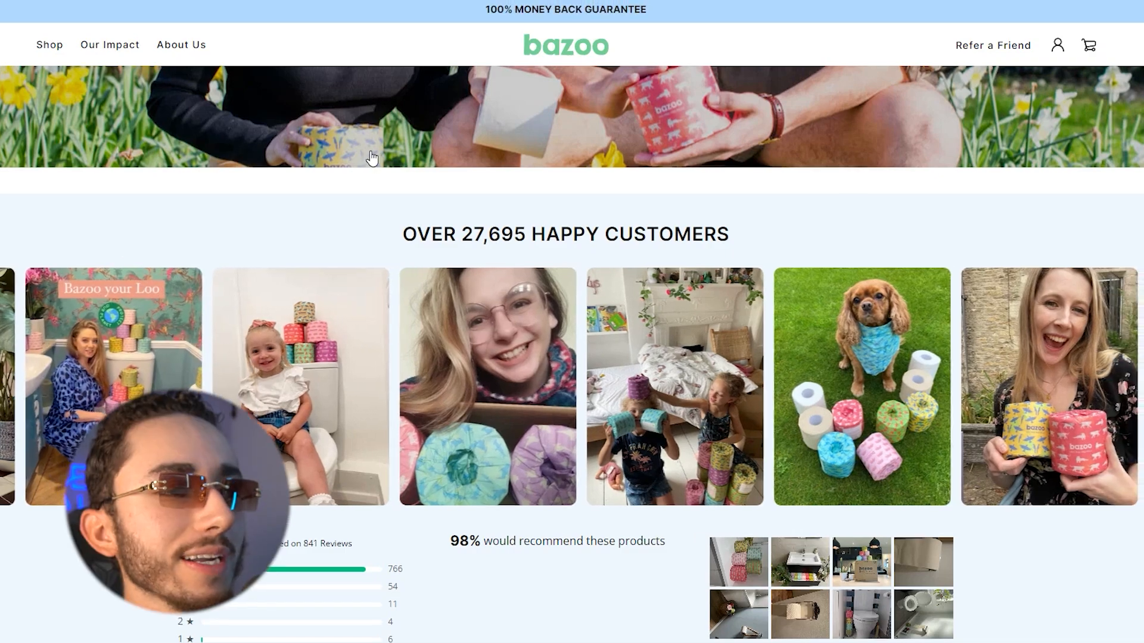
Examine the Bazoo homepage from the hero banner through its selling points, problem section and founders' video.
scroll(390, 229, up, 8)
scroll(386, 217, down, 10)
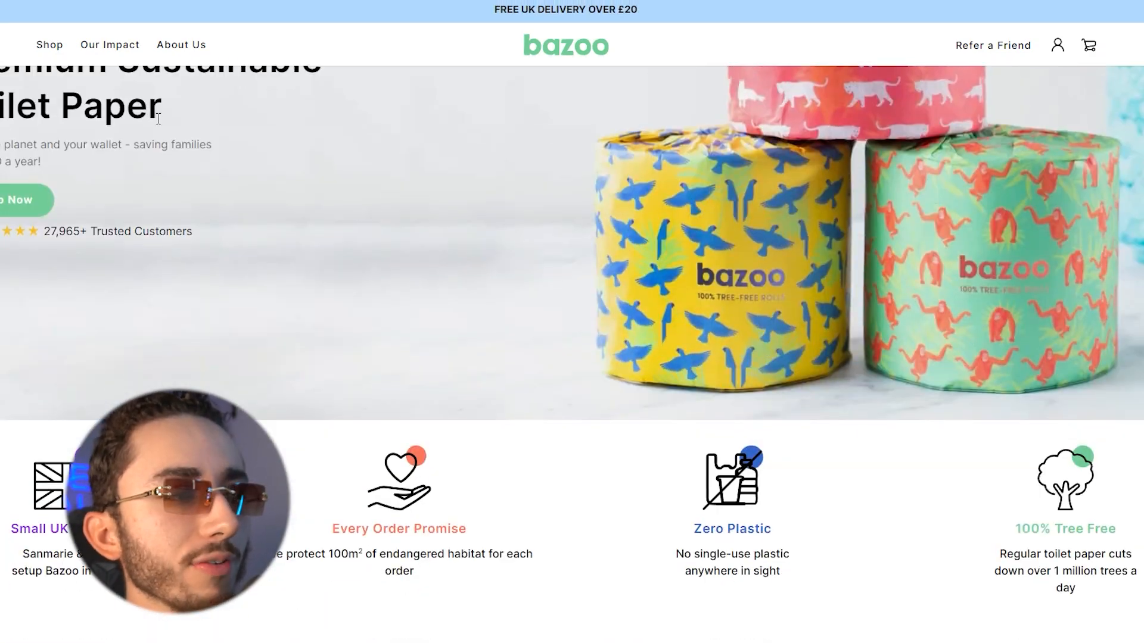
scroll(541, 160, down, 15)
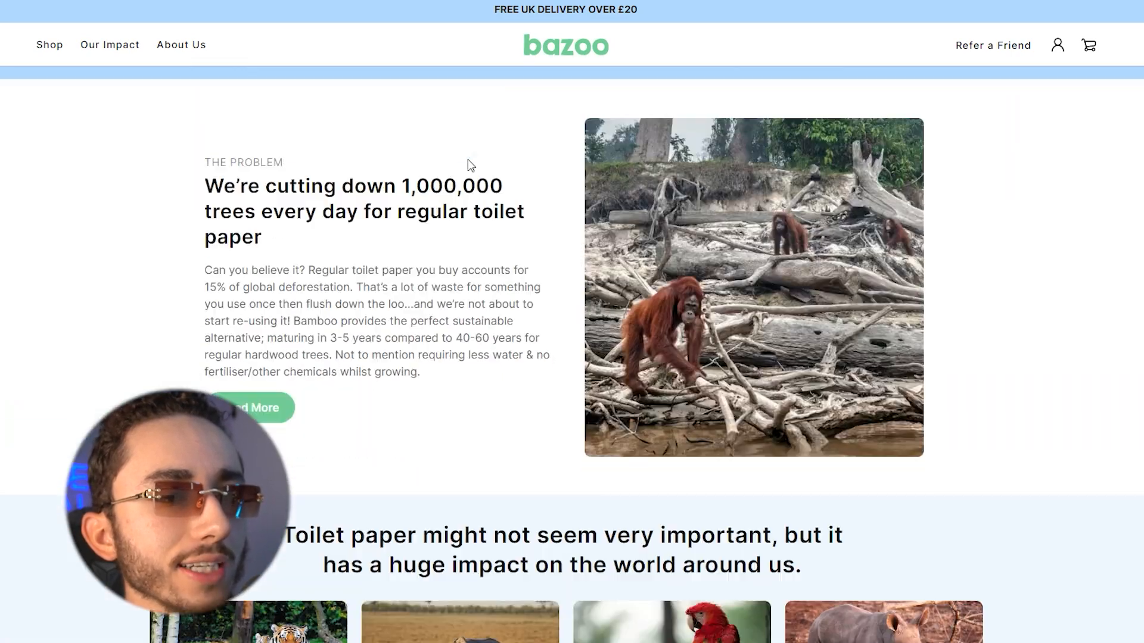
scroll(519, 173, down, 8)
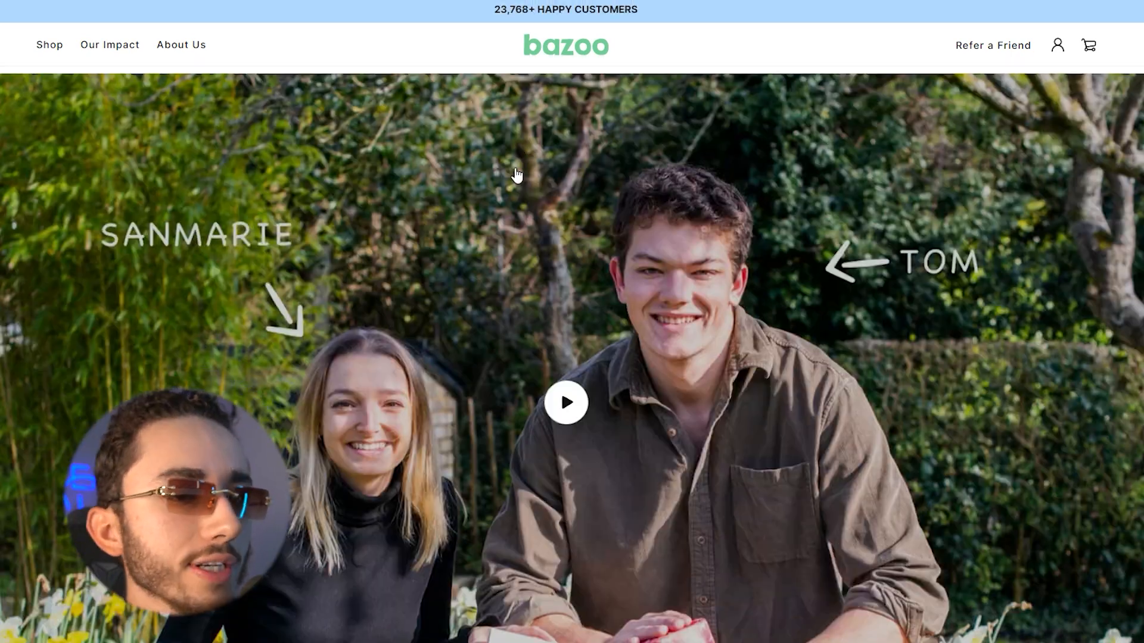
scroll(500, 175, down, 8)
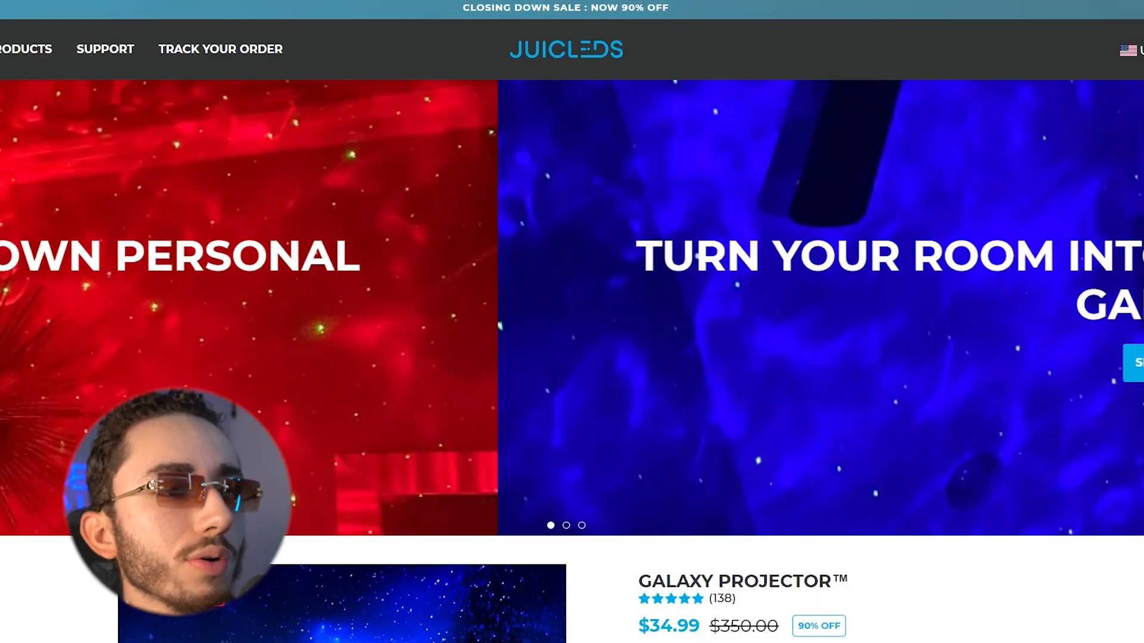
Examine the JUICLEDS homepage, covering the Galaxy Projector product section, feature descriptions and customer photo reviews.
scroll(563, 179, down, 15)
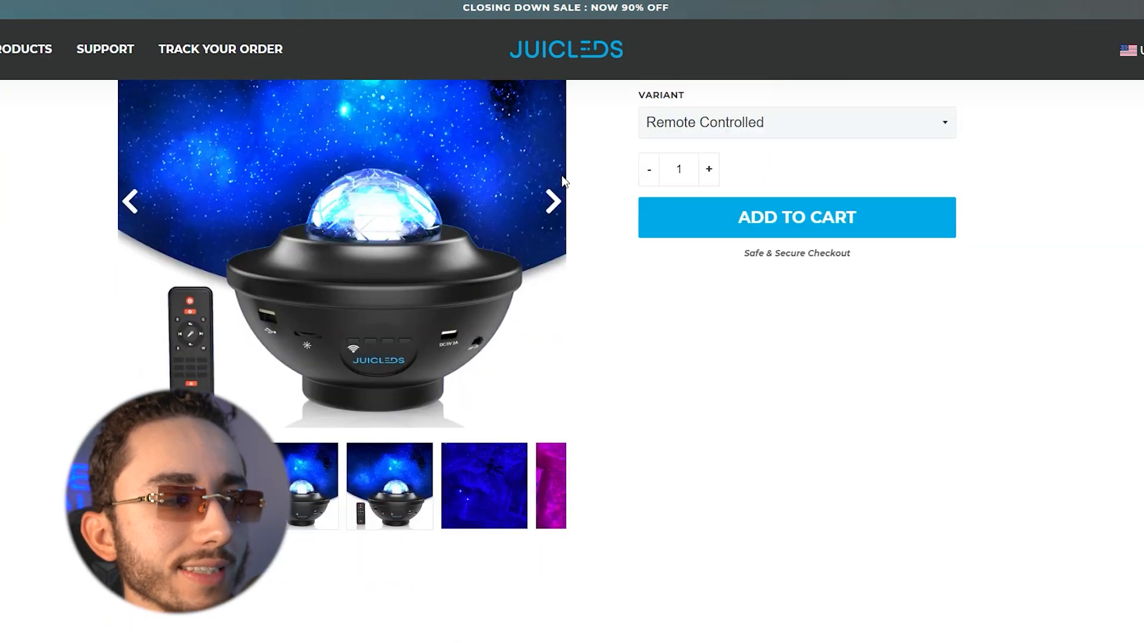
scroll(564, 180, down, 15)
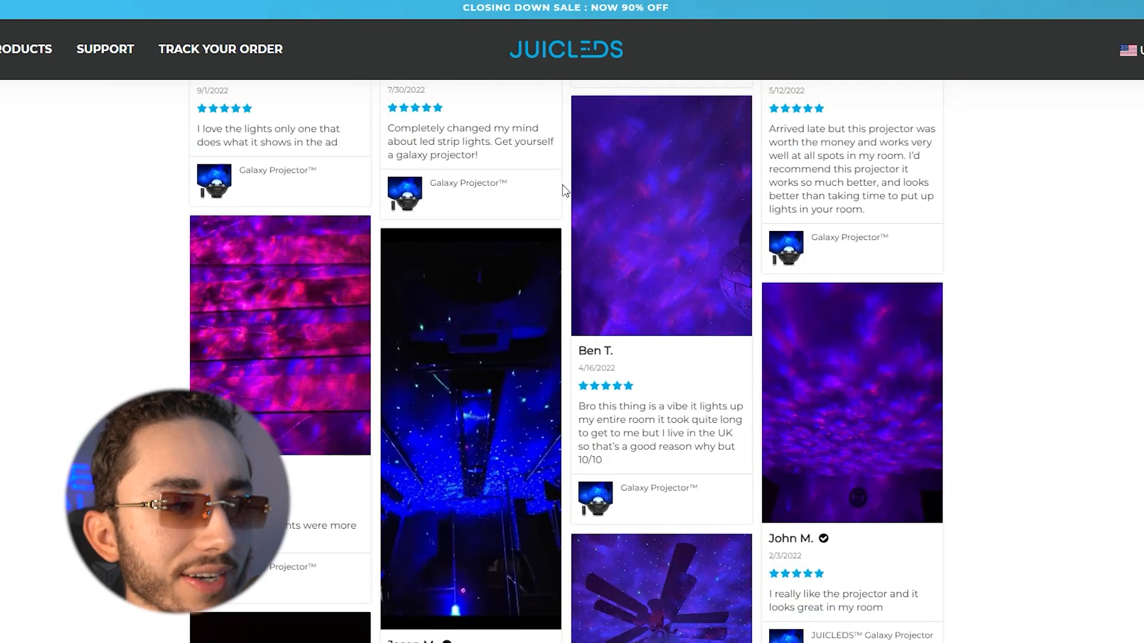
scroll(563, 188, down, 5)
scroll(563, 188, up, 15)
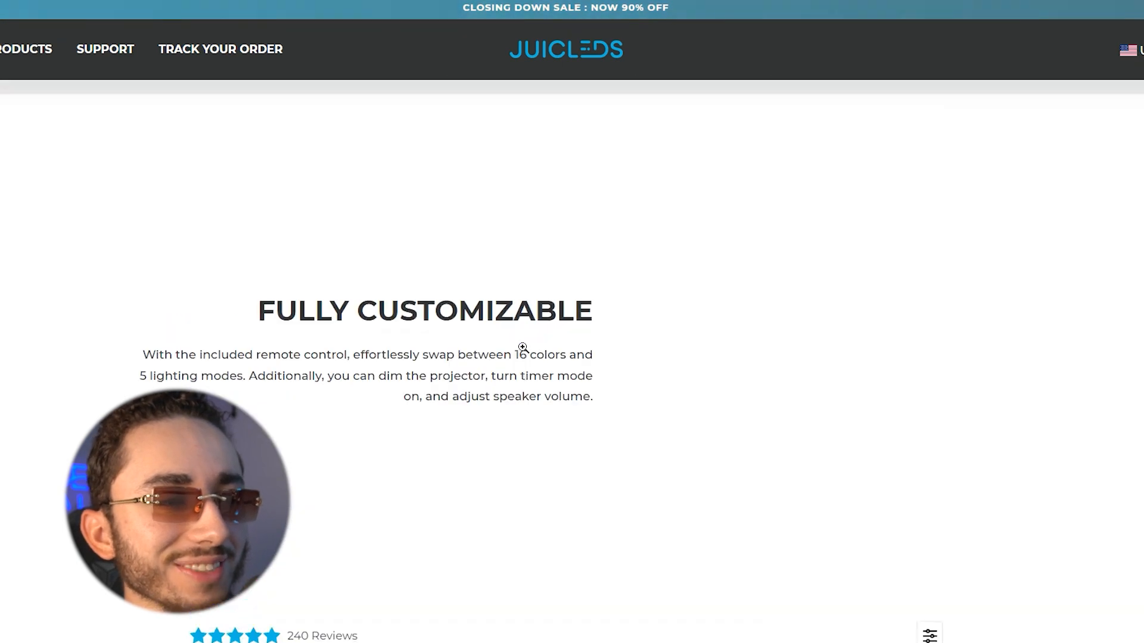
scroll(270, 433, up, 10)
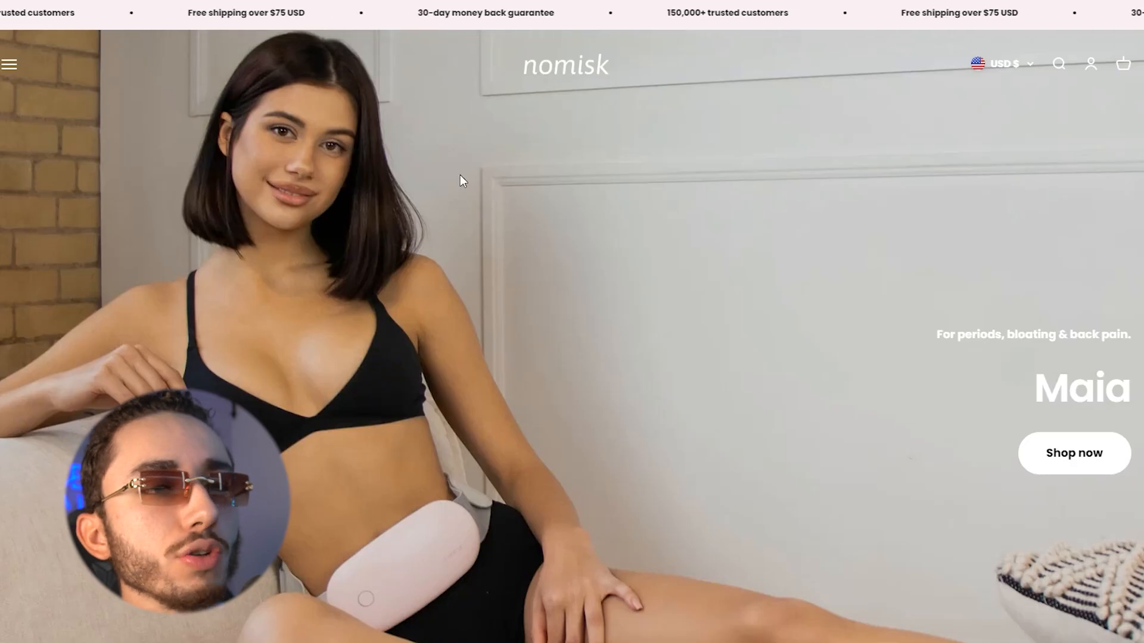
Examine the nomisk homepage, covering the Maia hero banner and tagline, the product collection tiles and the footer.
scroll(495, 305, down, 1)
scroll(8, 82, up, 1)
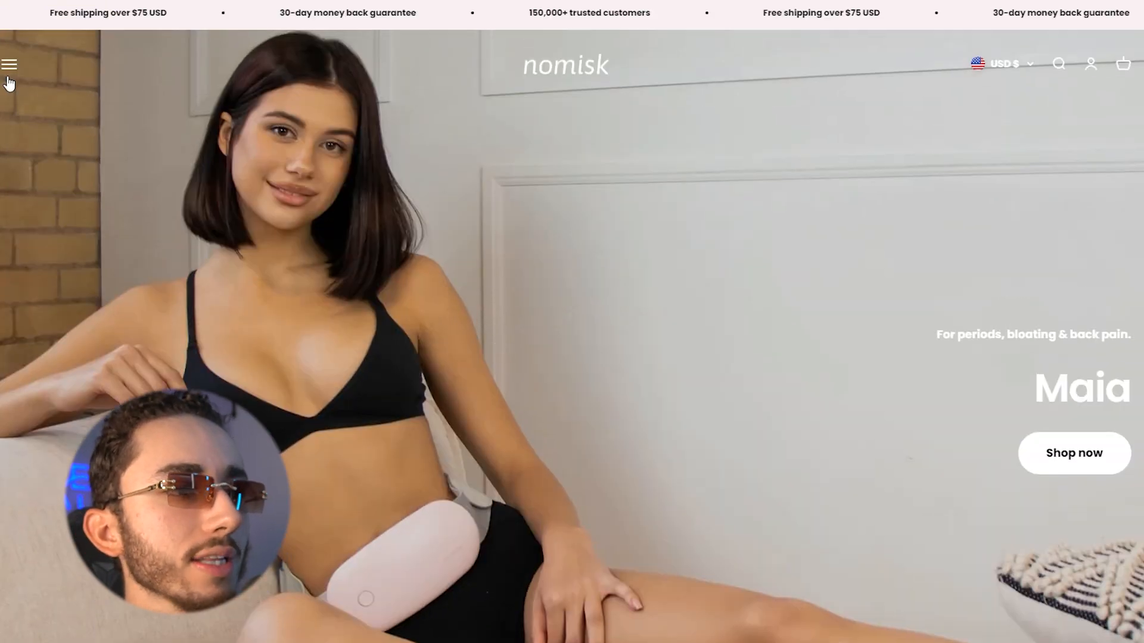
scroll(374, 165, down, 2)
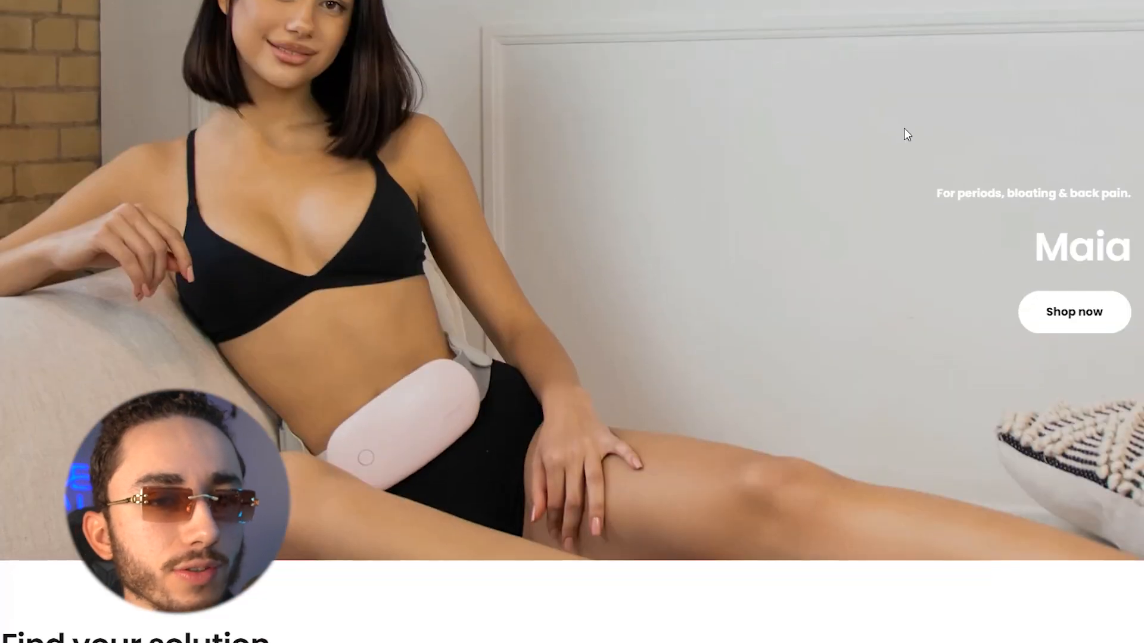
drag(935, 195, 1109, 197)
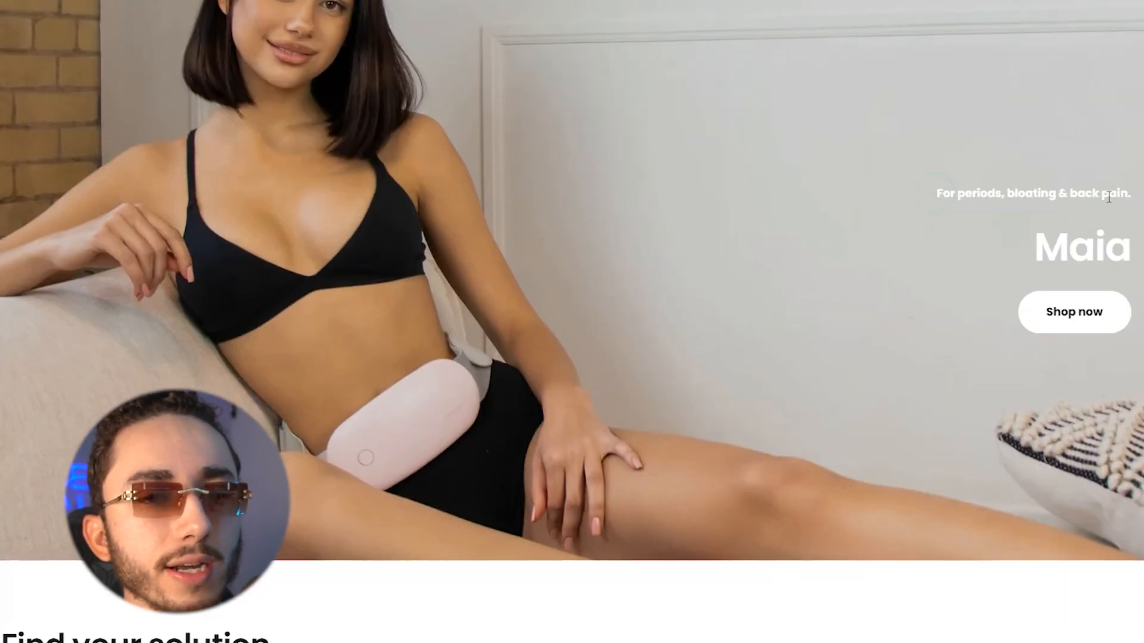
scroll(980, 221, down, 2)
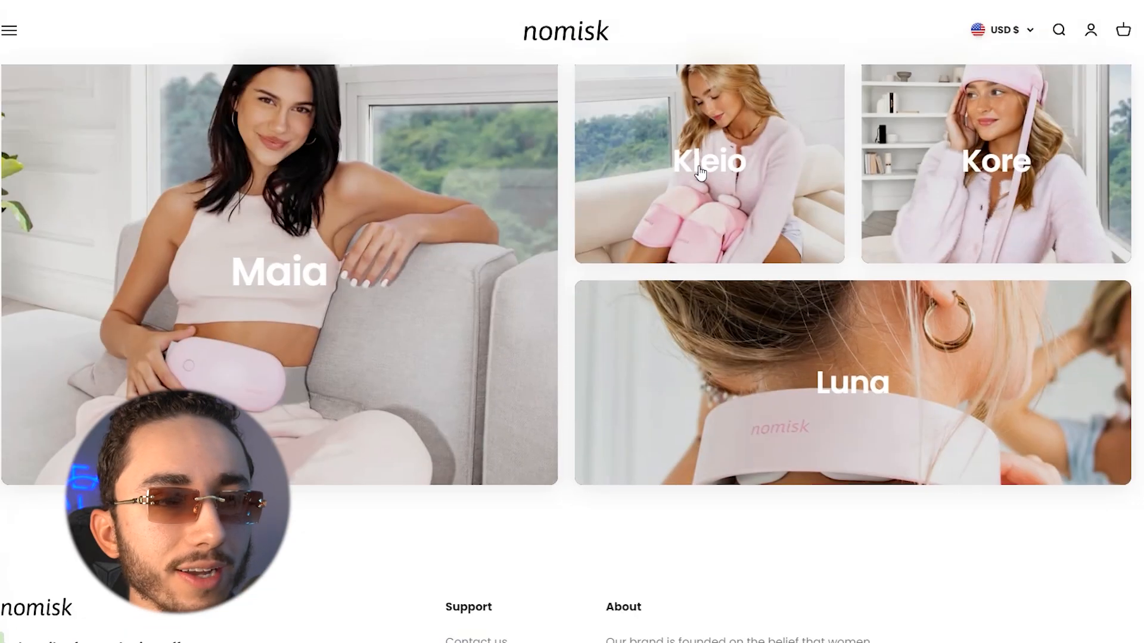
scroll(544, 211, down, 1)
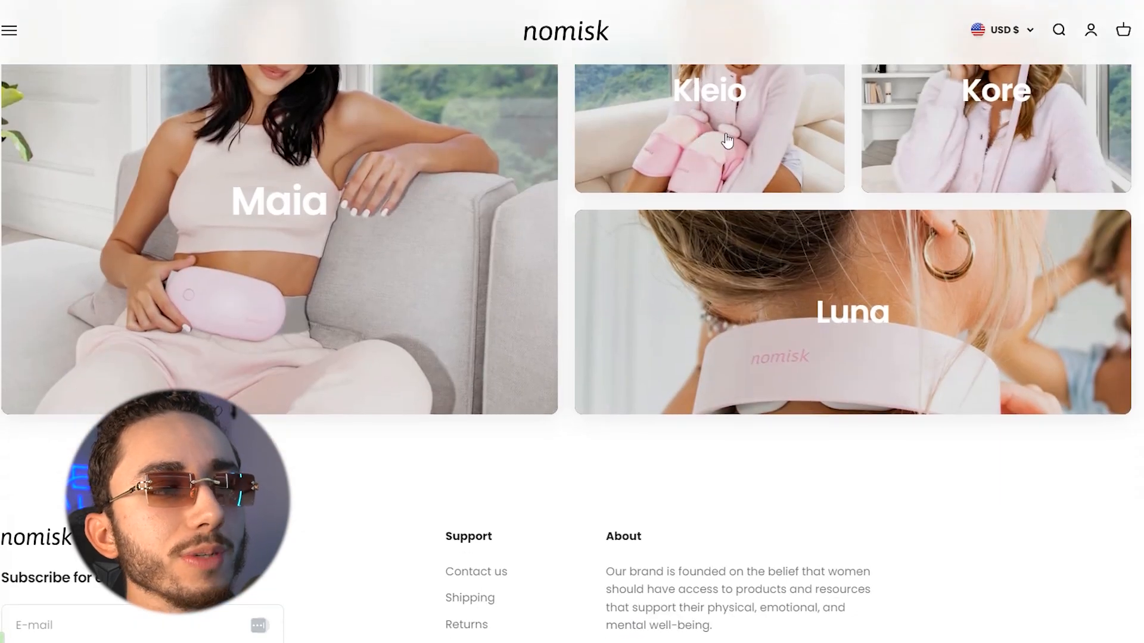
scroll(727, 140, down, 1)
scroll(744, 184, up, 4)
scroll(673, 244, down, 6)
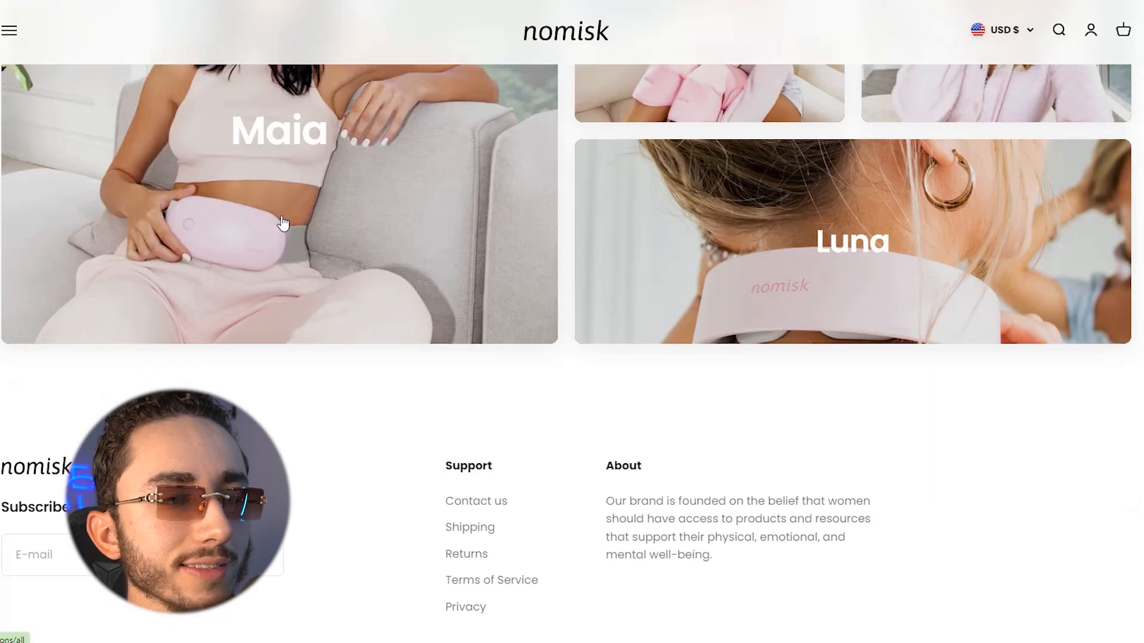
scroll(697, 357, up, 16)
scroll(549, 303, up, 3)
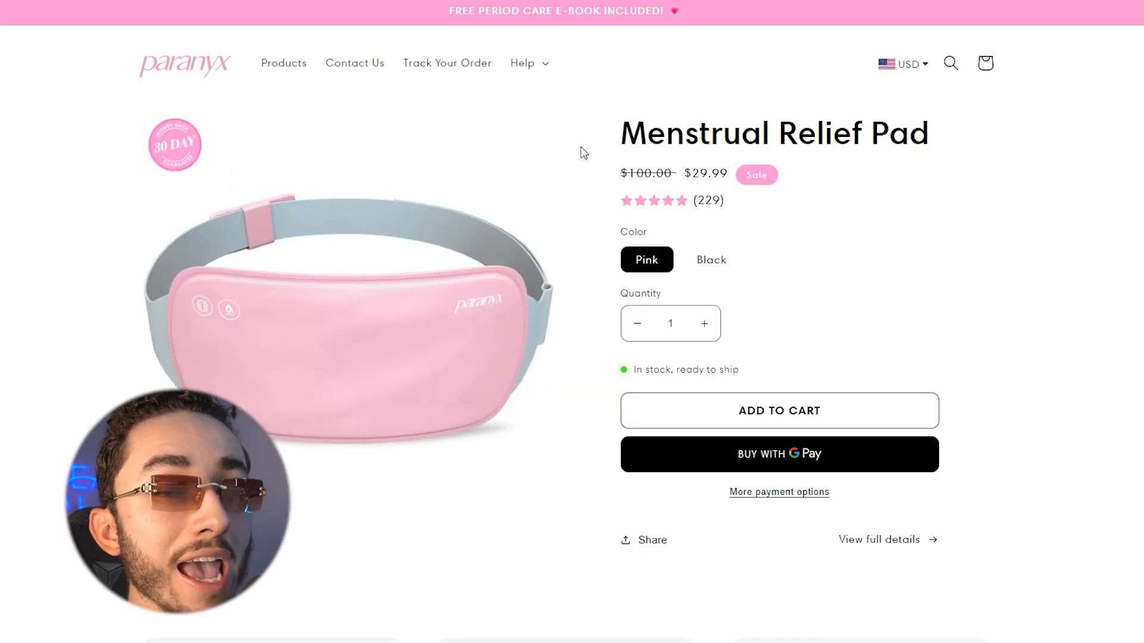
Examine the Paranyx homepage's featured Menstrual Relief Pad, testimonial cards and customer photo reviews.
scroll(685, 179, down, 20)
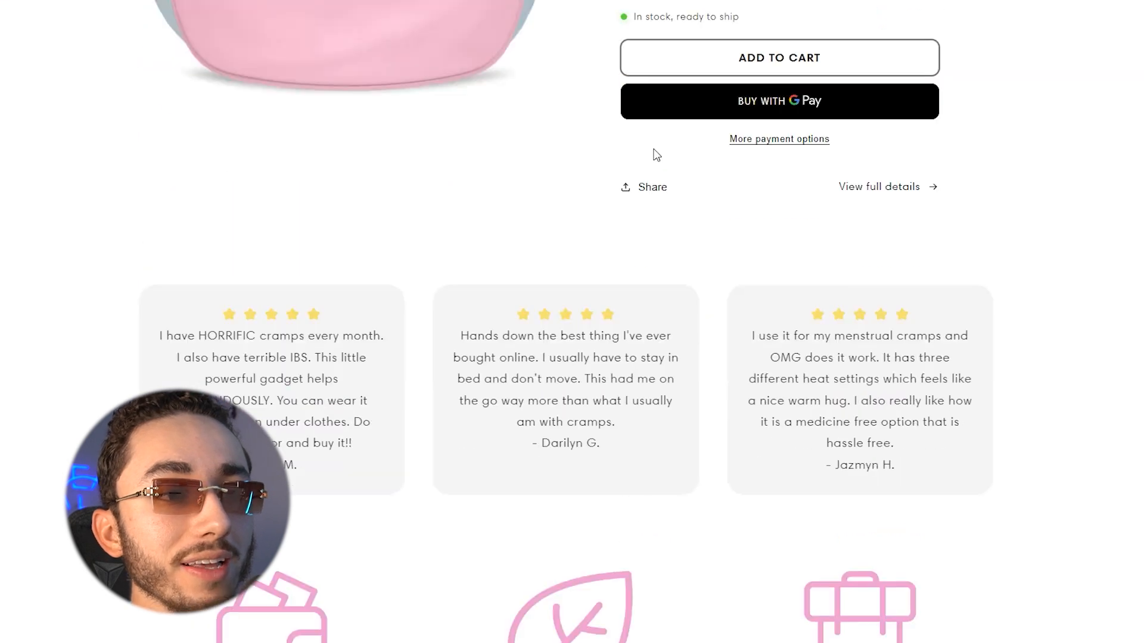
scroll(656, 190, up, 20)
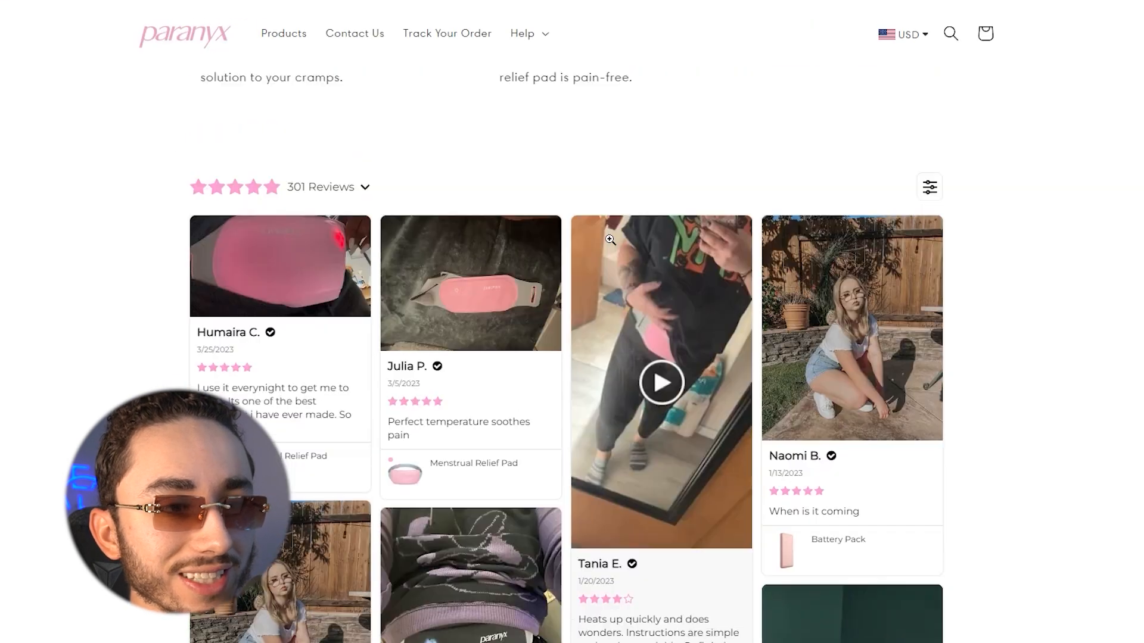
scroll(600, 251, down, 5)
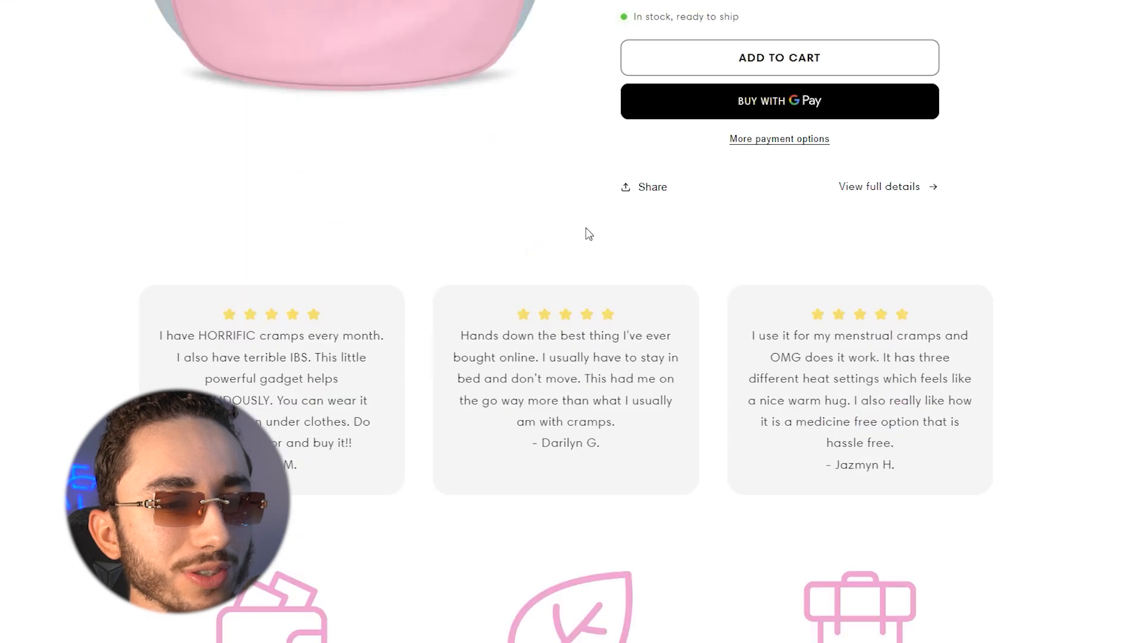
scroll(585, 233, up, 3)
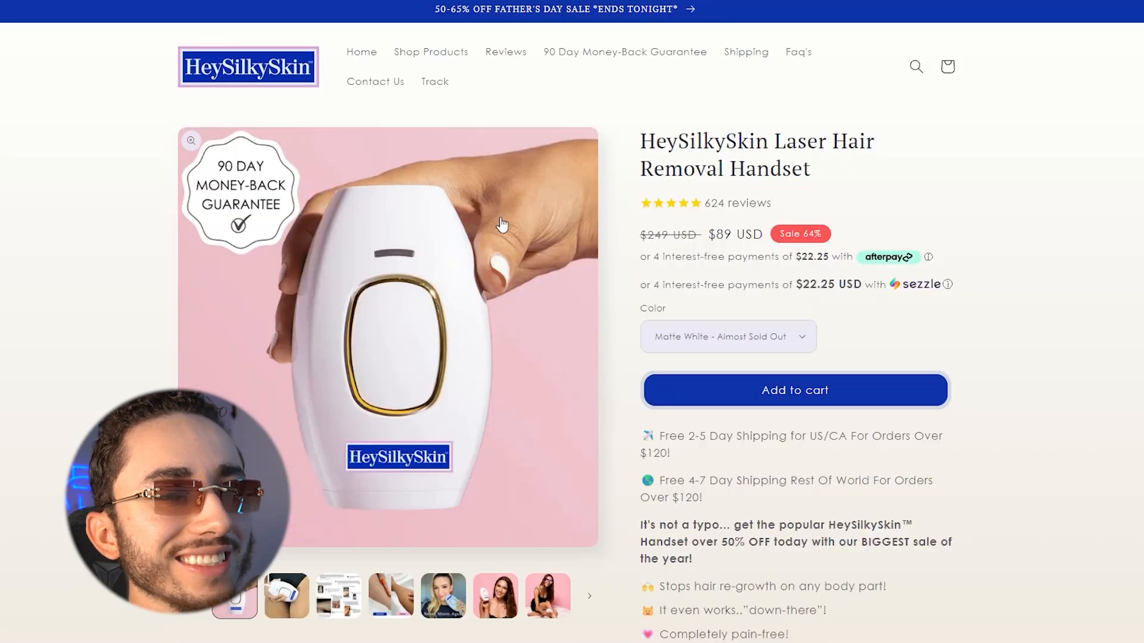
Open the HeySilkySkin homepage from the laser handset's product page and look through its sections.
click(280, 58)
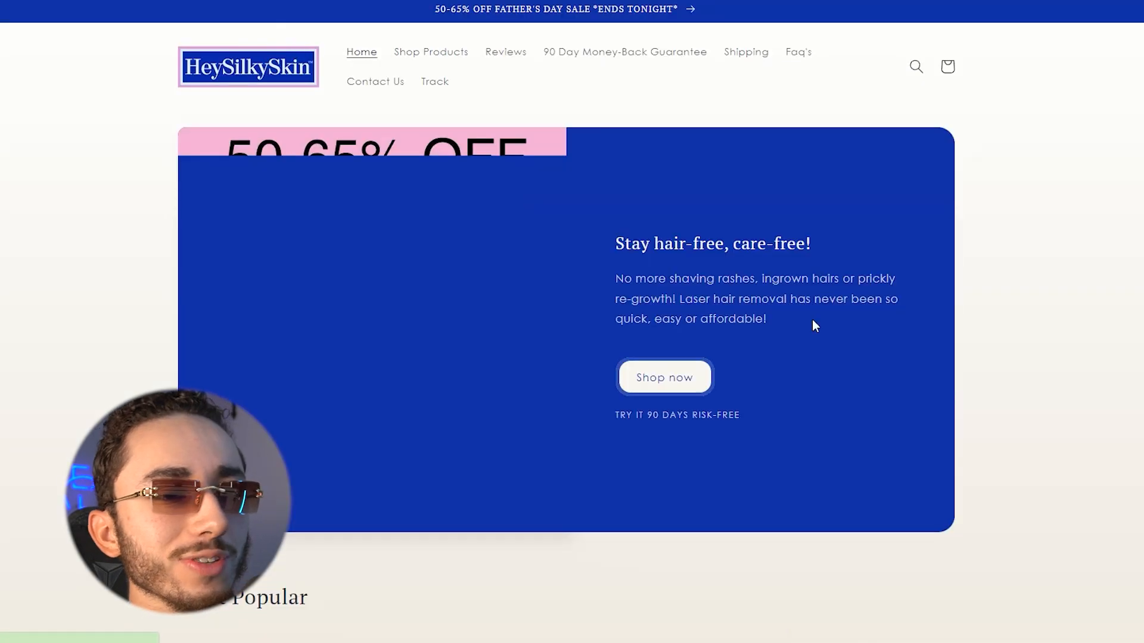
scroll(697, 279, down, 15)
scroll(834, 323, down, 10)
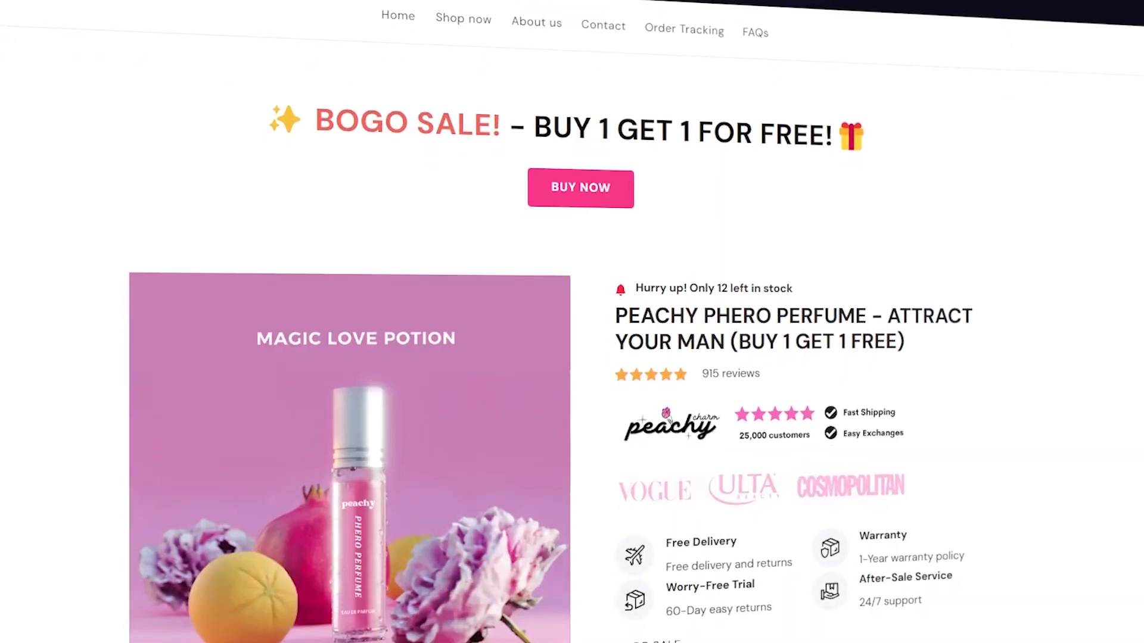
Look through the Peachy Phero Perfume page, covering the BOGO offers, product benefits and customer testimonial.
scroll(572, 322, down, 11)
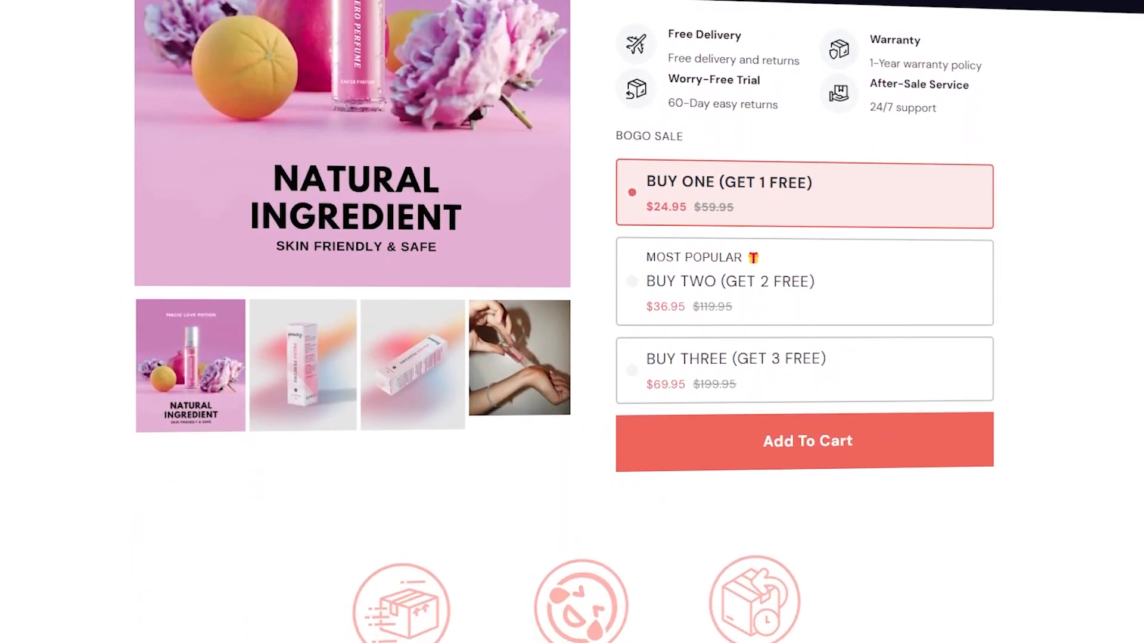
scroll(572, 322, down, 15)
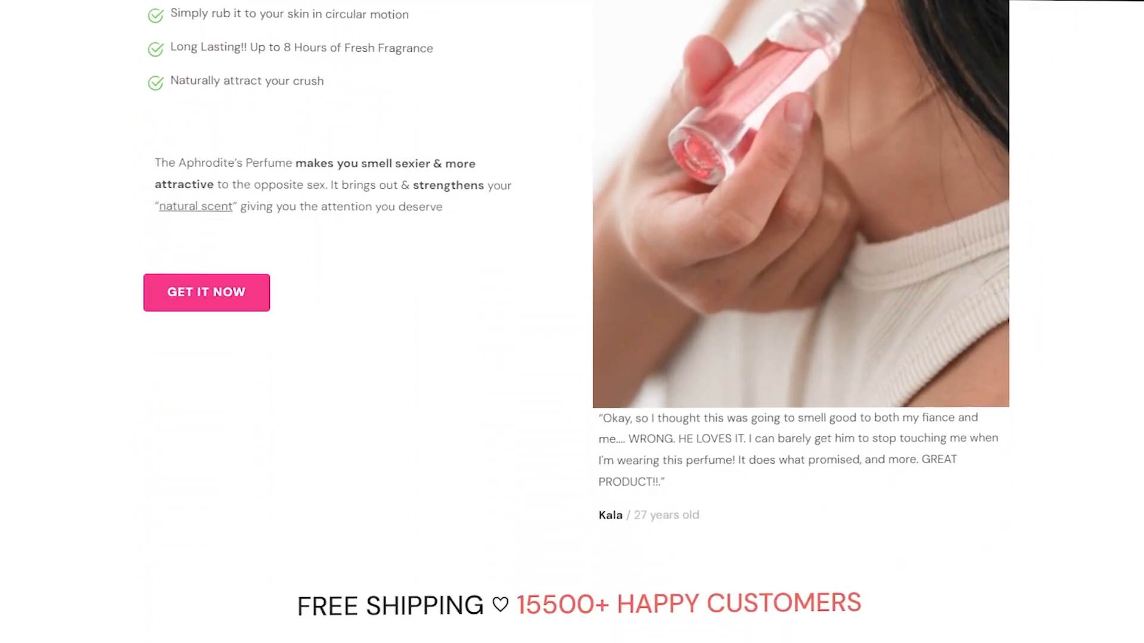
scroll(572, 322, down, 11)
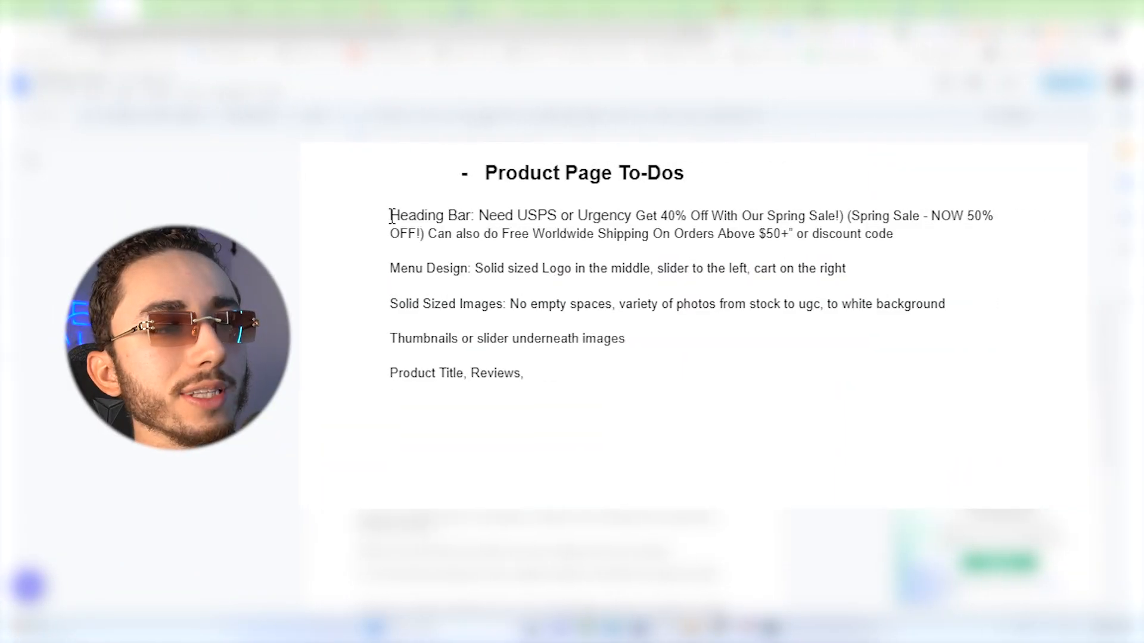
Read the Heading Bar note in the Product Page To-Dos, then inspect the discount and free-shipping announcement bars on the Bleame store.
drag(430, 221, 593, 222)
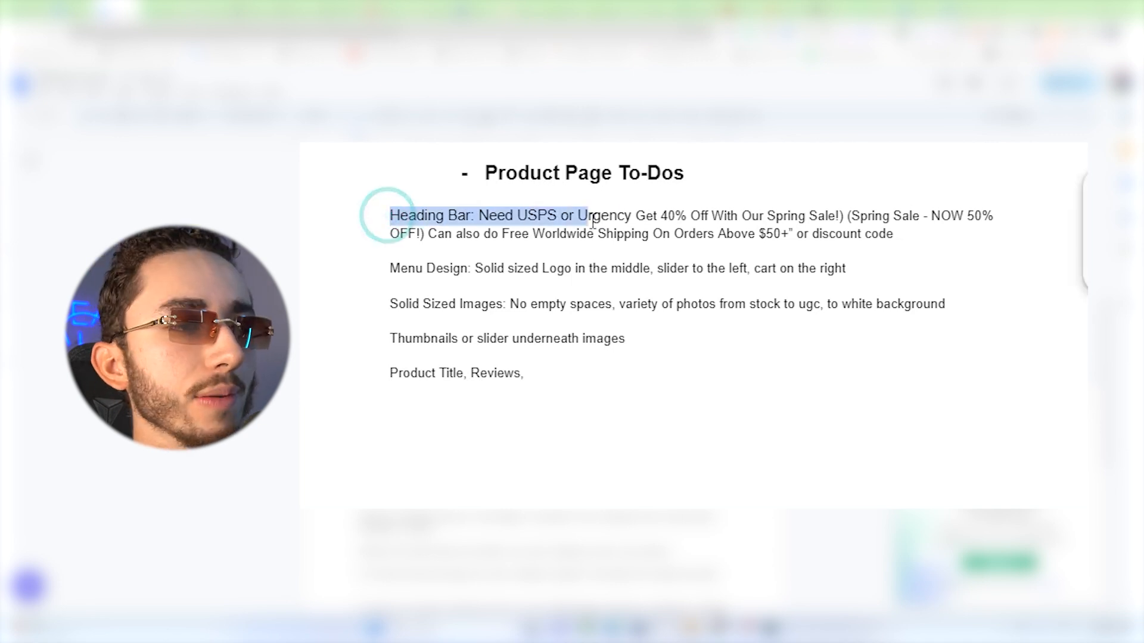
click(620, 218)
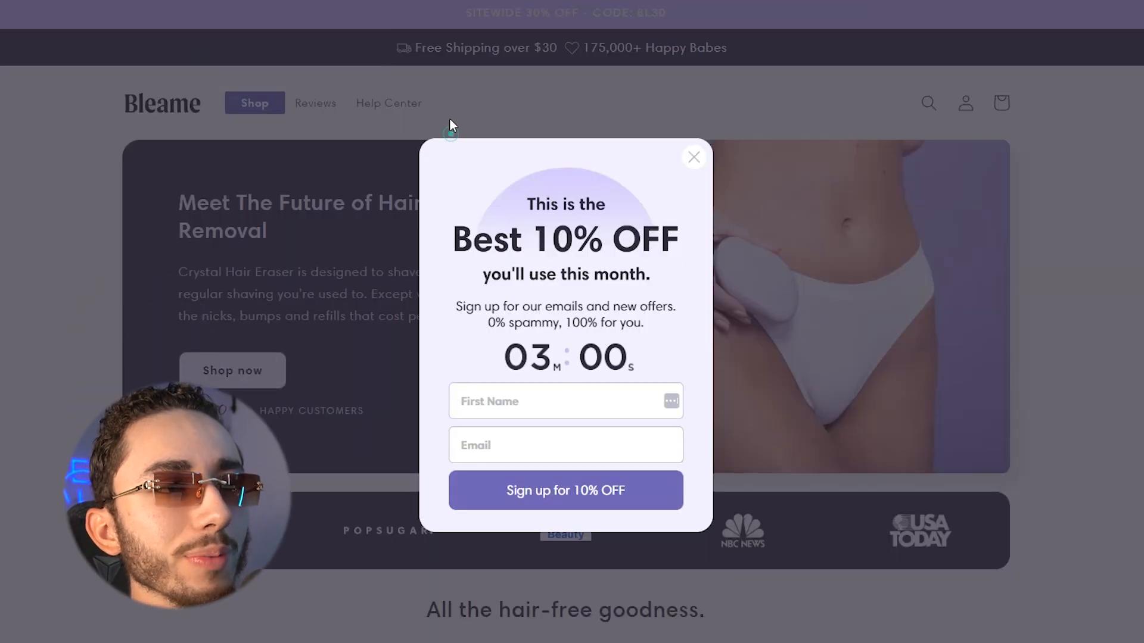
click(459, 89)
drag(650, 12, 678, 14)
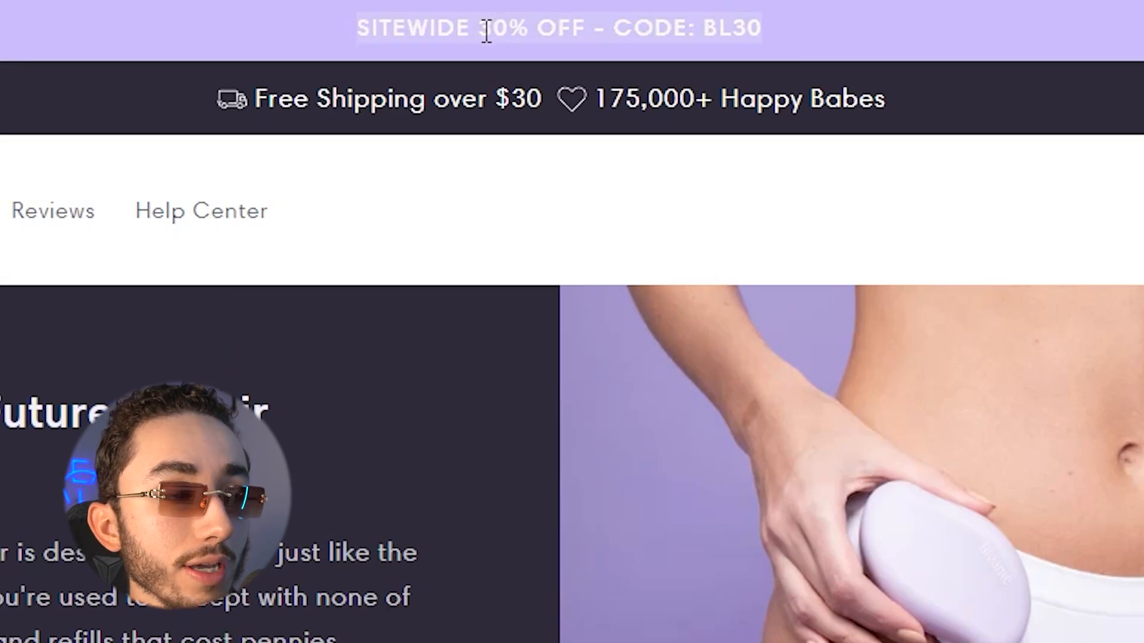
click(477, 30)
drag(476, 31, 775, 32)
click(941, 88)
click(566, 99)
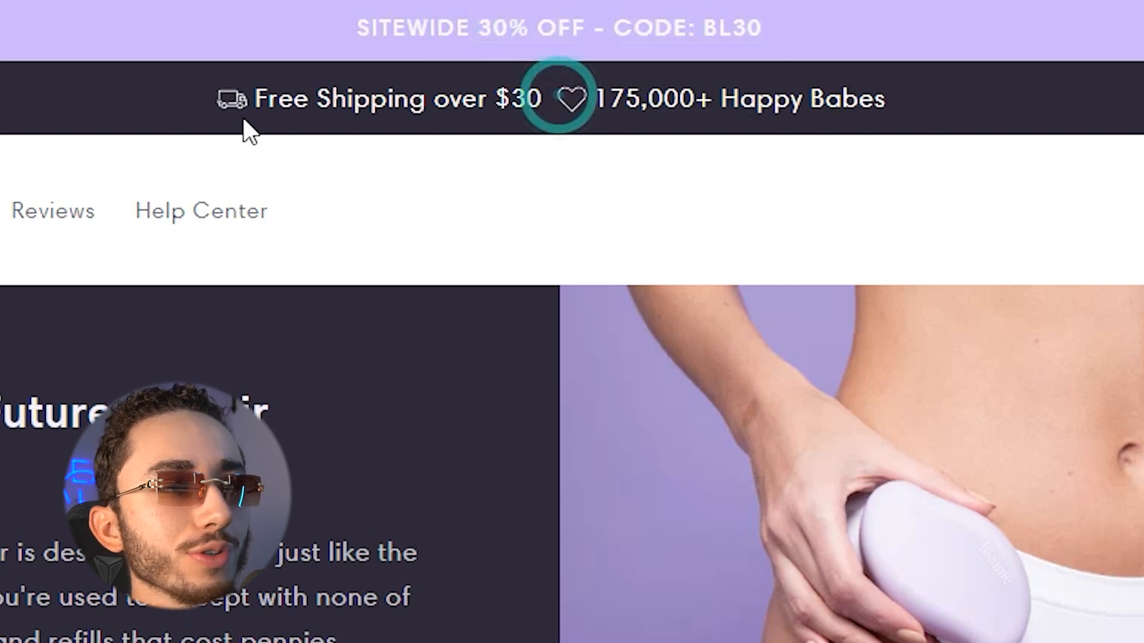
click(241, 99)
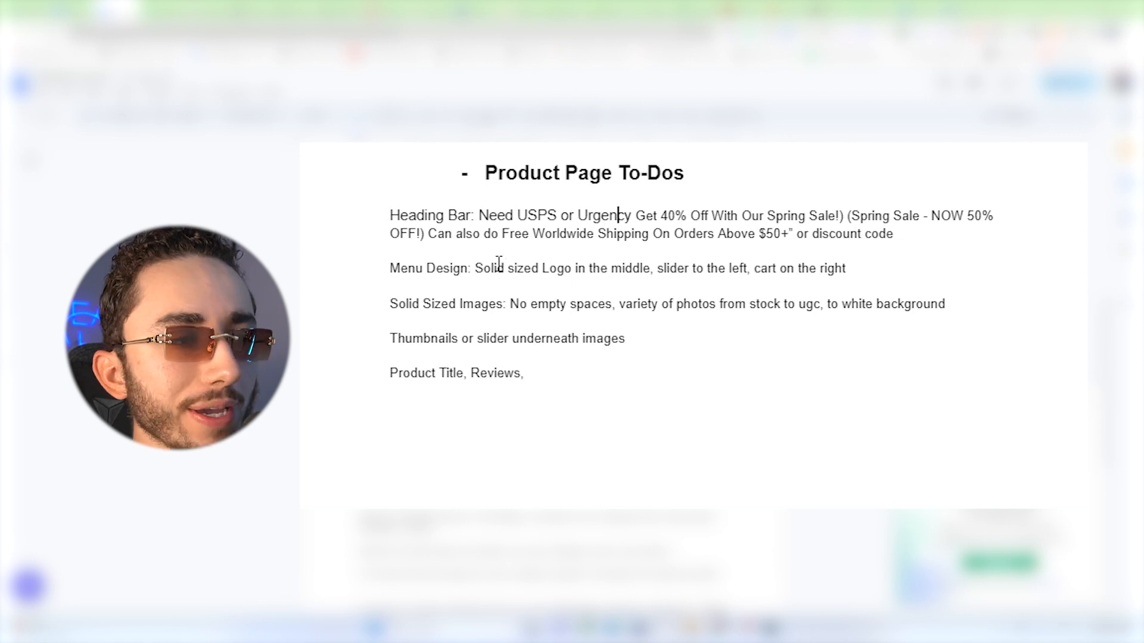
Read the remaining Product Page To-Dos in the notes document, covering menu design, solid sized images, thumbnails, product title and reviews.
scroll(502, 267, down, 3)
scroll(577, 164, down, 3)
scroll(450, 204, up, 6)
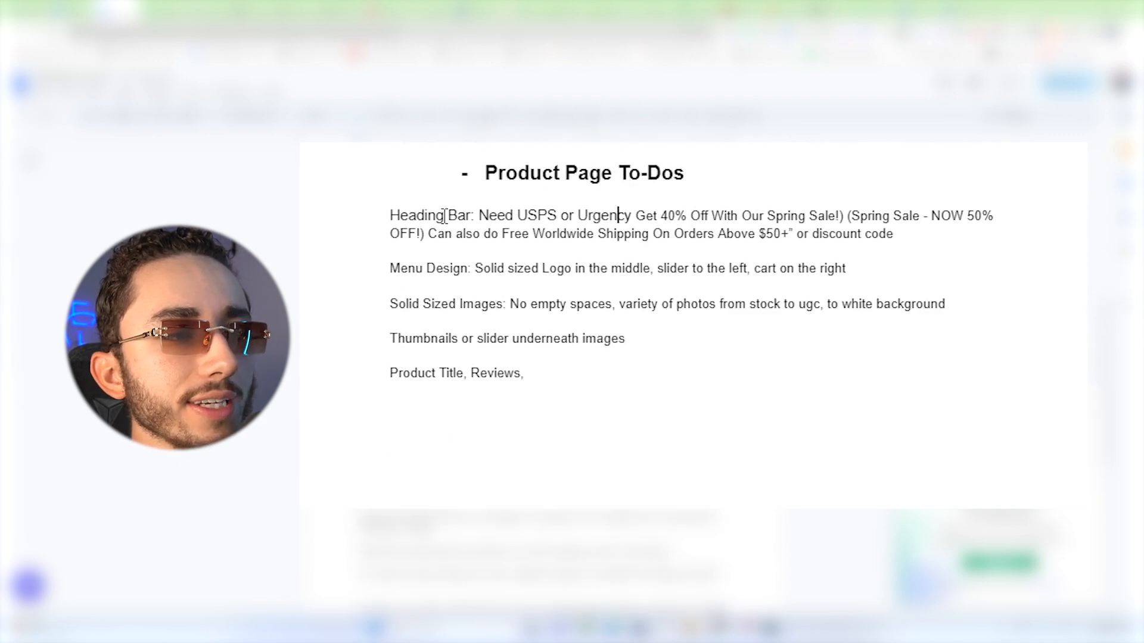
scroll(557, 314, down, 3)
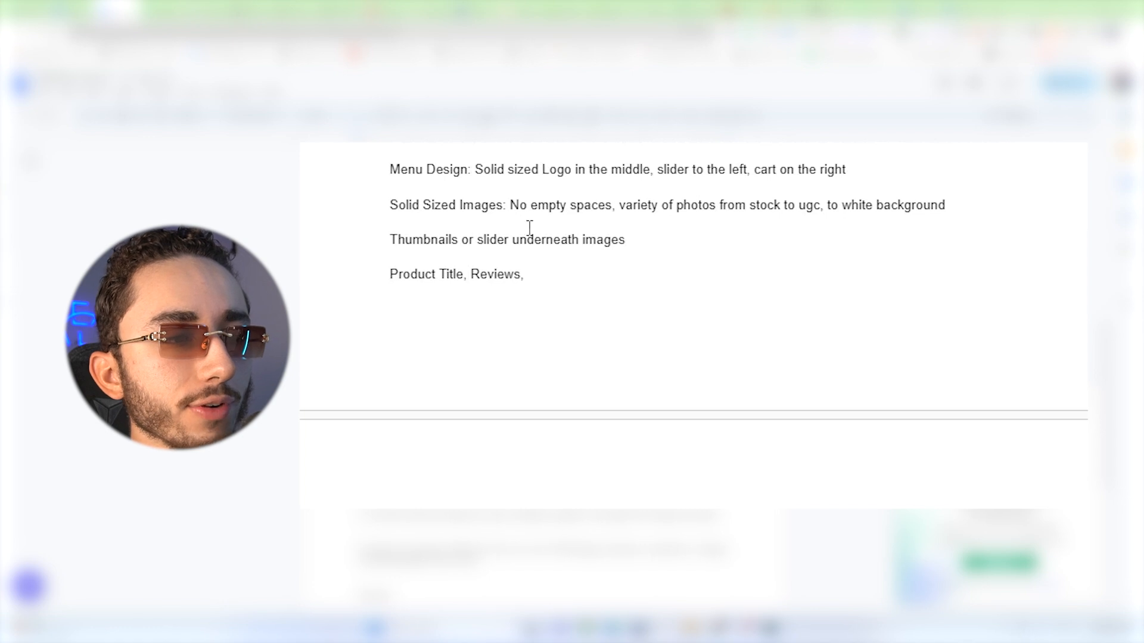
scroll(588, 257, down, 3)
scroll(357, 273, down, 6)
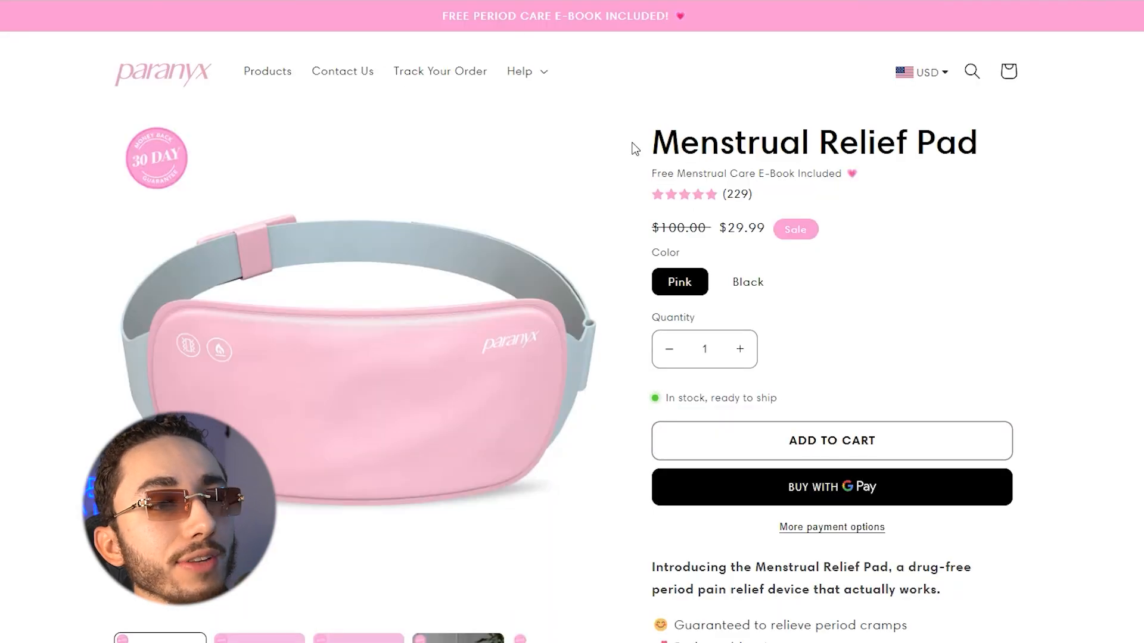
Examine the Paranyx Menstrual Relief Pad product page, including its benefit icons, testimonial cards and customer reviews.
scroll(635, 149, down, 20)
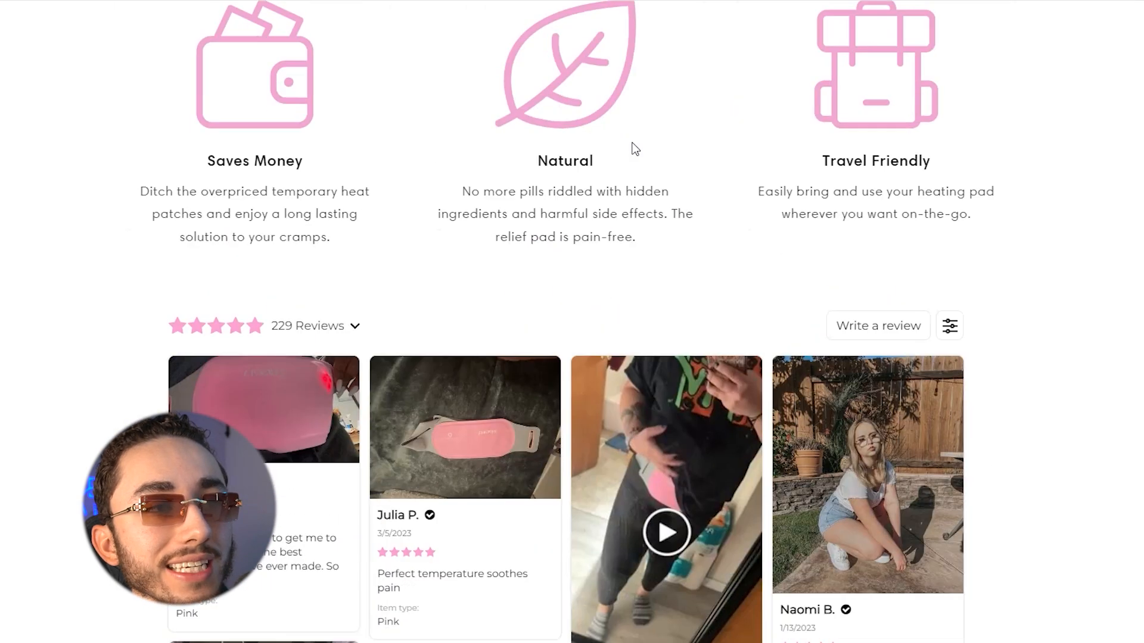
scroll(635, 149, down, 20)
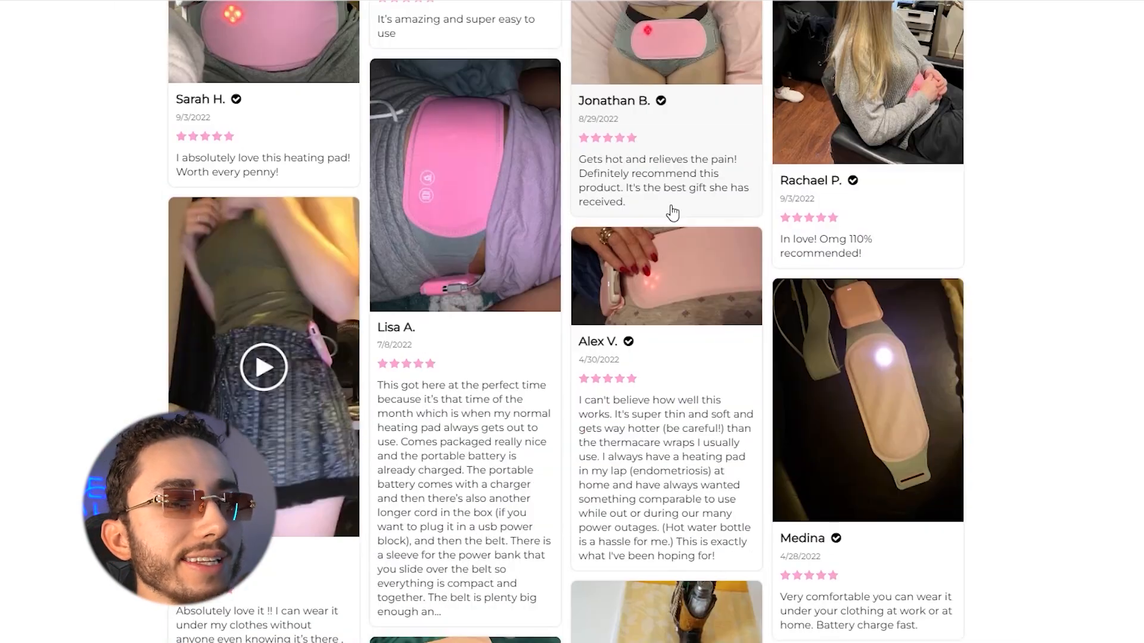
scroll(672, 212, up, 15)
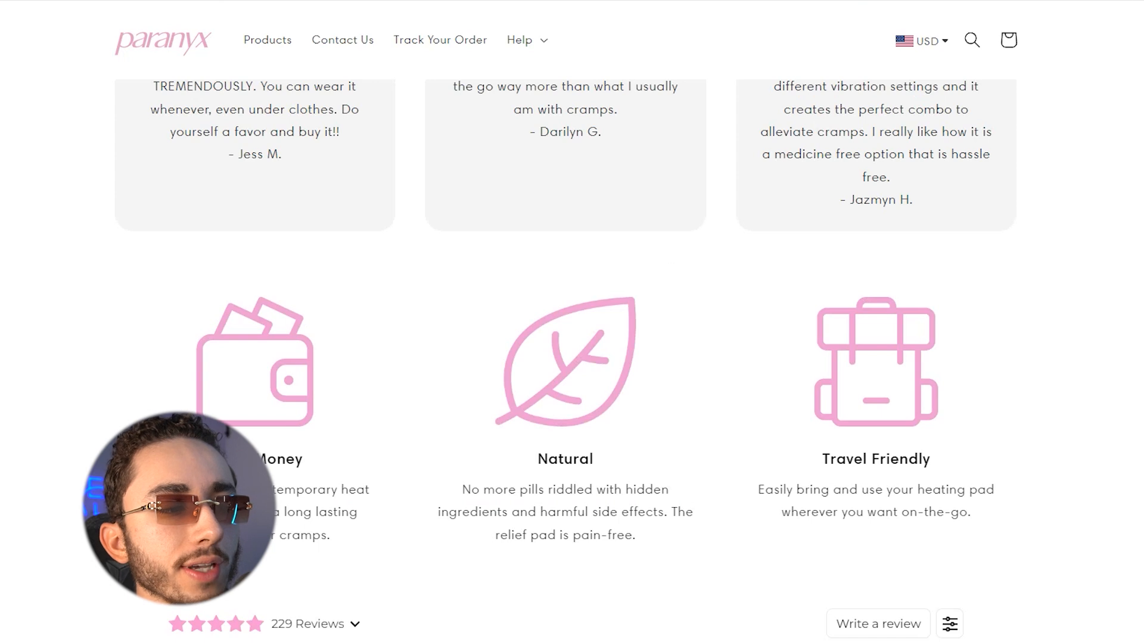
Examine the Paranyx product page's benefit icons, testimonial cards, discounted price and Free Menstrual Care E-Book line.
drag(305, 460, 920, 513)
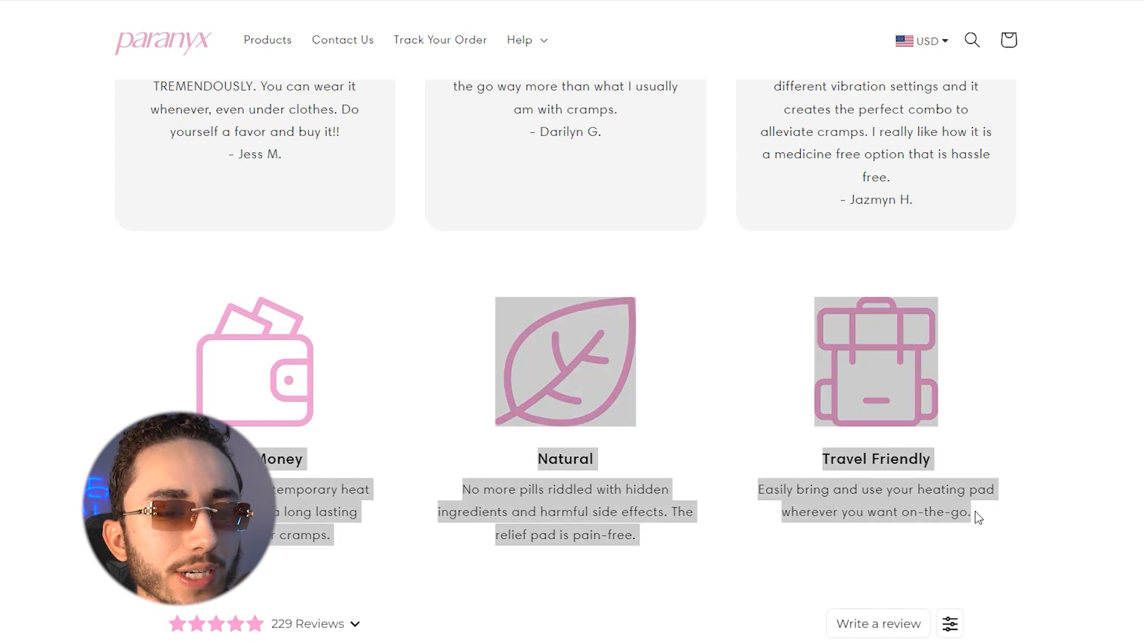
click(967, 513)
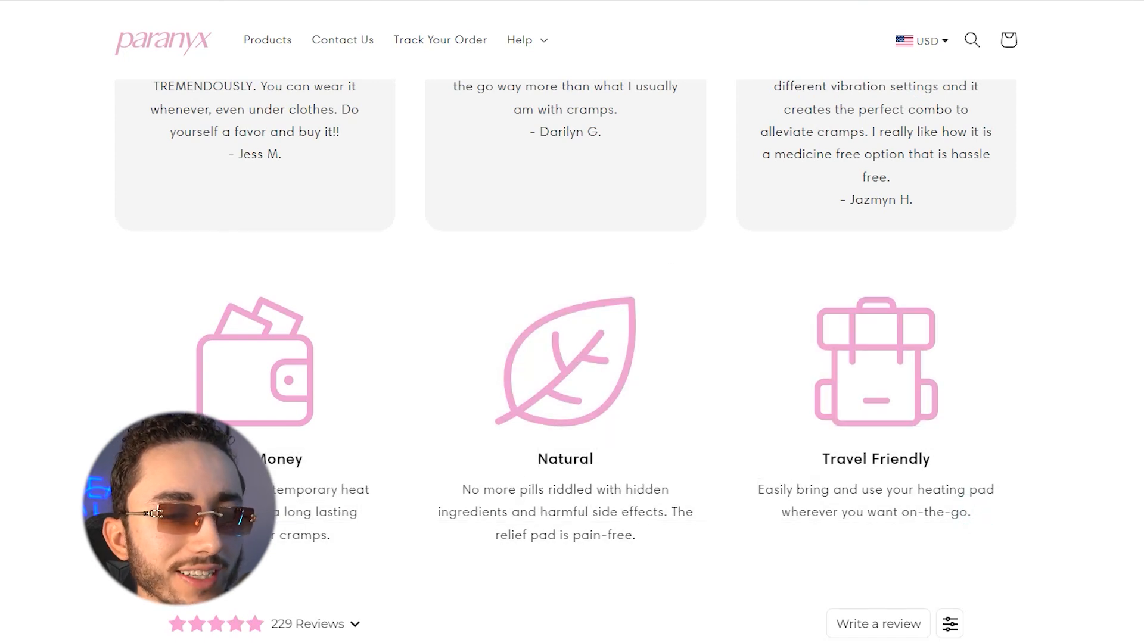
scroll(792, 471, up, 7)
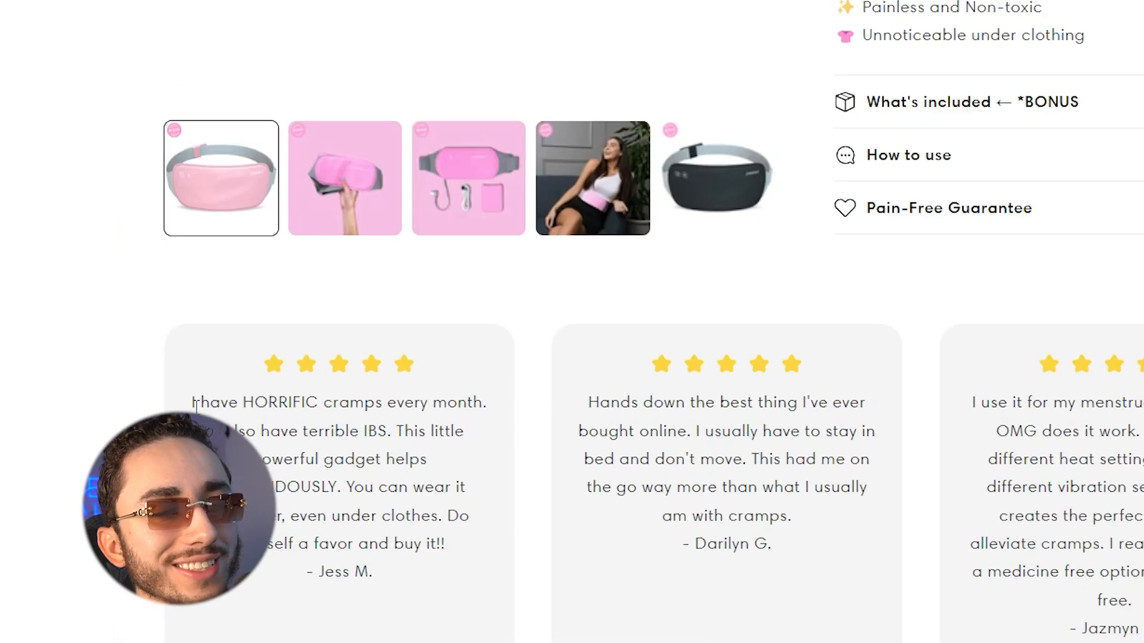
drag(134, 466, 355, 619)
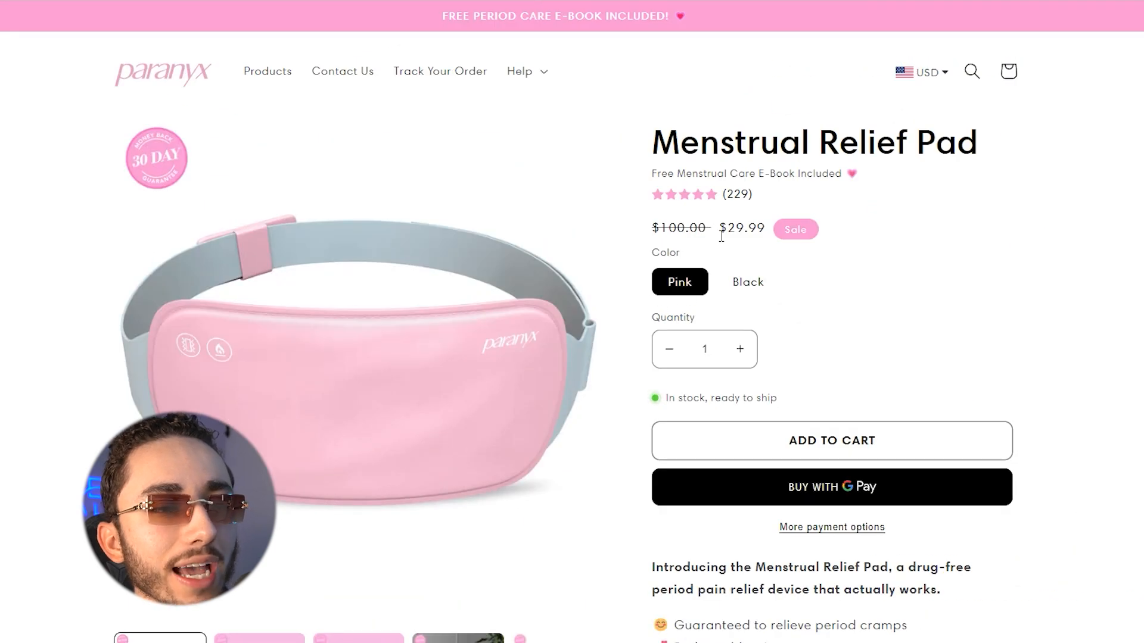
click(719, 235)
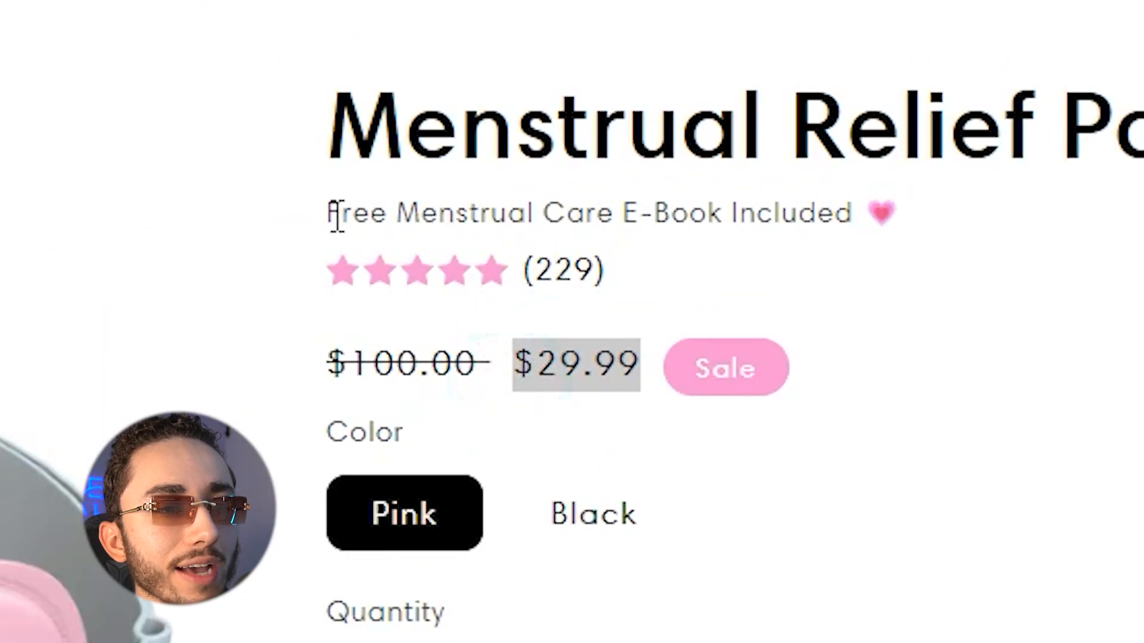
drag(335, 213, 924, 235)
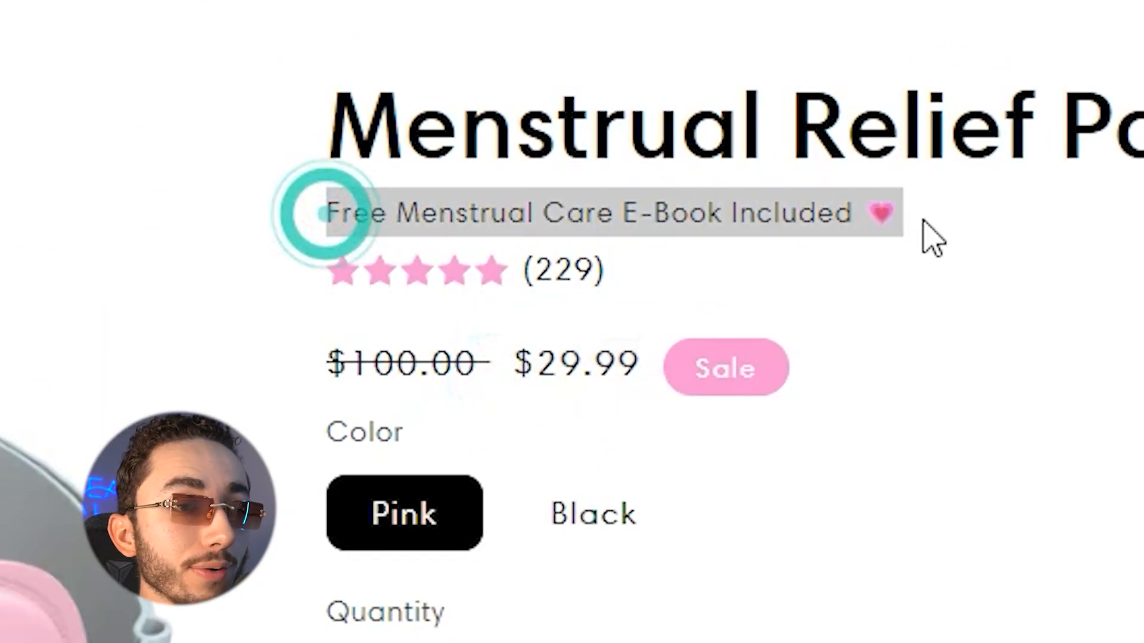
click(923, 221)
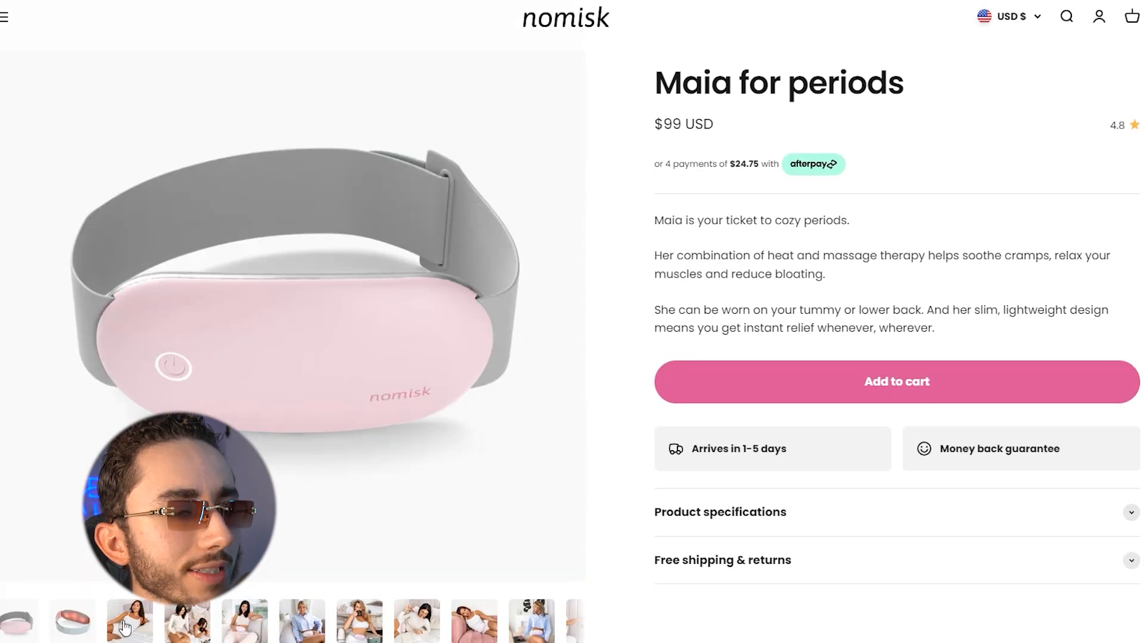
View several lifestyle photos in the Maia for periods image gallery on the nomisk store.
click(123, 627)
click(175, 622)
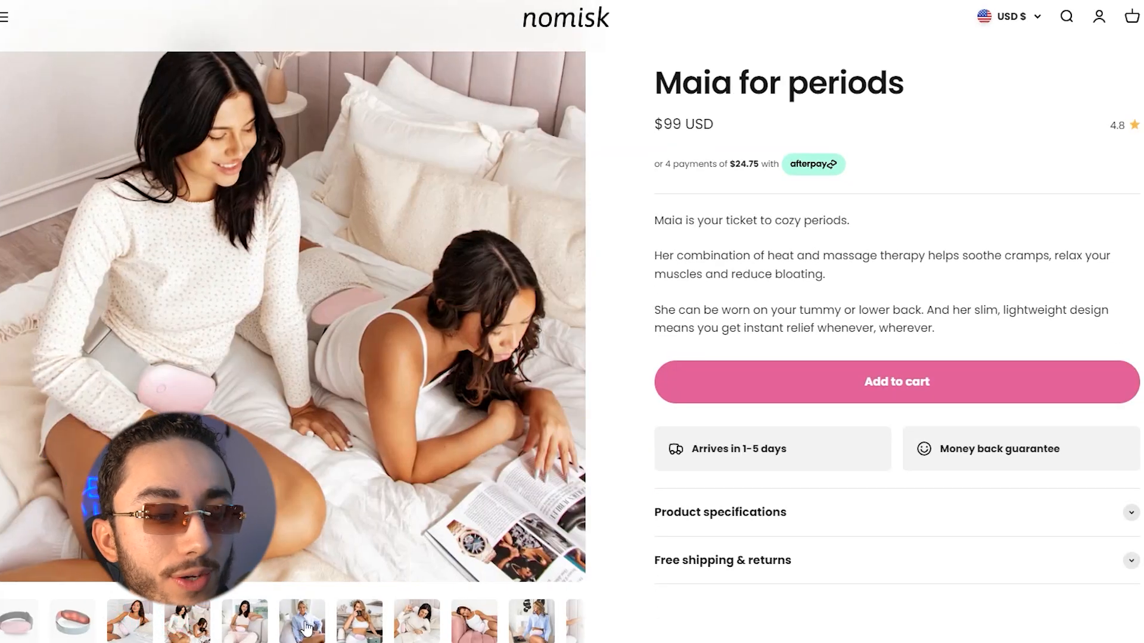
click(244, 621)
click(411, 619)
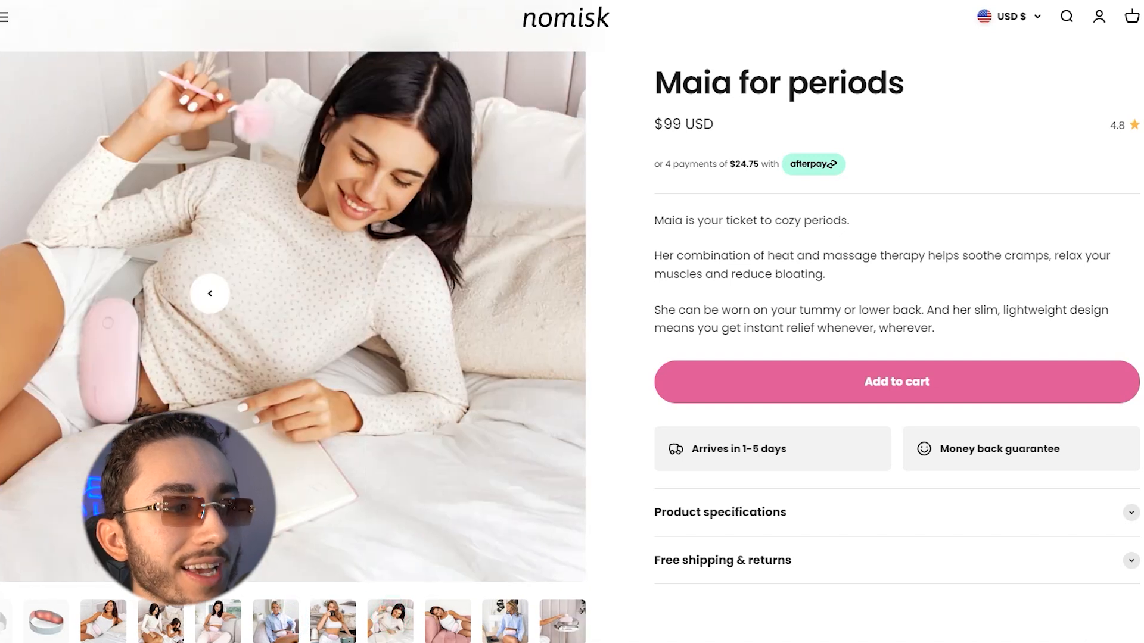
scroll(383, 214, up, 2)
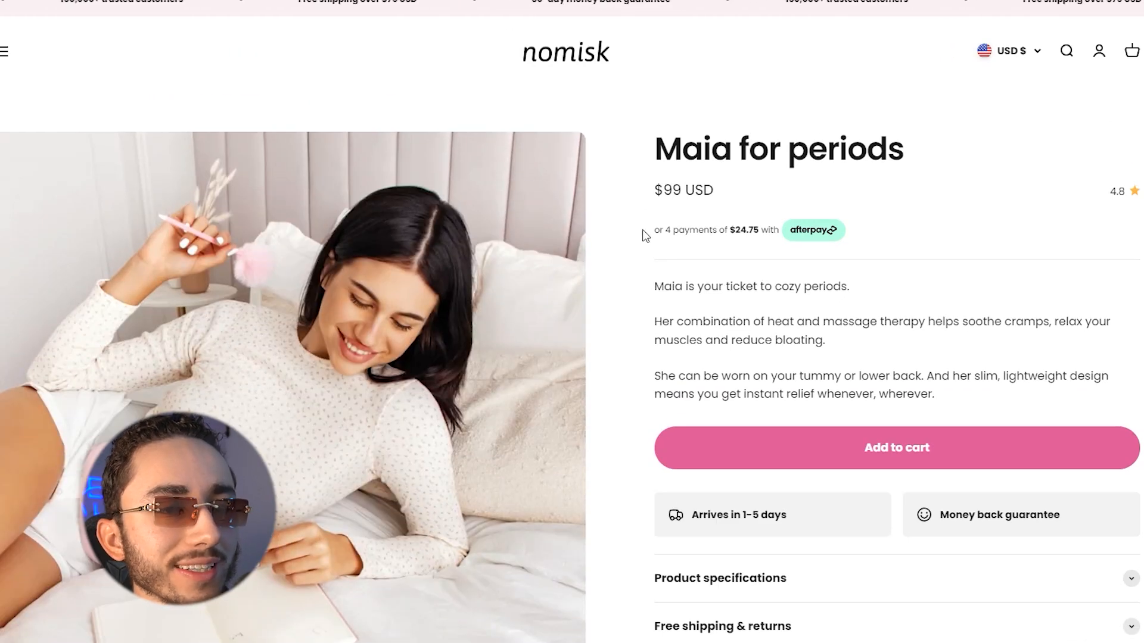
scroll(699, 244, down, 2)
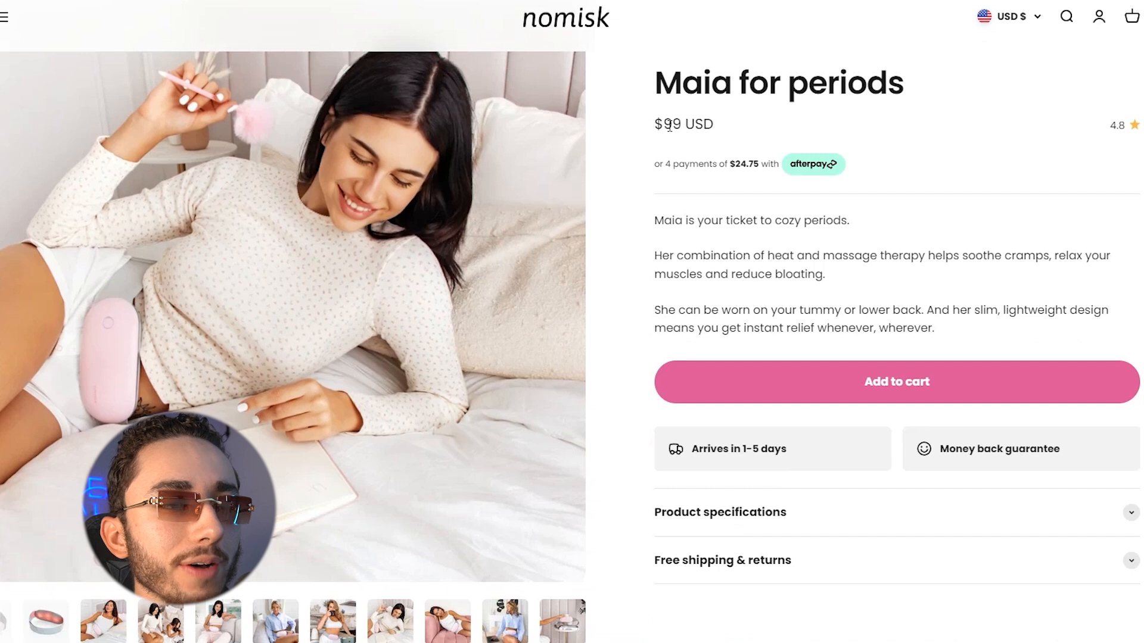
Read the Maia product description, then the delivery time and money back guarantee notes around the Add to cart area.
drag(657, 220, 952, 329)
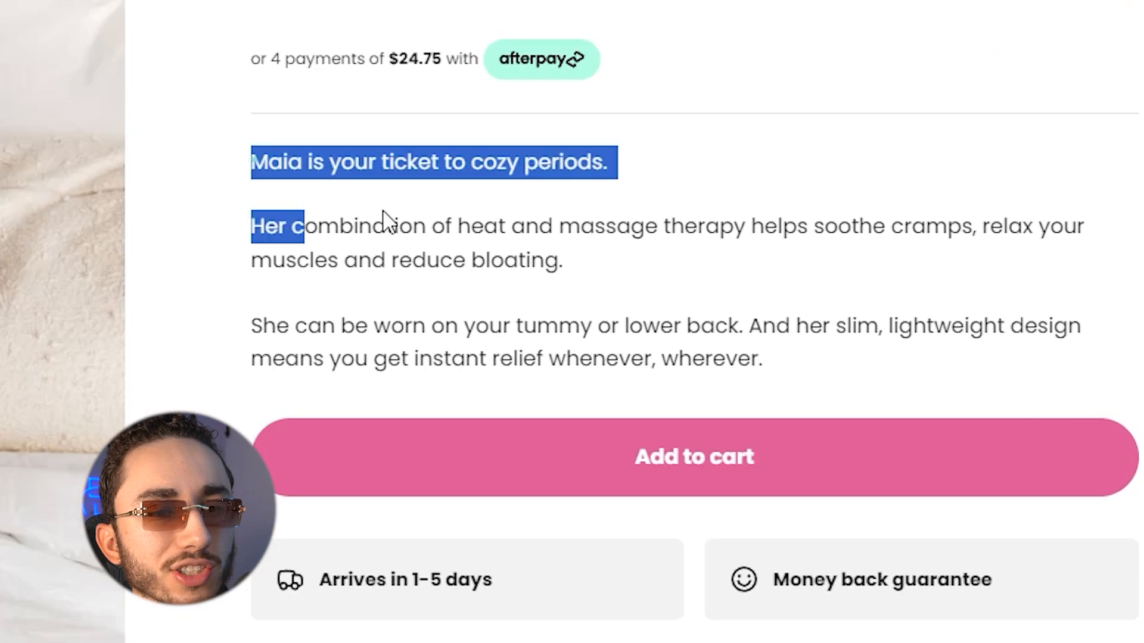
drag(753, 373, 106, 113)
scroll(508, 508, down, 4)
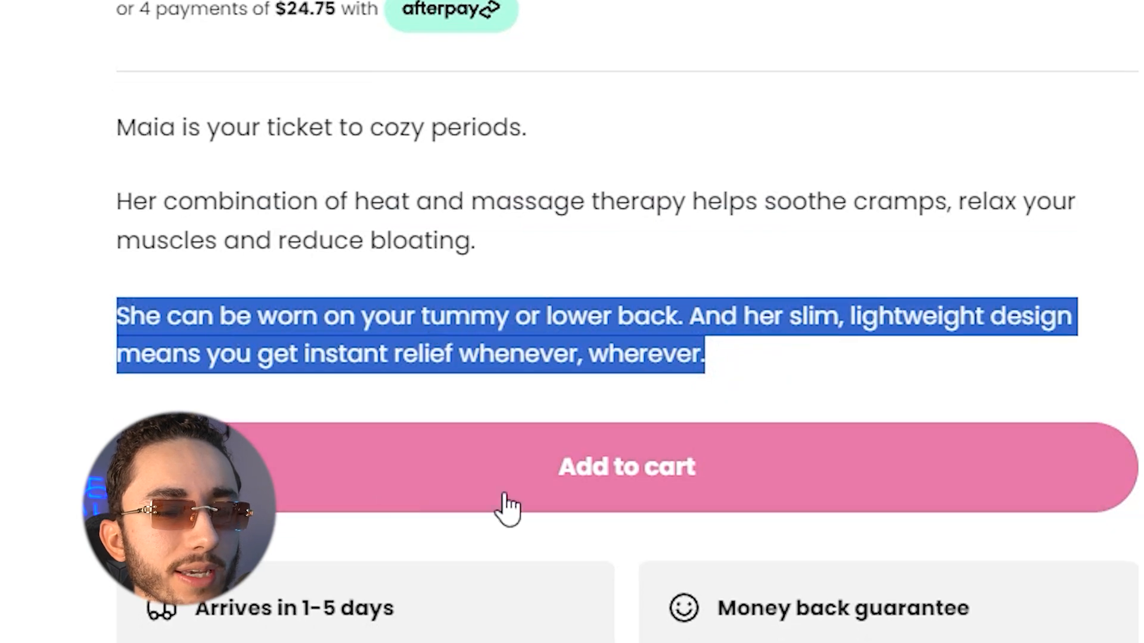
drag(113, 272, 427, 326)
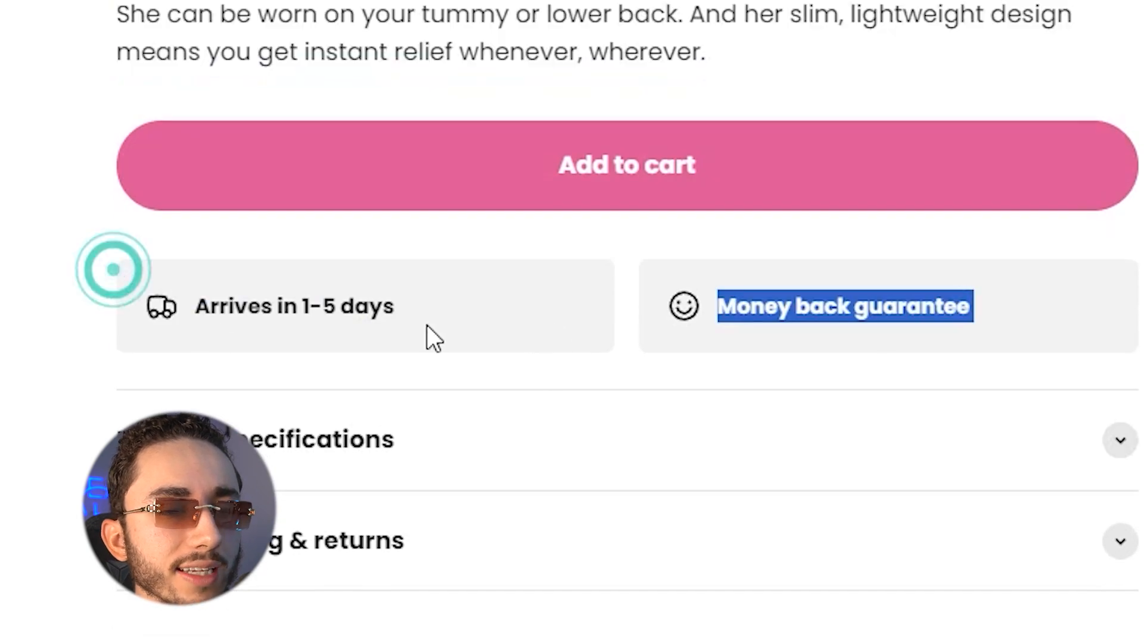
click(345, 321)
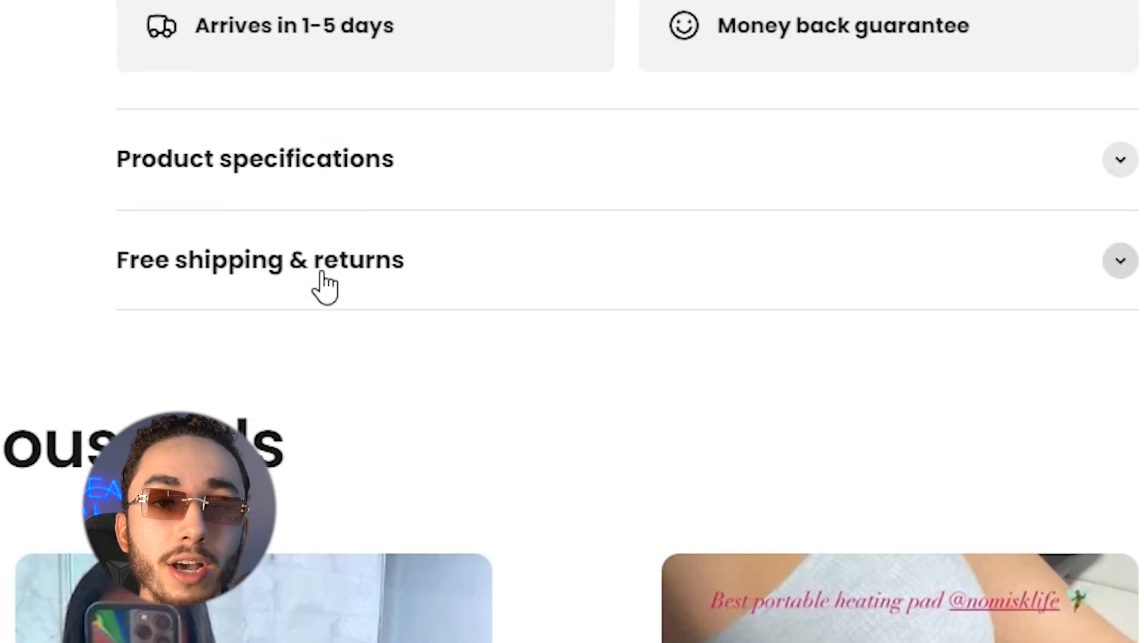
Review the Maia page's Trusted by thousands testimonials, How it works, Key benefits and three-step relief sections.
scroll(256, 527, down, 3)
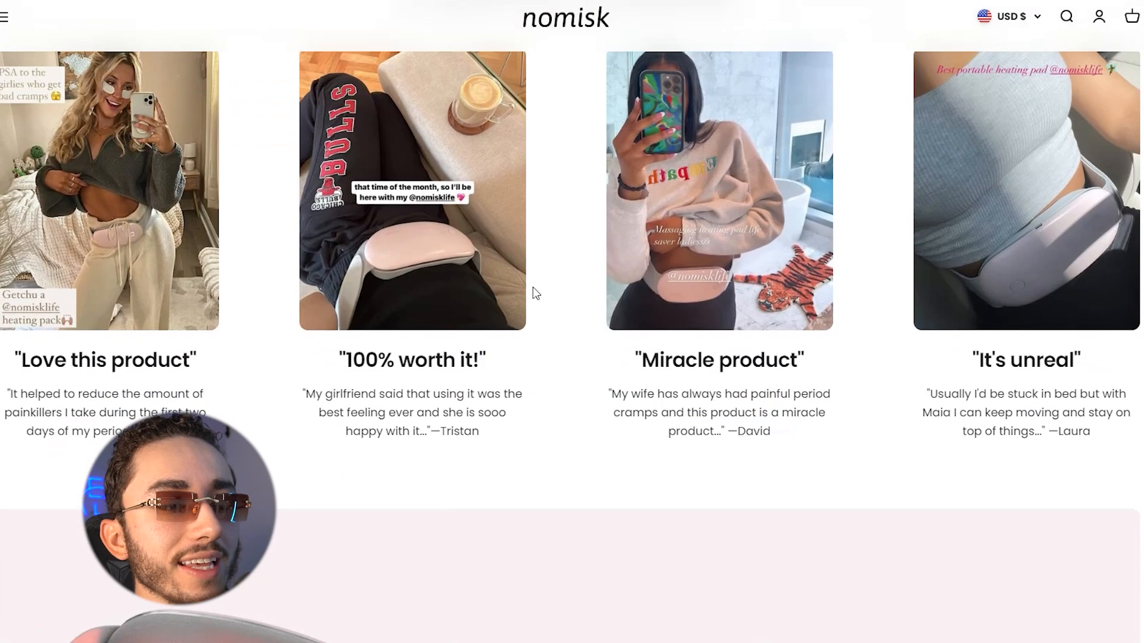
scroll(409, 191, up, 3)
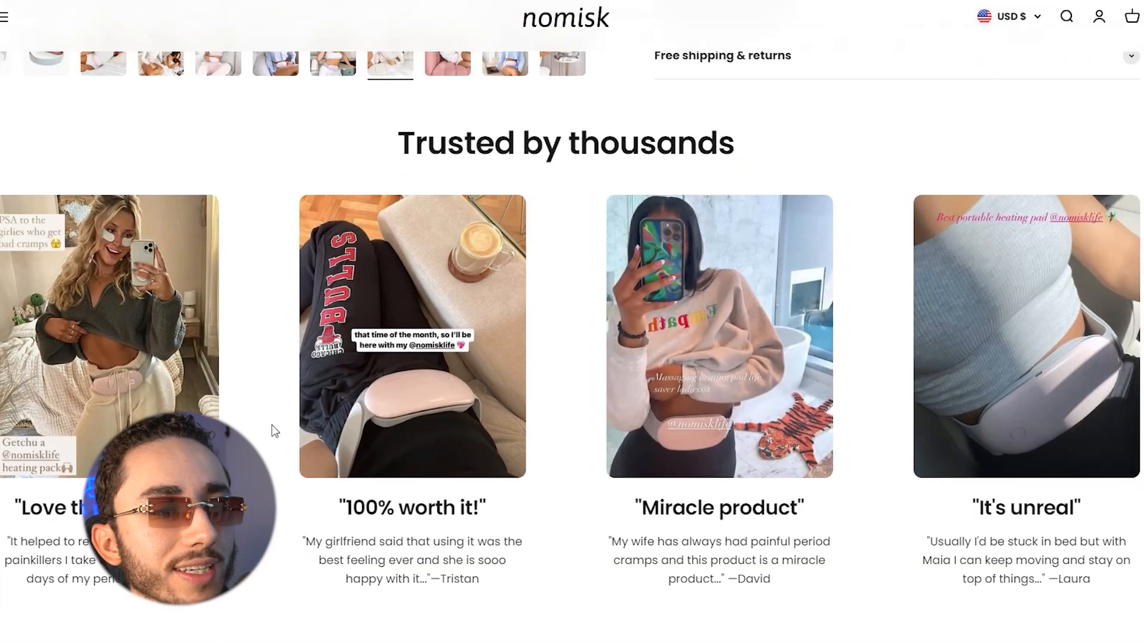
scroll(367, 124, down, 2)
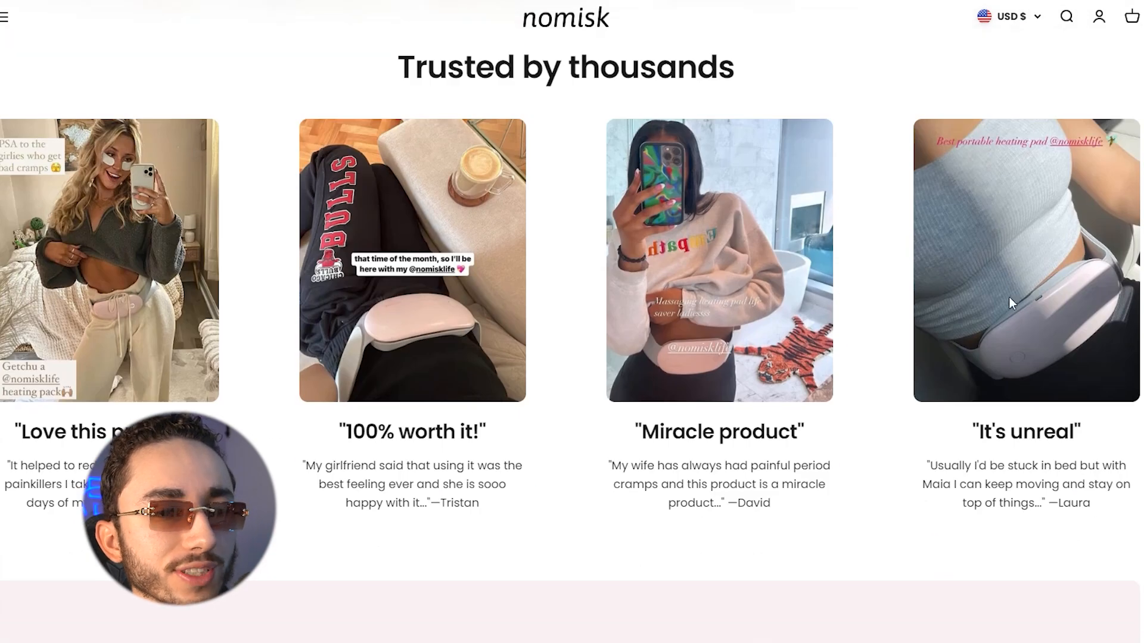
scroll(415, 245, down, 15)
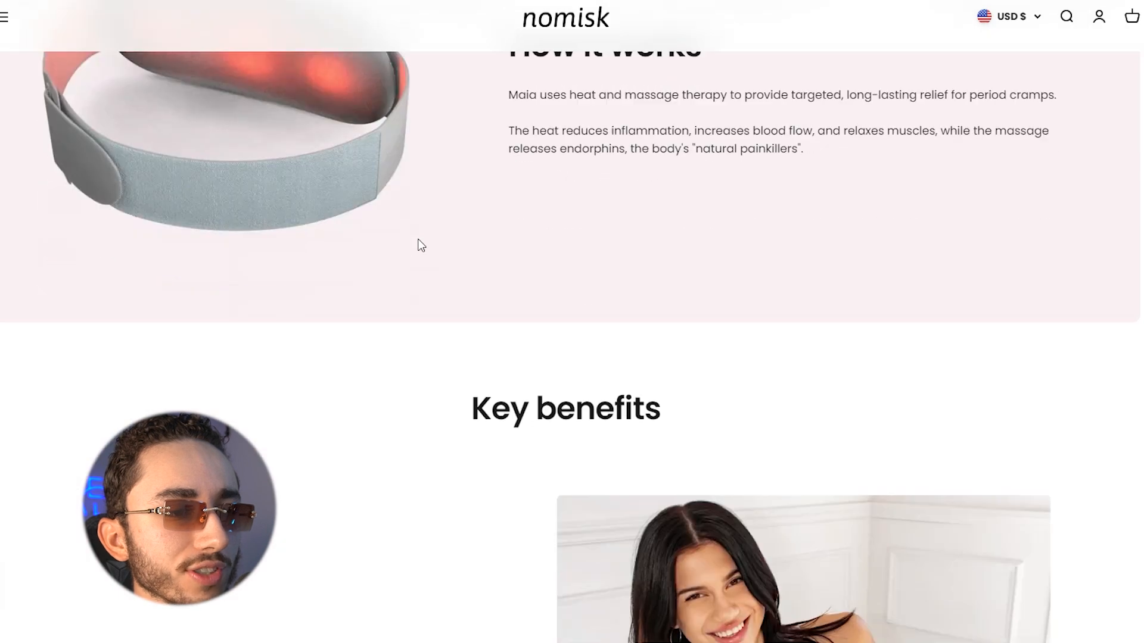
scroll(420, 245, down, 20)
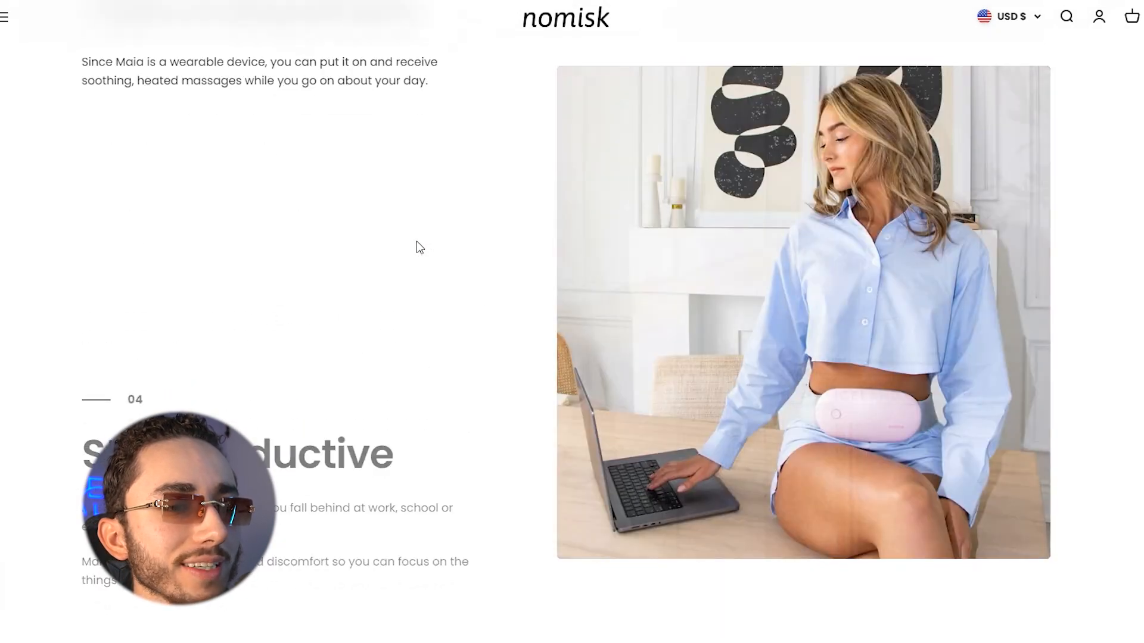
scroll(420, 248, down, 15)
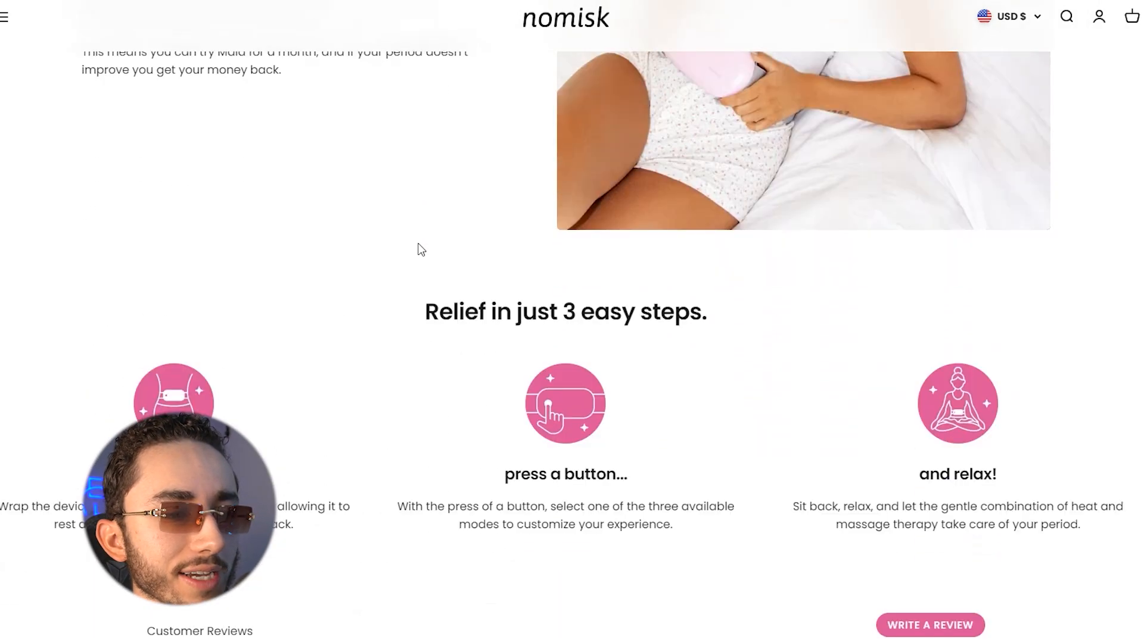
Look through the customer reviews and FAQ sections on nomisk's Maia page.
scroll(507, 257, down, 12)
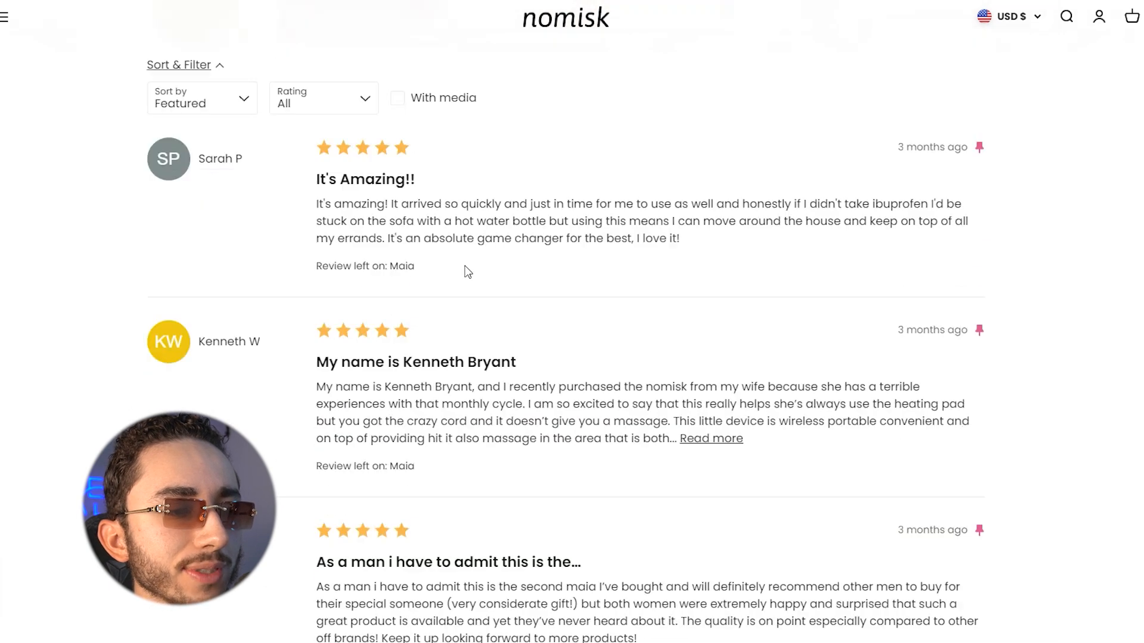
scroll(463, 268, down, 18)
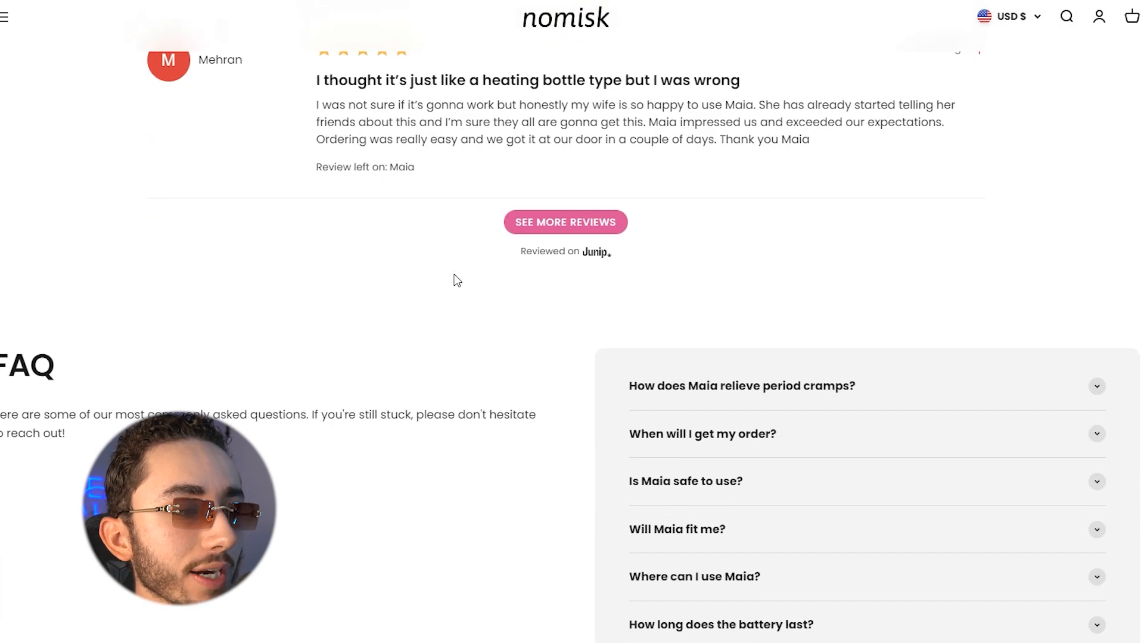
scroll(846, 177, down, 2)
scroll(766, 204, up, 4)
scroll(771, 235, down, 4)
scroll(766, 242, up, 2)
scroll(726, 176, up, 20)
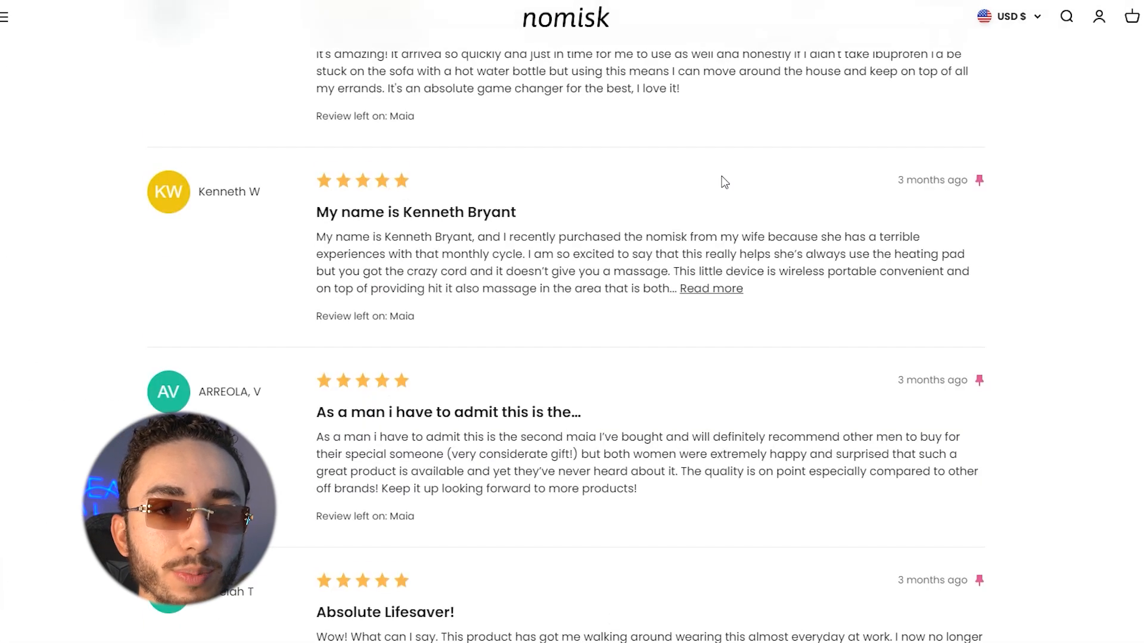
scroll(711, 180, up, 4)
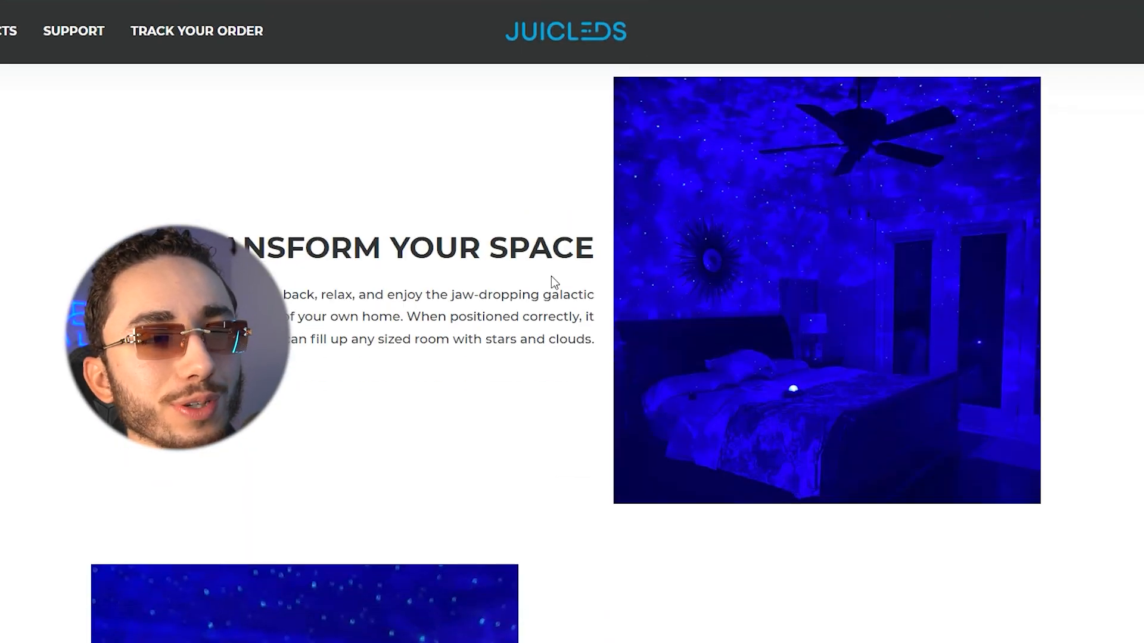
Examine the Juicleds Galaxy Projector page's feature sections with moving images, trust badges and customer photo reviews.
scroll(548, 271, down, 14)
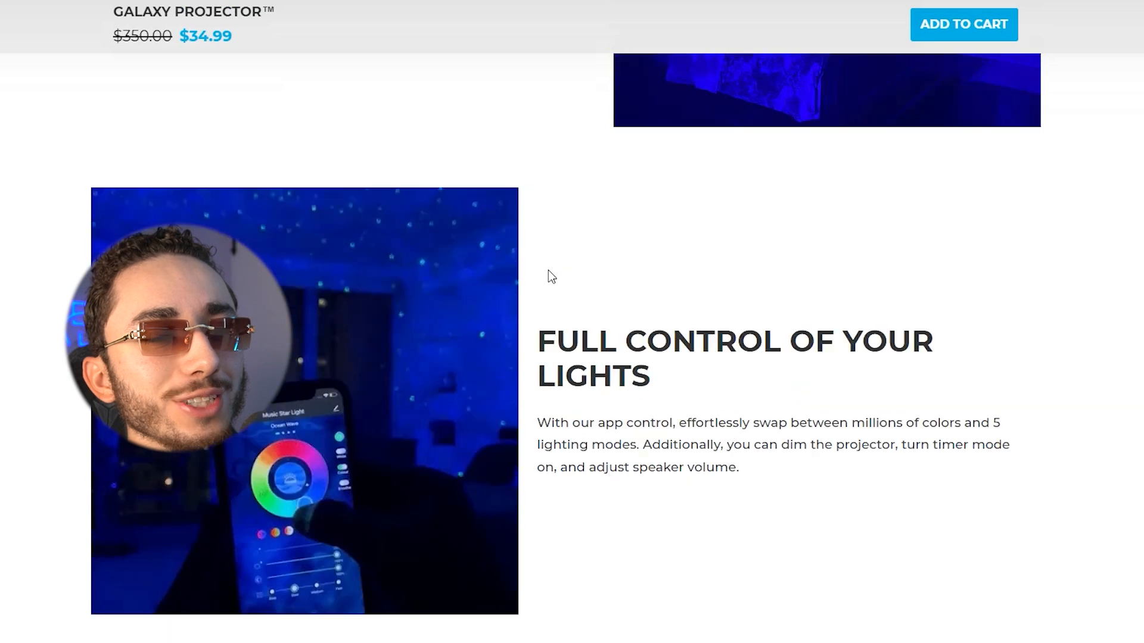
scroll(544, 273, up, 13)
scroll(520, 260, down, 15)
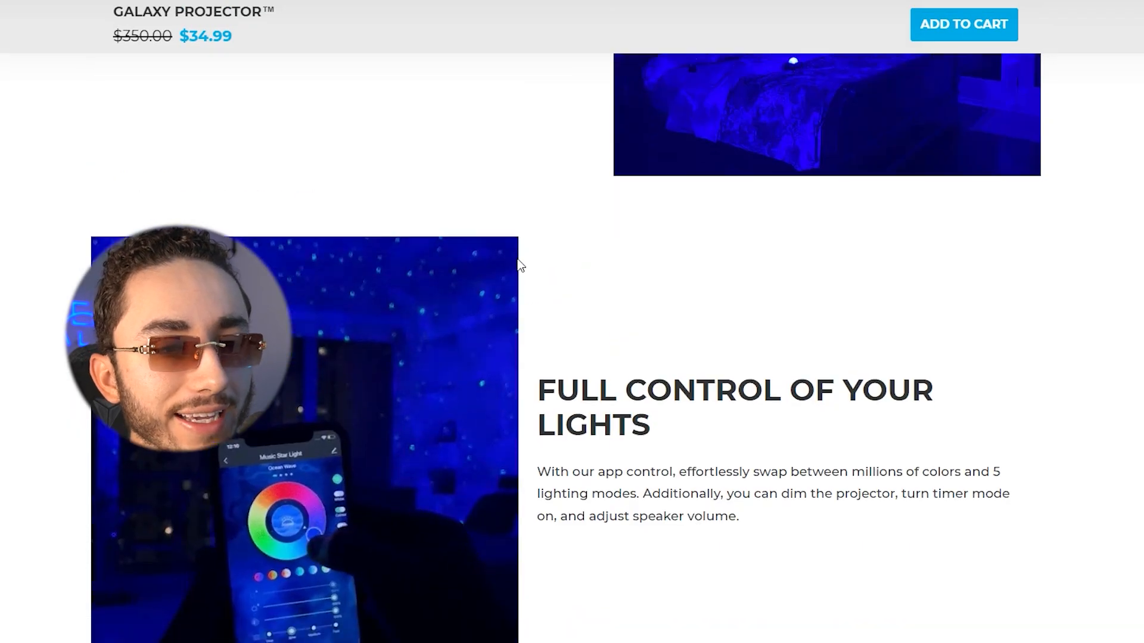
scroll(514, 268, down, 15)
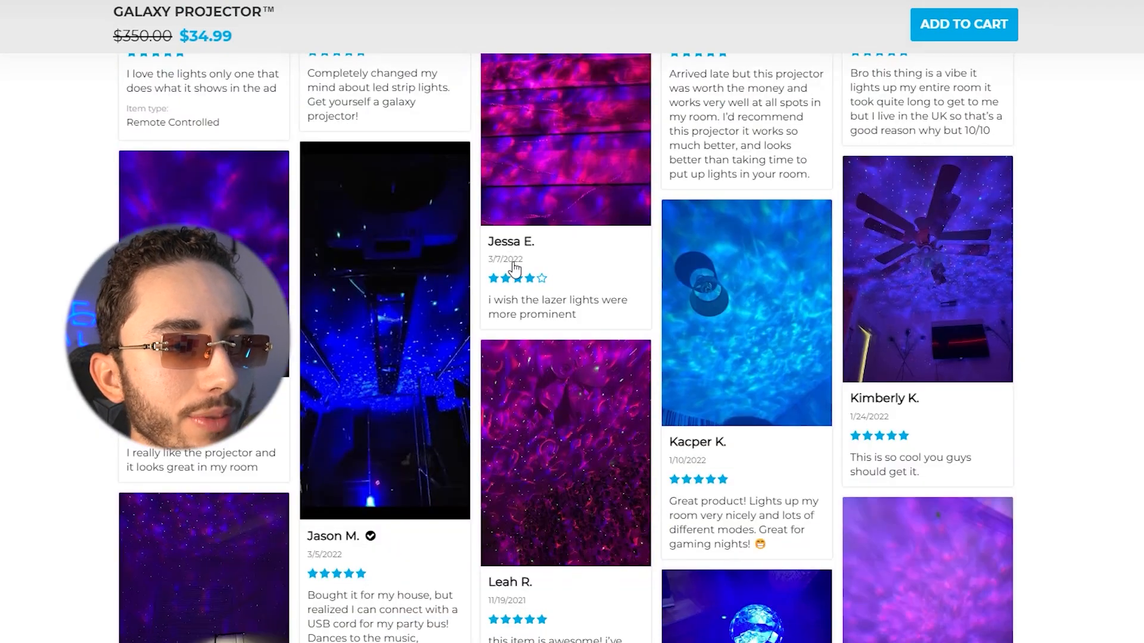
scroll(510, 261, down, 10)
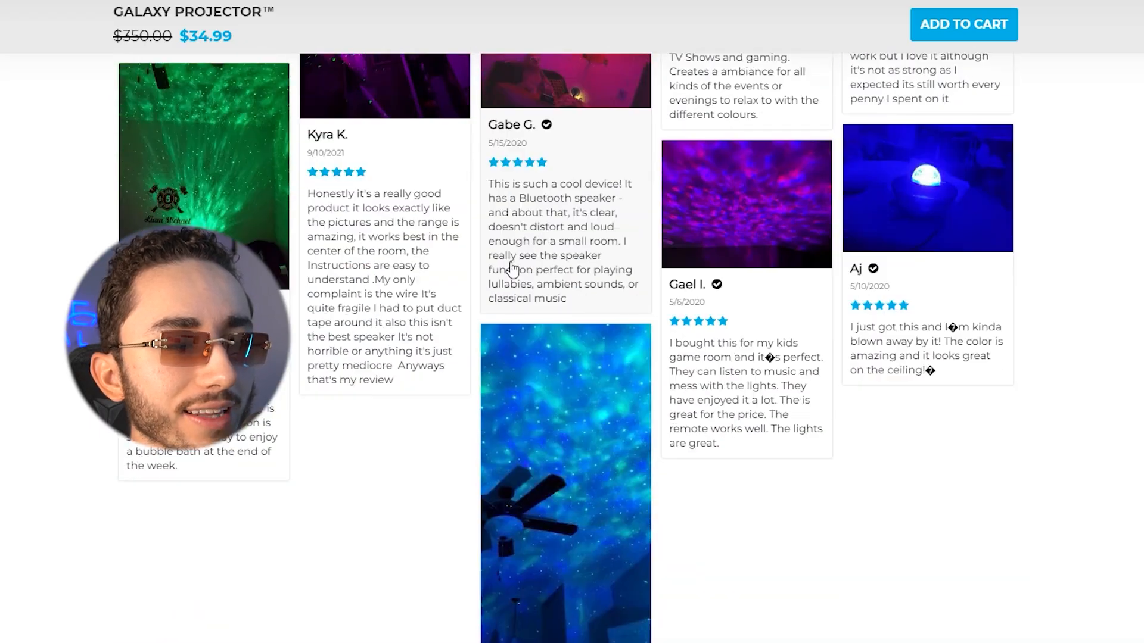
scroll(575, 337, up, 15)
scroll(601, 377, up, 20)
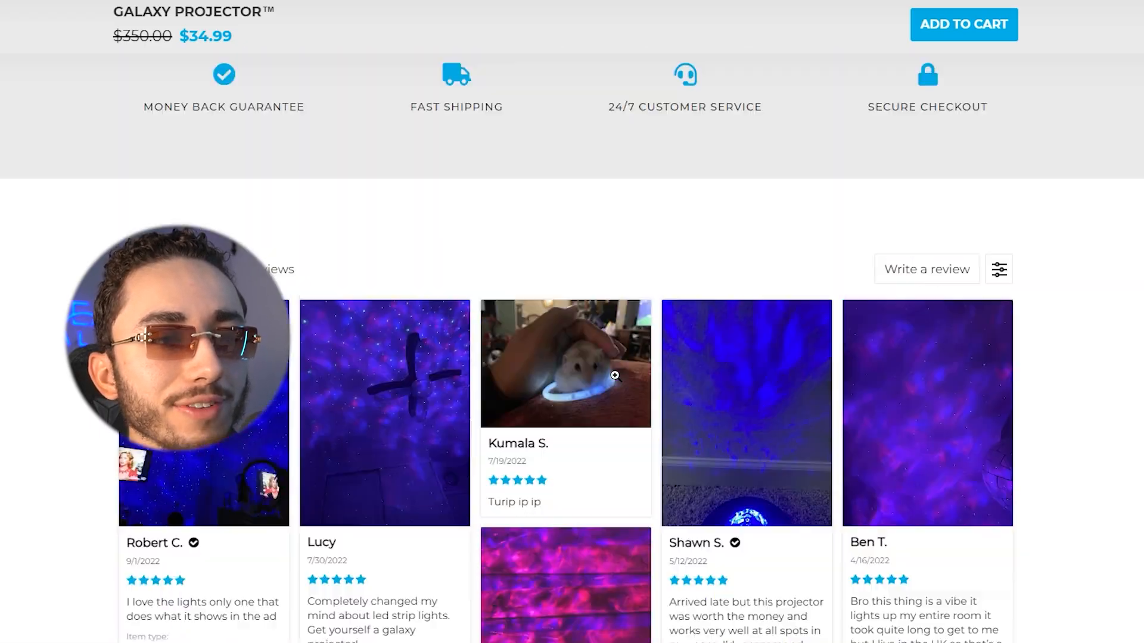
Recheck the Galaxy Projector's product images, description and the Full Control of Your Lights section.
scroll(616, 376, down, 15)
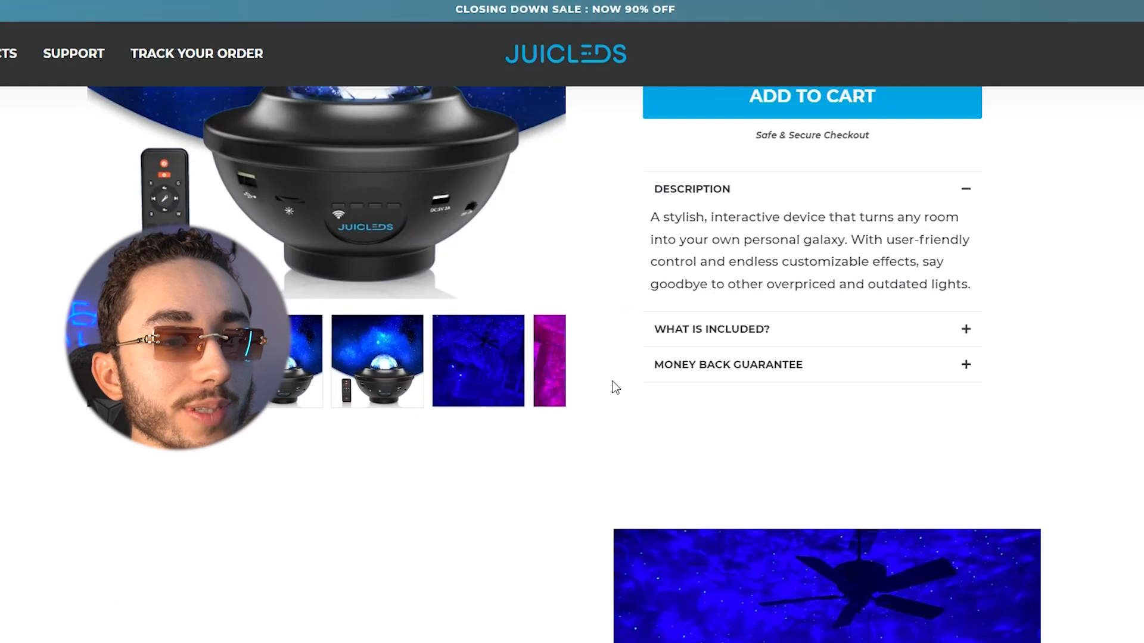
scroll(610, 380, down, 7)
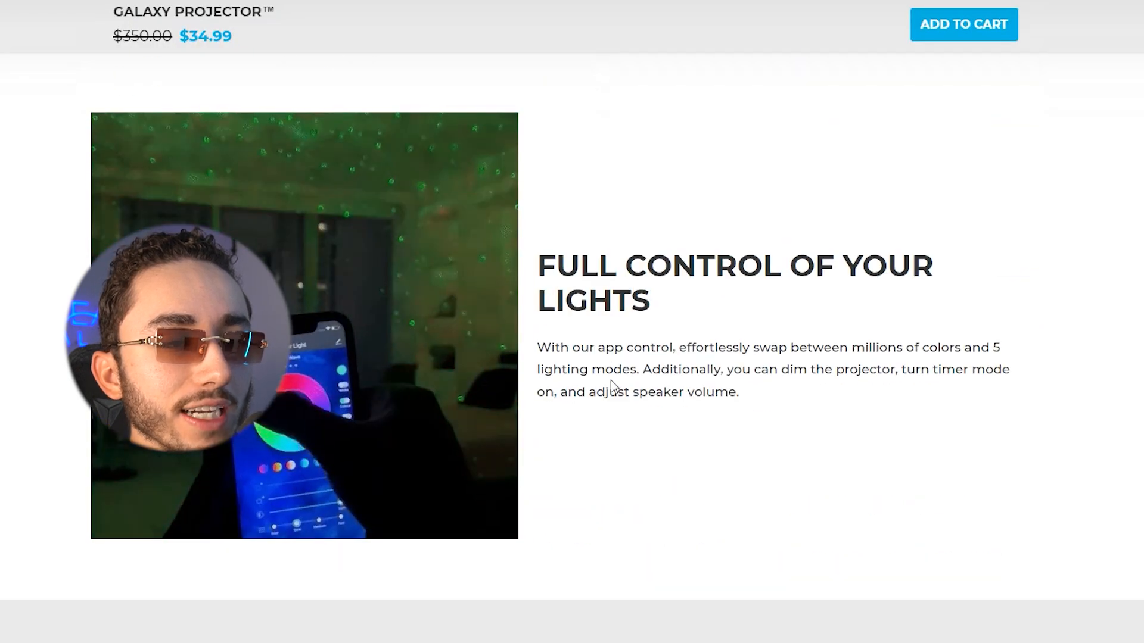
scroll(590, 369, up, 6)
scroll(577, 338, up, 12)
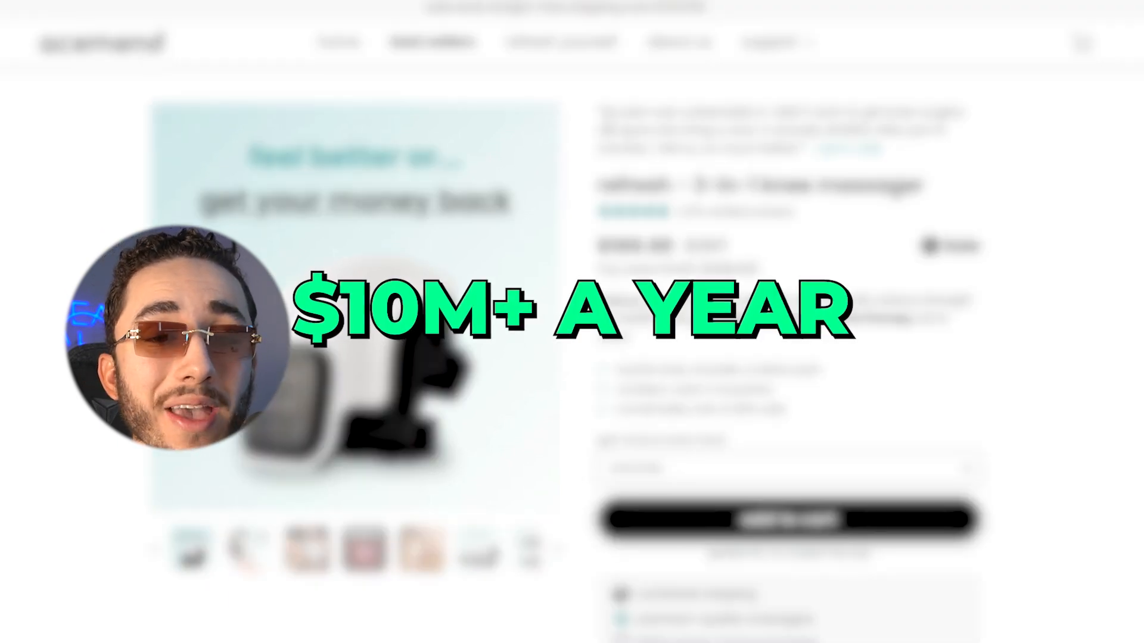
Review acemend's 3-in-1 knee massager page, from the feature sections and others also bought bundles to the customer photo reviews.
scroll(598, 127, down, 14)
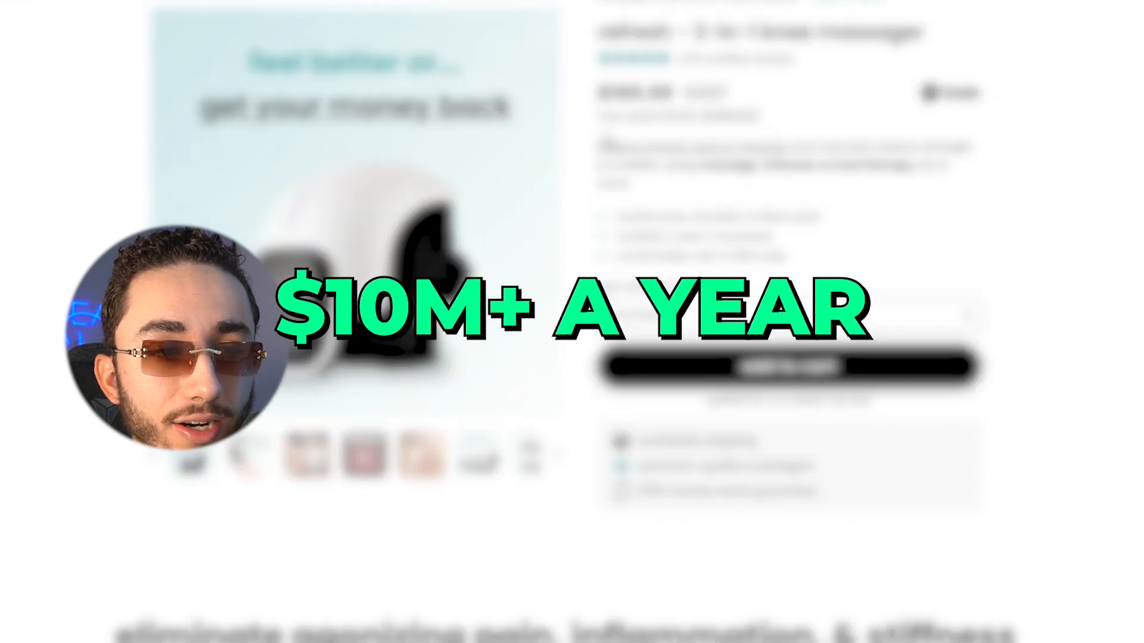
scroll(599, 127, down, 2)
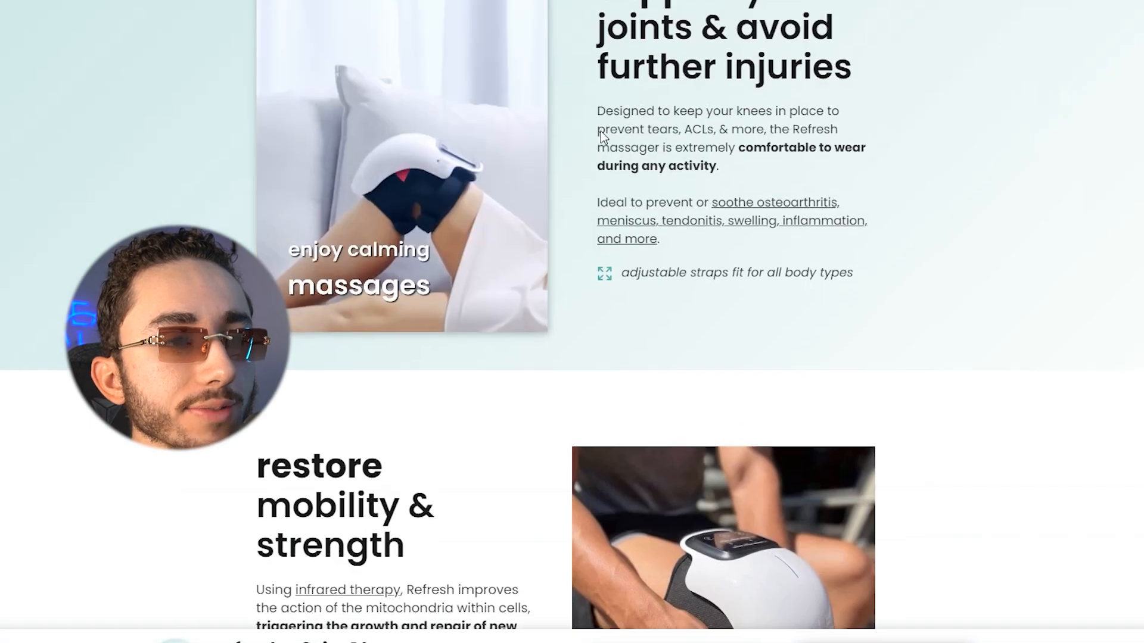
scroll(600, 134, up, 3)
scroll(600, 135, down, 10)
scroll(597, 140, down, 8)
scroll(562, 153, up, 5)
scroll(625, 195, down, 2)
scroll(578, 87, down, 15)
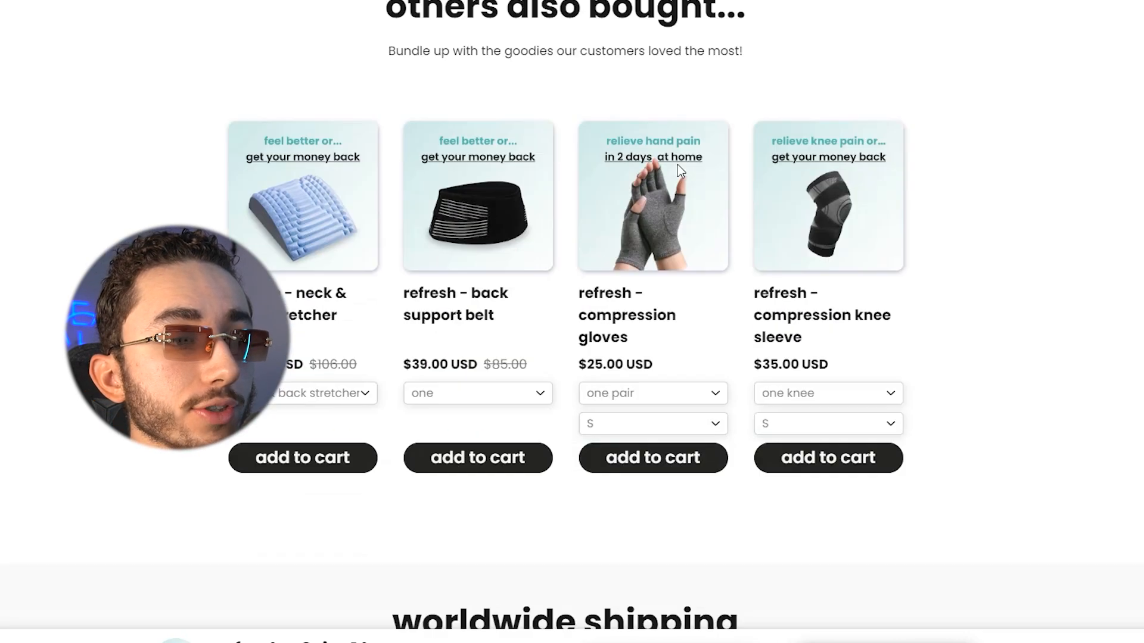
scroll(621, 218, down, 20)
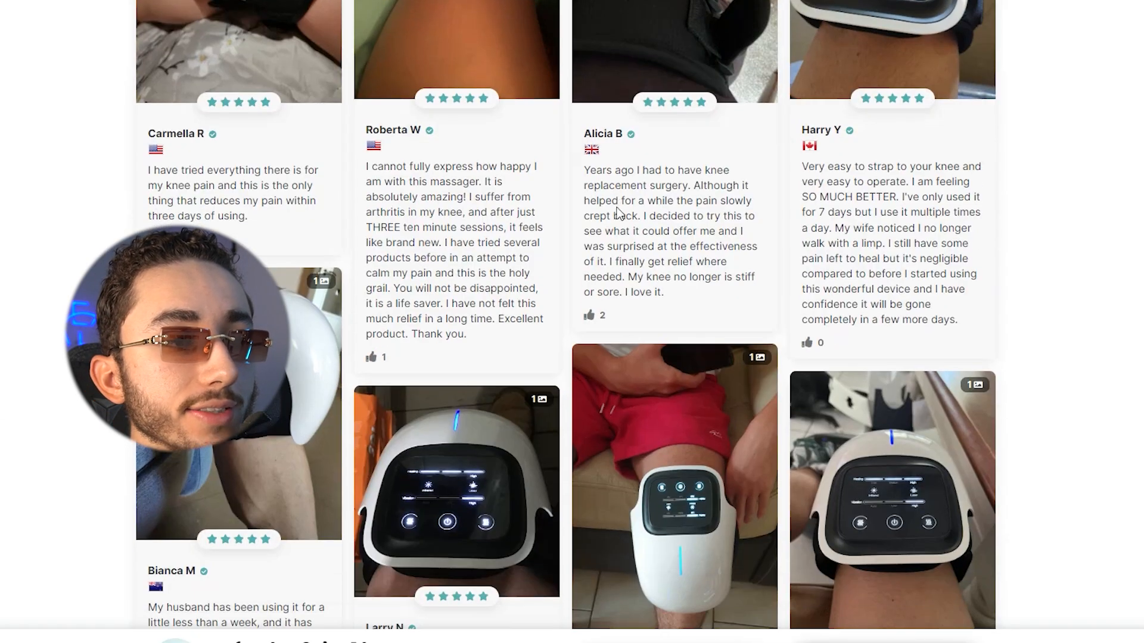
Recheck the knee massager's title, price and benefit list together with the restore mobility & strength section.
scroll(644, 235, up, 14)
scroll(645, 236, up, 20)
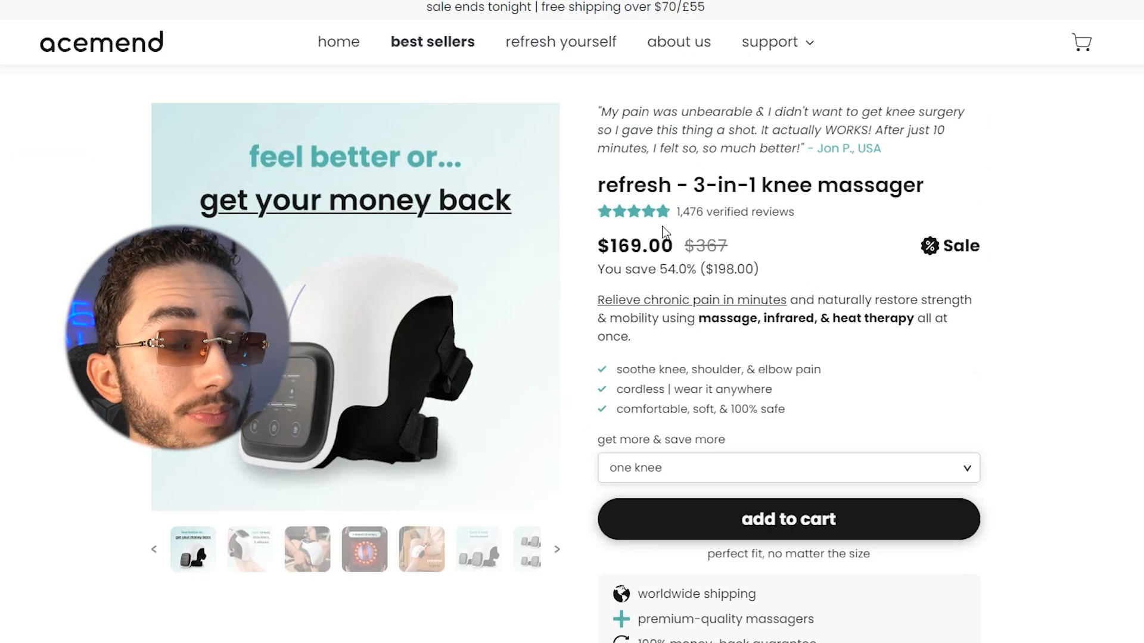
scroll(665, 231, down, 18)
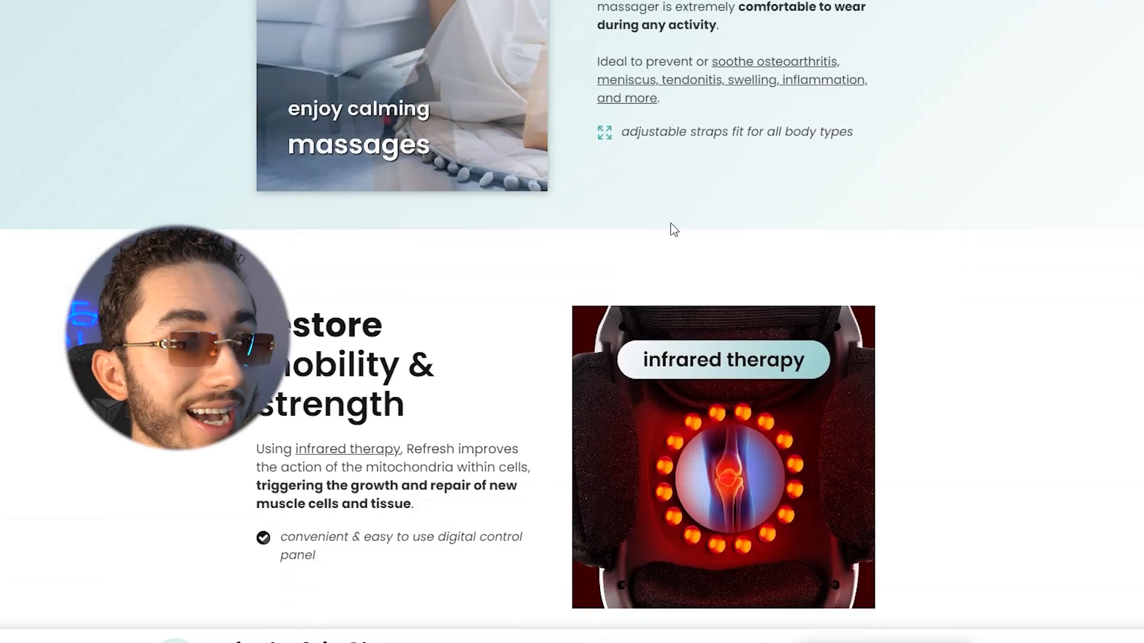
scroll(672, 230, up, 6)
scroll(672, 229, up, 12)
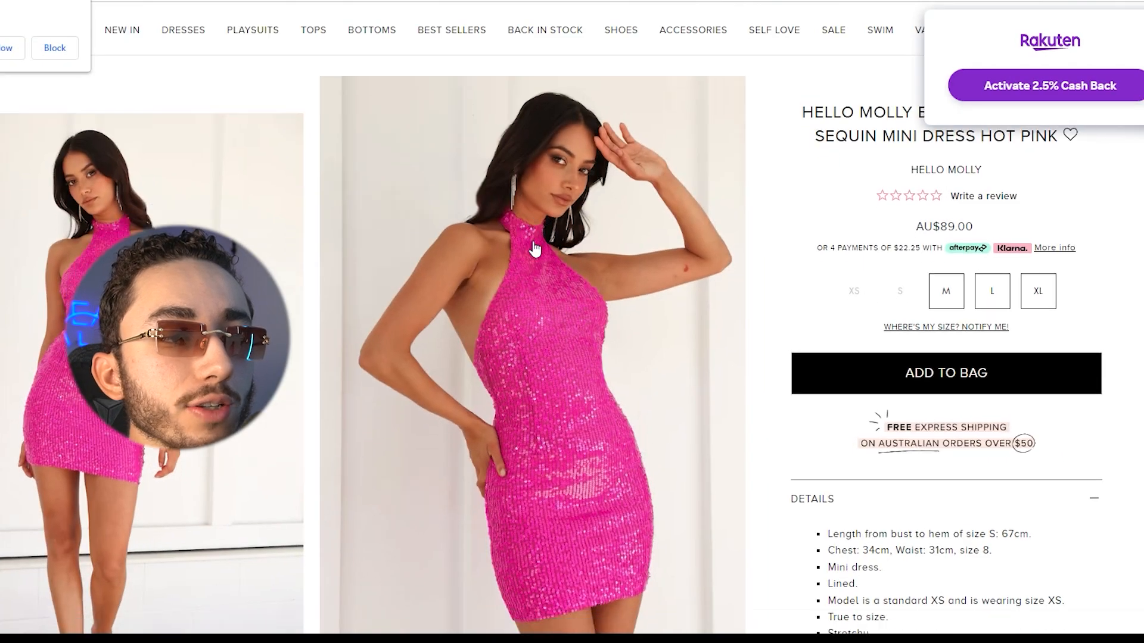
Examine Hello Molly's Enchanted Parties Sequin Mini Dress images, title and Details list, highlighting the short description paragraph.
scroll(534, 250, down, 1)
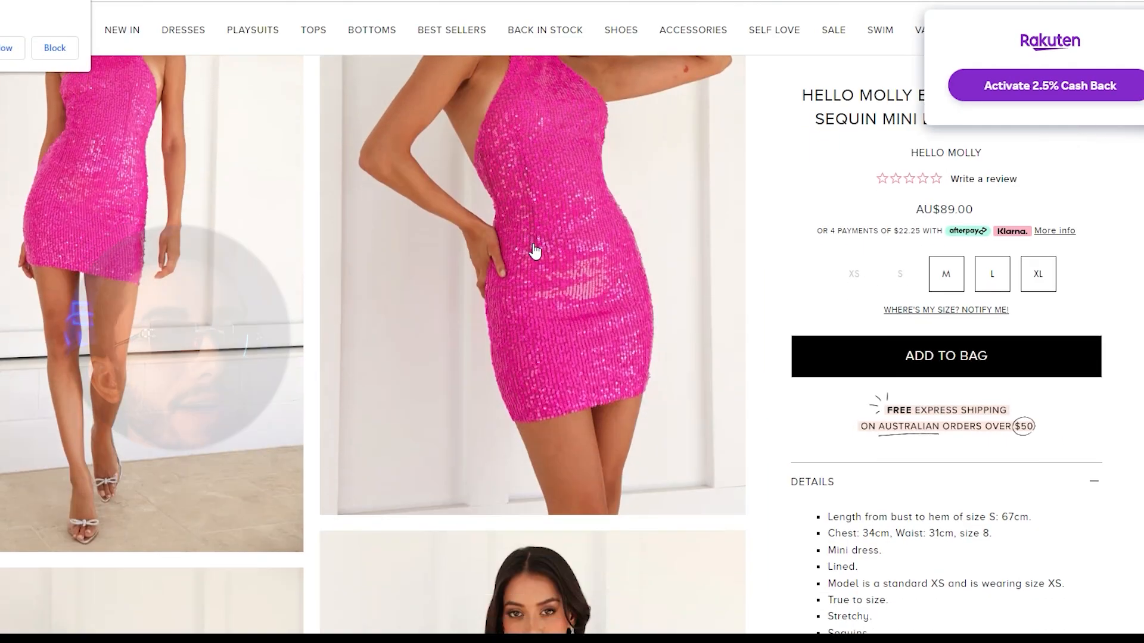
scroll(547, 255, up, 1)
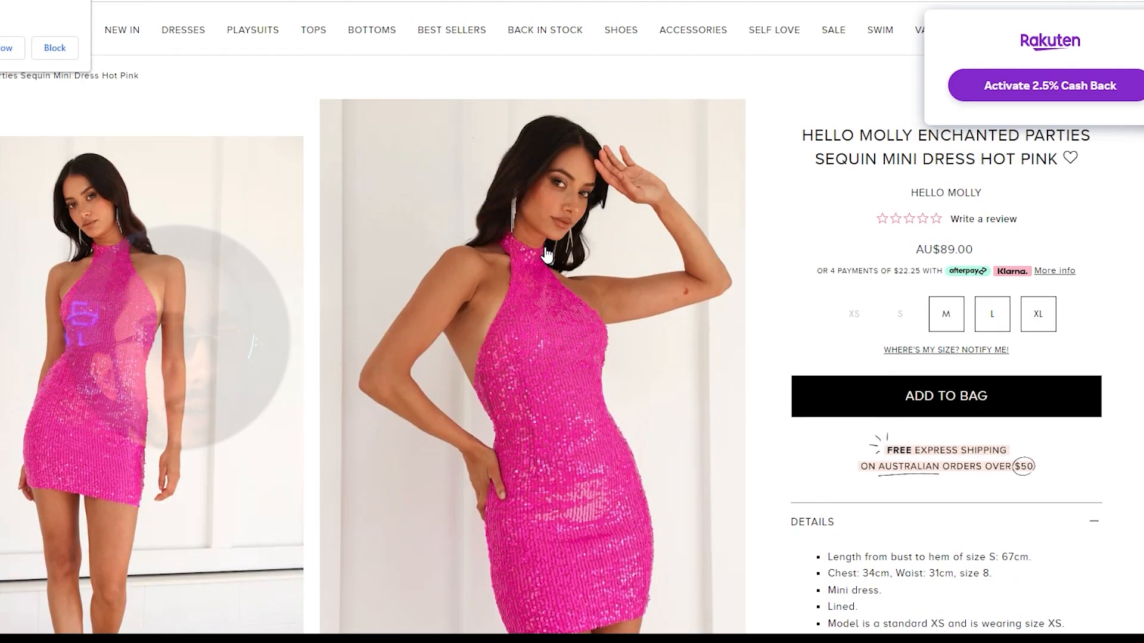
drag(874, 158, 965, 193)
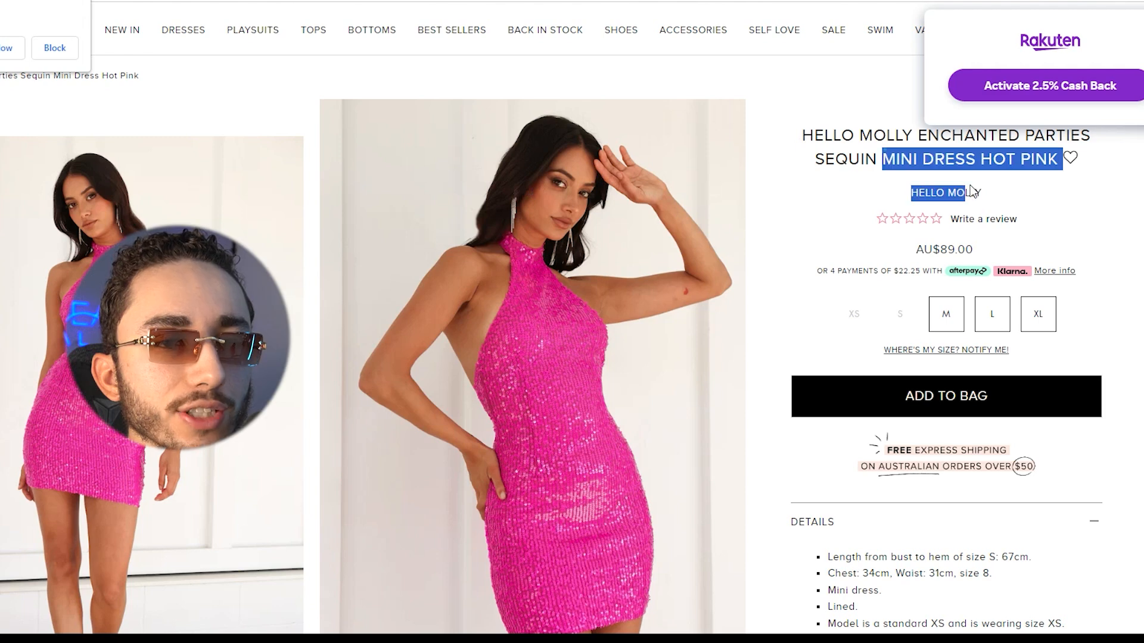
scroll(946, 322, down, 5)
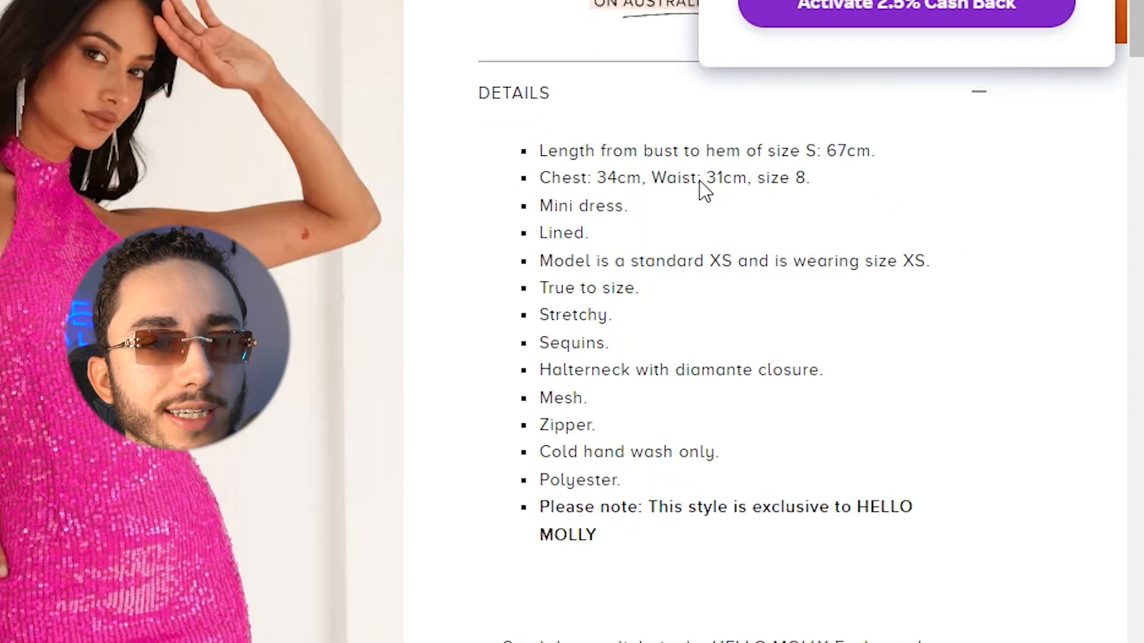
scroll(699, 180, down, 10)
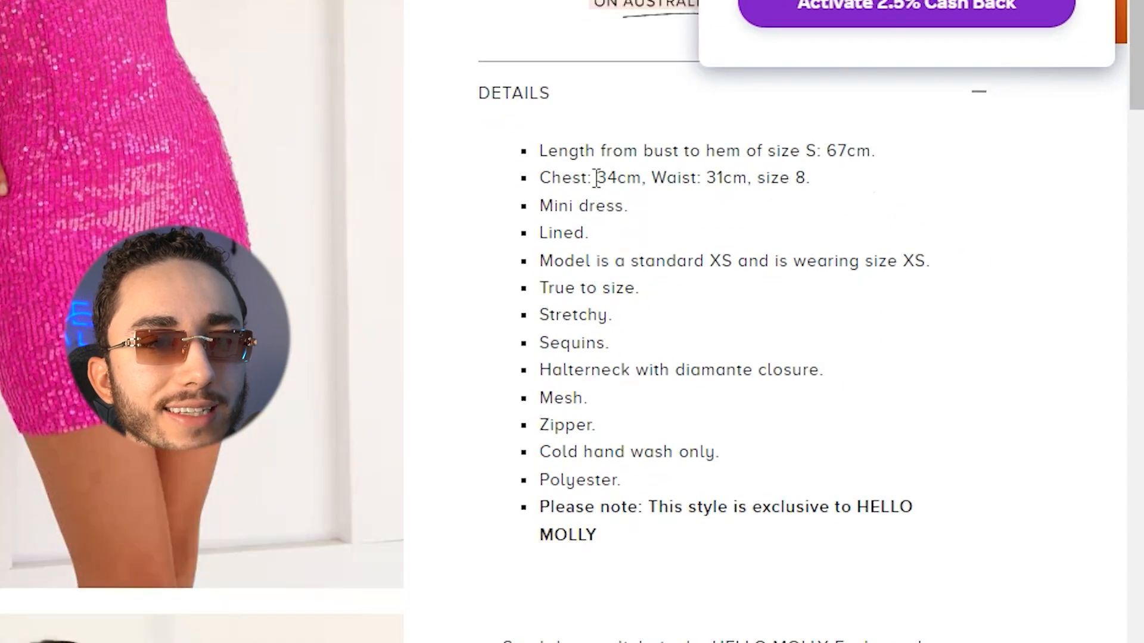
scroll(590, 157, down, 5)
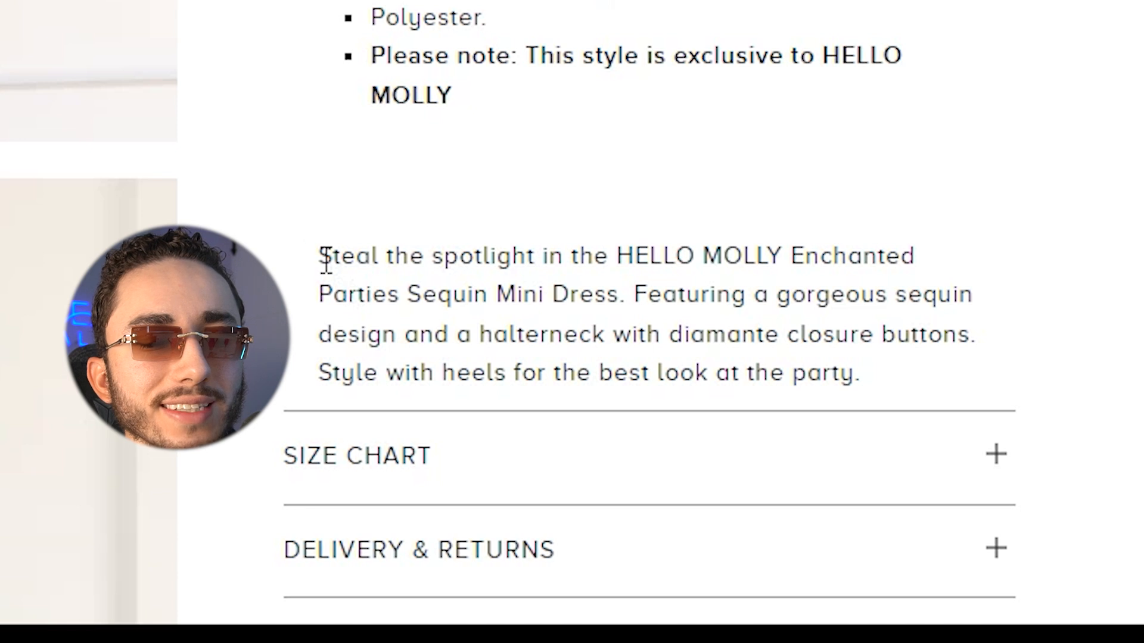
drag(326, 259, 840, 375)
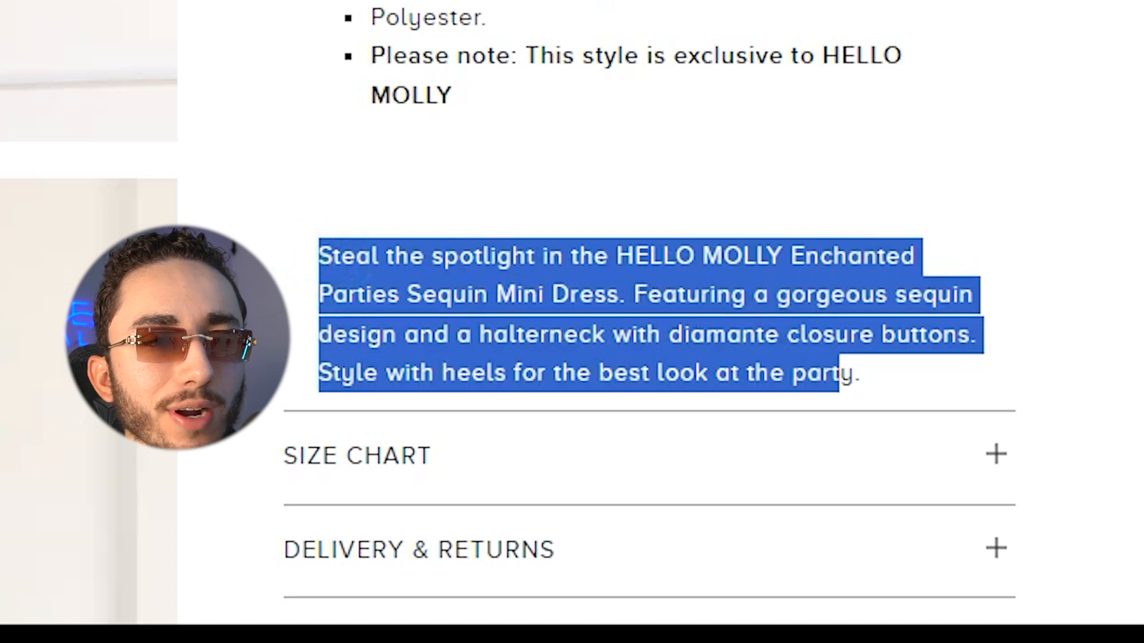
Check the Hello Molly dress page's Reviews, You Might Like and newsletter sign-up sections.
scroll(840, 375, down, 5)
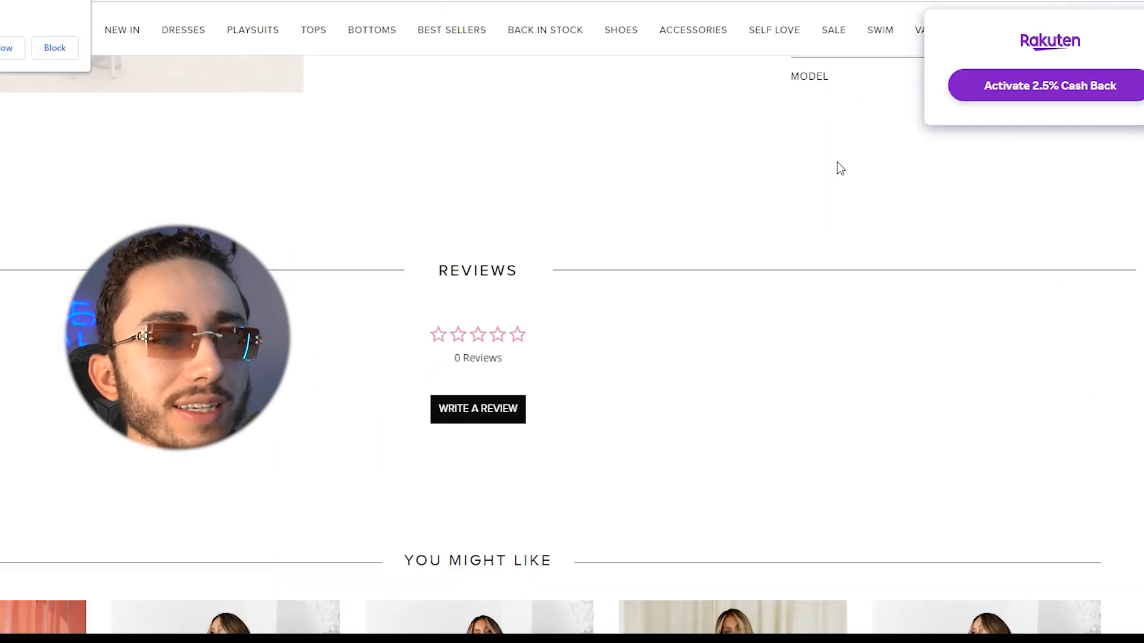
scroll(834, 172, down, 10)
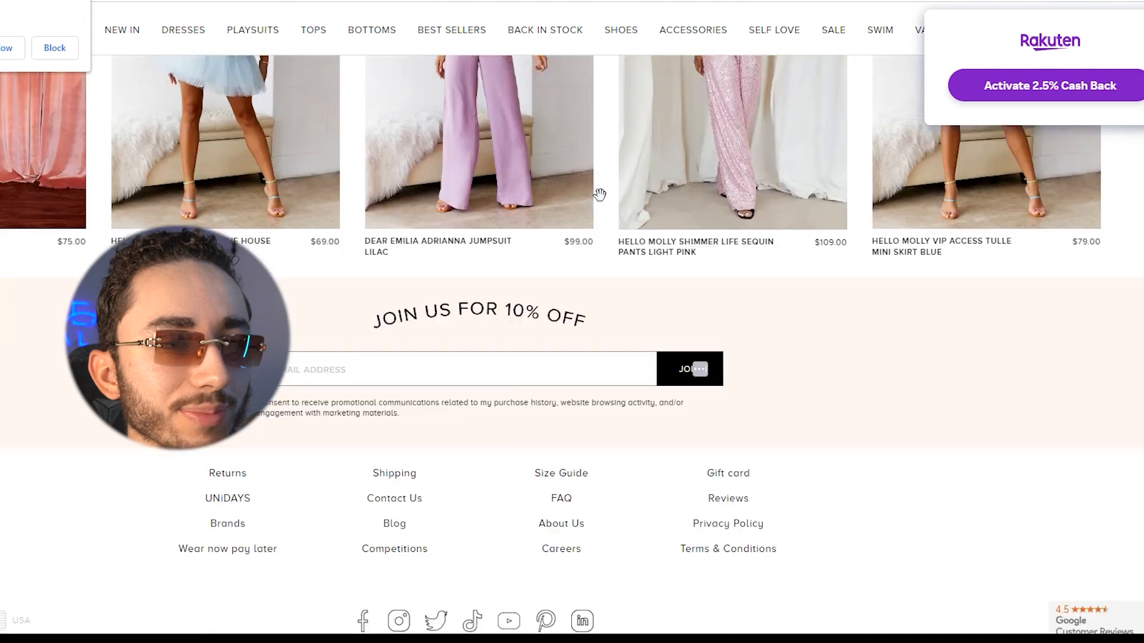
scroll(590, 191, up, 5)
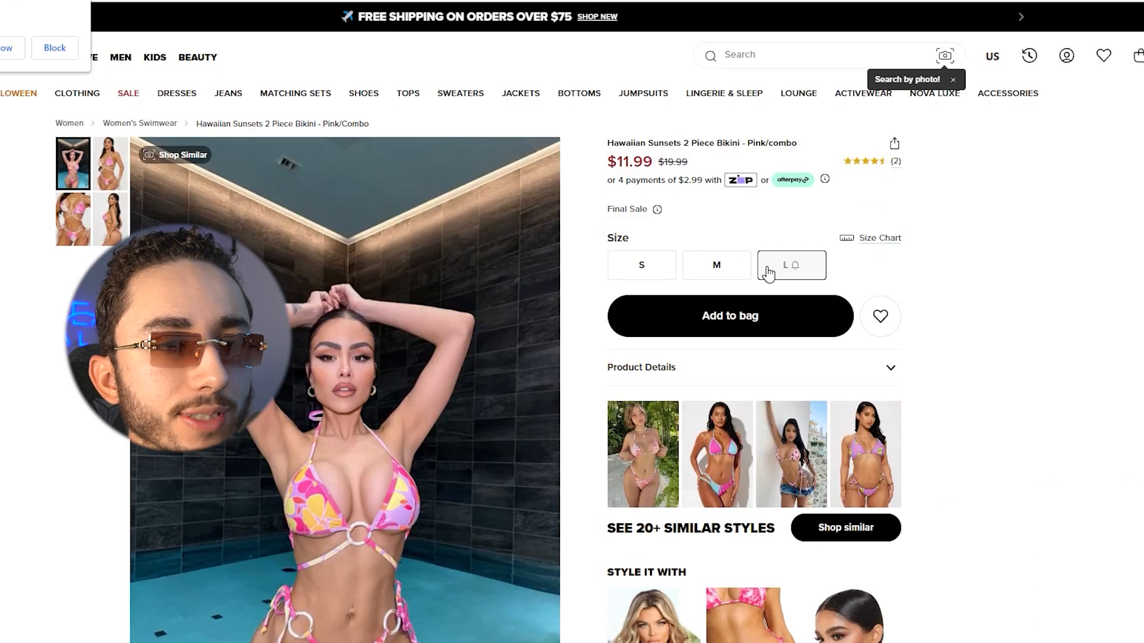
Examine the Hawaiian Sunsets 2 Piece Bikini page's size options, Style It With suggestions and customer reviews.
scroll(669, 178, down, 1)
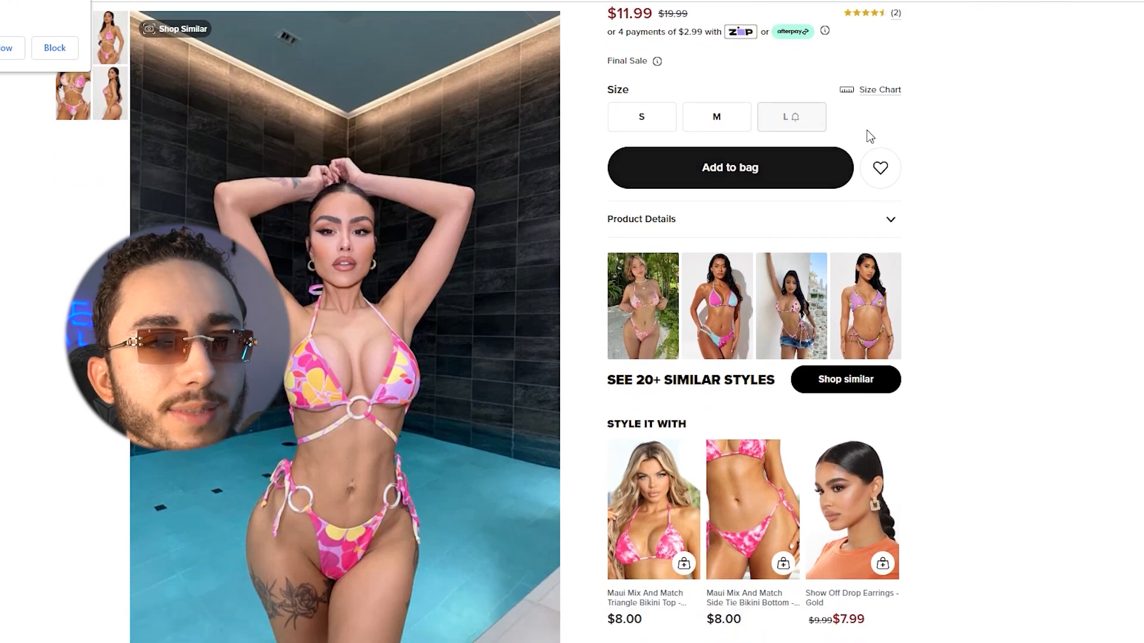
scroll(846, 202, down, 10)
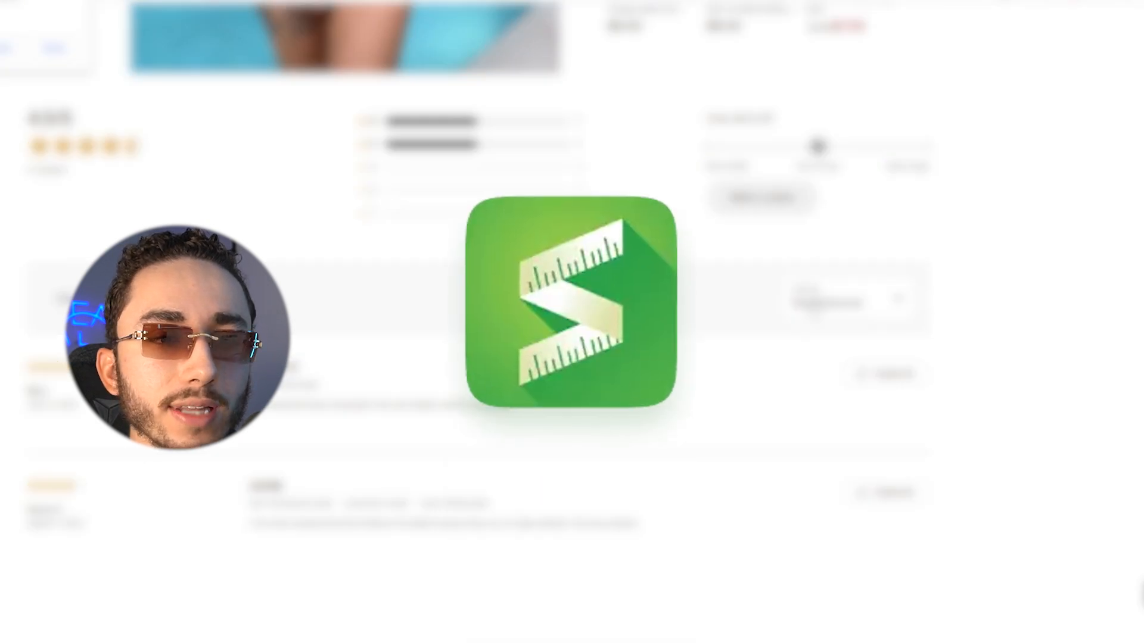
scroll(739, 296, down, 4)
Review the imported men's jacket product's description and media images in the Shopify admin.
scroll(241, 217, down, 5)
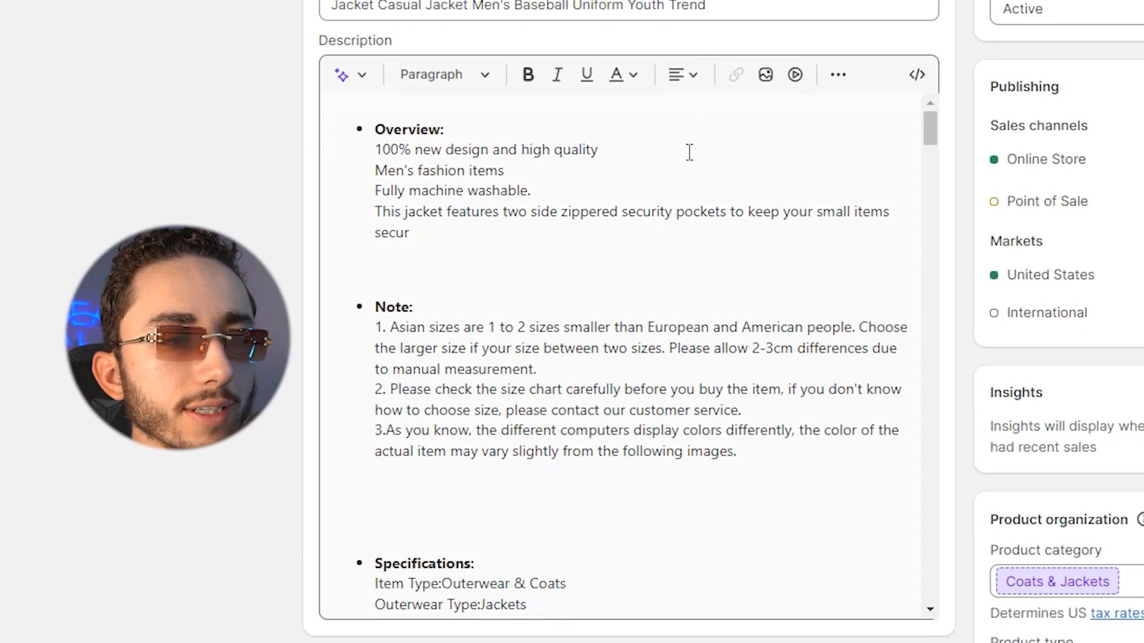
scroll(687, 151, down, 10)
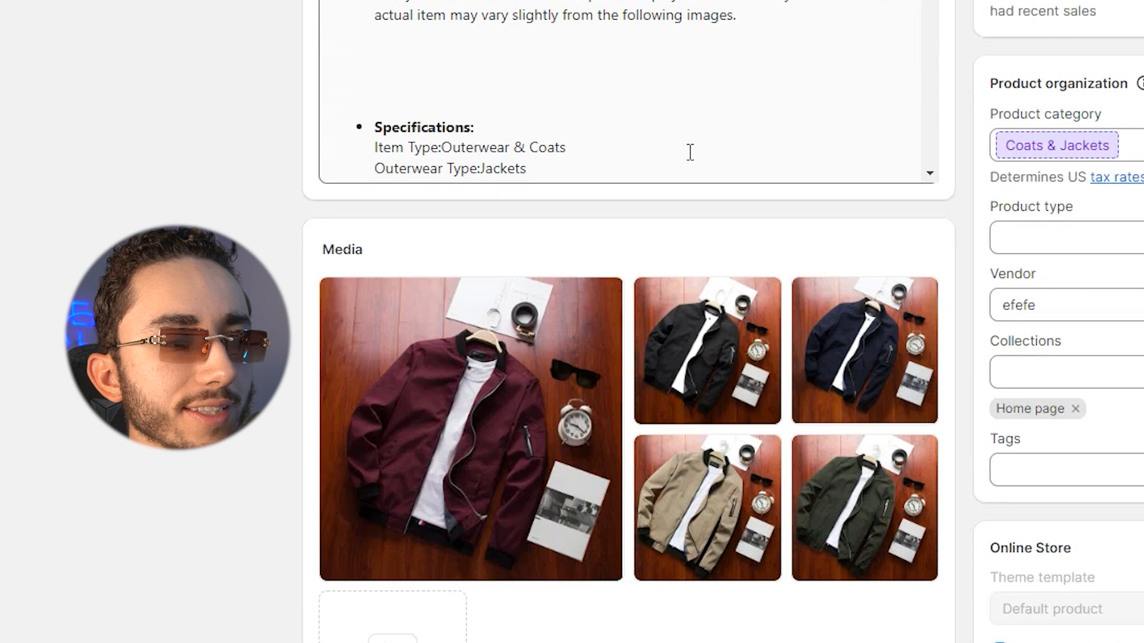
scroll(486, 172, up, 7)
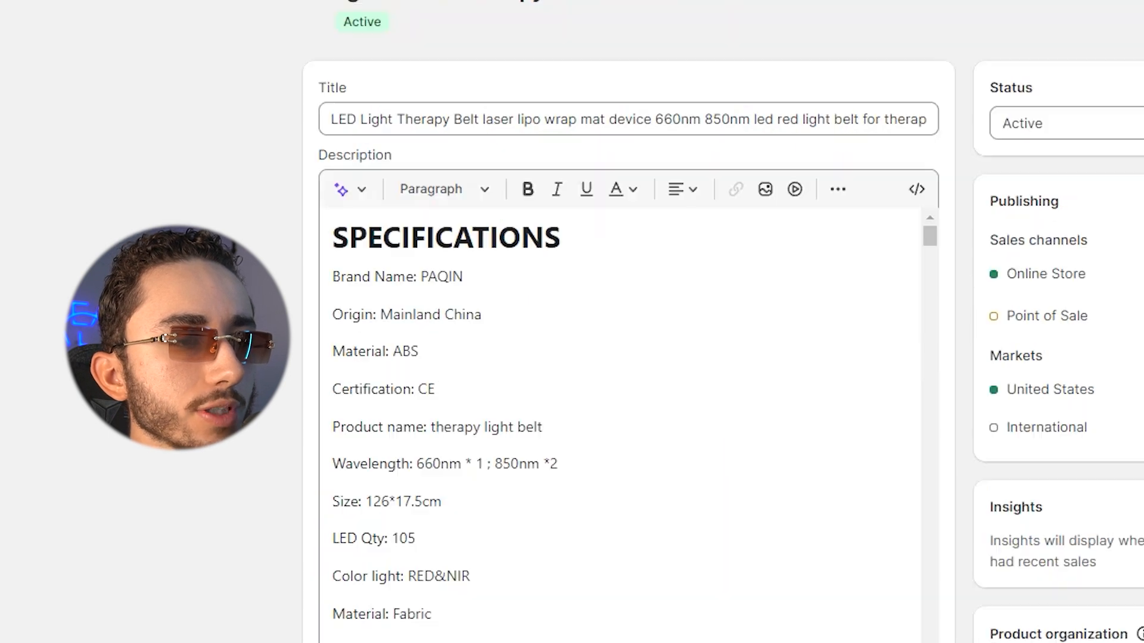
Review the LED Light Therapy Belt product's supplier specifications, media images and long title in Shopify.
scroll(623, 68, down, 5)
scroll(623, 69, down, 7)
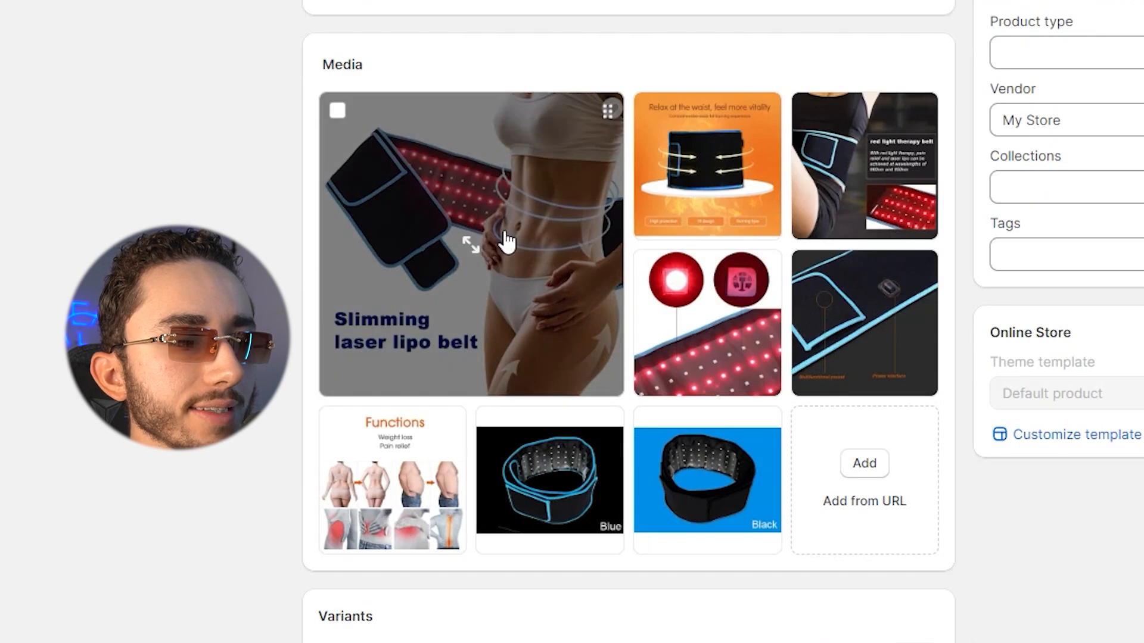
scroll(522, 230, up, 12)
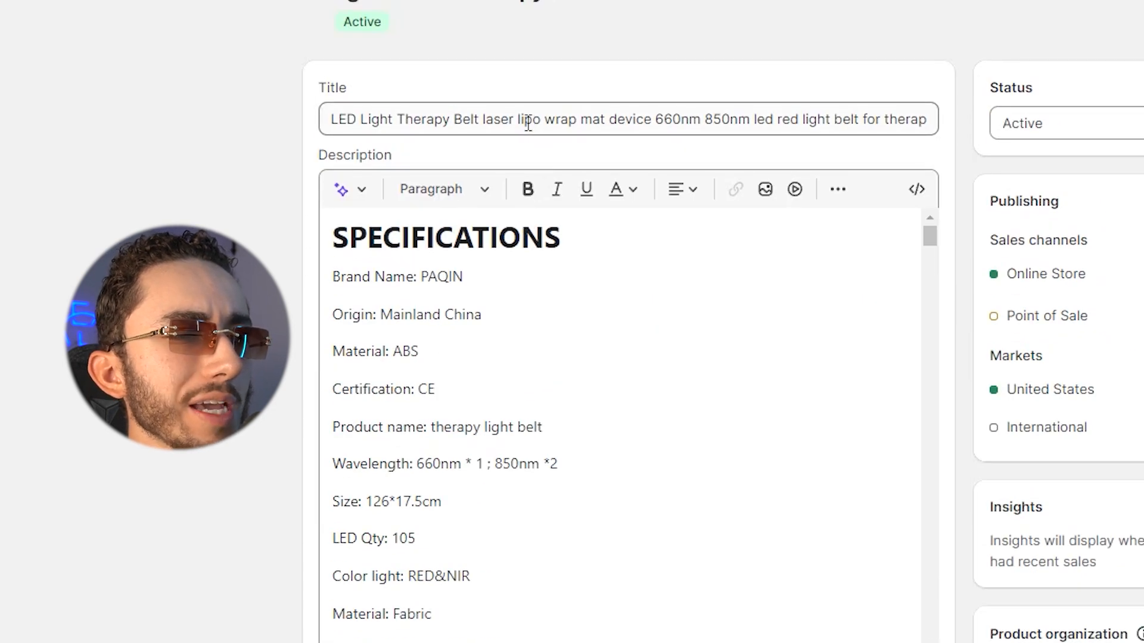
Copy "LED Light Therapy Belt" from the product title and enter it as the keyword in the BNG Business Name Generator.
drag(480, 119, 307, 135)
key(ctrl+c)
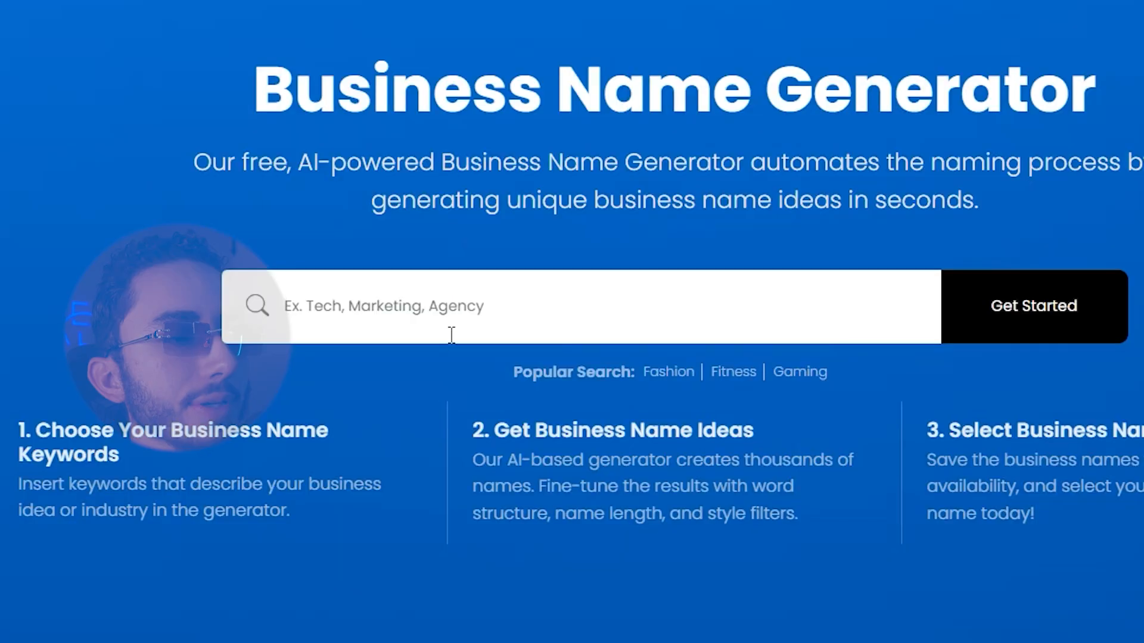
click(451, 336)
key(ctrl+v)
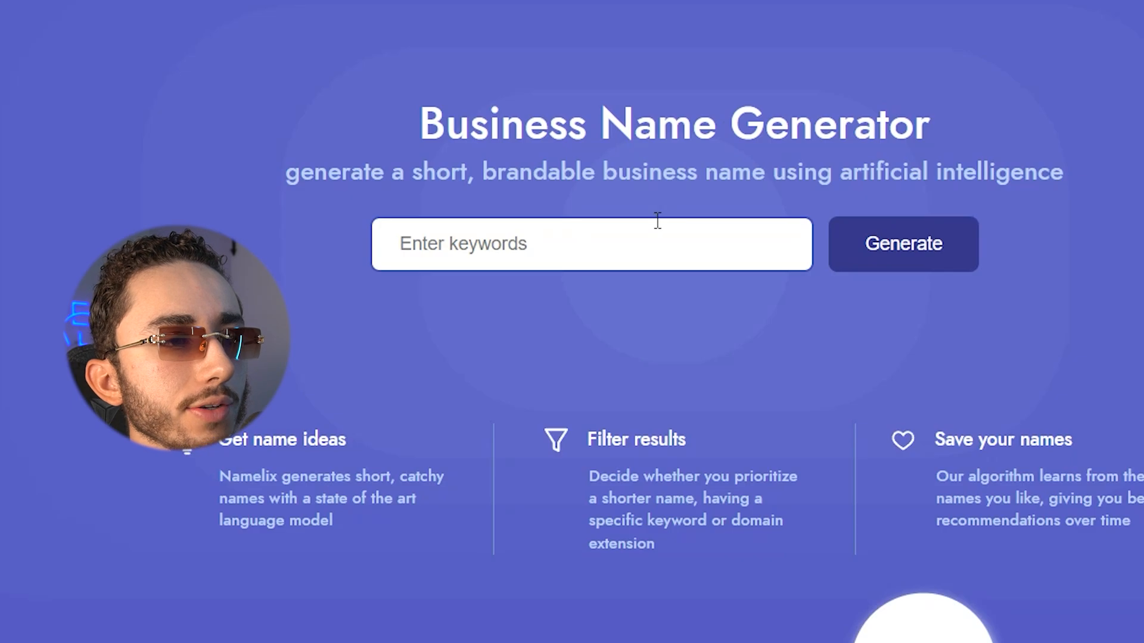
Generate brandable names in Namelix from the copied keyword "LED Light Therapy Belt".
click(655, 222)
key(ctrl+v)
click(877, 234)
click(643, 629)
click(645, 636)
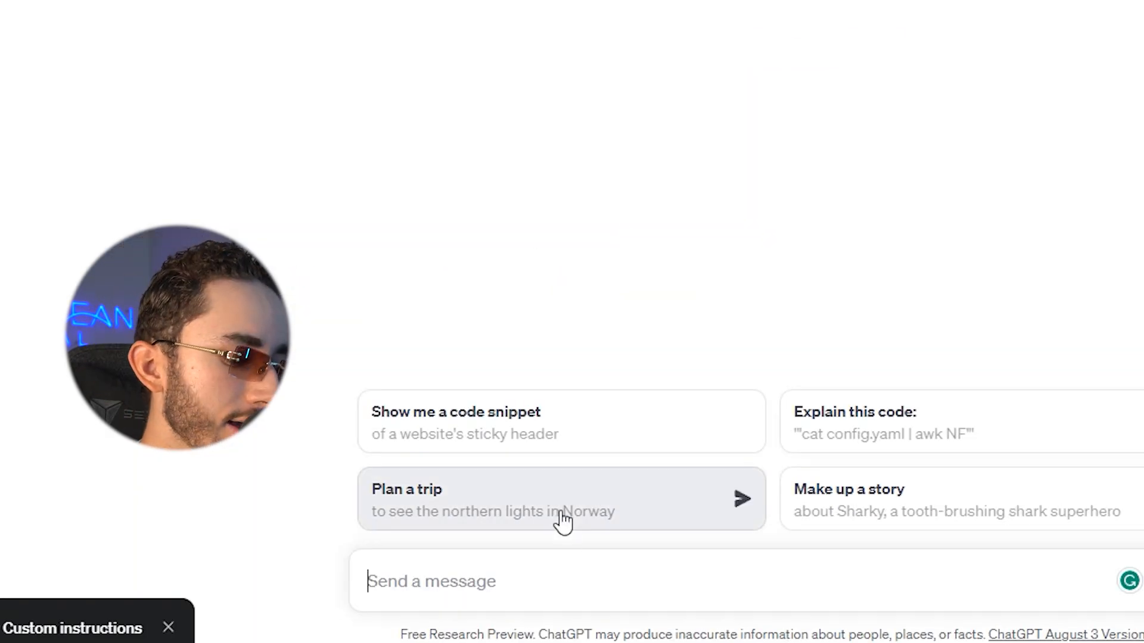
Ask ChatGPT "I'm looking for a branded simple product name for a LED Light Therapy Belt".
text(I)
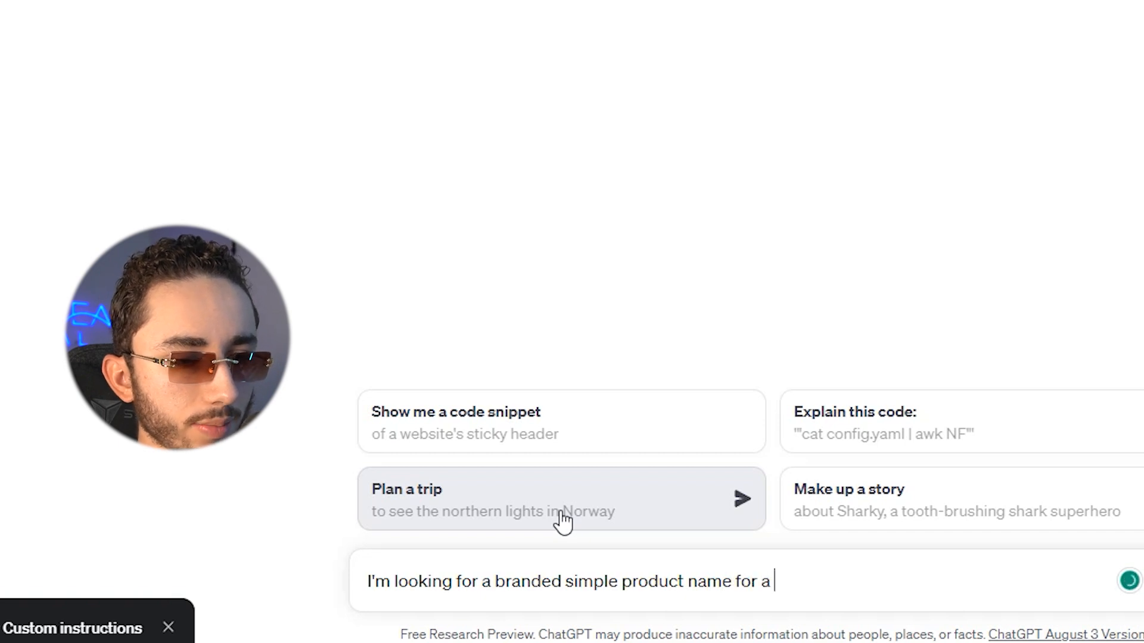
text(LED Light Therapy Belt)
key(Return)
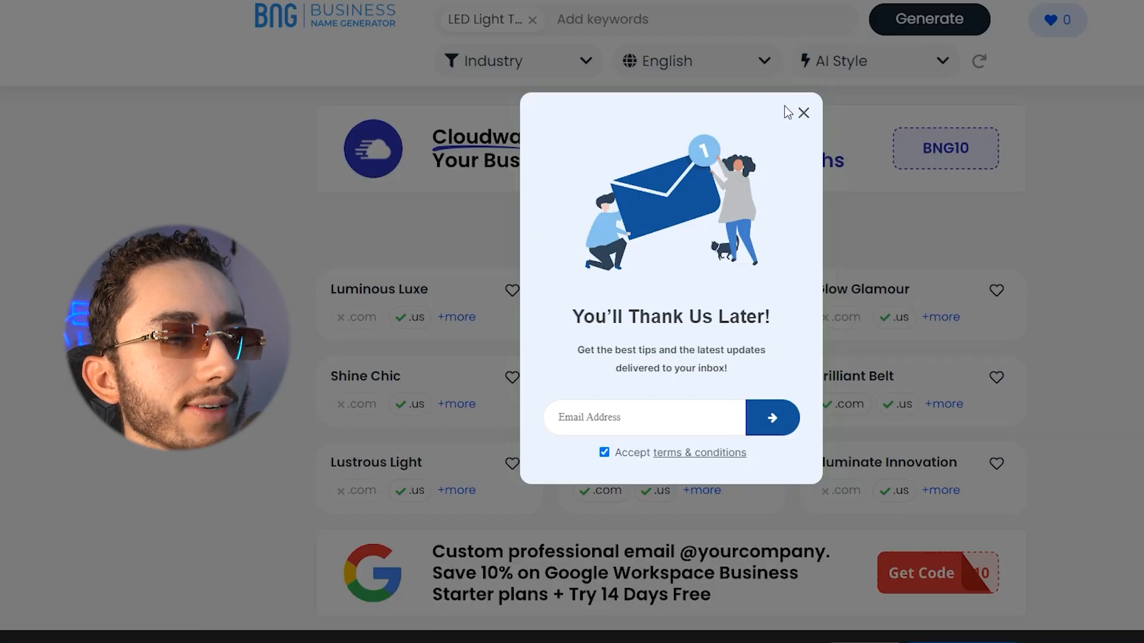
Dismiss the newsletter and NordVPN pop-ups in BNG and look through its AI Suggested names.
click(806, 114)
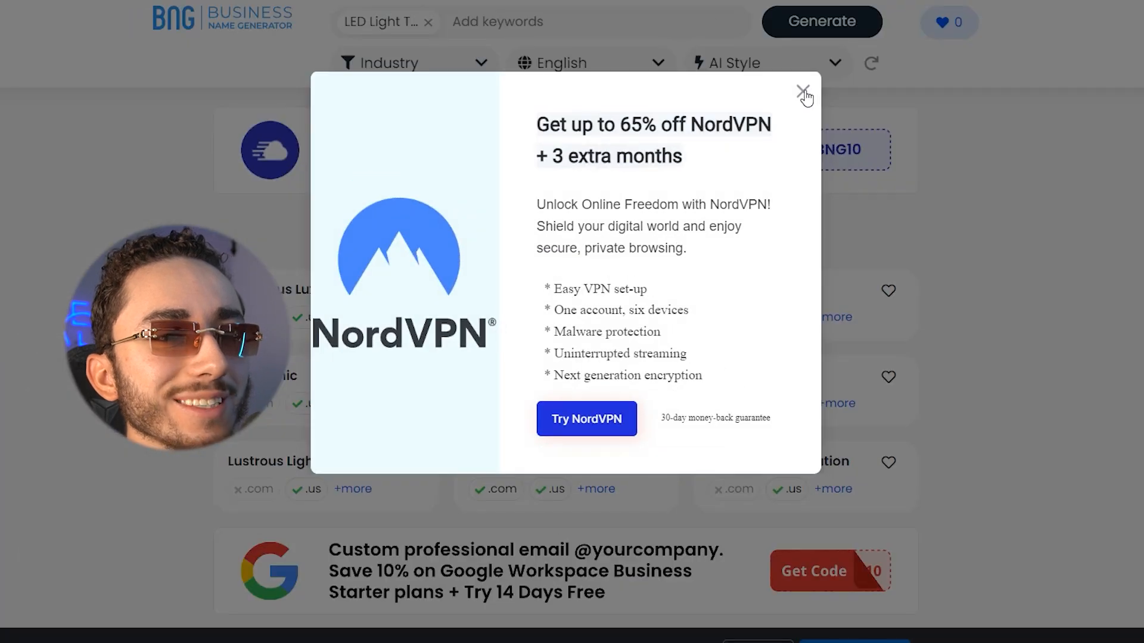
click(803, 93)
scroll(453, 268, down, 1)
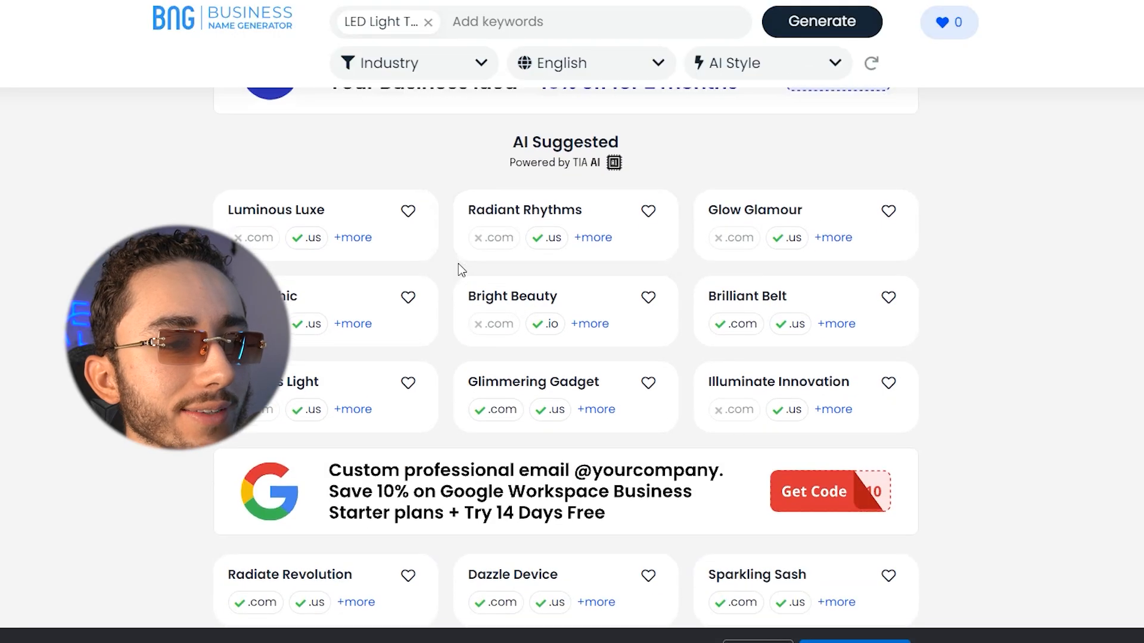
scroll(458, 266, down, 2)
scroll(536, 169, down, 2)
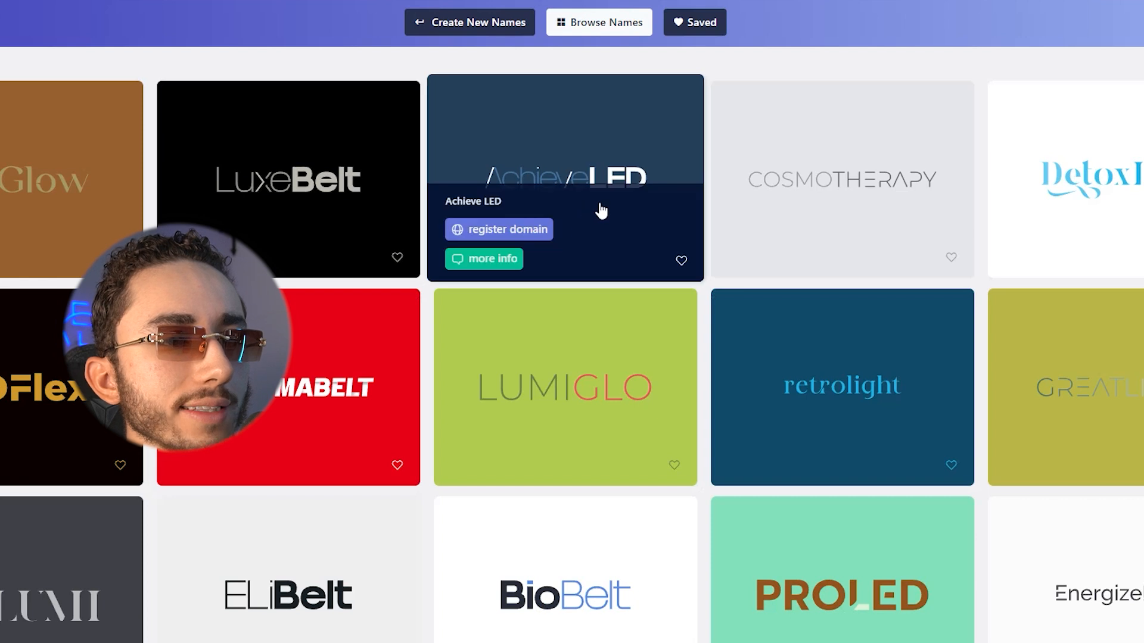
Look through the remaining Namelix brand name suggestions for the LED light therapy belt.
scroll(655, 205, down, 1)
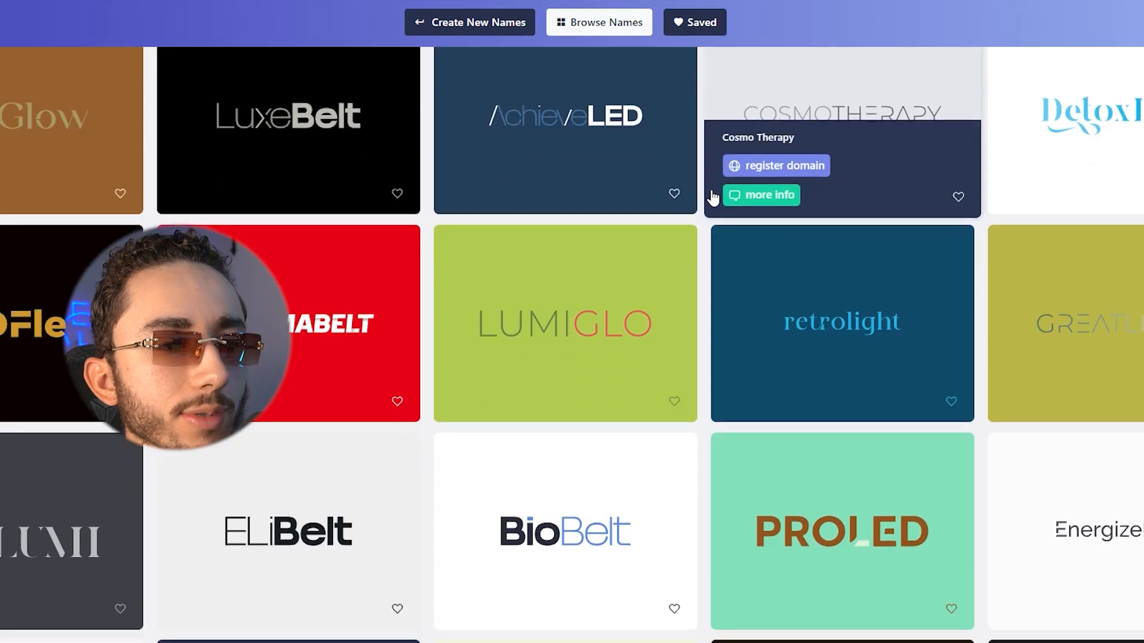
scroll(513, 375, down, 1)
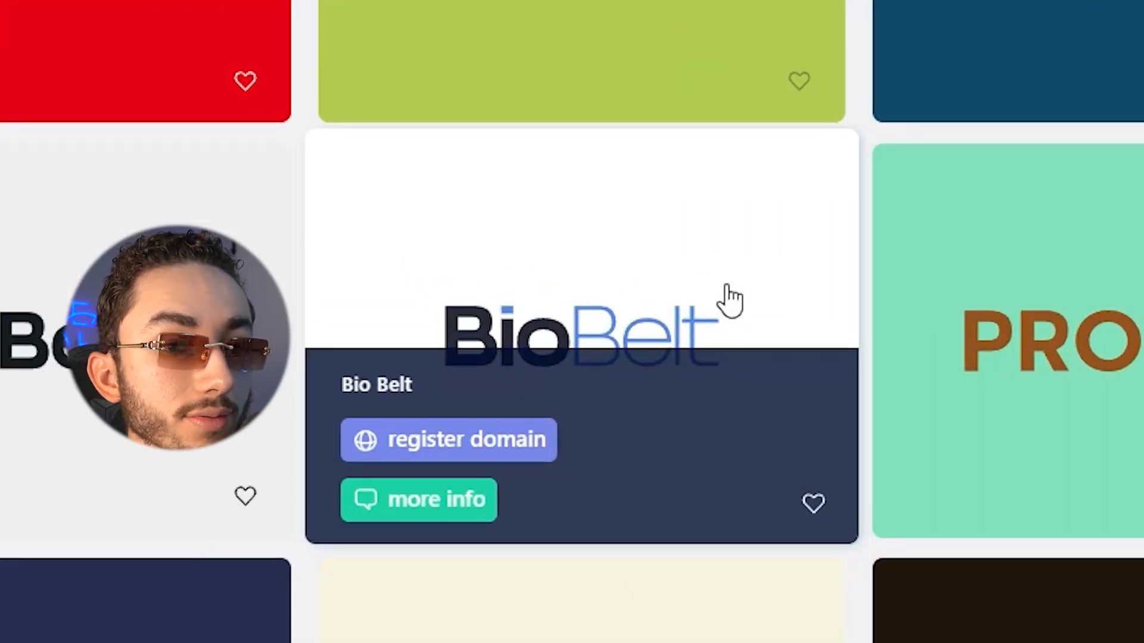
scroll(730, 301, down, 3)
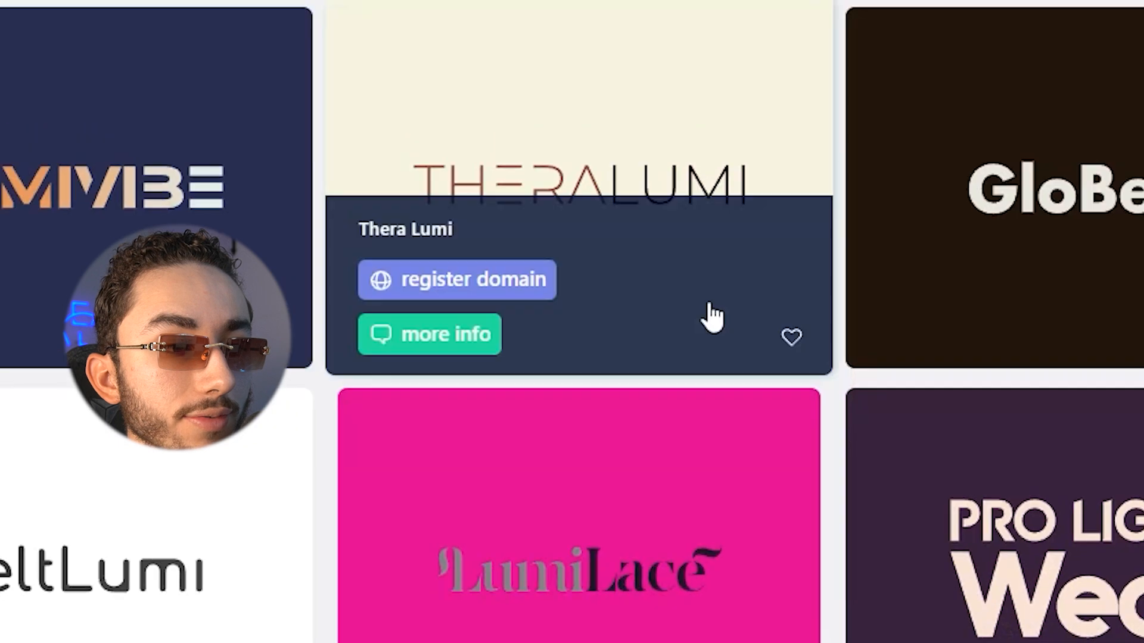
scroll(636, 420, down, 2)
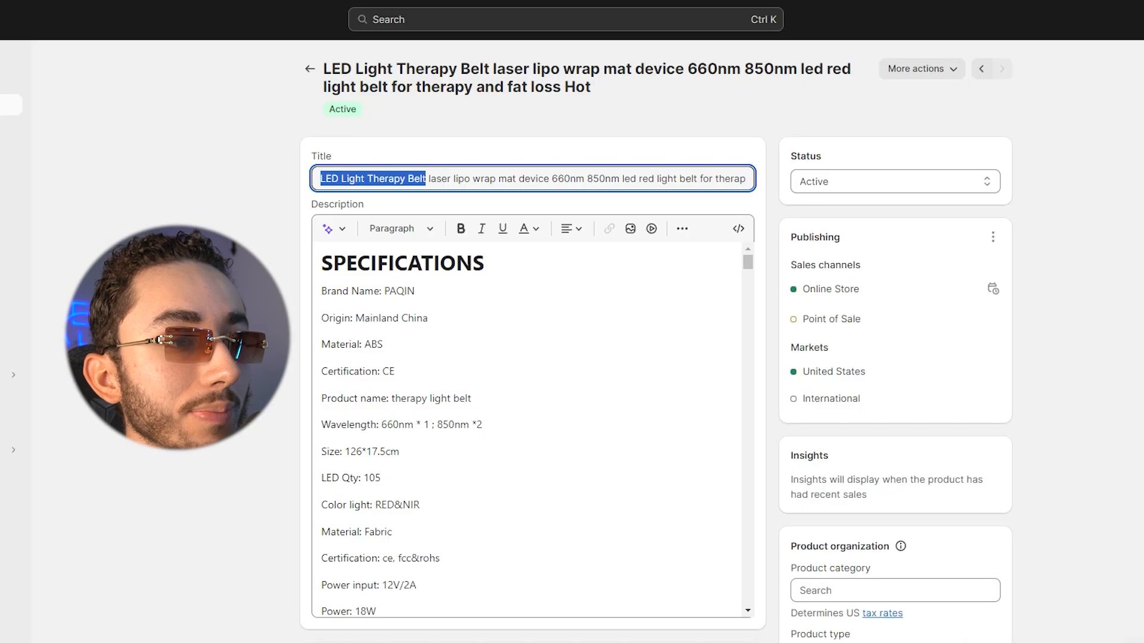
Switch to the Shopify belt product and replace its title with "TheraBelt - LED Light Therapy Belt".
triple_click(487, 175)
text(TheraBelt)
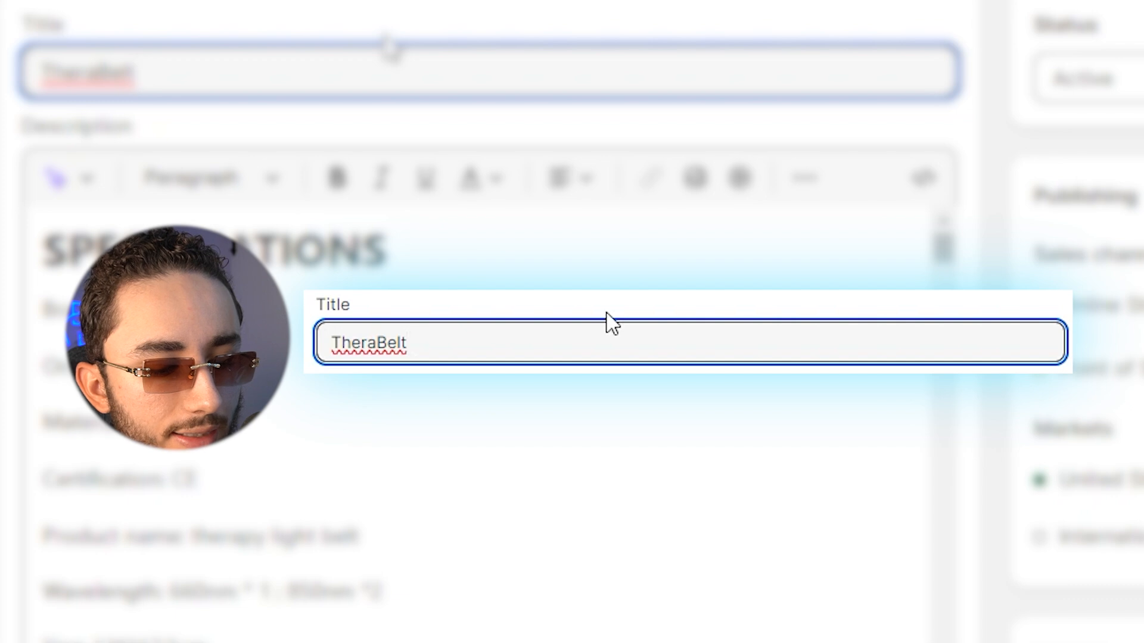
text( - LED)
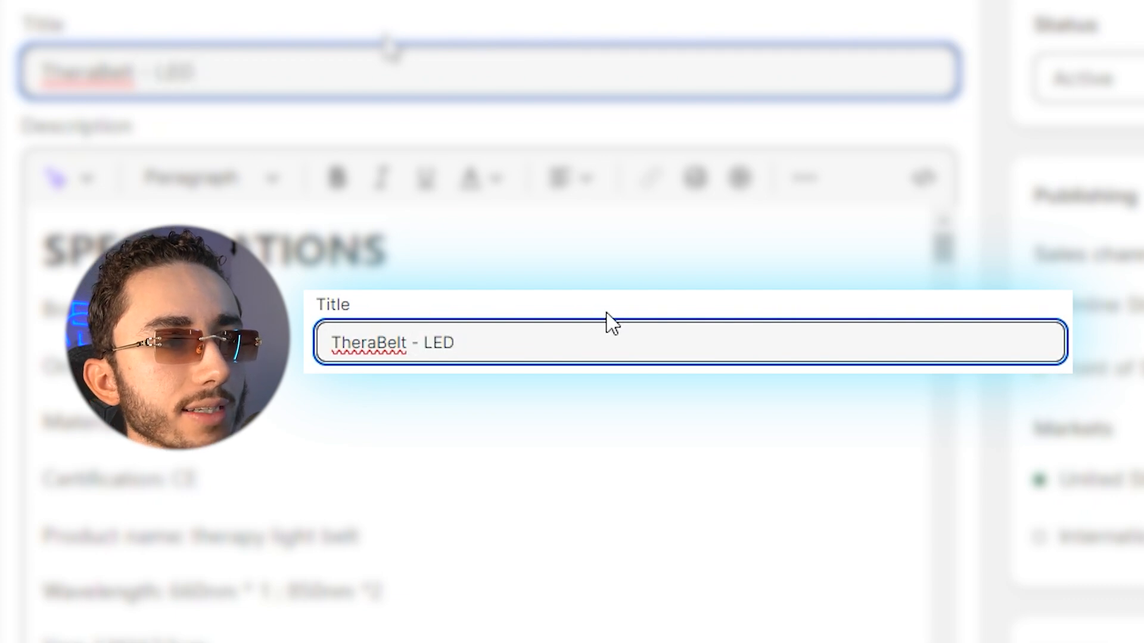
text( Light Th)
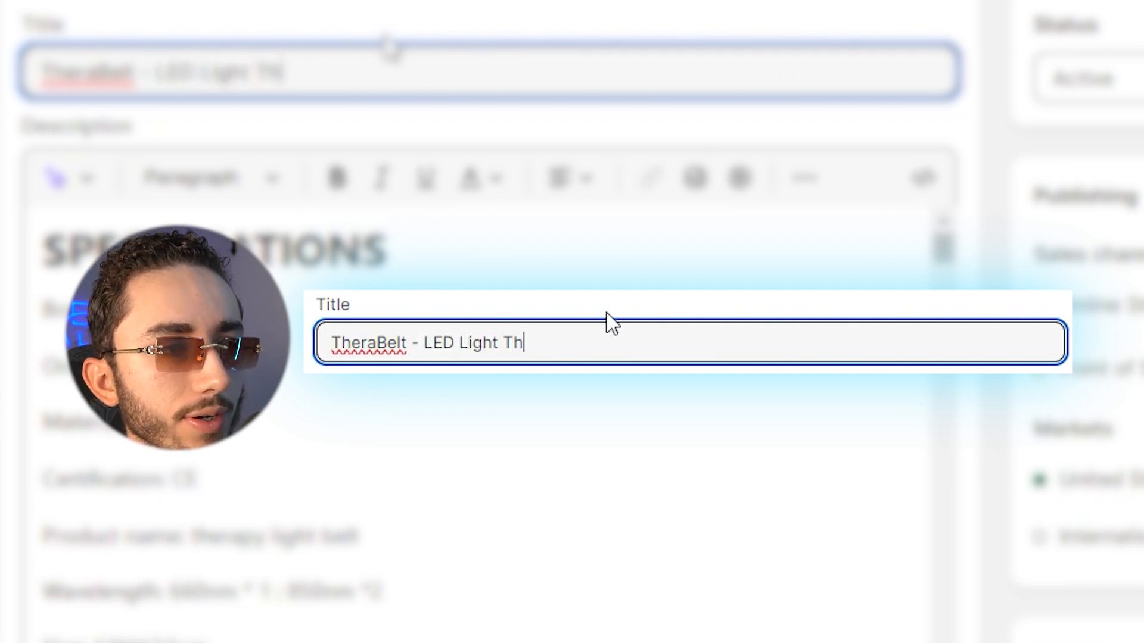
text(erap)
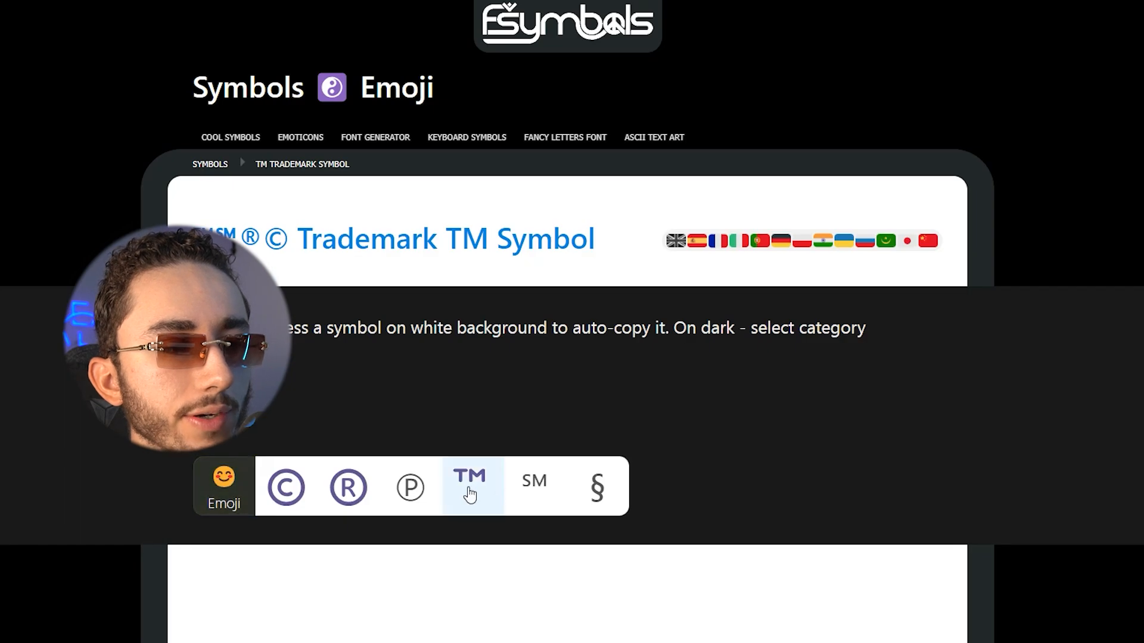
Copy the ™ symbol from FSymbols, insert it after "TheraBelt" in the product title and save the product.
click(453, 486)
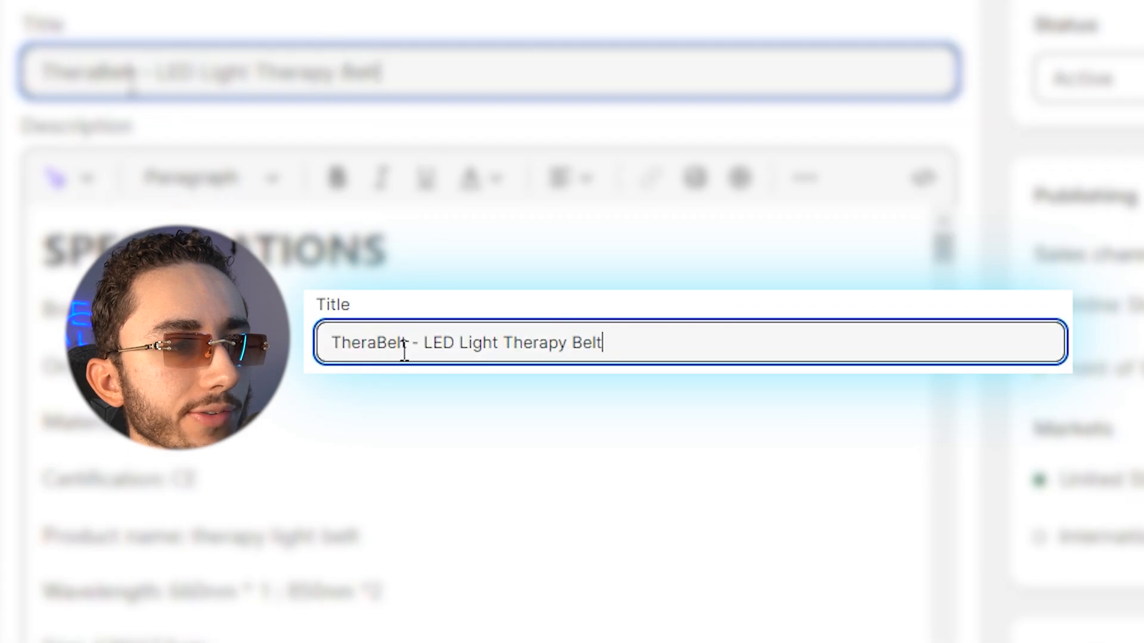
click(403, 348)
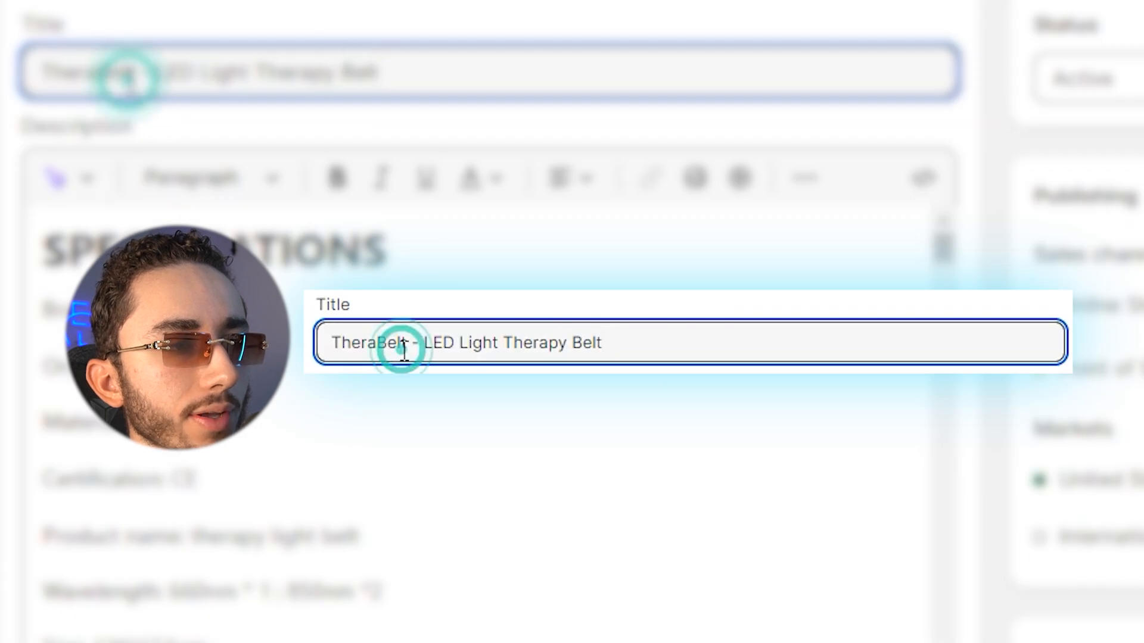
key(ctrl+v)
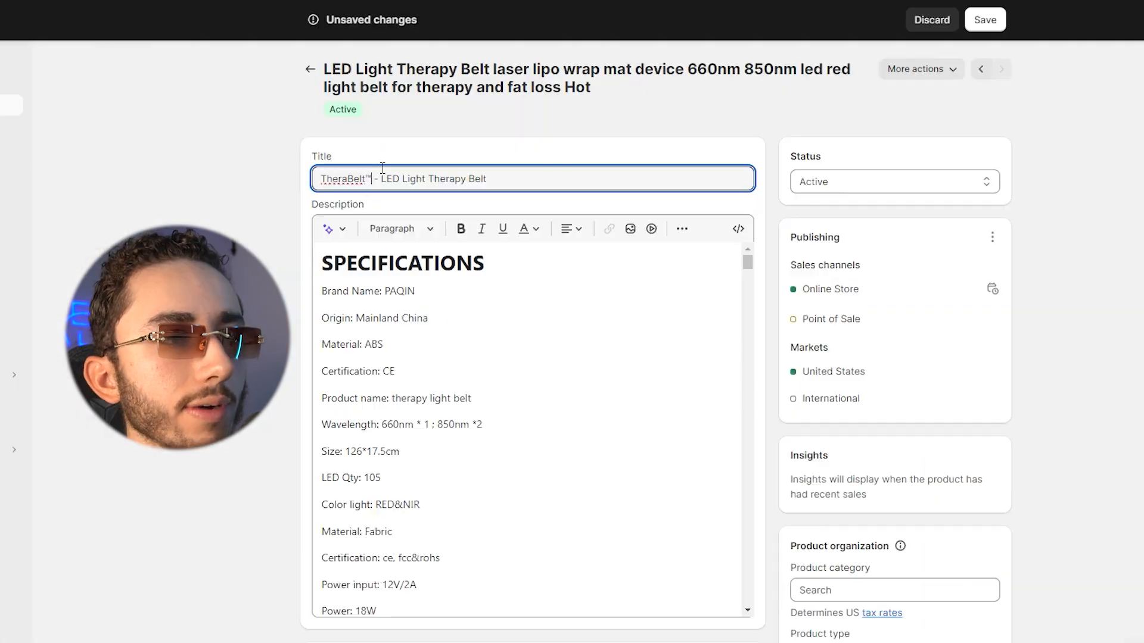
click(985, 20)
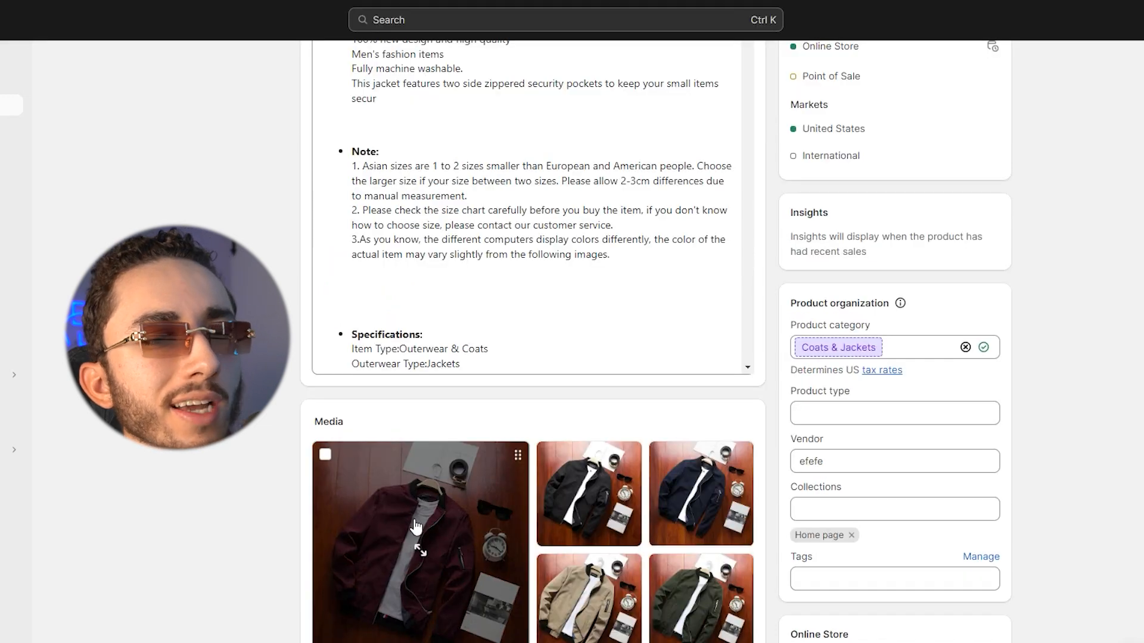
Examine the media images and description of the imported men's casual jacket product in Shopify.
scroll(416, 529, down, 6)
scroll(433, 479, up, 4)
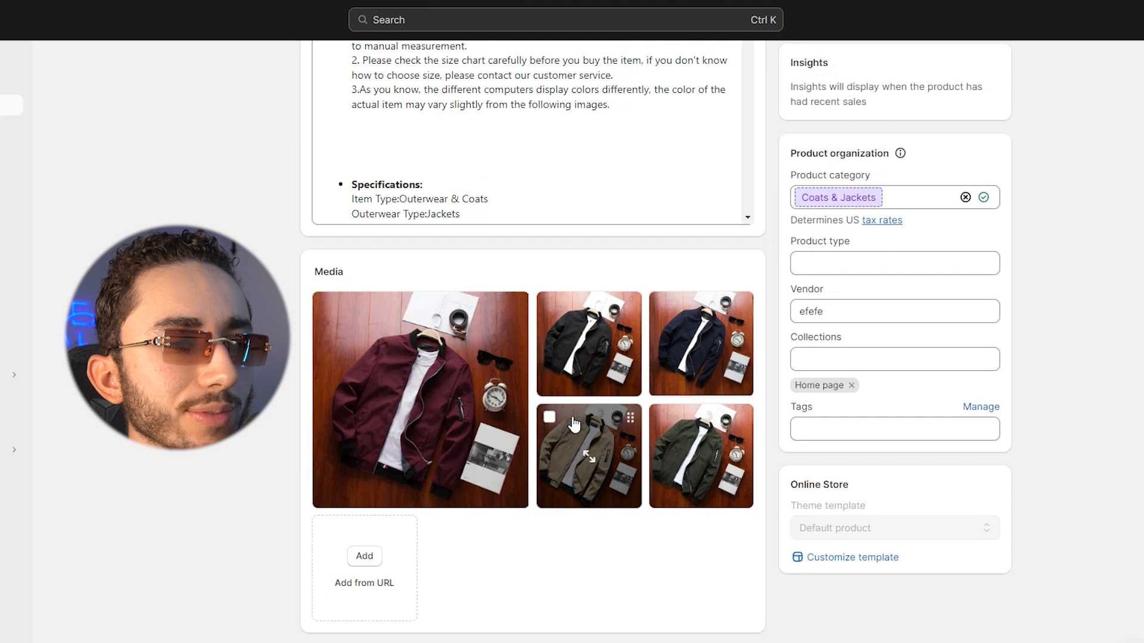
scroll(570, 426, up, 1)
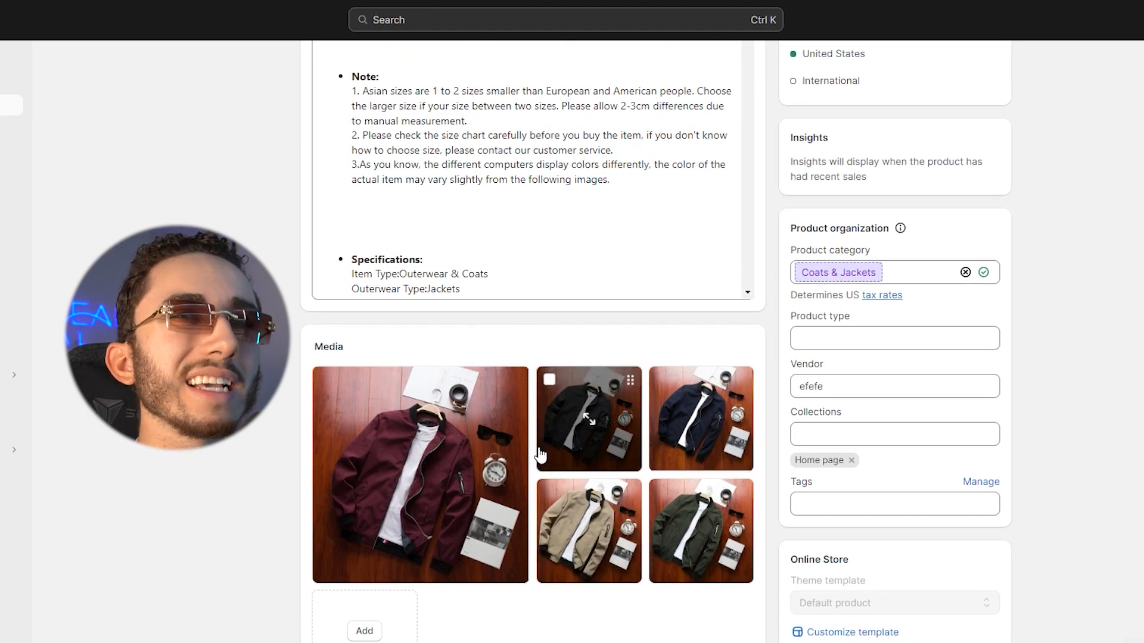
scroll(519, 463, up, 5)
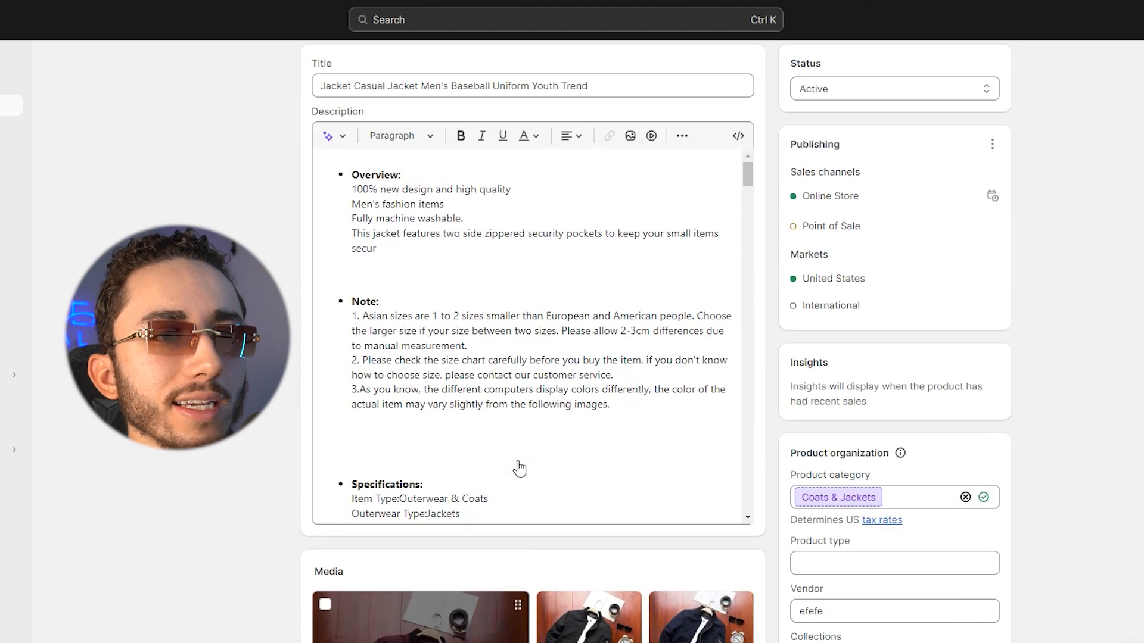
scroll(519, 460, down, 3)
scroll(618, 548, down, 5)
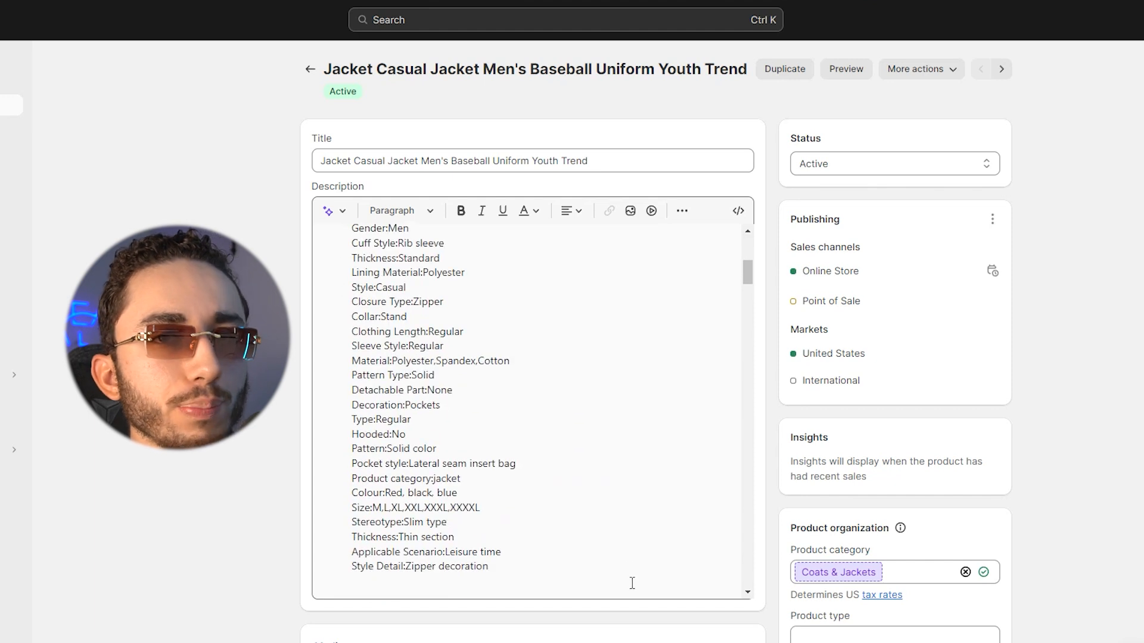
scroll(445, 536, up, 3)
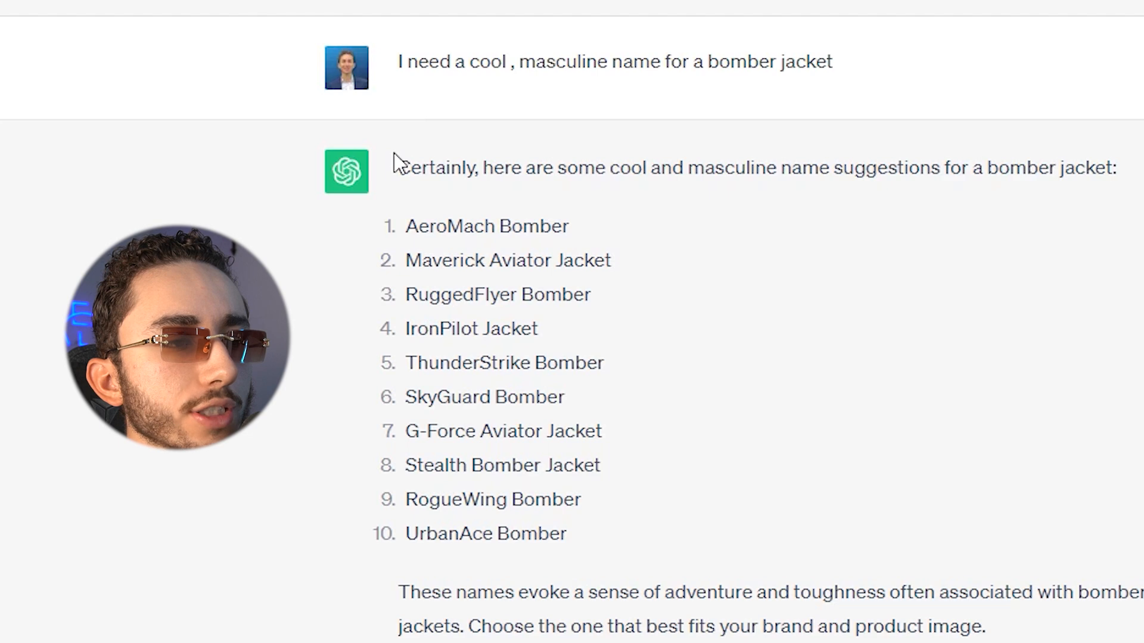
Review ChatGPT's masculine bomber jacket names and add "Maverick -" at the start of the jacket's Shopify title.
drag(459, 67, 691, 74)
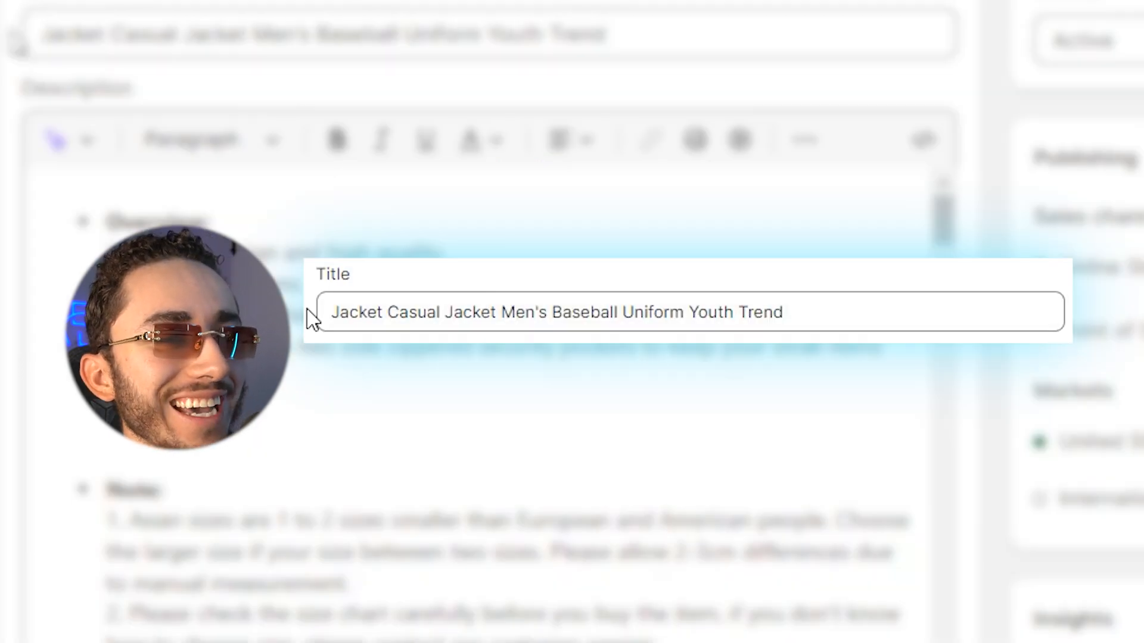
click(320, 310)
text(Maverick -)
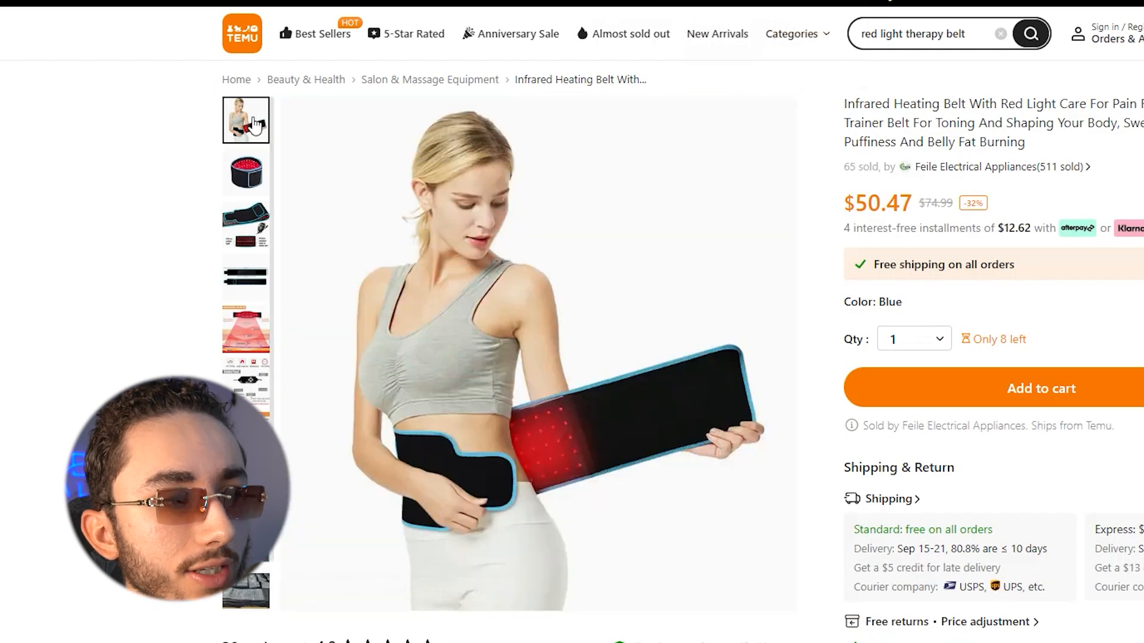
Save the main model photo of the infrared heating belt from Temu to the Downloads folder.
right_click(507, 294)
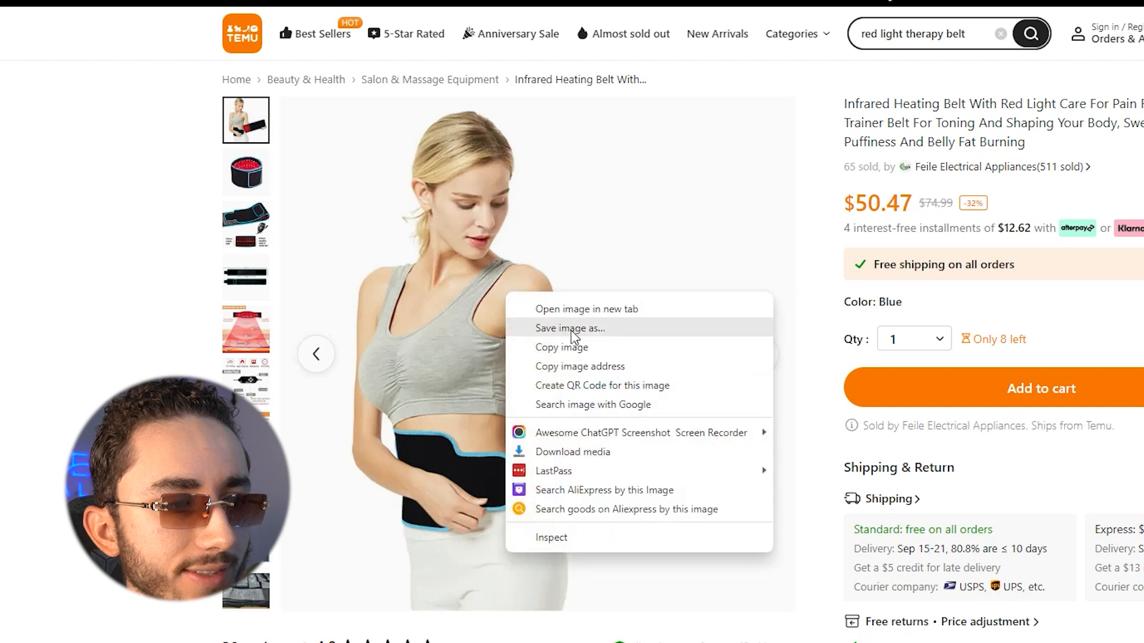
click(571, 327)
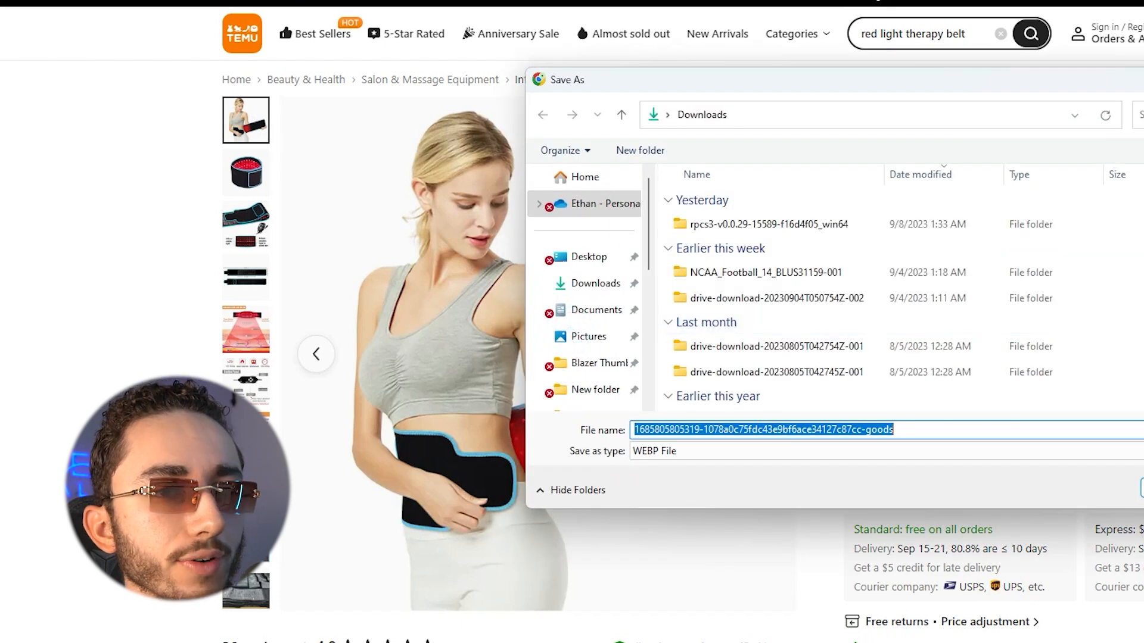
key(Return)
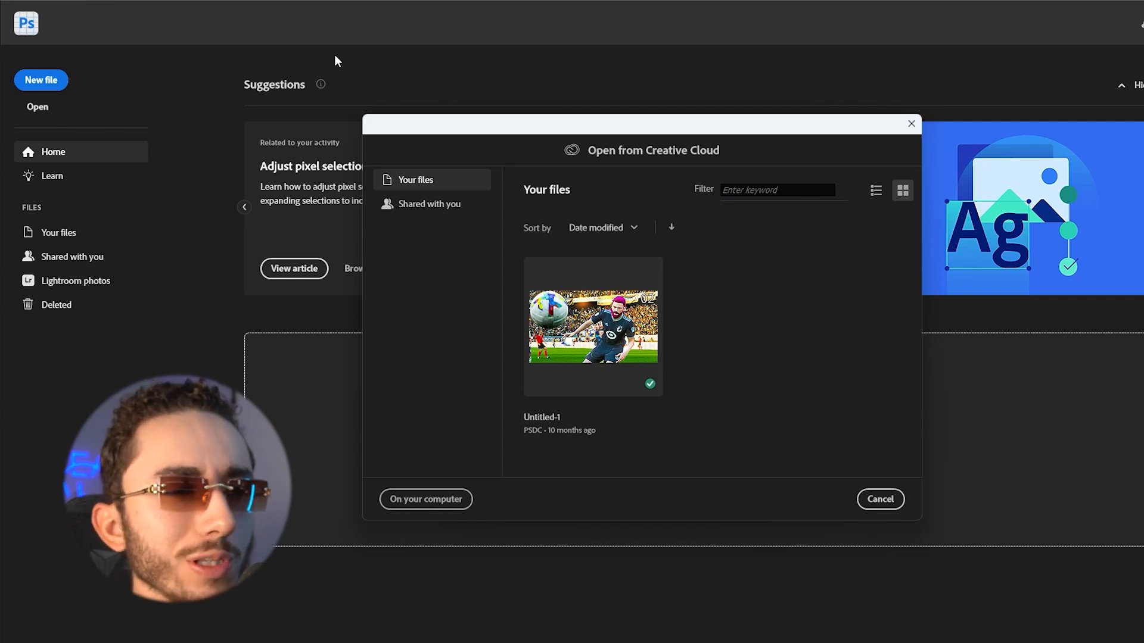
click(437, 498)
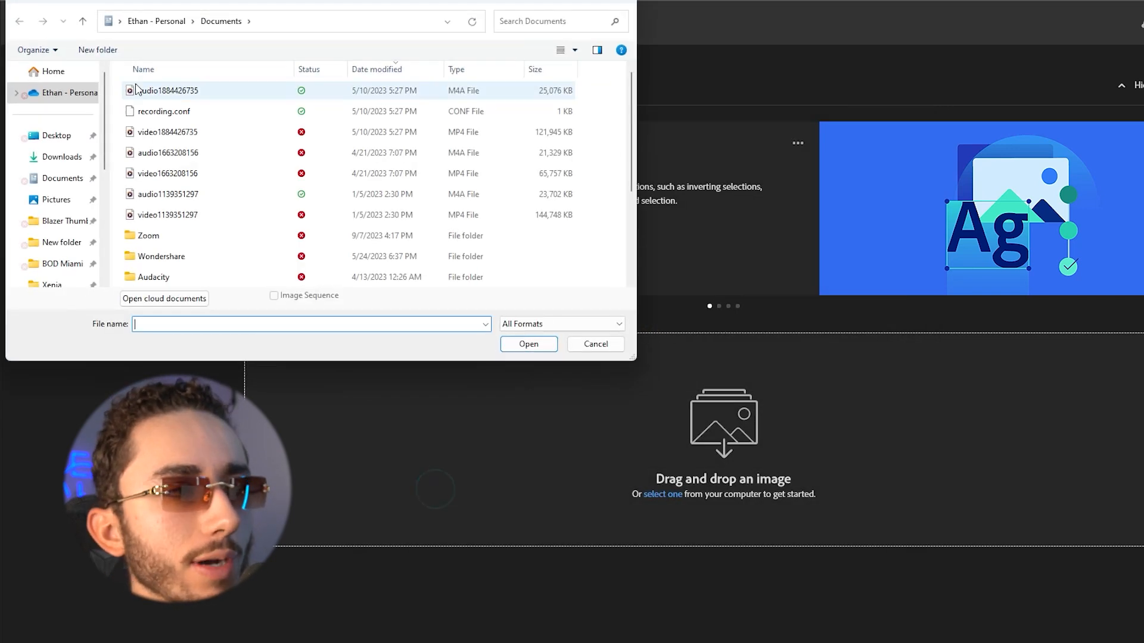
click(43, 161)
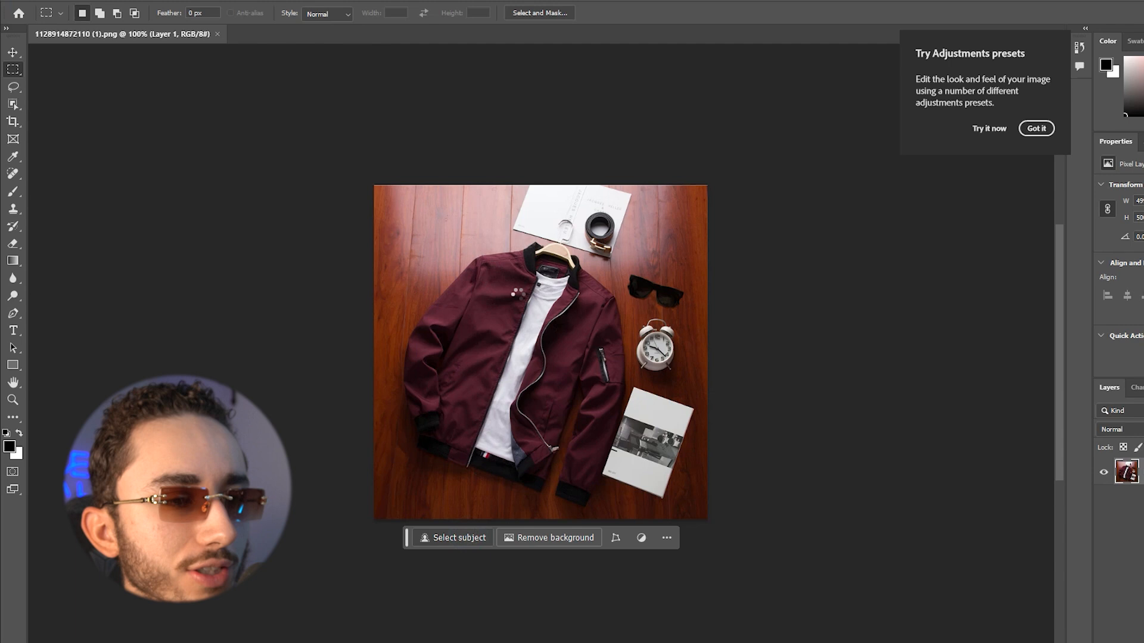
Select the background by inverting the jacket's subject selection and start Generative Fill, agreeing to the generative AI guidelines.
click(453, 537)
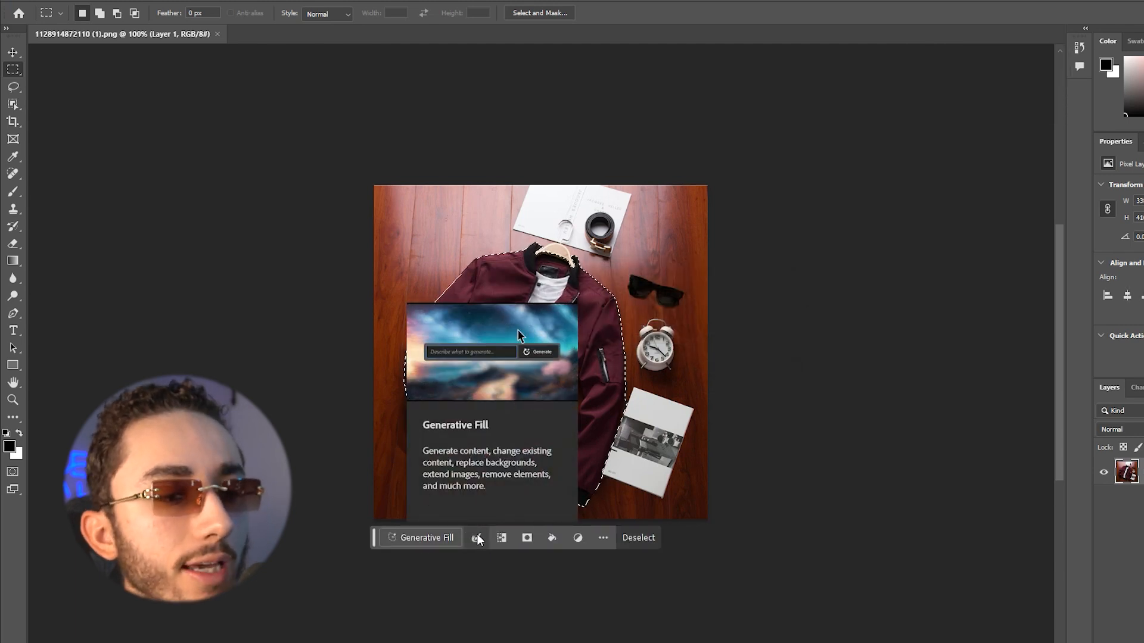
click(502, 537)
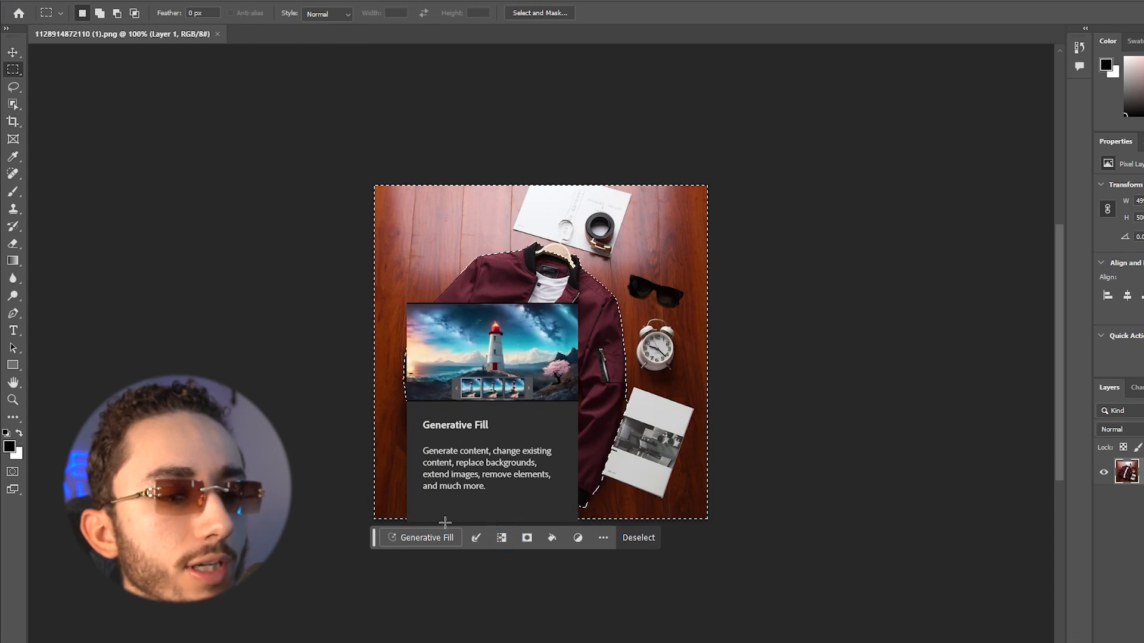
click(431, 539)
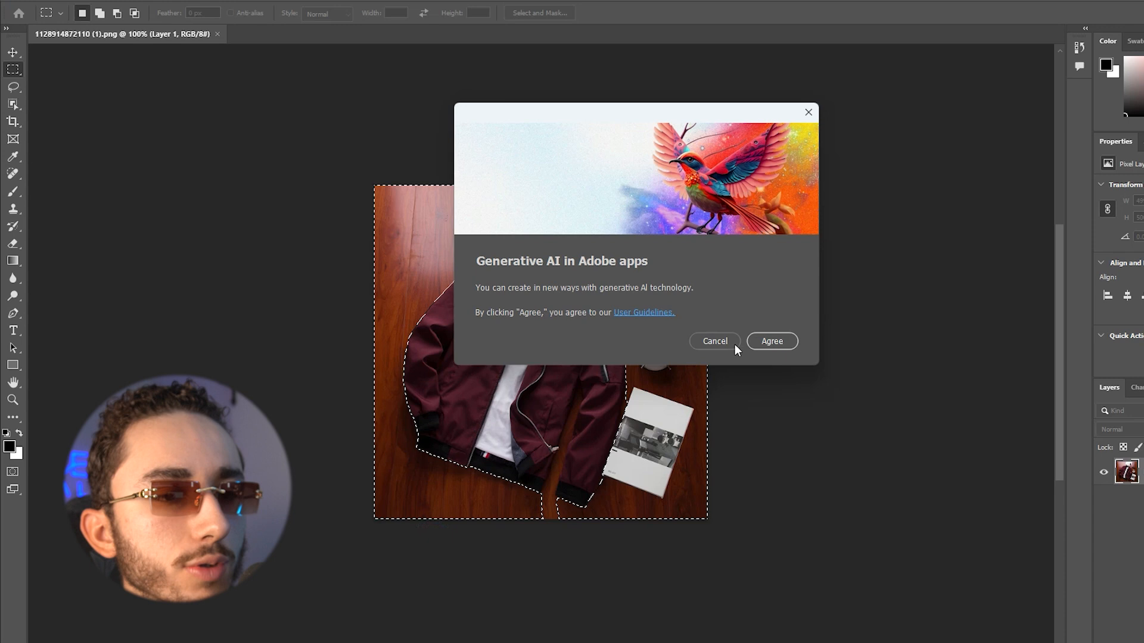
click(769, 342)
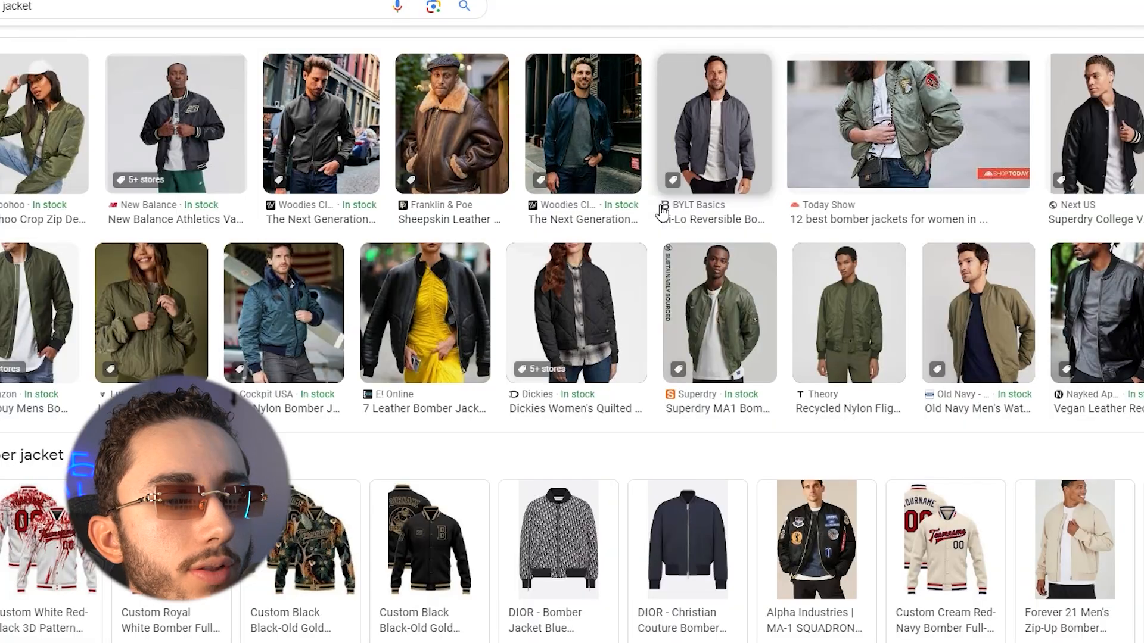
Switch to the Google image results for bomber jackets and examine the backgrounds used in the product photos.
scroll(660, 213, down, 6)
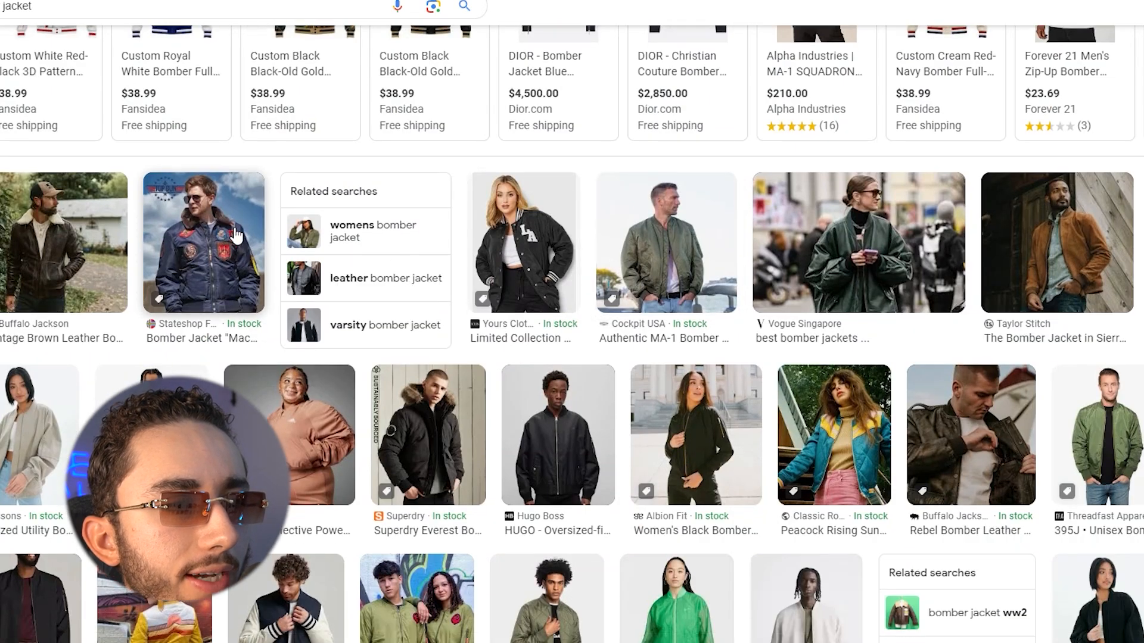
scroll(197, 99, down, 3)
scroll(197, 99, down, 1)
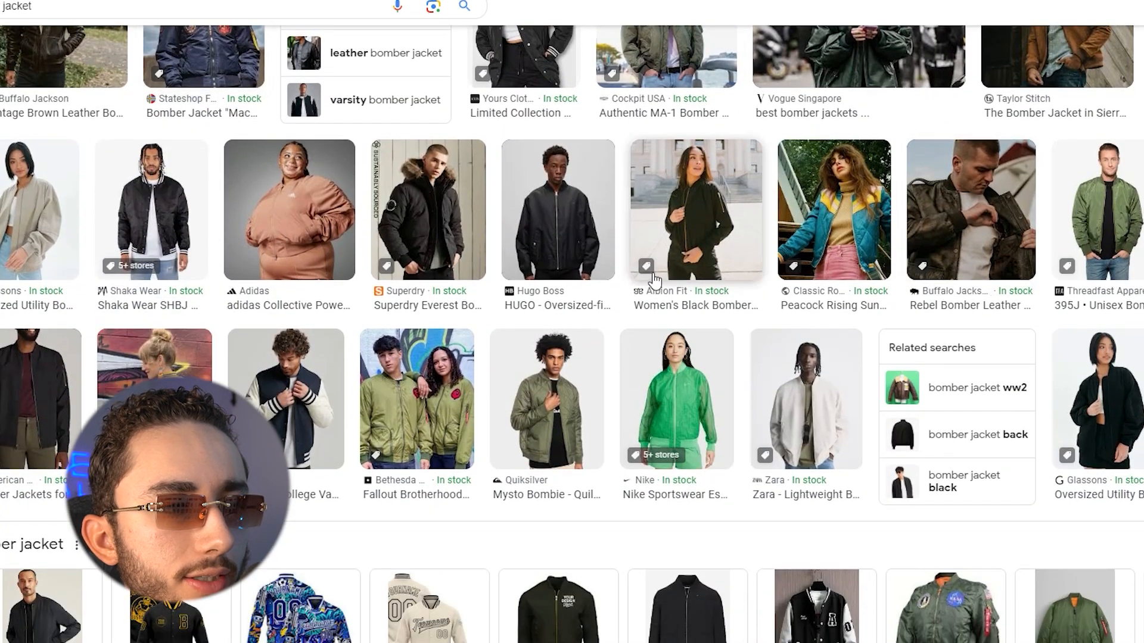
scroll(652, 362, down, 3)
mouse_move(815, 642)
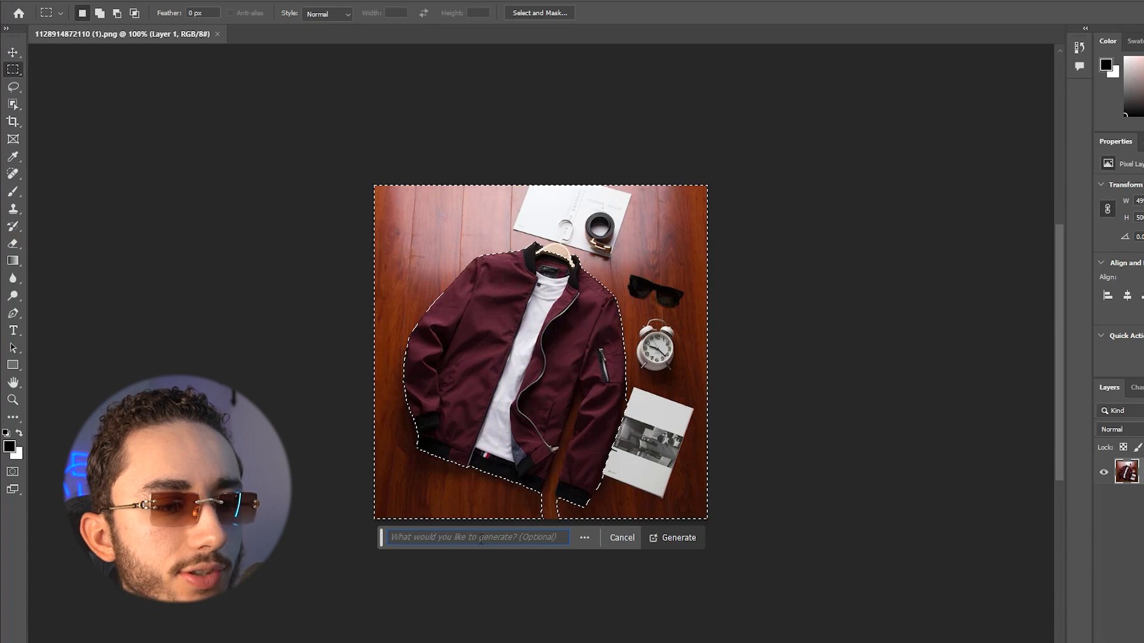
Return to Photoshop and enter a Generative Fill prompt beginning with "solid g" for the jacket's background.
click(479, 537)
text(solid g)
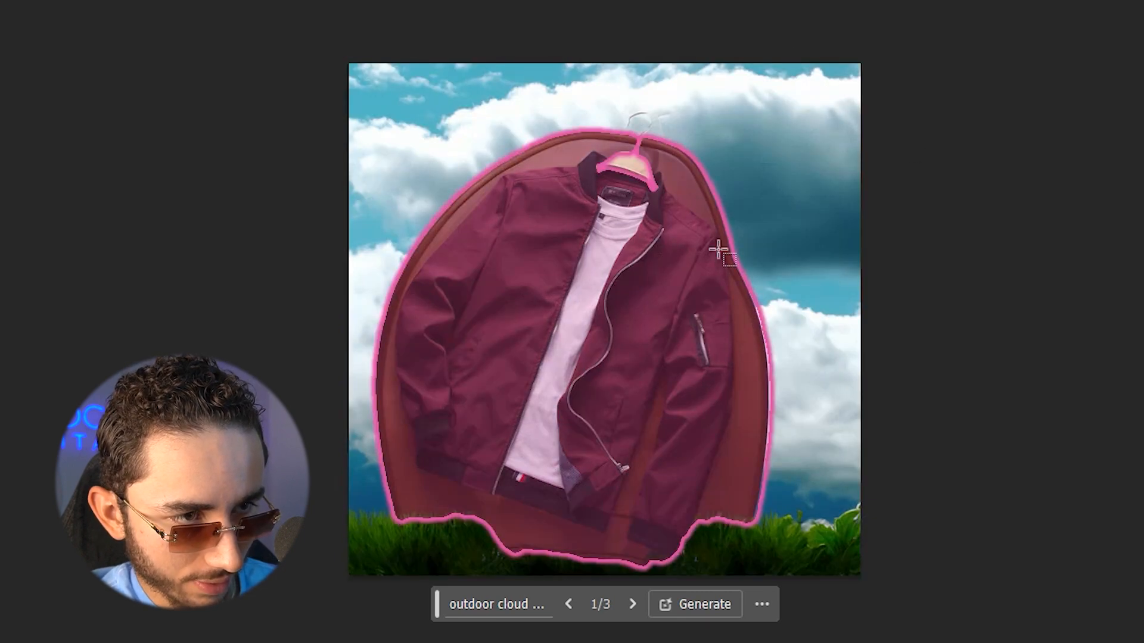
Select the highlighted jacket area in the outdoor cloud version and delete it.
click(753, 439)
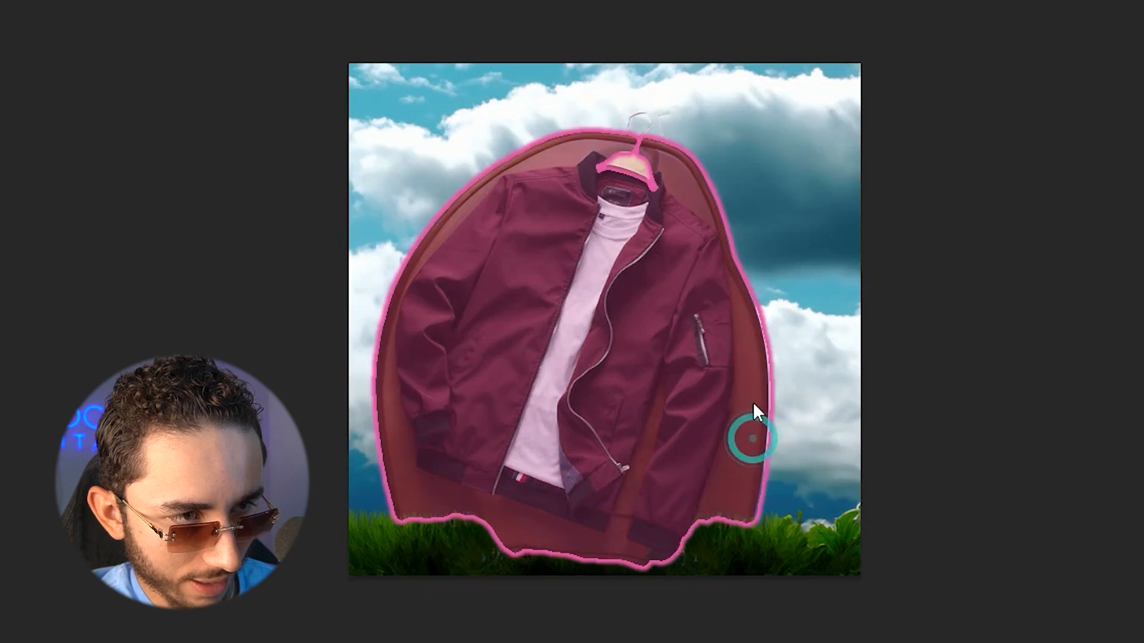
key(Delete)
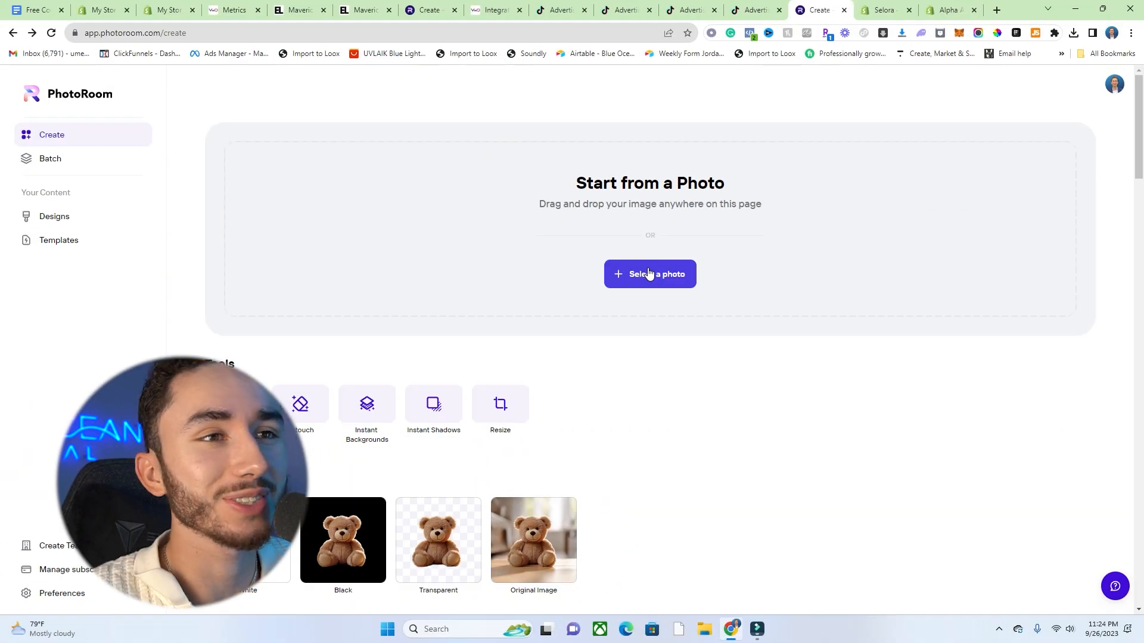
Start a new design from the jacket photo "3c1949877a971ce245435088ab565fa8 (2)" in the Downloads folder.
click(649, 273)
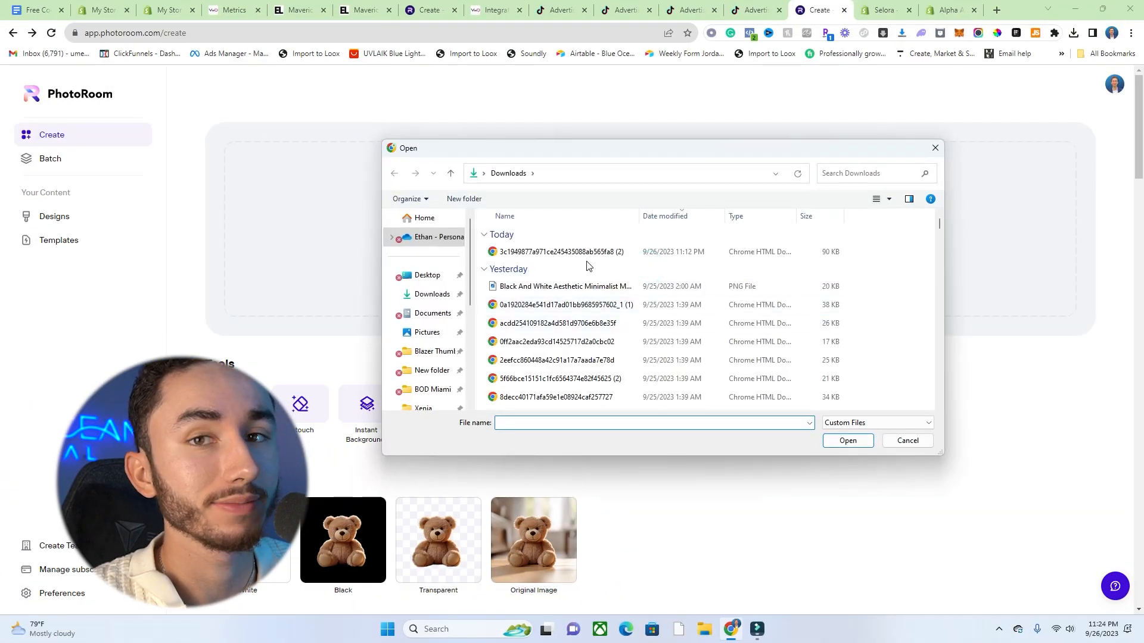
double_click(584, 252)
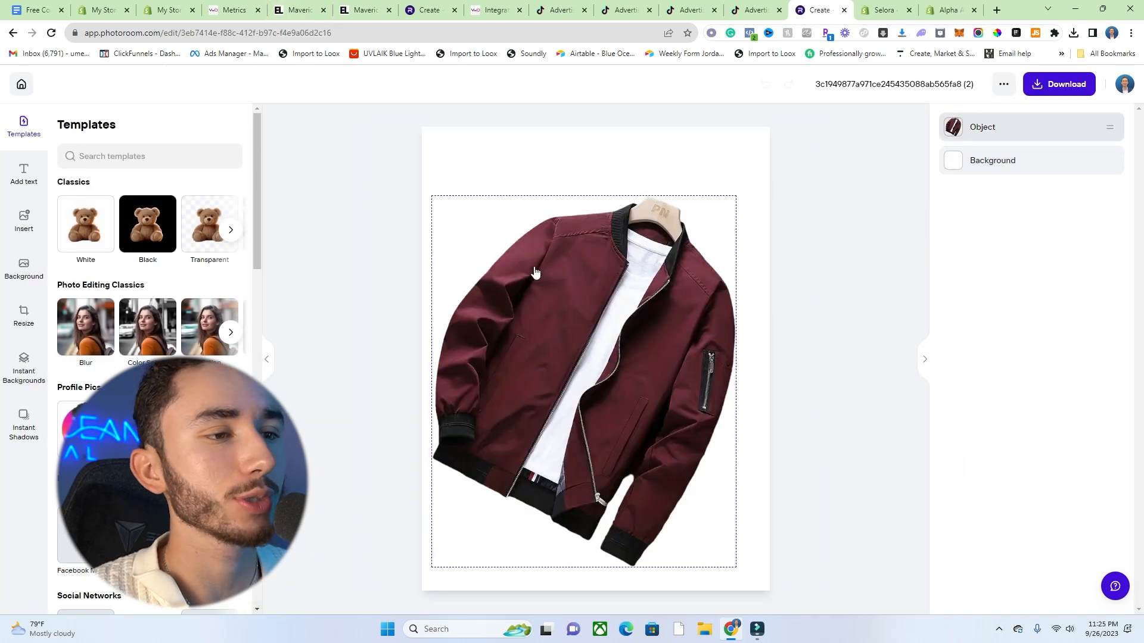
View the original maroon jacket photo in the Shopify product's media and return to the PhotoRoom design.
click(175, 4)
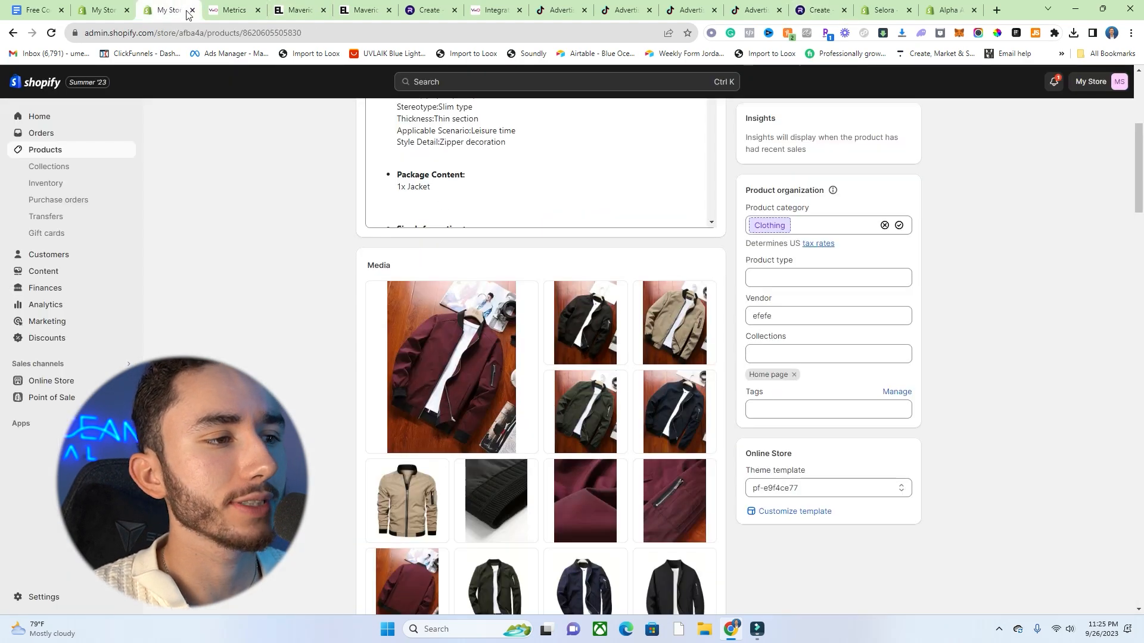
click(463, 308)
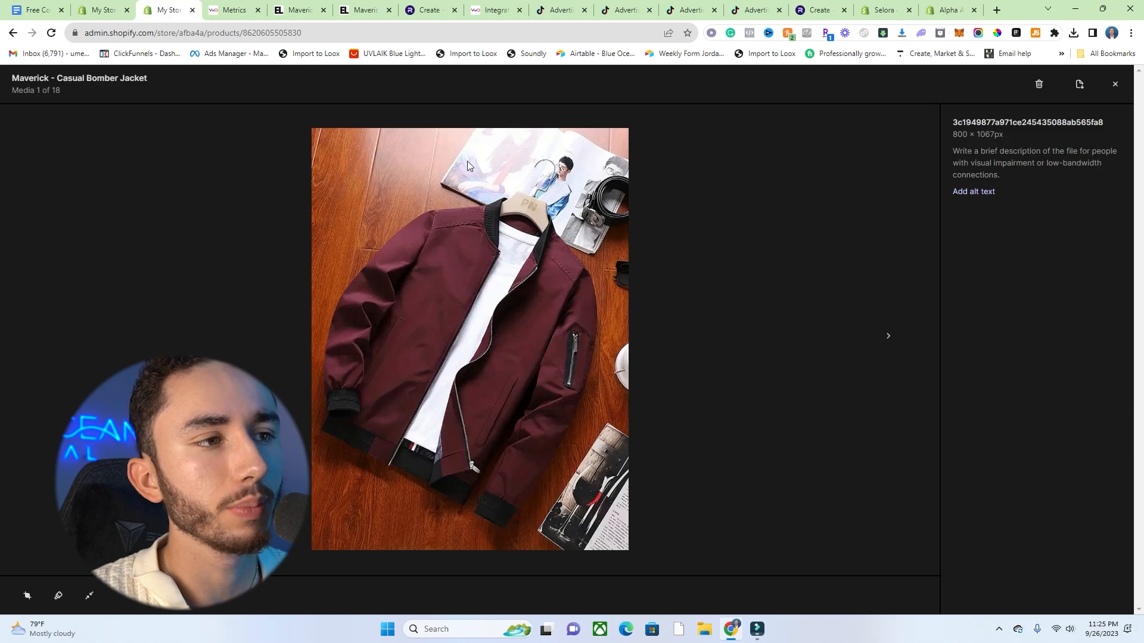
click(808, 6)
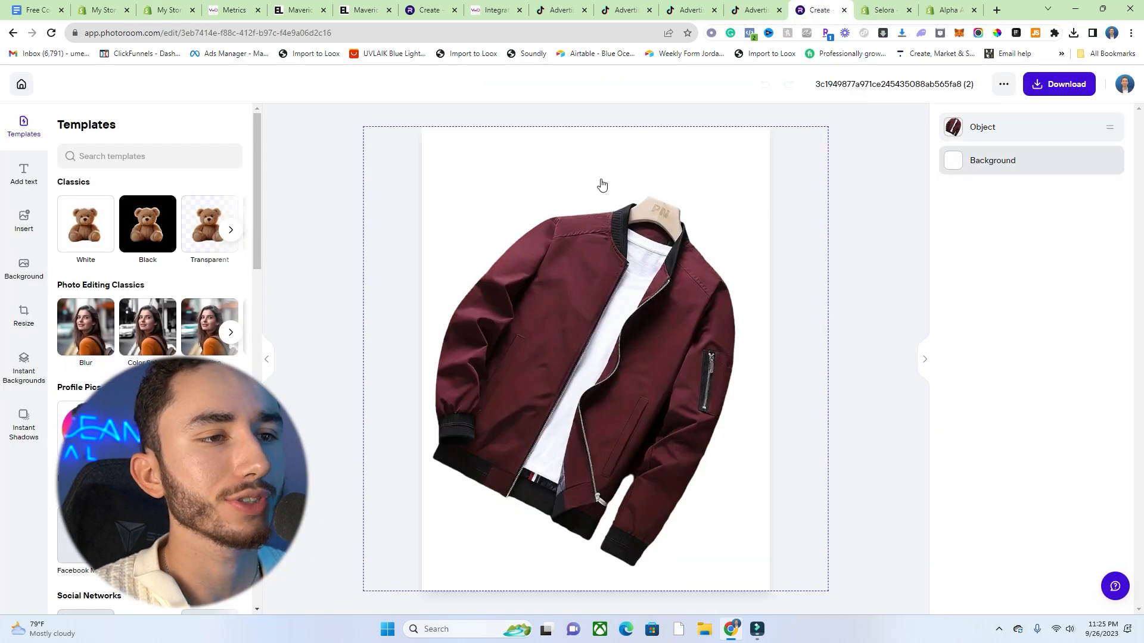
Rotate the jacket cutout counterclockwise until it stands upright on the canvas and deselect it.
click(656, 205)
drag(586, 187, 451, 204)
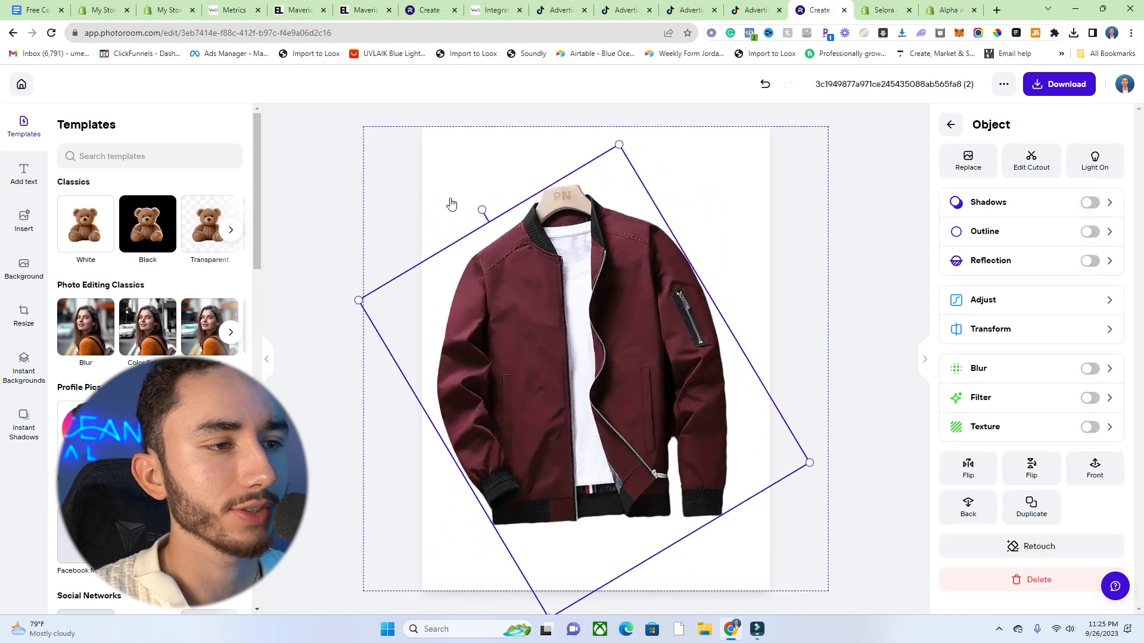
click(329, 189)
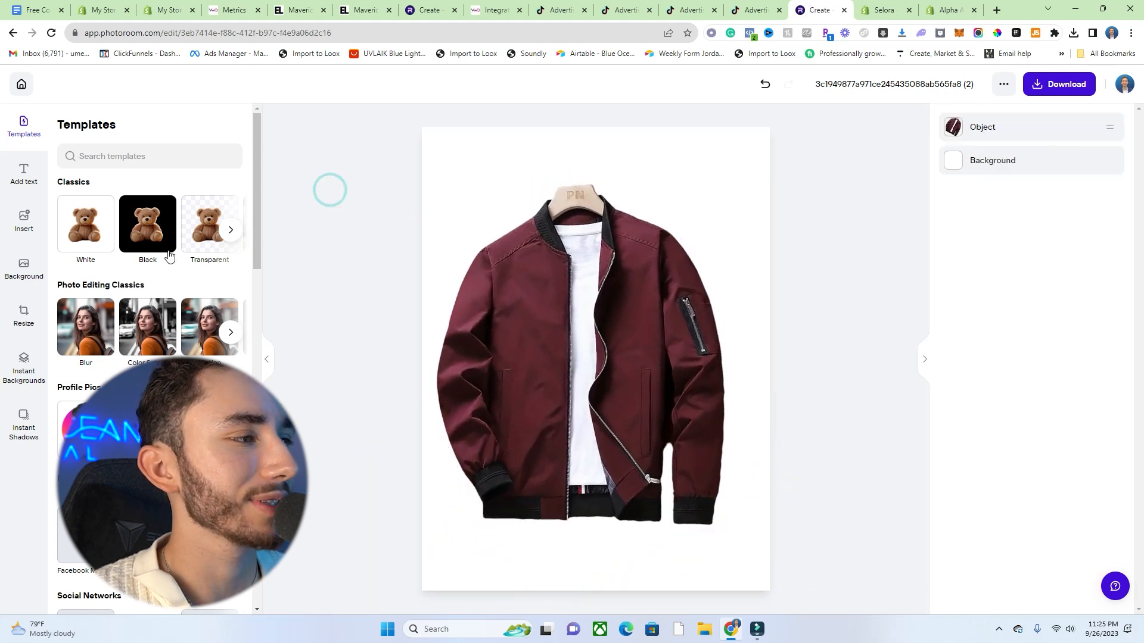
Try the suggested desert with fiery red sunset and the Color Splash instant backgrounds behind the jacket.
click(16, 374)
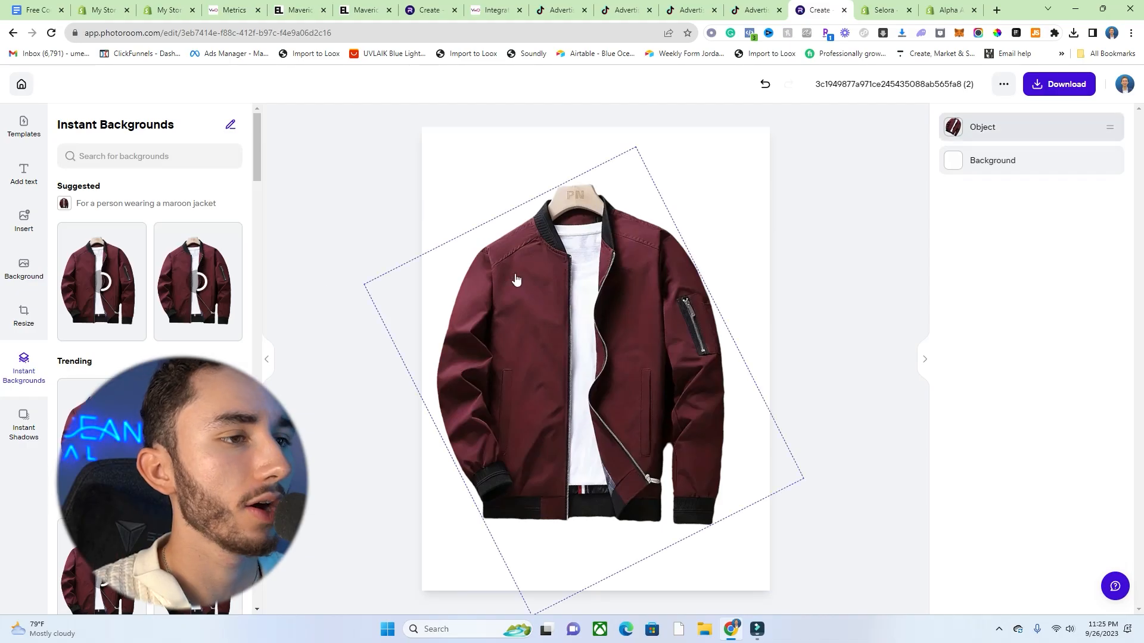
click(1084, 221)
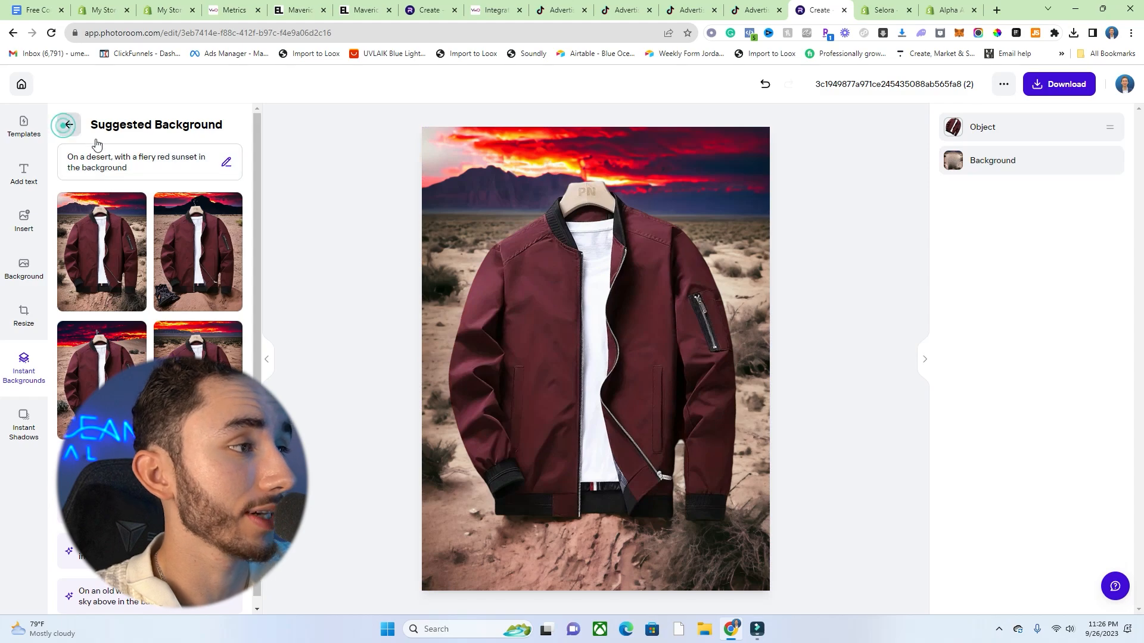
click(65, 127)
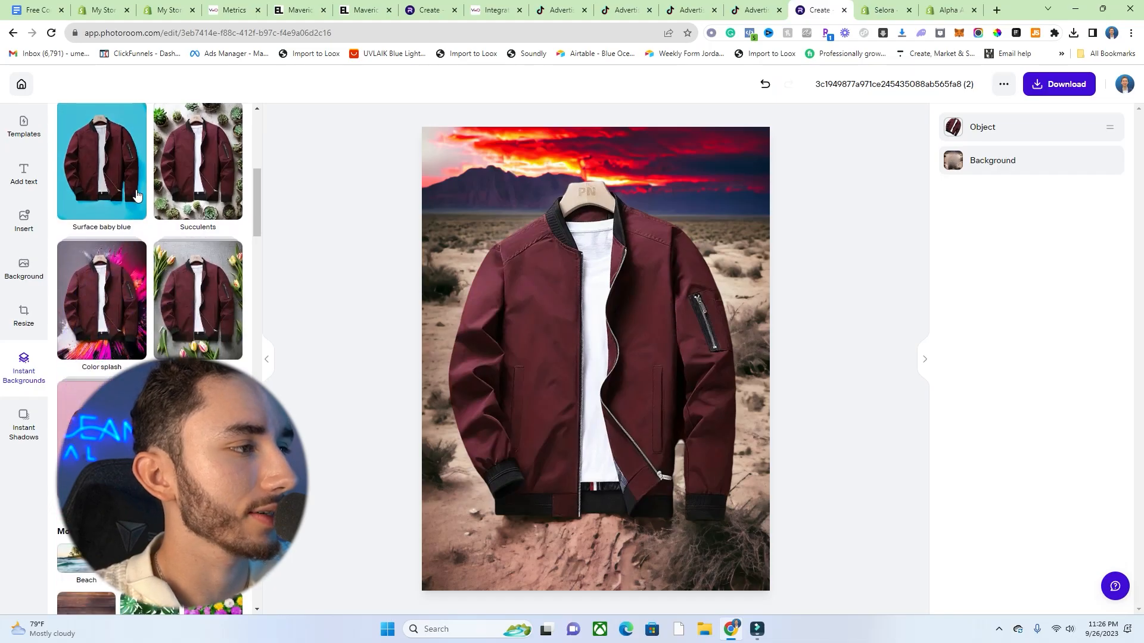
click(111, 267)
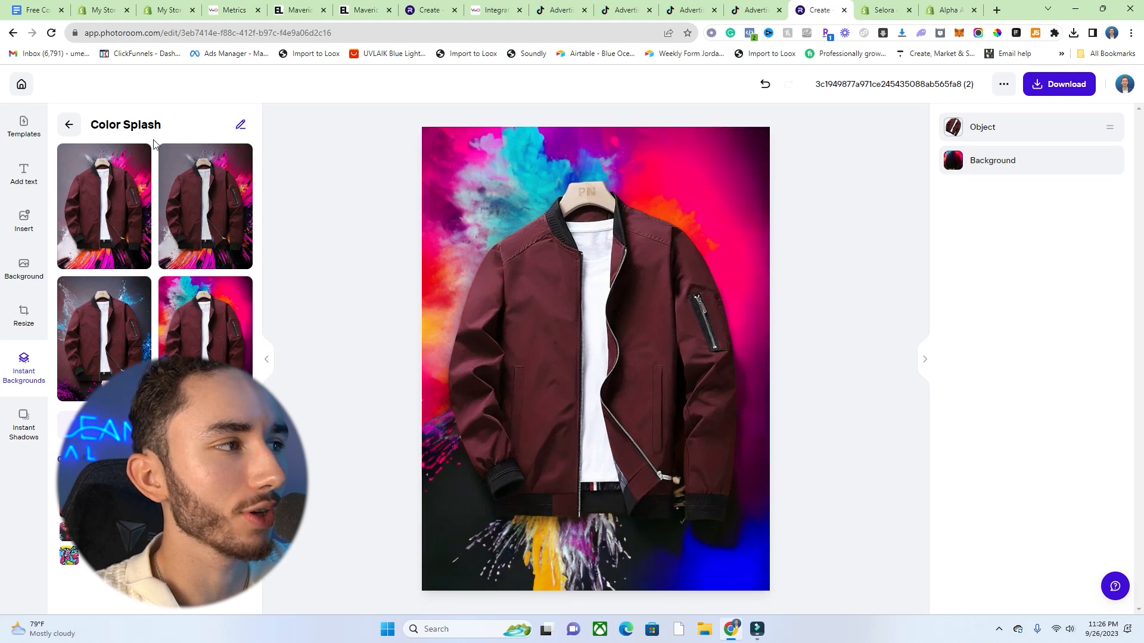
click(69, 127)
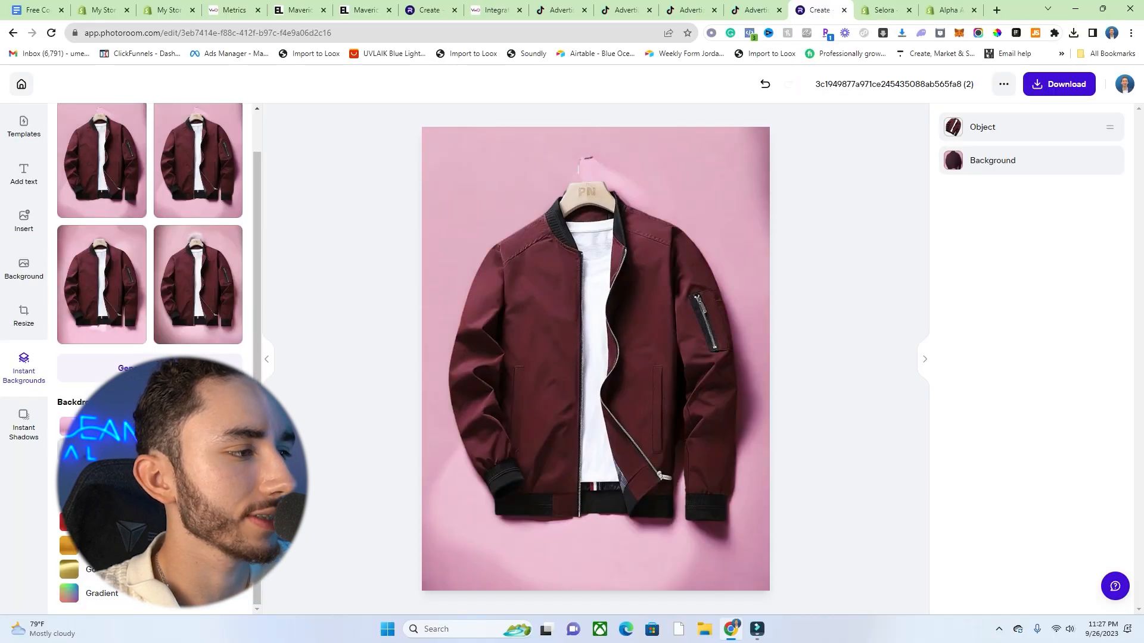
Generate more instant background variations, apply a plain dark studio one behind the jacket, and look through the other backgrounds.
click(150, 368)
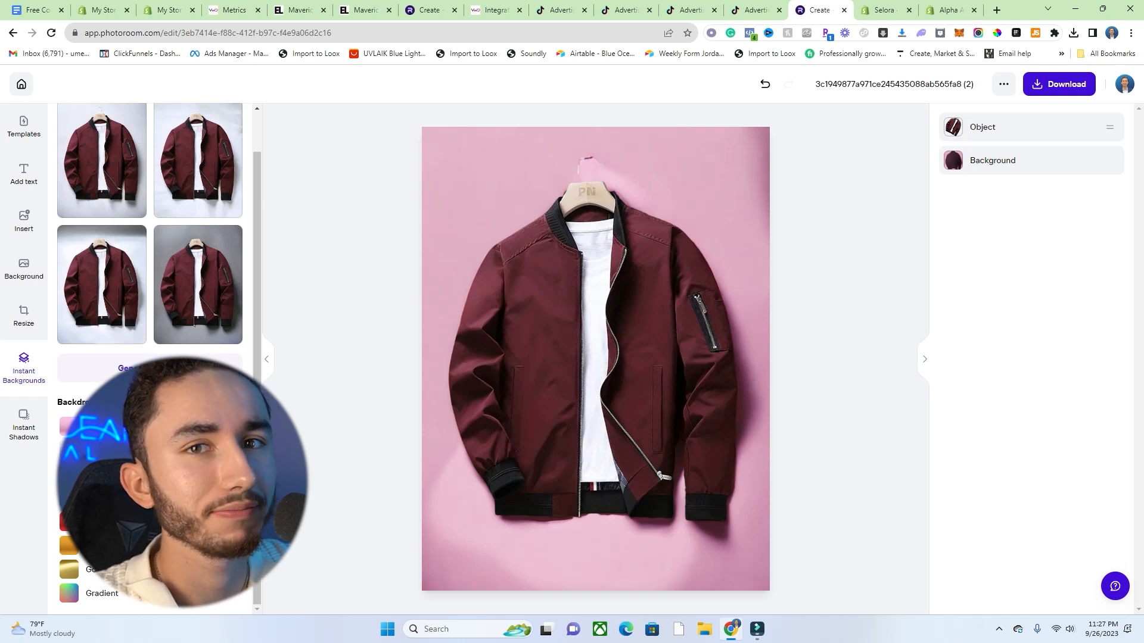
click(198, 284)
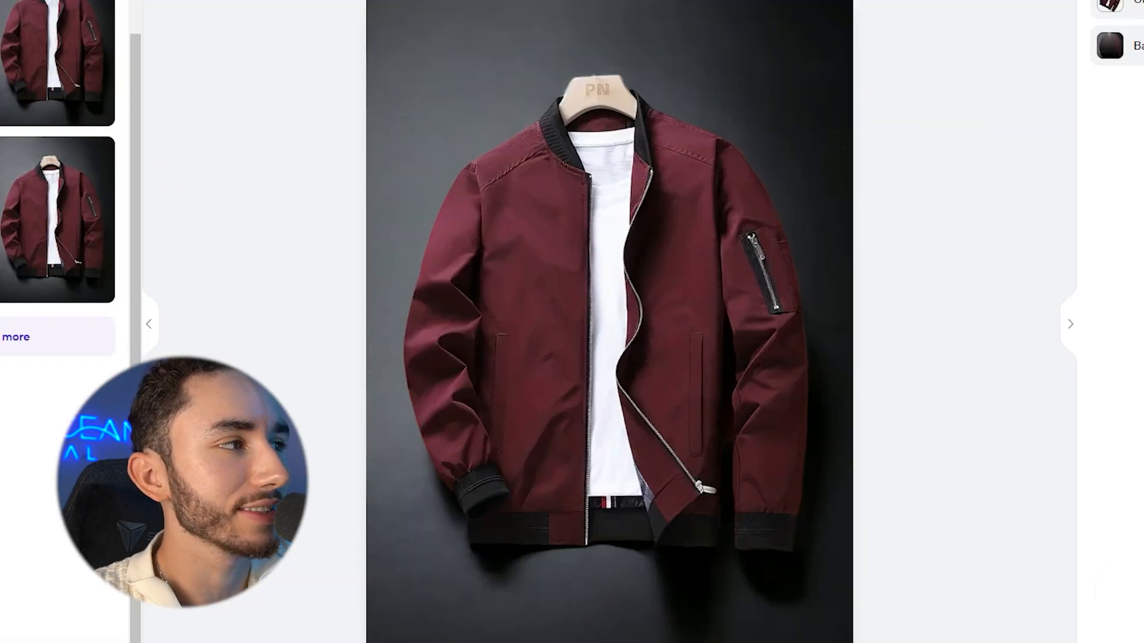
scroll(58, 179, up, 1)
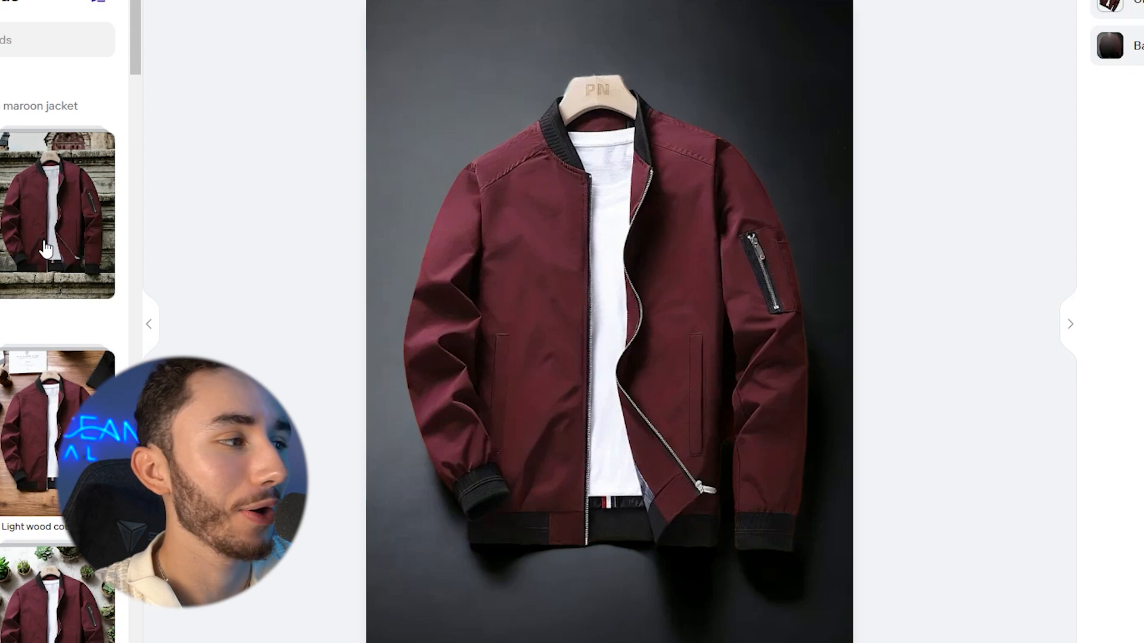
scroll(21, 220, down, 15)
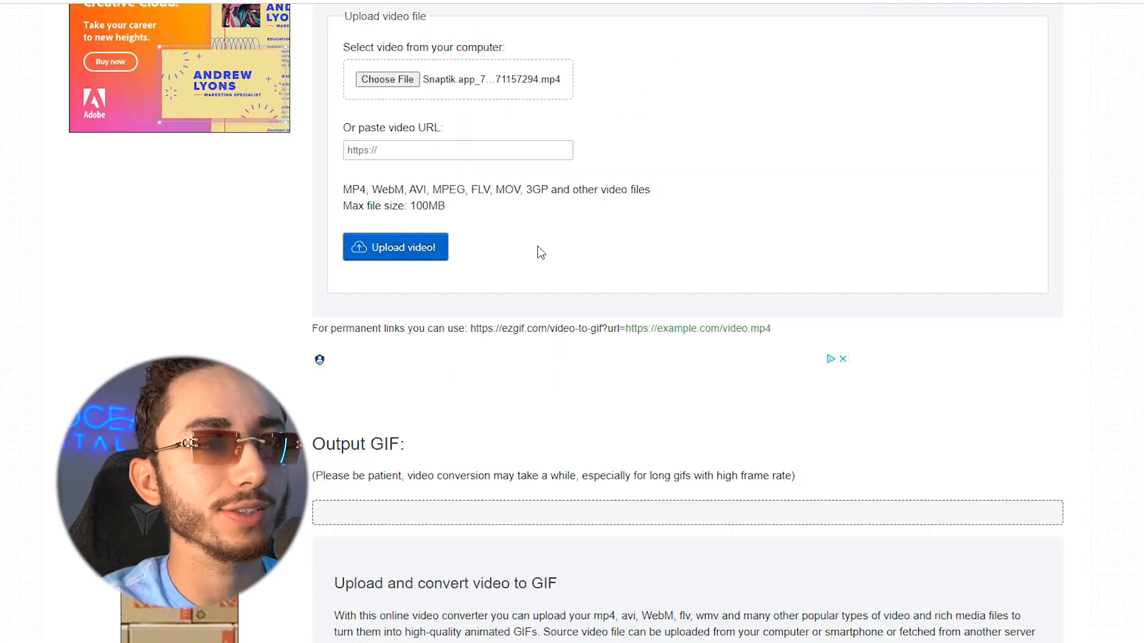
Switch to GIPHY and trim the beginning off the knee brace video, keeping only a short segment near its end.
scroll(537, 247, up, 4)
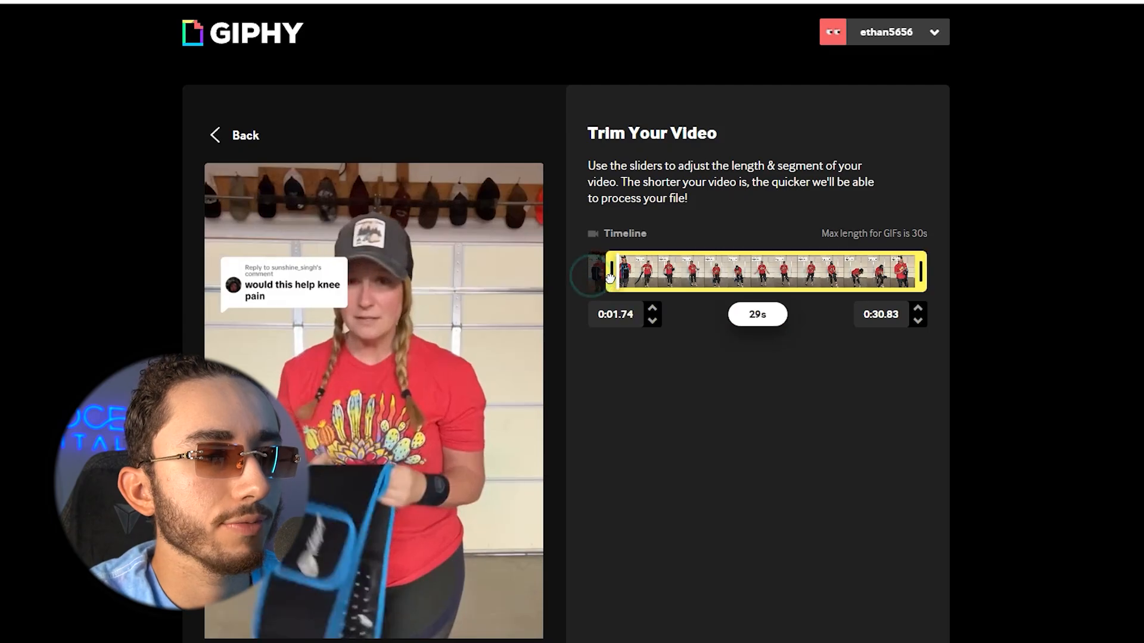
drag(608, 276, 805, 270)
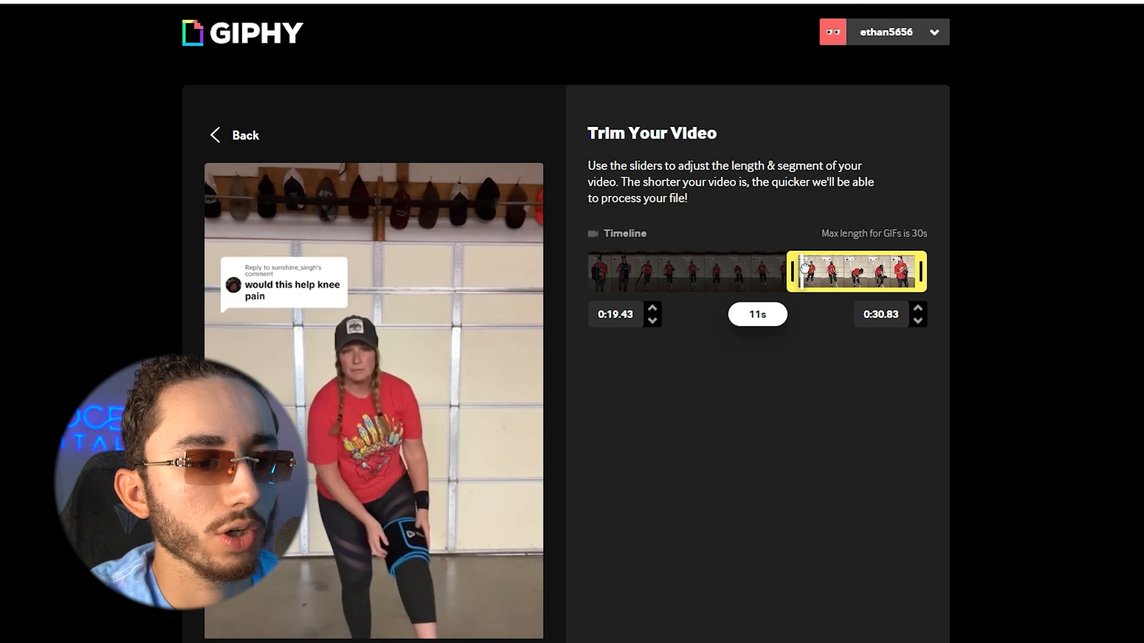
drag(805, 268, 851, 273)
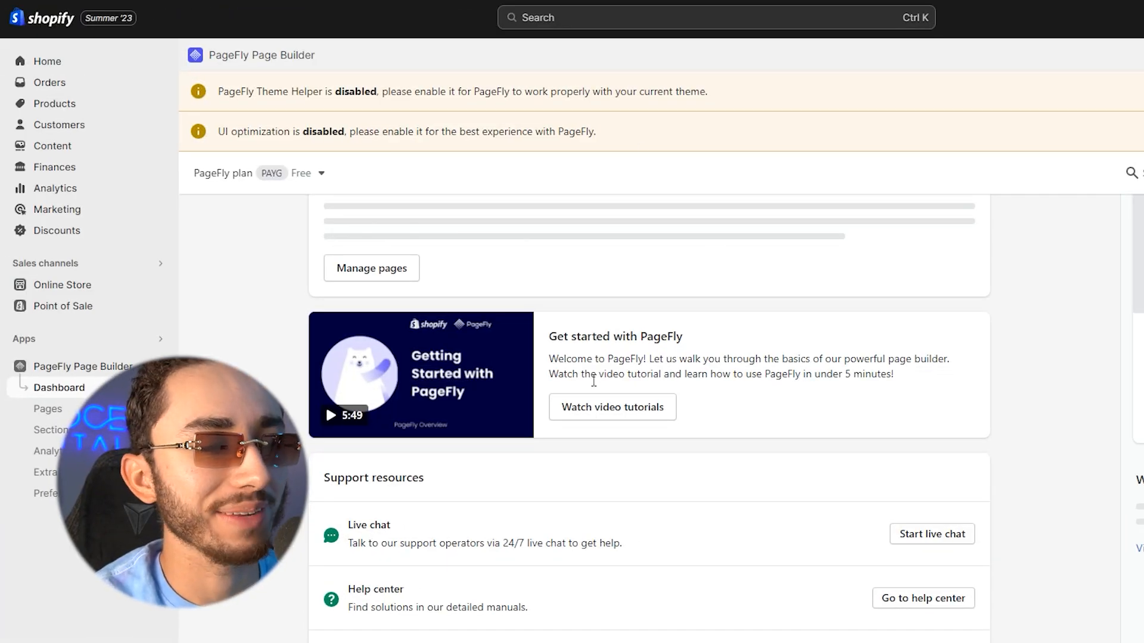
Switch to the PageFly dashboard in Shopify and open the page management list from the recent pages.
scroll(582, 362, down, 4)
scroll(477, 290, up, 5)
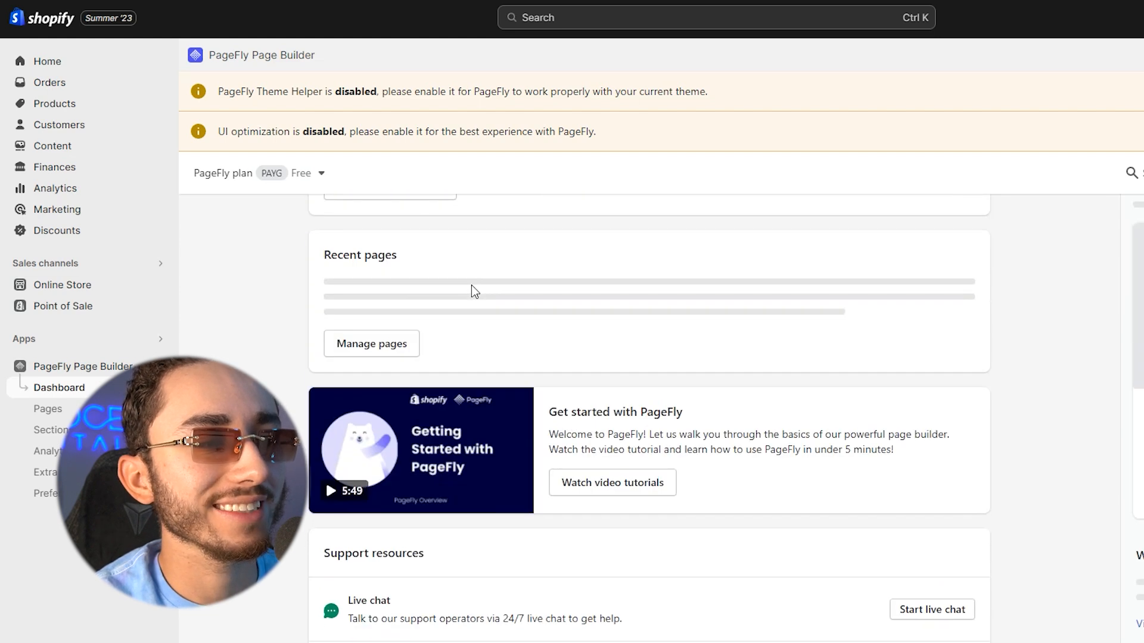
click(394, 353)
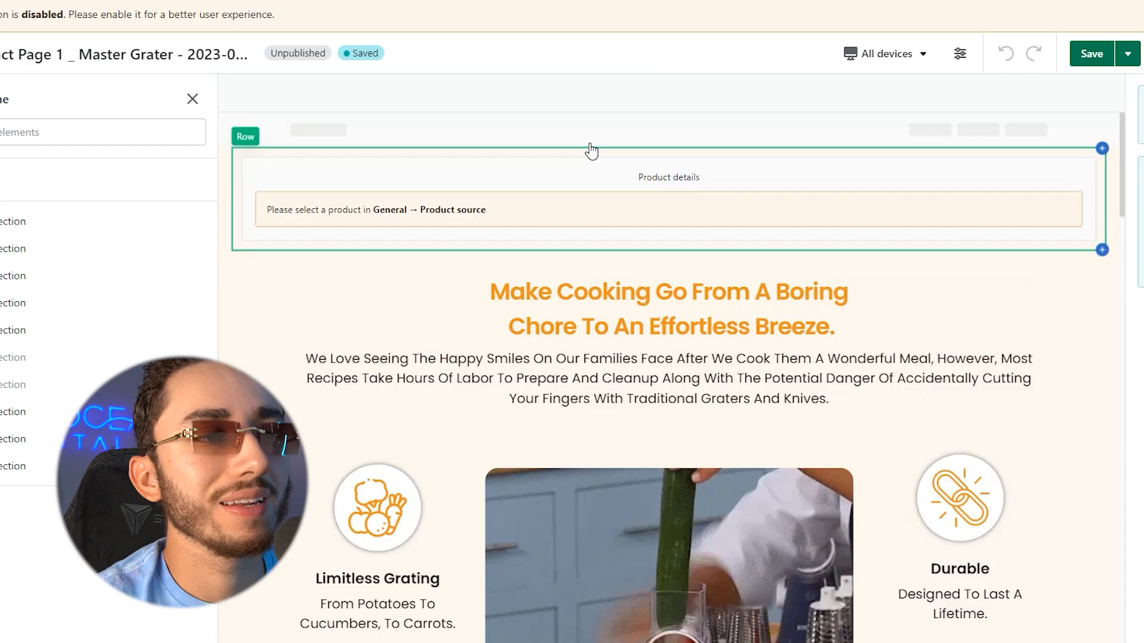
Examine the layout of the Master Grater product page template in PageFly from its header to its footer.
scroll(589, 153, down, 15)
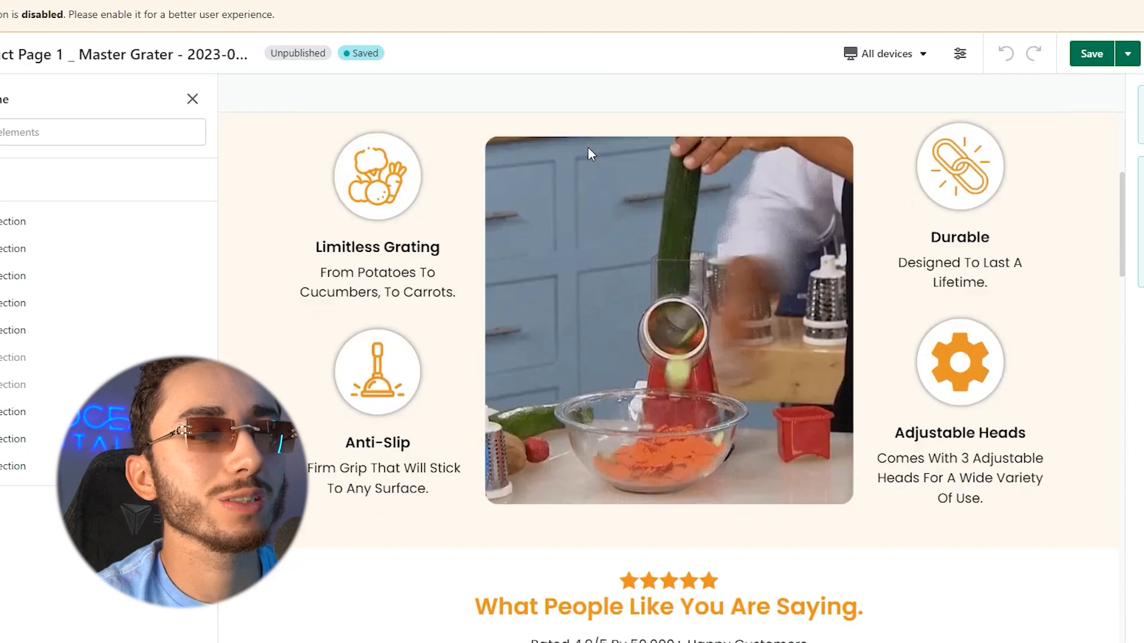
scroll(589, 156, down, 15)
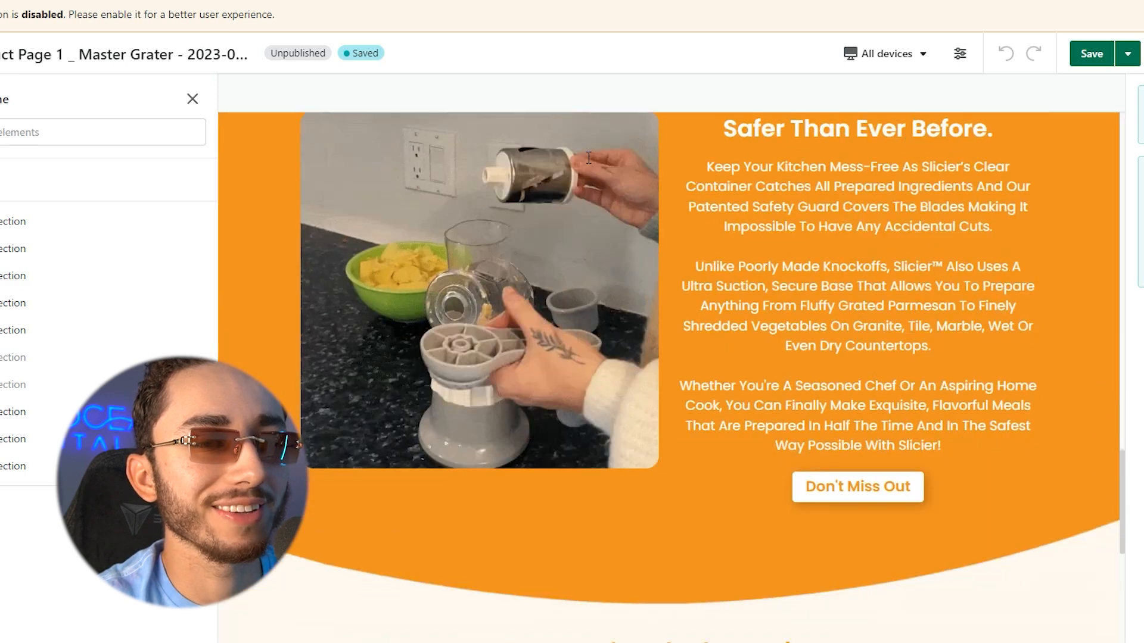
scroll(584, 173, down, 7)
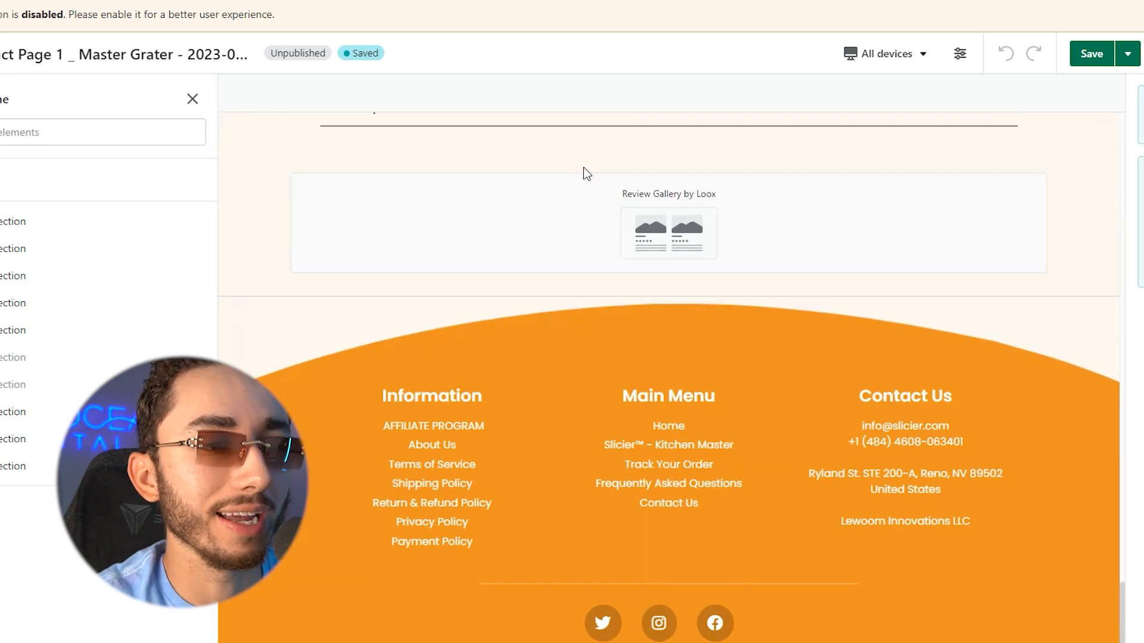
scroll(598, 362, up, 6)
scroll(595, 364, up, 12)
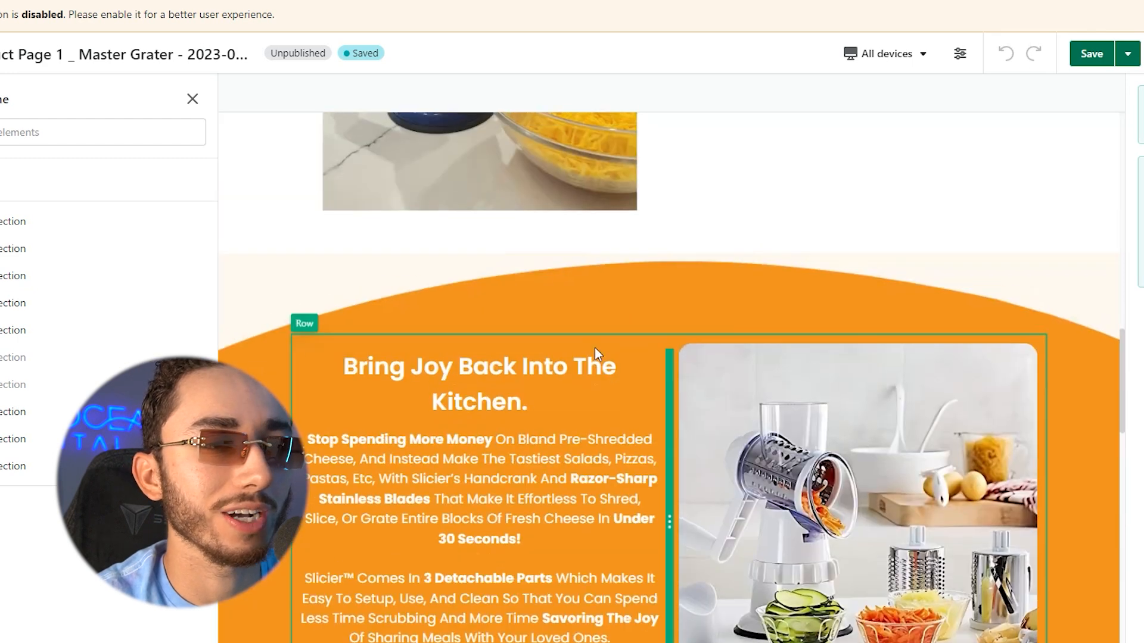
scroll(596, 348, up, 8)
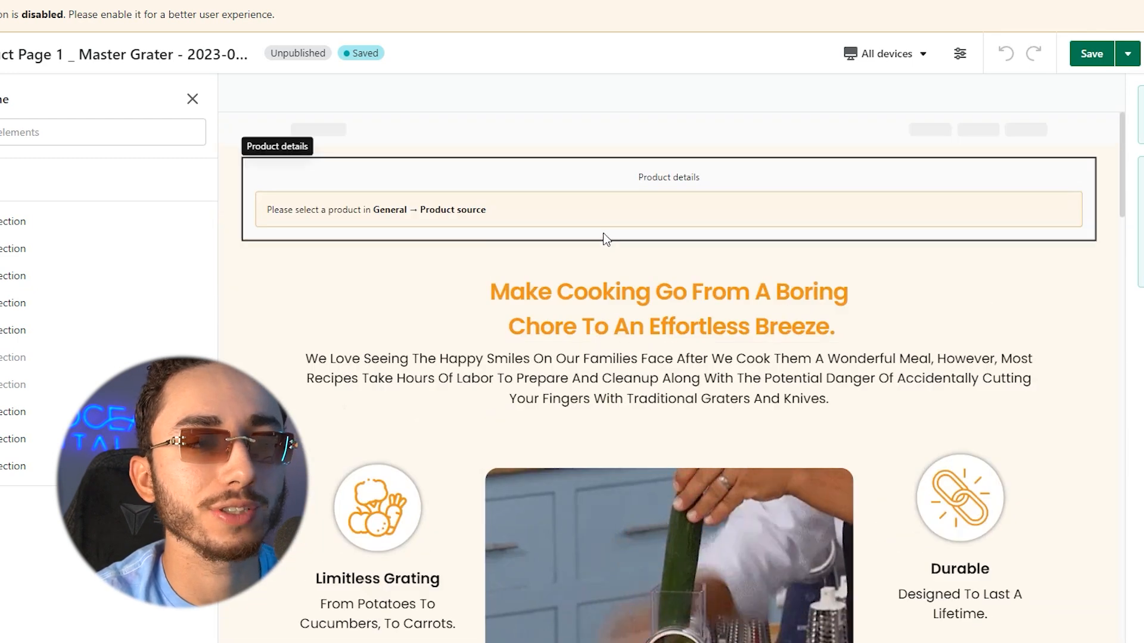
Set "TheraBelt™ - LED Light Therapy Belt" as the product source of the product details element.
click(603, 233)
click(655, 210)
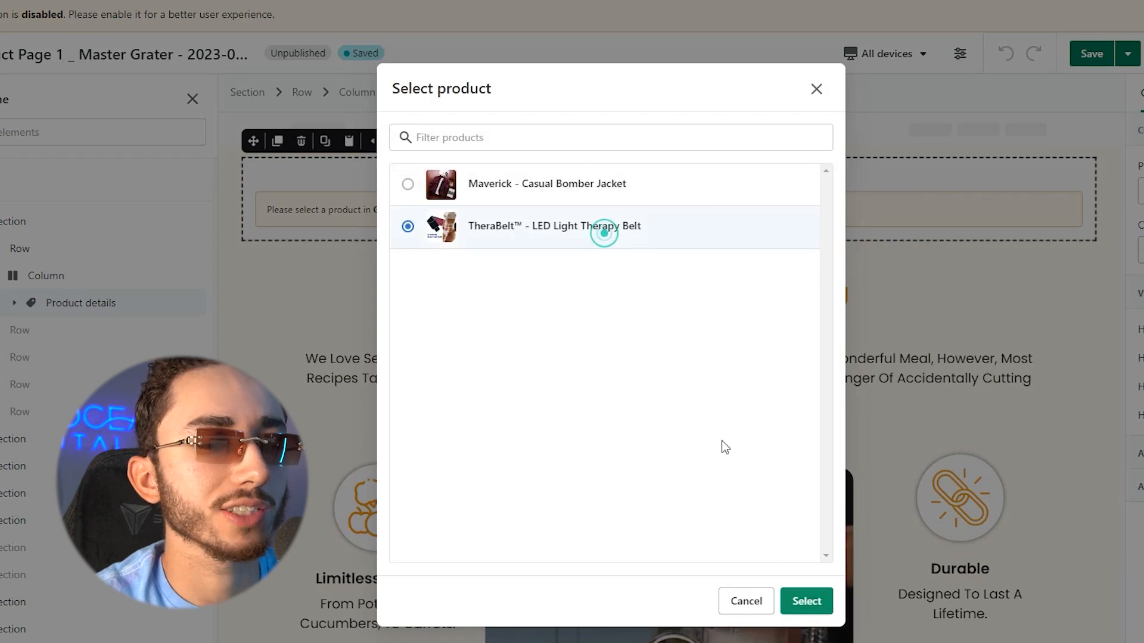
click(806, 601)
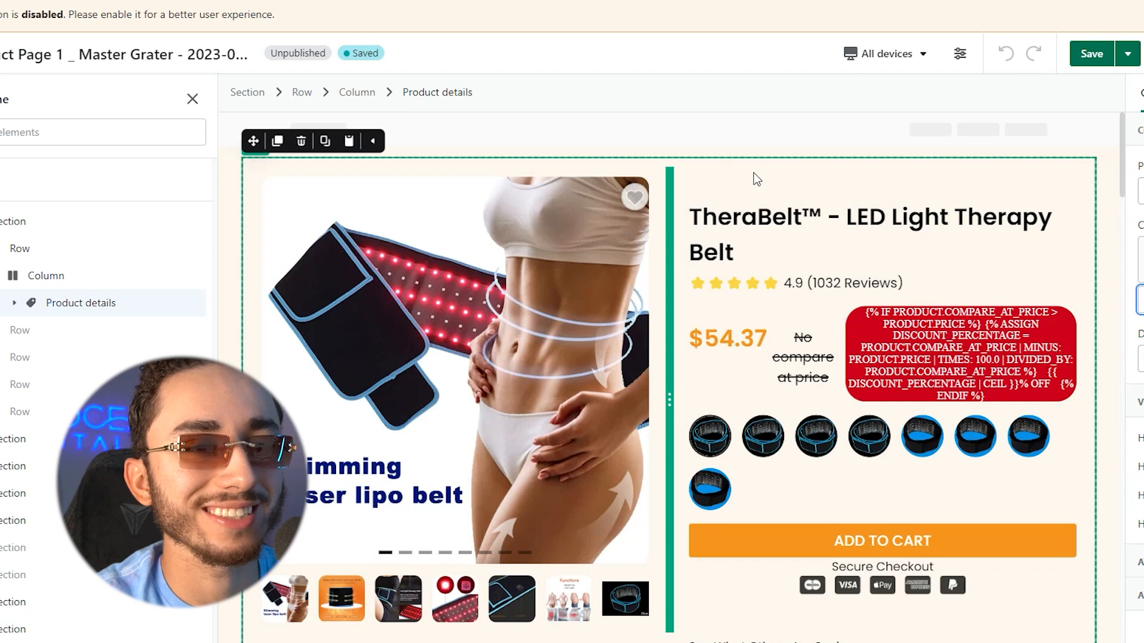
Examine the product details section with the TheraBelt images, variant swatches, customer videos and the benefits section below.
scroll(796, 181, down, 2)
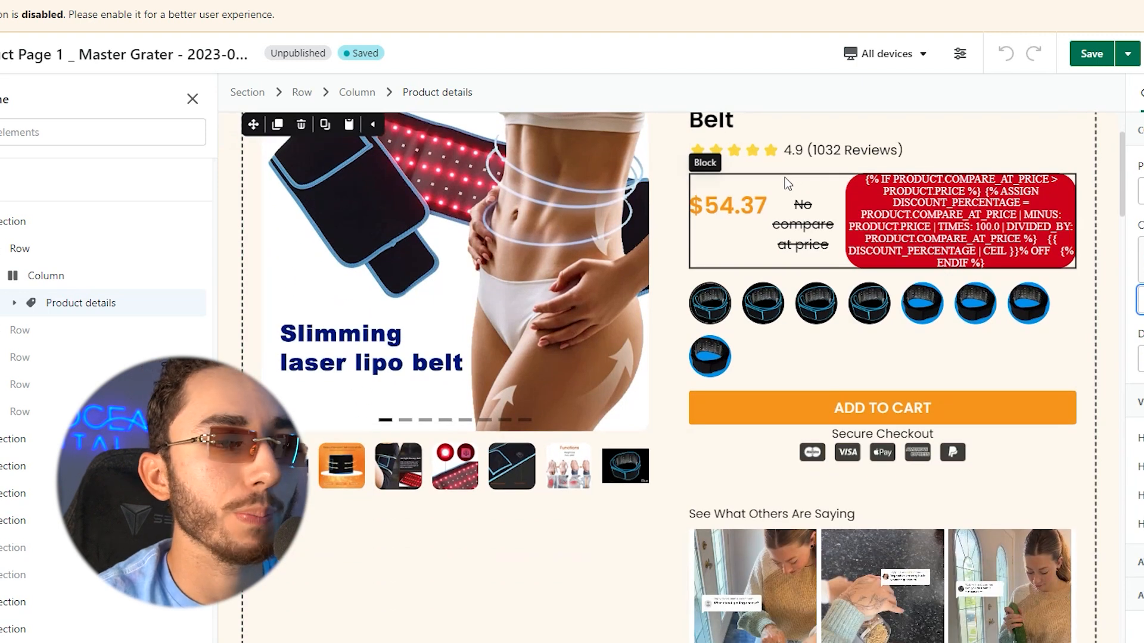
scroll(521, 345, down, 5)
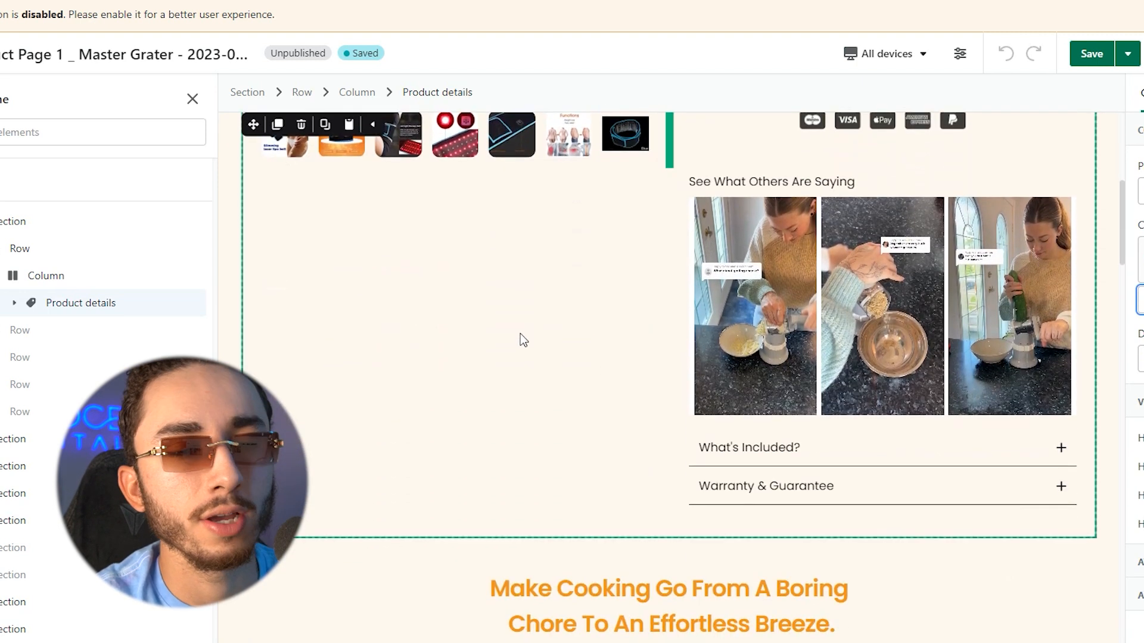
scroll(520, 333, down, 4)
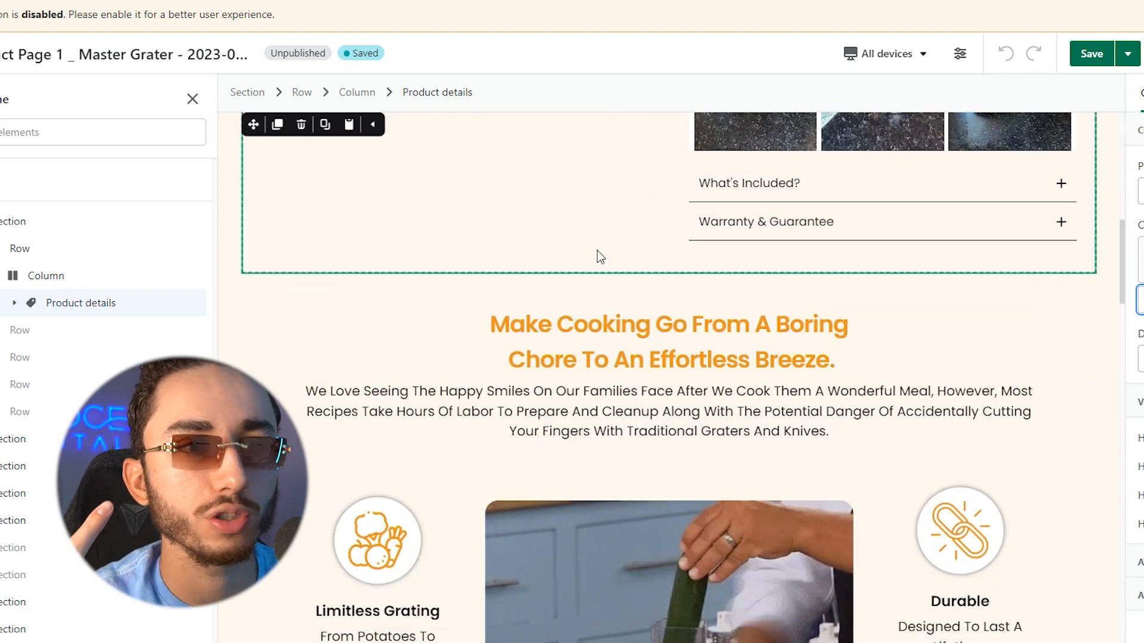
scroll(597, 250, up, 10)
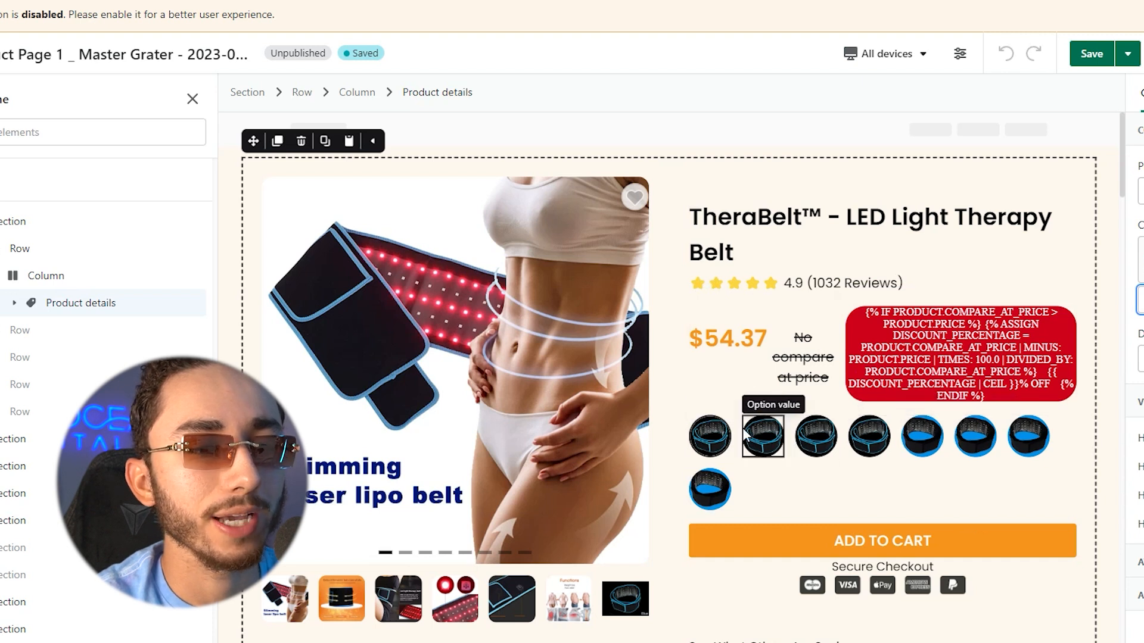
scroll(763, 417, down, 1)
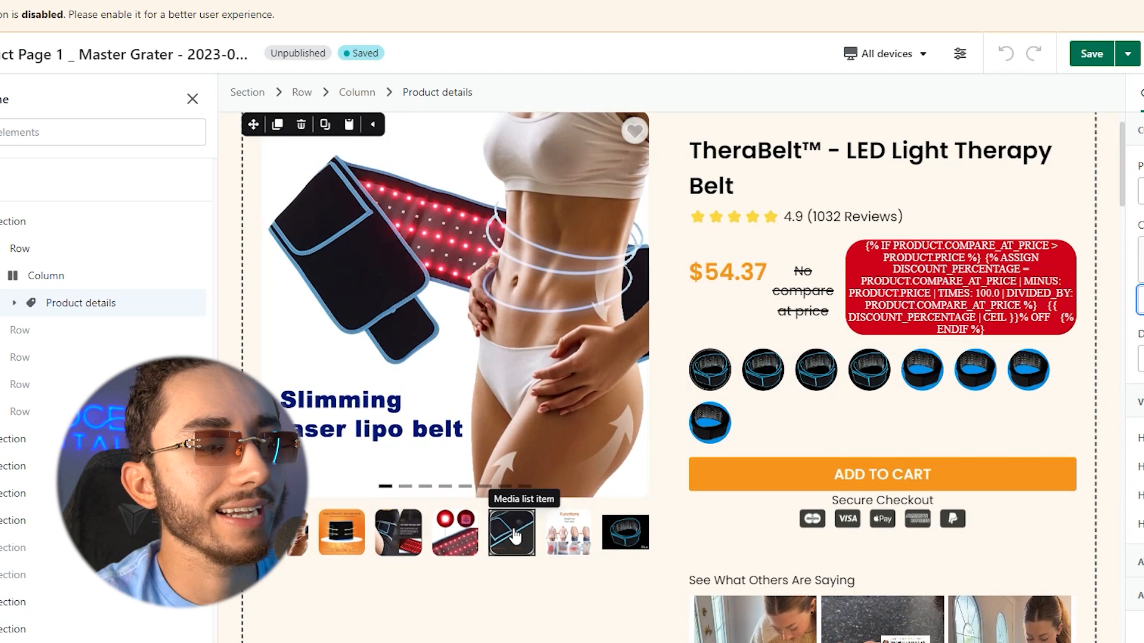
scroll(401, 255, up, 1)
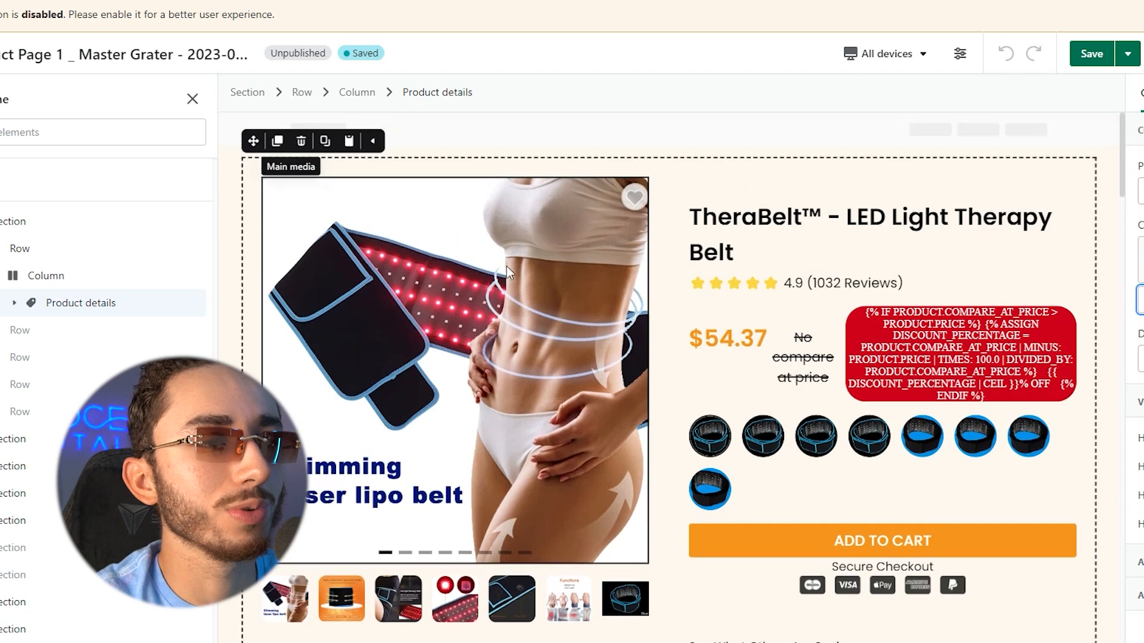
scroll(549, 478, down, 1)
scroll(583, 437, down, 5)
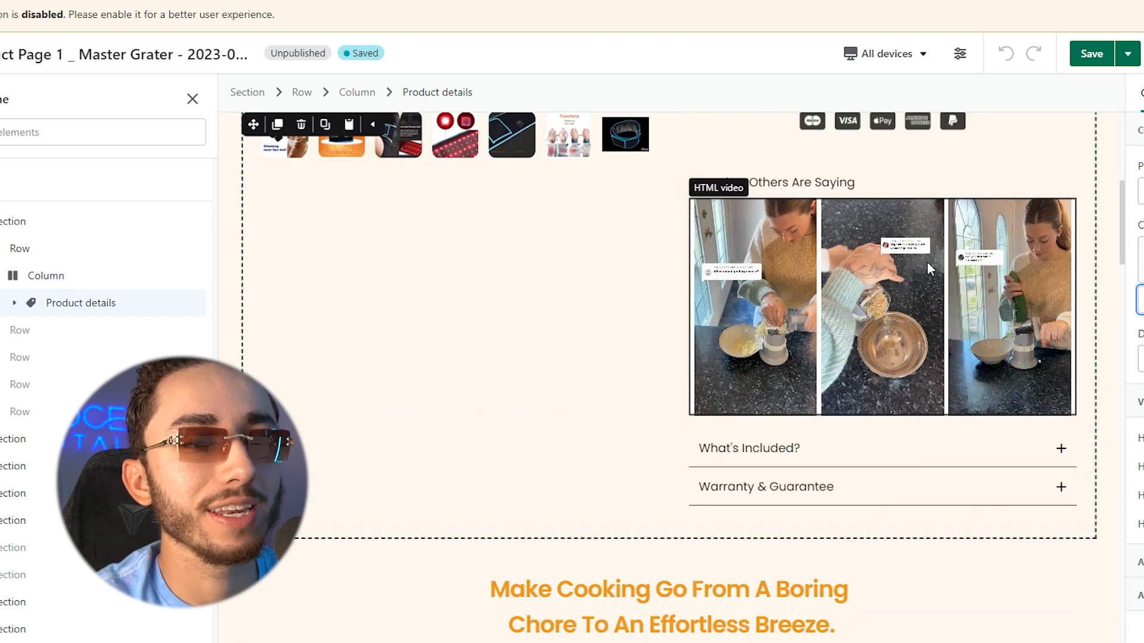
Examine the Master Grater template's customer videos, the cooking headline and the feature icons around the grater animation.
scroll(840, 265, down, 2)
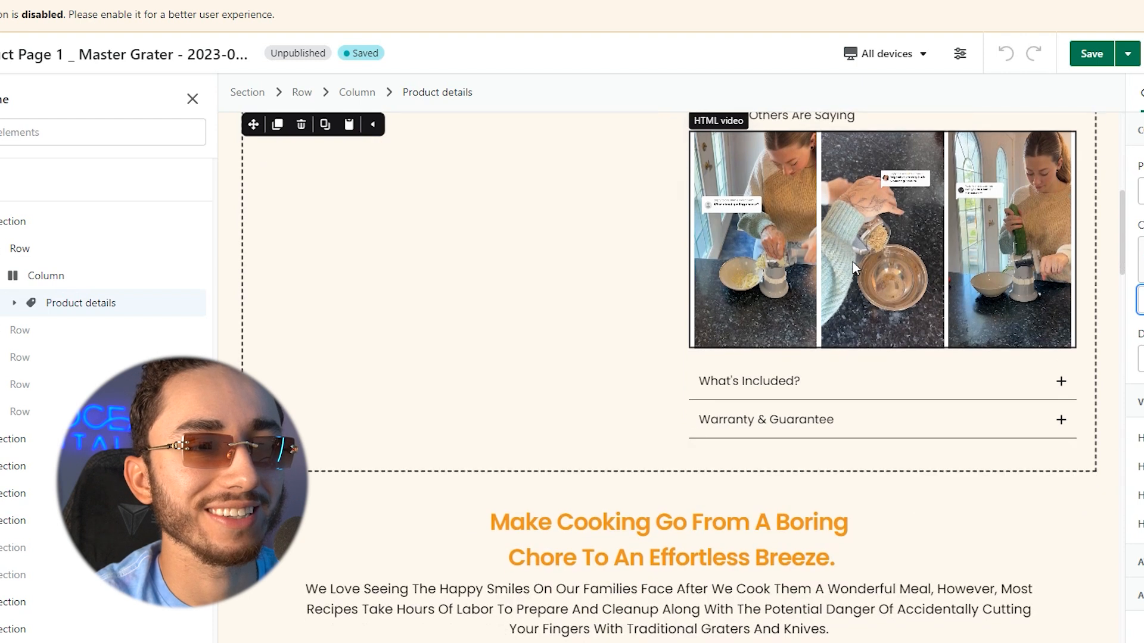
scroll(815, 339, up, 3)
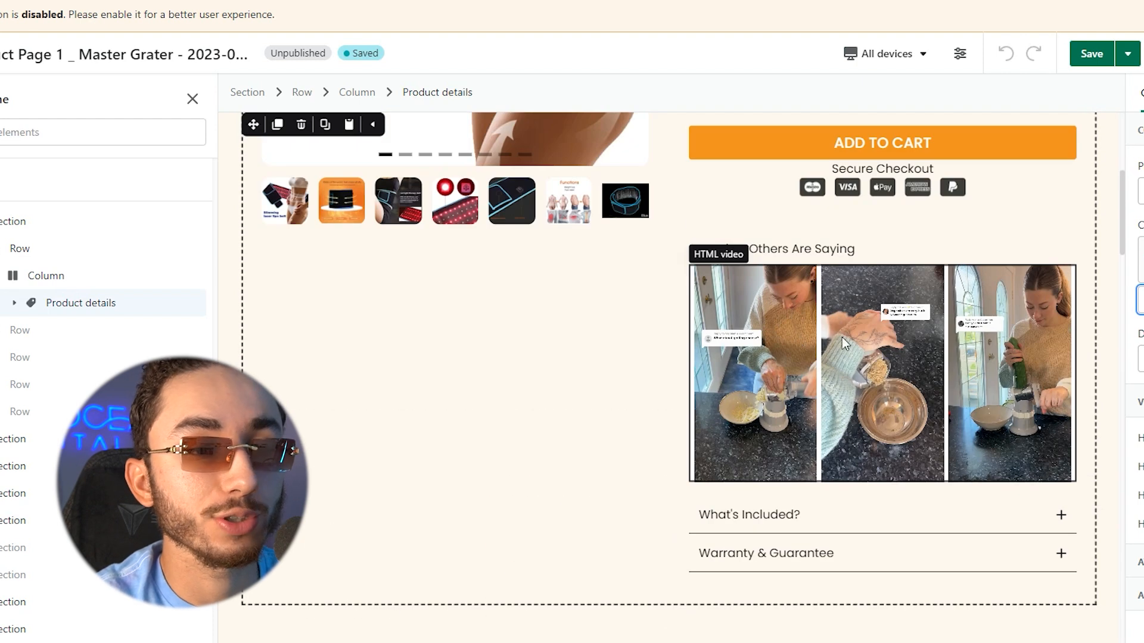
scroll(948, 328, down, 15)
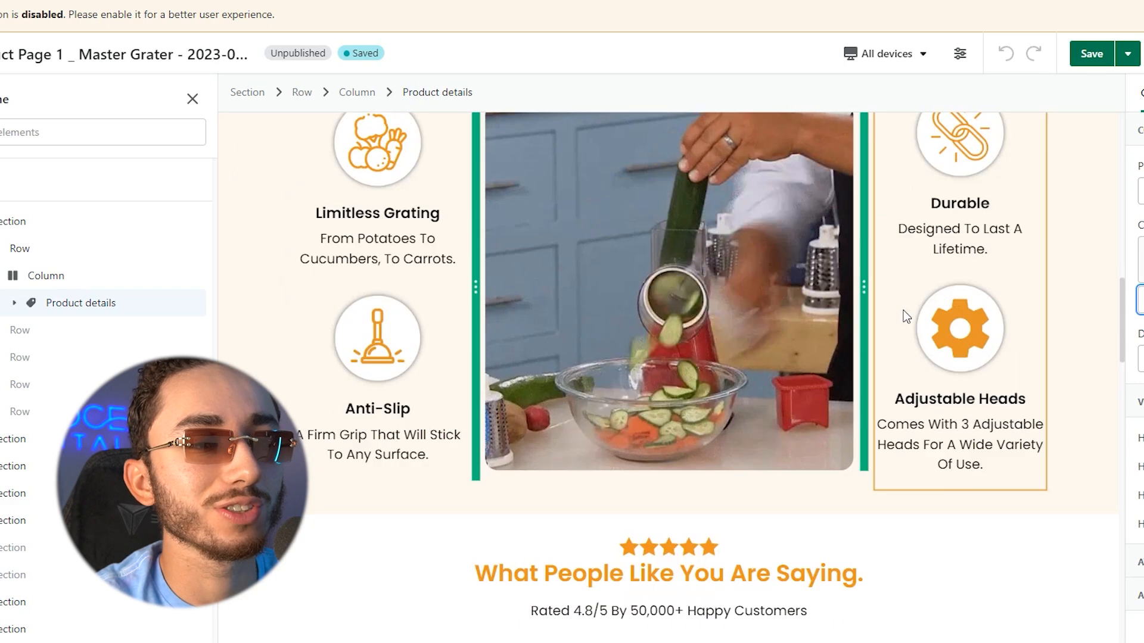
scroll(897, 345, up, 8)
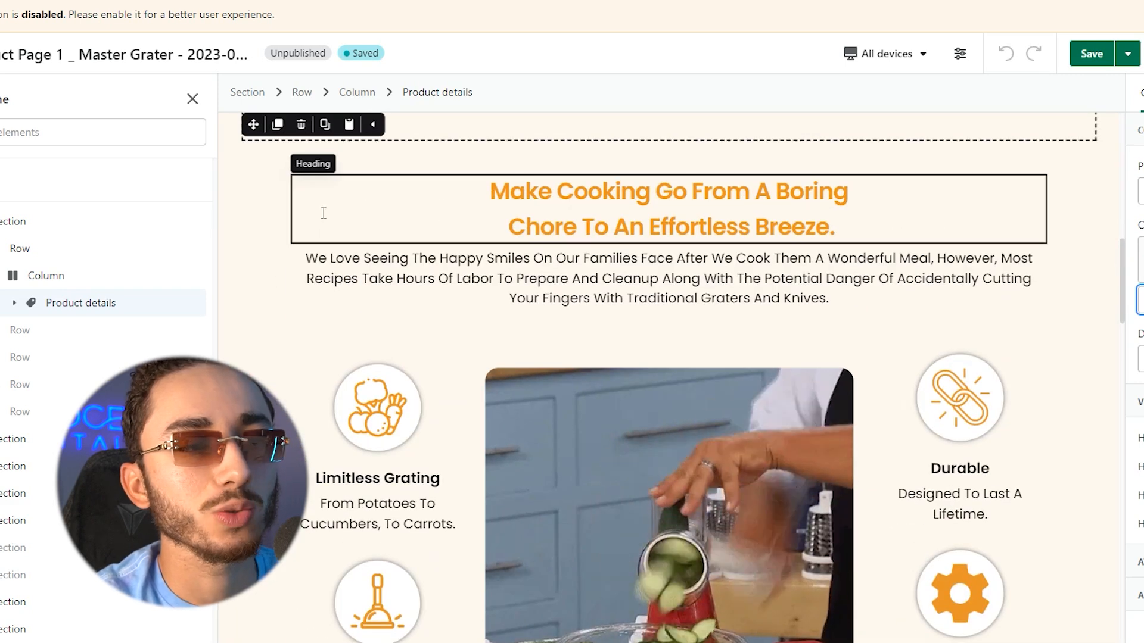
scroll(554, 273, down, 3)
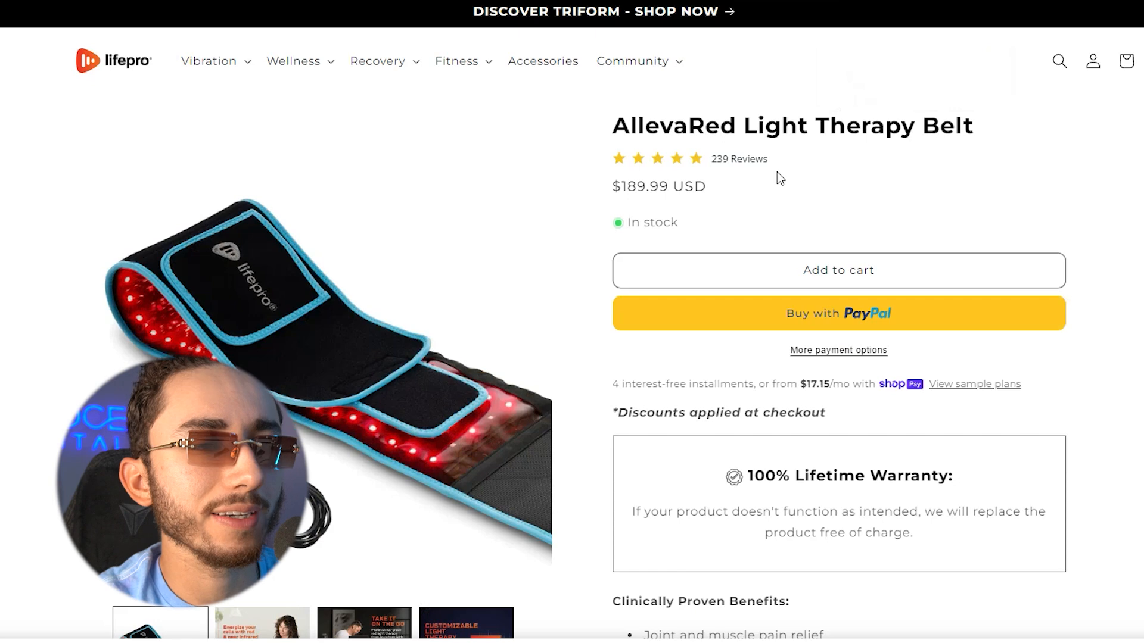
Review Lifepro's AllevaRed Light Therapy Belt product page for its lifetime warranty, clinically proven benefits, description and upgrade offer.
scroll(777, 171, down, 6)
scroll(653, 159, down, 20)
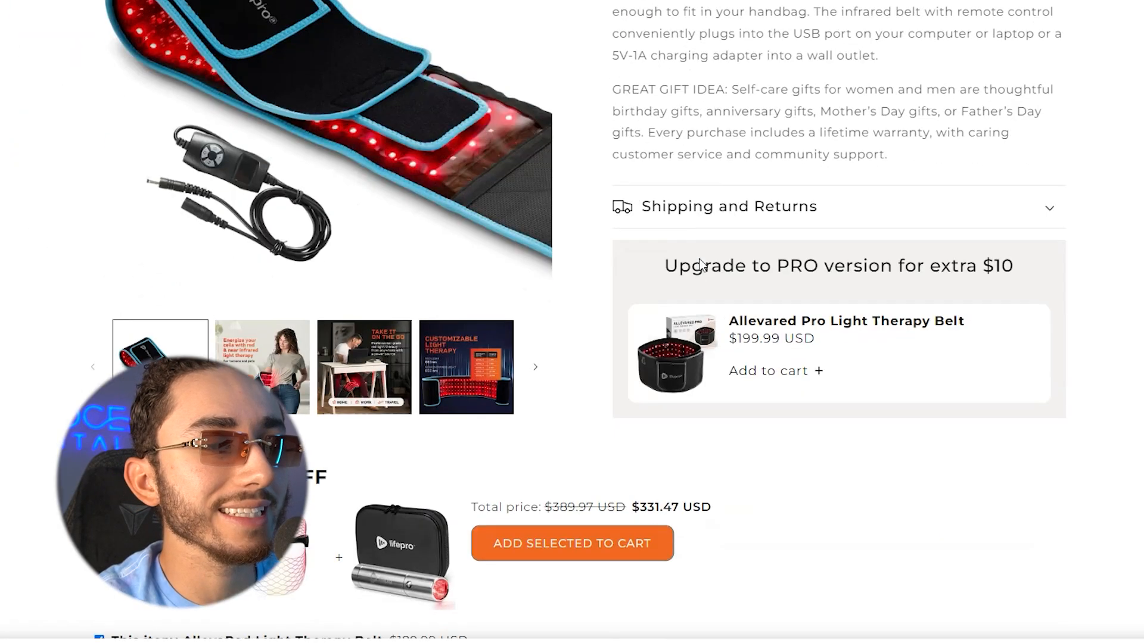
scroll(701, 265, down, 3)
scroll(700, 286, up, 15)
scroll(706, 306, up, 3)
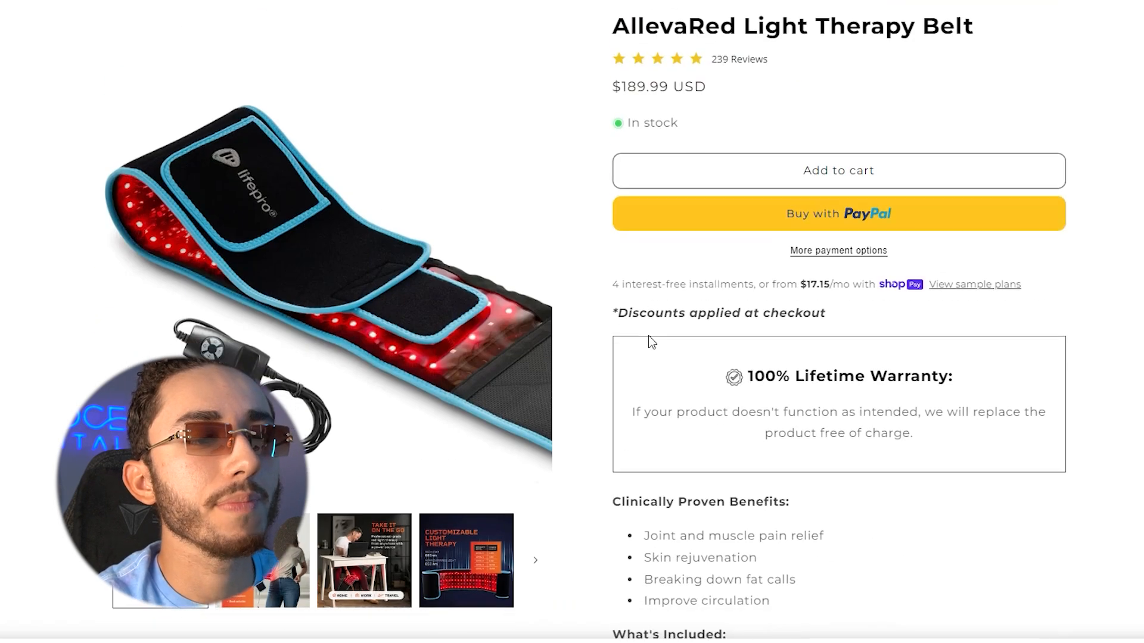
scroll(651, 340, down, 10)
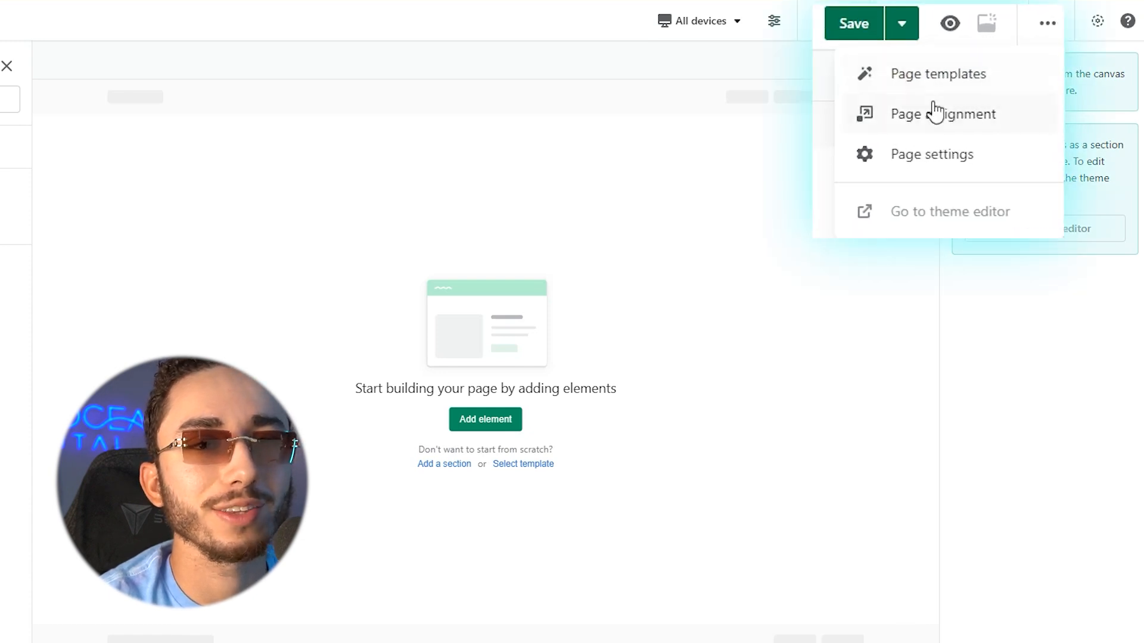
Open the page template library on a blank PageFly page and browse the product page templates.
click(936, 81)
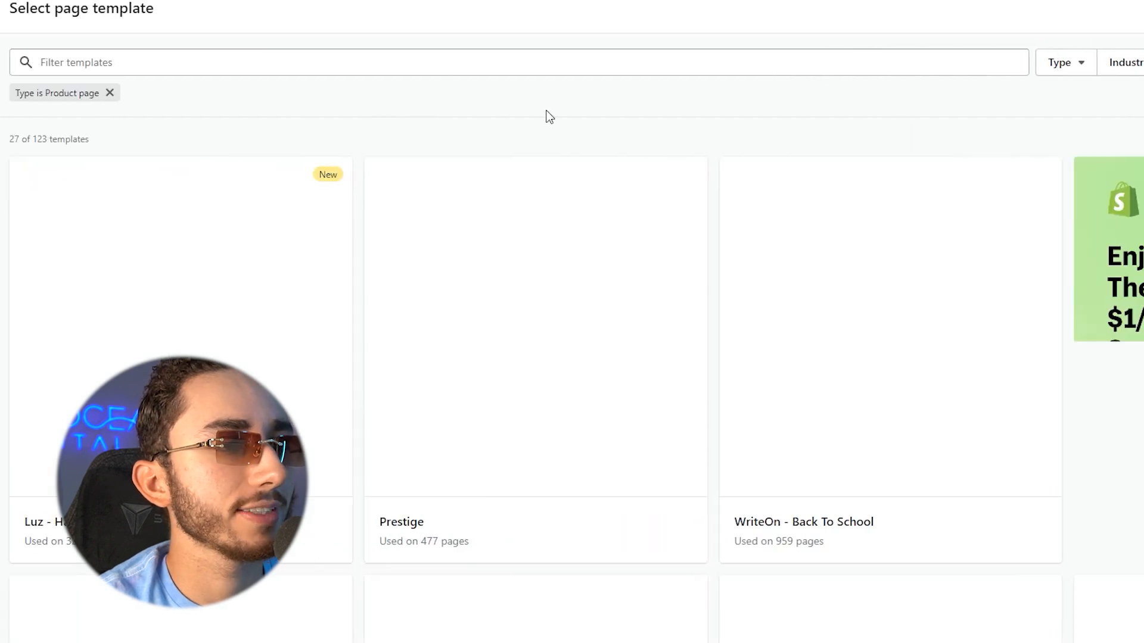
scroll(547, 115, down, 3)
mouse_move(547, 115)
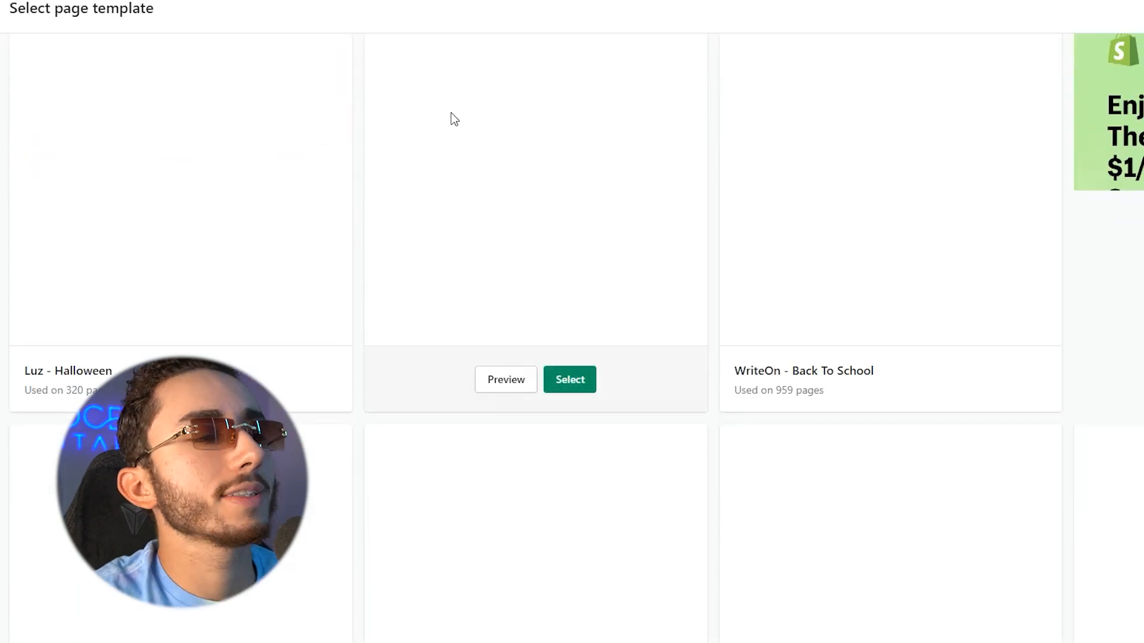
scroll(423, 120, down, 4)
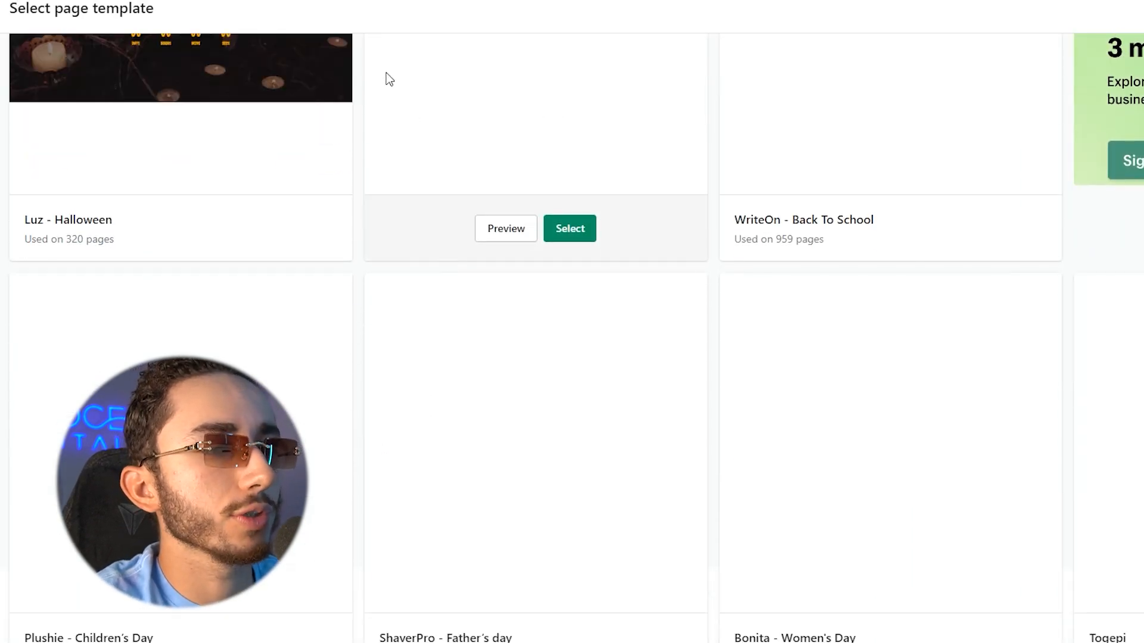
scroll(404, 101, up, 4)
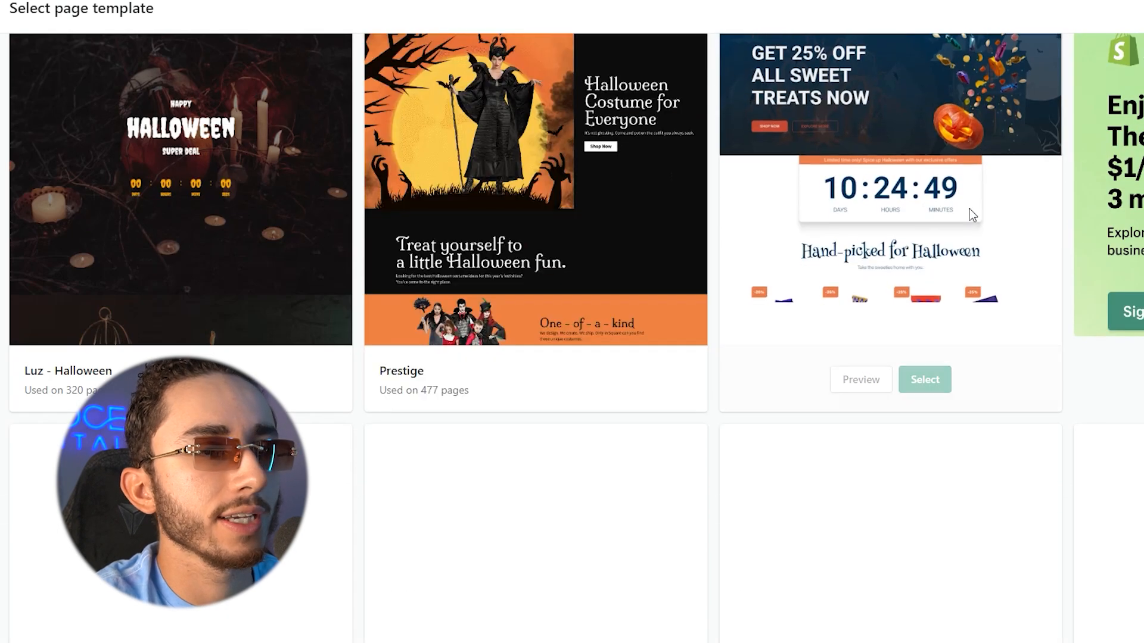
scroll(1141, 225, down, 7)
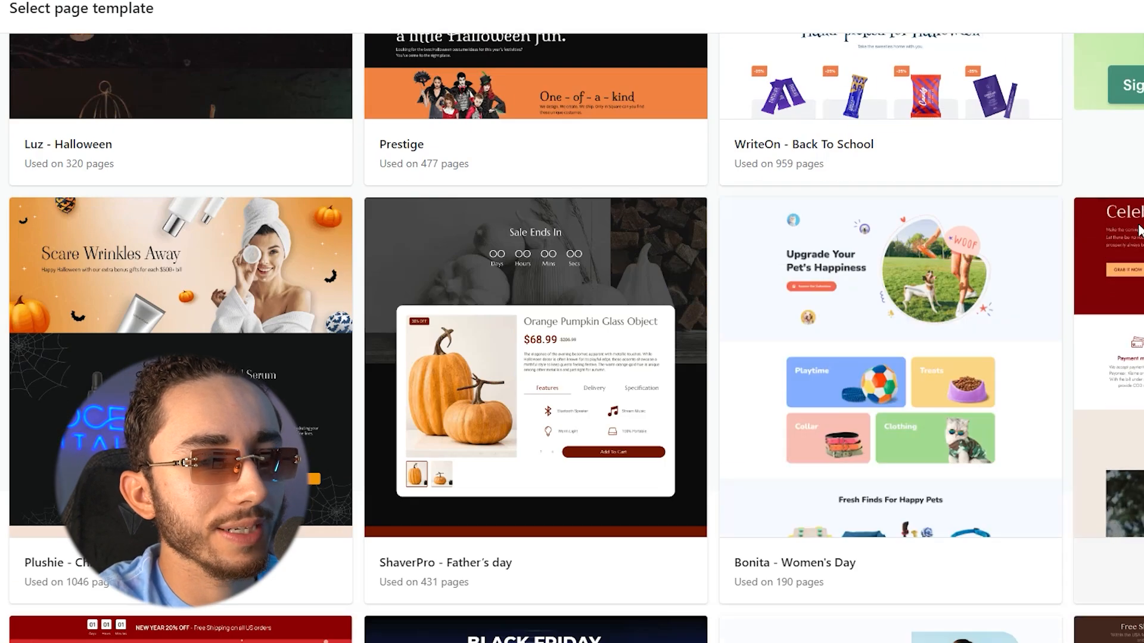
scroll(1134, 238, down, 4)
scroll(1109, 229, down, 4)
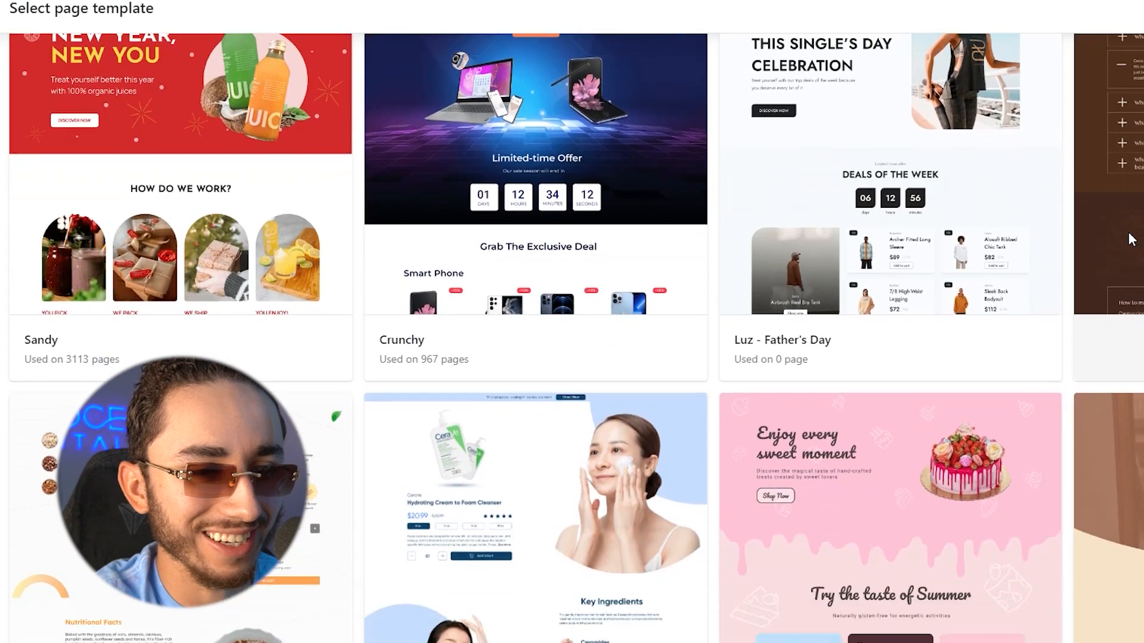
scroll(1083, 219, up, 5)
scroll(1083, 220, up, 10)
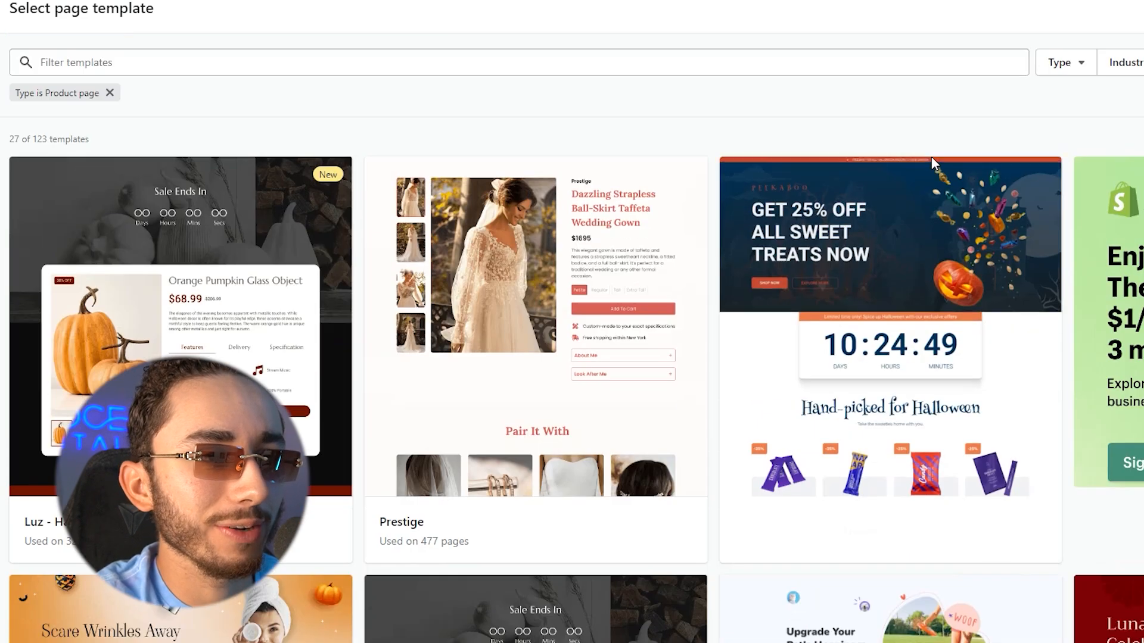
Find the red and black Essential Everyday Hoodie product page template in the library and apply it to the page.
click(1077, 63)
scroll(789, 334, down, 20)
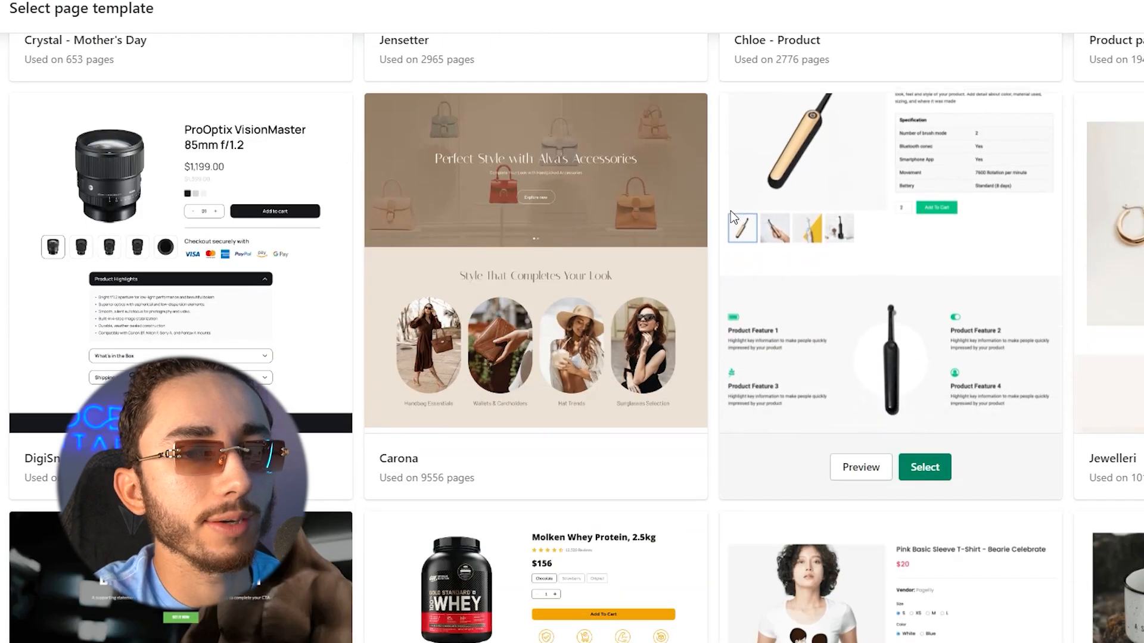
scroll(575, 279, down, 5)
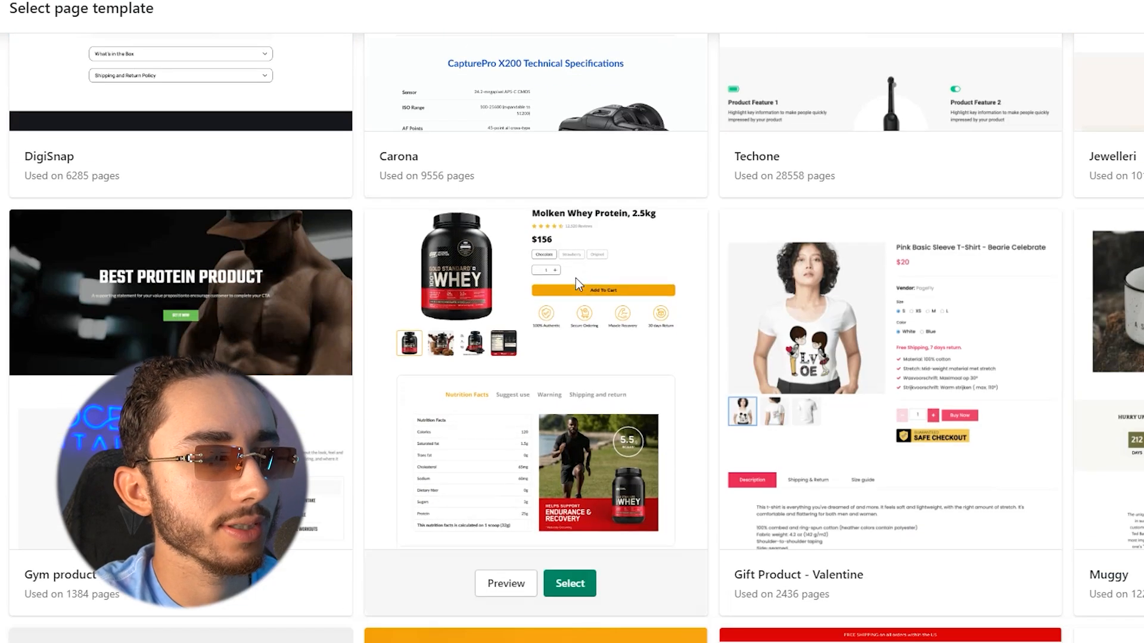
scroll(576, 277, down, 5)
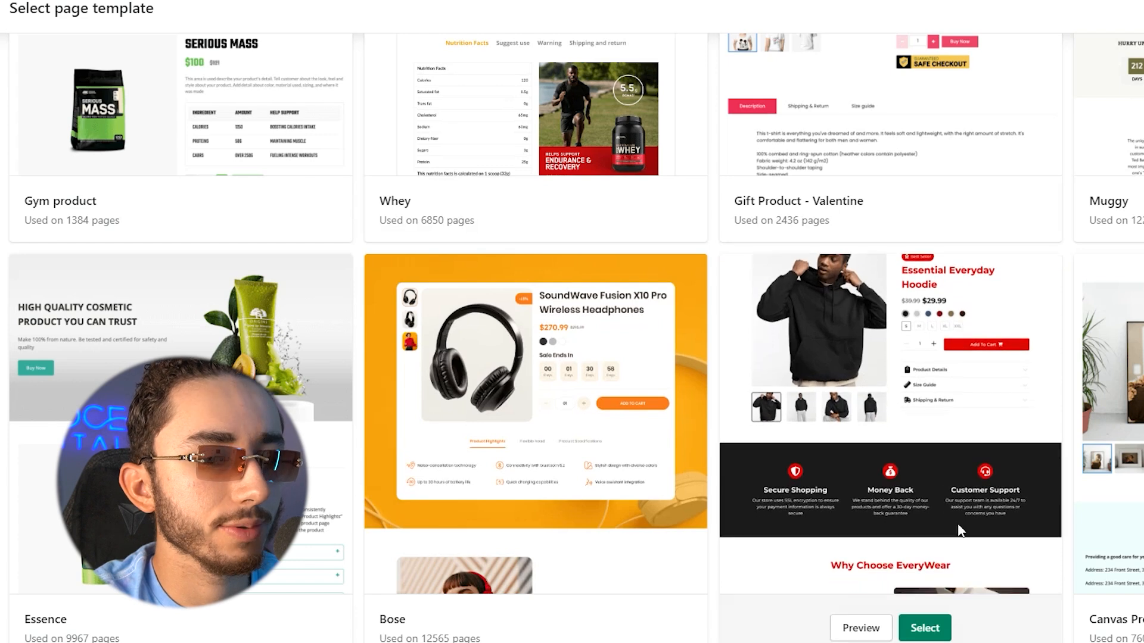
click(925, 628)
click(728, 353)
click(915, 352)
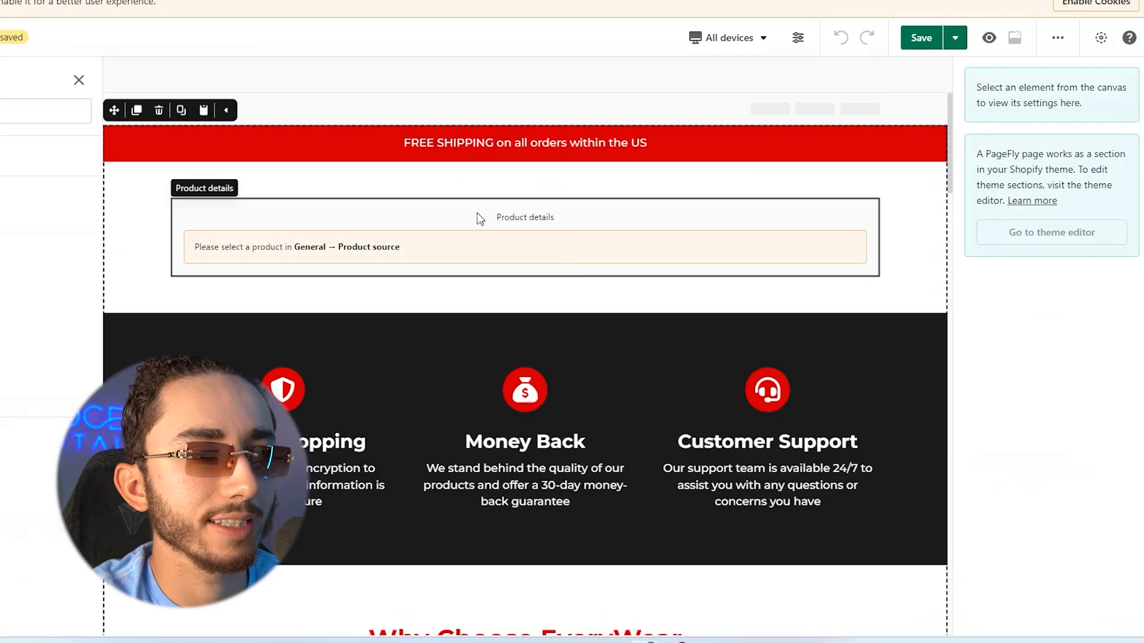
Set "TheraBelt™ - LED Light Therapy Belt" as the custom product of the new page's product details element.
click(404, 253)
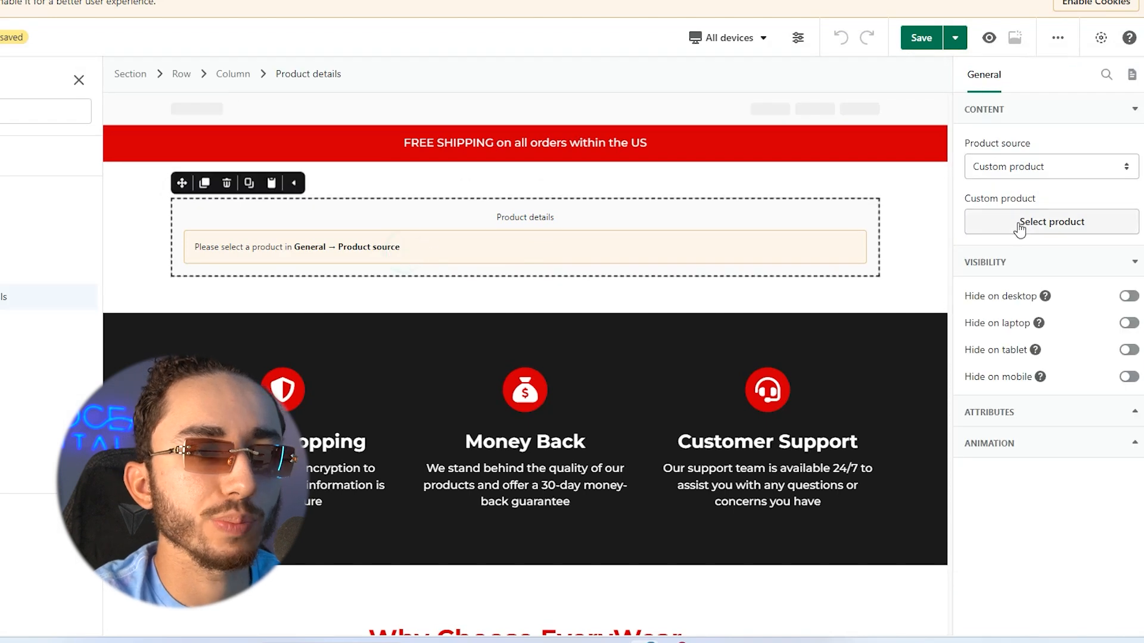
click(1019, 222)
click(380, 206)
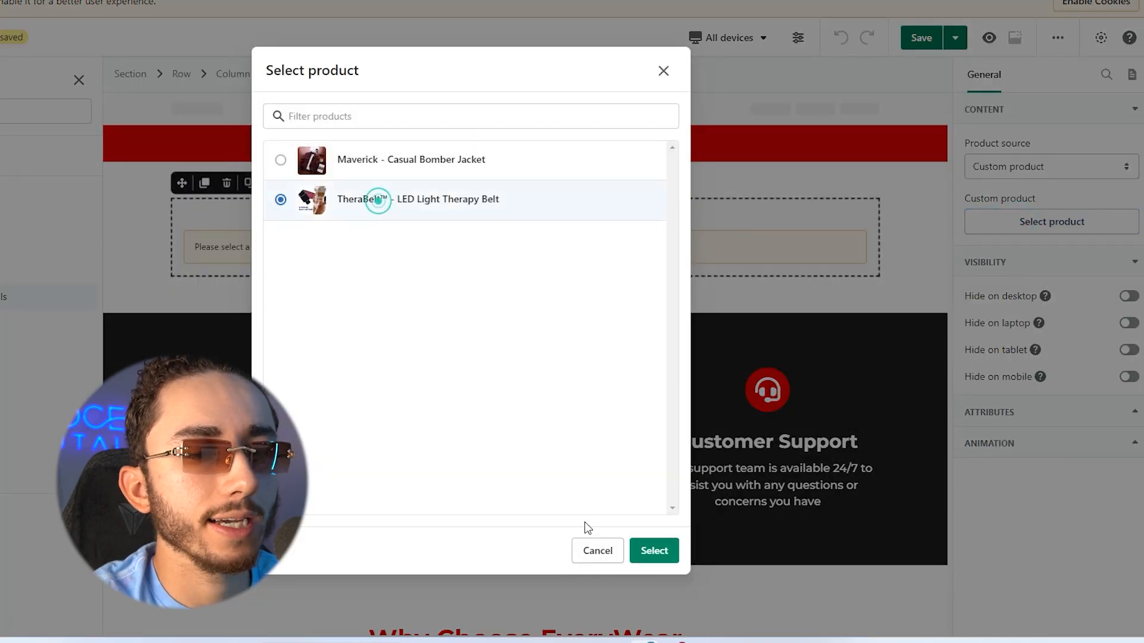
click(655, 549)
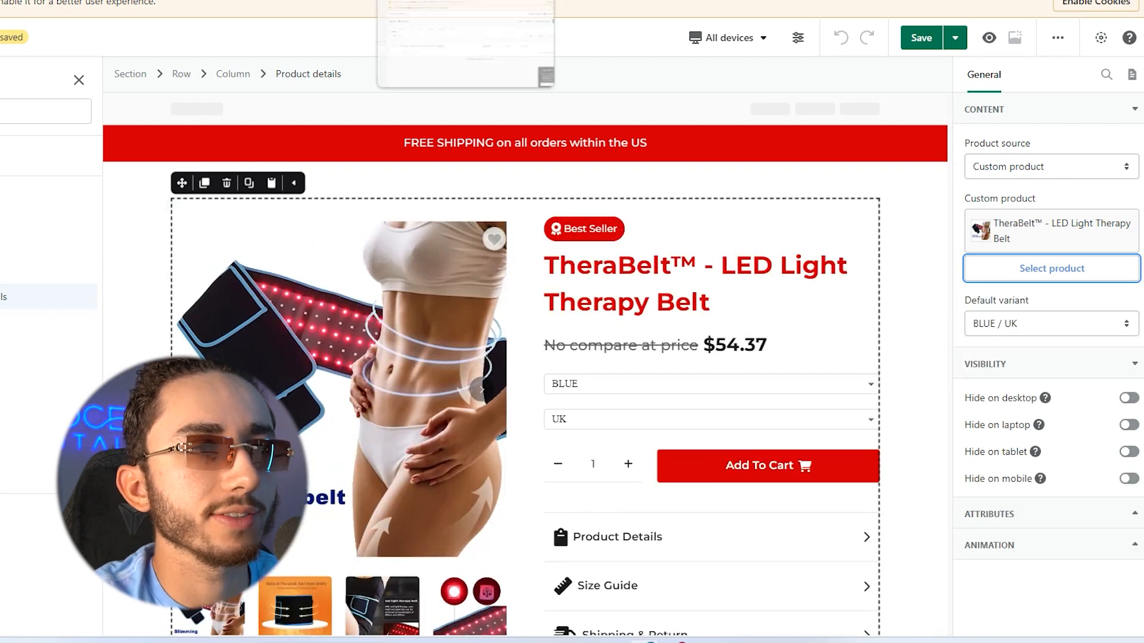
Compare the new page with the Master Grater page and delete the red "FREE SHIPPING on all orders within the US" section.
click(405, 1)
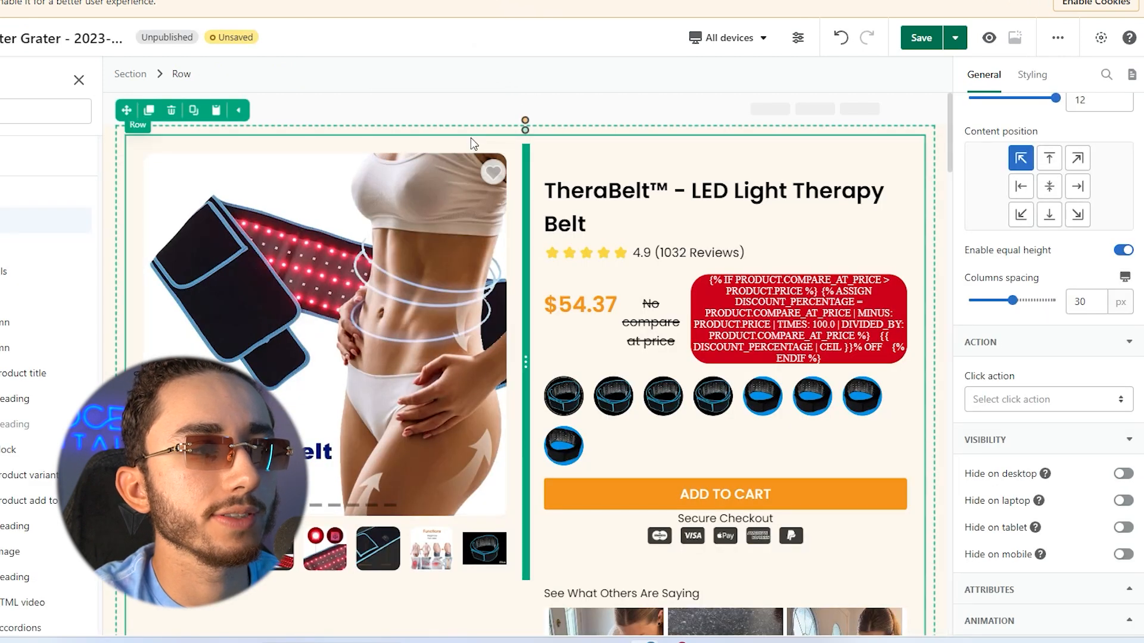
click(491, 1)
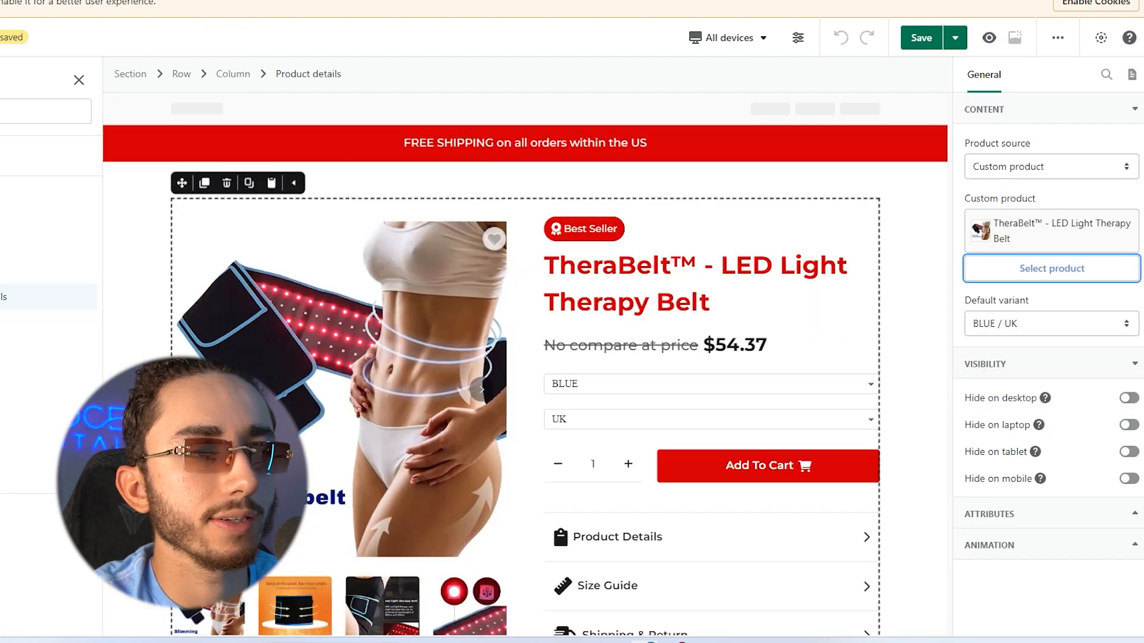
click(145, 141)
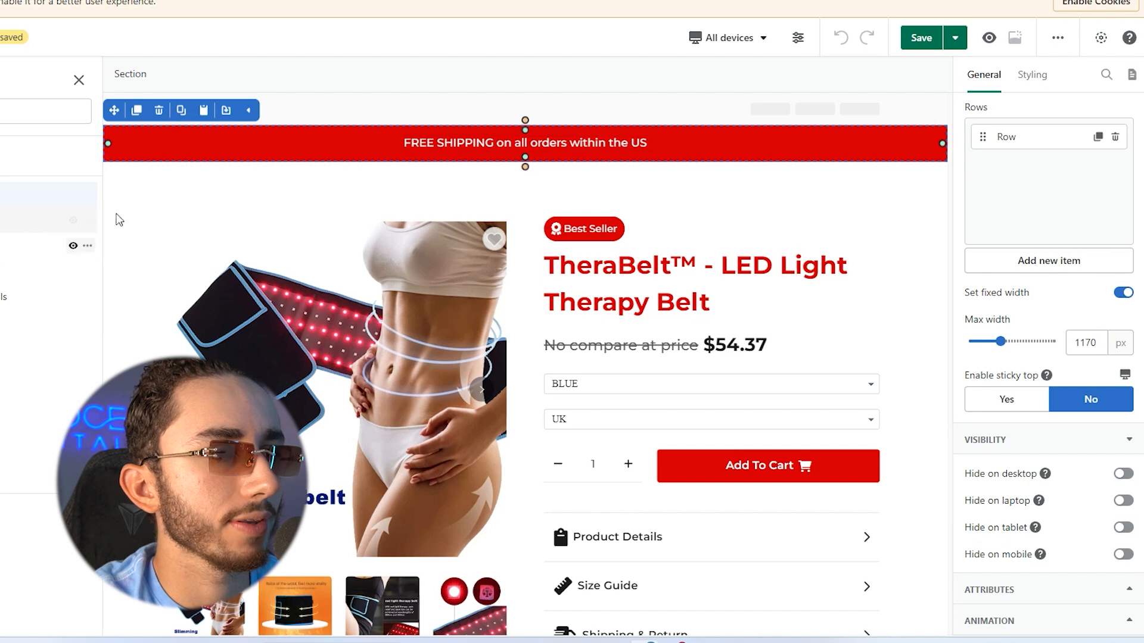
click(160, 110)
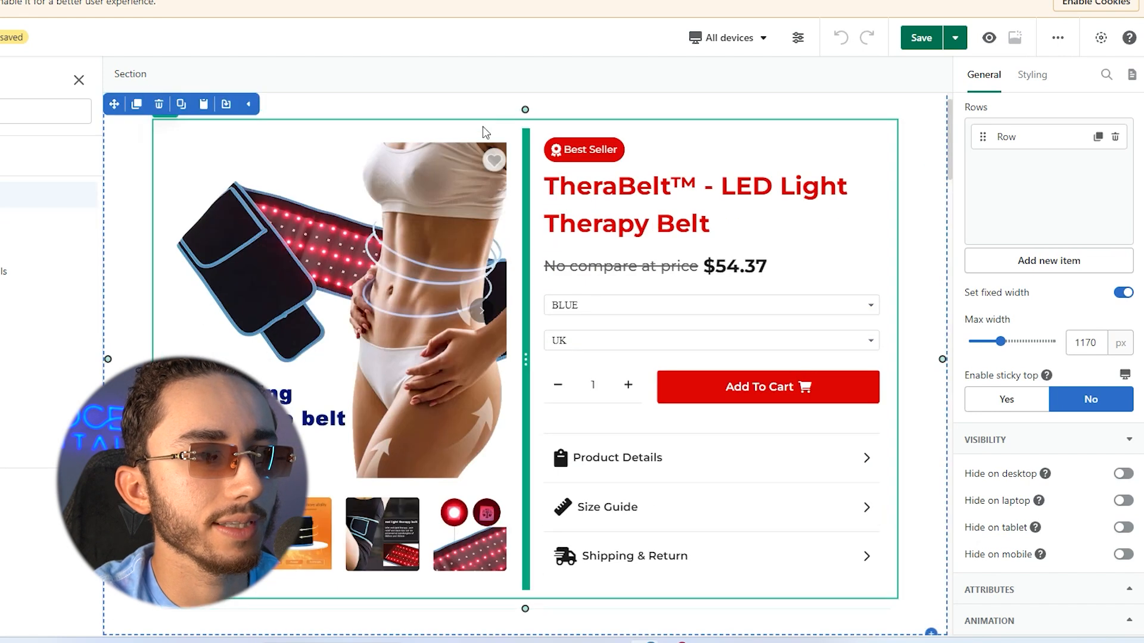
Try a 10 px top margin on the column holding the product title and Add To Cart, and clear it again.
click(510, 142)
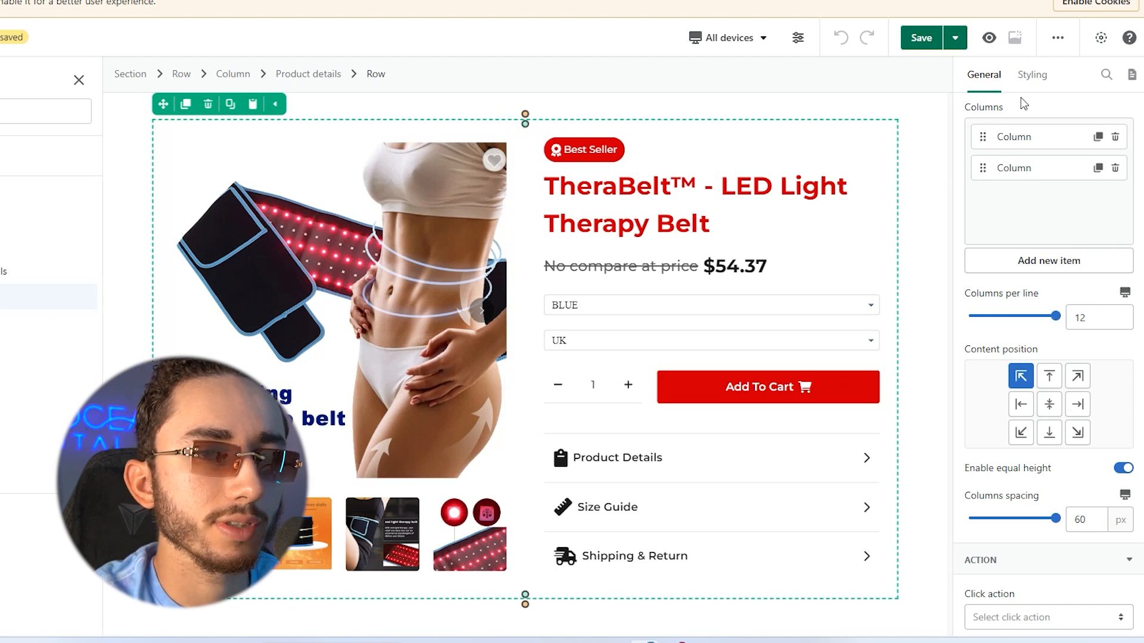
click(1031, 74)
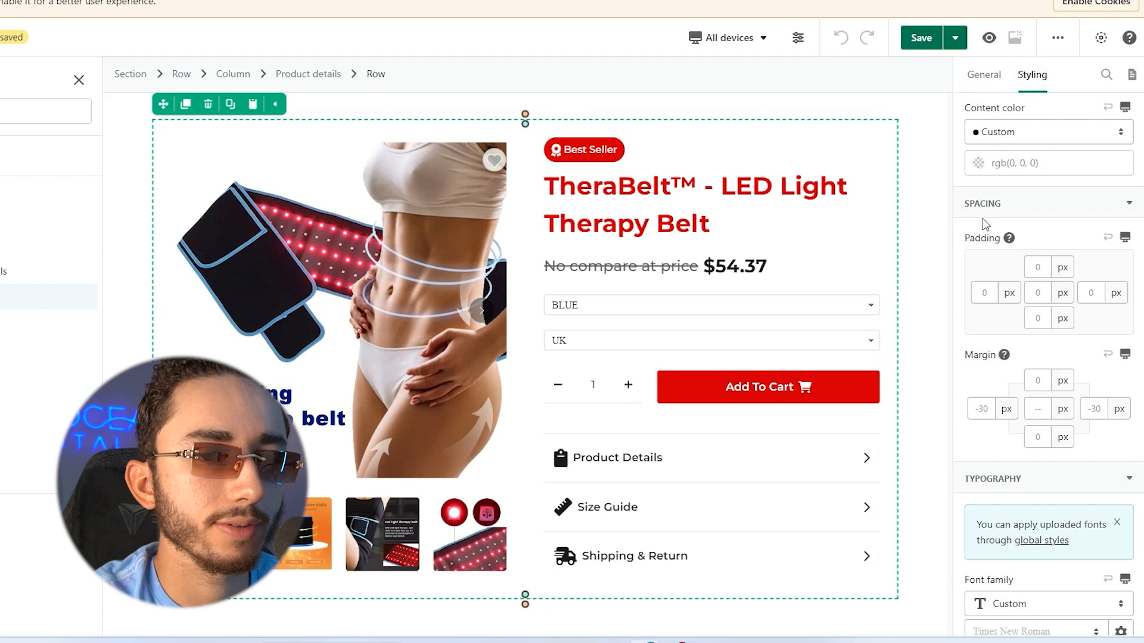
click(660, 142)
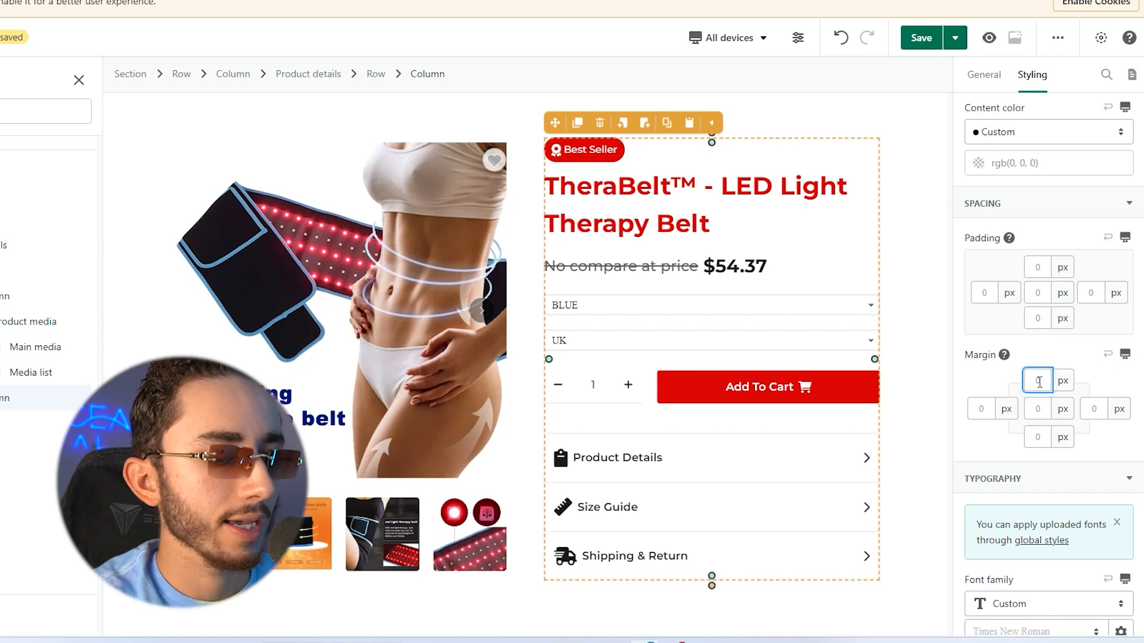
text(10)
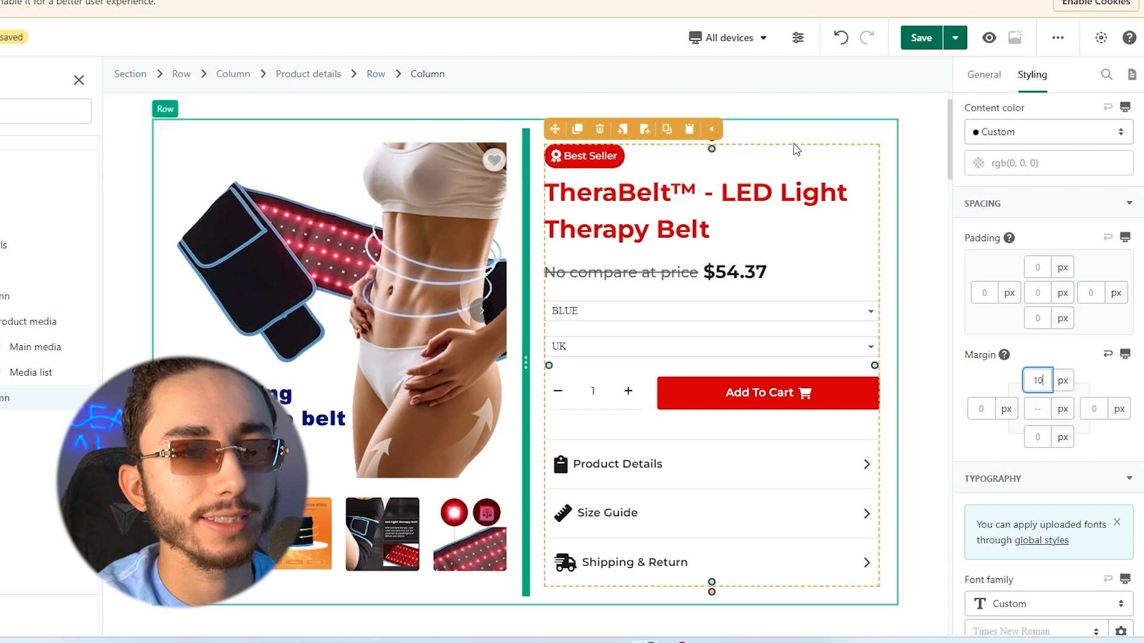
key(BackSpace)
key(BackSpace)
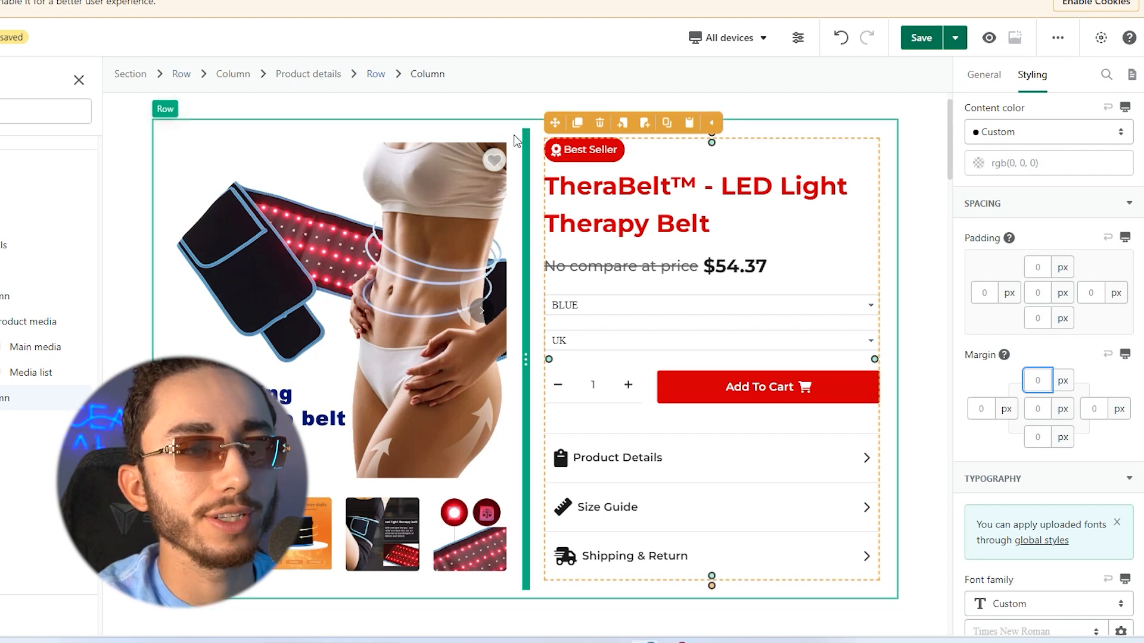
scroll(506, 119, up, 1)
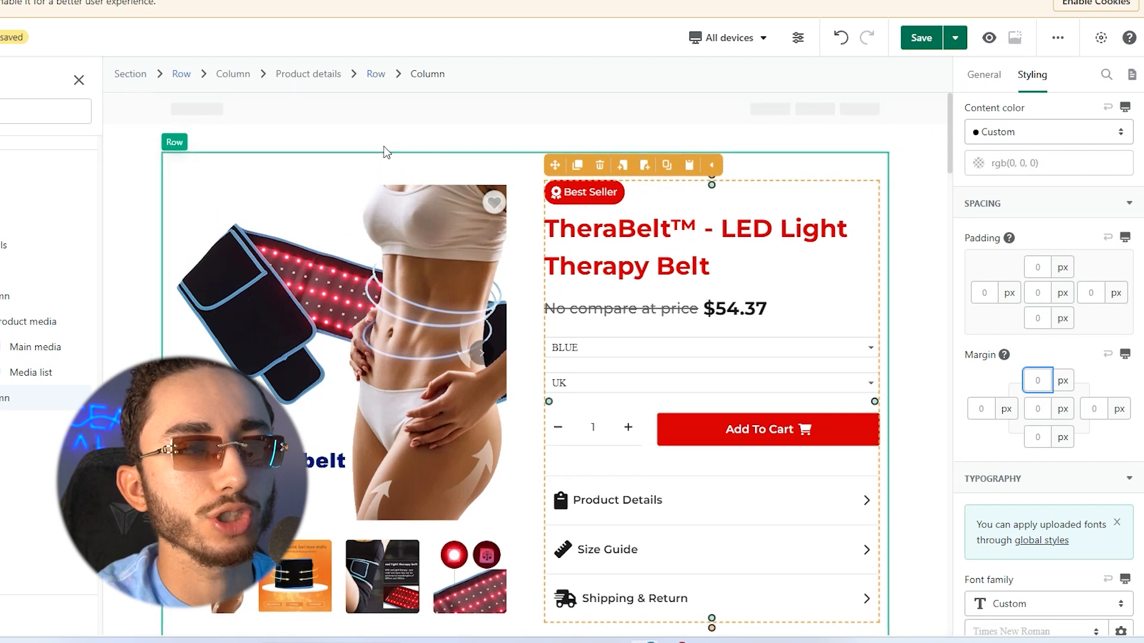
Delete the red Best Seller badge above the product title.
click(356, 121)
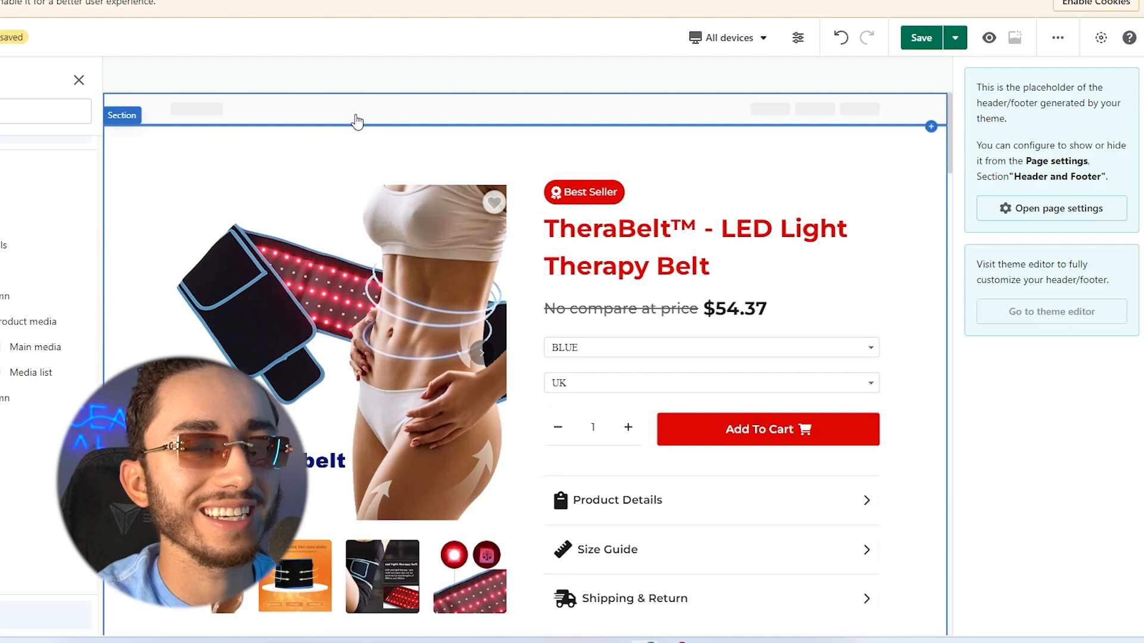
click(583, 197)
click(599, 165)
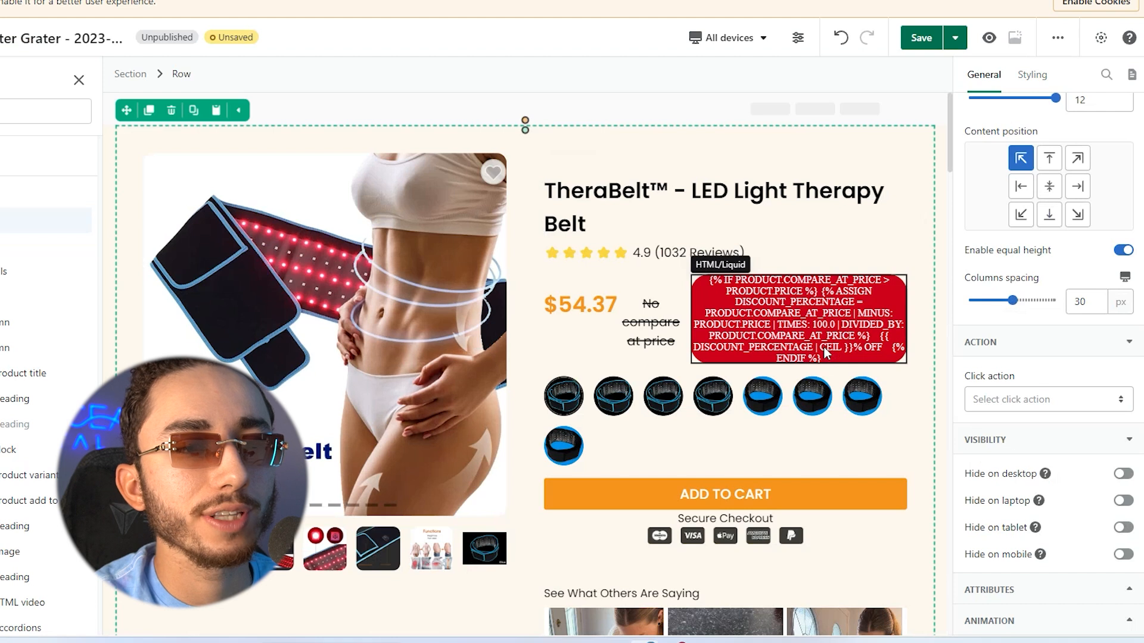
Switch to the TheraBelt product in the Shopify admin and set the BLUE / UK variant's compare-at price to $89.99.
click(826, 354)
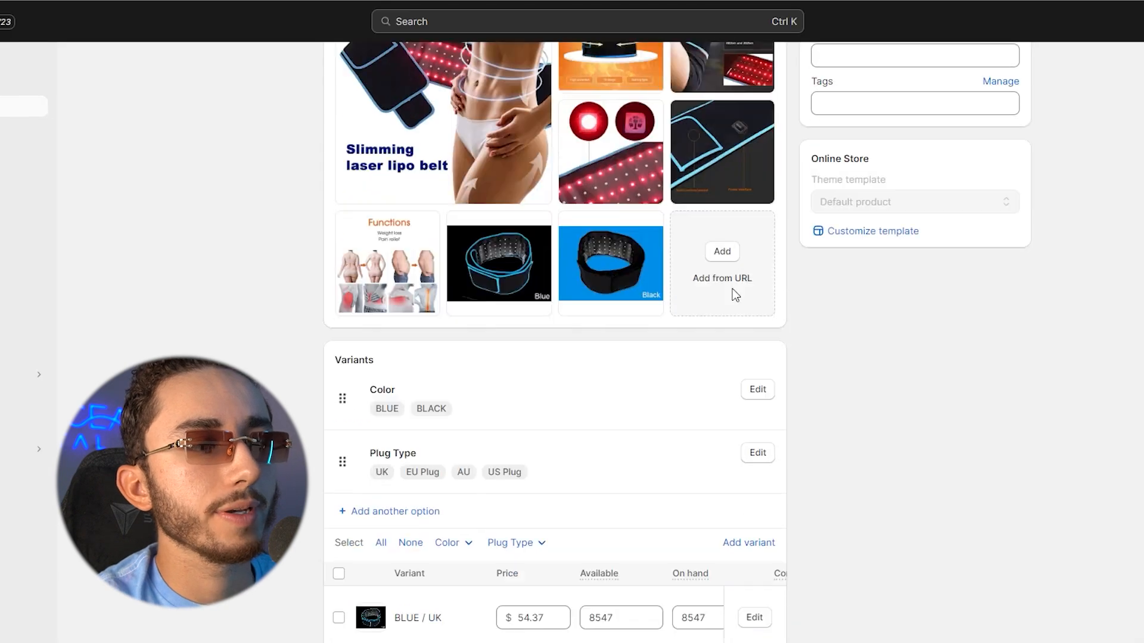
scroll(735, 294, down, 8)
scroll(622, 258, up, 3)
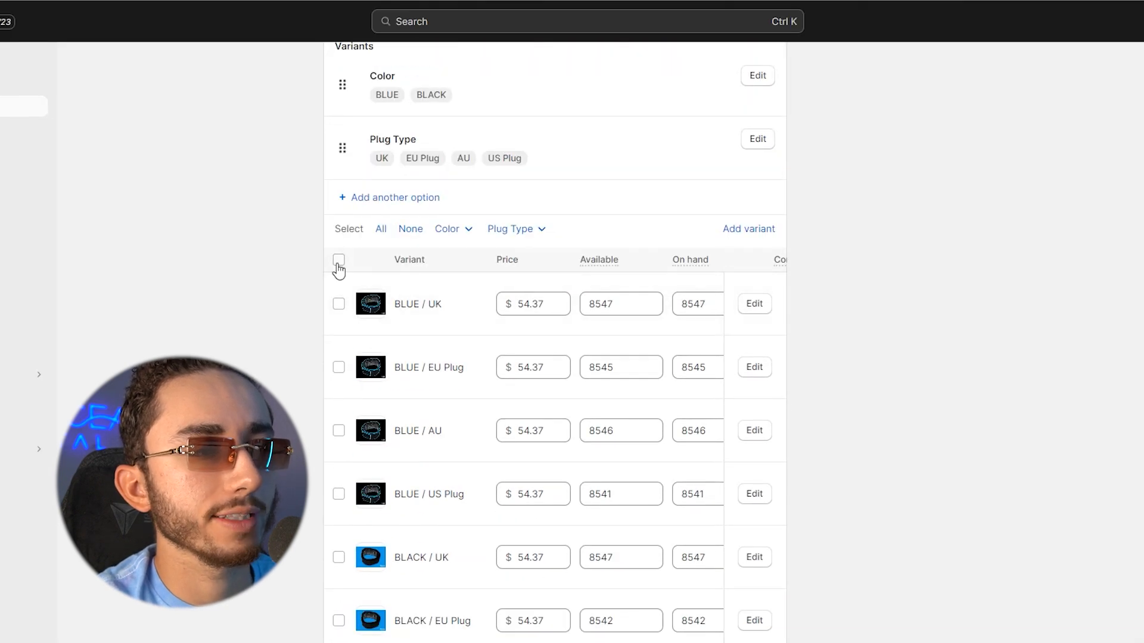
click(754, 305)
click(764, 404)
text(89.99)
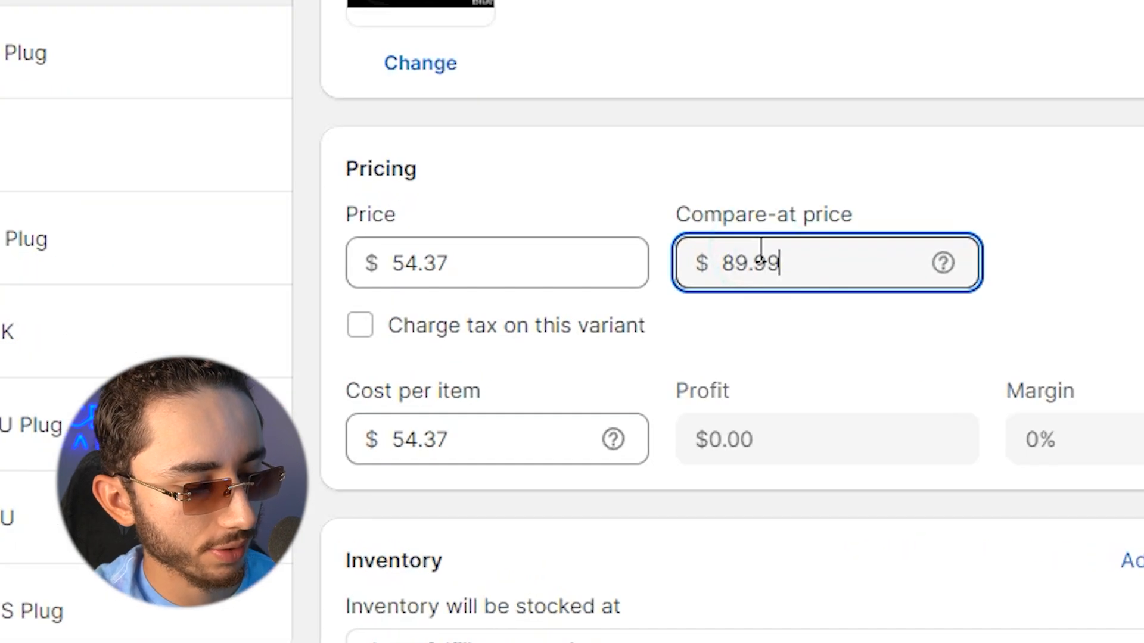
double_click(760, 256)
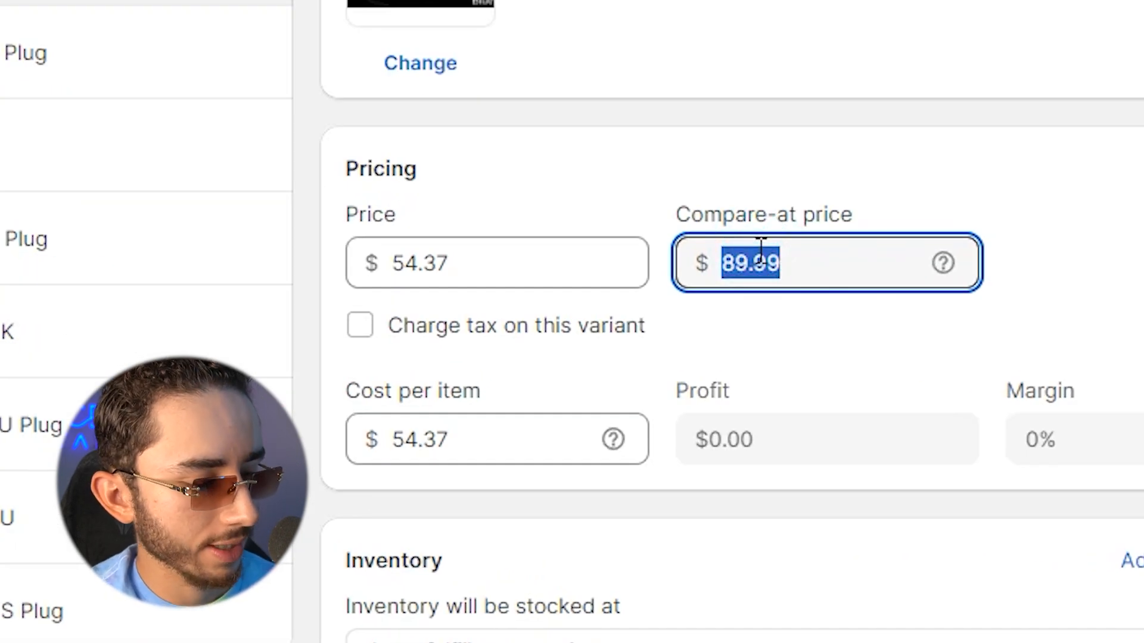
click(45, 71)
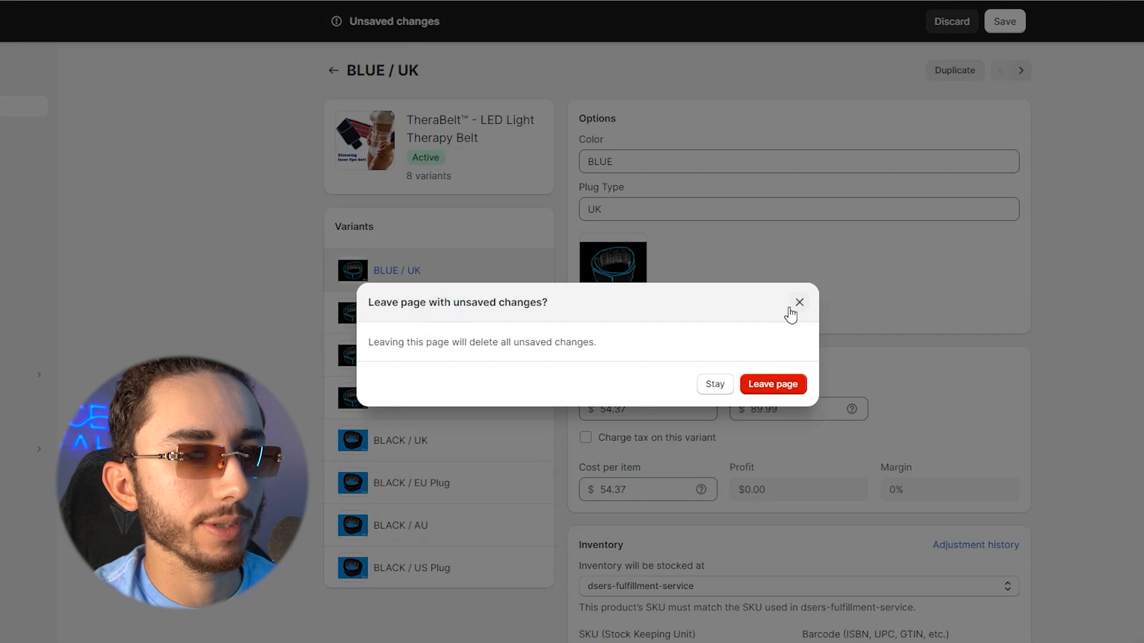
click(794, 304)
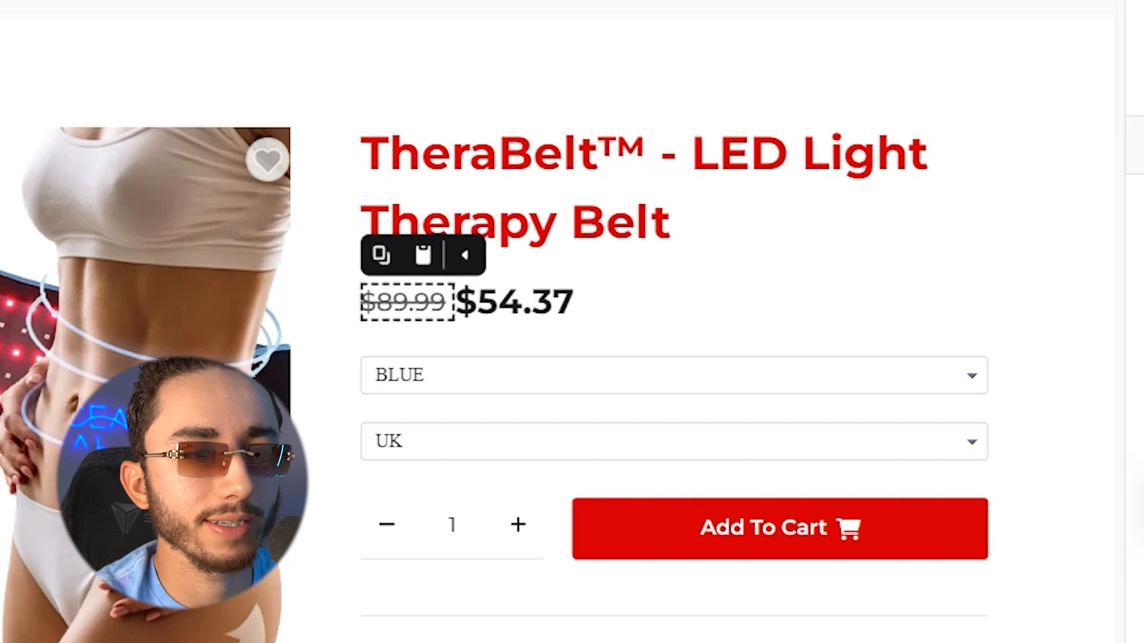
Reduce the product title's font size to 28 px and tighten its bottom margin on the PageFly page.
click(507, 179)
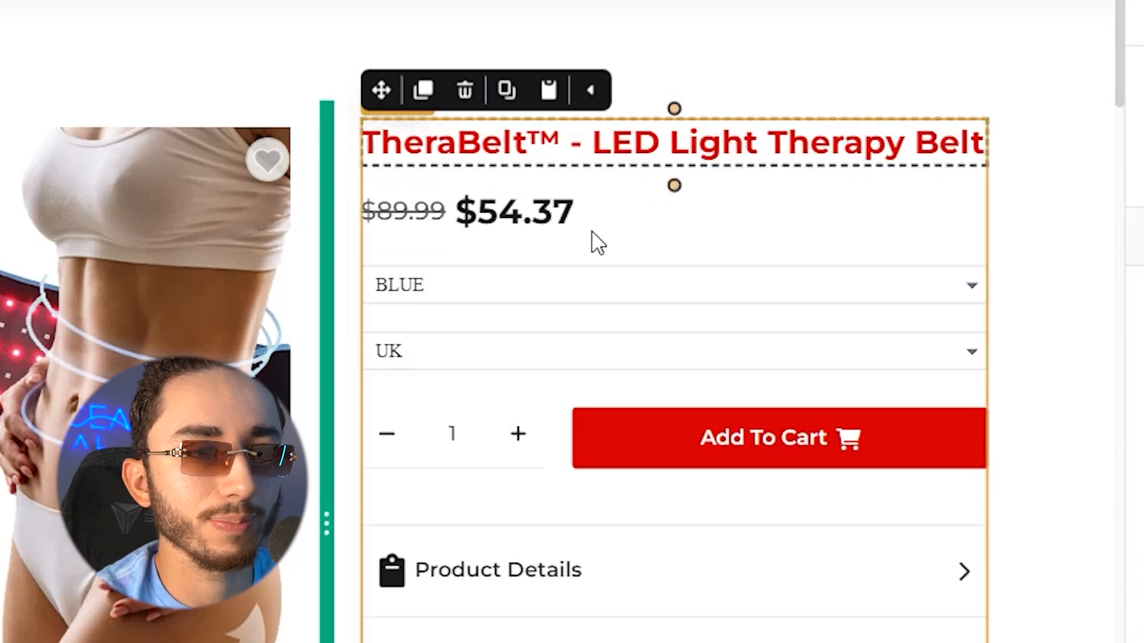
click(654, 219)
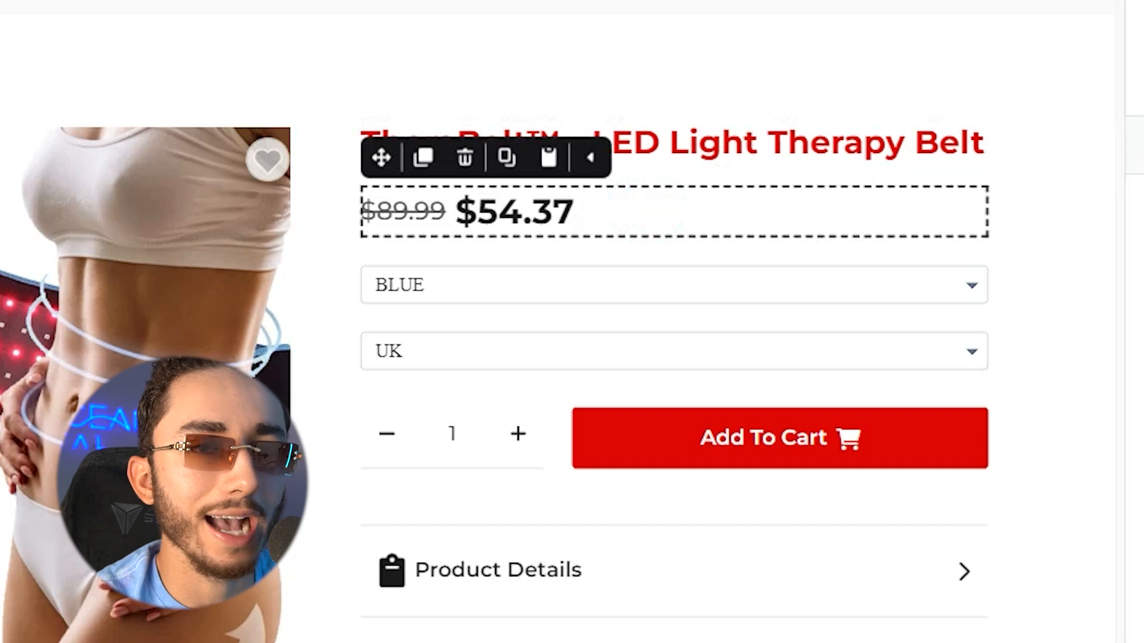
click(762, 162)
click(991, 552)
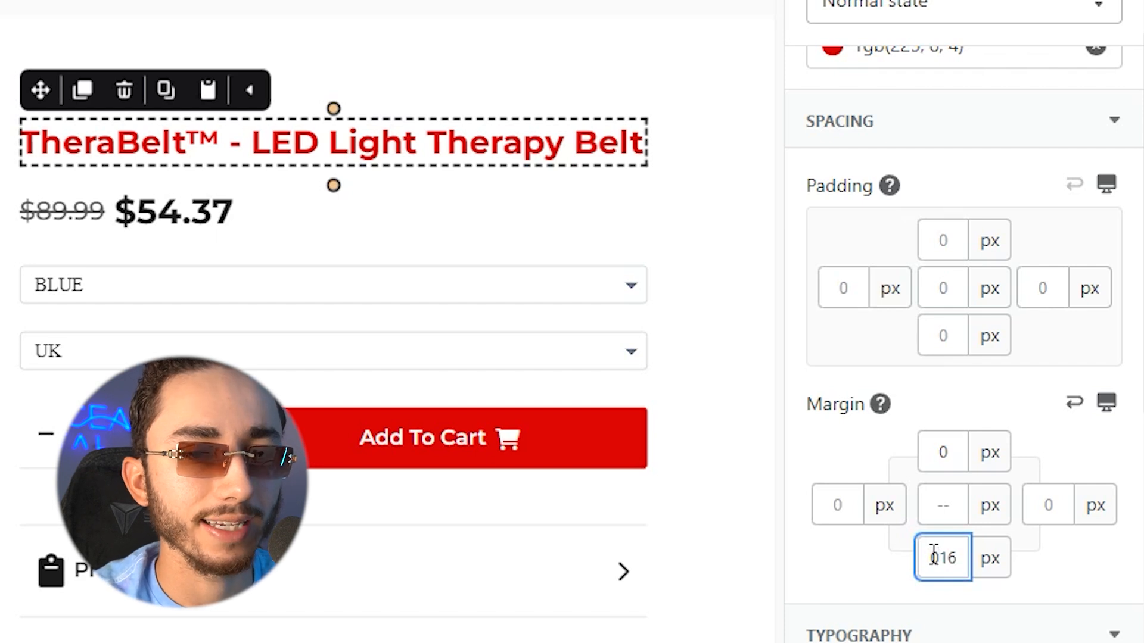
click(937, 554)
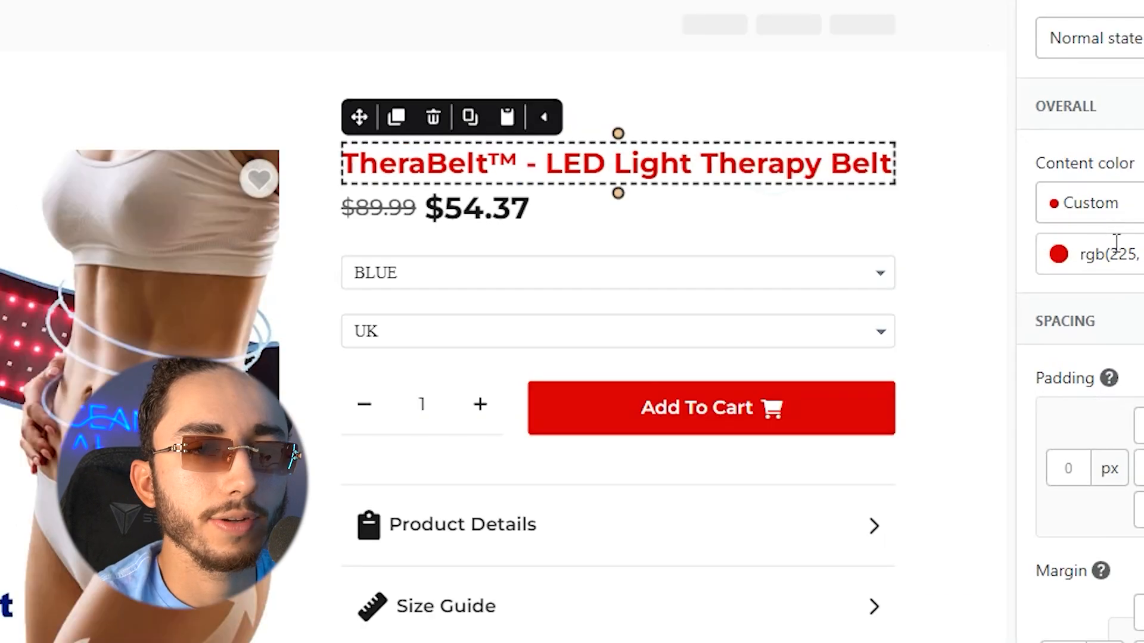
Change the product title's content color to black (000000).
click(1113, 245)
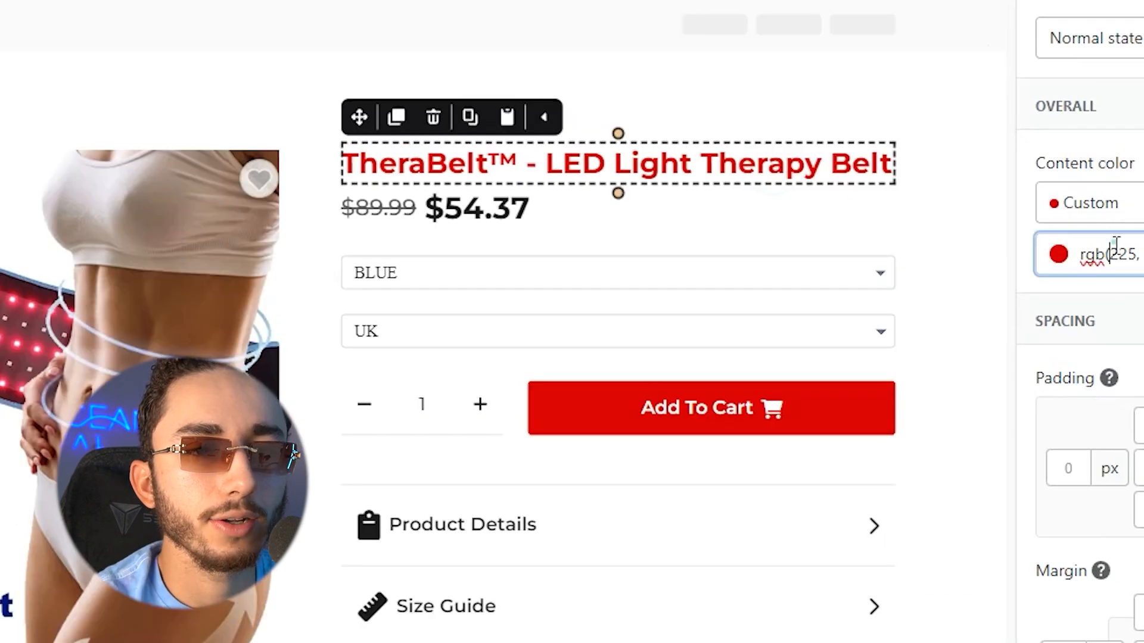
drag(846, 194, 715, 276)
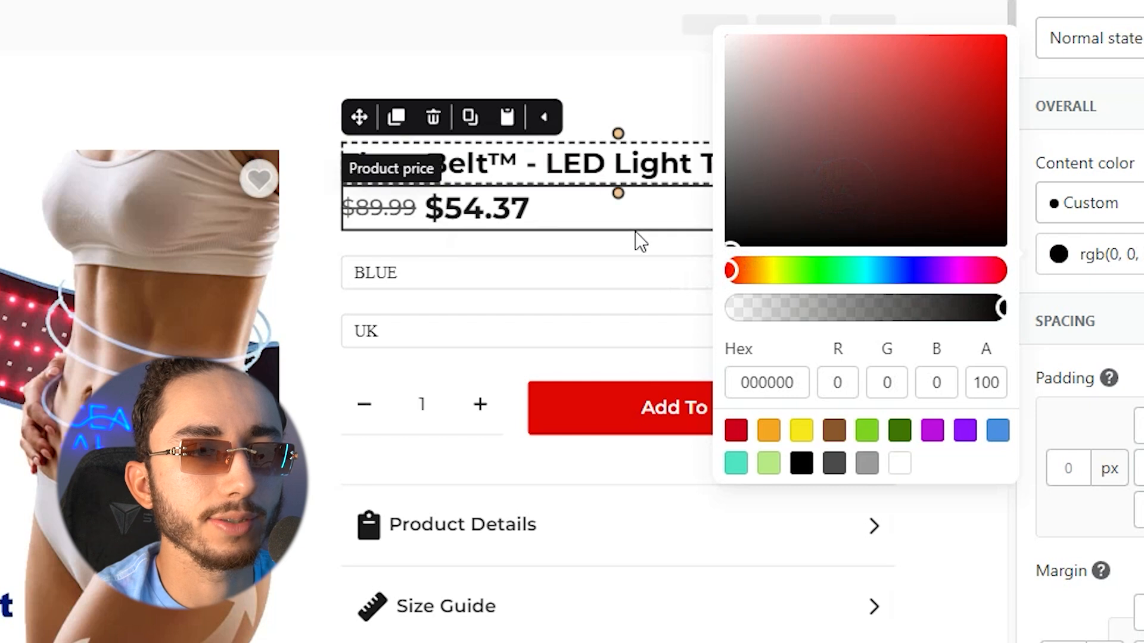
click(635, 232)
click(937, 277)
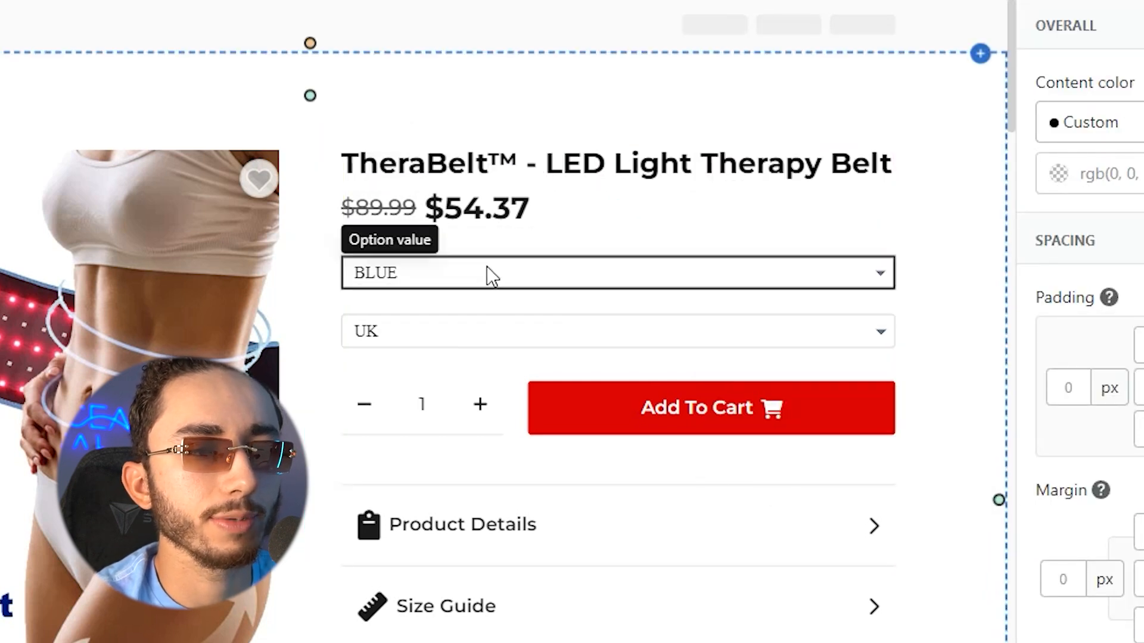
Delete the quantity selector and set the Add To Cart button's type to Text only.
click(500, 431)
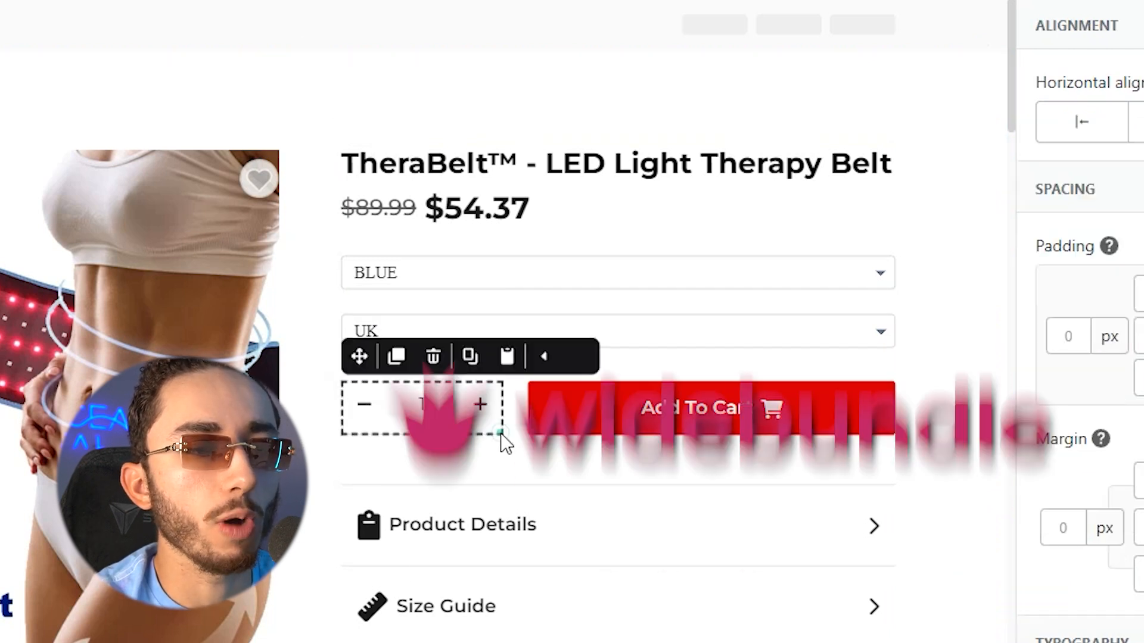
click(434, 356)
click(581, 396)
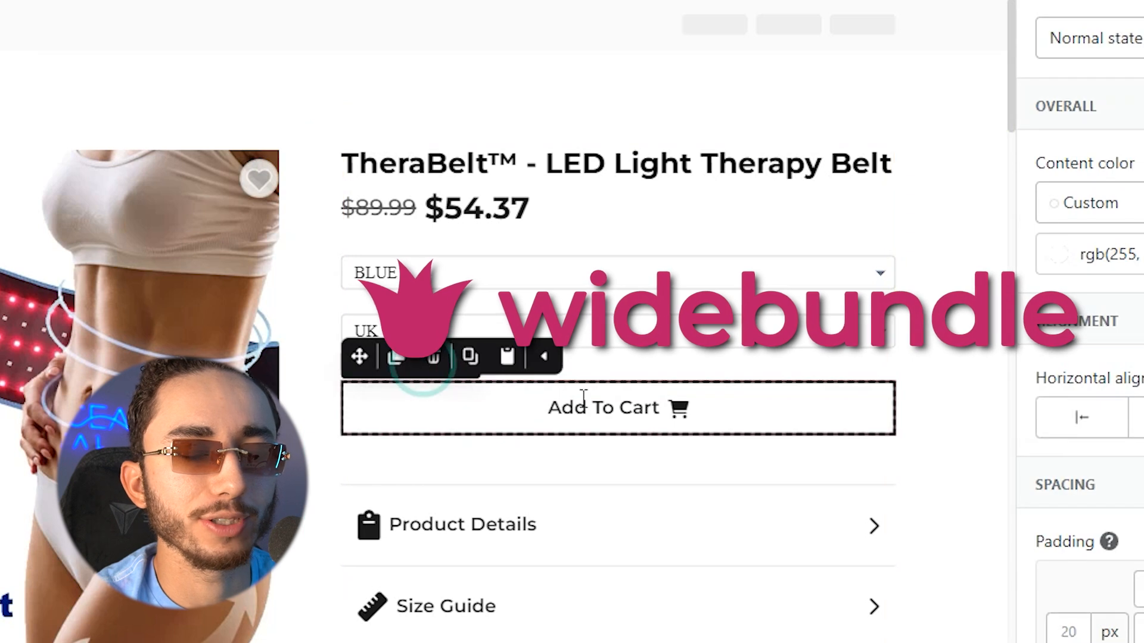
click(781, 429)
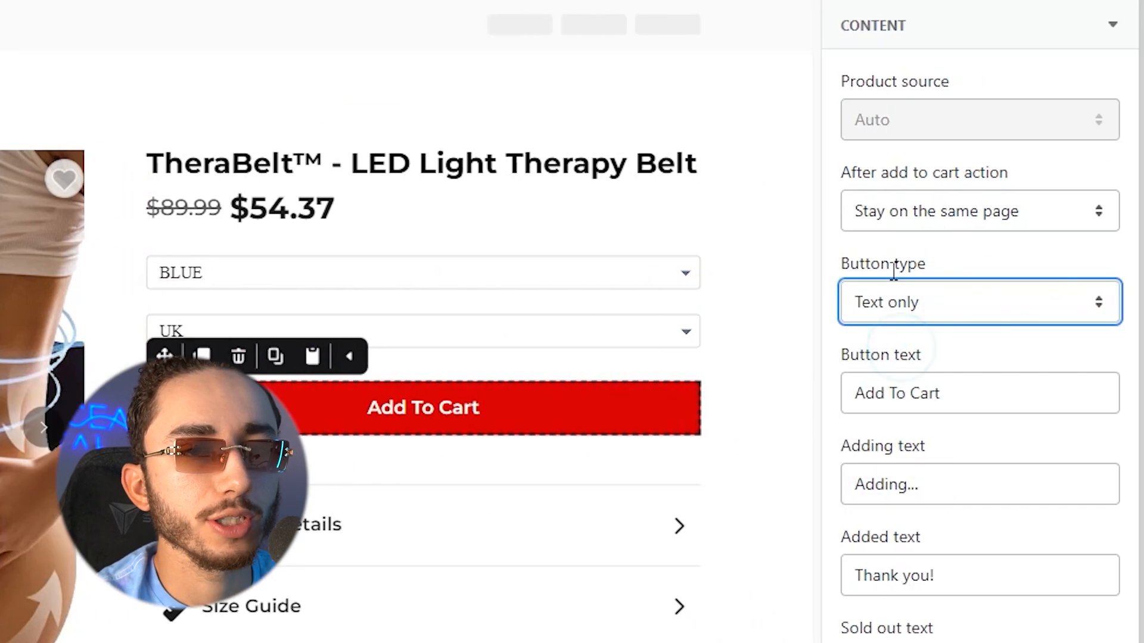
Change the Add To Cart button's text to "BUY NOW".
triple_click(933, 383)
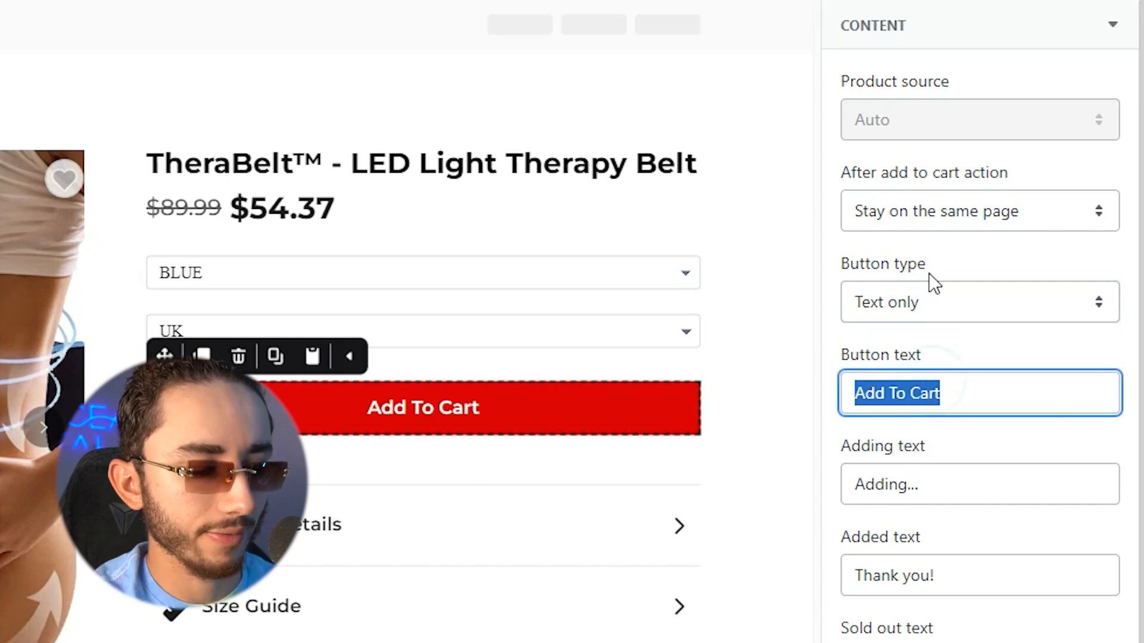
text(BUY NOW)
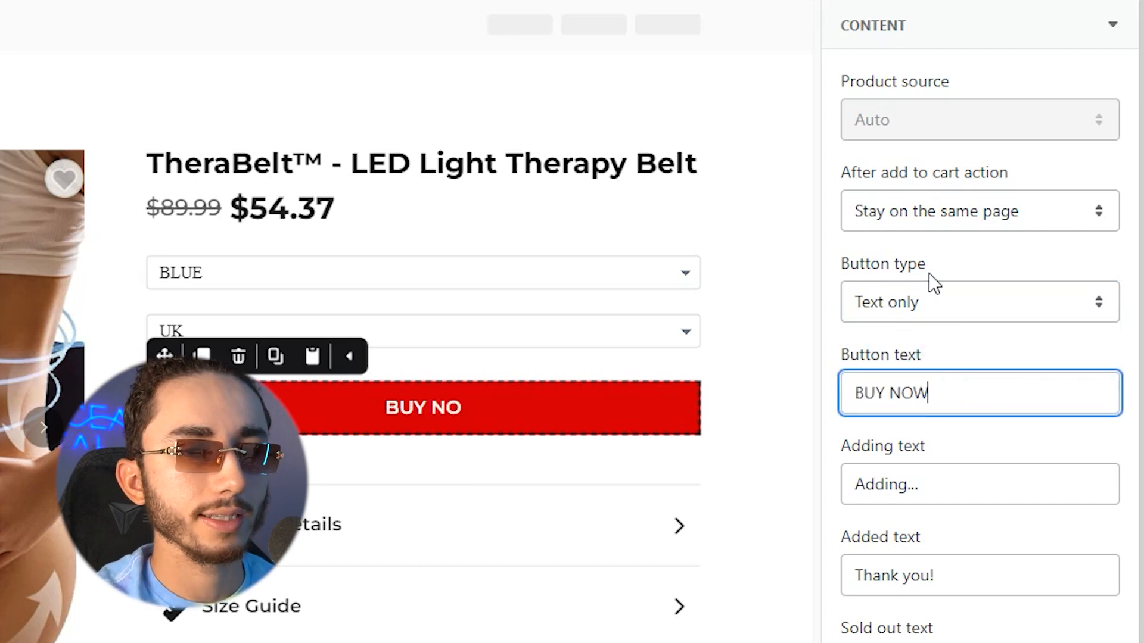
click(737, 399)
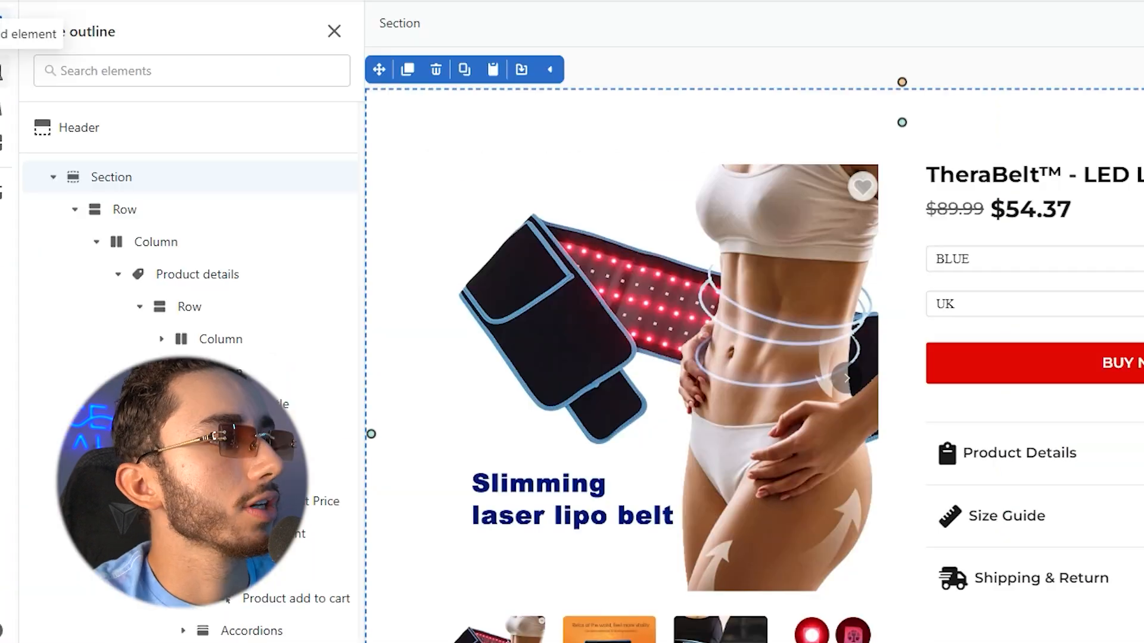
Insert a heading below the product title with the five-star "4.9 (1032 reviews)" rating, based on the Master Grater page's heading.
click(24, 13)
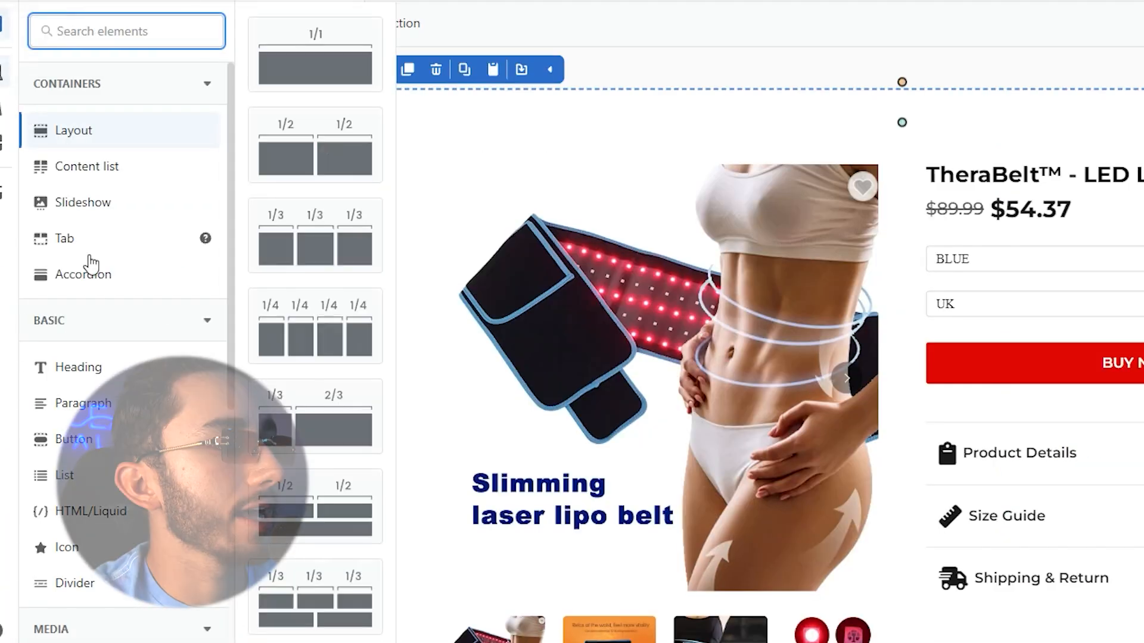
click(76, 367)
drag(291, 65, 977, 190)
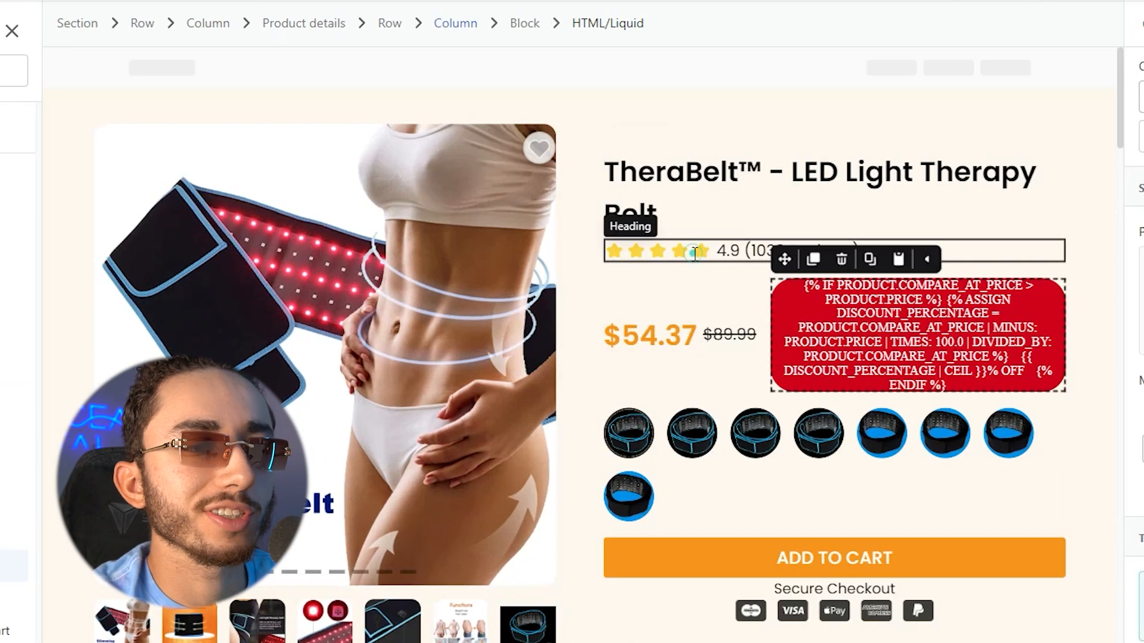
click(693, 254)
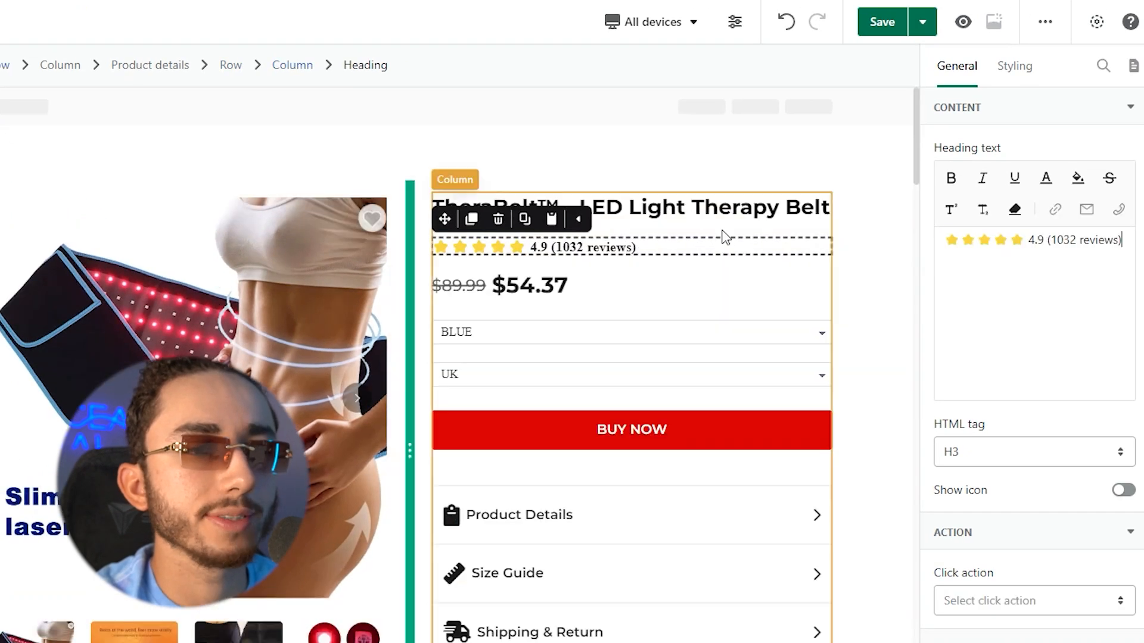
Add the Google font Poppins to the selected fonts and apply it to the star rating heading.
scroll(1014, 296, down, 3)
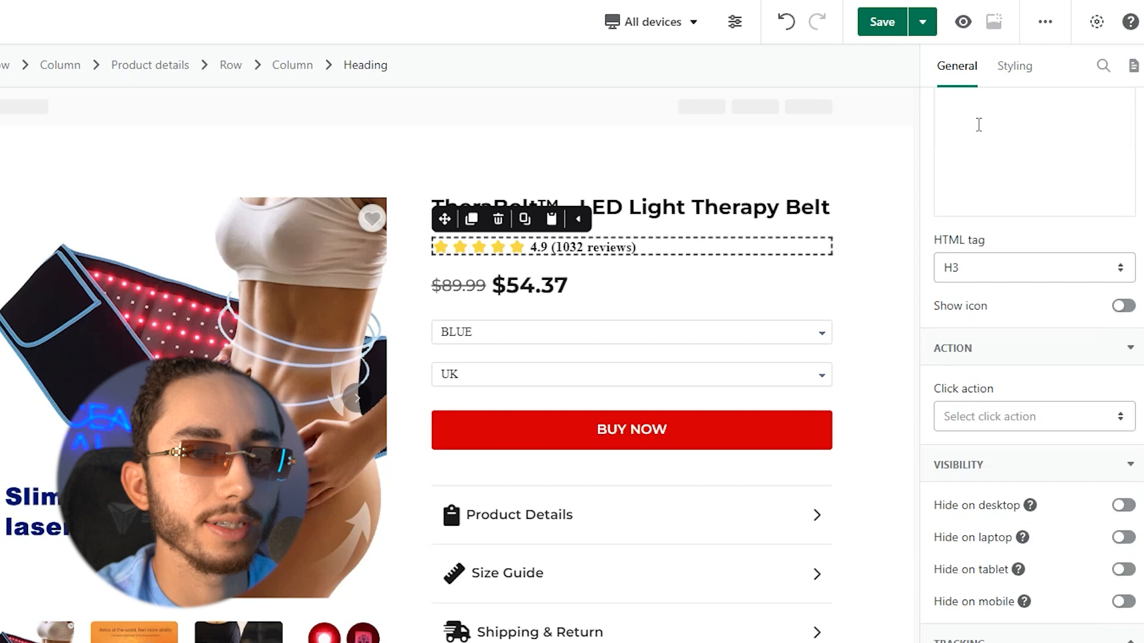
click(1015, 67)
scroll(1051, 405, down, 4)
click(1017, 397)
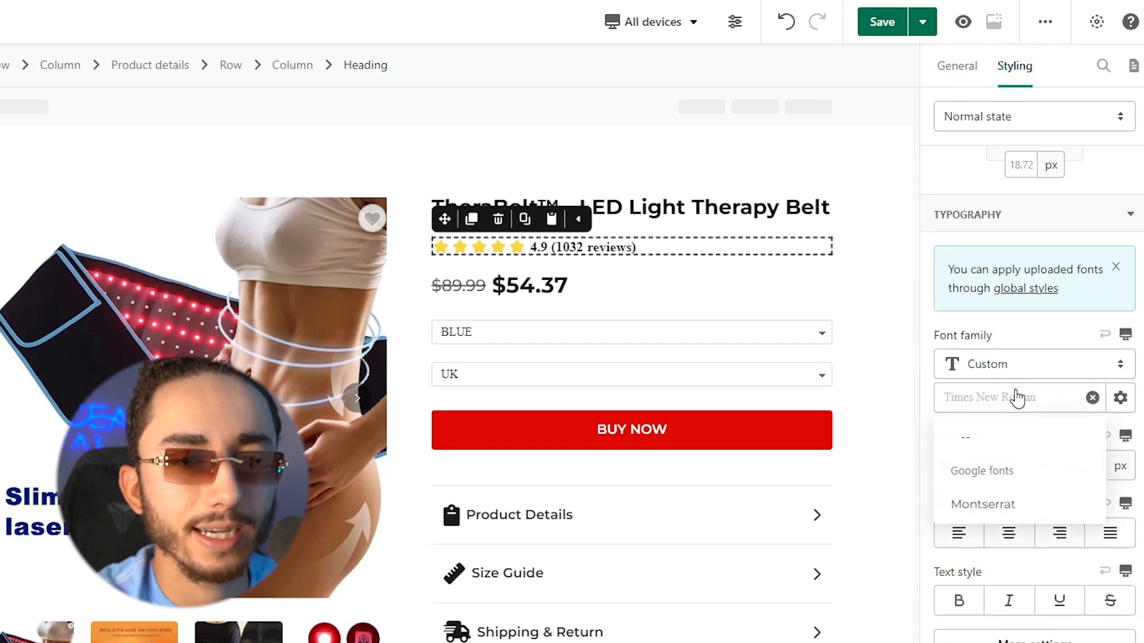
click(1119, 401)
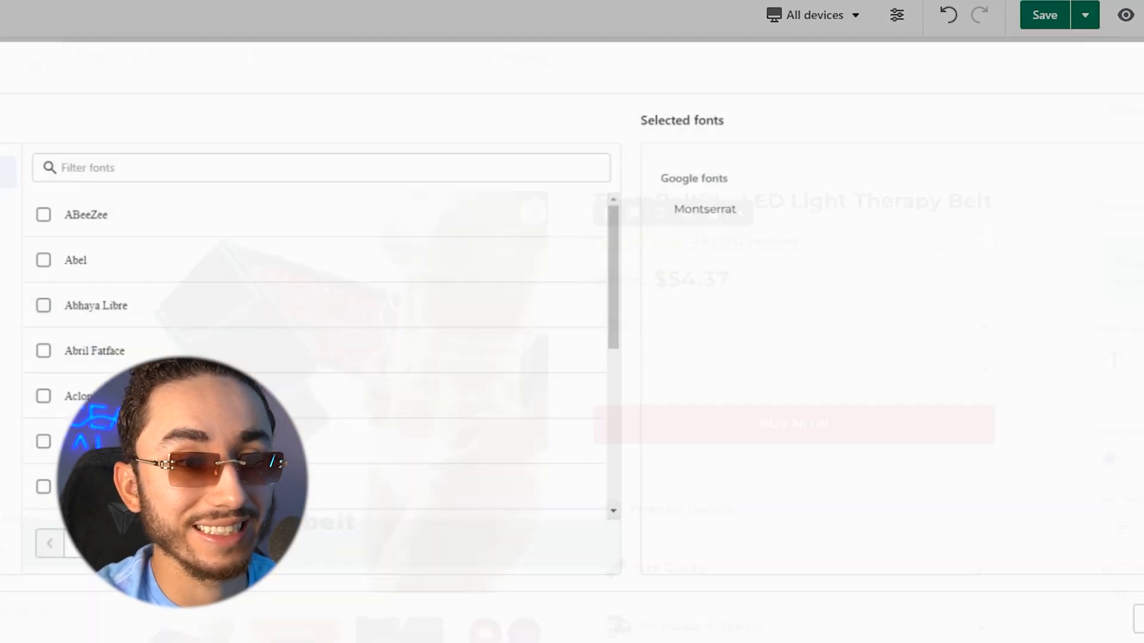
click(116, 159)
text(poppin)
click(252, 196)
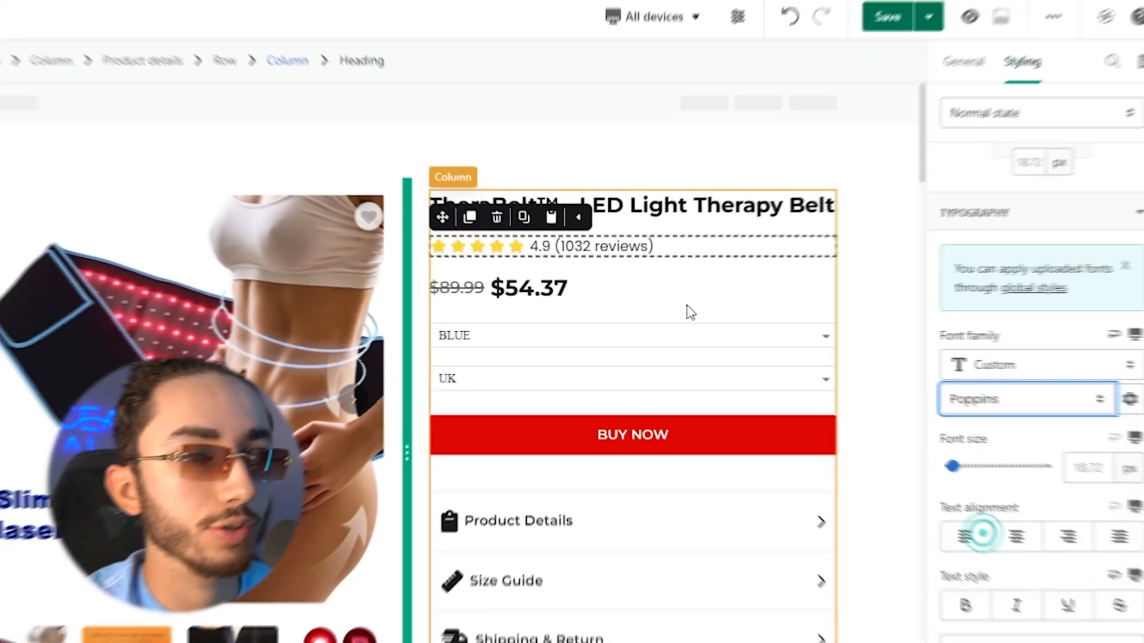
Set the product title's font to Poppins and make it bold.
click(643, 218)
click(1007, 315)
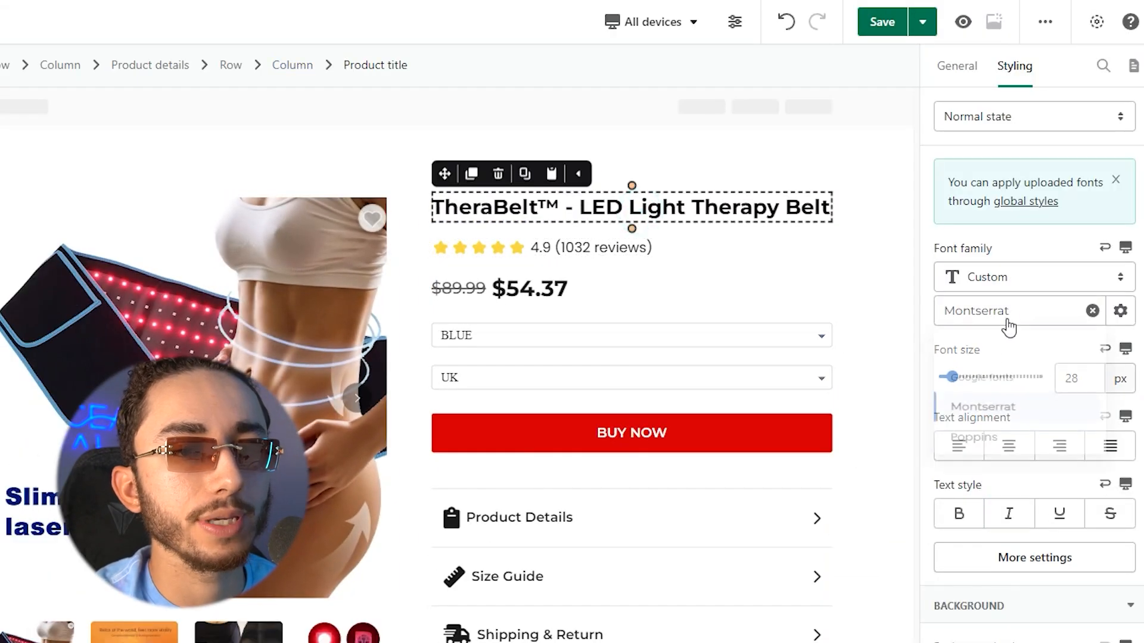
click(1013, 448)
click(960, 517)
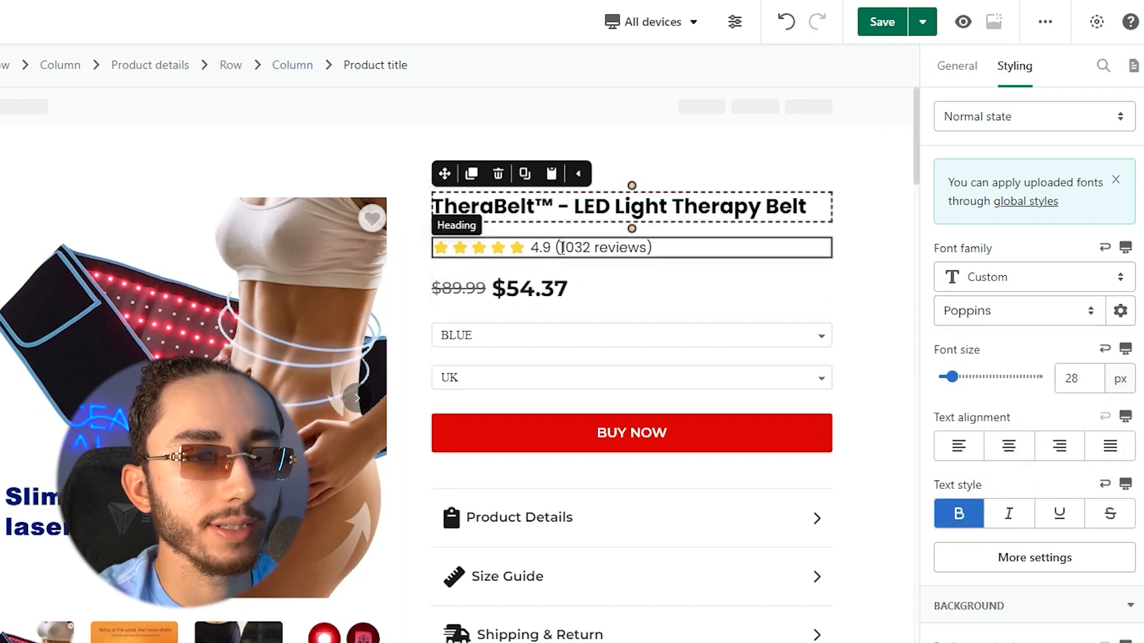
Set the struck-through compare-at price's font to Poppins.
click(474, 289)
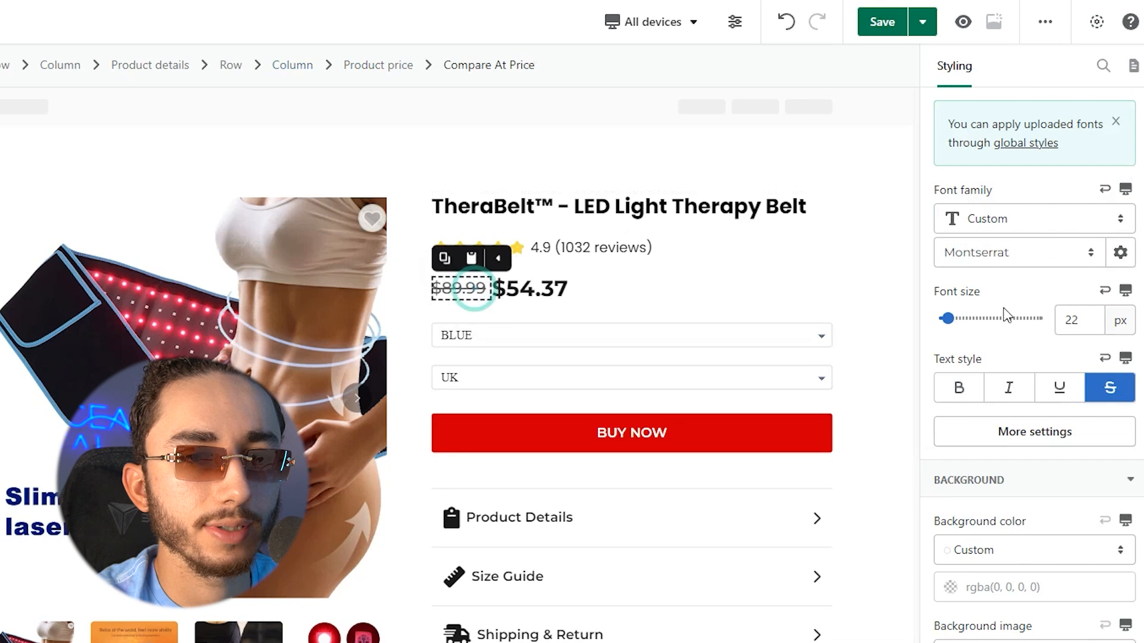
click(1018, 260)
click(983, 390)
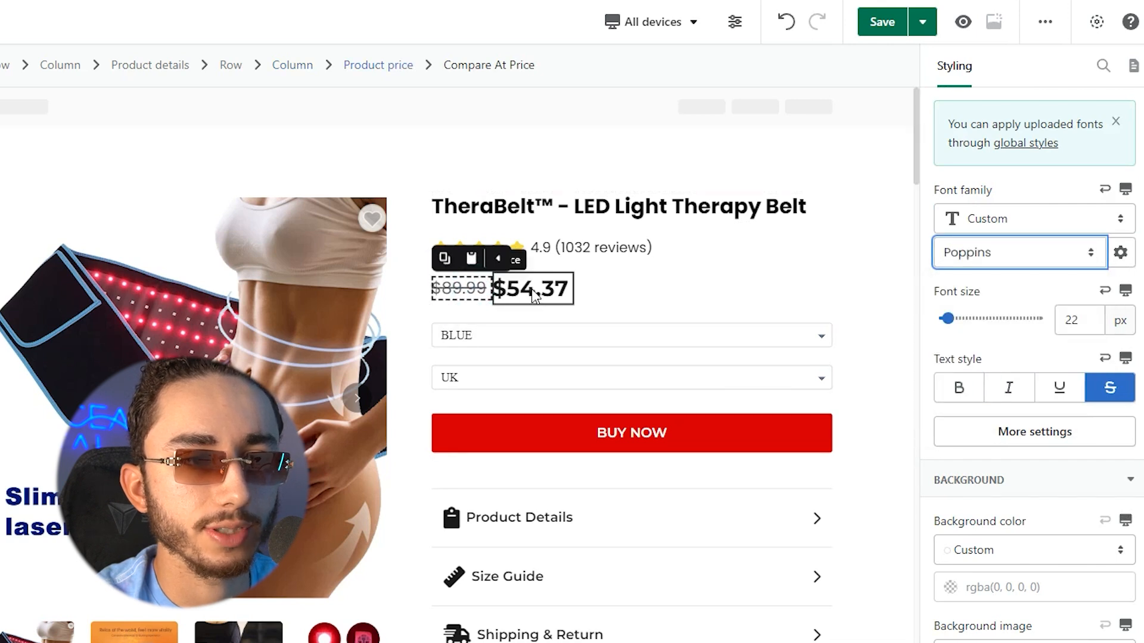
Set the current price's font to Poppins and slightly reduce its font size.
click(534, 292)
click(985, 255)
click(985, 398)
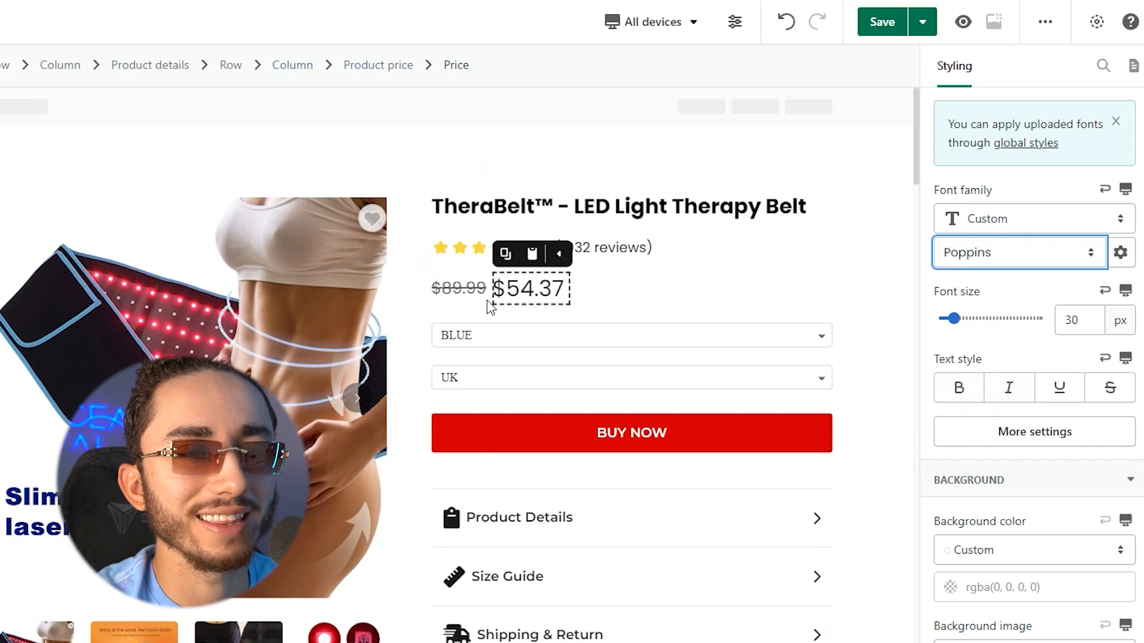
drag(955, 322, 955, 322)
click(802, 272)
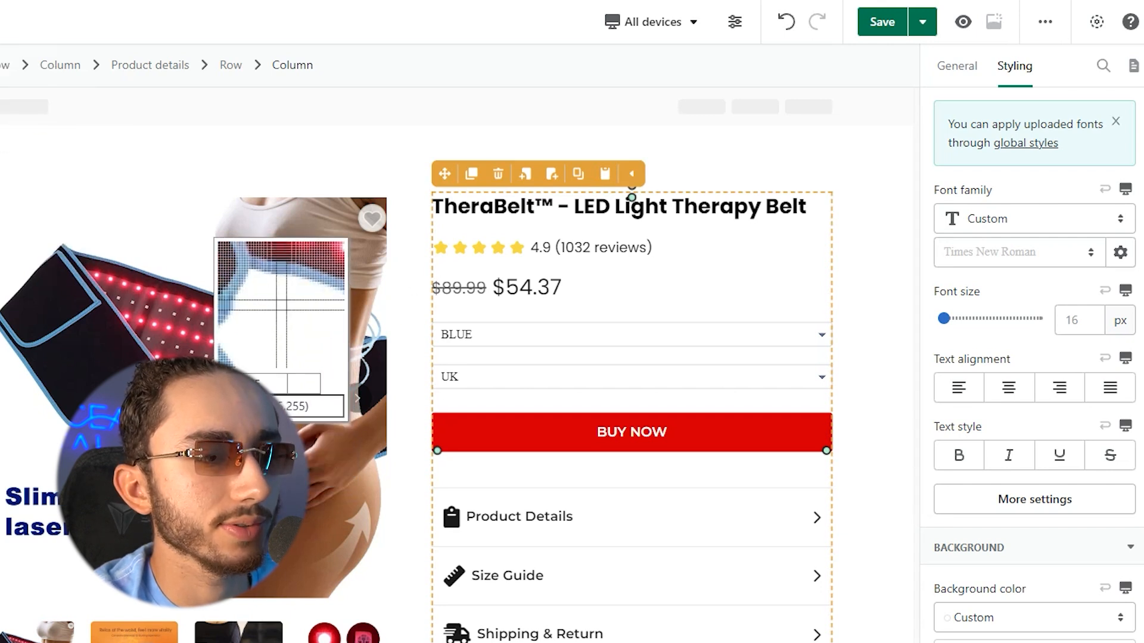
Sample the blue of the belt's trim in the product image and copy its hex code 5B91BE.
click(152, 384)
key(ctrl+c)
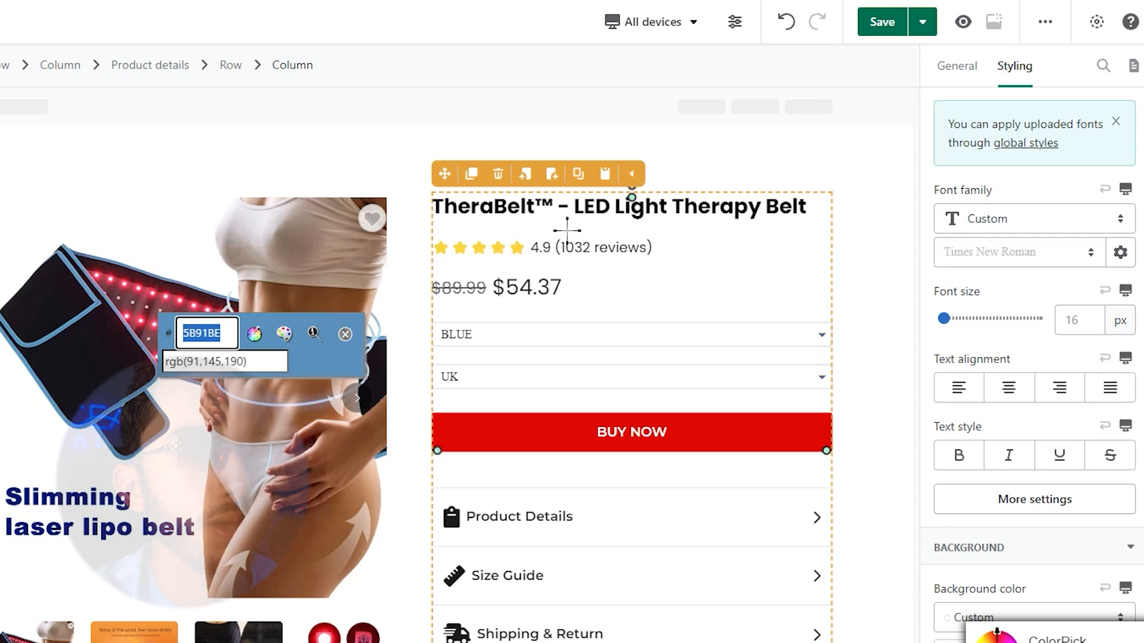
click(347, 338)
Set the Buy Now button's background color to hex 5B91BE.
click(503, 421)
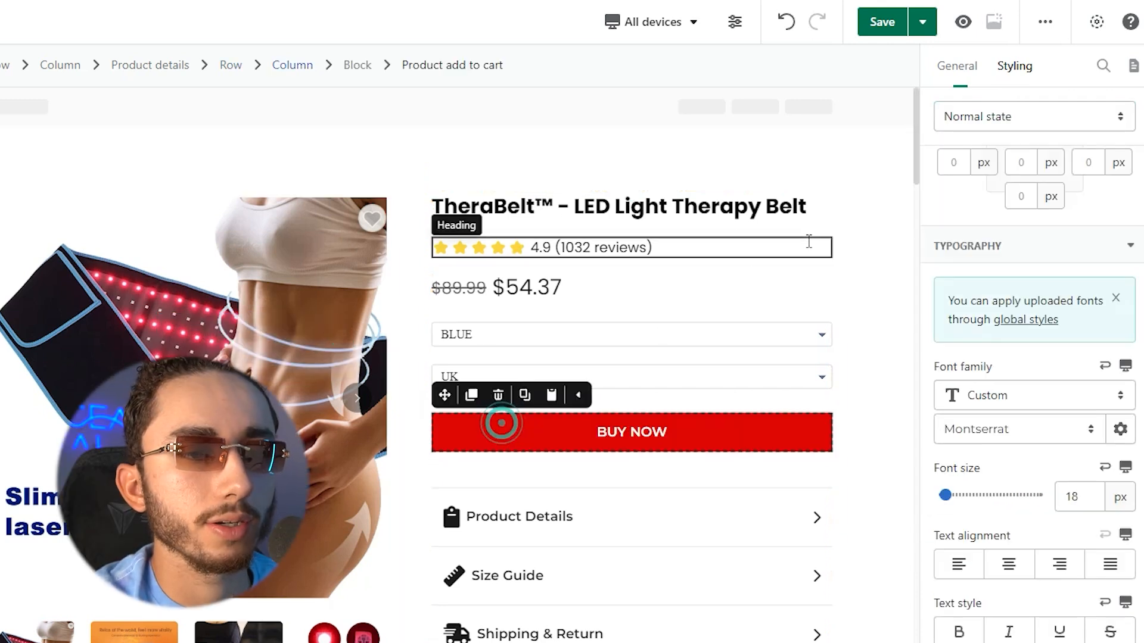
scroll(1025, 227, up, 6)
scroll(1019, 248, down, 12)
scroll(1013, 269, down, 2)
click(981, 324)
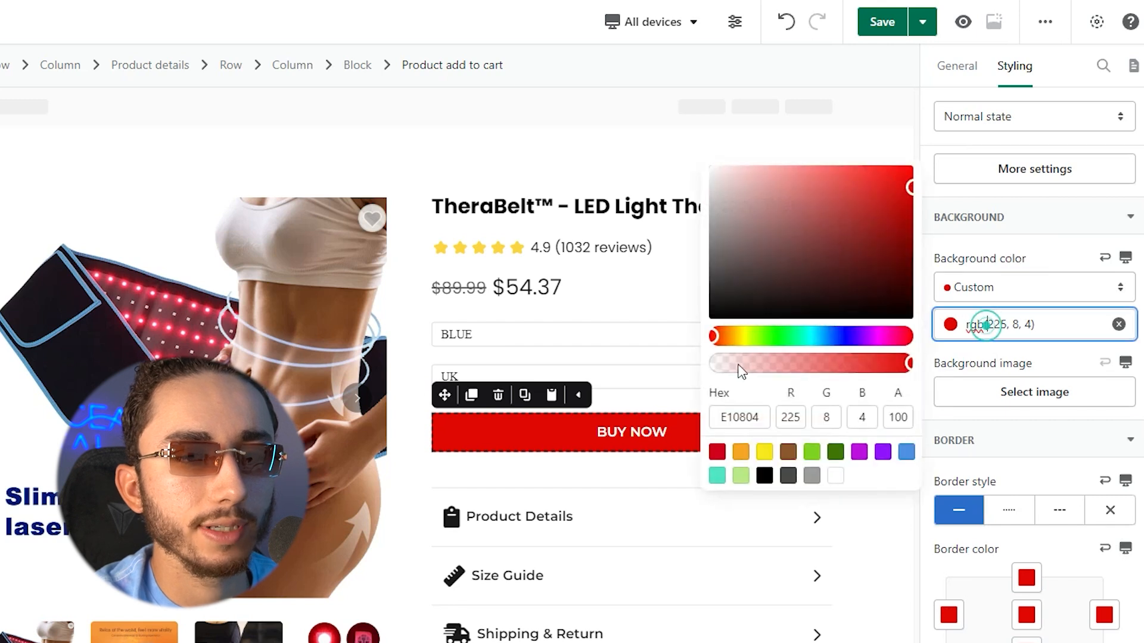
double_click(742, 417)
key(ctrl+v)
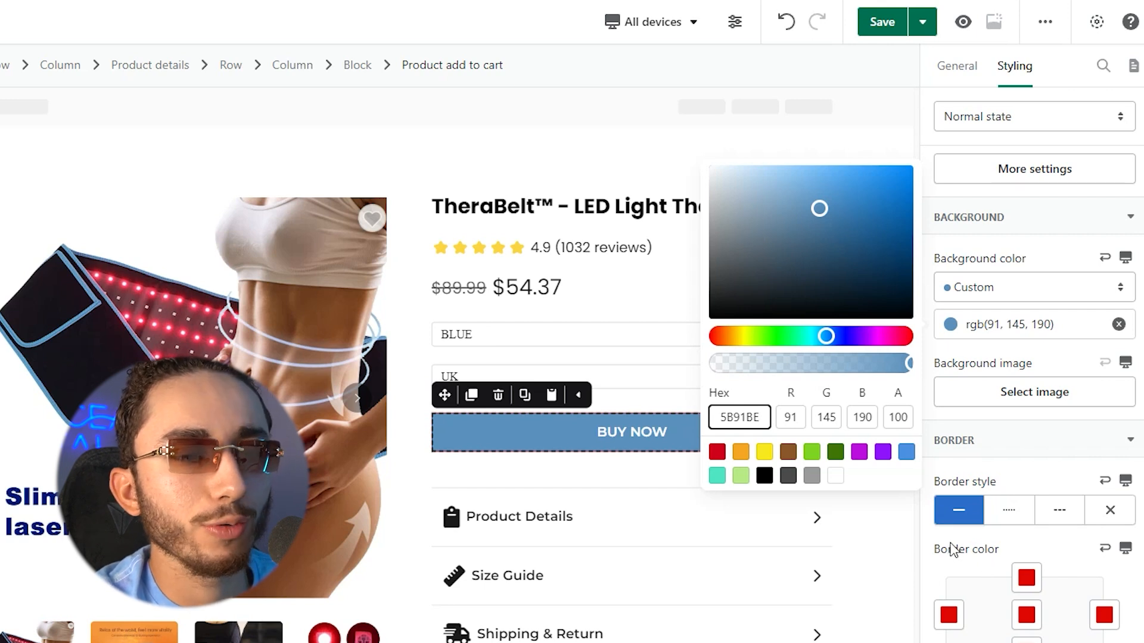
Set all border colors of the Buy Now button to hex 5B91BE.
click(1026, 615)
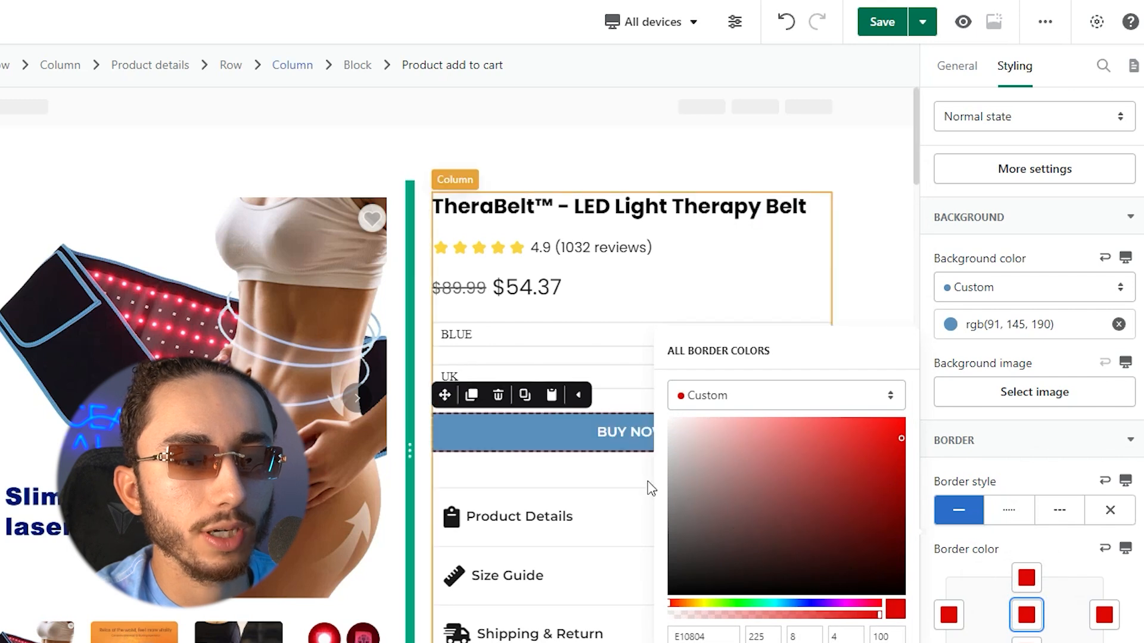
click(732, 637)
key(ctrl+a)
key(ctrl+v)
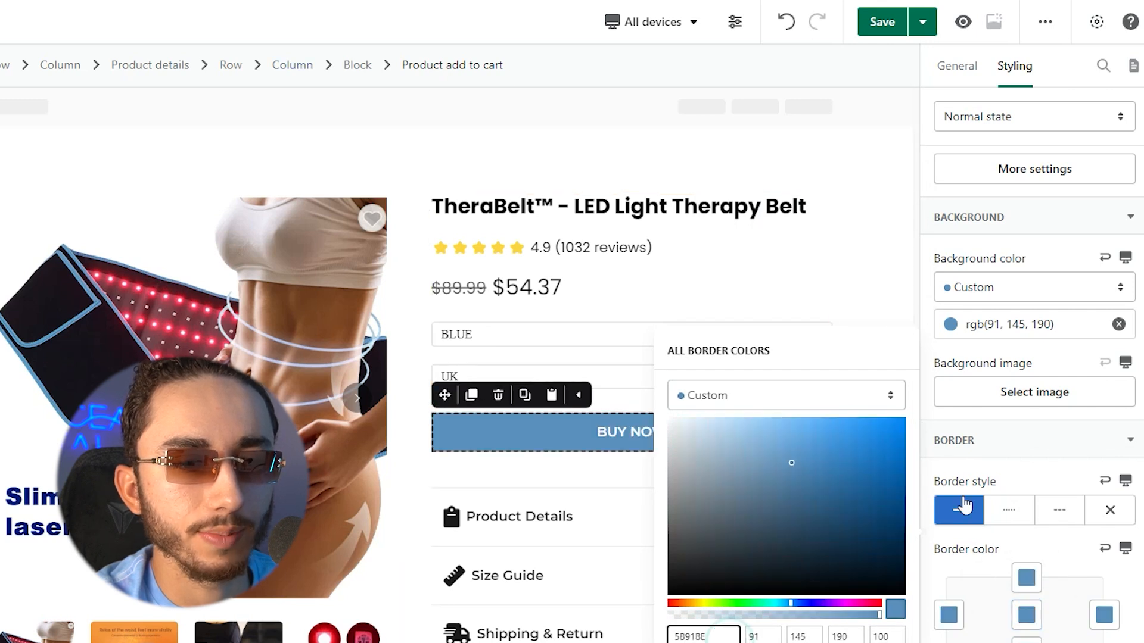
click(1032, 479)
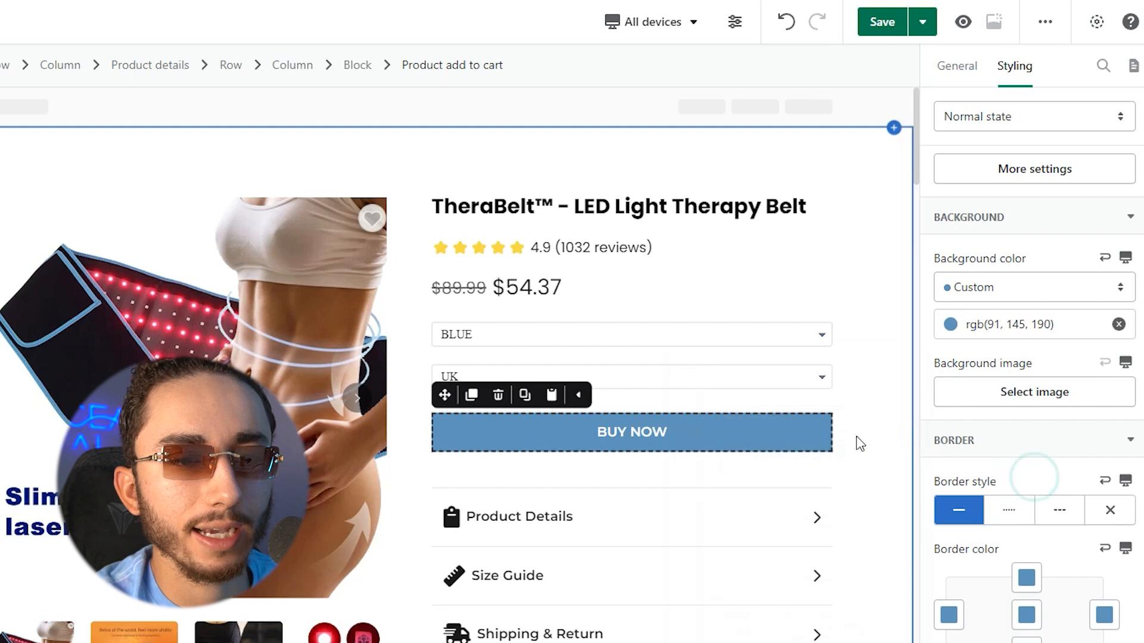
Round all corners of the Buy Now button with a 25 px border radius.
scroll(1026, 483, down, 4)
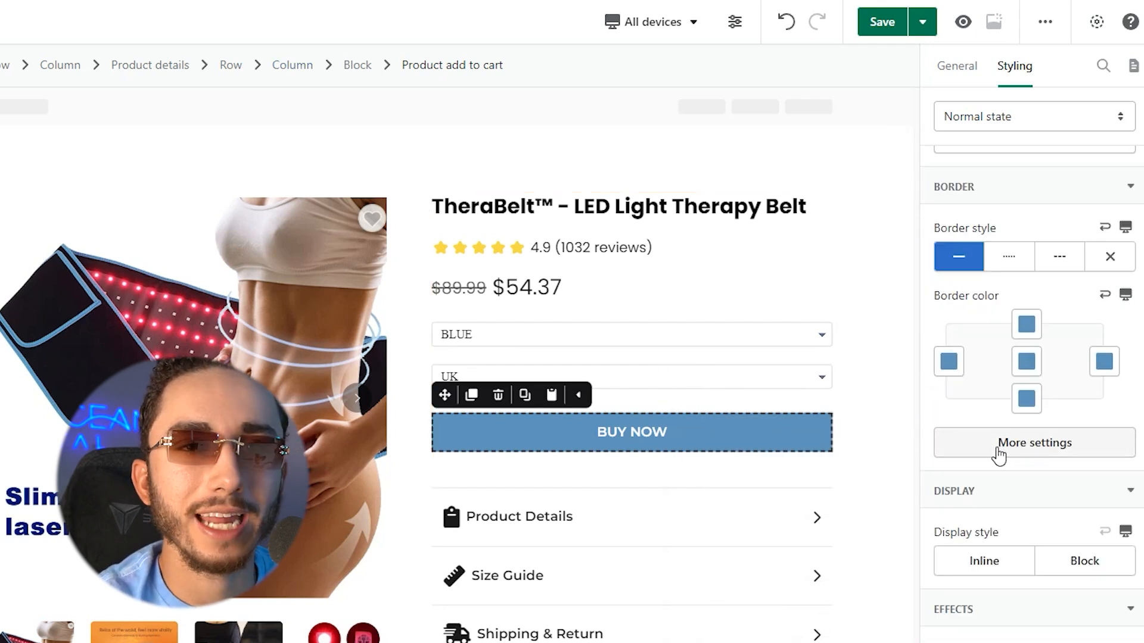
click(999, 453)
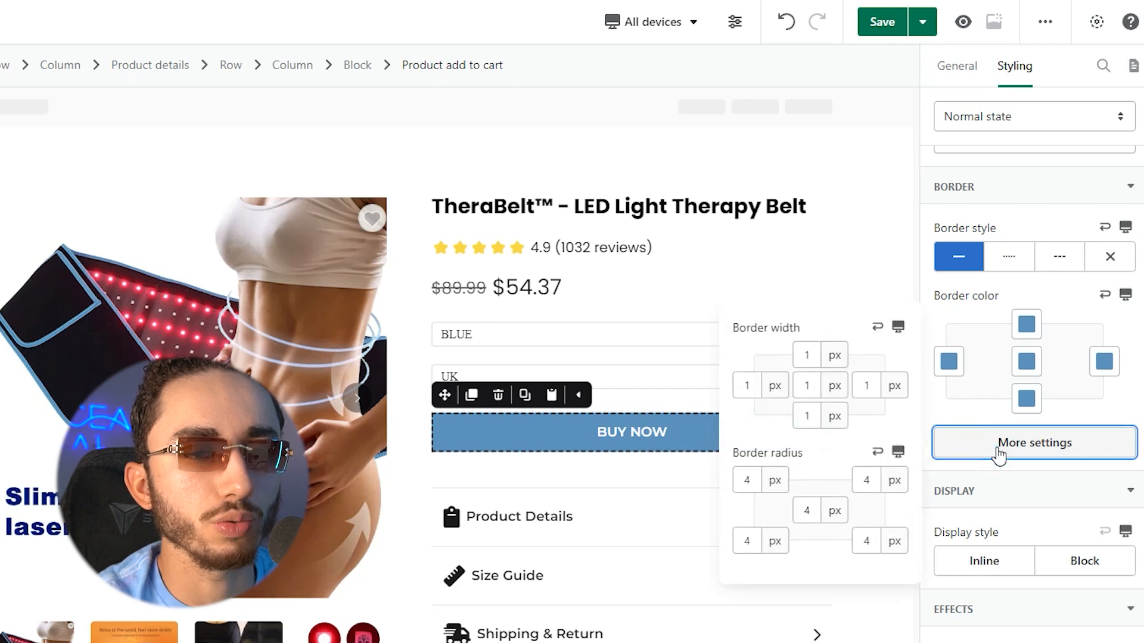
click(817, 390)
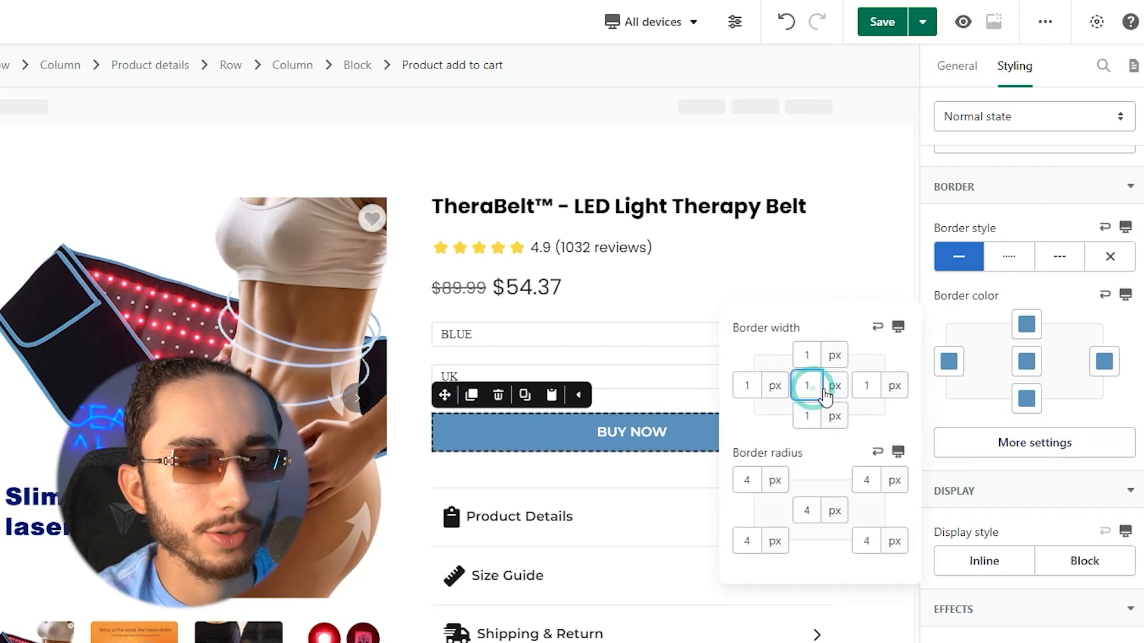
double_click(806, 510)
text(25)
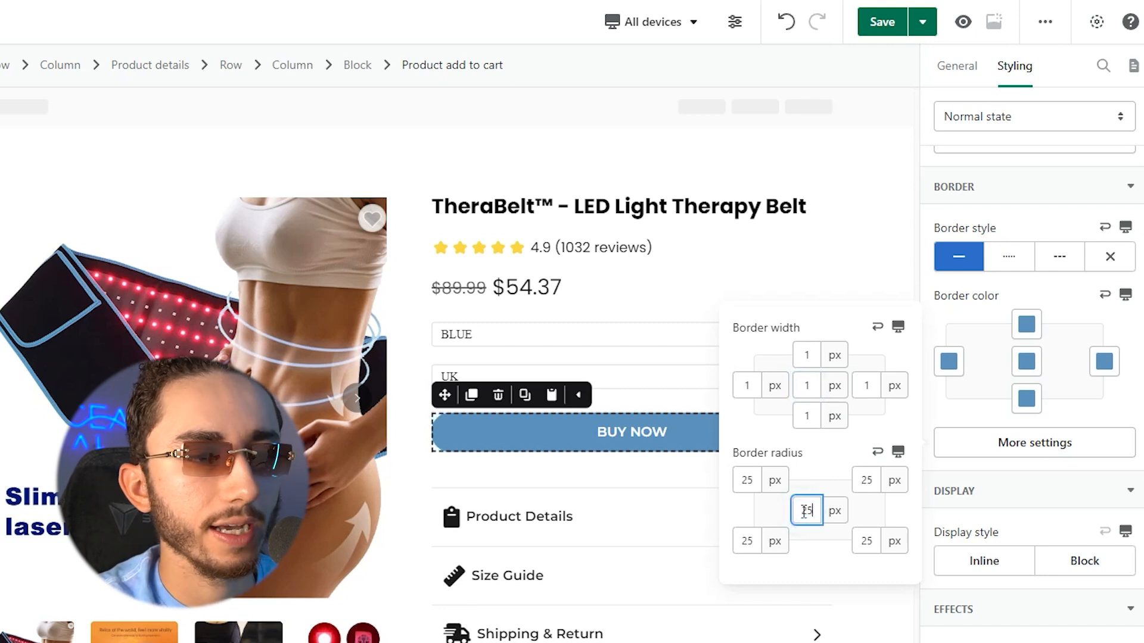
scroll(1042, 478, down, 1)
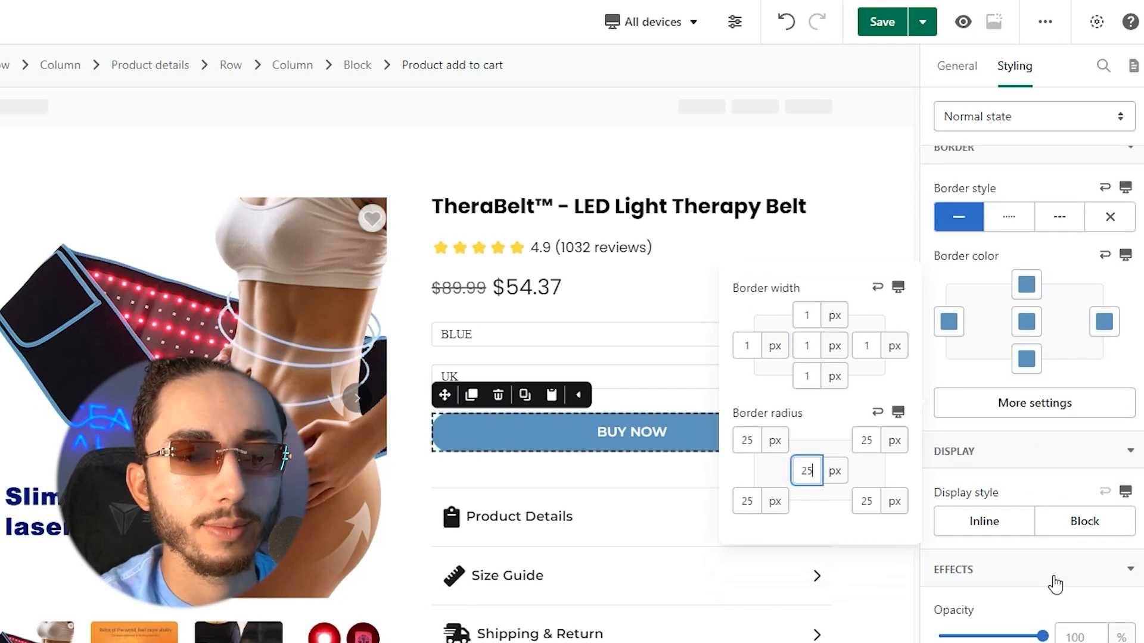
click(656, 434)
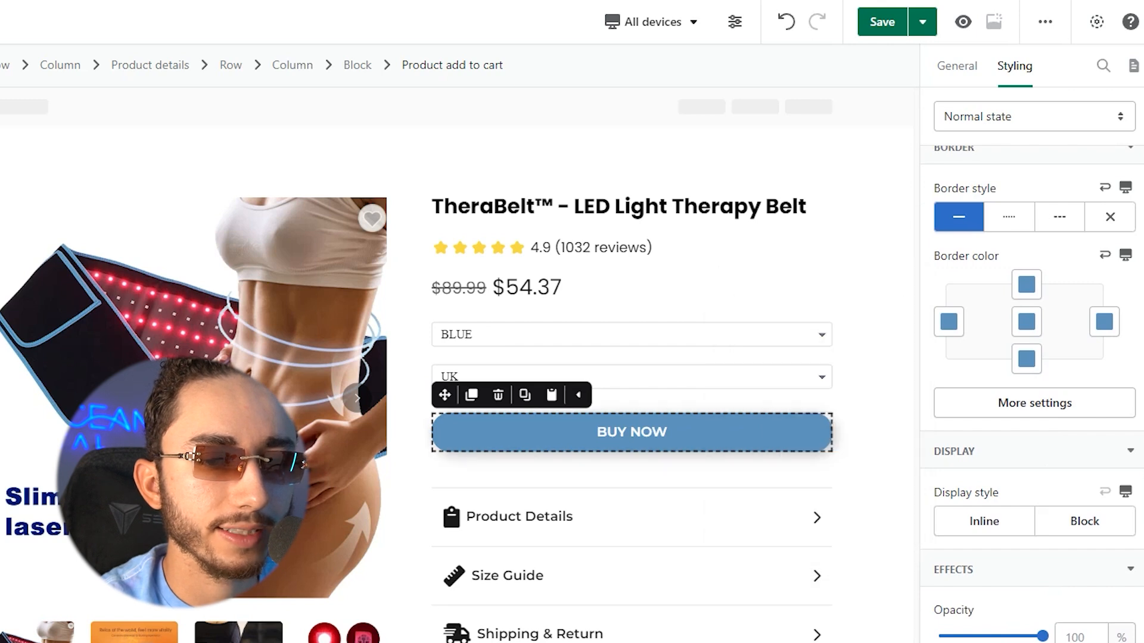
Give the Buy Now button a tight shadow with 1 px horizontal and -1 px vertical offset, reduced blur and a more opaque black color.
scroll(1017, 626, down, 5)
mouse_move(955, 602)
mouse_down()
mouse_move(975, 605)
mouse_move(955, 603)
mouse_up()
drag(994, 544, 990, 542)
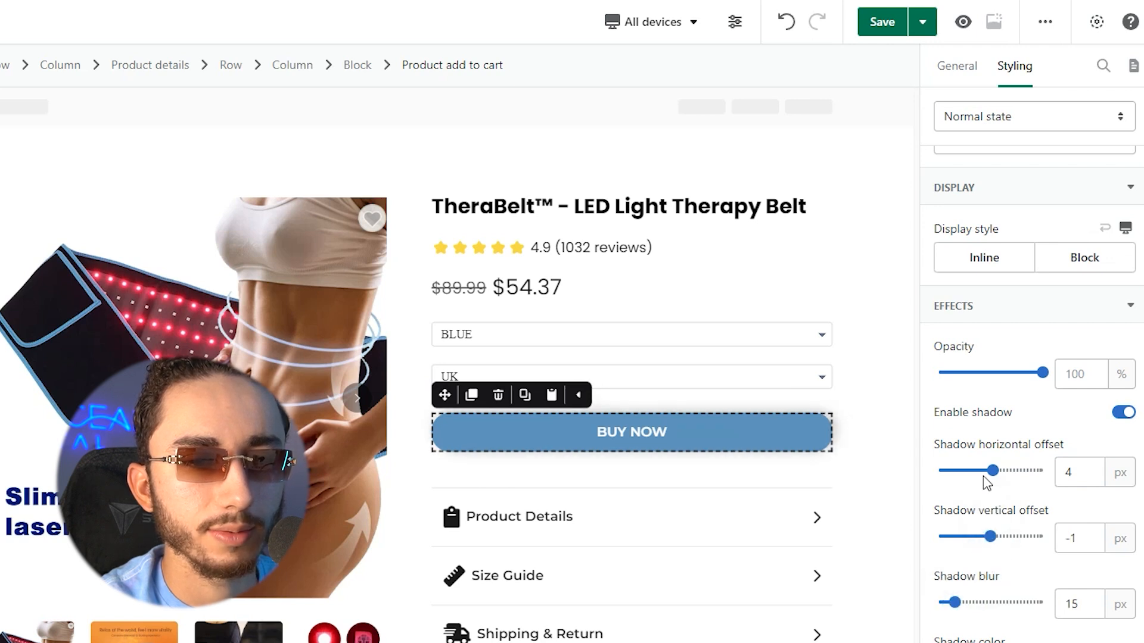
drag(955, 603, 957, 606)
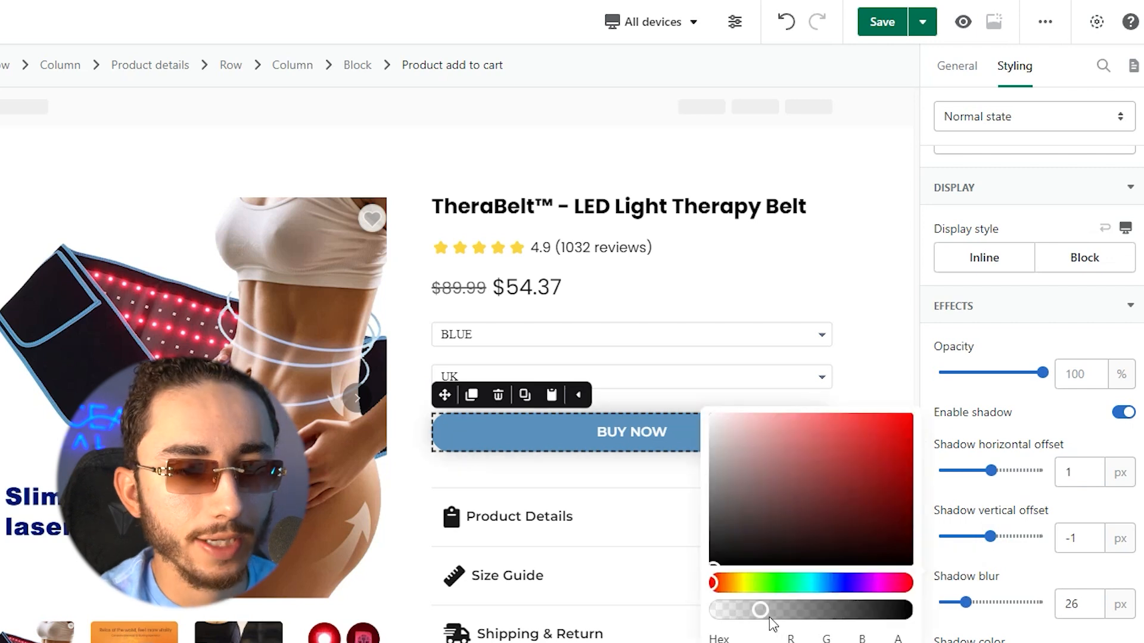
drag(778, 616, 975, 608)
drag(866, 614, 804, 616)
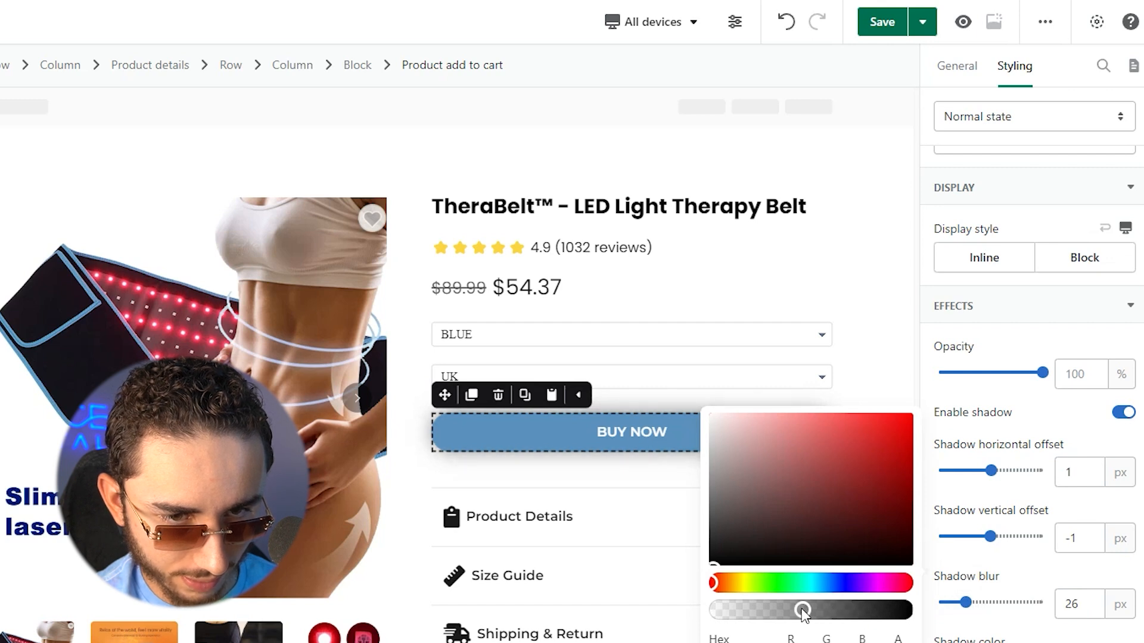
drag(965, 602, 952, 603)
click(871, 487)
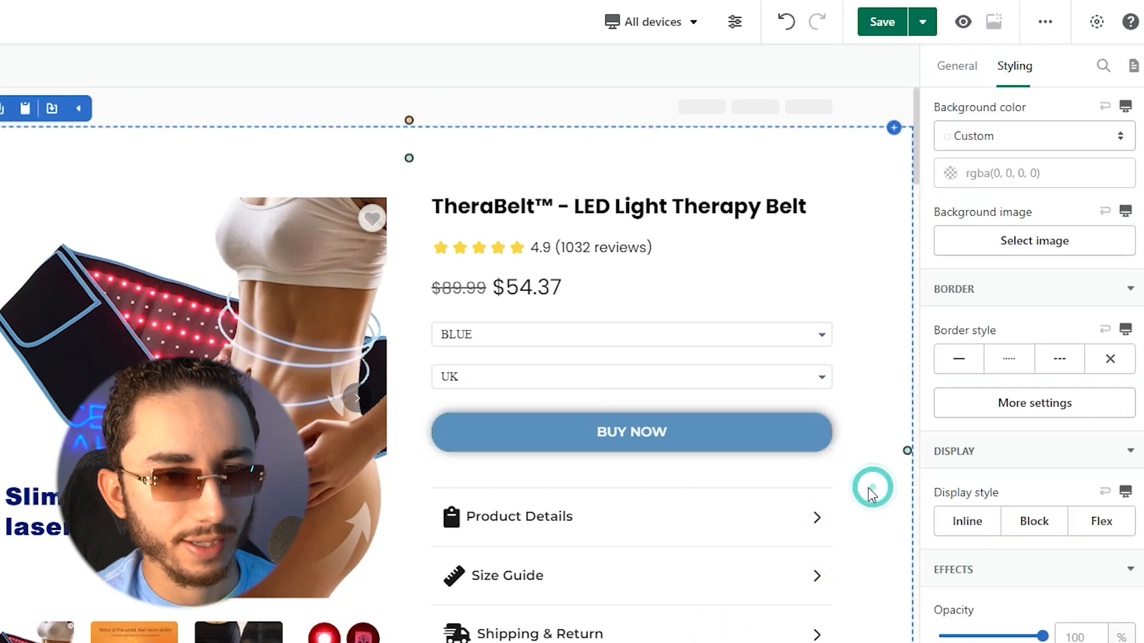
Examine the contents of the Product Details, Size Guide and Shipping & Return accordion sections.
scroll(473, 392, down, 1)
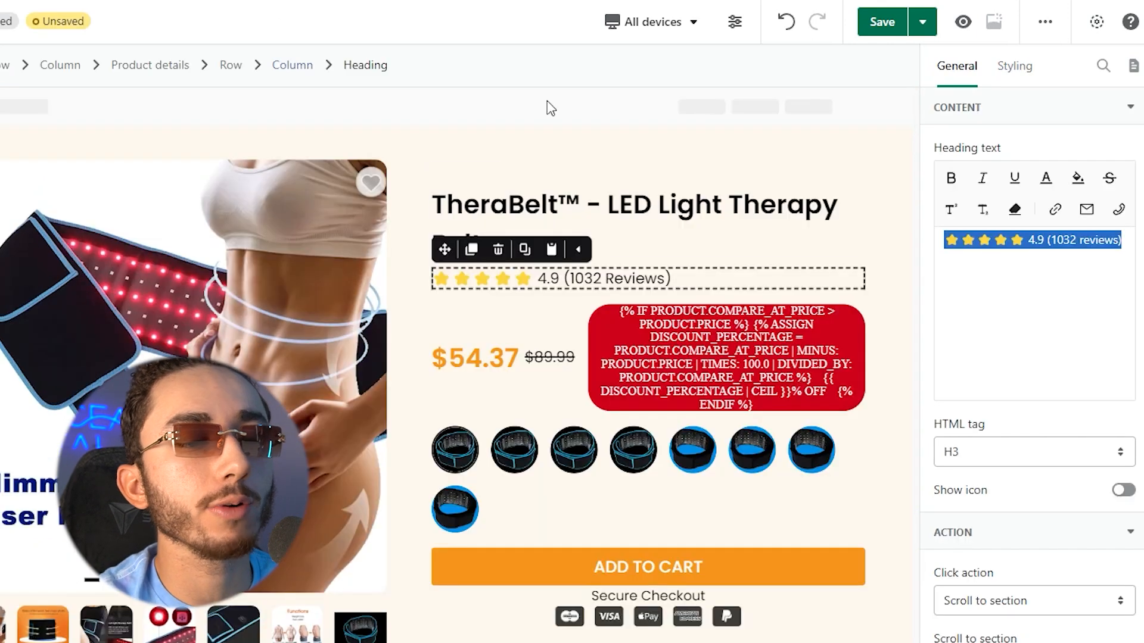
scroll(651, 327, down, 10)
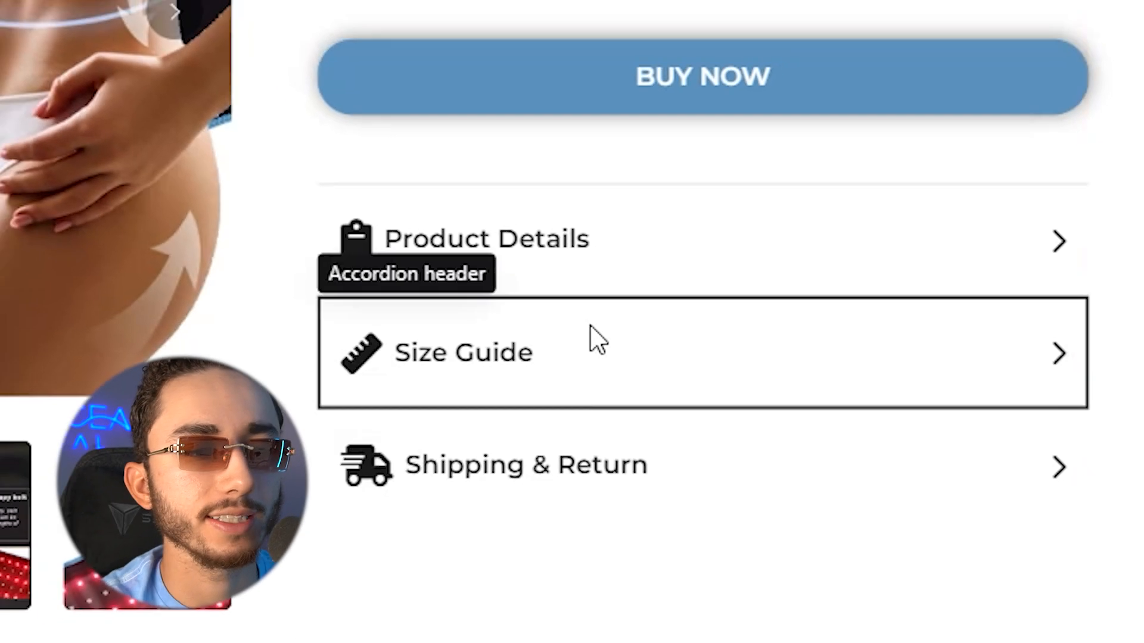
click(644, 237)
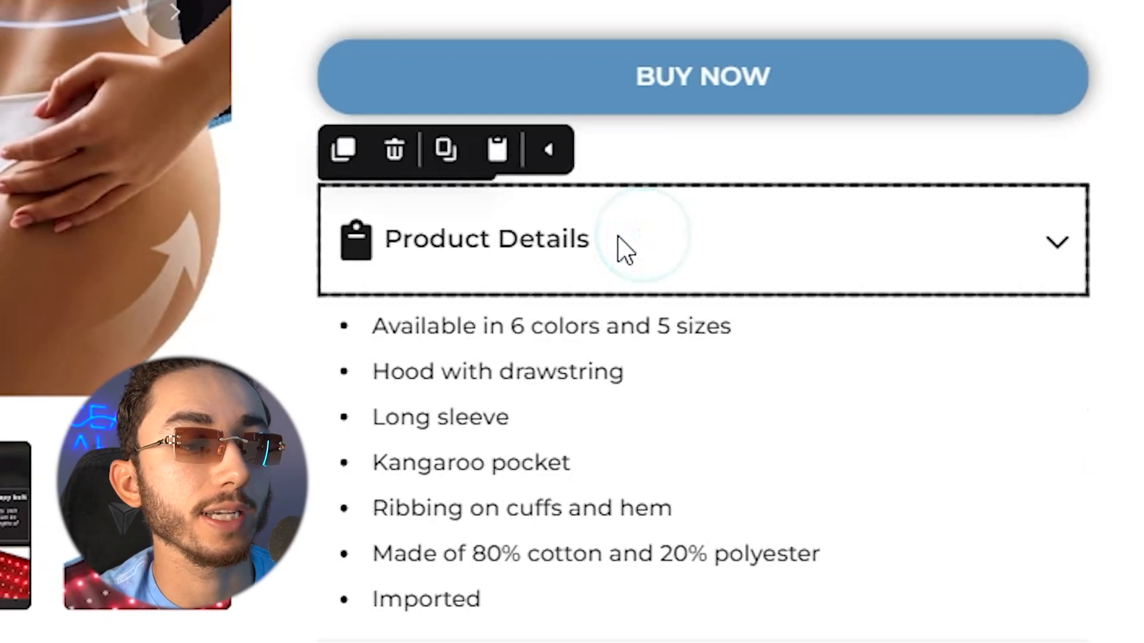
scroll(435, 319, down, 3)
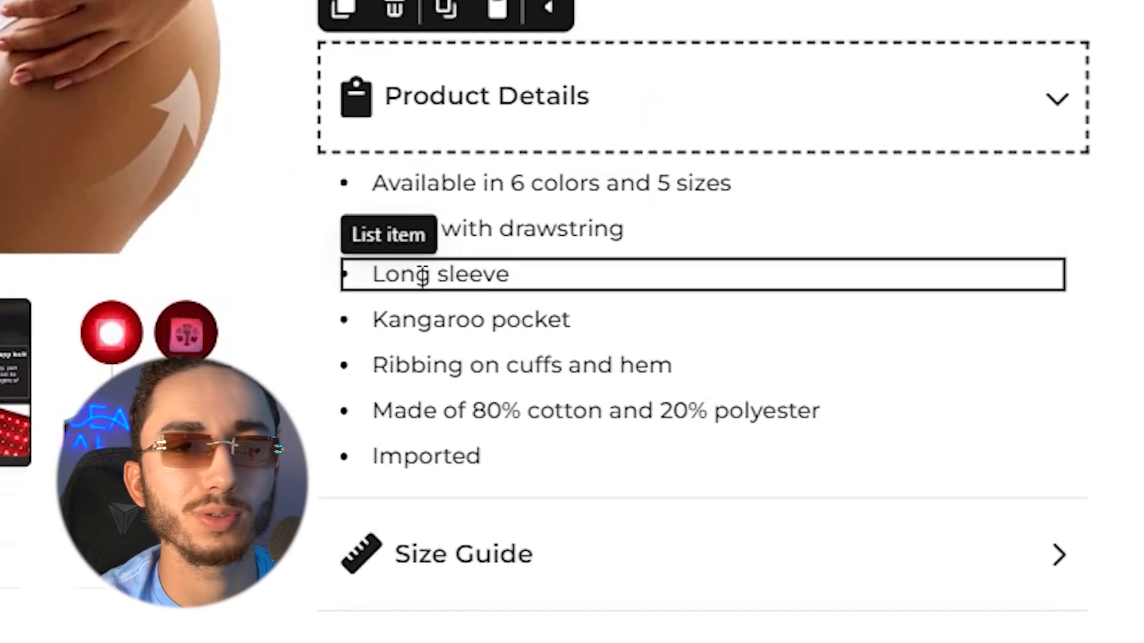
scroll(423, 276, down, 3)
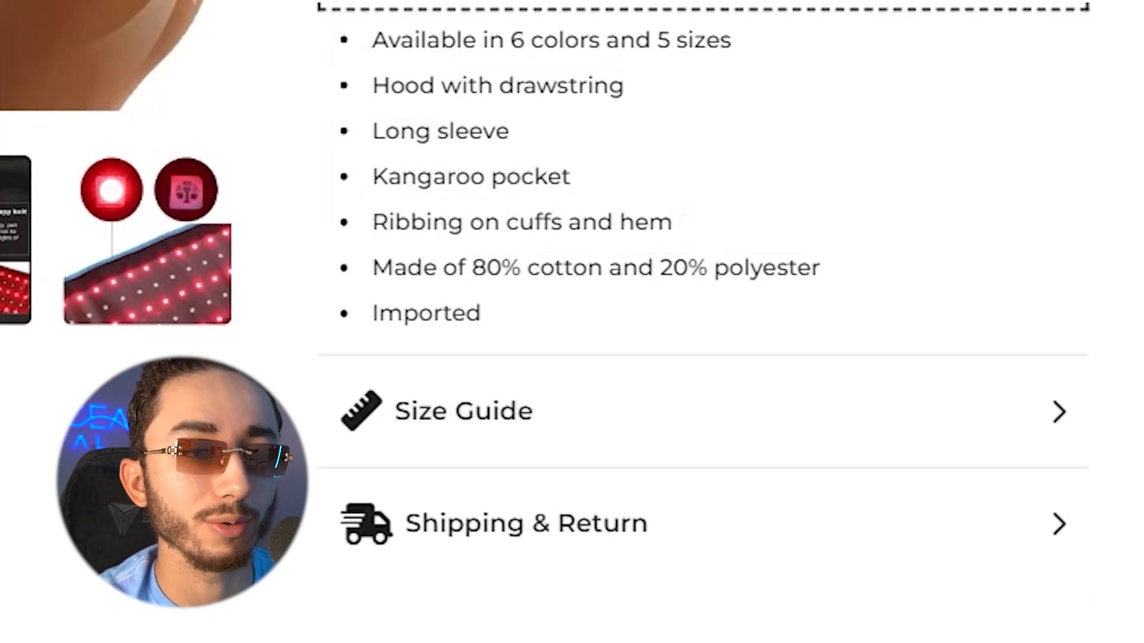
click(723, 386)
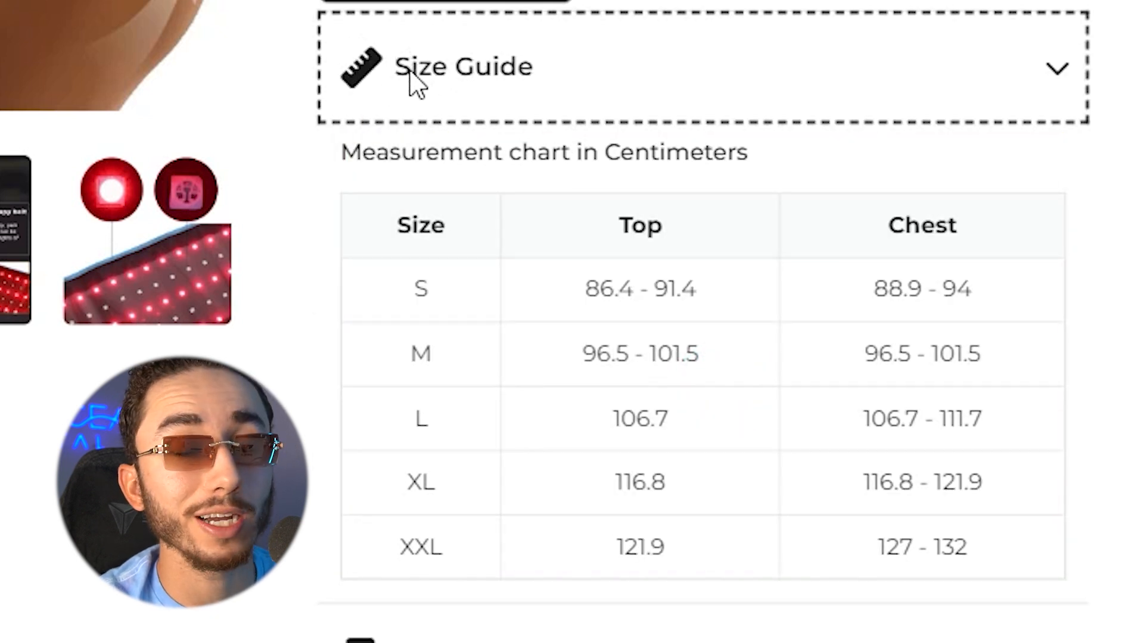
click(533, 629)
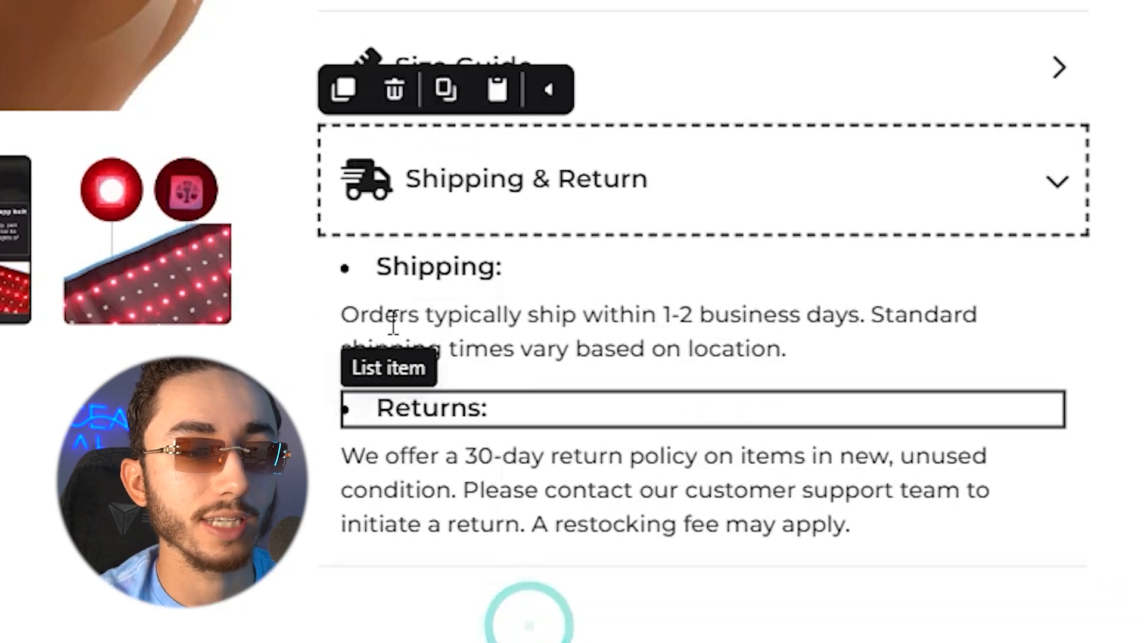
Rename the Size Guide accordion "Get A Slimmer Waist Or Your Money Back Guarantee" and the Shipping & Return accordion "Shipping Times".
click(729, 72)
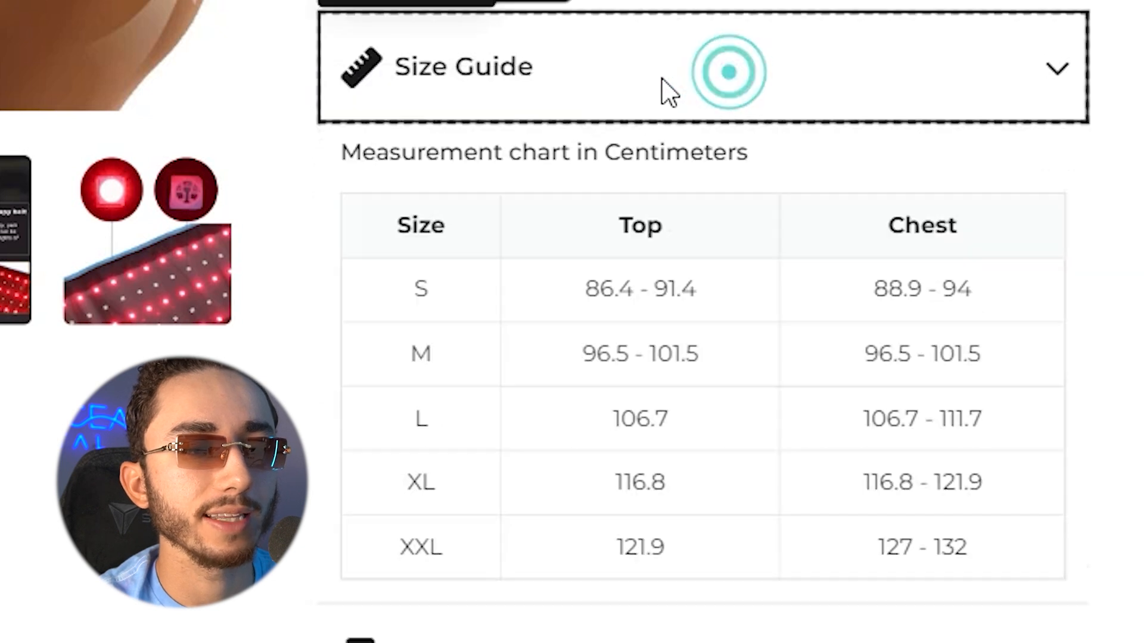
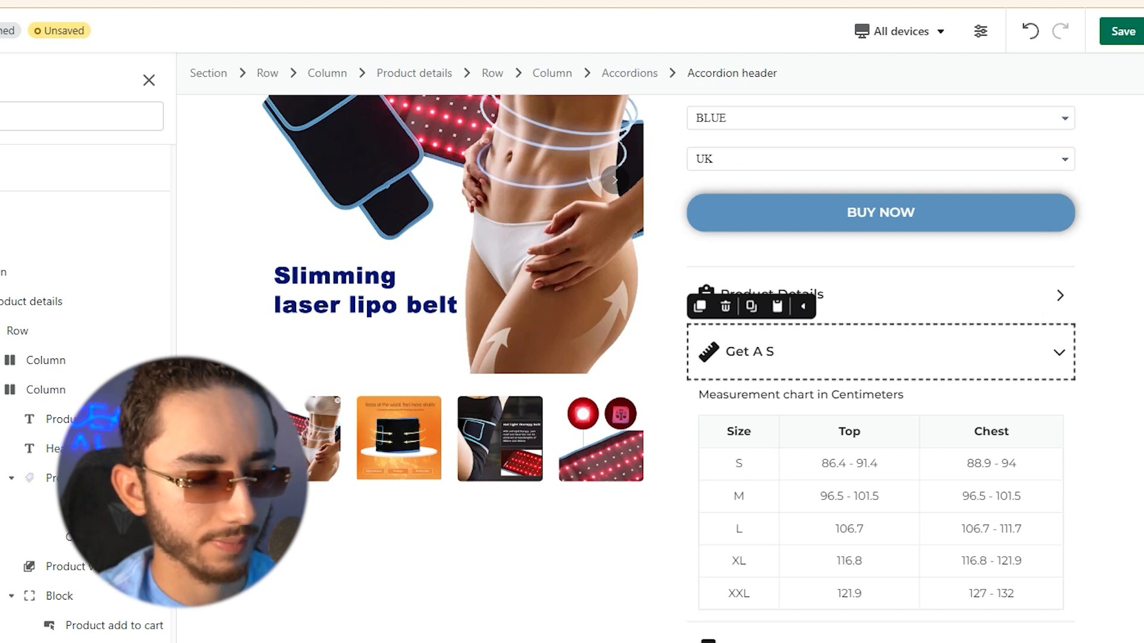
text(limmer Waist Or Your Money Back)
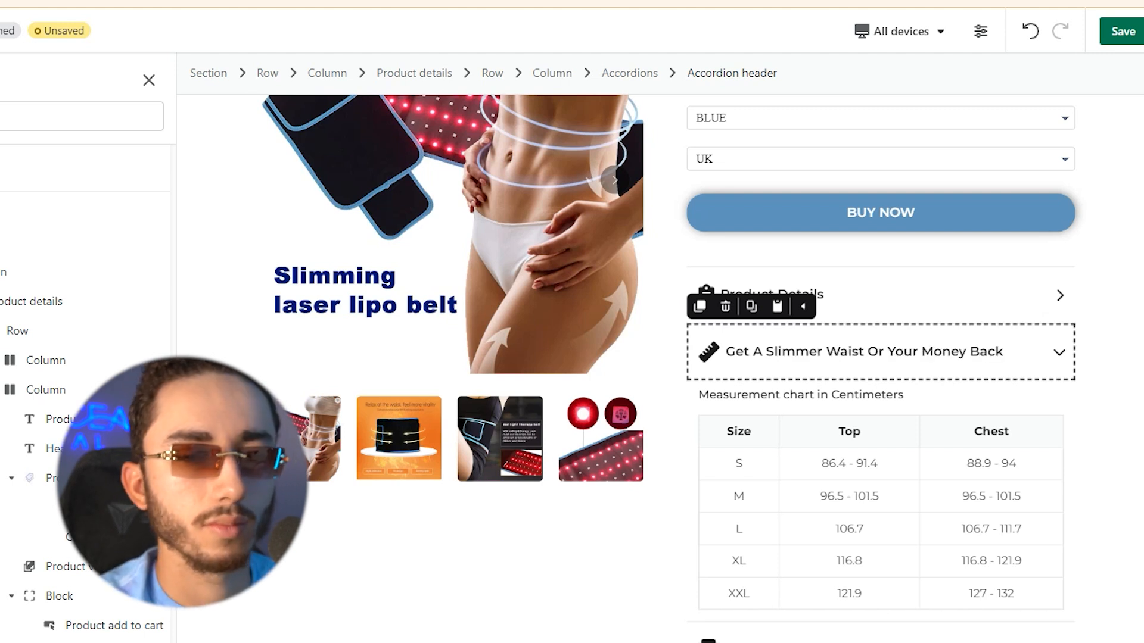
text( Guarantee)
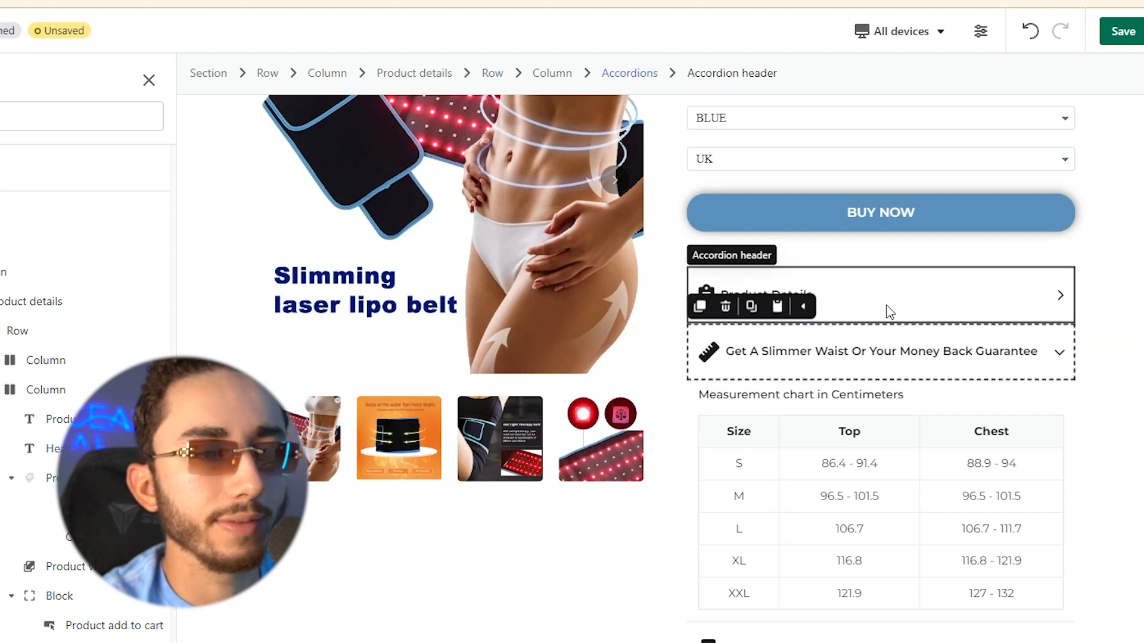
click(823, 635)
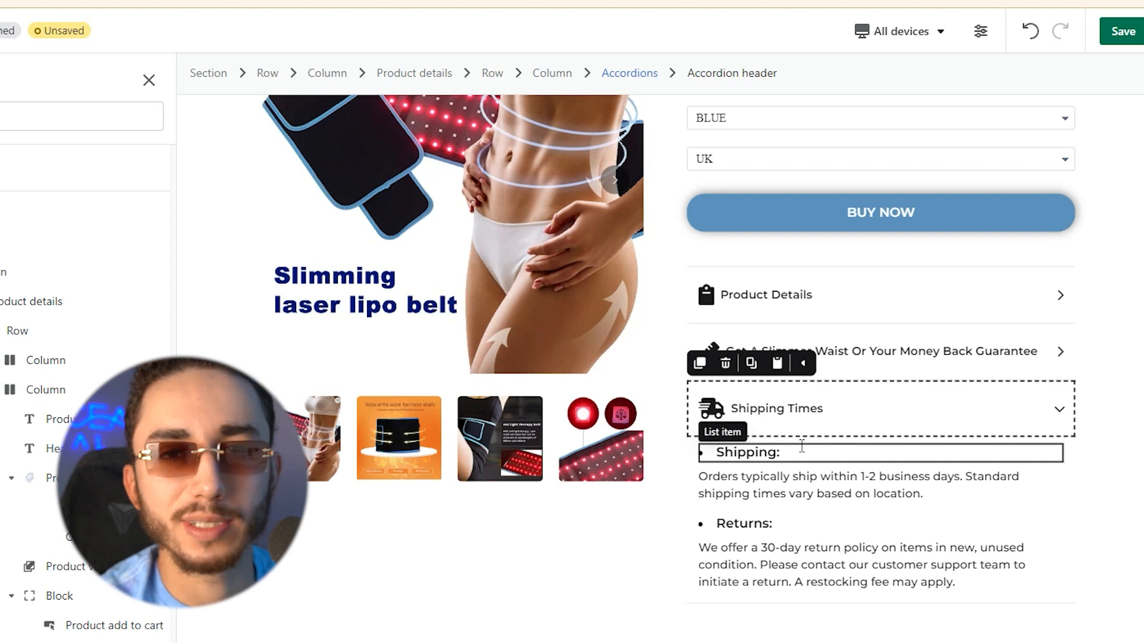
Replace the measurement chart in the money-back guarantee accordion with the 30-day returns and lifetime warranty text, and collapse the section.
click(917, 350)
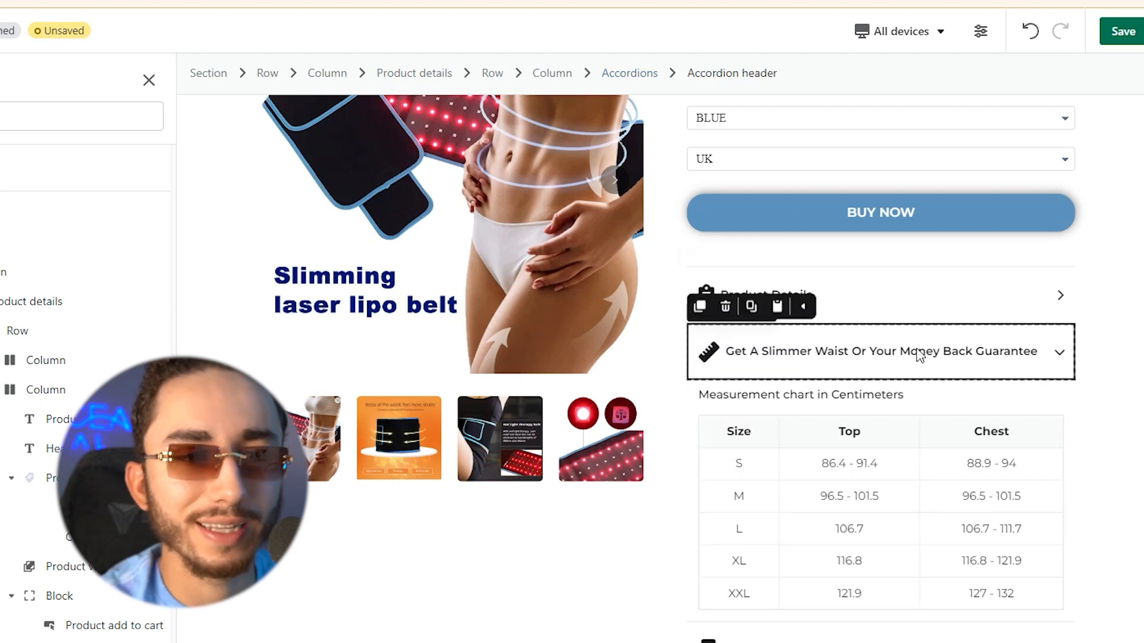
click(785, 438)
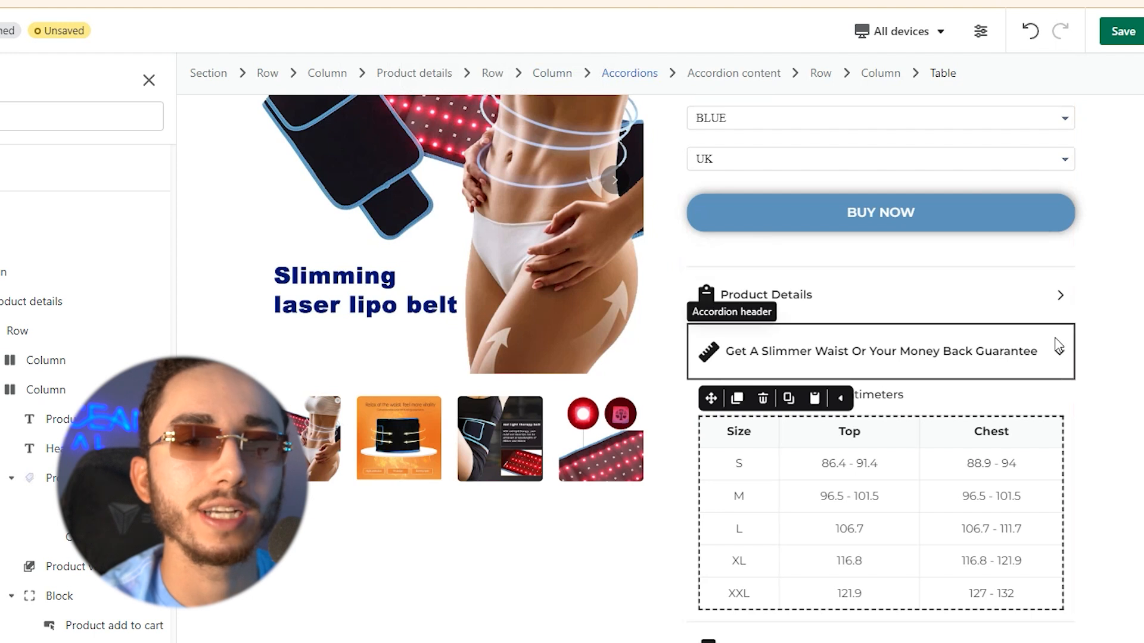
scroll(572, 487, down, 8)
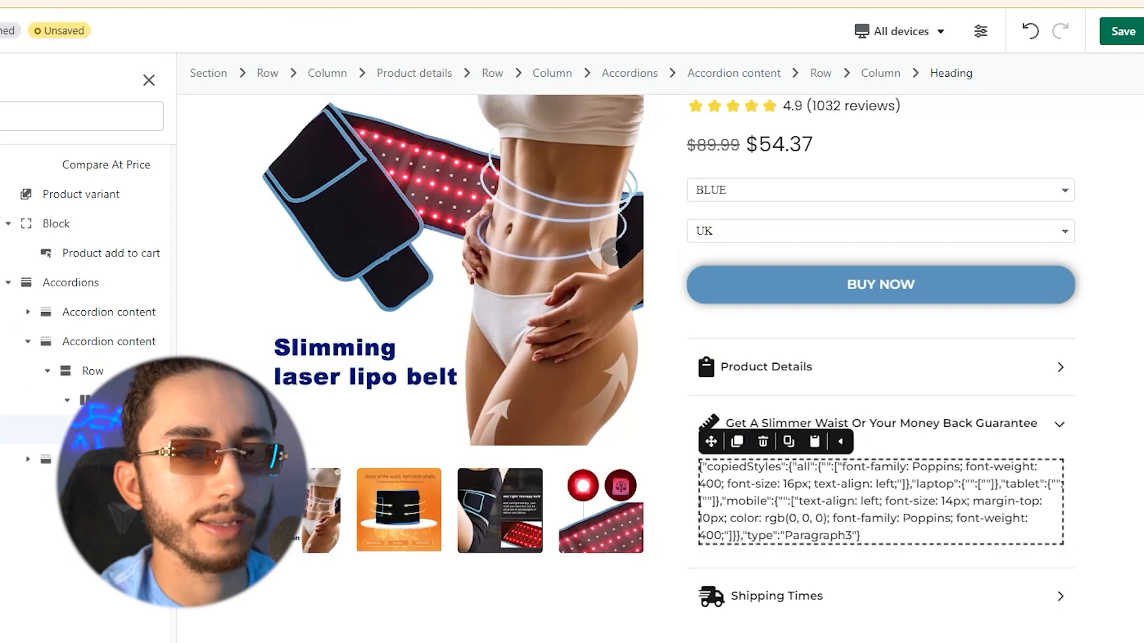
key(ctrl+z)
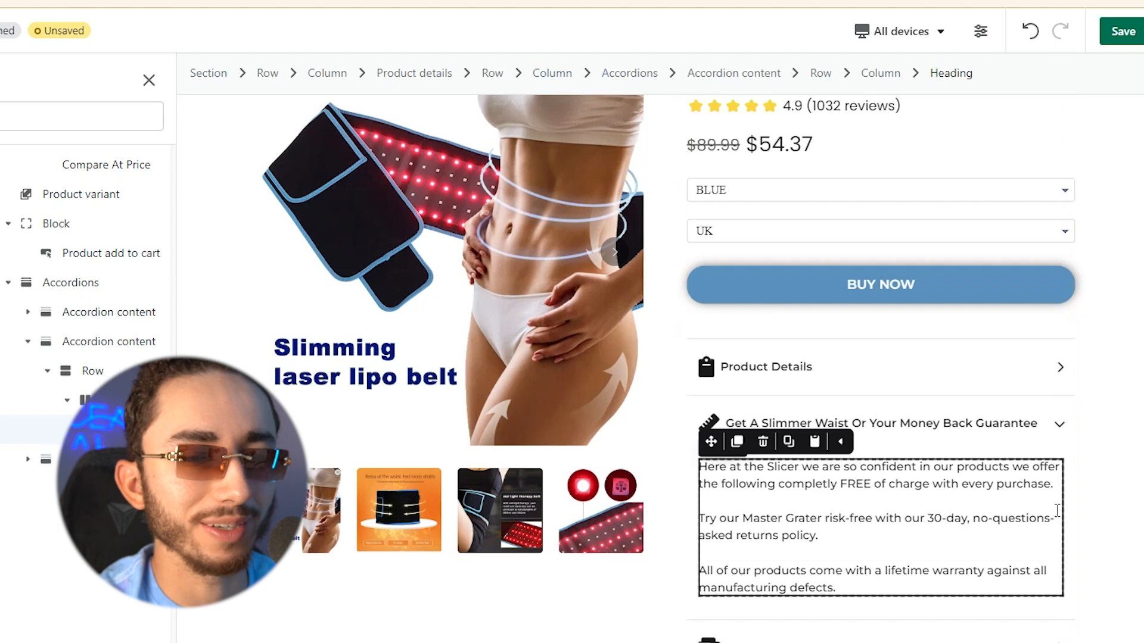
click(1100, 468)
click(1027, 429)
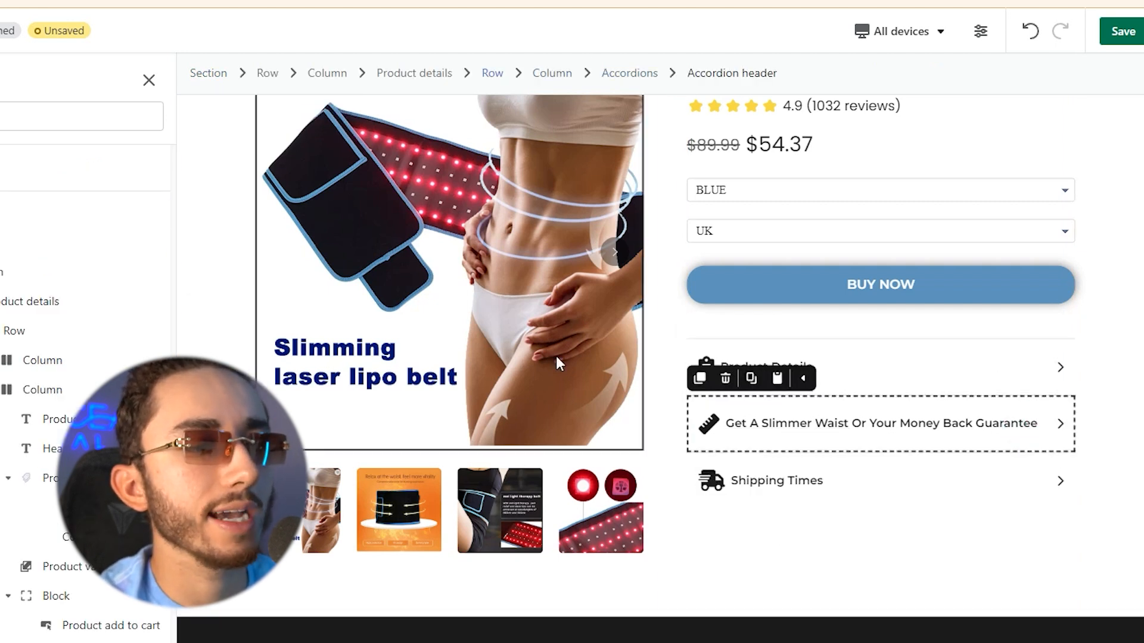
Switch the page editor to the Mobile device view.
scroll(709, 530, up, 3)
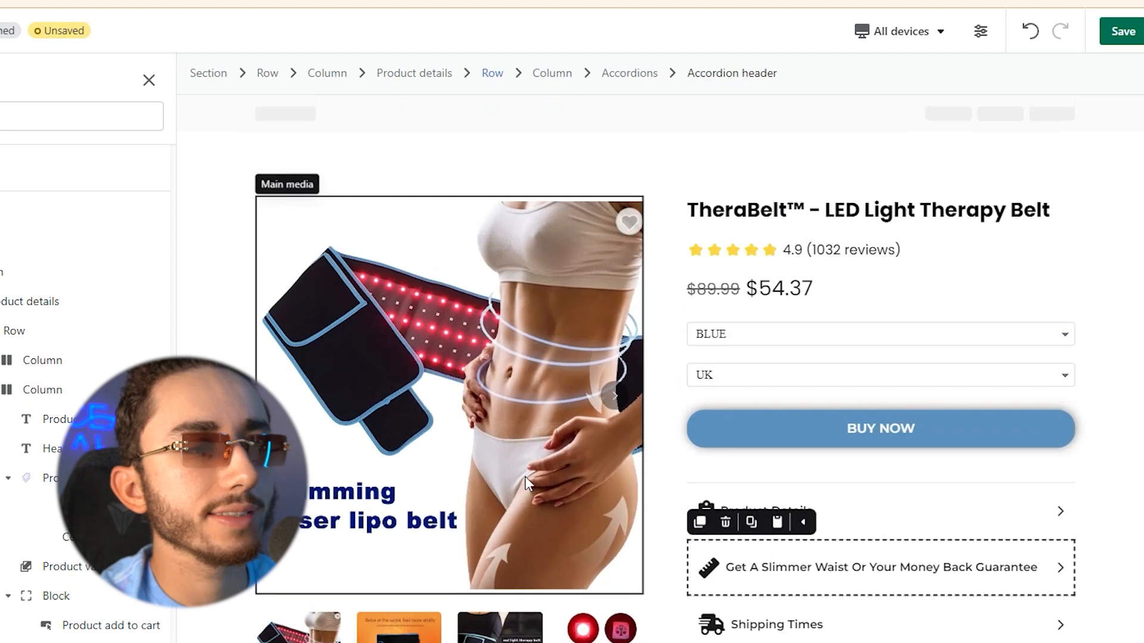
click(898, 34)
click(879, 170)
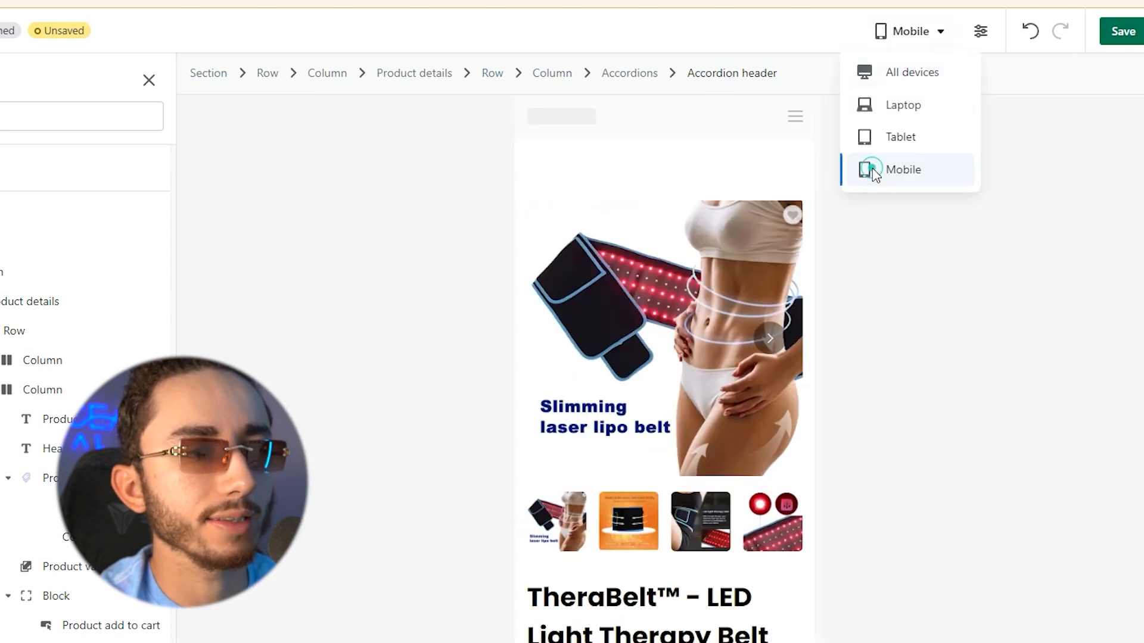
Compare the product gallery's mobile layout and image navigation with the finished Master Grater reference page.
scroll(667, 179, down, 5)
scroll(658, 203, up, 5)
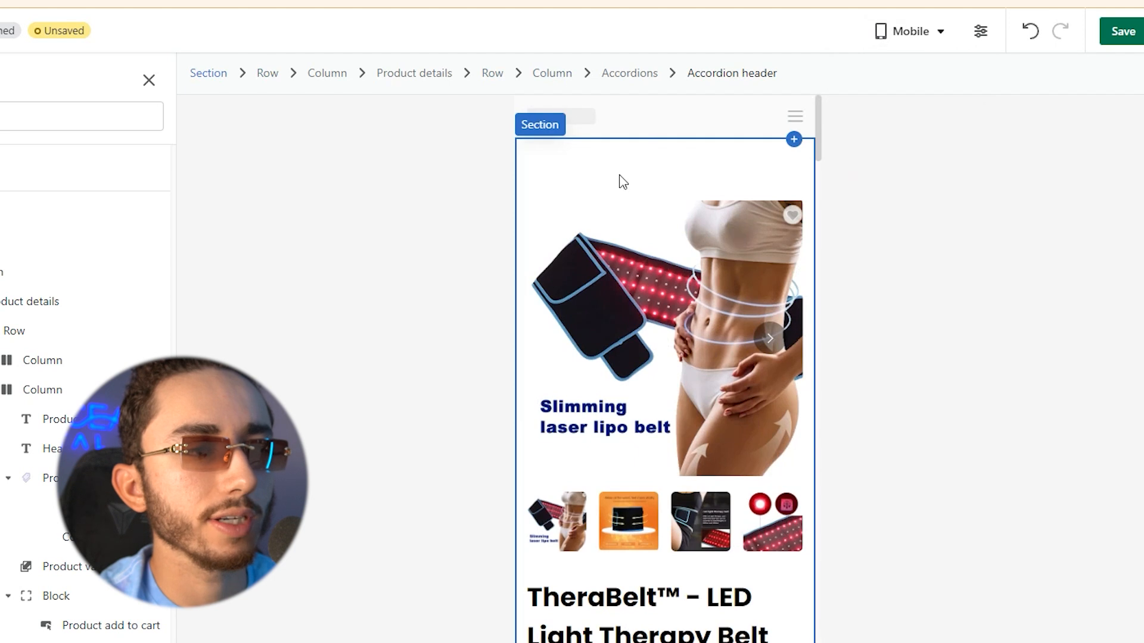
click(643, 202)
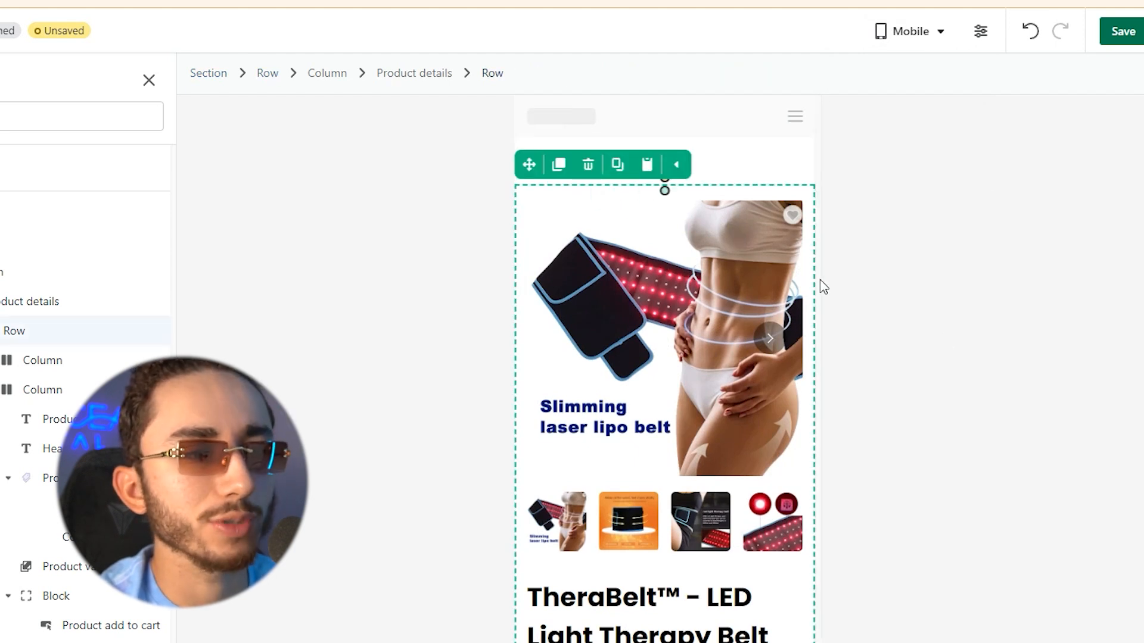
click(788, 204)
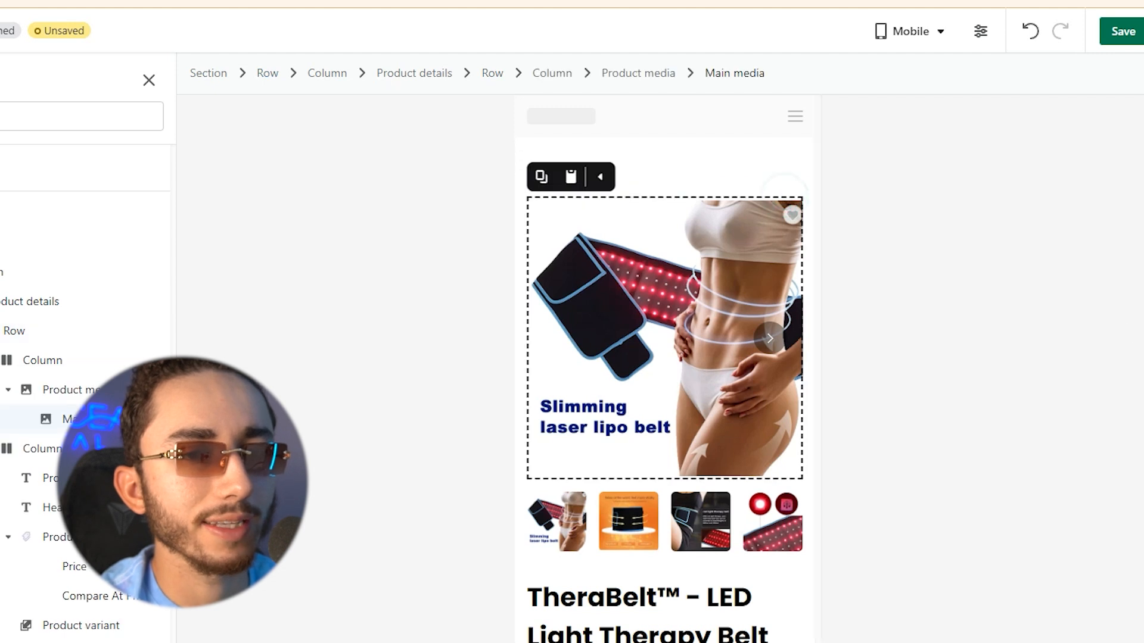
scroll(741, 290, down, 3)
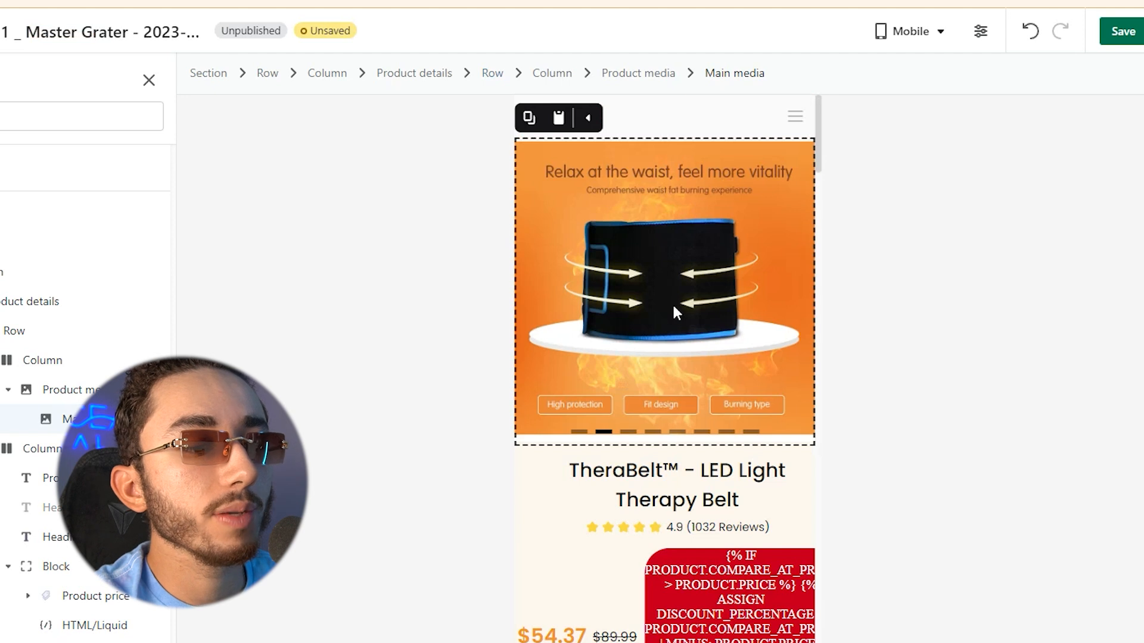
click(575, 434)
click(605, 434)
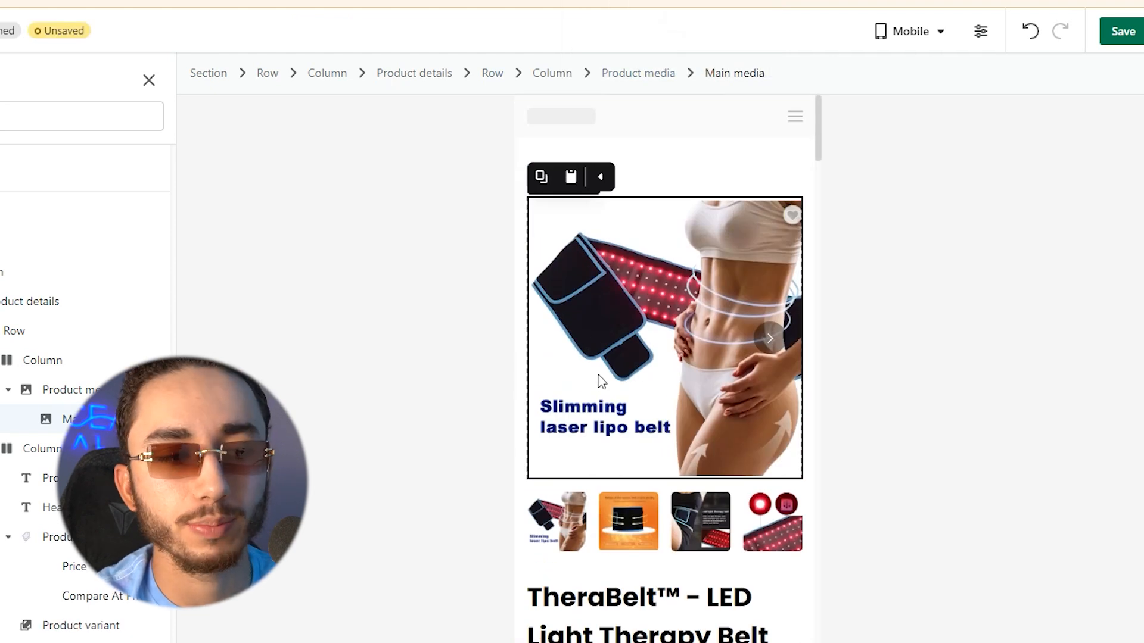
scroll(600, 378, down, 3)
scroll(654, 209, up, 3)
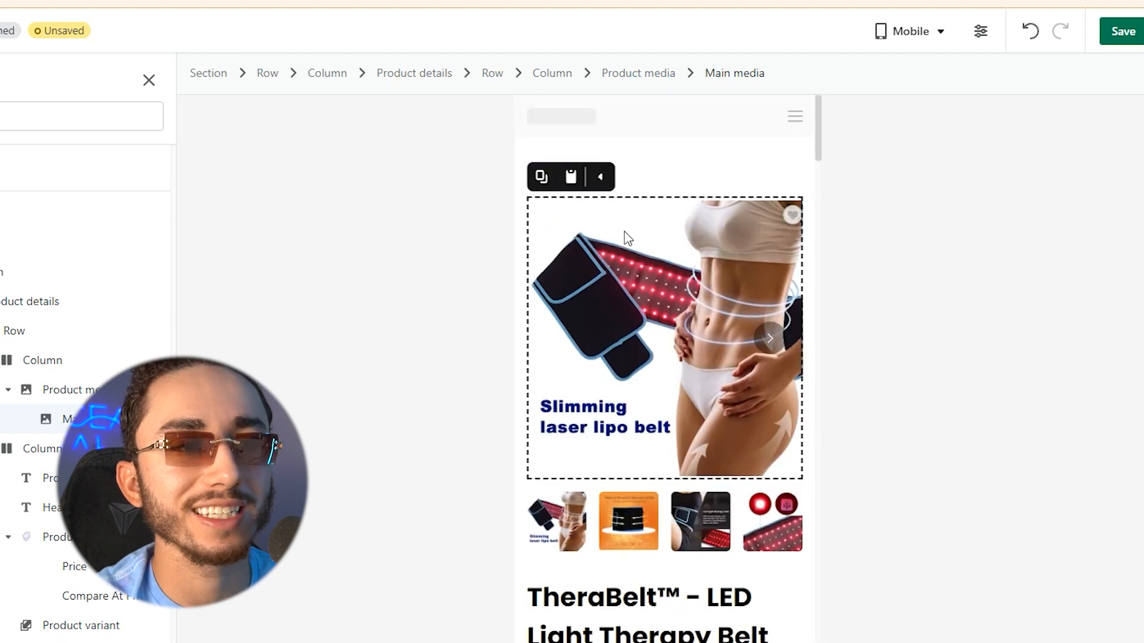
scroll(564, 229, down, 4)
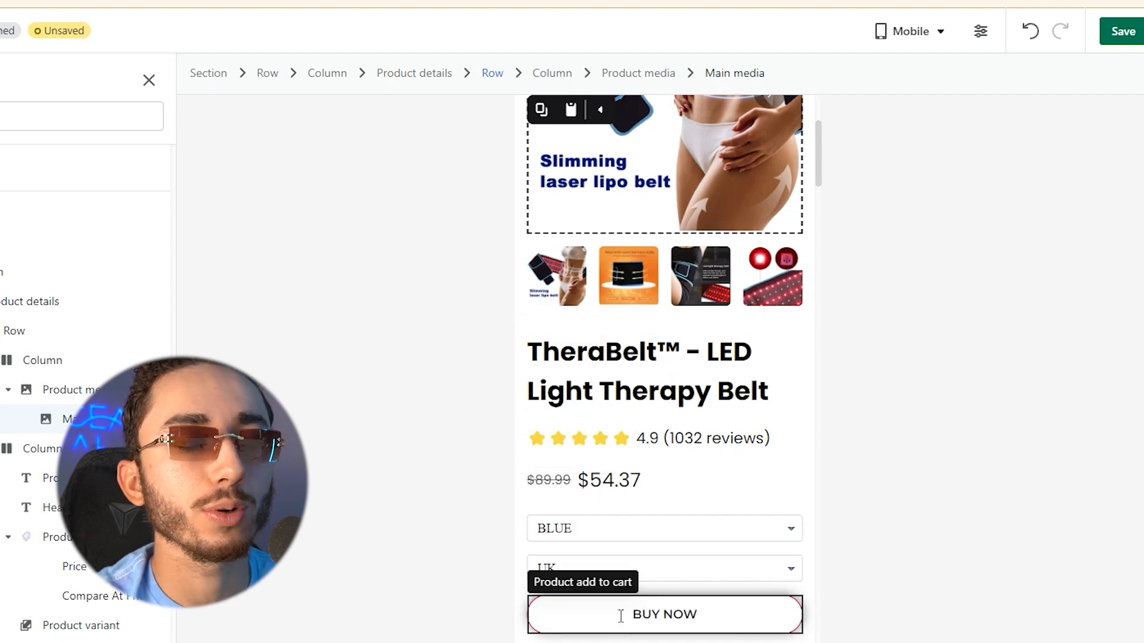
scroll(718, 506, up, 4)
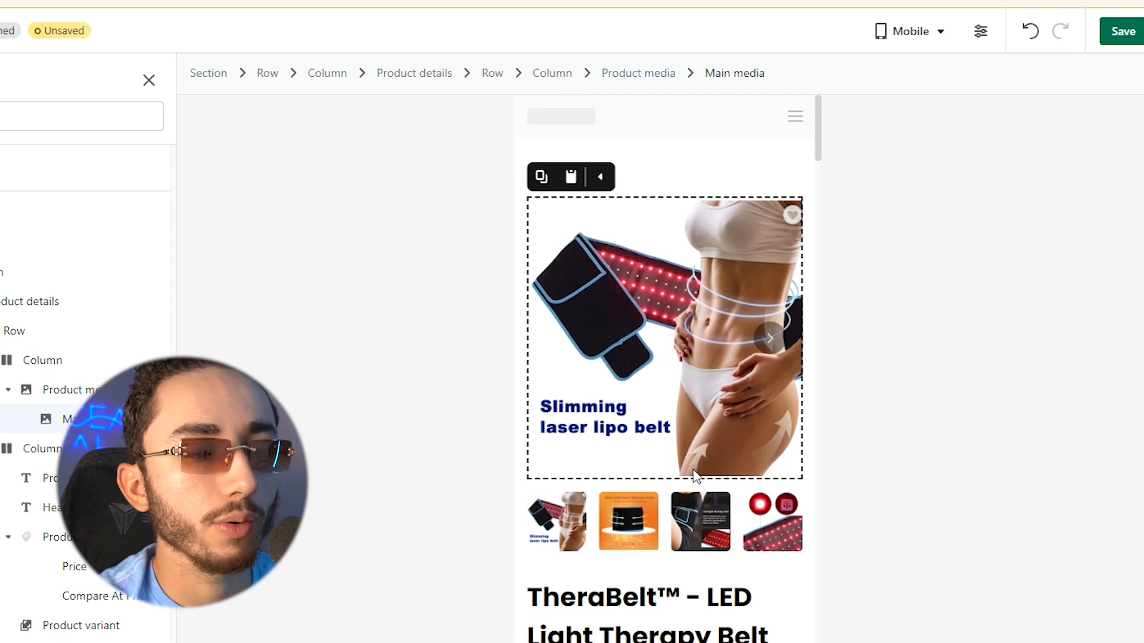
Turn off the thumbnail media list under the product media in the mobile view.
scroll(692, 475, down, 2)
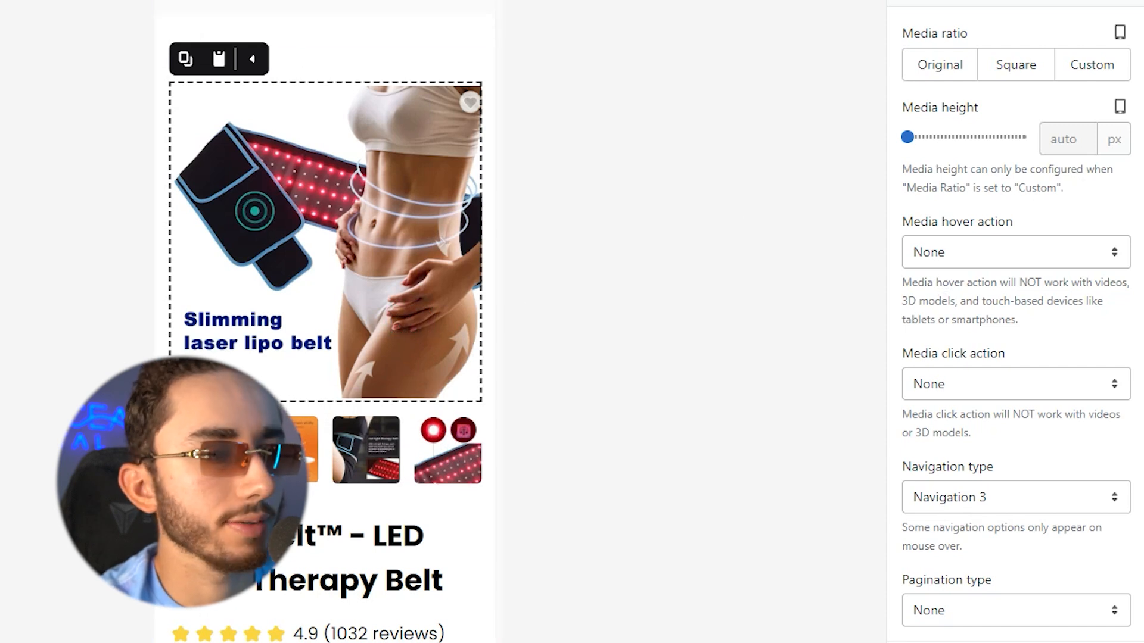
click(254, 211)
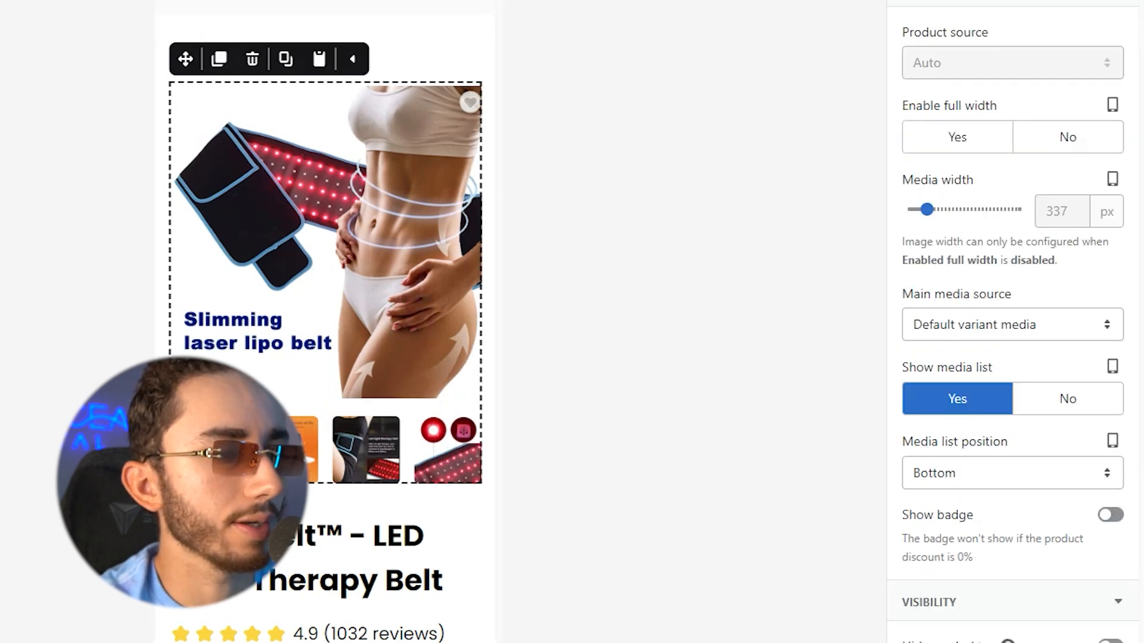
click(1052, 408)
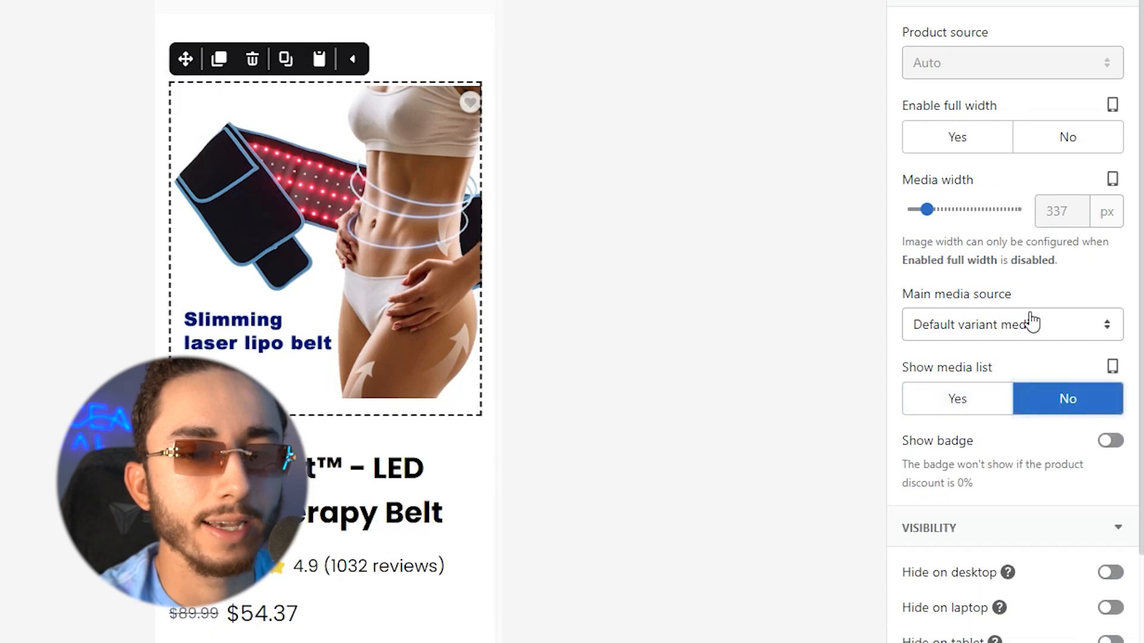
scroll(1019, 316, down, 3)
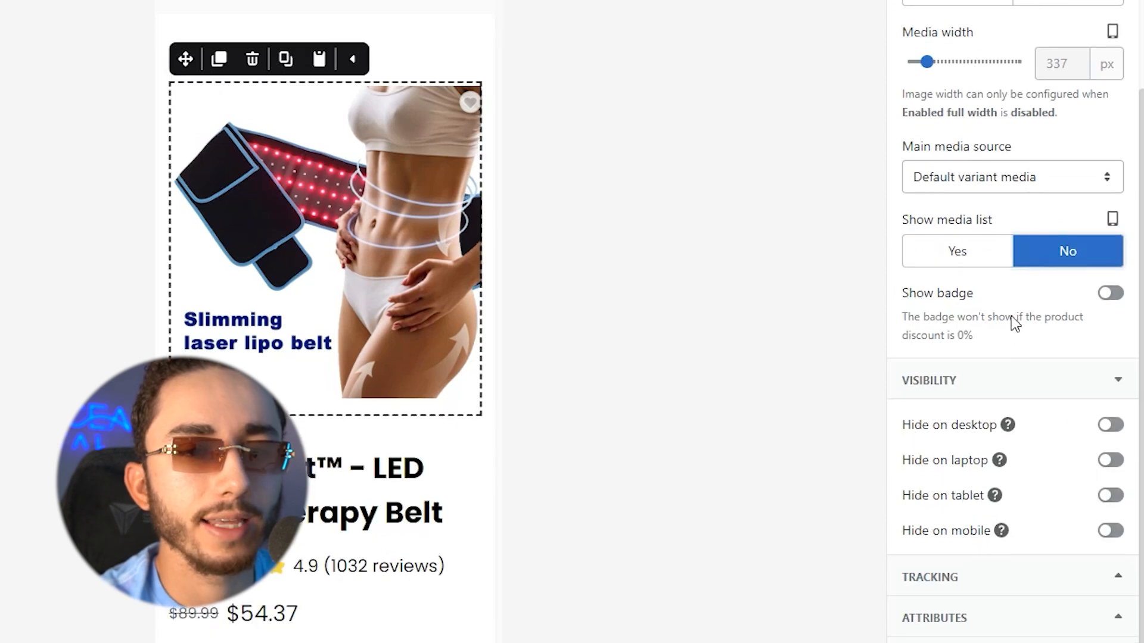
Set the main media's pagination type to Pagination 1.
click(316, 387)
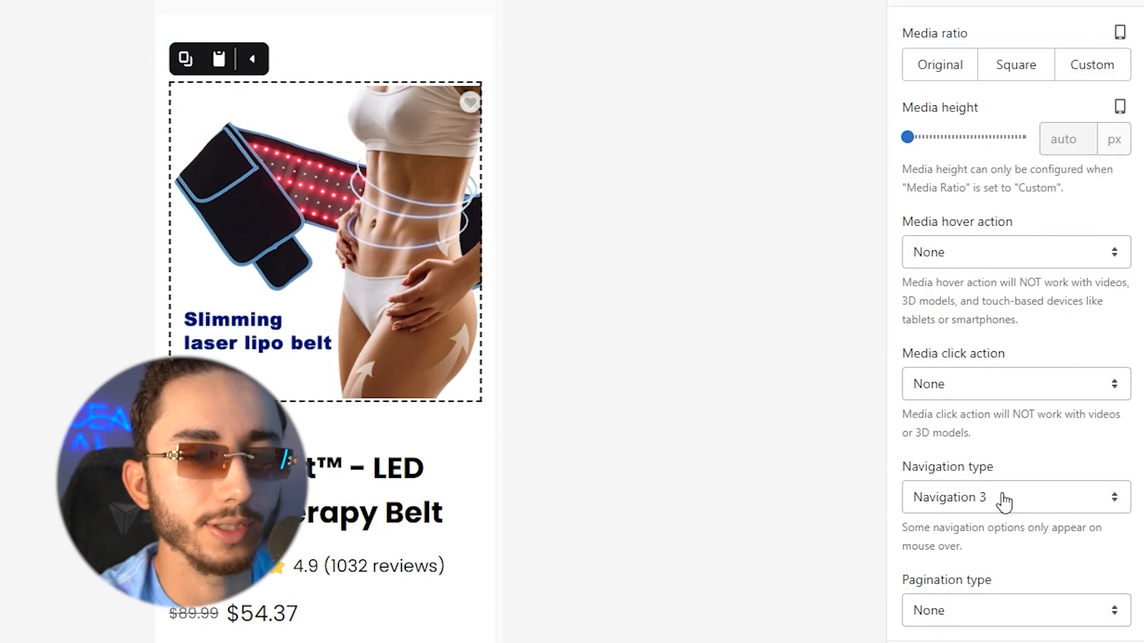
click(970, 608)
click(976, 494)
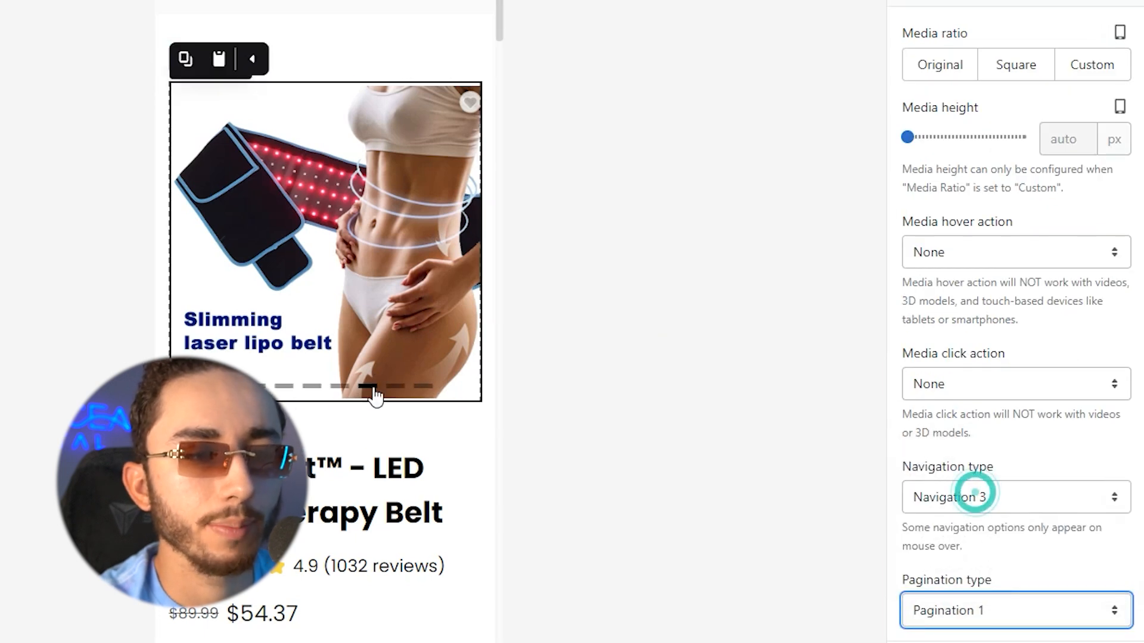
Set the TheraBelt product title's top margin to -44 px for mobile so it sits closer to the image.
click(305, 429)
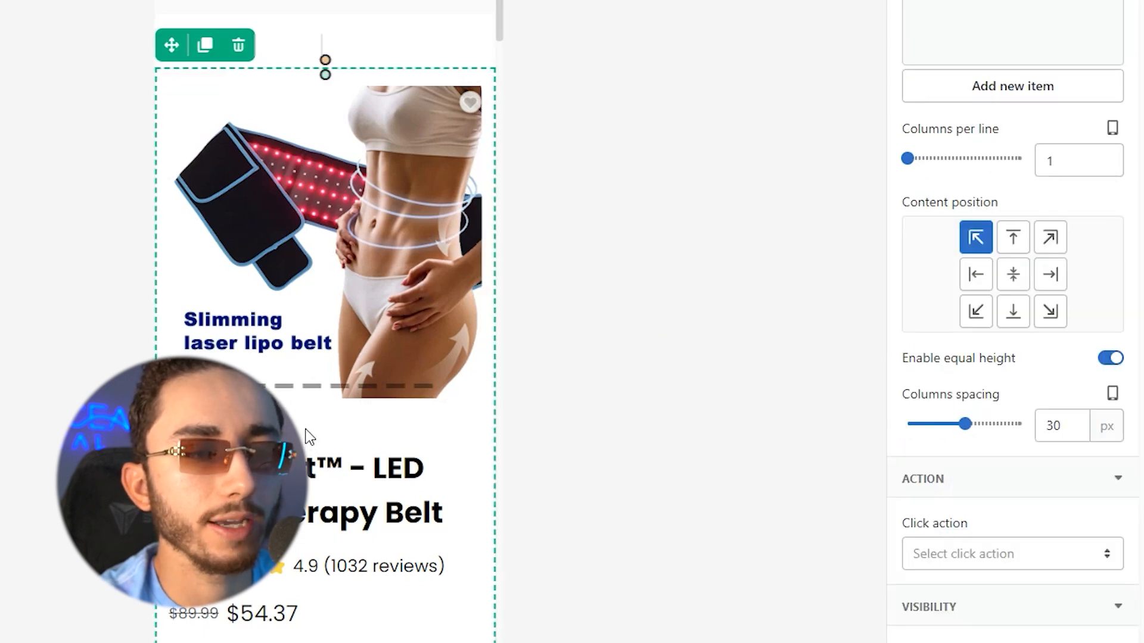
click(314, 475)
scroll(986, 280, down, 5)
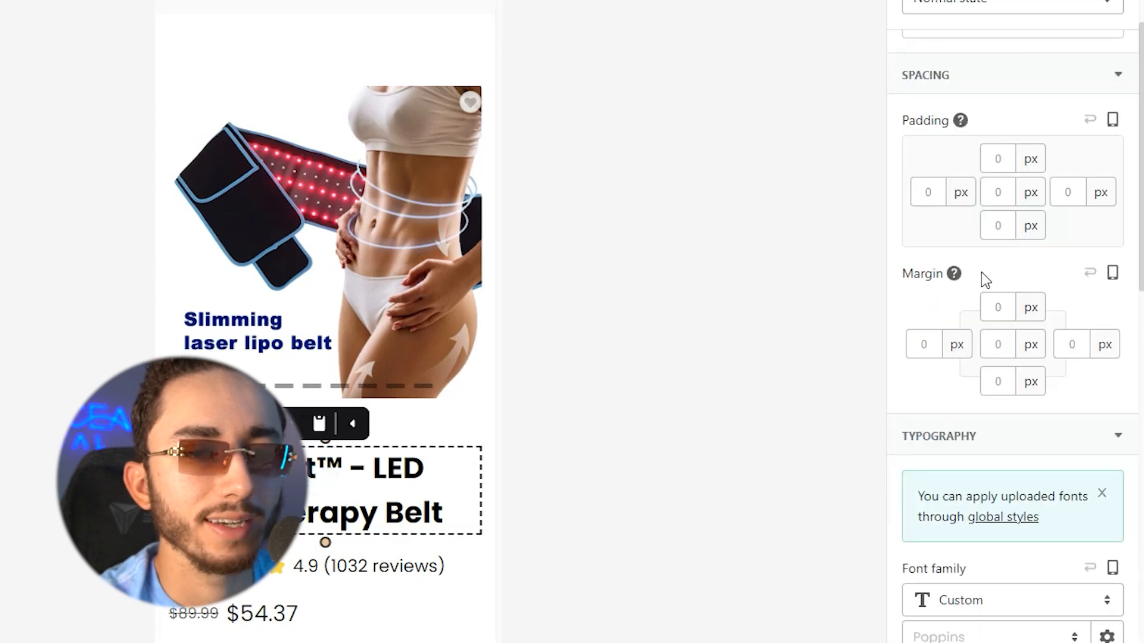
click(998, 307)
text(-6)
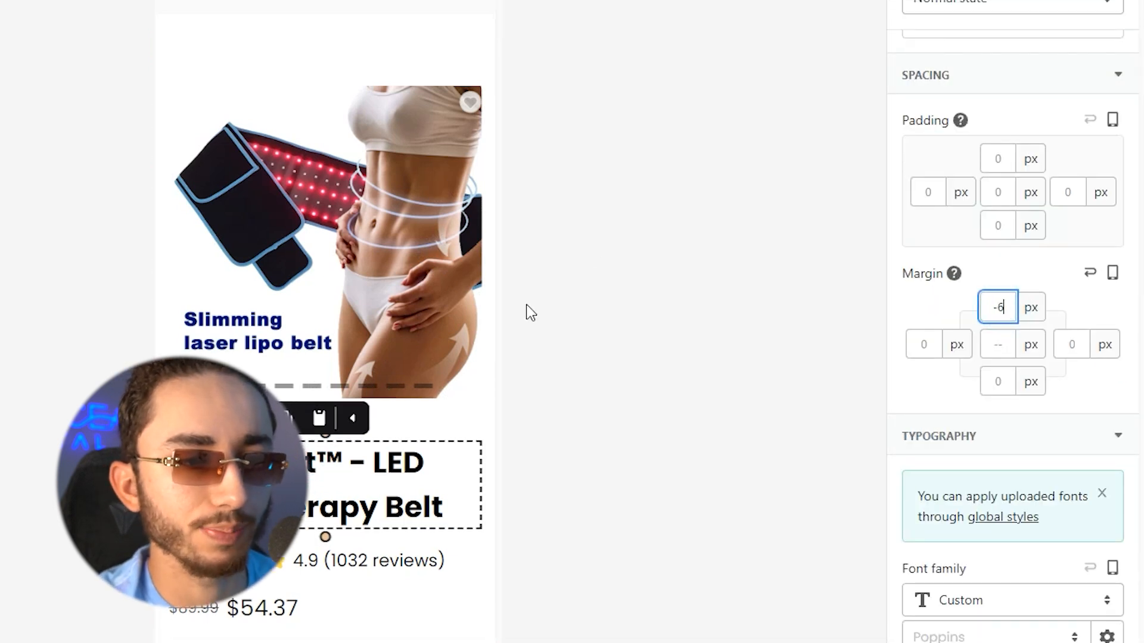
key(BackSpace)
text(44)
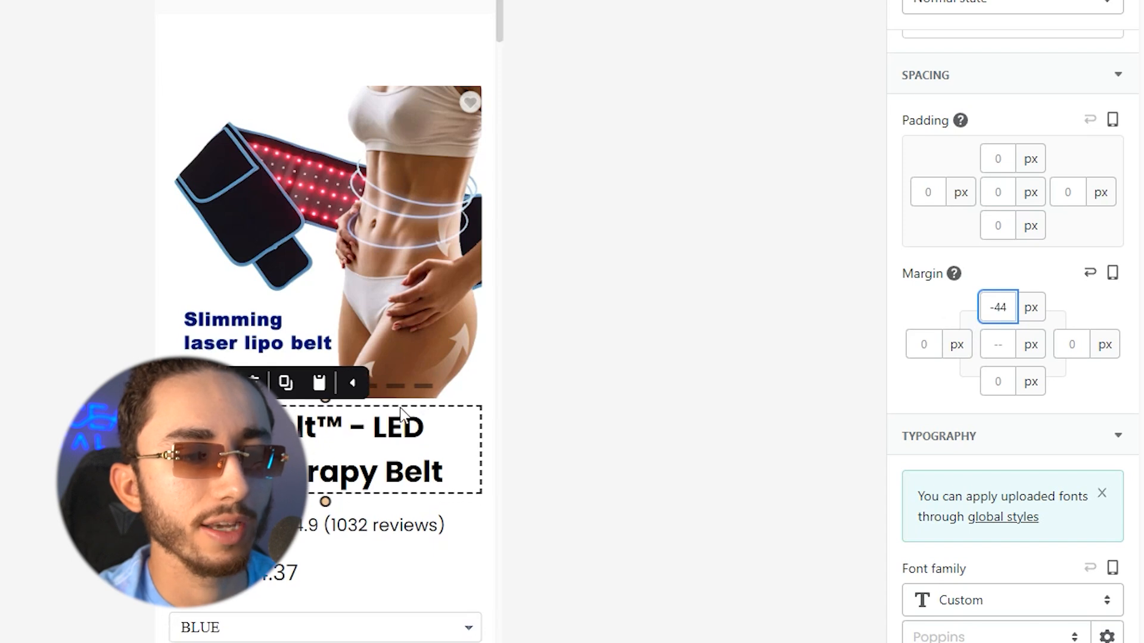
Set the top margin of the row holding the product media and details to -29 px.
click(302, 96)
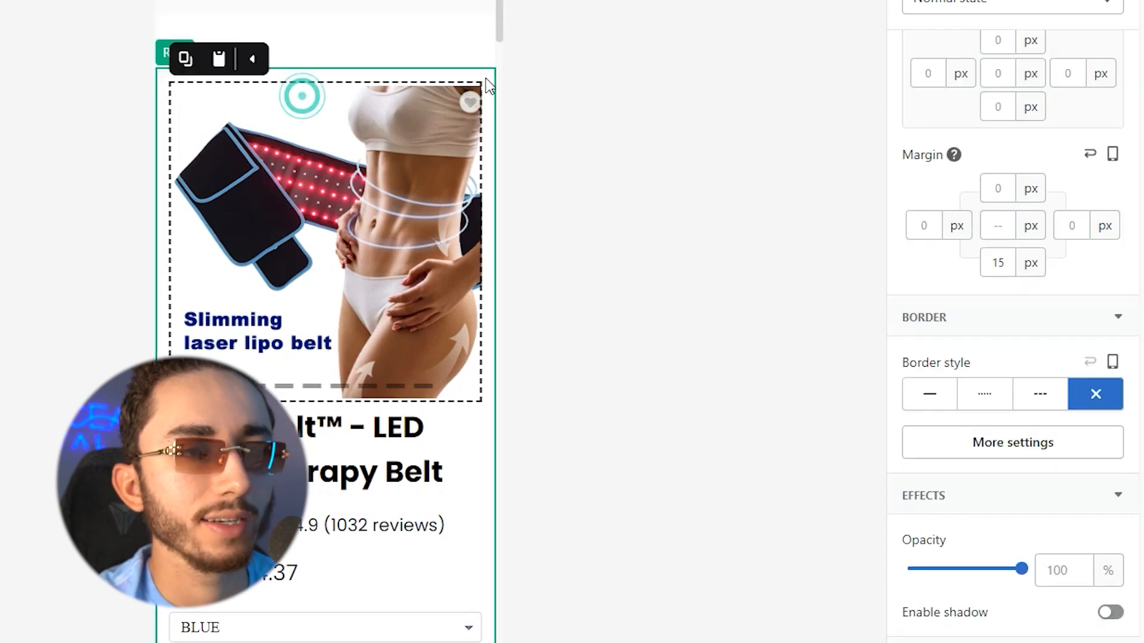
click(486, 80)
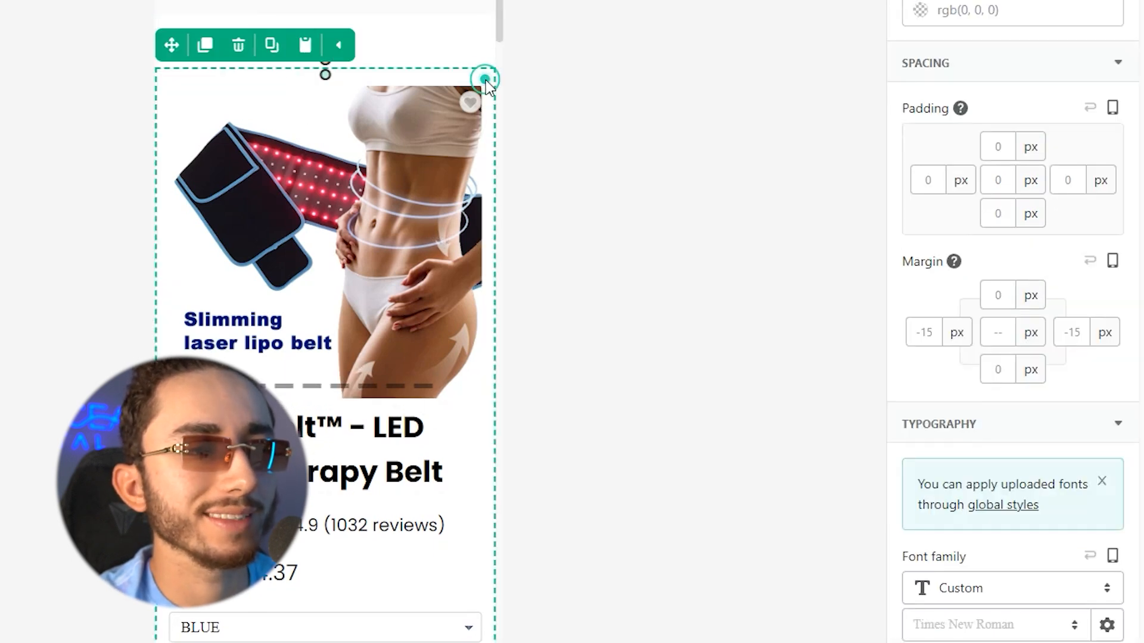
click(1001, 289)
text(-30)
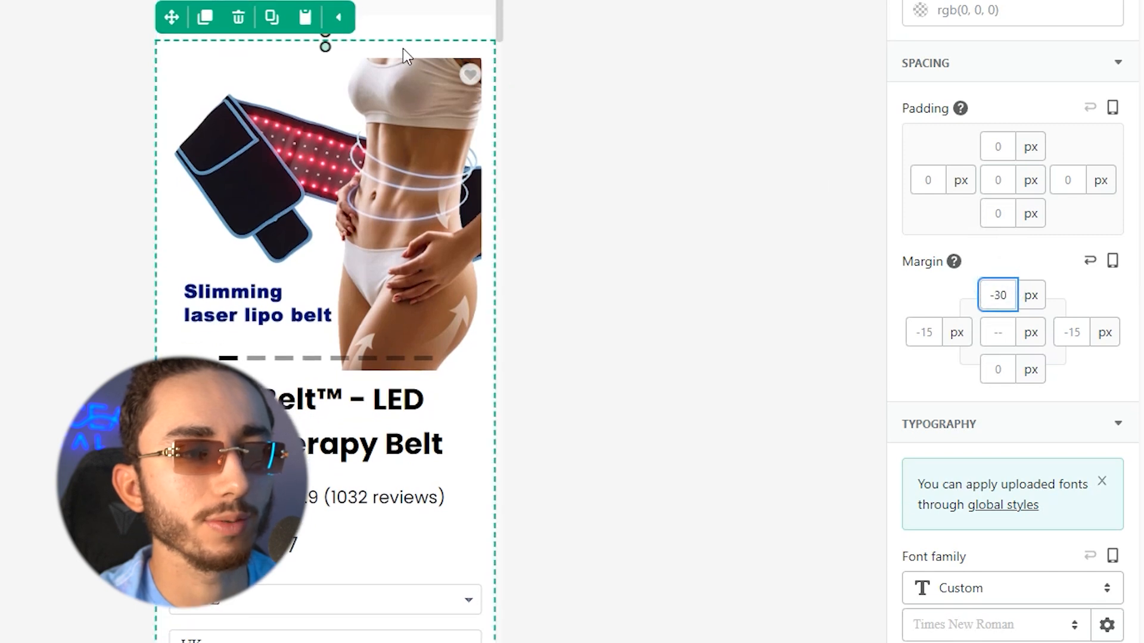
key(Up)
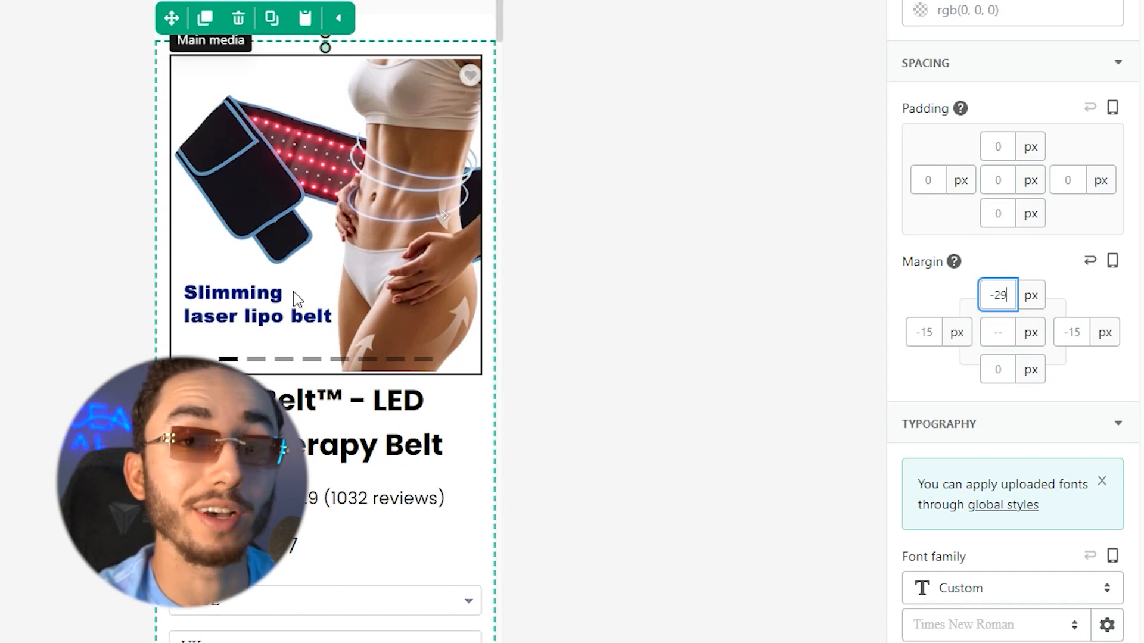
Set the product title's mobile font size to 18 px and its bottom margin to -19 px.
click(356, 421)
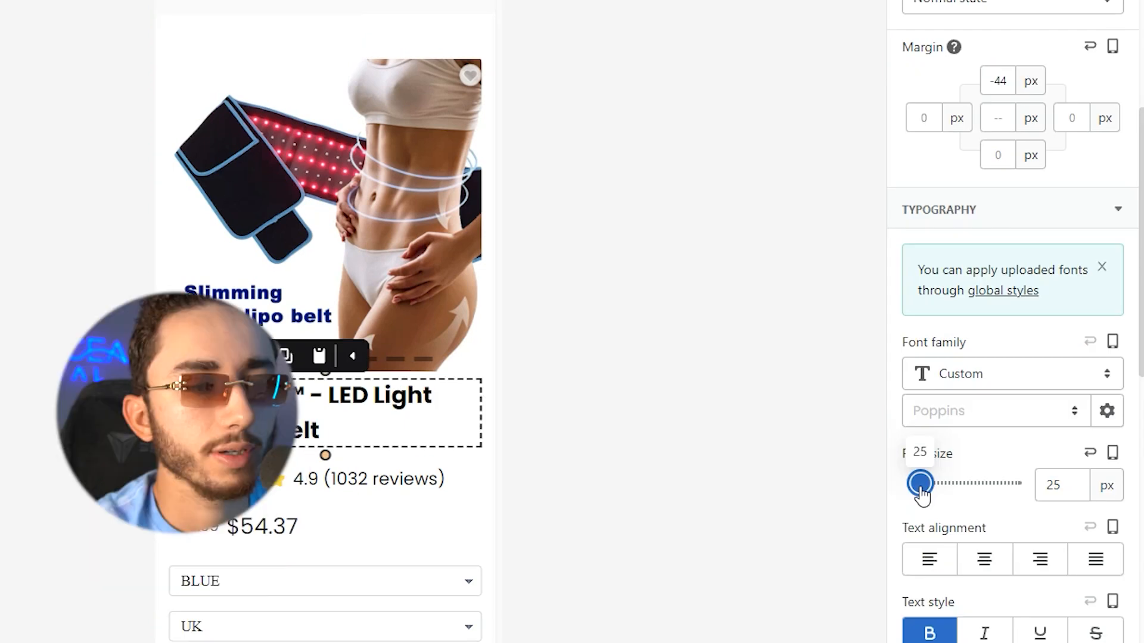
drag(921, 482, 898, 488)
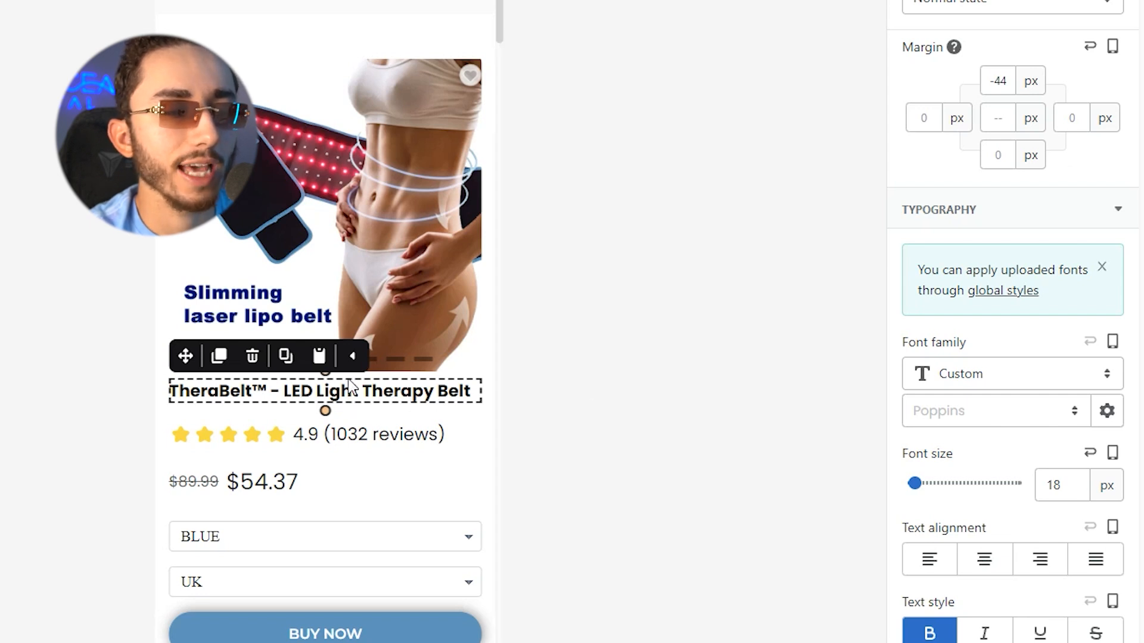
scroll(350, 334, down, 3)
click(298, 243)
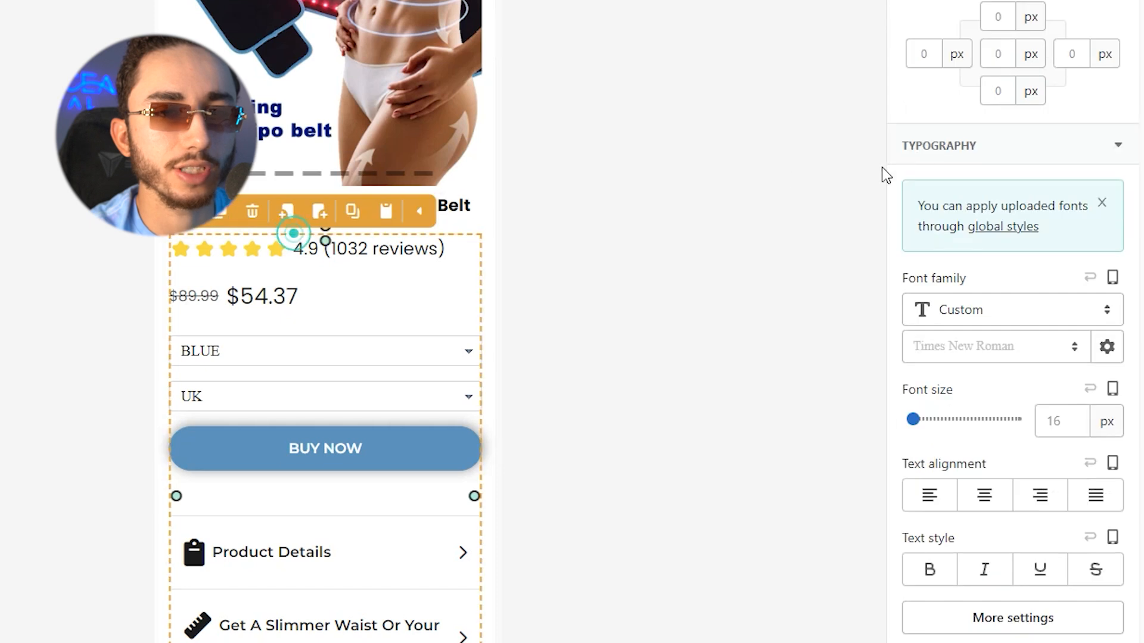
scroll(1021, 114, up, 5)
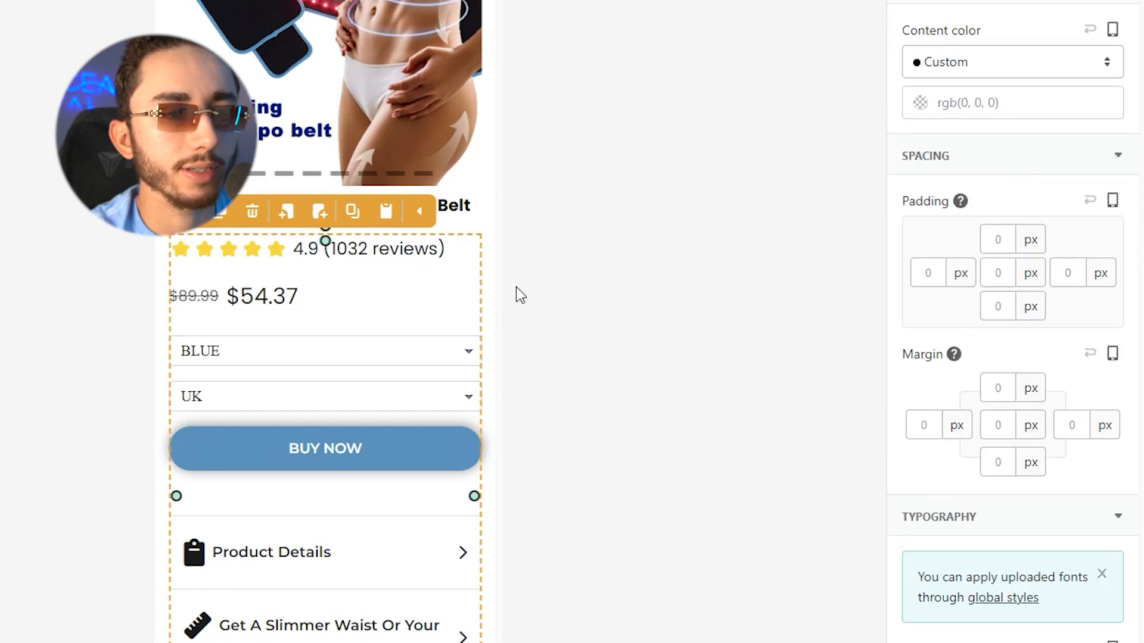
click(449, 218)
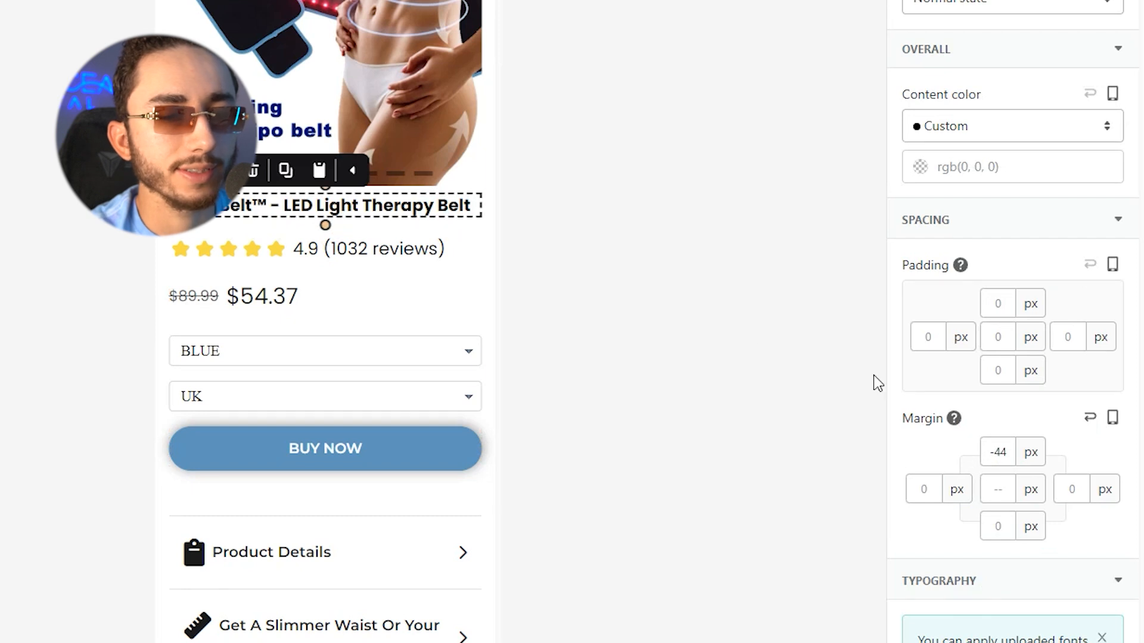
click(990, 459)
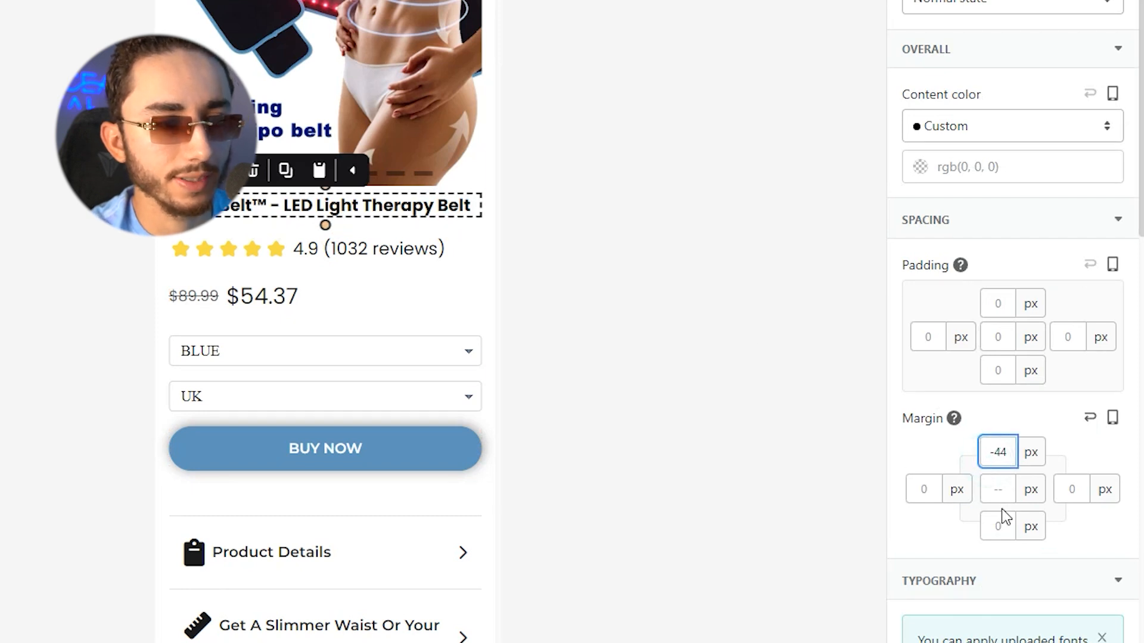
text(-21)
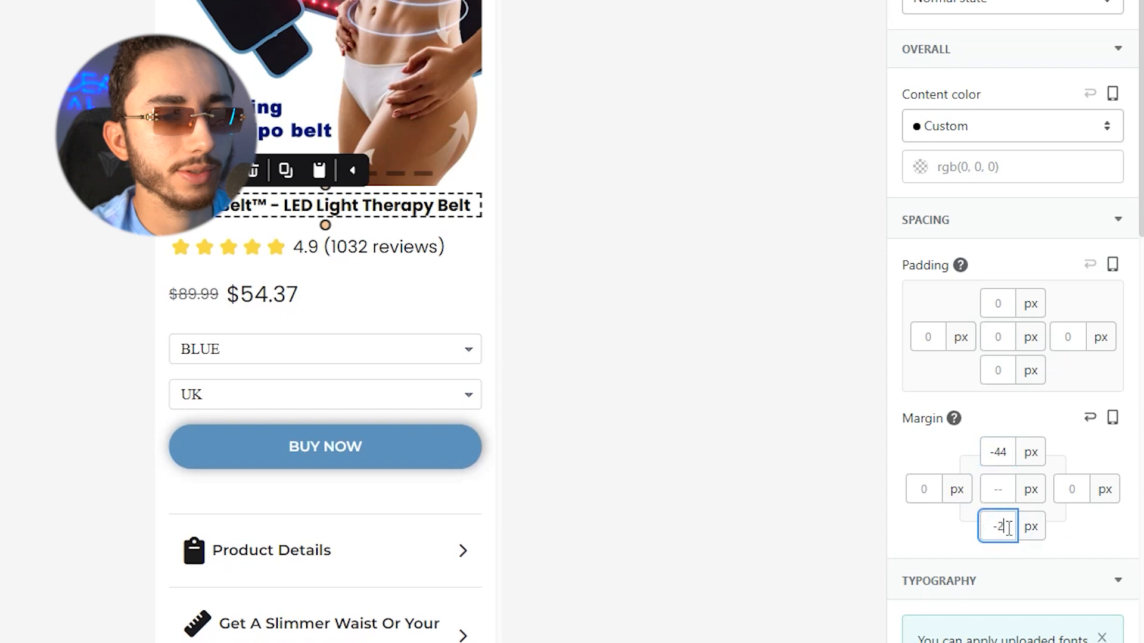
key(Up)
key(Up)
click(677, 266)
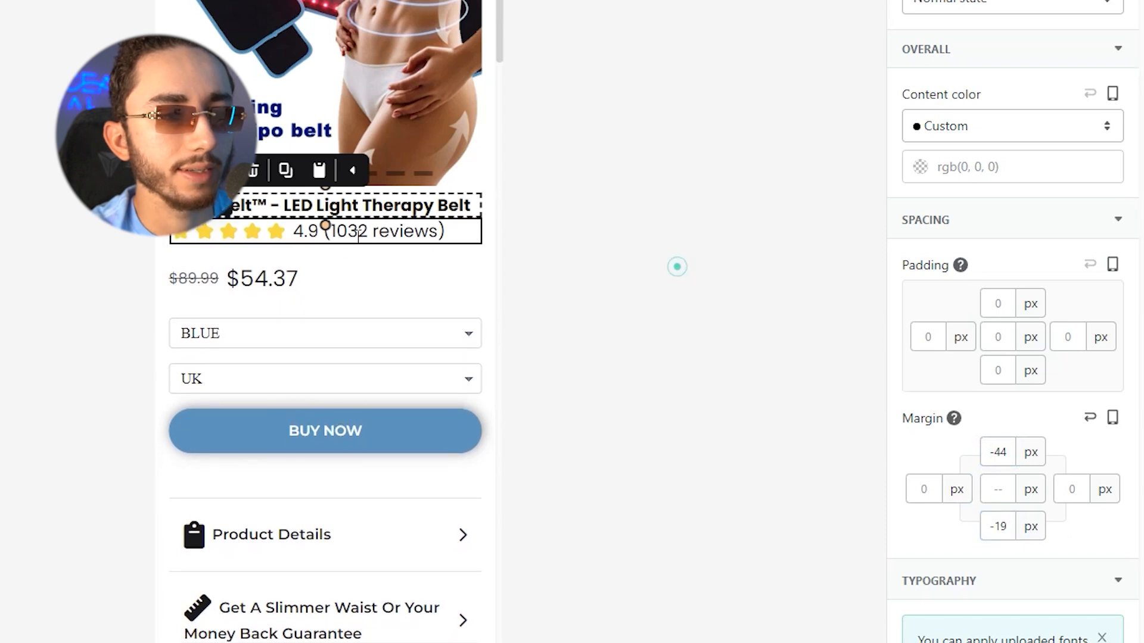
Set the product price's bottom margin to 22 px and its top margin to -8 px.
click(371, 286)
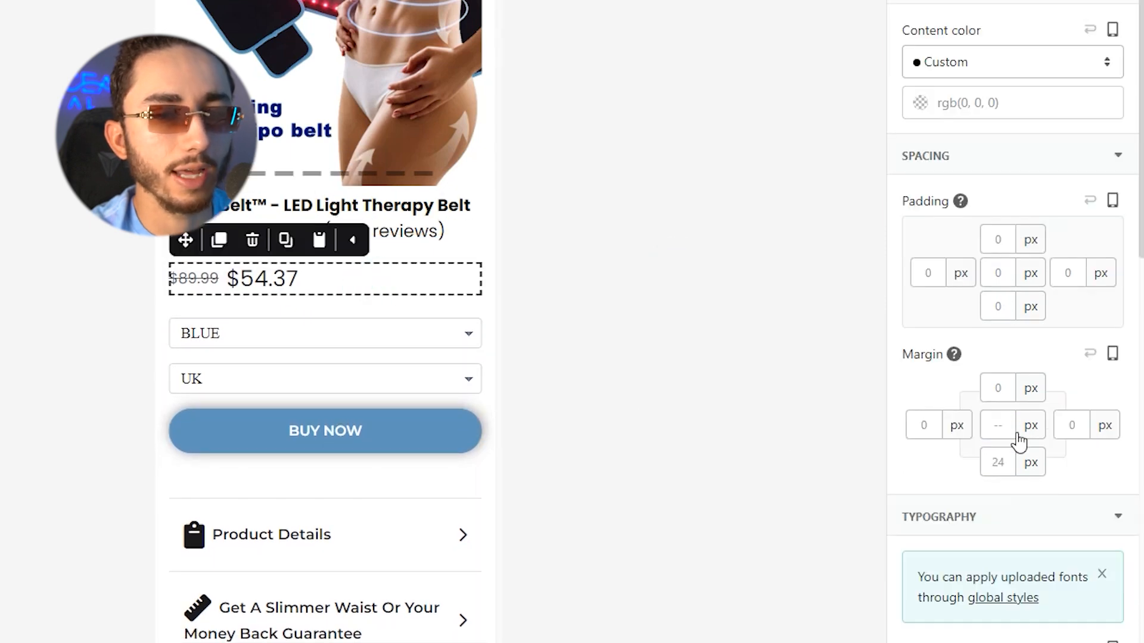
click(1011, 459)
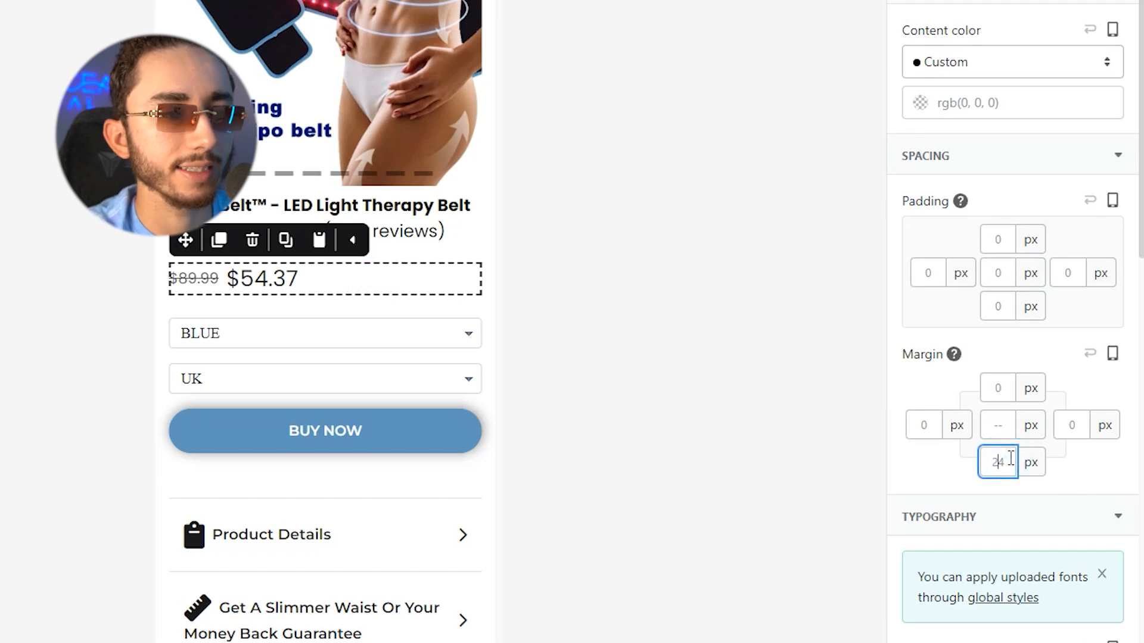
key(Down)
key(Down)
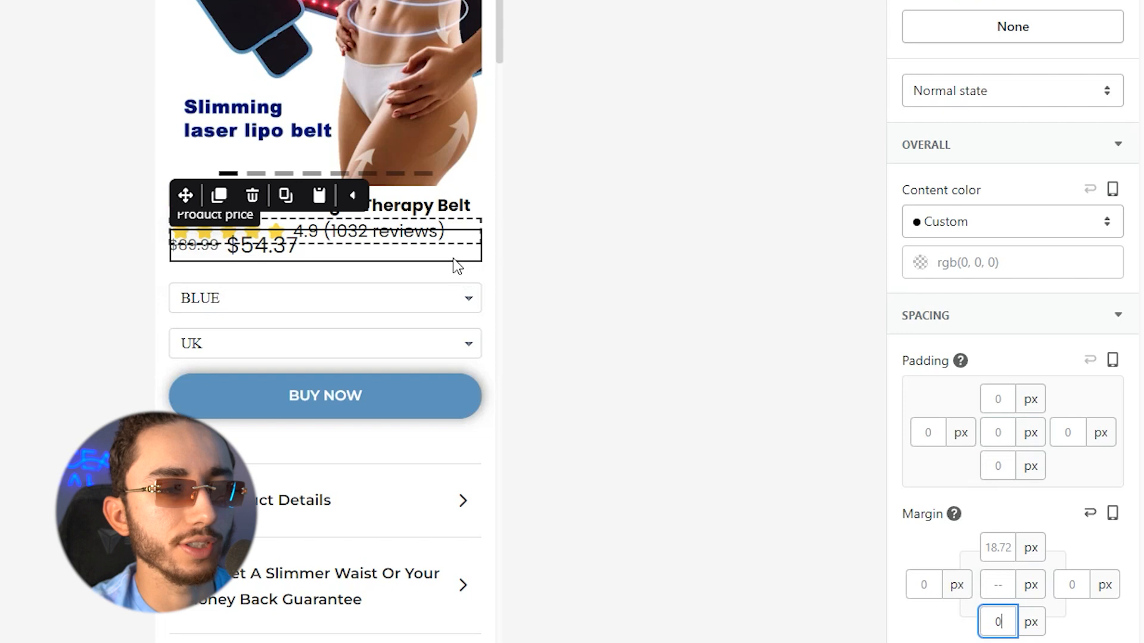
click(449, 253)
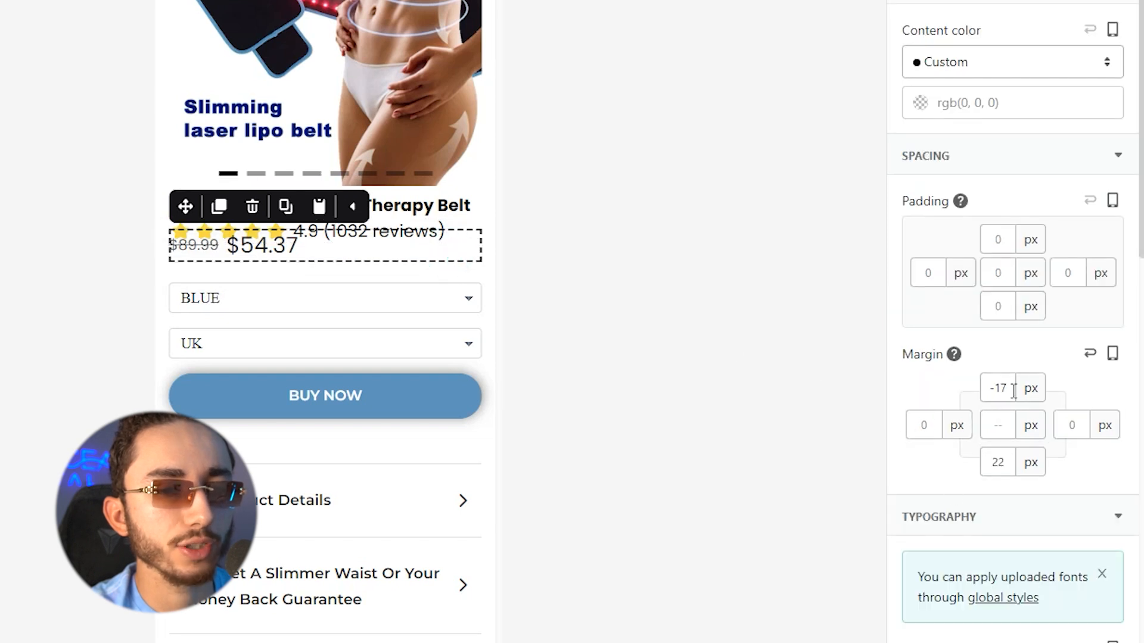
key(BackSpace)
key(BackSpace)
text(5)
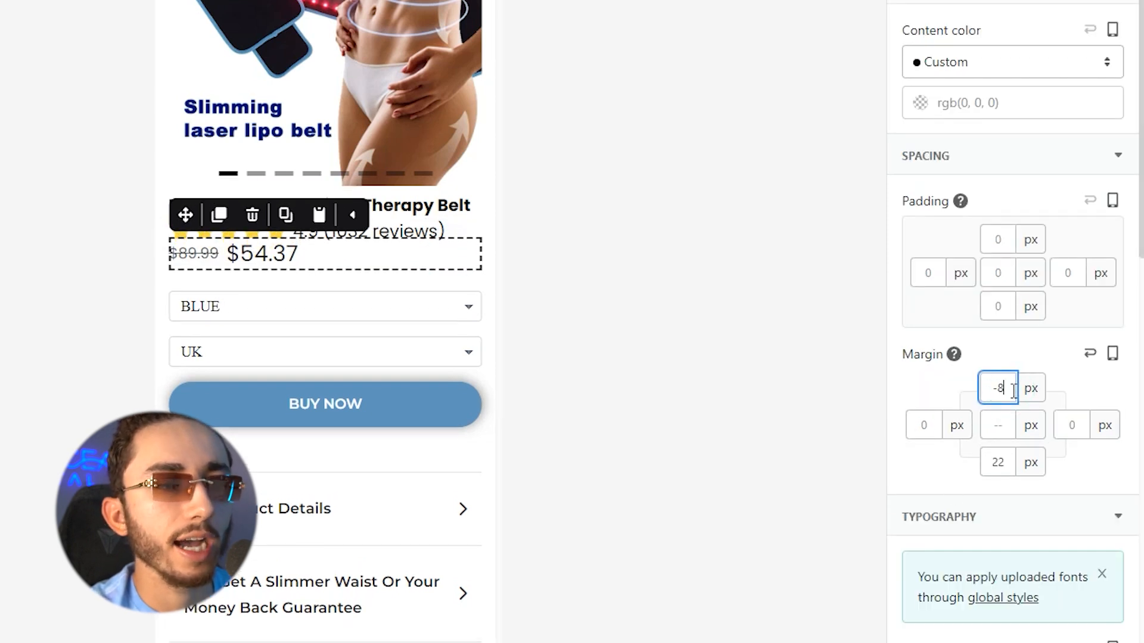
Set the top margins of the product price and the star reviews heading to 0 px.
key(Up)
key(Up)
key(Up)
key(Up)
key(Up)
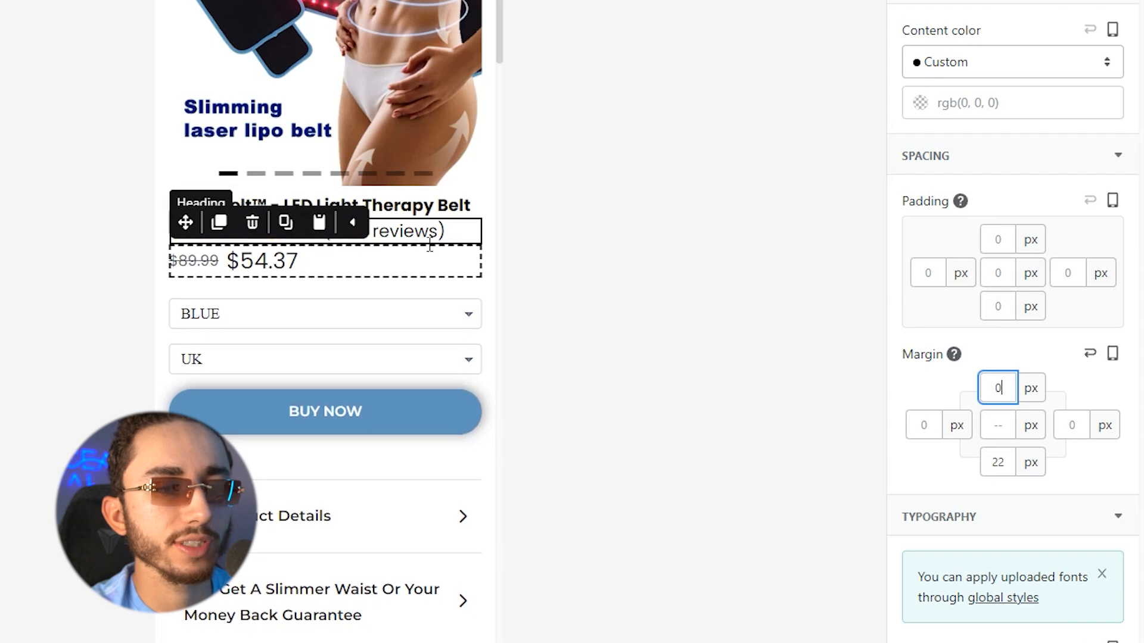
click(453, 232)
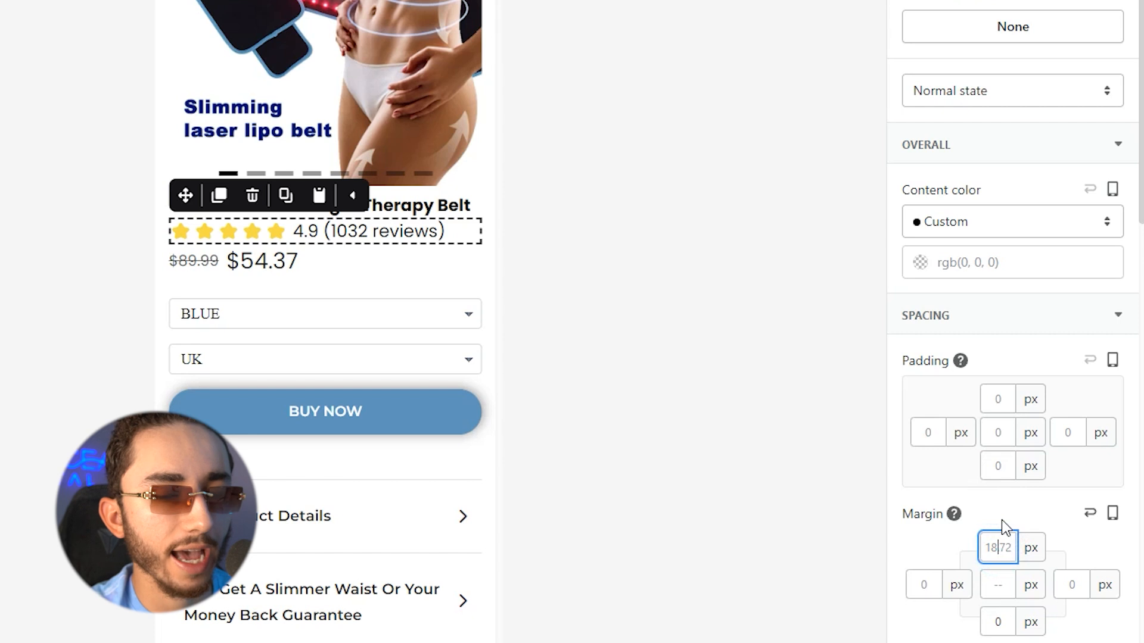
text(0)
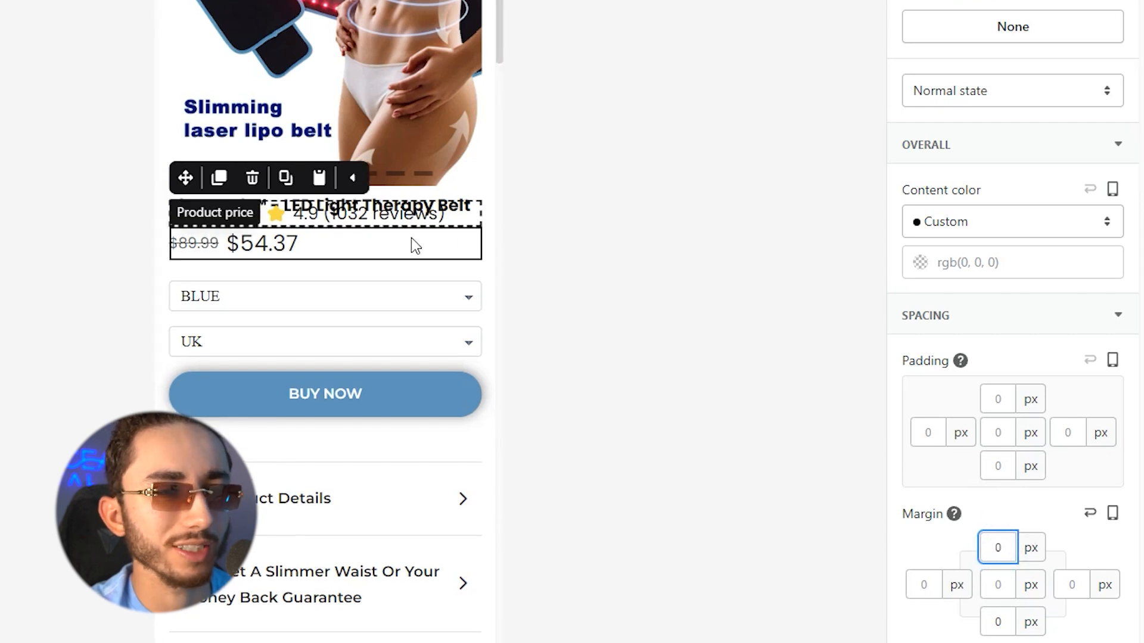
Set the TheraBelt product title's bottom margin to 0 px.
scroll(1037, 520, down, 2)
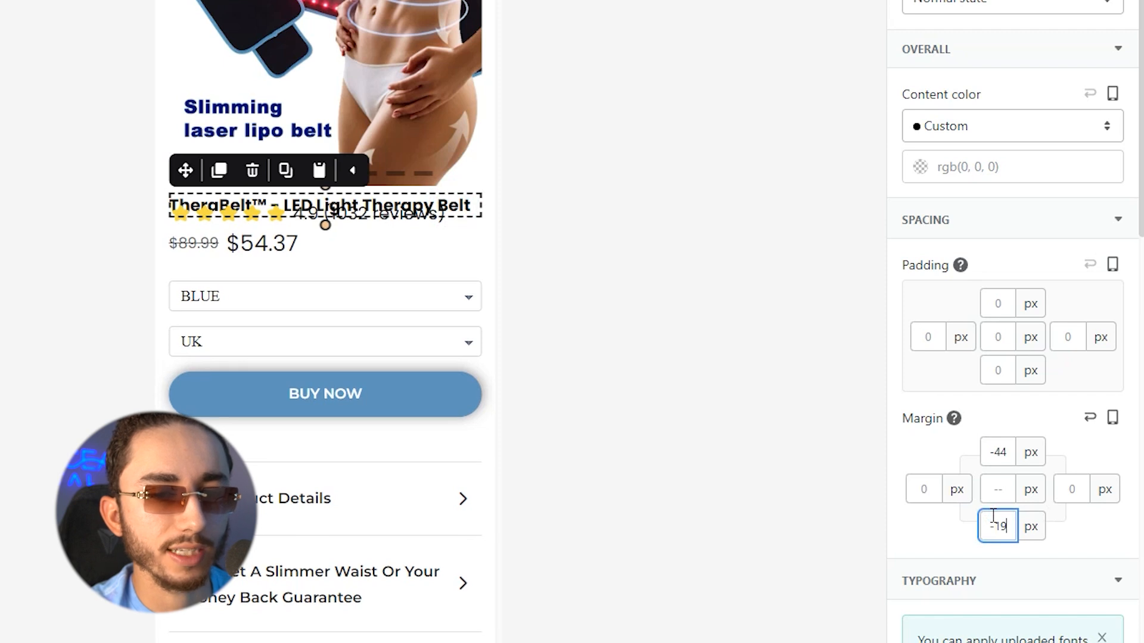
key(BackSpace)
key(BackSpace)
key(BackSpace)
text(0)
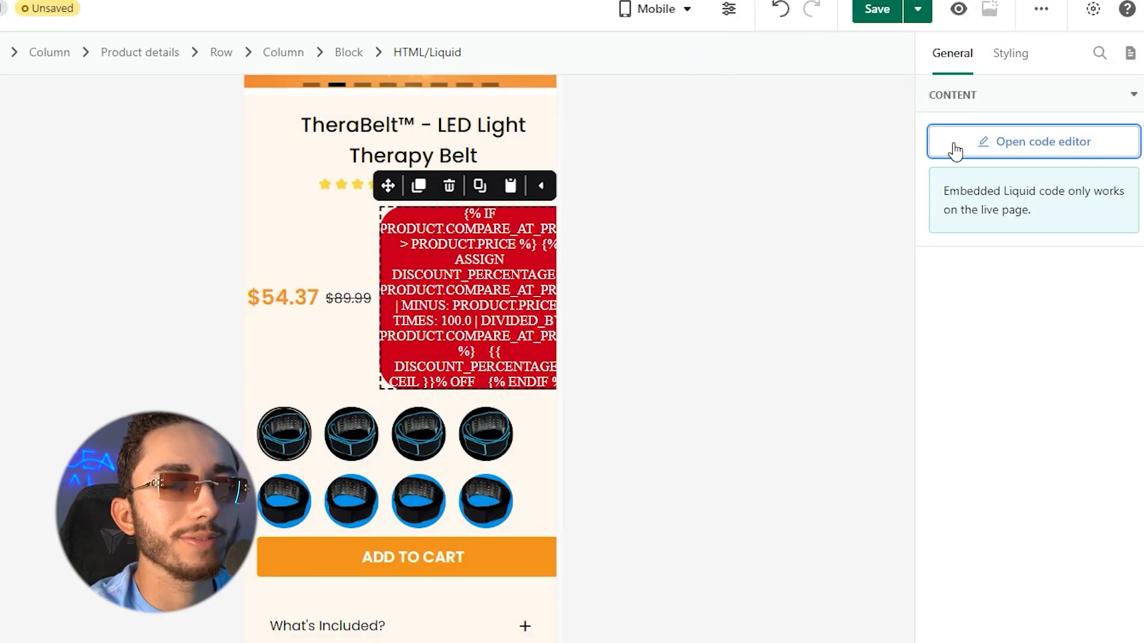
Copy all the discount percentage code from the HTML/Liquid element on the Master Grater product page.
click(955, 152)
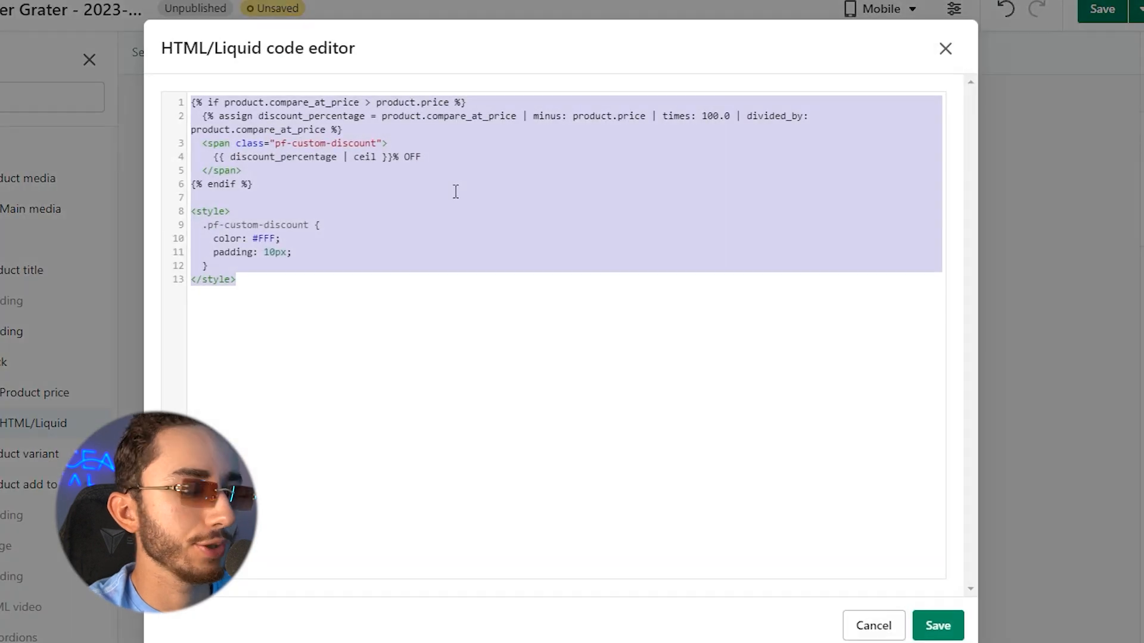
click(455, 191)
key(ctrl+a)
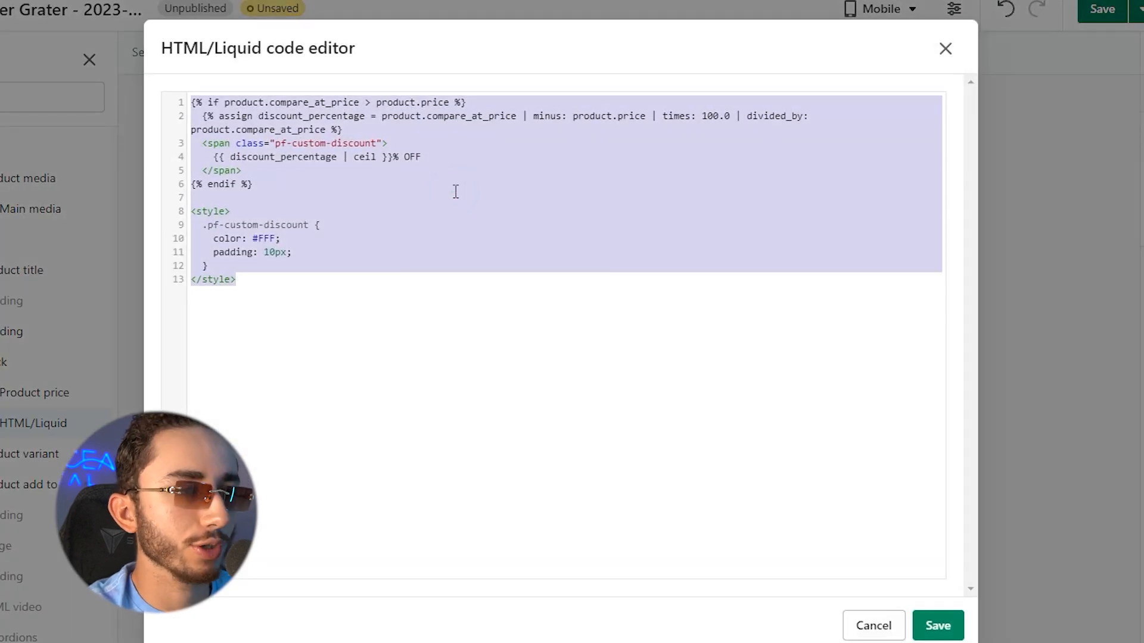
click(946, 49)
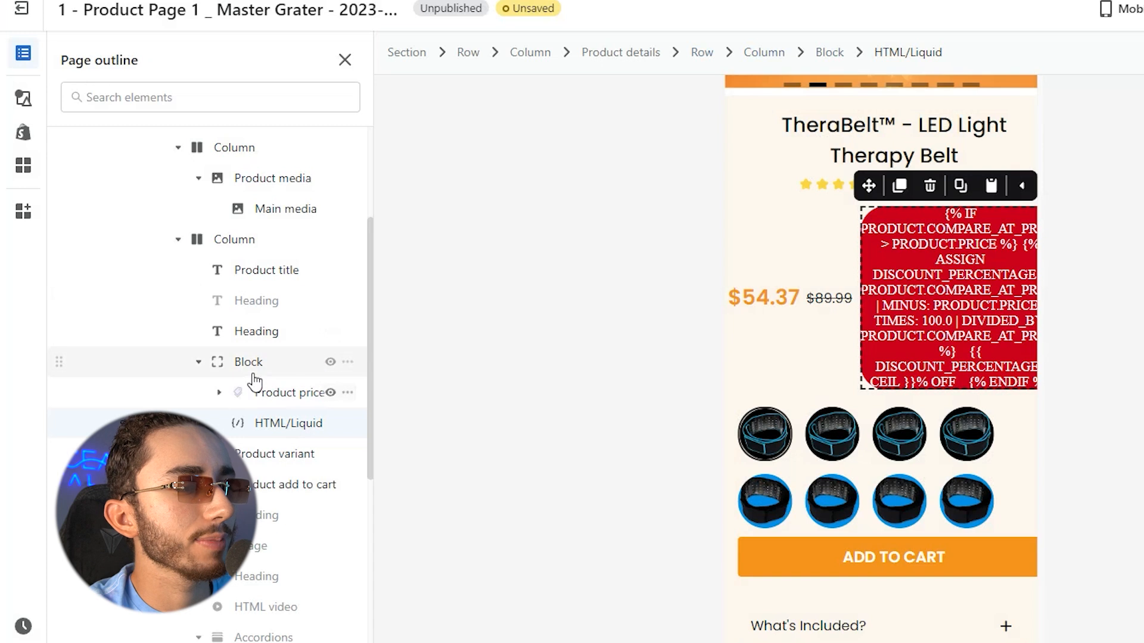
click(253, 368)
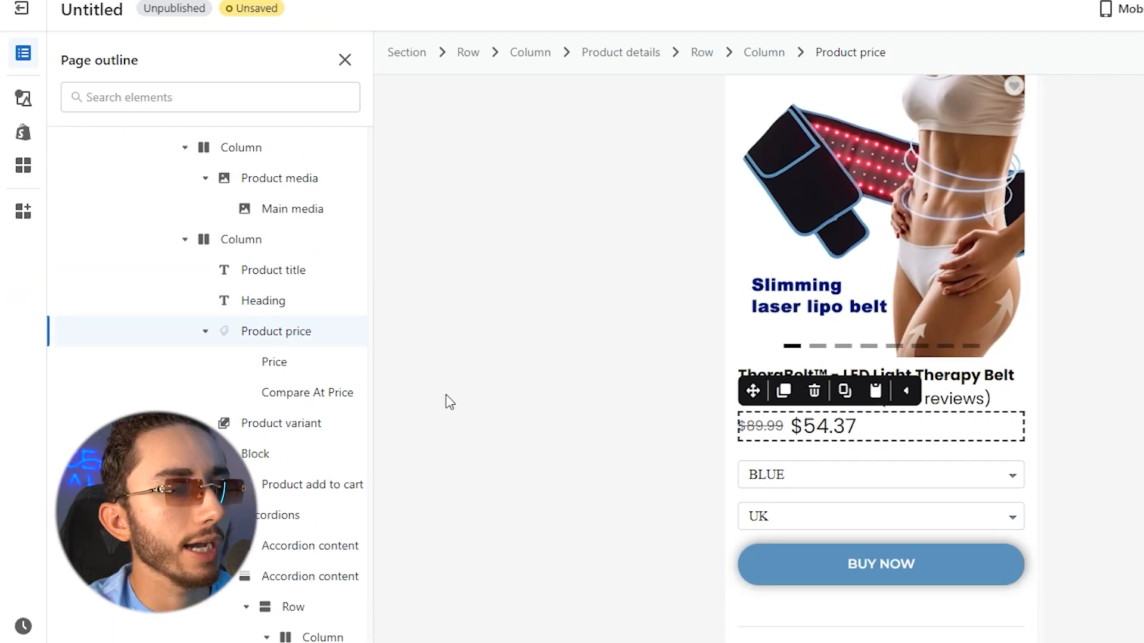
On the untitled page, duplicate the Buy Now button's block and move one copy between the product price and the variant selectors.
click(443, 394)
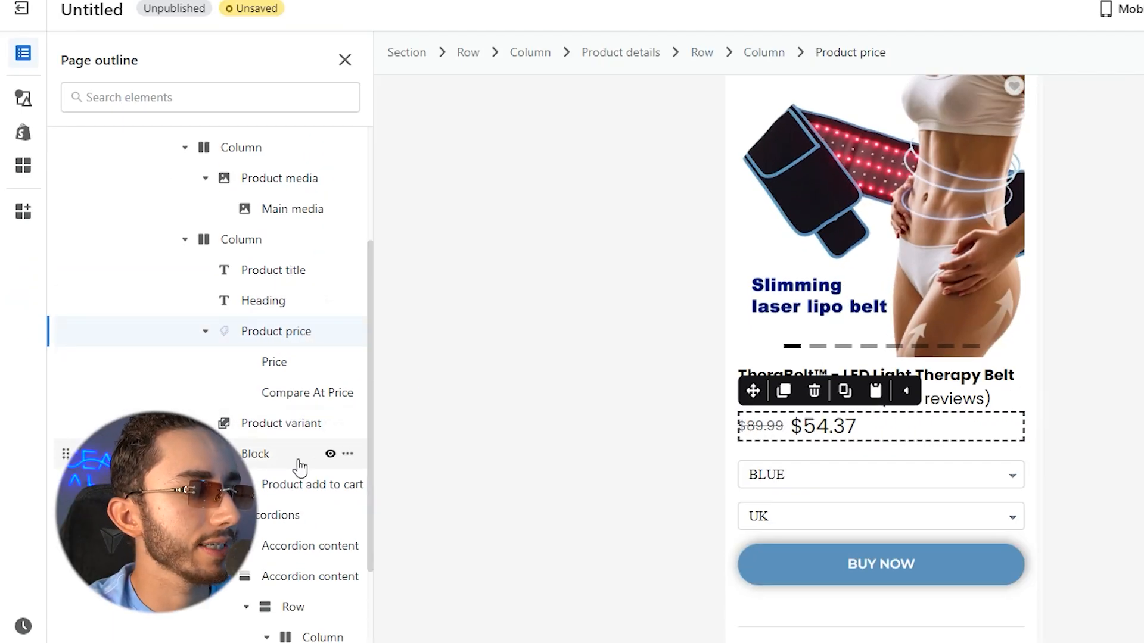
click(347, 454)
click(295, 513)
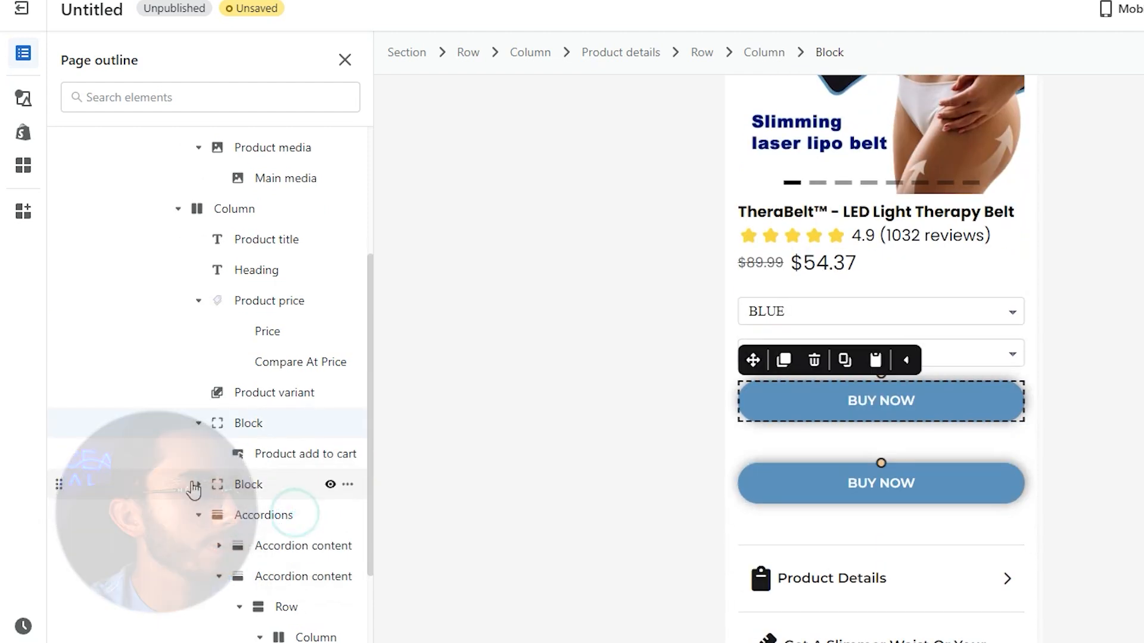
click(177, 426)
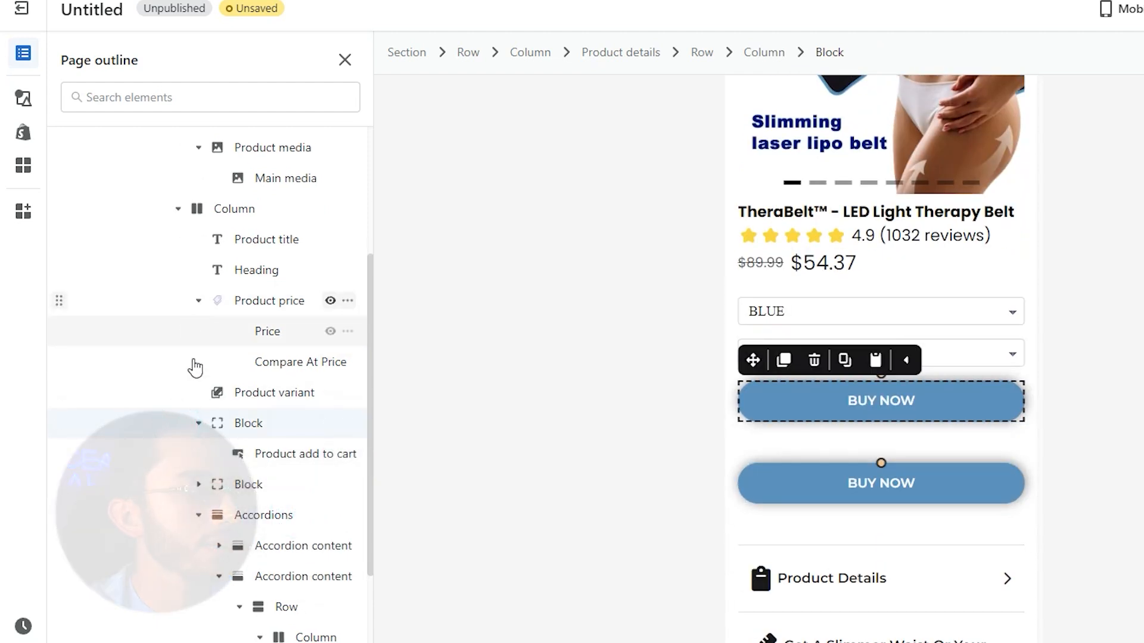
drag(58, 424, 110, 507)
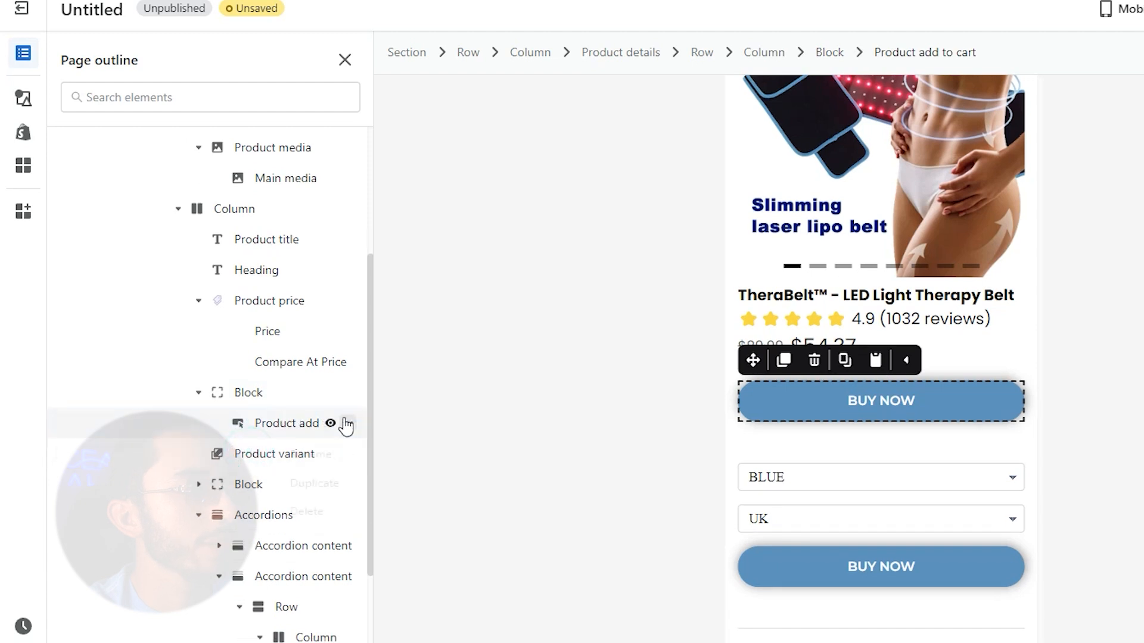
Delete the add to cart button from the upper block and move the product price into that block.
click(343, 421)
click(299, 523)
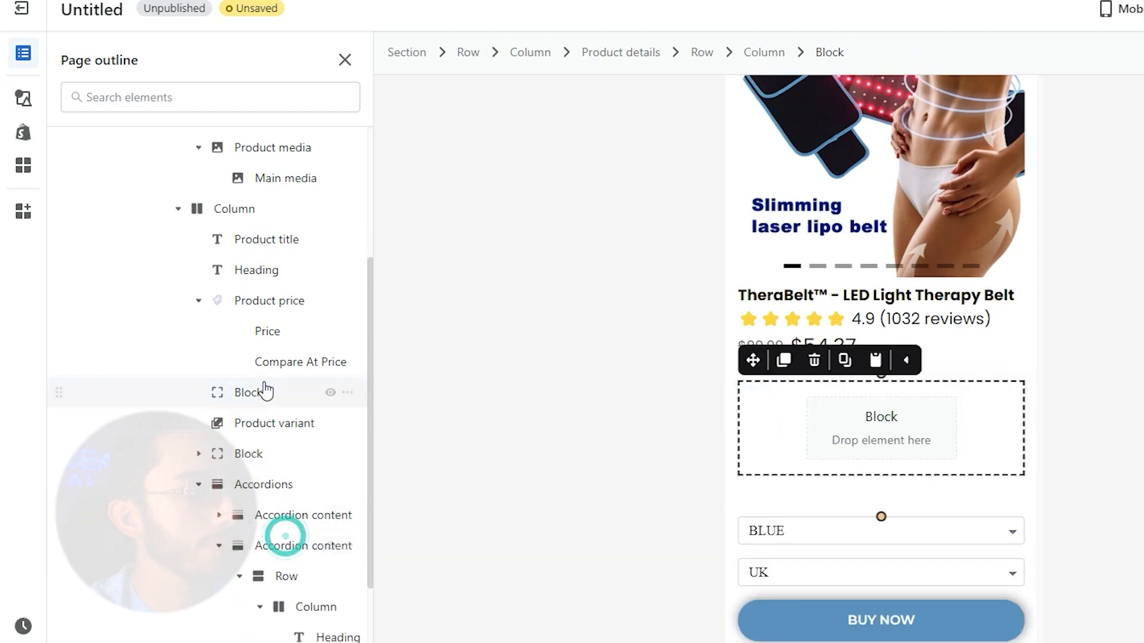
click(220, 308)
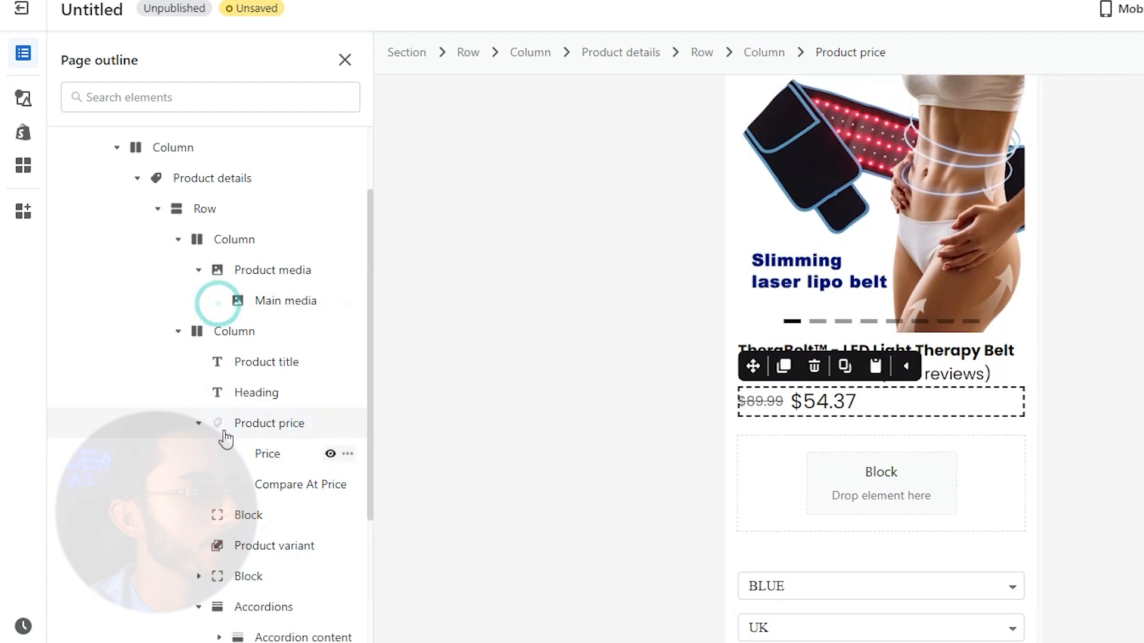
drag(61, 421, 62, 459)
drag(204, 427, 786, 318)
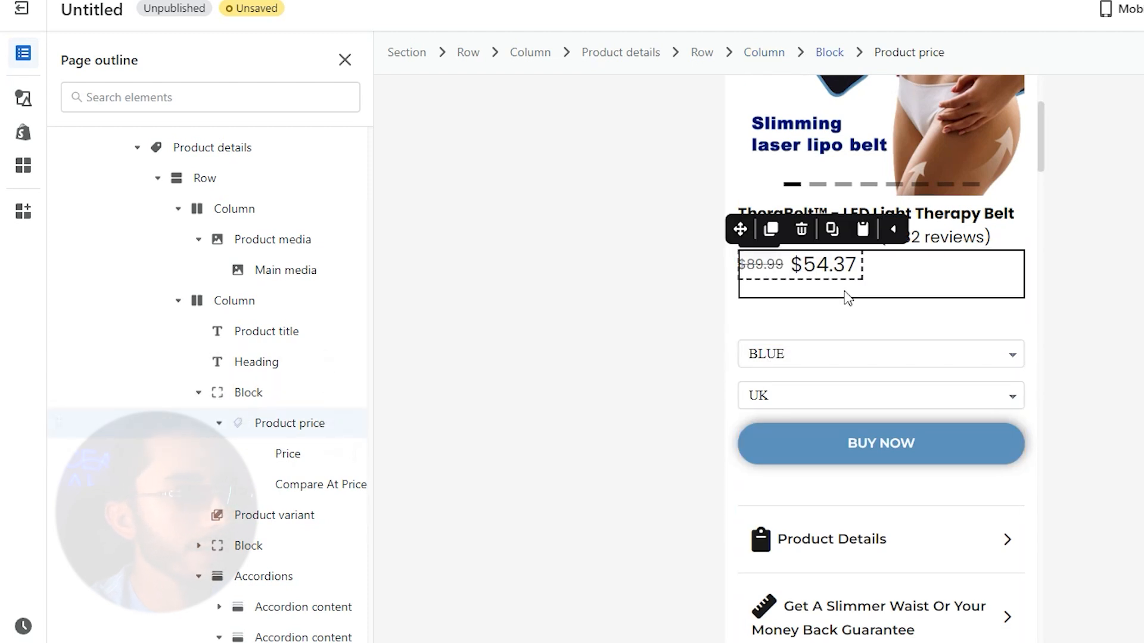
Add an HTML/Liquid element beside the product price inside its block.
click(36, 102)
scroll(150, 259, down, 4)
scroll(150, 263, up, 4)
scroll(141, 256, down, 4)
scroll(140, 524, up, 2)
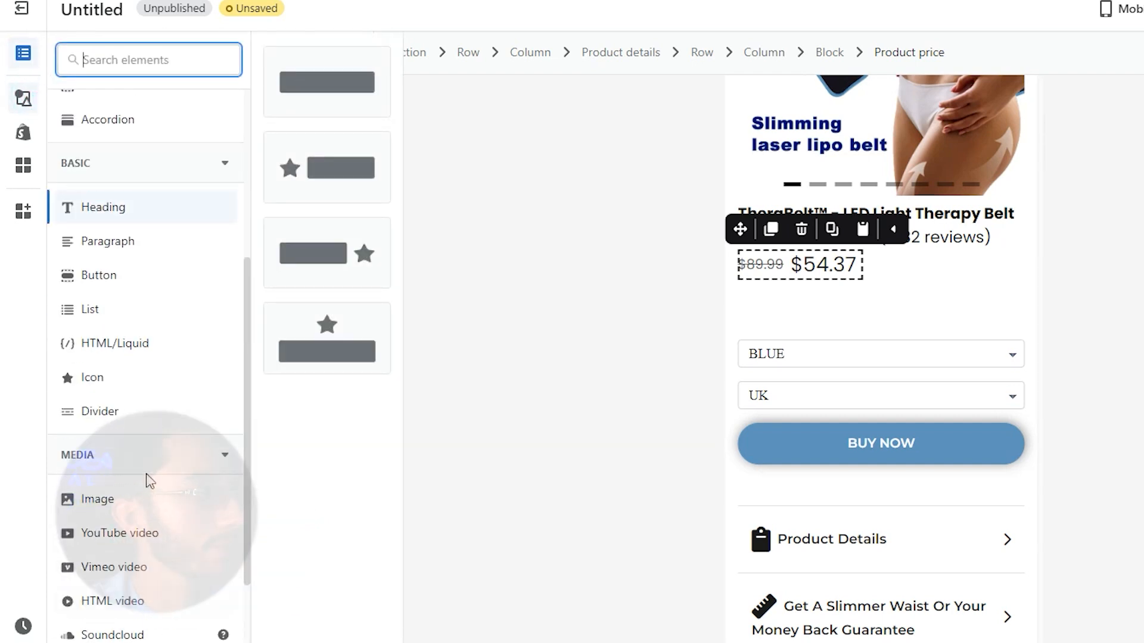
click(121, 346)
drag(287, 84, 892, 277)
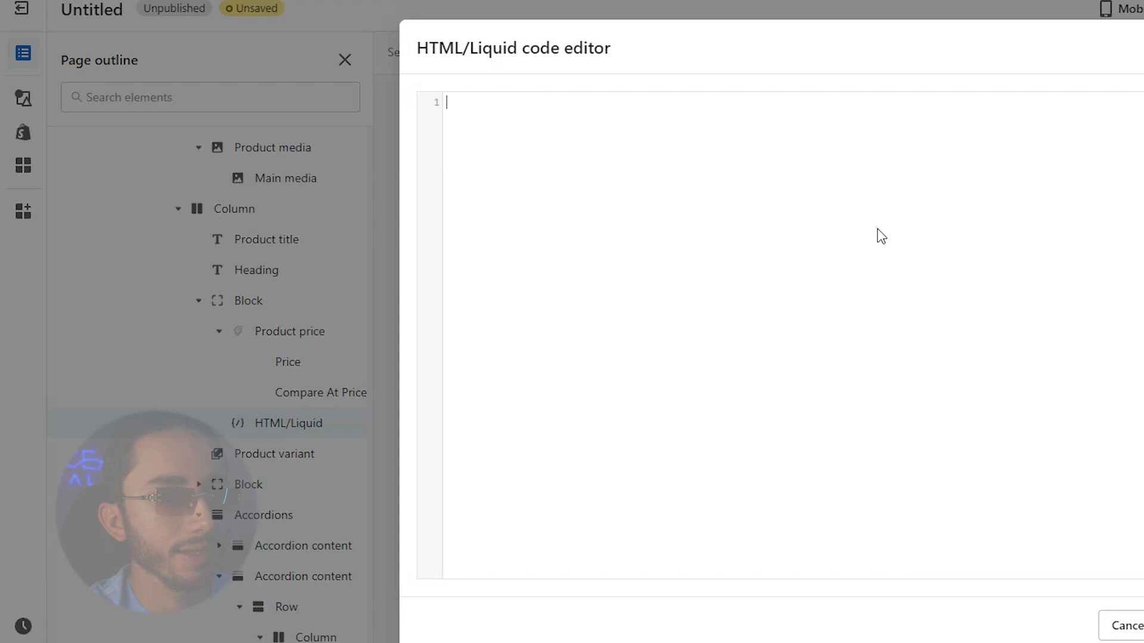
Paste the copied discount percentage code into the HTML/Liquid element and save the page with the title Untitled.
click(876, 228)
text({% if product.compare_at_price > product.price %}   {% assign discount_percentage = product.compare_at_price | minus: product.price | times: 100.0 | divided_by: product.compare_at_price %}   <span class="pf-custom-discount">     {{ discount_percentage | ceil }}% OFF   </span> {% endif %}  <style>   .pf-custom-discount {     color: #FFF;     padding: 10px;   } </style>)
click(1143, 625)
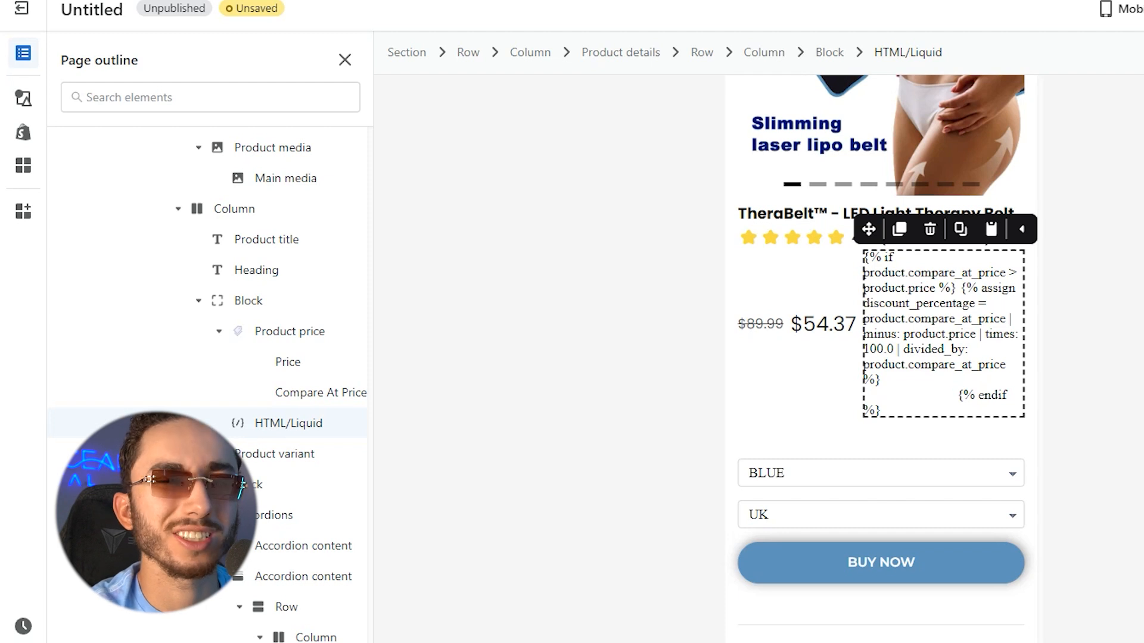
key(ctrl+s)
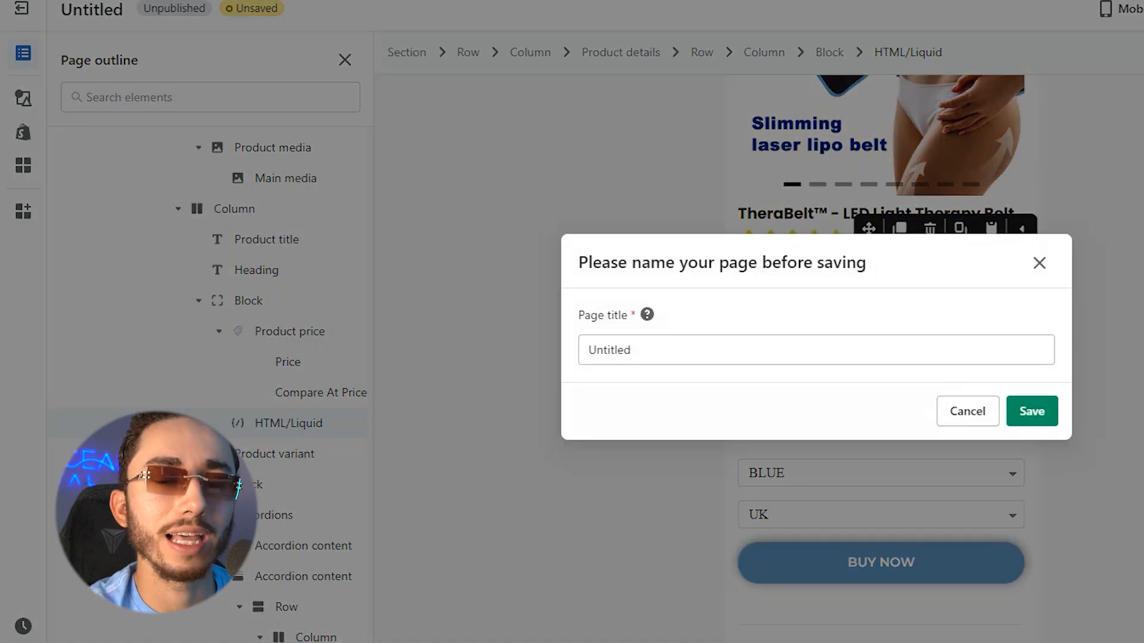
click(1036, 412)
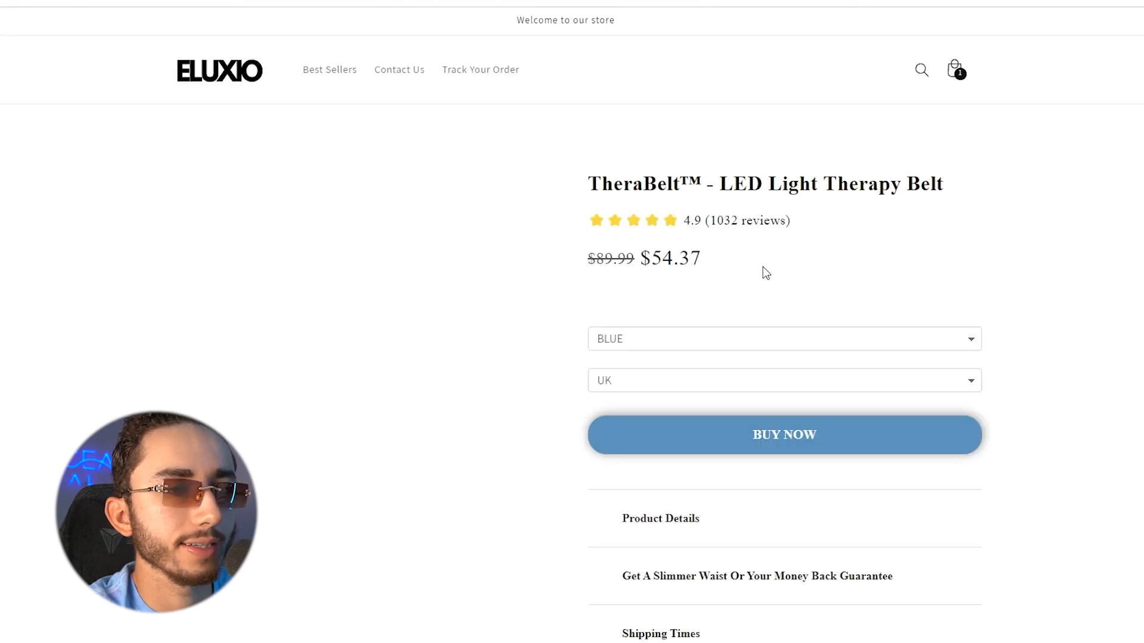
Inspect the live TheraBelt product page in the browser's responsive mobile view.
right_click(750, 268)
click(785, 561)
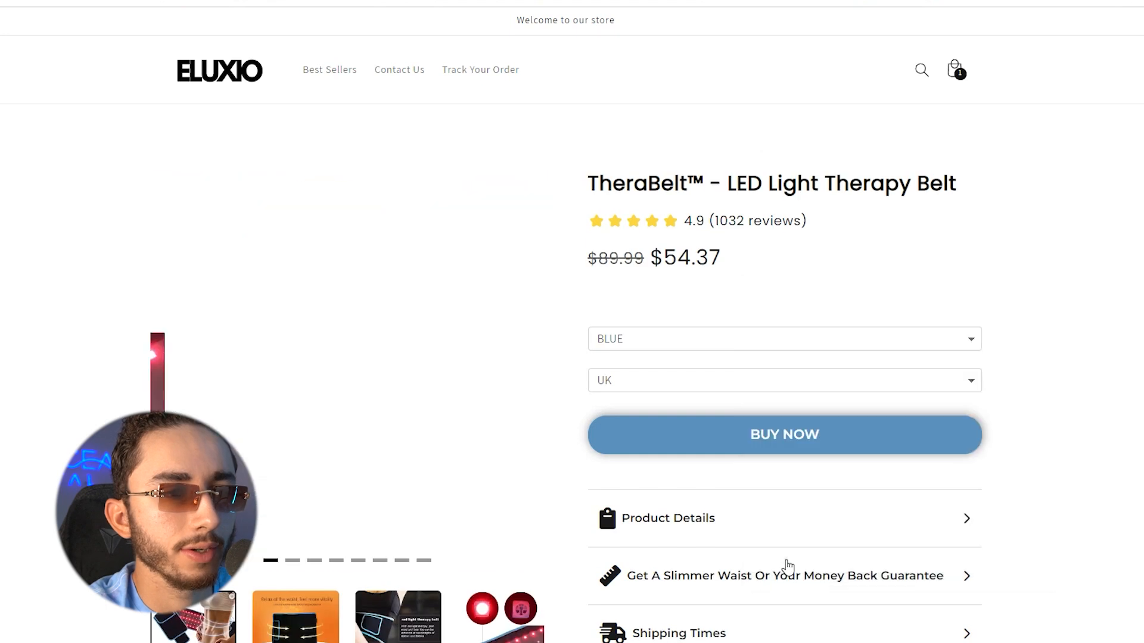
scroll(381, 379, down, 3)
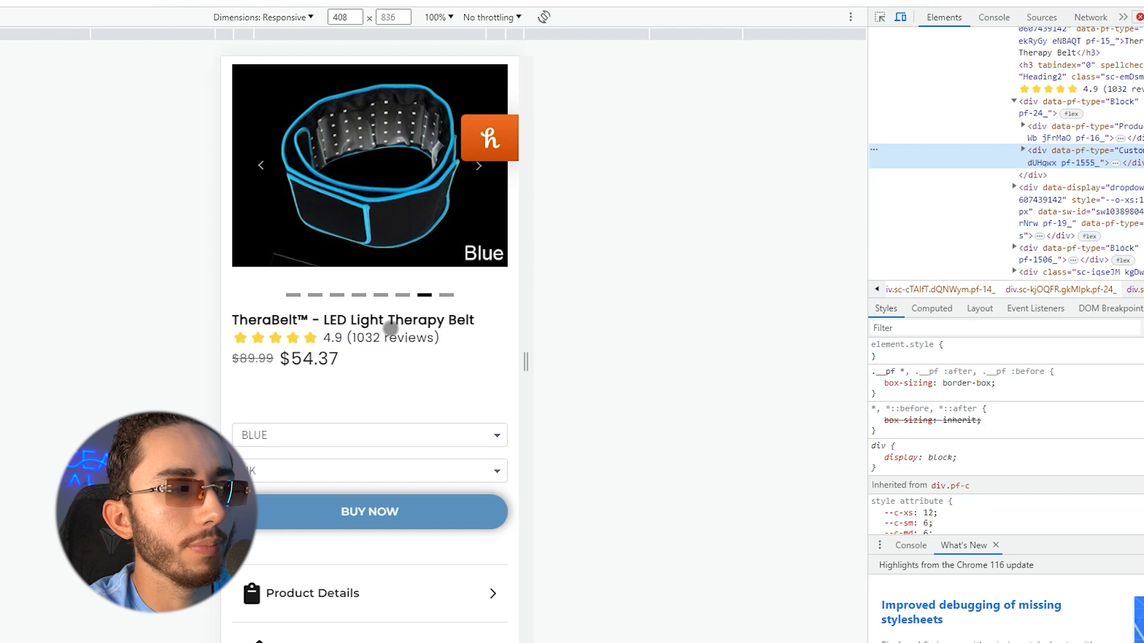
scroll(390, 328, down, 4)
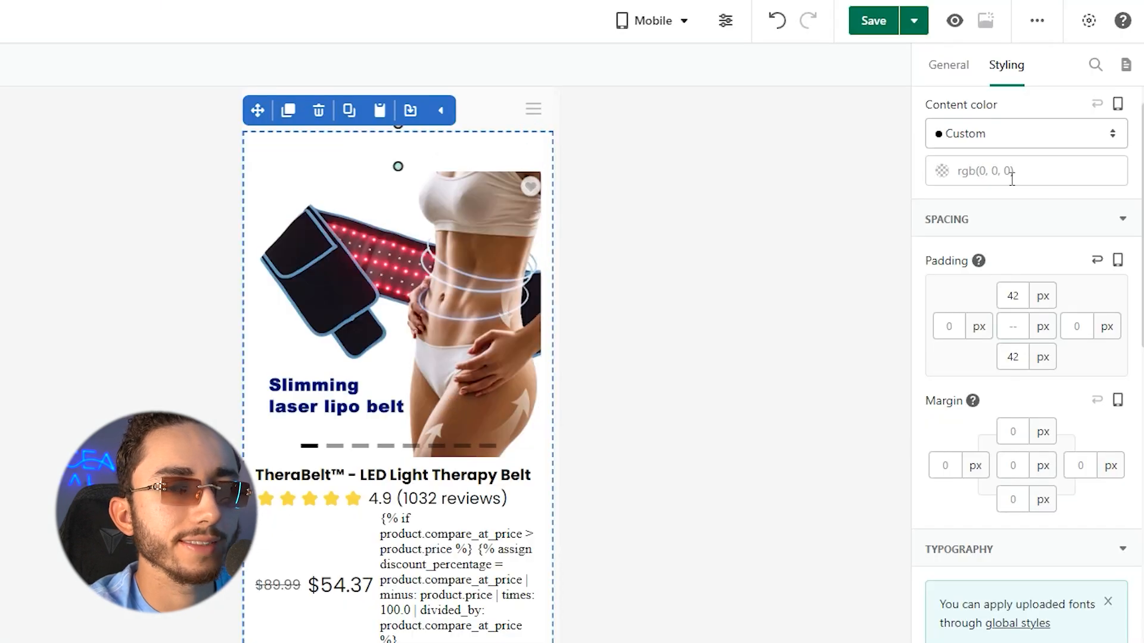
Set the product section's top padding to 0 px for mobile.
click(1008, 286)
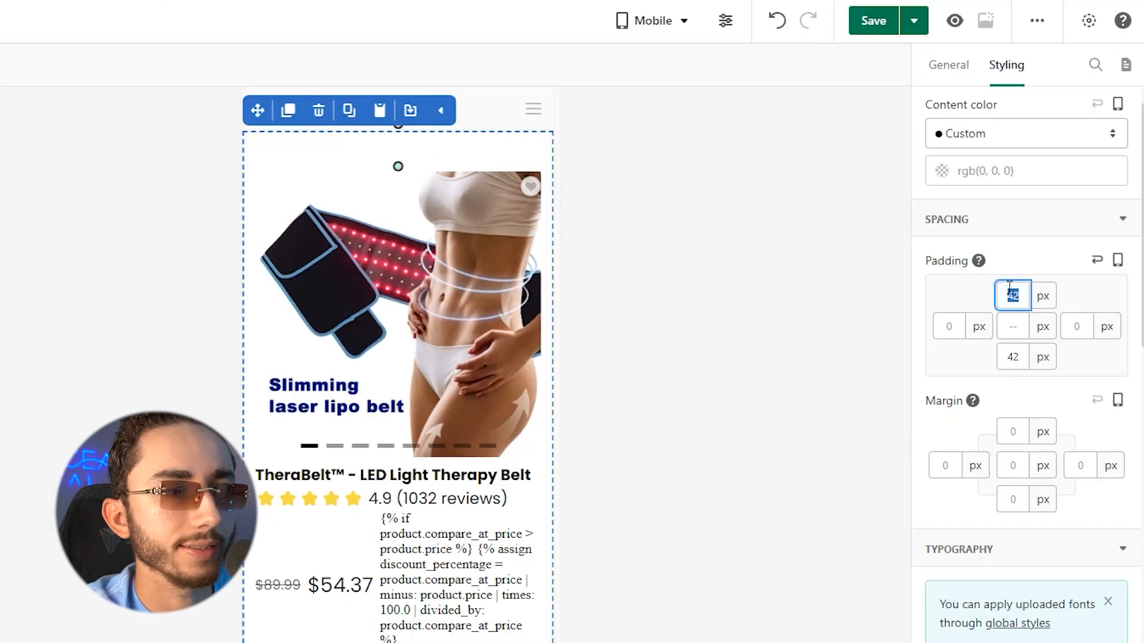
text(0)
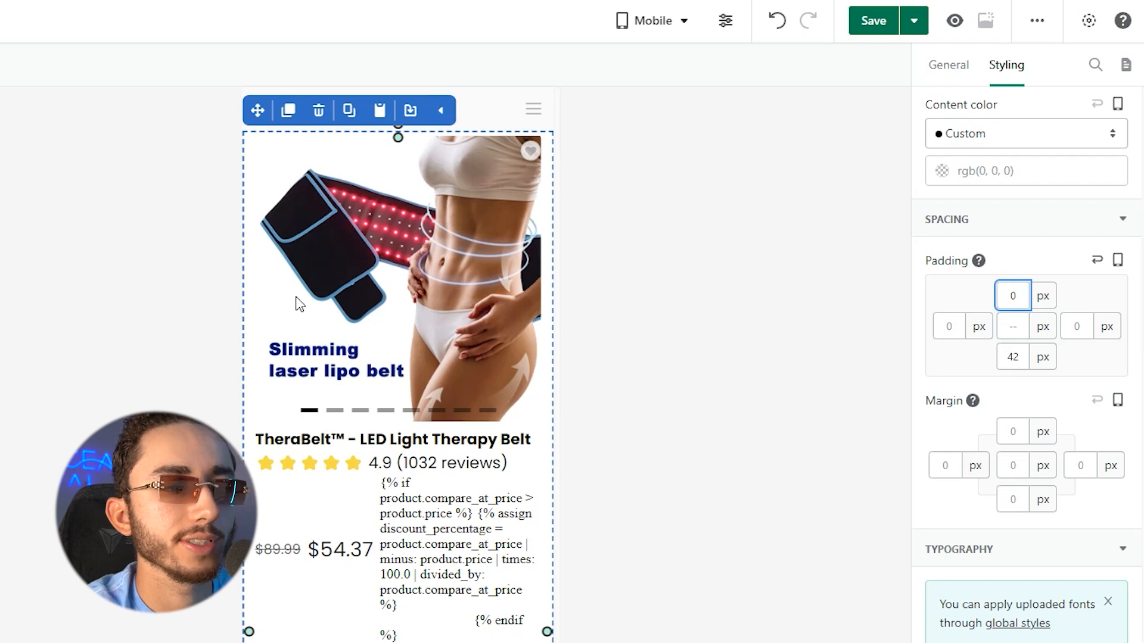
Try radio buttons as the product variant's option values display and restore the dropdown menu.
scroll(408, 468, down, 3)
scroll(407, 469, down, 2)
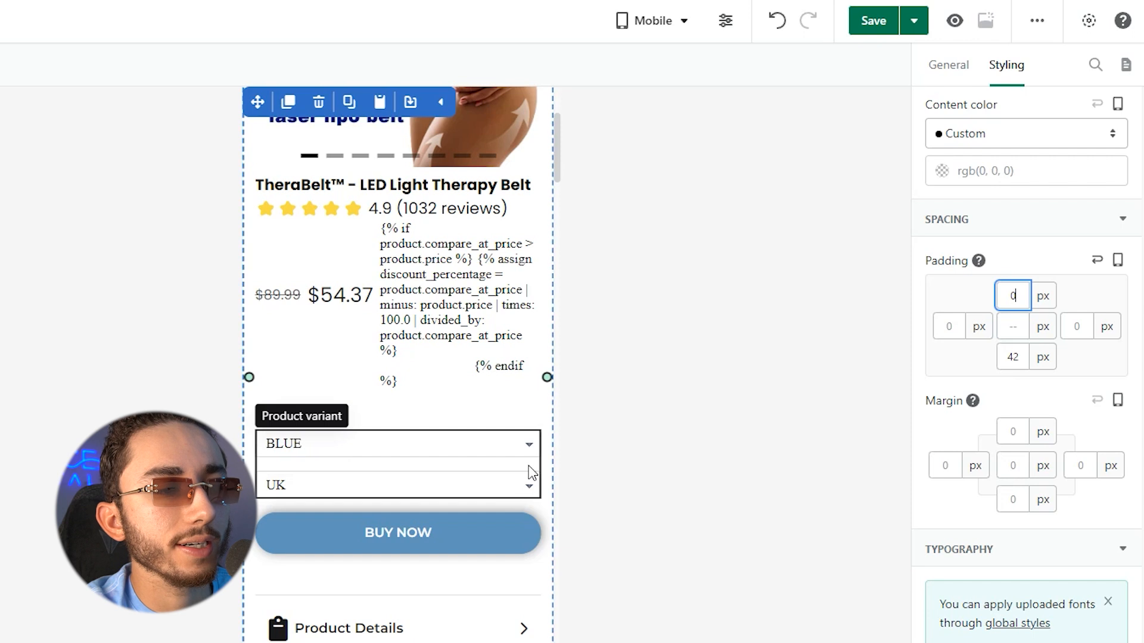
click(530, 468)
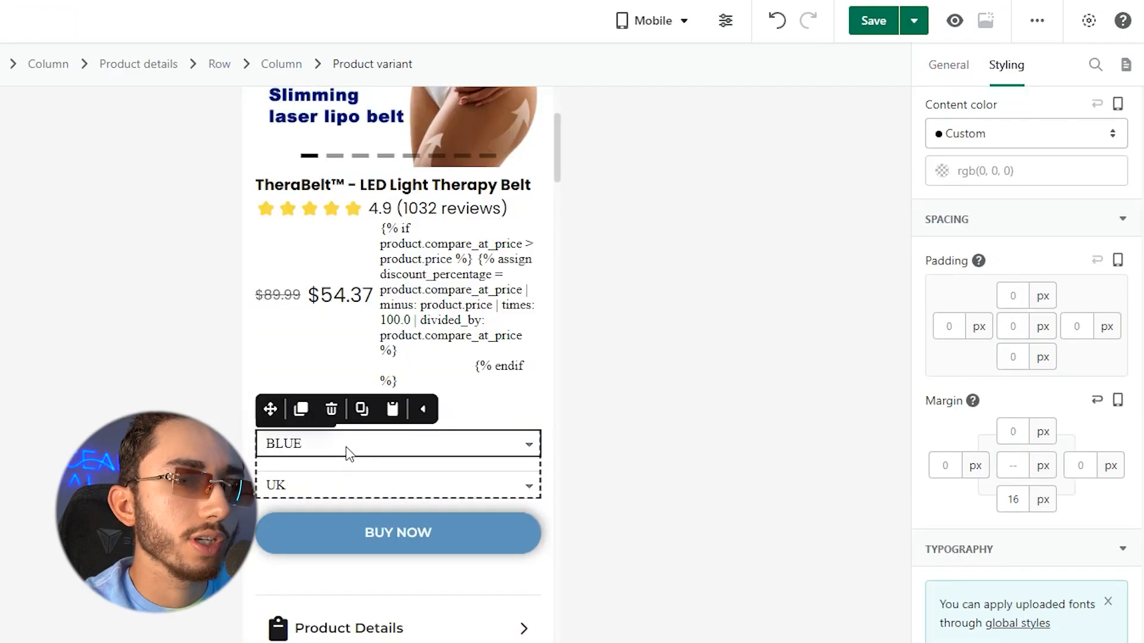
click(951, 66)
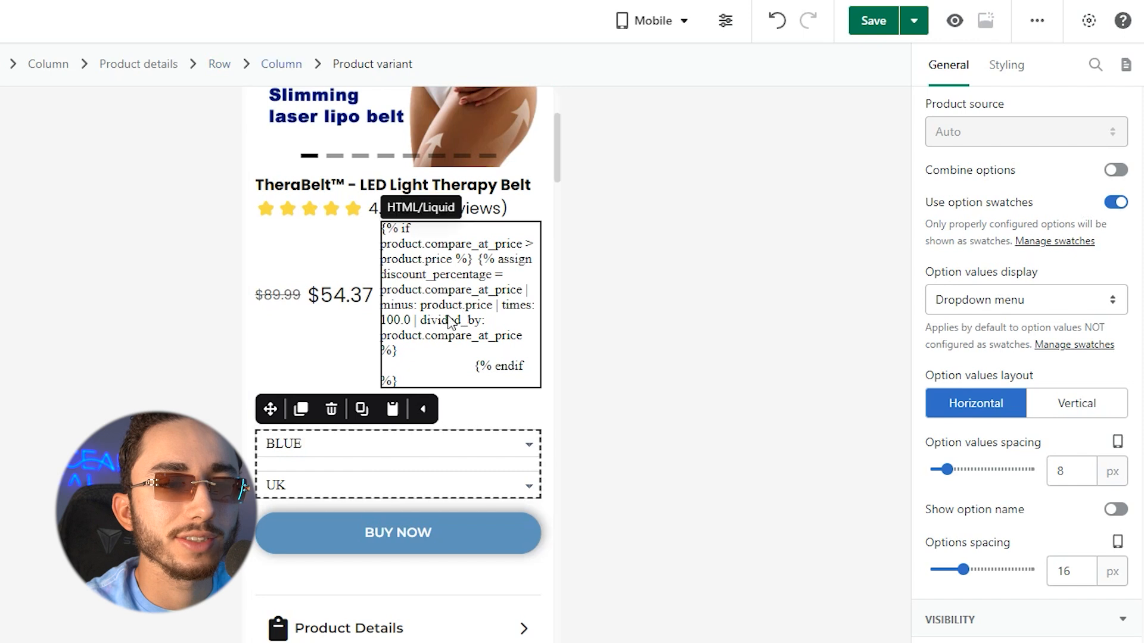
click(971, 305)
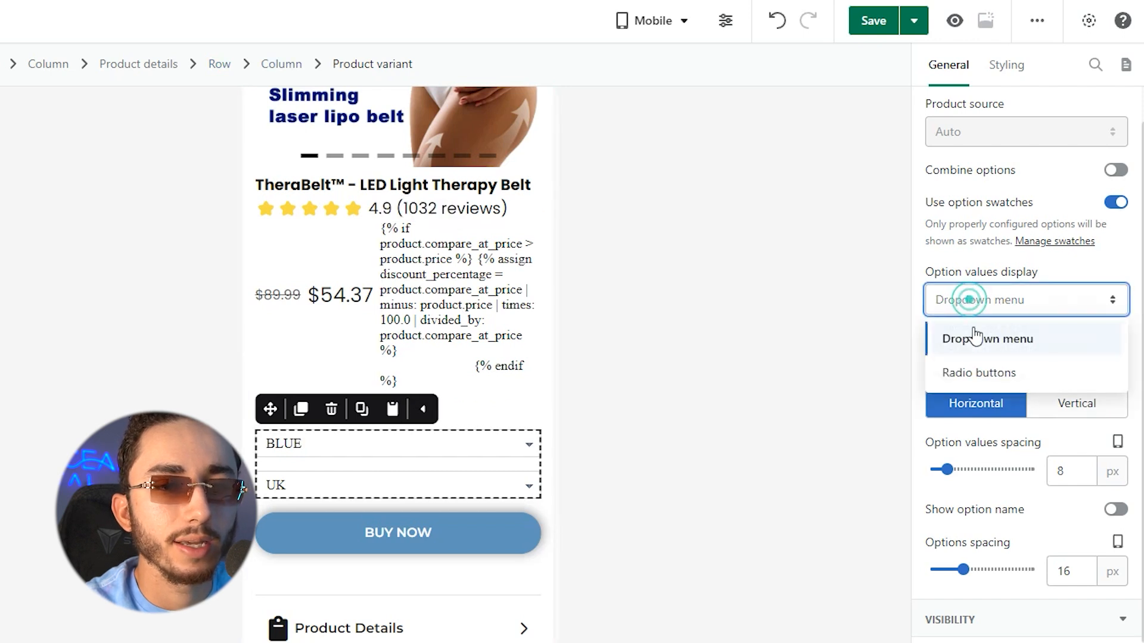
click(964, 369)
click(969, 311)
click(970, 337)
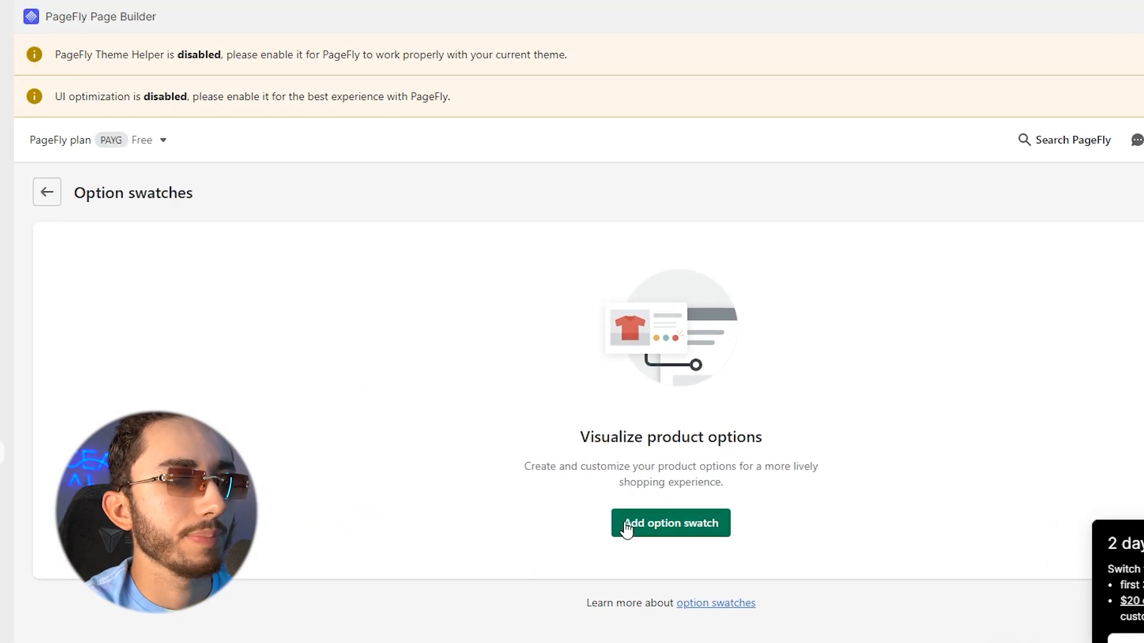
Add Plug Type as an option swatch in PageFly.
click(631, 525)
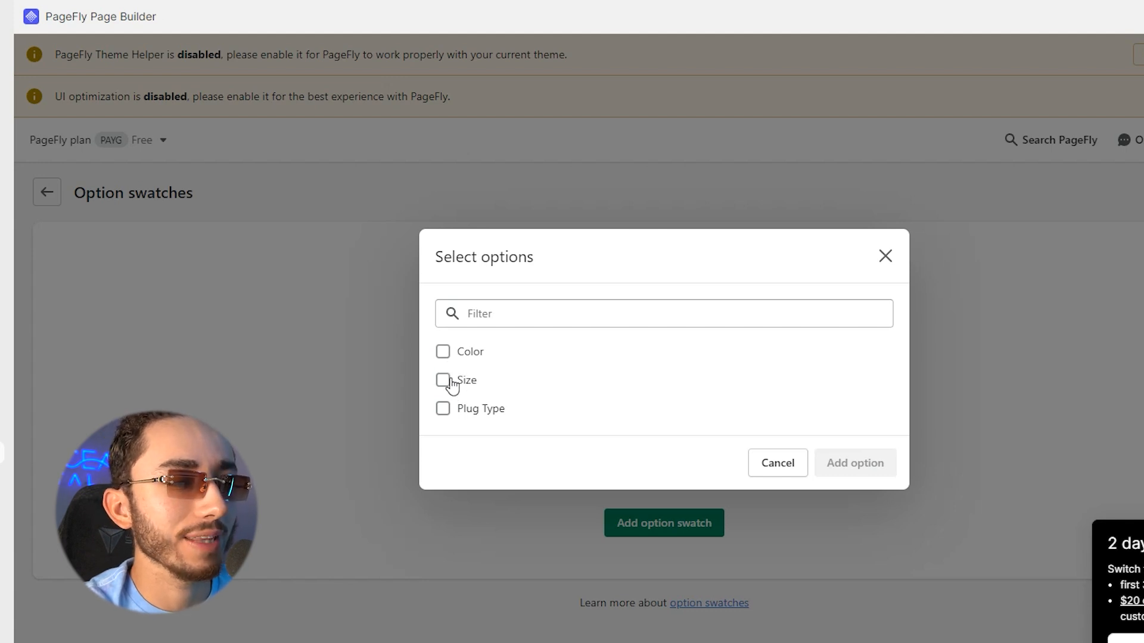
click(443, 408)
click(835, 463)
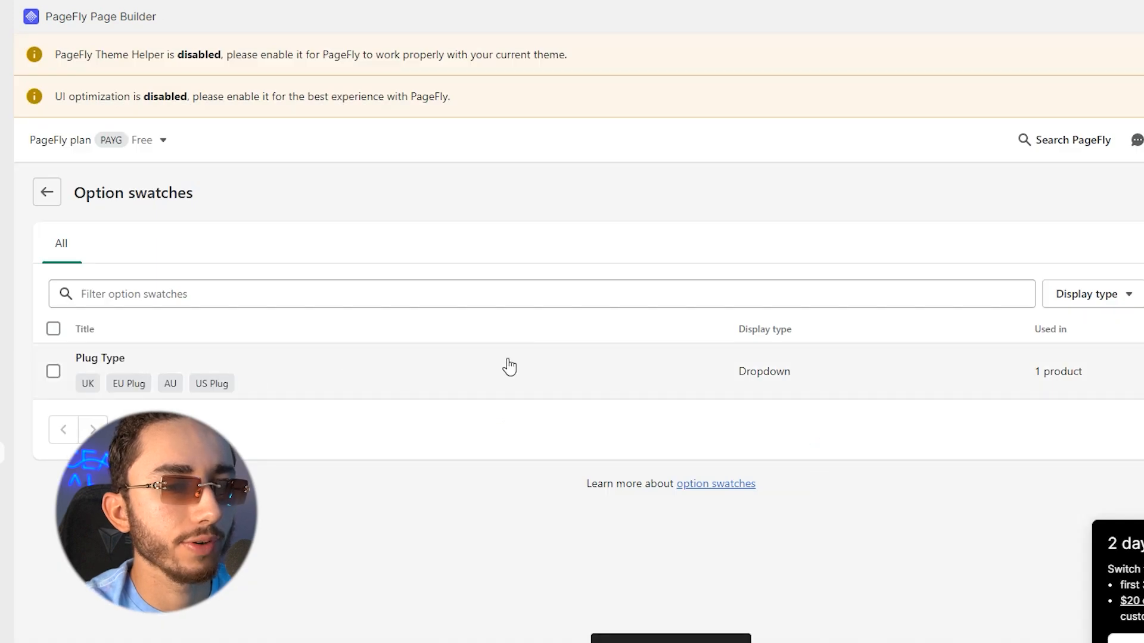
Try several display types for the Plug Type option swatch and set it to Label.
click(508, 361)
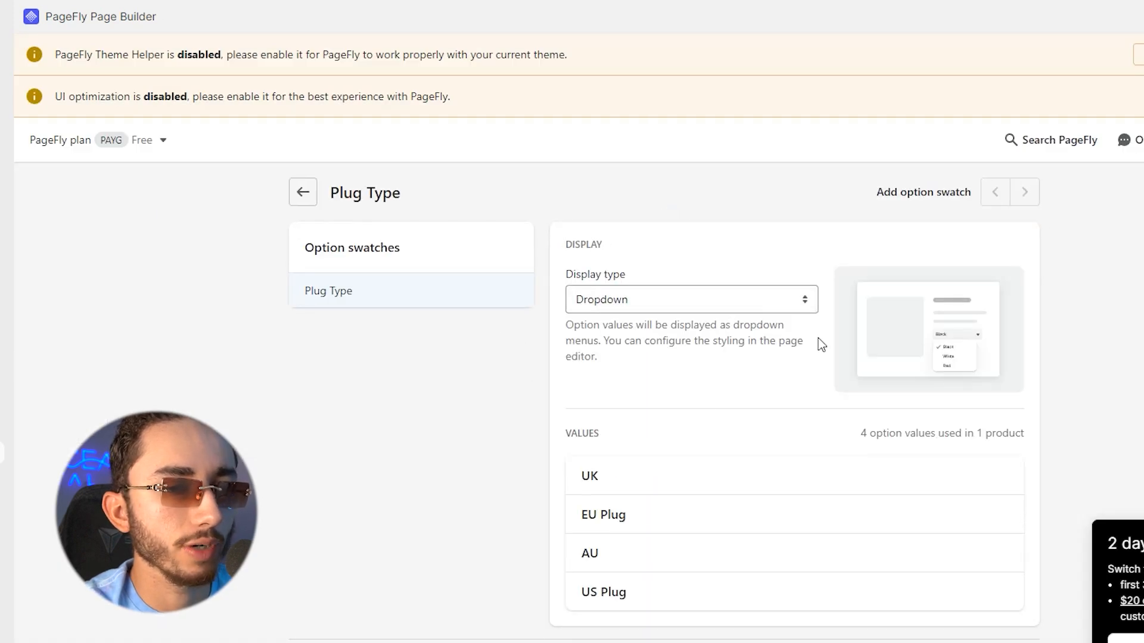
click(644, 290)
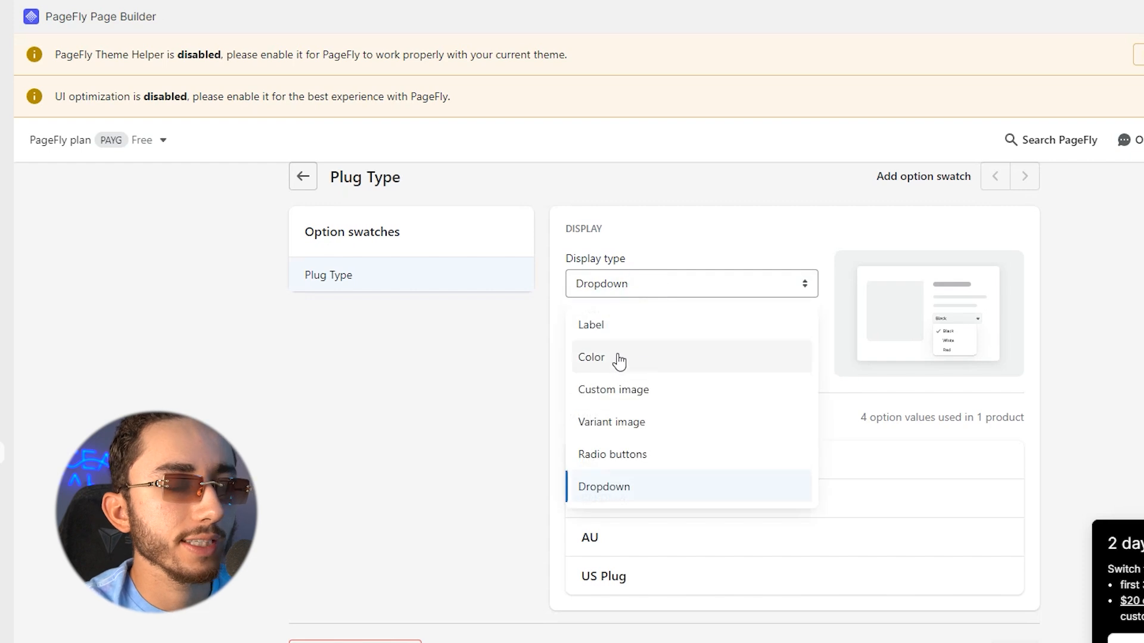
click(603, 329)
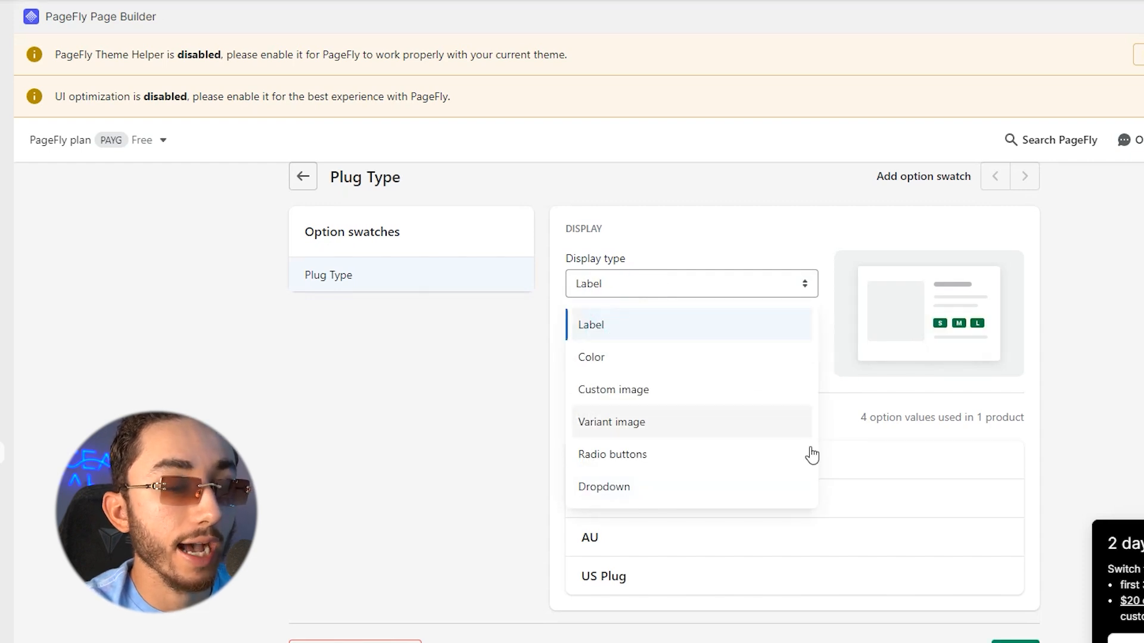
click(695, 432)
click(643, 456)
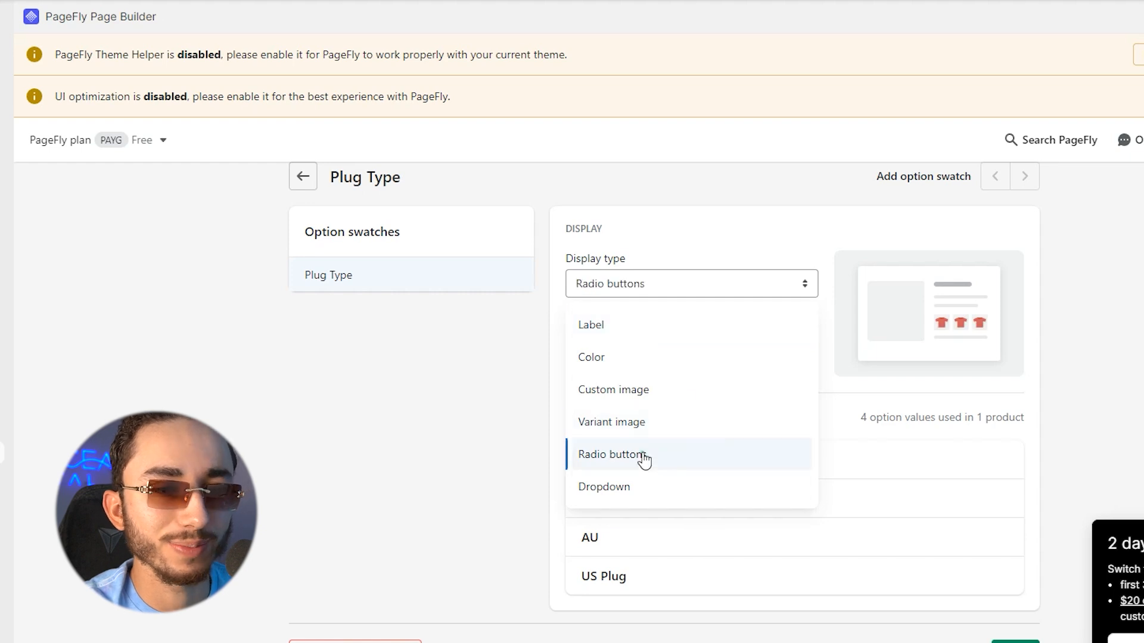
click(617, 395)
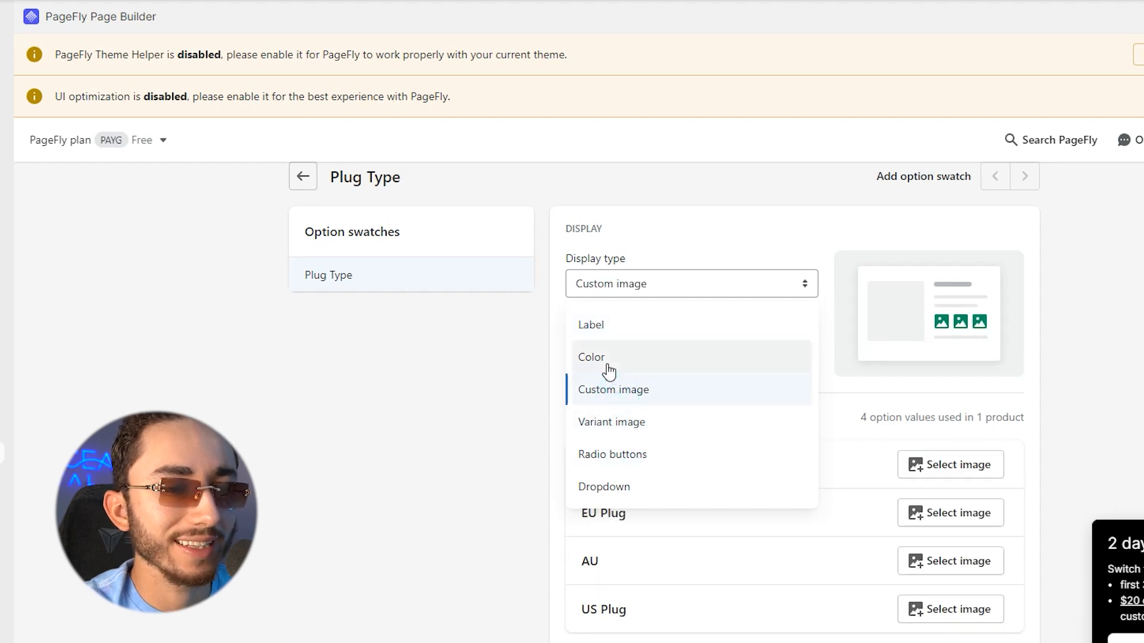
click(608, 367)
click(604, 327)
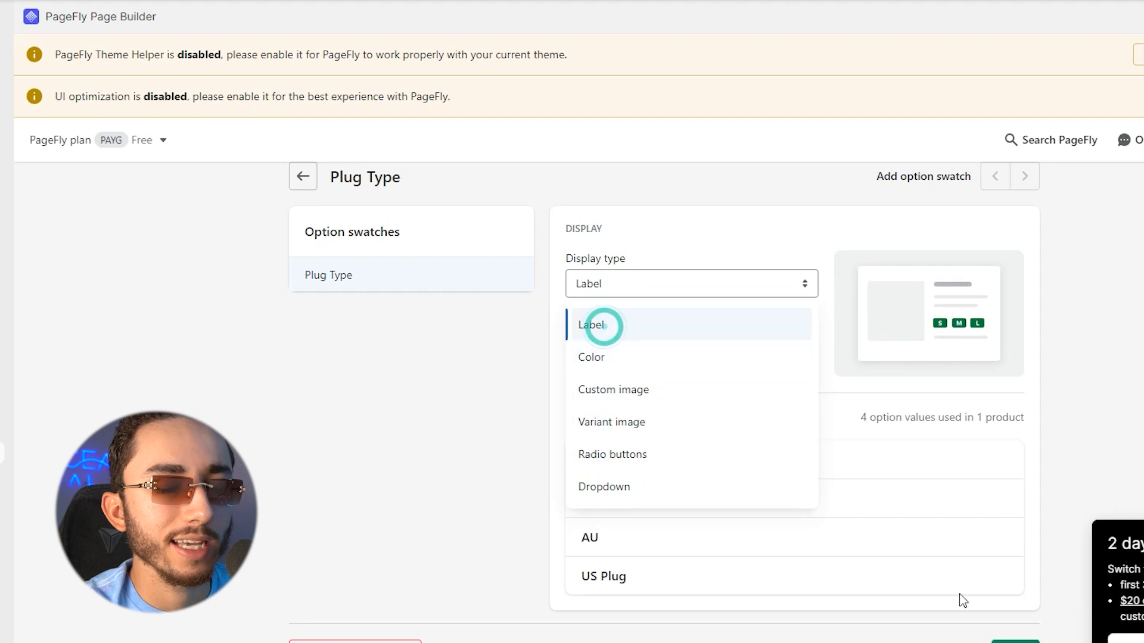
click(355, 259)
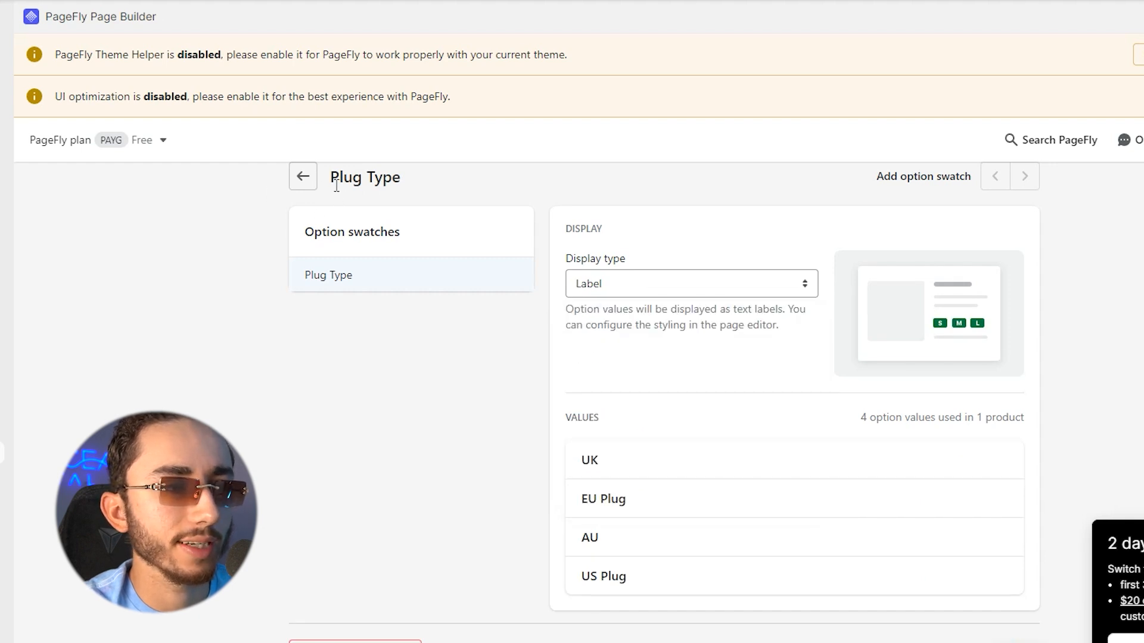
Return to the option swatches list and add Color as an option swatch.
click(304, 179)
click(781, 361)
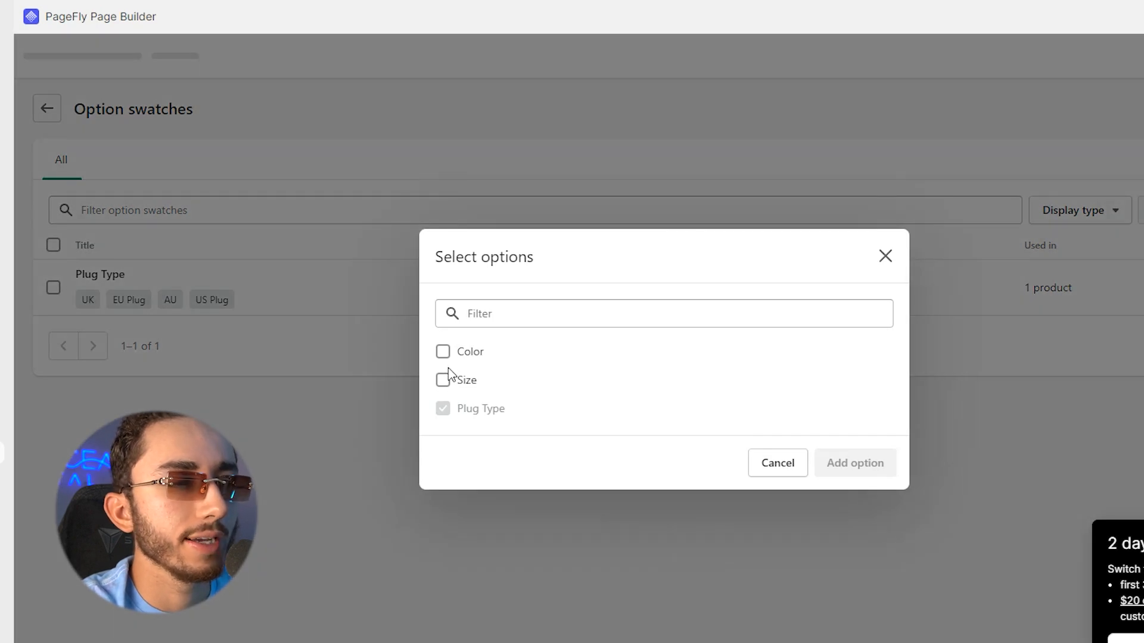
click(443, 351)
click(852, 466)
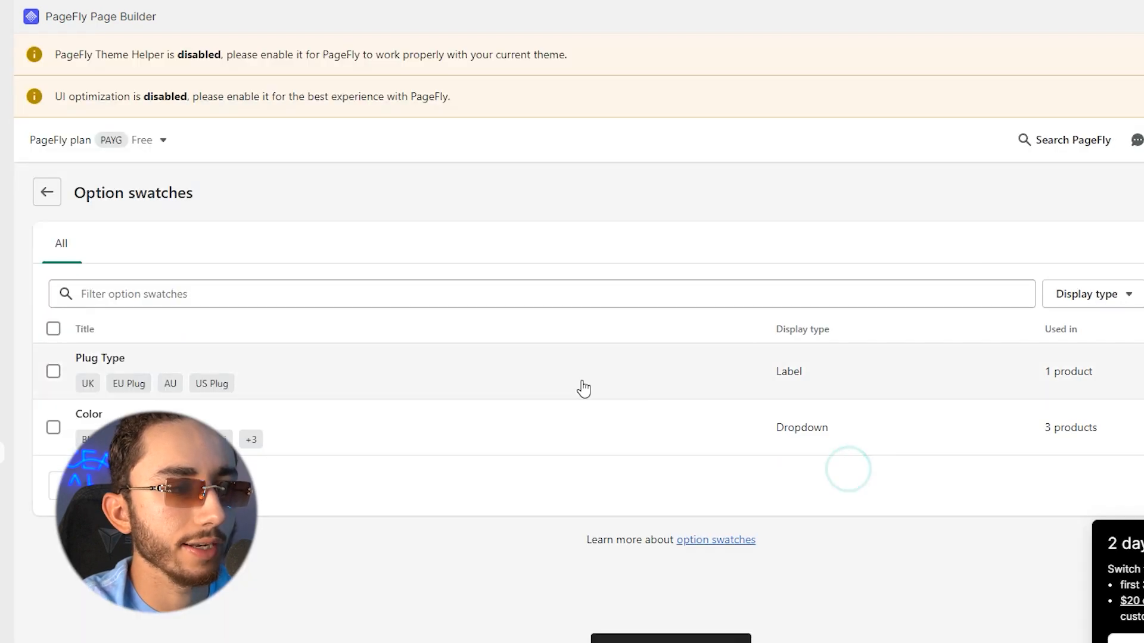
Try the label and custom image display types for the Color option swatch and set it to Variant image.
click(521, 427)
scroll(661, 370, down, 2)
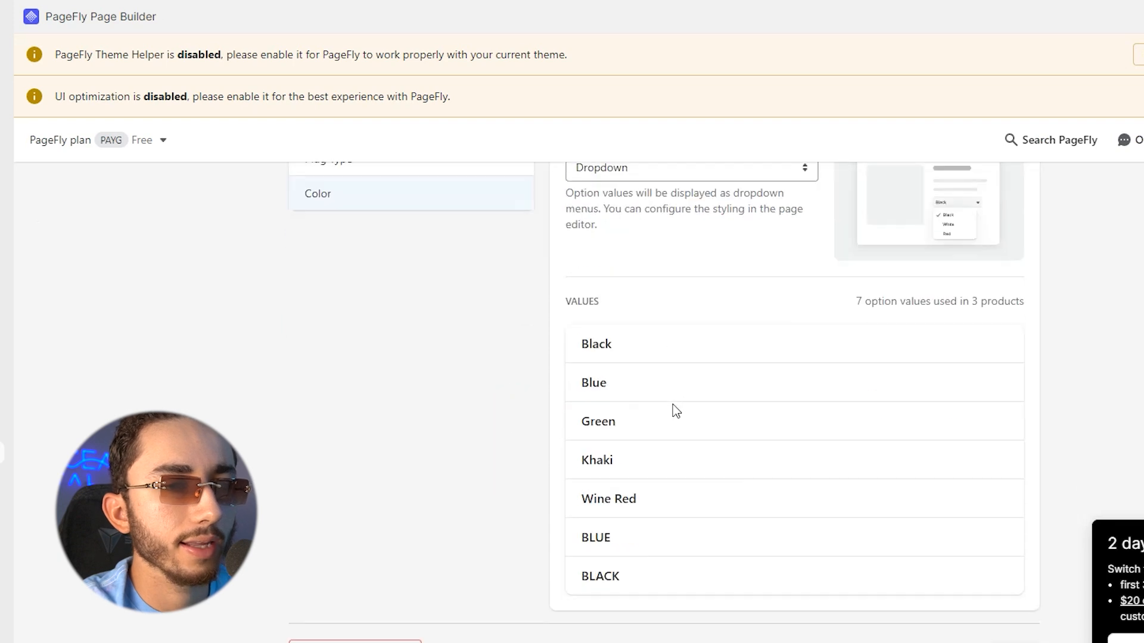
scroll(691, 283, up, 2)
click(679, 247)
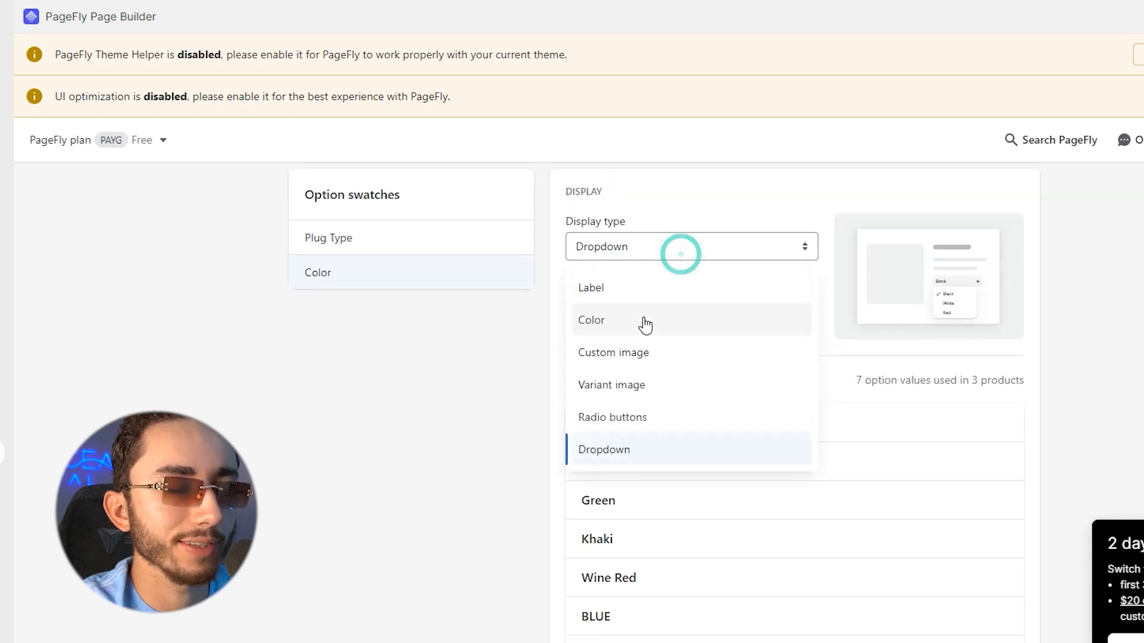
click(630, 292)
click(634, 247)
click(634, 249)
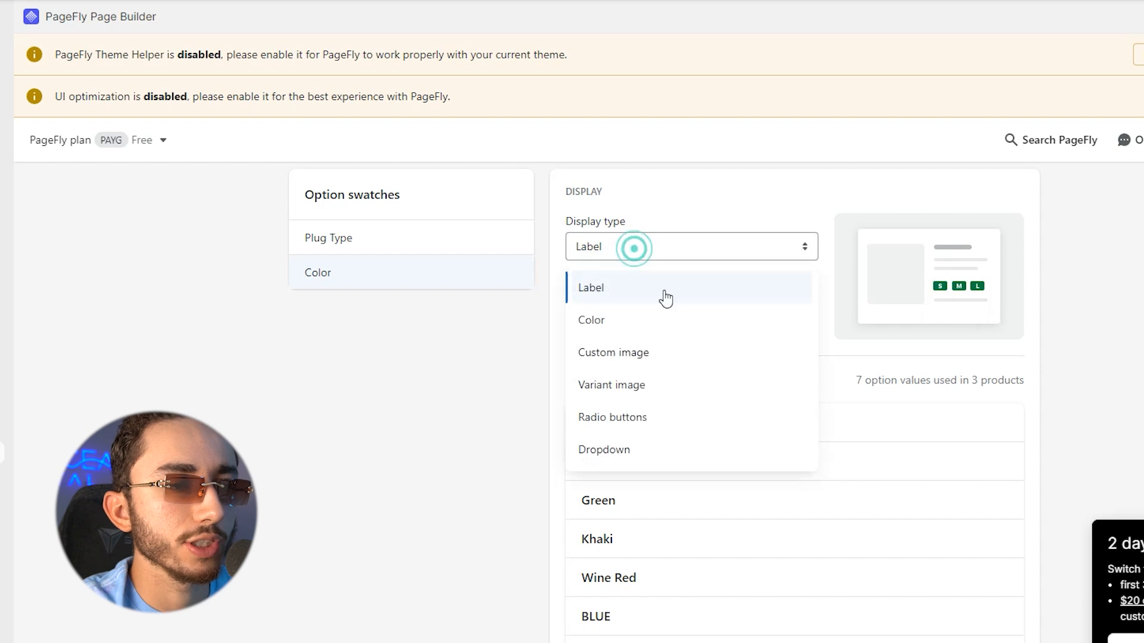
click(686, 370)
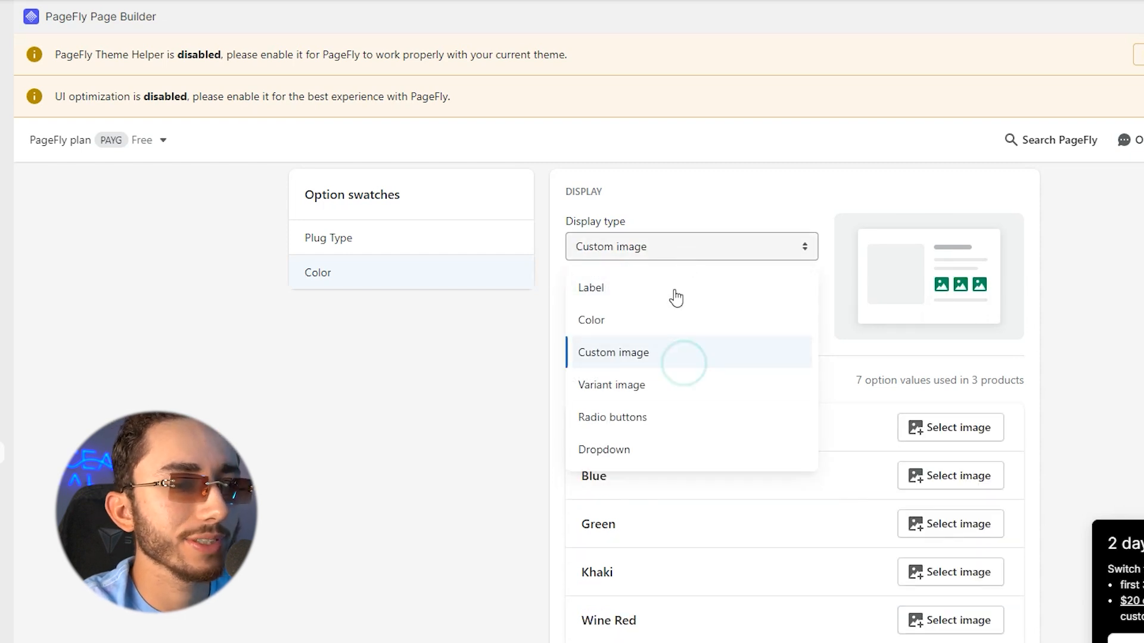
click(640, 393)
scroll(1060, 406, down, 1)
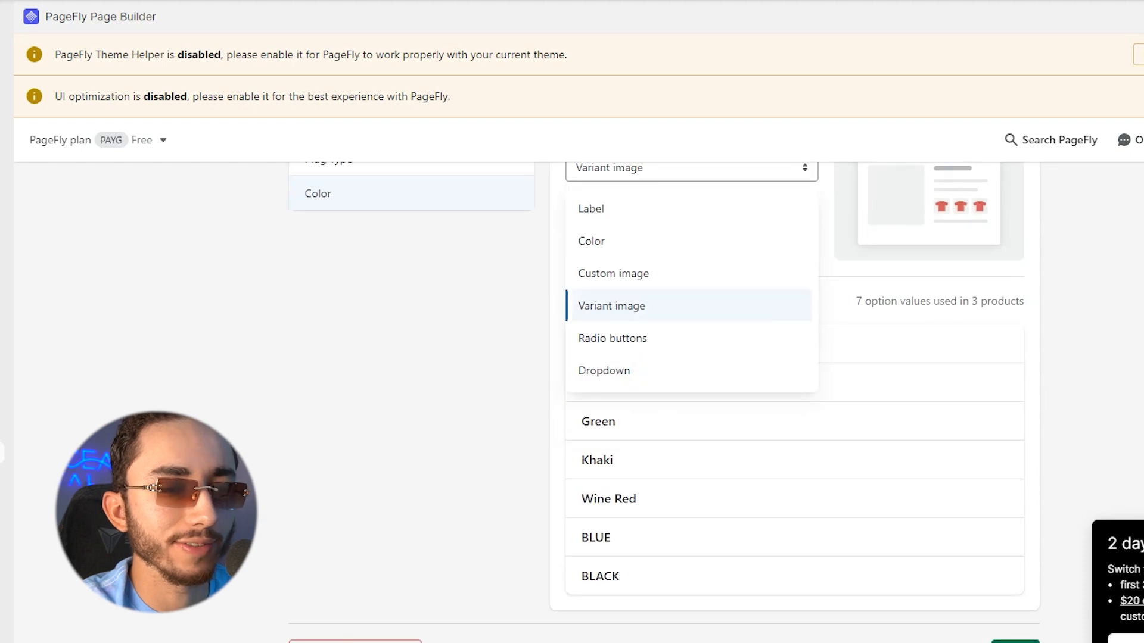
key(Escape)
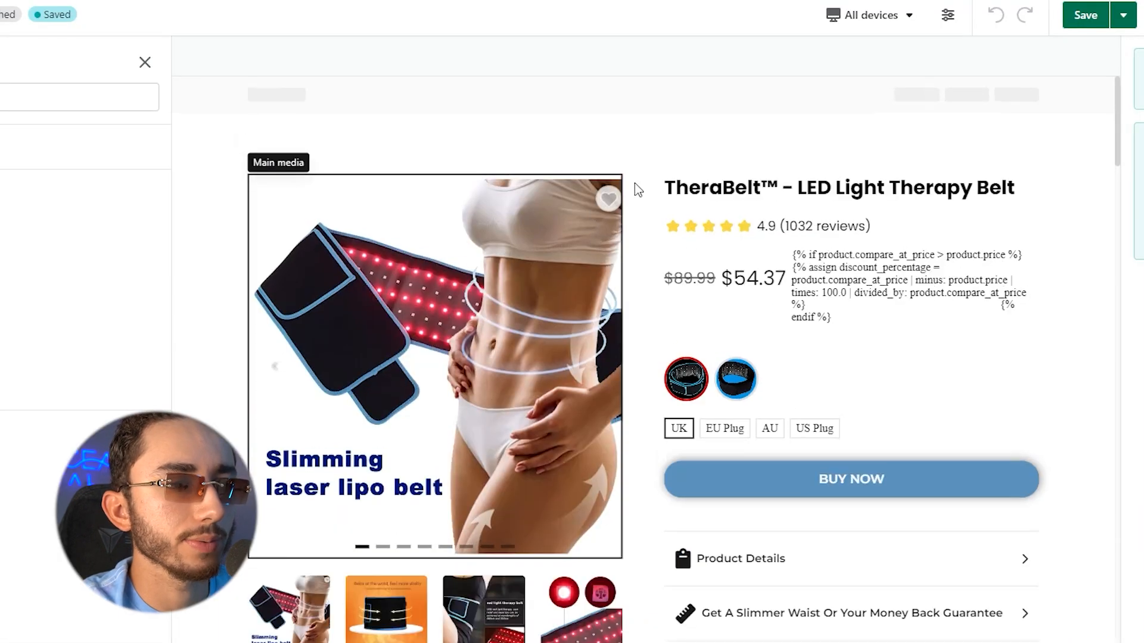
In the page editor's mobile view, set the color option images to 55 px wide and 56 px high.
click(867, 14)
click(866, 148)
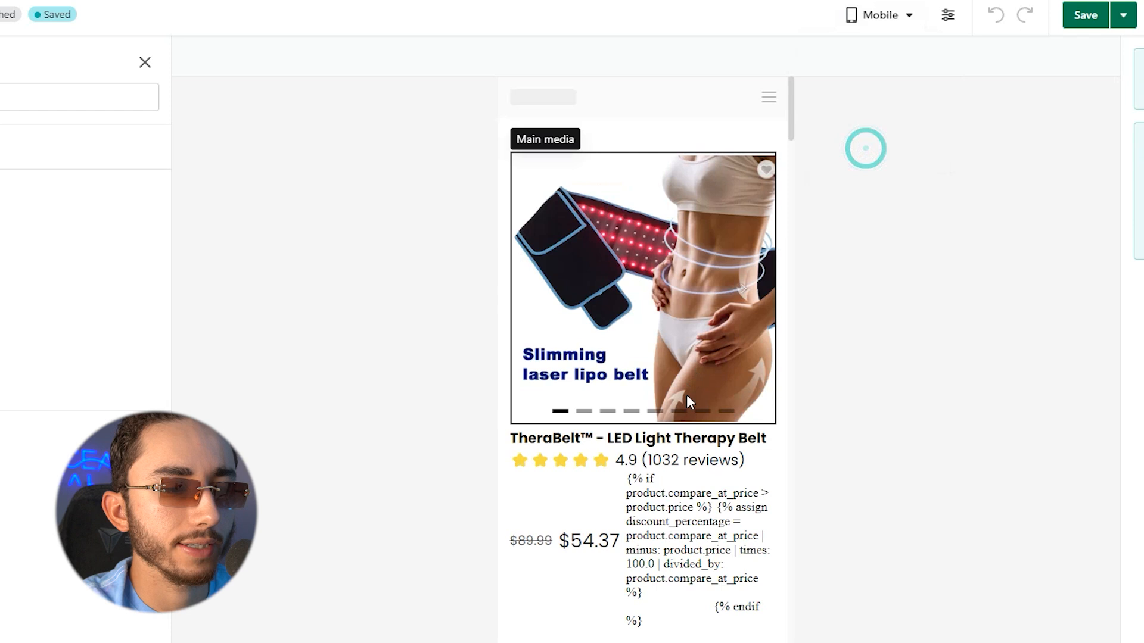
scroll(690, 387, down, 5)
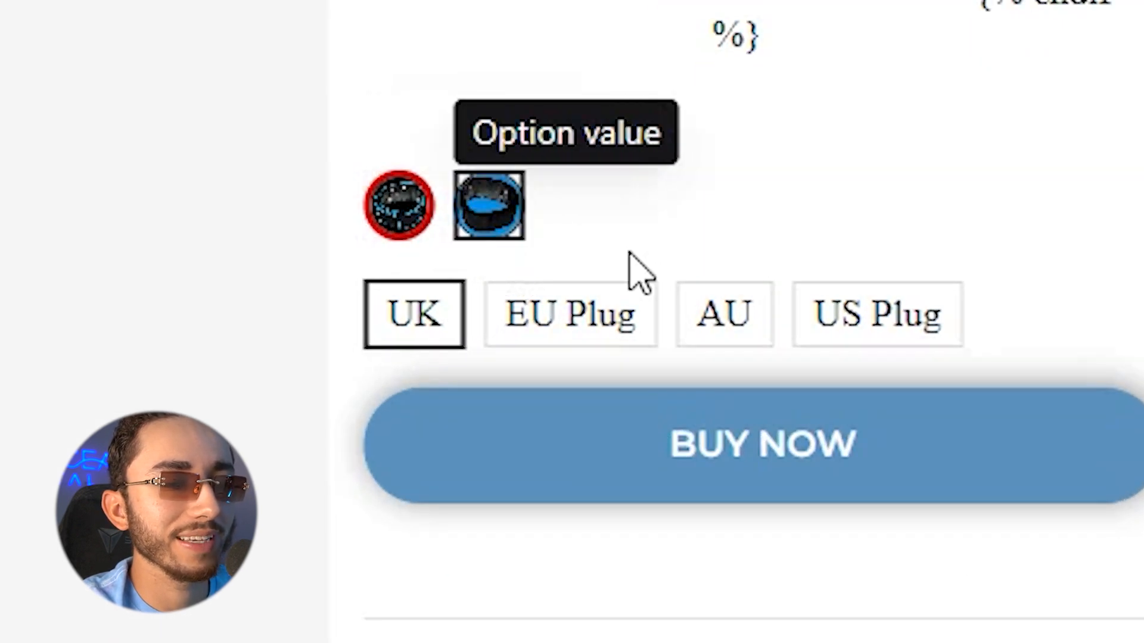
click(434, 206)
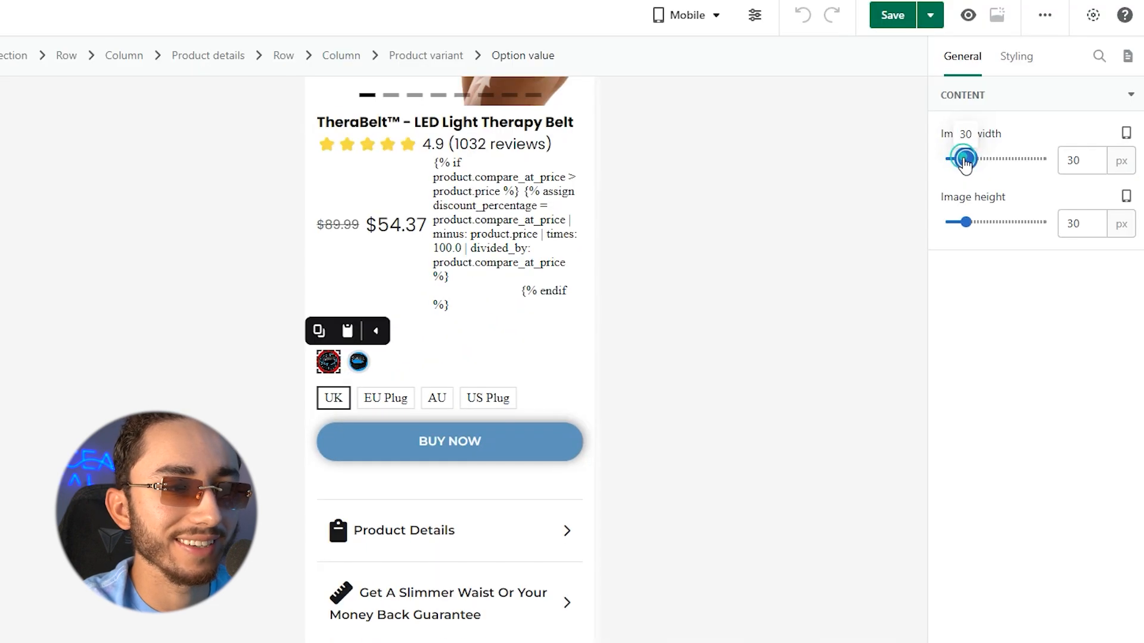
drag(966, 159, 985, 168)
drag(966, 222, 989, 224)
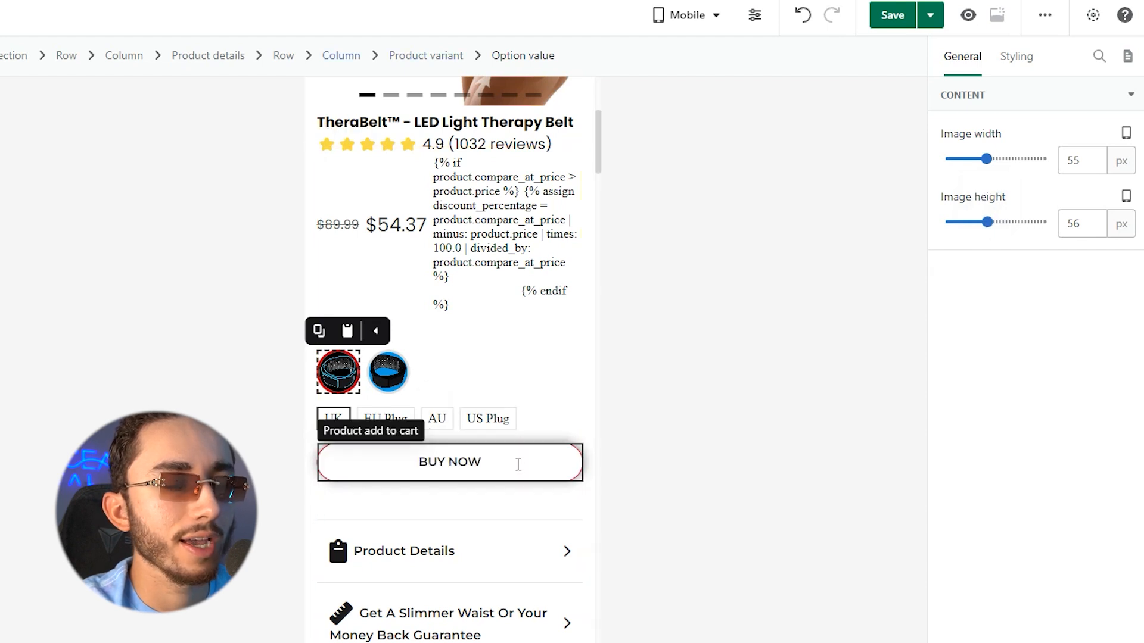
scroll(517, 456, up, 3)
scroll(517, 455, down, 3)
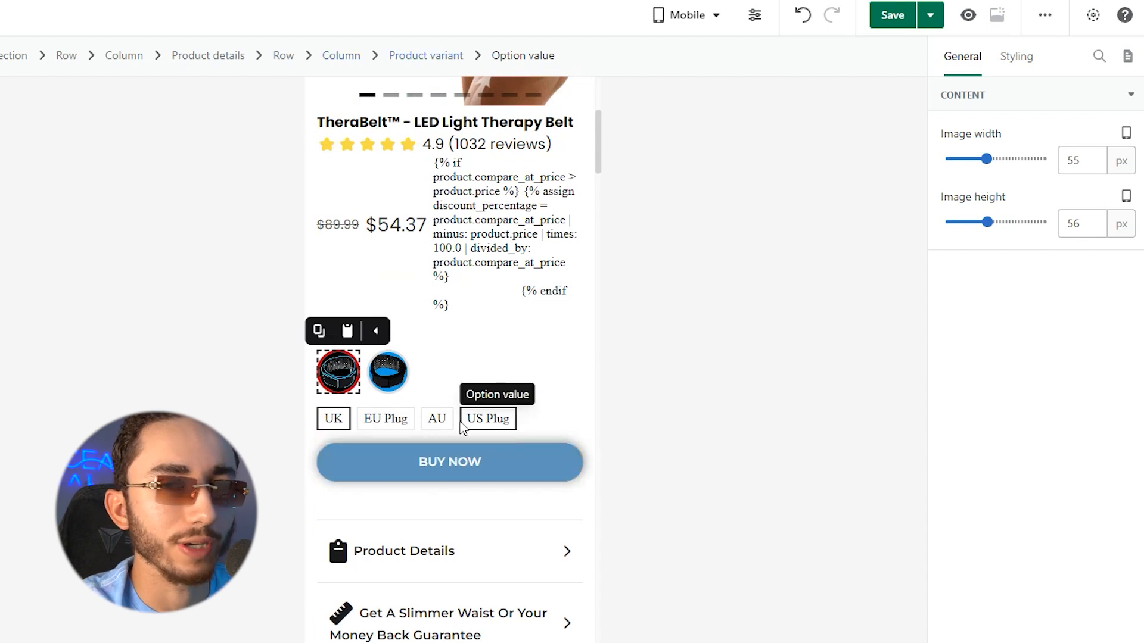
Set the bottom margin of the Buy Now button's block to 8 px for mobile.
scroll(508, 385, down, 4)
click(513, 388)
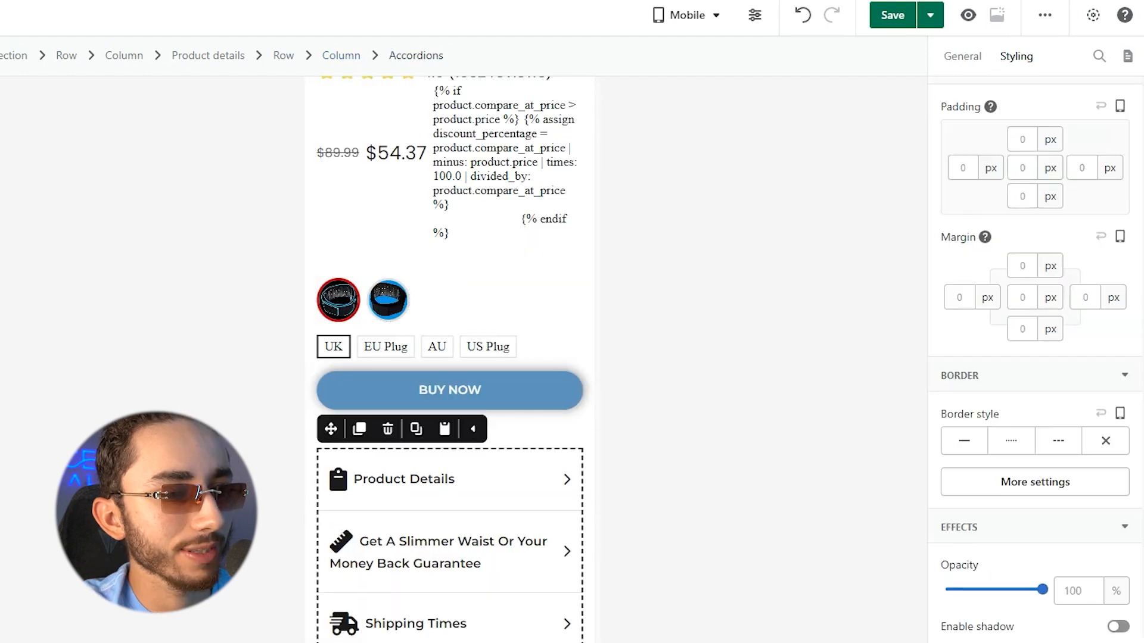
scroll(590, 223, down, 3)
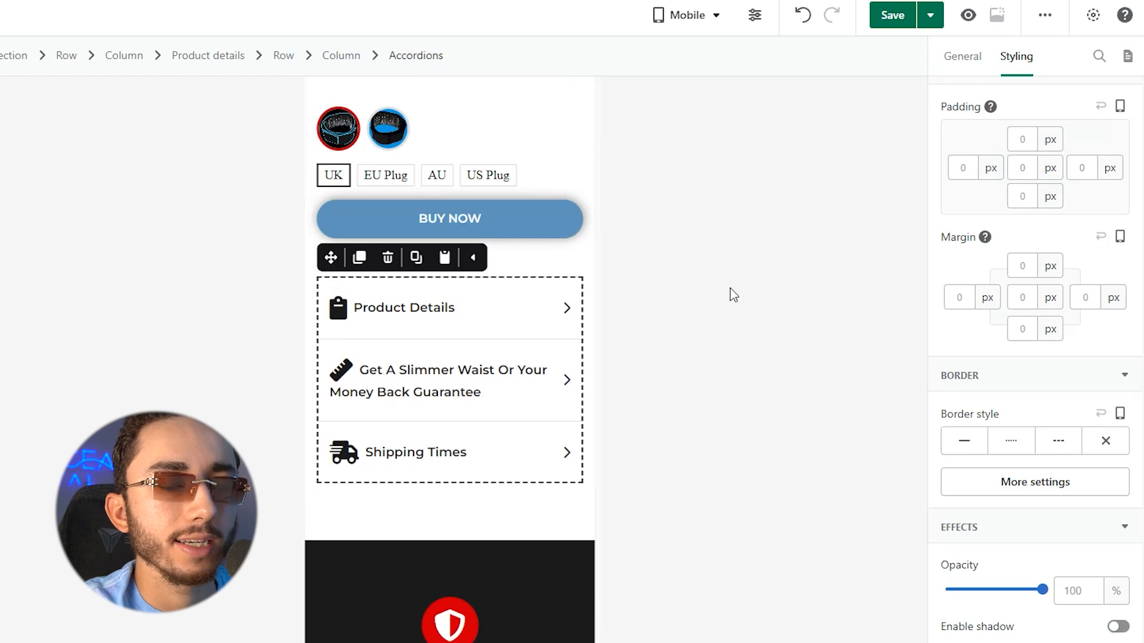
scroll(584, 316, up, 1)
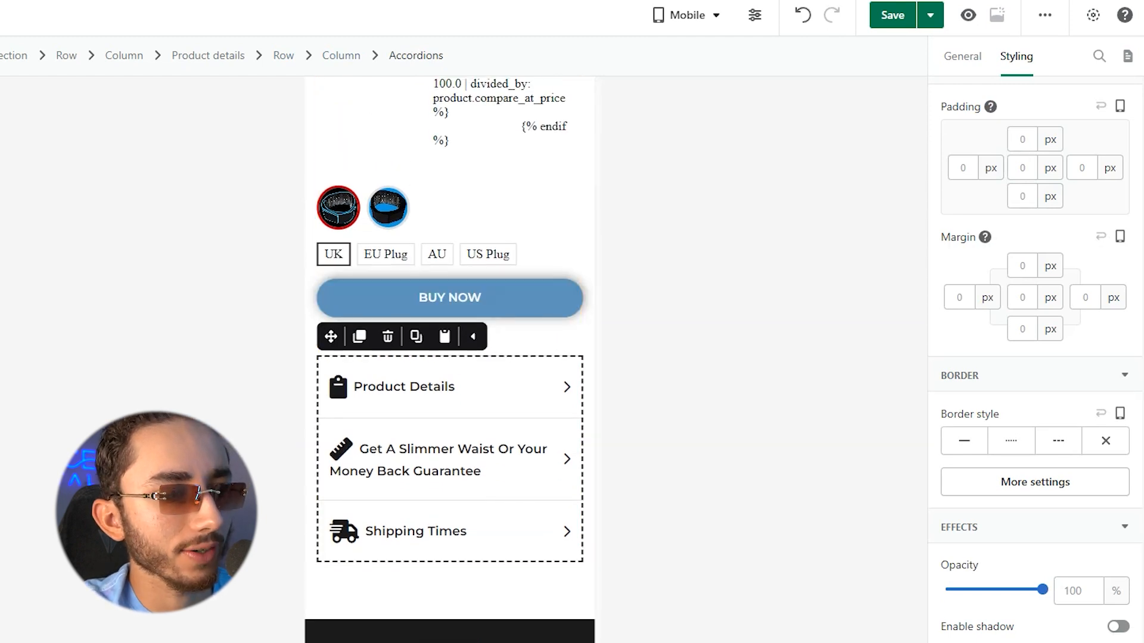
click(471, 299)
scroll(476, 298, up, 1)
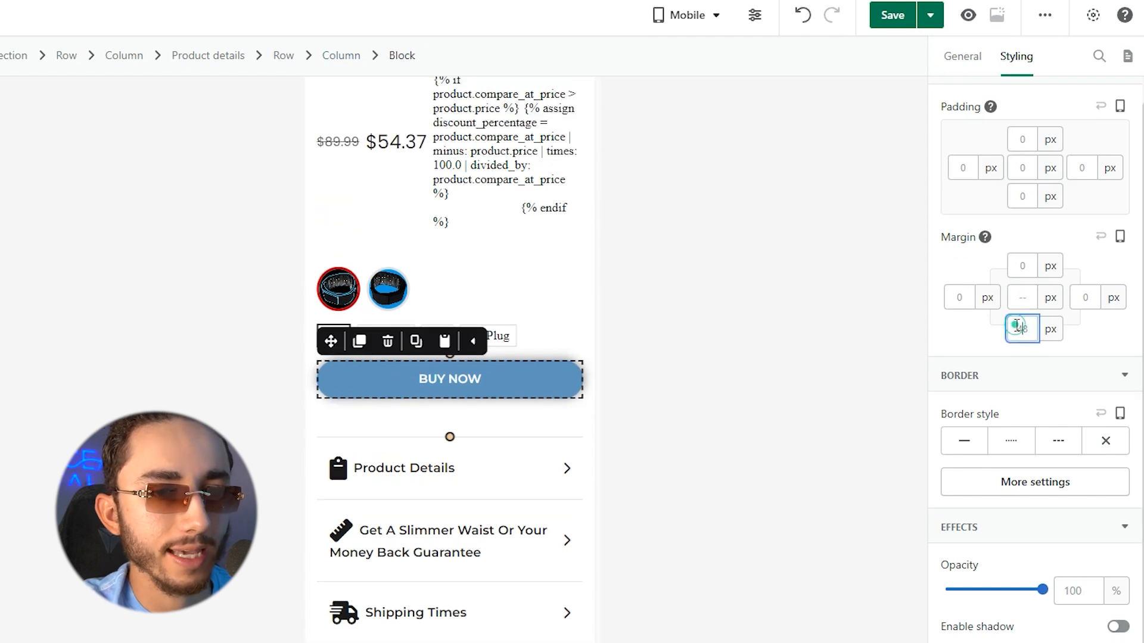
double_click(1019, 327)
text(0)
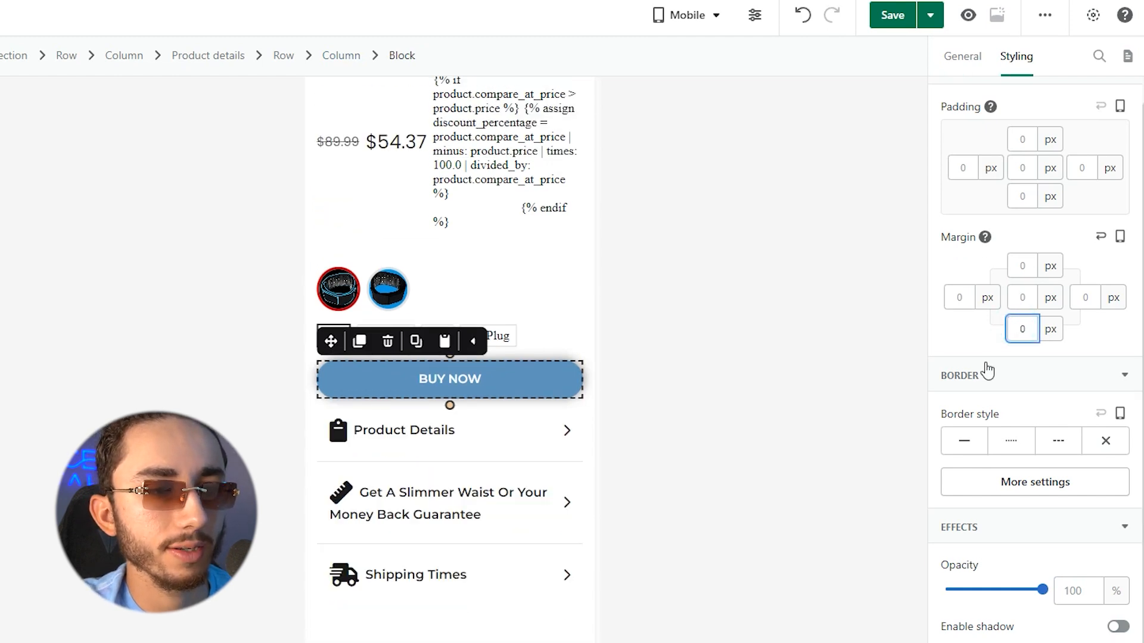
key(BackSpace)
text(8)
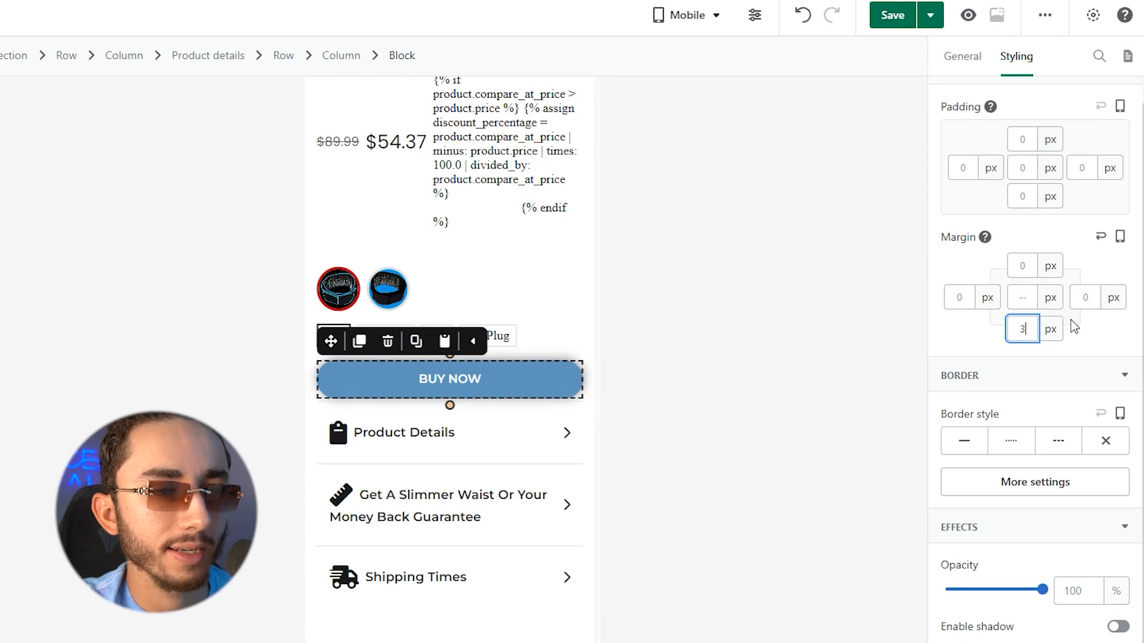
Review the TheraBelt page's mobile layout and examine the reference knee massager product page for its text above the variant selector.
scroll(529, 476, down, 1)
scroll(528, 477, down, 1)
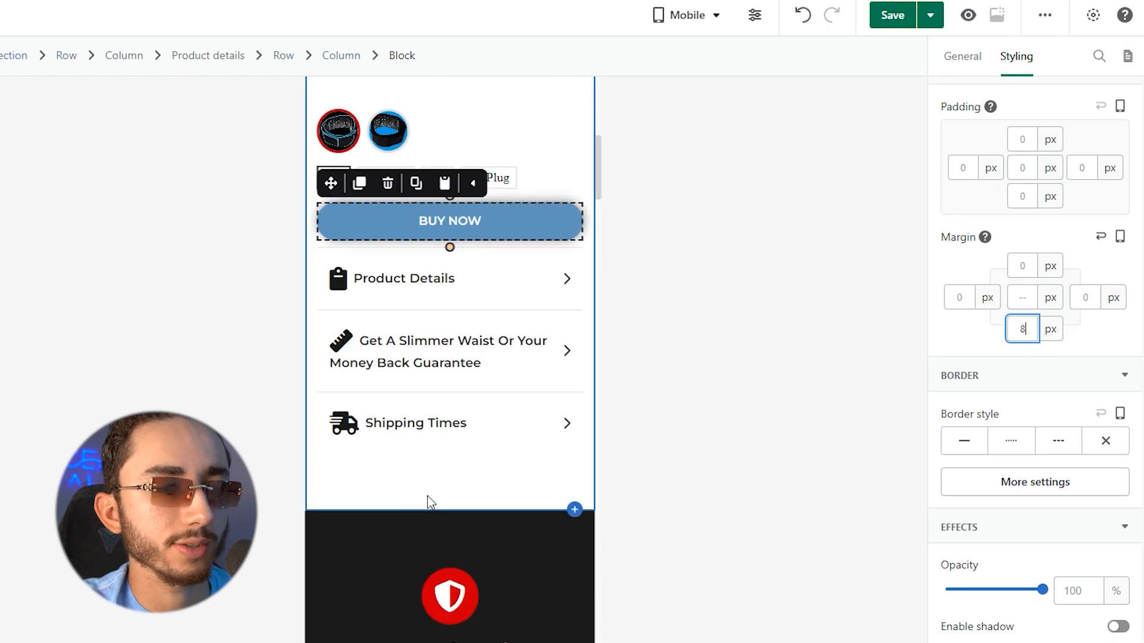
scroll(439, 340, up, 6)
scroll(439, 340, down, 2)
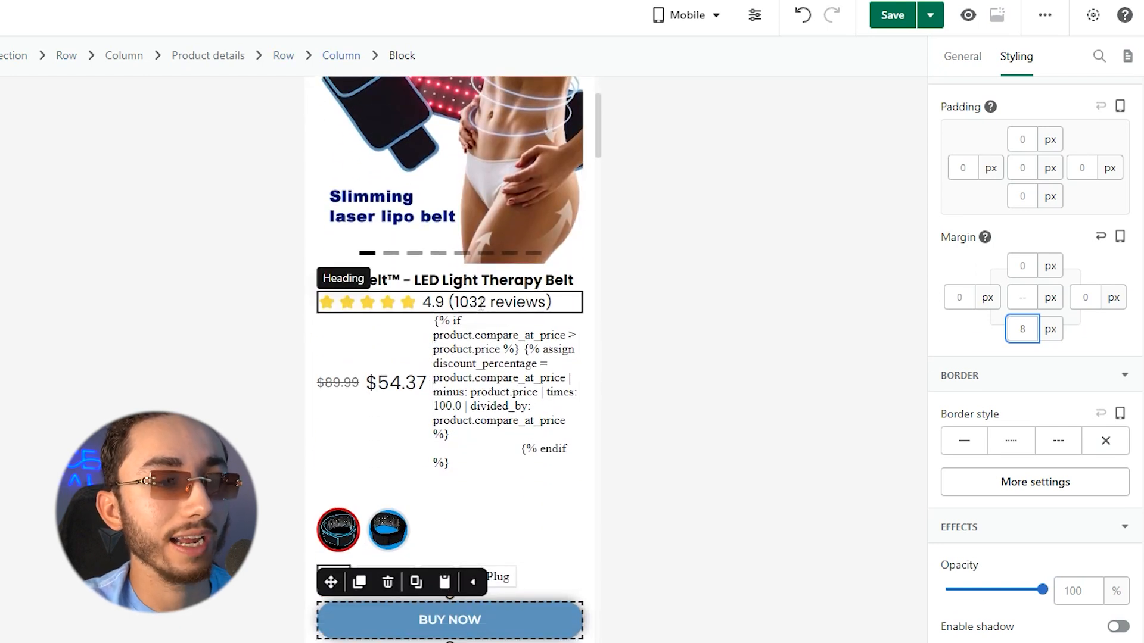
scroll(492, 289, down, 3)
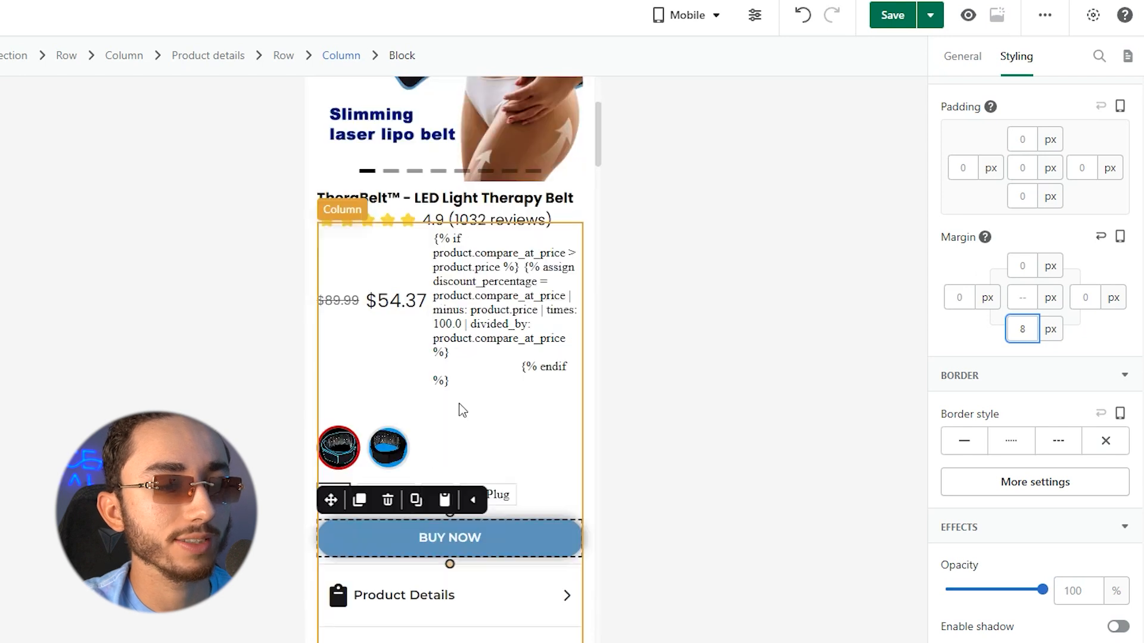
scroll(492, 284, up, 4)
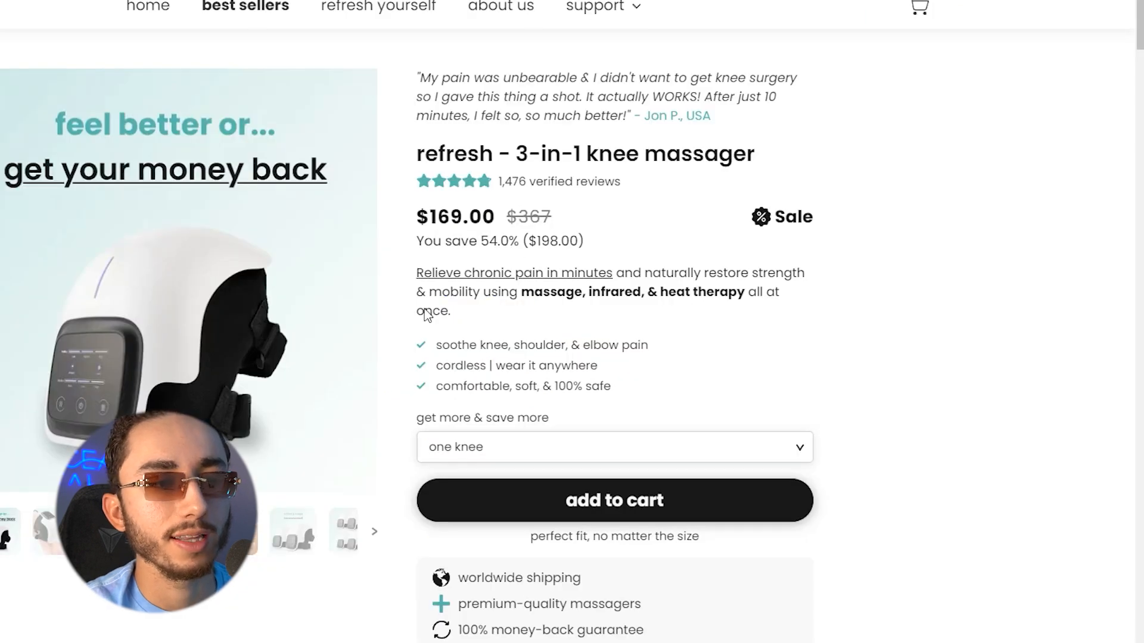
click(414, 335)
click(408, 270)
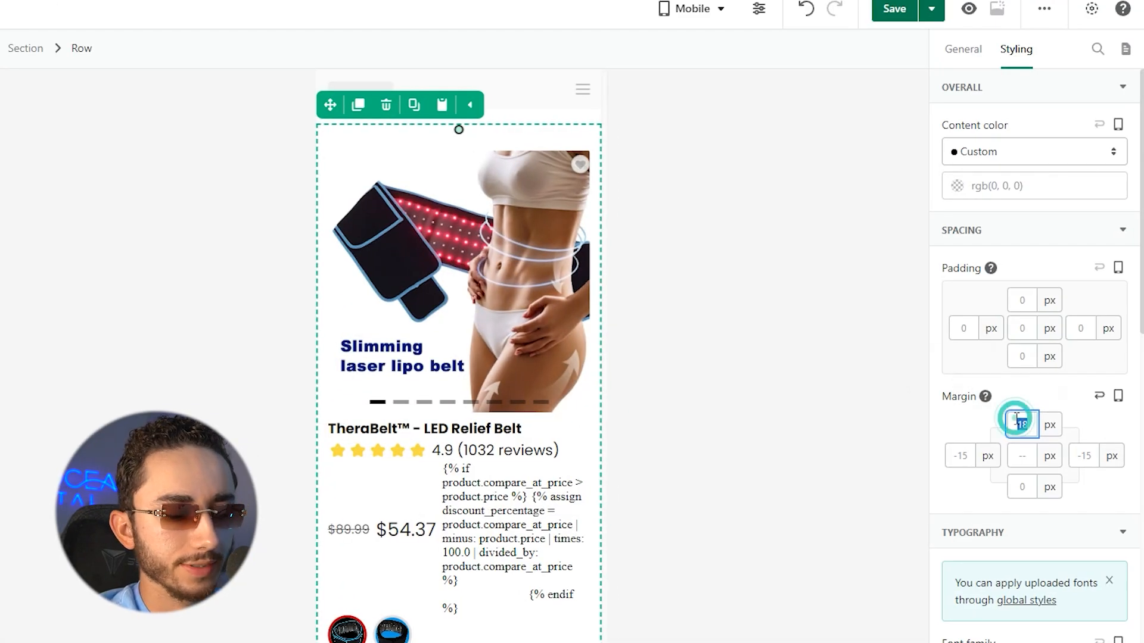
Reset the product row's top margin to 0 px for mobile and select its parent section.
key(BackSpace)
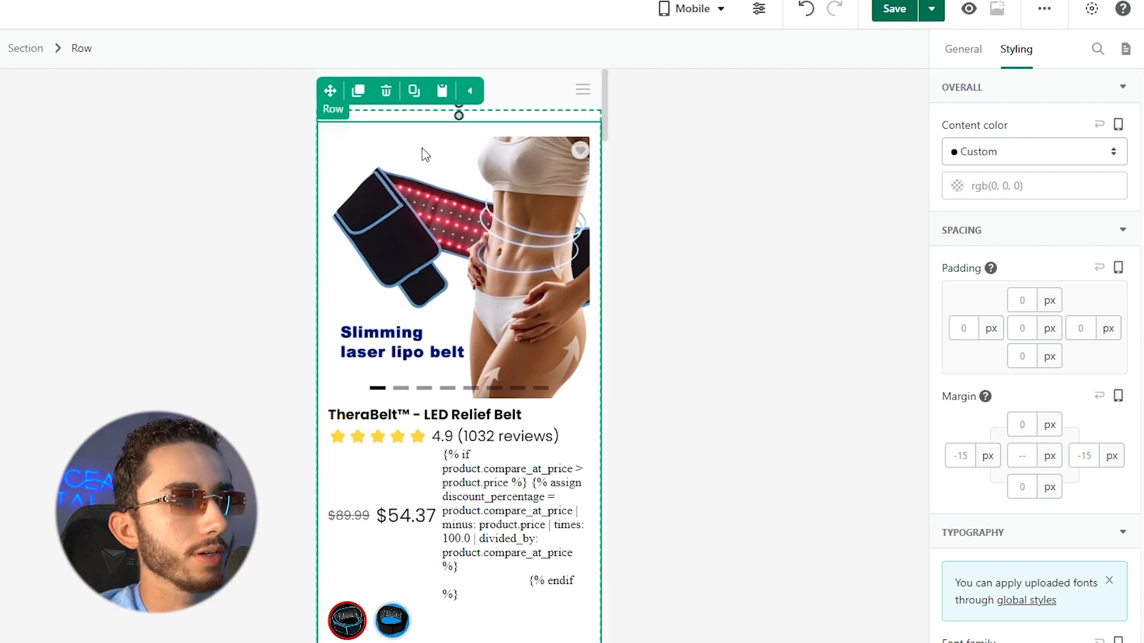
click(26, 48)
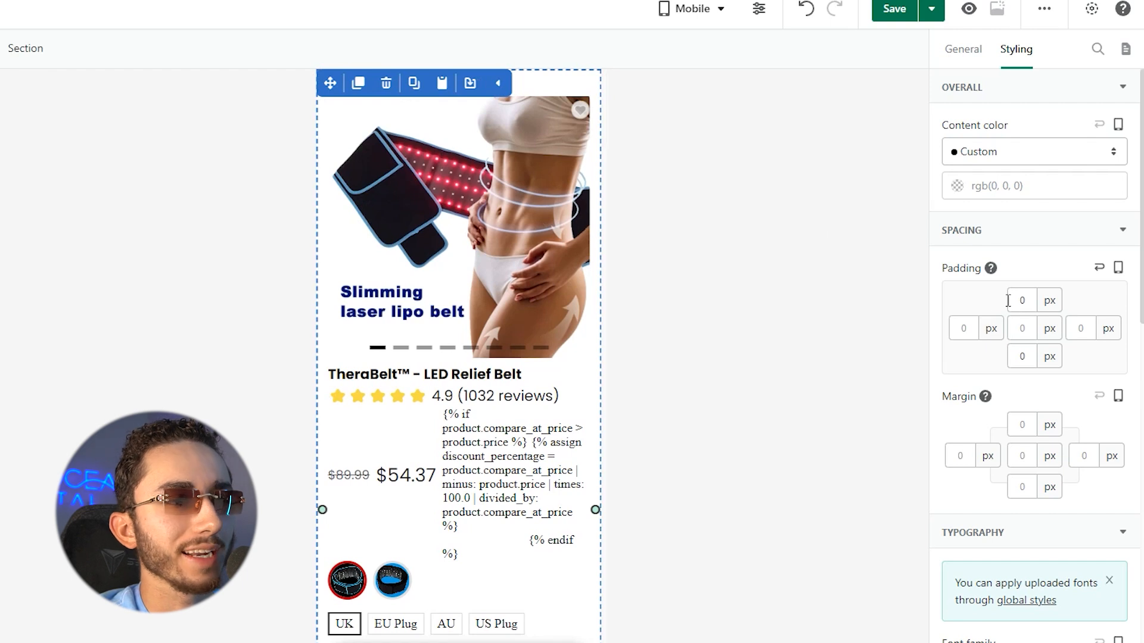
scroll(522, 224, up, 1)
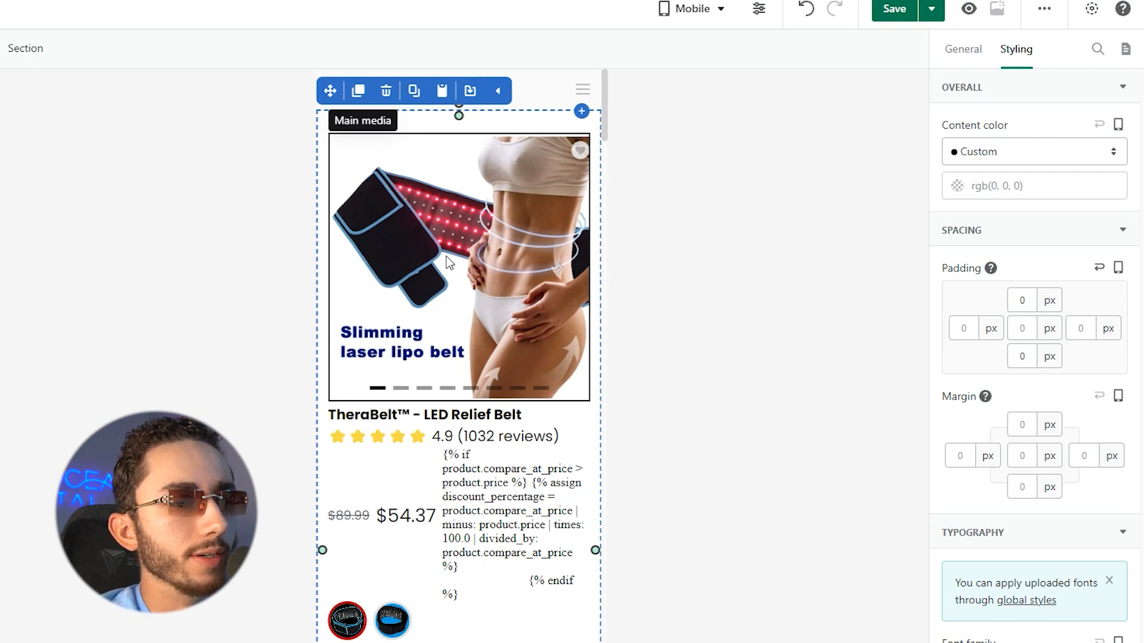
scroll(448, 263, down, 5)
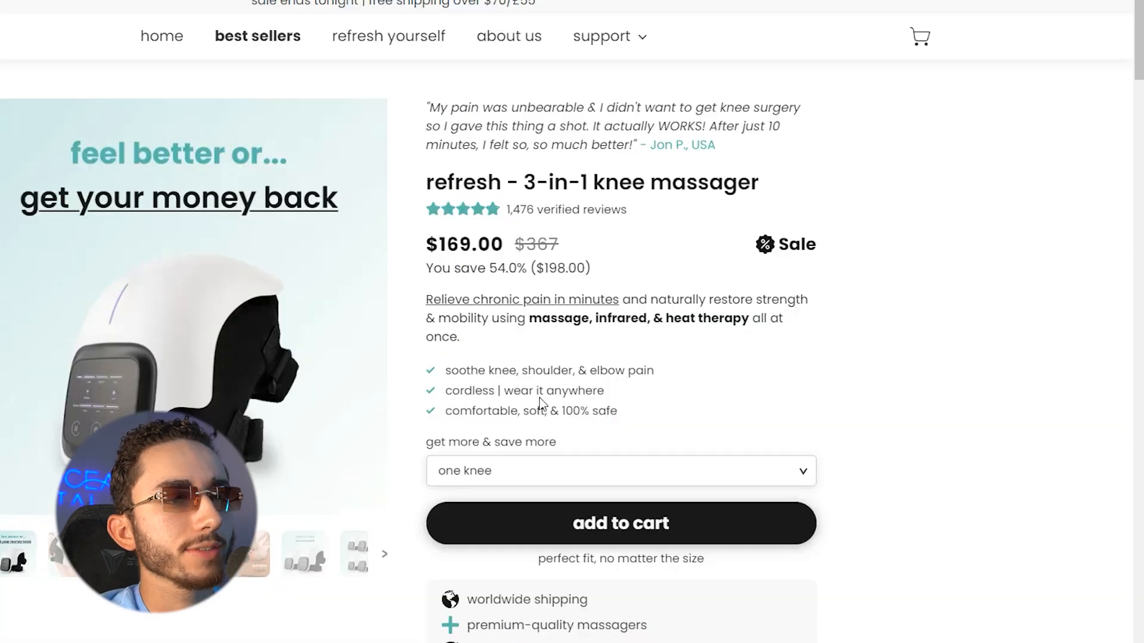
Examine the reference knee massager page's testimonial, description and benefit checklist above the variant selector.
click(429, 104)
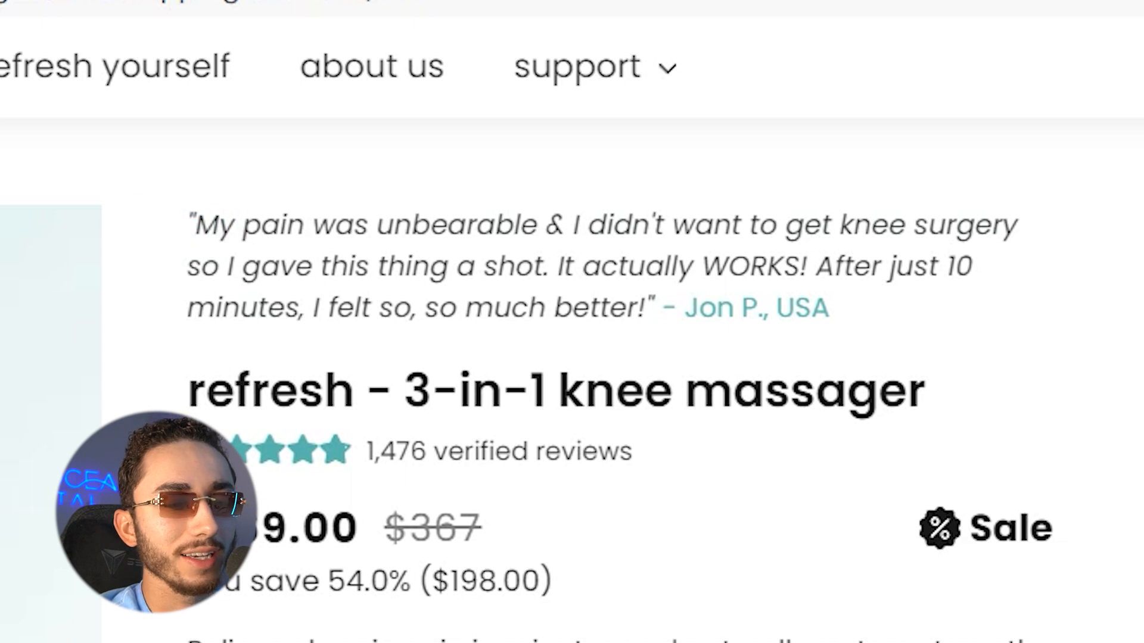
click(422, 296)
scroll(253, 417, down, 3)
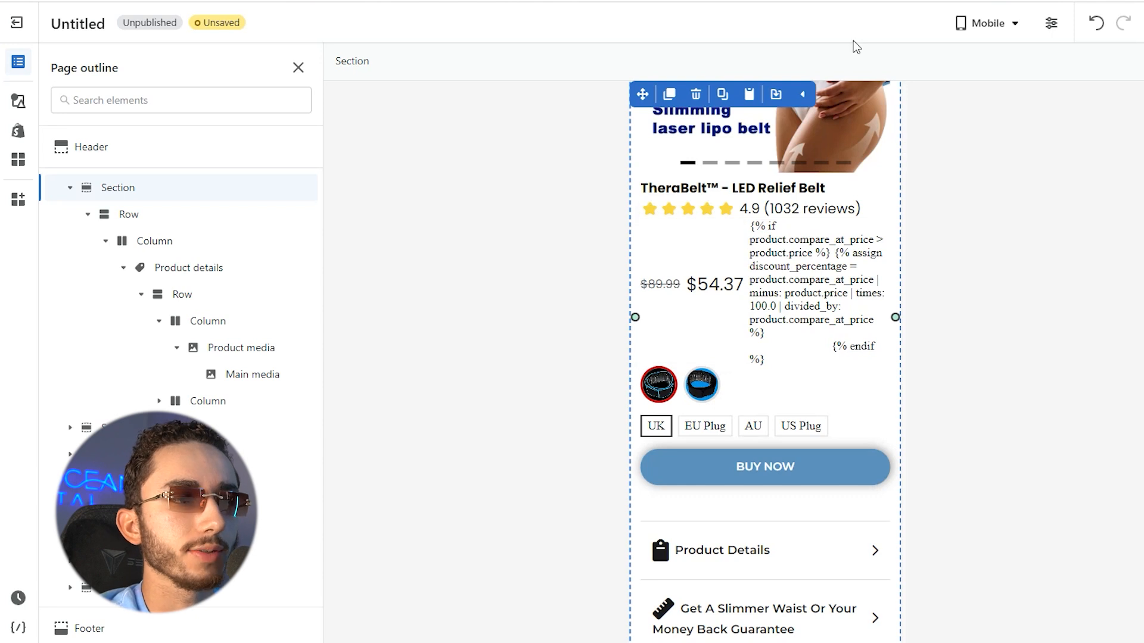
Try to add a heading with an icon above the product variant selector and find a "fat loss" icon for it.
click(18, 101)
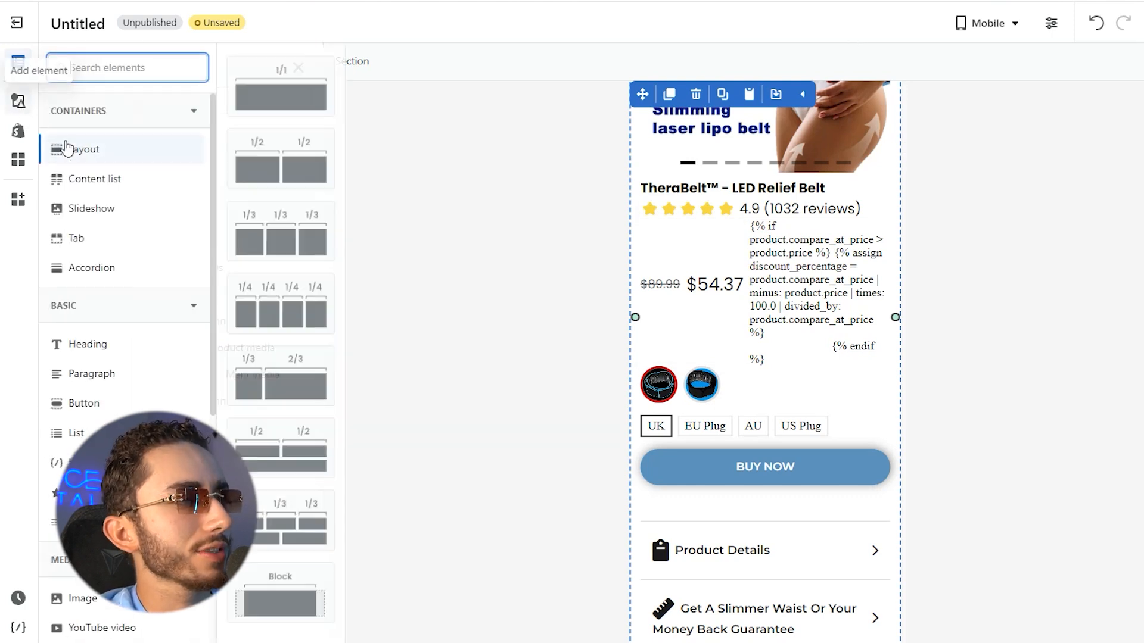
click(99, 352)
drag(266, 161, 693, 412)
click(650, 391)
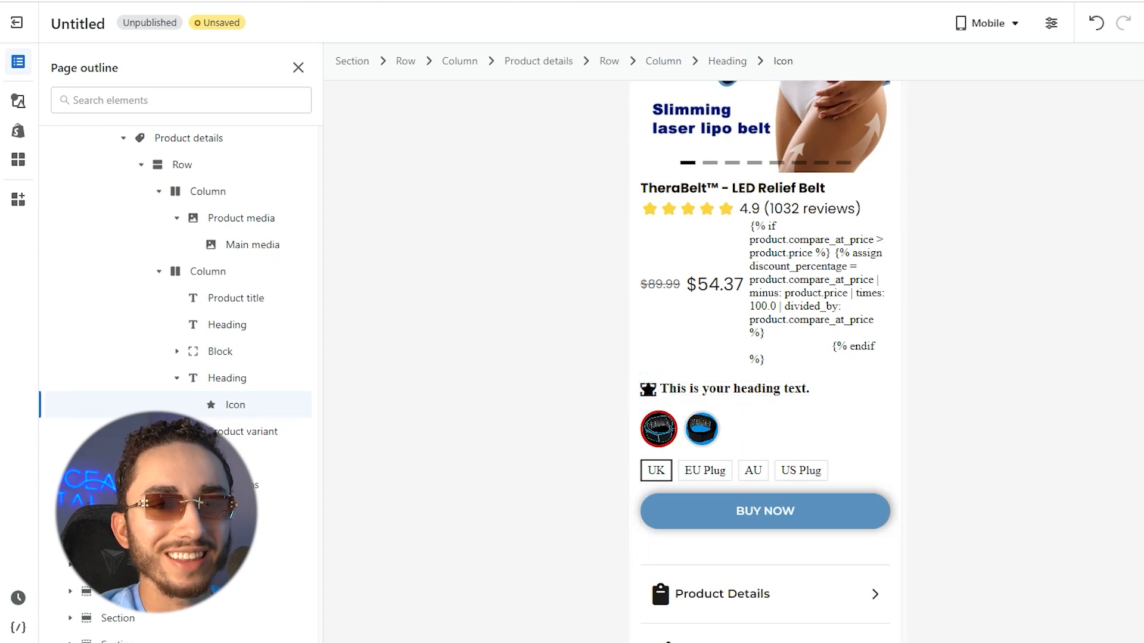
double_click(648, 390)
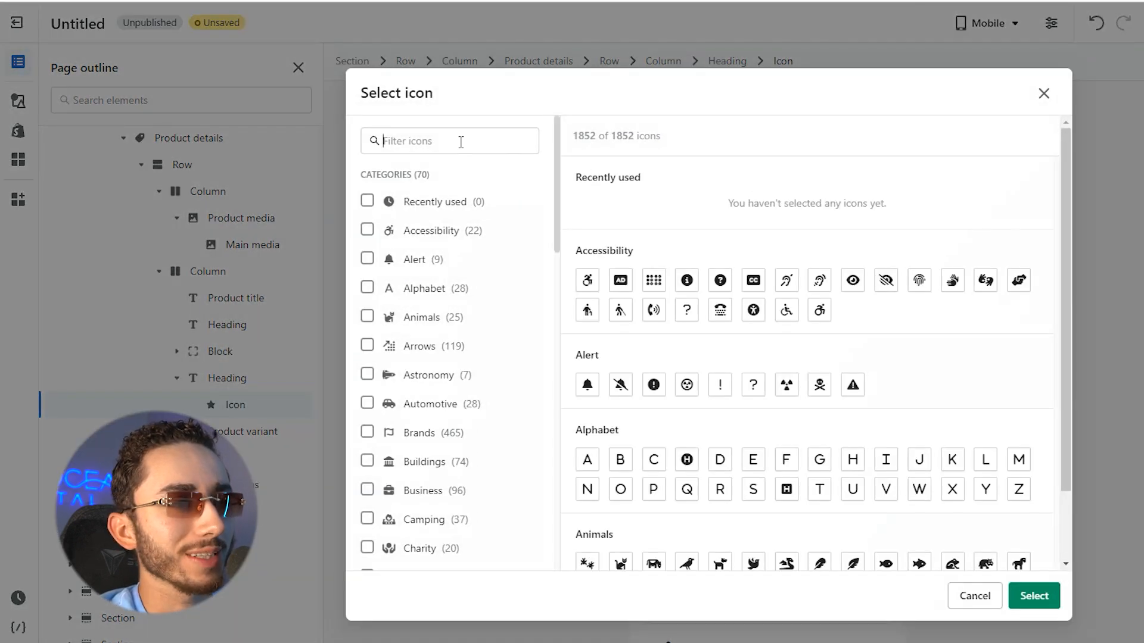
click(465, 142)
text(fat loss)
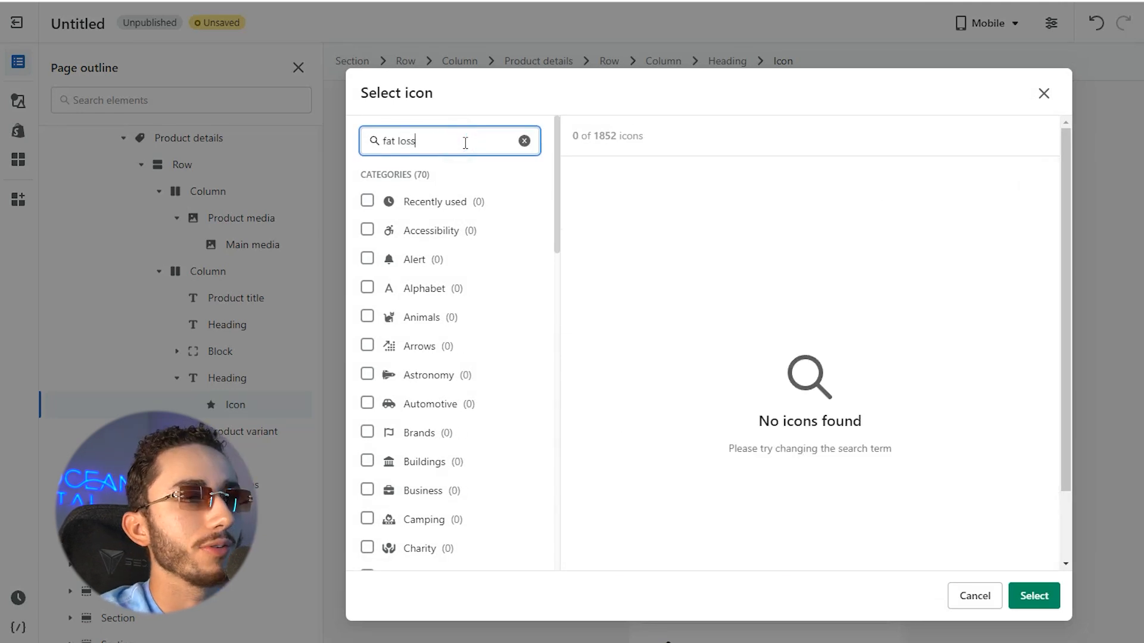
click(961, 611)
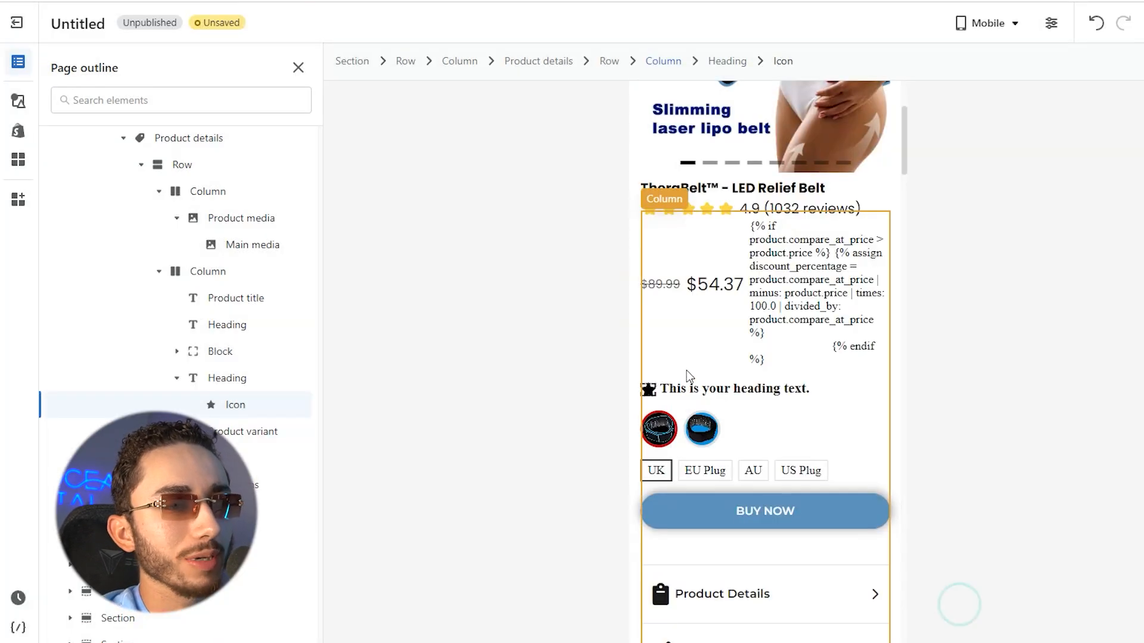
click(1098, 25)
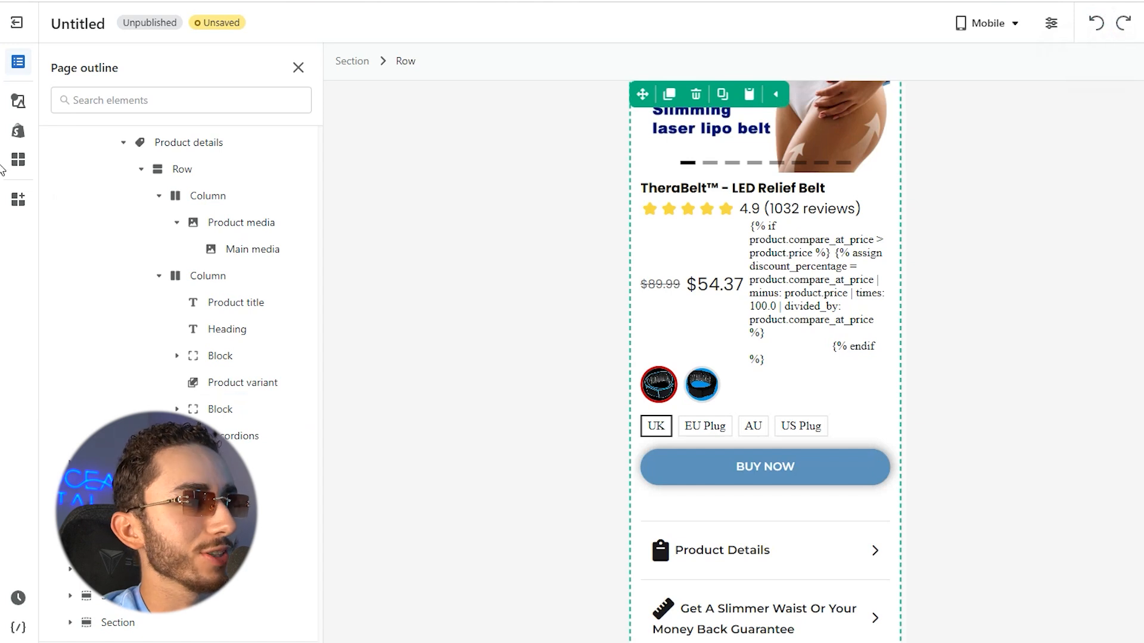
Insert an empty Block layout between the price block and the product variant swatches.
click(16, 100)
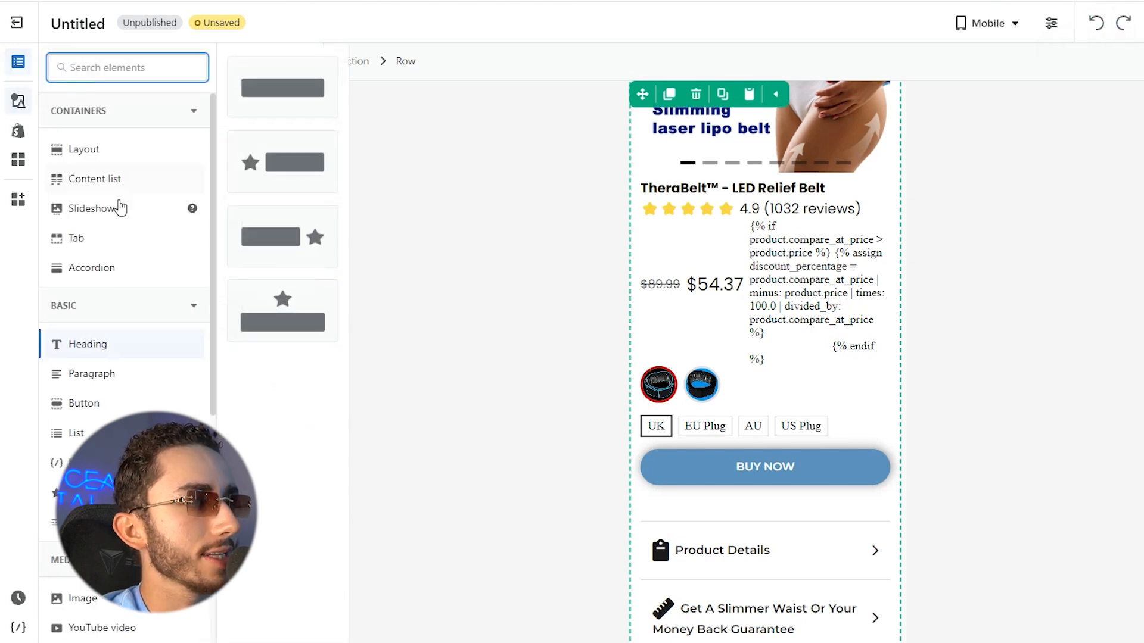
mouse_move(91, 153)
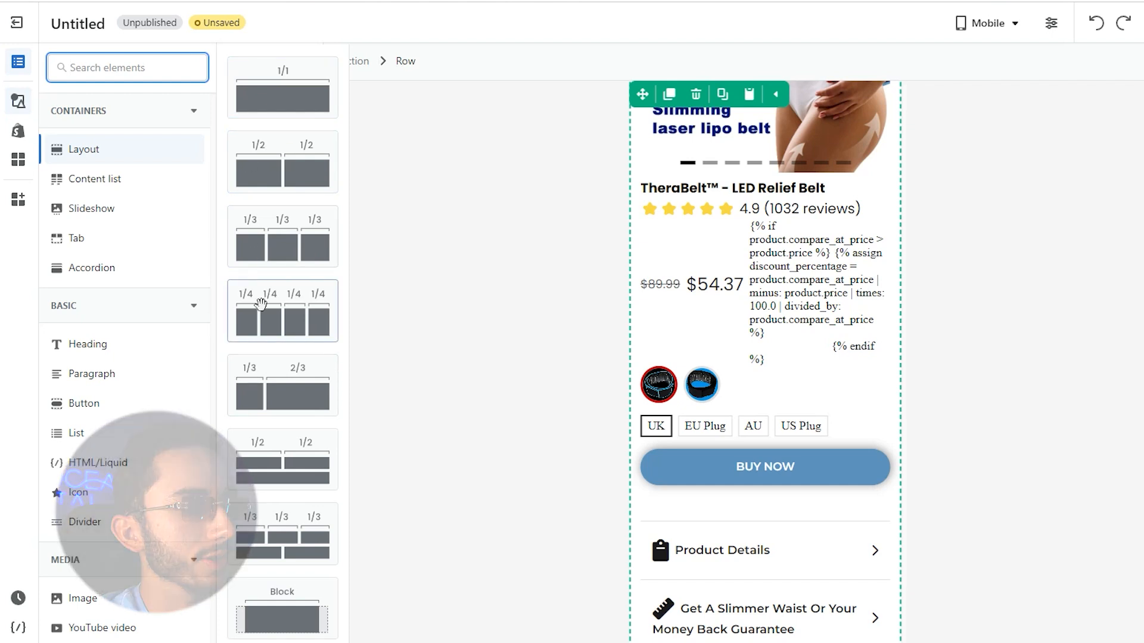
drag(296, 606, 750, 369)
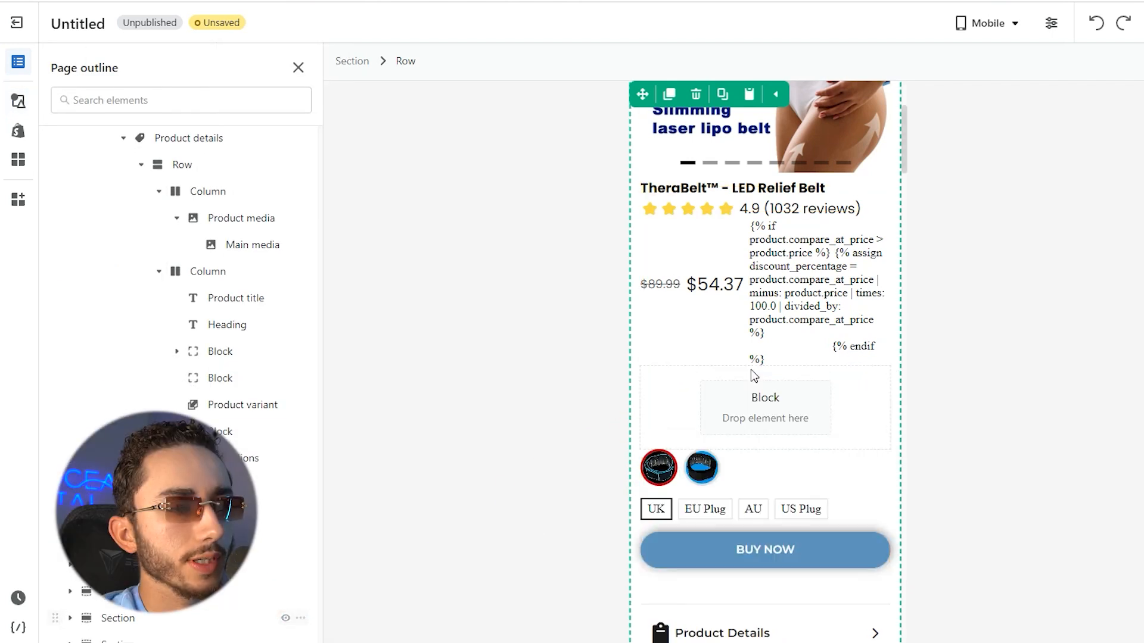
Add a basic heading element and an image element below it inside the new block.
click(18, 101)
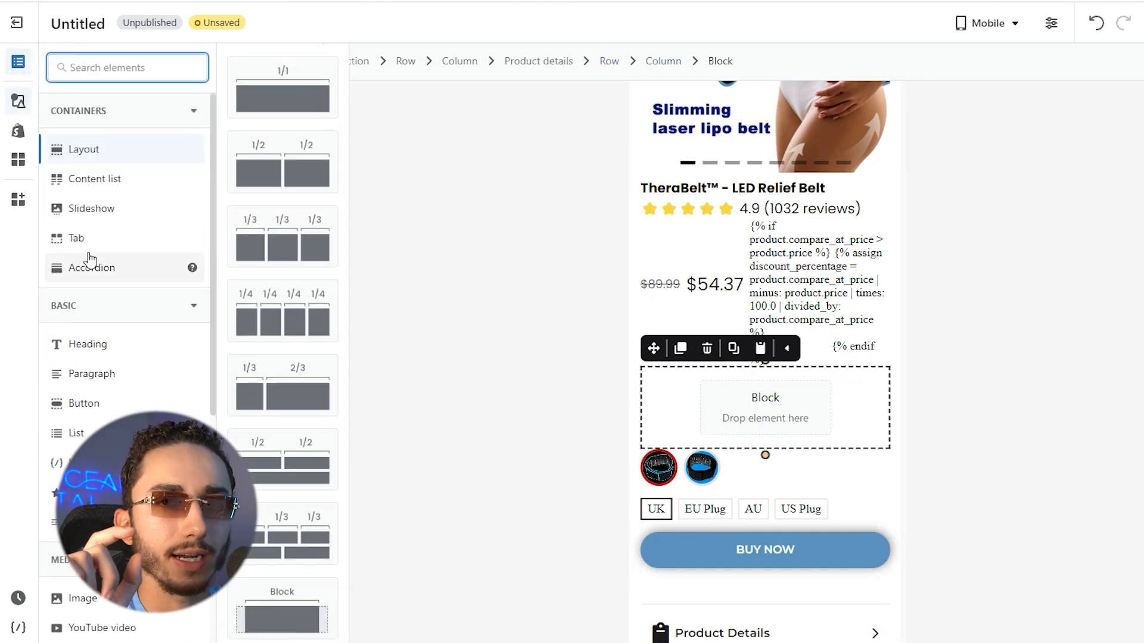
mouse_move(88, 344)
drag(283, 93, 745, 393)
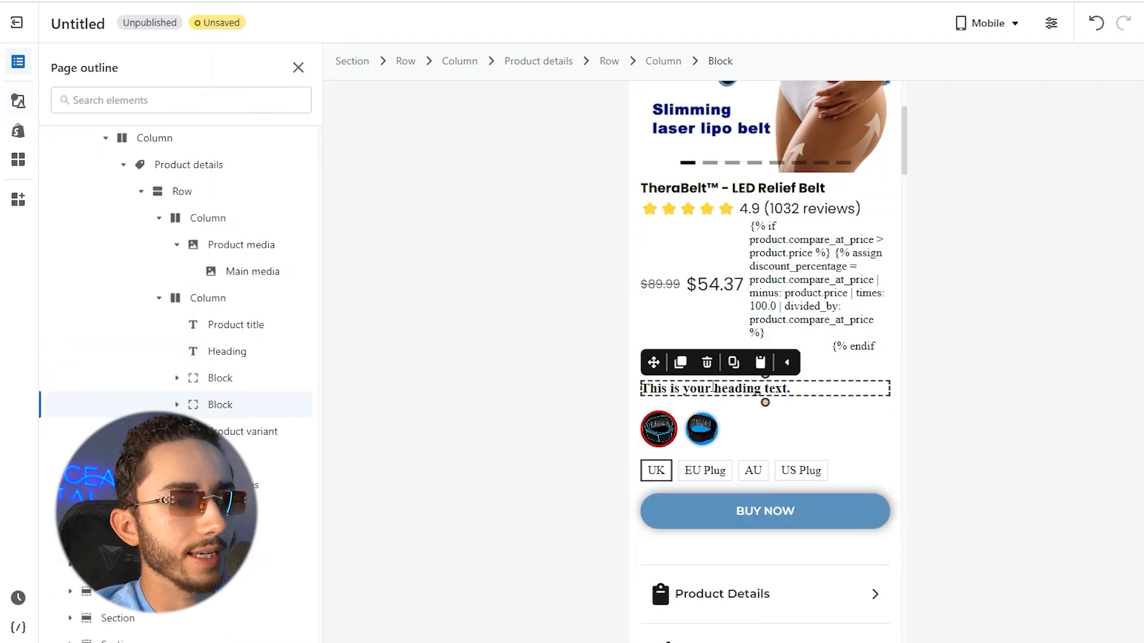
click(18, 102)
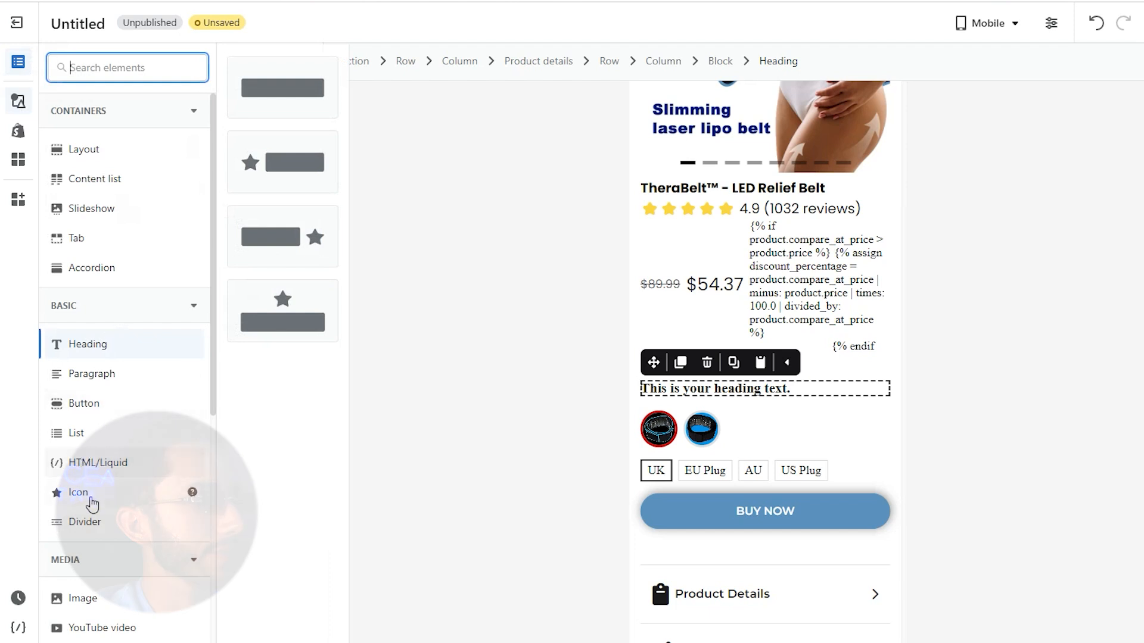
mouse_move(110, 598)
drag(280, 89, 746, 394)
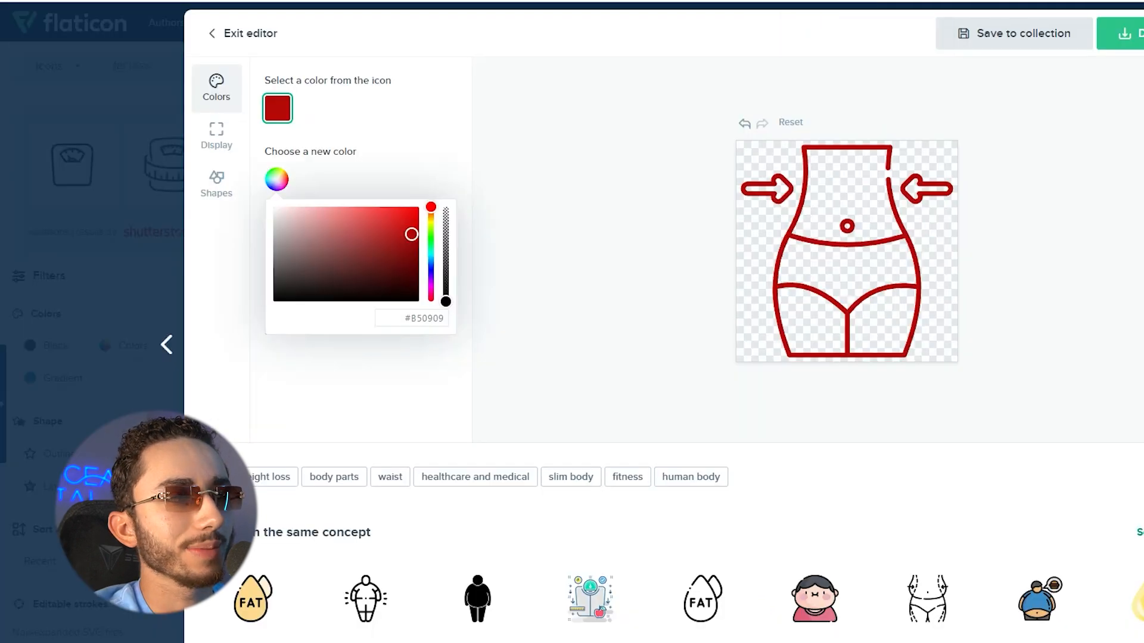
Switch to Flaticon, open the Slim Body icon from the "fat loss" results and recolour it in the icon editor.
click(140, 61)
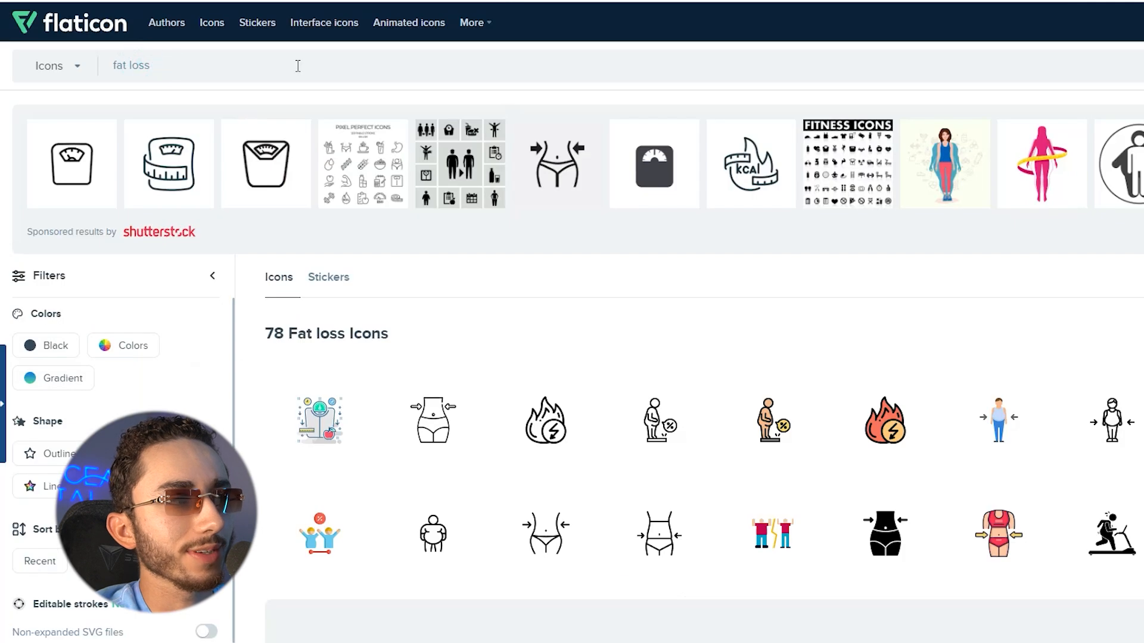
click(430, 417)
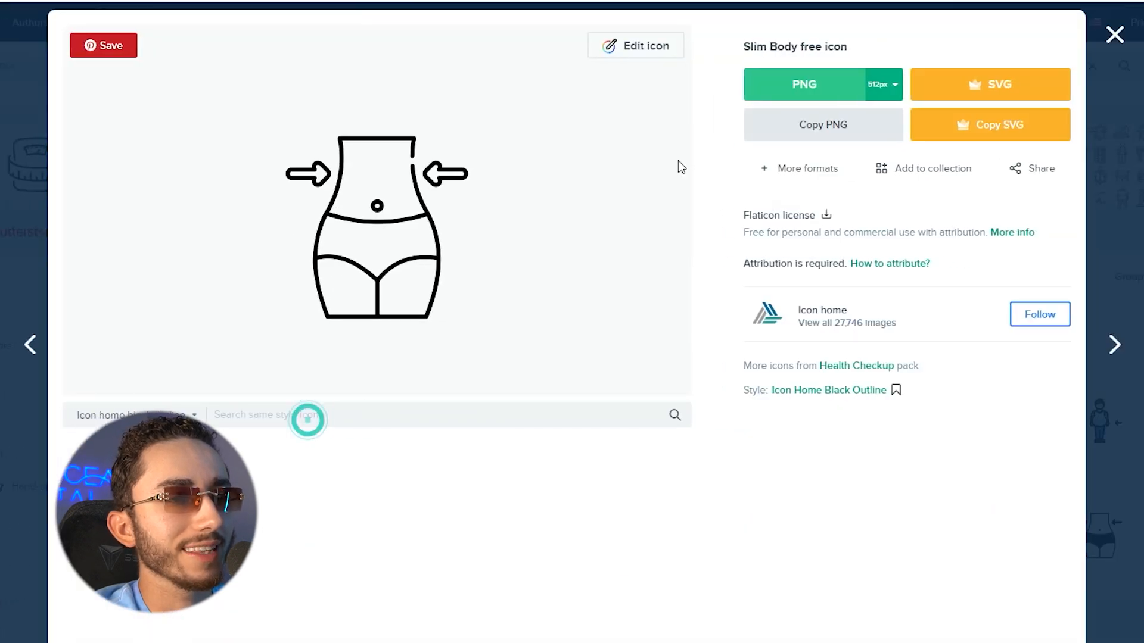
click(632, 43)
click(140, 179)
drag(245, 238, 284, 209)
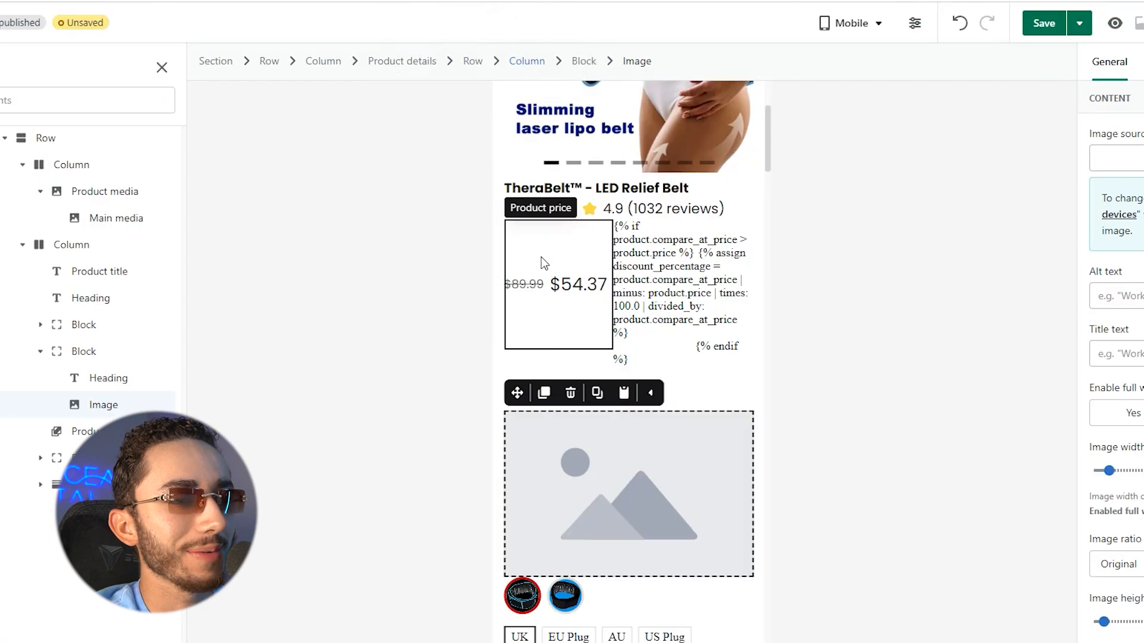
Use the slim-body picture from the image library as the new image's source and reduce its width to icon size.
click(1136, 154)
click(532, 288)
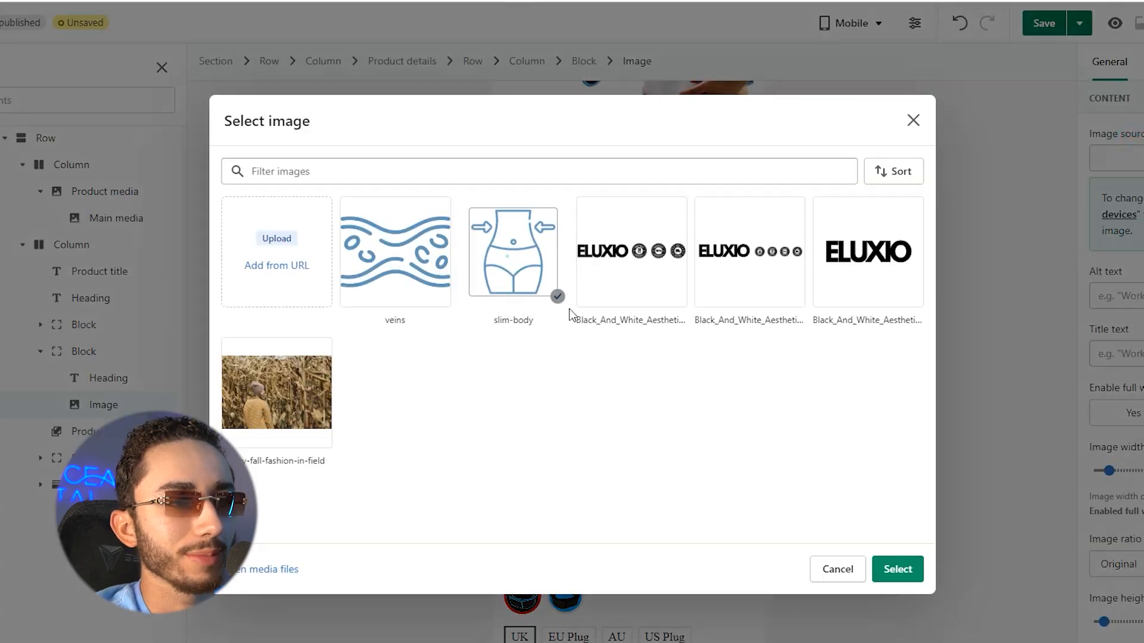
click(897, 569)
scroll(609, 408, down, 3)
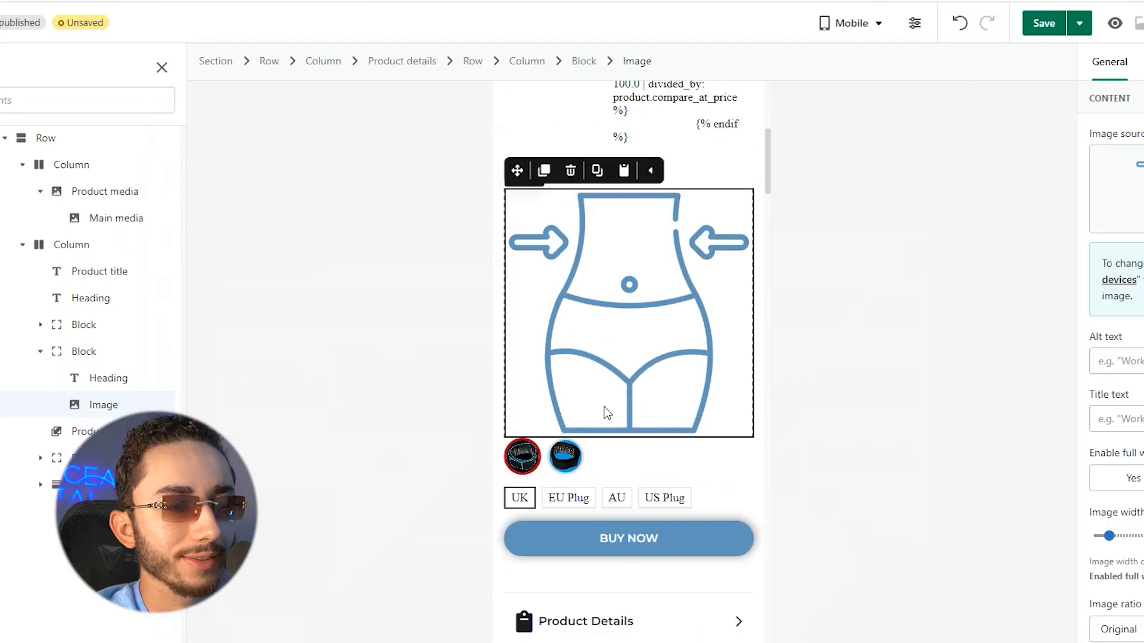
scroll(619, 221, up, 2)
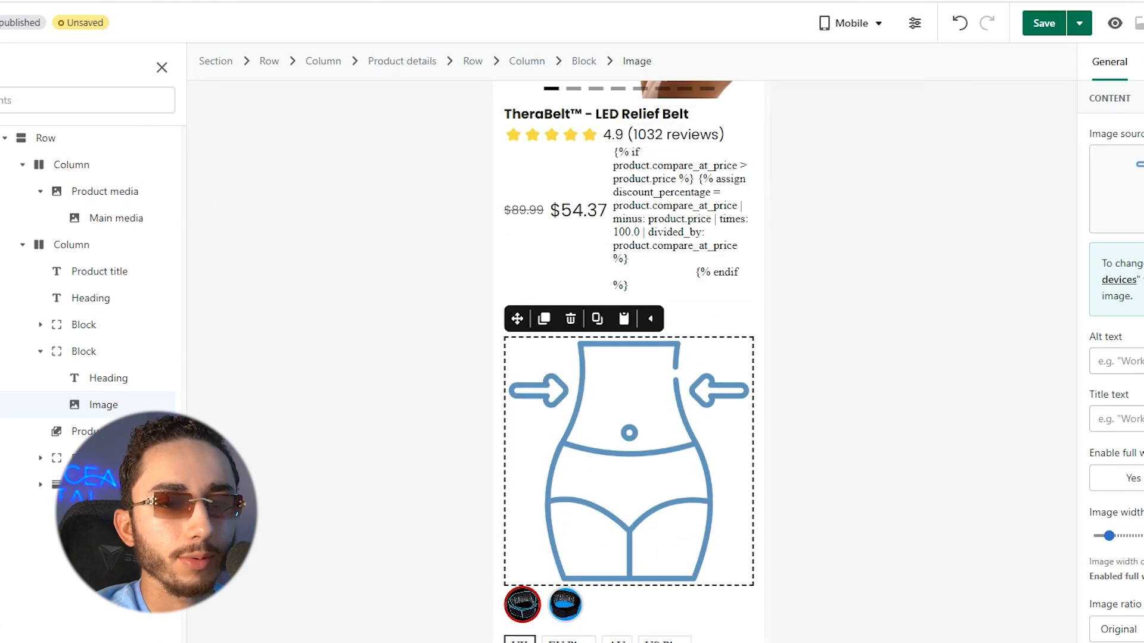
drag(1110, 543, 1101, 536)
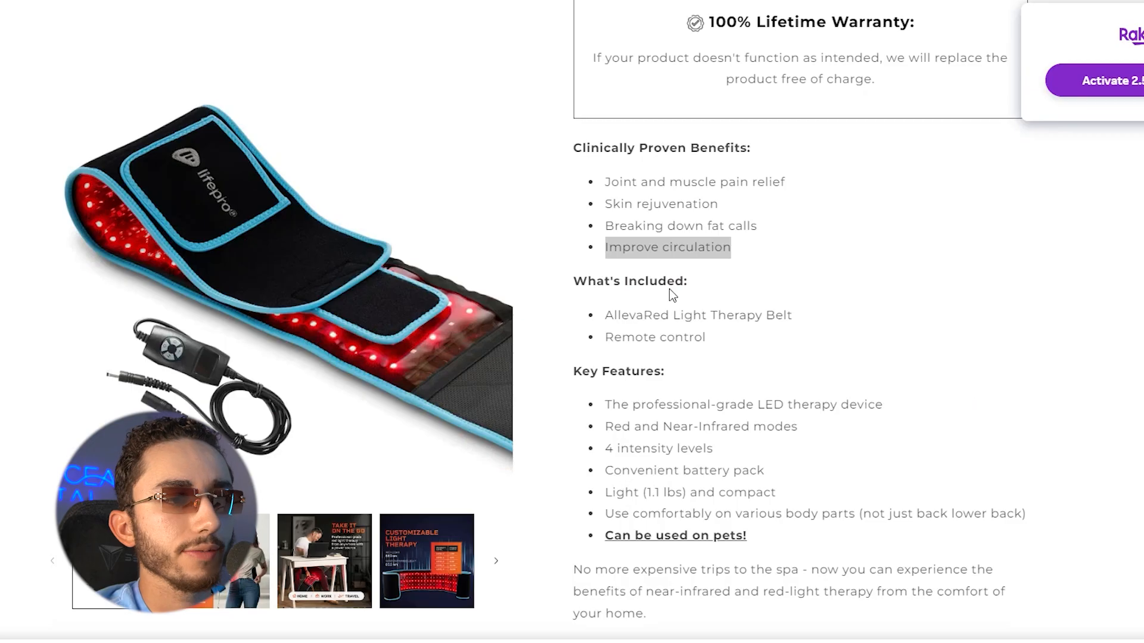
Copy the "Breaking down fat calls" benefit from the competitor's product page and use it as the new heading's text.
click(617, 206)
drag(604, 225, 760, 231)
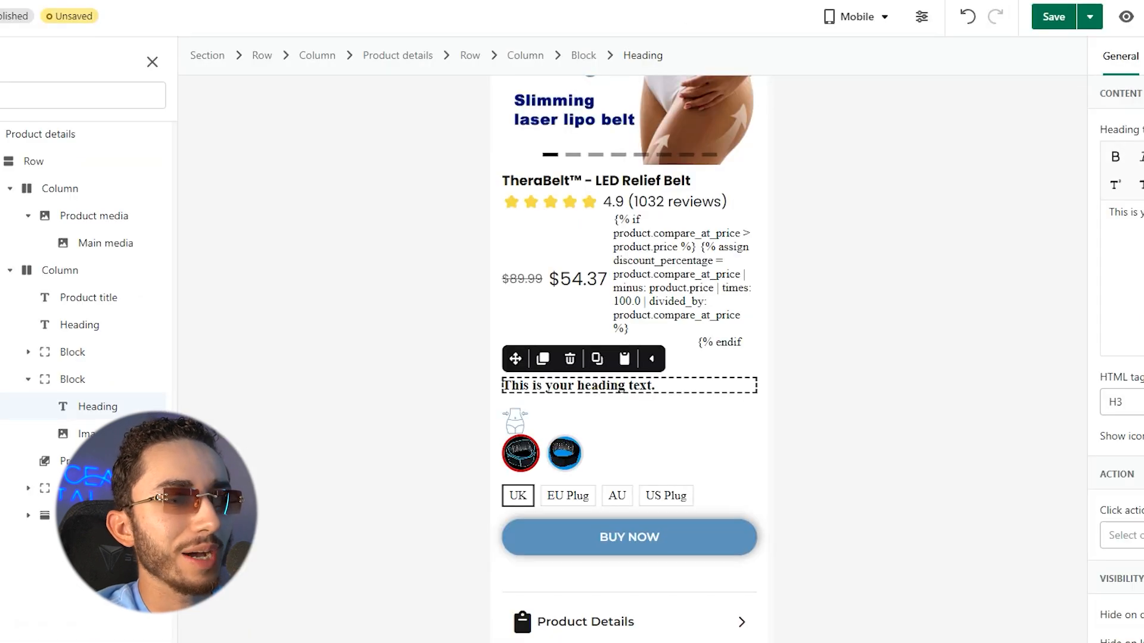
text(Breaking down fat calls)
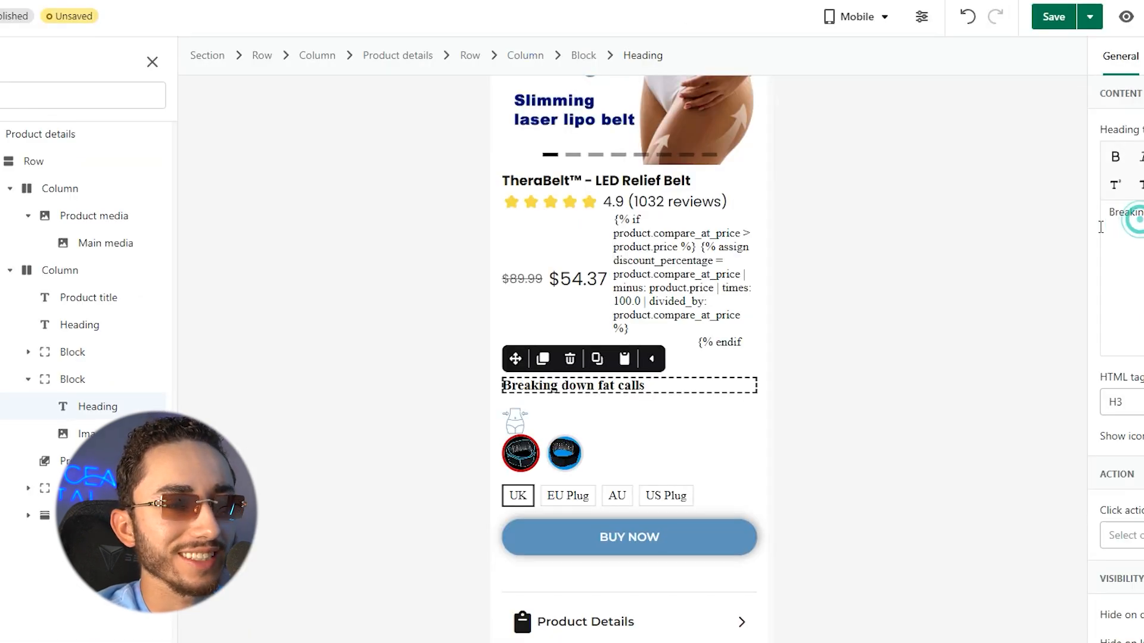
Try to move the slim-body icon next to the benefit heading inside the block.
click(516, 420)
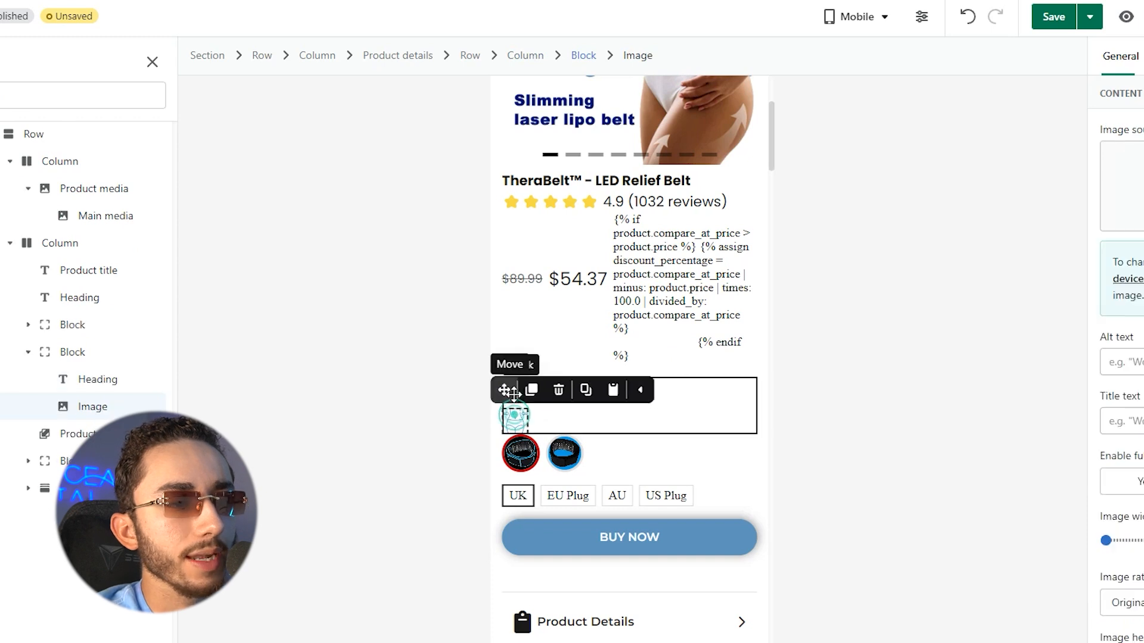
drag(504, 390, 642, 391)
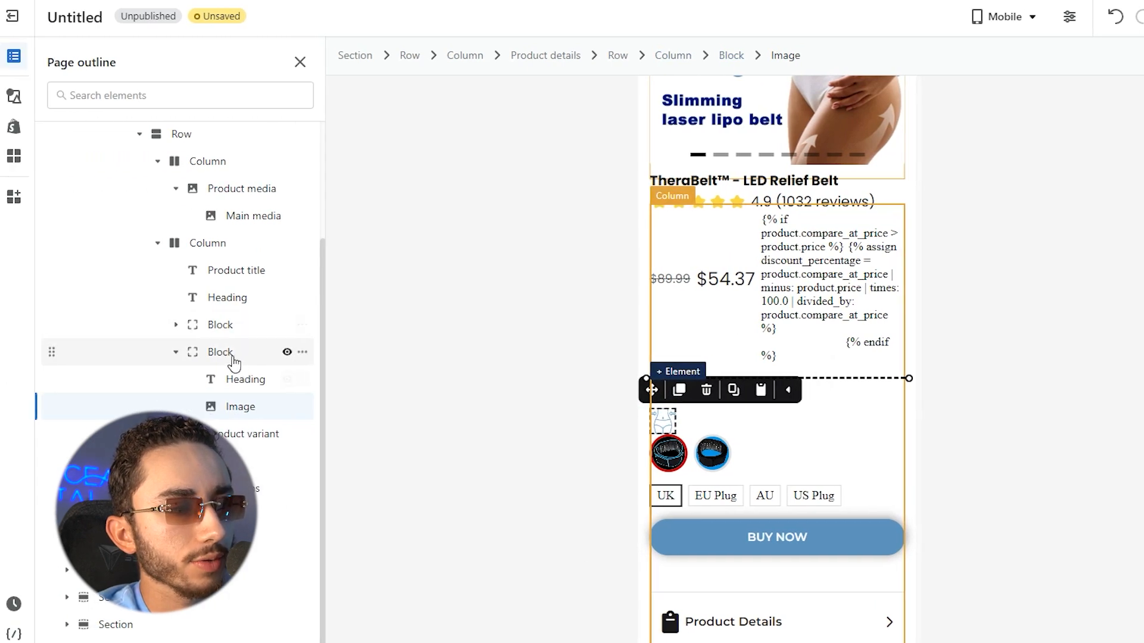
click(233, 358)
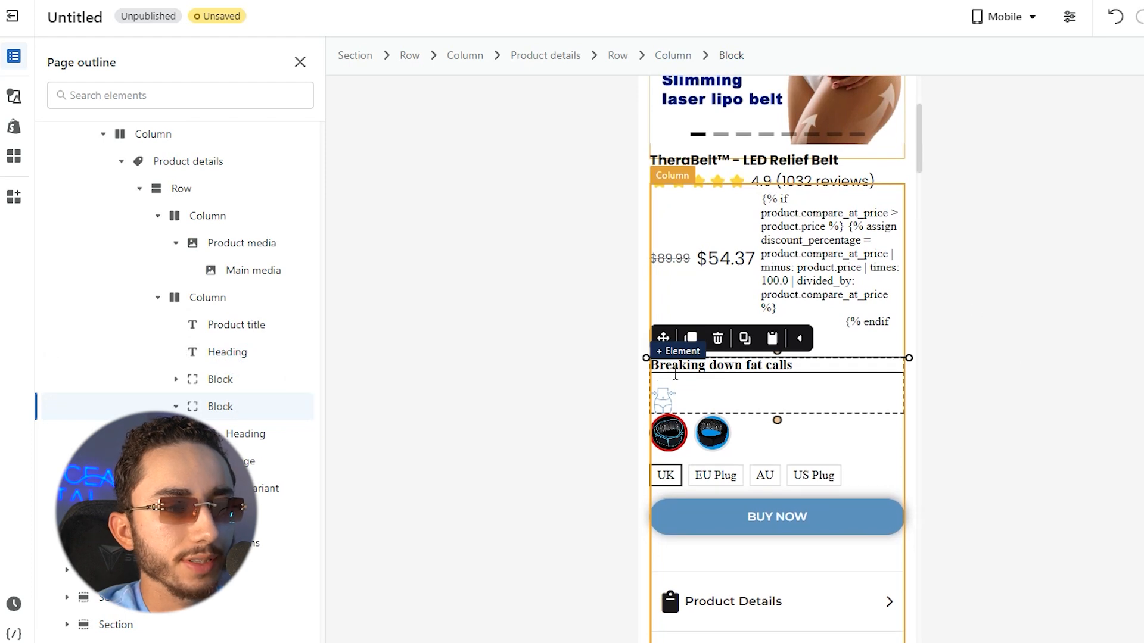
click(661, 396)
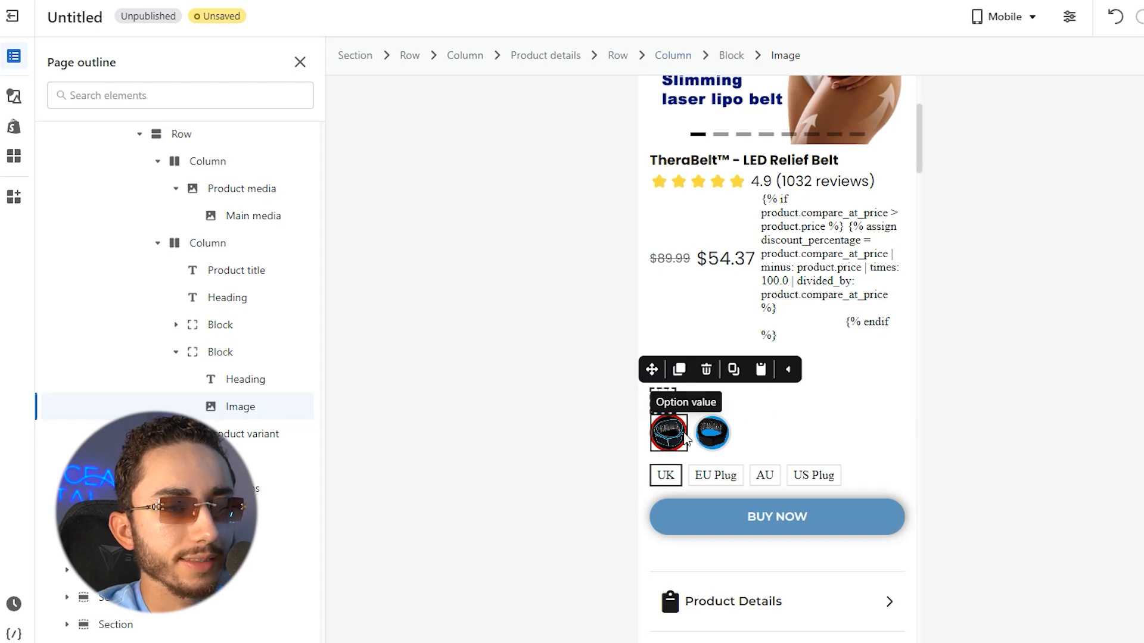
Set the "Breaking down fat calls" heading's display style to Inline and move the slim-body icon in front of it.
click(813, 365)
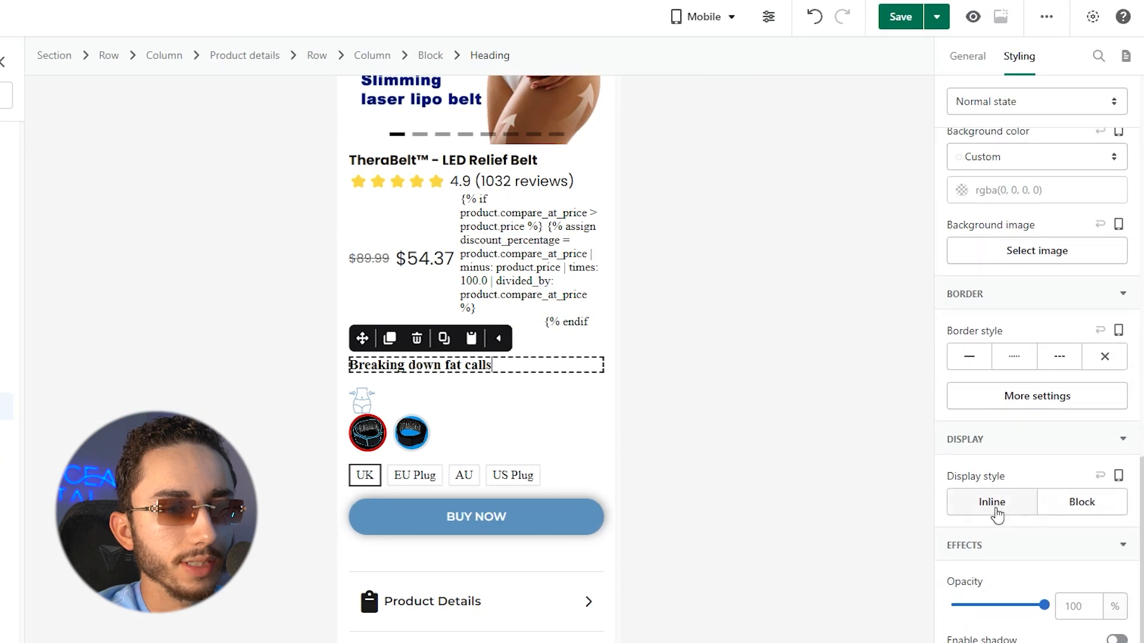
click(992, 506)
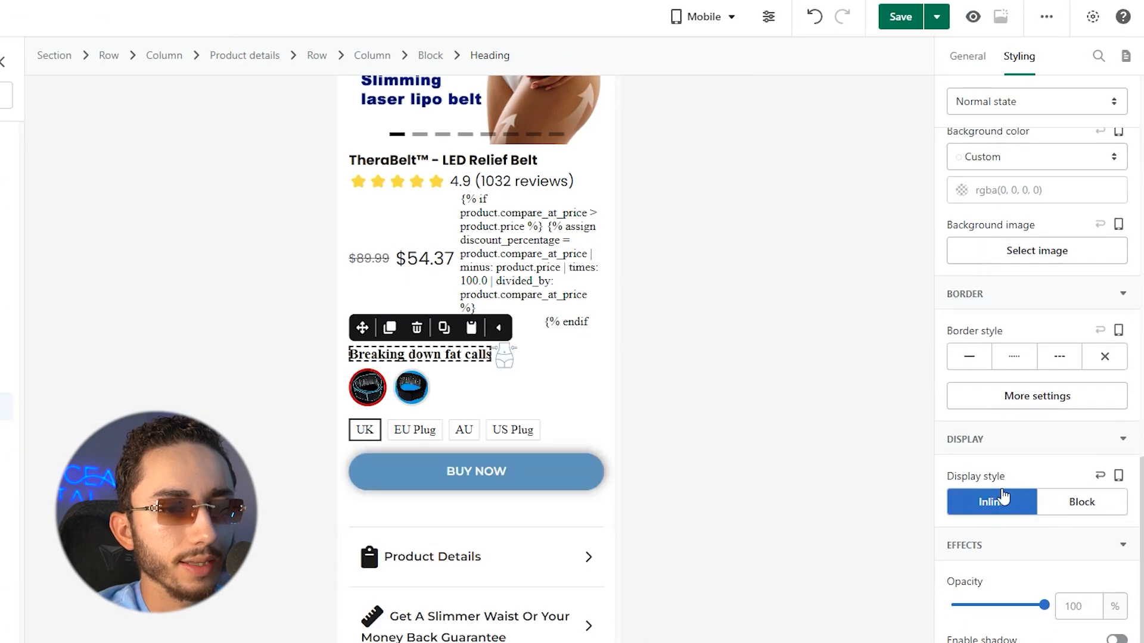
click(504, 356)
drag(463, 325, 357, 355)
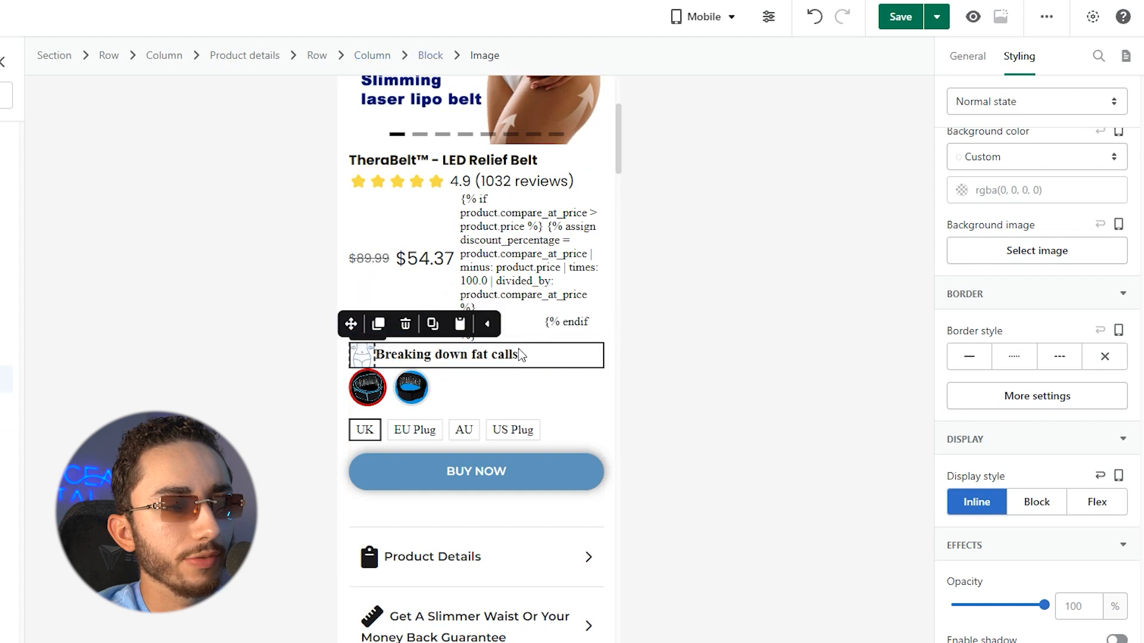
Duplicate the block holding the icon and benefit heading twice to make three benefit rows.
click(724, 386)
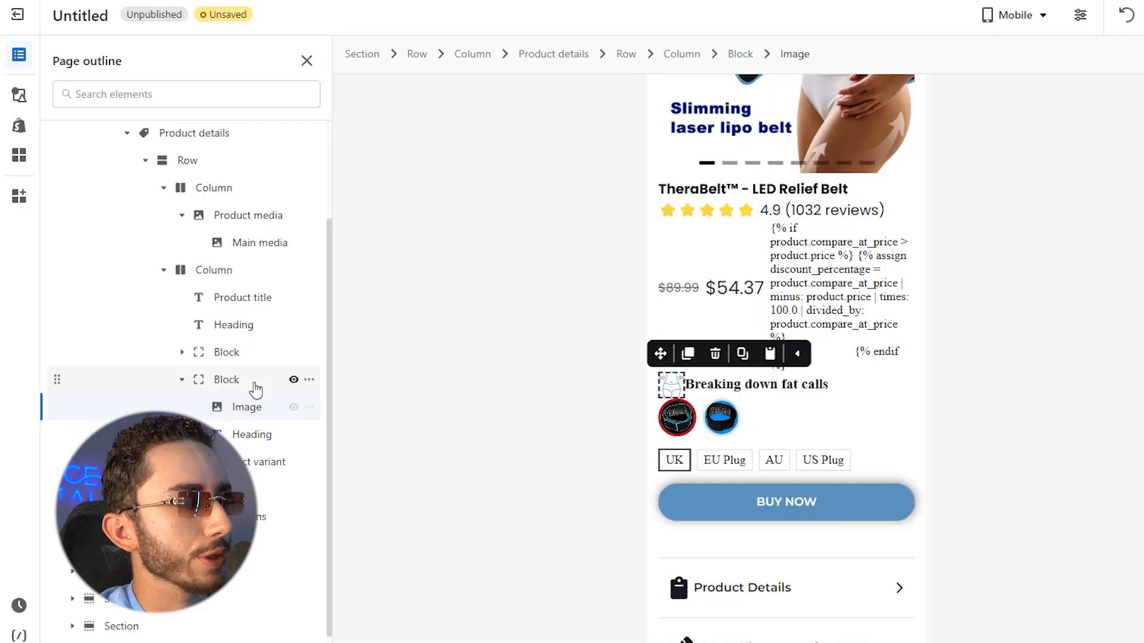
click(256, 382)
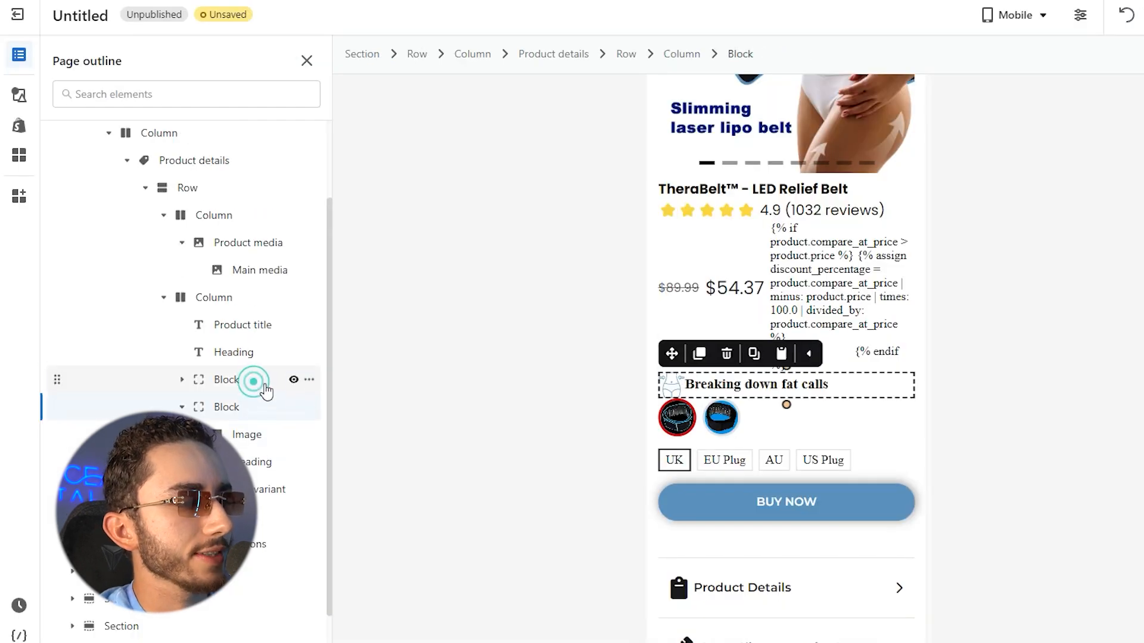
click(309, 408)
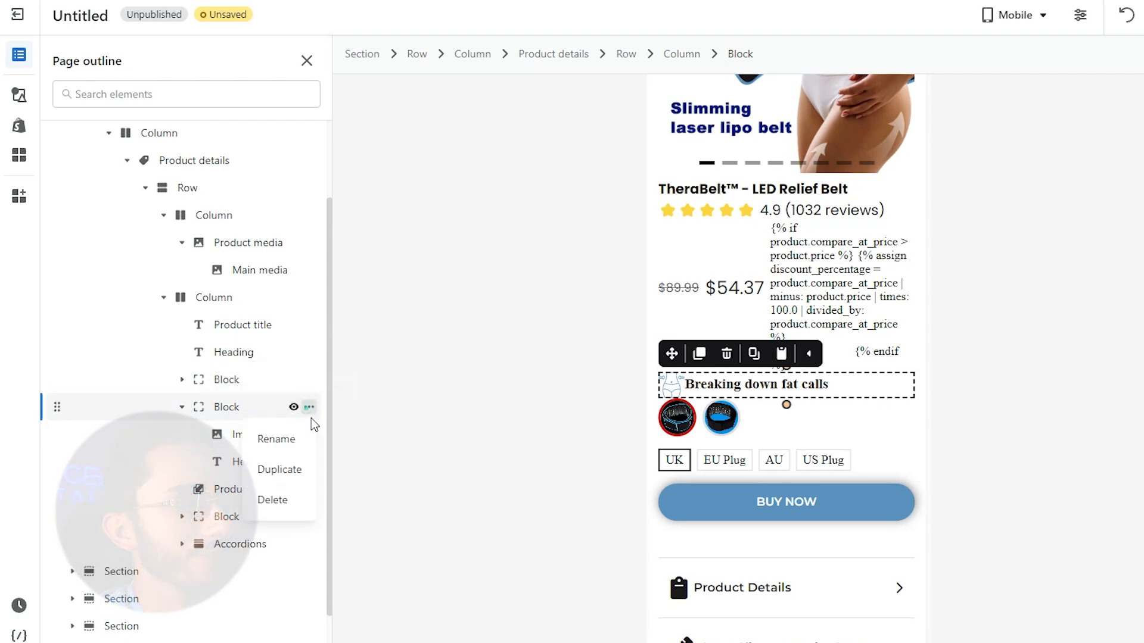
click(289, 471)
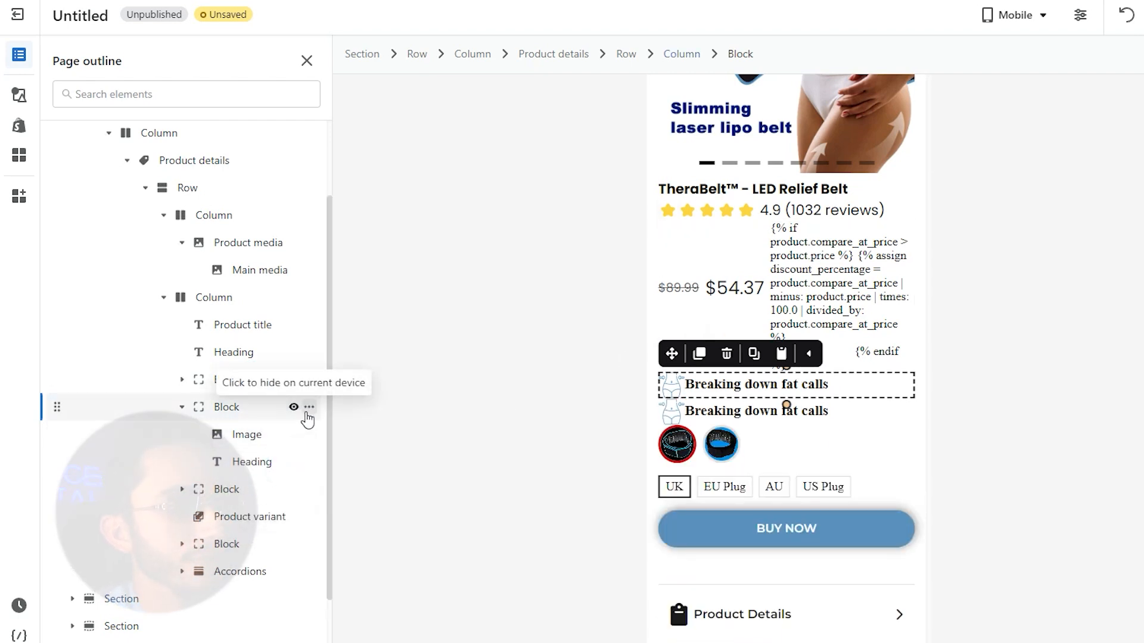
click(310, 407)
click(288, 468)
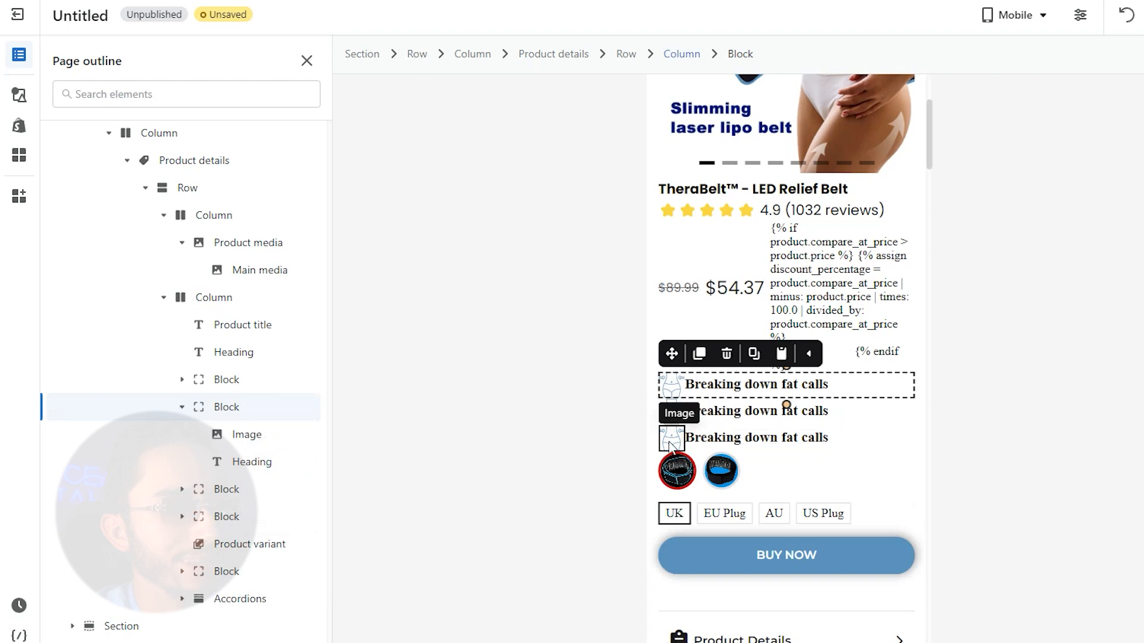
Replace the third benefit row's icon with the veins image in the all-devices view and return to the mobile view.
click(671, 446)
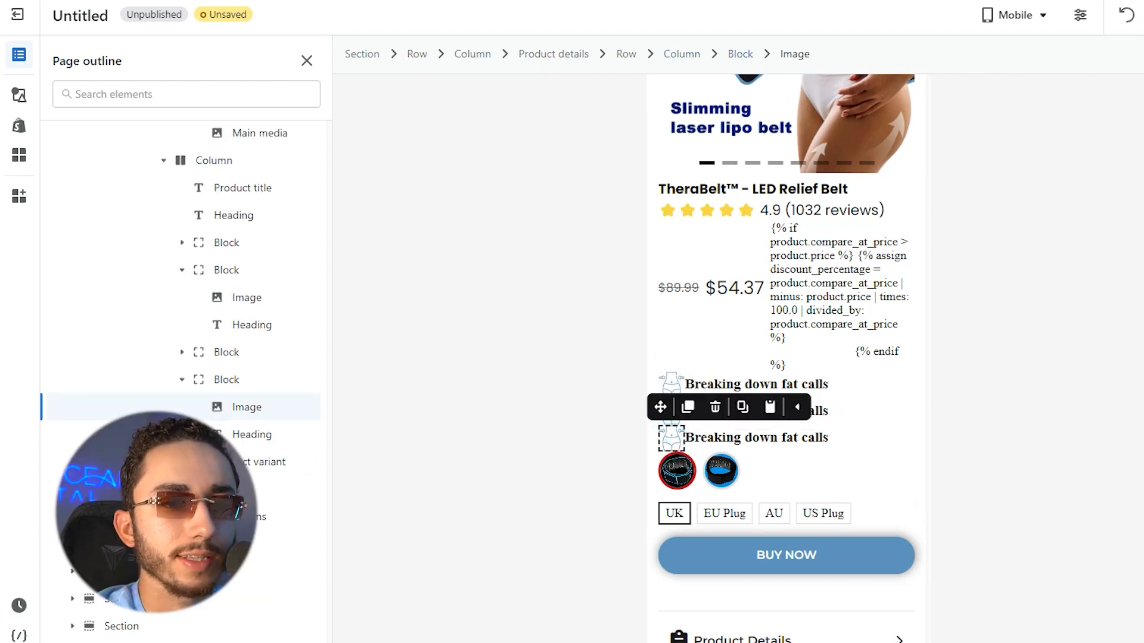
click(1143, 179)
click(1143, 238)
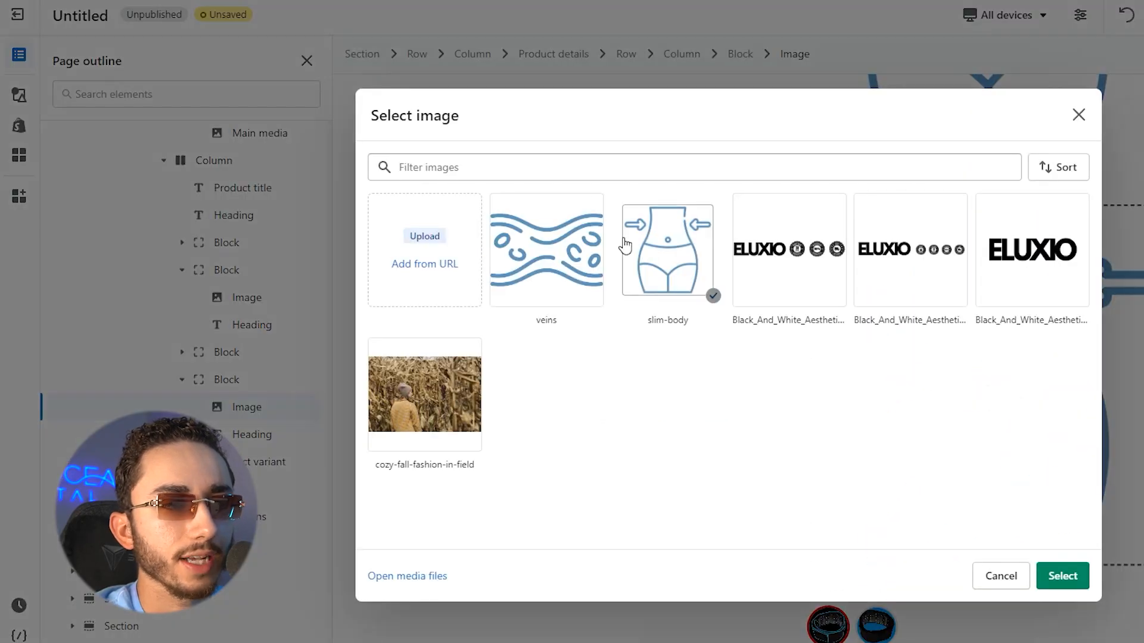
click(554, 250)
click(1063, 576)
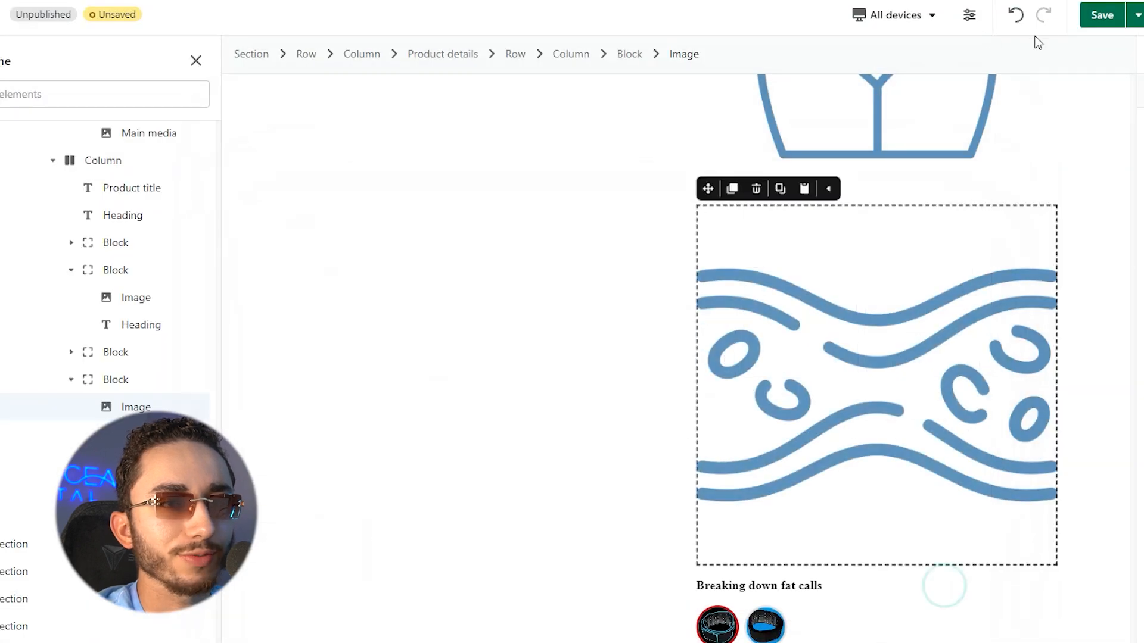
click(897, 14)
click(869, 145)
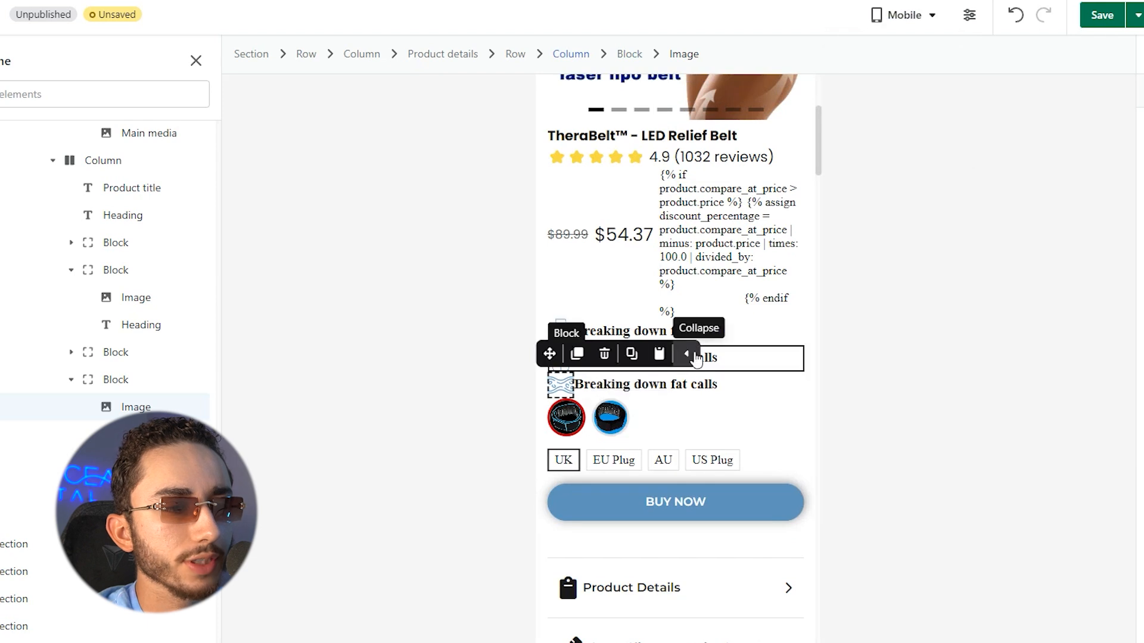
Copy "Improve circulation" from the competitor's product page and use it as the third benefit row's heading text.
click(679, 387)
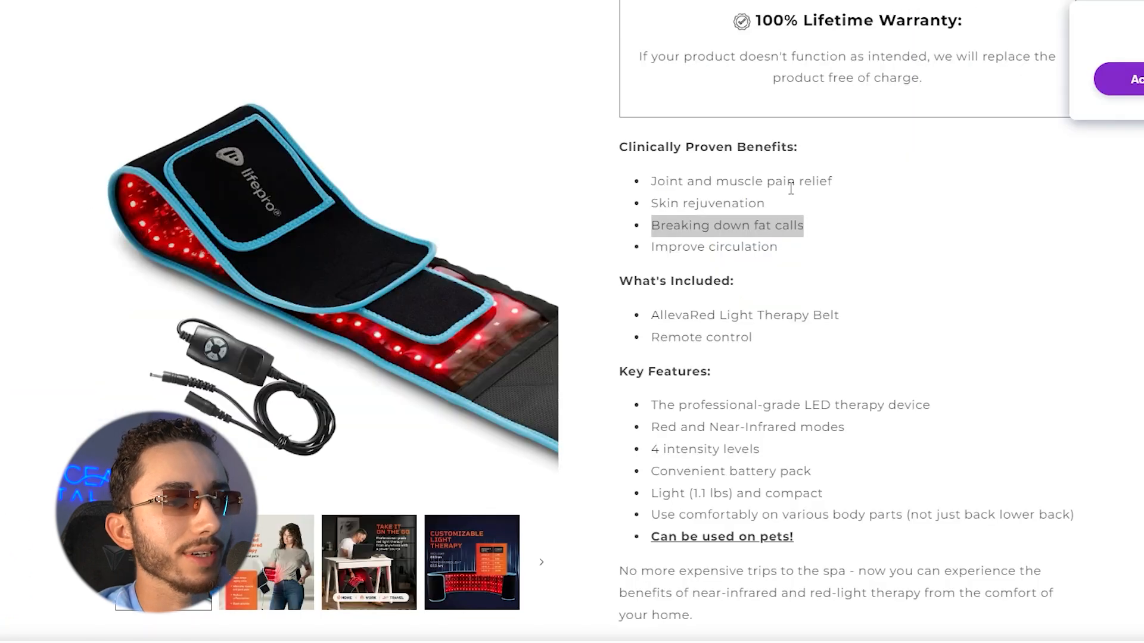
triple_click(710, 247)
key(ctrl+c)
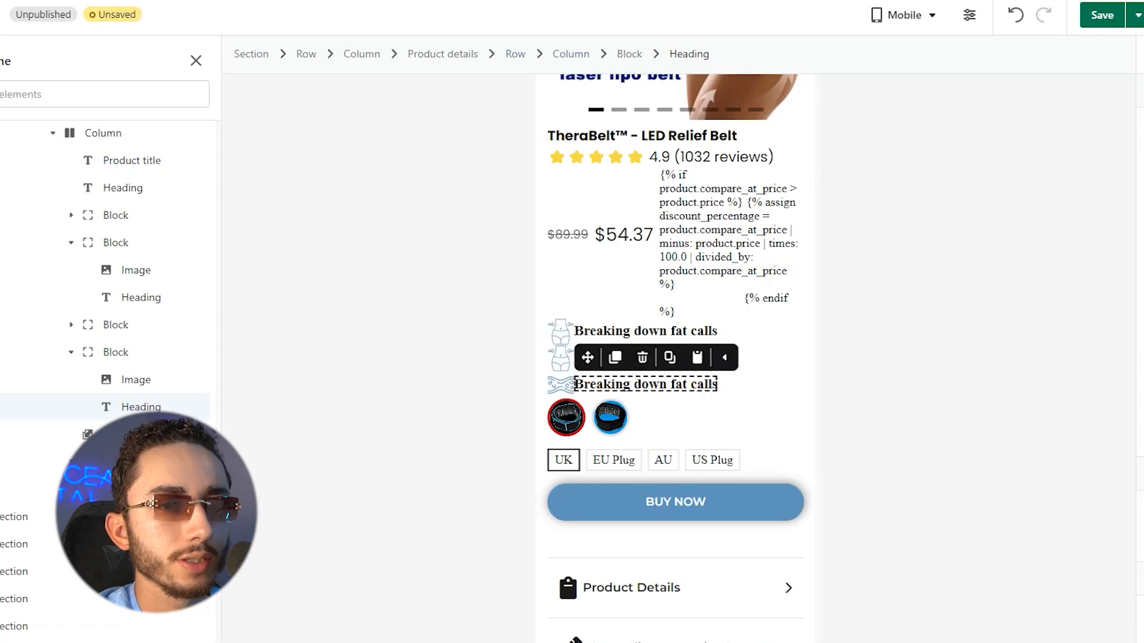
key(ctrl+a)
key(ctrl+v)
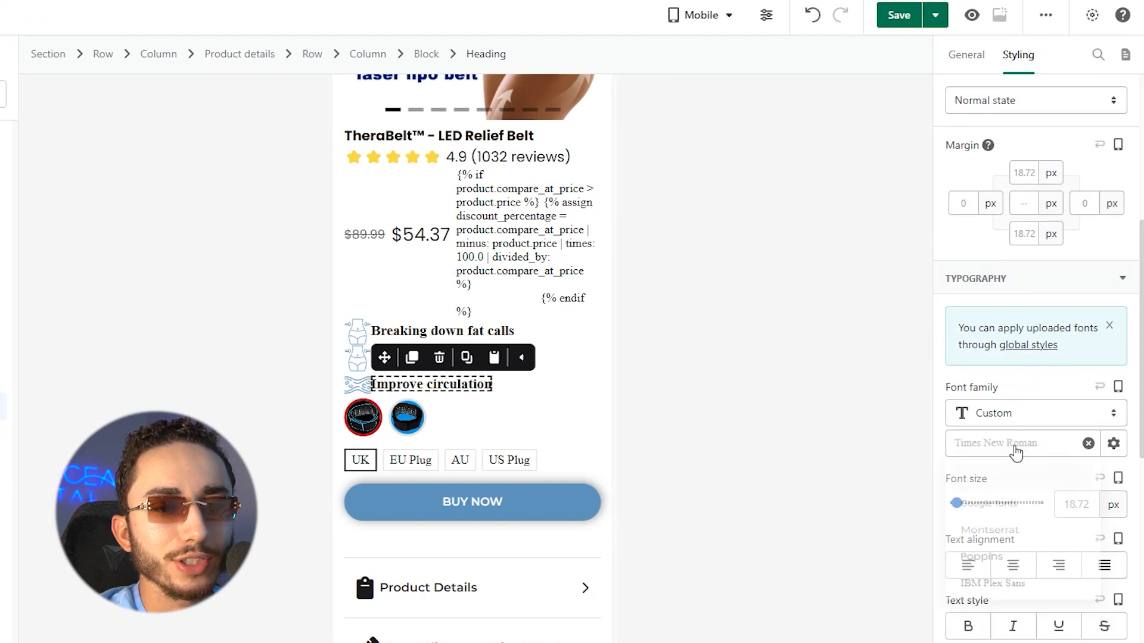
Set the "Improve circulation" heading to the Poppins font at 14 px with a left margin of 6 px.
click(1014, 442)
click(983, 568)
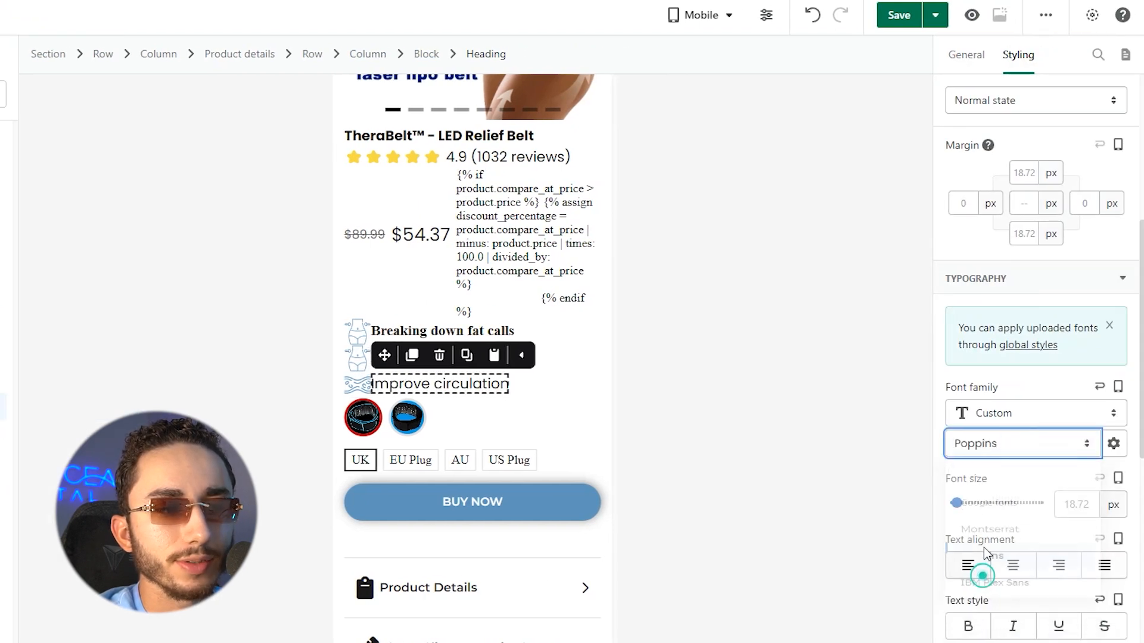
click(1118, 505)
triple_click(1082, 498)
text(15)
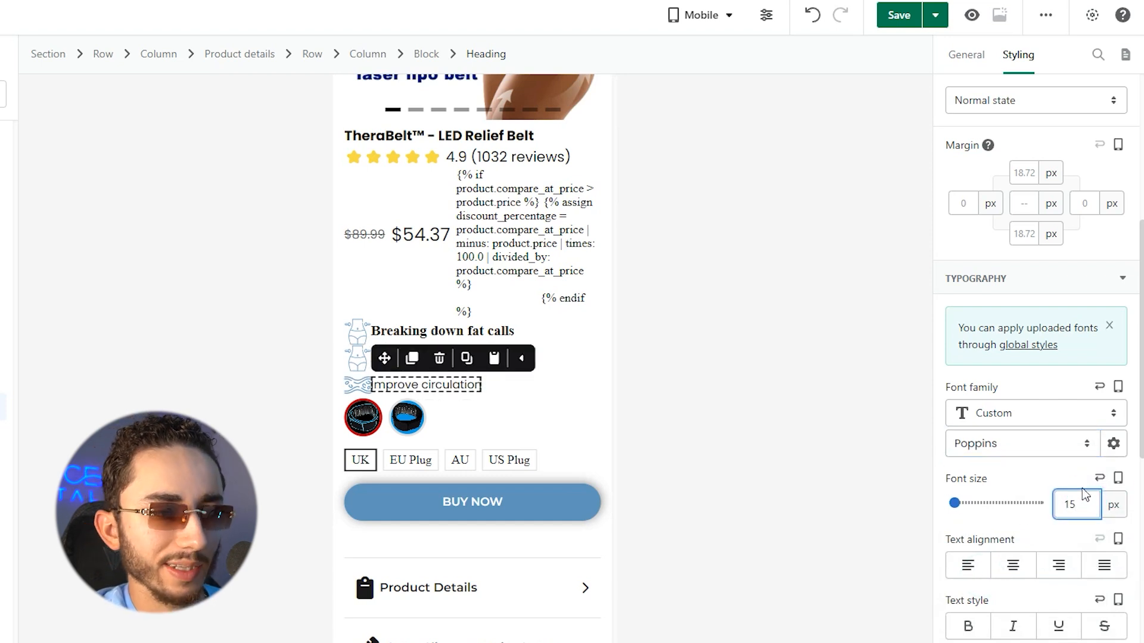
key(BackSpace)
text(4)
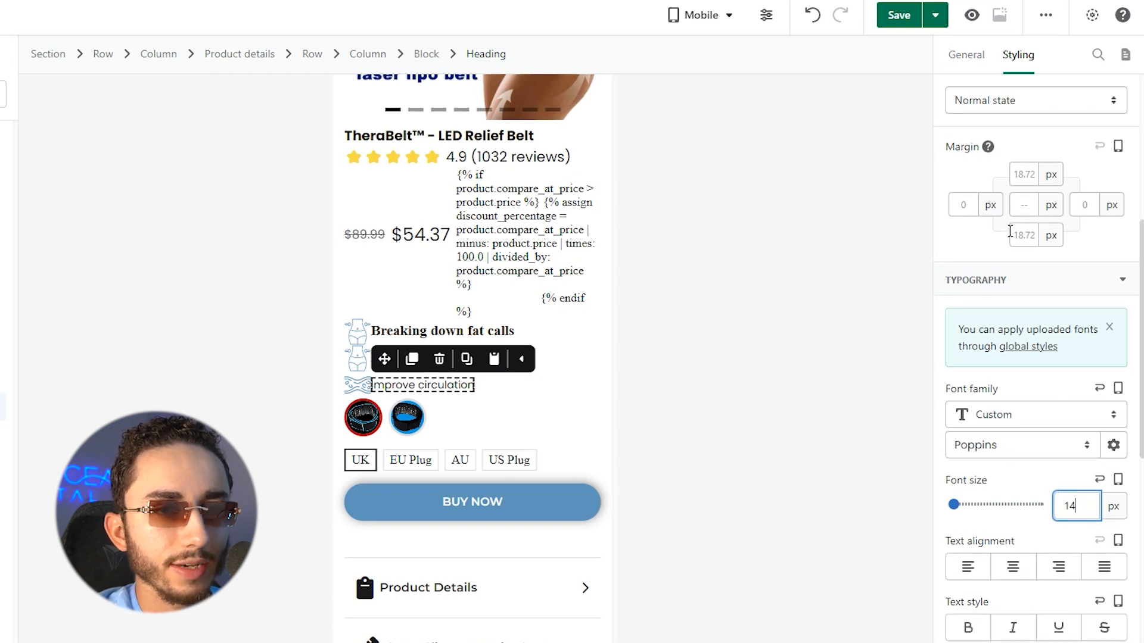
scroll(974, 335, up, 3)
click(971, 334)
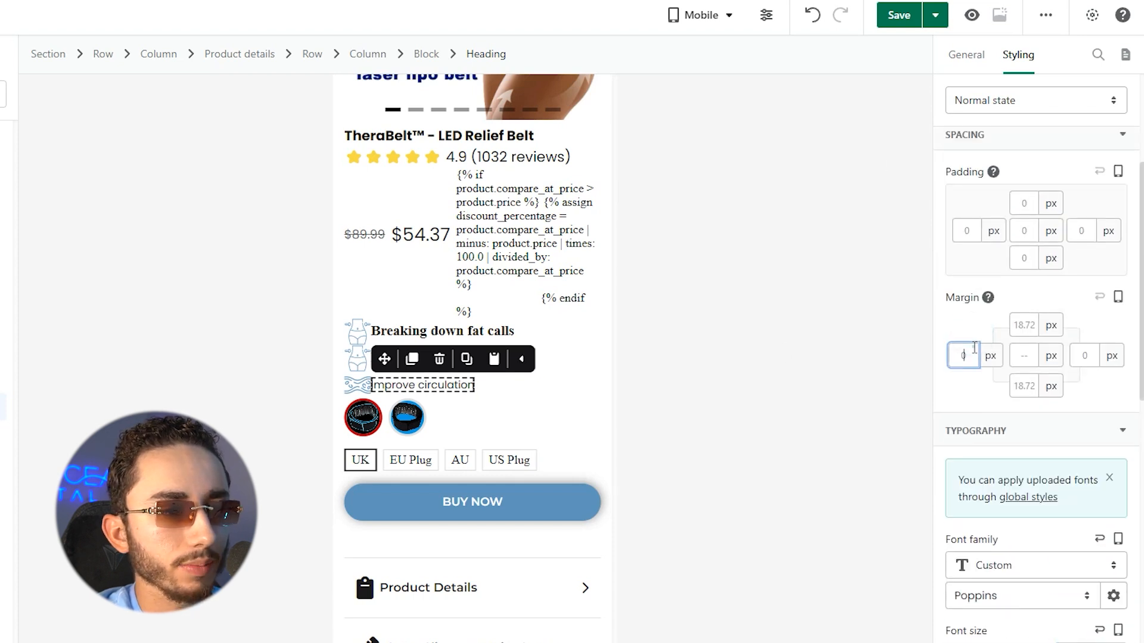
text(6)
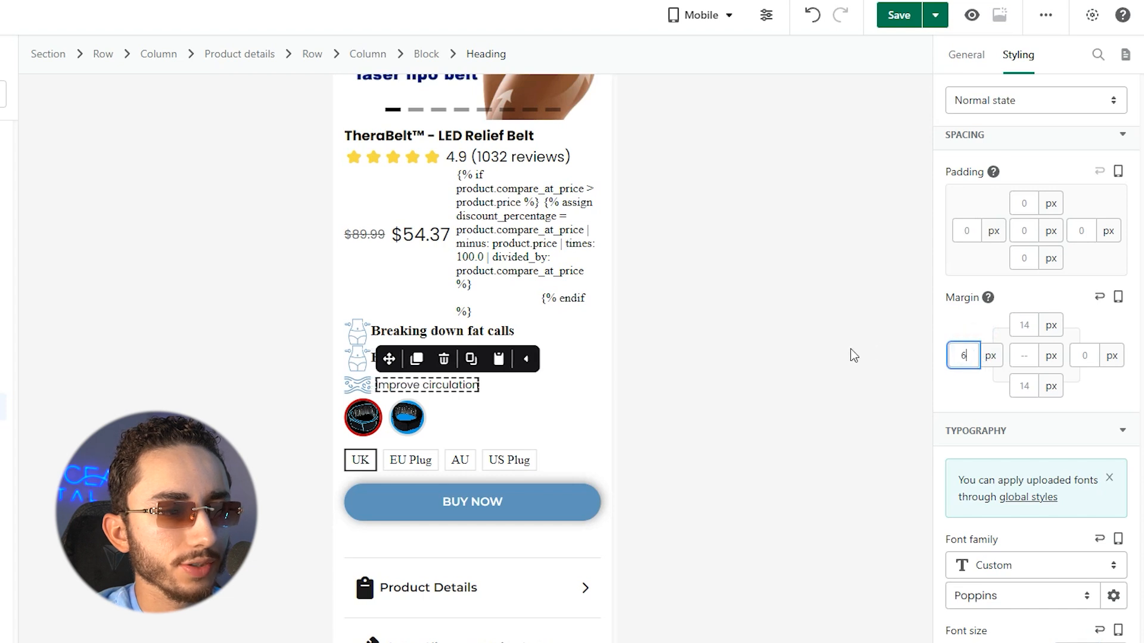
Give the third benefit row's icon a 7 px left and 6 px right margin, and try bold on its heading.
click(356, 387)
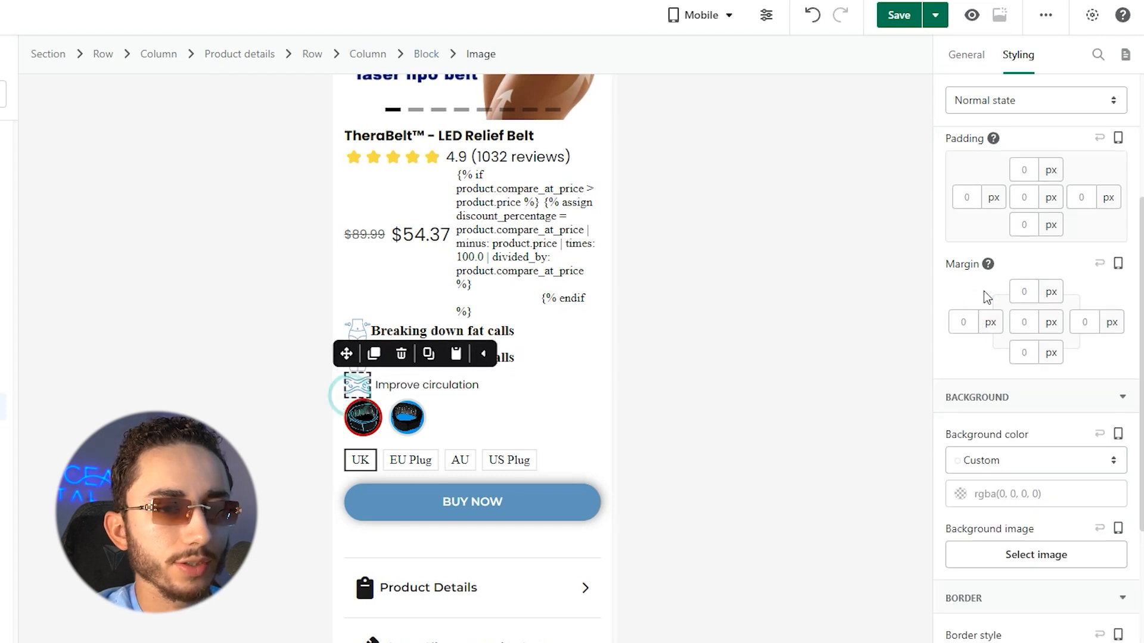
double_click(961, 321)
text(6)
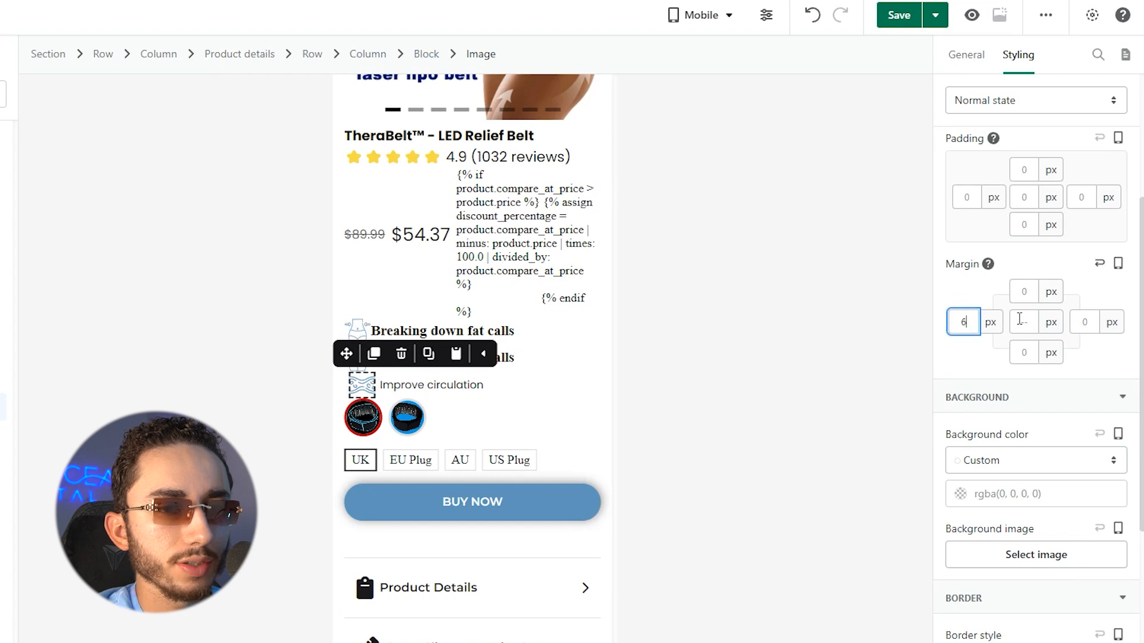
double_click(1098, 320)
text(4)
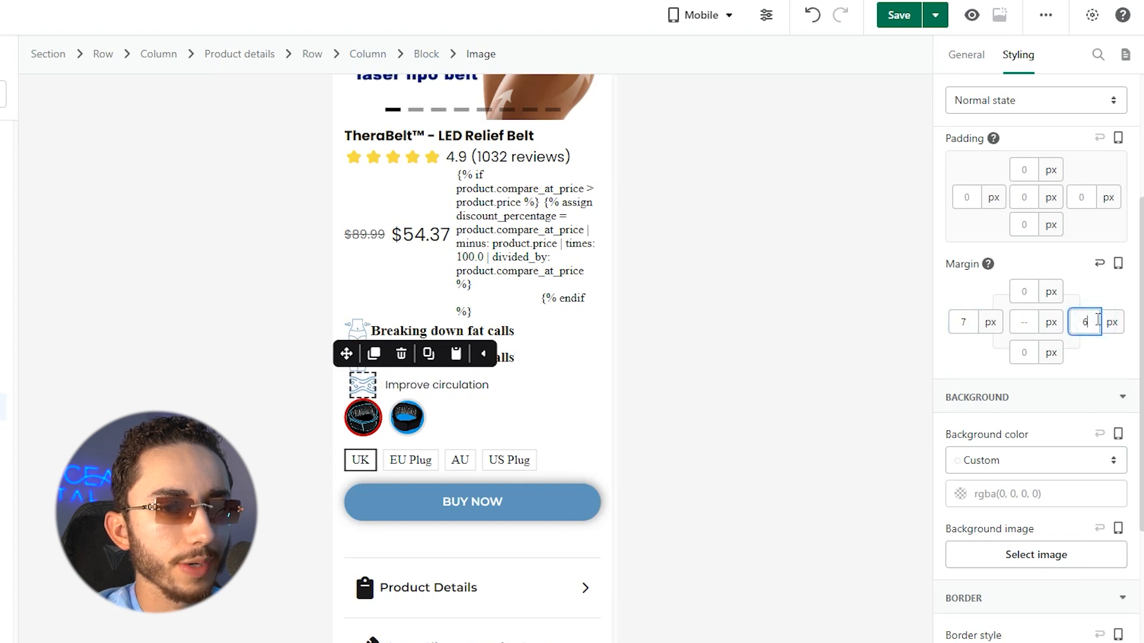
click(433, 384)
click(968, 550)
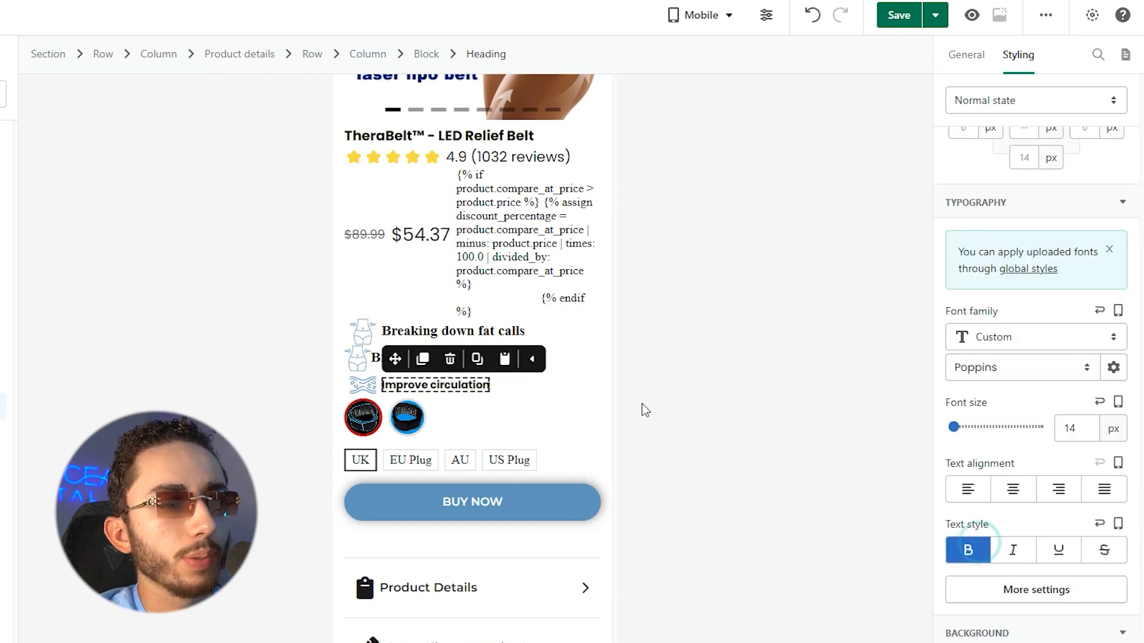
Set the first "Breaking down fat calls" heading to the Poppins font at 15 px.
click(441, 333)
click(1015, 369)
click(980, 490)
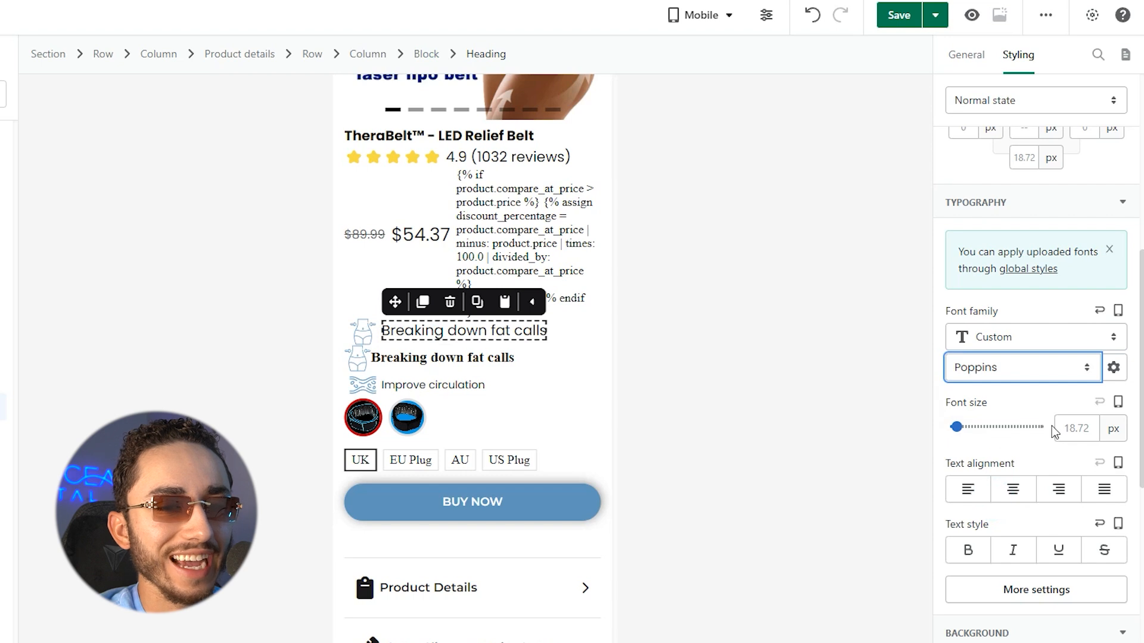
click(1085, 426)
text(15)
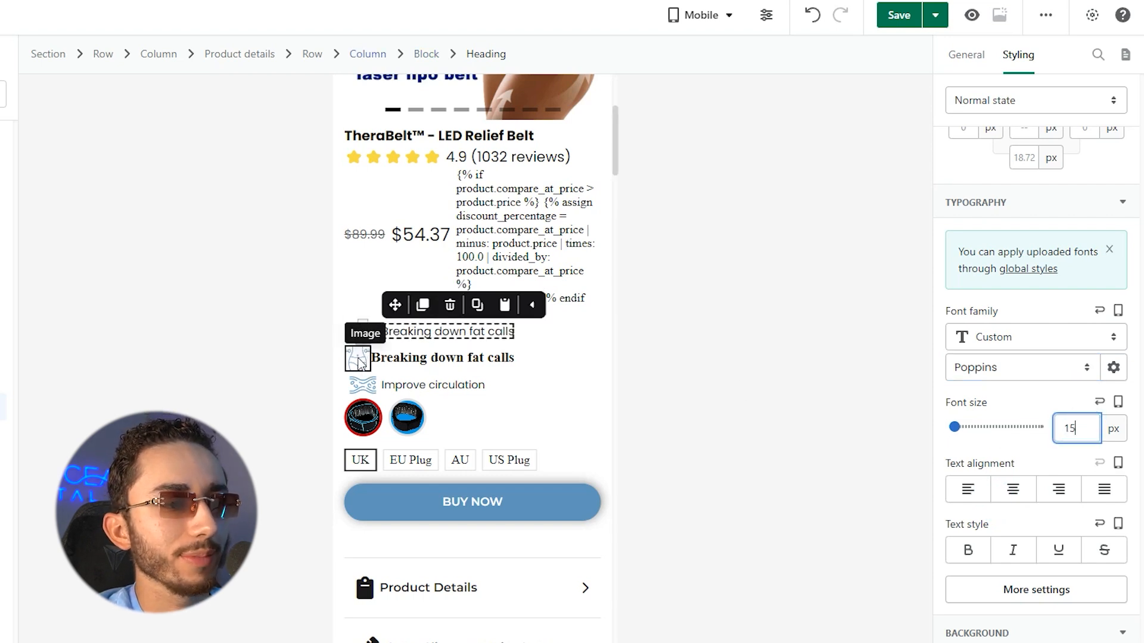
Add a plain heading element between the third benefit row and the product variants, and select its placeholder text.
scroll(465, 262, down, 1)
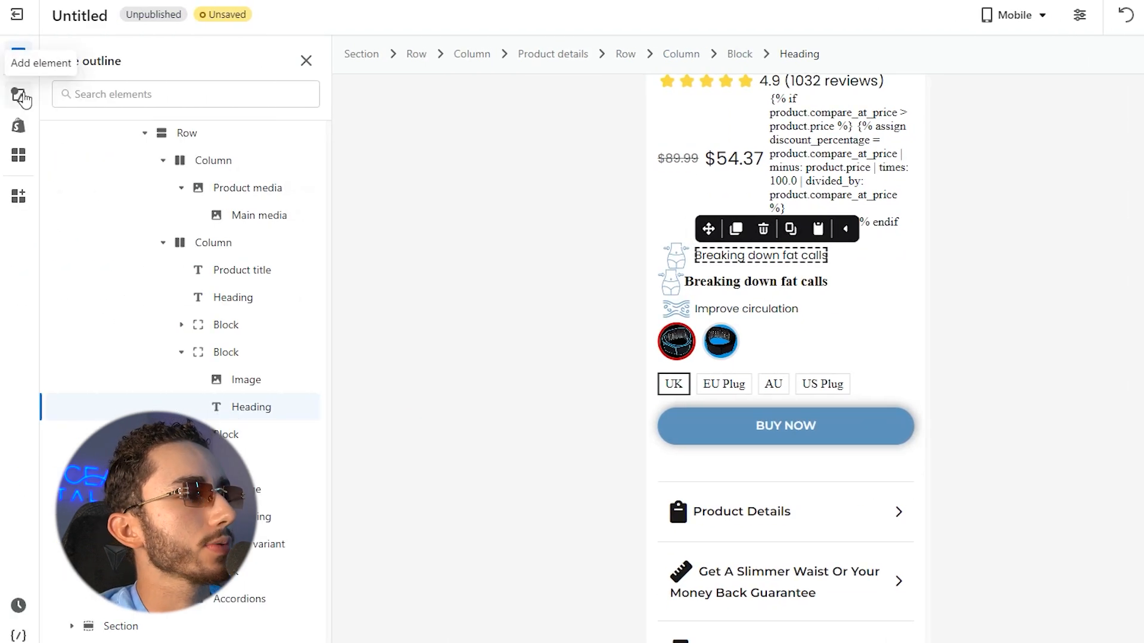
click(18, 95)
mouse_move(97, 343)
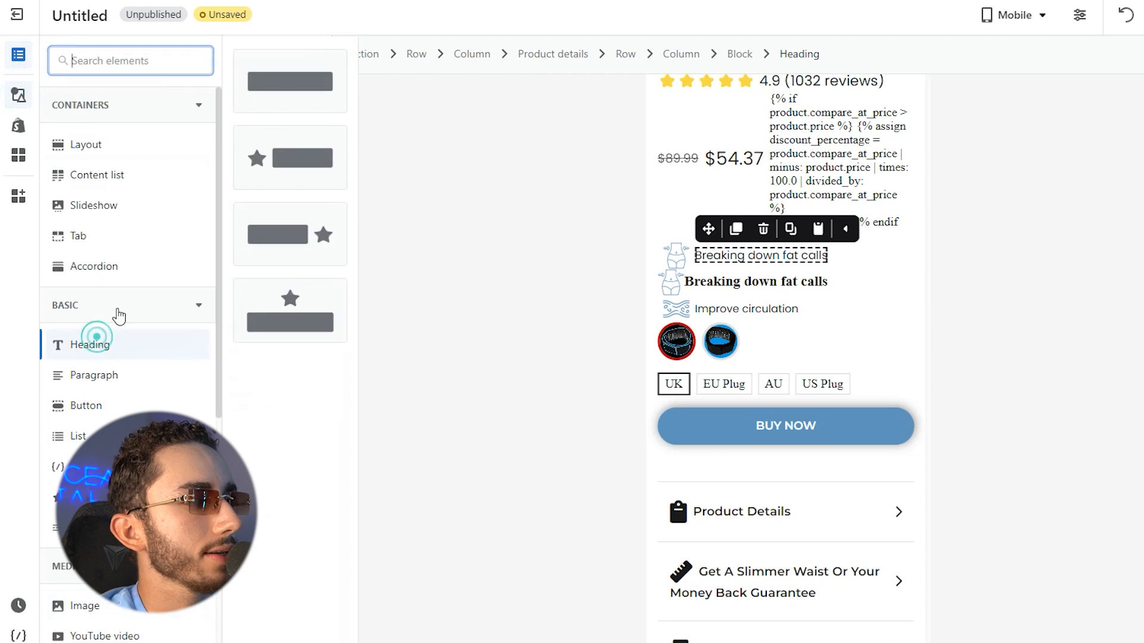
drag(281, 87, 731, 351)
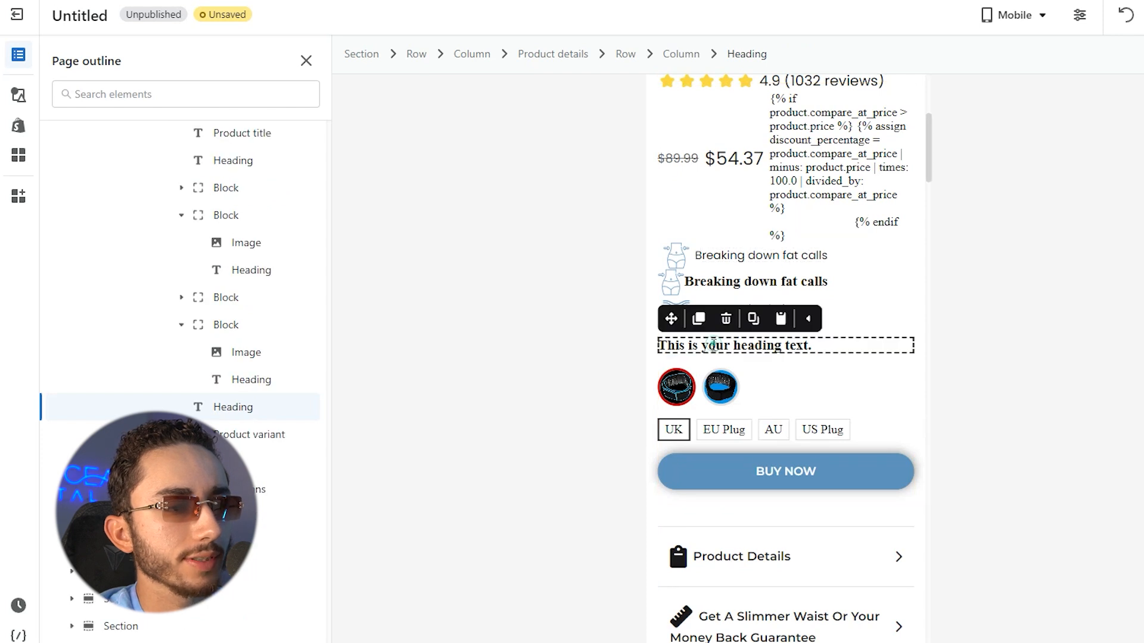
double_click(715, 344)
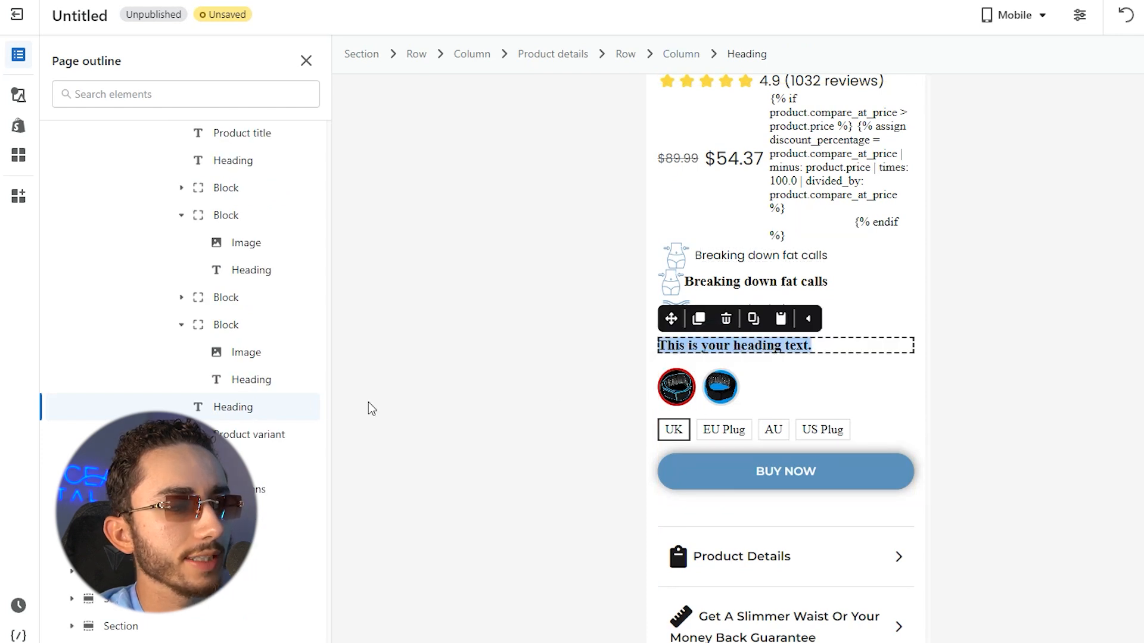
Turn on the display of option names for the product variant element.
click(257, 429)
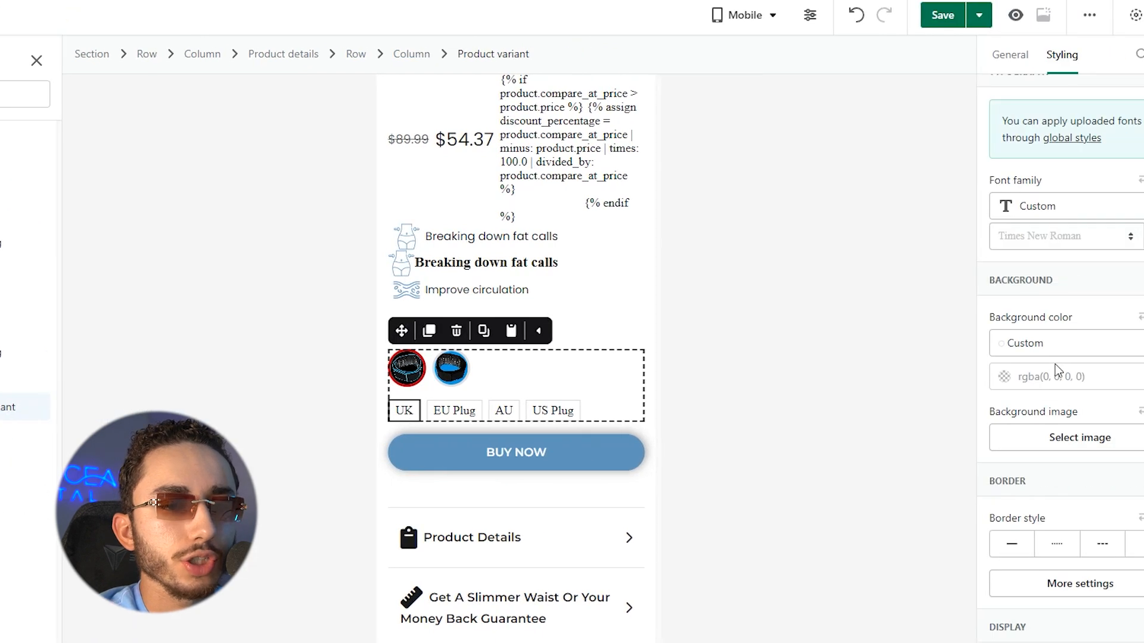
scroll(1010, 297, down, 1)
scroll(1010, 297, down, 2)
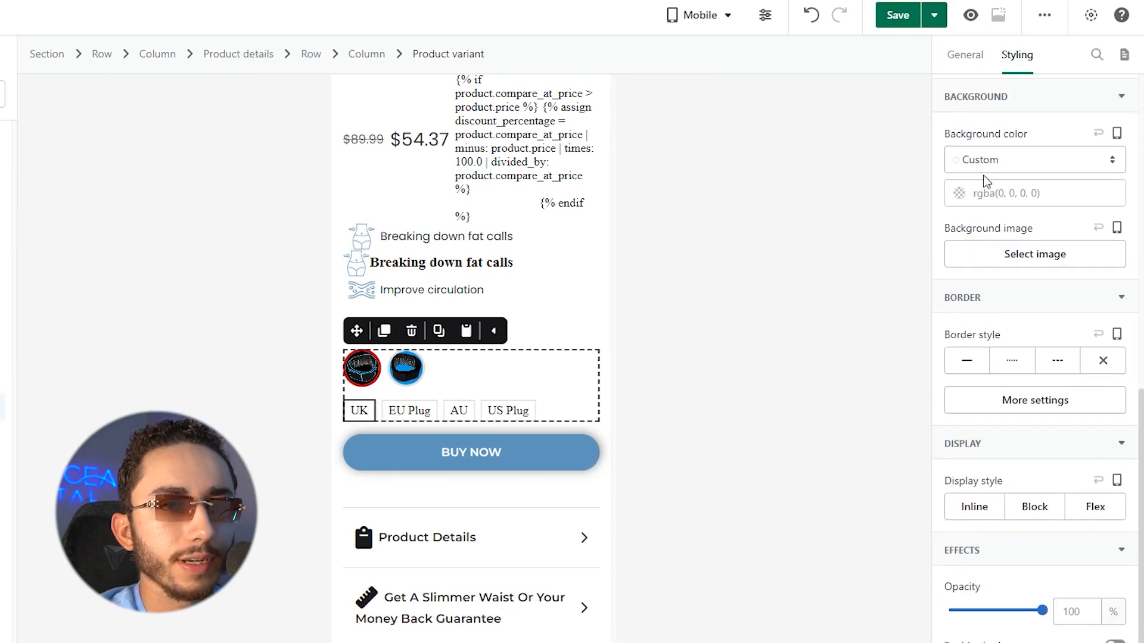
click(958, 53)
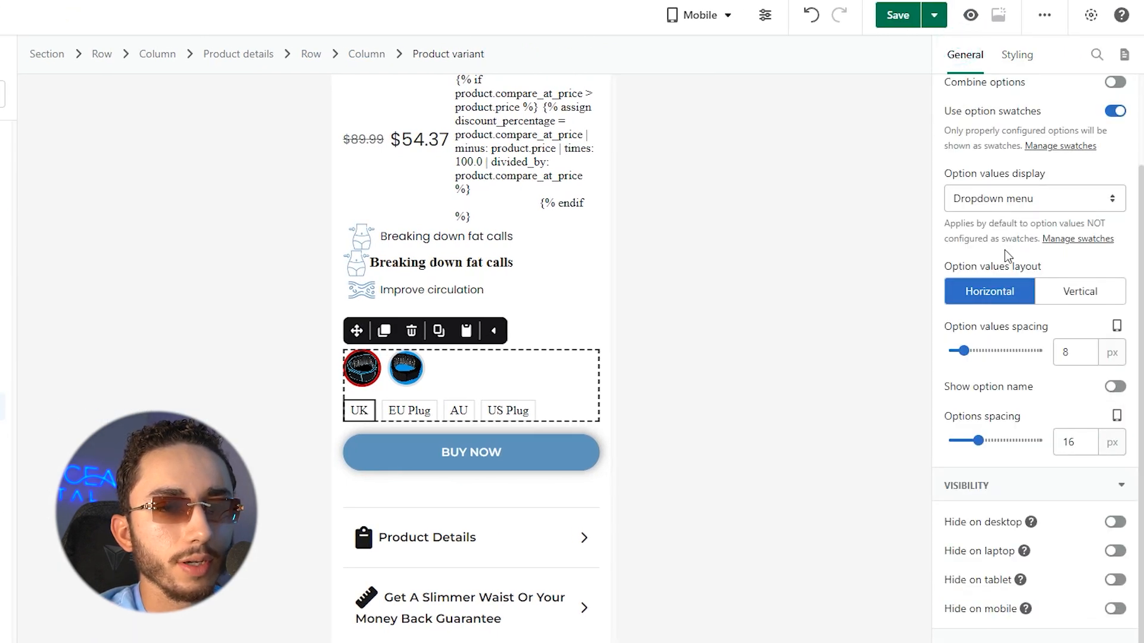
scroll(996, 324, up, 1)
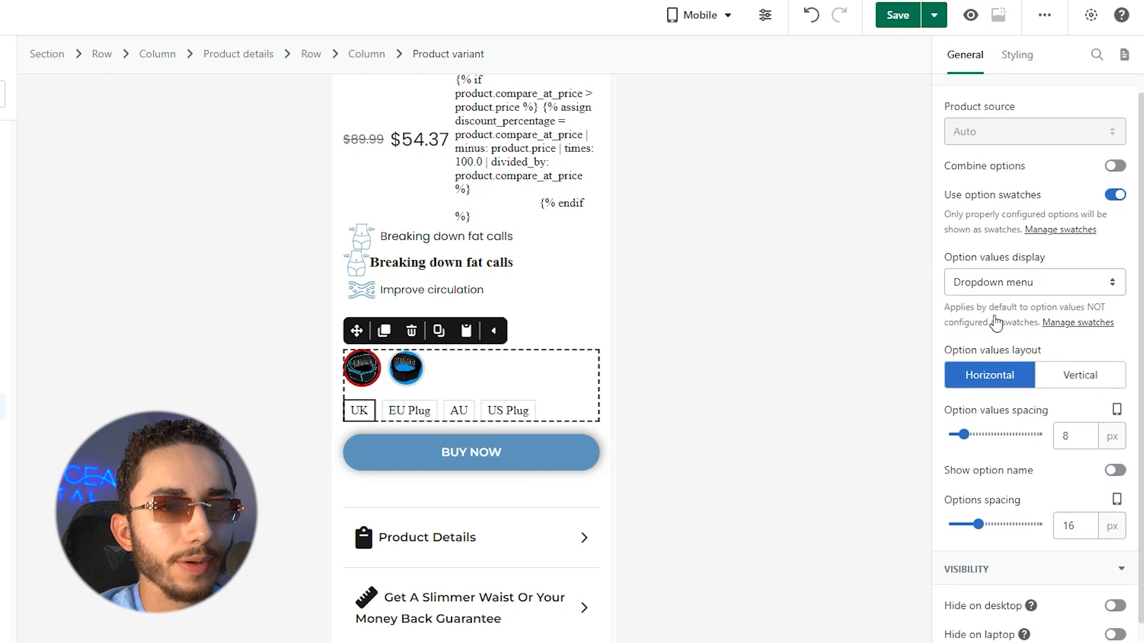
scroll(998, 322, down, 1)
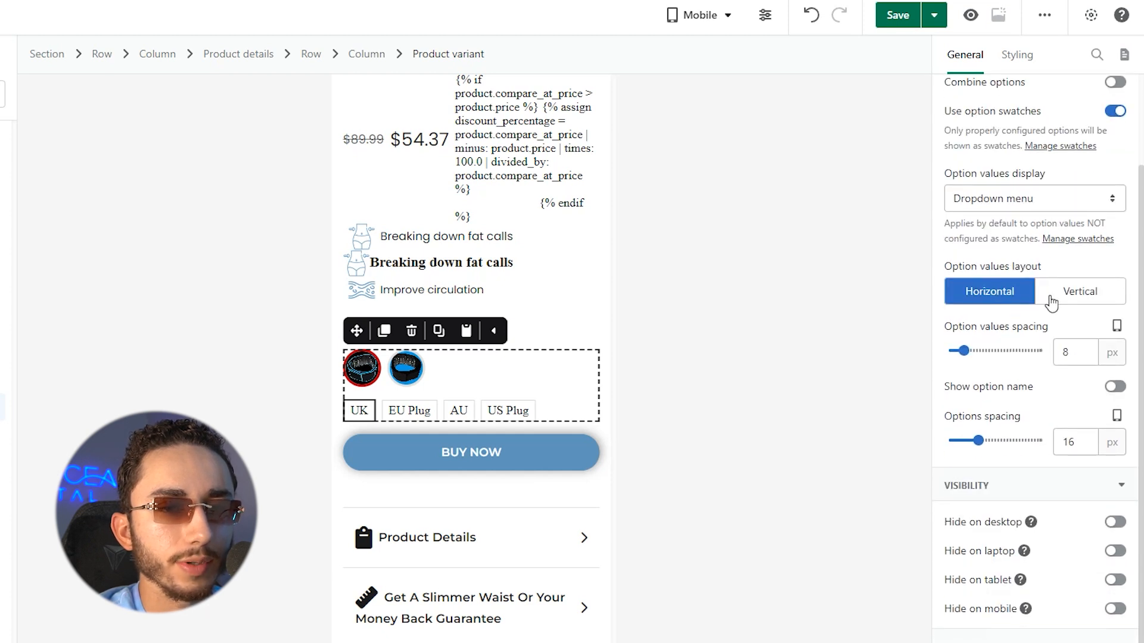
click(1115, 386)
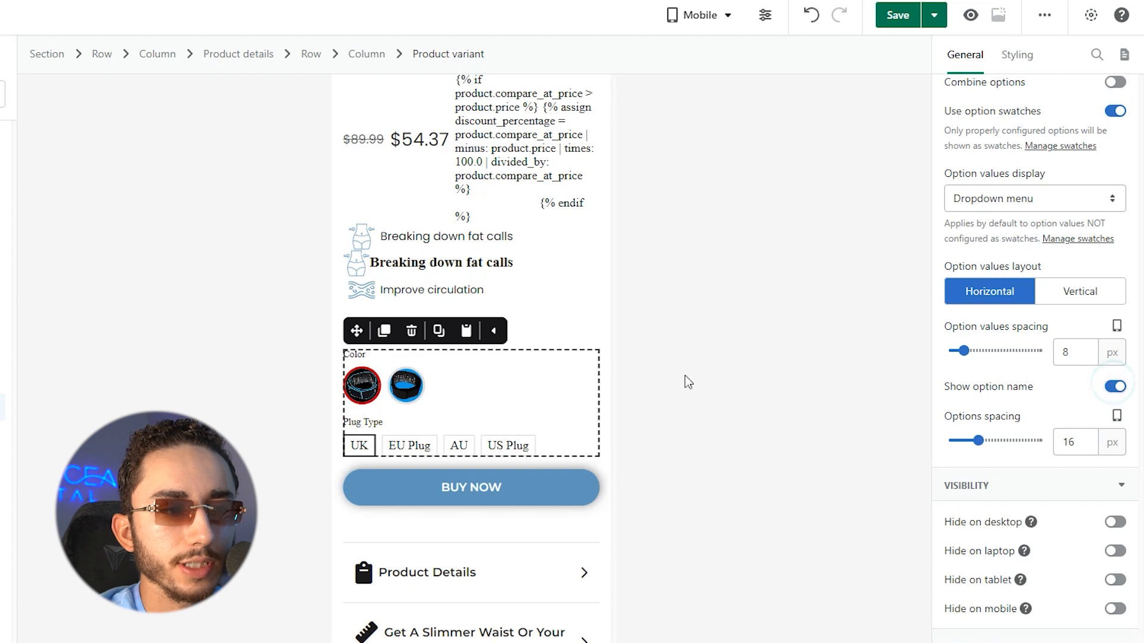
Set the font size of the variant option names to 19 px.
click(359, 355)
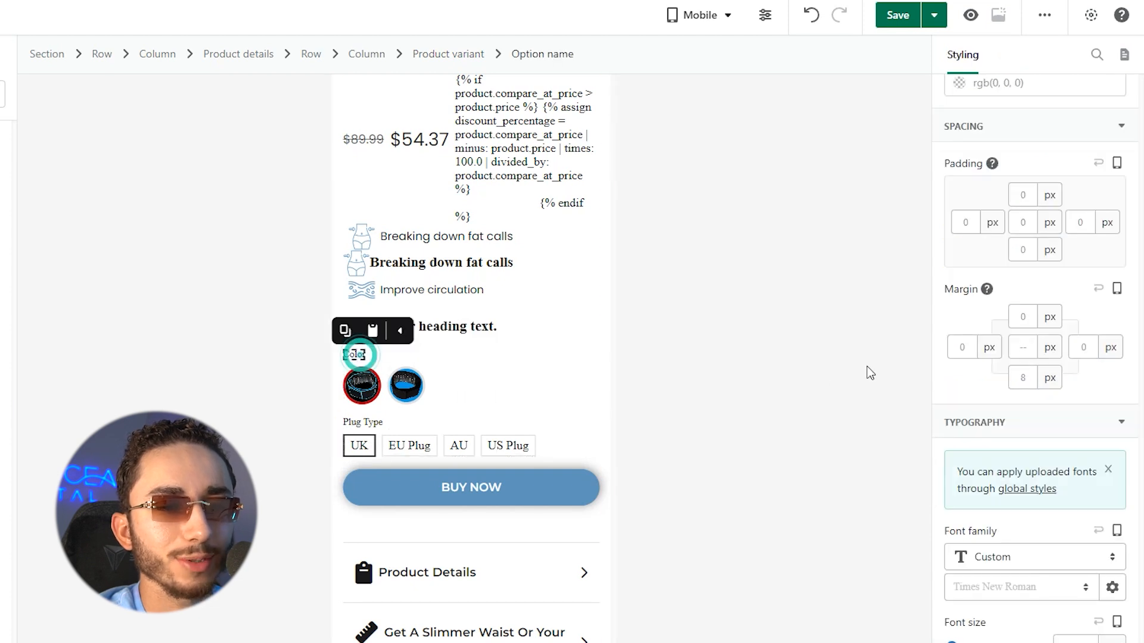
scroll(1013, 422, down, 5)
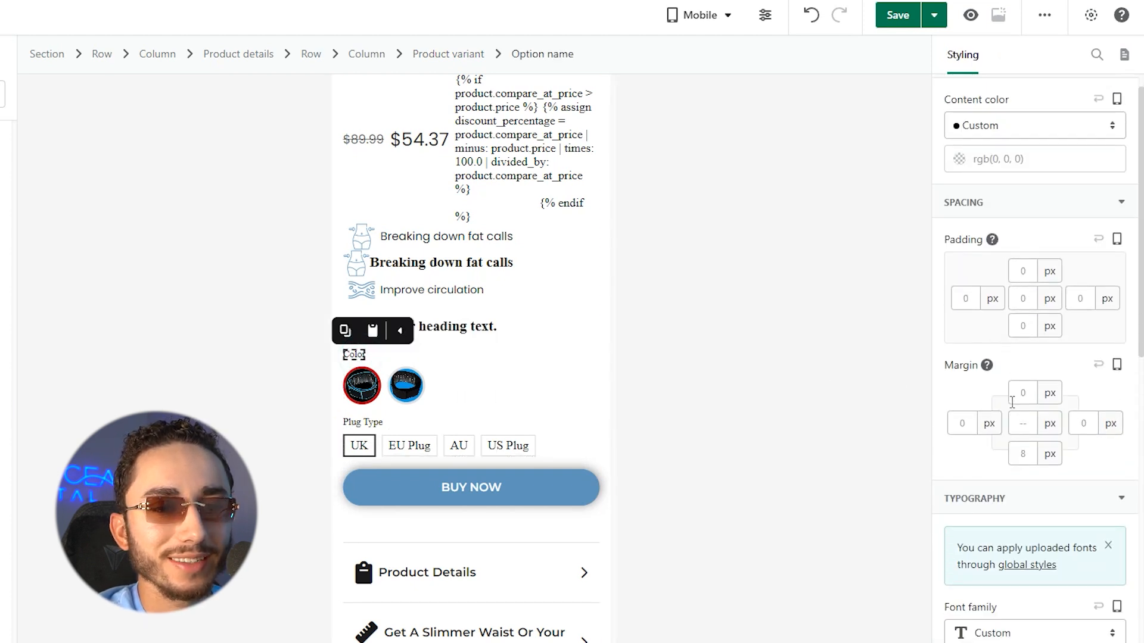
click(952, 298)
drag(953, 301, 957, 303)
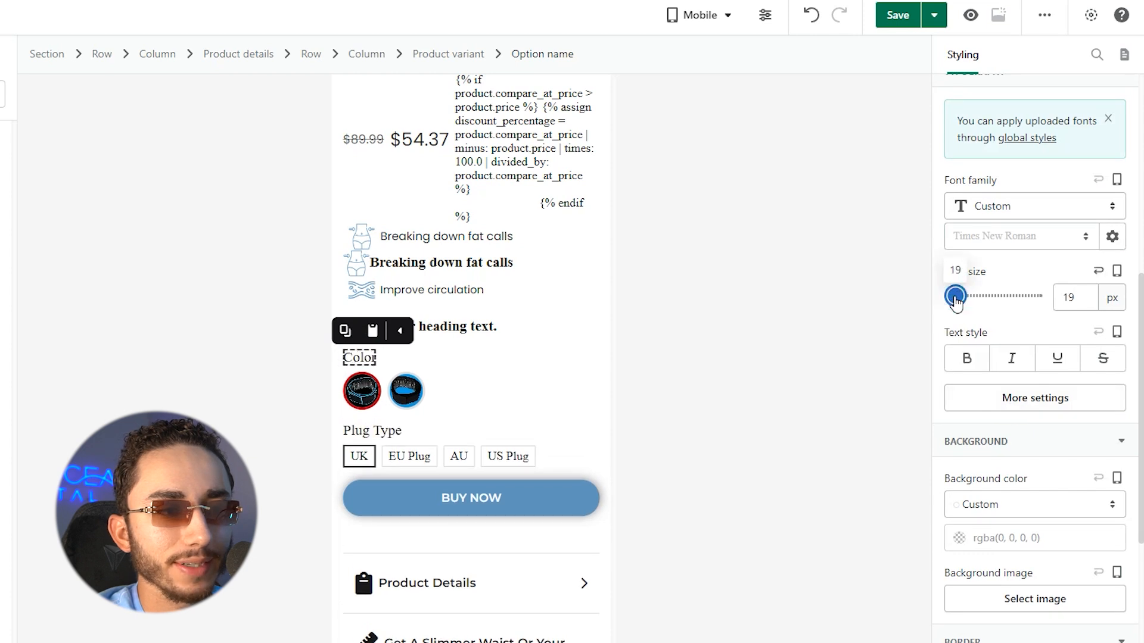
Open the styling settings of the accordions element below the BUY NOW button.
scroll(481, 395, down, 3)
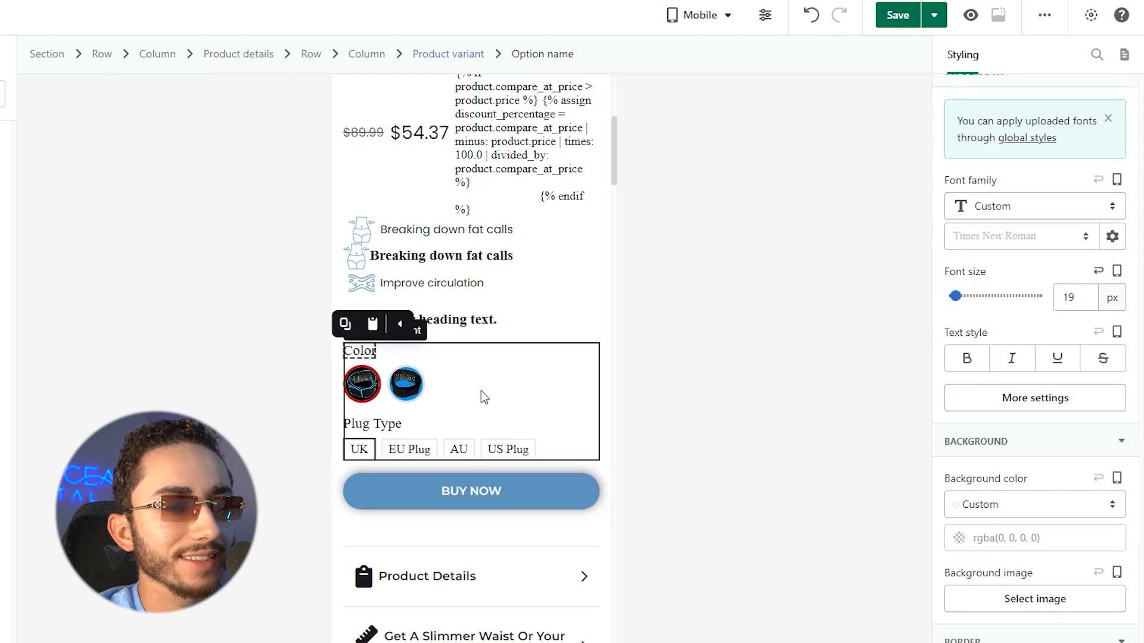
scroll(471, 357, down, 1)
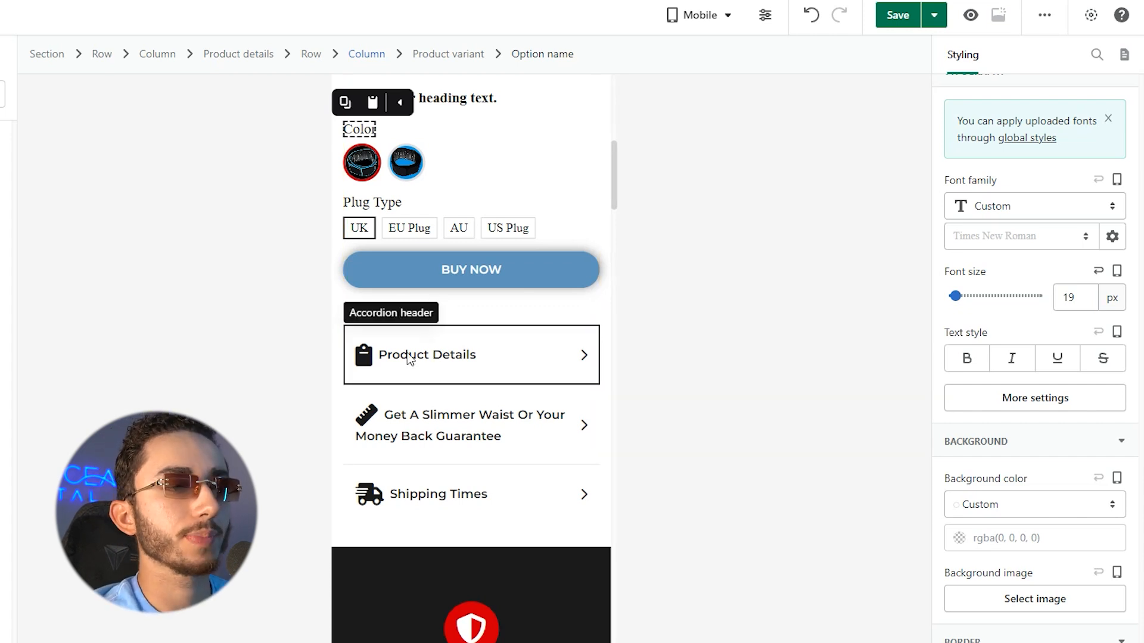
click(2, 463)
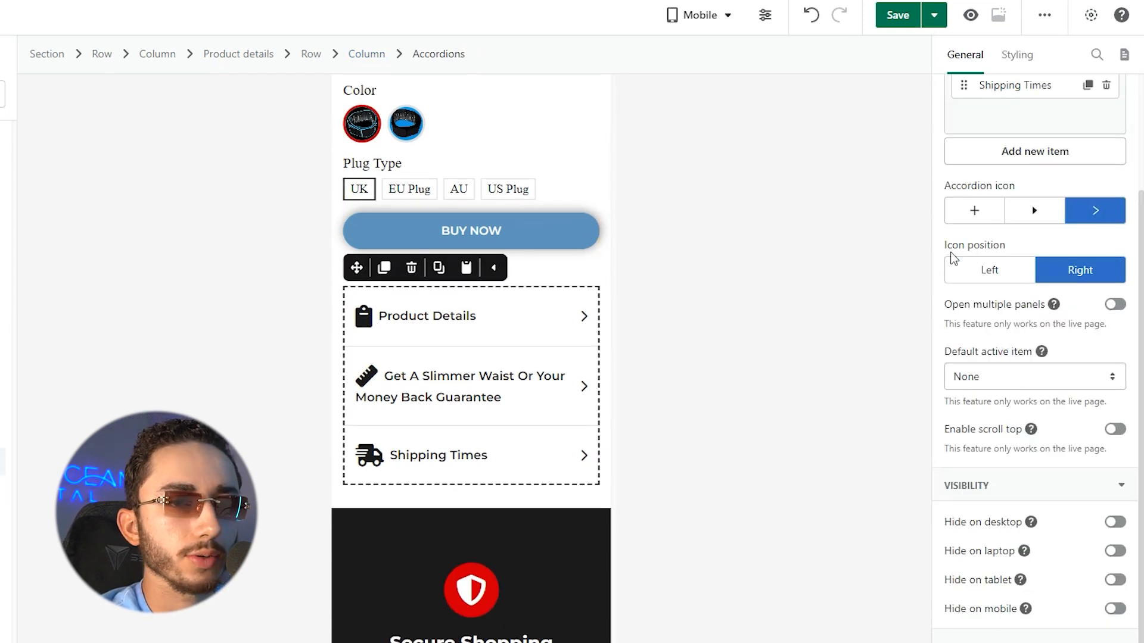
click(1020, 56)
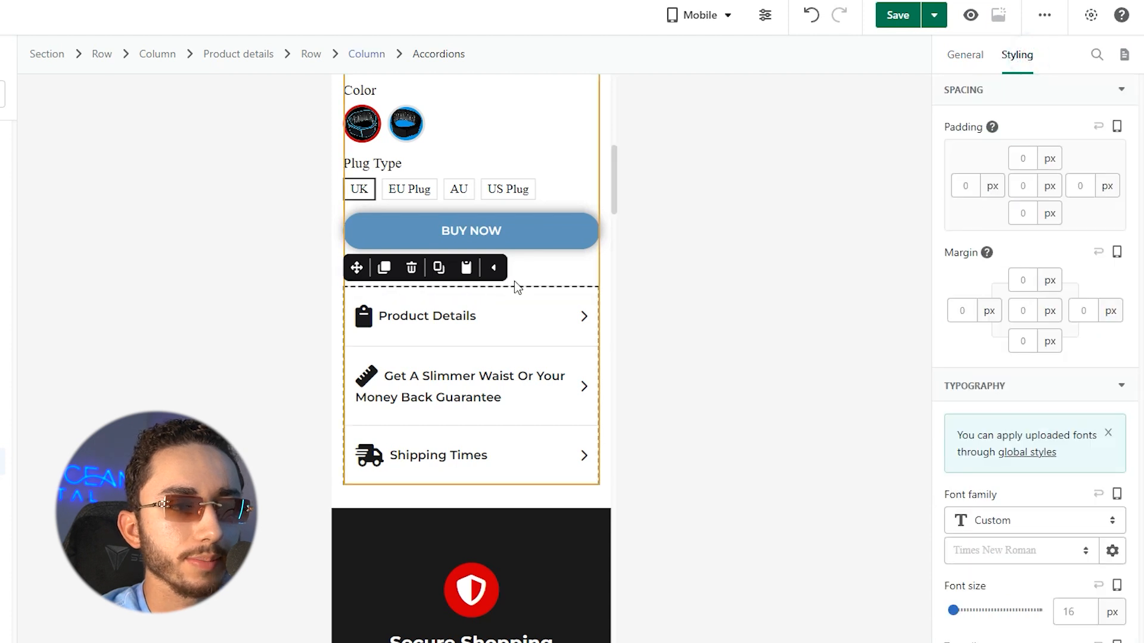
Try a bottom padding of 0 px on the BUY NOW button.
click(547, 244)
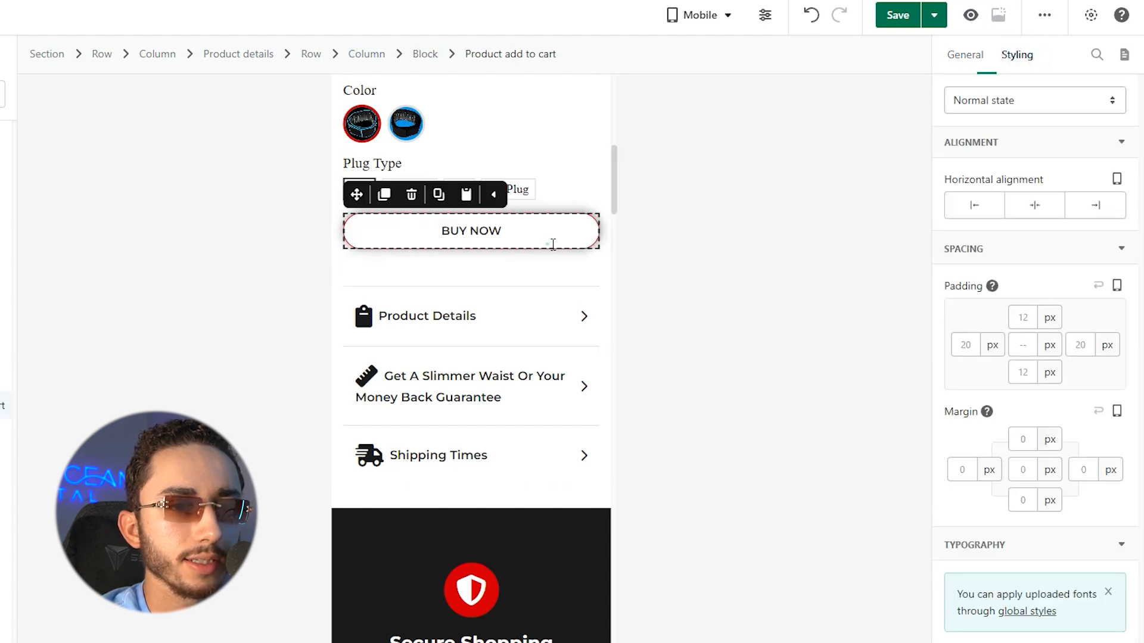
click(1035, 373)
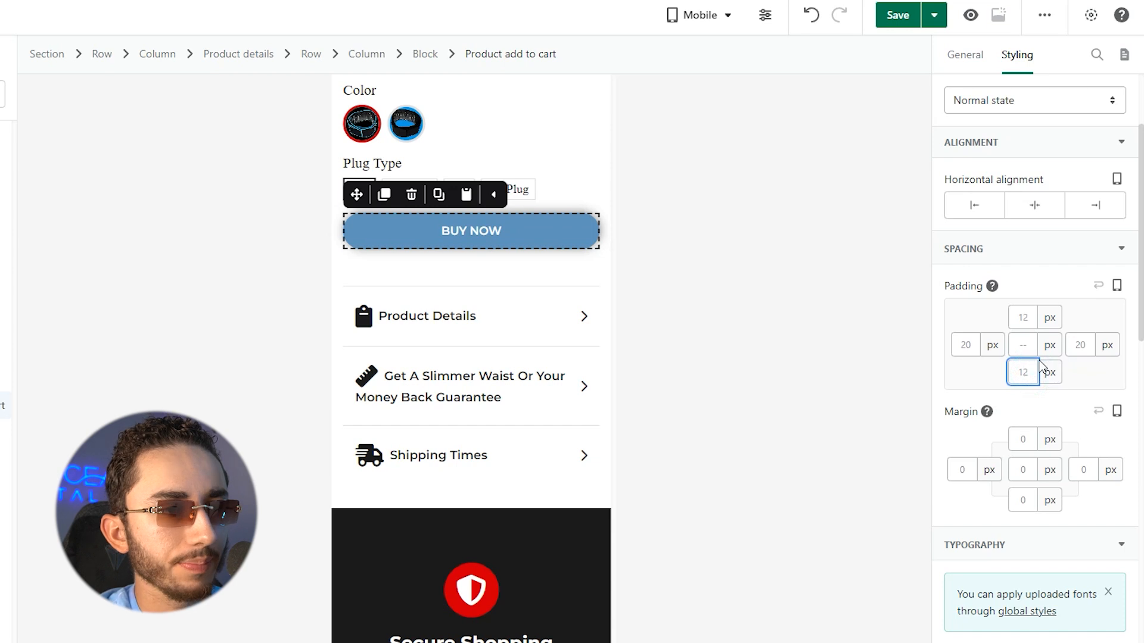
text(0)
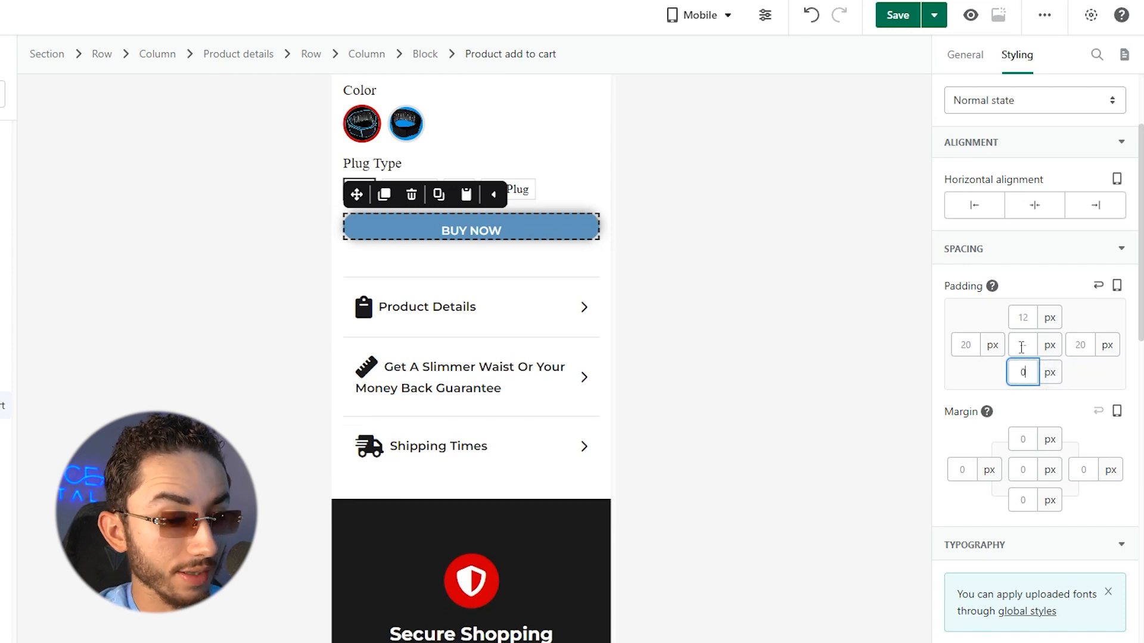
key(BackSpace)
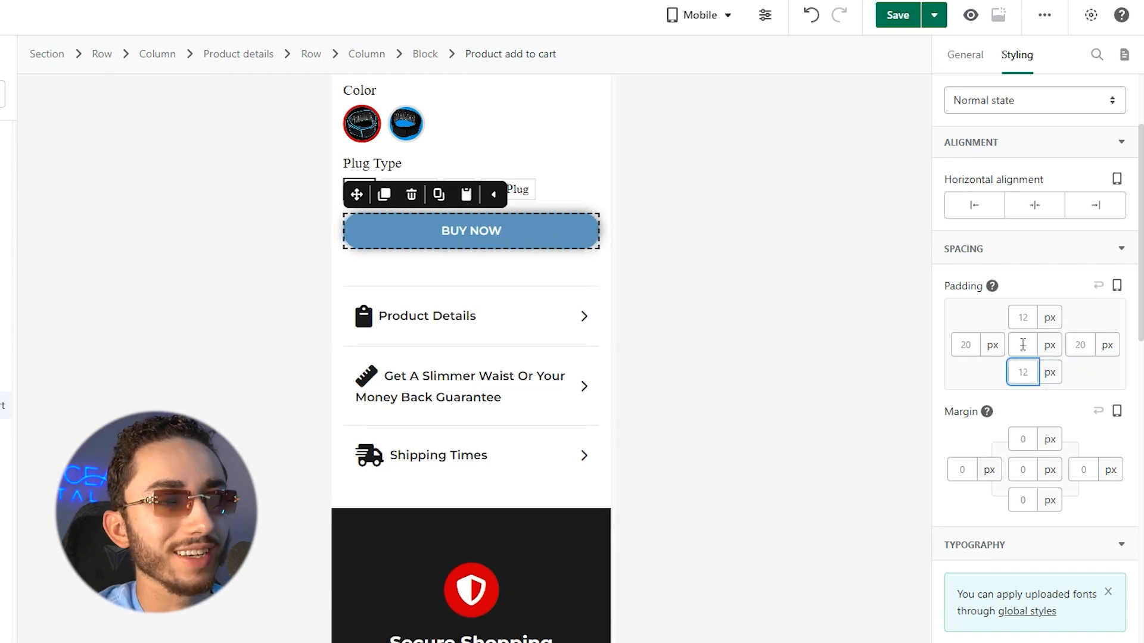
click(490, 273)
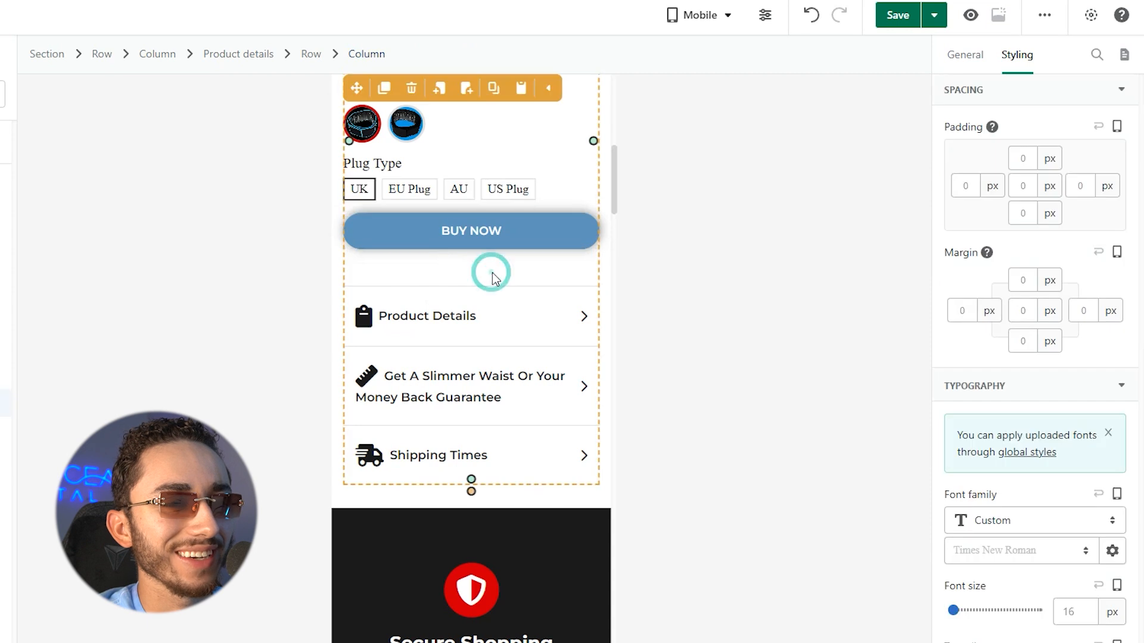
Expand the Product Details accordion item and look over acemend's knee massager product page for reference.
click(468, 305)
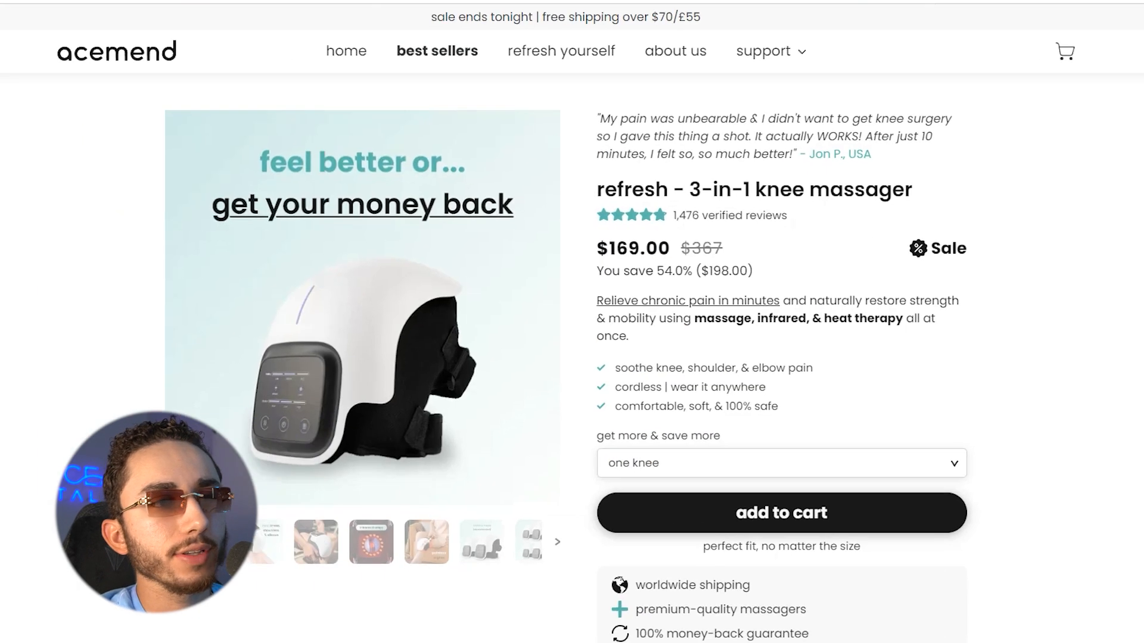
scroll(686, 194, down, 4)
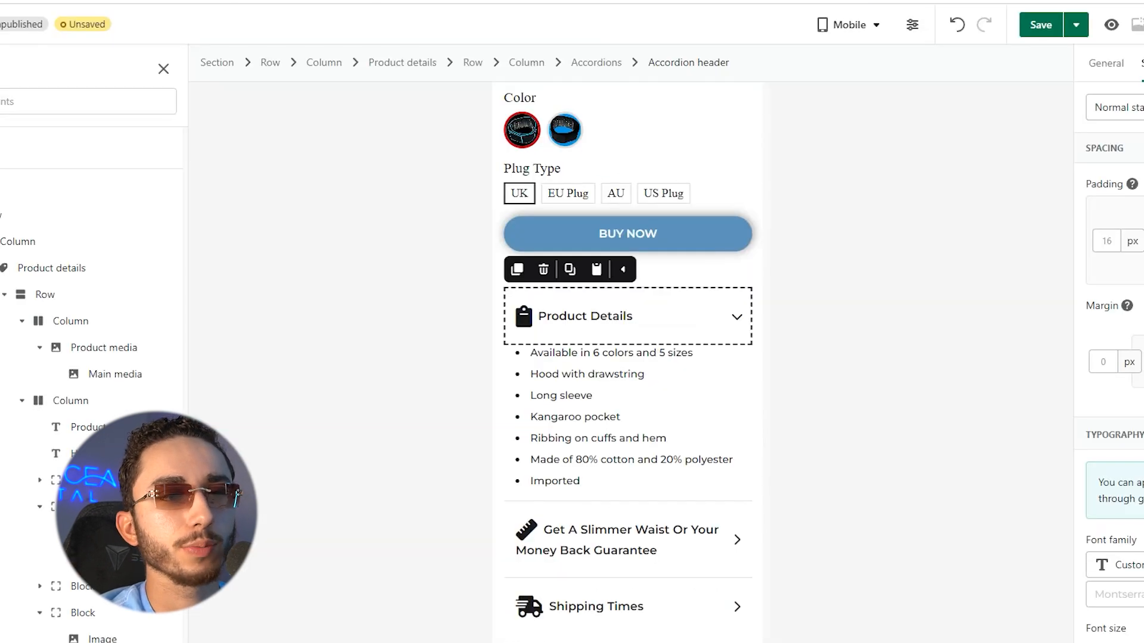
Look over the template sections below the product details, from the feature blocks down to the FAQ and related products.
scroll(655, 333, down, 15)
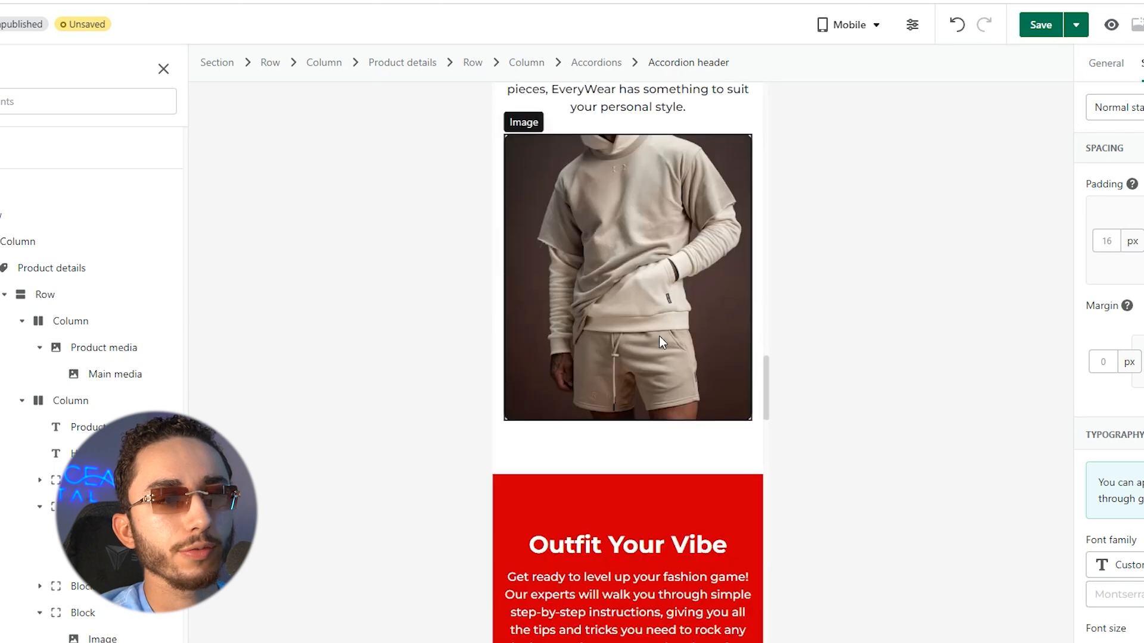
scroll(655, 334, down, 15)
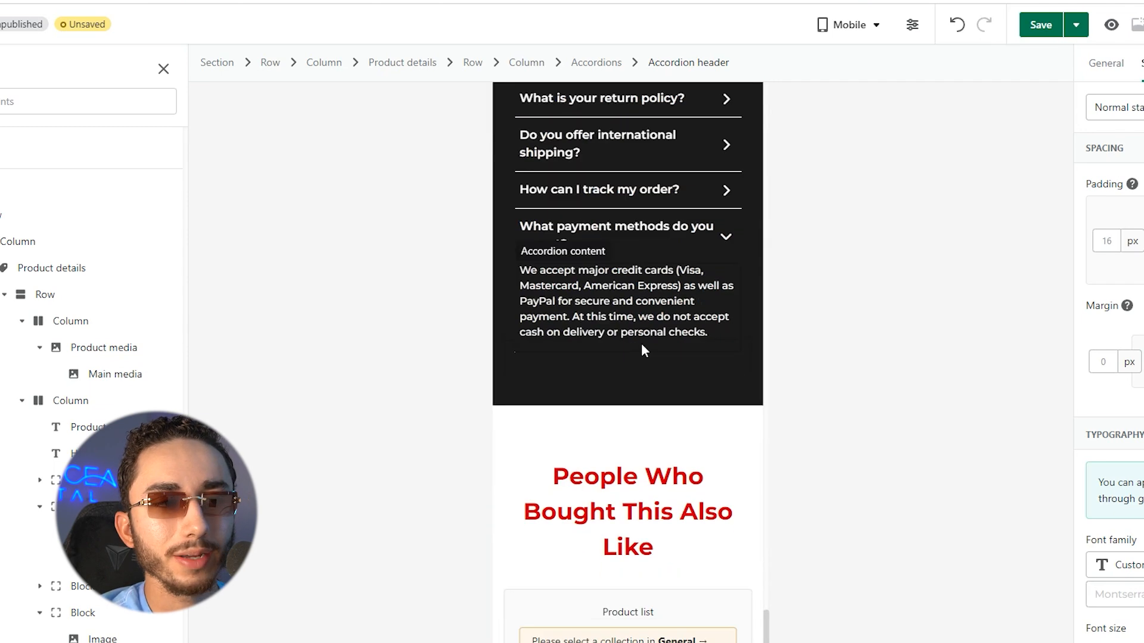
scroll(636, 349, up, 15)
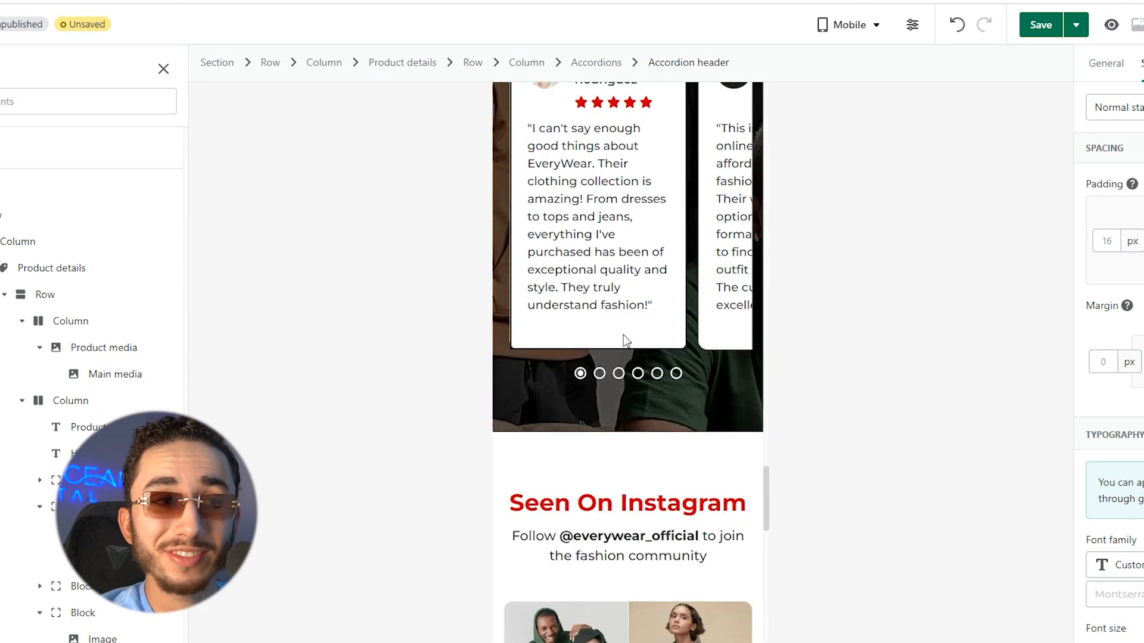
scroll(624, 337, up, 15)
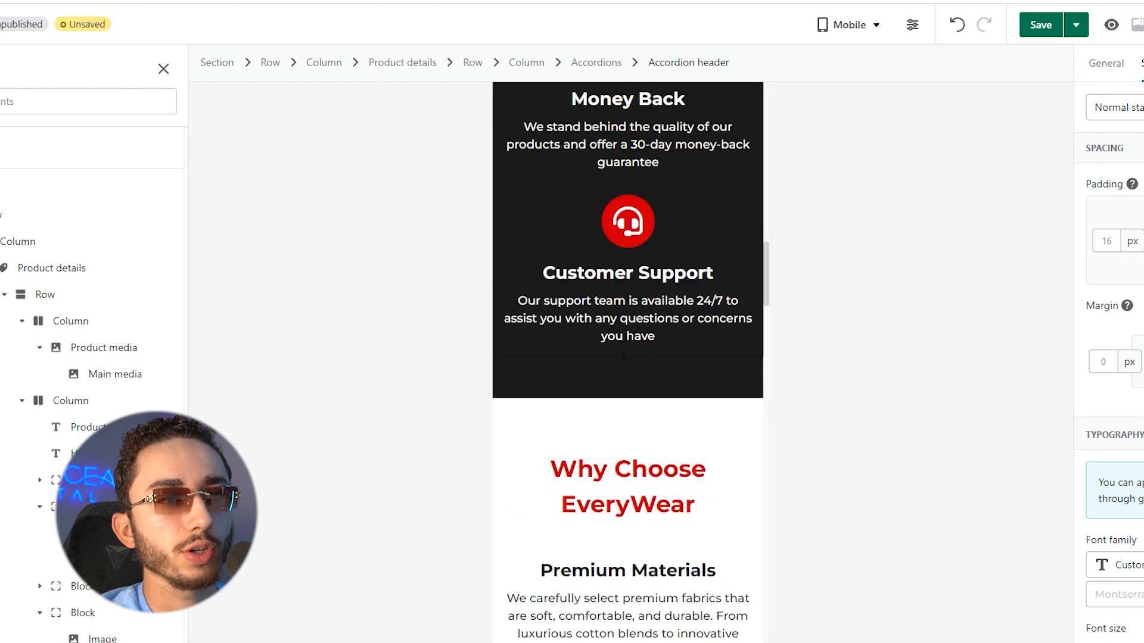
scroll(623, 357, up, 5)
scroll(617, 355, down, 4)
scroll(617, 355, up, 4)
scroll(618, 357, down, 1)
scroll(617, 355, down, 1)
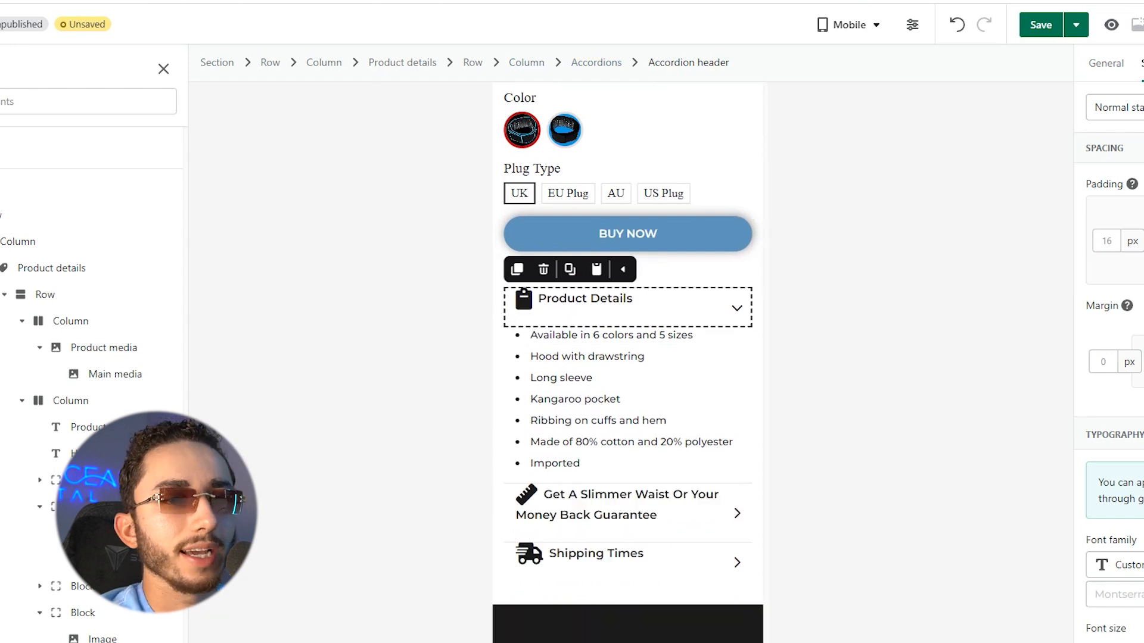
Reduce the top and bottom padding of the accordion headers and expand the guarantee and Shipping Times items to check the spacing.
drag(1142, 218, 1143, 211)
drag(1143, 270, 1143, 276)
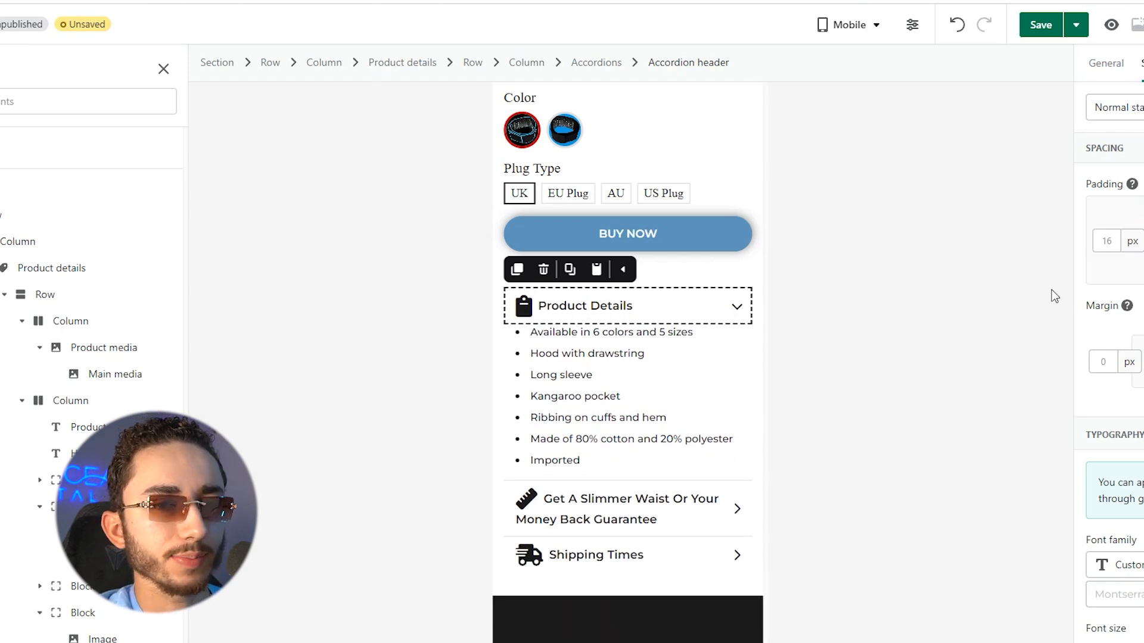
click(655, 498)
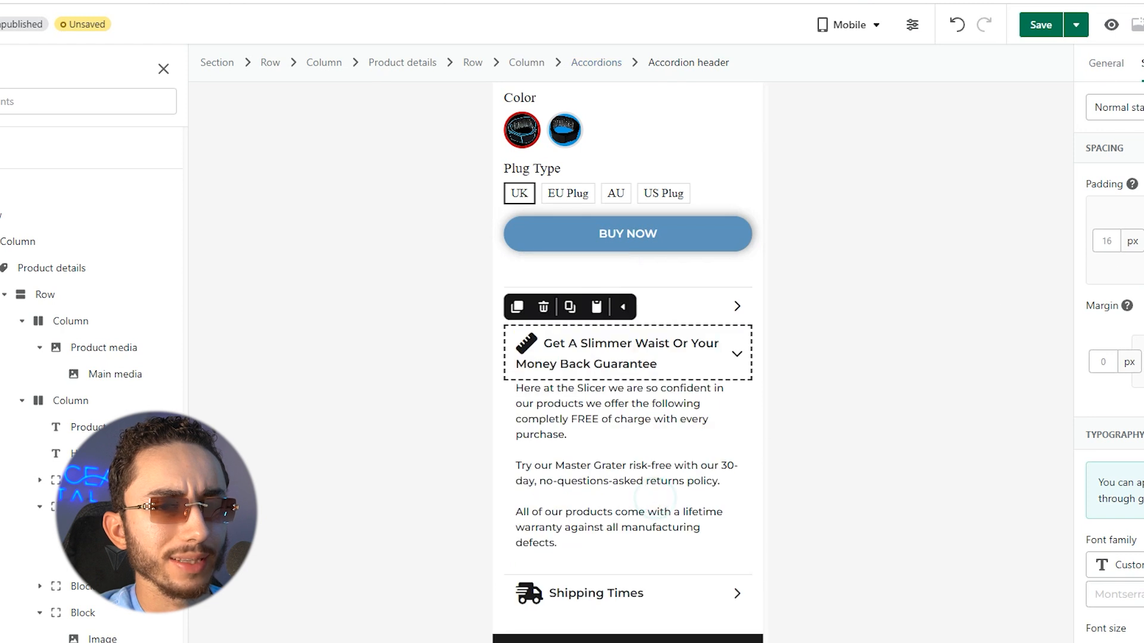
click(616, 595)
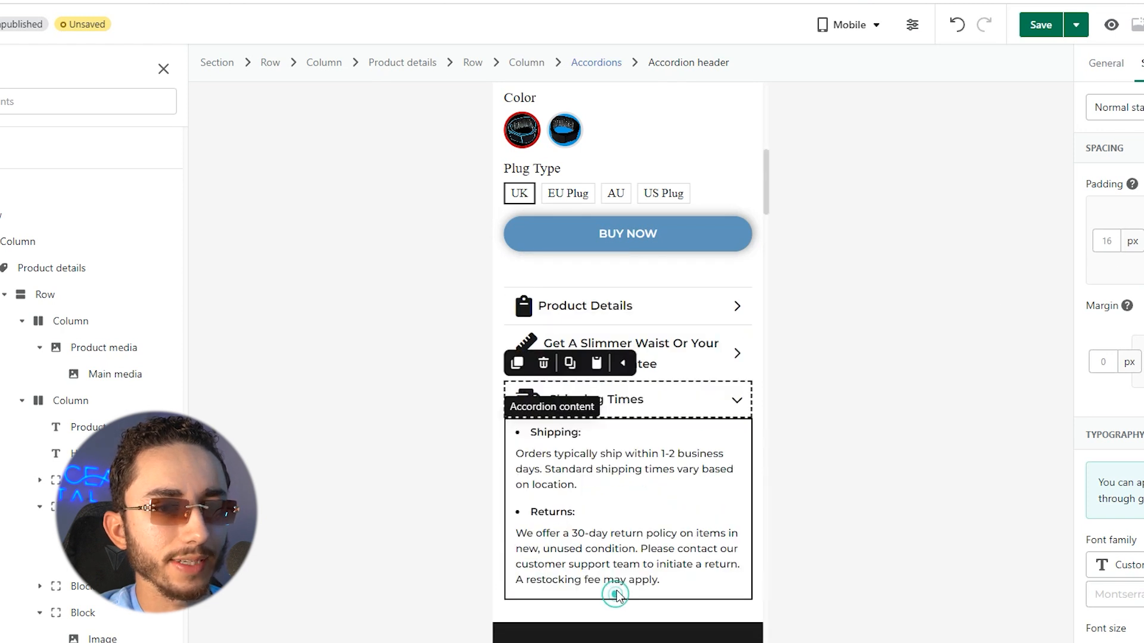
Hide the header icons of the slimmer waist guarantee, Shipping Times and Product Details accordion items.
click(680, 344)
click(1118, 64)
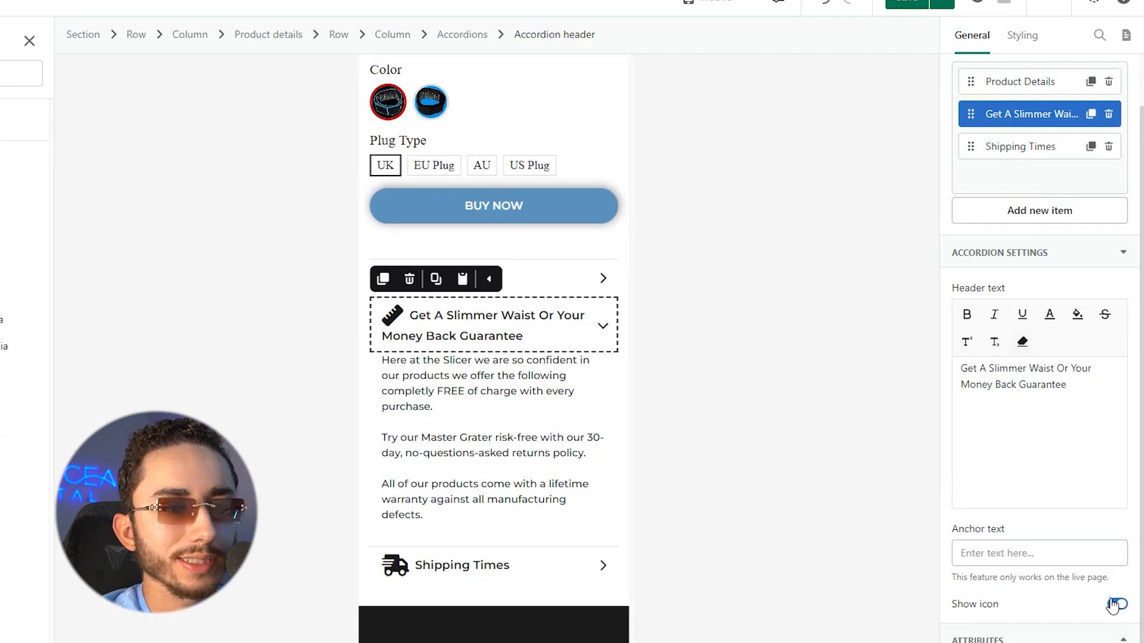
click(1113, 606)
click(488, 557)
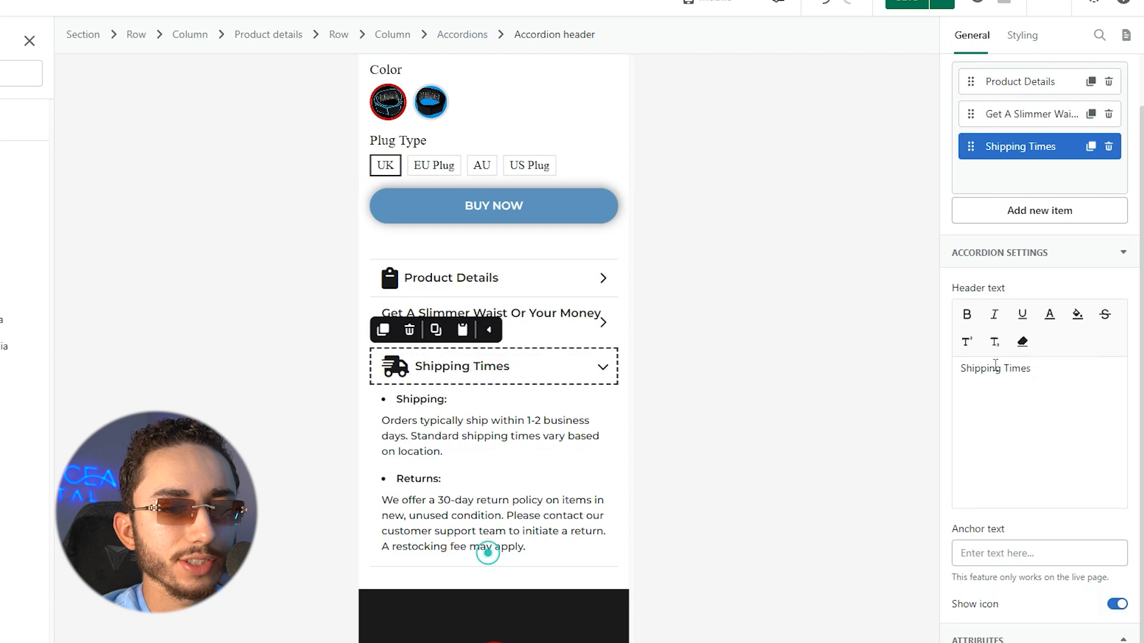
click(1118, 605)
click(516, 286)
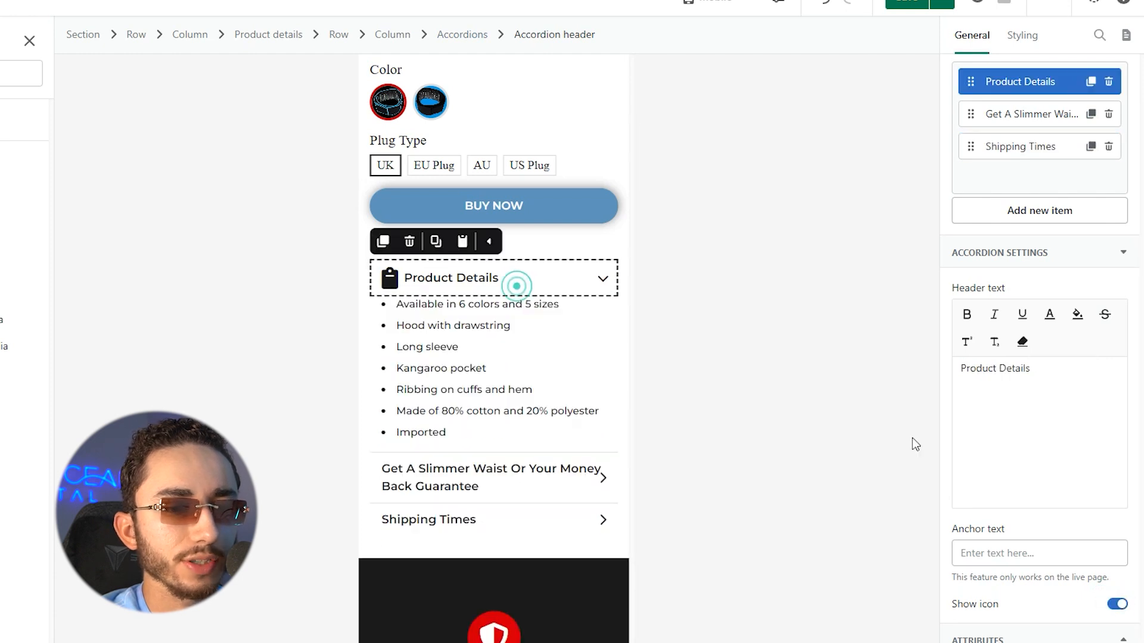
click(1114, 605)
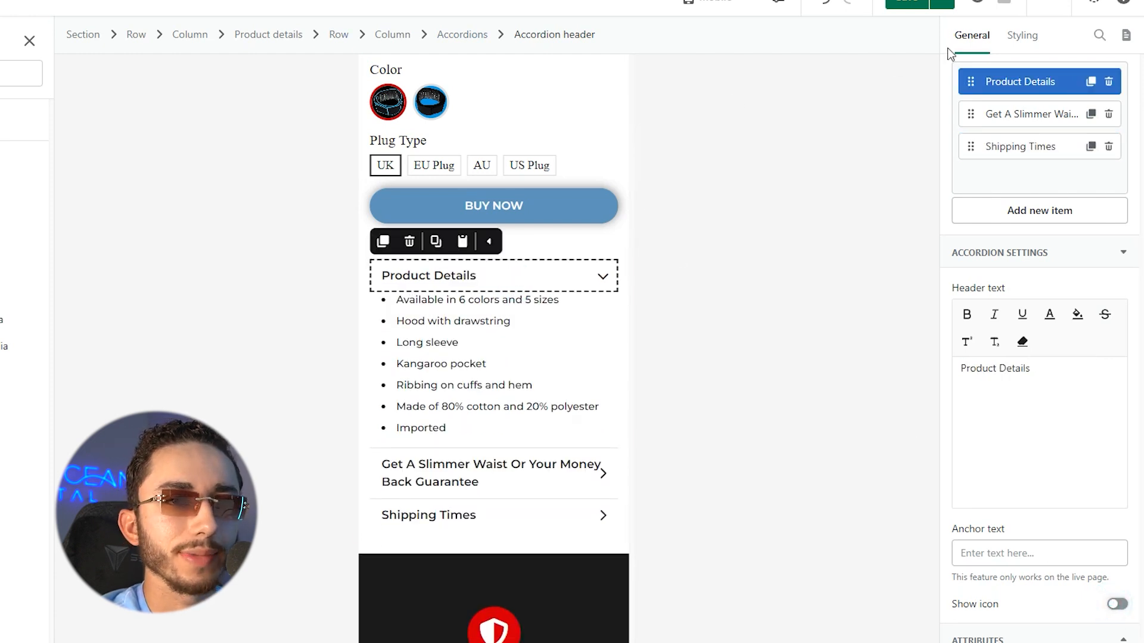
Set the accordions' expand icon to the plus sign, positioned on the right of each header.
click(1016, 36)
scroll(1086, 346, down, 5)
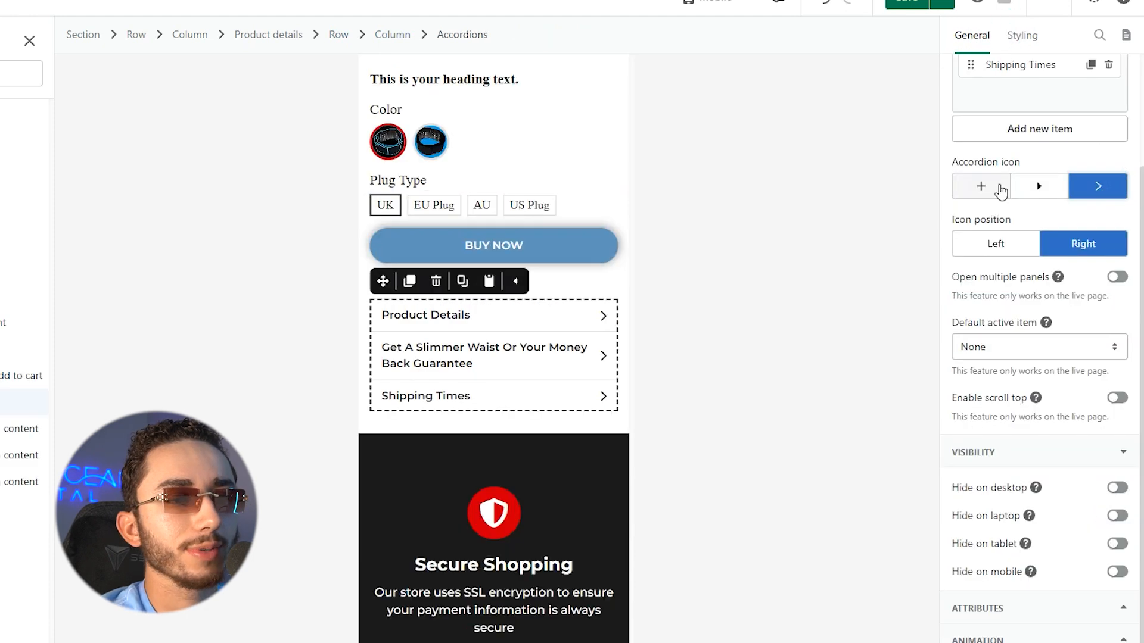
click(1001, 190)
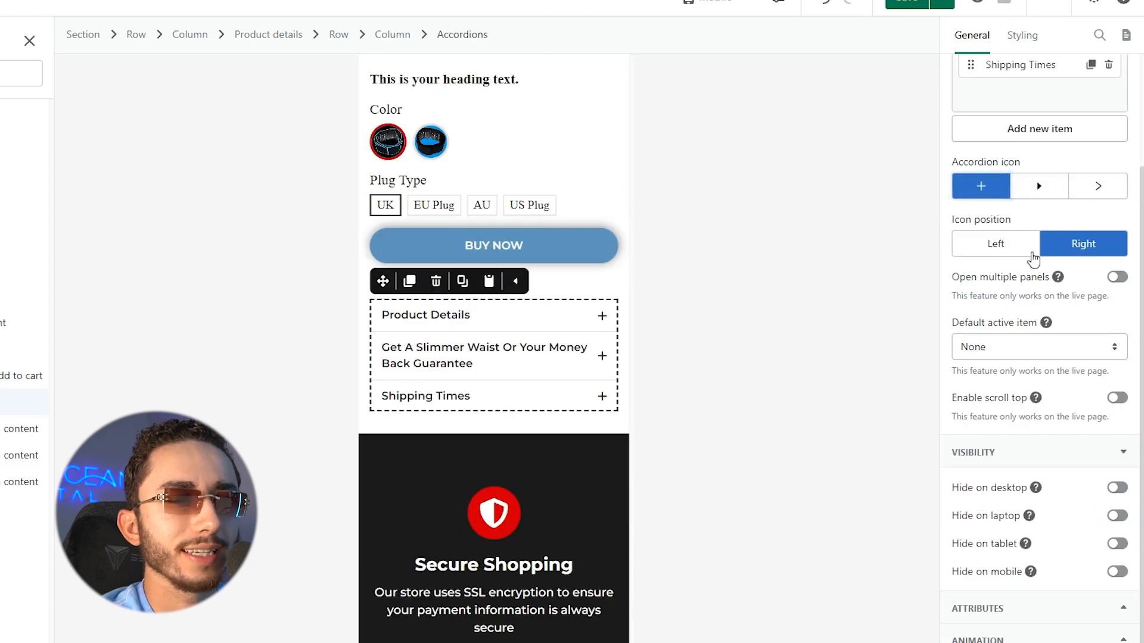
click(1030, 251)
click(1062, 249)
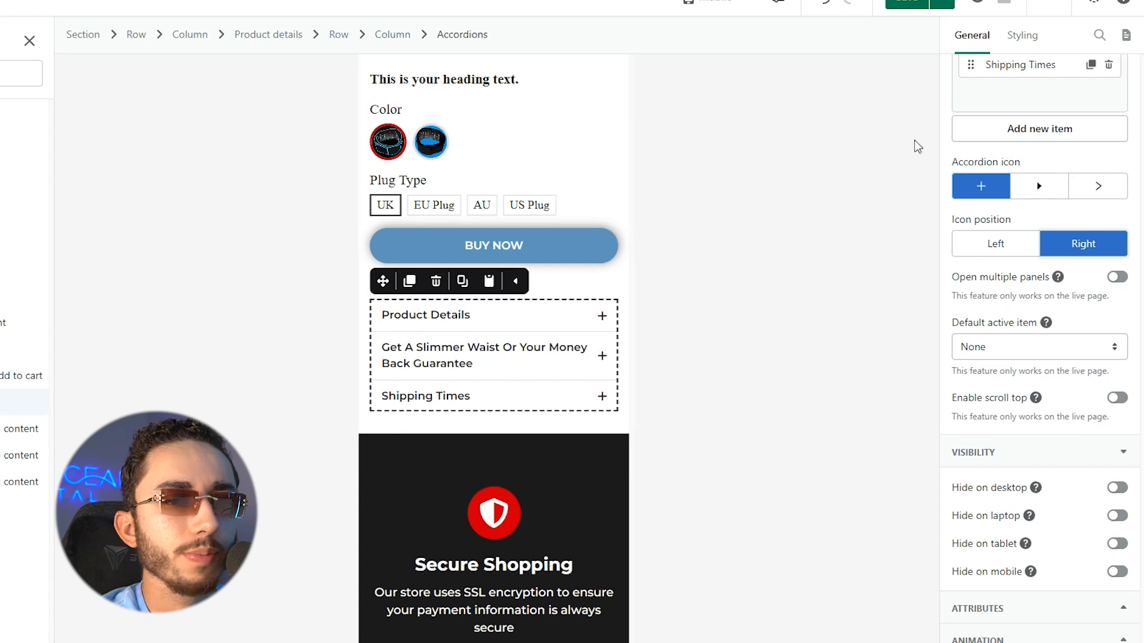
Try a solid border around the whole accordions element and set its border style back to none.
click(1025, 48)
scroll(1013, 306, down, 10)
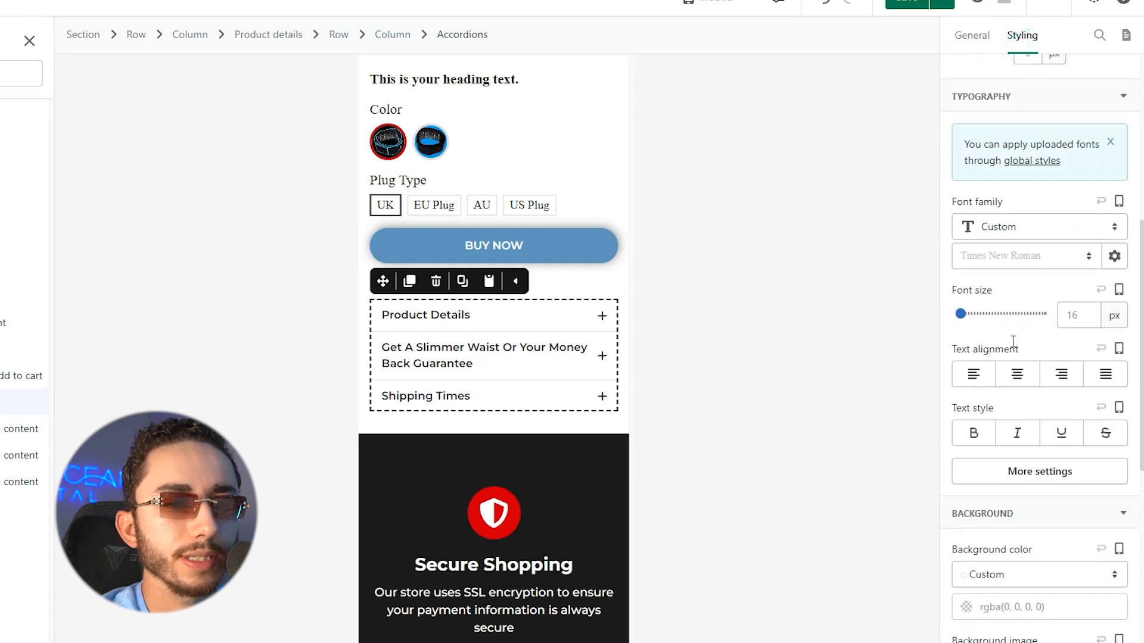
scroll(1016, 344, down, 3)
click(988, 374)
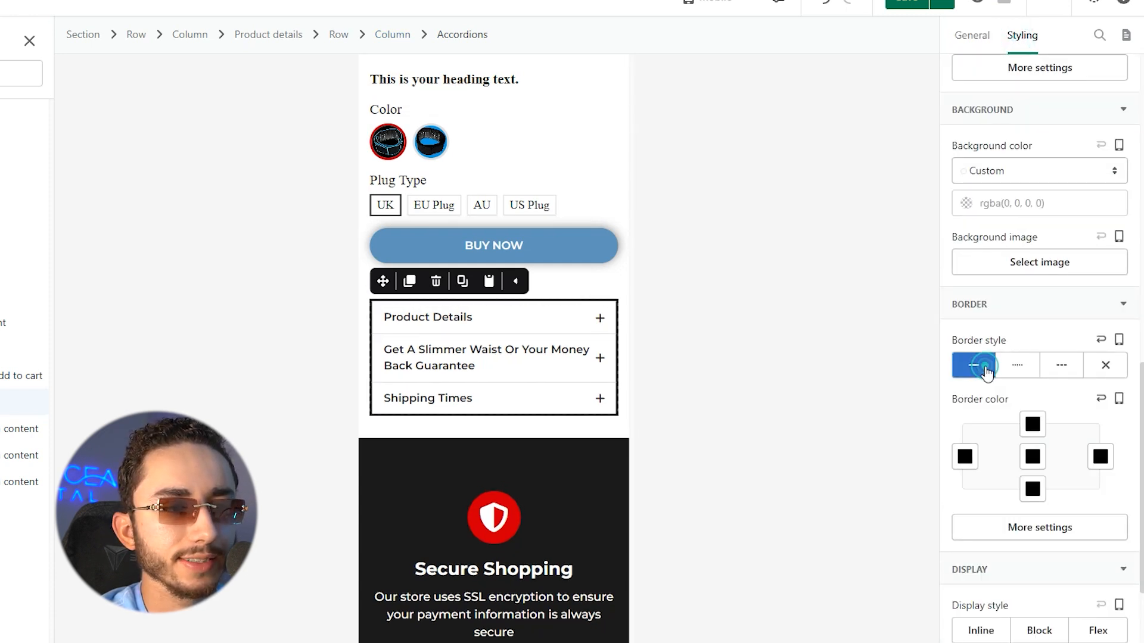
click(1105, 365)
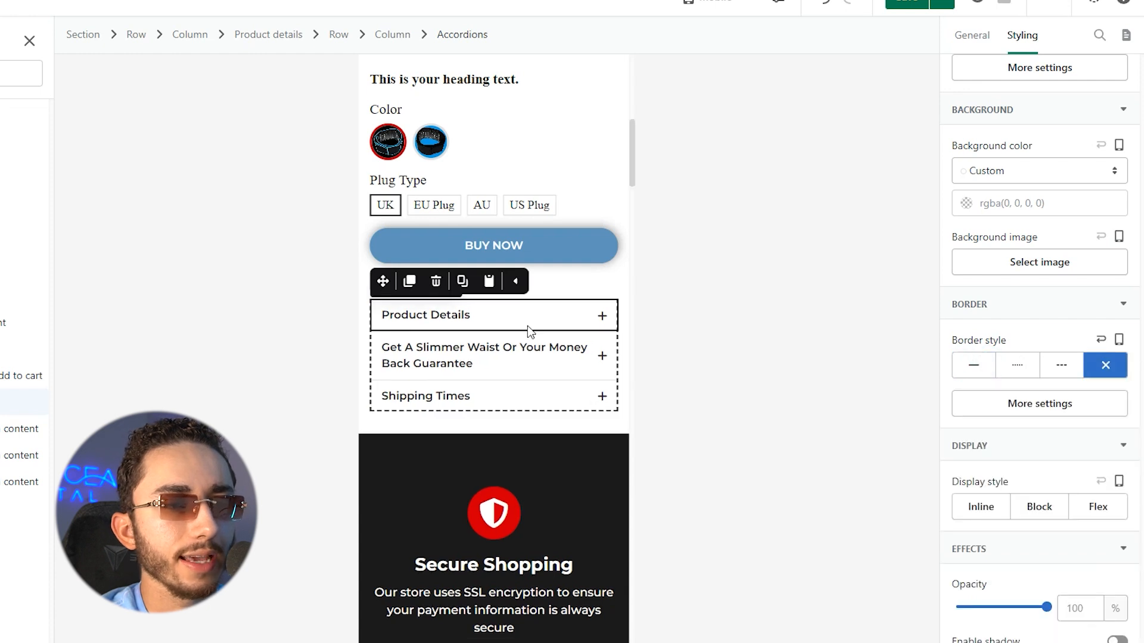
Try a border width of 2 px on all four sides of the accordion headers.
click(602, 322)
scroll(996, 426, down, 3)
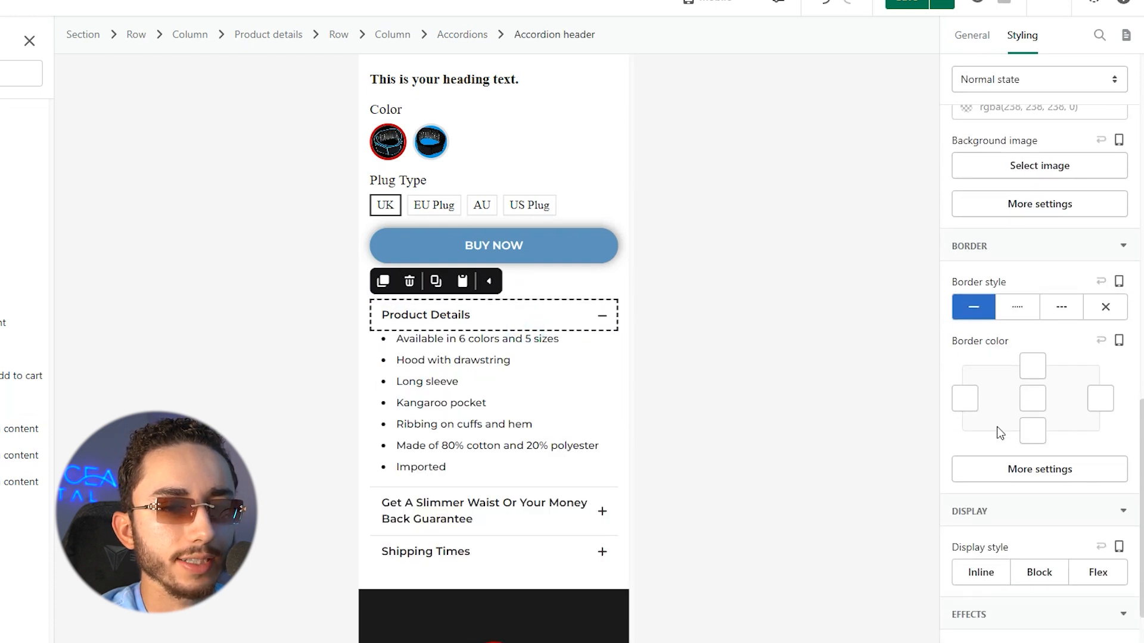
scroll(1012, 473, down, 1)
click(1003, 399)
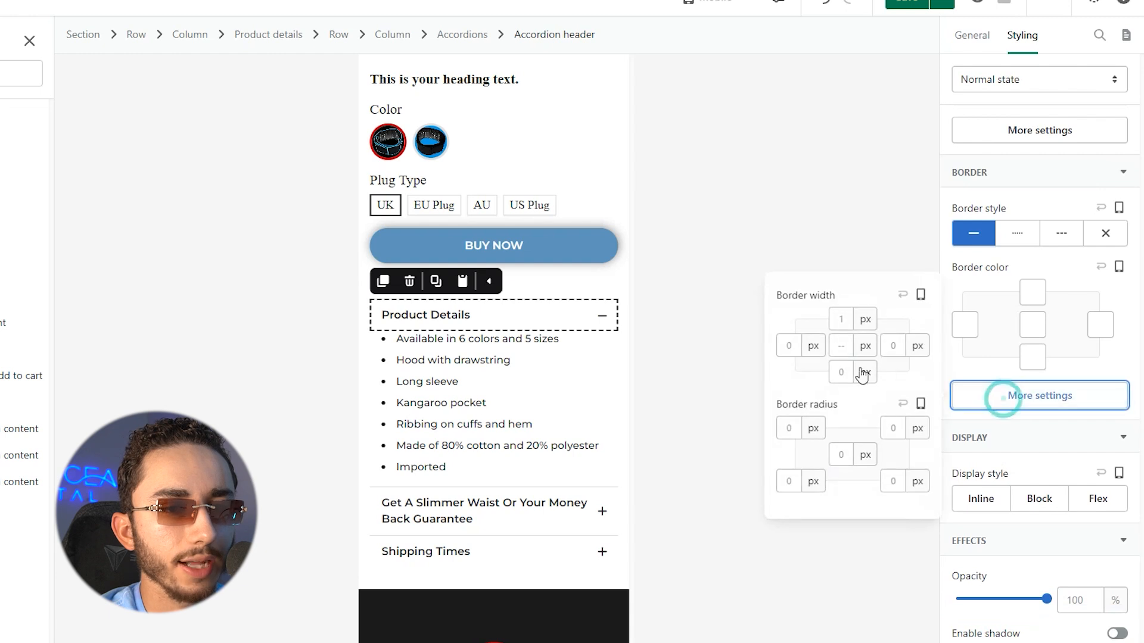
click(846, 348)
text(1)
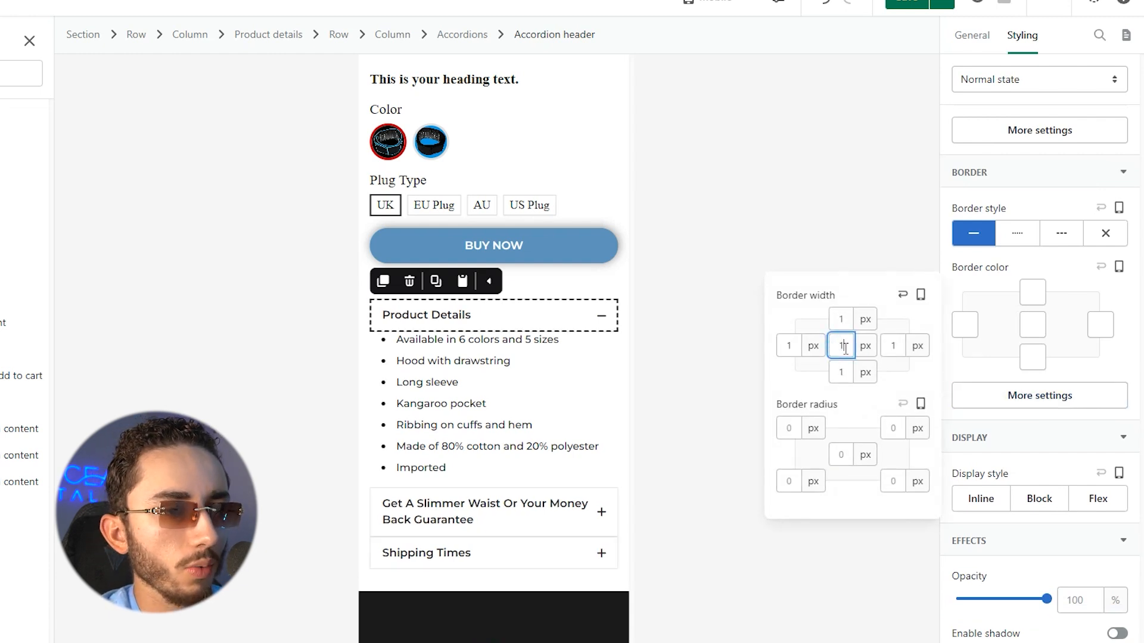
text(2)
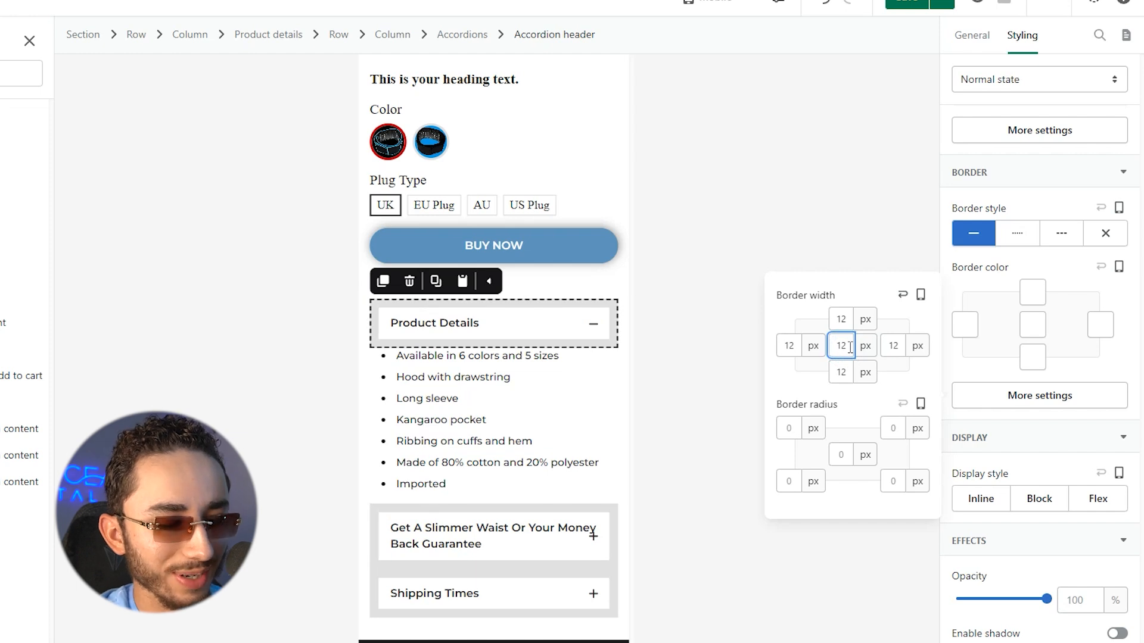
key(BackSpace)
key(BackSpace)
text(2)
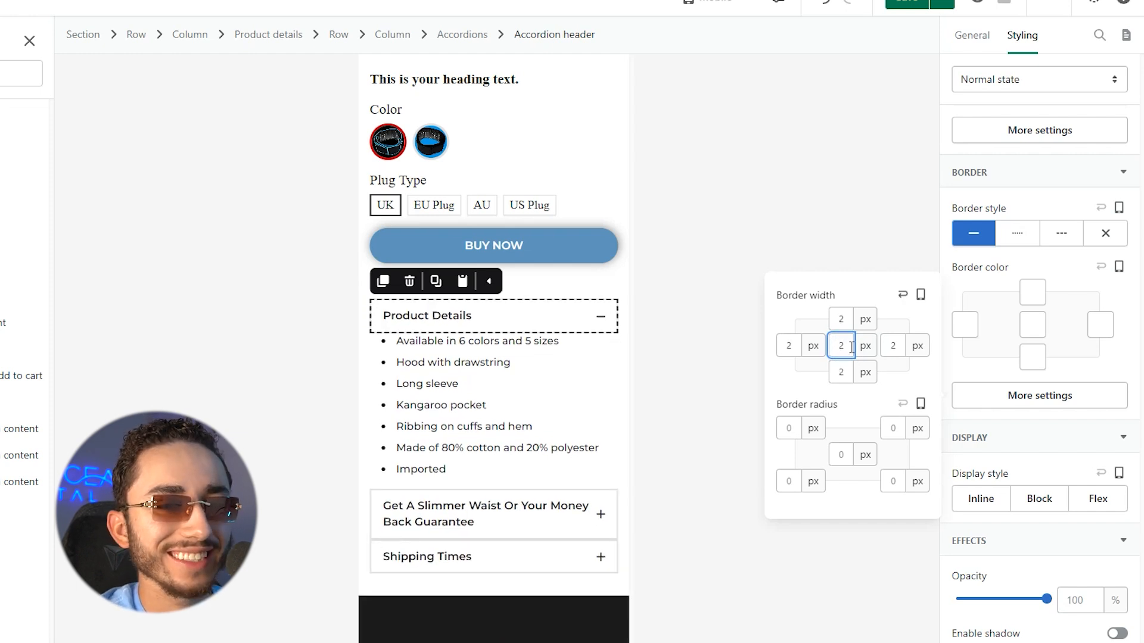
click(696, 289)
click(537, 453)
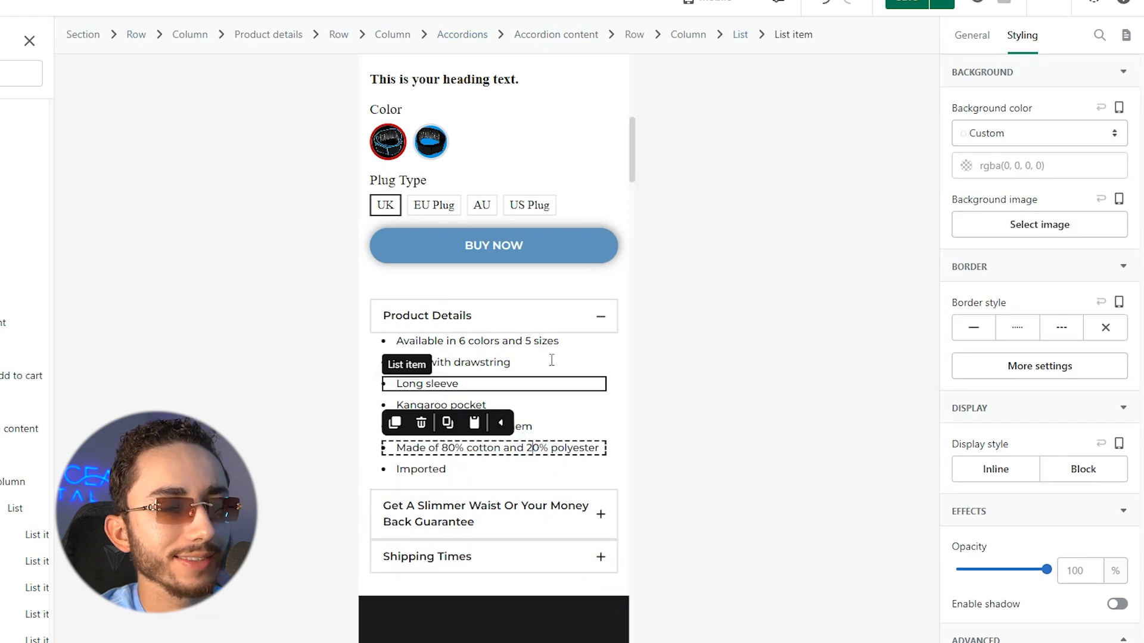
Set the bottom border width of the accordion headers to 1 px and check it by expanding and collapsing the guarantee item.
click(539, 323)
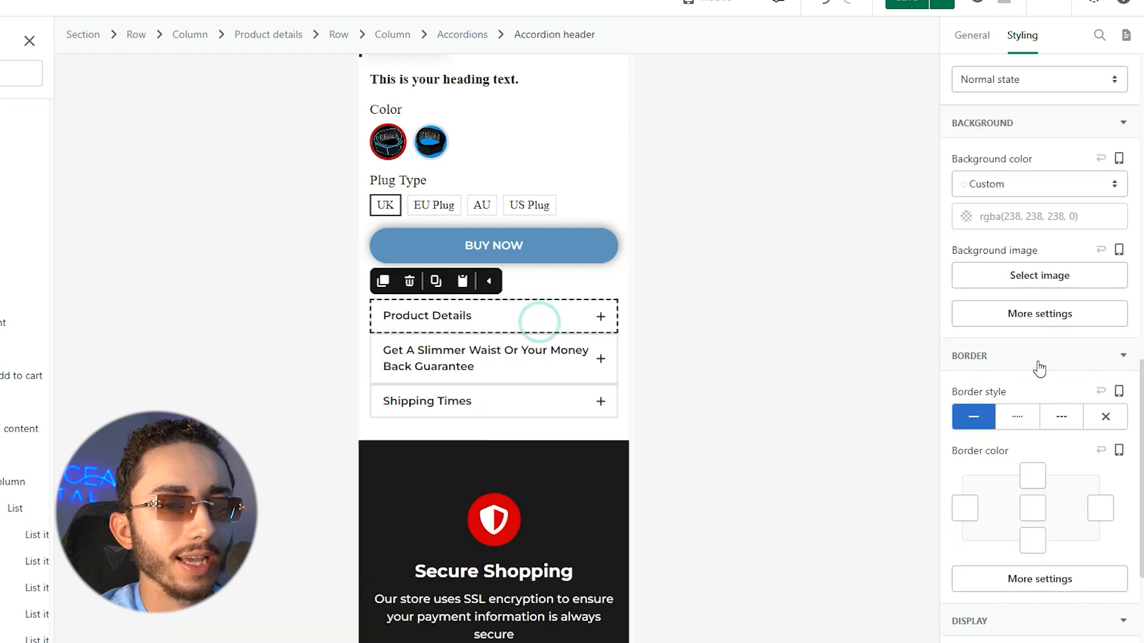
click(1008, 579)
click(848, 509)
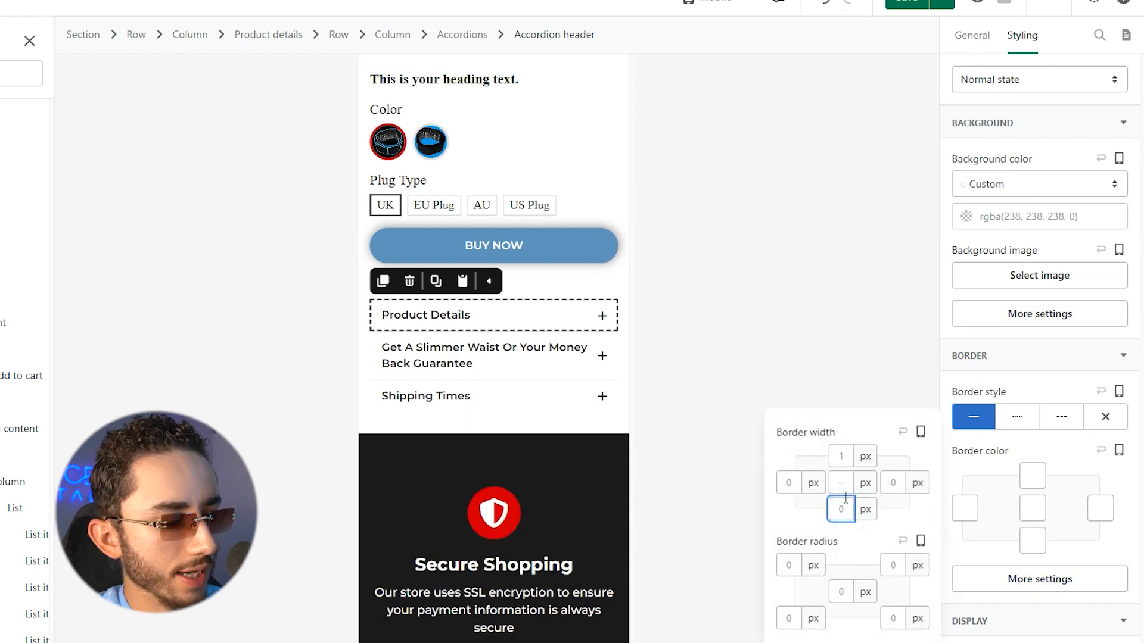
text(1)
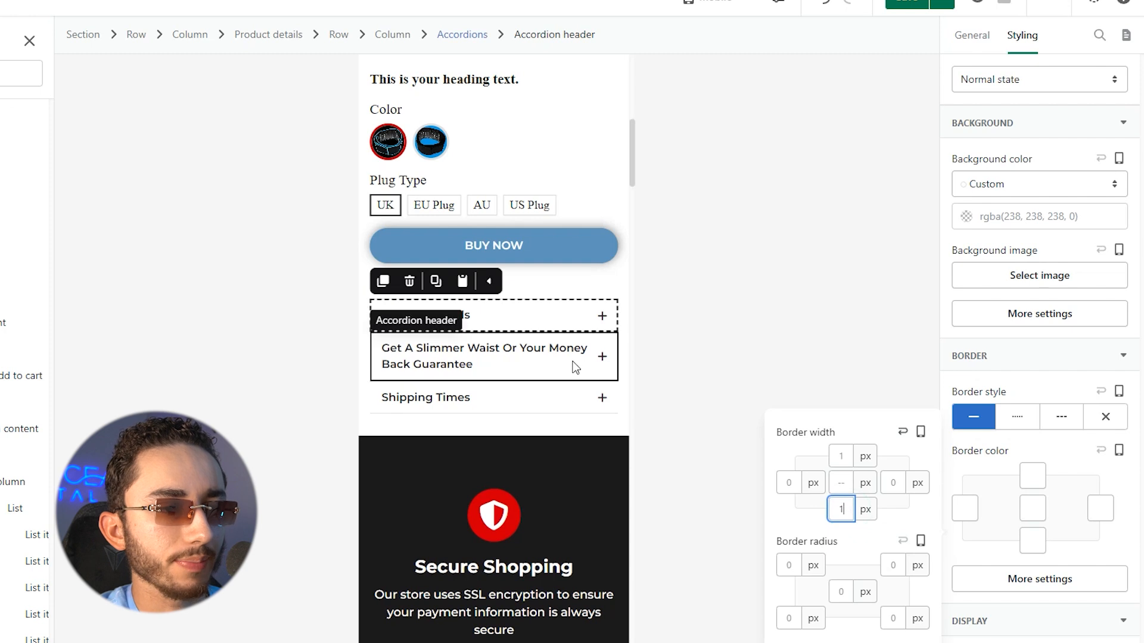
click(570, 361)
click(623, 409)
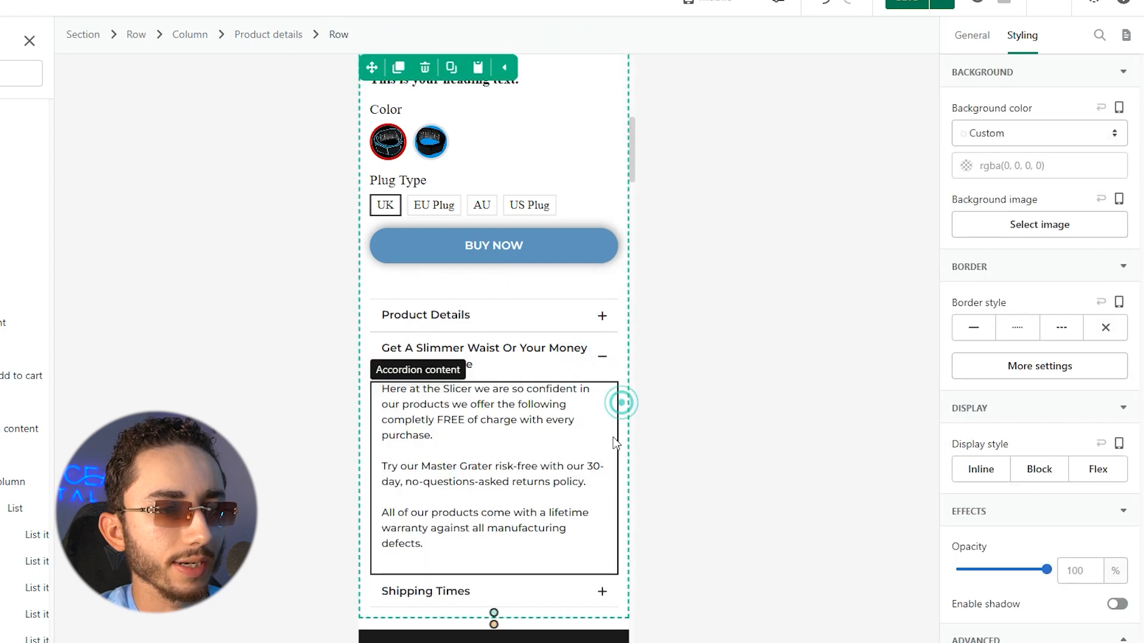
click(559, 358)
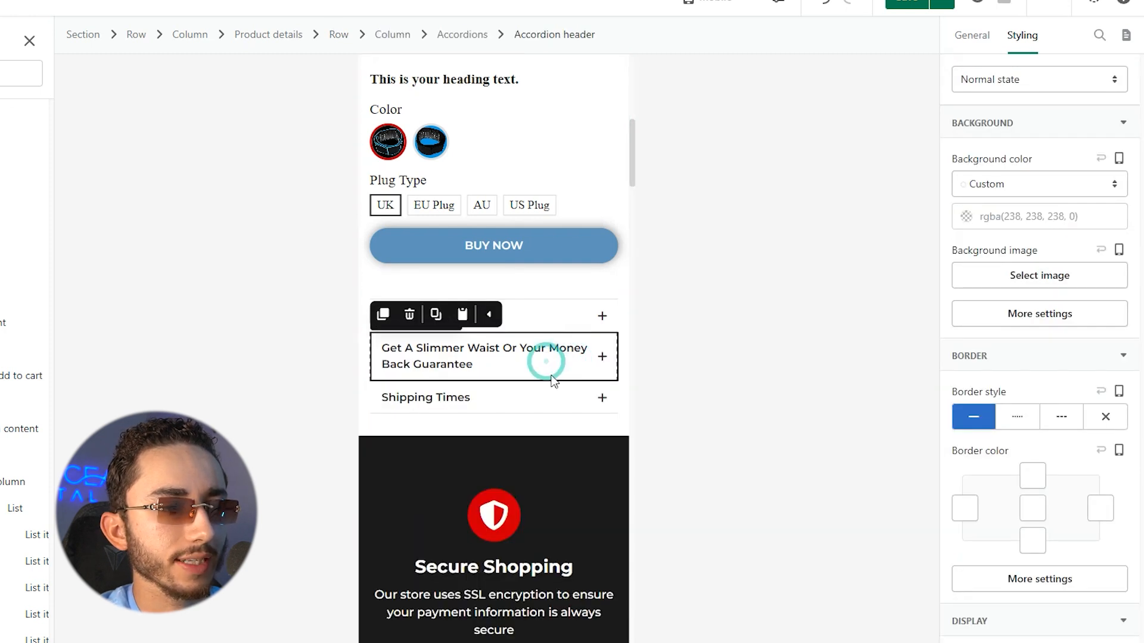
Examine the orange grater-style product page and the Jawz Max page as references for the sections below the accordions.
scroll(587, 372, down, 4)
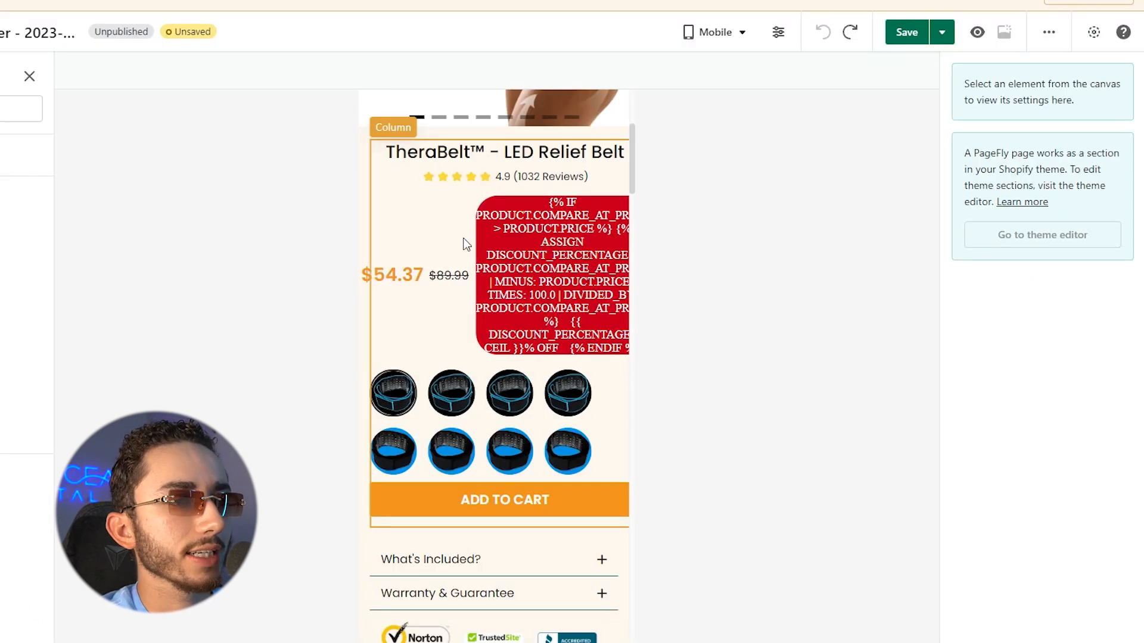
scroll(483, 286, down, 9)
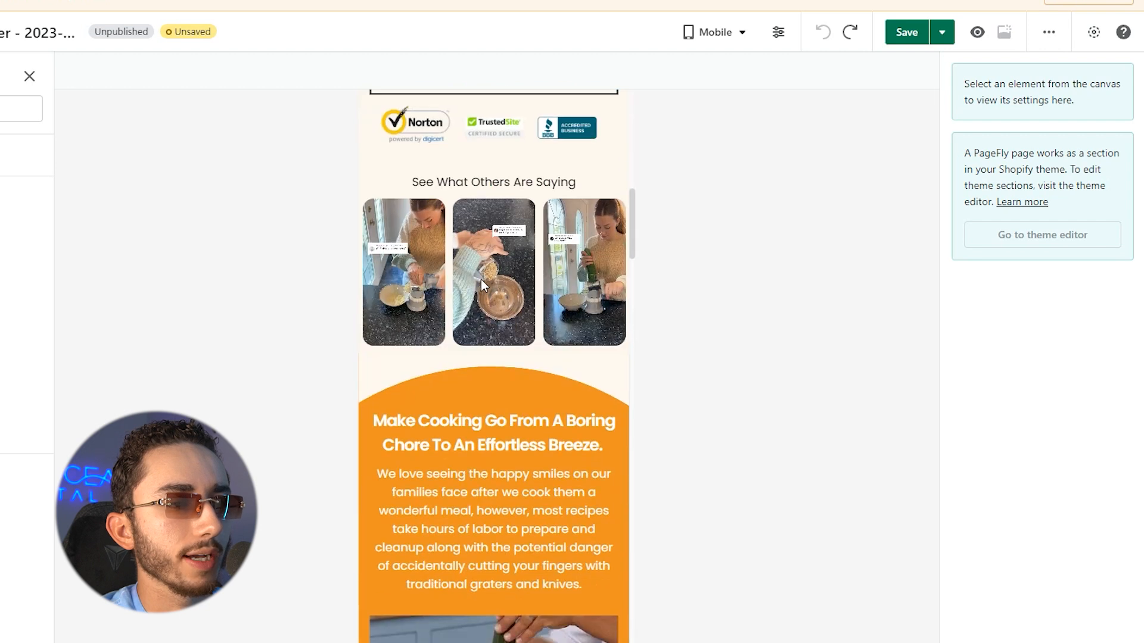
scroll(470, 251, up, 3)
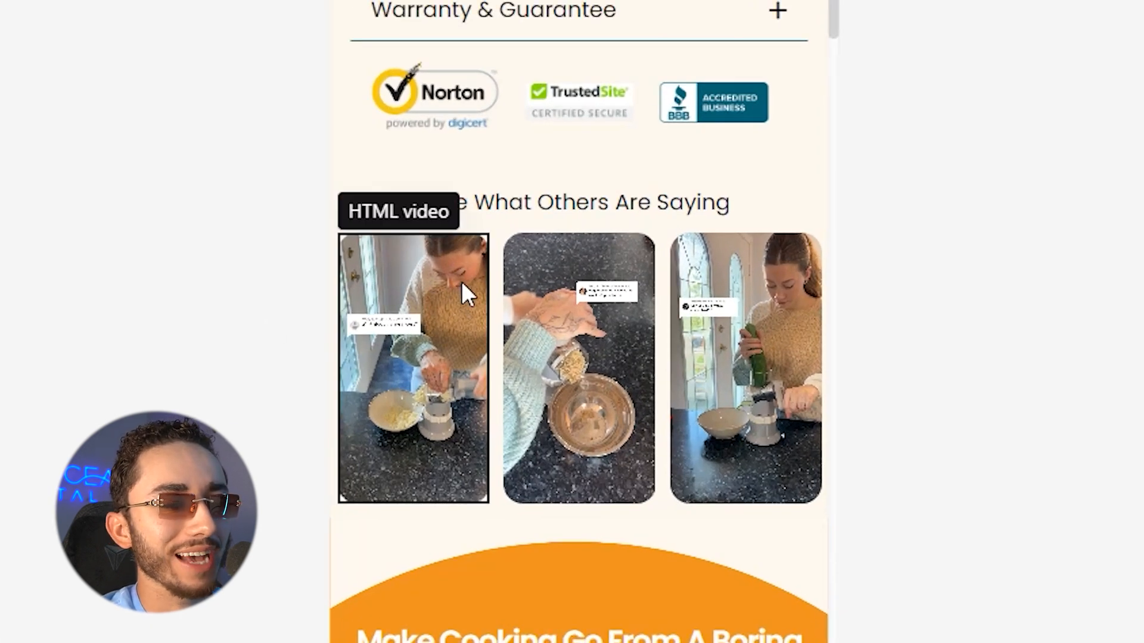
scroll(474, 238, down, 14)
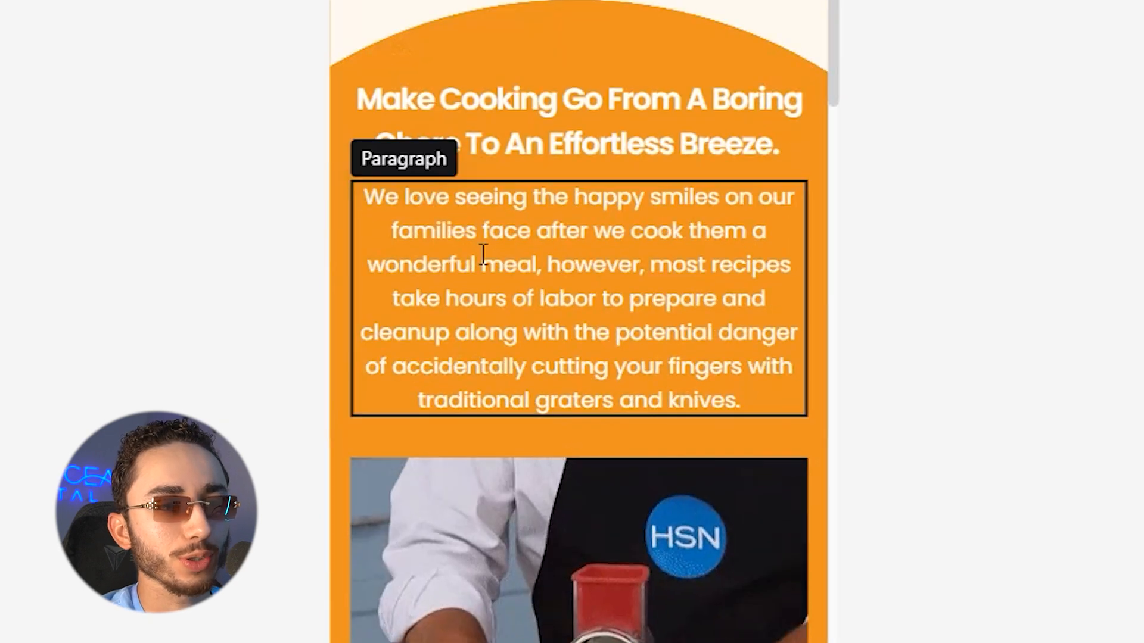
scroll(476, 250, up, 11)
scroll(605, 200, down, 15)
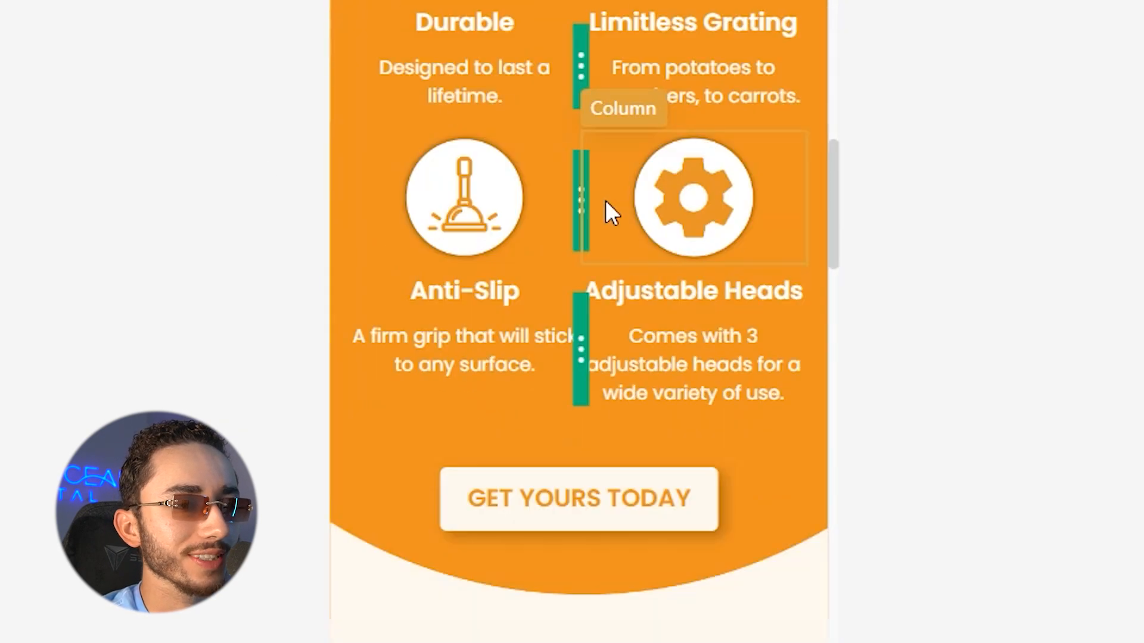
scroll(600, 204, down, 10)
scroll(599, 204, up, 20)
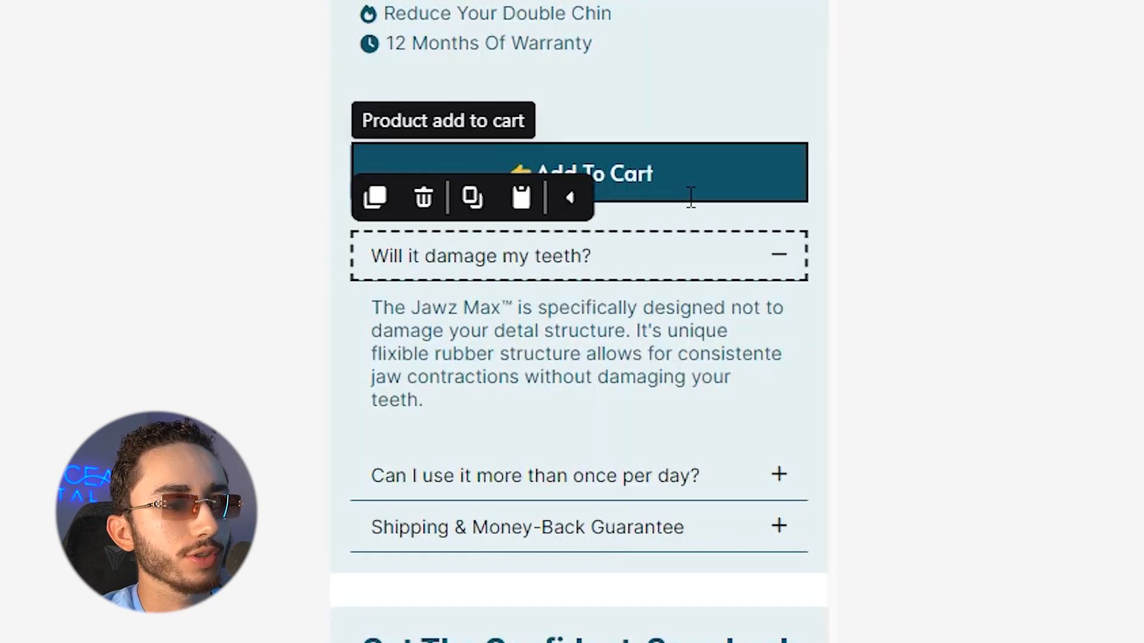
Add a one-column row directly below the accordions, above the dark Secure Shopping section.
scroll(694, 191, up, 10)
scroll(691, 203, down, 10)
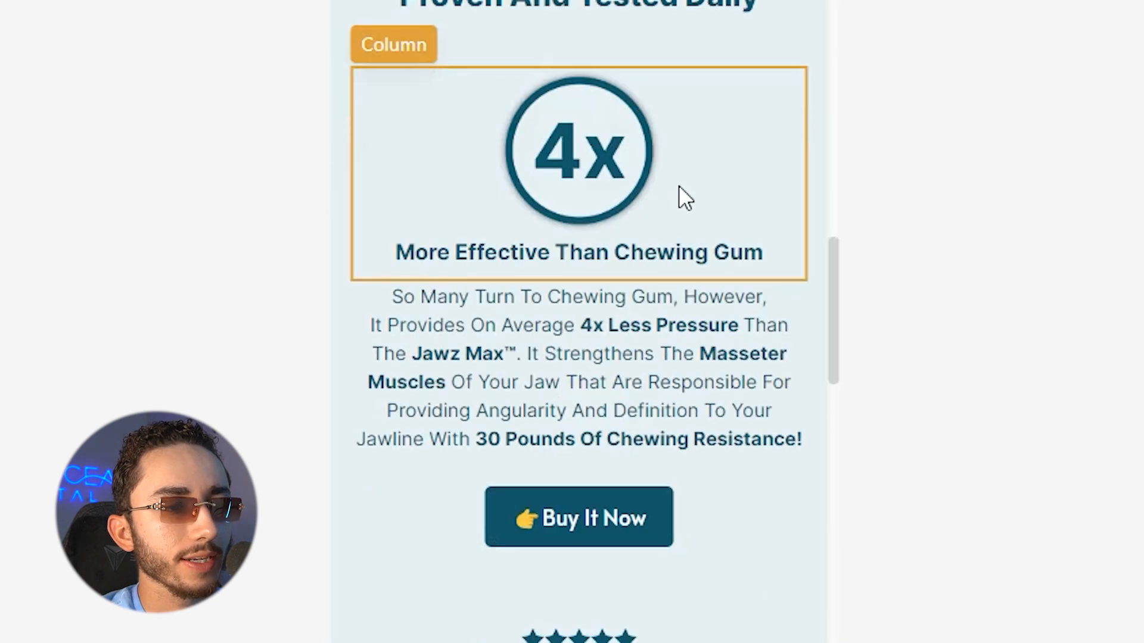
scroll(678, 189, down, 10)
scroll(691, 238, up, 5)
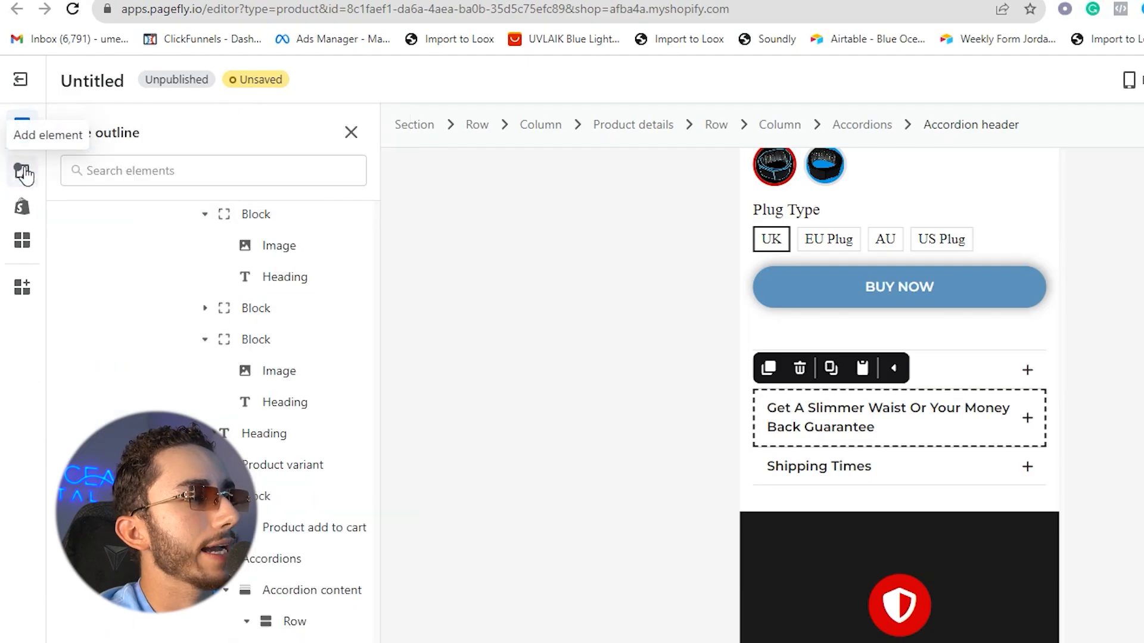
click(22, 170)
drag(308, 152, 843, 506)
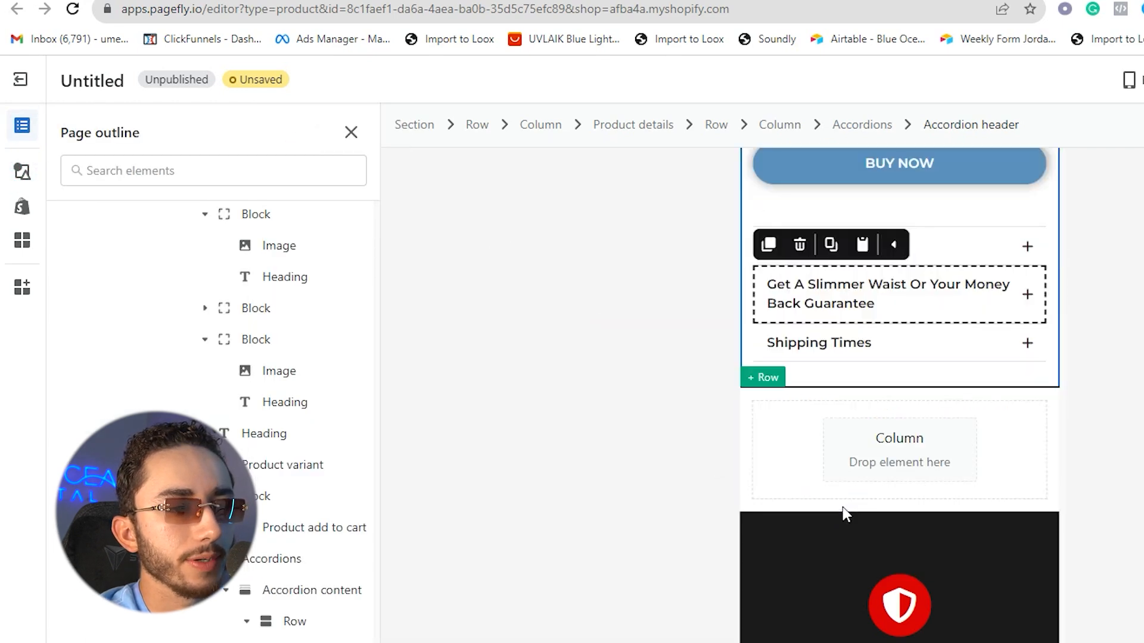
click(852, 458)
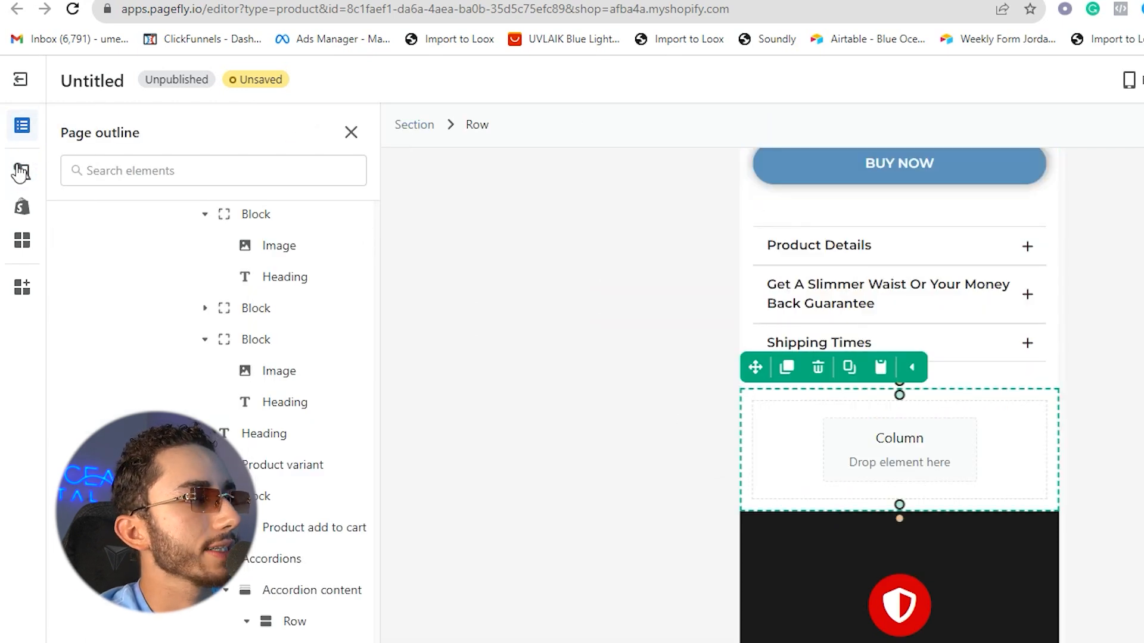
Insert a single-image slideshow into the empty column below the accordions.
click(21, 172)
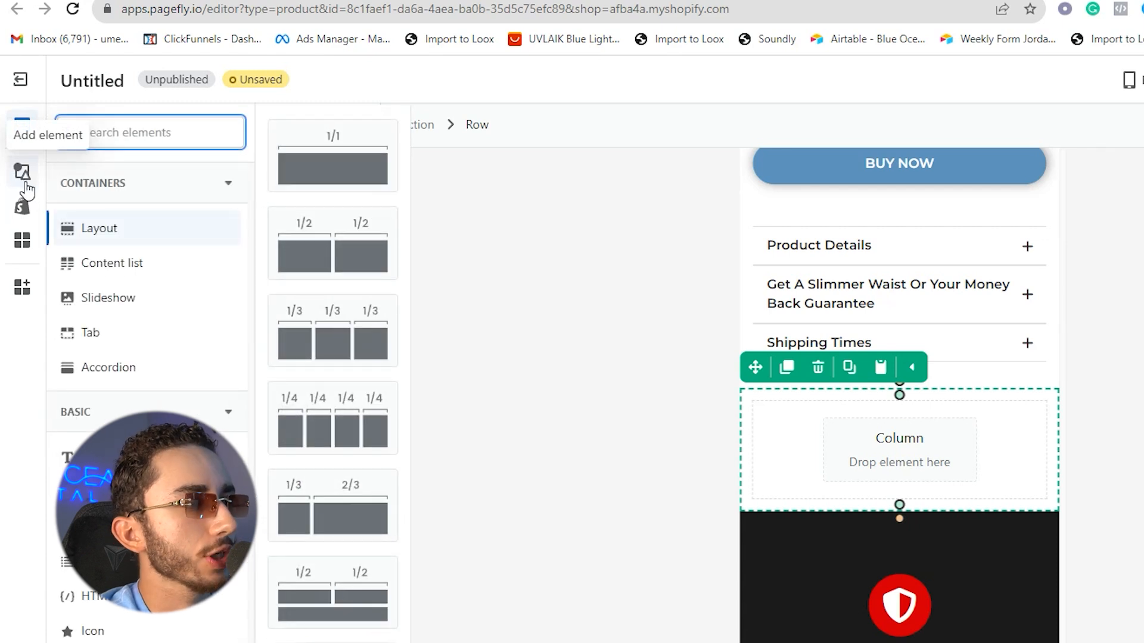
click(90, 302)
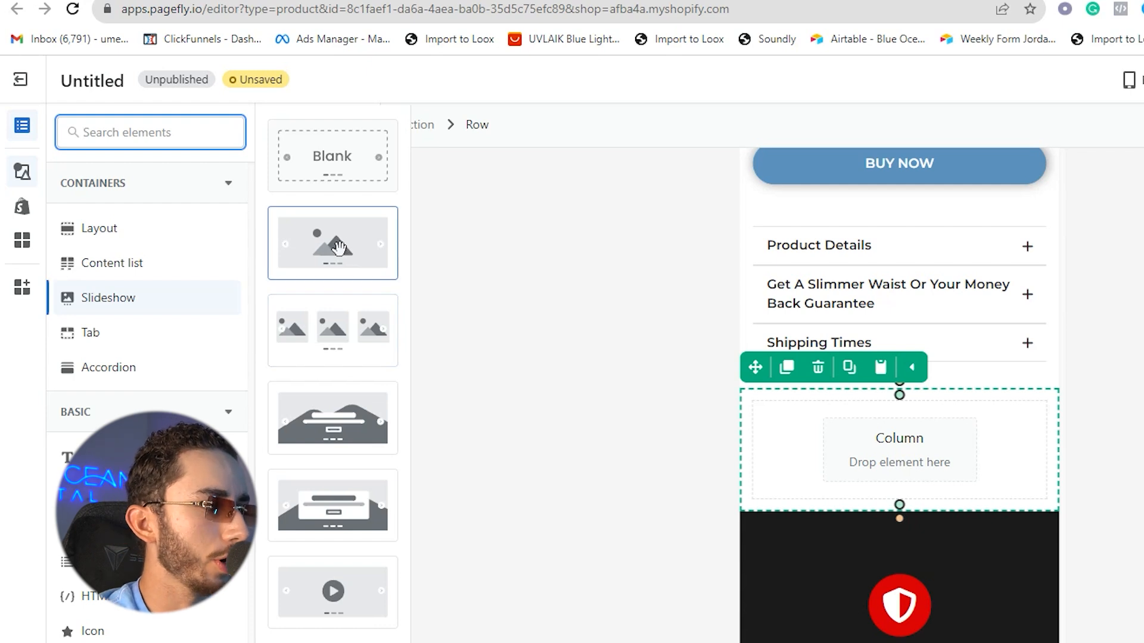
drag(338, 247, 842, 441)
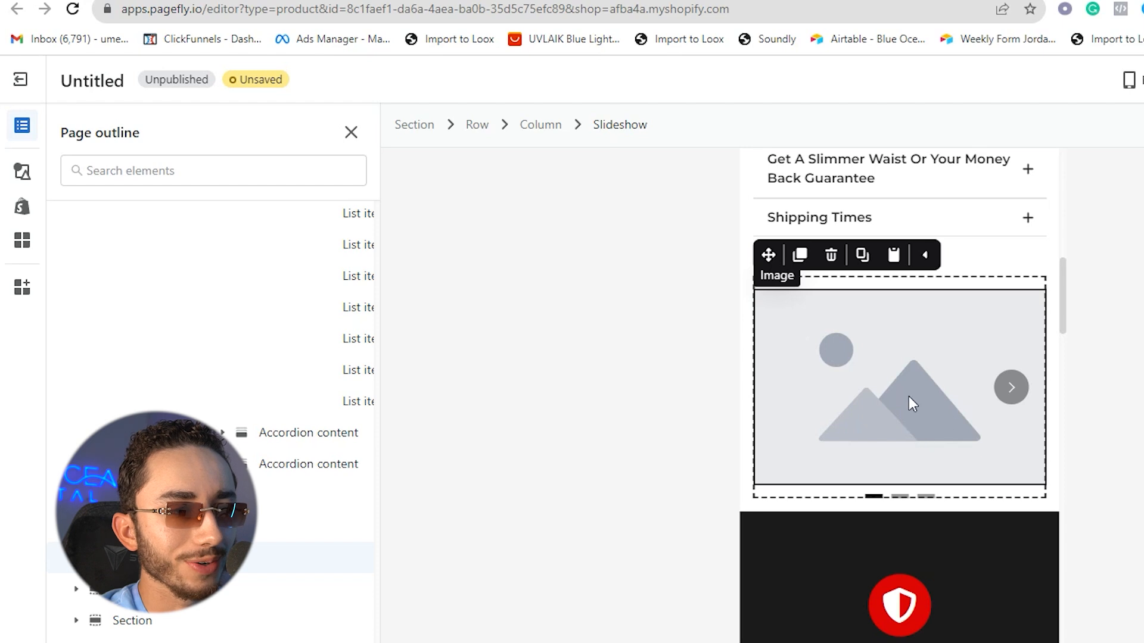
Set the first slide's image to the existing cozy fall fashion photo of the person in the corn field.
click(888, 384)
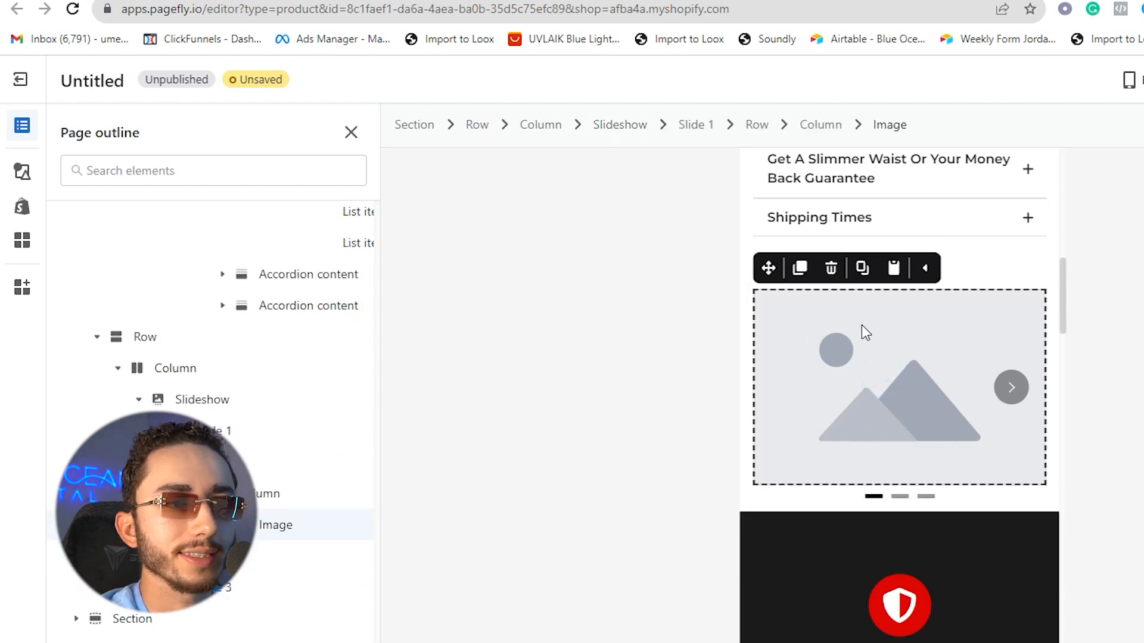
click(829, 325)
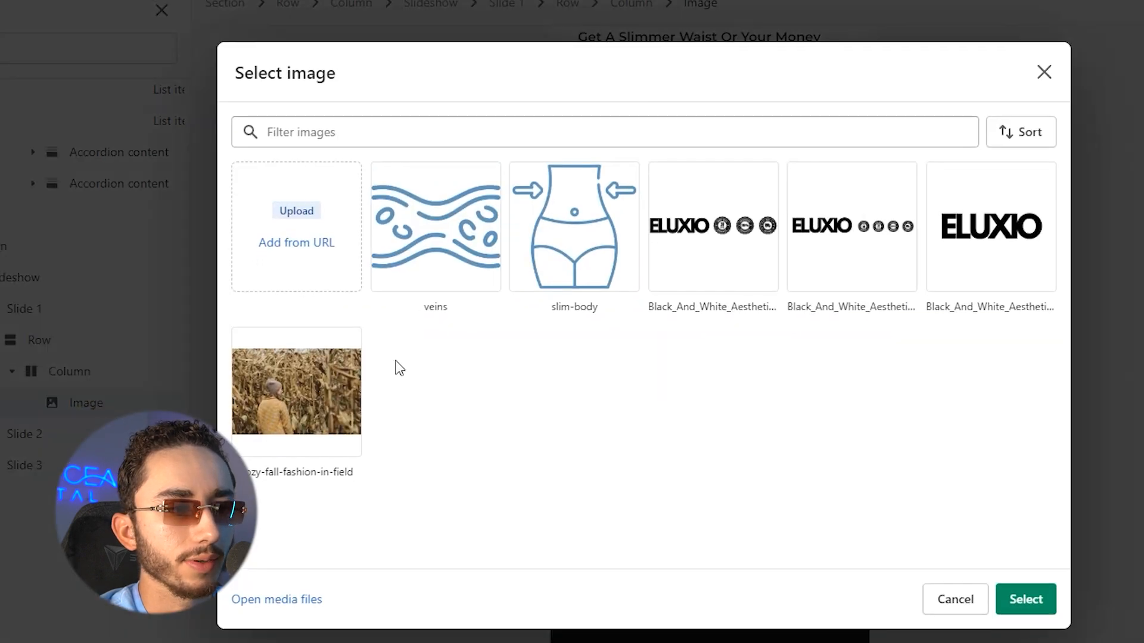
click(325, 390)
click(1007, 598)
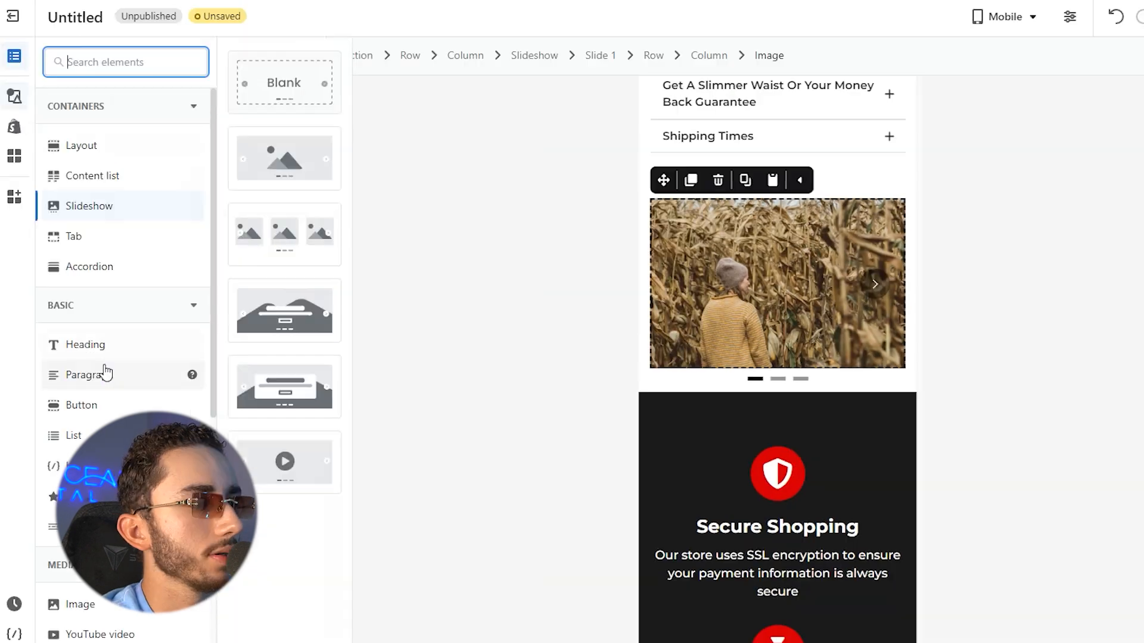
Add a plain paragraph below the first slide's image and a heading beneath that paragraph.
mouse_move(102, 365)
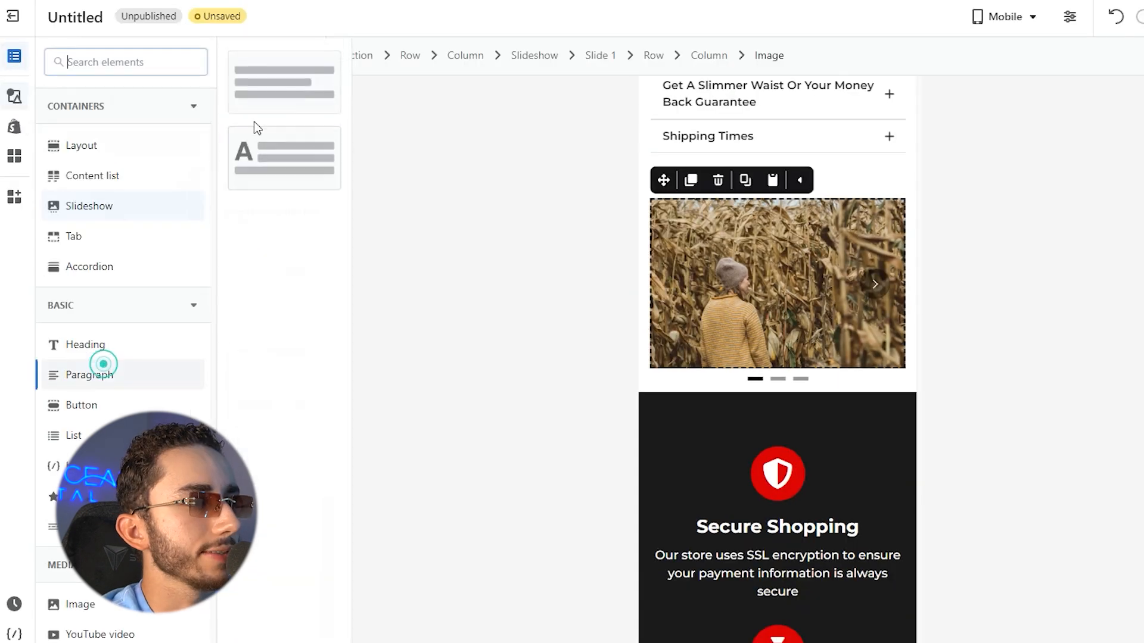
drag(267, 88, 679, 311)
drag(756, 368, 757, 372)
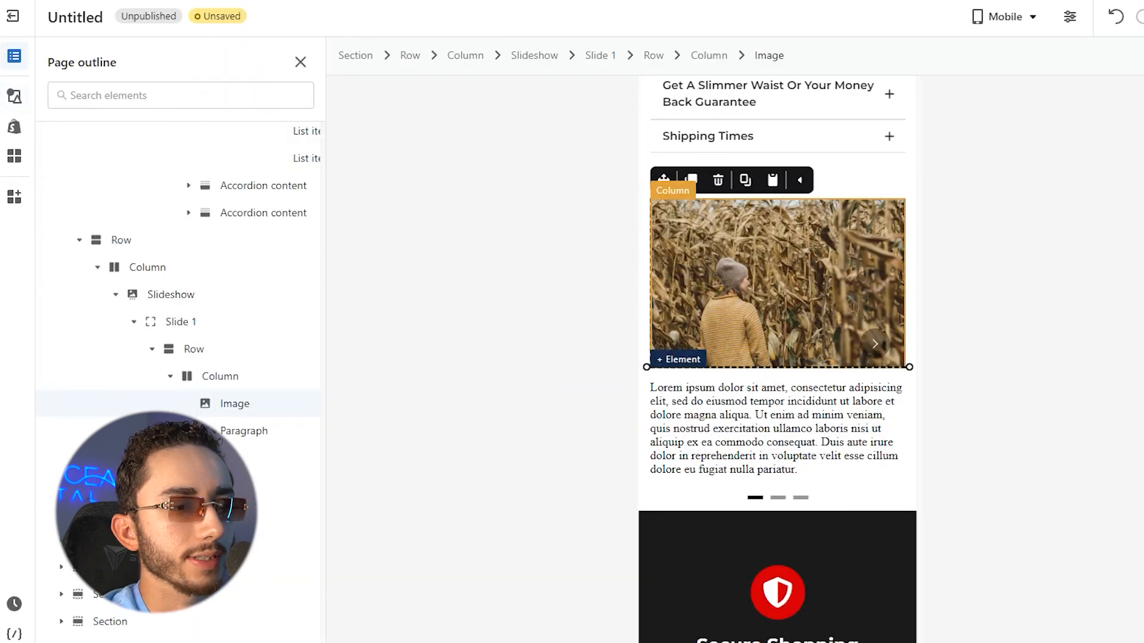
click(24, 103)
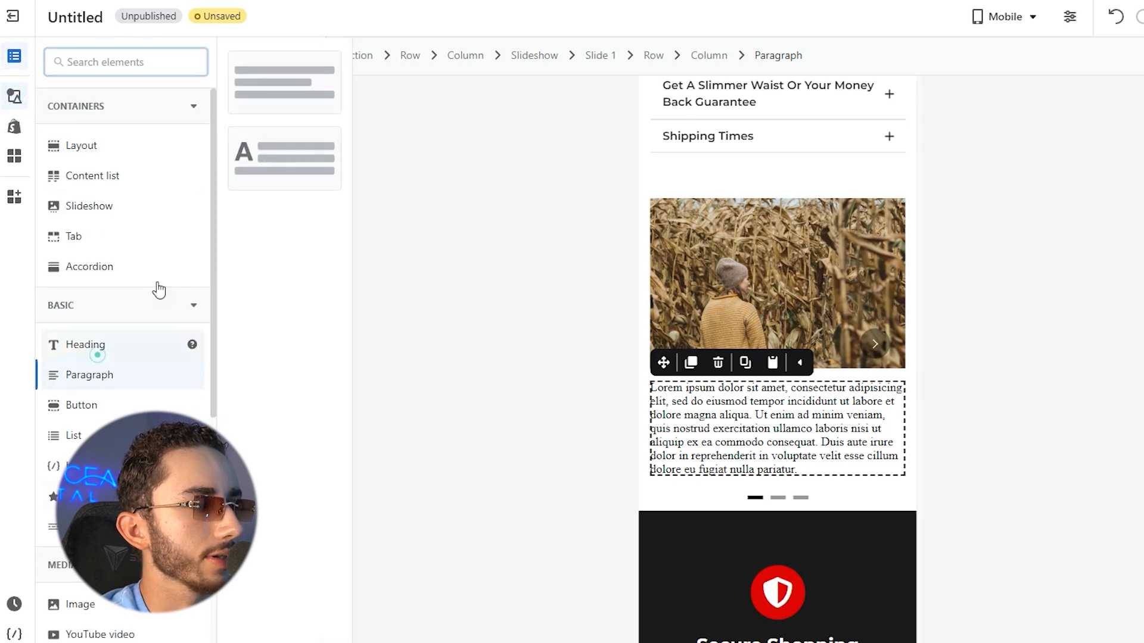
drag(102, 346, 742, 473)
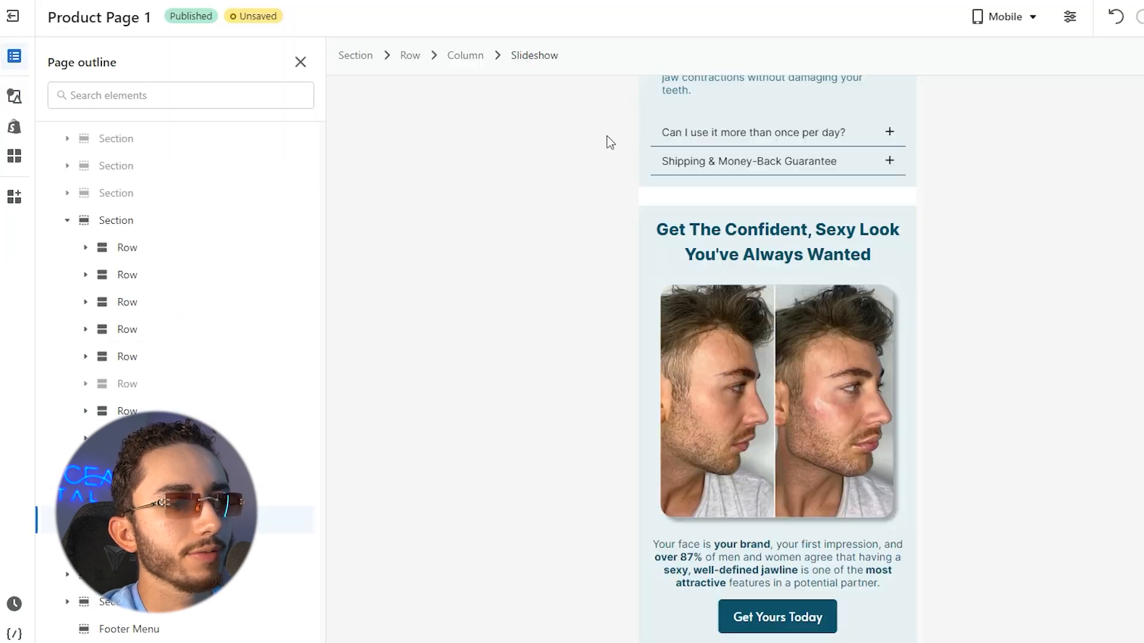
Using the Jawz Max page's review section as reference, add a second heading above the image in the first slide.
scroll(771, 425, down, 5)
scroll(772, 425, down, 10)
scroll(799, 235, up, 3)
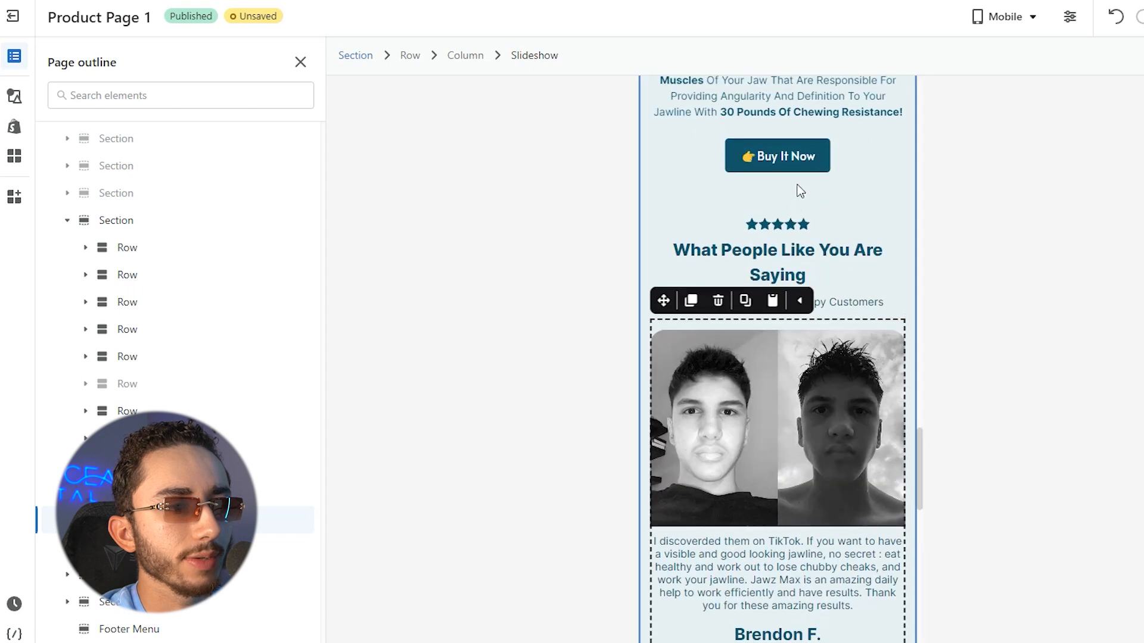
click(777, 224)
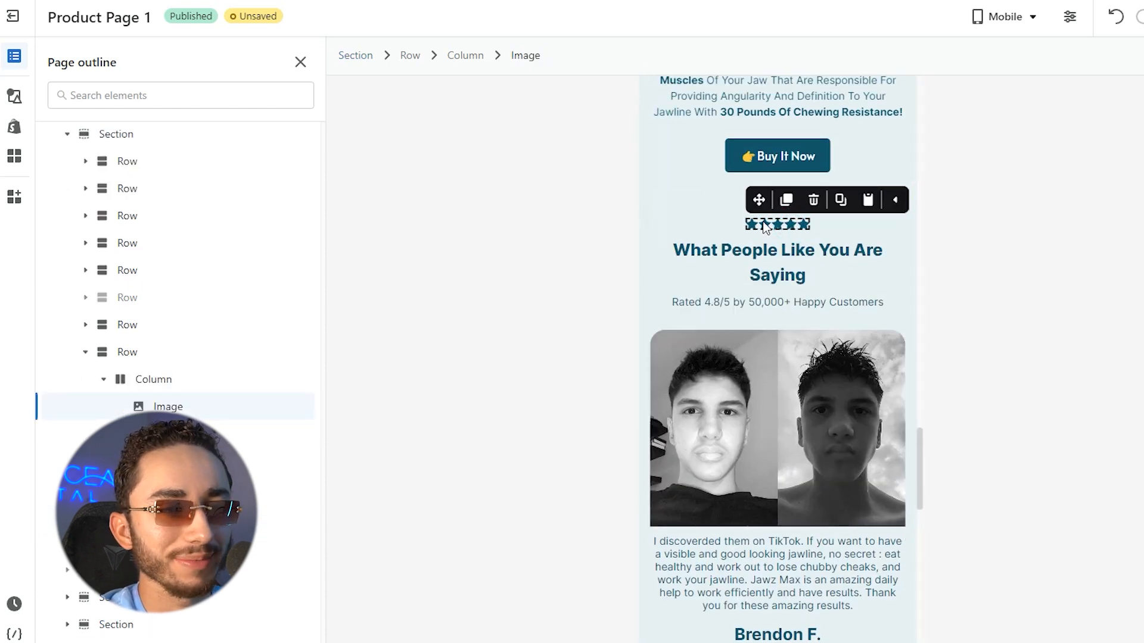
scroll(846, 311, down, 3)
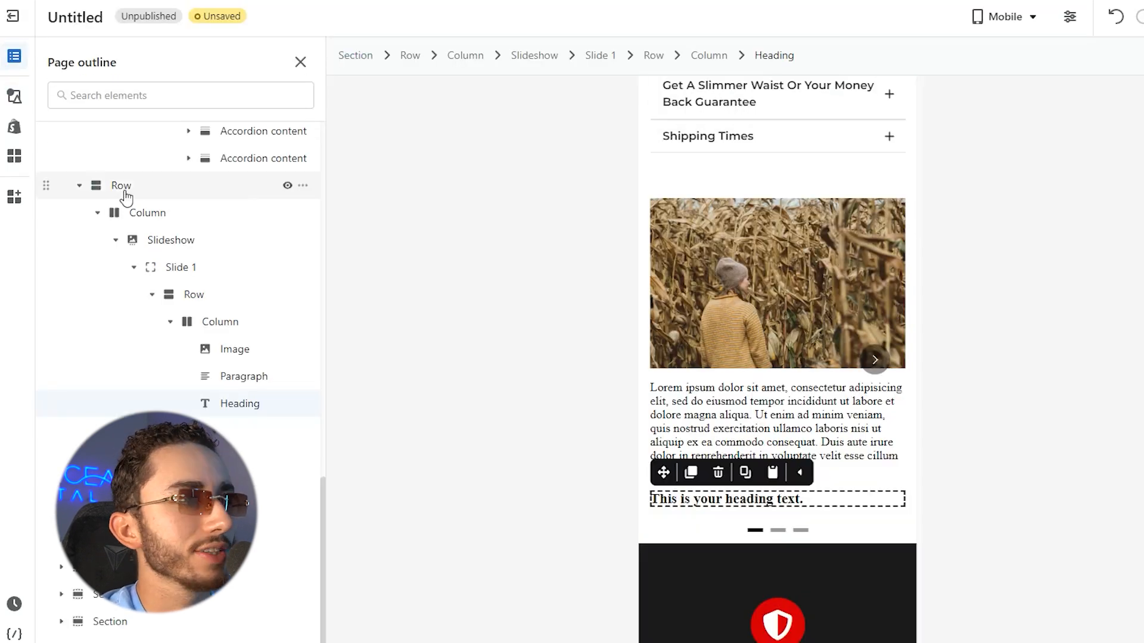
click(12, 128)
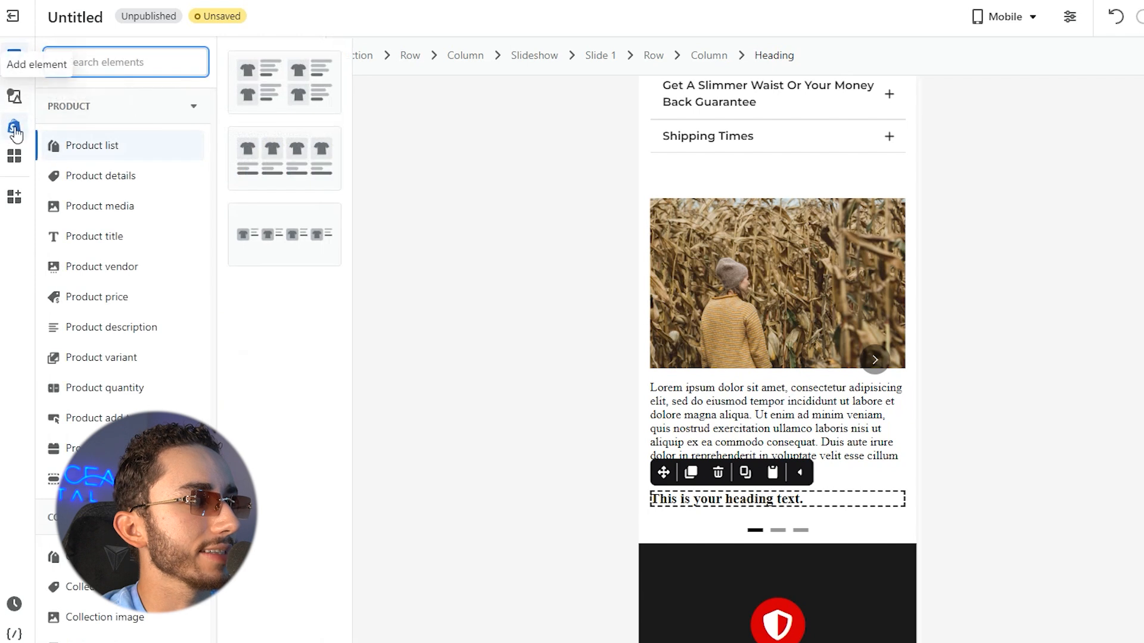
click(15, 96)
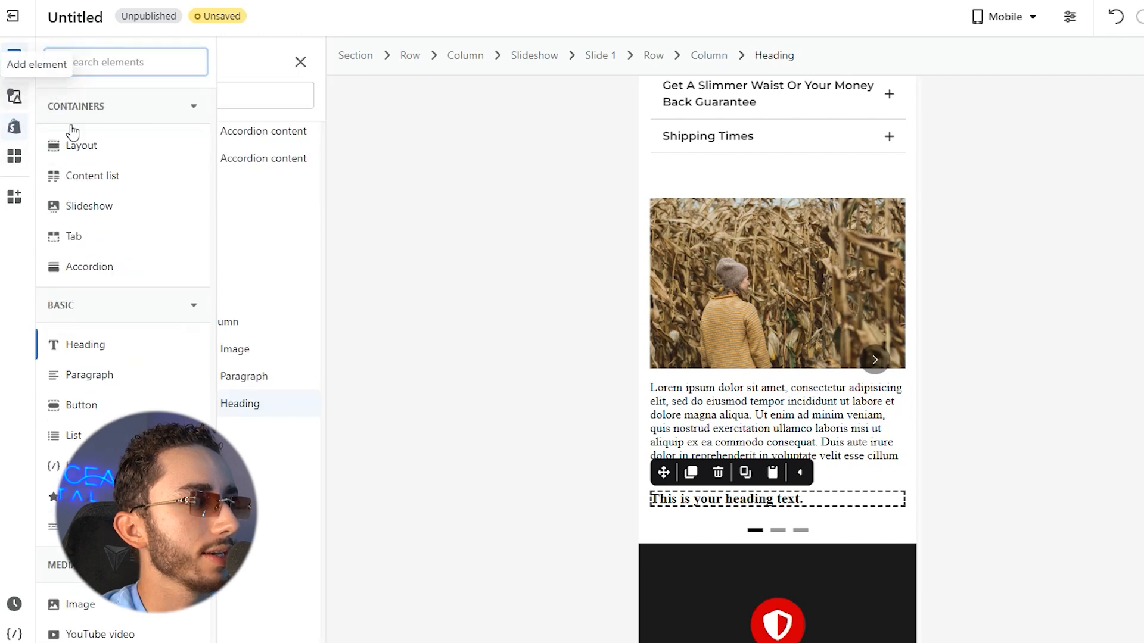
click(88, 344)
drag(258, 82, 734, 208)
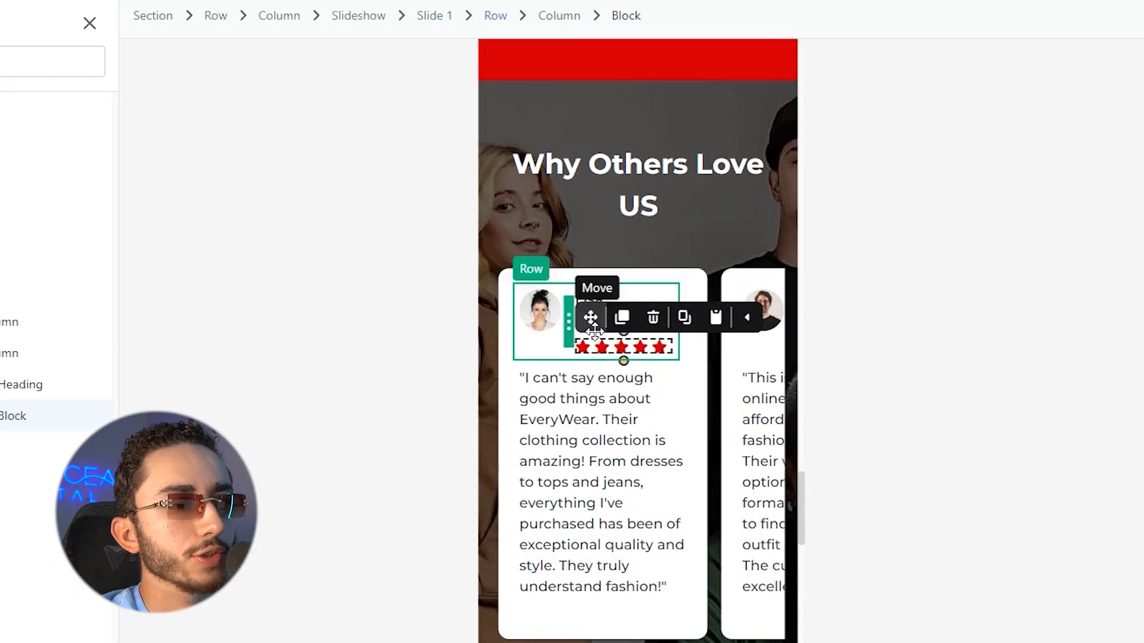
Duplicate the red five-star block in the first "Why Others Love US" review card and move the copy above the new slideshow's heading.
click(623, 321)
click(600, 360)
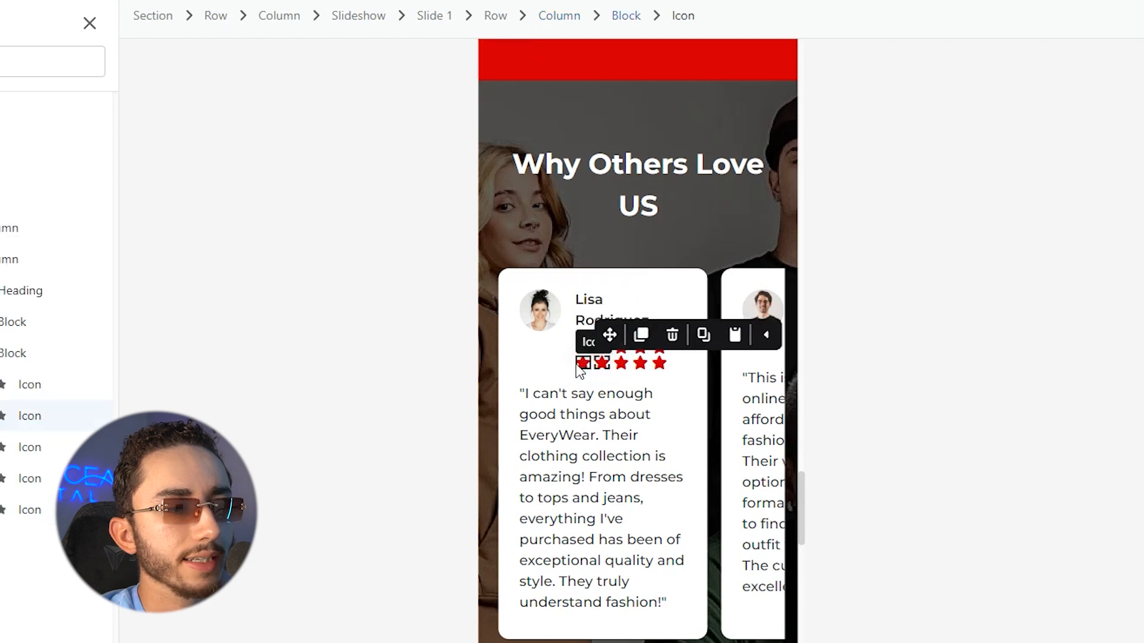
click(671, 374)
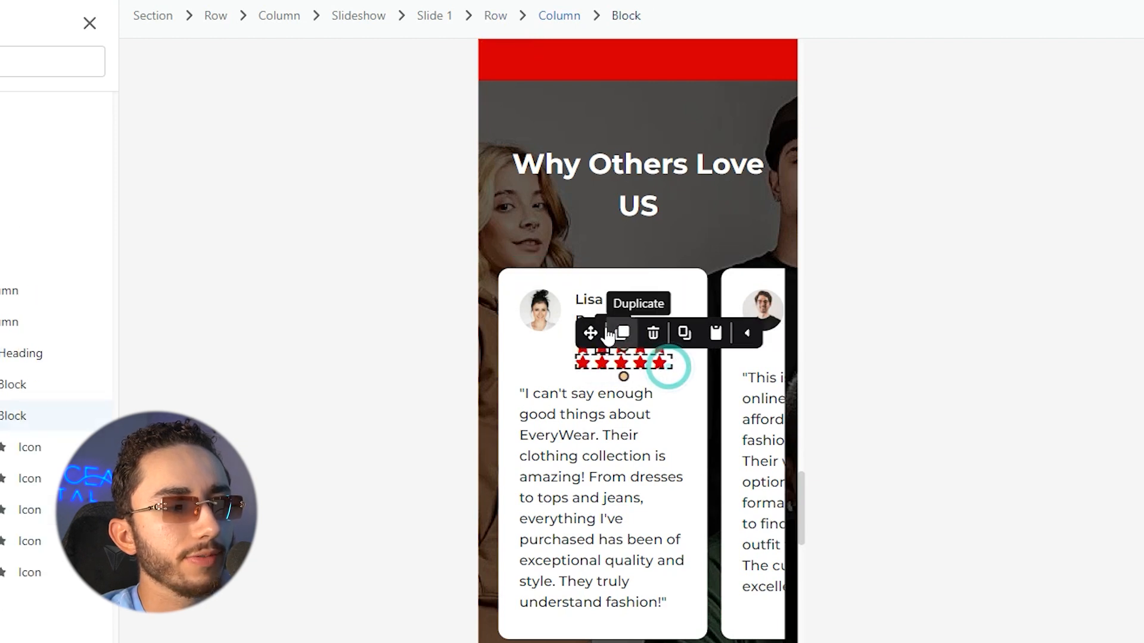
drag(591, 331, 593, 536)
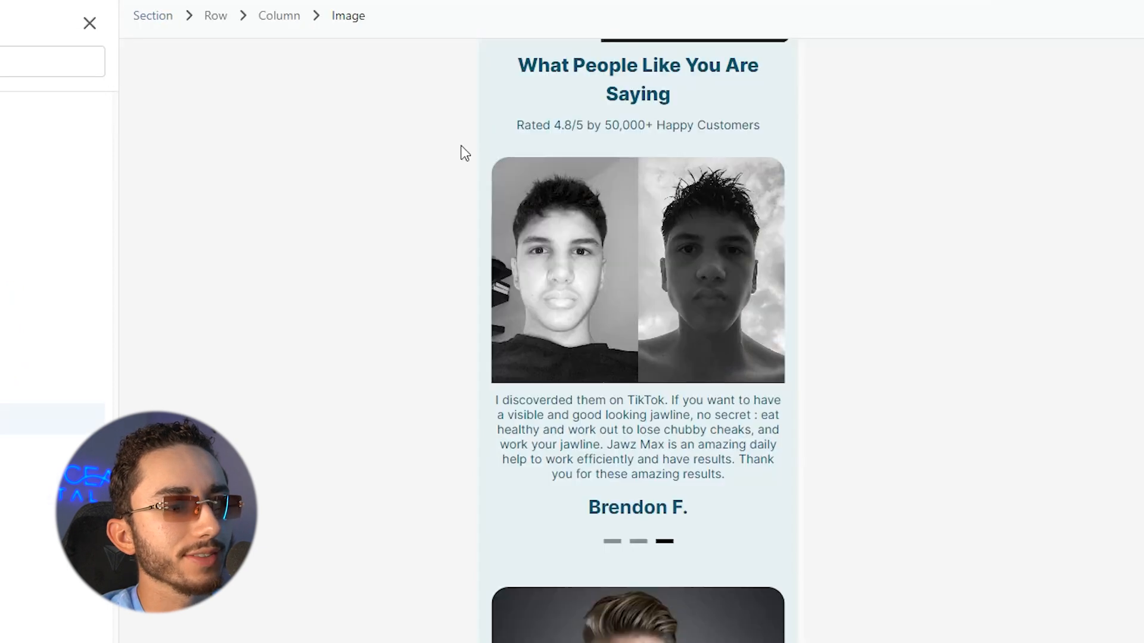
Move the duplicated star-rating heading from below the product title to just under the "What People Like You Are Saying" heading.
scroll(653, 257, up, 1)
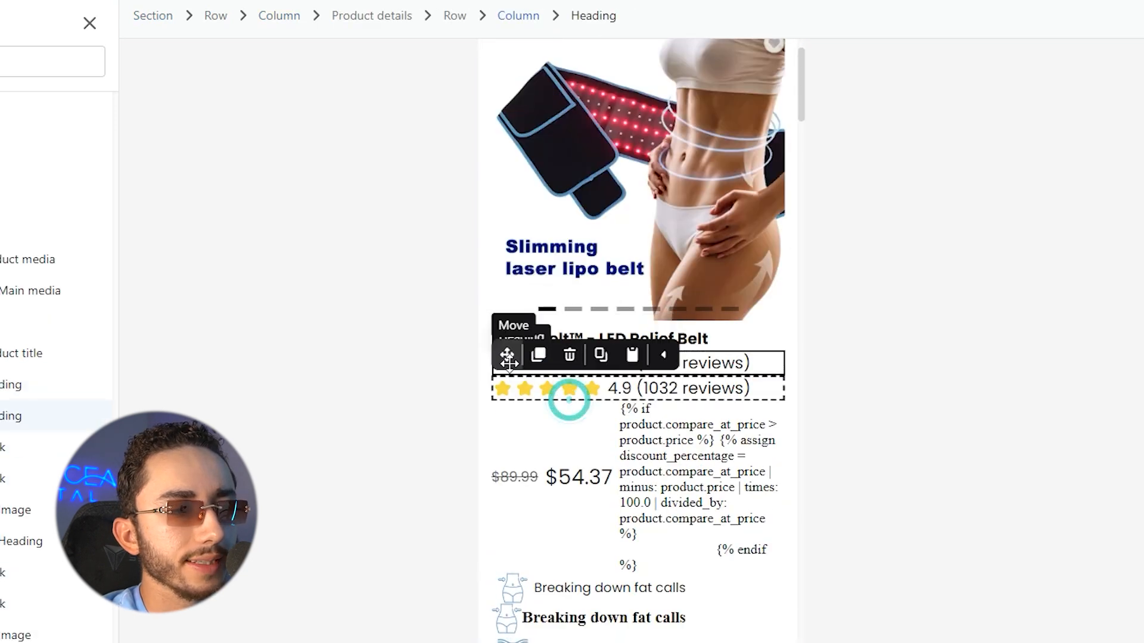
drag(507, 356, 596, 506)
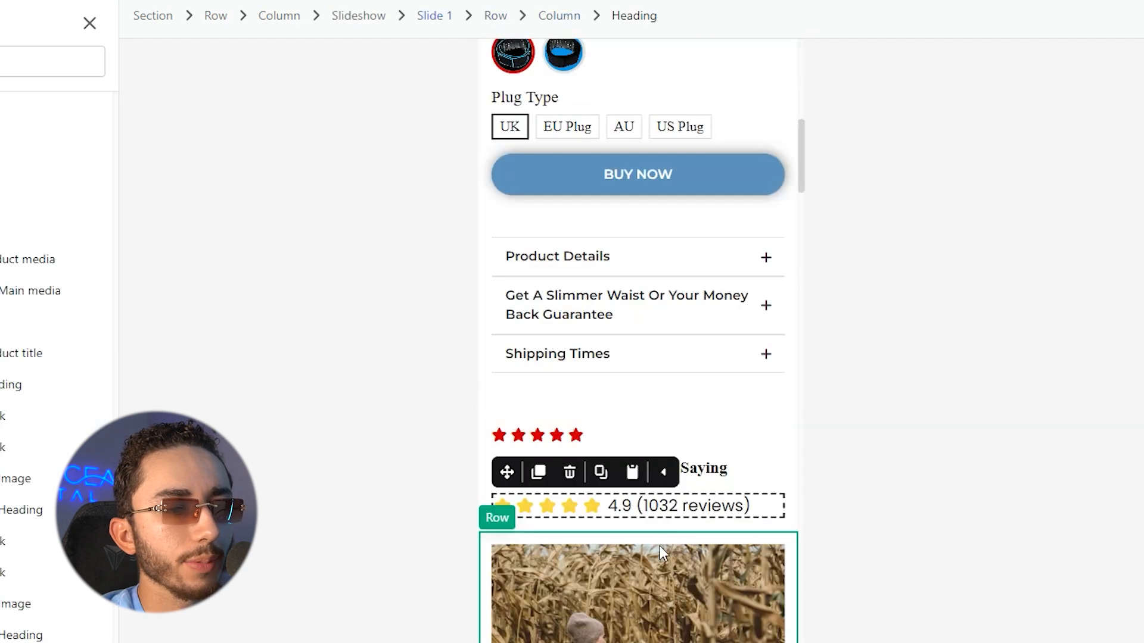
click(598, 506)
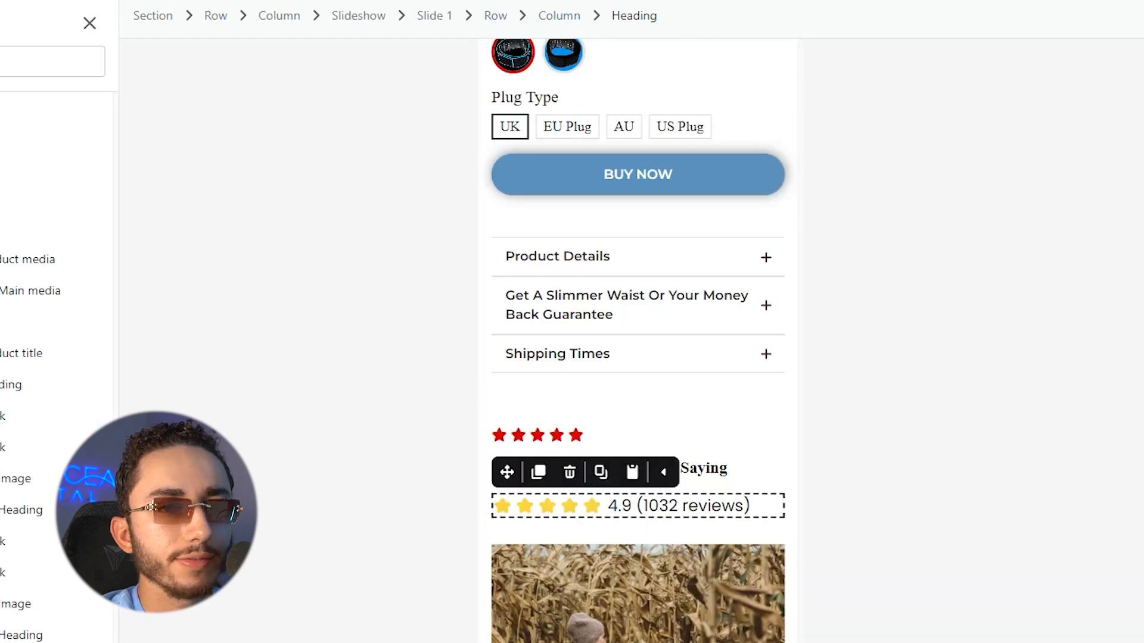
Change the copied rating heading's text to "Rated 4.9/5 By 10,000+ Customers" and set its font size to 14 px.
drag(1143, 196, 1143, 198)
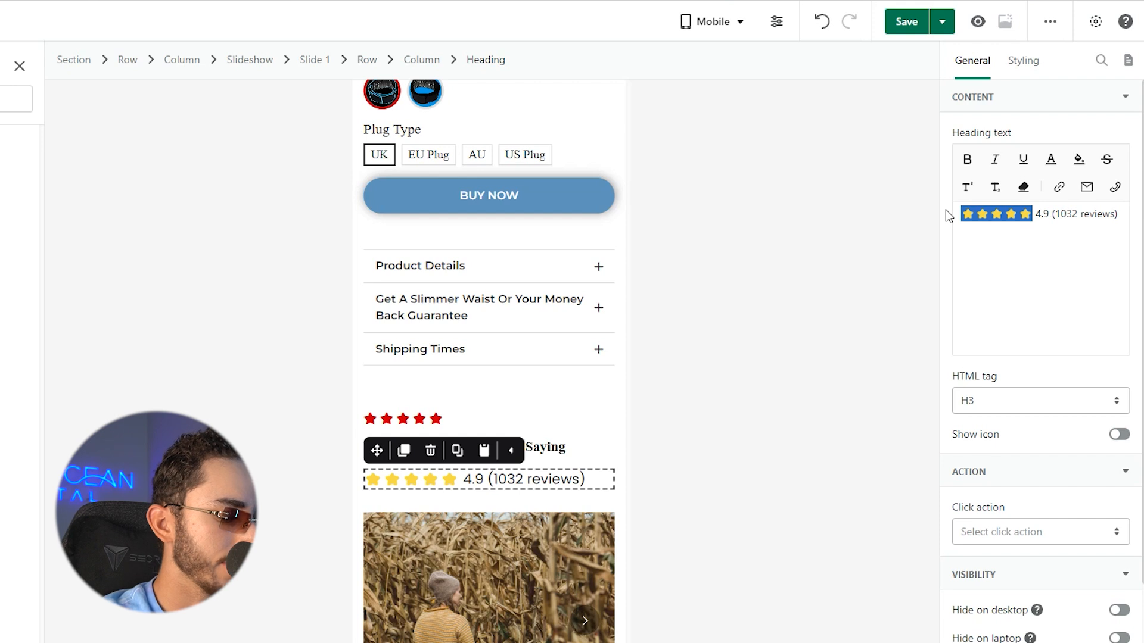
text(Rated)
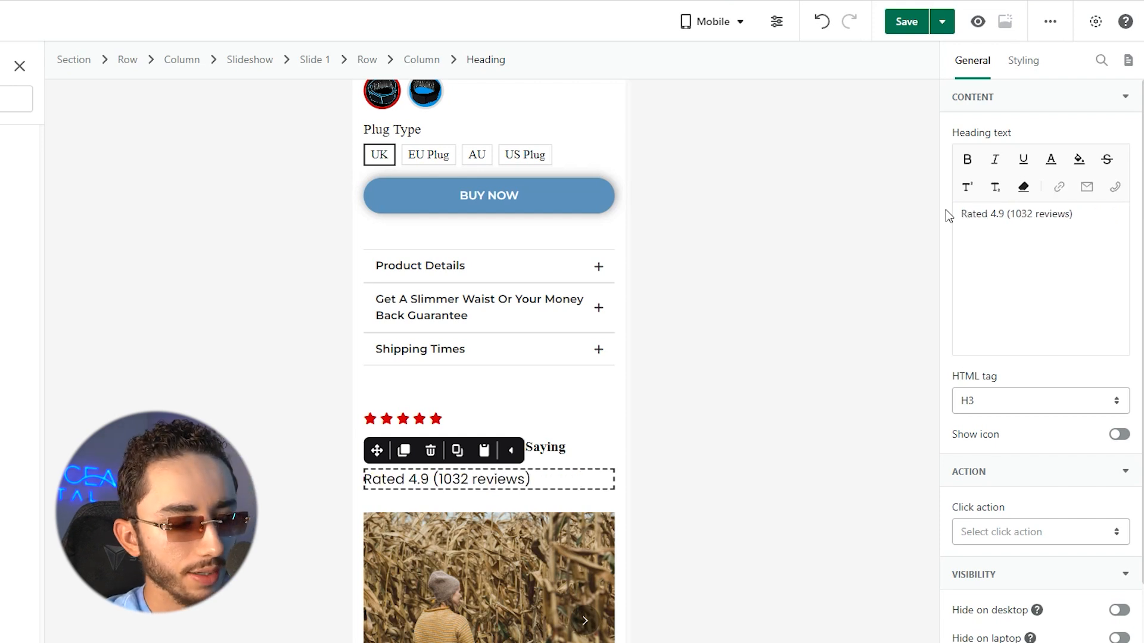
click(1000, 216)
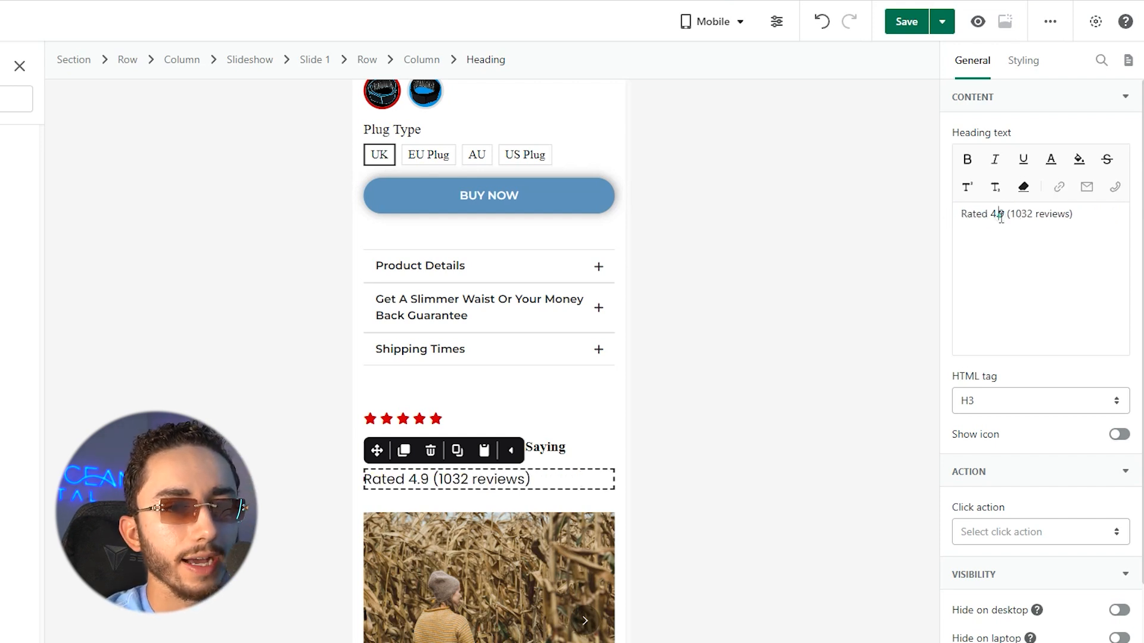
text(/5)
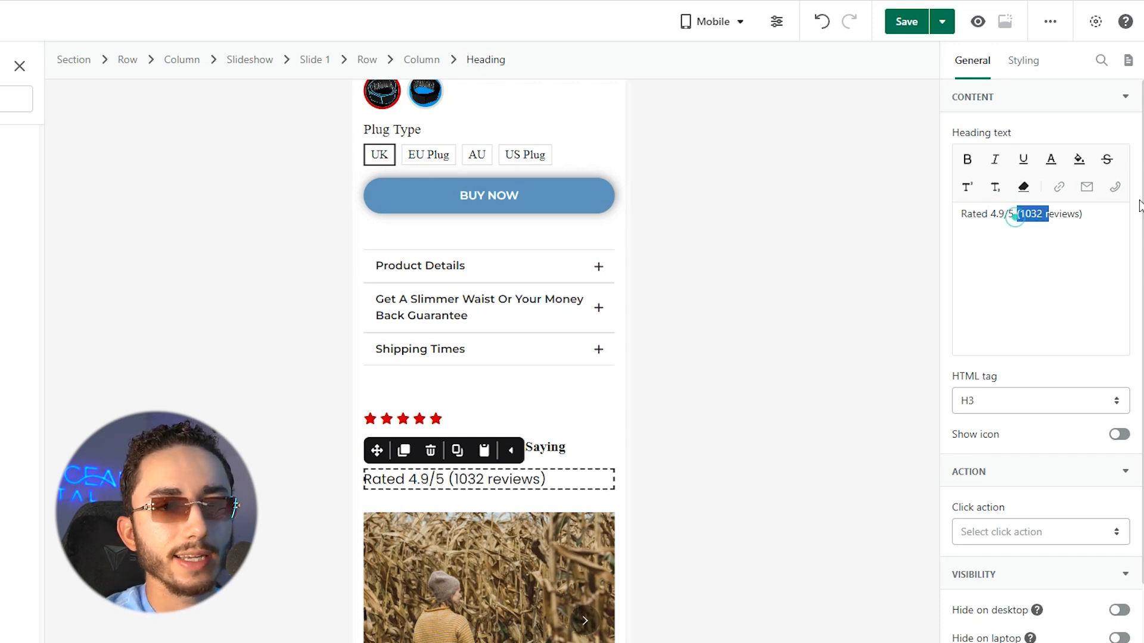
drag(1016, 216, 1139, 205)
text(By 10,000+)
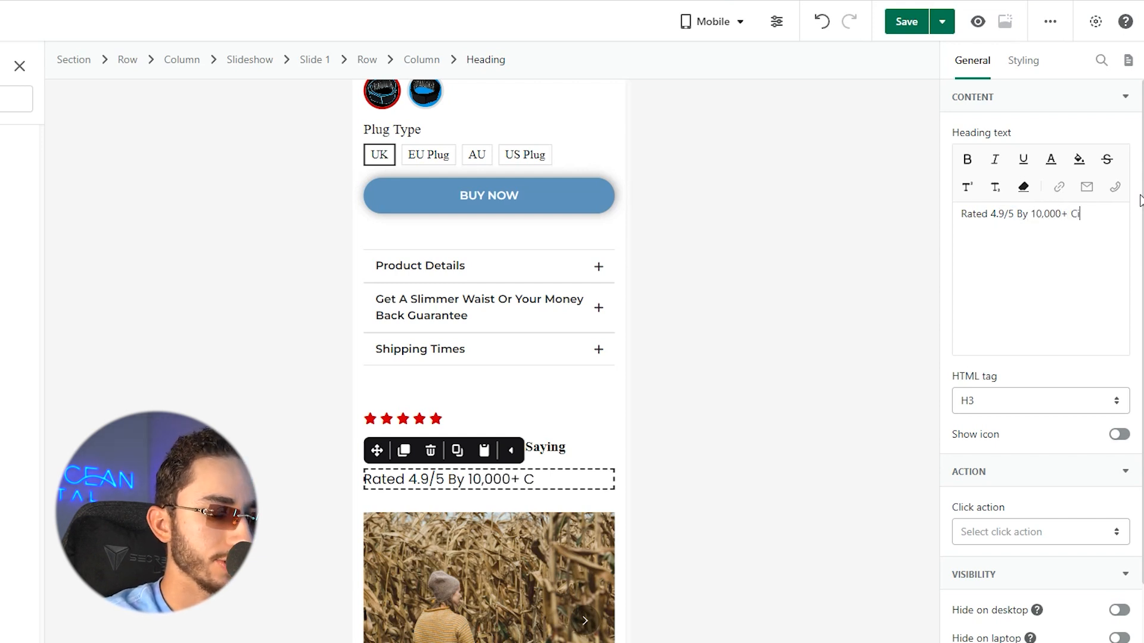
click(1023, 60)
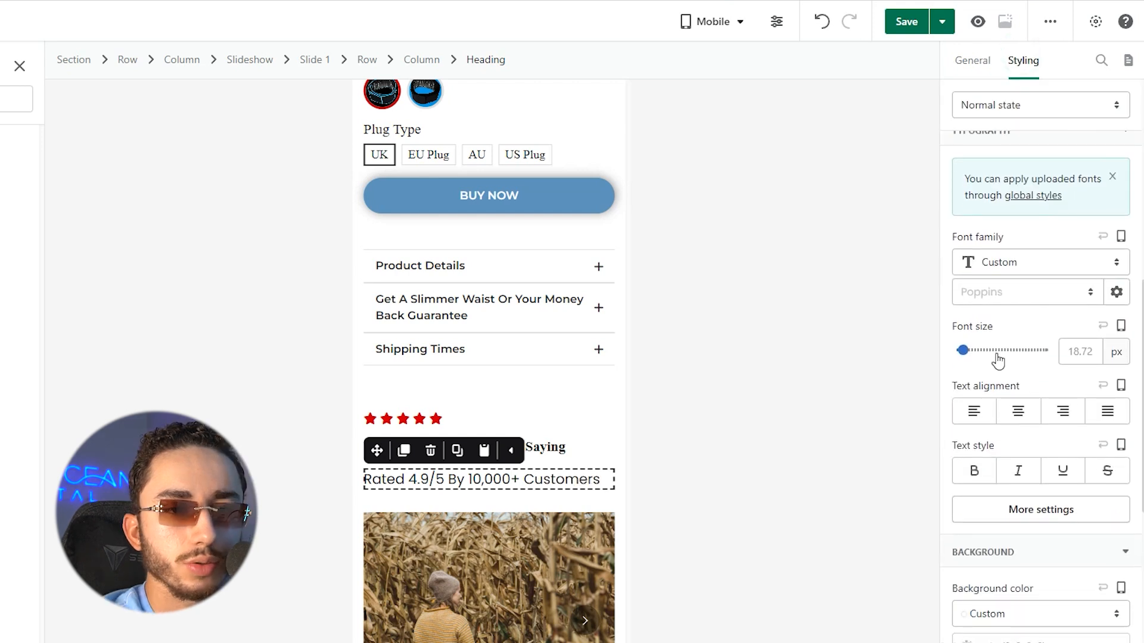
text(14)
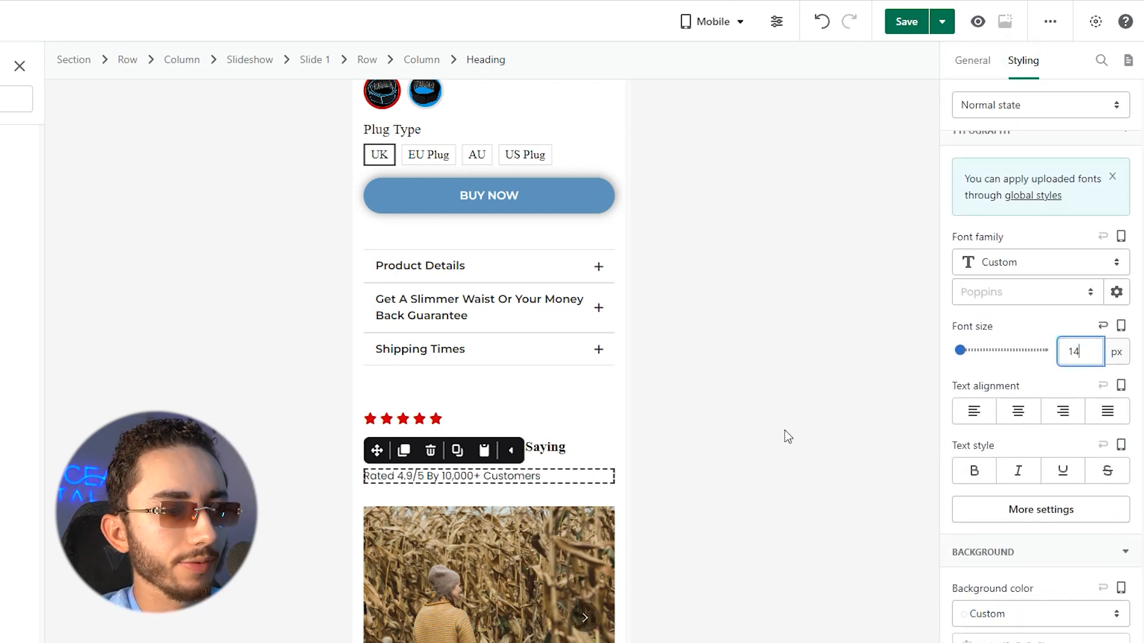
Set the "What People Like You Are Saying" heading to 22 px in the Poppins font.
click(548, 441)
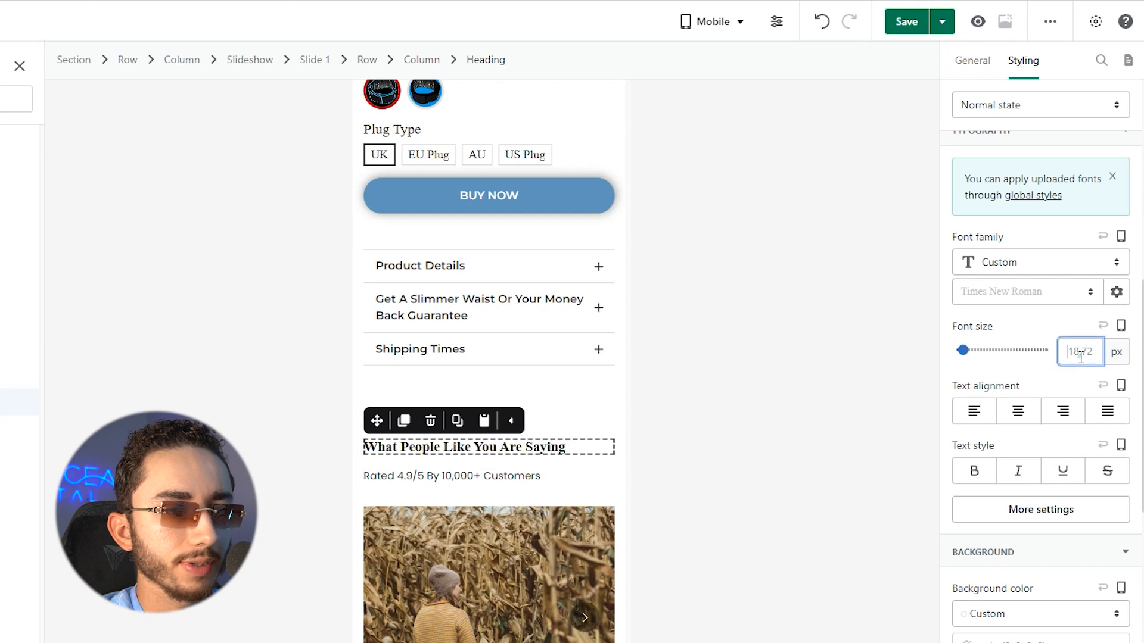
text(22)
click(1013, 292)
click(1016, 417)
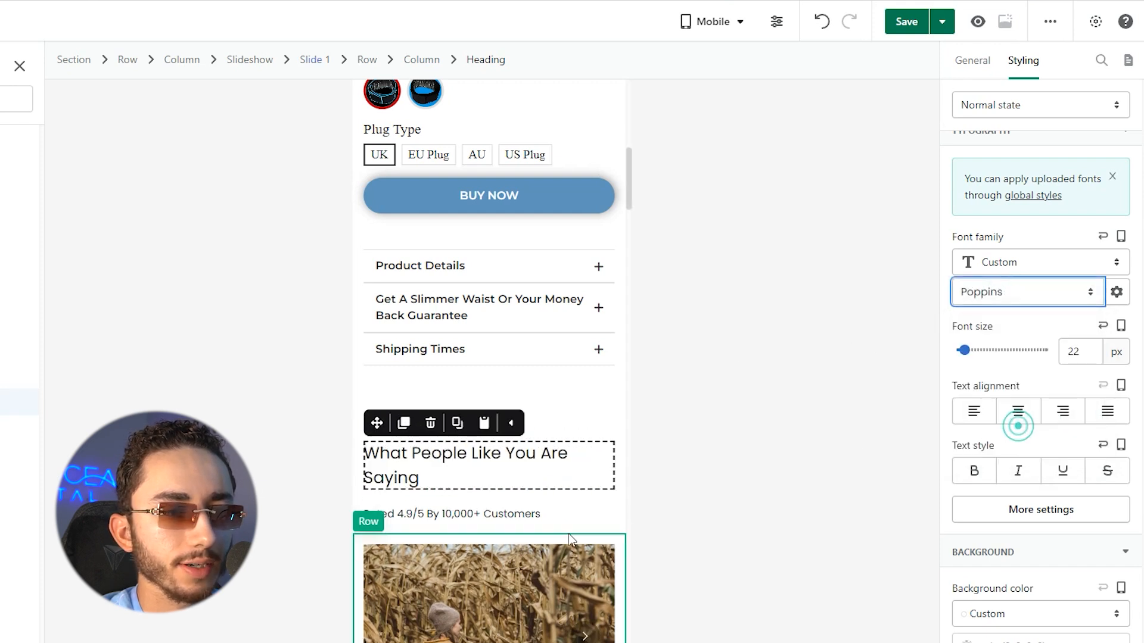
Apply the Poppins font to the "Rated 4.9/5" line and center-align the "What People Like You Are Saying" heading.
click(538, 513)
click(1034, 293)
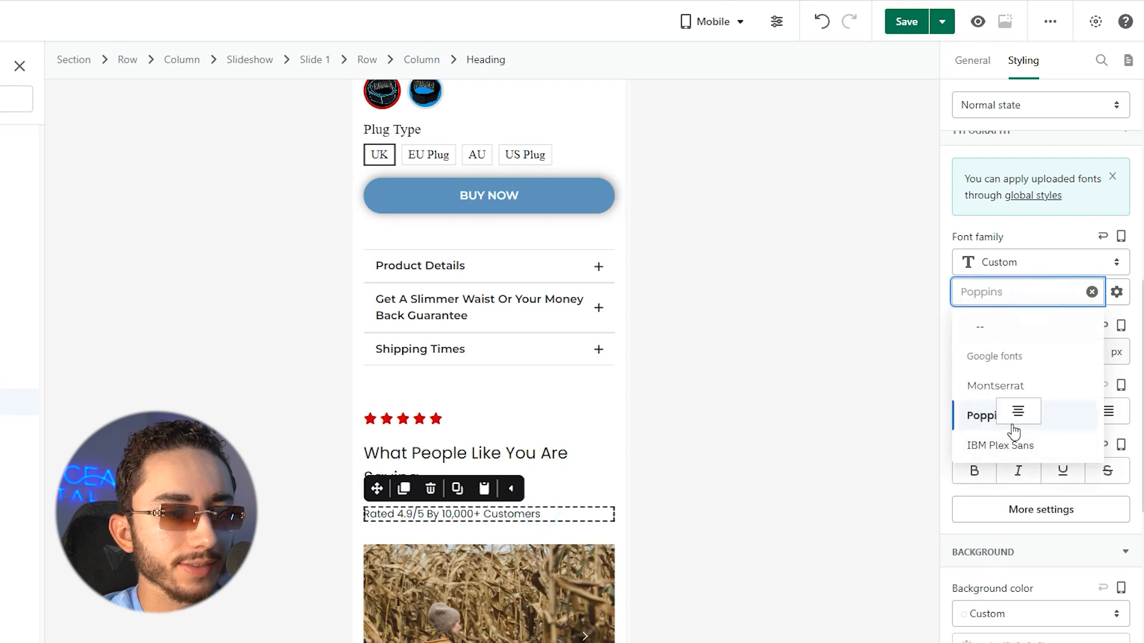
click(1013, 420)
click(543, 478)
click(1019, 411)
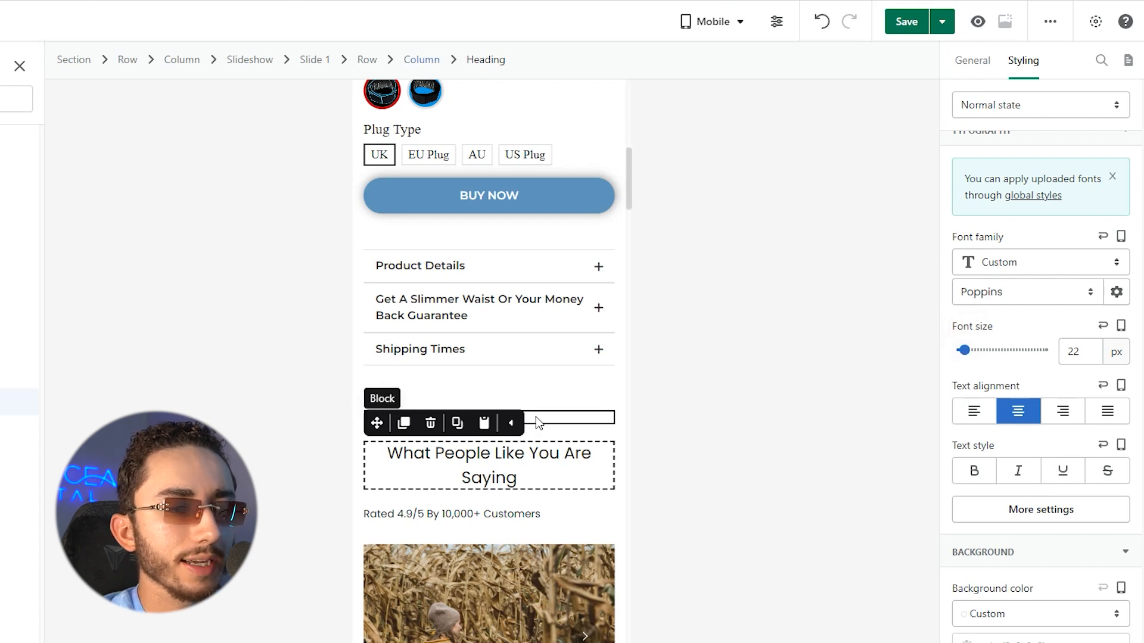
Make the five stars above the "What People Like You Are Saying" heading blue and center-align their block.
click(566, 413)
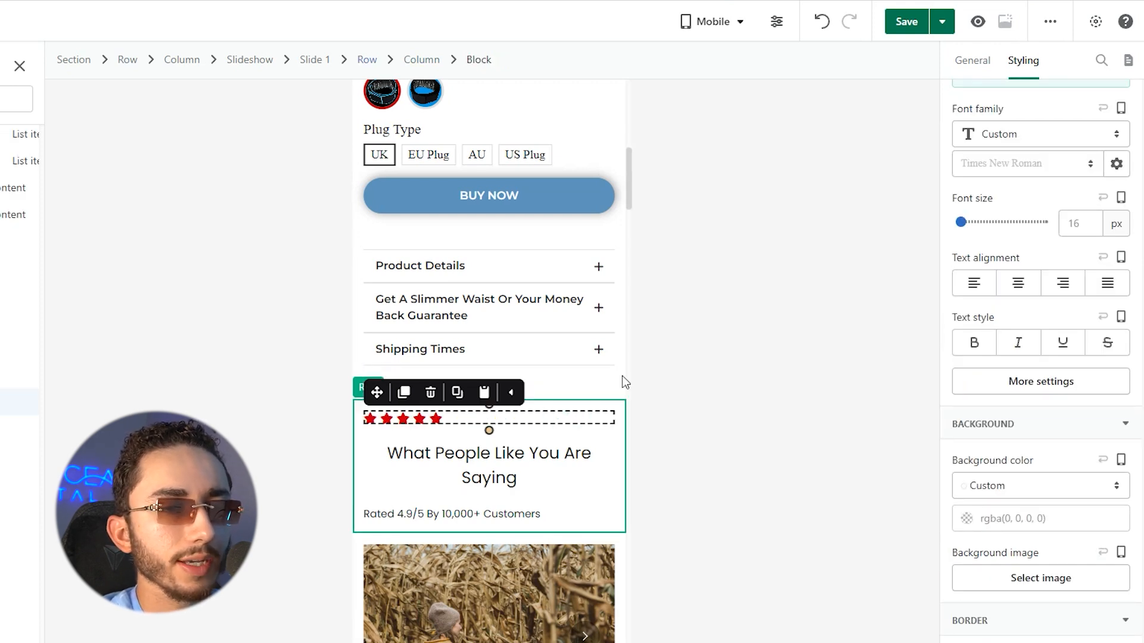
click(975, 62)
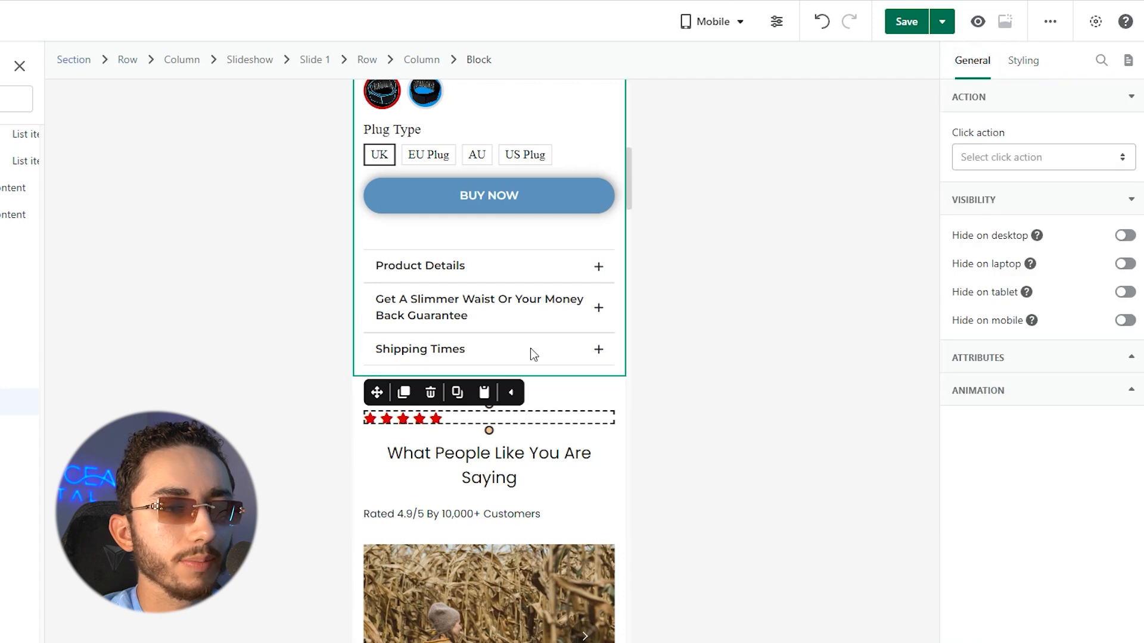
click(436, 419)
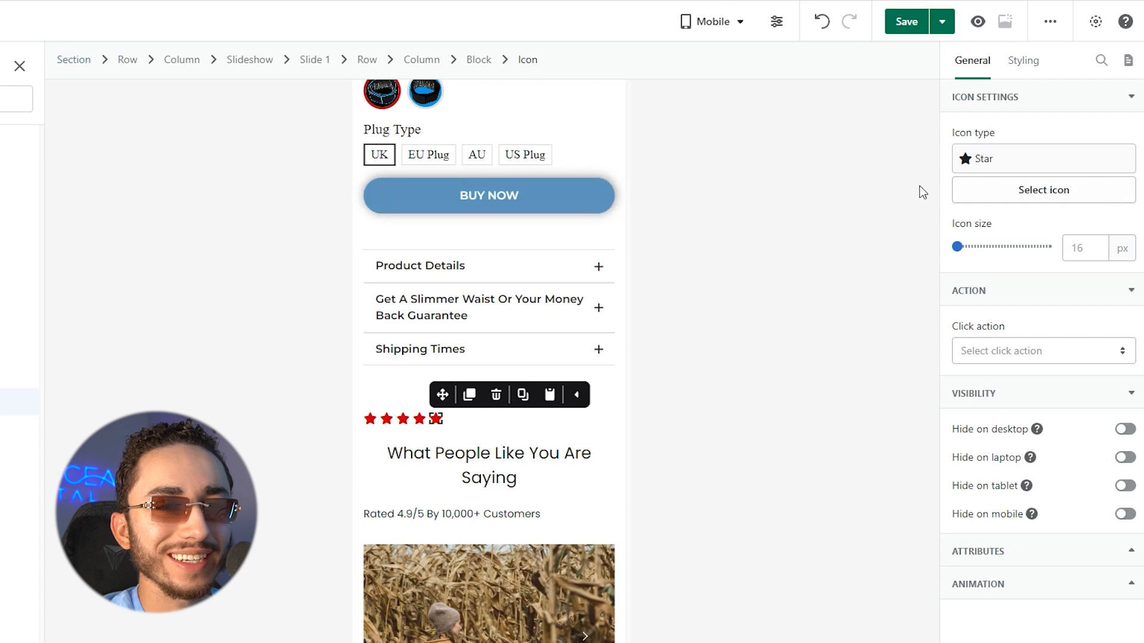
key(Escape)
click(1023, 60)
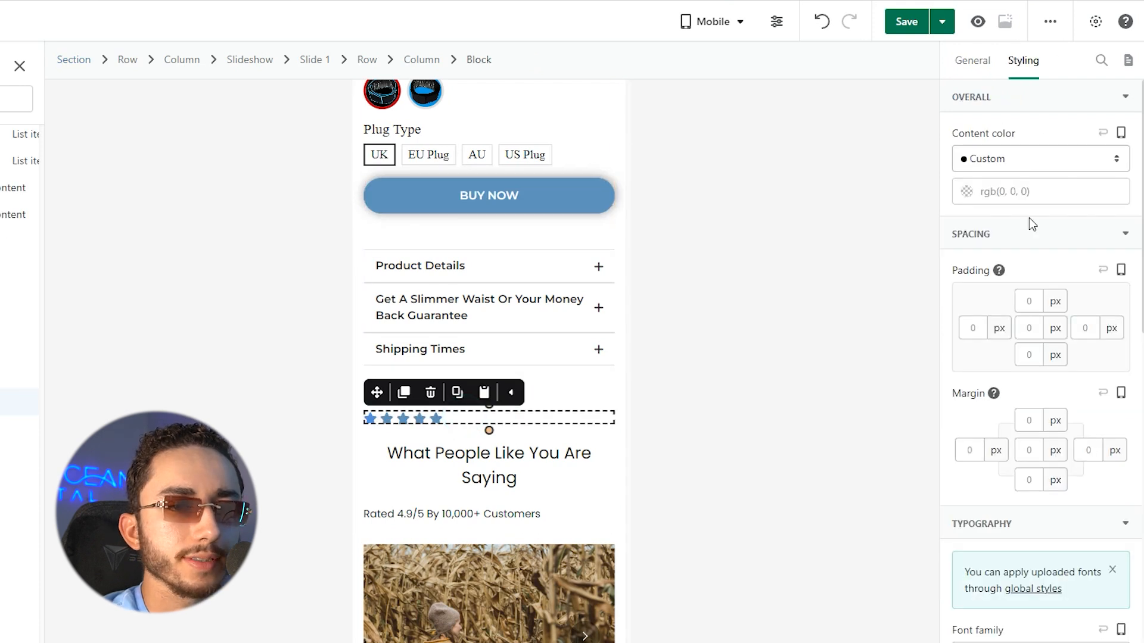
scroll(1032, 224, down, 7)
click(1026, 366)
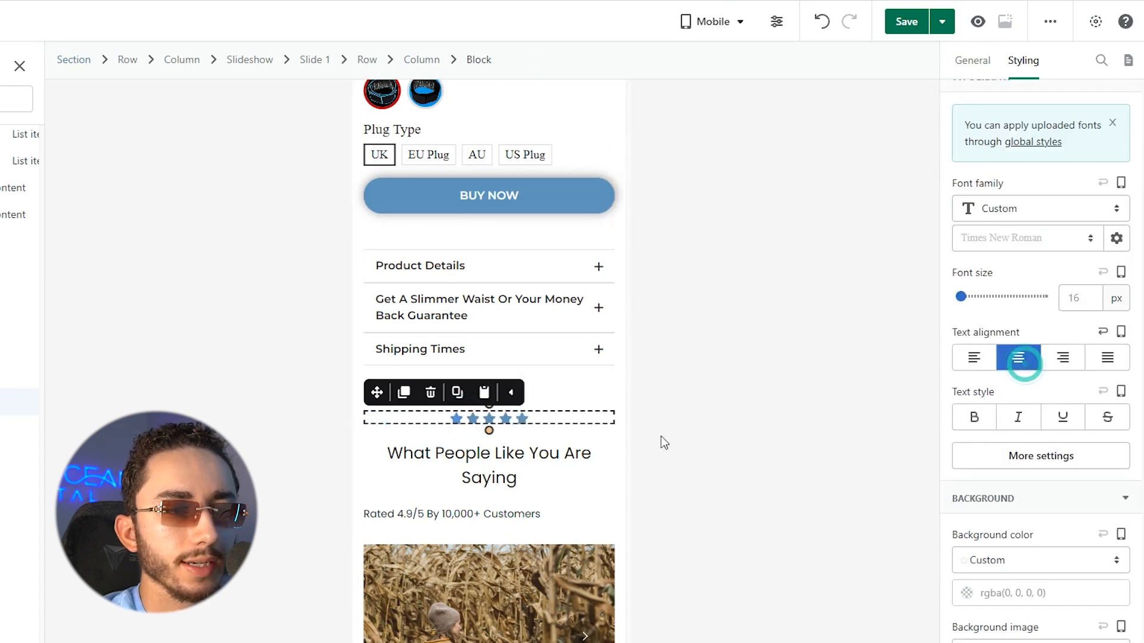
click(703, 452)
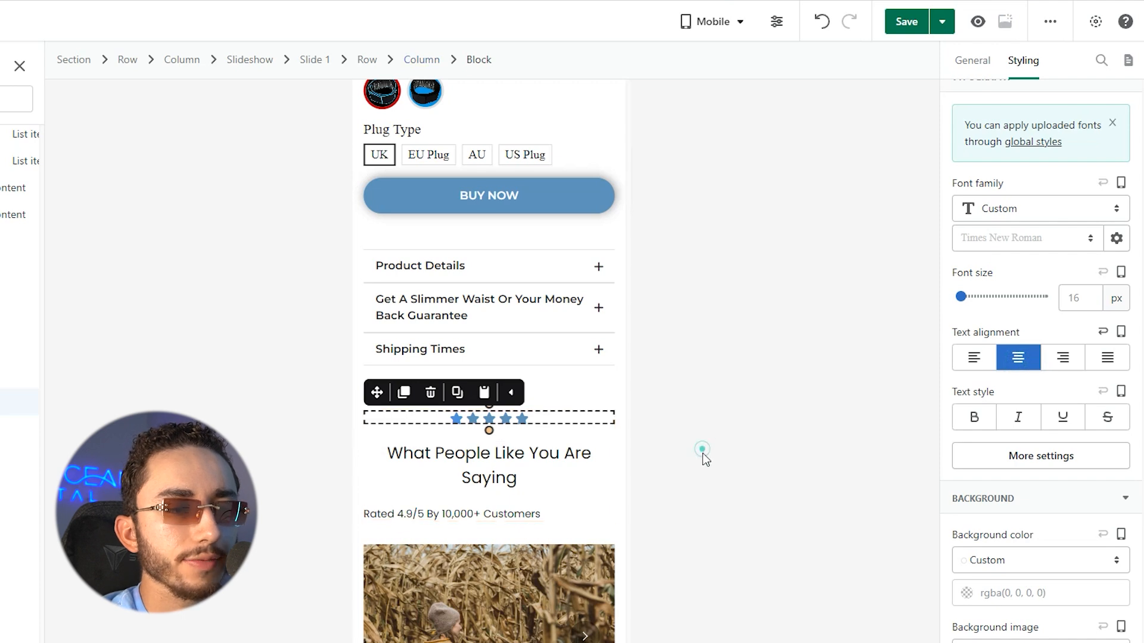
Center-align the "Rated 4.9/5 By 10,000+ Customers" heading.
scroll(559, 439, down, 2)
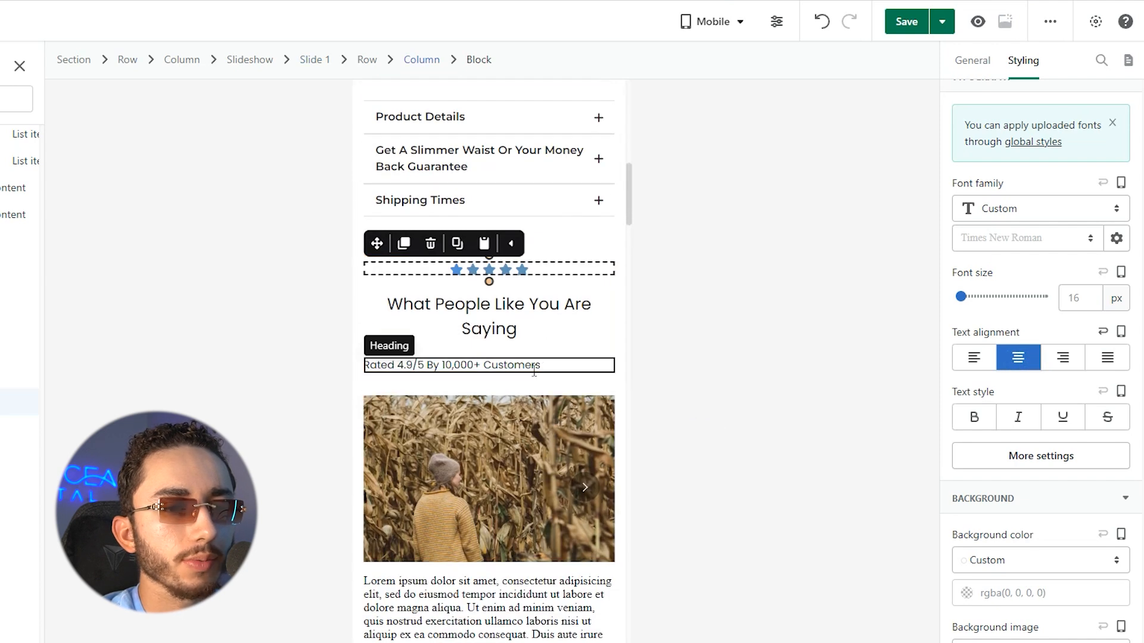
click(532, 369)
click(1020, 486)
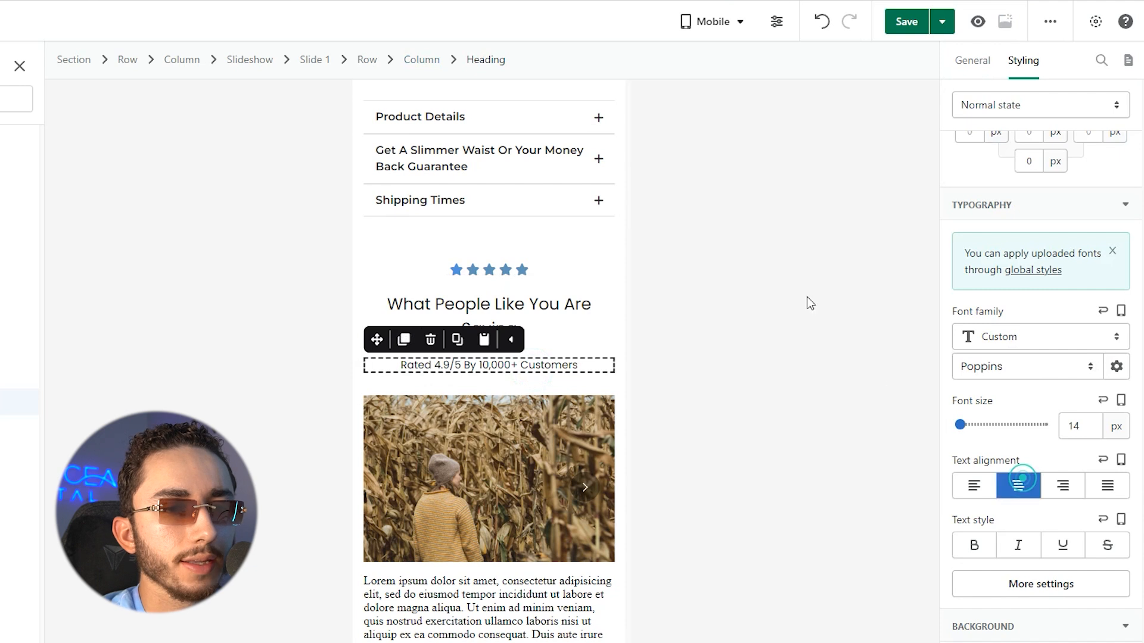
Set the top and bottom margins of the "What People Like You Are Saying" heading to 0 px.
scroll(1006, 170, up, 5)
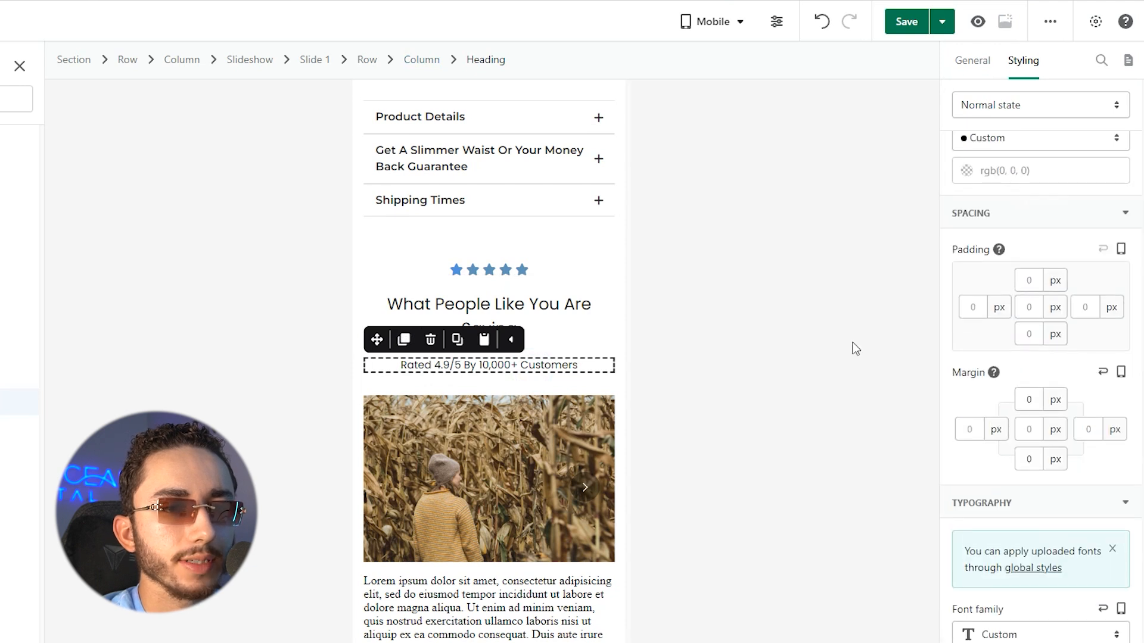
click(581, 337)
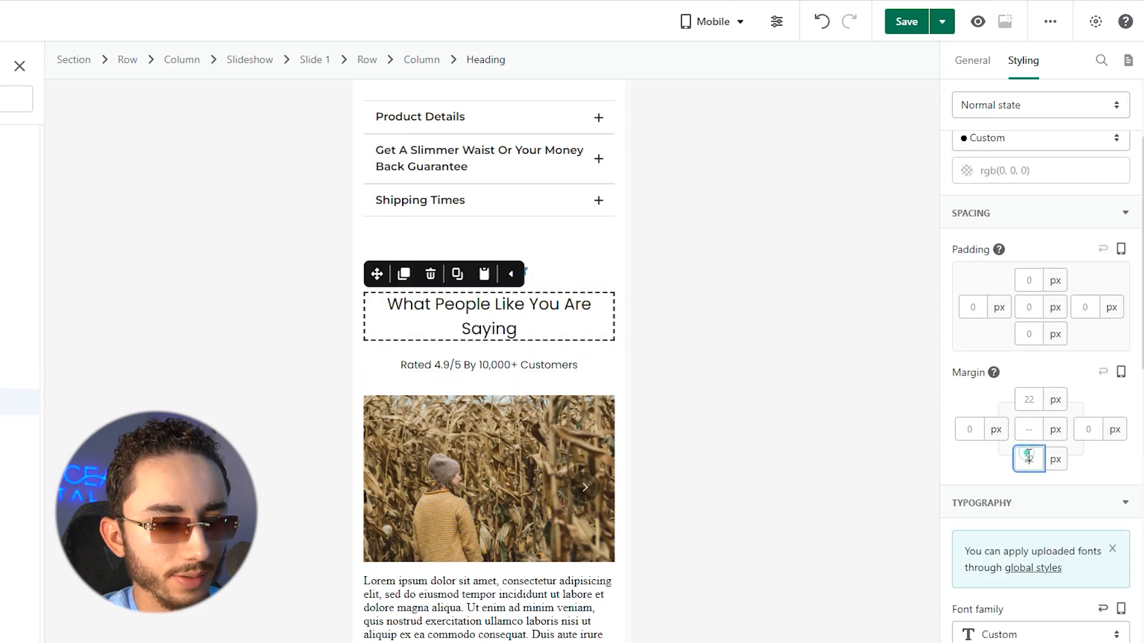
key(BackSpace)
key(BackSpace)
text(0)
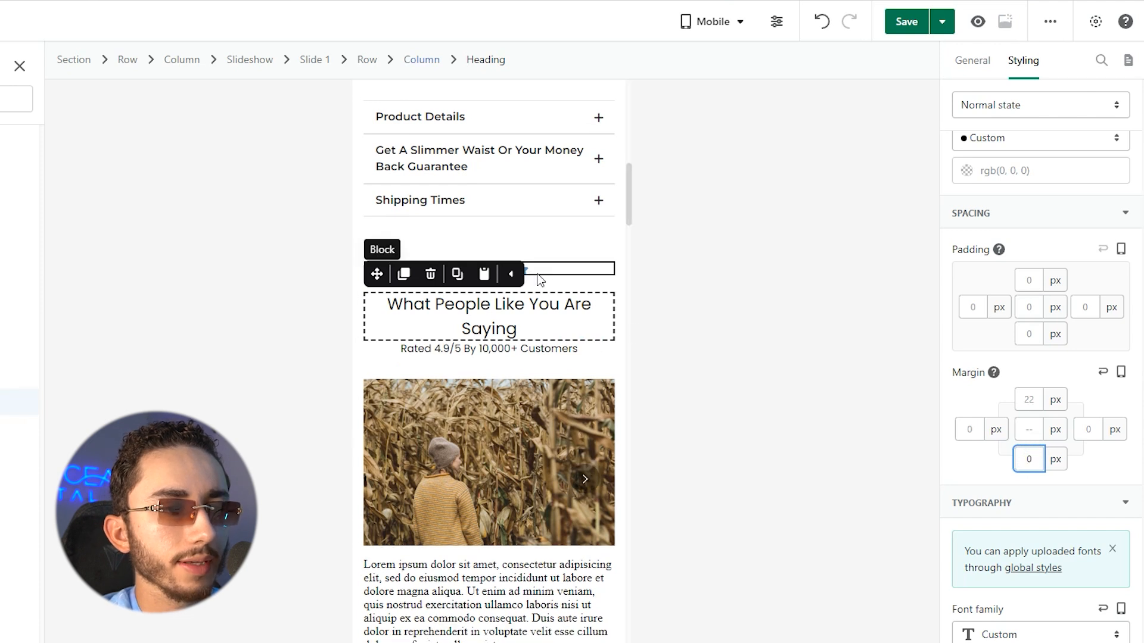
click(564, 270)
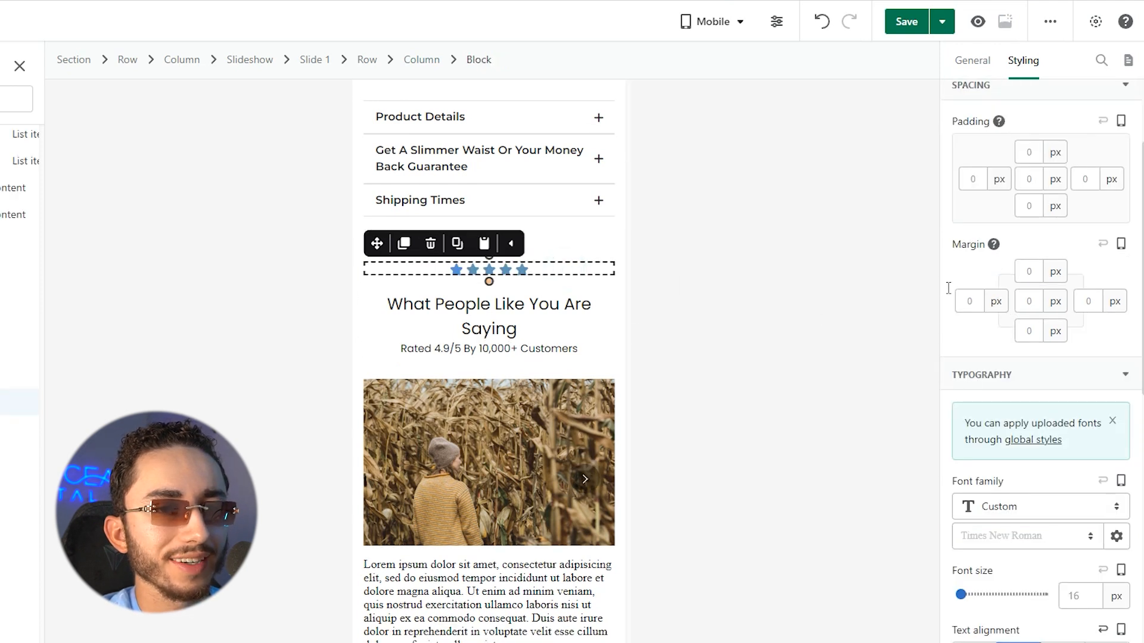
click(553, 304)
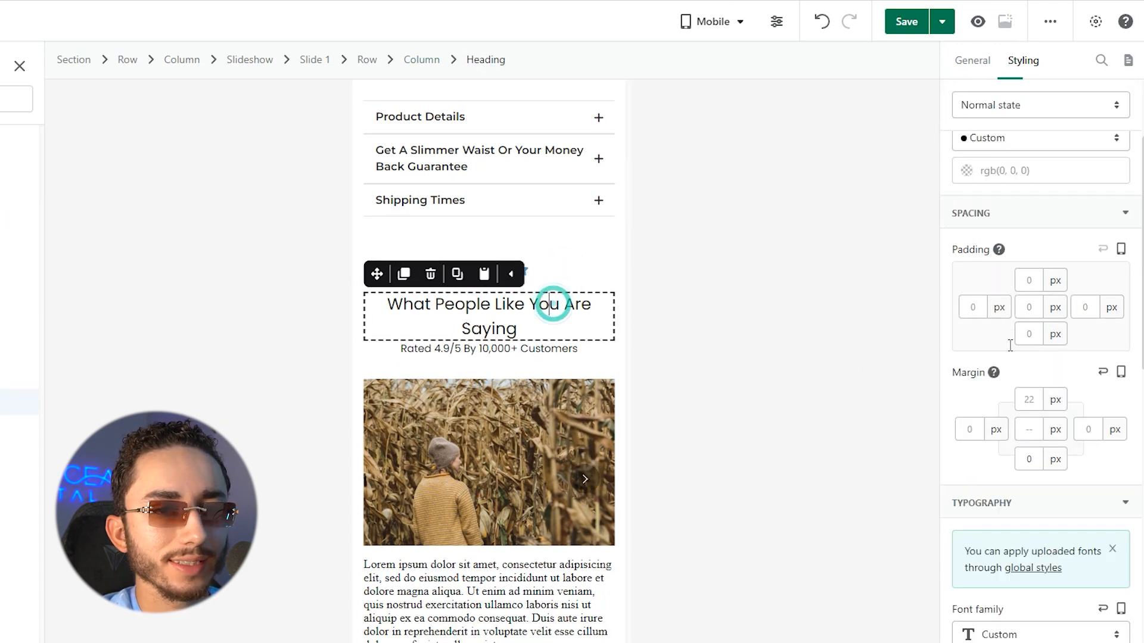
click(1029, 400)
text(0)
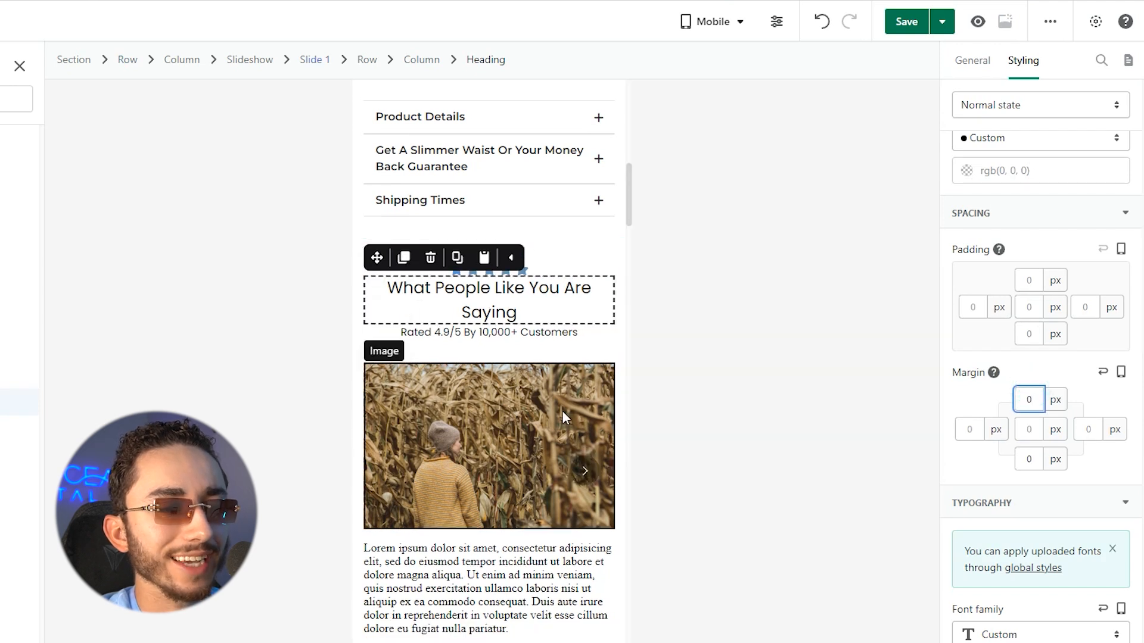
Compare with the reference page's heading and set the "What People Like You Are Saying" heading's padding to 7 px top and 6 px bottom.
click(555, 428)
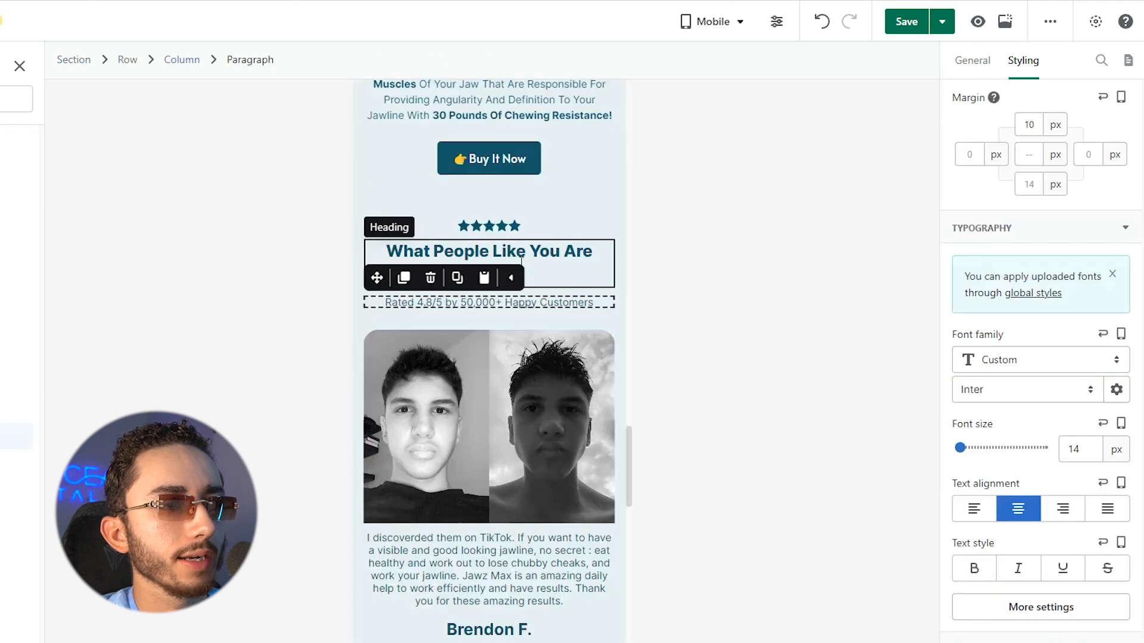
click(555, 261)
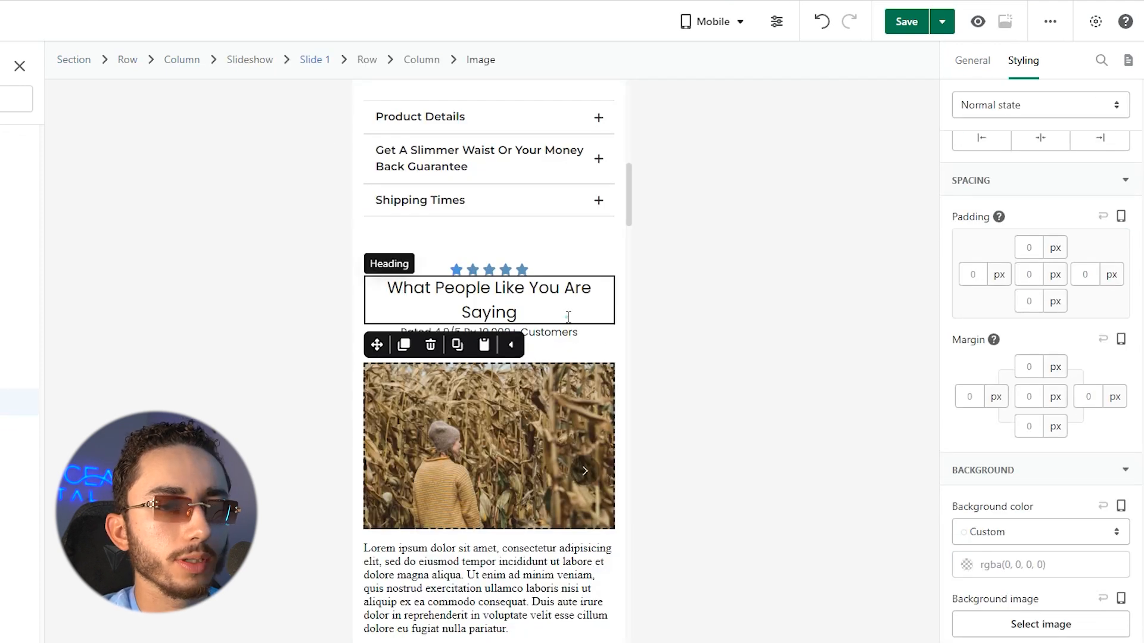
click(566, 316)
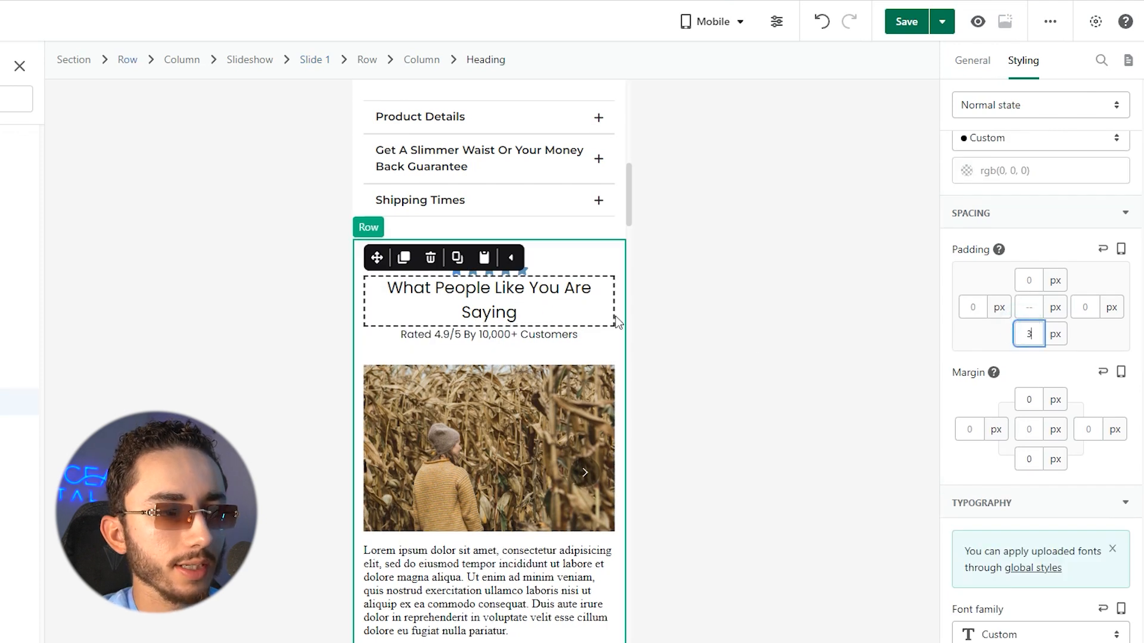
text(6)
click(1028, 280)
text(7)
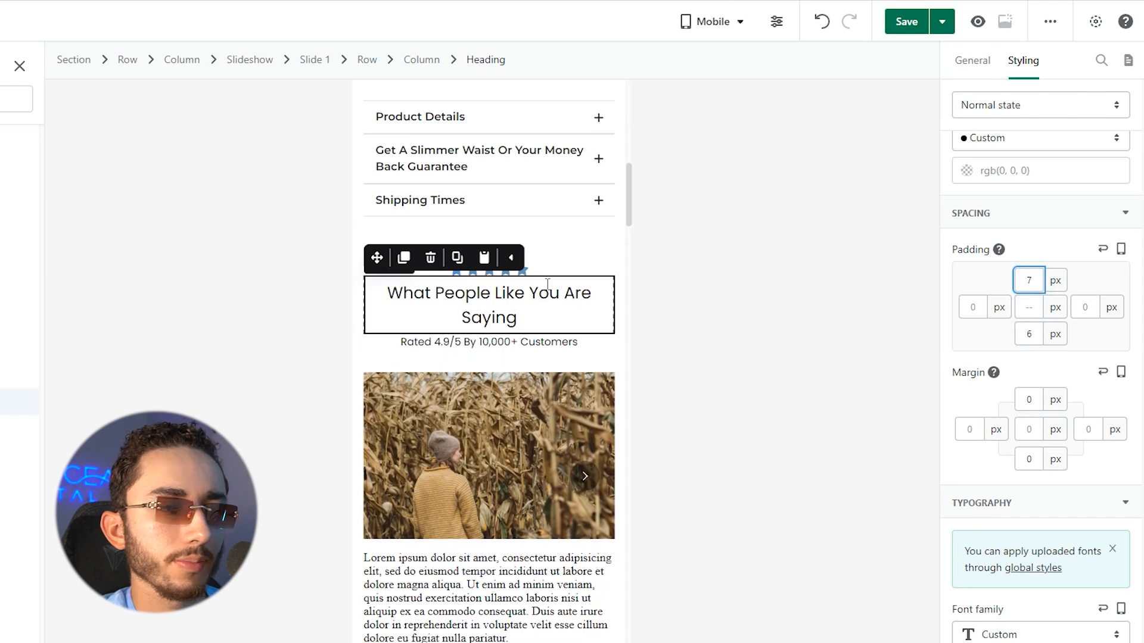
Check the slideshow's second slide, return to the first, and insert a single-column row between the accordions and the slideshow.
scroll(455, 233, down, 5)
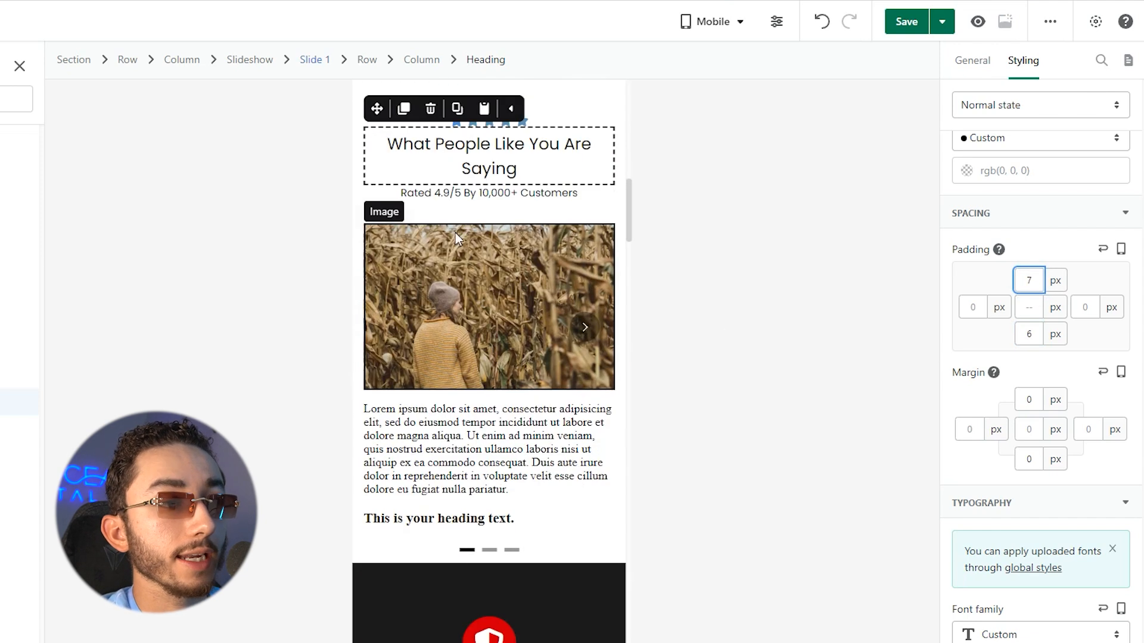
scroll(441, 200, up, 3)
scroll(441, 207, down, 1)
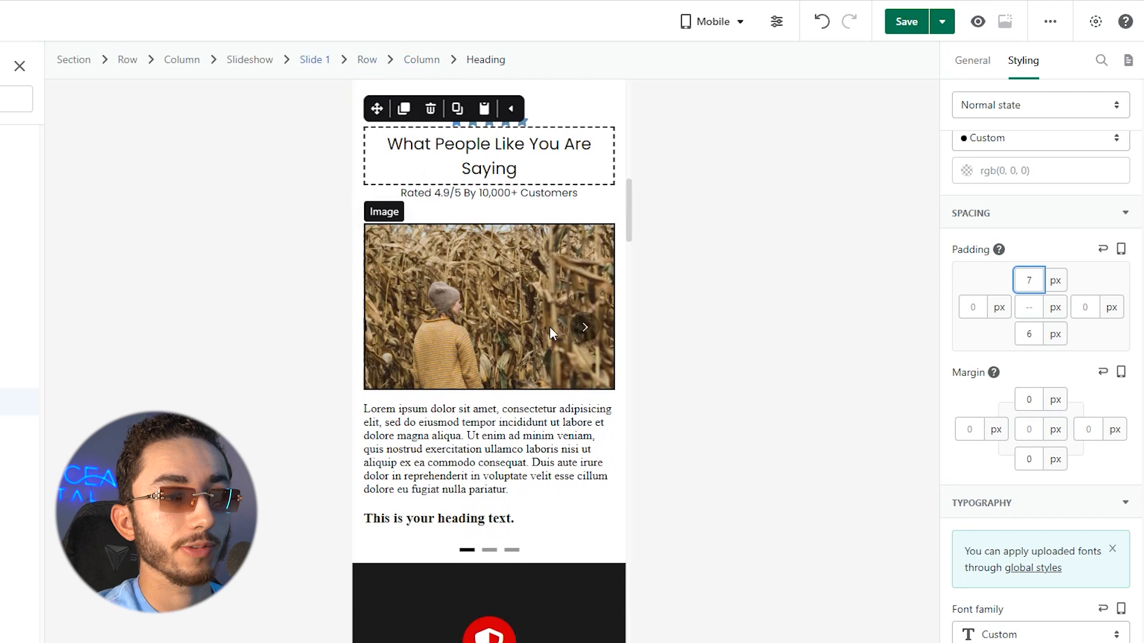
click(581, 324)
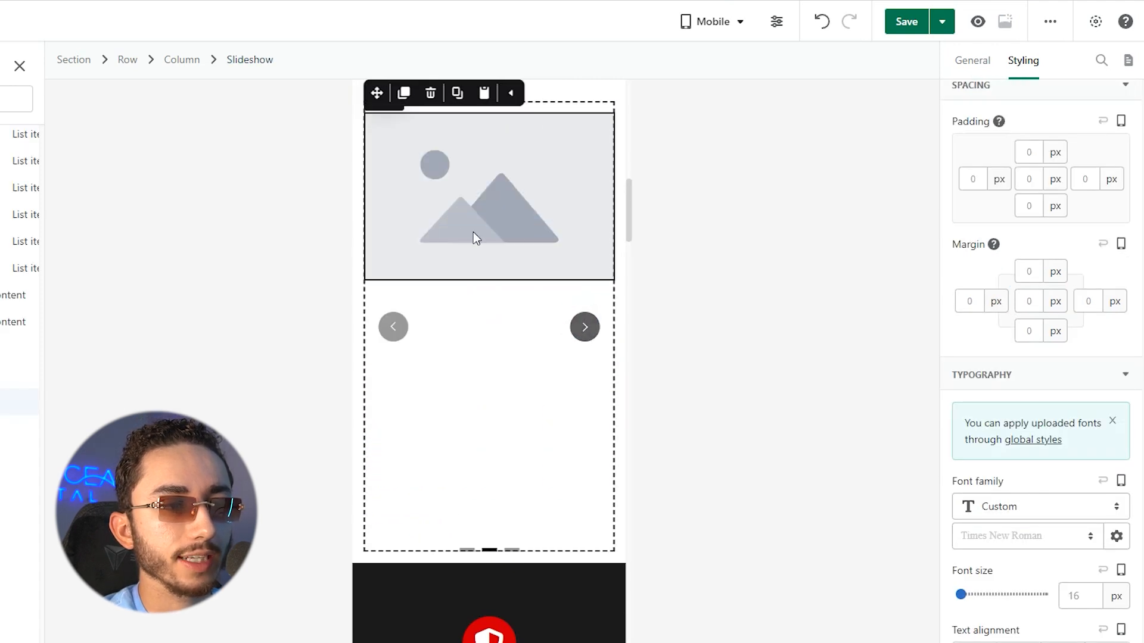
click(392, 325)
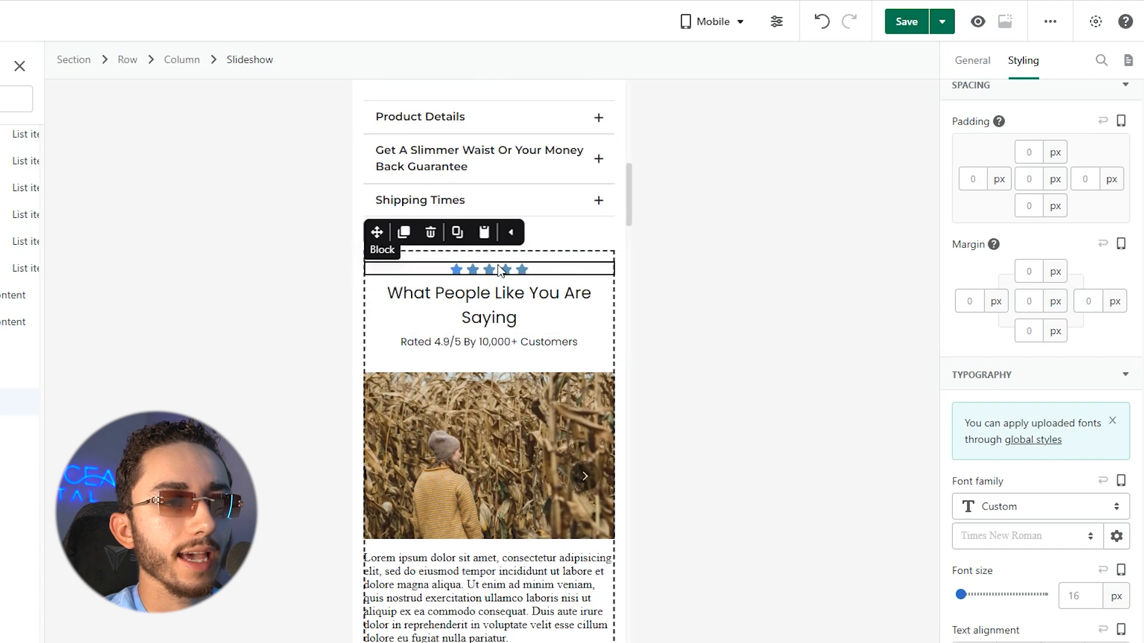
click(426, 271)
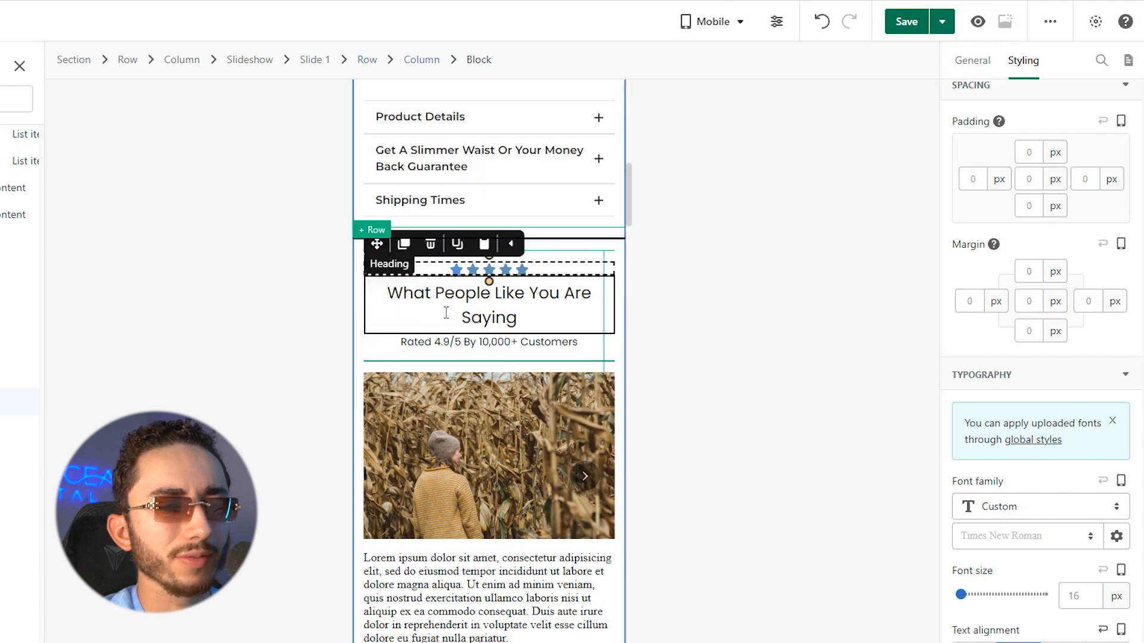
click(17, 99)
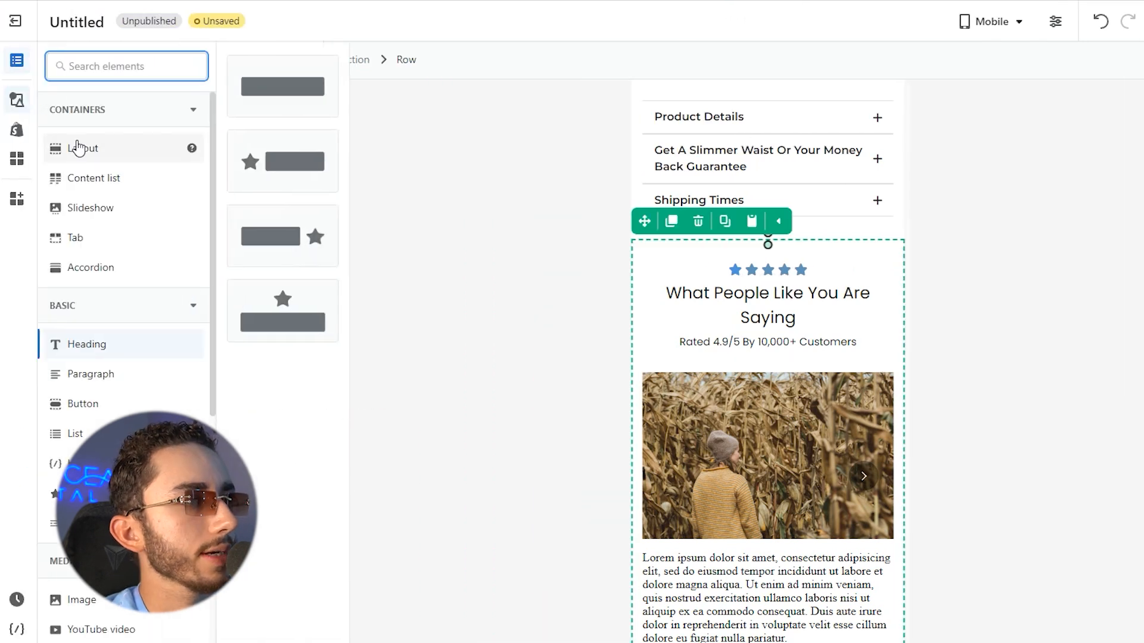
click(78, 148)
drag(266, 84, 824, 234)
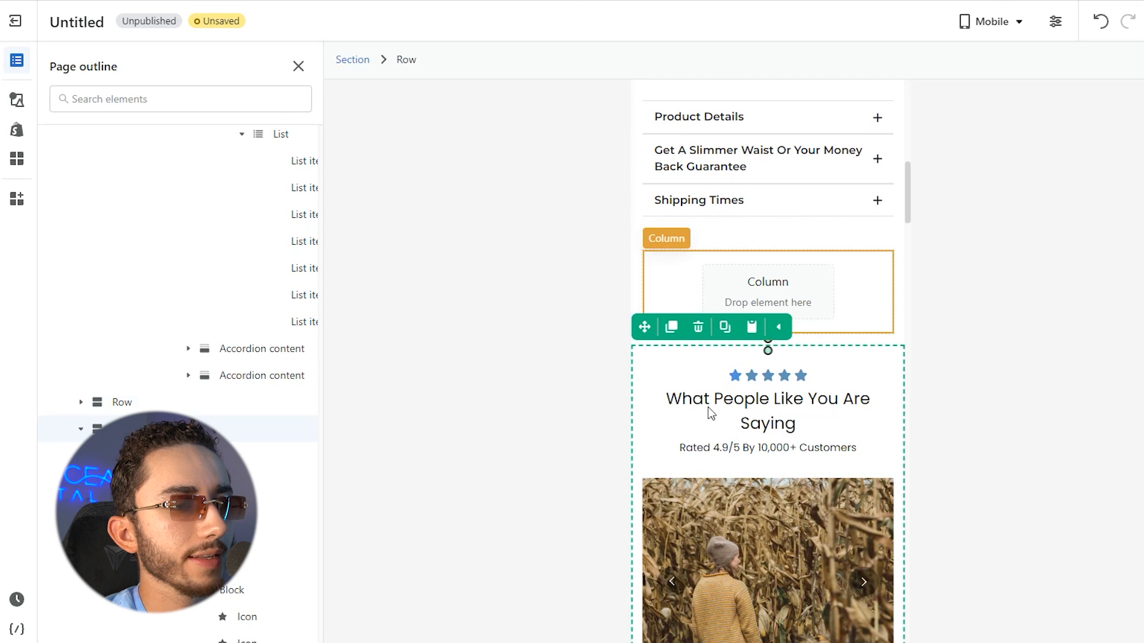
Move the star block, the "What People Like You Are Saying" heading and the rating line from Slide 1 into the new row's column.
click(739, 377)
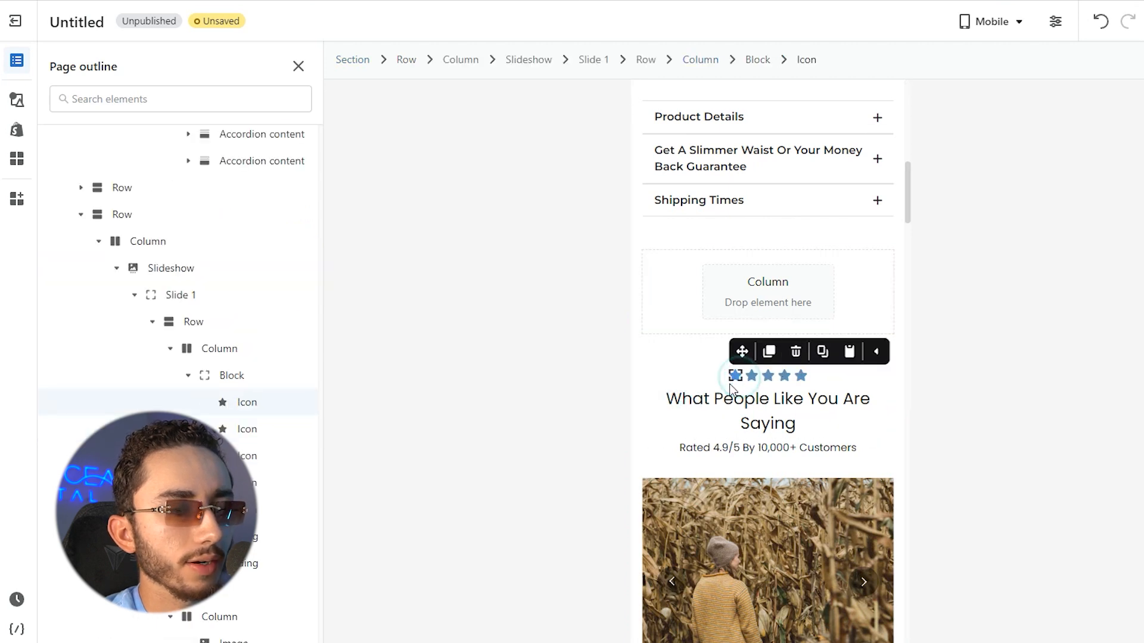
click(814, 403)
drag(656, 363, 728, 289)
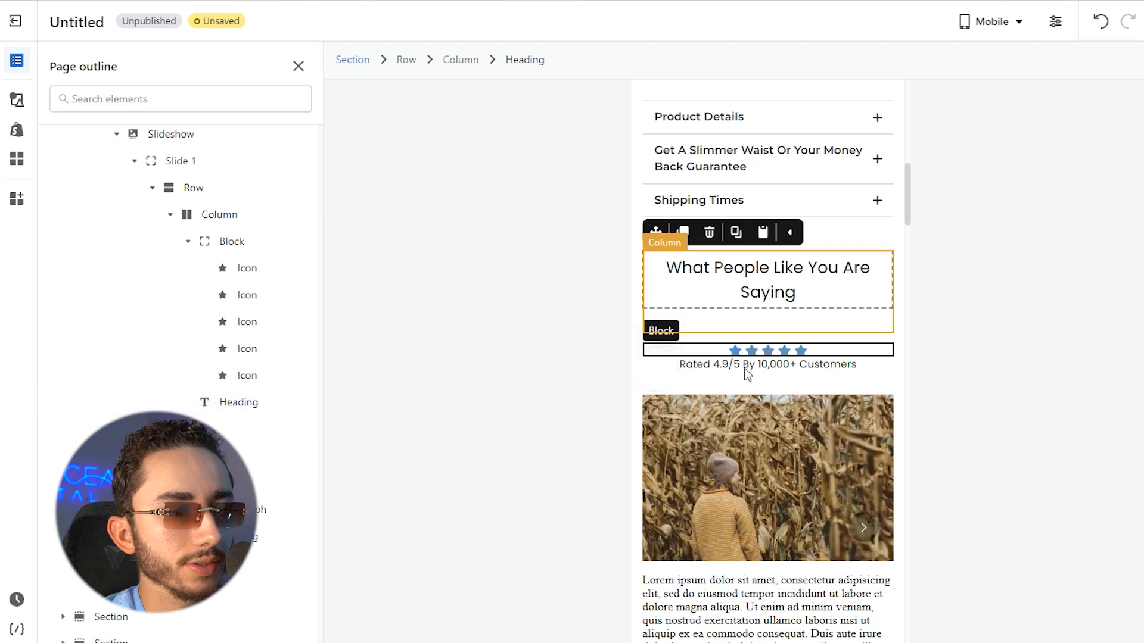
click(701, 354)
drag(656, 324, 717, 261)
click(696, 370)
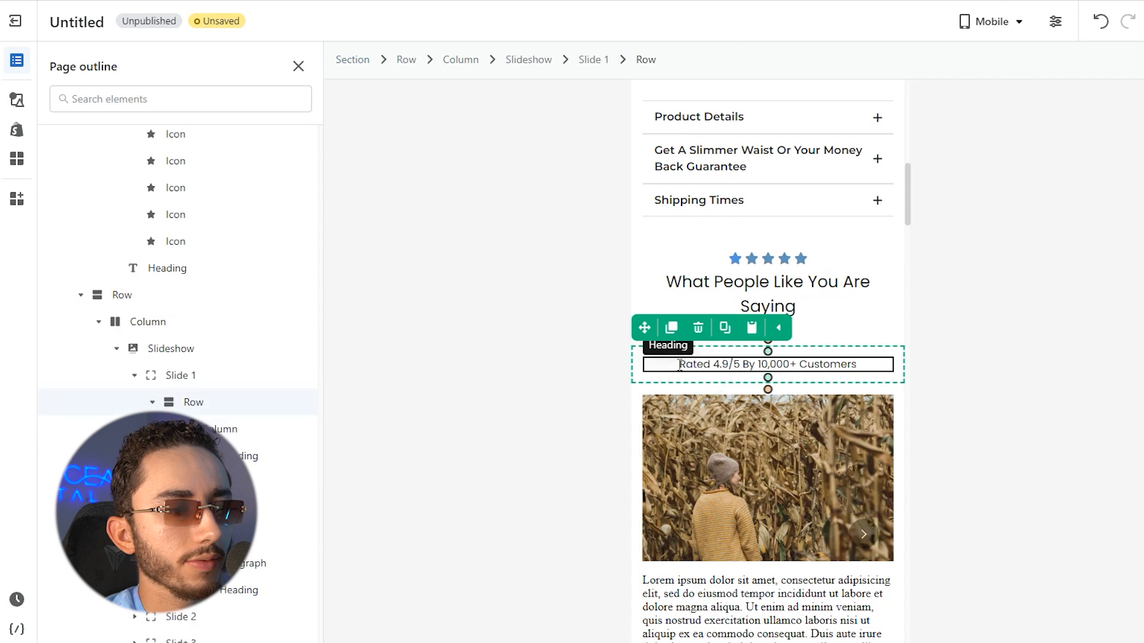
click(673, 364)
drag(656, 339, 719, 309)
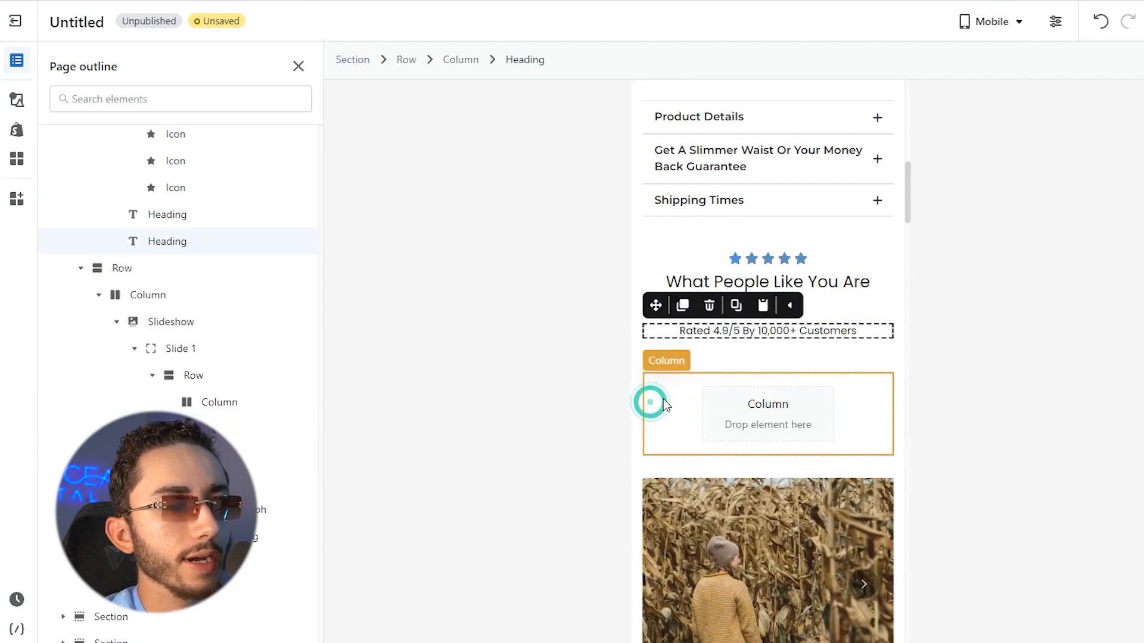
Delete the empty column and its leftover row above the image in Slide 1.
click(654, 404)
click(703, 356)
click(727, 406)
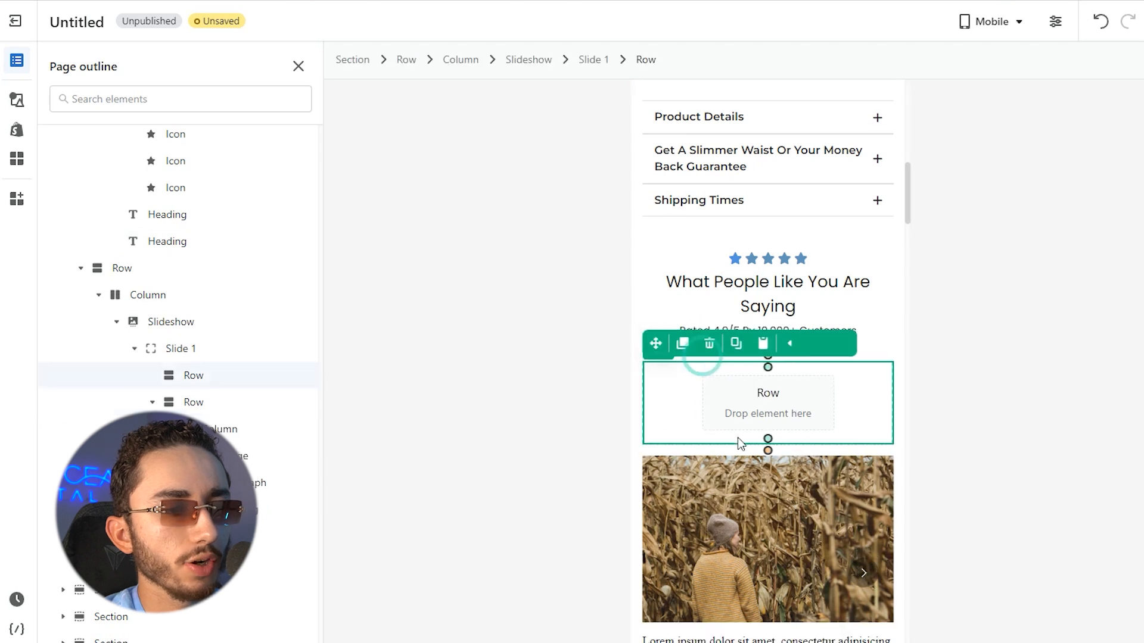
click(709, 344)
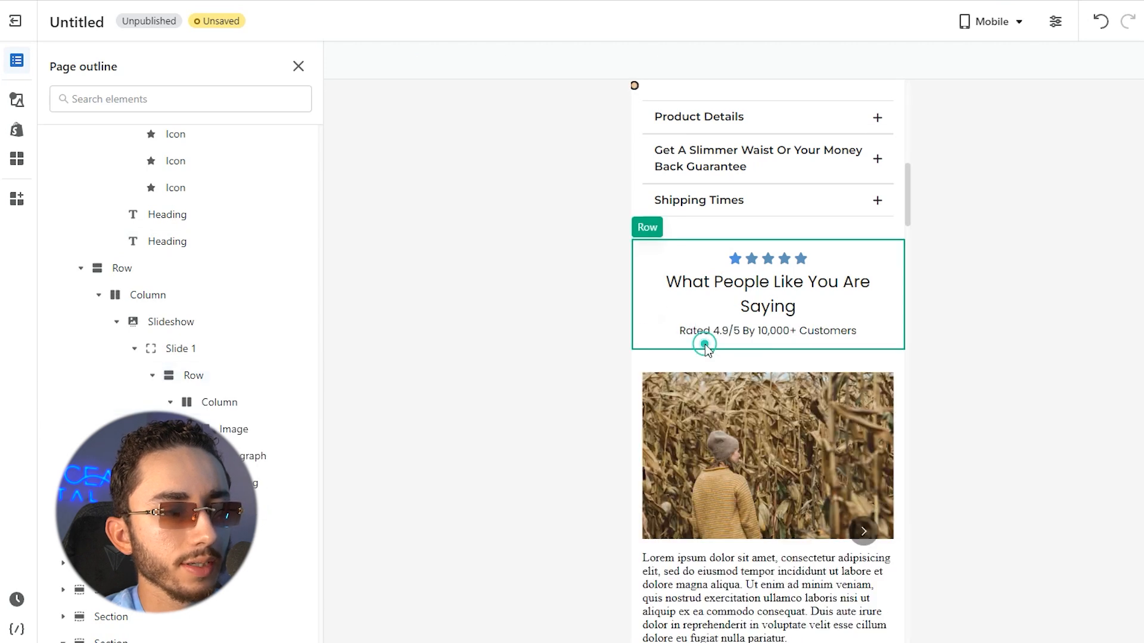
Page through the review slideshow's slides to check how they switch beneath the separate header row.
click(864, 519)
click(673, 518)
scroll(783, 481, down, 3)
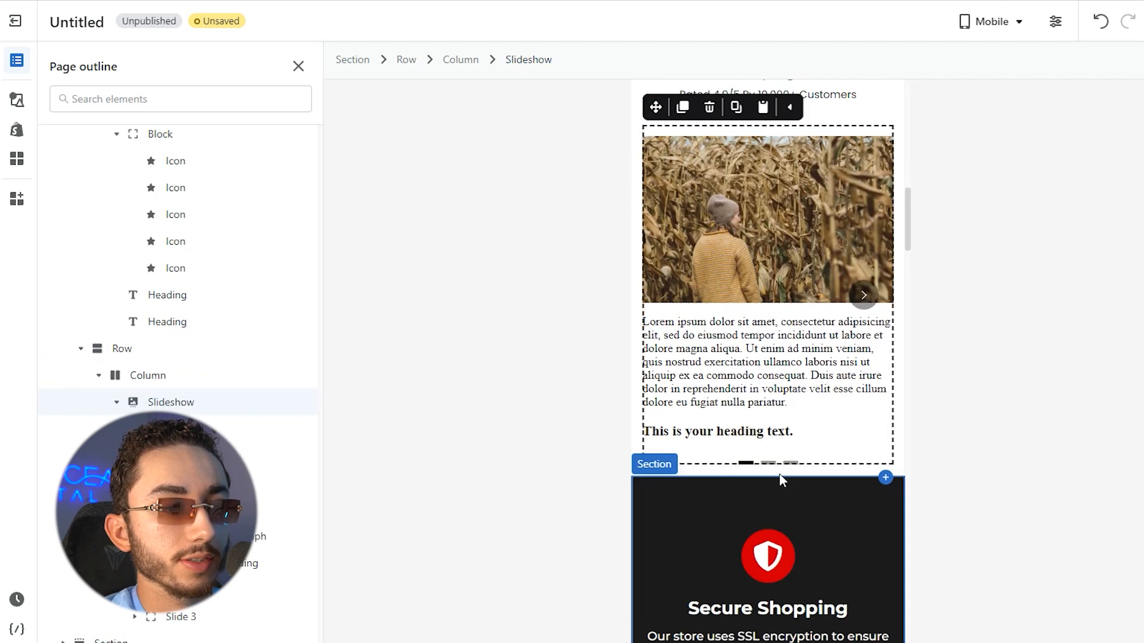
scroll(783, 481, up, 2)
click(865, 445)
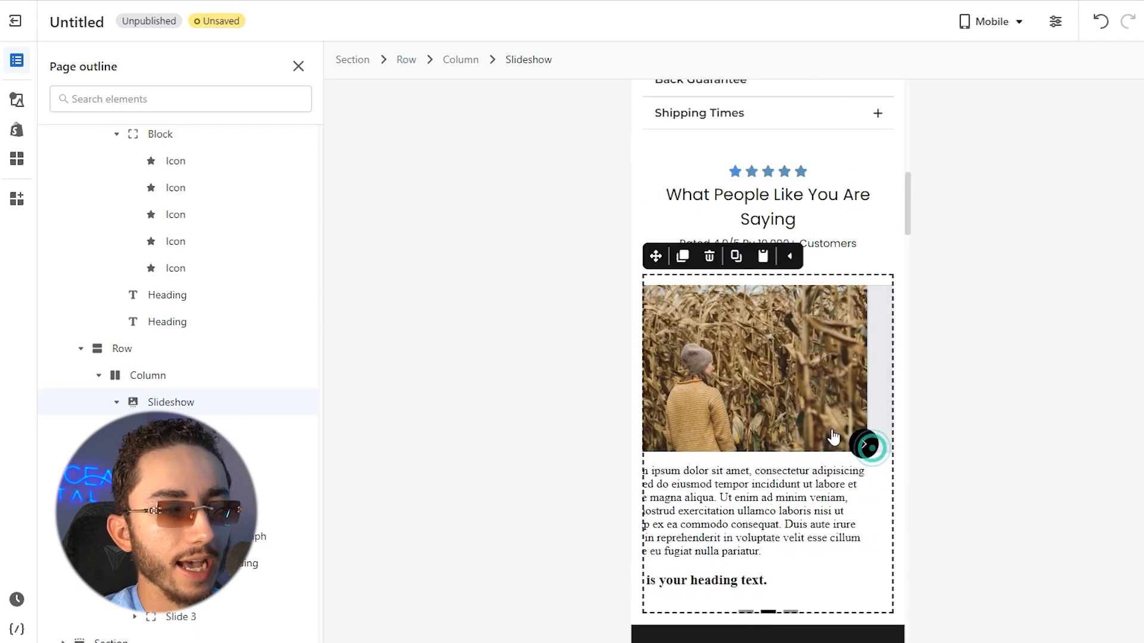
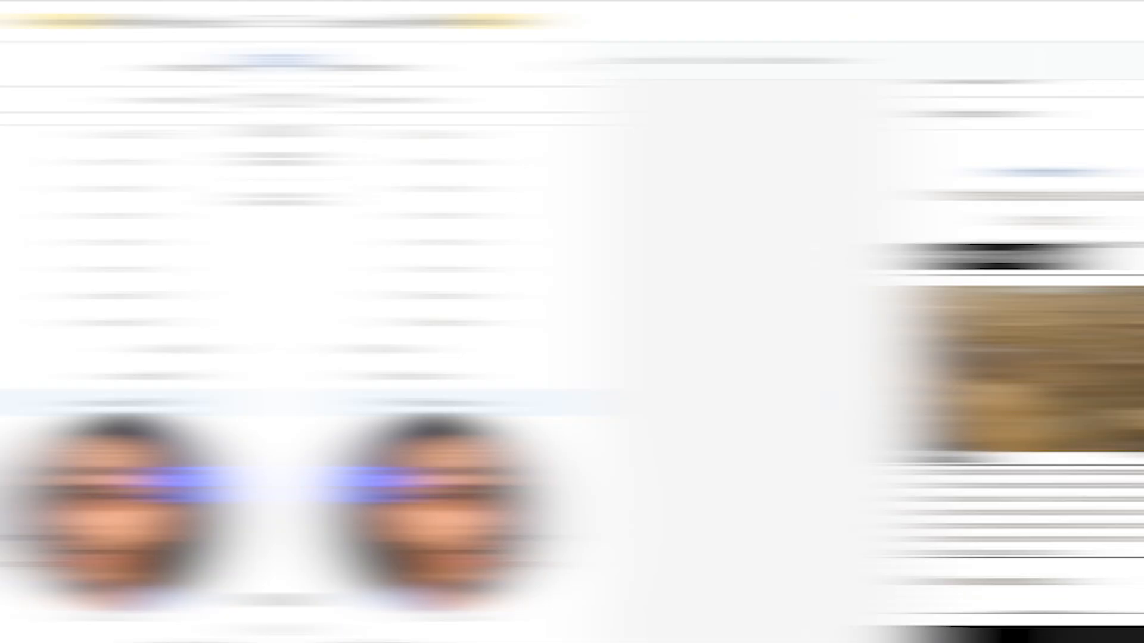
Insert an image slideshow beneath the review slideshow and select the whole slideshow element.
scroll(750, 520, down, 5)
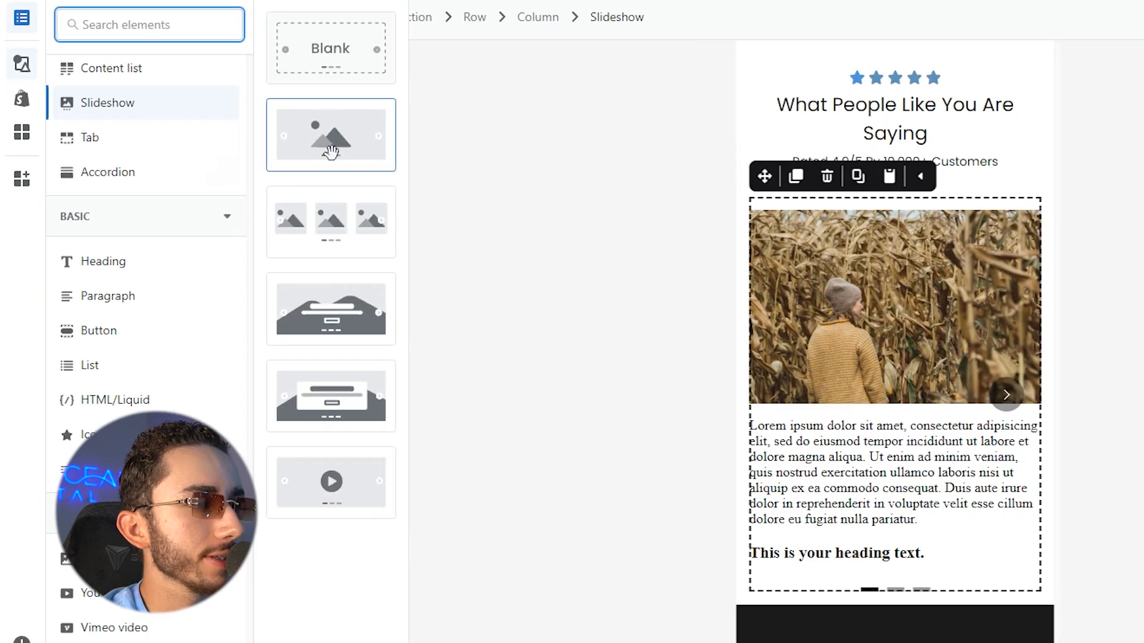
drag(331, 136, 855, 596)
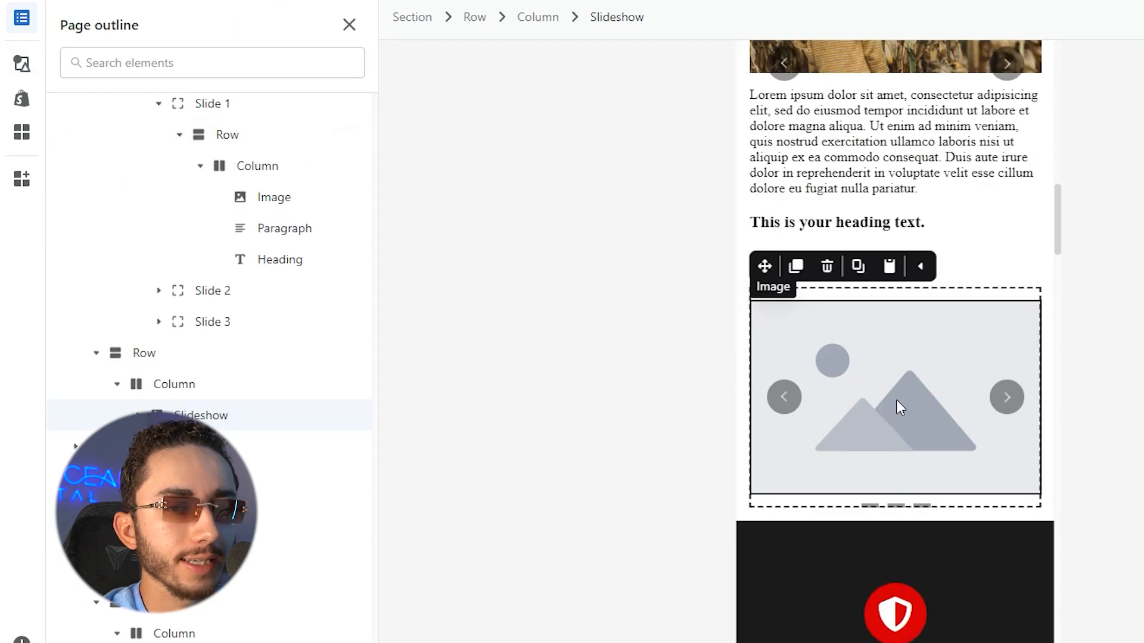
click(899, 407)
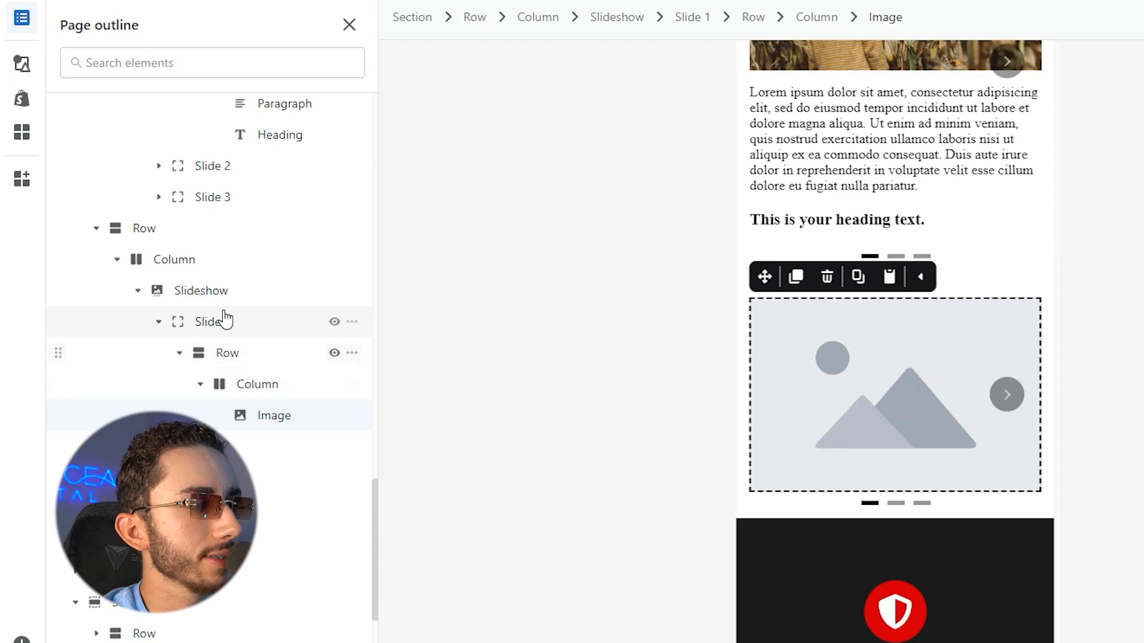
click(218, 292)
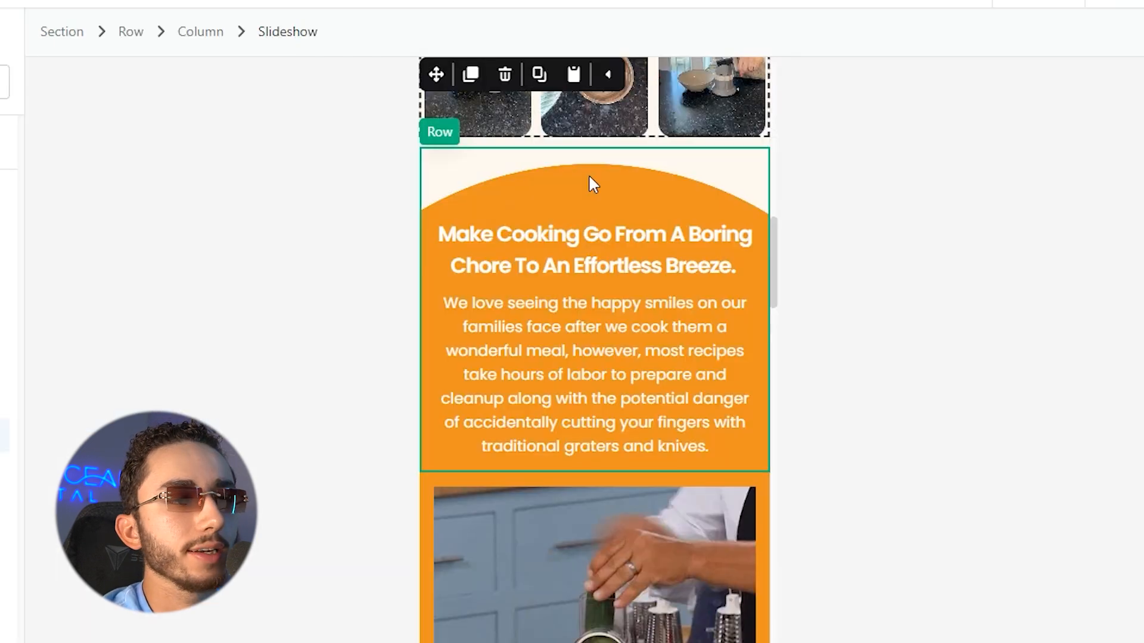
Examine the Slicier reference page's arched orange section, feature icons and customer review area for layout ideas.
scroll(590, 178, down, 20)
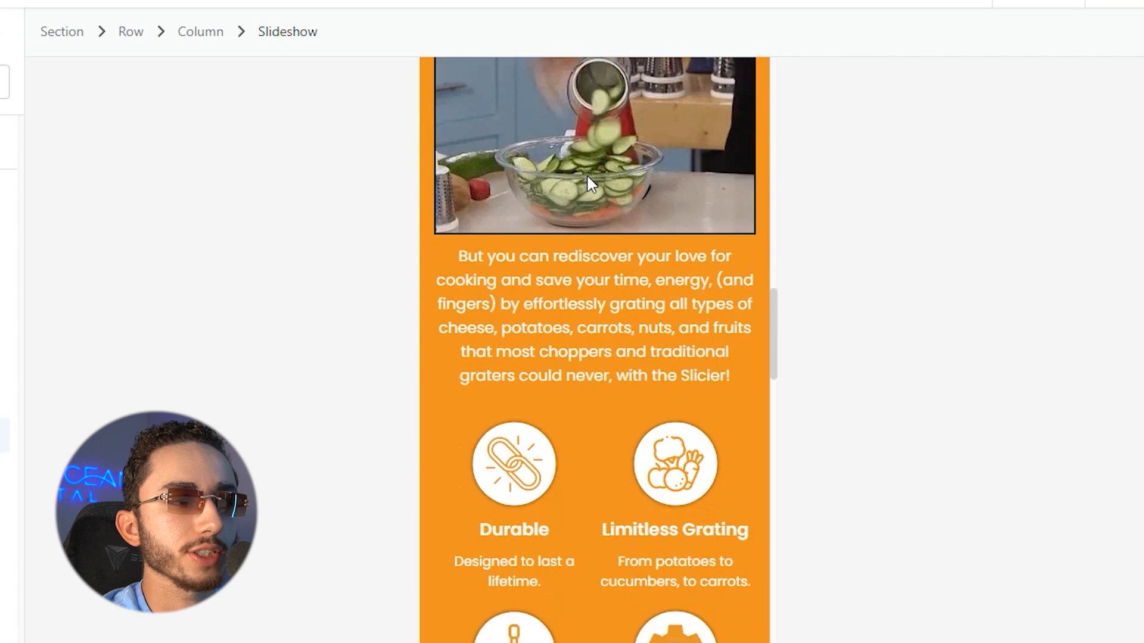
scroll(566, 232, down, 1)
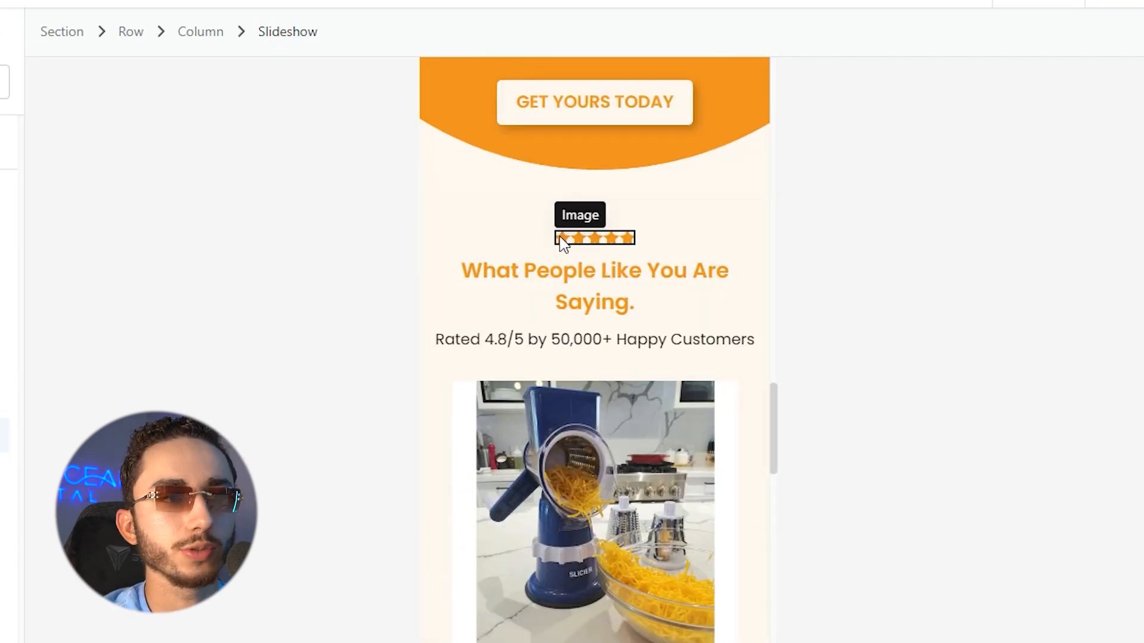
scroll(560, 239, down, 15)
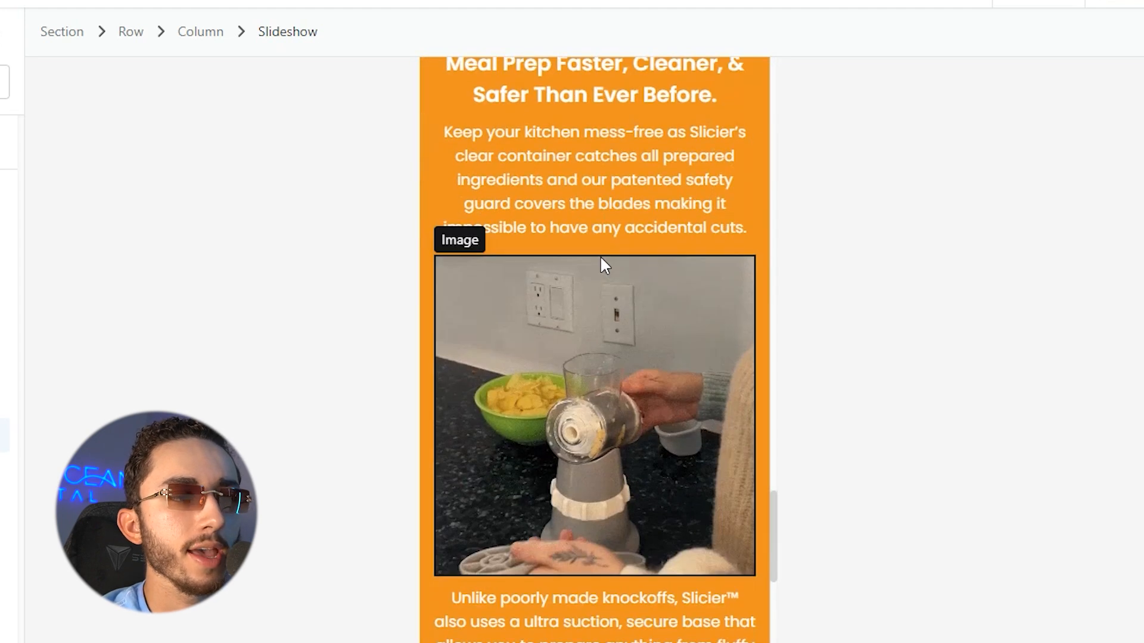
scroll(600, 258, up, 1)
scroll(599, 262, down, 3)
scroll(596, 485, up, 2)
scroll(607, 495, up, 20)
scroll(564, 265, down, 10)
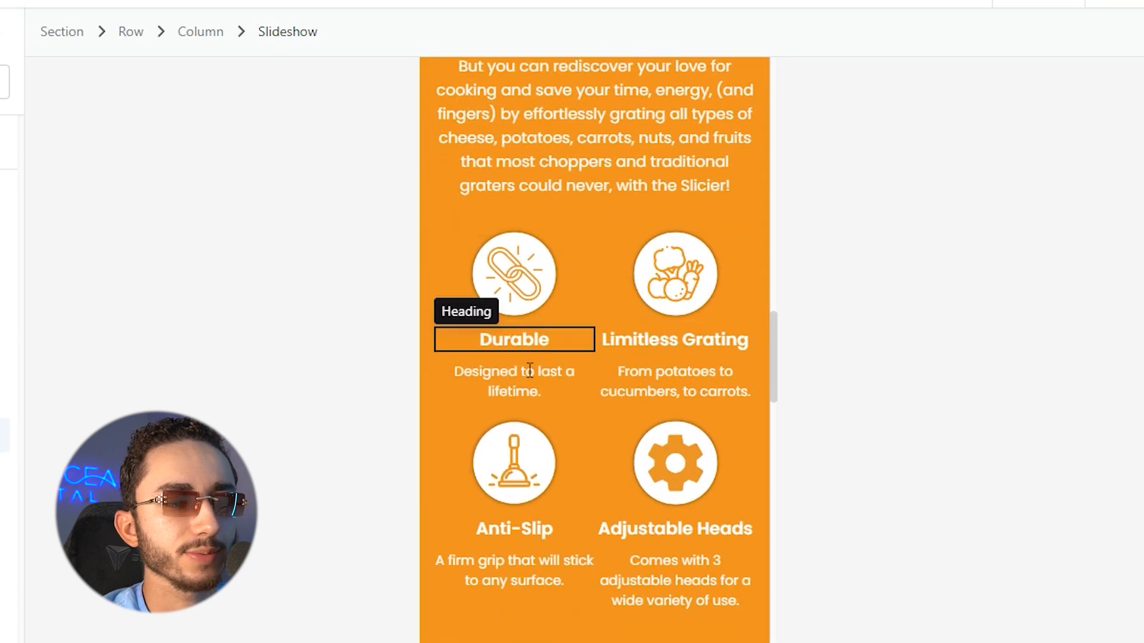
scroll(539, 310, down, 5)
scroll(537, 358, up, 12)
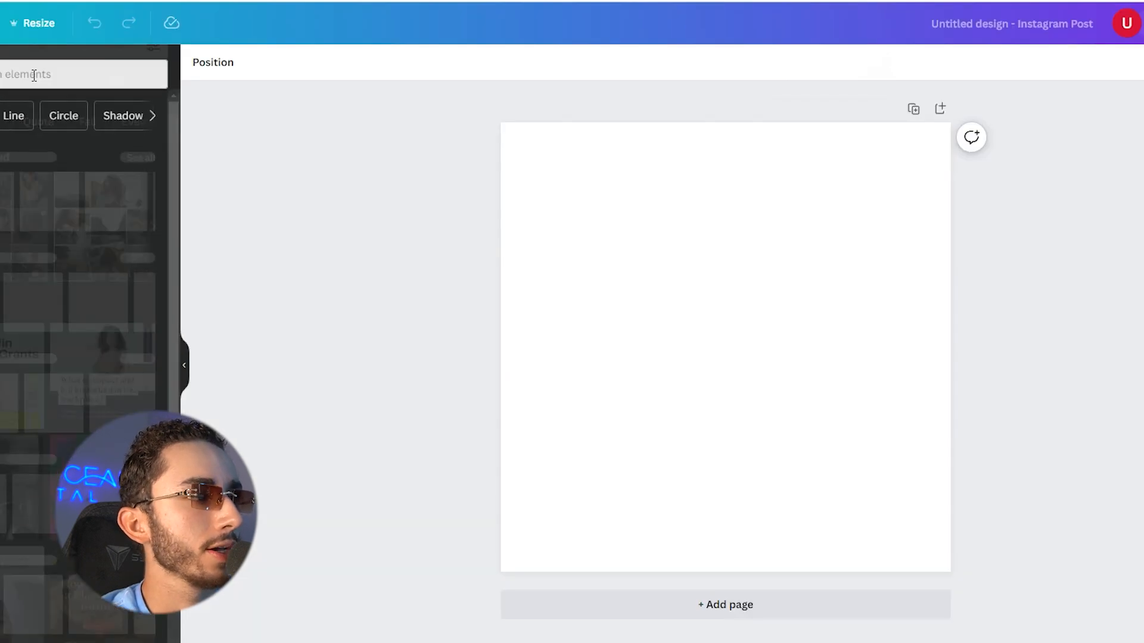
In Canva, add a circle shape to the blank Instagram Post and enlarge it past the canvas sides, leaving an arc near the upper edge.
click(22, 124)
click(199, 113)
click(197, 120)
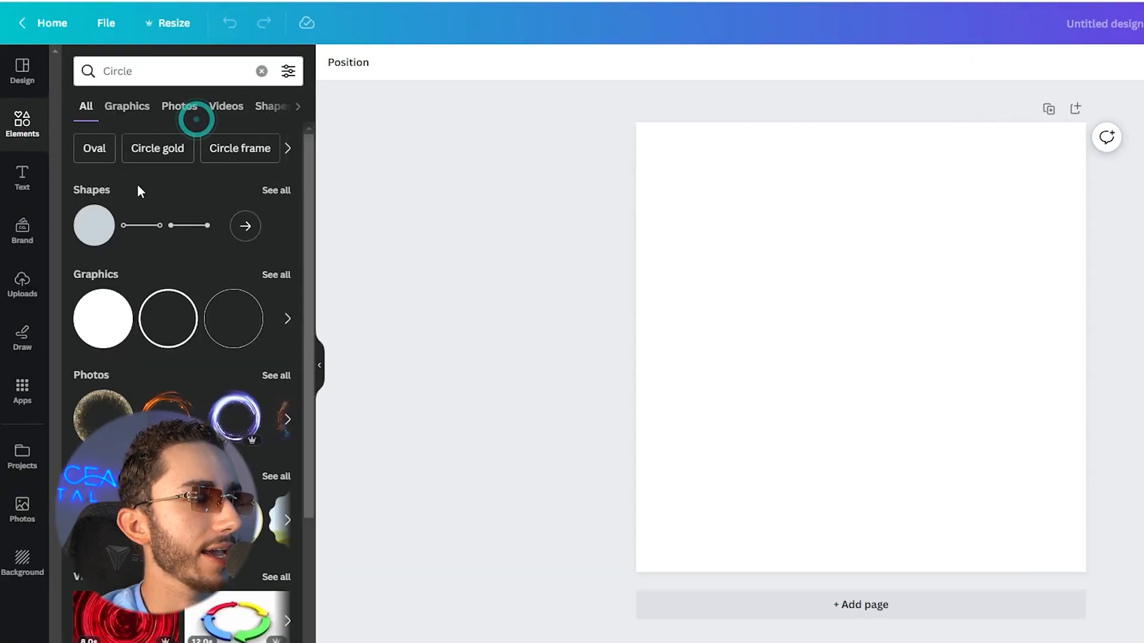
click(94, 241)
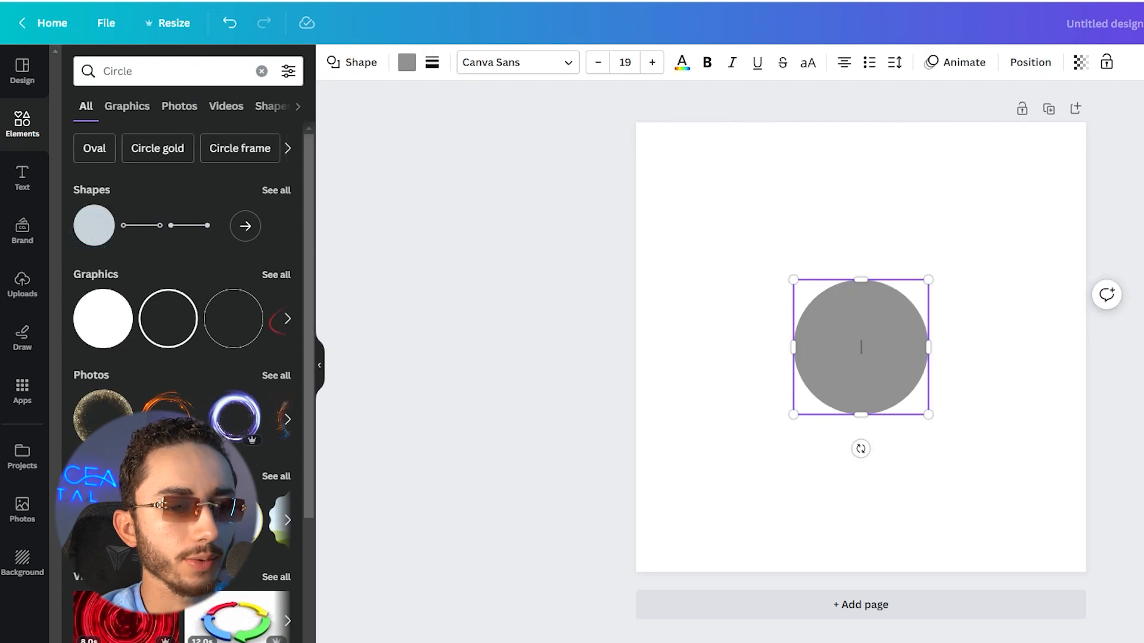
scroll(858, 357, down, 3)
drag(823, 385, 938, 324)
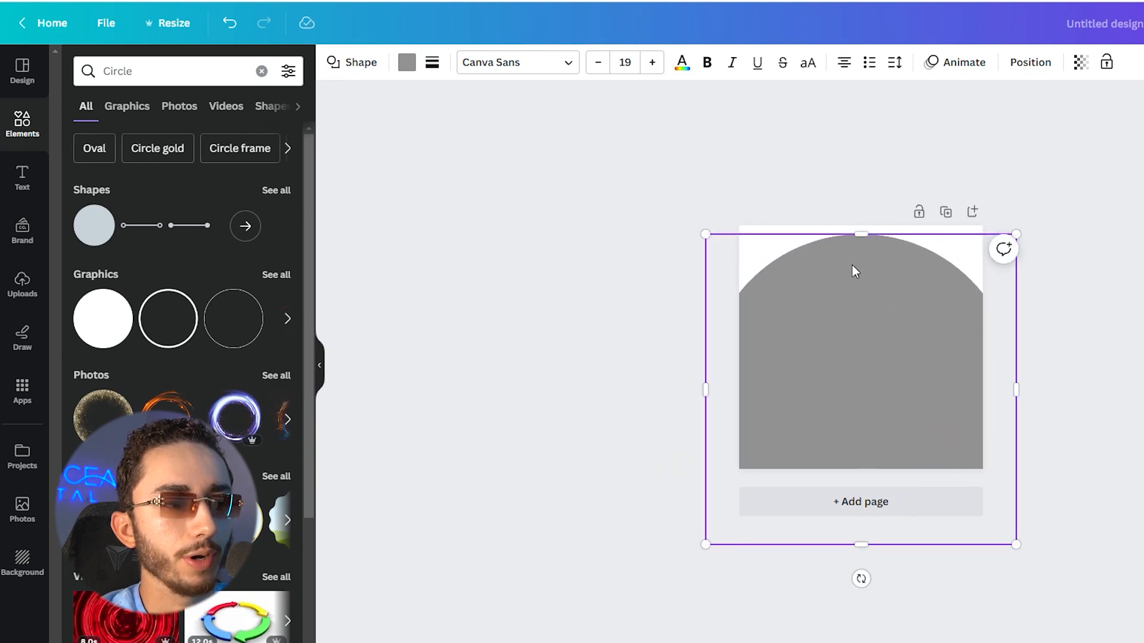
Fill the circle with blue #5B91BE, lighten the fill to #ABCDEB, and deselect the shape.
click(411, 63)
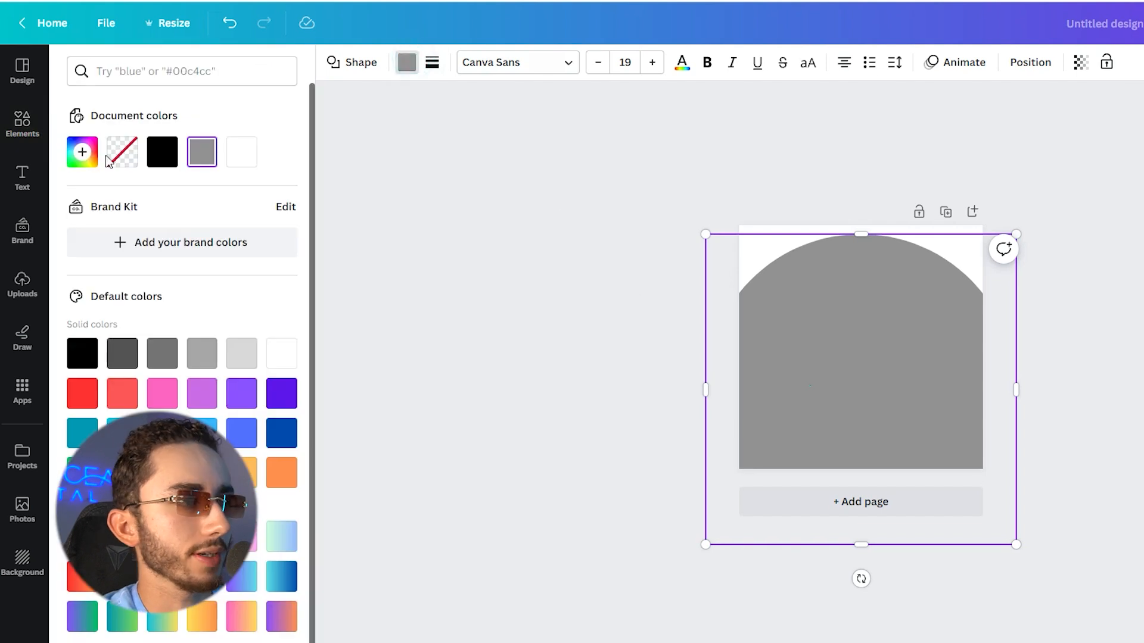
click(82, 151)
text(#5B91BE)
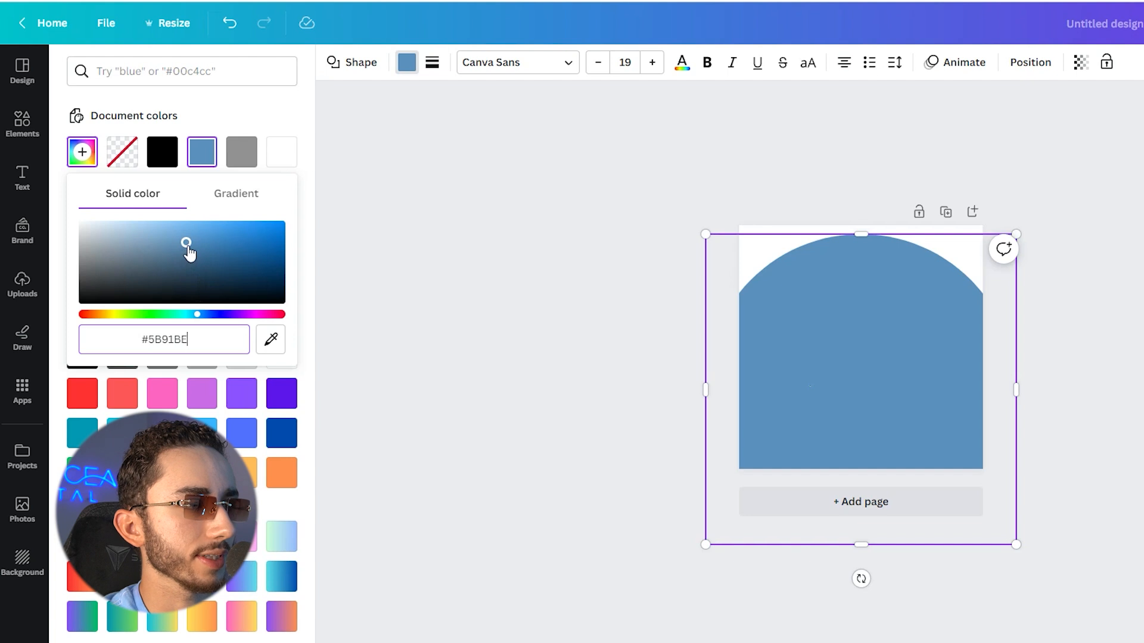
drag(186, 244, 143, 229)
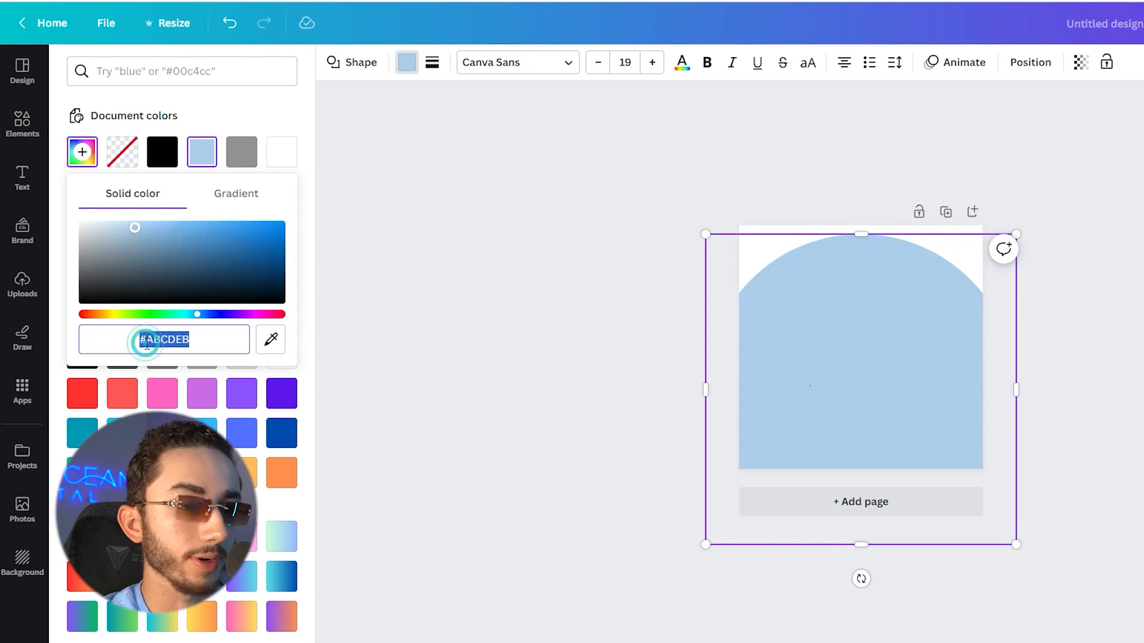
click(1140, 375)
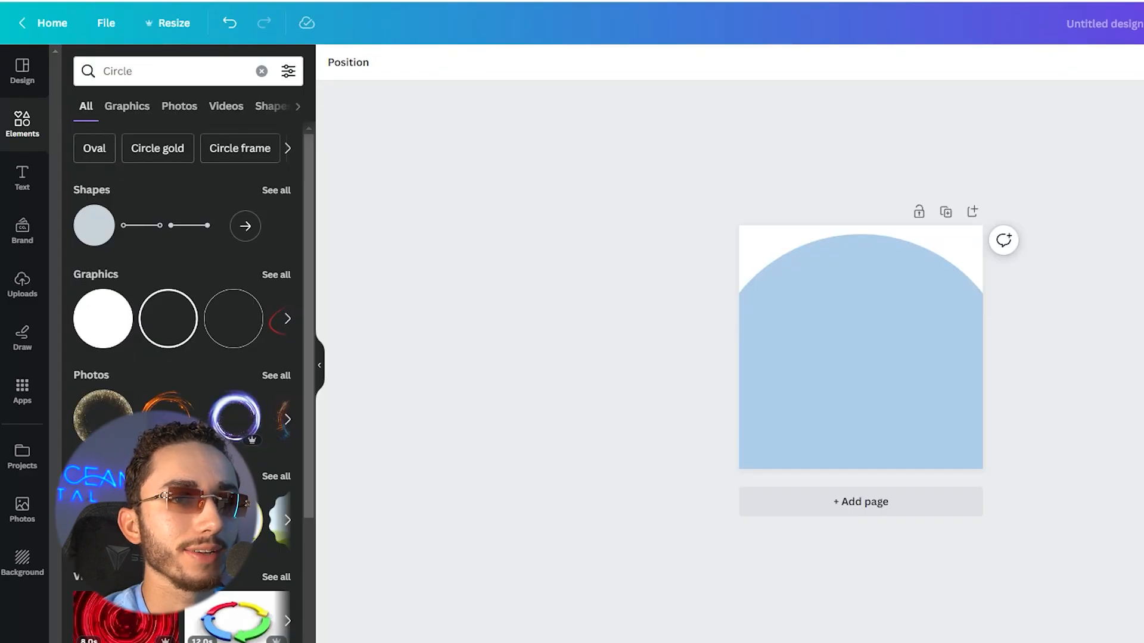
Download the light blue arc design from Canva as an image.
click(1143, 22)
click(906, 401)
click(854, 216)
click(907, 309)
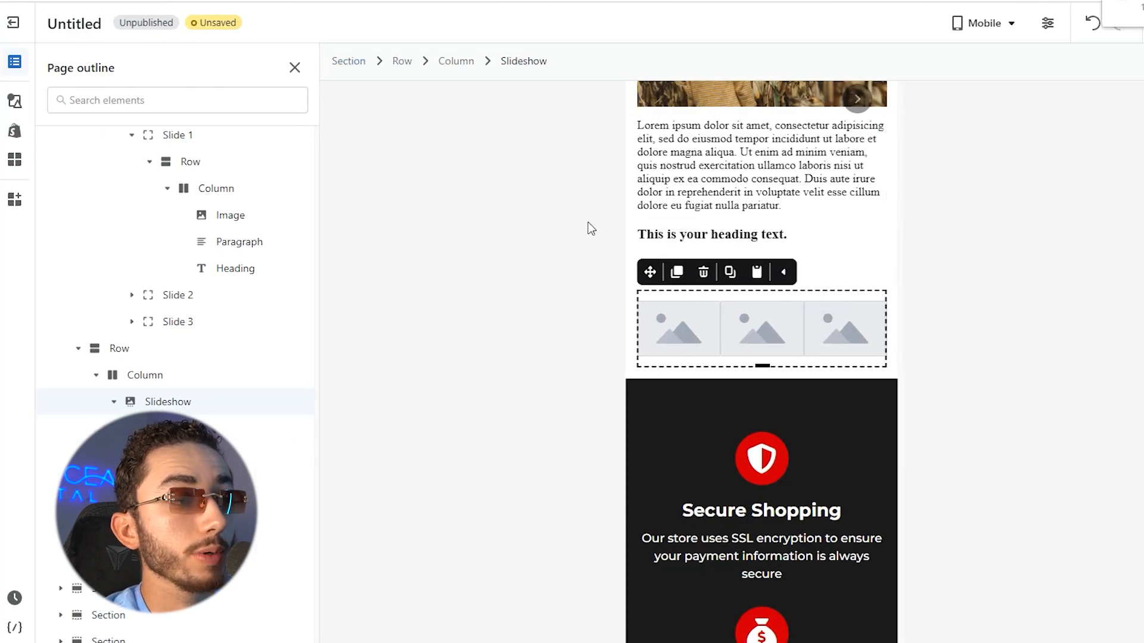
In the page builder, insert a single-column row beneath the three-image slideshow, above the black Secure Shopping section.
click(16, 105)
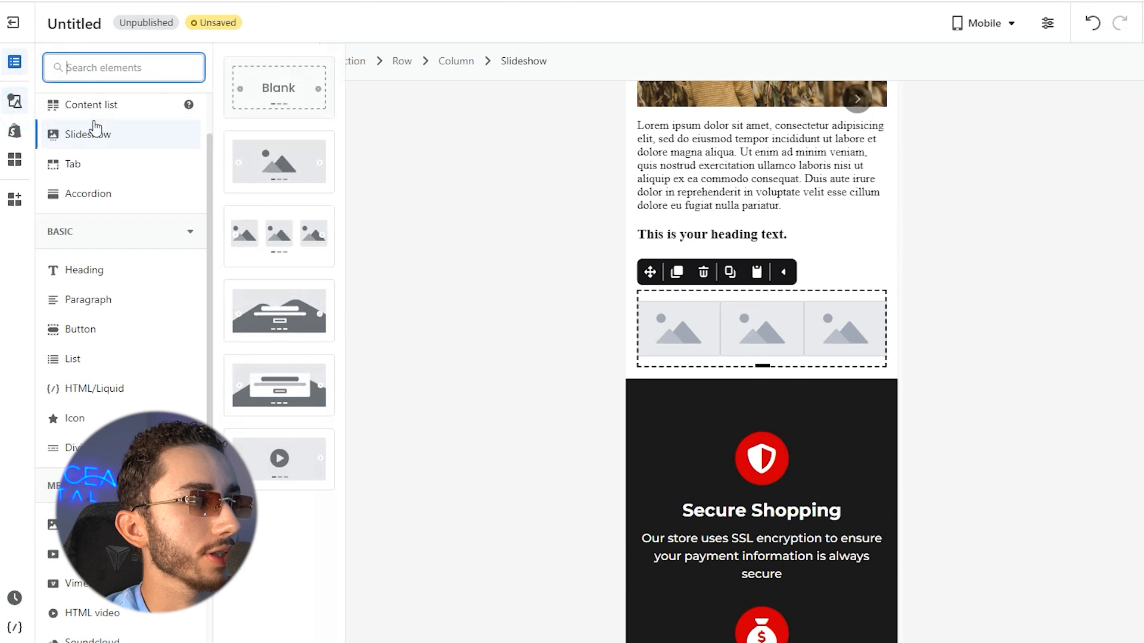
click(111, 143)
drag(279, 95, 707, 376)
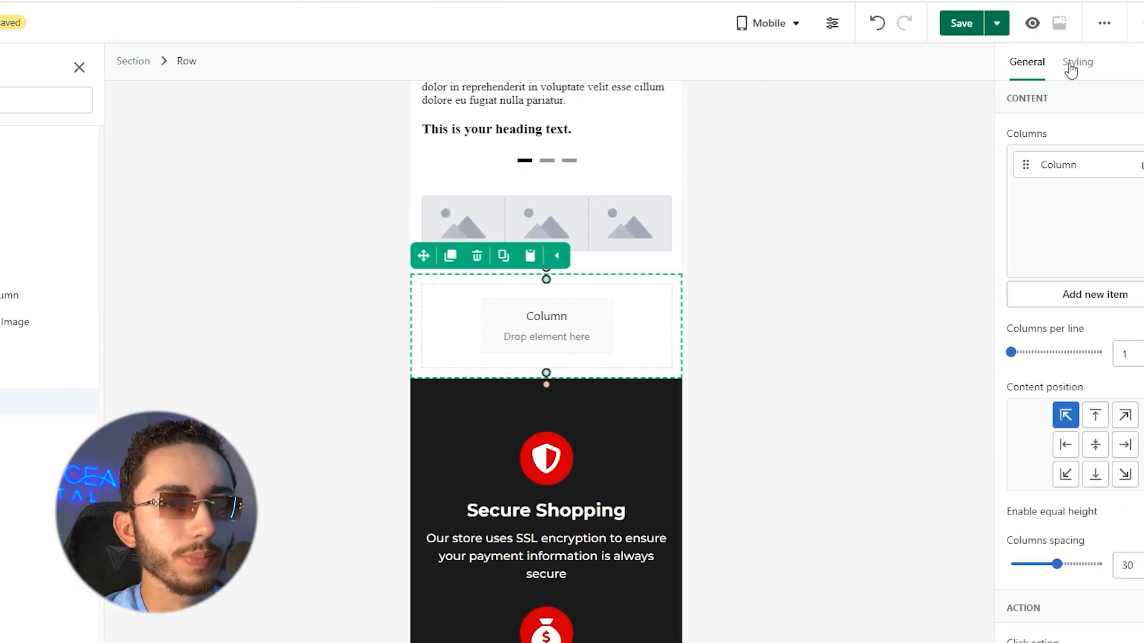
Upload the light blue arc image Untitled_design_34 and apply it as the new row's background image.
click(1023, 62)
scroll(1040, 269, down, 5)
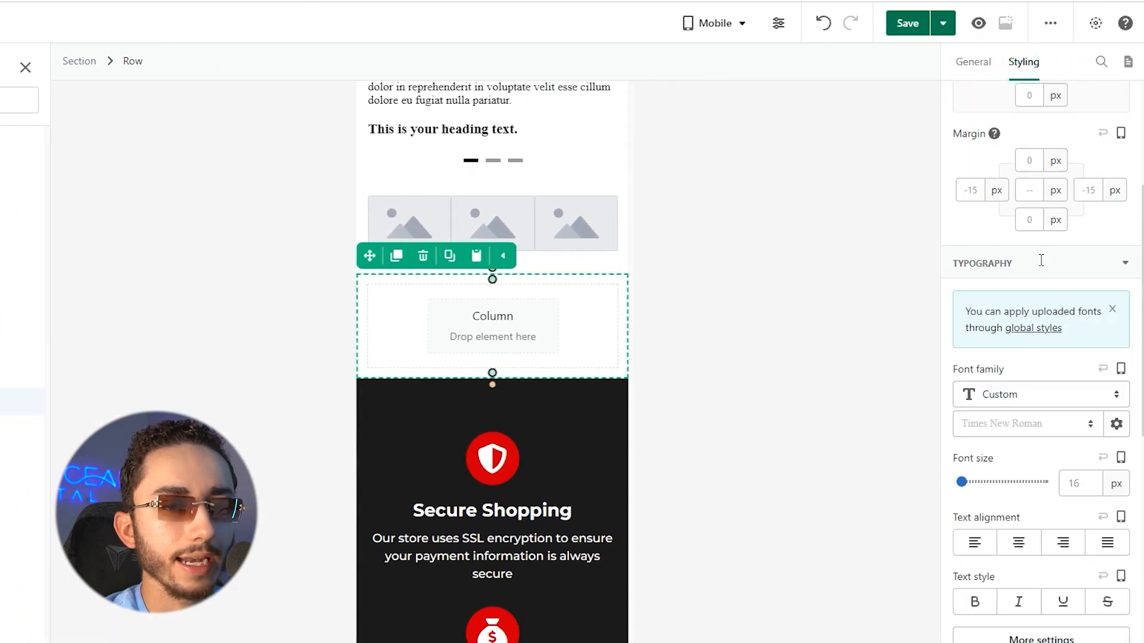
scroll(1041, 269, down, 7)
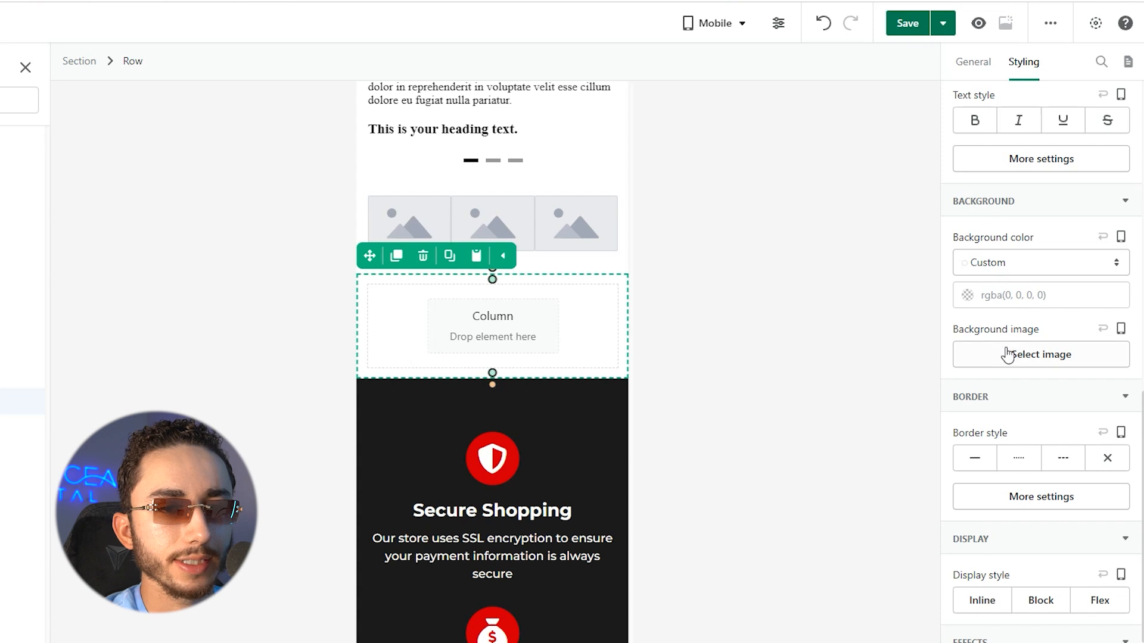
click(1007, 354)
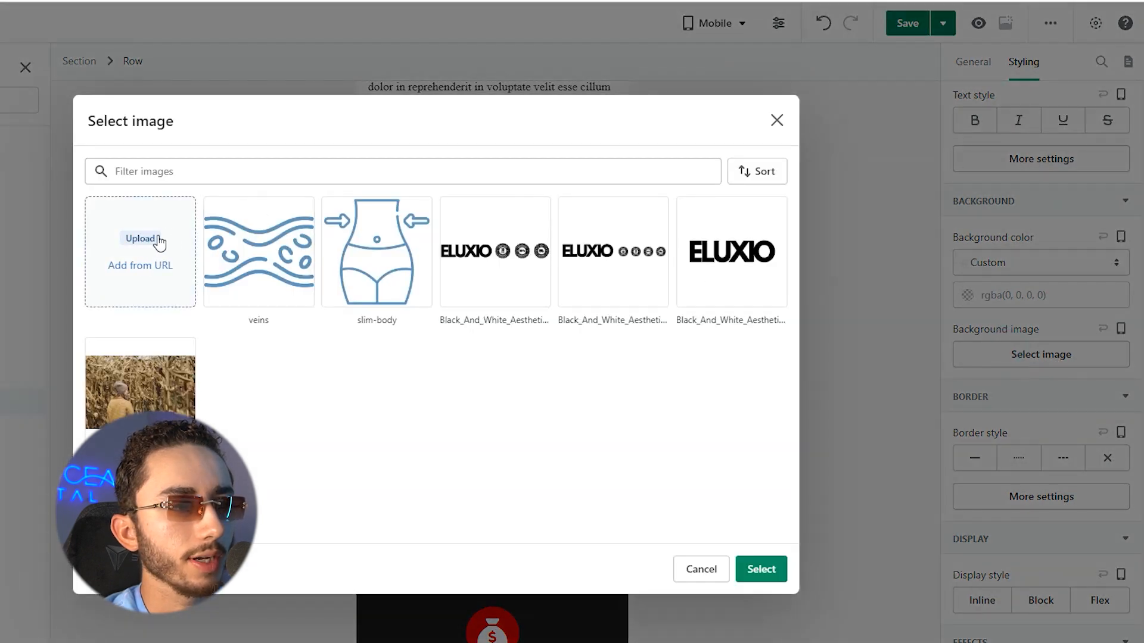
click(159, 242)
double_click(399, 234)
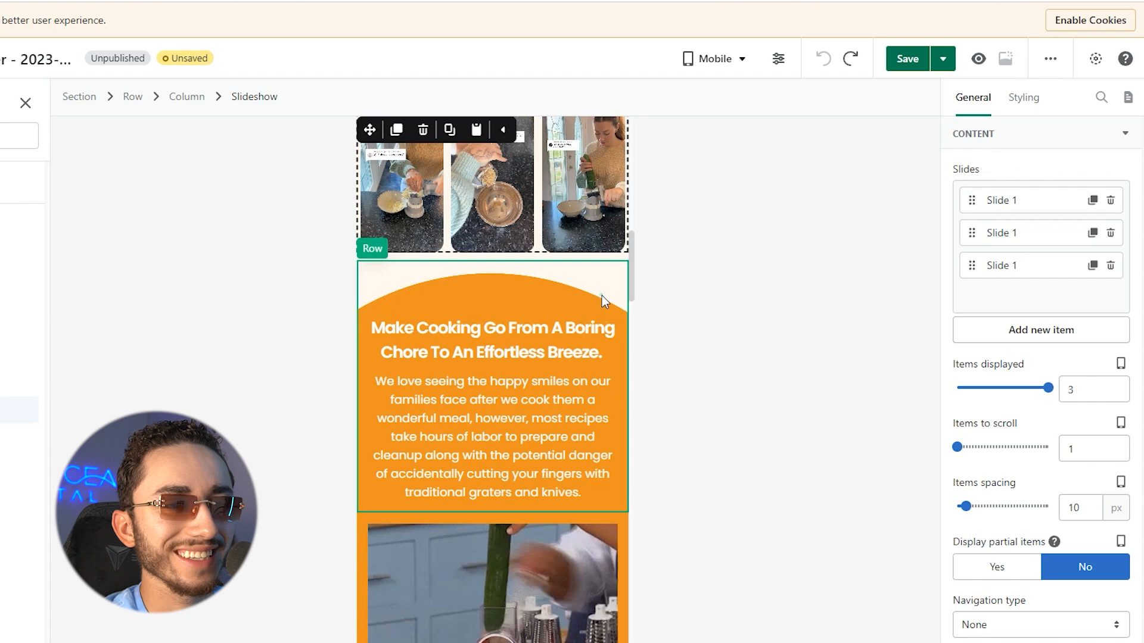
click(602, 295)
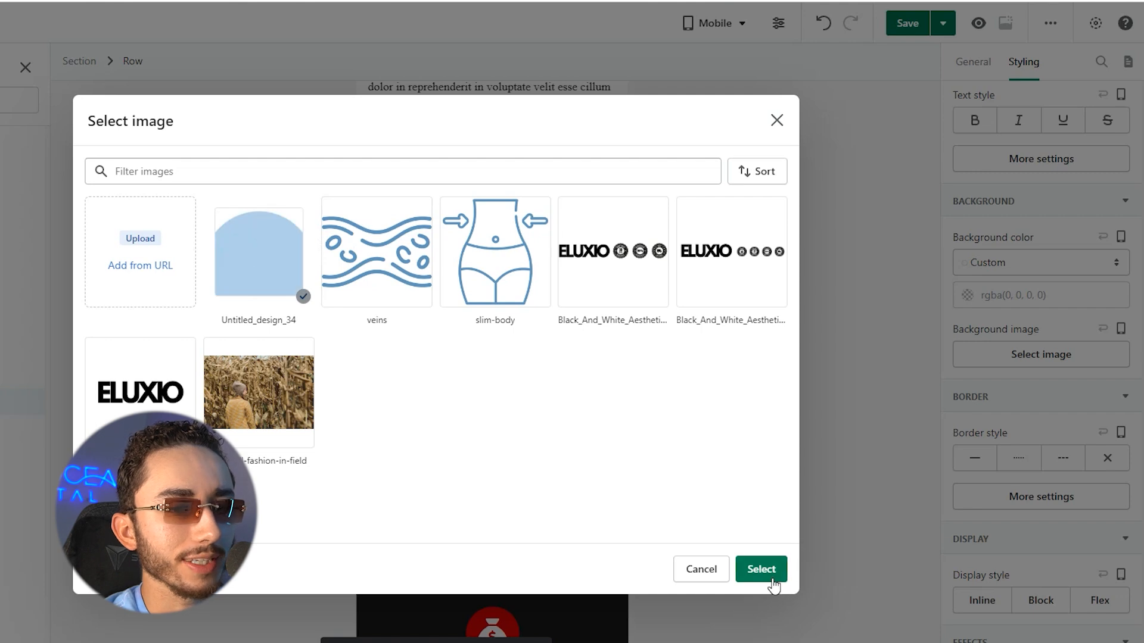
click(762, 570)
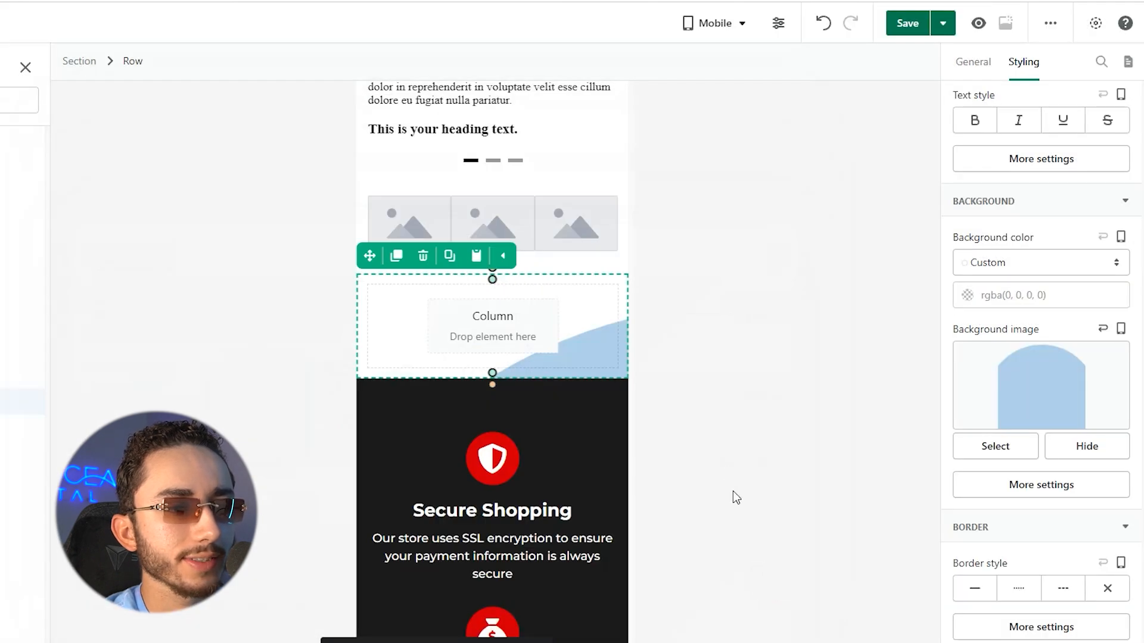
Set the row's background image size to Cover and its position to top centre, trying centre and Contain along the way.
scroll(1029, 376, down, 4)
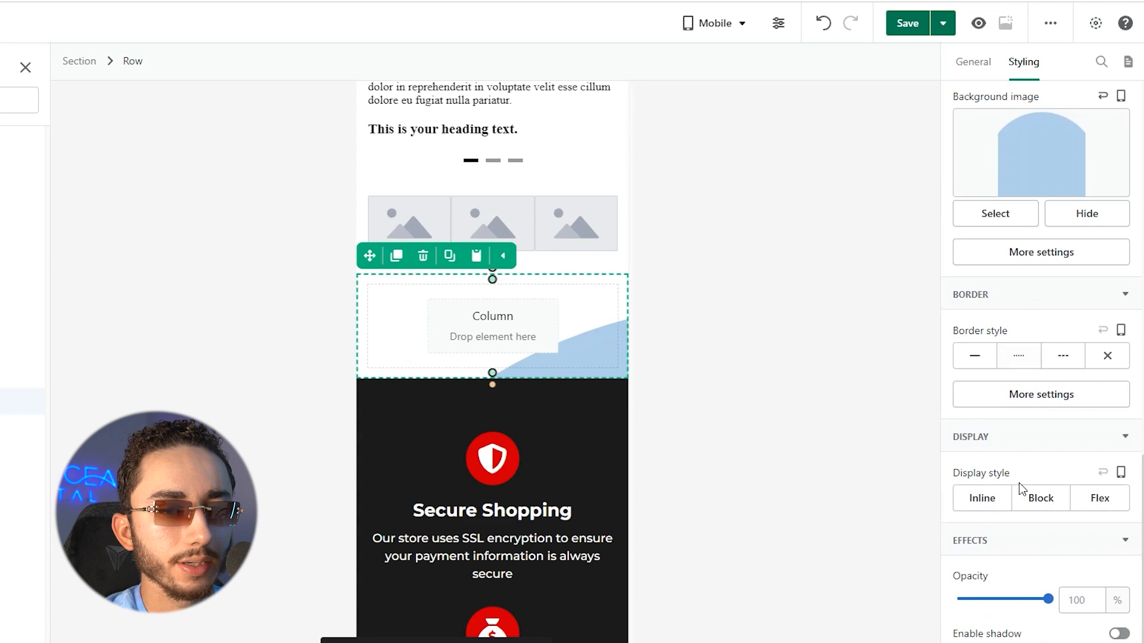
scroll(1006, 417, up, 4)
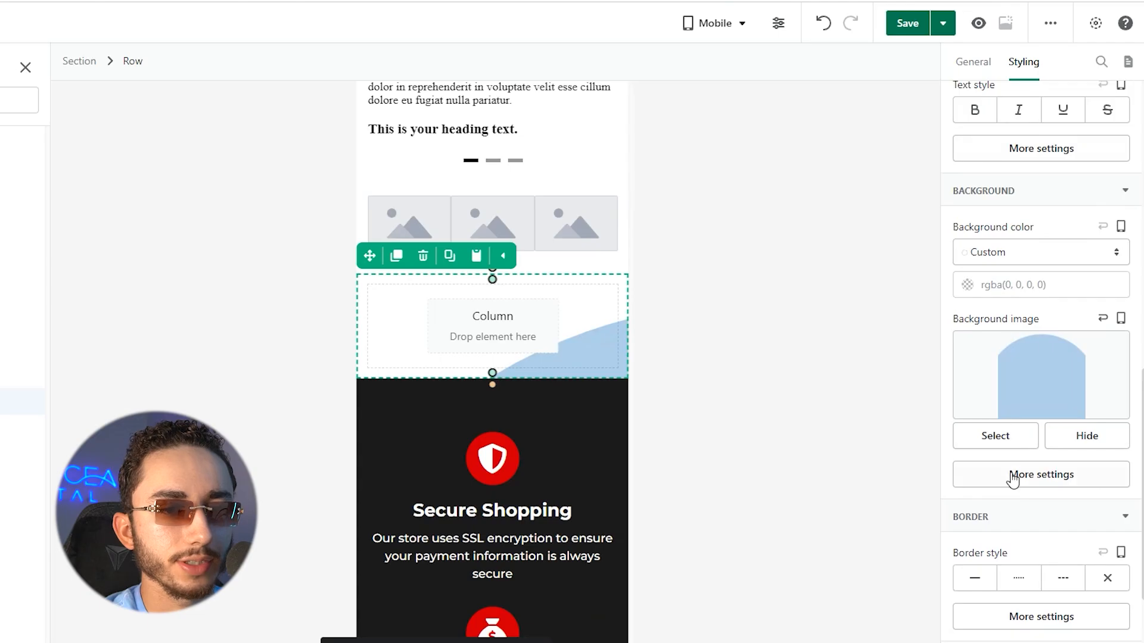
click(1012, 476)
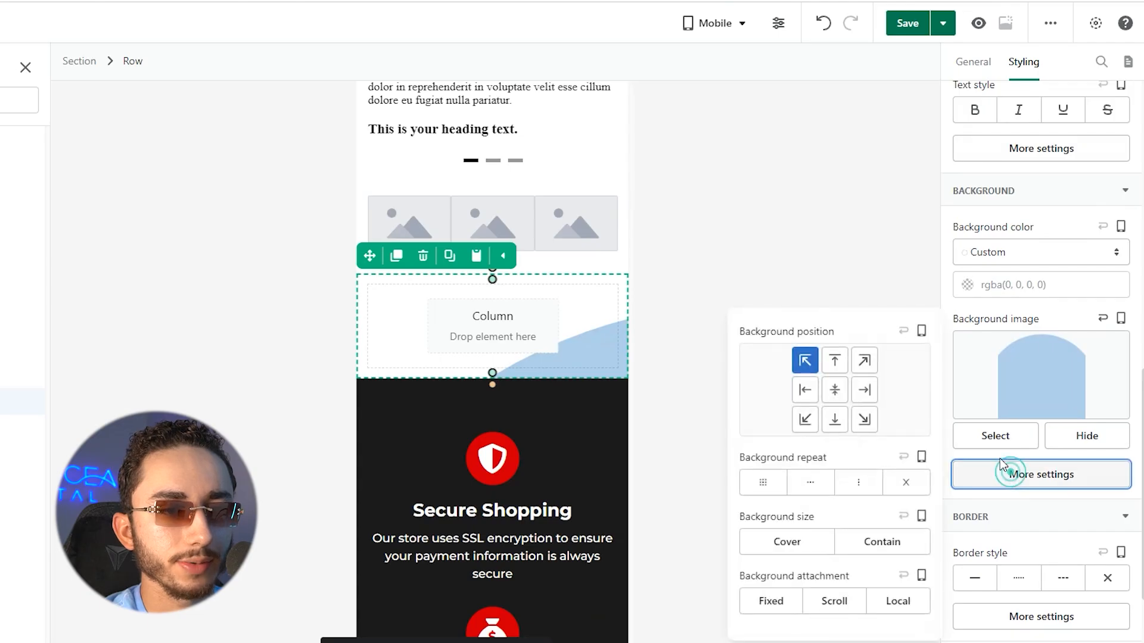
click(833, 392)
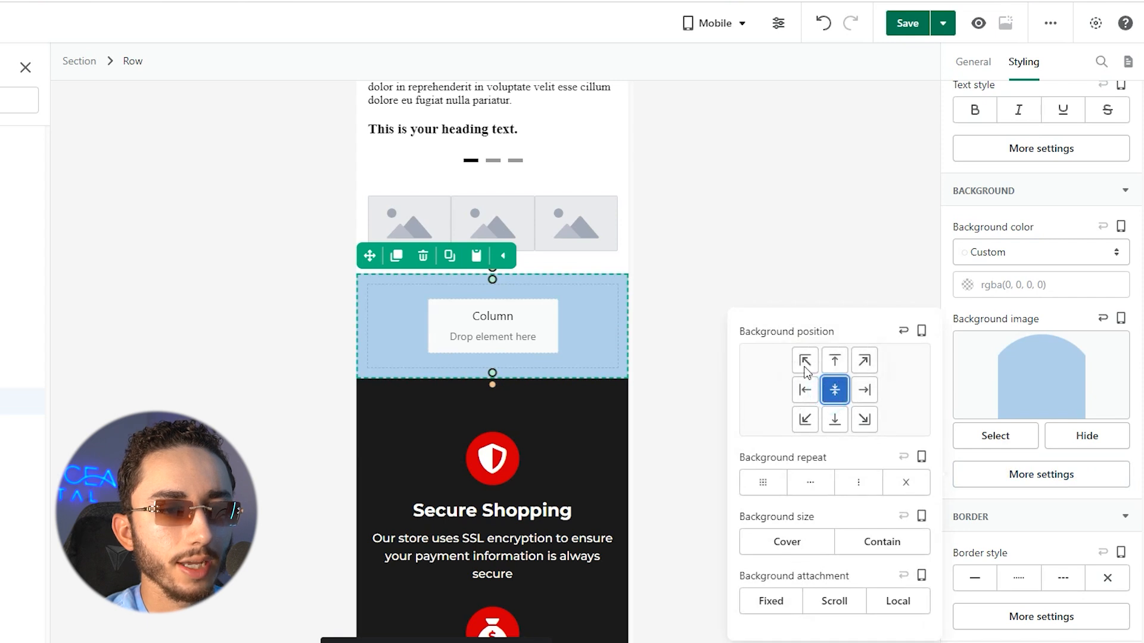
click(811, 542)
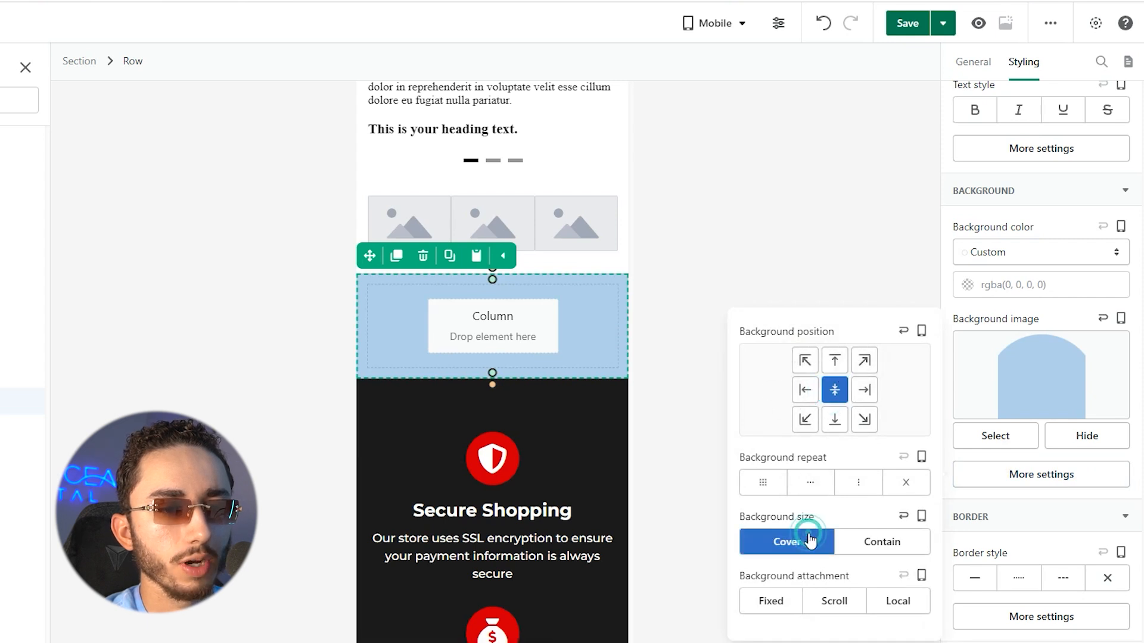
click(872, 534)
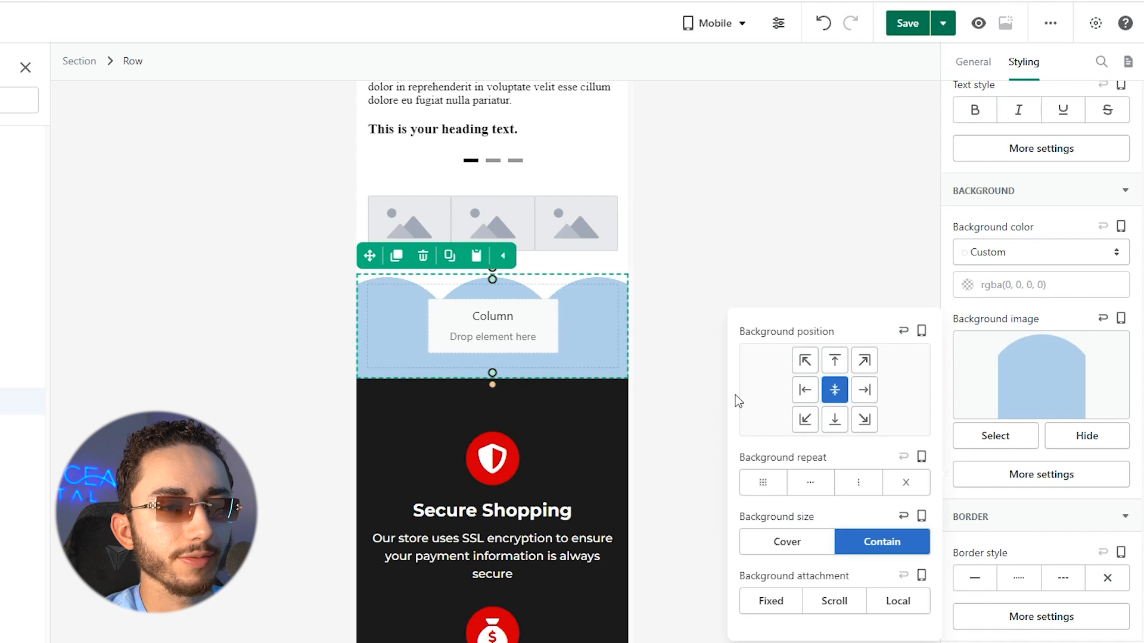
click(814, 545)
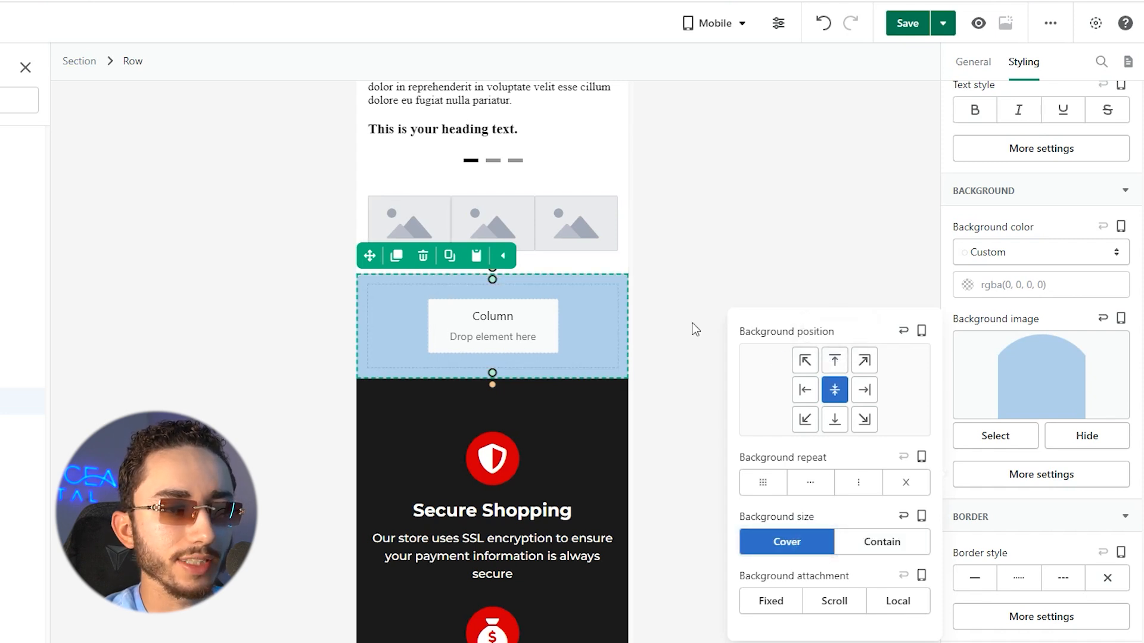
click(839, 362)
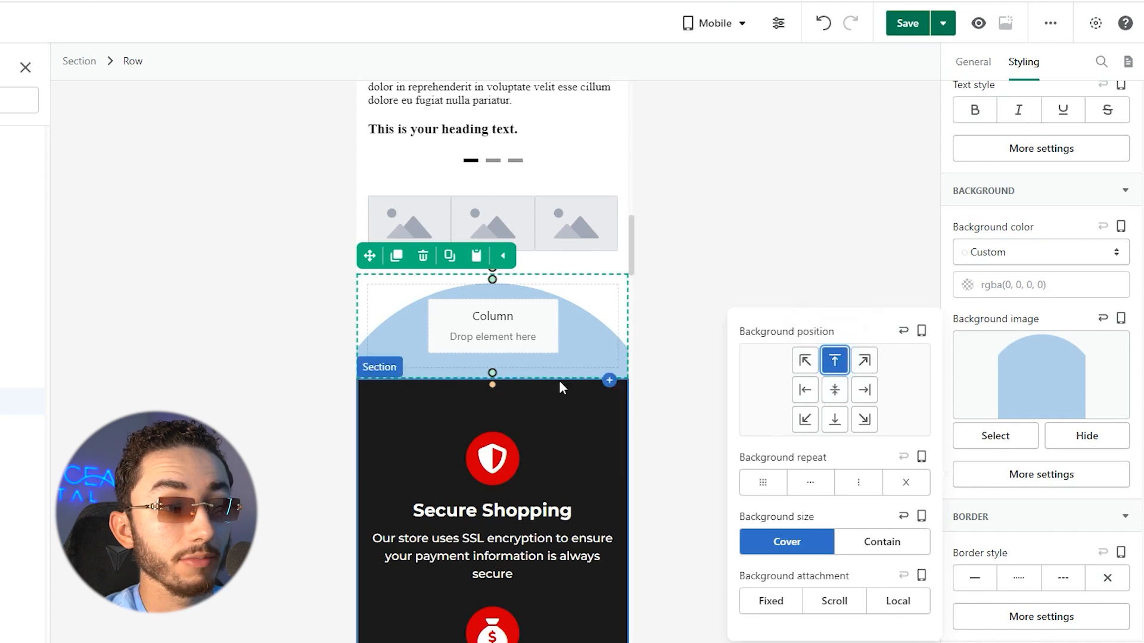
click(790, 248)
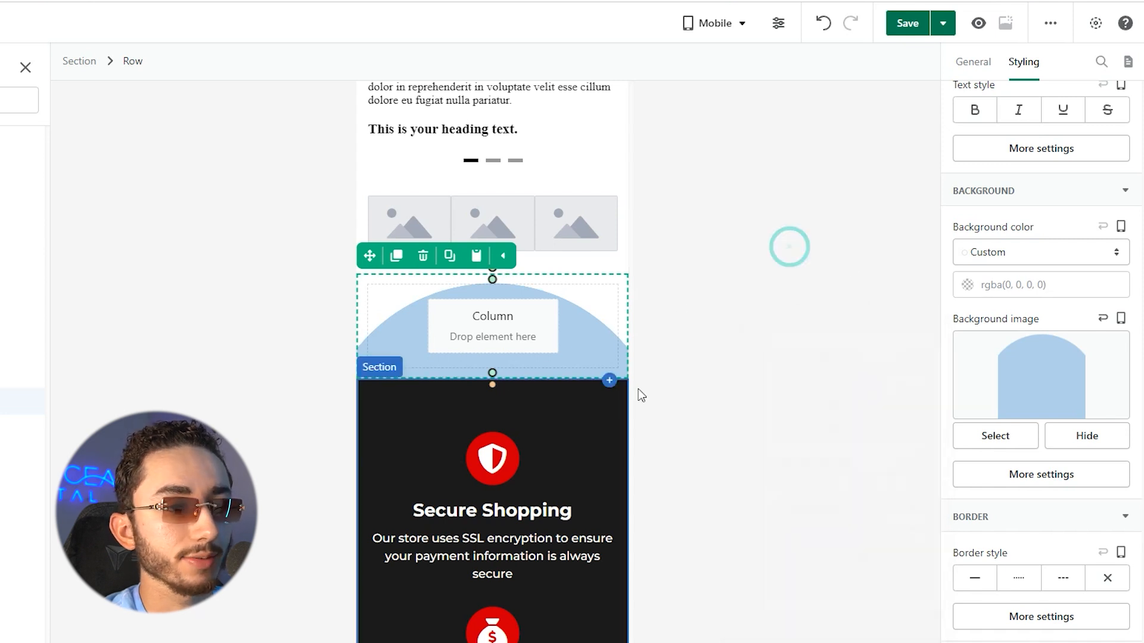
Replace the arched row's heading text with the "No more expensive trips to the spa" sentence copied from the competitor's product description.
key(ctrl+v)
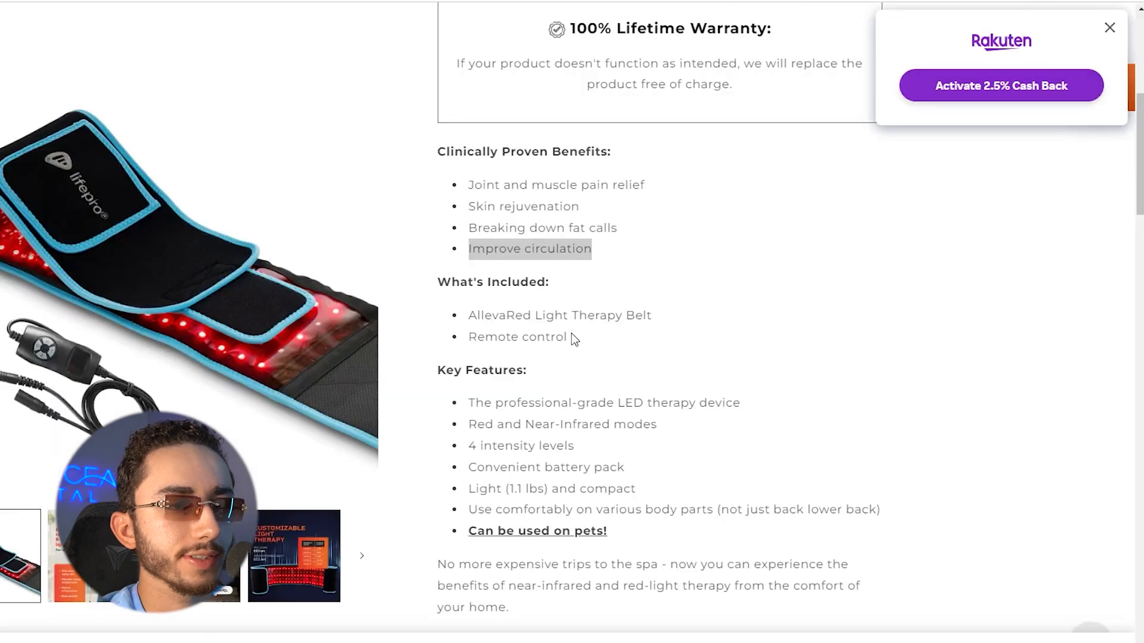
scroll(557, 319, down, 5)
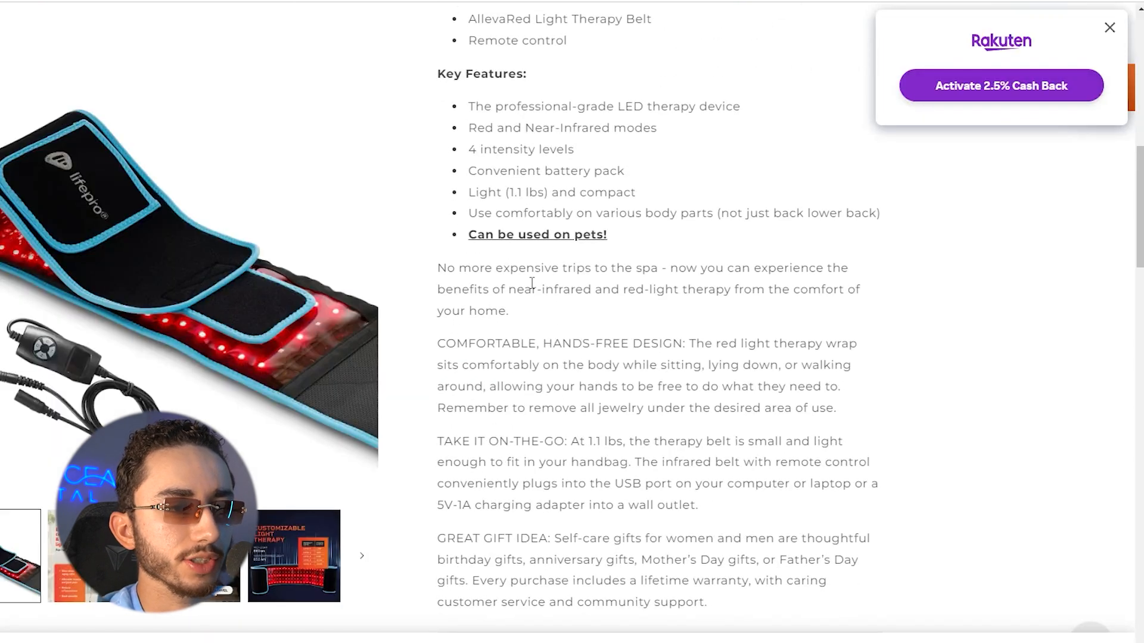
triple_click(518, 269)
key(ctrl+c)
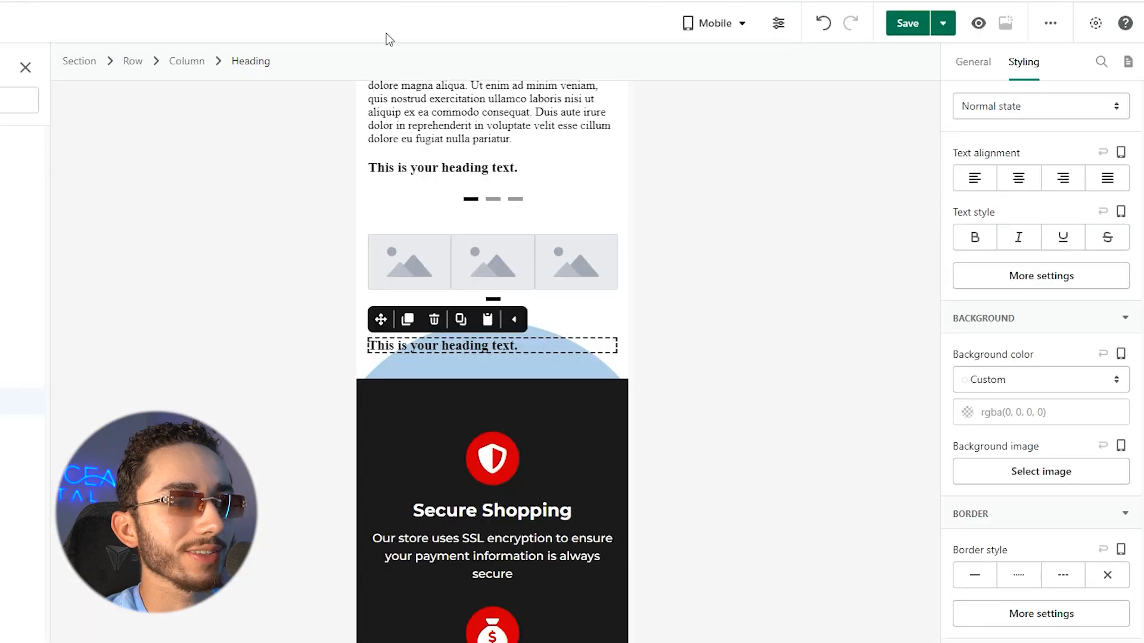
click(961, 61)
key(ctrl+a)
key(ctrl+v)
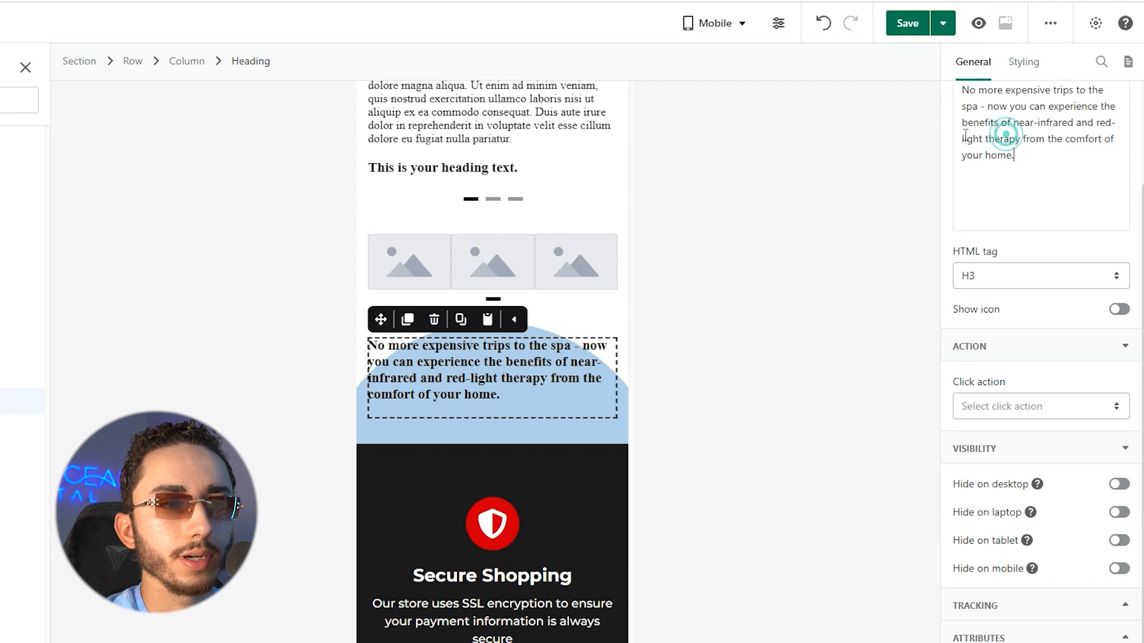
Trim the heading text to "No more expensive trips to the spa".
scroll(1036, 167, up, 1)
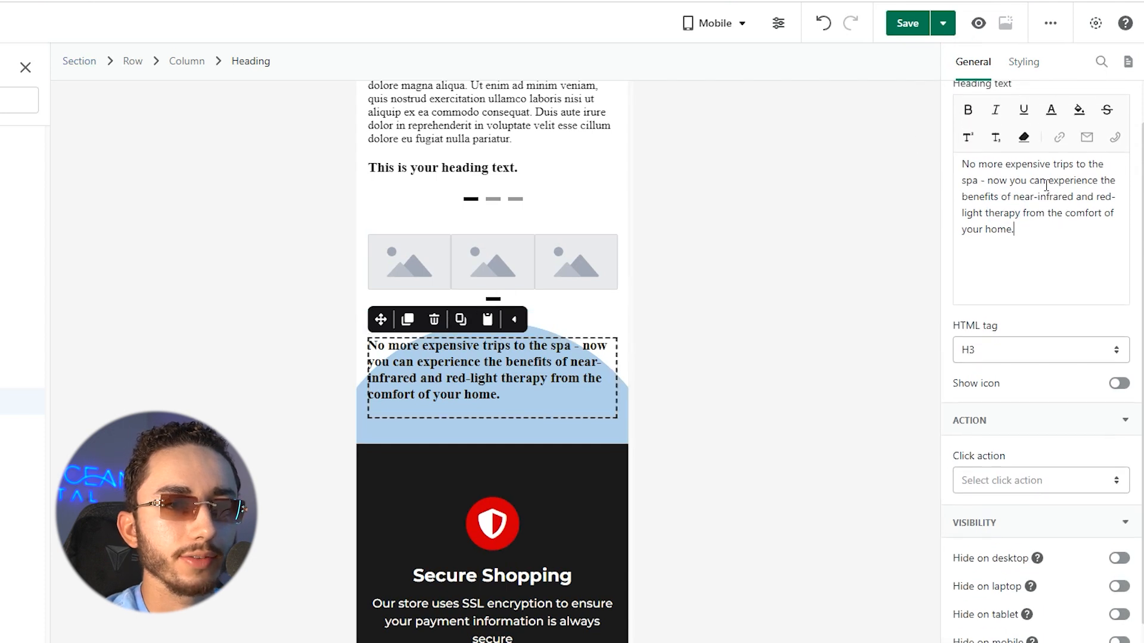
drag(984, 181, 1064, 256)
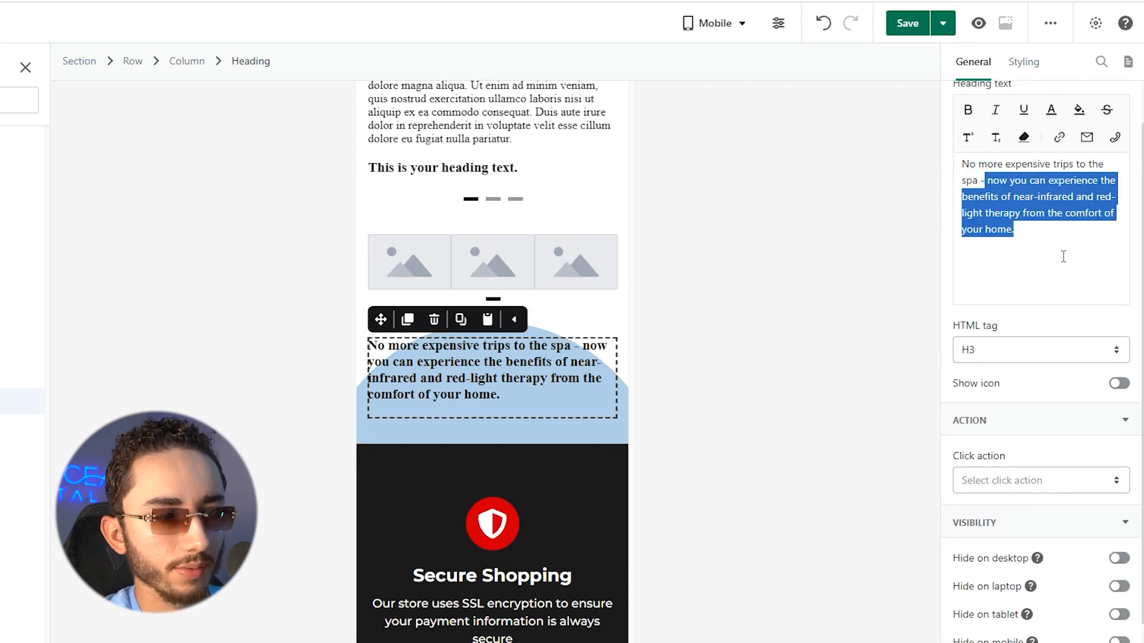
key(BackSpace)
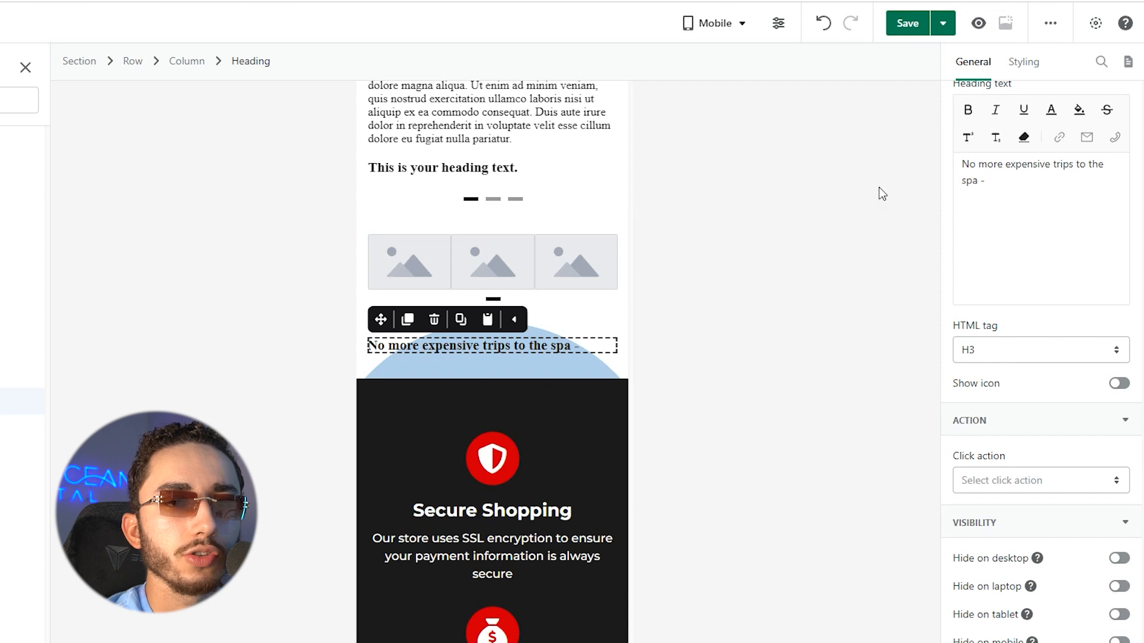
key(BackSpace)
key(BackSpace)
Consult the arched section on the Master Grater reference page and set the light blue row's top padding to 60 px.
click(1034, 63)
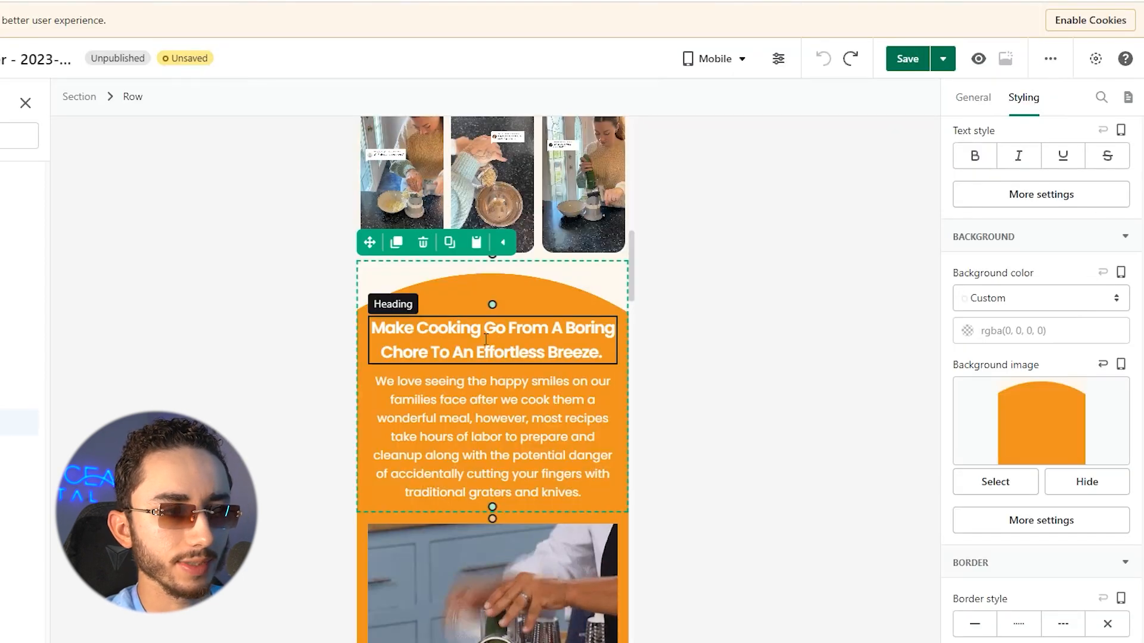
click(484, 338)
scroll(1033, 242, up, 1)
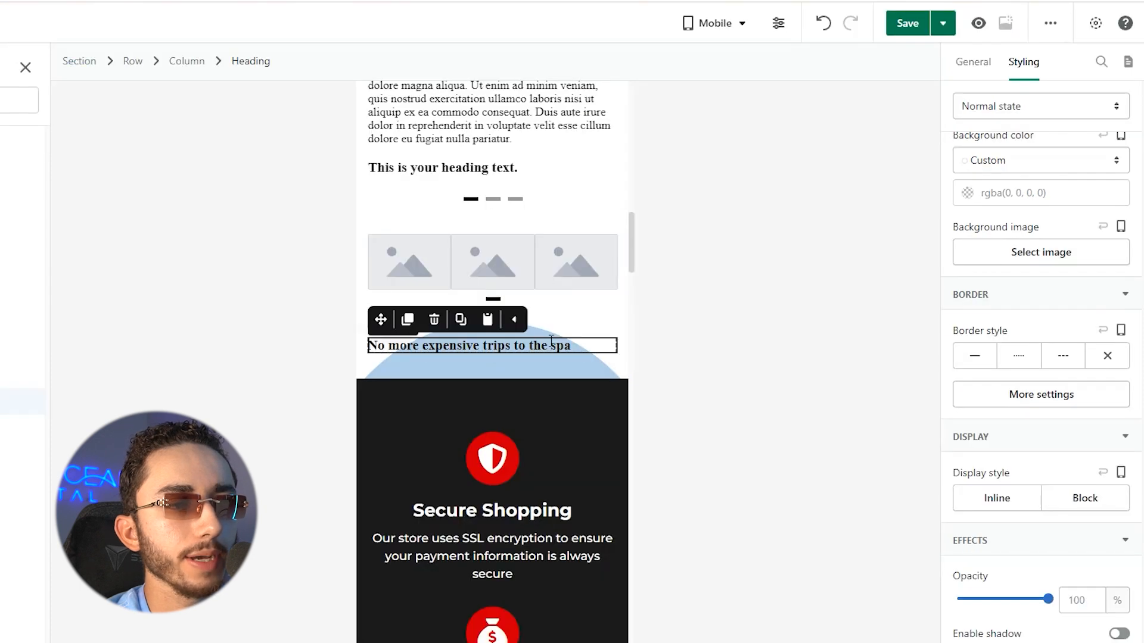
click(591, 320)
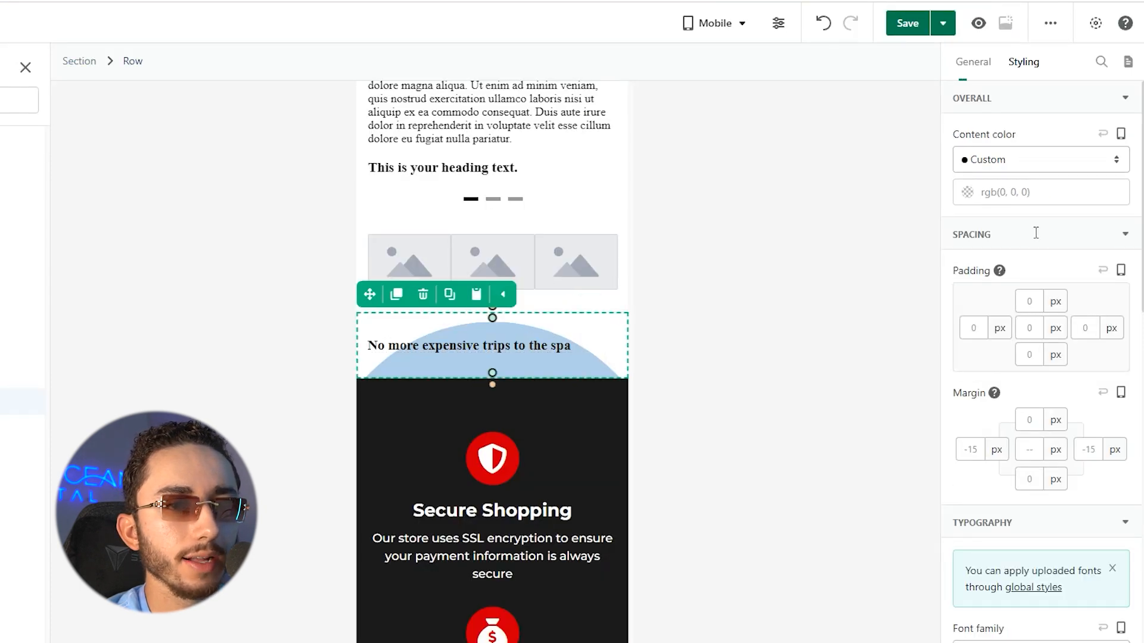
text(25)
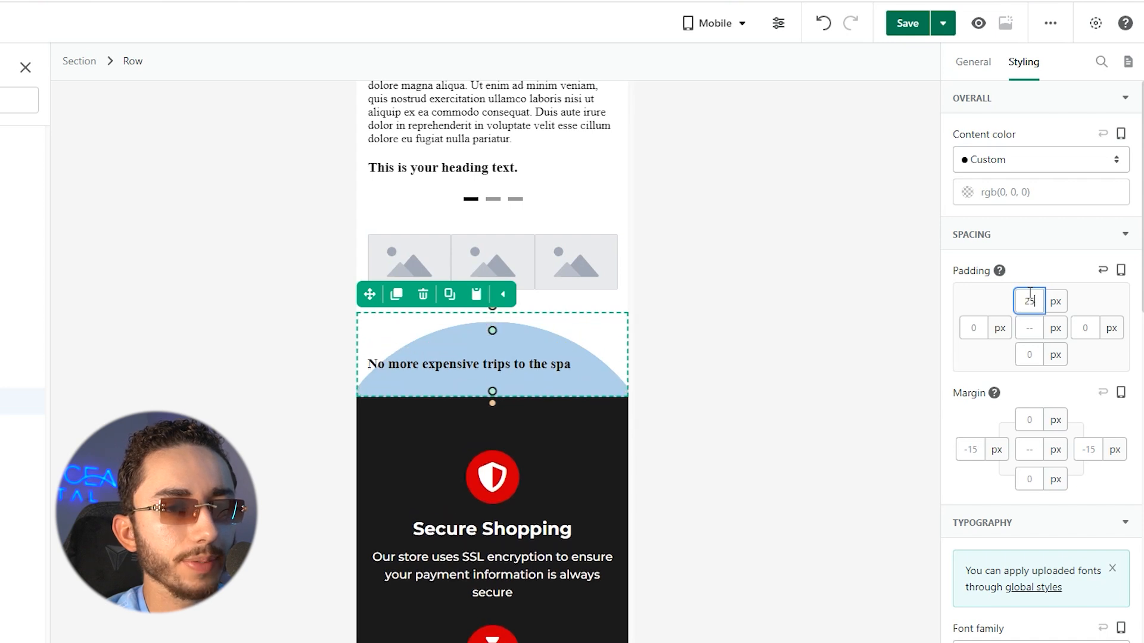
key(Up)
key(Up)
key(Up)
key(Up)
key(Up)
key(Up)
key(Up)
key(Up)
key(Up)
key(Up)
key(Up)
key(Up)
key(Up)
key(Up)
key(Up)
key(Up)
key(Up)
key(Up)
key(Up)
key(Up)
key(Up)
key(Up)
key(Up)
key(Up)
key(Up)
key(Up)
key(Down)
key(Down)
key(Down)
key(Down)
key(Down)
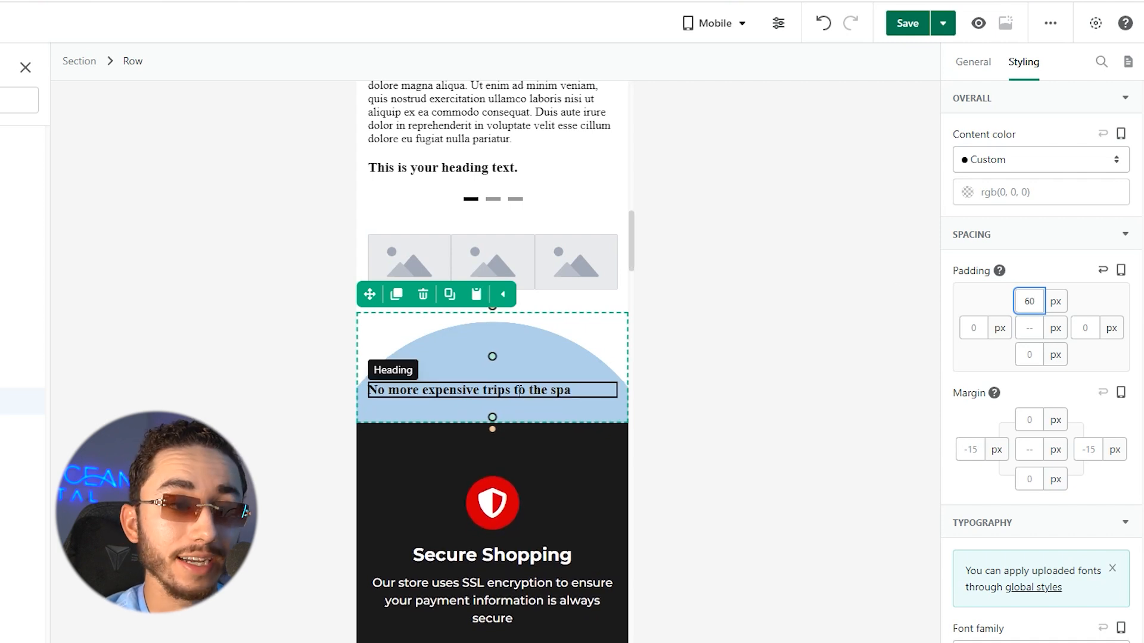
Set the arched row's heading to the Poppins font at 30 px.
click(517, 391)
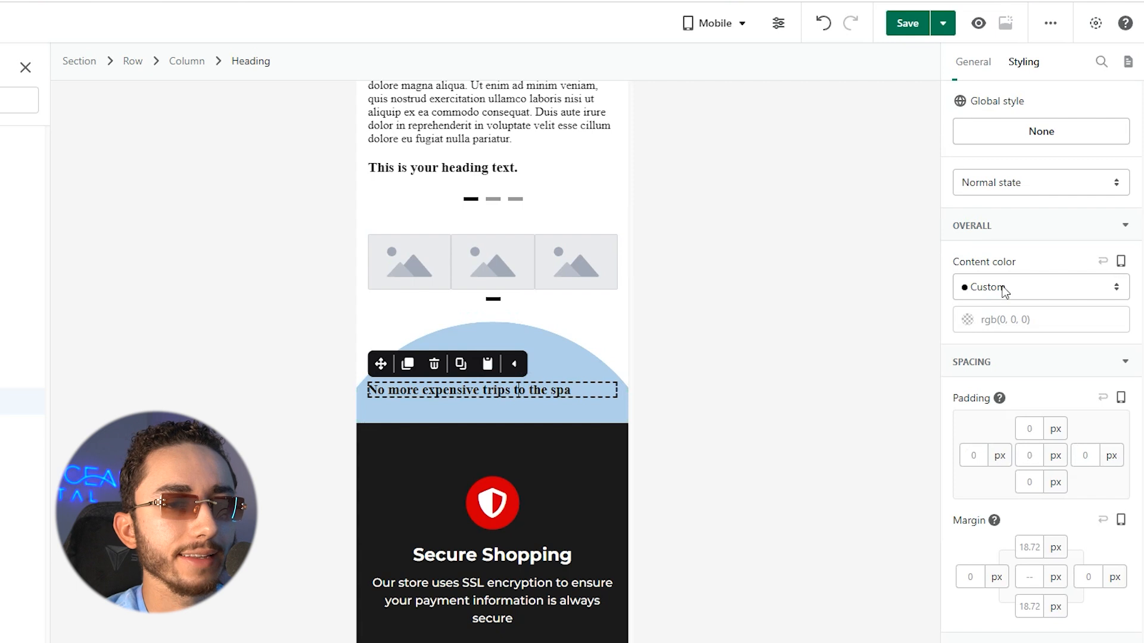
scroll(986, 326, down, 8)
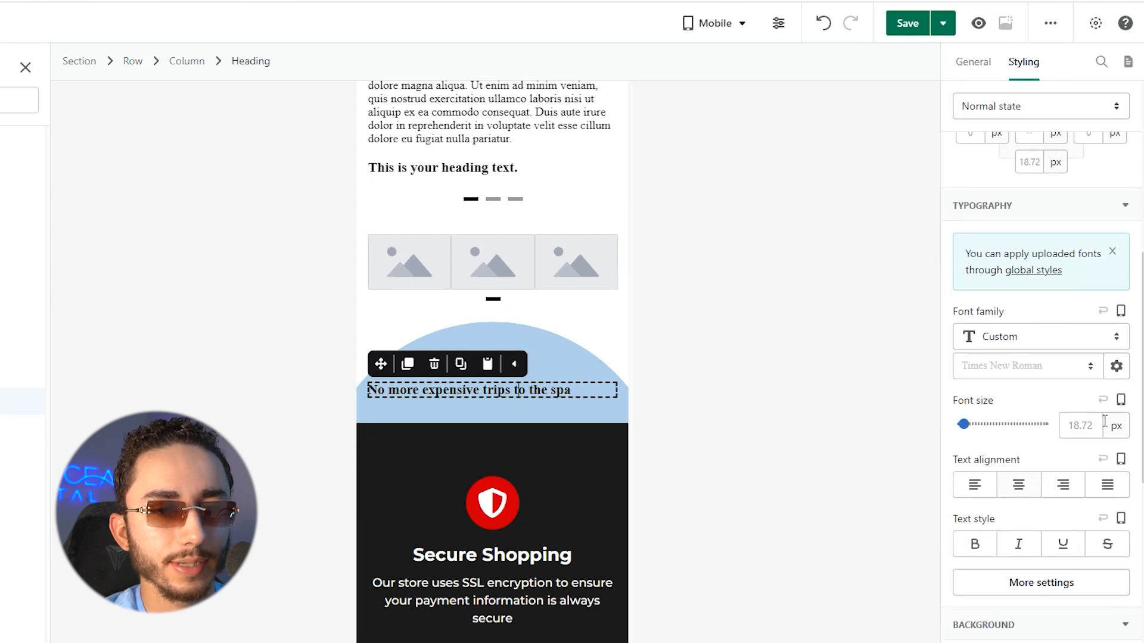
text(30)
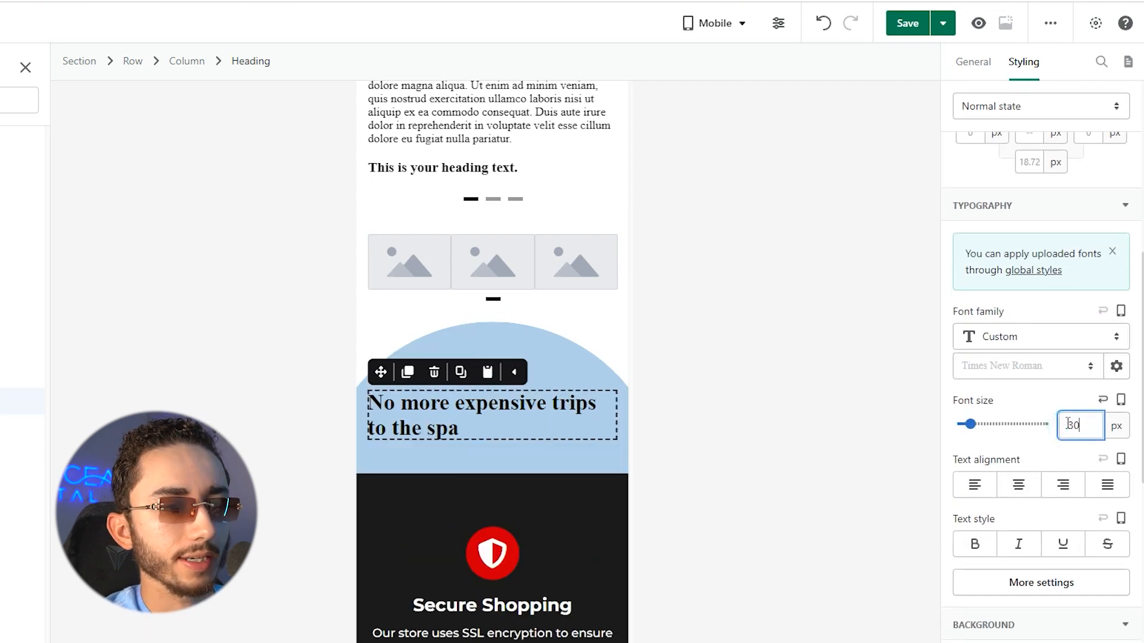
click(1023, 366)
click(1006, 490)
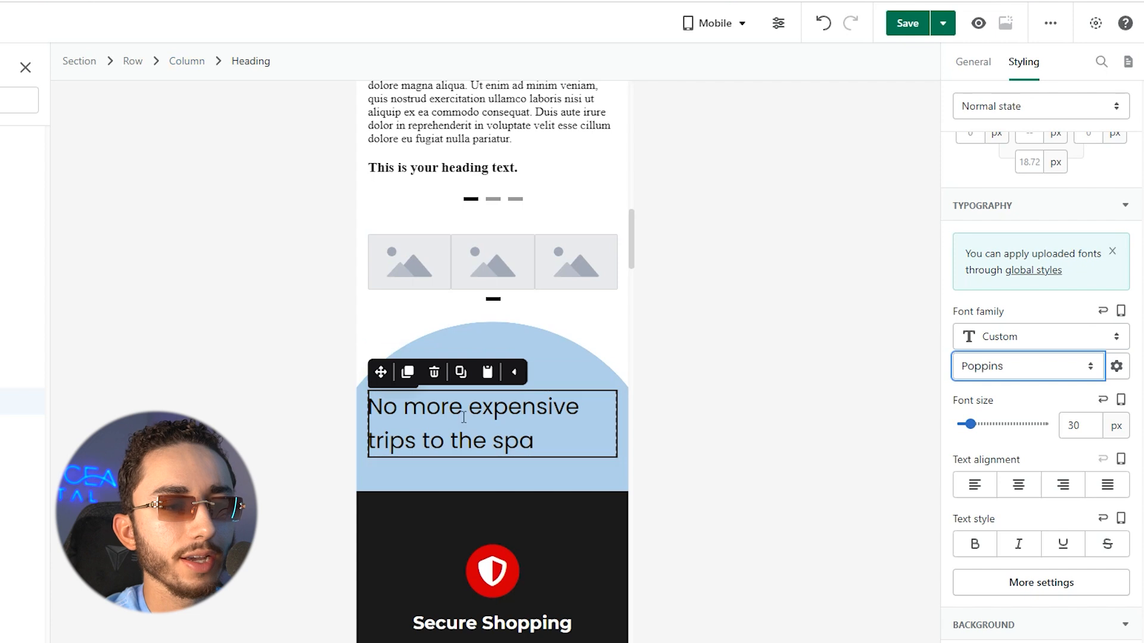
Change the heading's content color to white, rgb(255, 255, 255).
scroll(985, 500, down, 4)
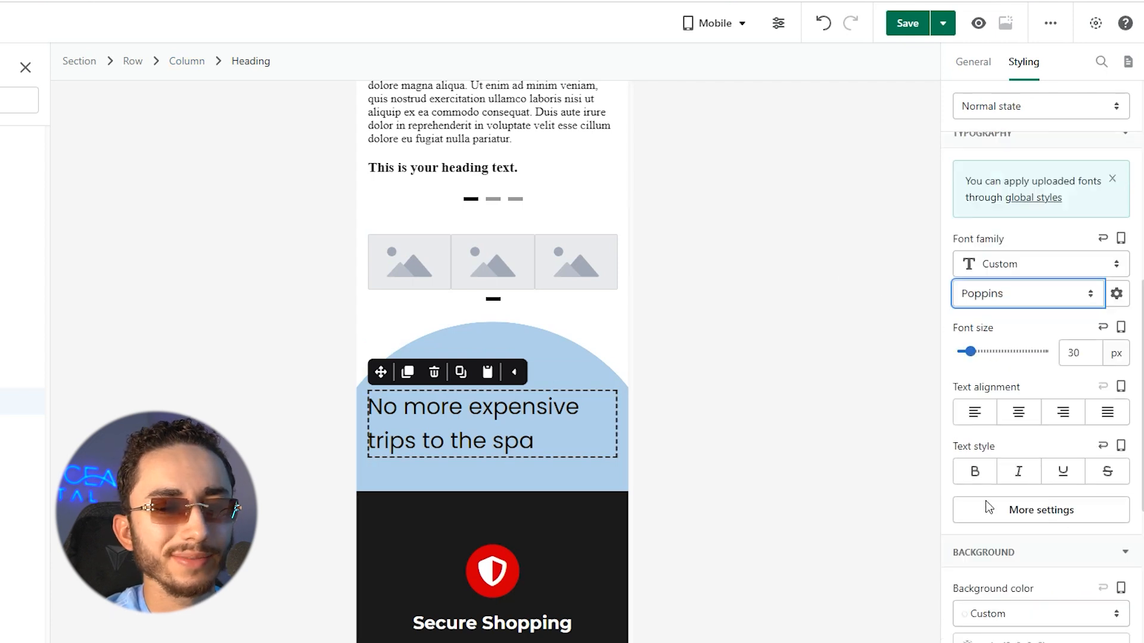
scroll(1006, 499, up, 10)
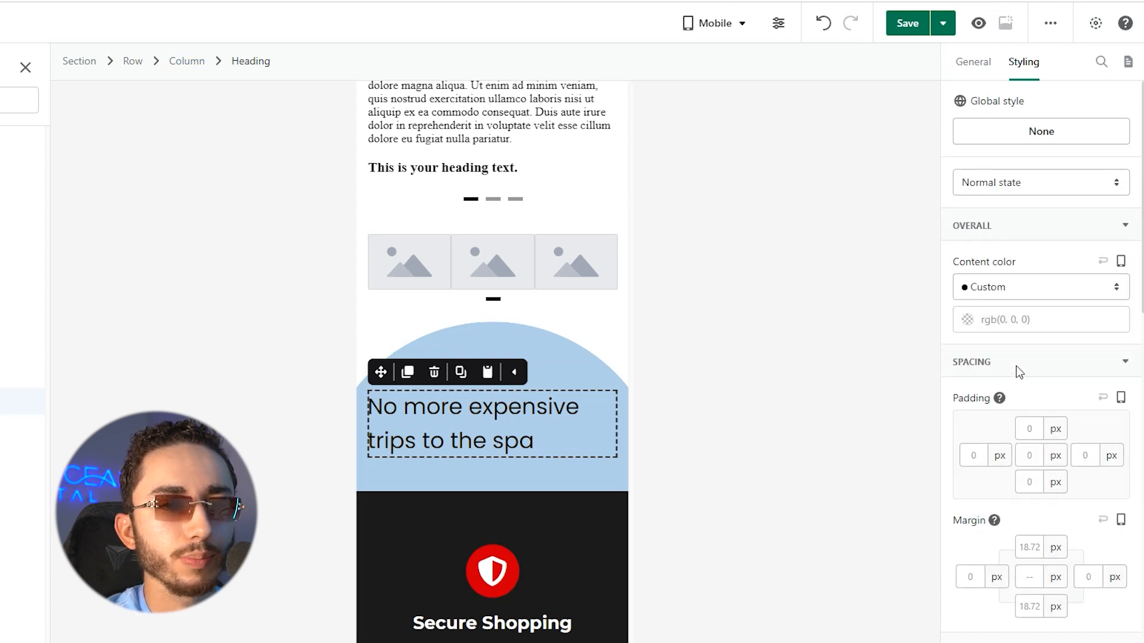
click(1003, 326)
drag(789, 258, 742, 167)
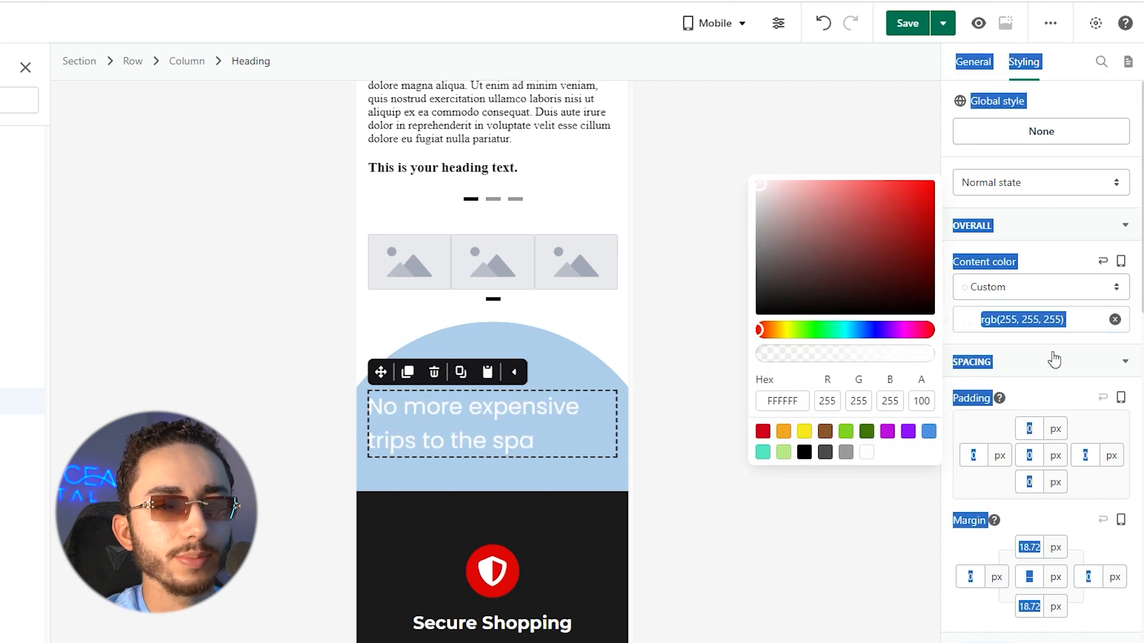
click(1066, 263)
Make the heading bold and centred, with a font size of 28 px.
scroll(1060, 256, down, 7)
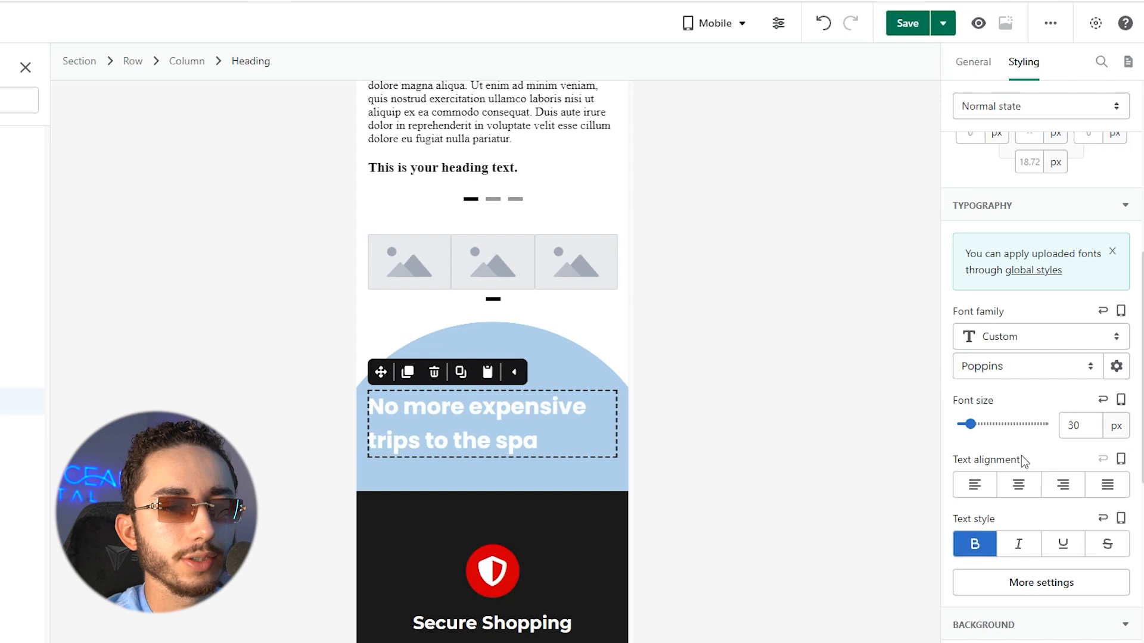
click(1020, 486)
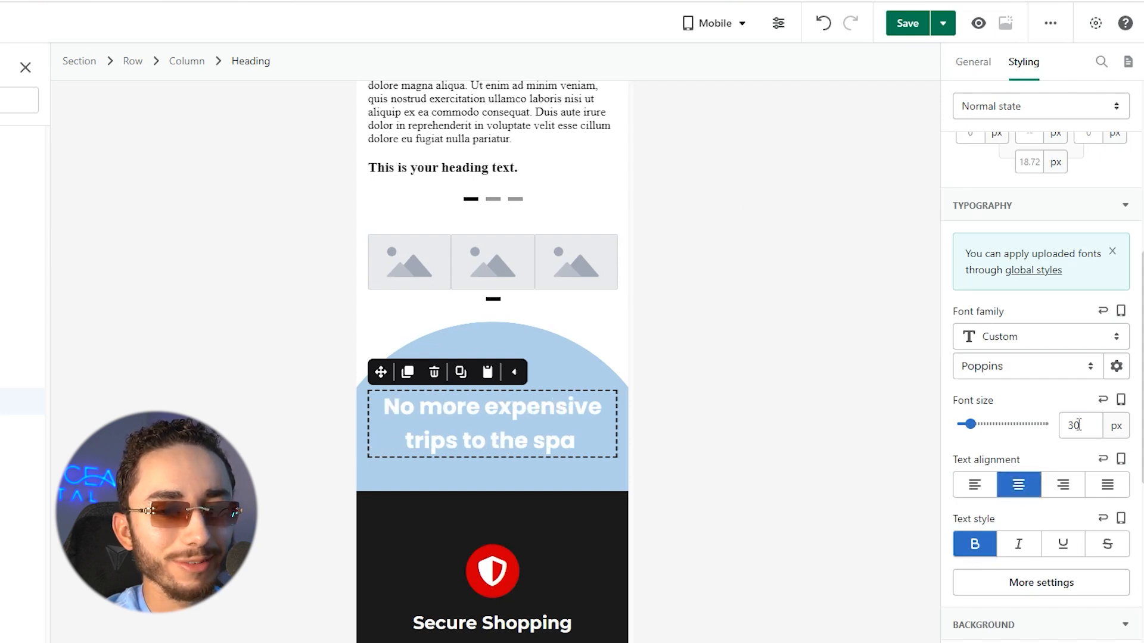
text(28)
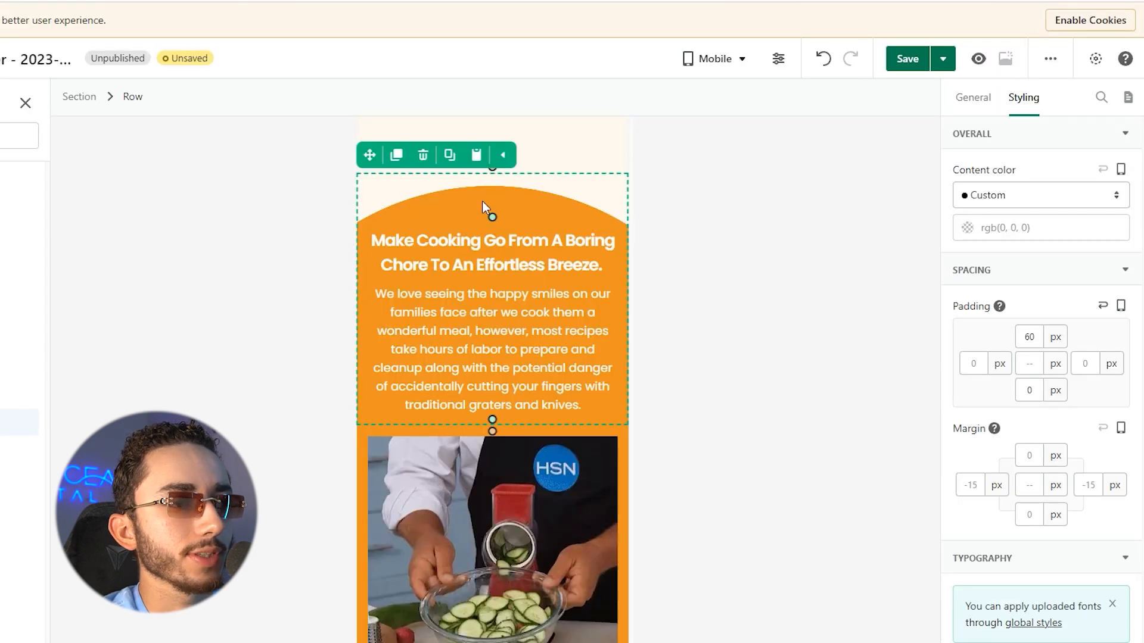
Check the reference page's paragraph and add a paragraph element beneath the heading in the light blue row.
scroll(490, 215, up, 1)
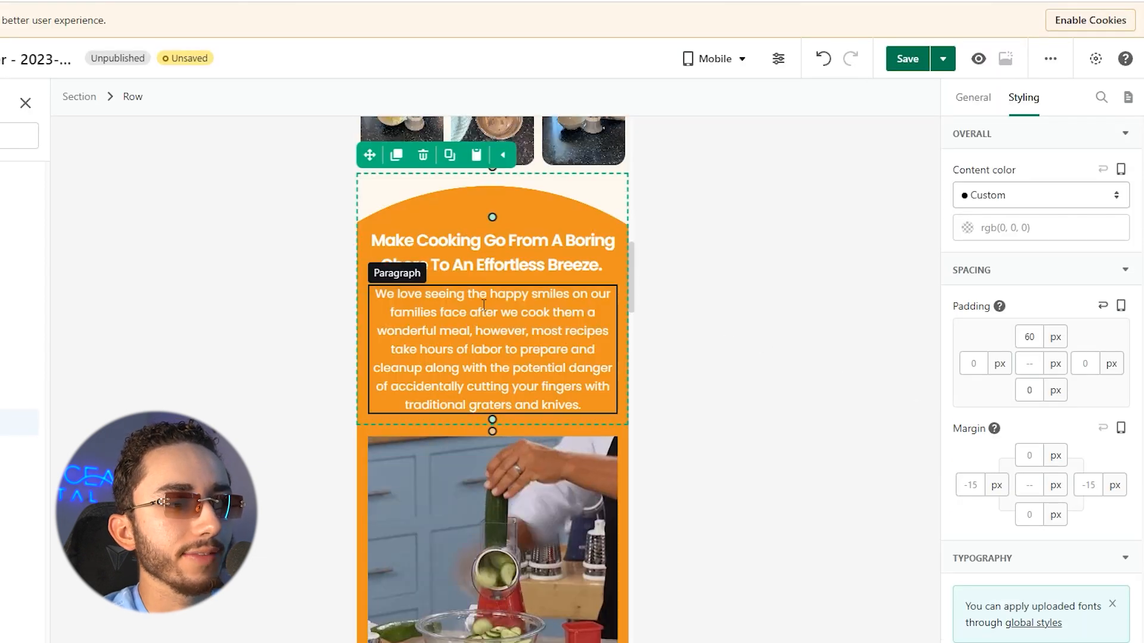
click(477, 309)
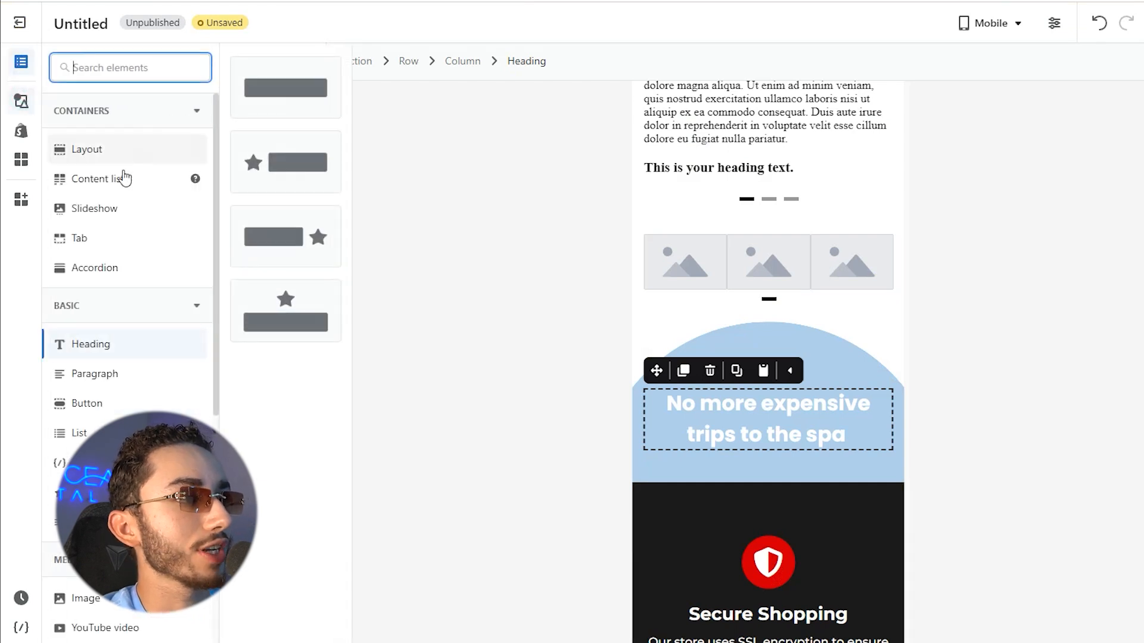
click(115, 379)
drag(272, 84, 727, 450)
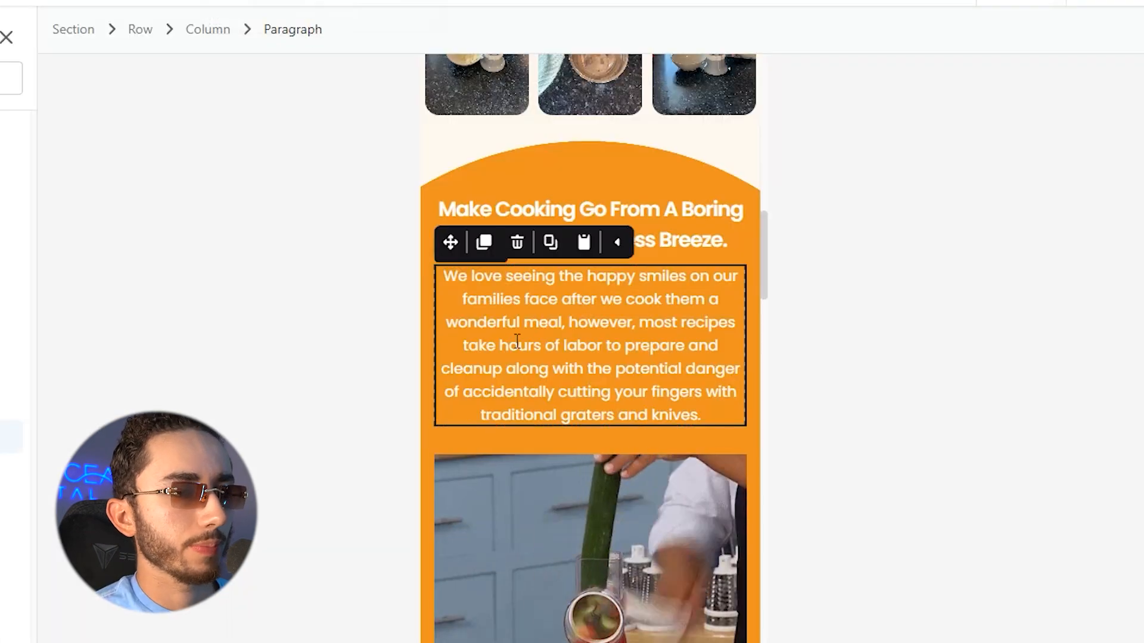
Replace the new paragraph's placeholder with the "We love seeing the happy smiles" text copied from the Master Grater page.
triple_click(517, 341)
key(ctrl+c)
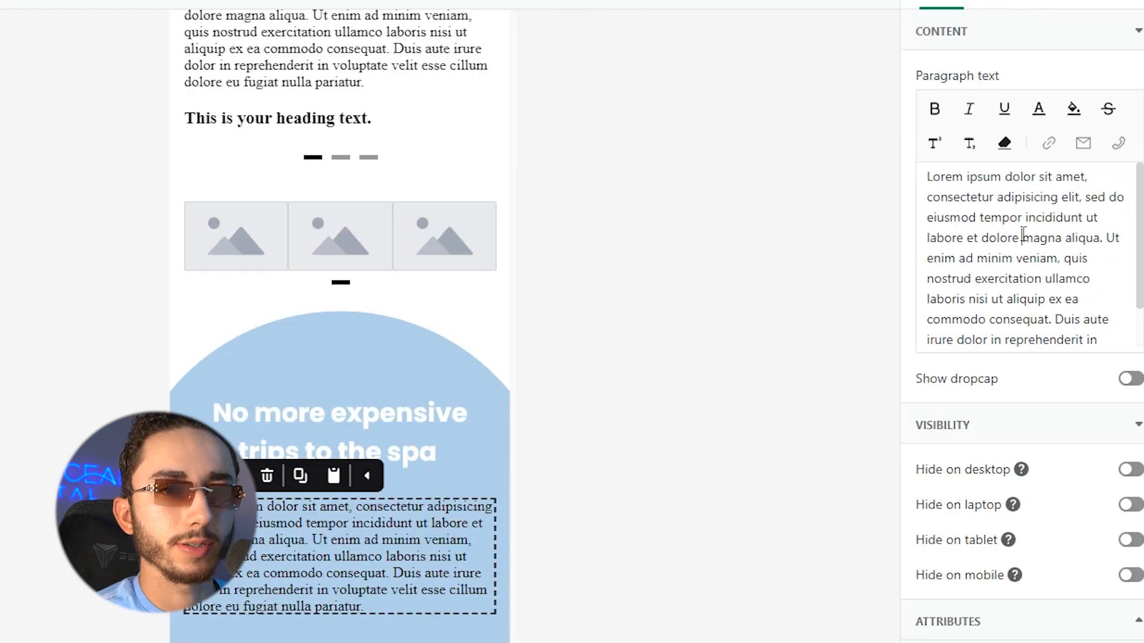
triple_click(1021, 229)
key(ctrl+v)
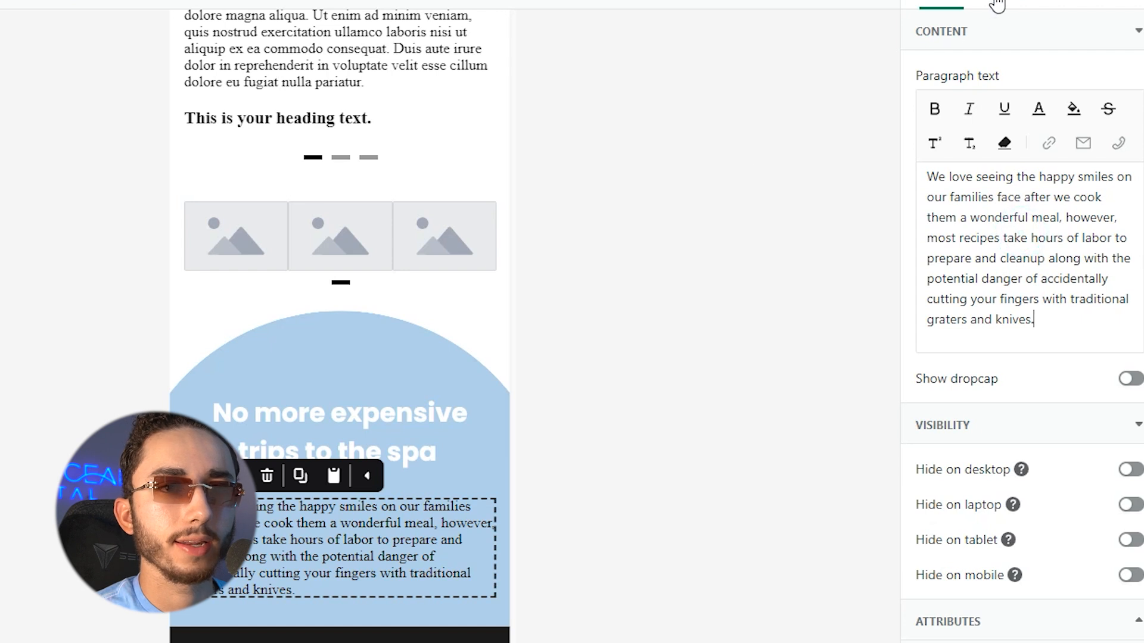
Set the paragraph's content color to white, rgb(255, 255, 255).
scroll(974, 227, down, 10)
scroll(996, 288, up, 9)
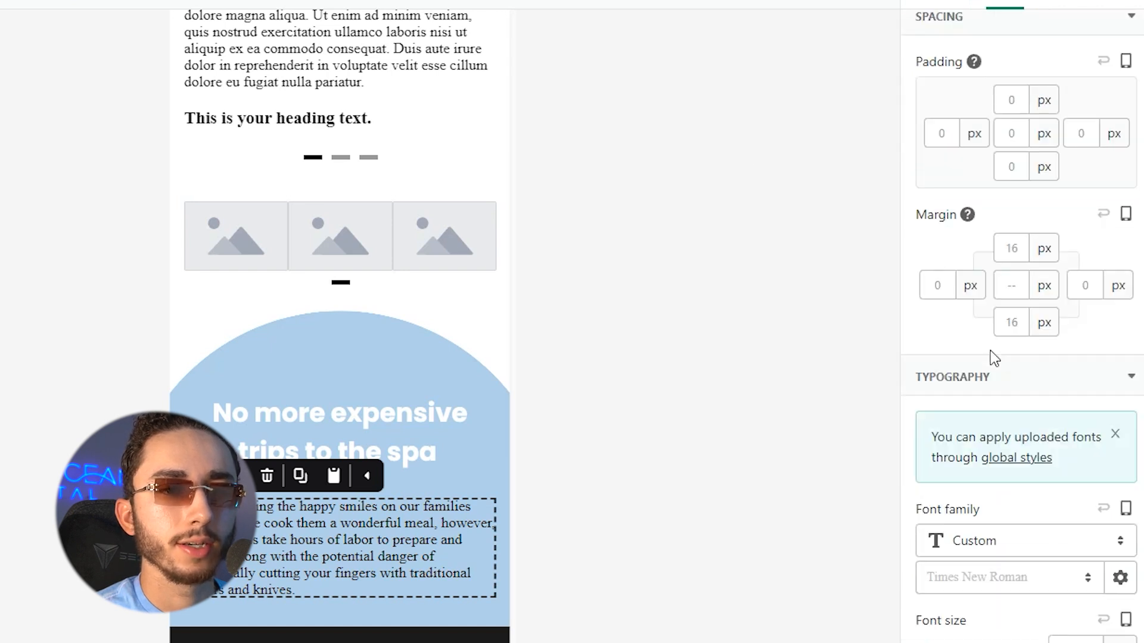
click(991, 245)
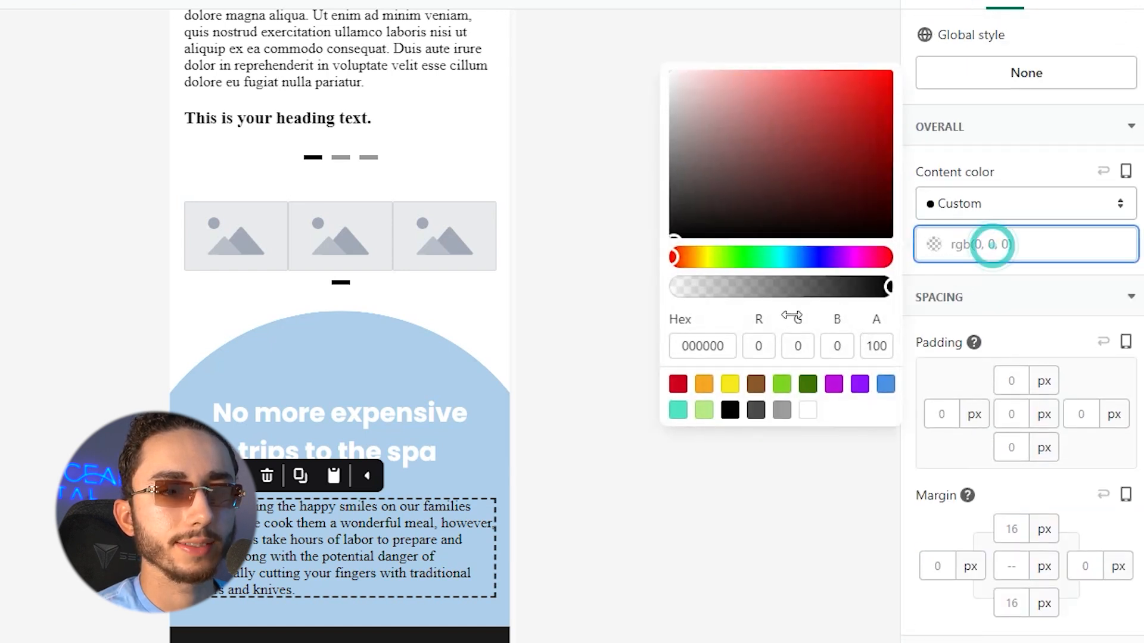
click(808, 410)
click(580, 510)
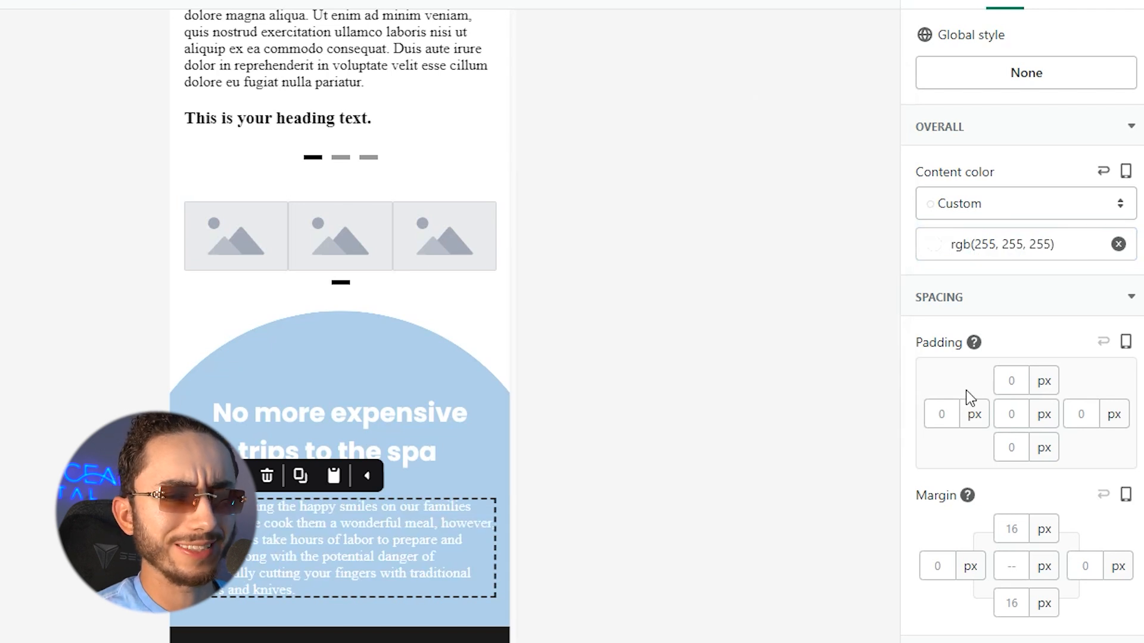
Set the paragraph's font family to Poppins and reduce its font size.
scroll(1007, 424, down, 9)
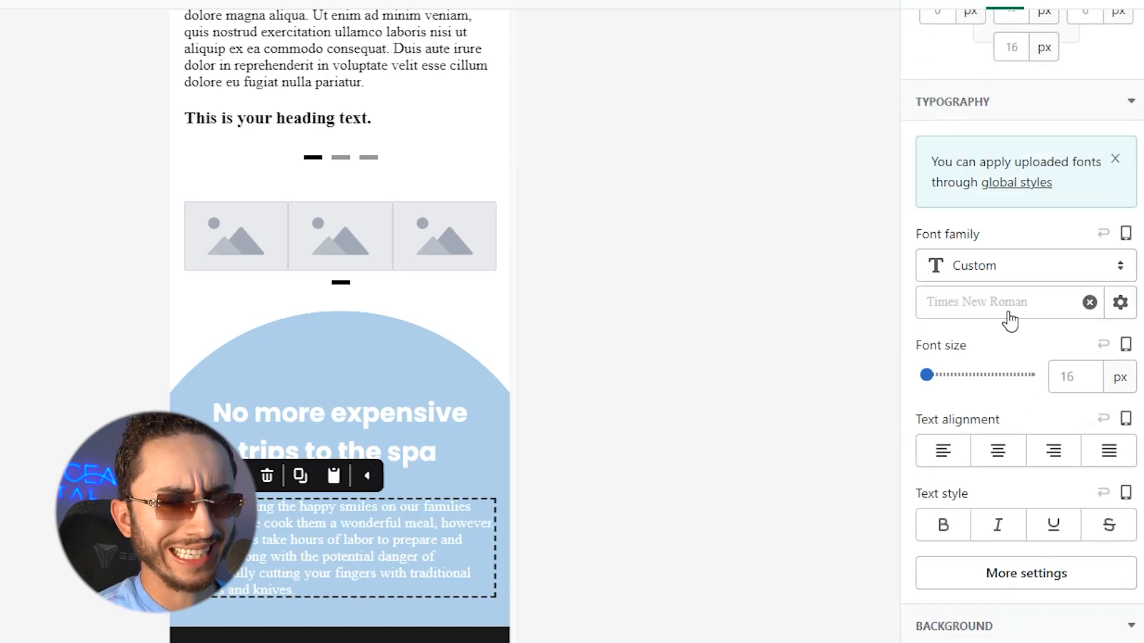
click(1007, 310)
click(968, 460)
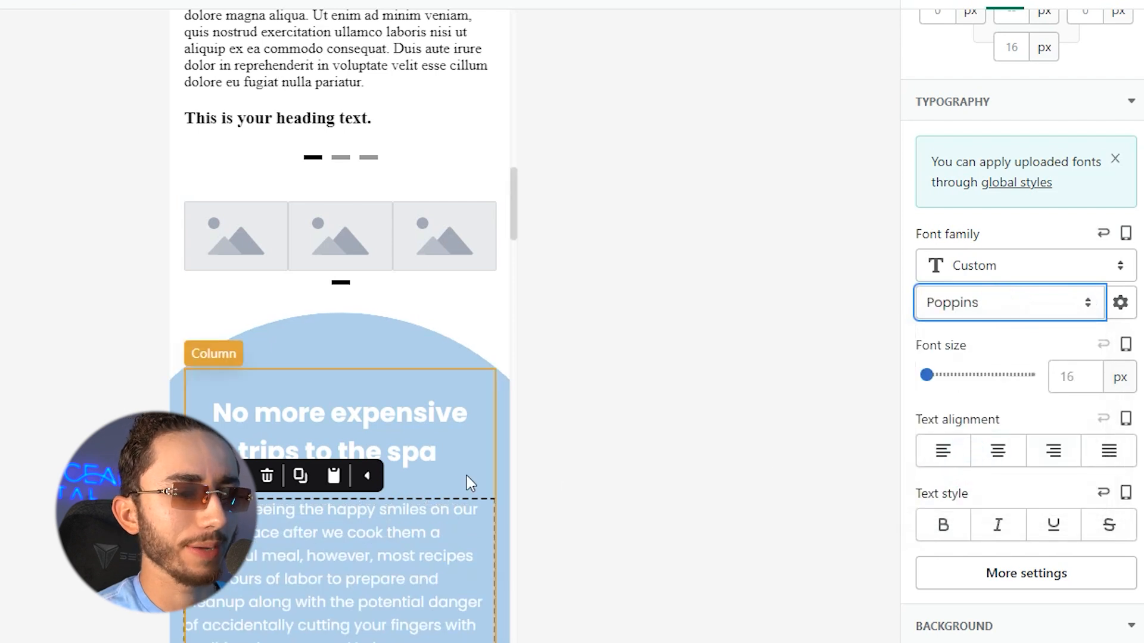
click(1063, 377)
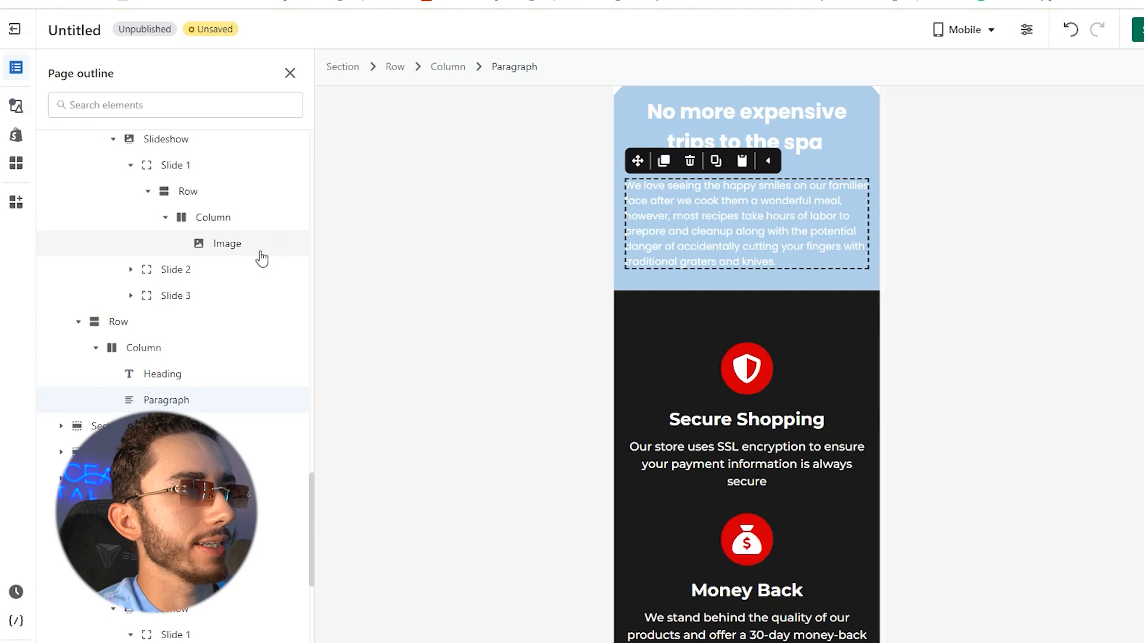
Insert an image element beneath the paragraph in the light blue arched row.
click(16, 108)
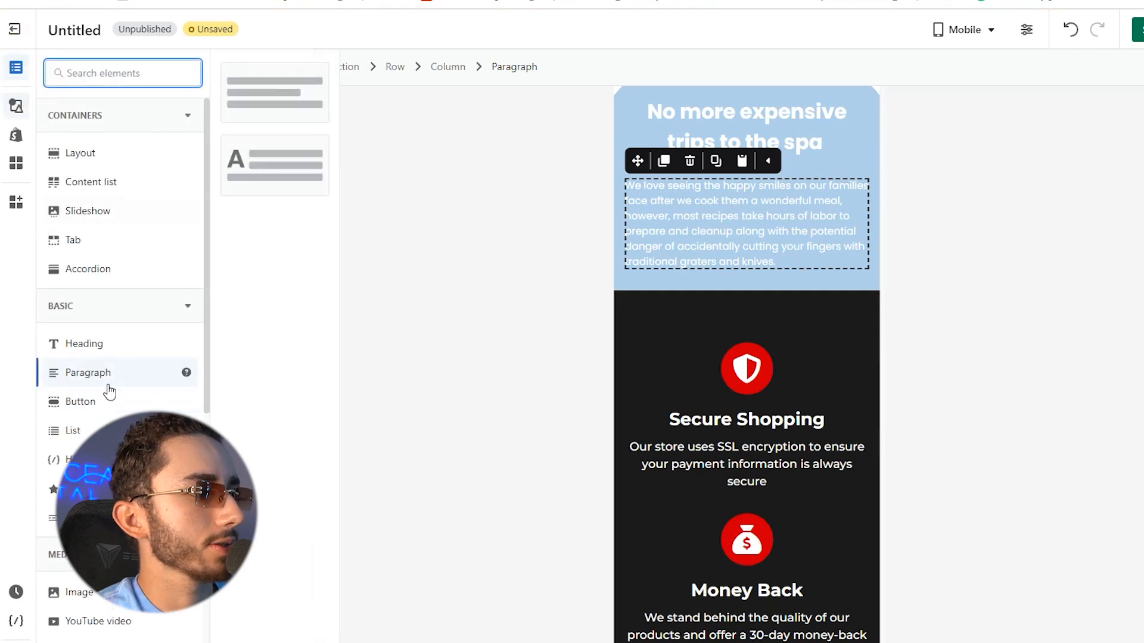
scroll(110, 391, down, 2)
mouse_move(263, 95)
mouse_down()
mouse_move(689, 217)
mouse_move(719, 266)
mouse_up()
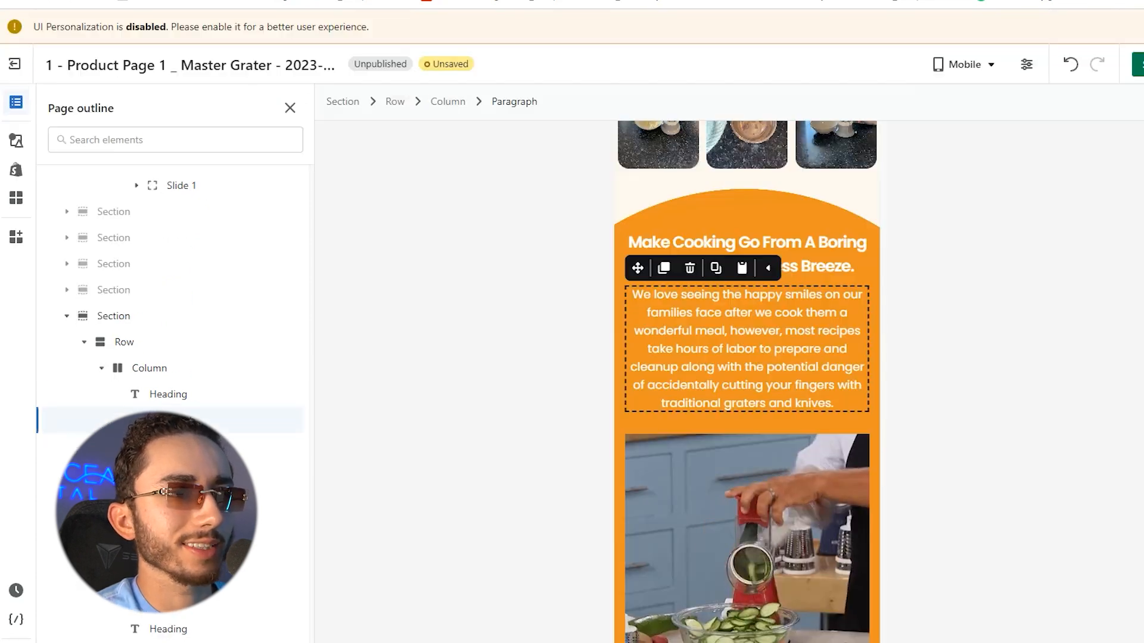
Examine the orange arched sections of the Master Grater page, from the images and four-icon feature grid down to the FAQ.
scroll(774, 452, down, 10)
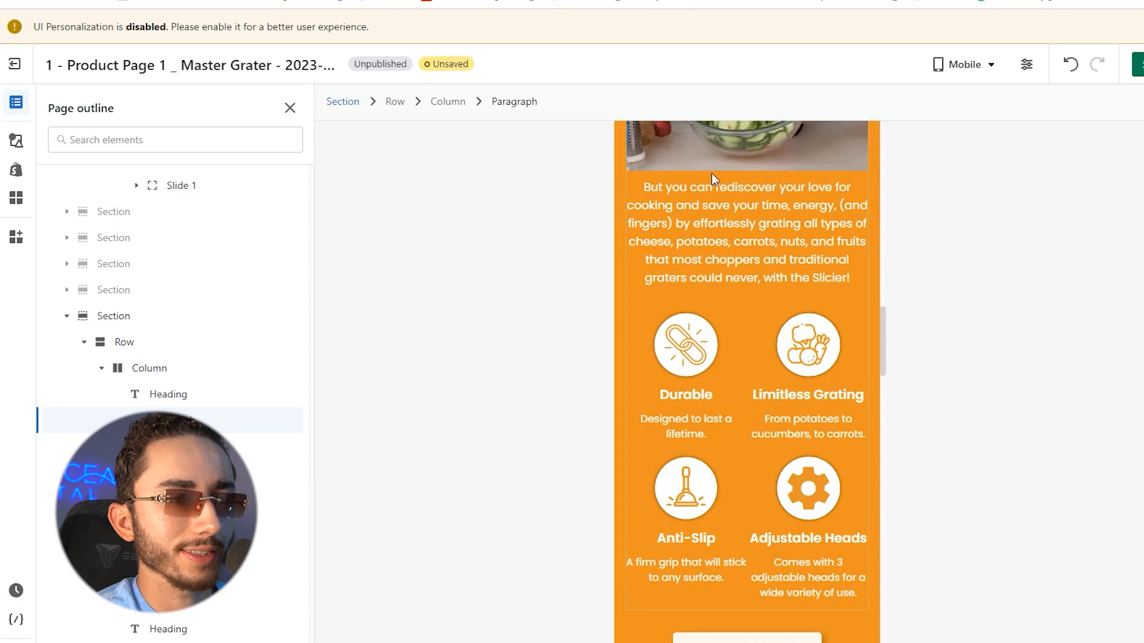
scroll(737, 236, down, 10)
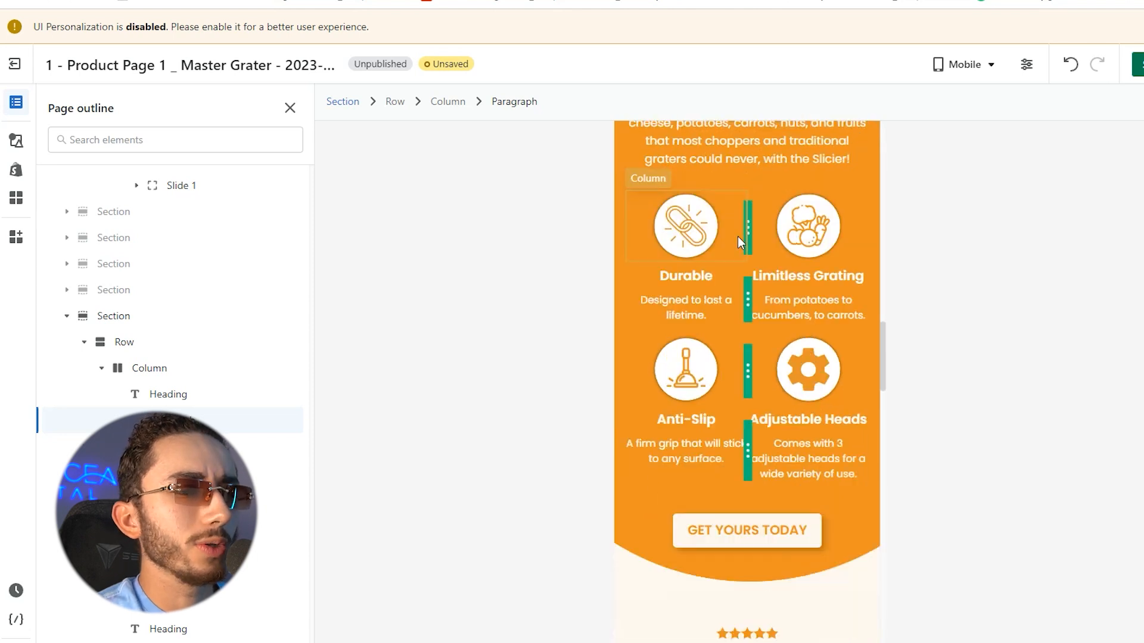
scroll(731, 247, down, 10)
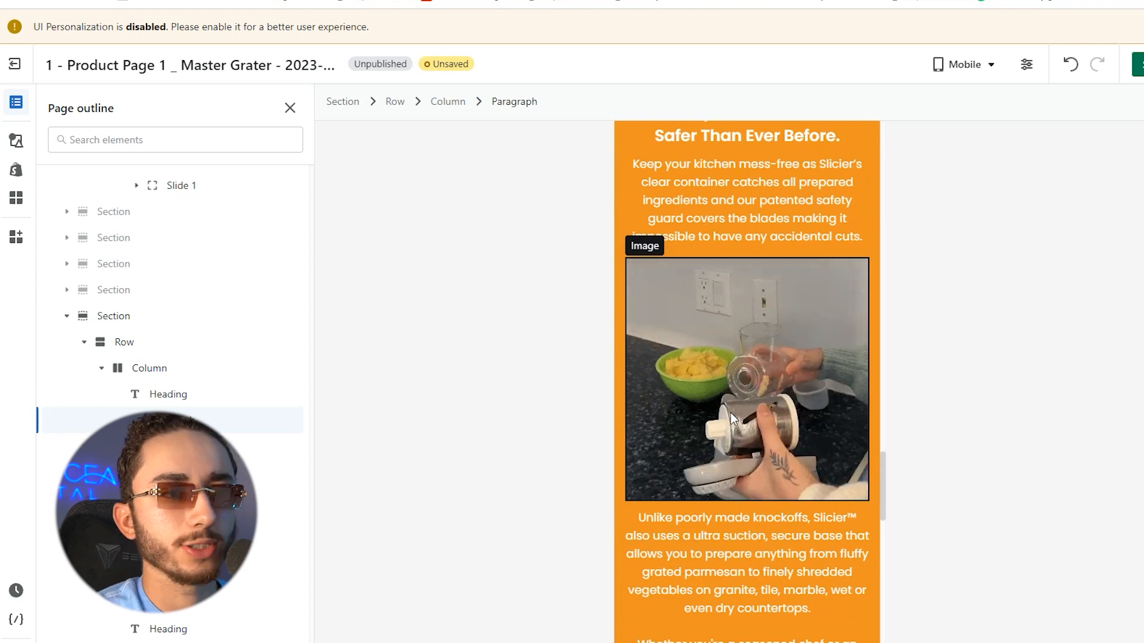
scroll(730, 417, down, 5)
scroll(731, 417, up, 1)
scroll(733, 399, down, 3)
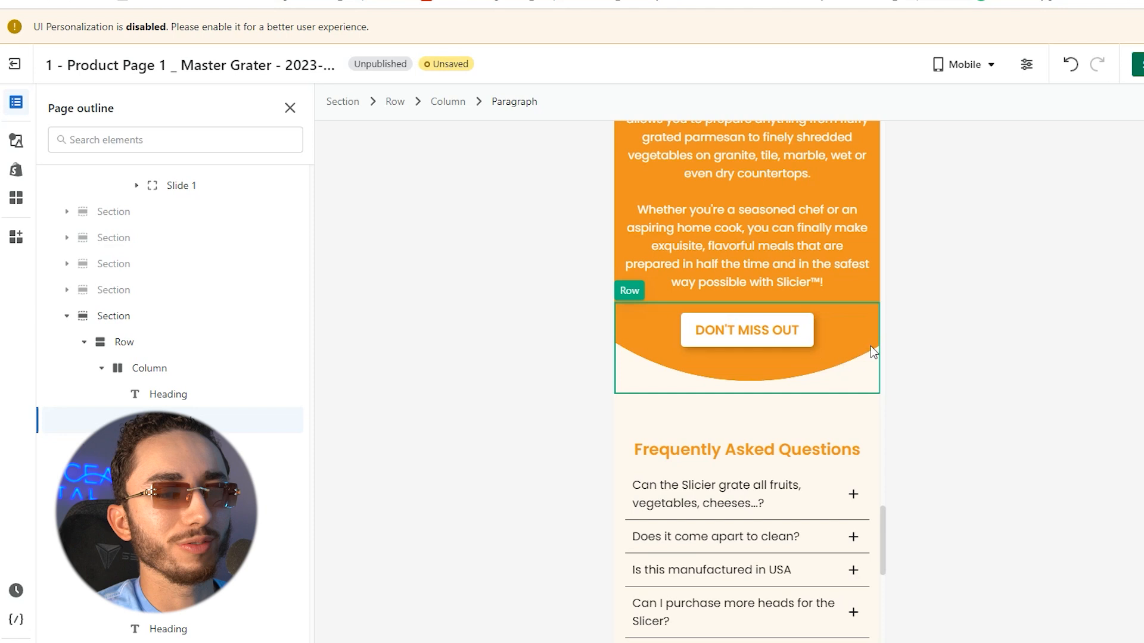
scroll(870, 346, up, 10)
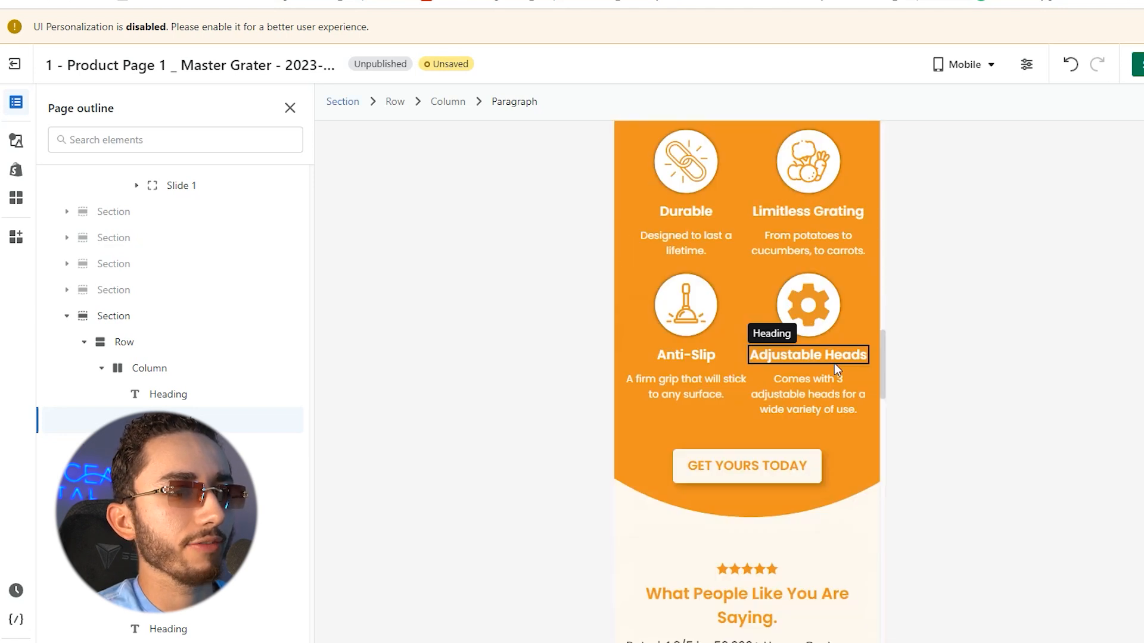
scroll(774, 357, up, 5)
scroll(686, 351, down, 3)
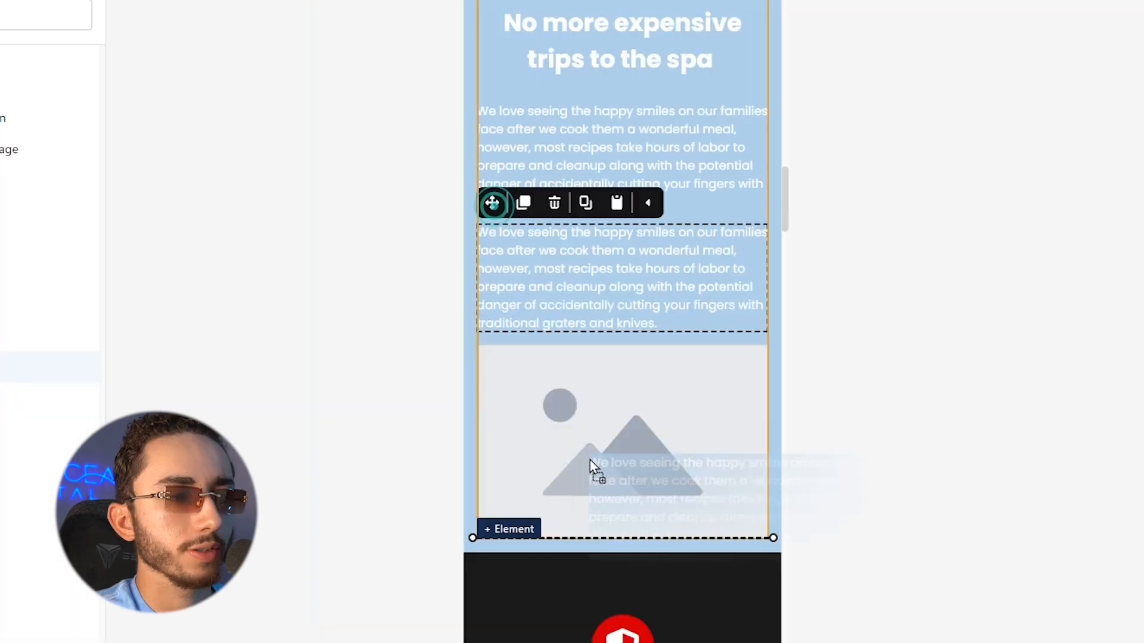
Move the duplicate paragraph beneath the image in the light blue arched row and add a two-column row under it.
drag(590, 460, 592, 480)
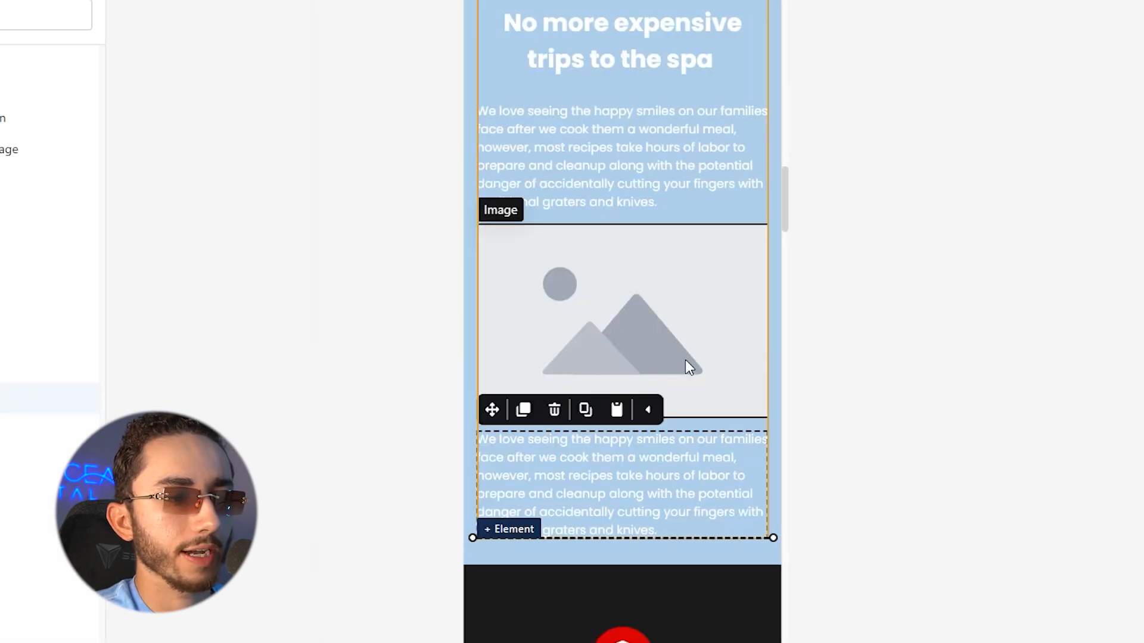
scroll(685, 367, down, 3)
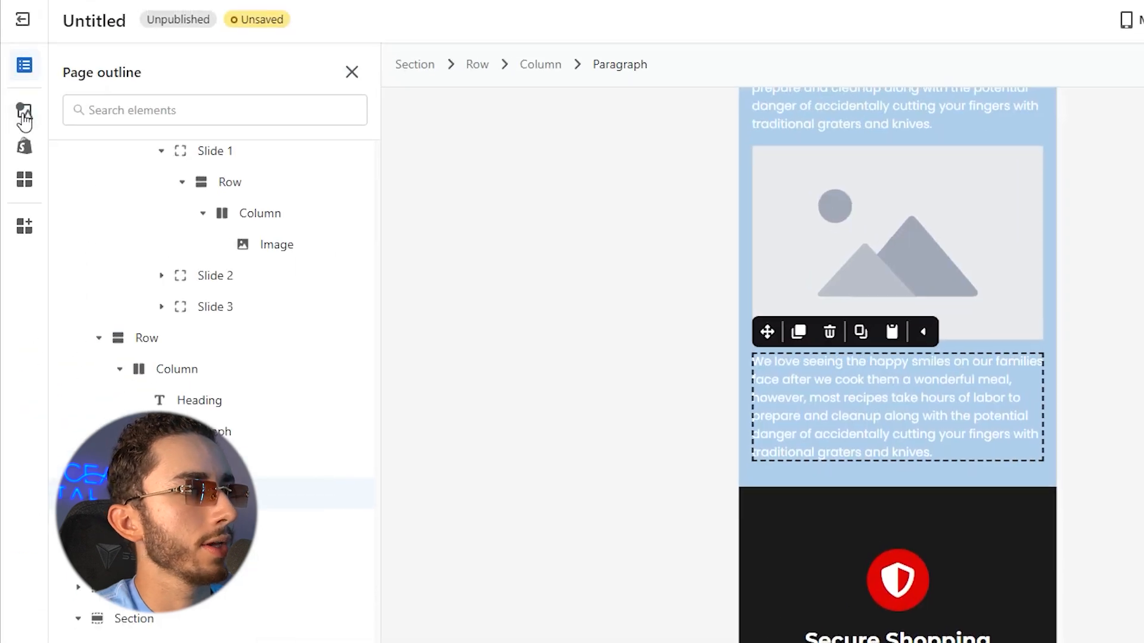
click(24, 114)
scroll(143, 248, up, 3)
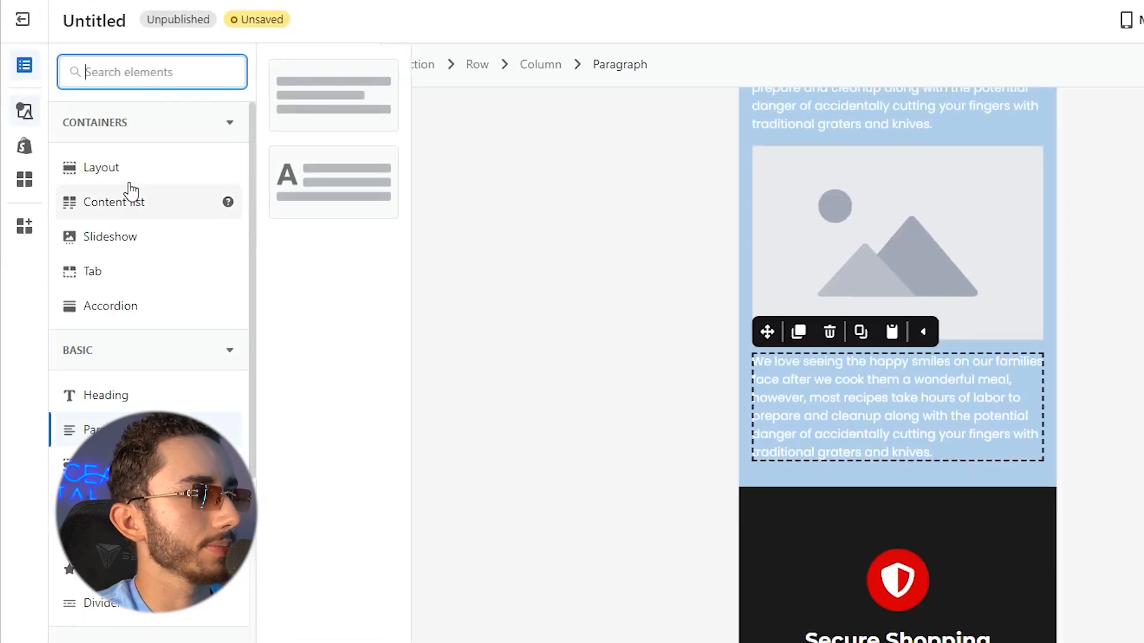
click(127, 170)
drag(325, 182, 833, 468)
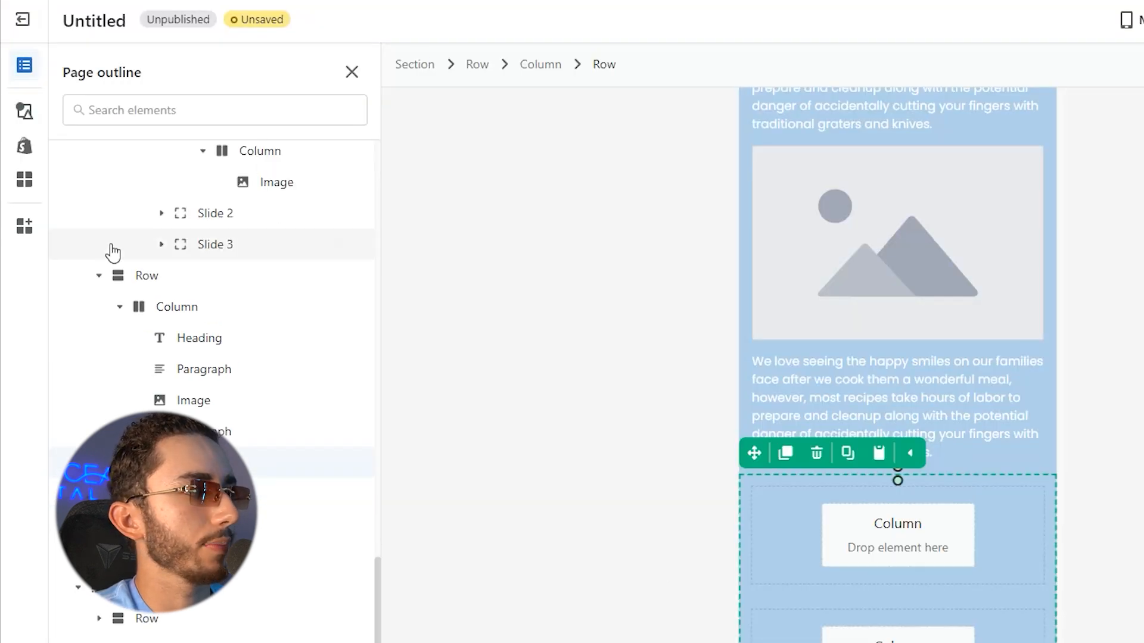
Insert an image element into each column of the new two-column row.
click(21, 111)
scroll(139, 381, down, 3)
drag(312, 93, 817, 524)
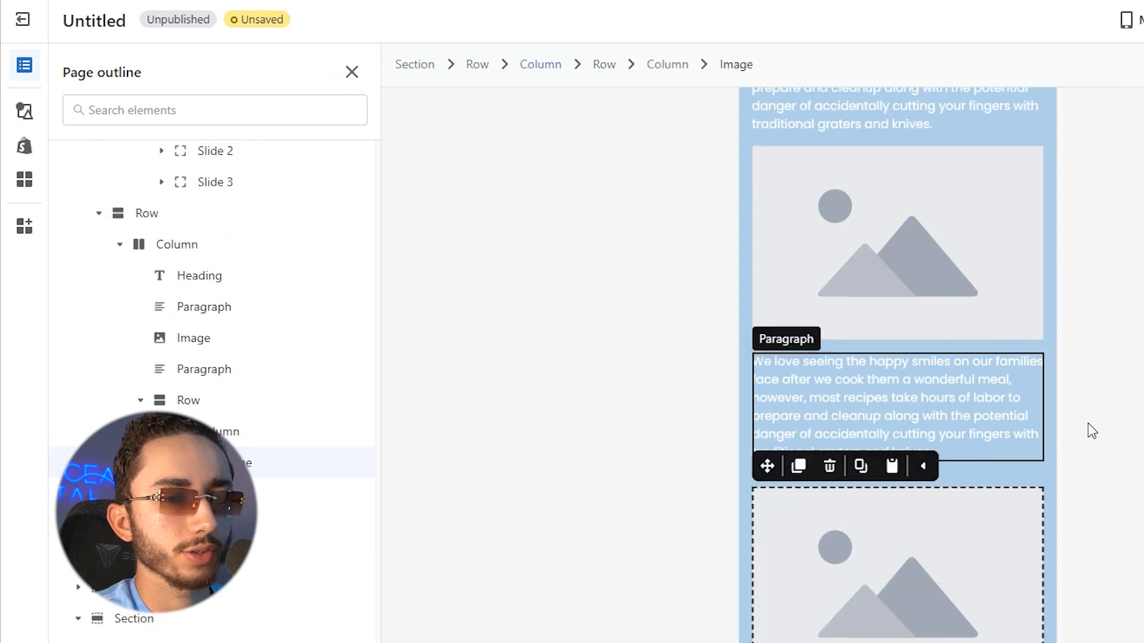
scroll(926, 596, down, 3)
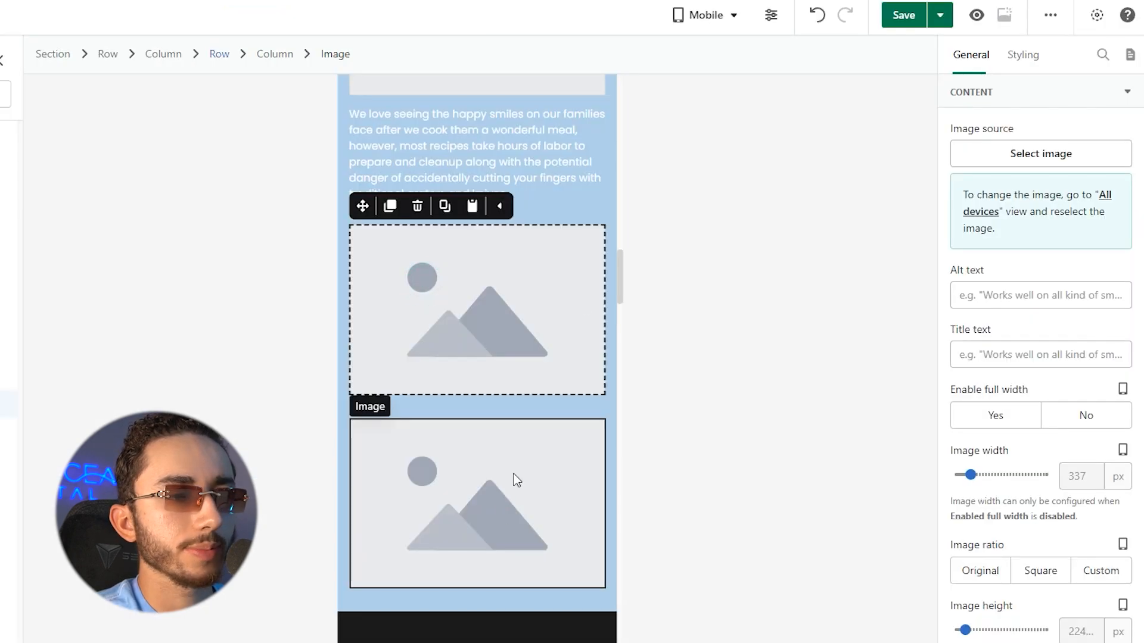
Set the nested image row to 2 columns per line so both images sit side by side.
click(928, 571)
click(606, 223)
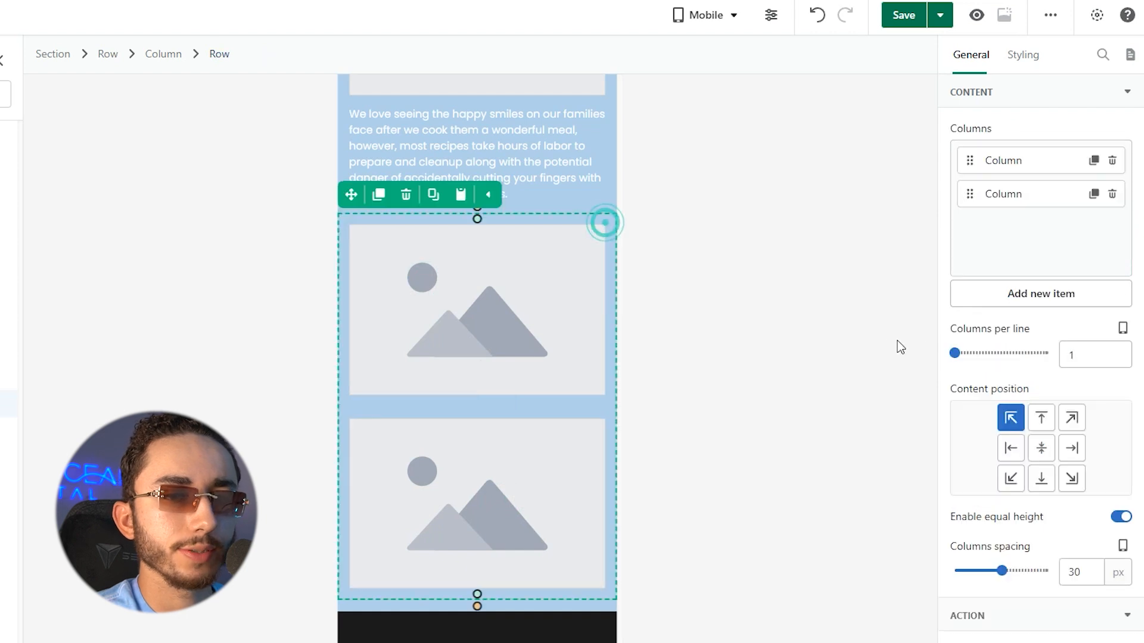
drag(977, 365, 985, 360)
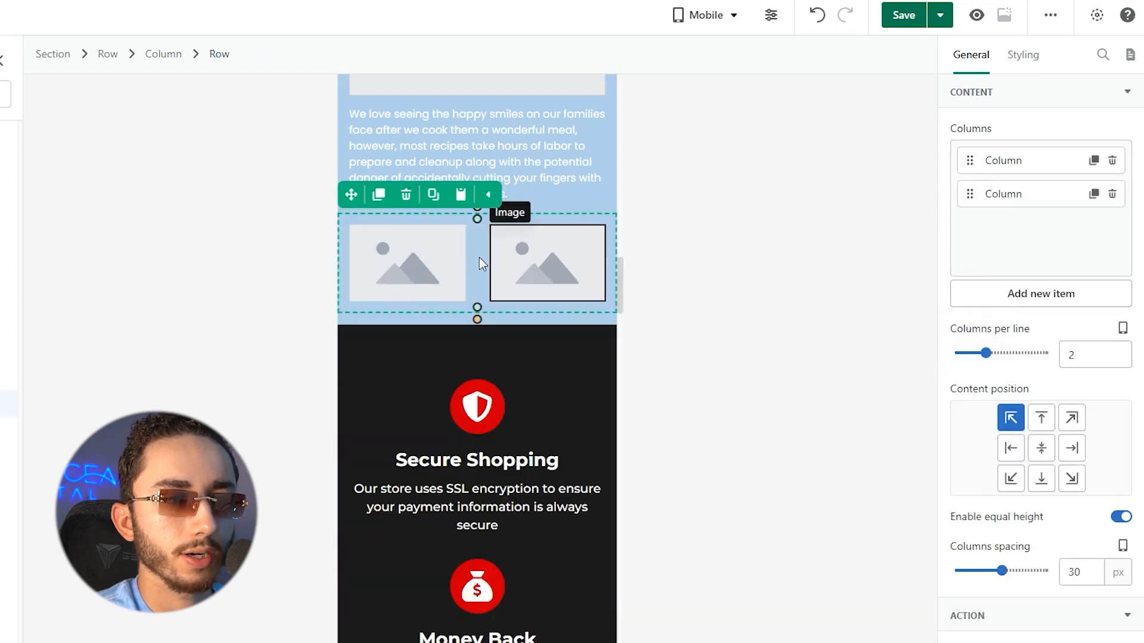
Add a heading element beneath each of the two side-by-side images.
click(427, 269)
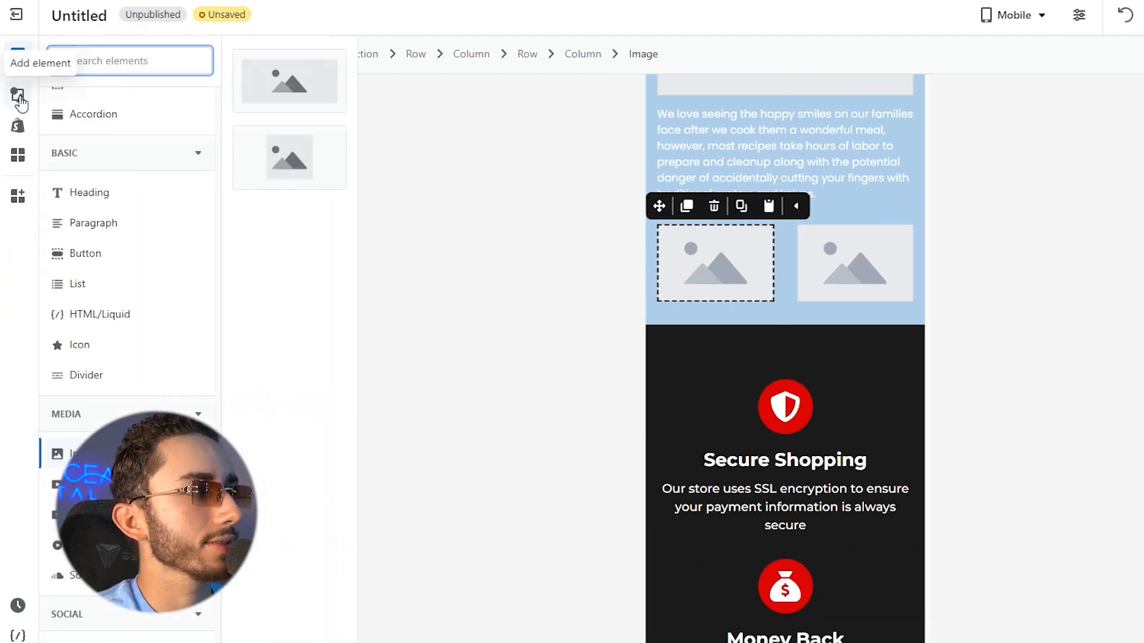
click(17, 55)
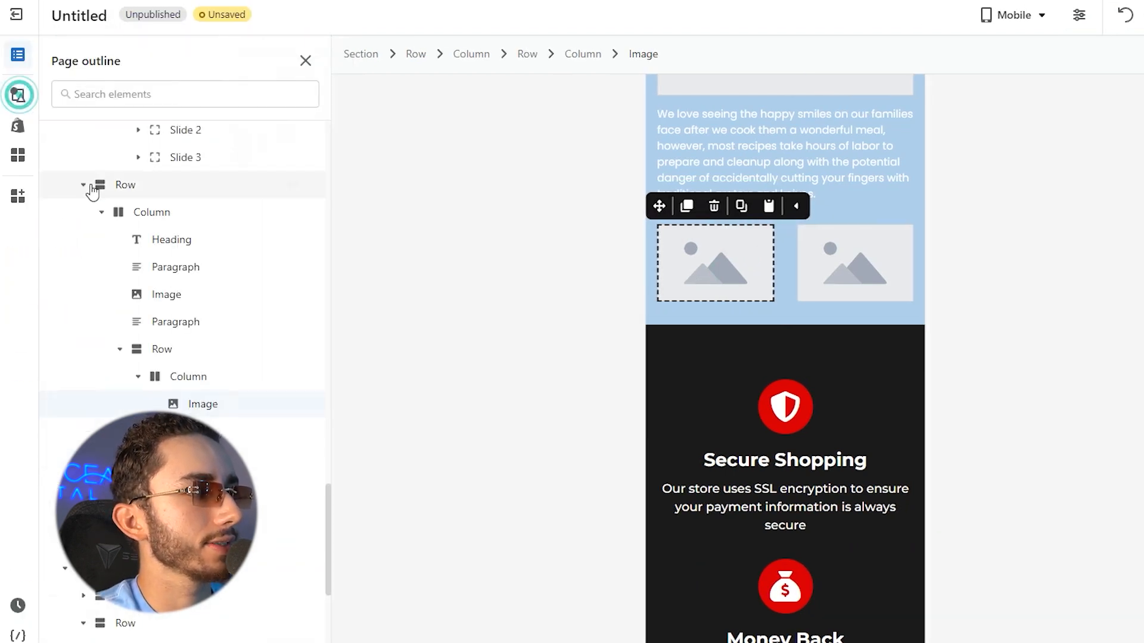
click(20, 97)
mouse_move(115, 192)
drag(301, 93, 709, 303)
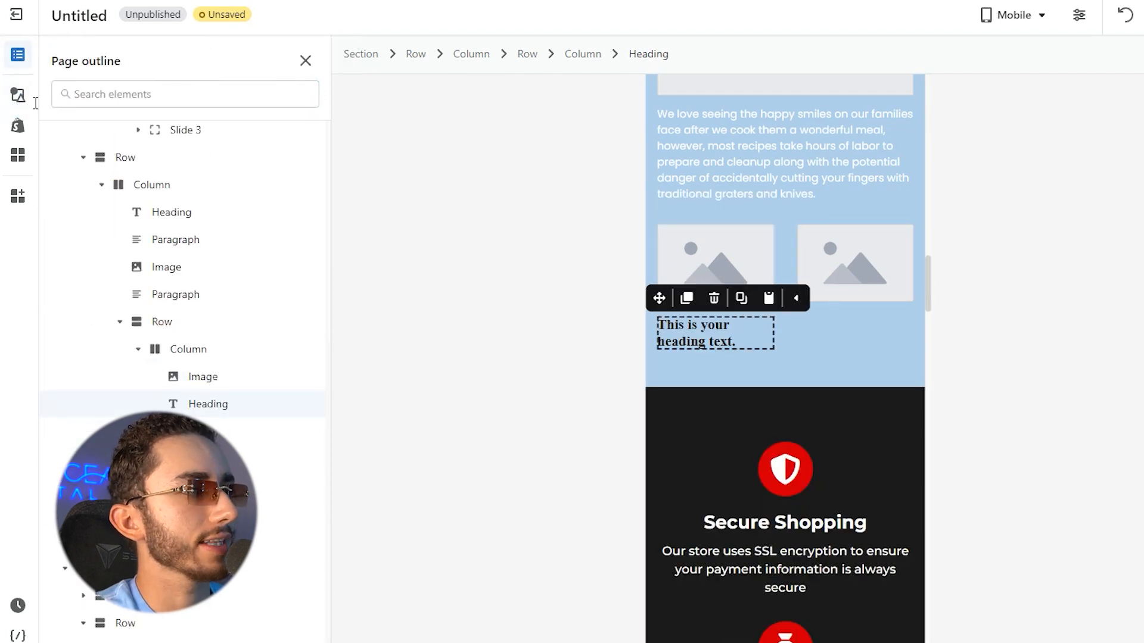
click(17, 95)
drag(258, 106, 855, 336)
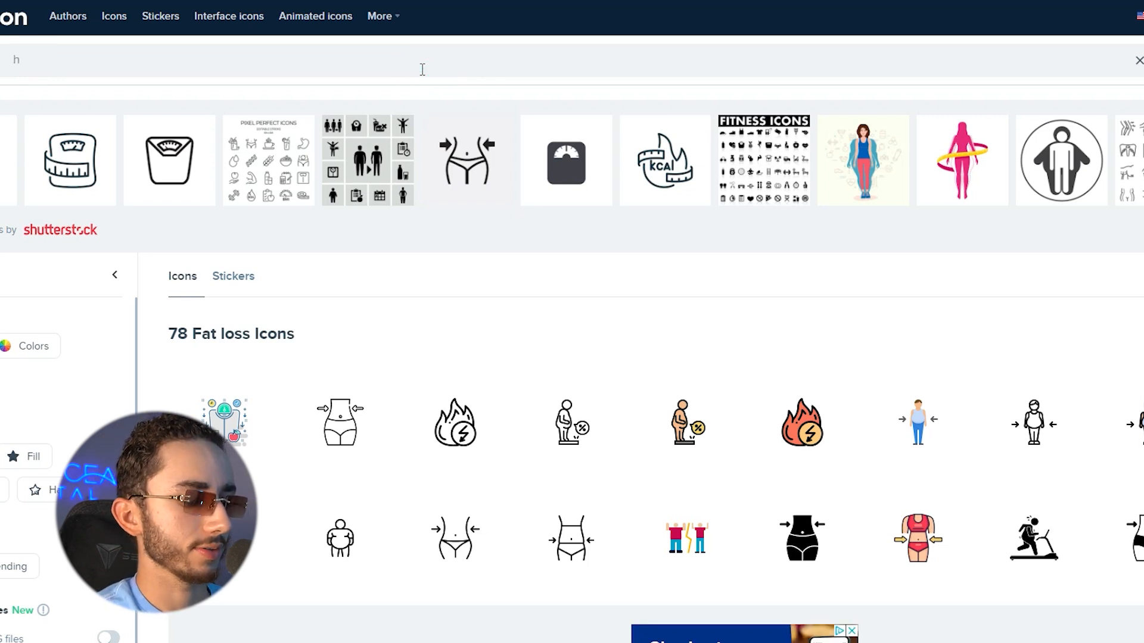
Switch to Flaticon, search for "heat" icons and open the black three-wave Air icon for editing.
key(Return)
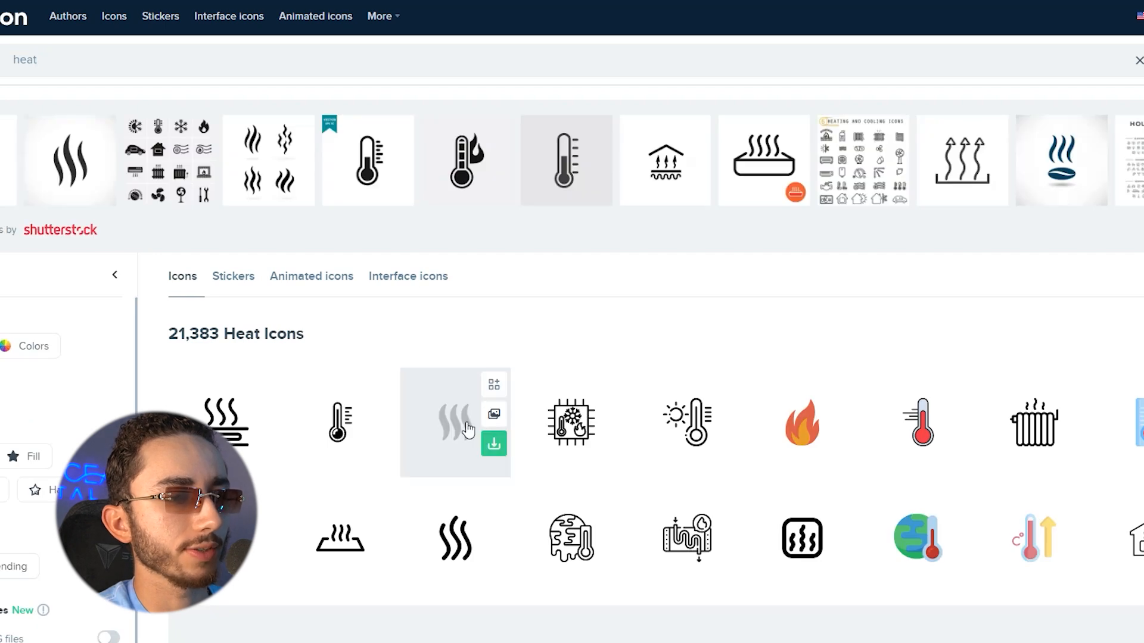
click(468, 429)
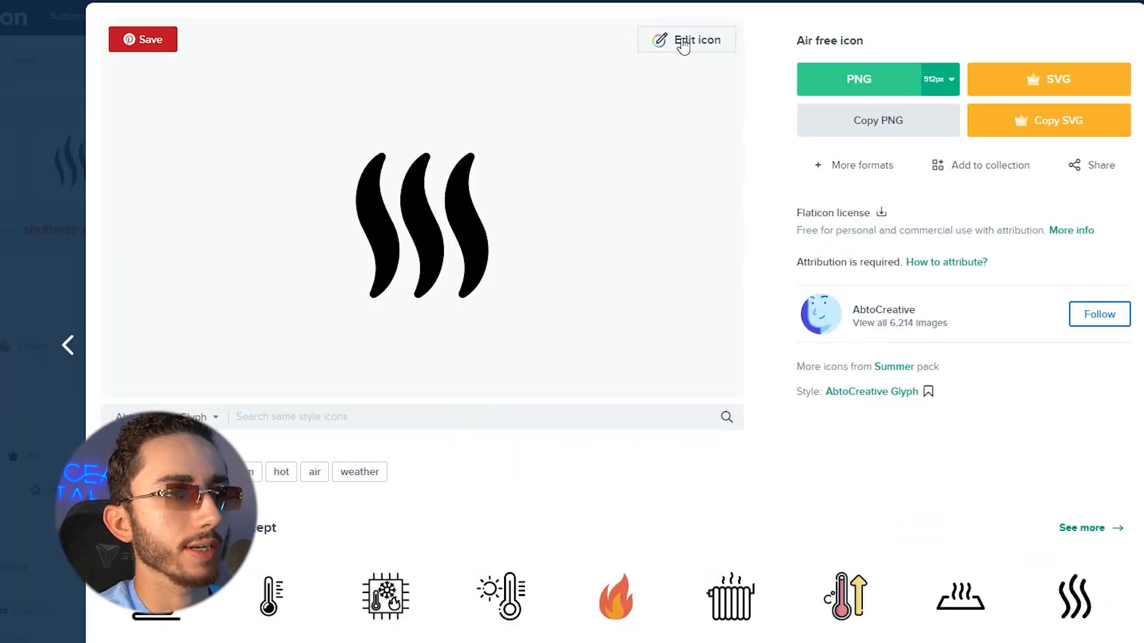
click(683, 43)
Recolor the three-wave icon from black to the page's light blue, hex #ACCEEB.
click(180, 176)
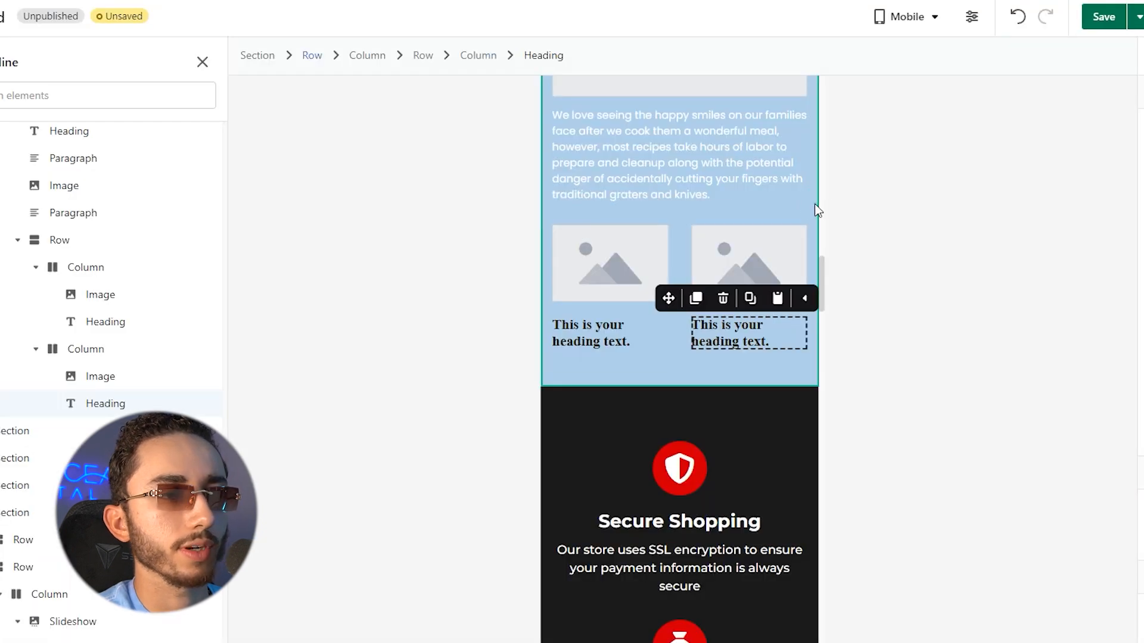
click(815, 203)
scroll(726, 266, up, 10)
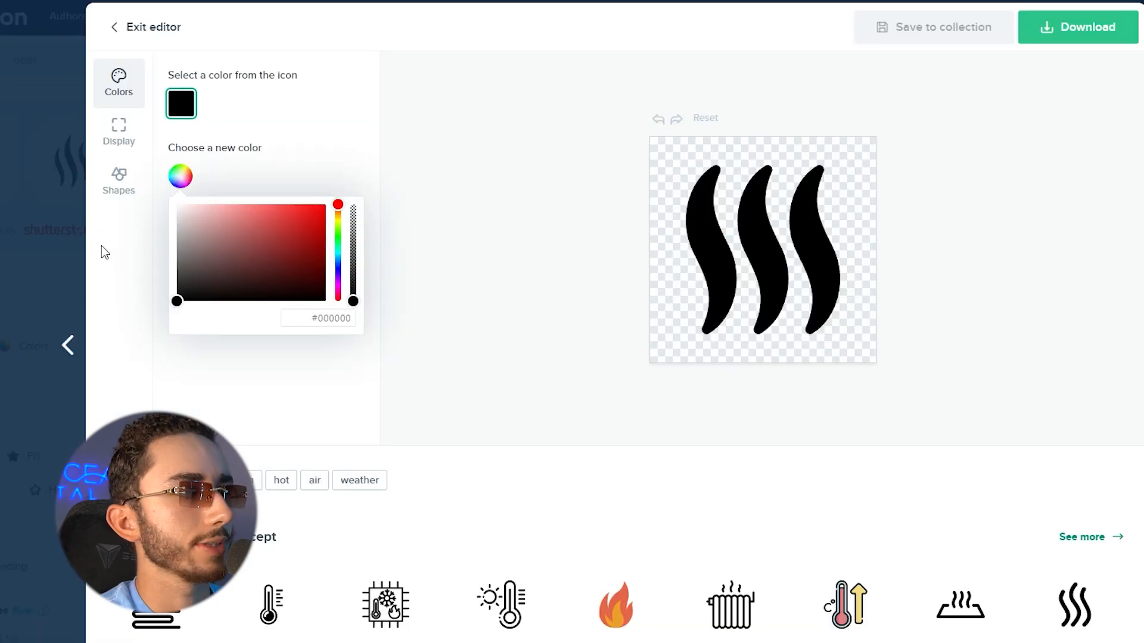
click(320, 320)
key(ctrl+v)
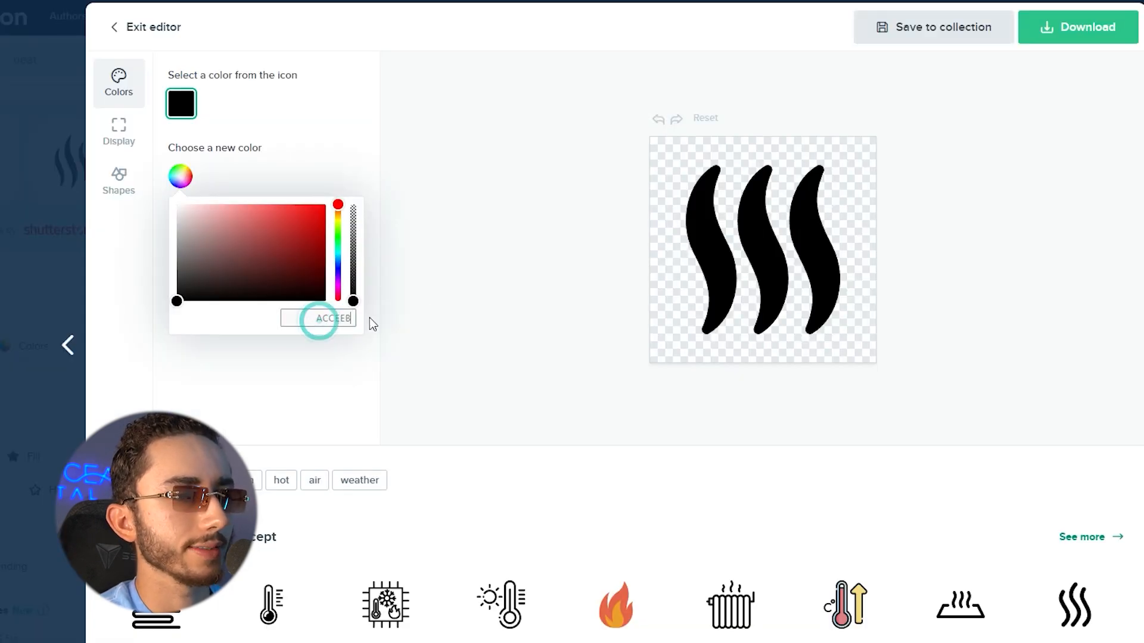
key(Return)
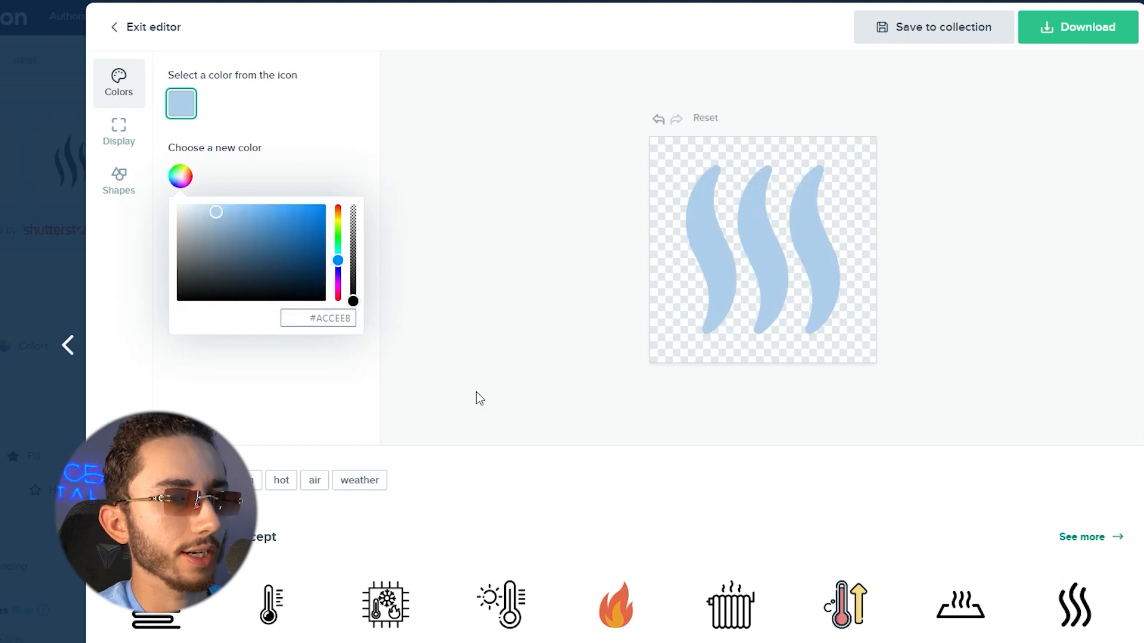
click(479, 396)
Add a circle shape behind the wave icon and color the circle white, #FFFFFF.
click(123, 174)
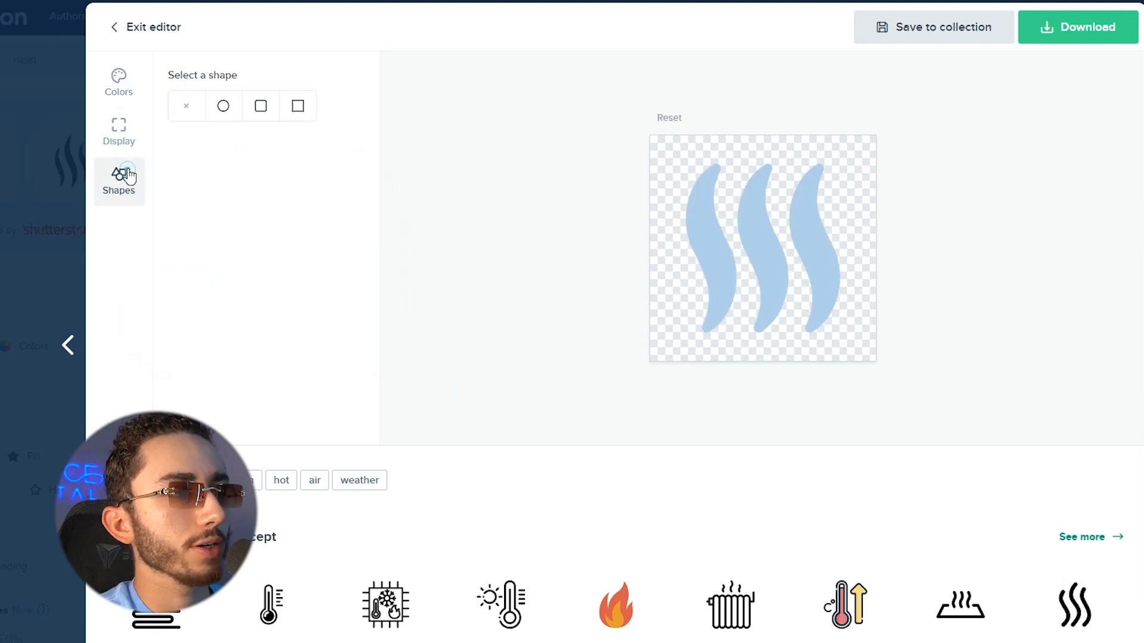
click(233, 115)
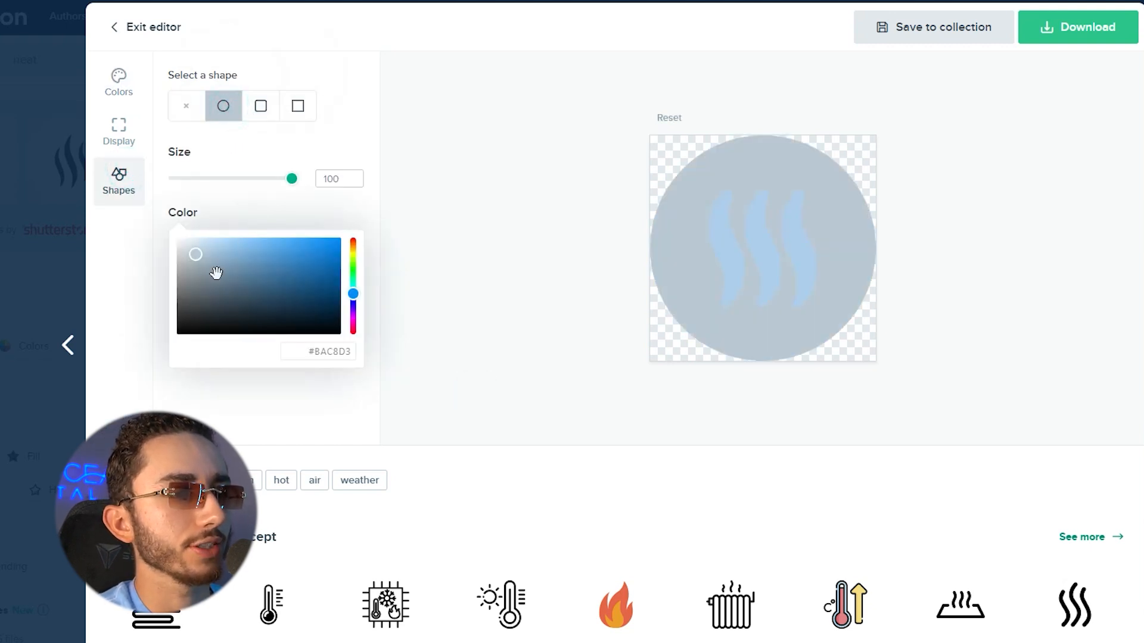
click(217, 274)
drag(198, 266, 171, 233)
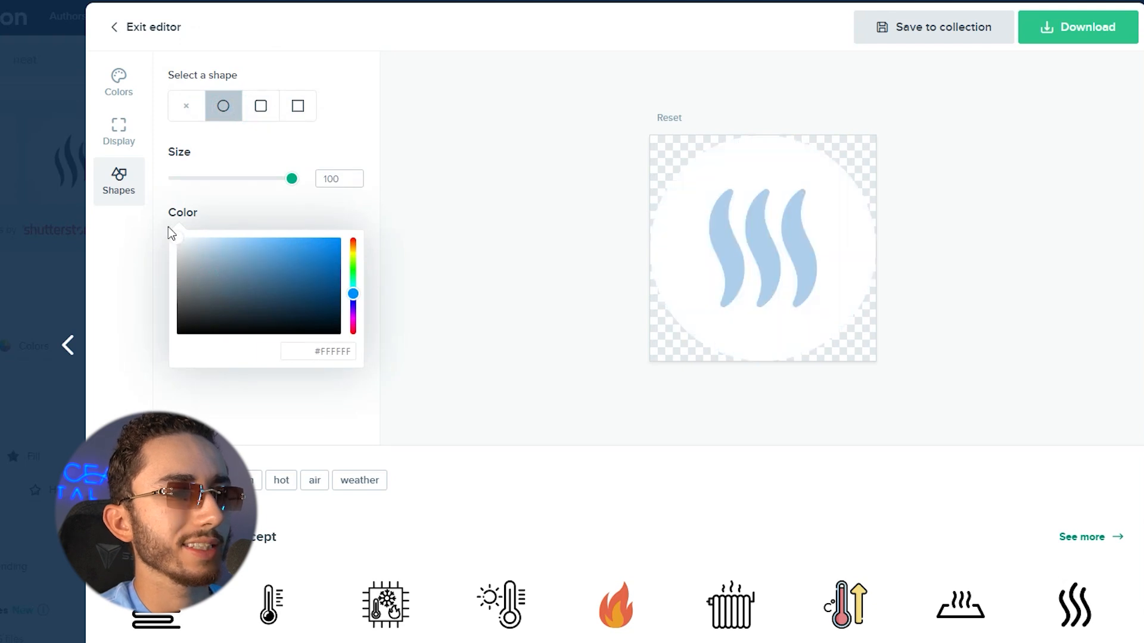
Download the edited wave icon as a 512px PNG using the free download option.
click(1078, 34)
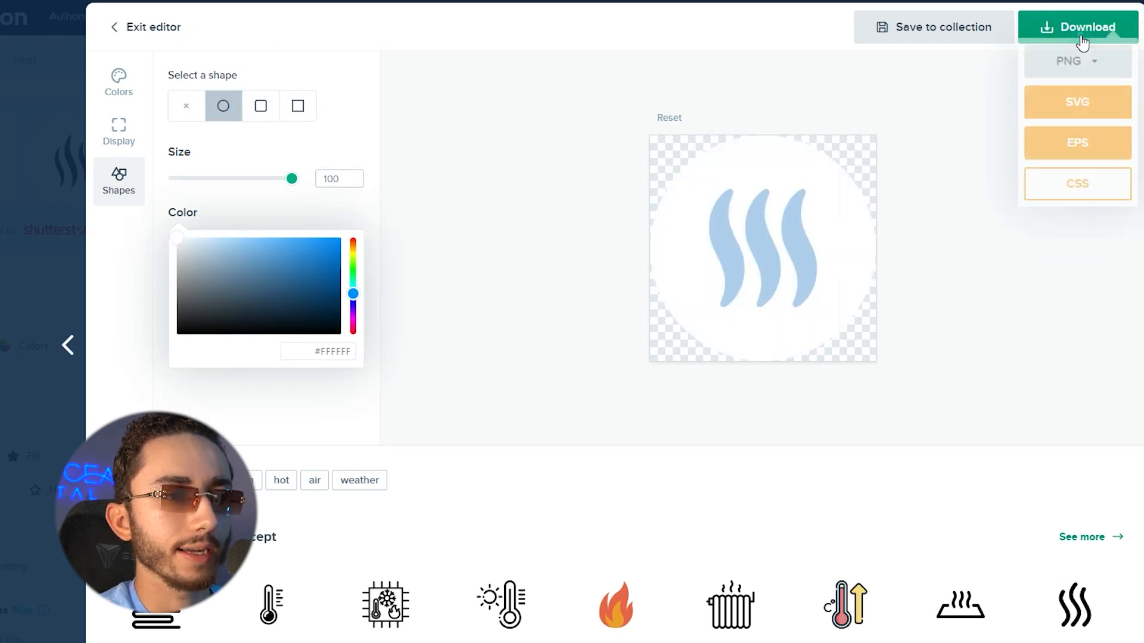
click(1055, 87)
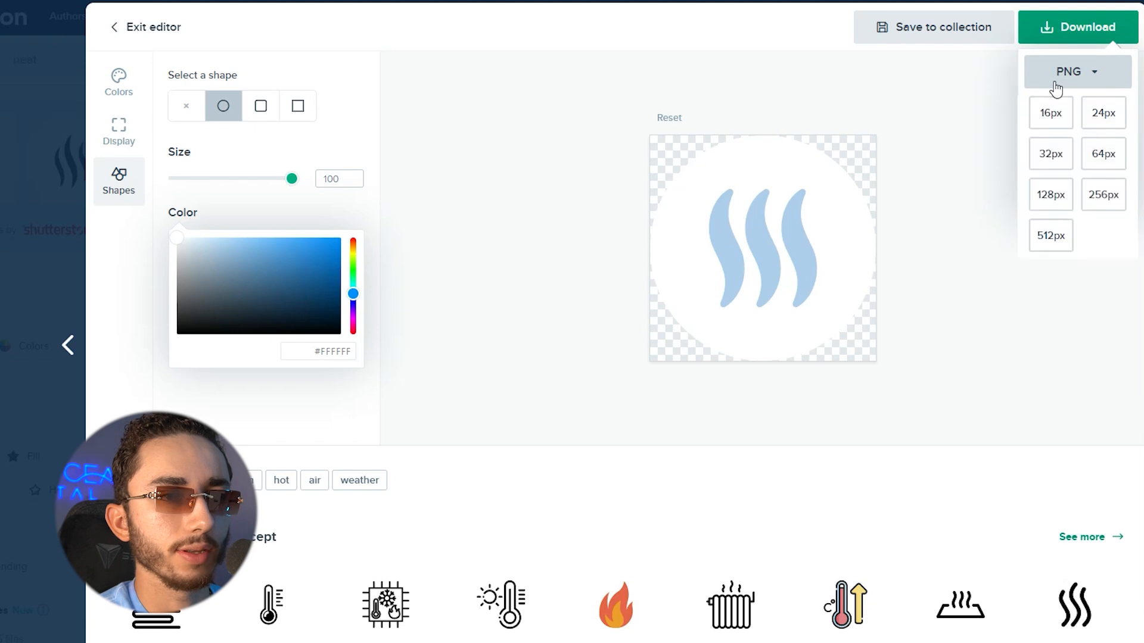
click(1050, 236)
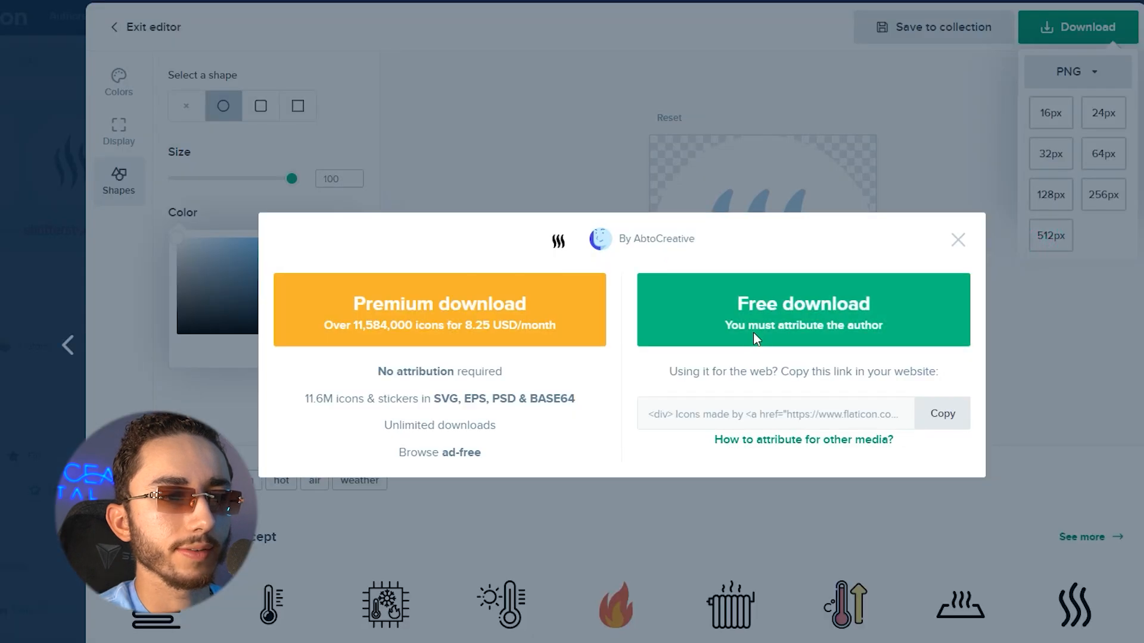
click(753, 332)
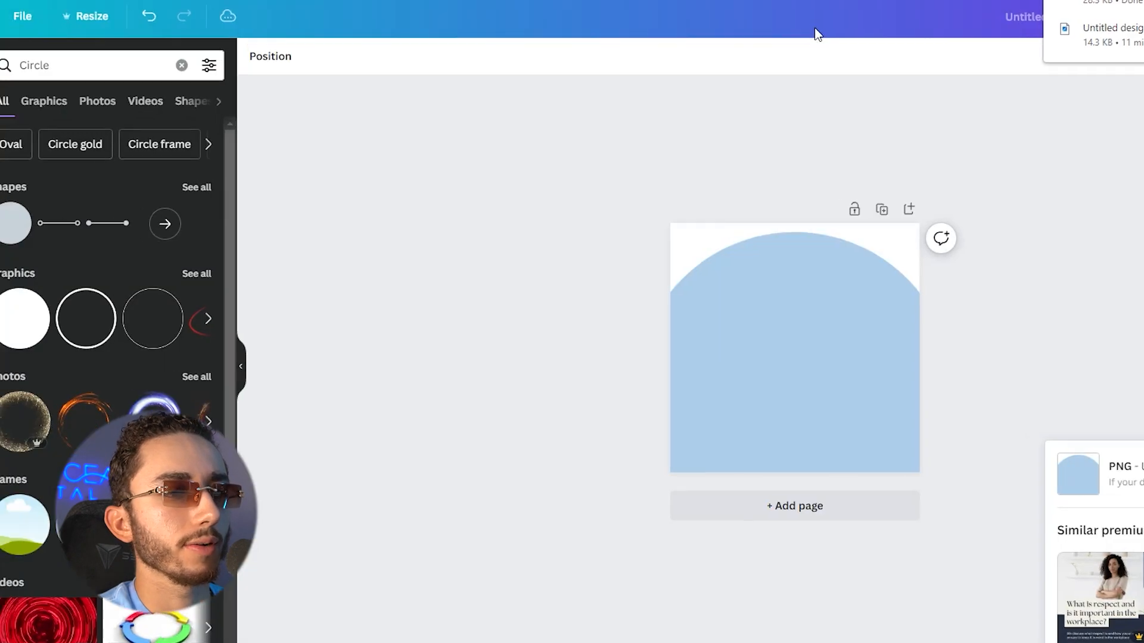
Switch to Canva, add a second page to the design, and upload the downloaded wave icon onto it.
click(892, 508)
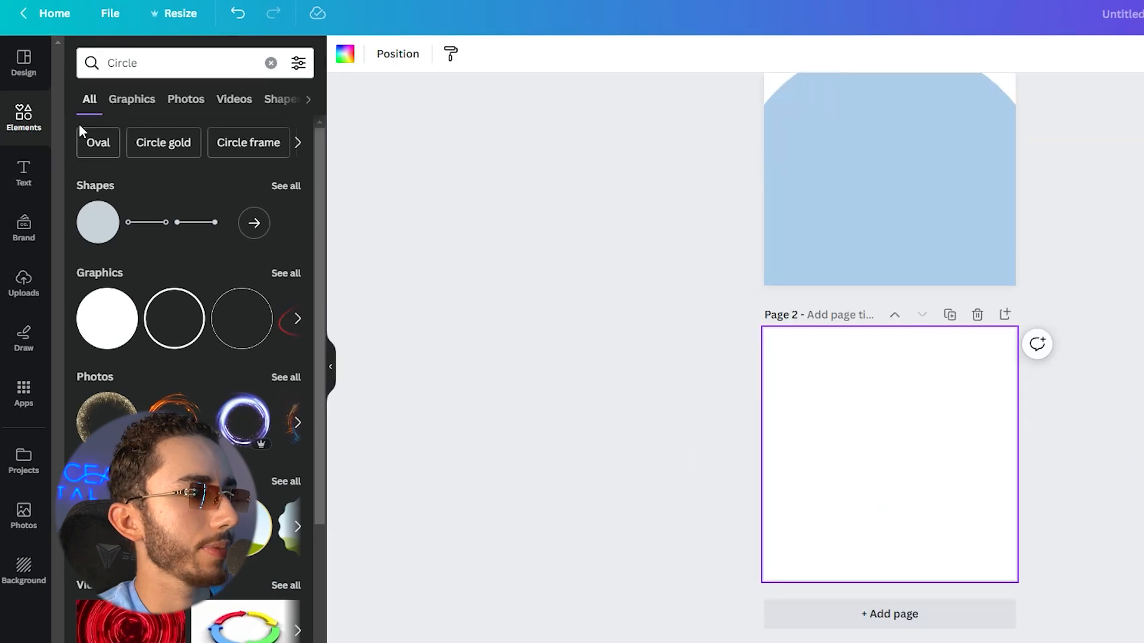
click(24, 280)
click(164, 96)
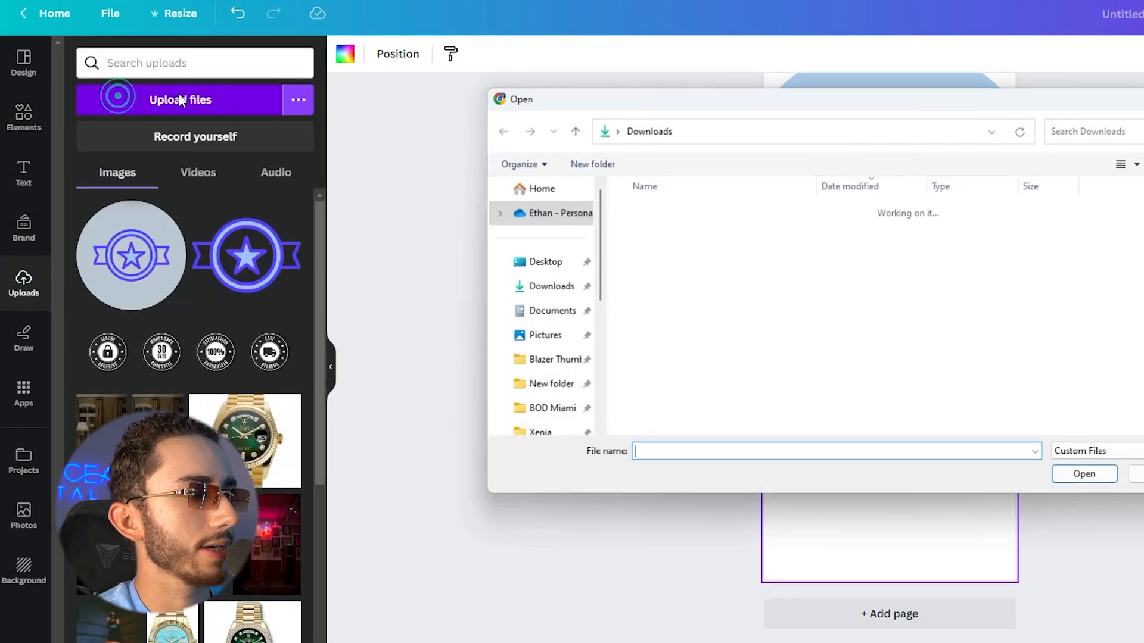
double_click(694, 232)
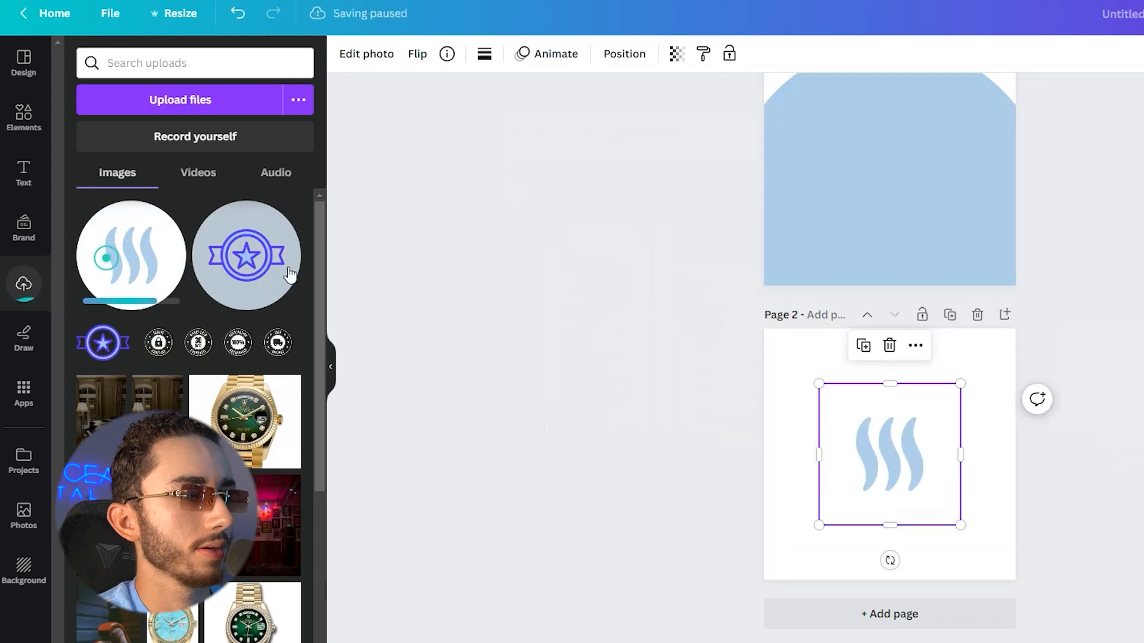
click(786, 370)
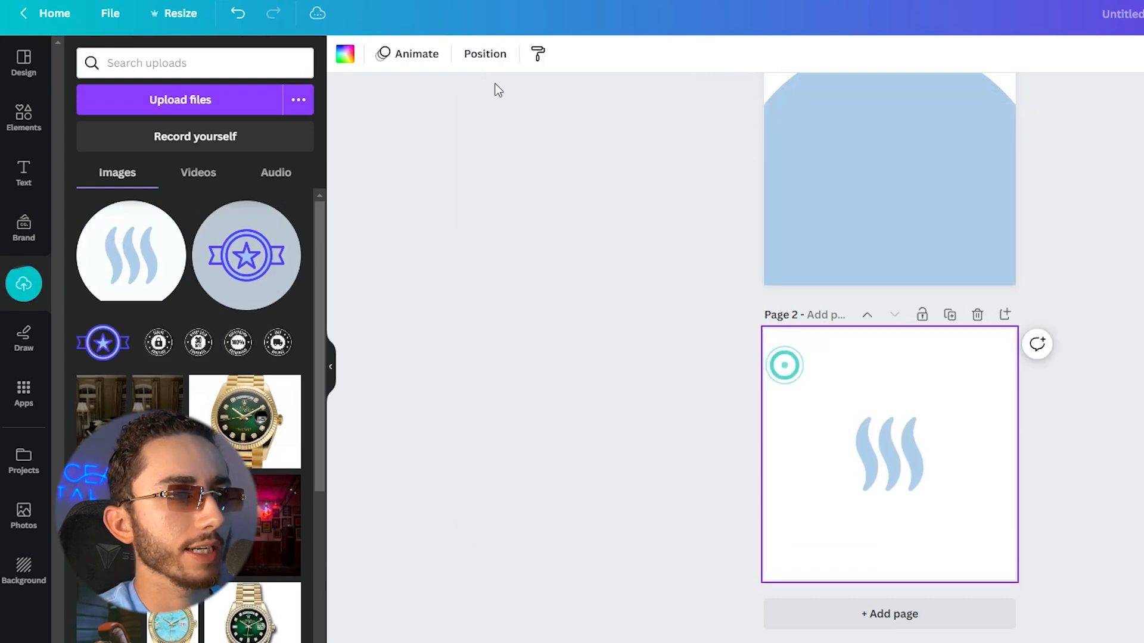
Set the second page's background to black and apply the Glow shadow effect to the circular wave icon.
click(344, 53)
click(127, 146)
click(899, 418)
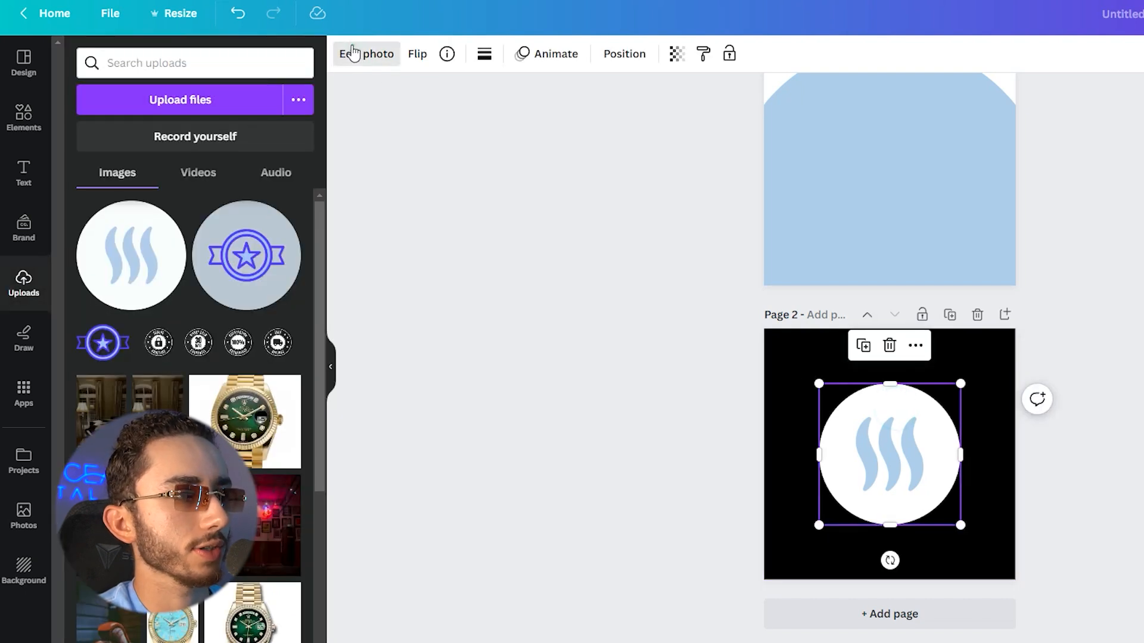
click(354, 54)
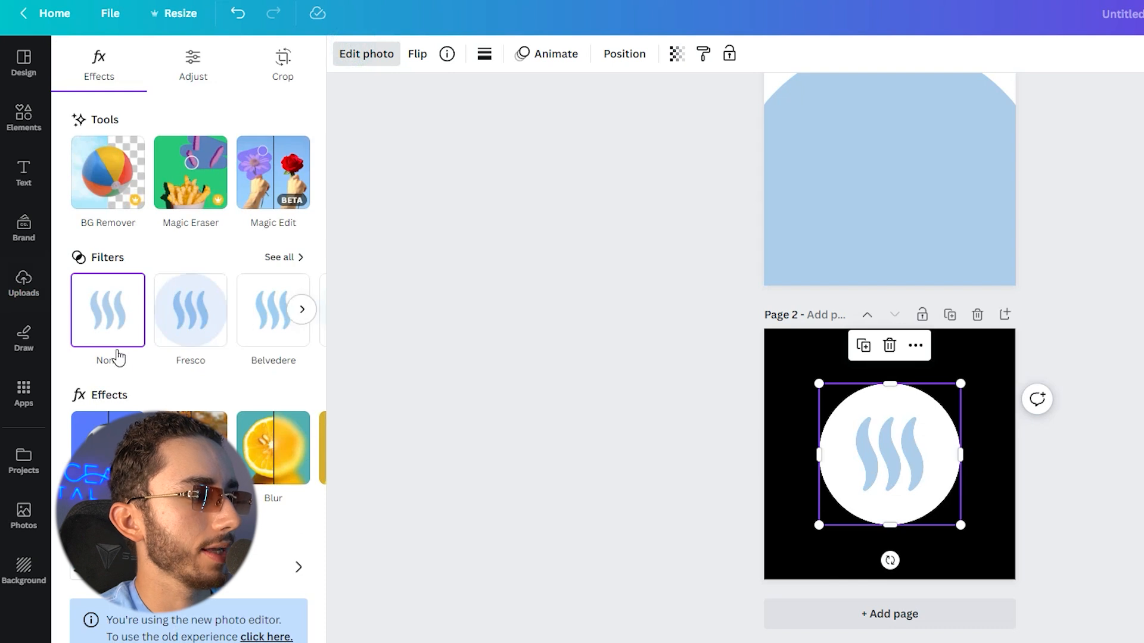
click(119, 417)
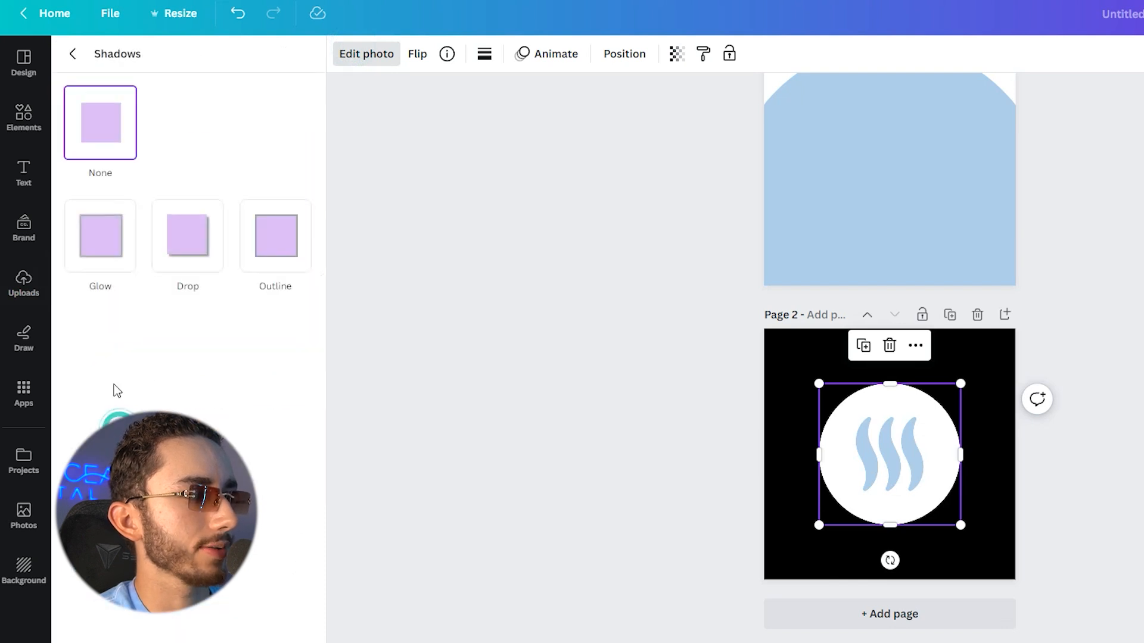
click(125, 240)
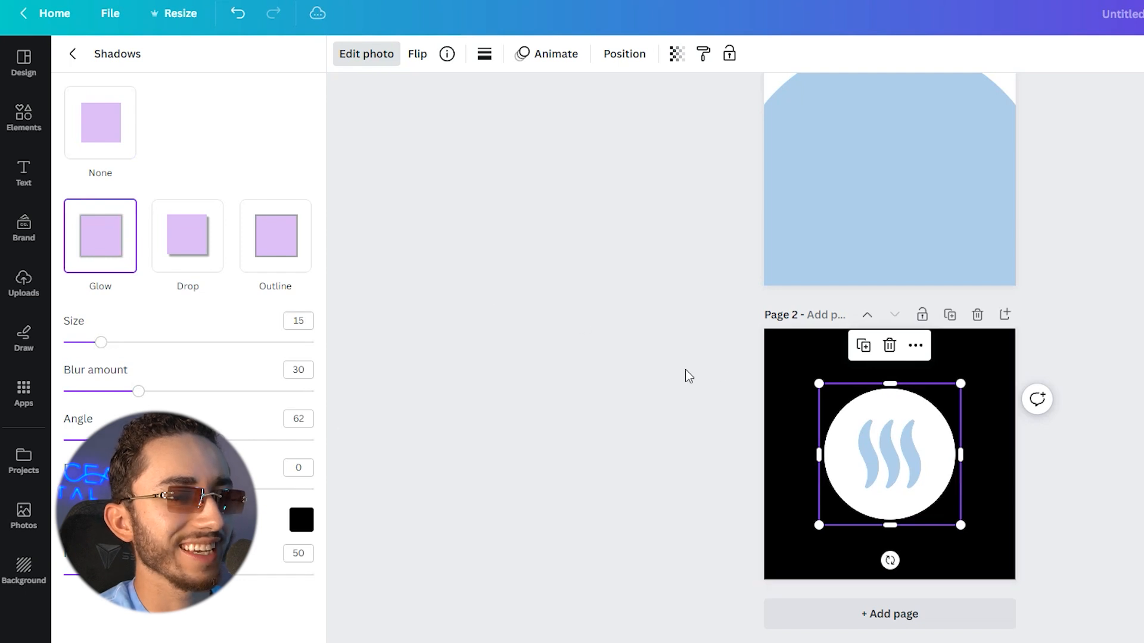
Change the second page's background color to deep purple.
click(776, 364)
click(345, 53)
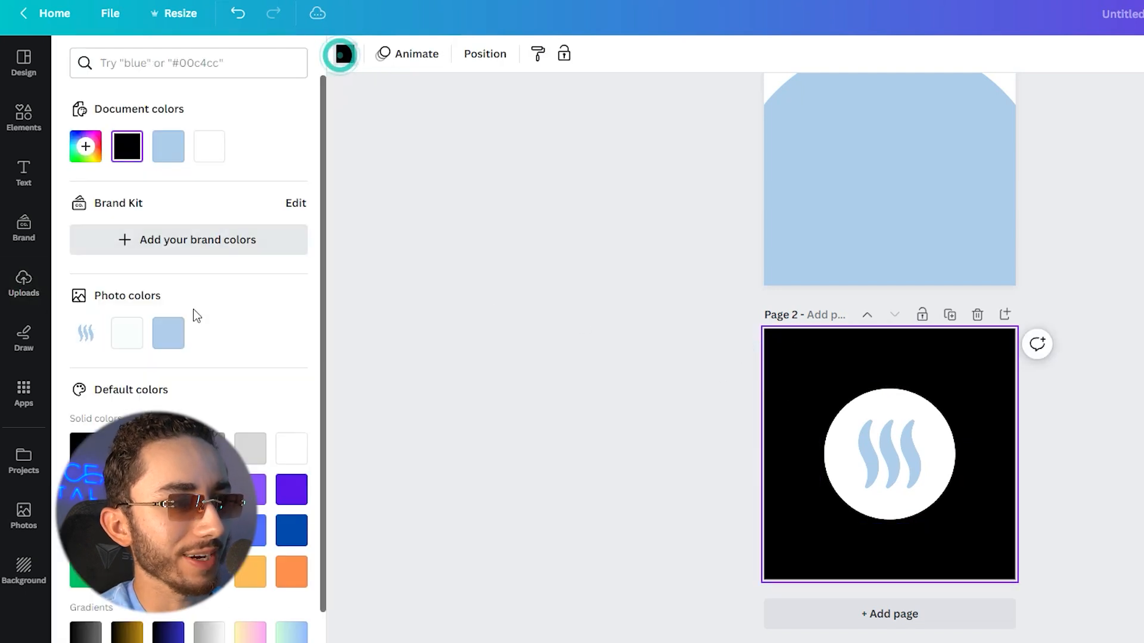
click(301, 495)
Reopen the wave icon's Glow shadow settings and shadow color to examine the glow around the circle up close.
click(929, 432)
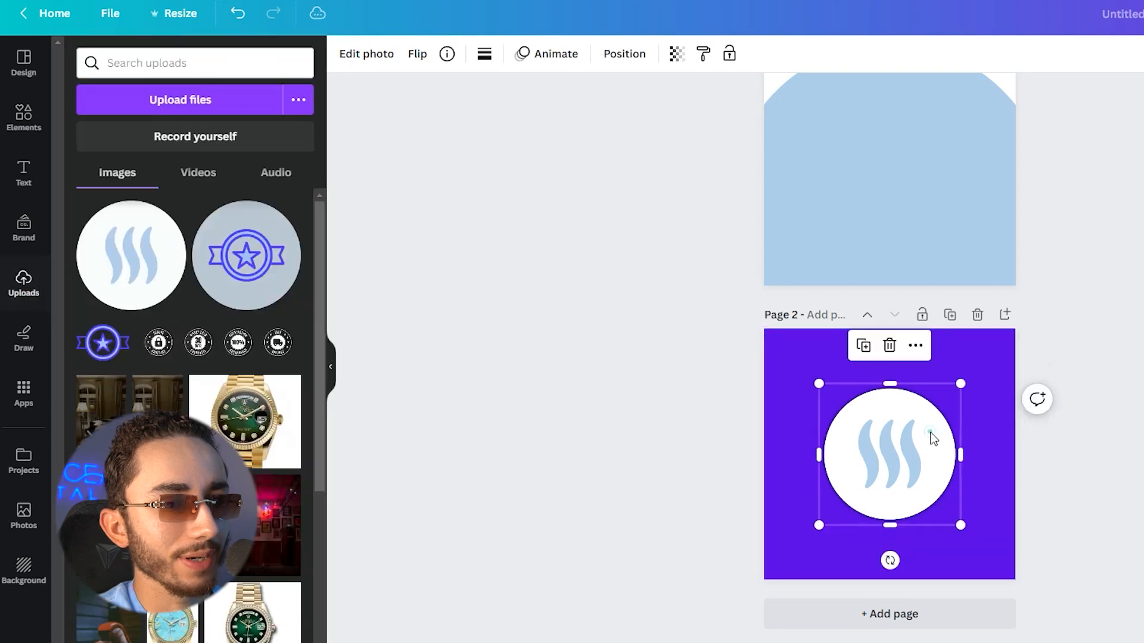
scroll(892, 428, up, 5)
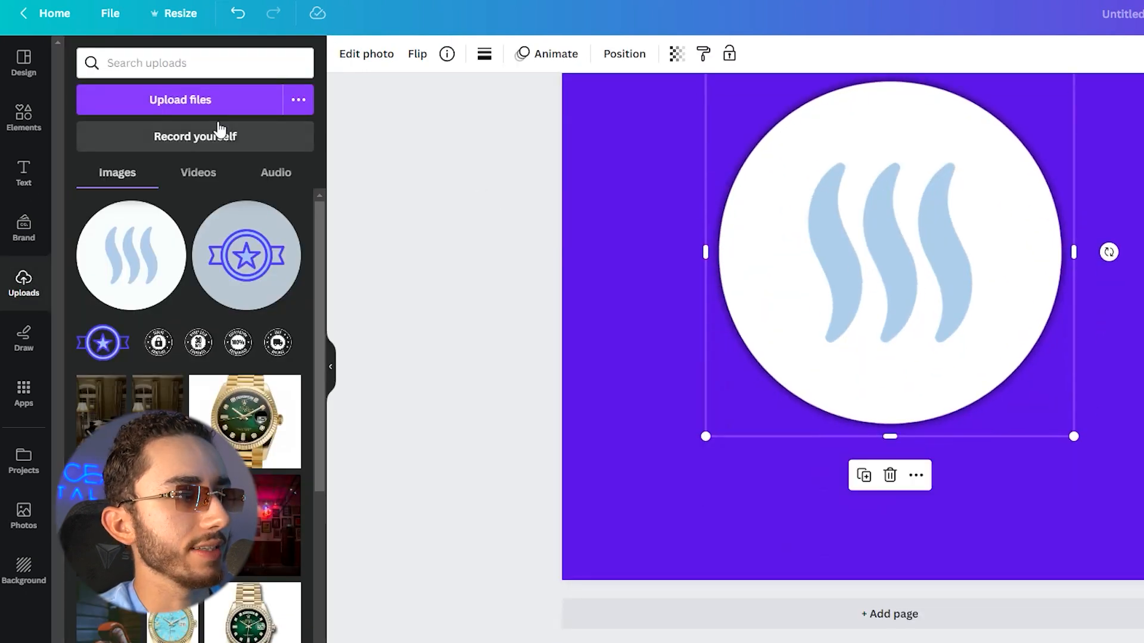
click(378, 54)
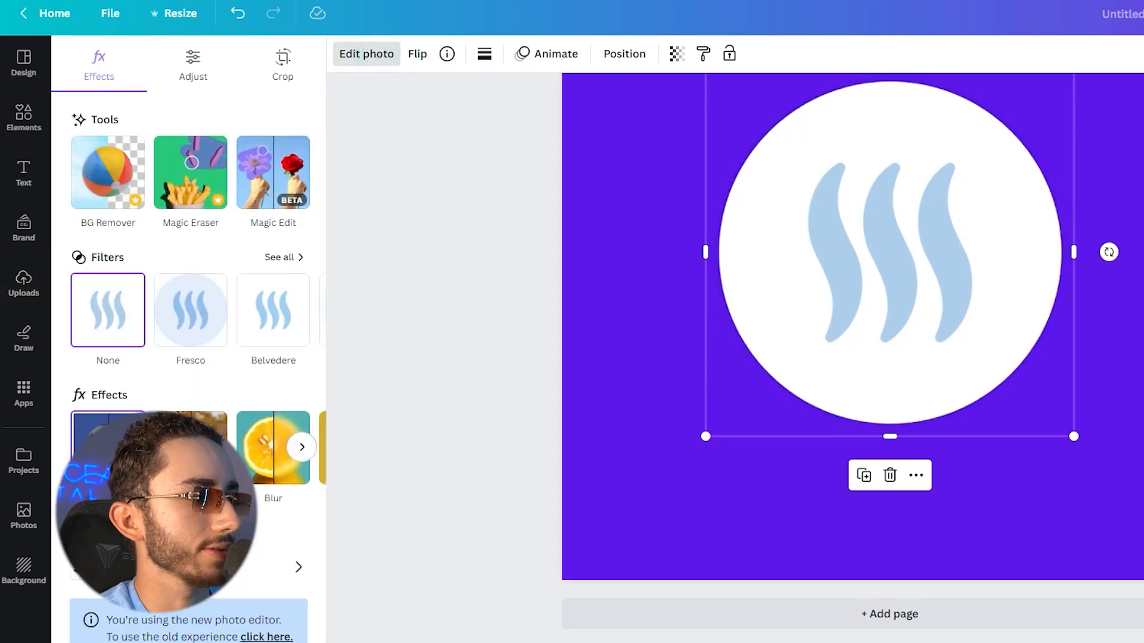
click(108, 447)
click(95, 232)
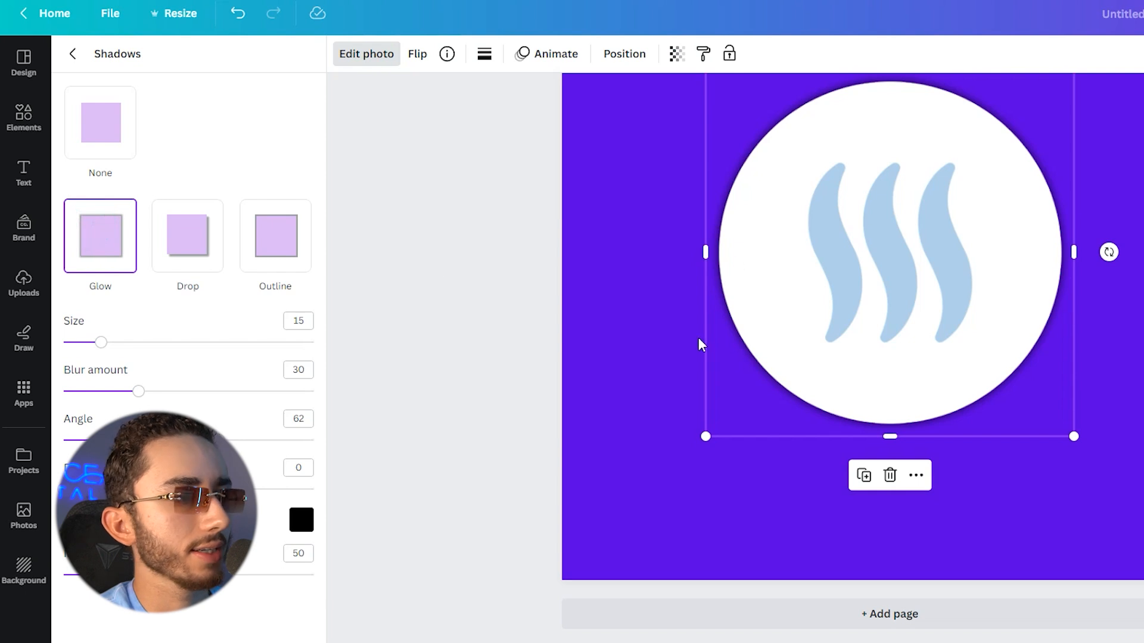
click(289, 522)
mouse_move(352, 396)
mouse_down()
mouse_move(334, 396)
mouse_move(388, 355)
mouse_move(334, 400)
mouse_up()
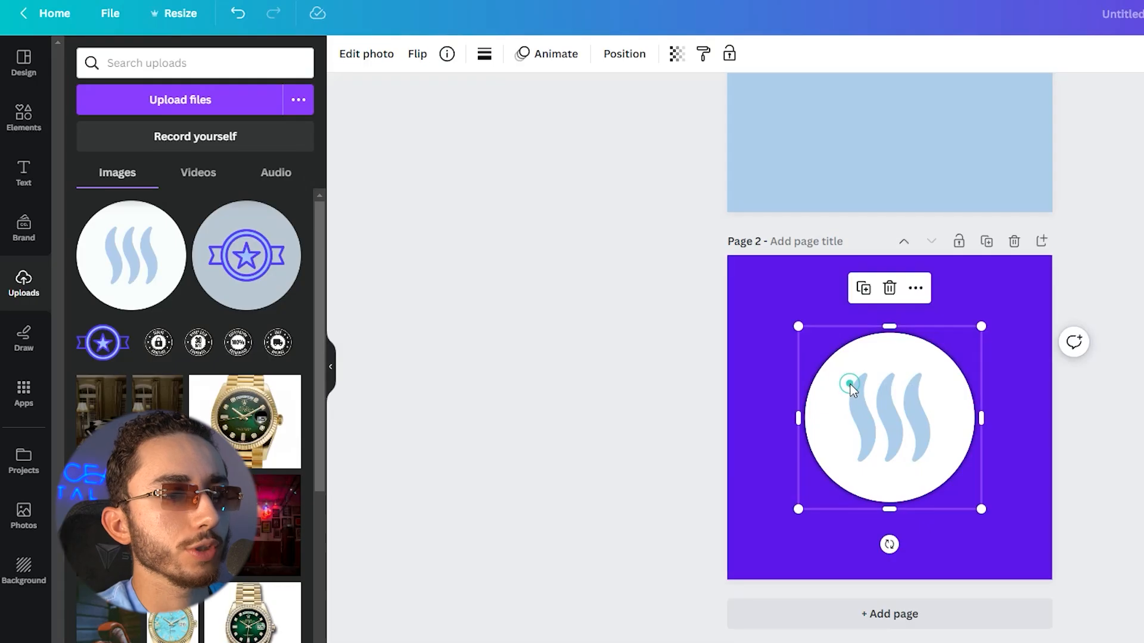
Enlarge the circular wave icon from opposite corners until it fills the page.
drag(786, 312, 728, 252)
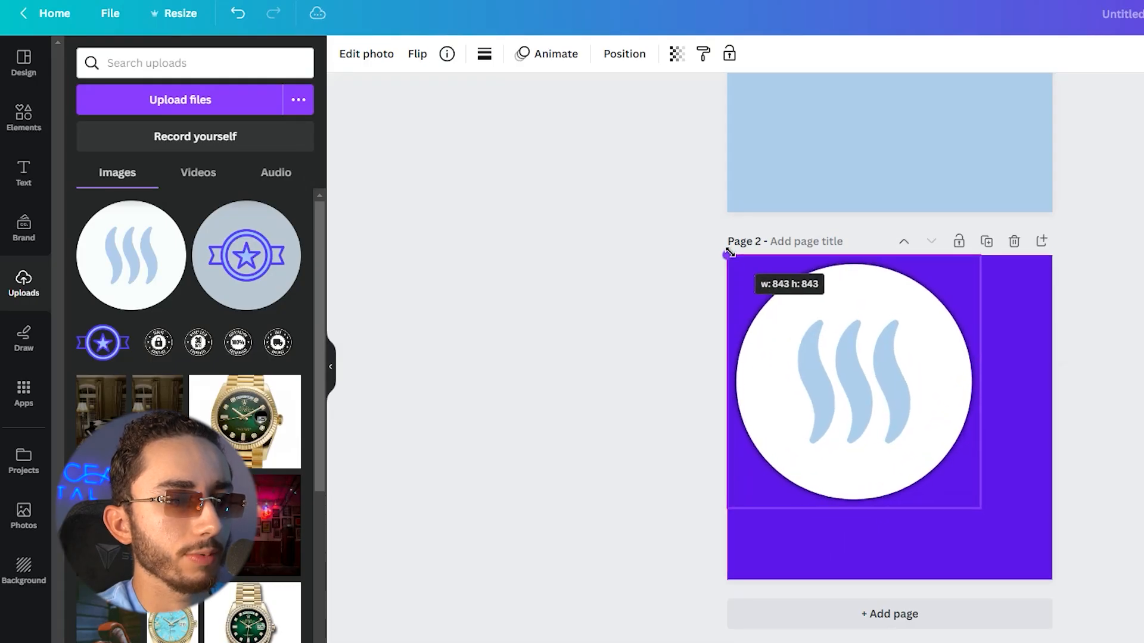
drag(980, 509, 1045, 585)
click(1044, 584)
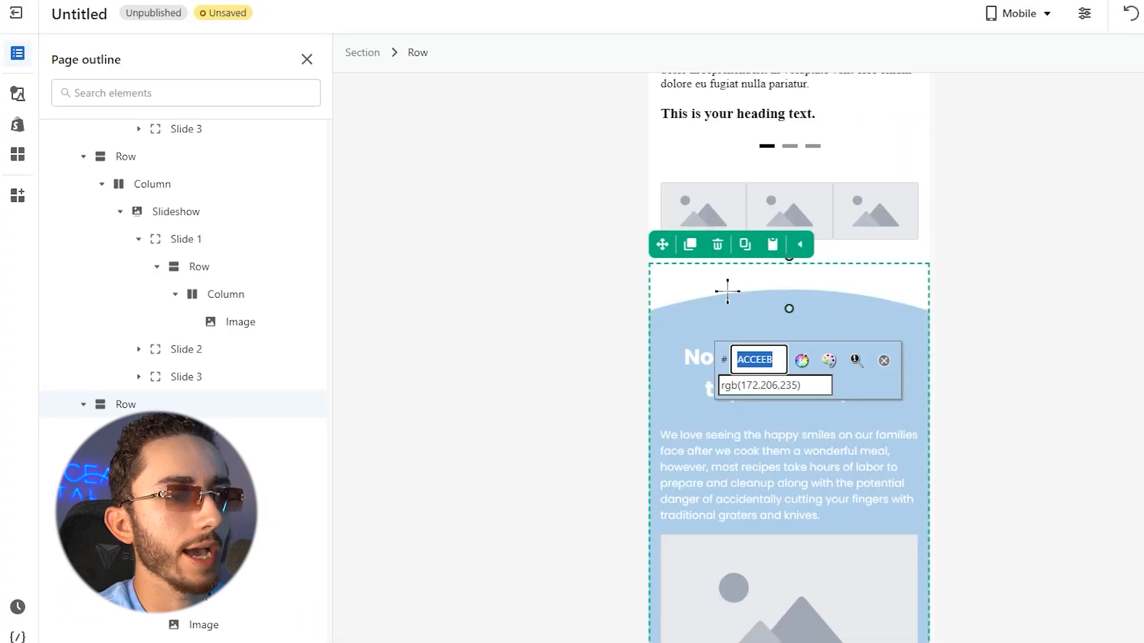
Switch to the PageFly editor, place the circular wave icon in the first feature column's image, and set its width to 89 px.
click(884, 361)
scroll(806, 302, down, 10)
click(707, 330)
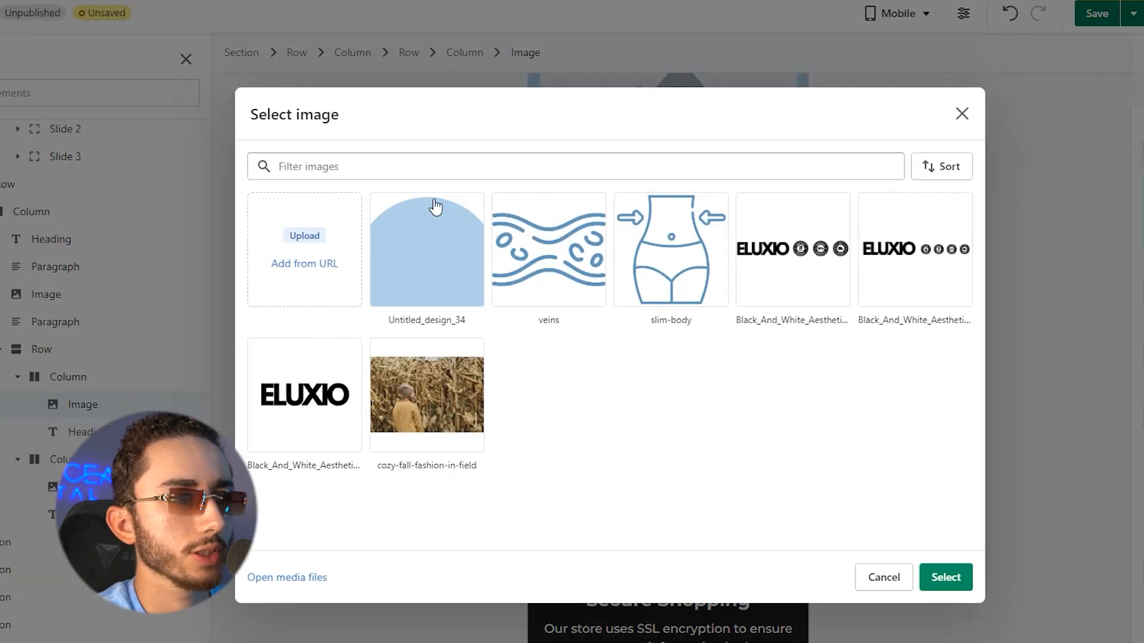
double_click(434, 210)
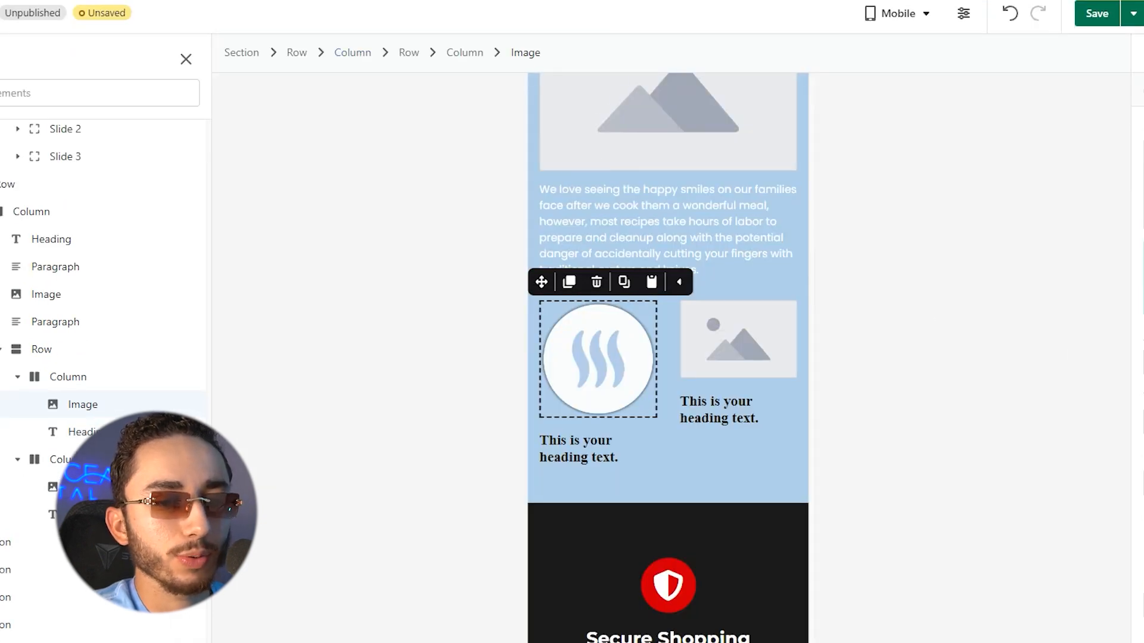
drag(1143, 543, 1141, 544)
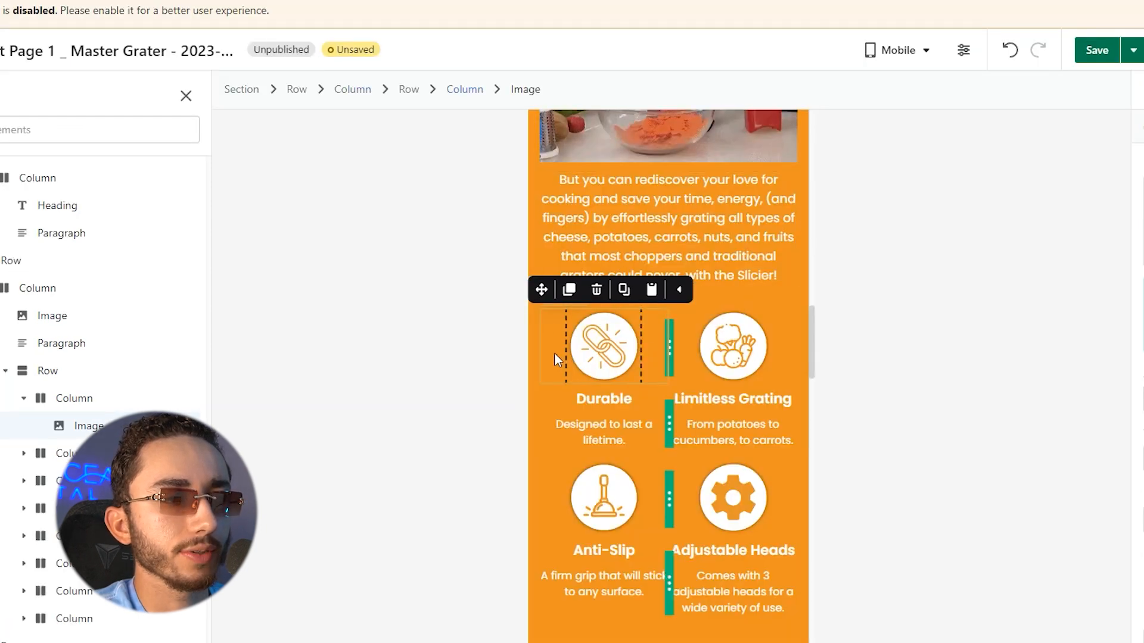
Check the Durable icon on the Master Grater reference page and add left spacing to the column holding the wave icon.
click(554, 353)
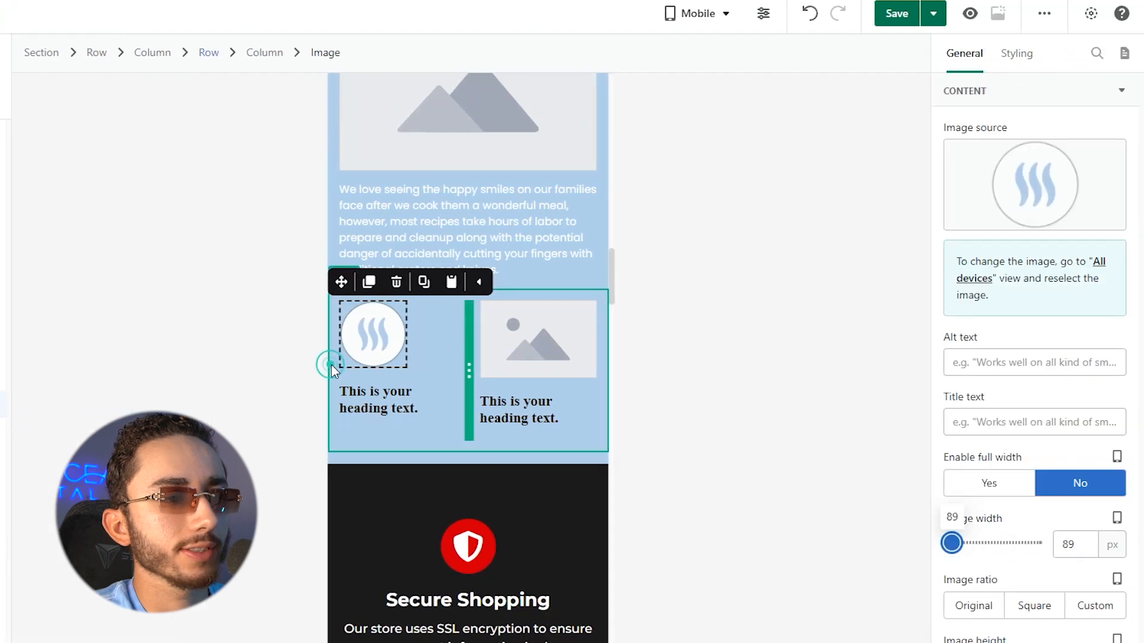
click(532, 365)
click(423, 327)
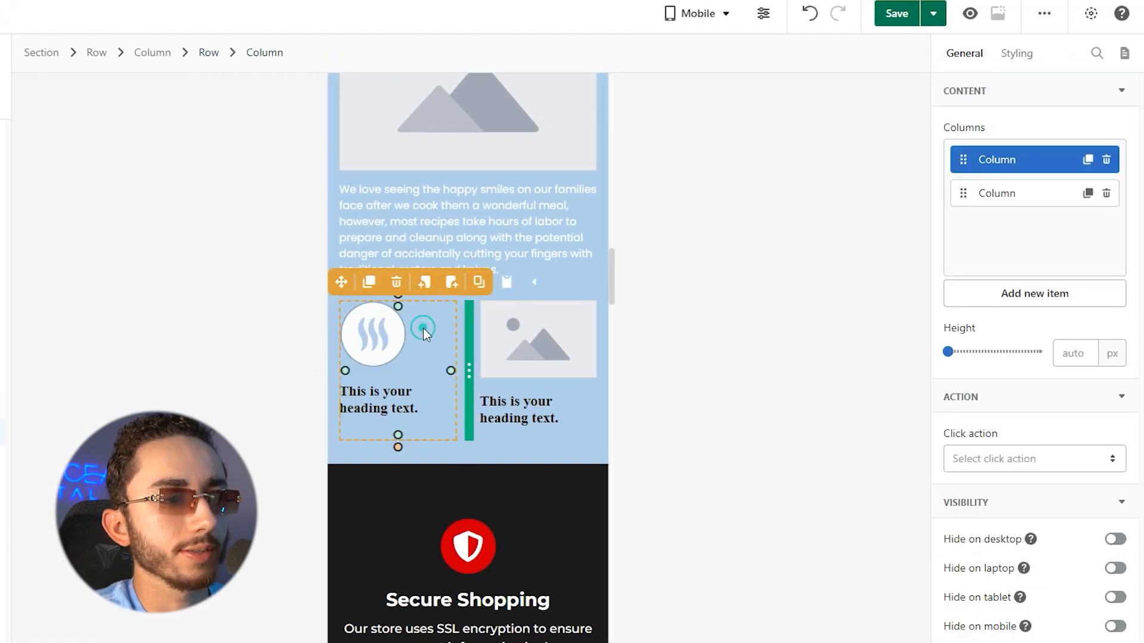
click(1006, 56)
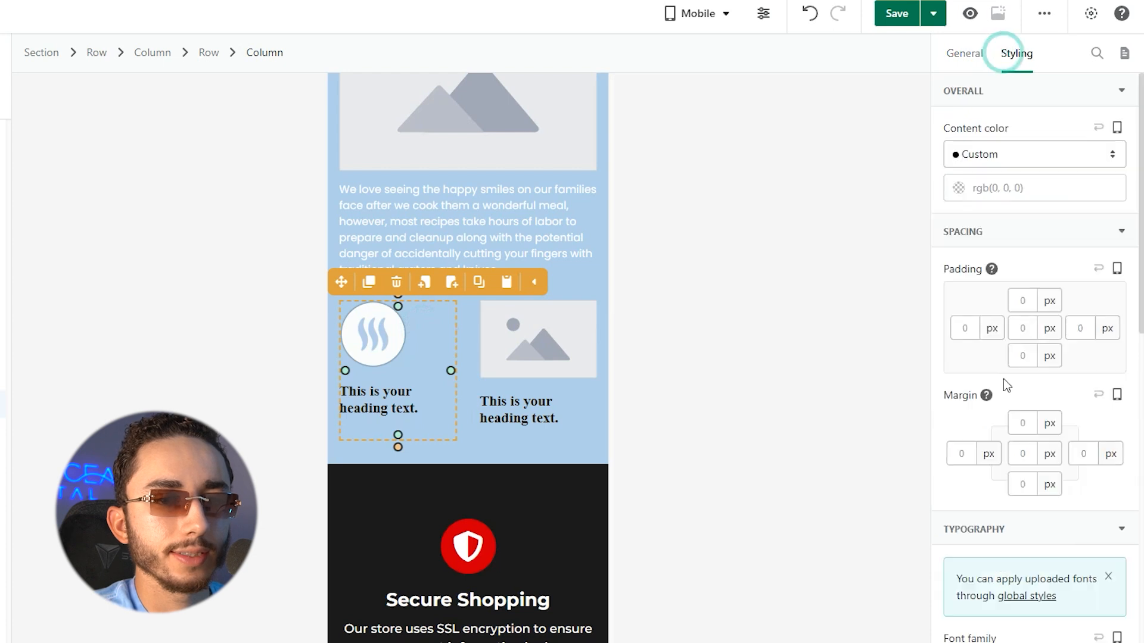
text(1)
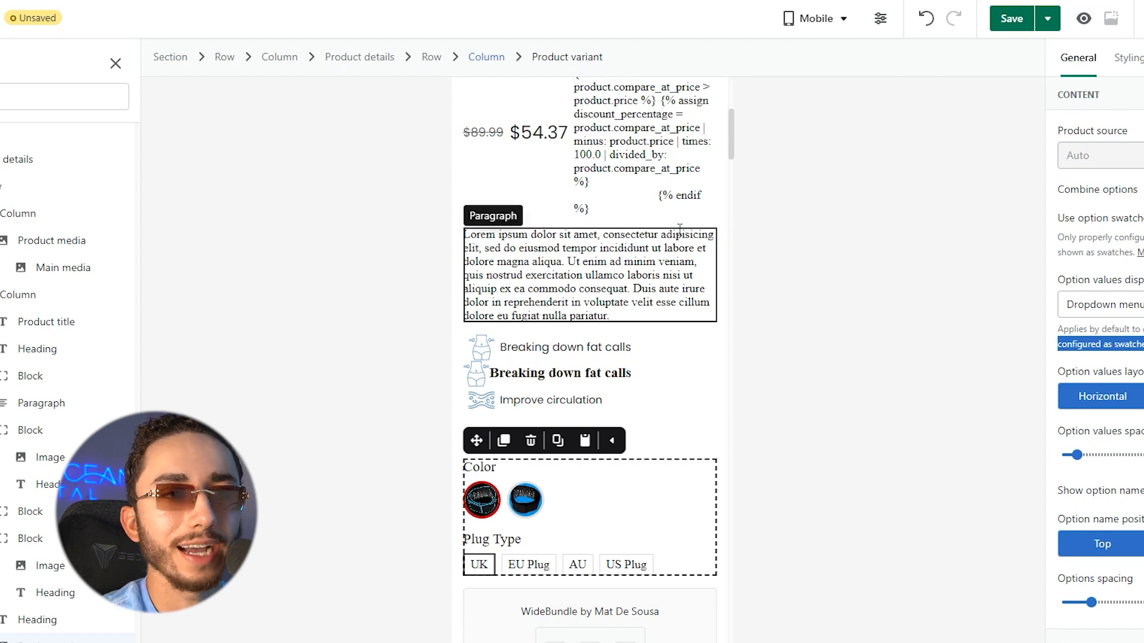
Review the mobile page's sections from the product options down to the People Who Bought This Also Like product list.
scroll(728, 181, down, 10)
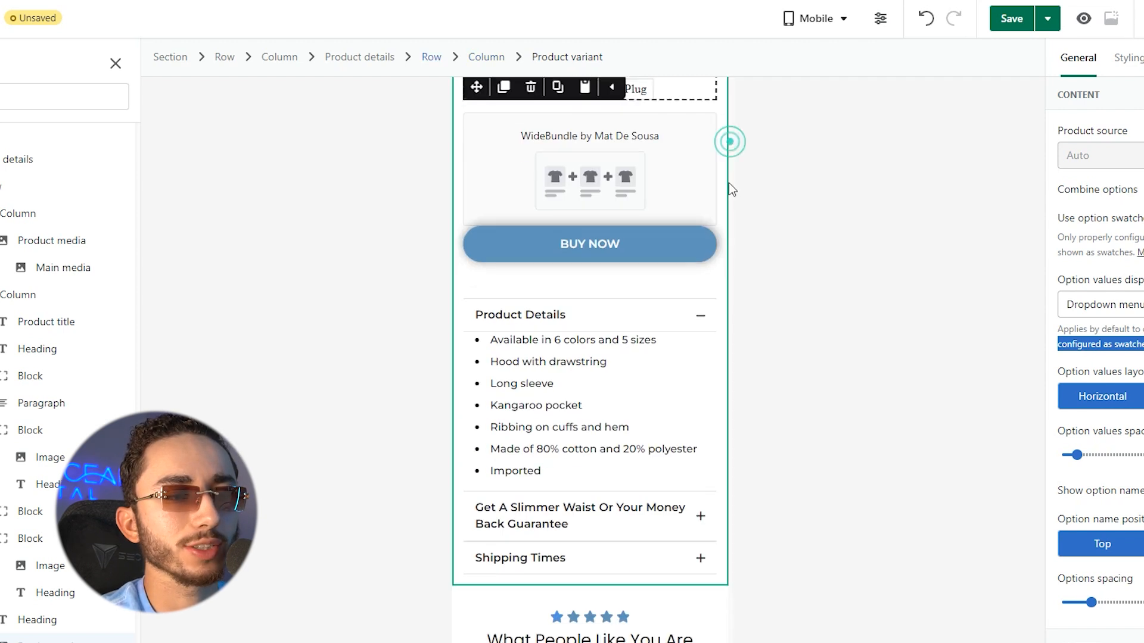
scroll(592, 453, down, 15)
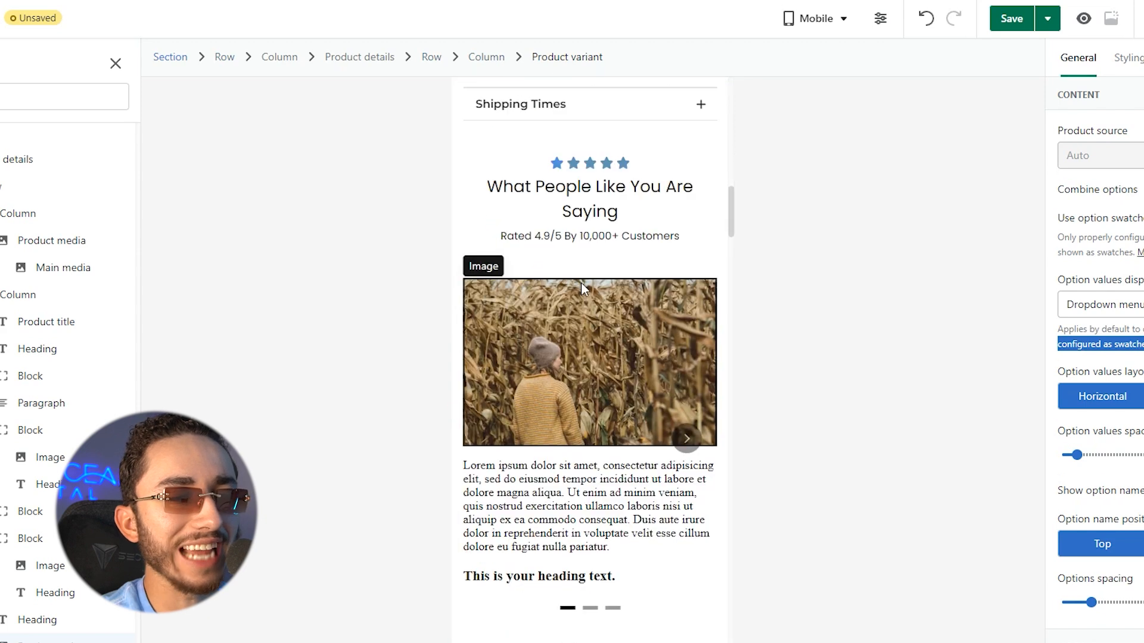
scroll(731, 298, down, 20)
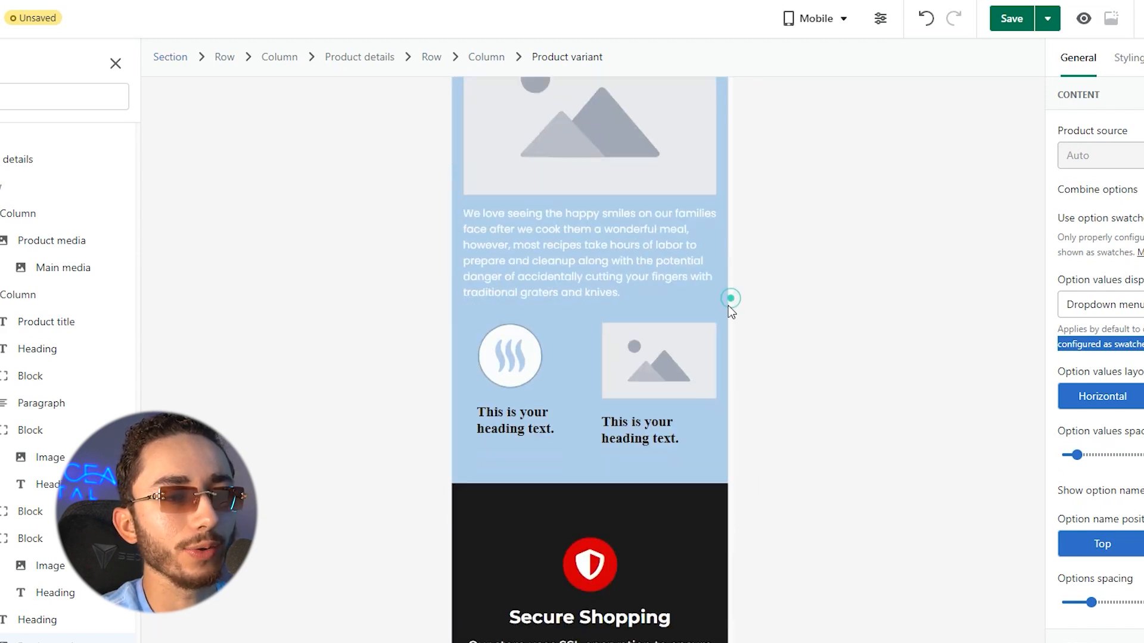
scroll(739, 487, down, 20)
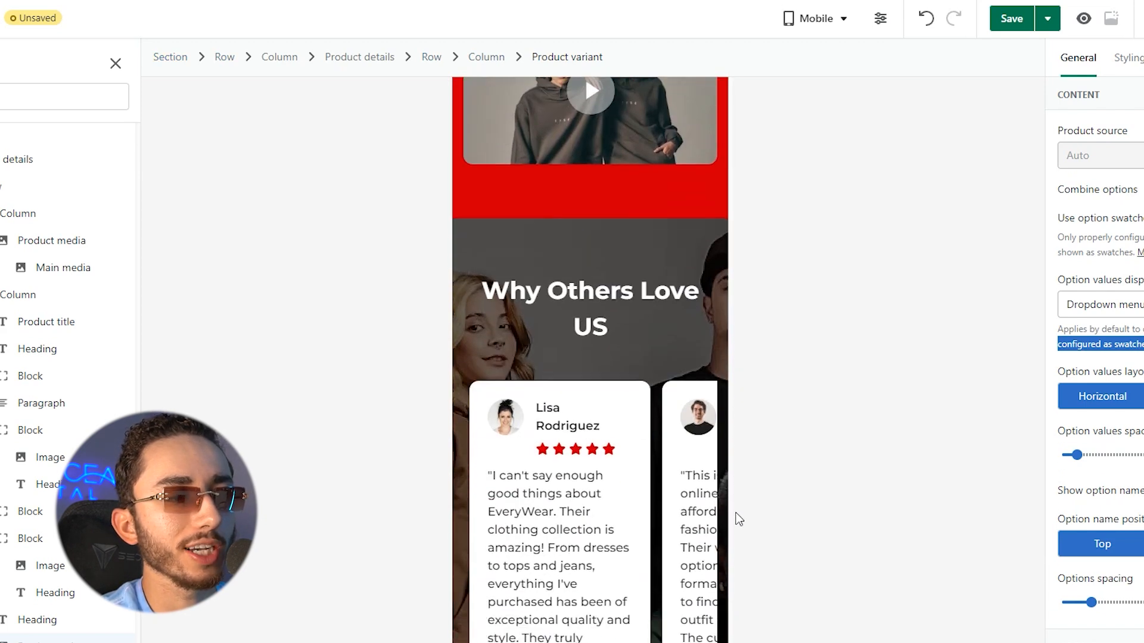
scroll(720, 591, down, 5)
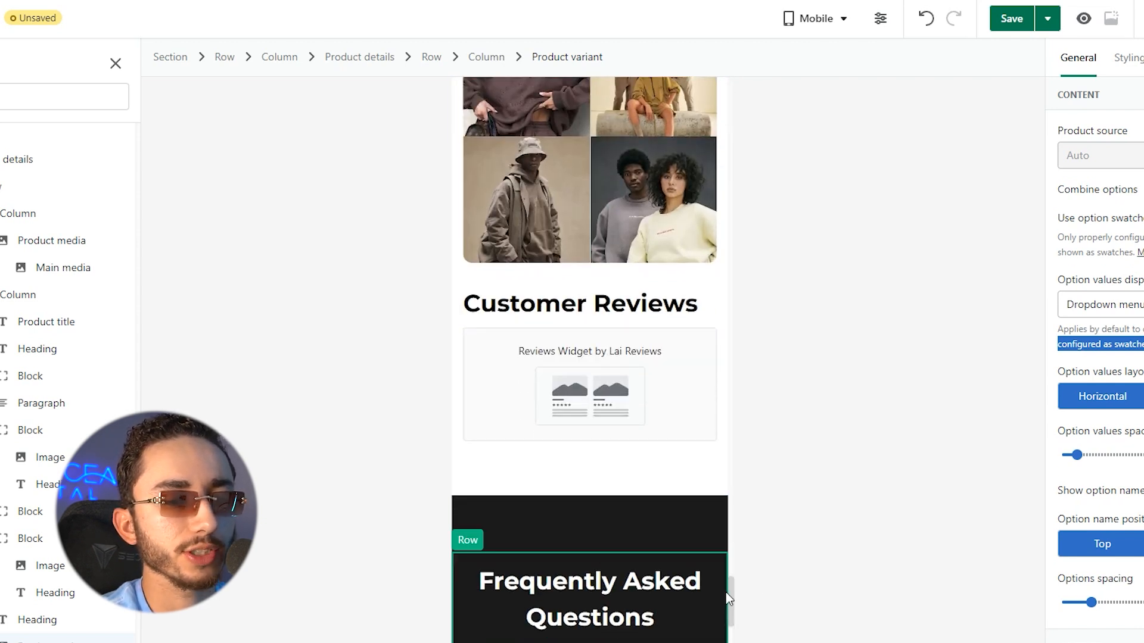
scroll(731, 601, down, 13)
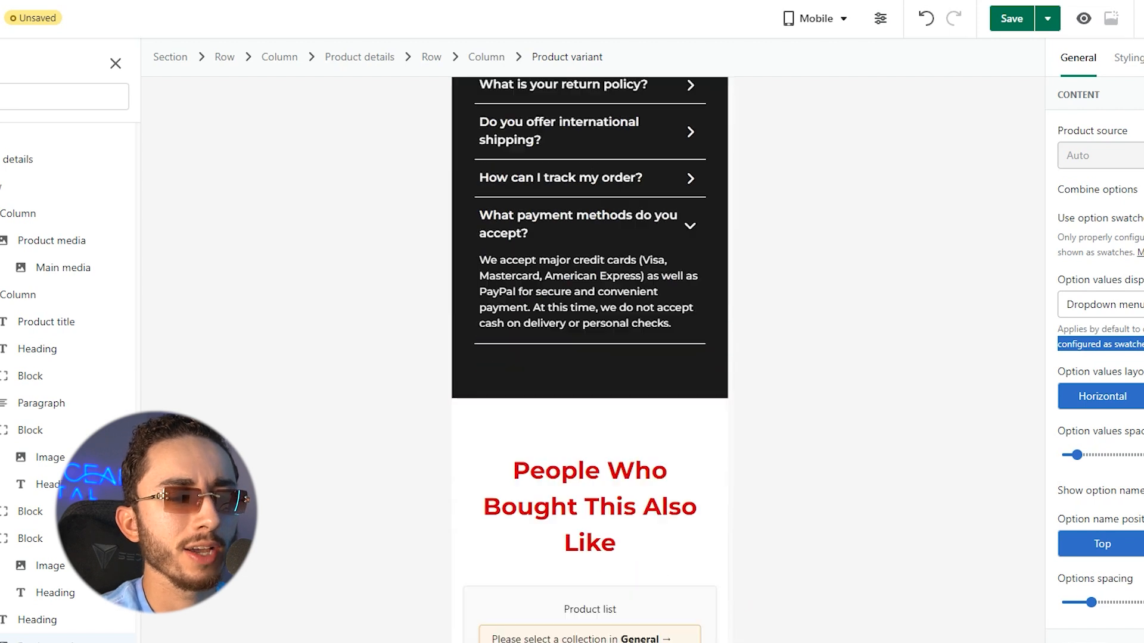
click(1137, 358)
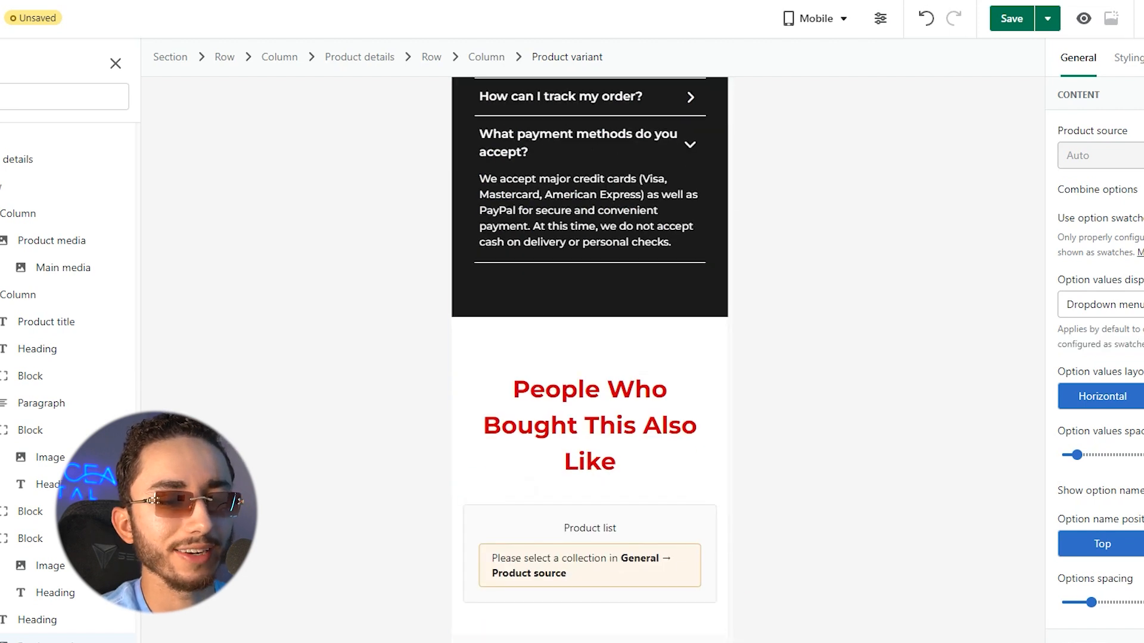
scroll(728, 475, up, 20)
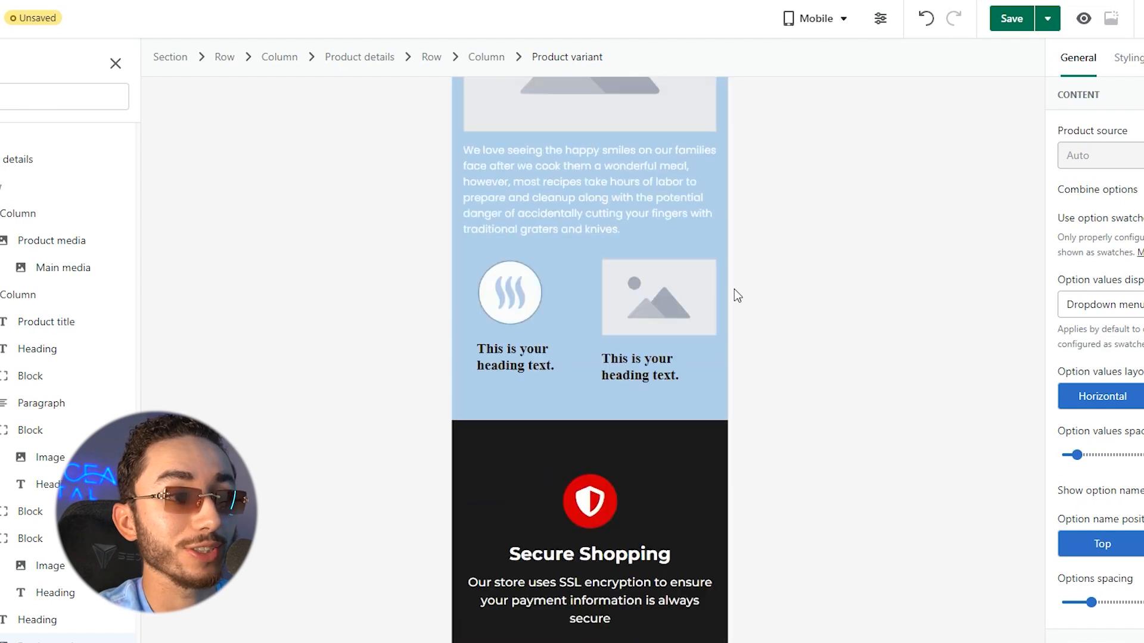
Review the product area again, including the description, variant options, BUY NOW button, accordions and customer rating heading.
scroll(734, 206, up, 10)
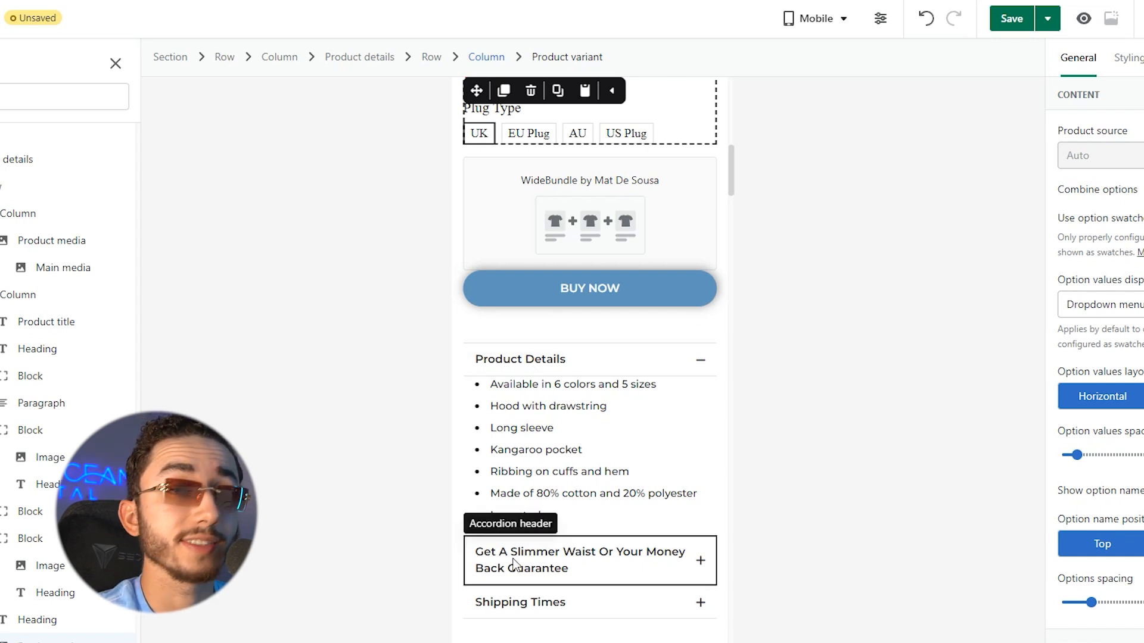
scroll(587, 429, up, 8)
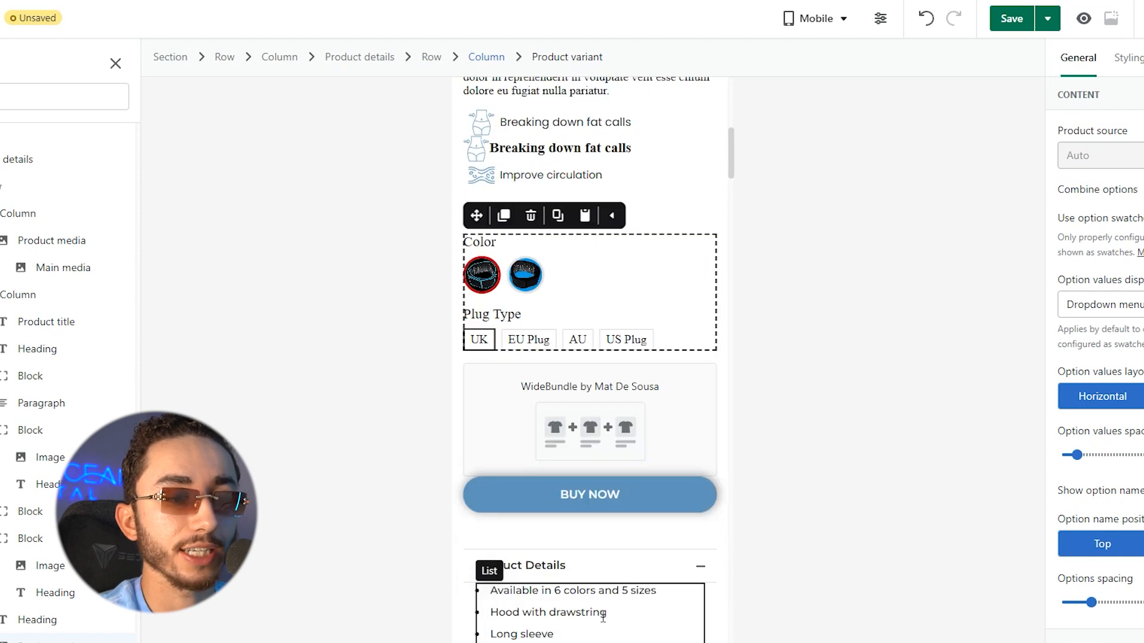
scroll(595, 317, up, 5)
scroll(602, 298, down, 14)
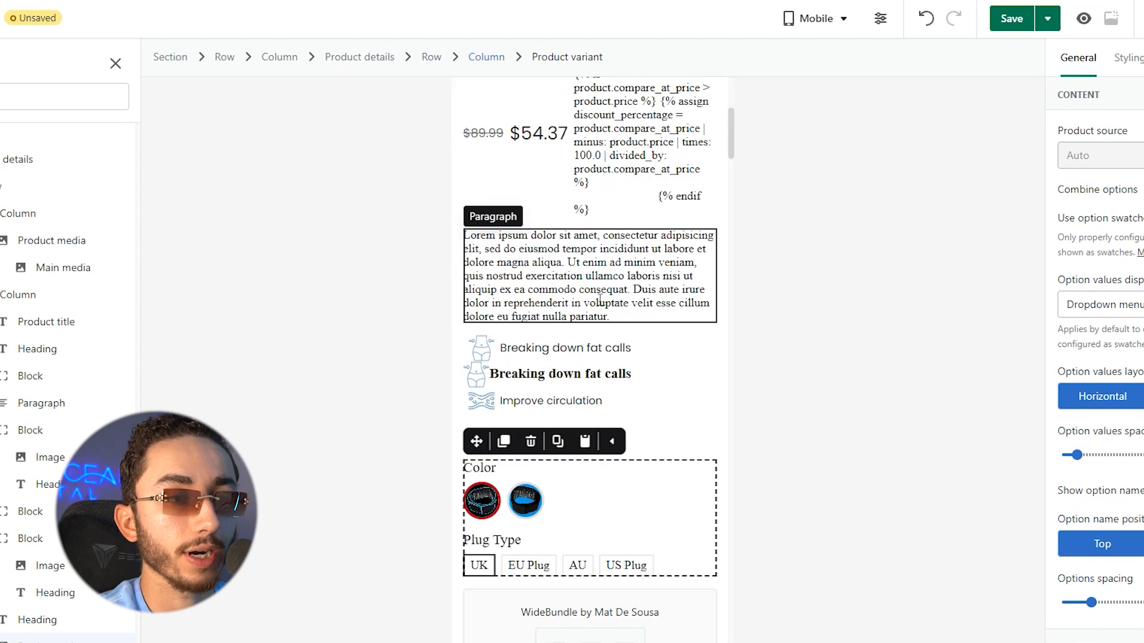
scroll(593, 311, down, 5)
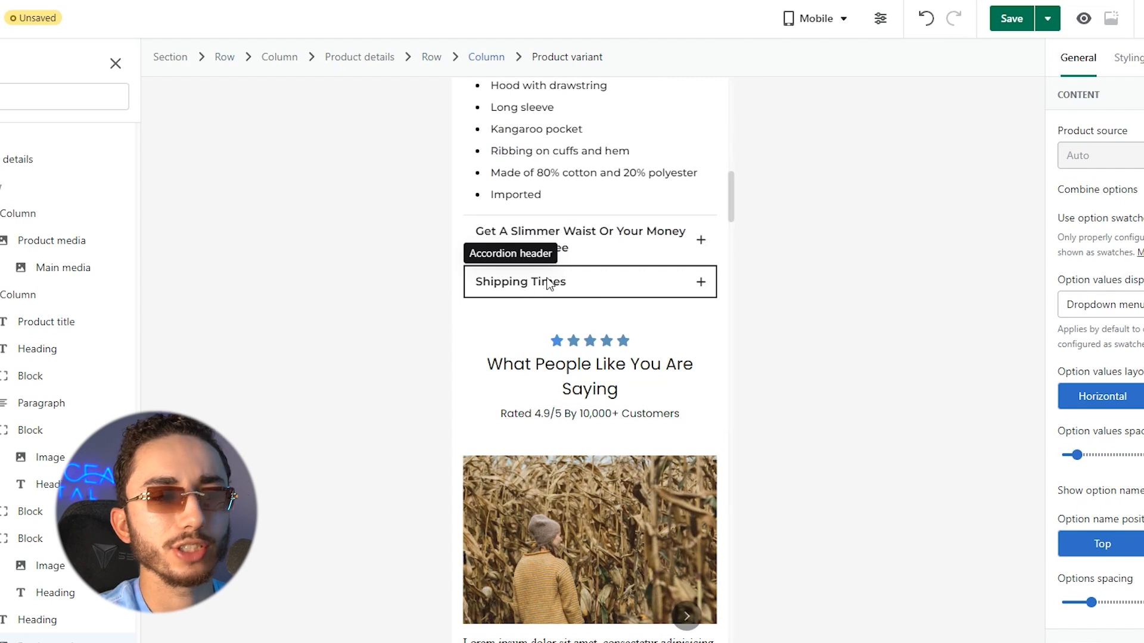
scroll(545, 277, up, 4)
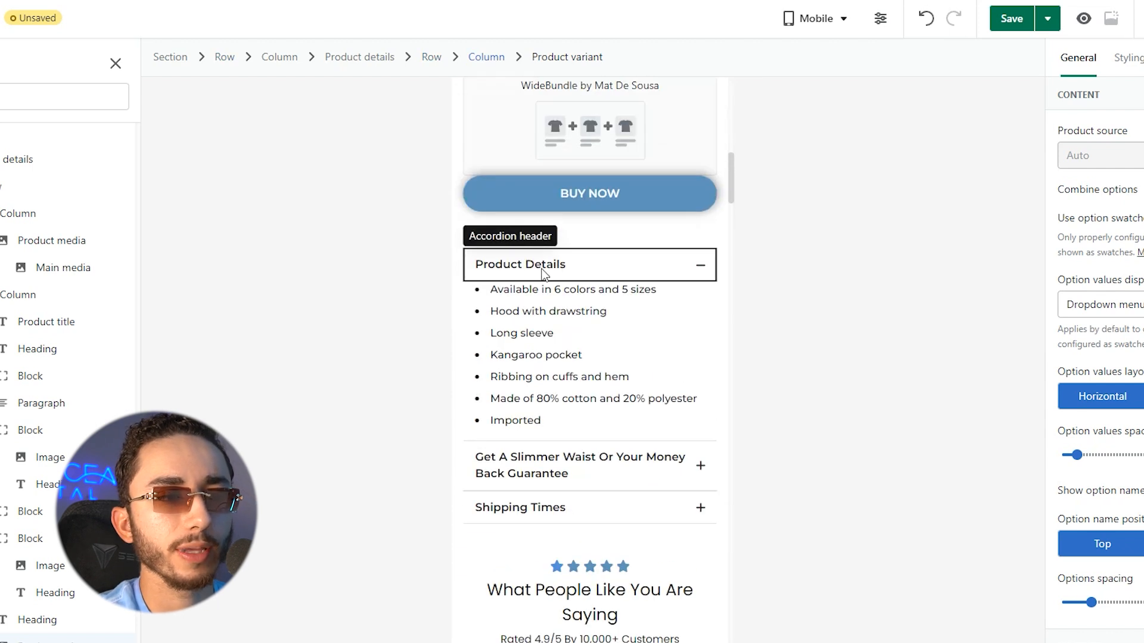
scroll(543, 274, up, 7)
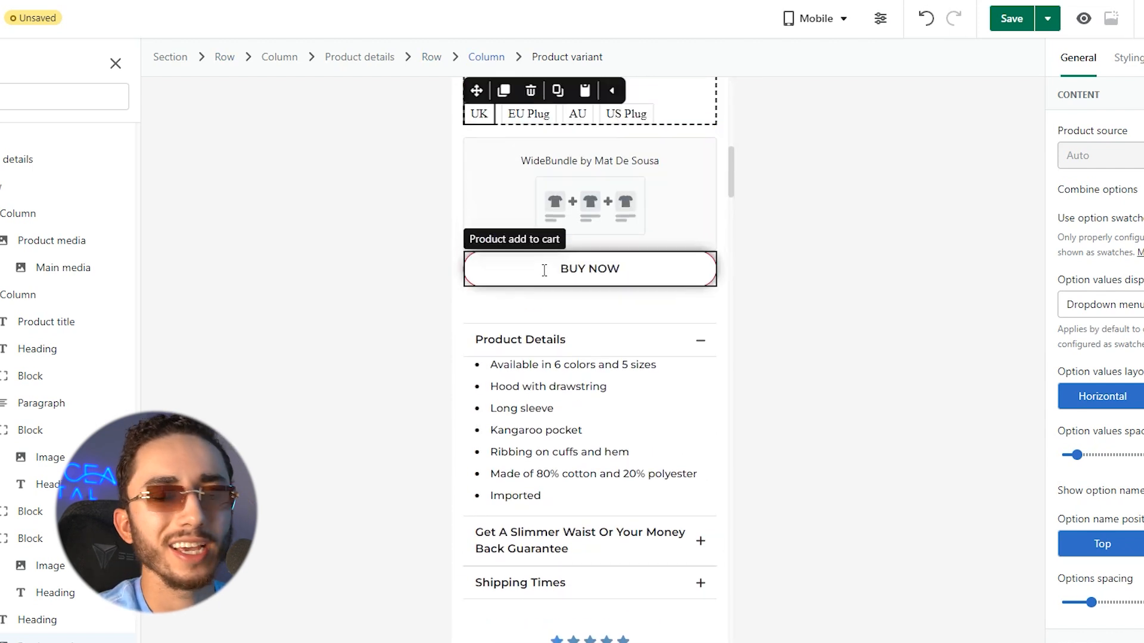
scroll(566, 324, up, 3)
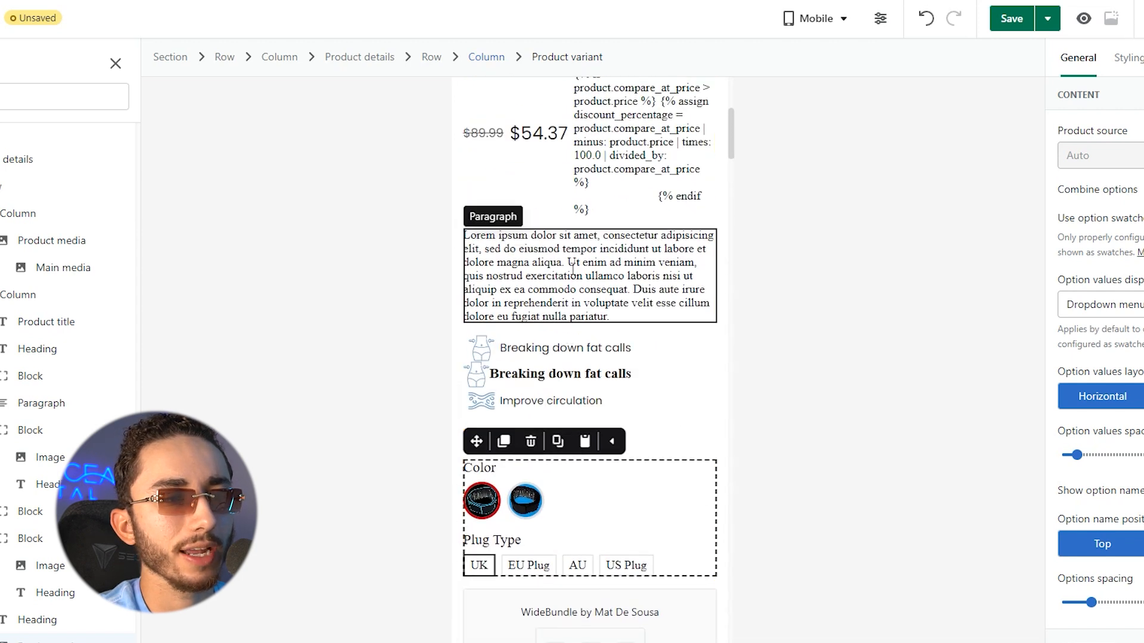
Delete the Lorem ipsum paragraph beneath the product's price block.
click(542, 271)
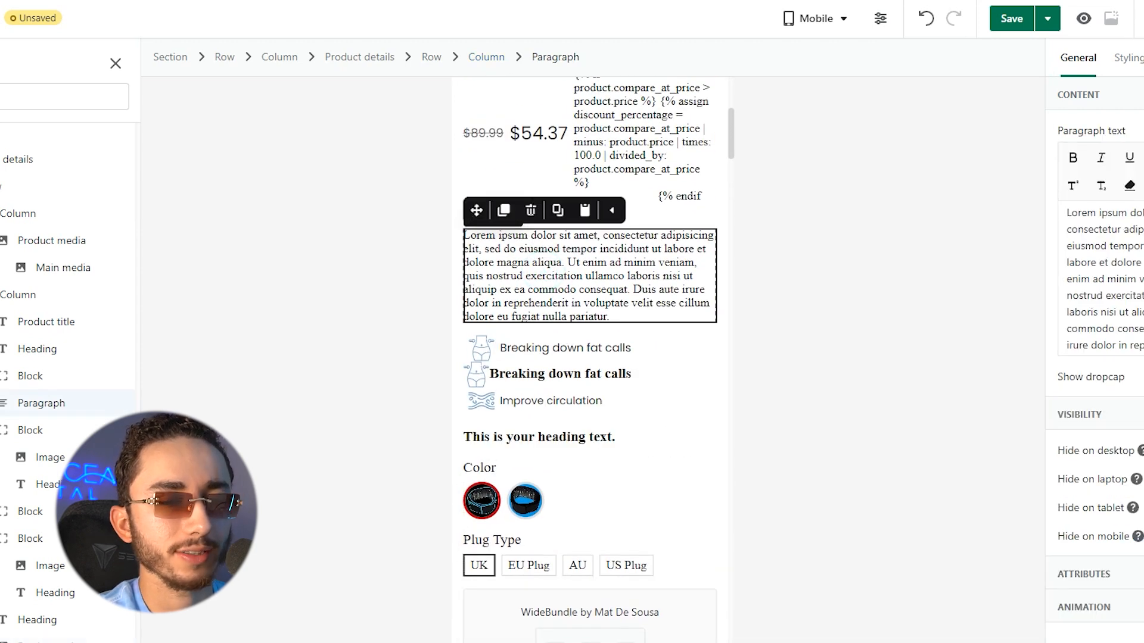
scroll(524, 255, up, 3)
click(530, 359)
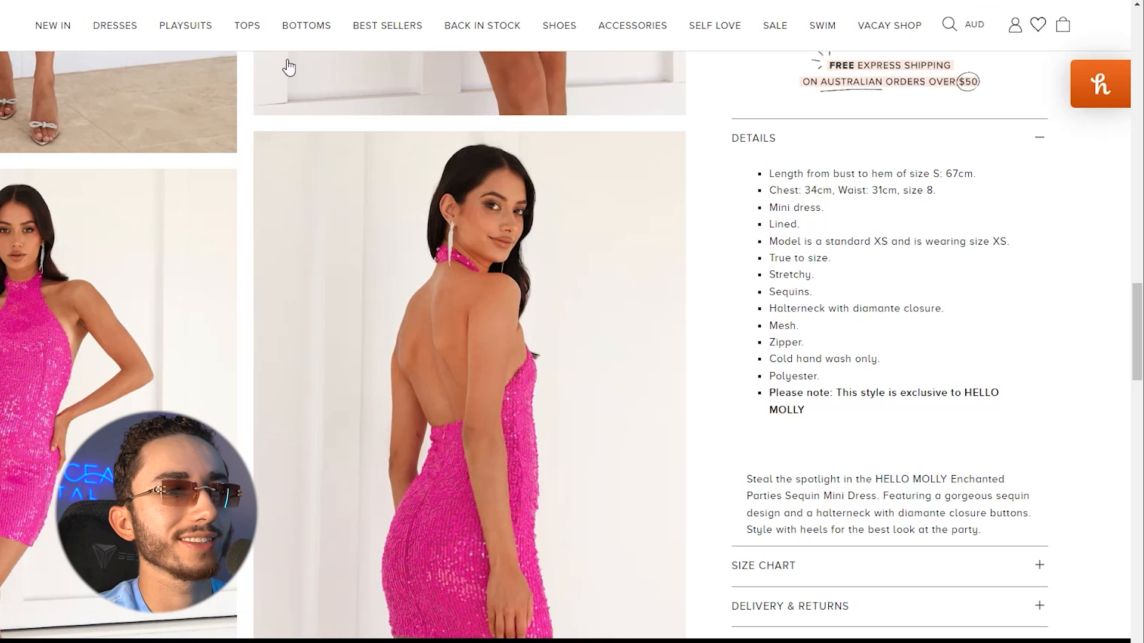
Check the product information layout on the HELLO MOLLY dress page, and add a Paragraph element beneath the TheraBelt price block.
scroll(796, 212, up, 5)
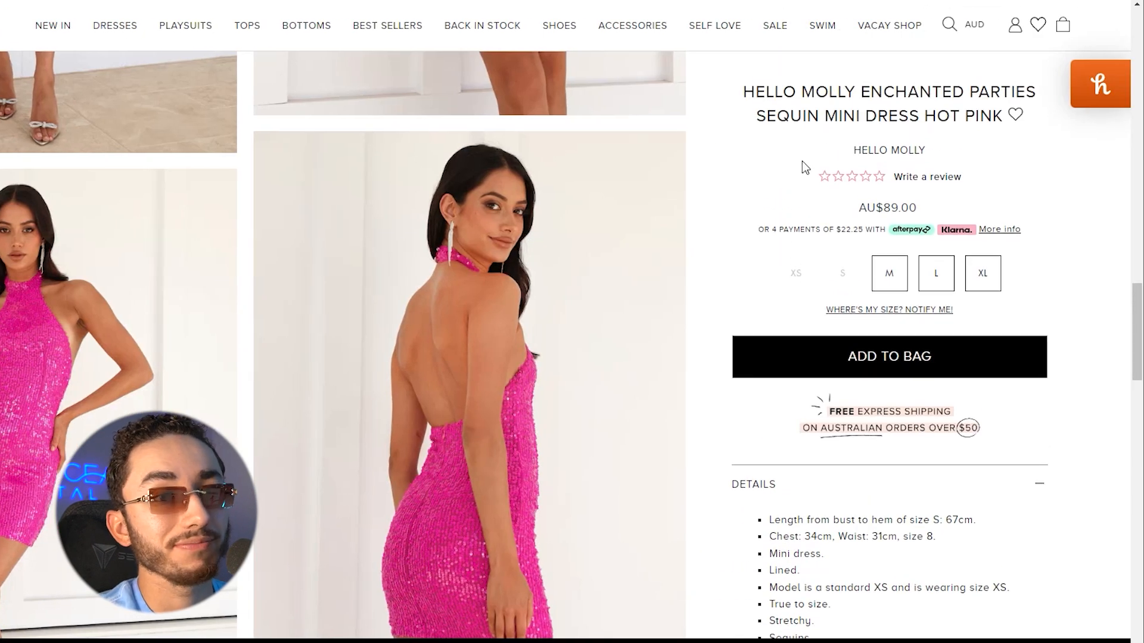
scroll(843, 199, down, 5)
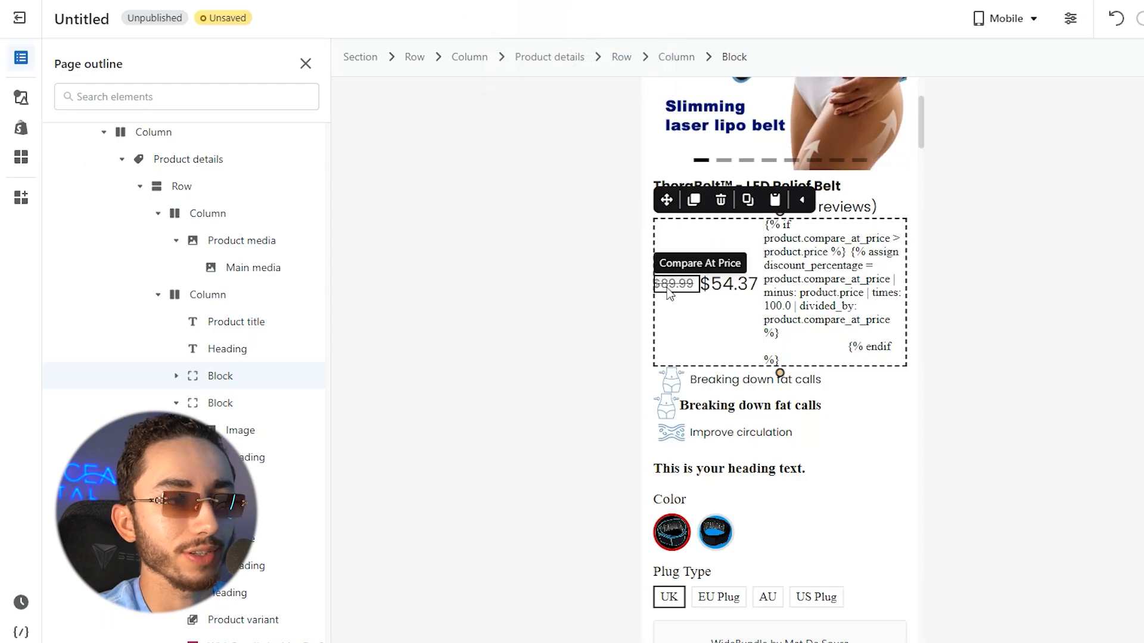
click(21, 98)
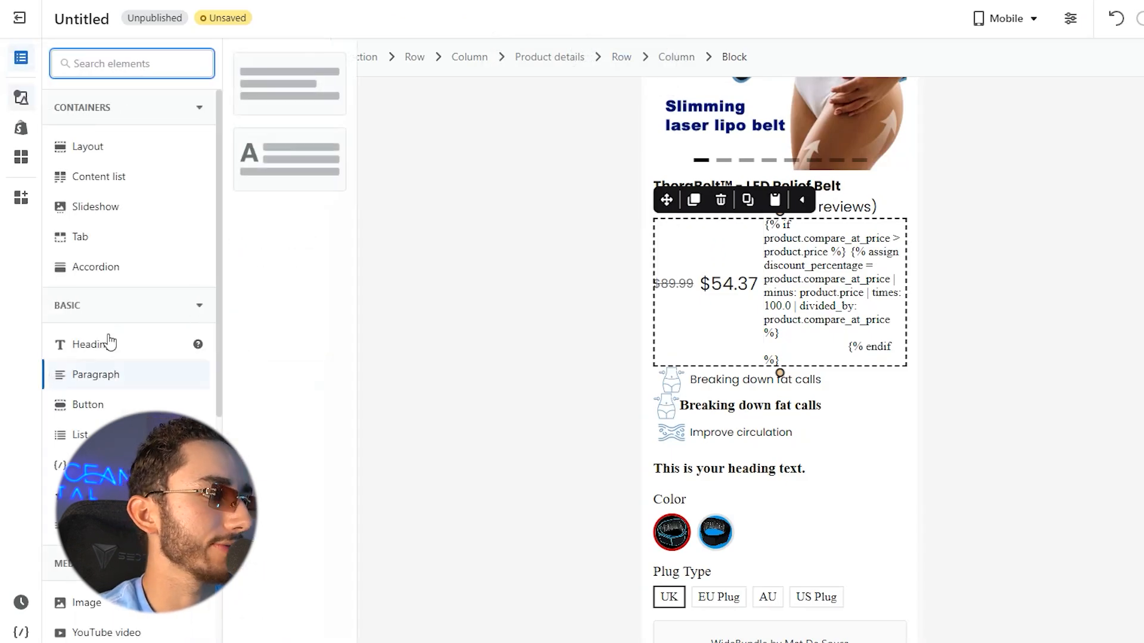
drag(408, 170, 742, 407)
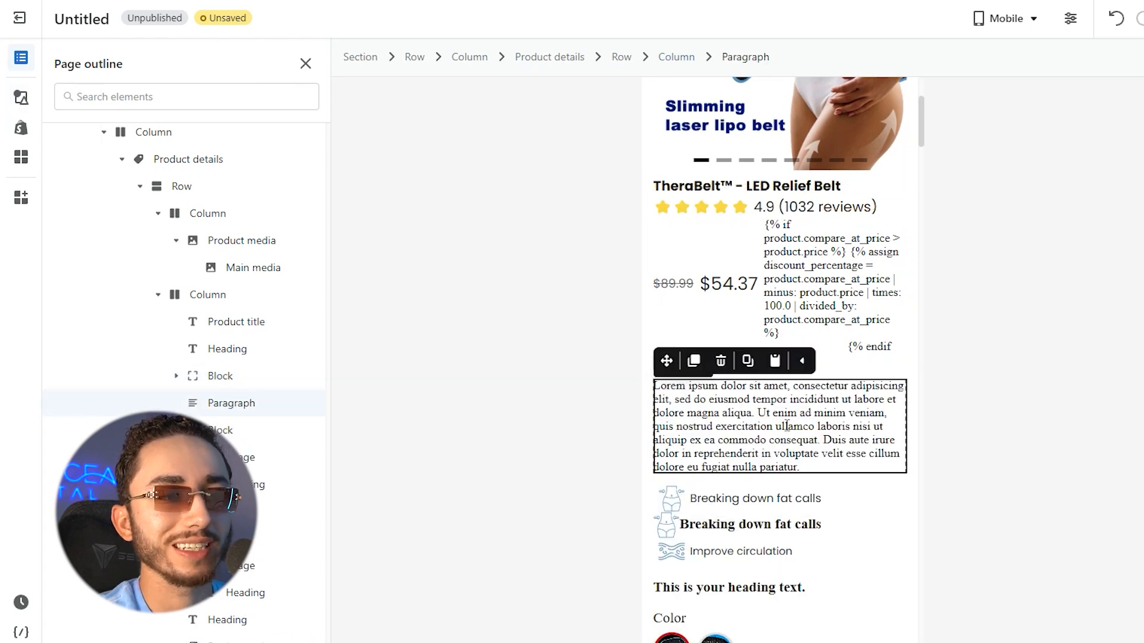
Review the TheraBelt page from the variant options through the WideBundle widget and BUY NOW button to the Product Details accordion.
scroll(787, 426, down, 6)
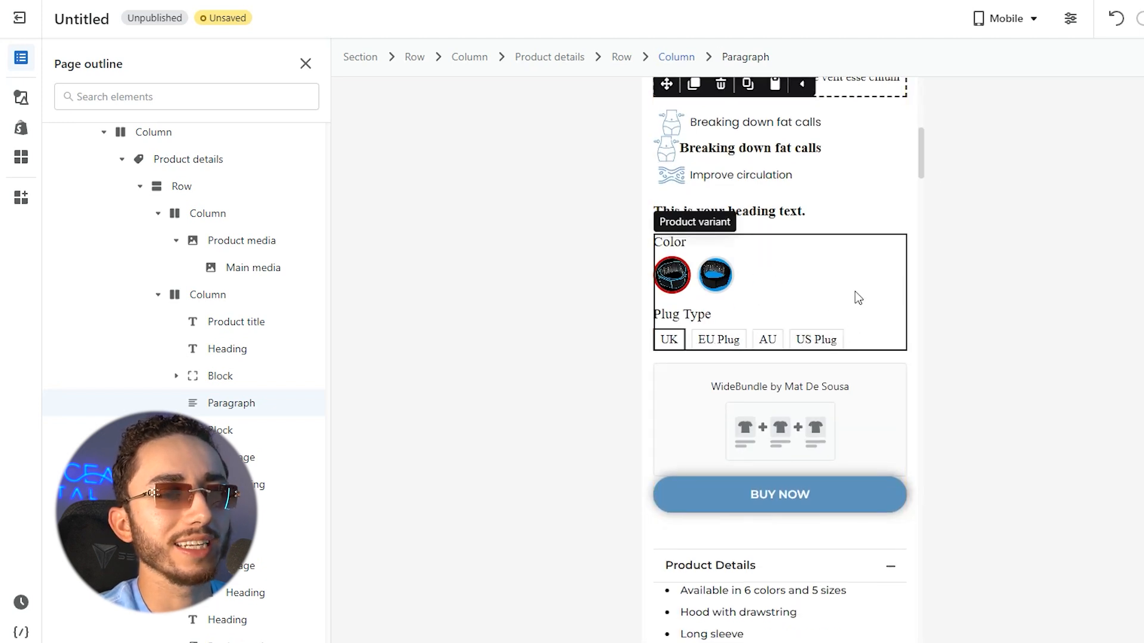
click(855, 292)
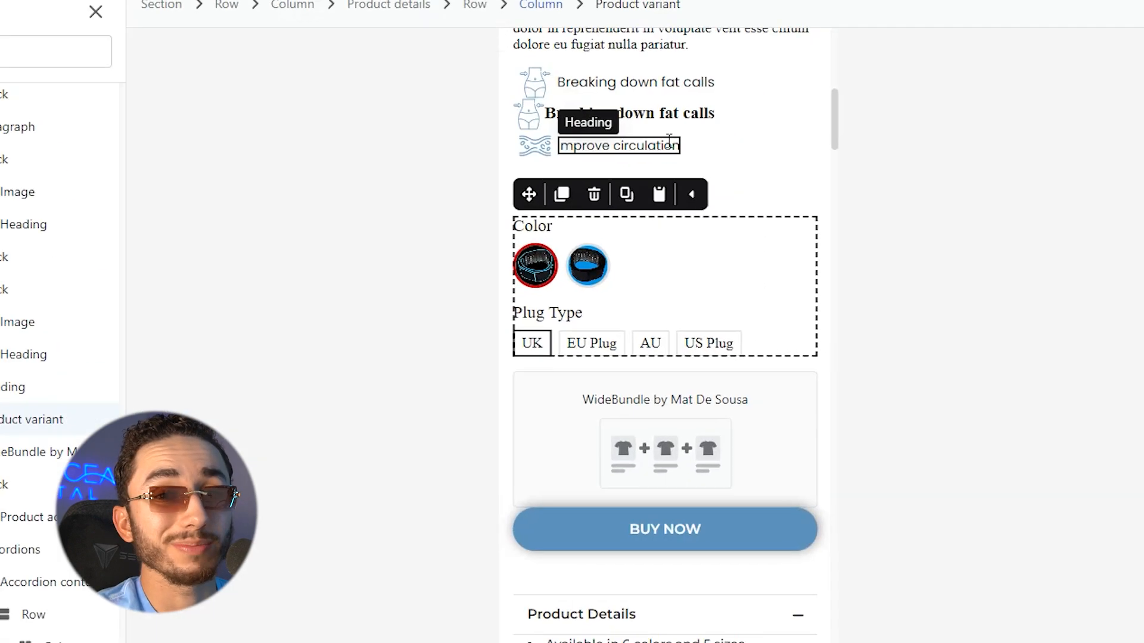
scroll(673, 312, down, 5)
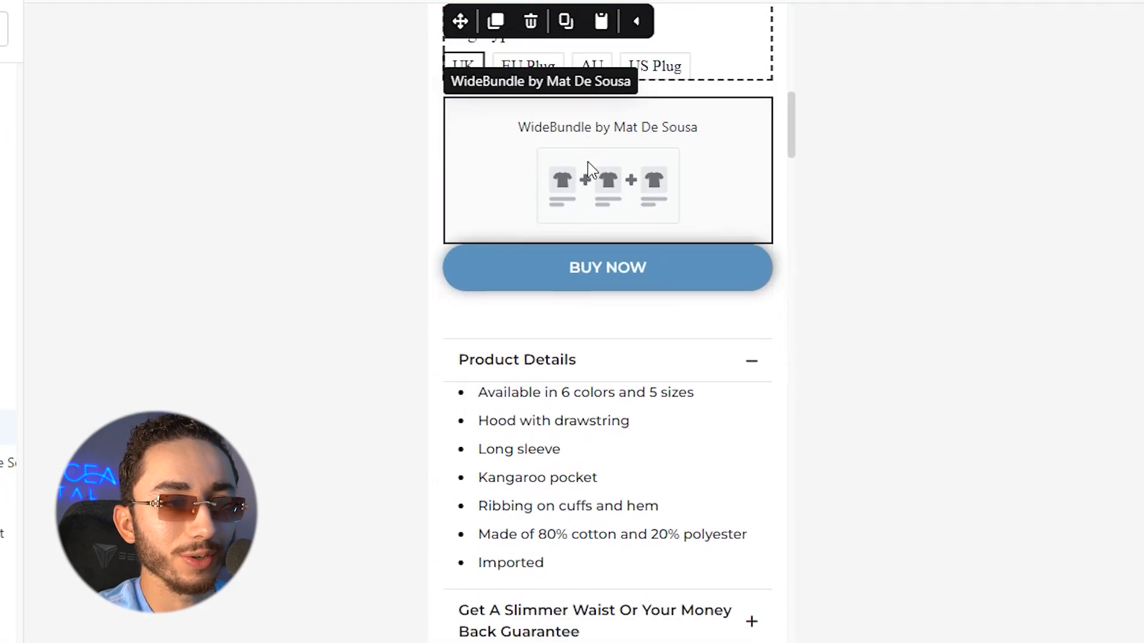
scroll(581, 163, down, 2)
Examine the orange Slicier product page's feature, customer testimonial, FAQ, review gallery and meal prep sections.
scroll(572, 160, up, 15)
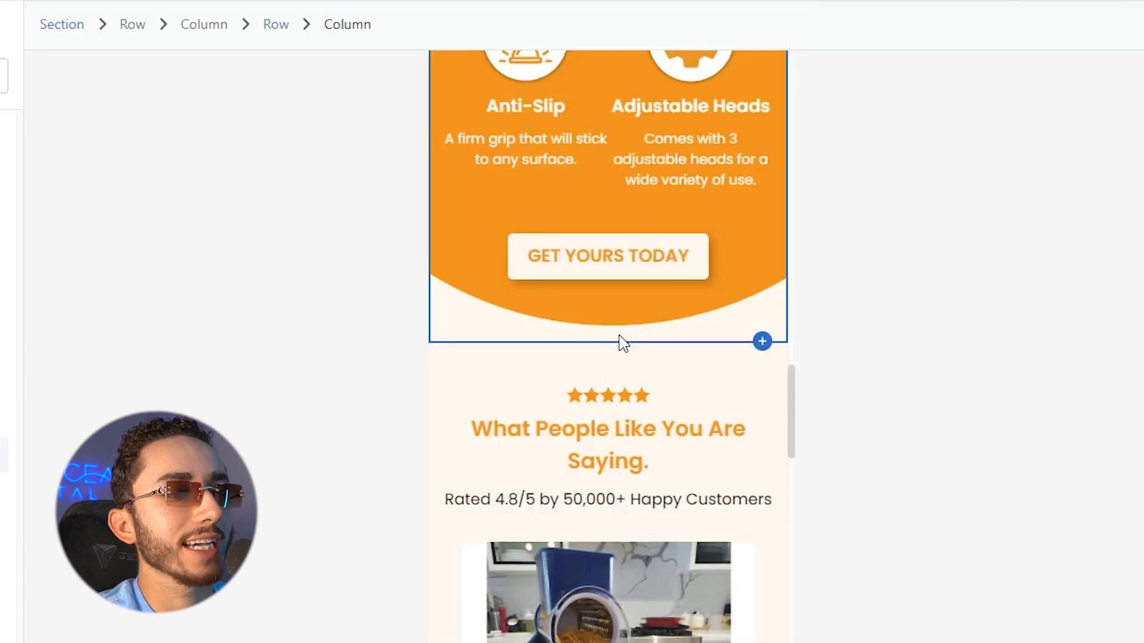
scroll(620, 333, down, 15)
scroll(619, 331, down, 20)
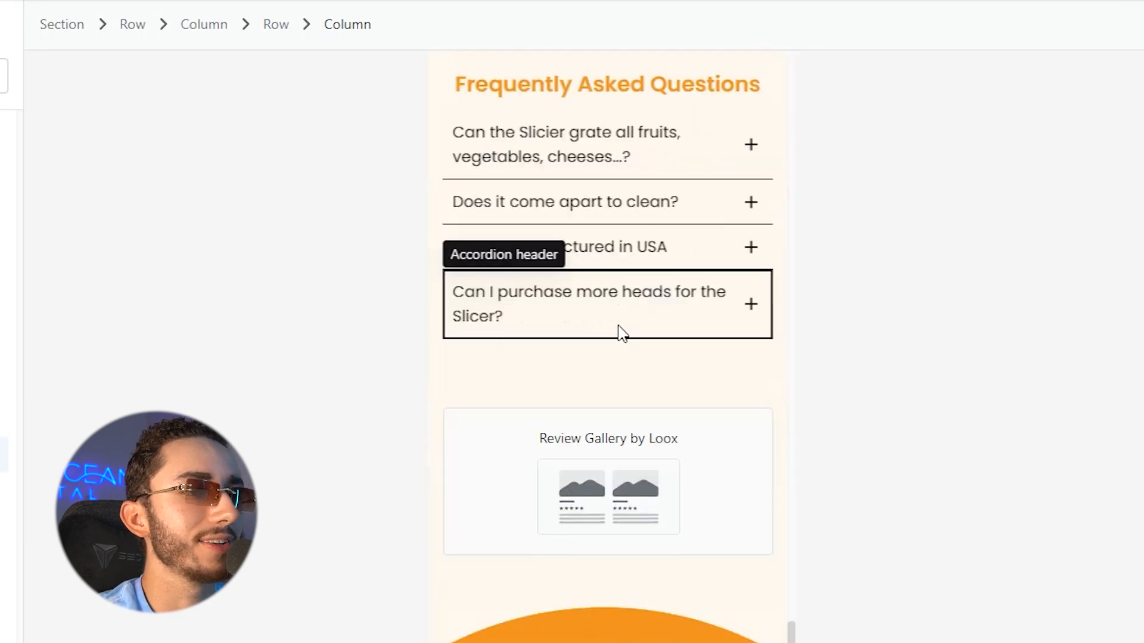
scroll(620, 325, up, 8)
scroll(620, 324, down, 3)
scroll(619, 325, up, 7)
scroll(620, 323, up, 10)
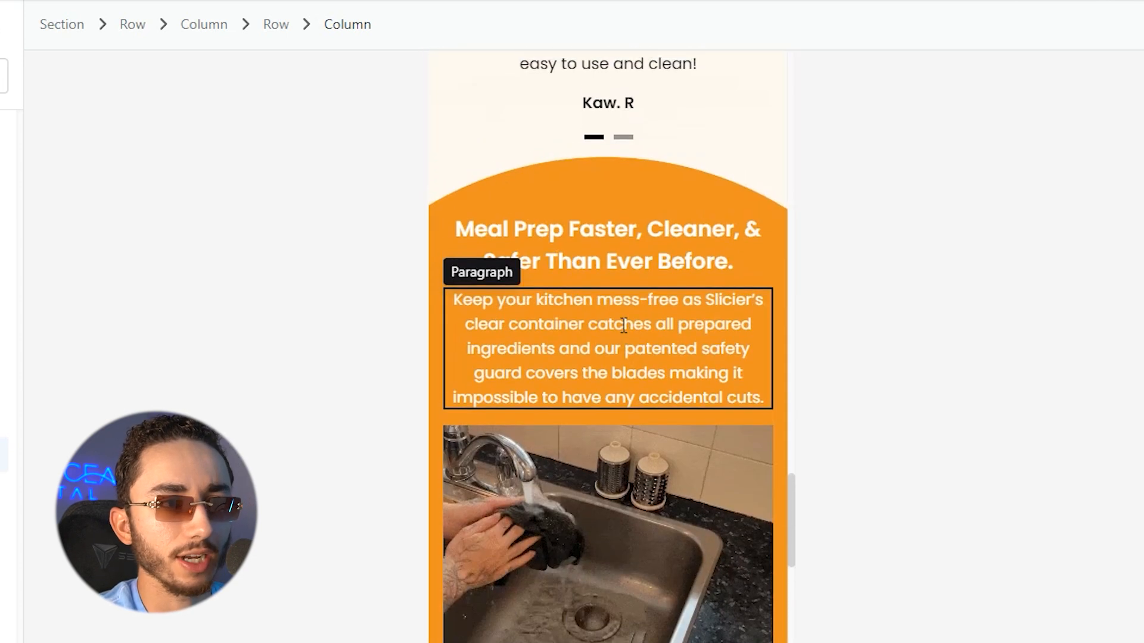
Examine the Jawz Max page's proof and testimonial sections, and inspect the rows that make up its money-back guarantee section.
scroll(624, 325, up, 12)
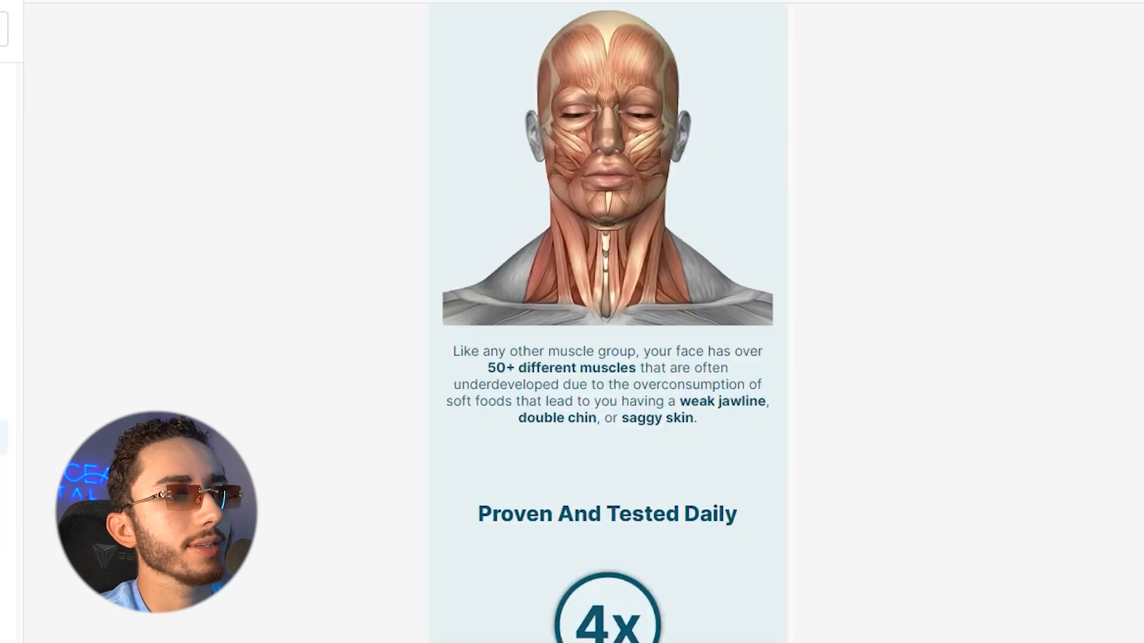
scroll(563, 301, down, 10)
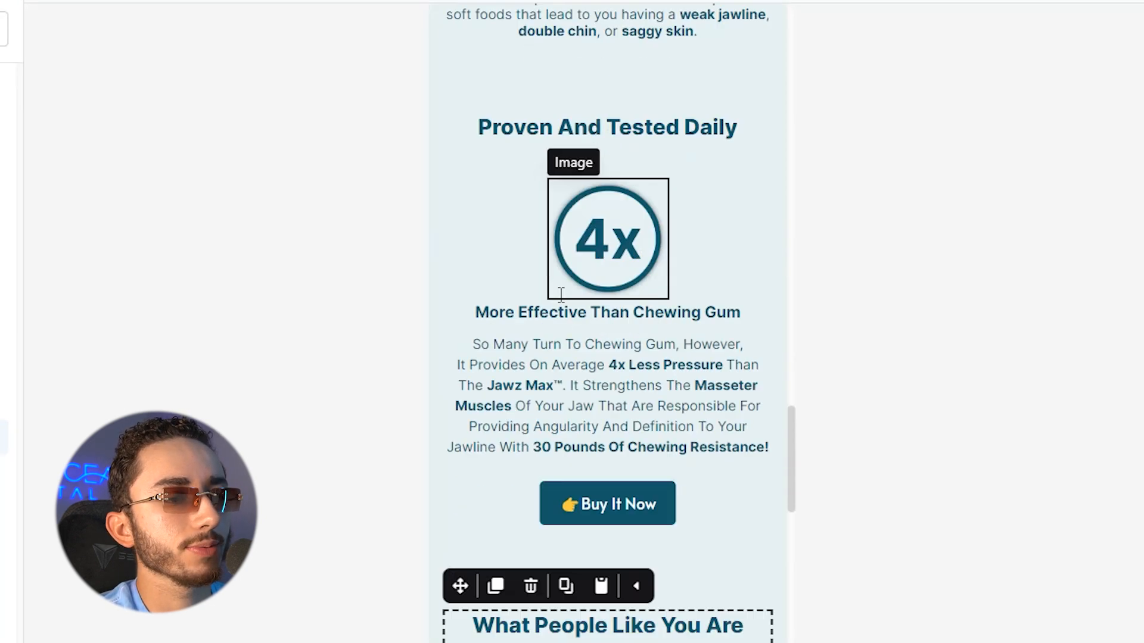
scroll(565, 298, down, 2)
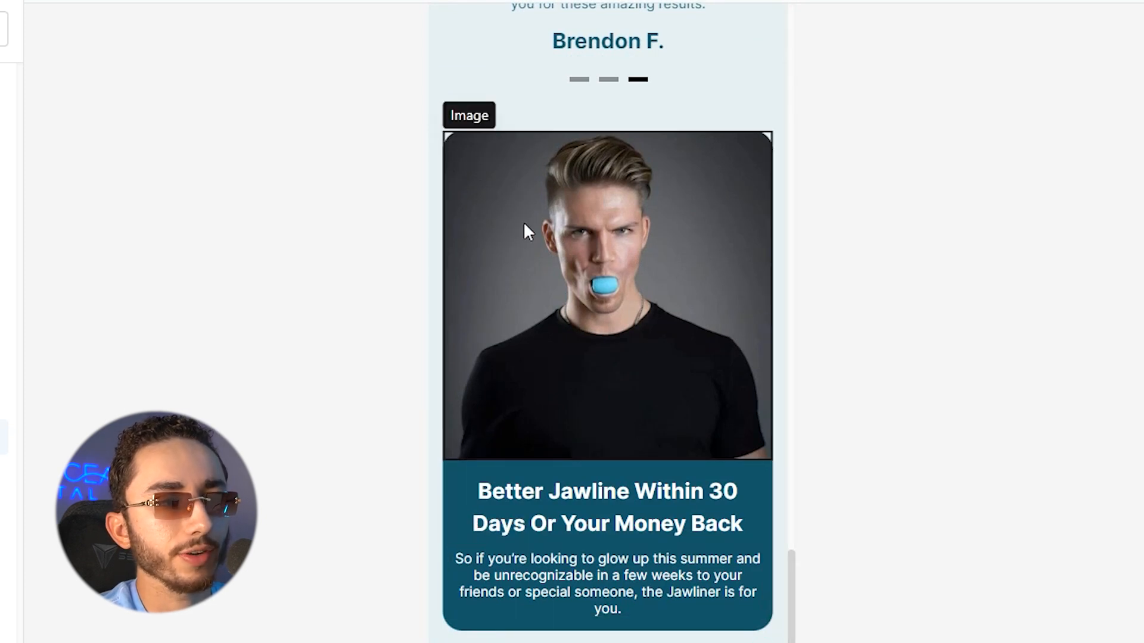
click(429, 226)
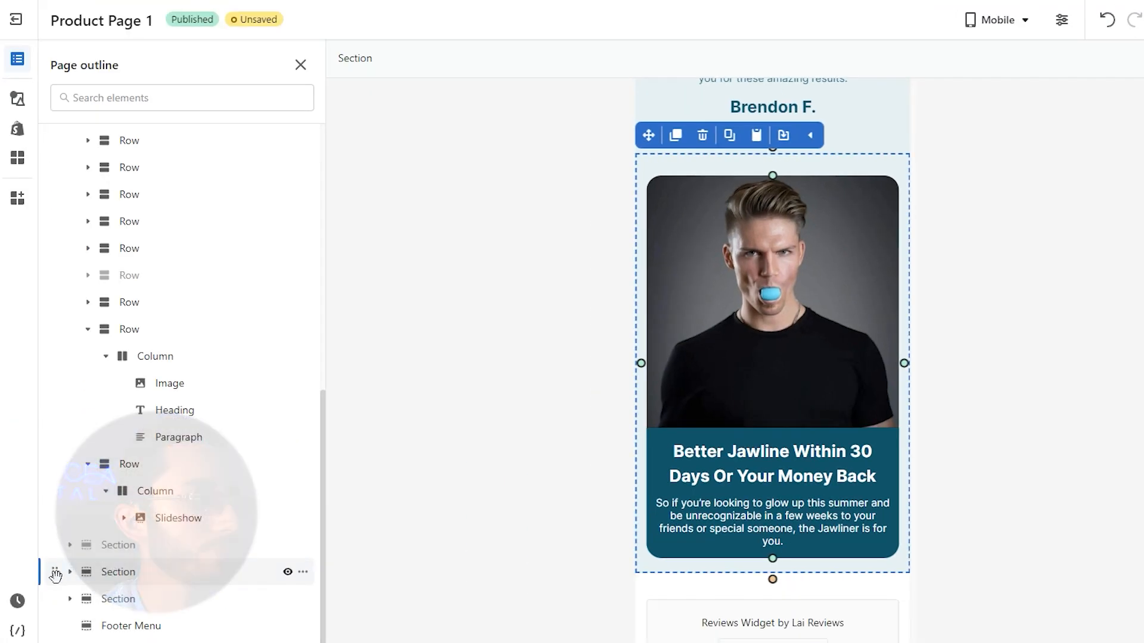
scroll(72, 575, down, 1)
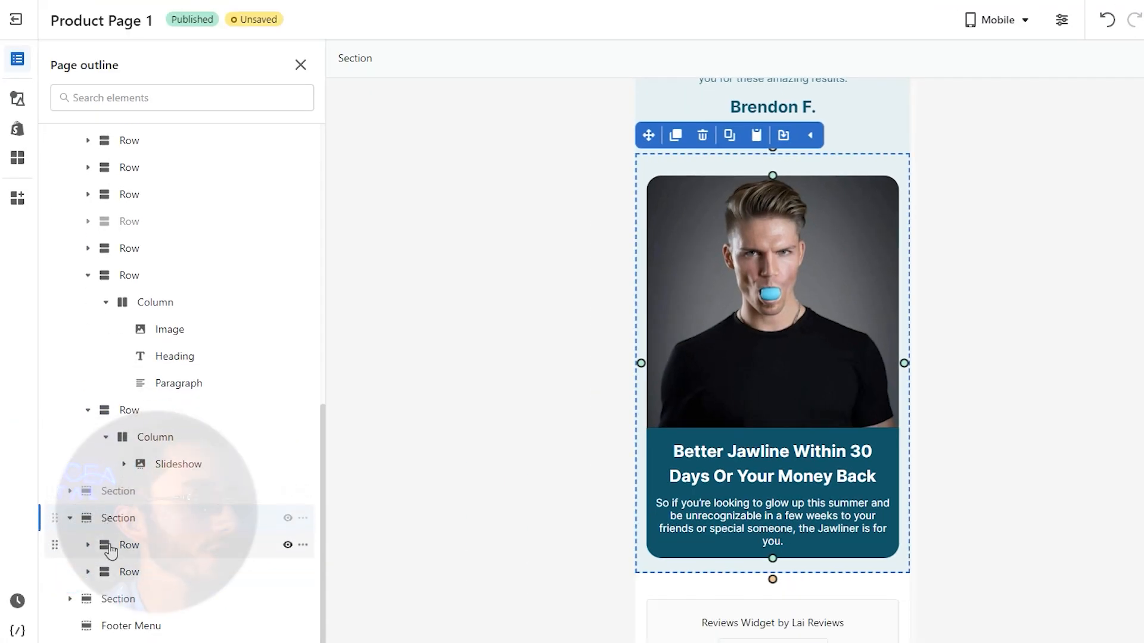
click(136, 553)
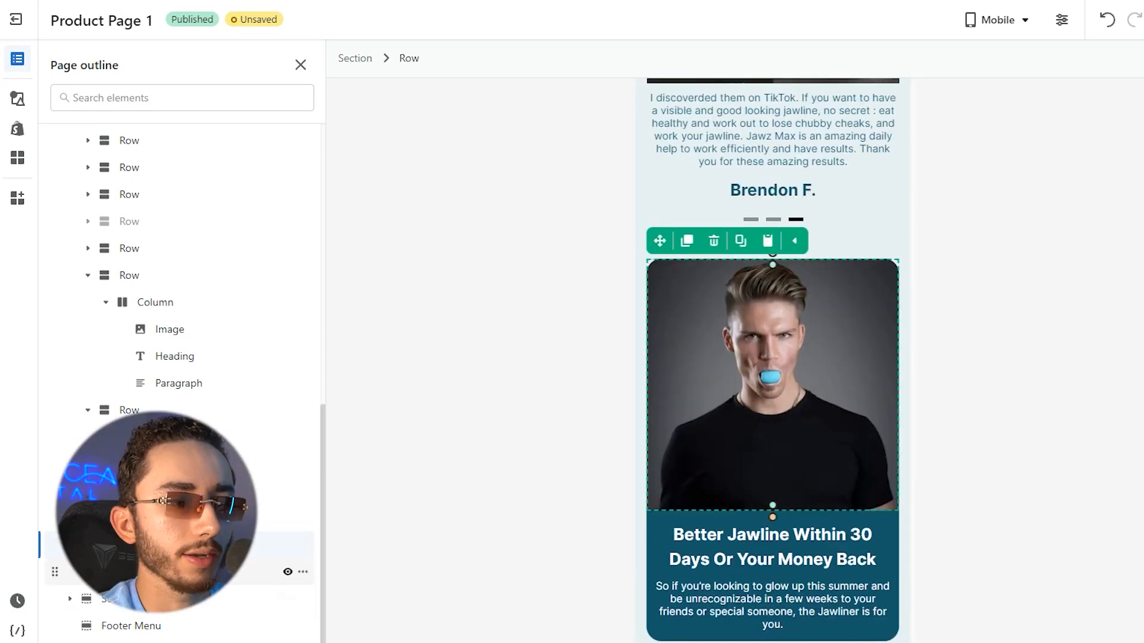
click(238, 572)
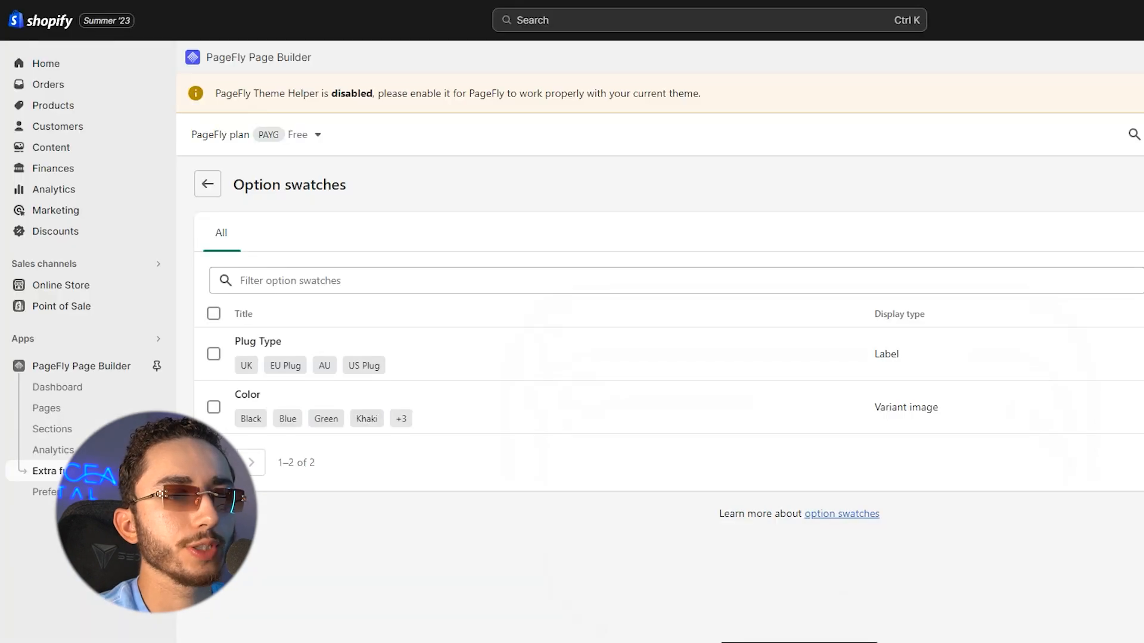
Add the Size option to PageFly's option swatches.
click(1141, 184)
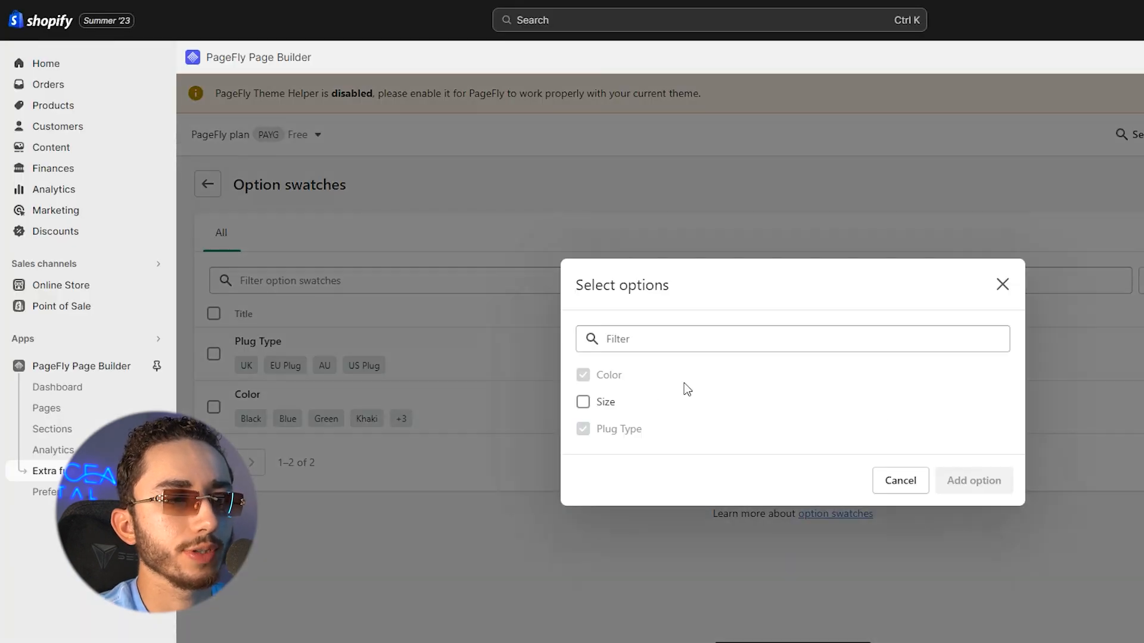
click(583, 404)
click(942, 481)
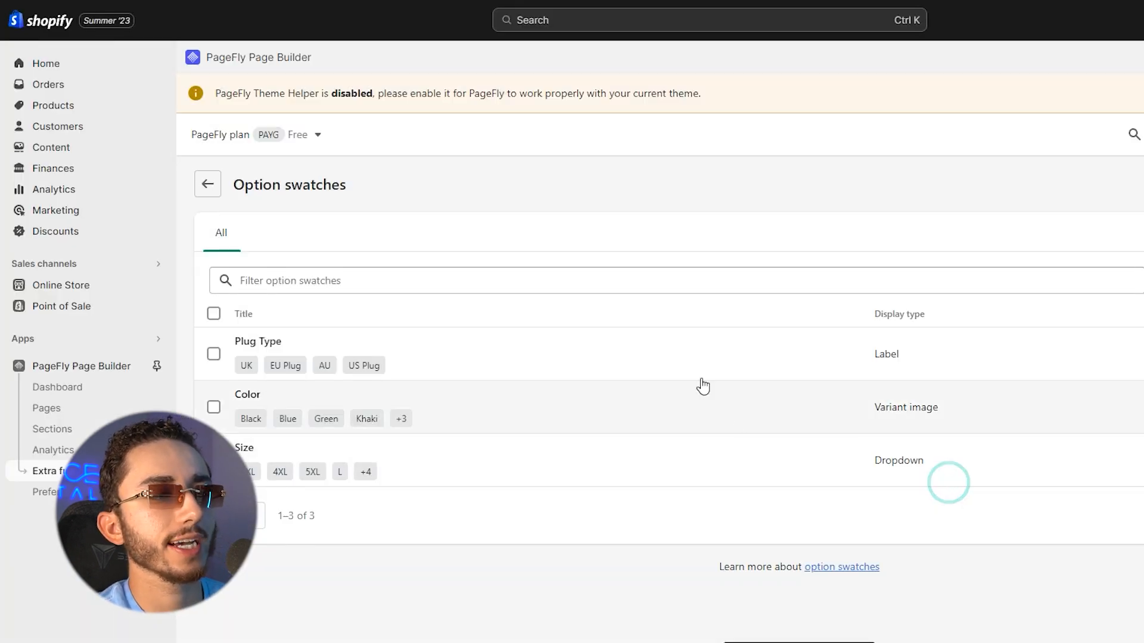
Try the Label display type for the Size option swatch and look over its option values.
click(459, 473)
scroll(784, 459, down, 3)
scroll(830, 370, up, 3)
click(807, 289)
click(751, 325)
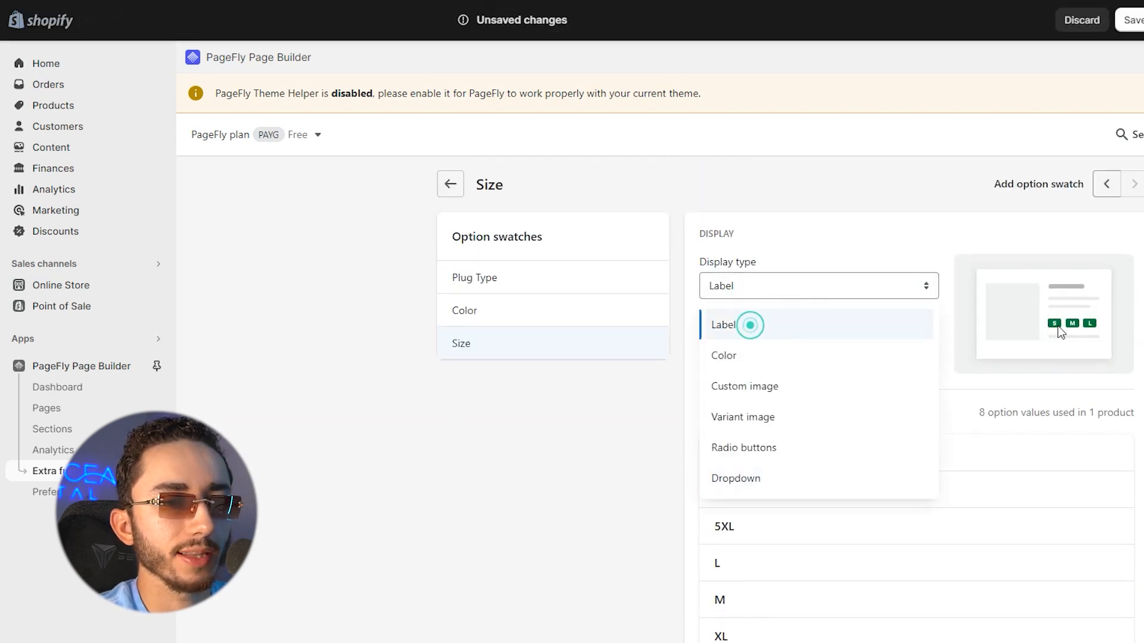
scroll(991, 365, down, 2)
click(1141, 327)
click(1116, 636)
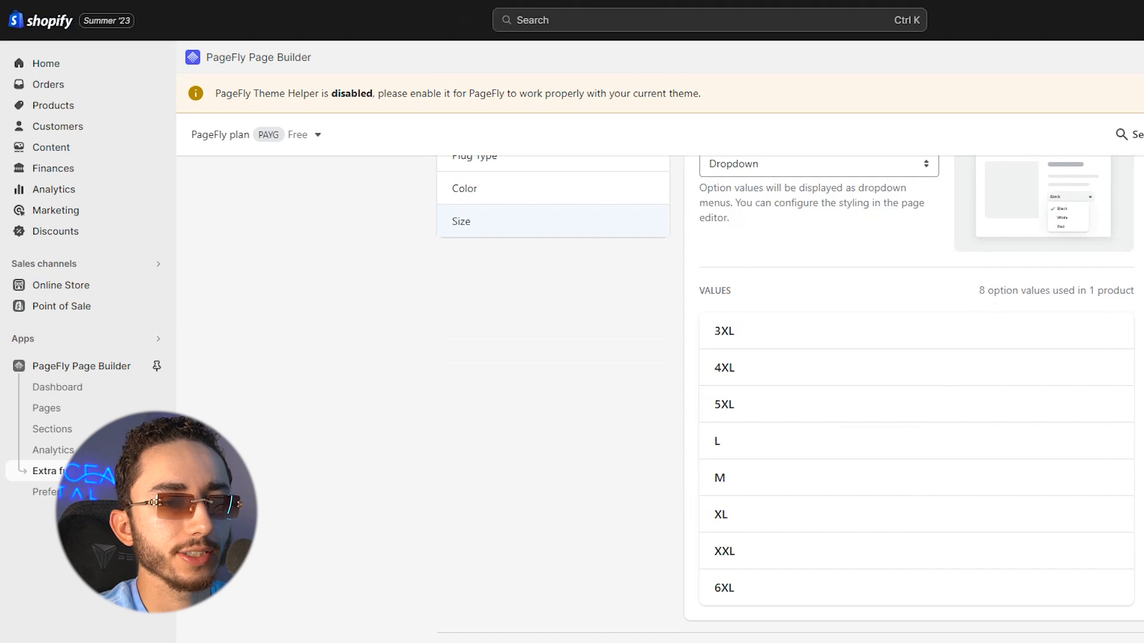
click(793, 202)
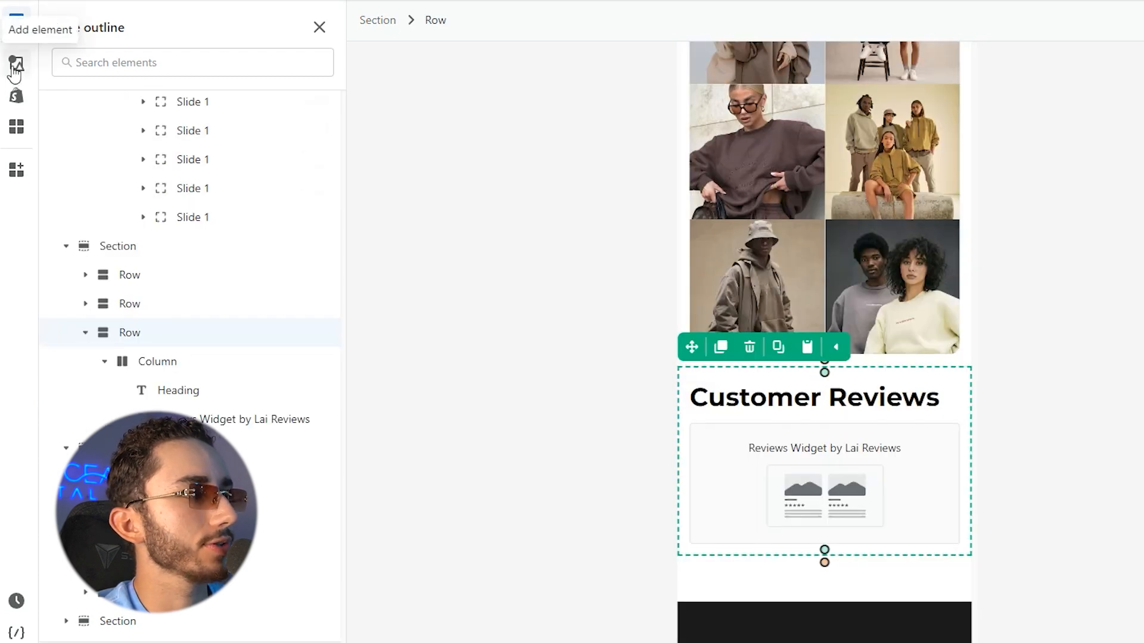
Insert a new one-column section between the Customer Reviews widget and the Frequently Asked Questions section.
click(16, 63)
drag(301, 53, 697, 598)
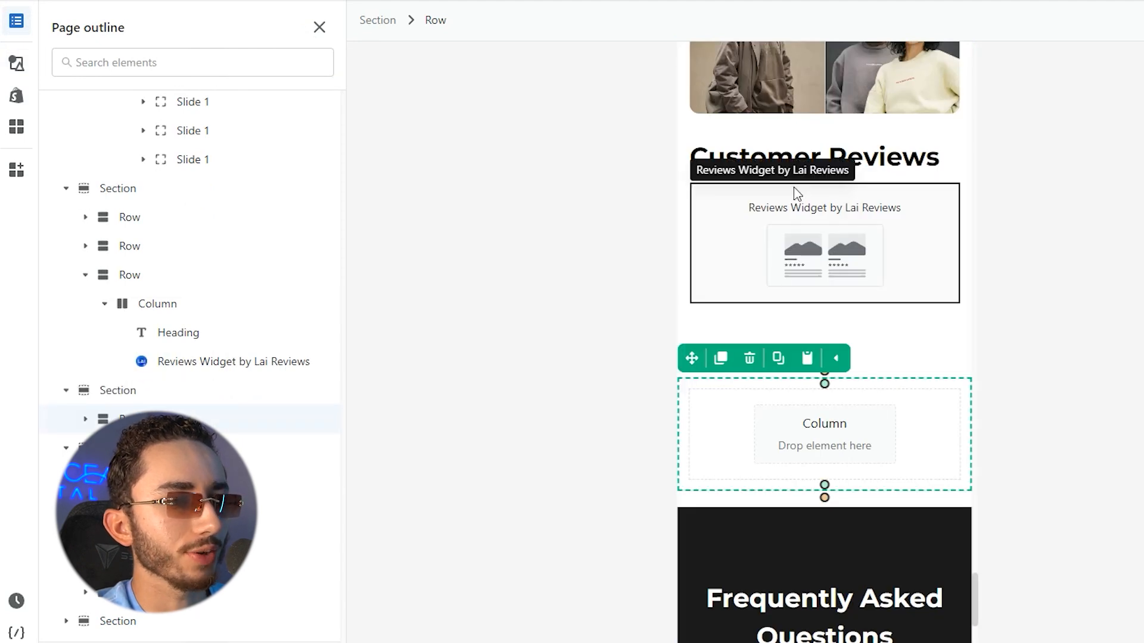
click(16, 63)
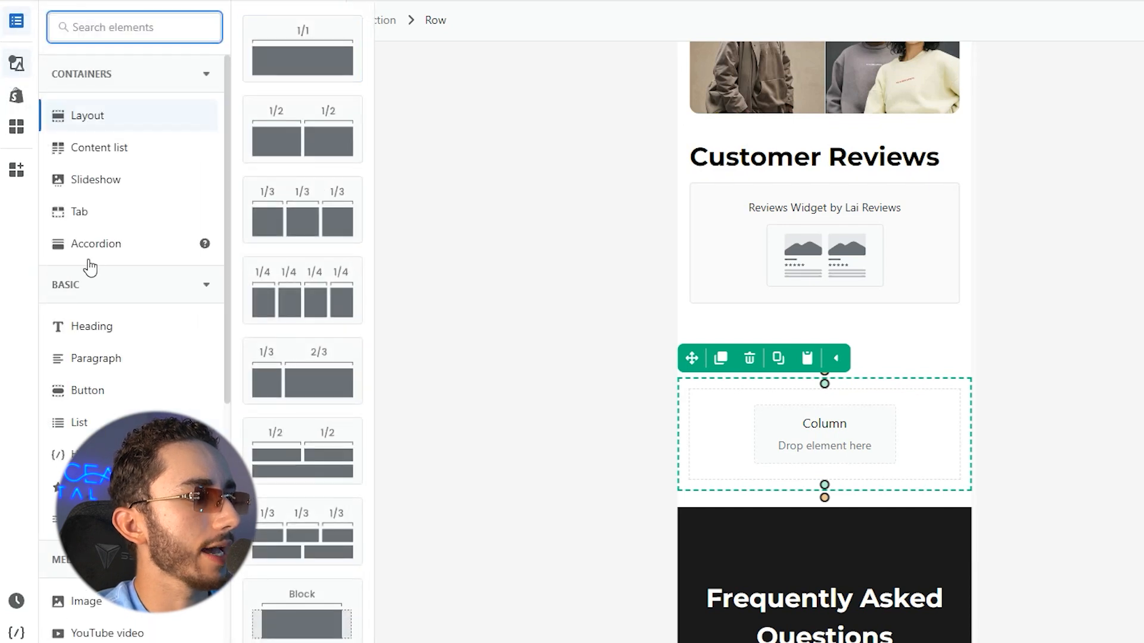
scroll(93, 261, down, 4)
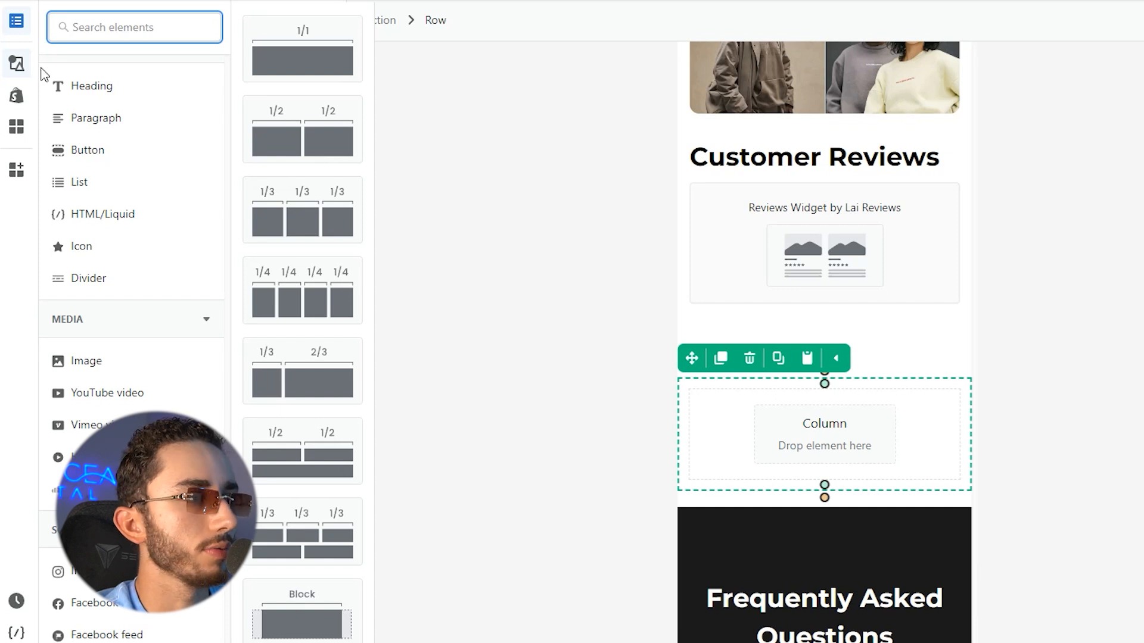
click(841, 455)
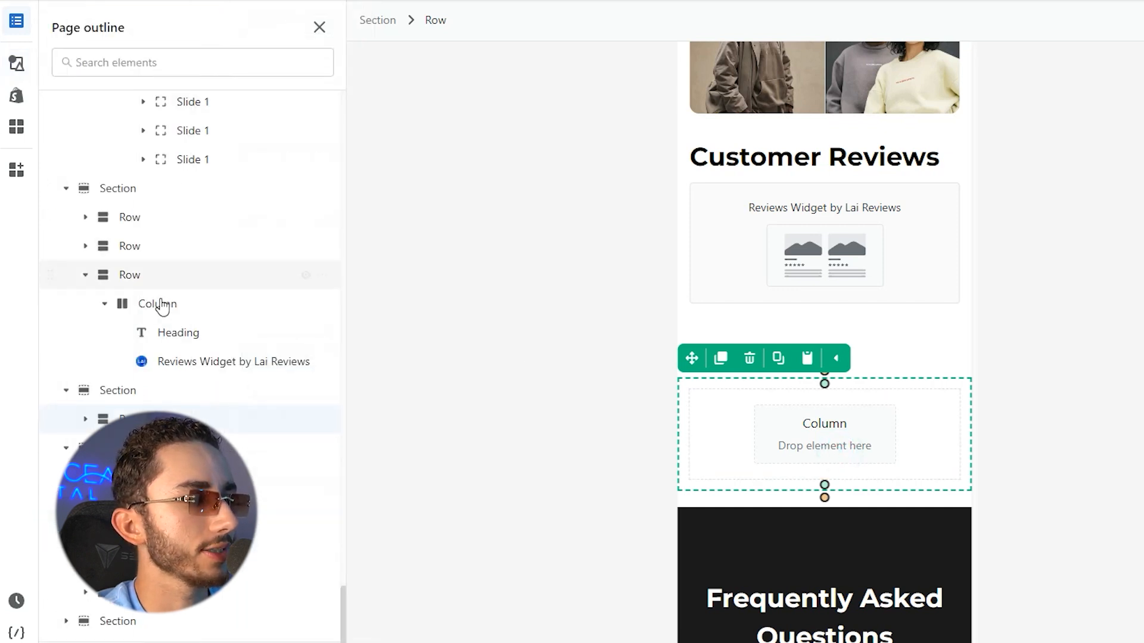
Duplicate the empty row inside the new section below Customer Reviews.
click(148, 394)
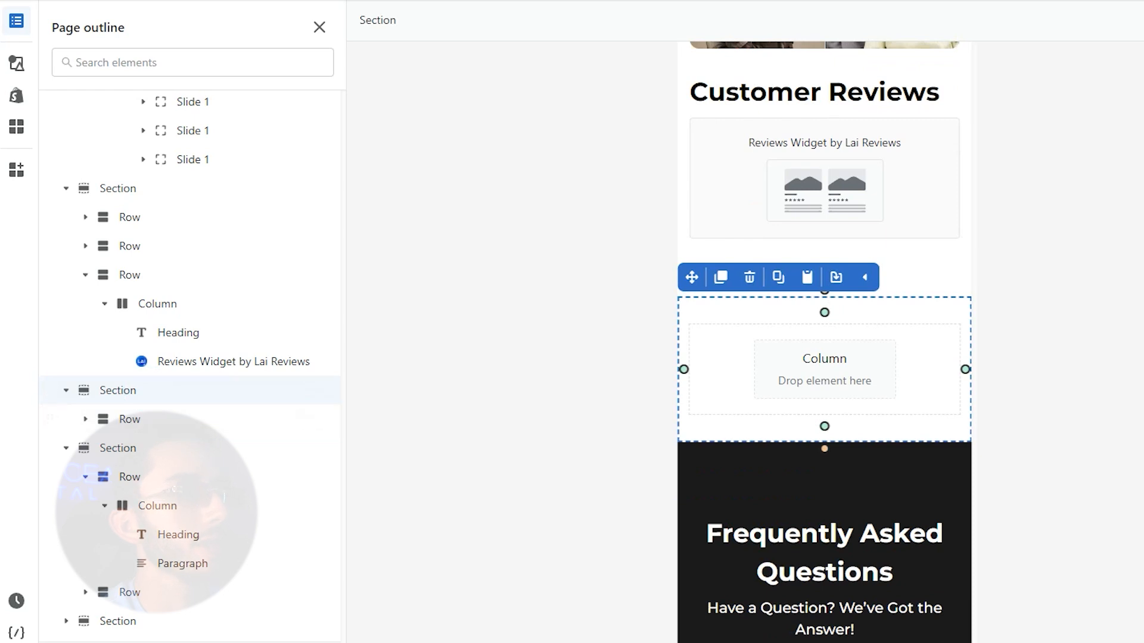
click(241, 403)
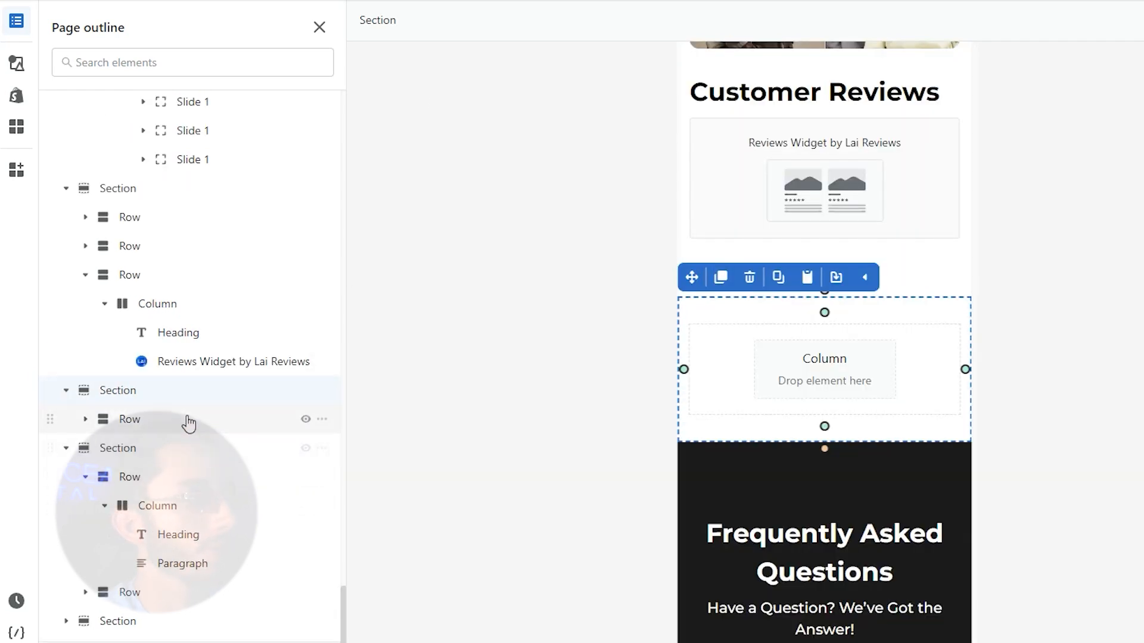
click(186, 417)
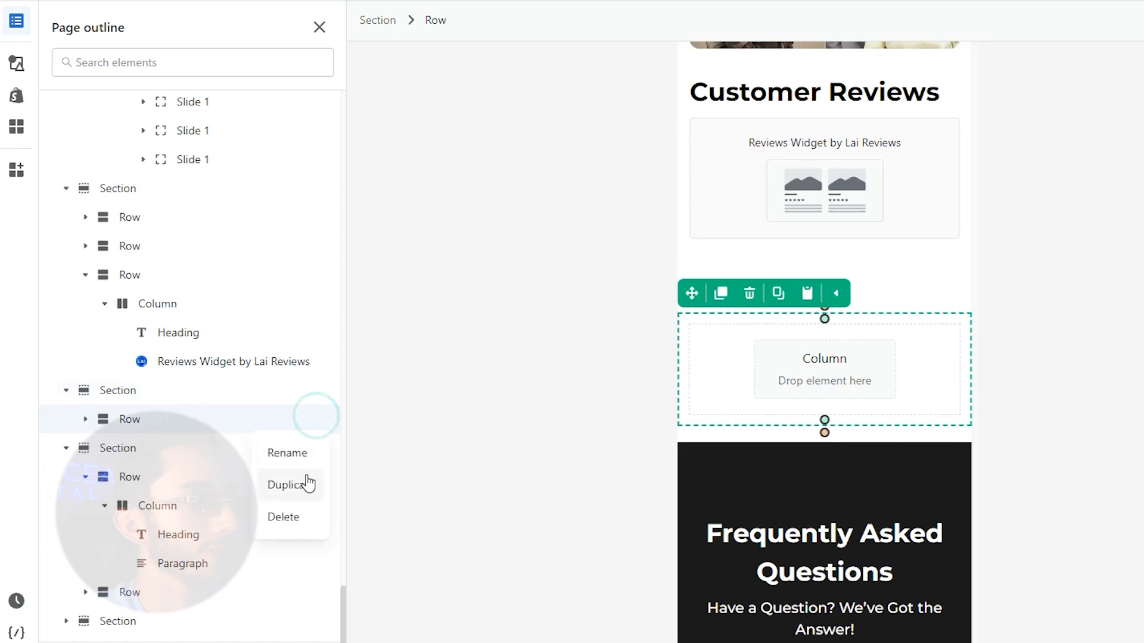
click(307, 476)
Place an Image element in the new section's first row column and a Heading element in its second row column.
click(85, 419)
click(148, 460)
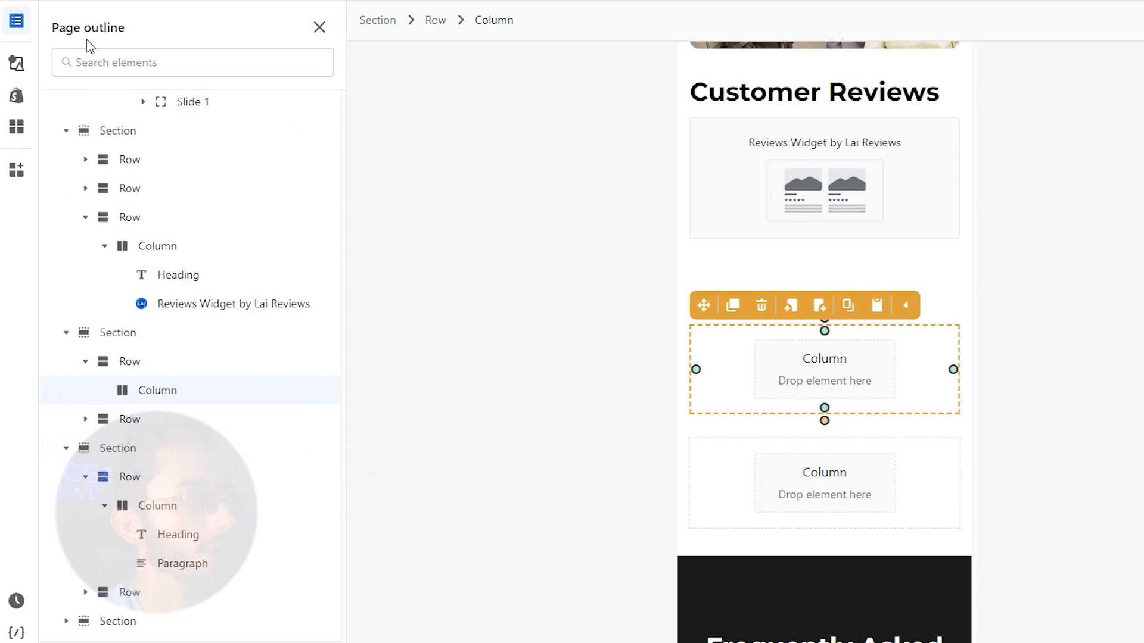
click(16, 62)
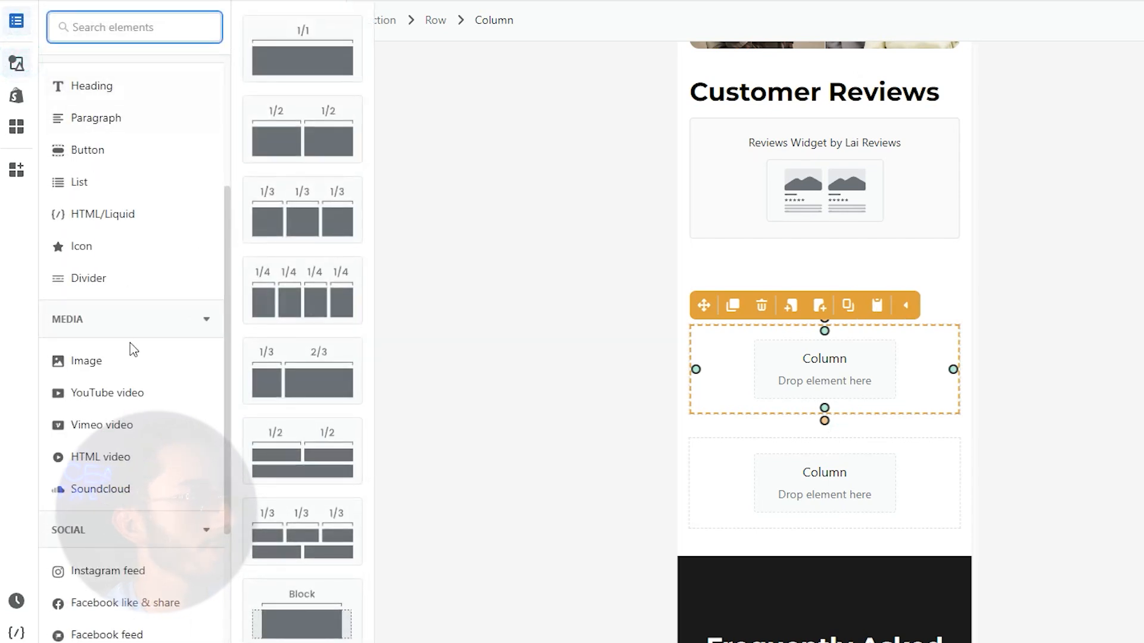
drag(125, 360, 764, 353)
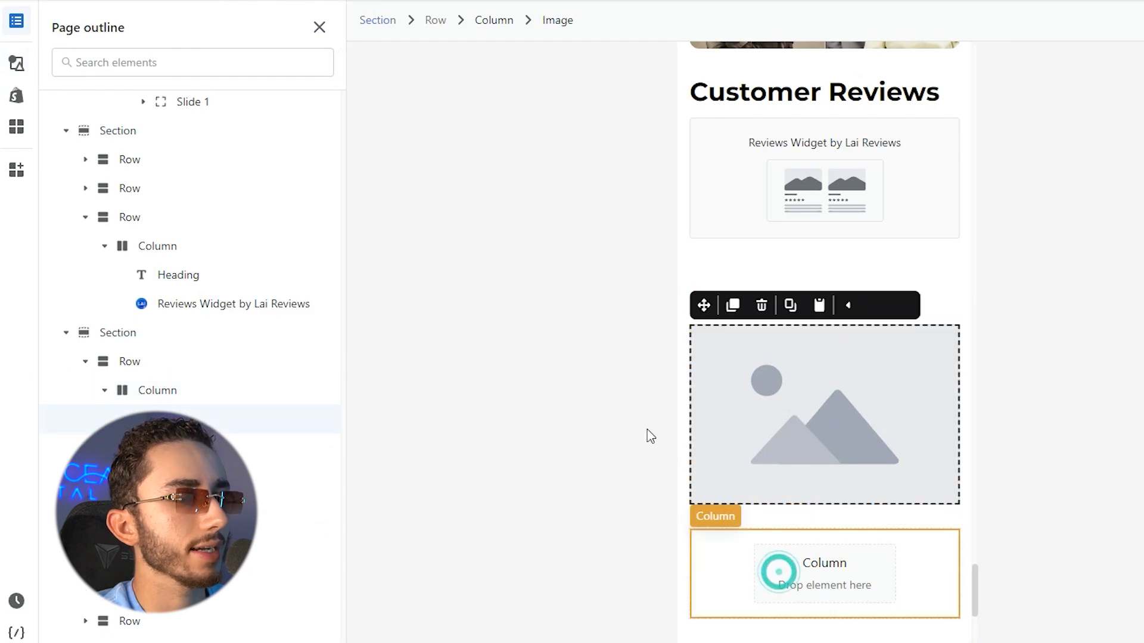
click(16, 64)
drag(90, 84, 771, 557)
Place a Paragraph element directly below the heading in the new section's second row.
click(23, 70)
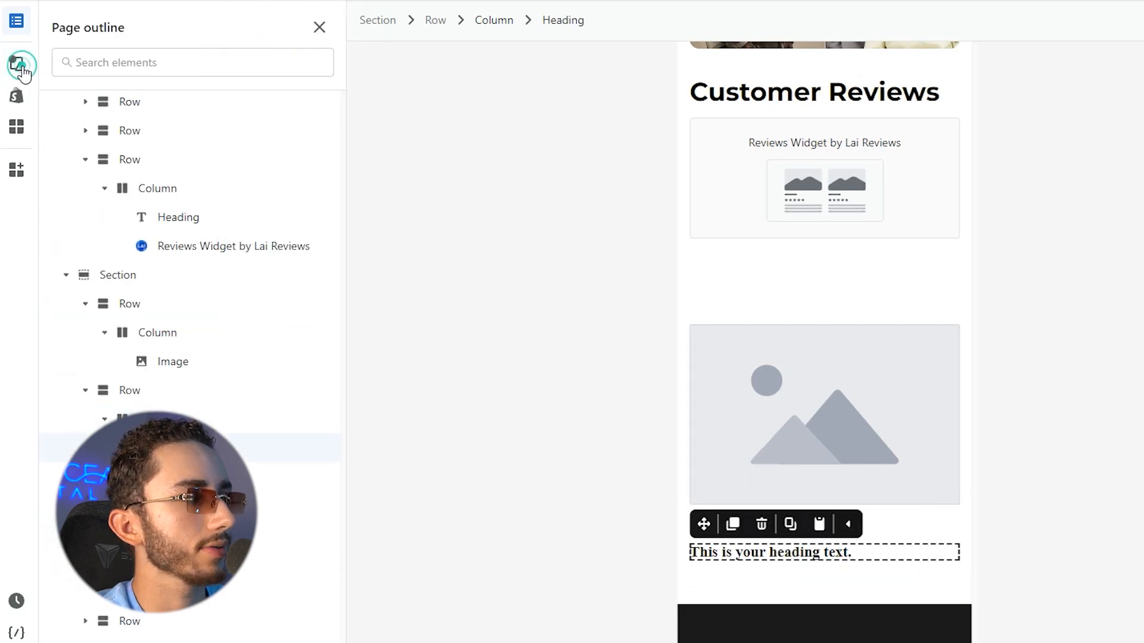
mouse_move(203, 118)
drag(275, 62, 757, 569)
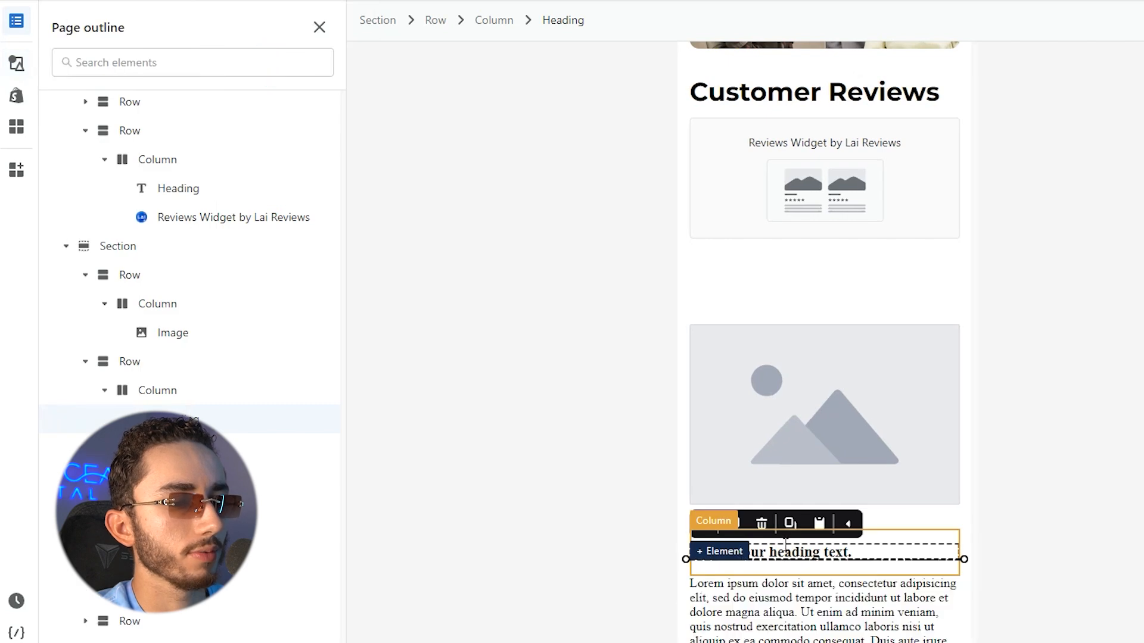
Replace the placeholder in the Image element with the photo of a person standing in a cornfield.
double_click(926, 448)
click(734, 427)
click(1094, 570)
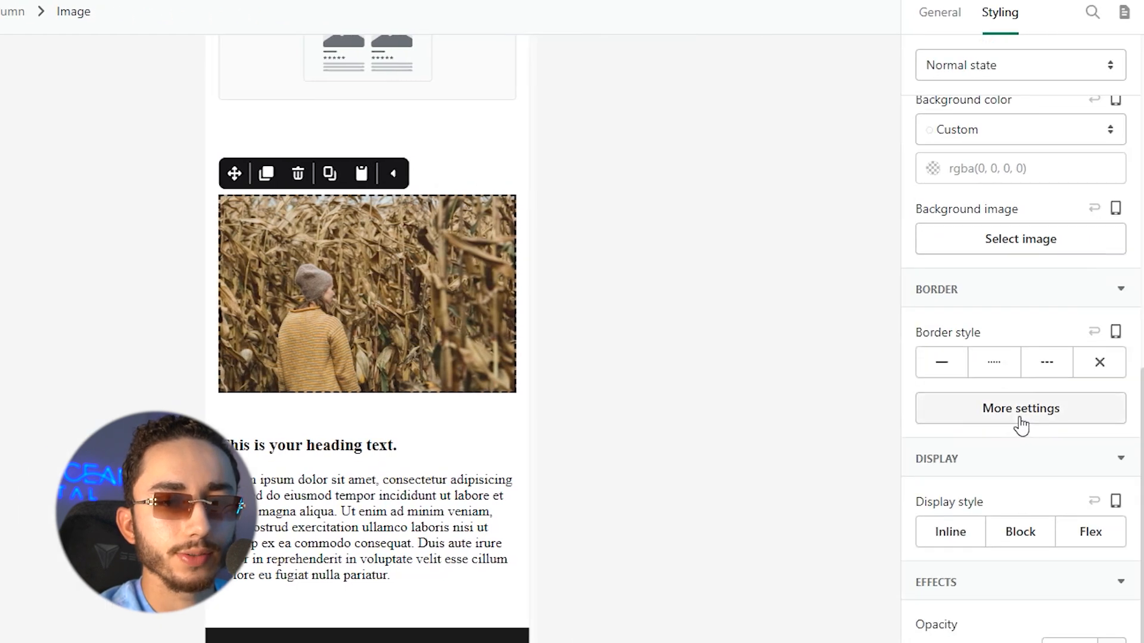
Round the two upper corners of the cornfield image with a 20 px border radius.
click(1020, 409)
click(725, 388)
text(20)
click(836, 382)
text(20)
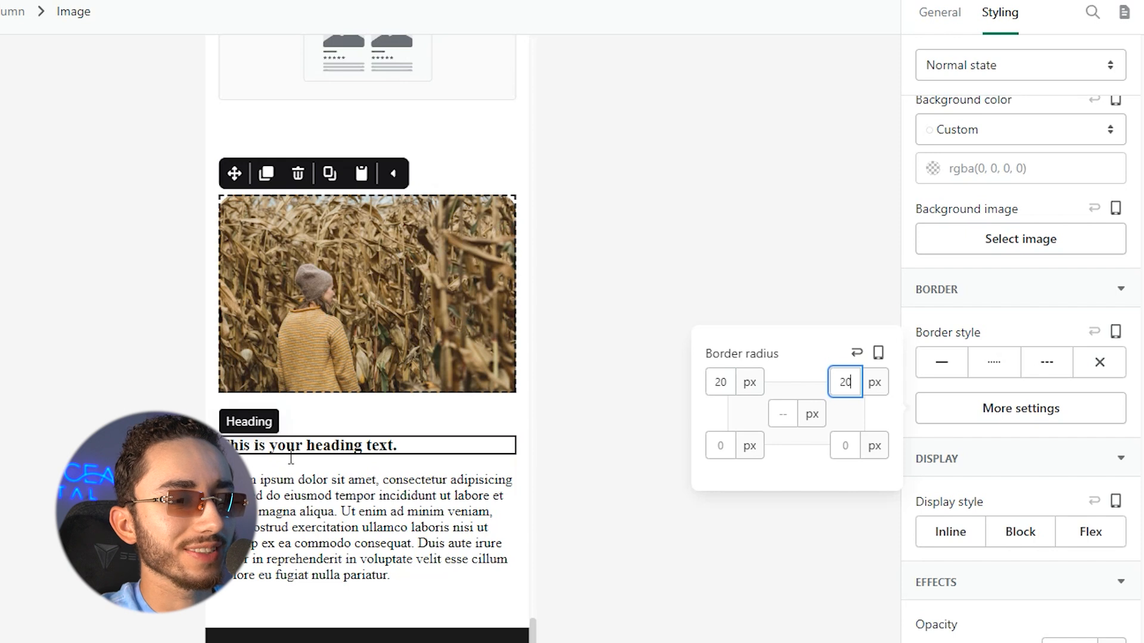
Give the row containing the heading and paragraph a light blue background, rgb(172, 210, 255).
click(462, 445)
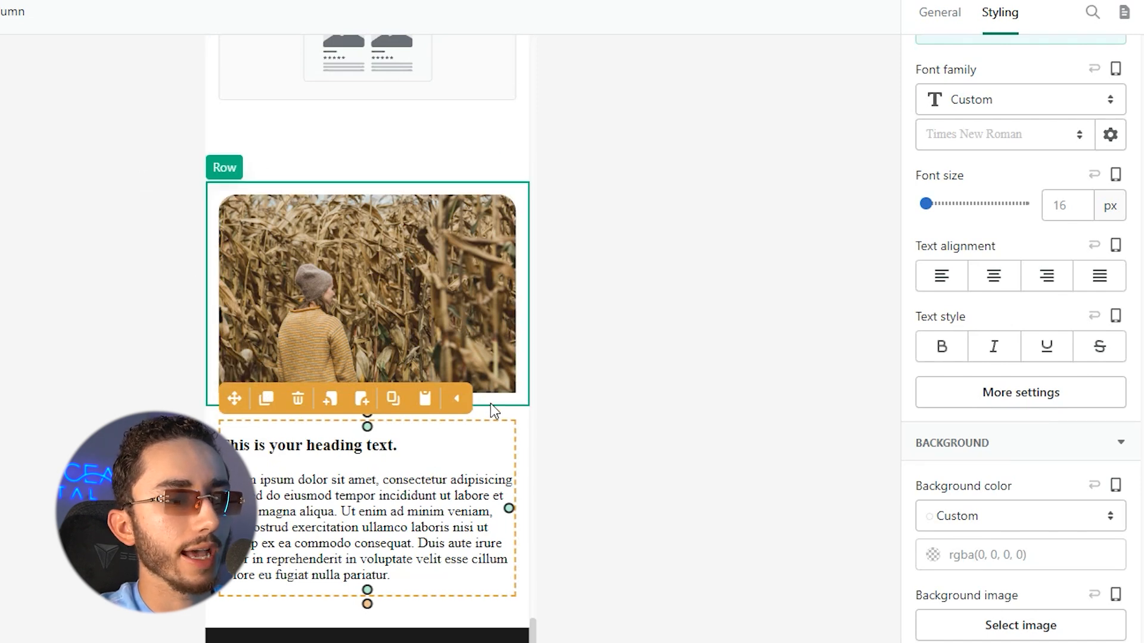
click(506, 408)
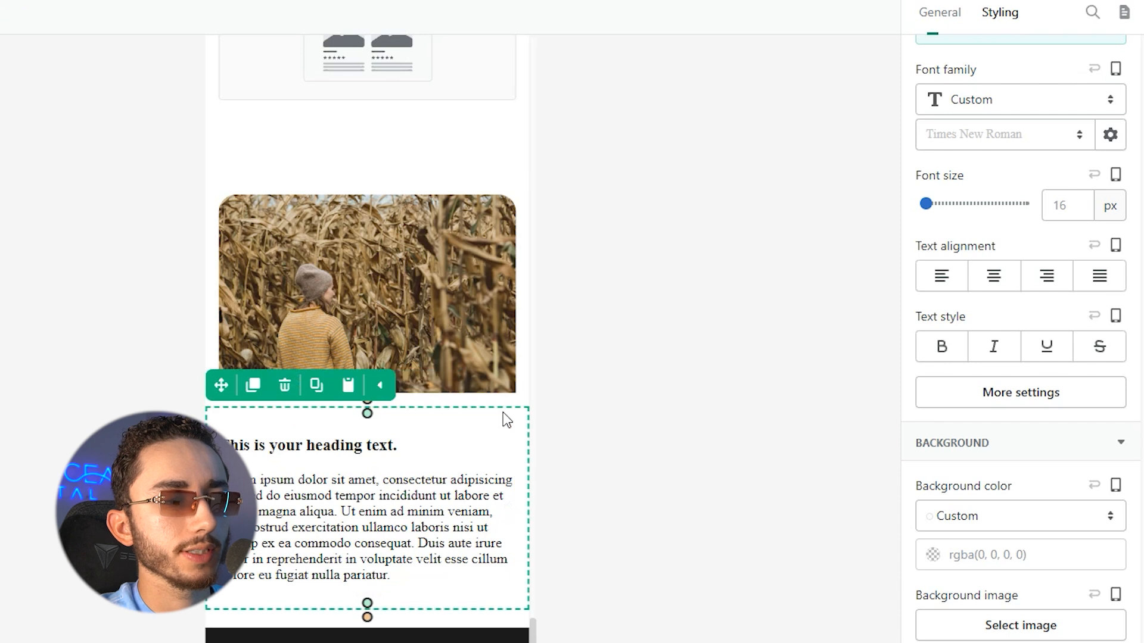
scroll(986, 381, down, 5)
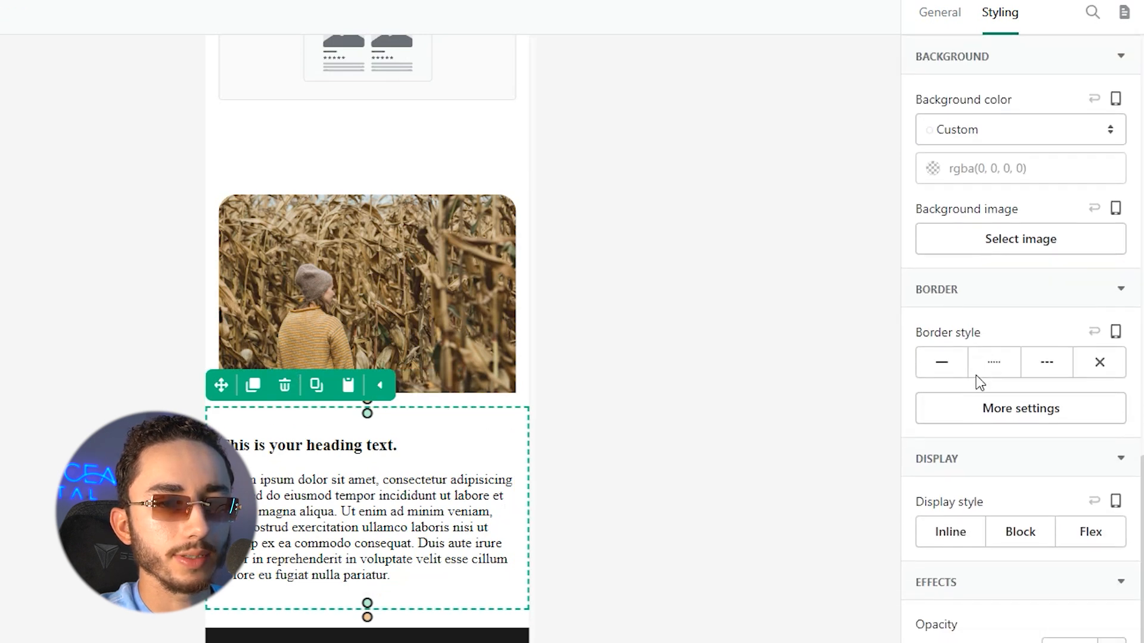
scroll(965, 310, up, 3)
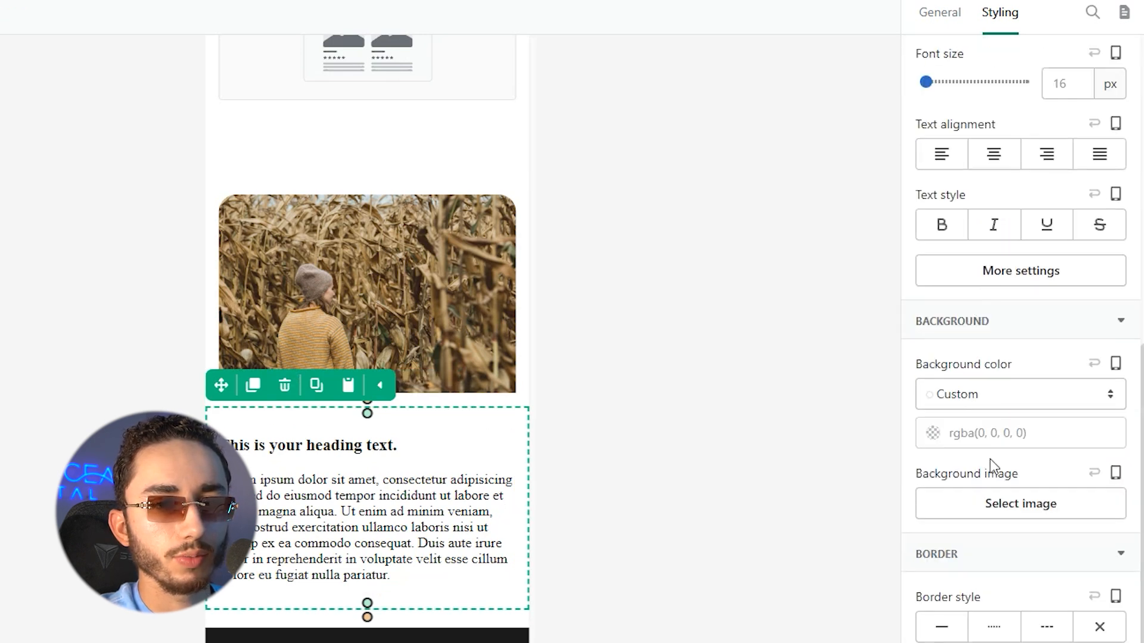
click(977, 434)
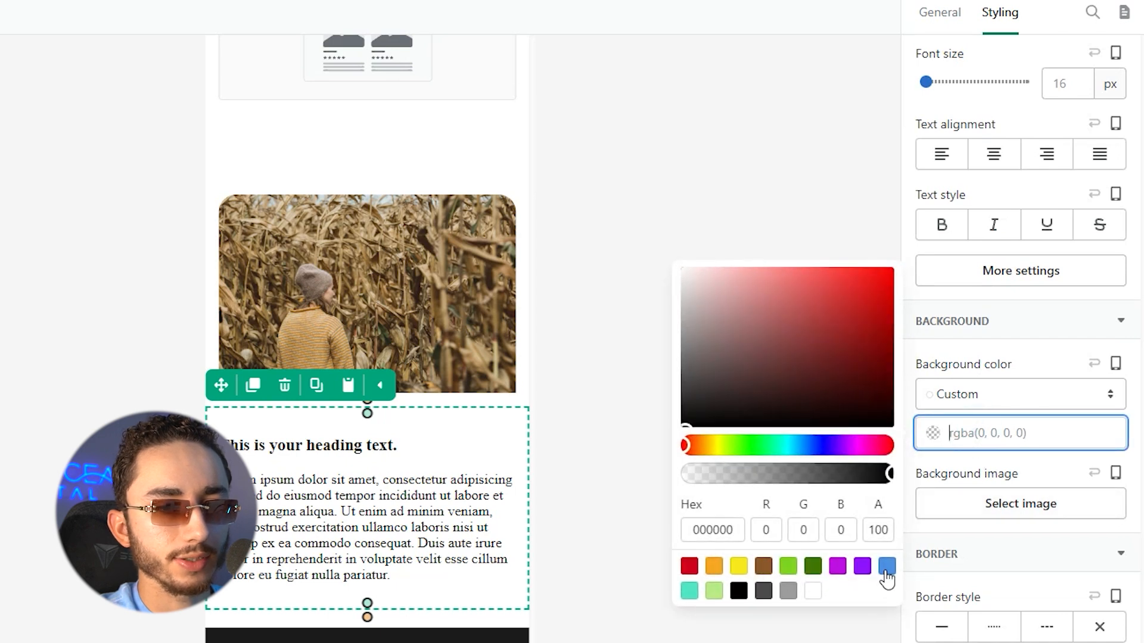
click(887, 566)
drag(781, 311, 749, 267)
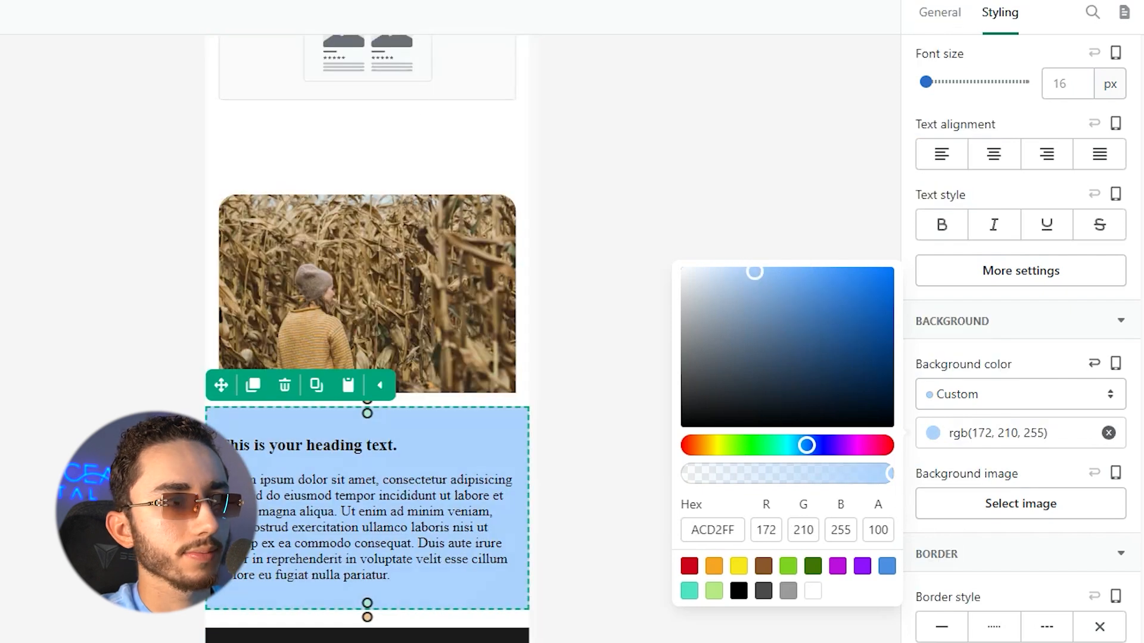
Round the two lower corners of the light blue text row with a 20 px border radius.
scroll(988, 413, down, 4)
click(1007, 407)
click(720, 440)
text(20)
click(851, 447)
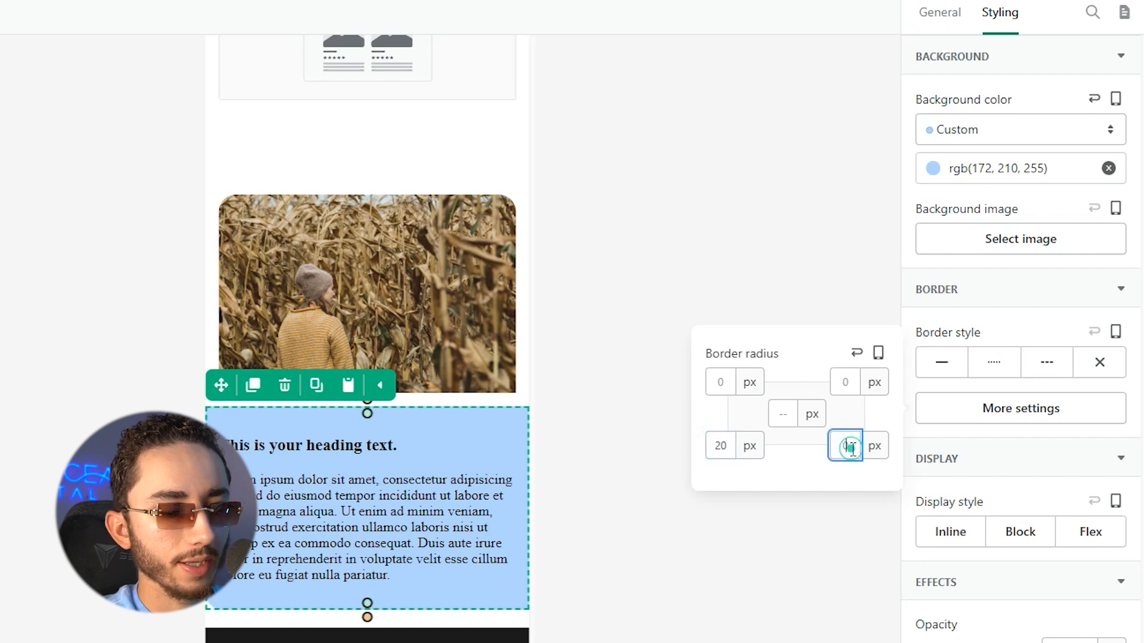
text(20)
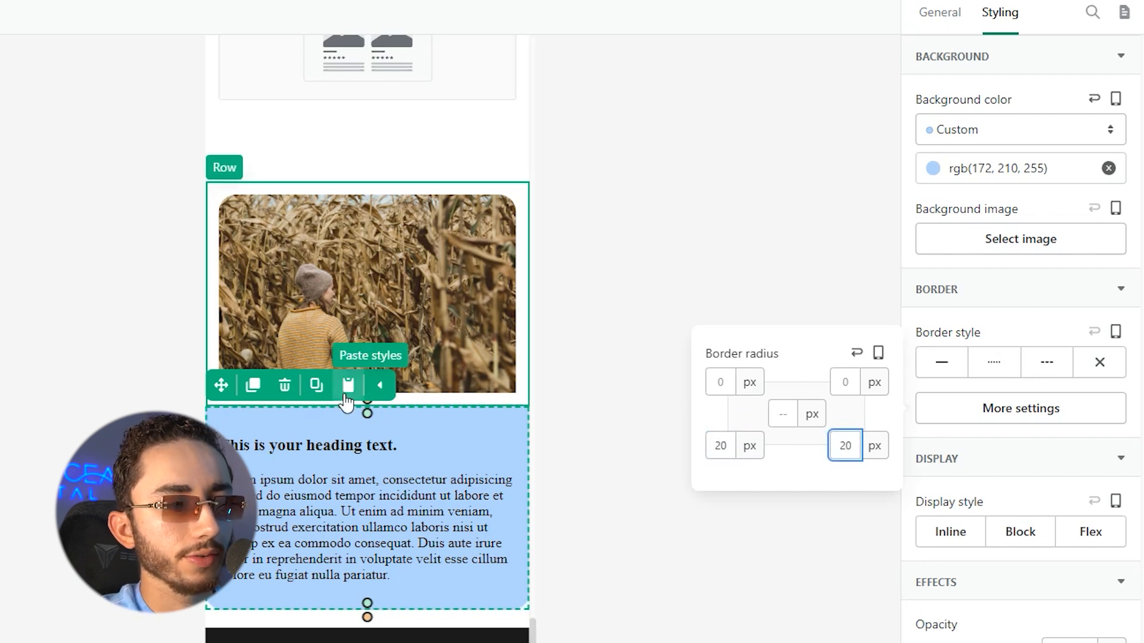
Check the text row on the Jawliner reference page and set the light blue row's left and right margins to 0 px.
click(382, 296)
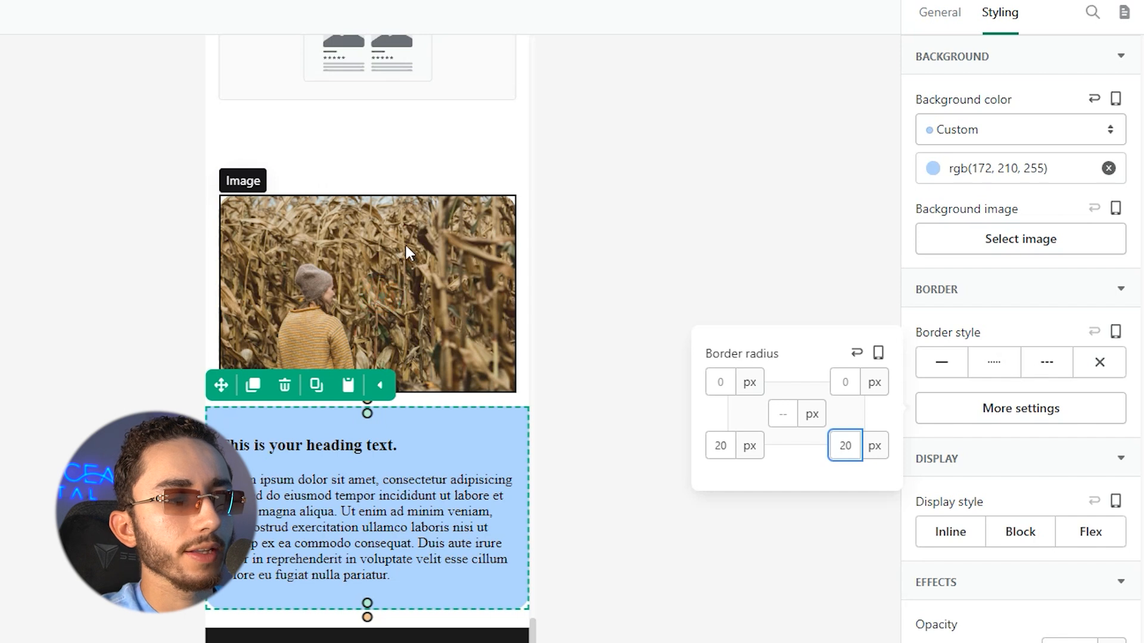
click(334, 297)
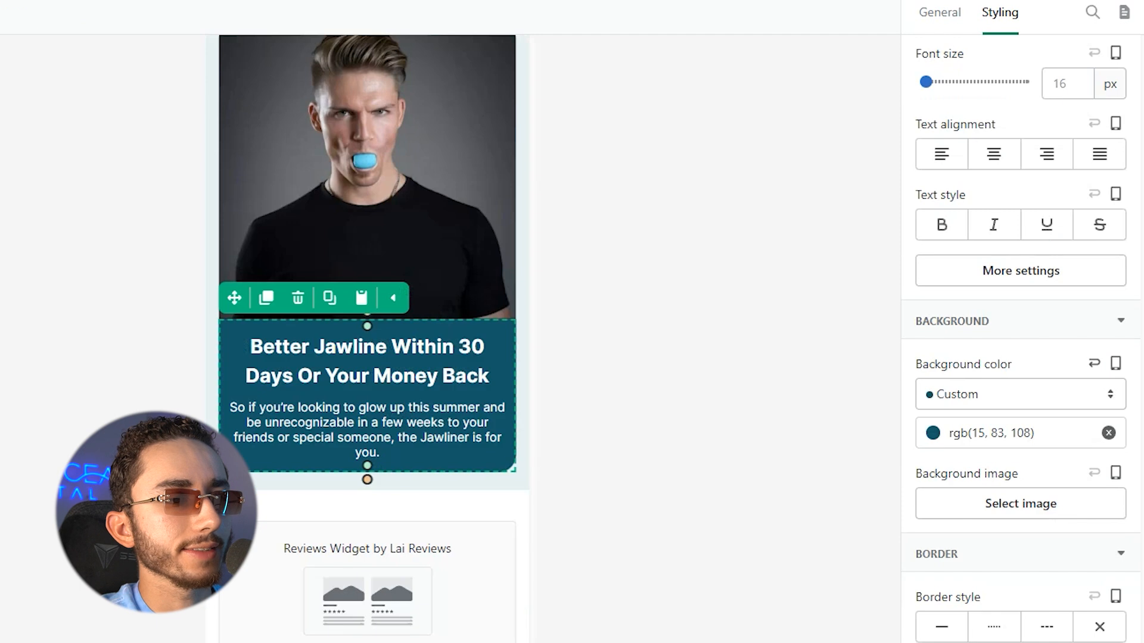
scroll(248, 271, up, 4)
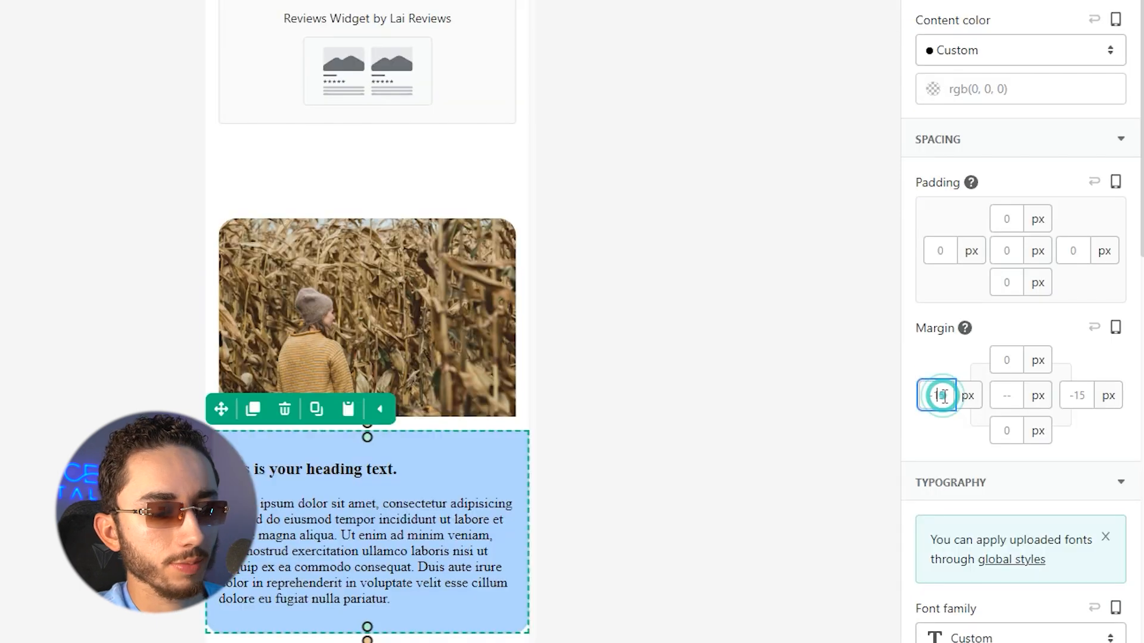
text(0)
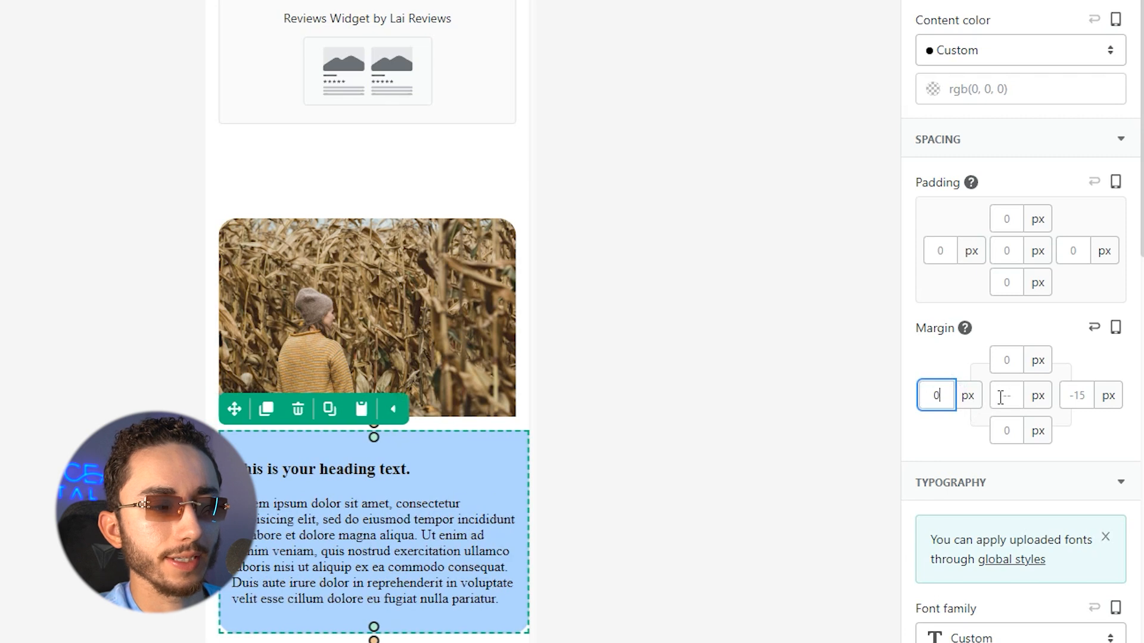
click(1084, 391)
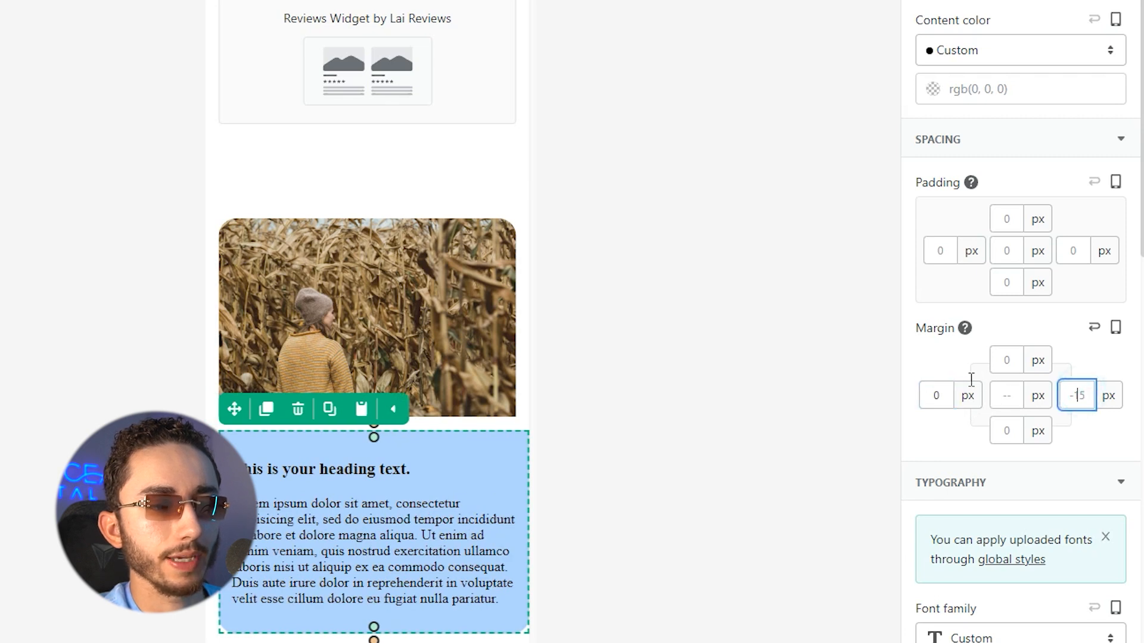
text(0)
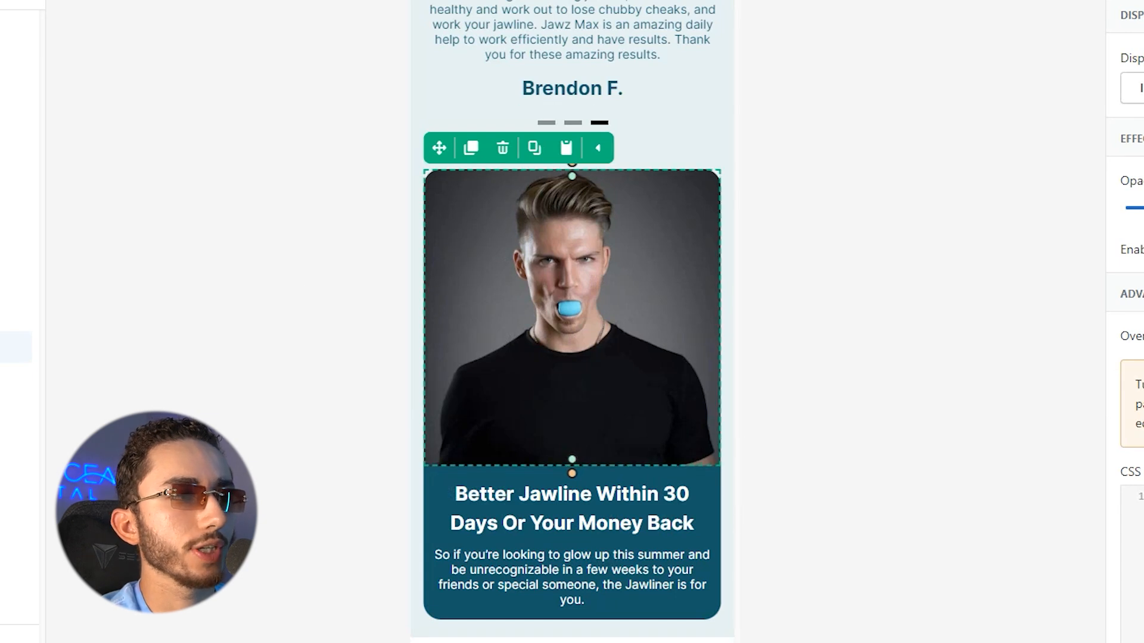
Set the columns spacing of the row holding the cornfield image to 0 px.
click(553, 290)
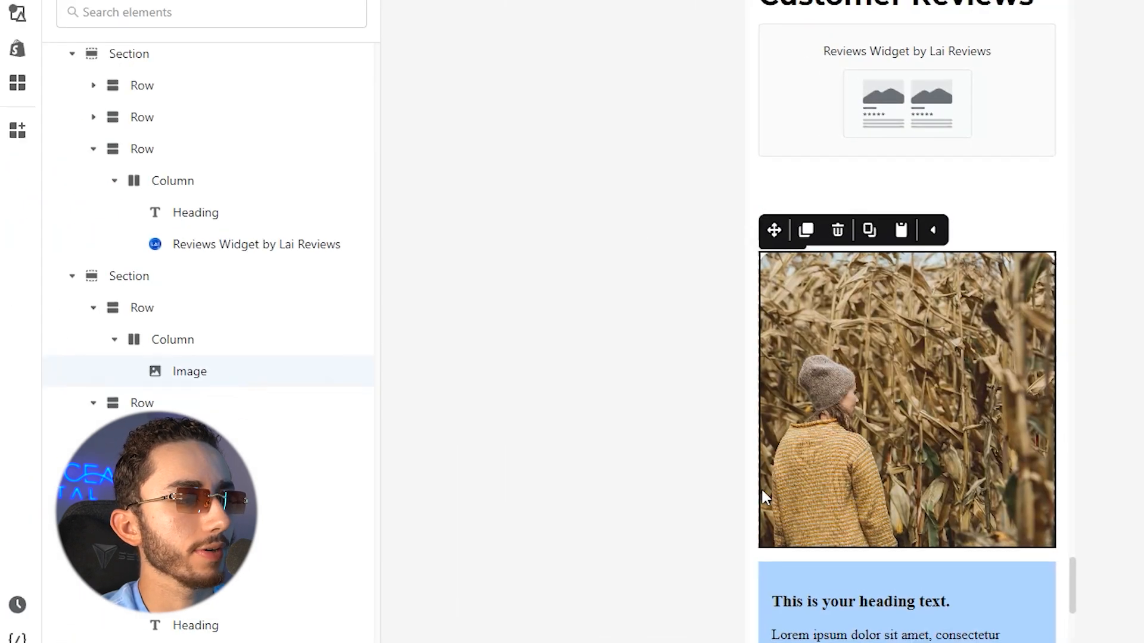
click(242, 308)
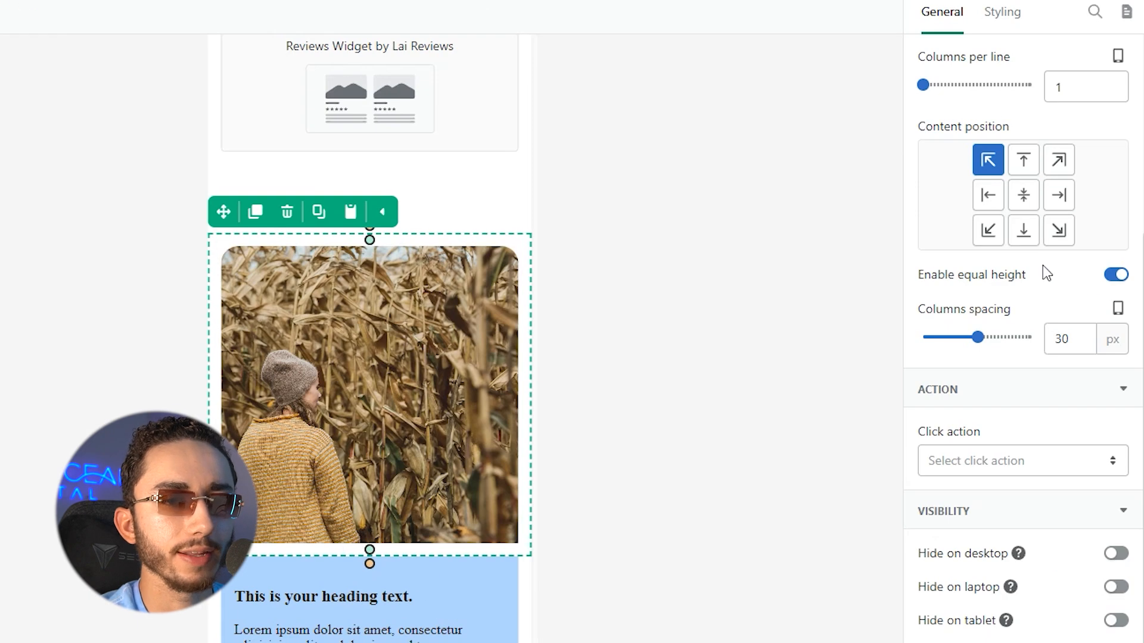
scroll(1041, 259, up, 5)
drag(977, 610, 922, 614)
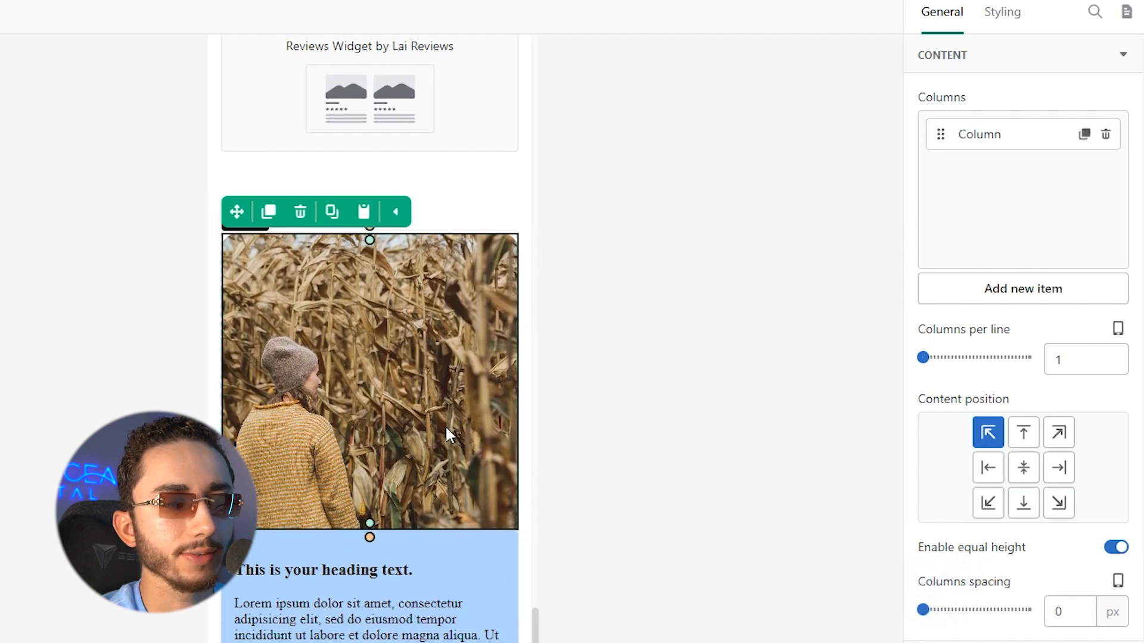
Select the new section and check its layout between the Customer Reviews widget and the Frequently Asked Questions section.
scroll(448, 435, down, 9)
click(452, 229)
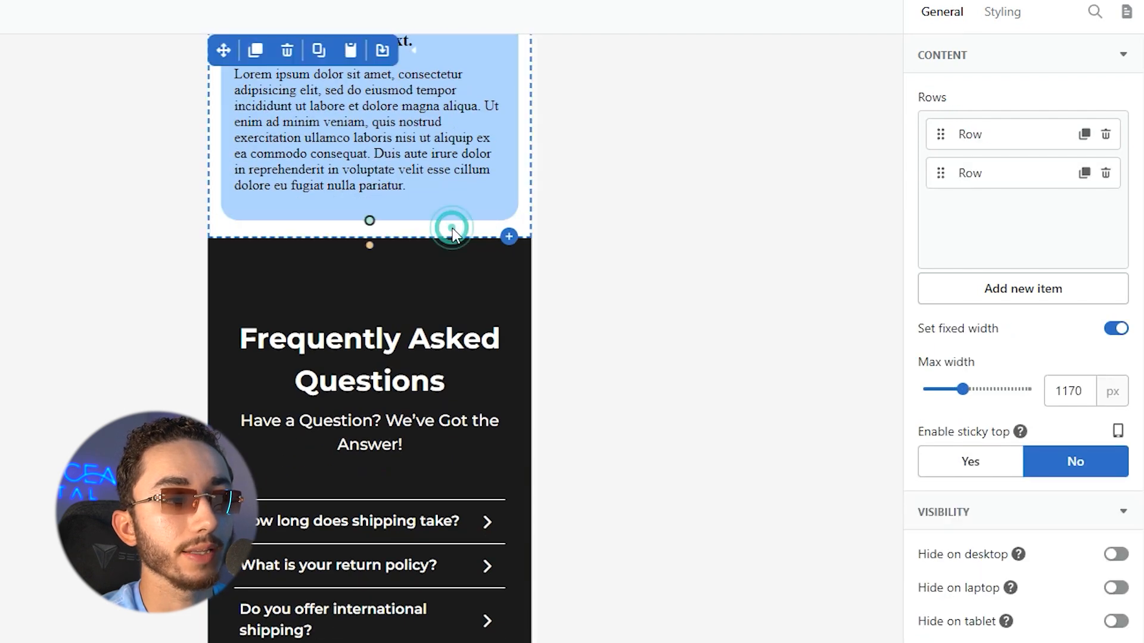
scroll(419, 171, down, 10)
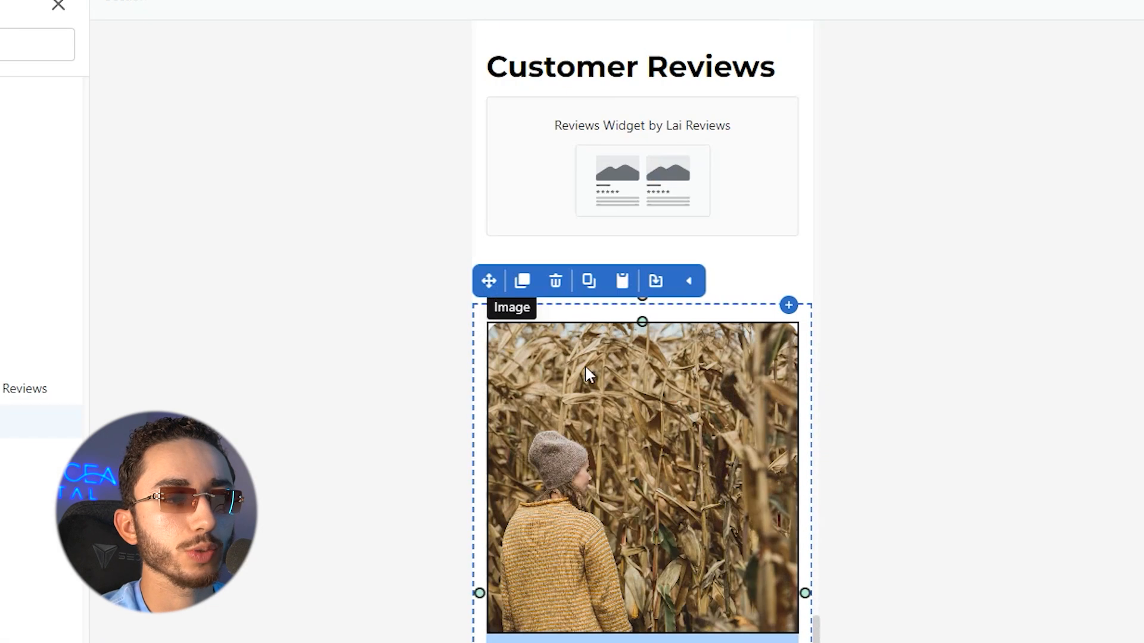
scroll(630, 385, down, 5)
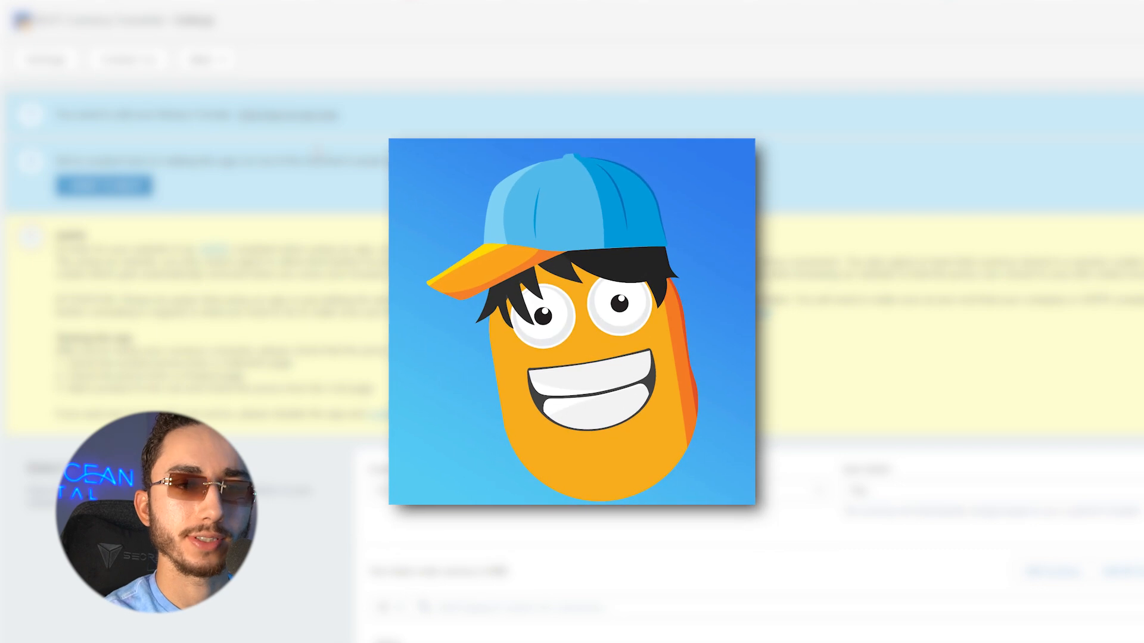
Switch to the currency converter app and look through its settings, from the enable and auto-switch options to the checkout currency notification.
scroll(318, 156, down, 3)
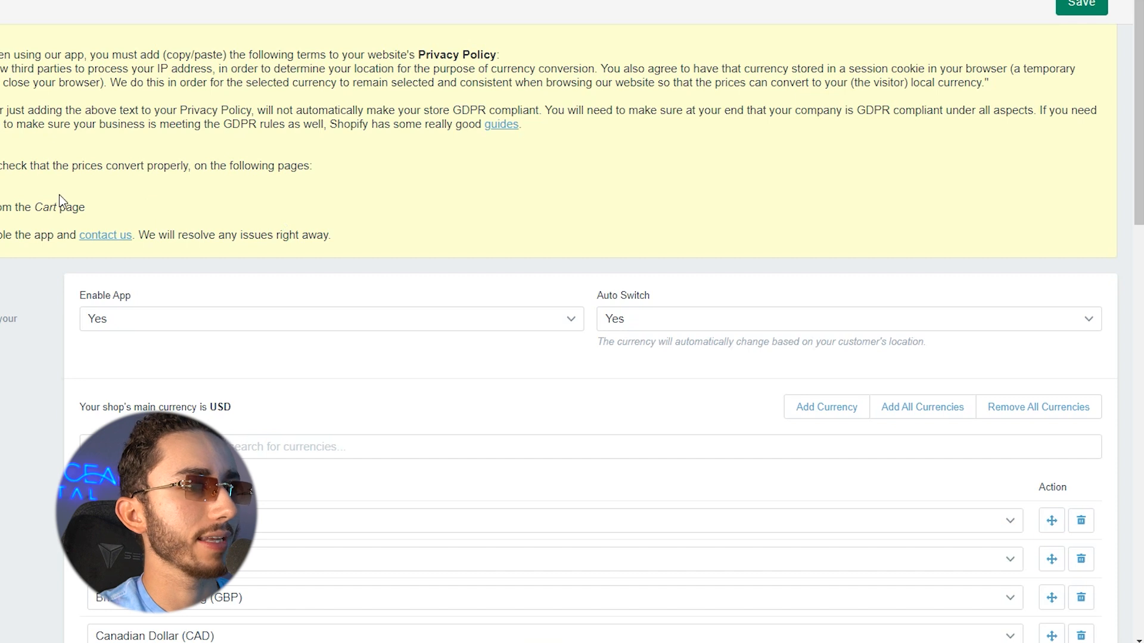
scroll(60, 201, down, 20)
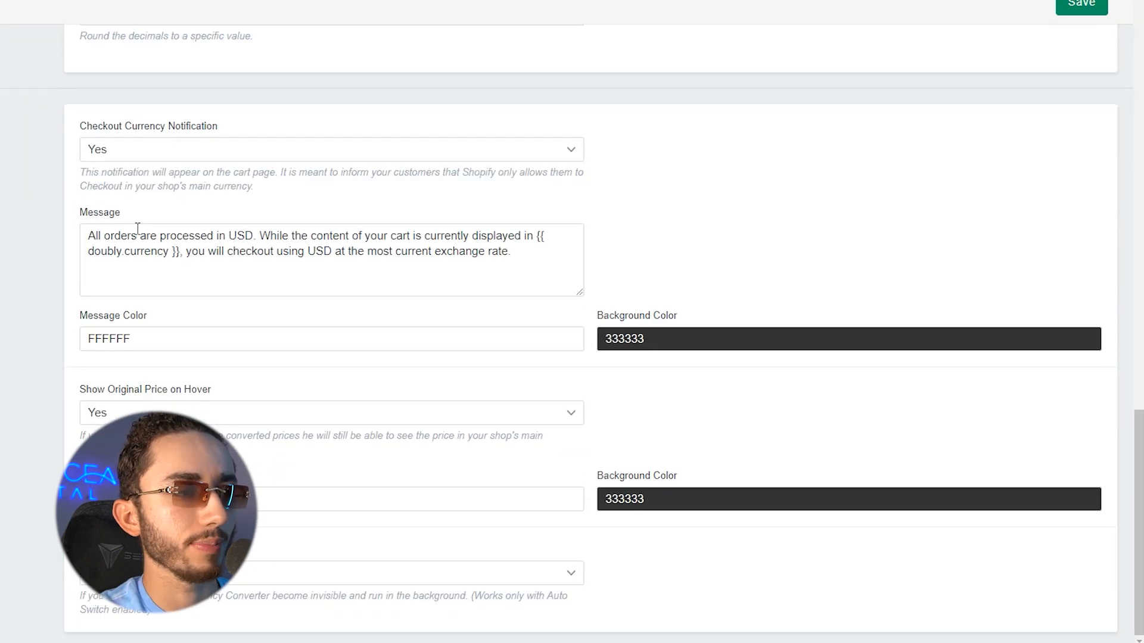
scroll(137, 228, up, 20)
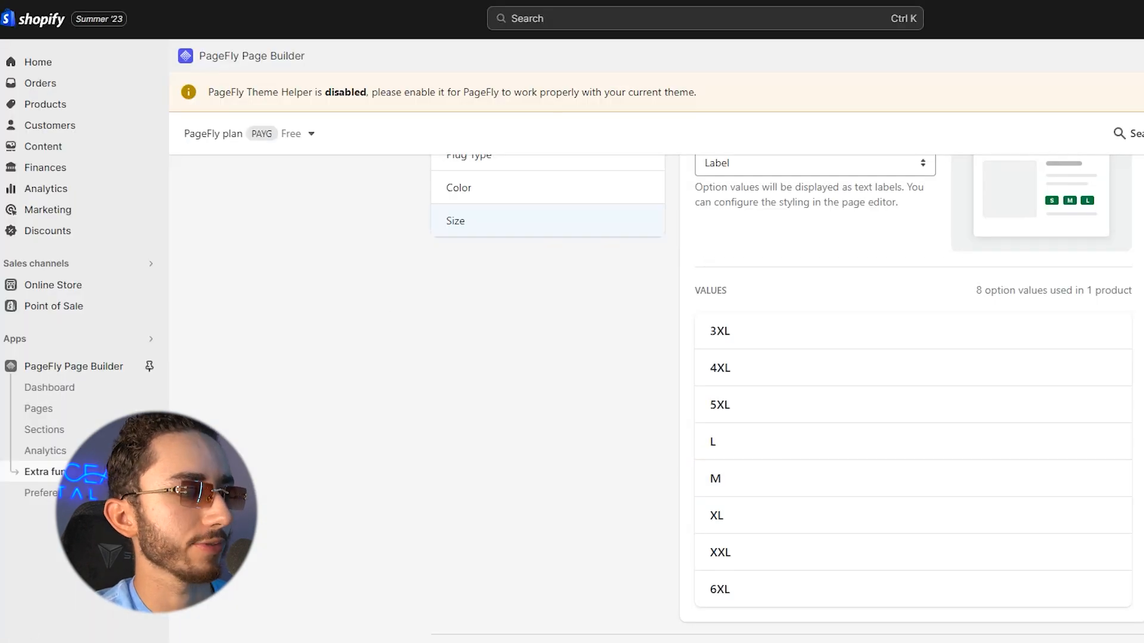
Switch to the Shopify store settings and open the currency formatting options under Store currency.
click(53, 638)
scroll(230, 277, down, 5)
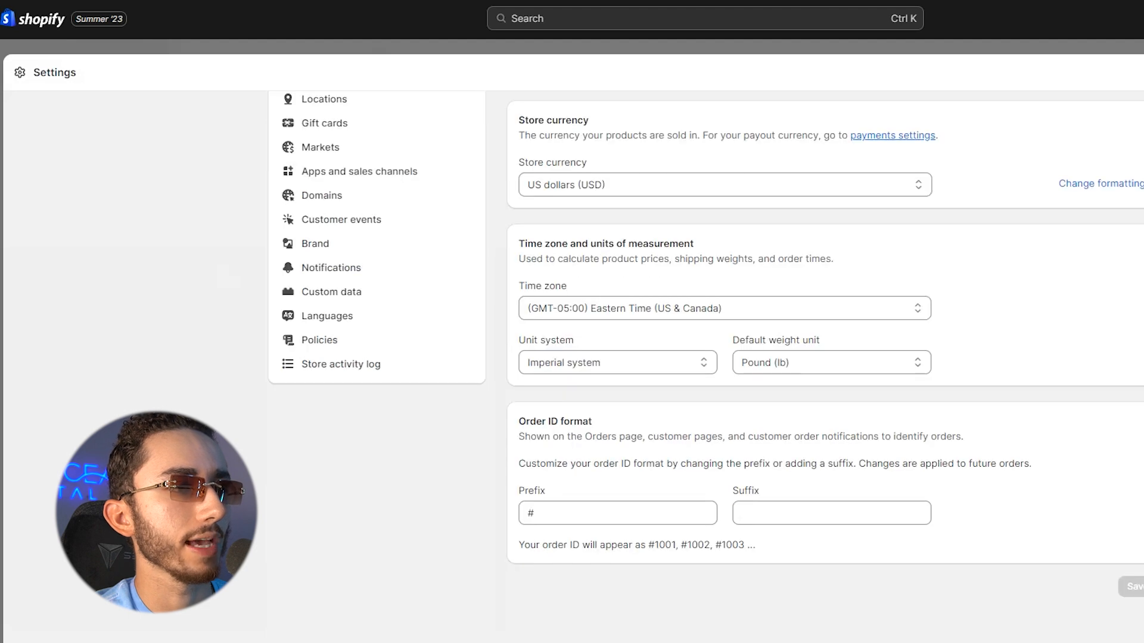
scroll(596, 417, up, 5)
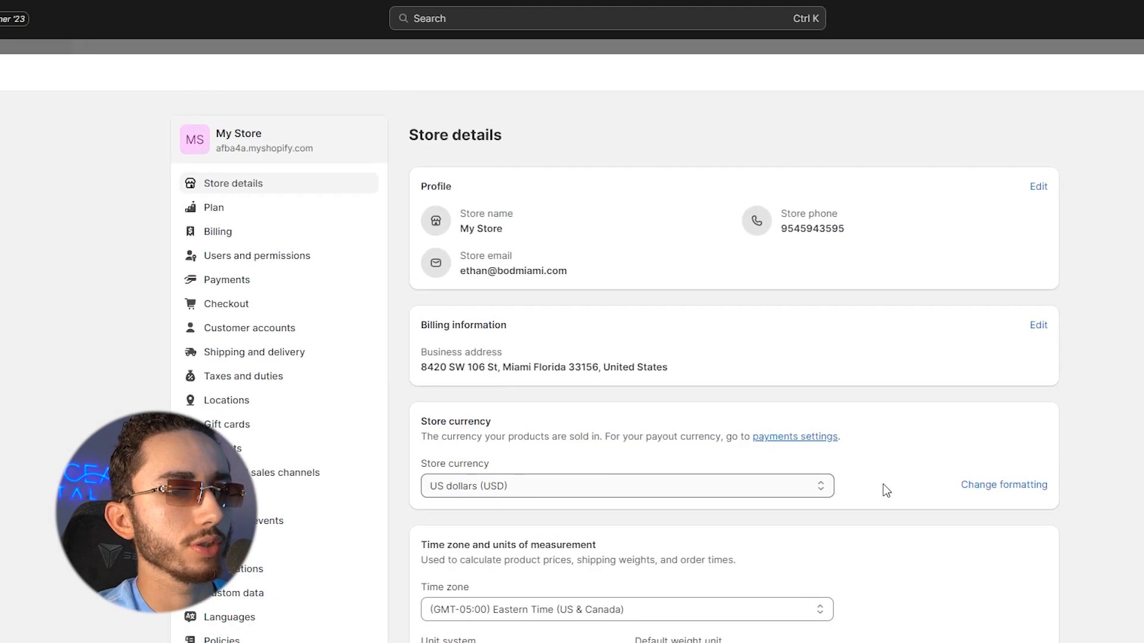
click(1082, 484)
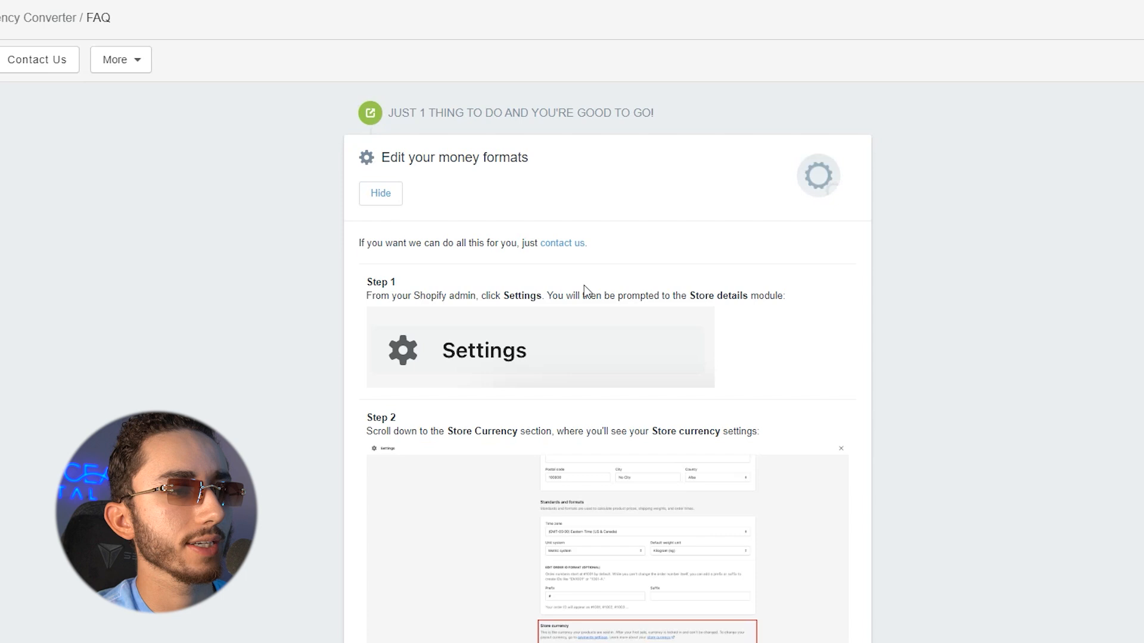
Copy the opening tag <span class=money> from Step 5 of the currency converter's money format instructions.
scroll(596, 298, down, 15)
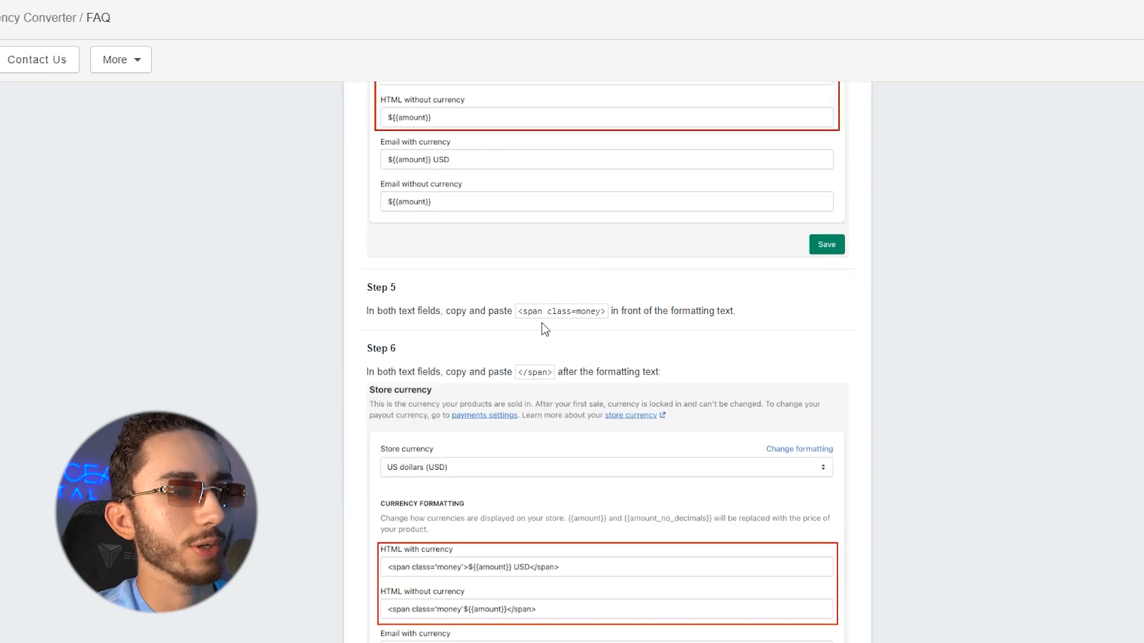
triple_click(538, 309)
click(519, 311)
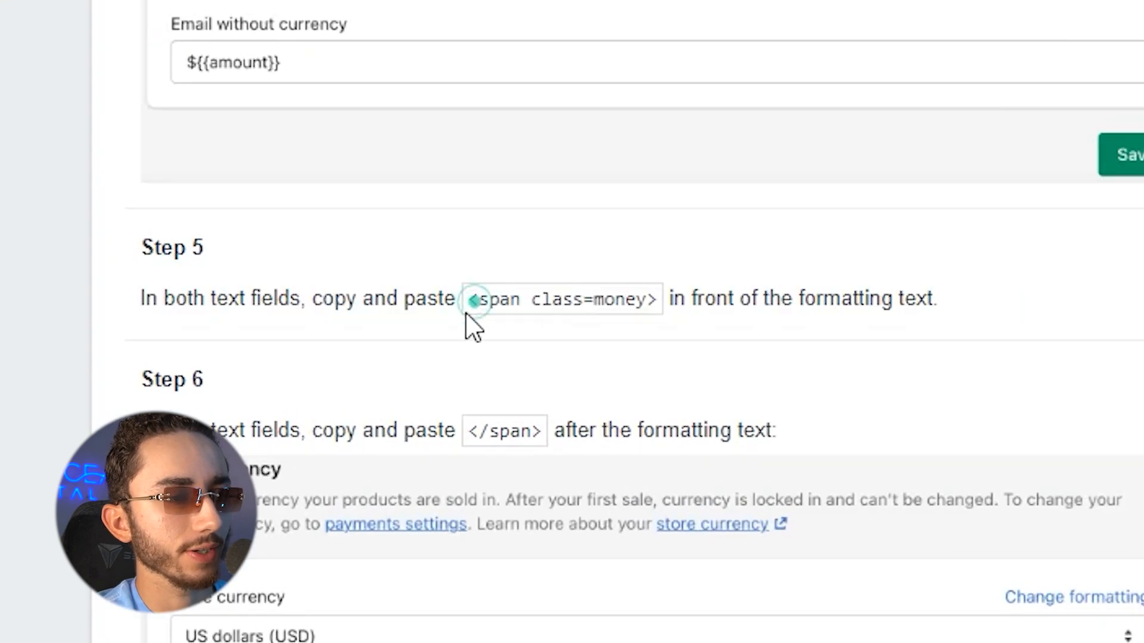
drag(485, 301, 659, 310)
key(ctrl+c)
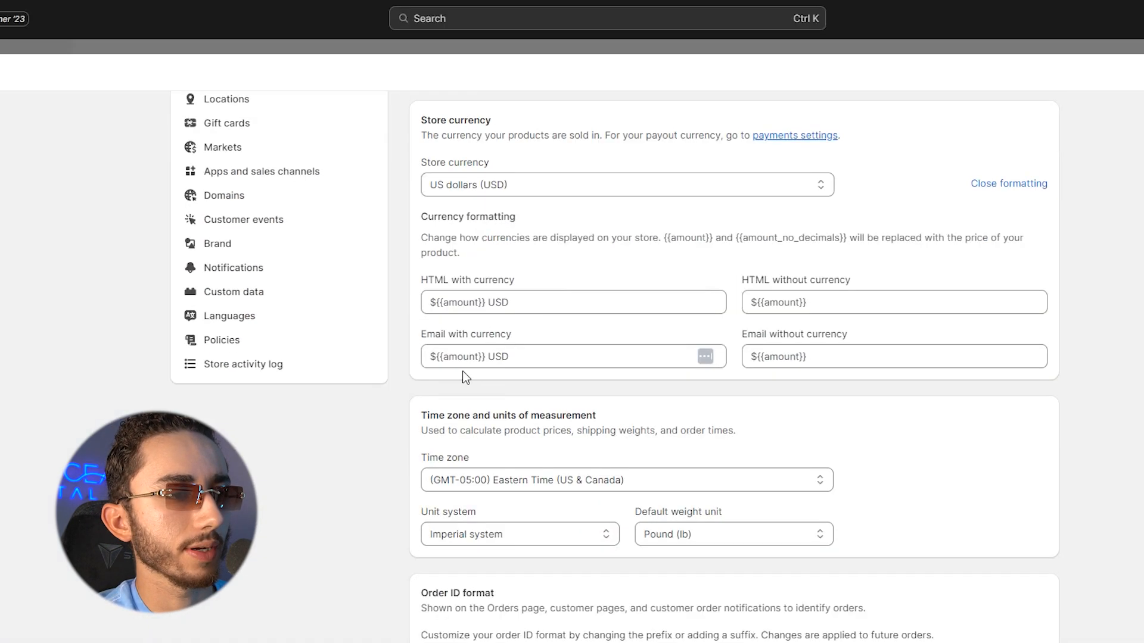
Insert <span class=money> in front of the HTML with currency format and start editing the Email with currency format.
click(426, 302)
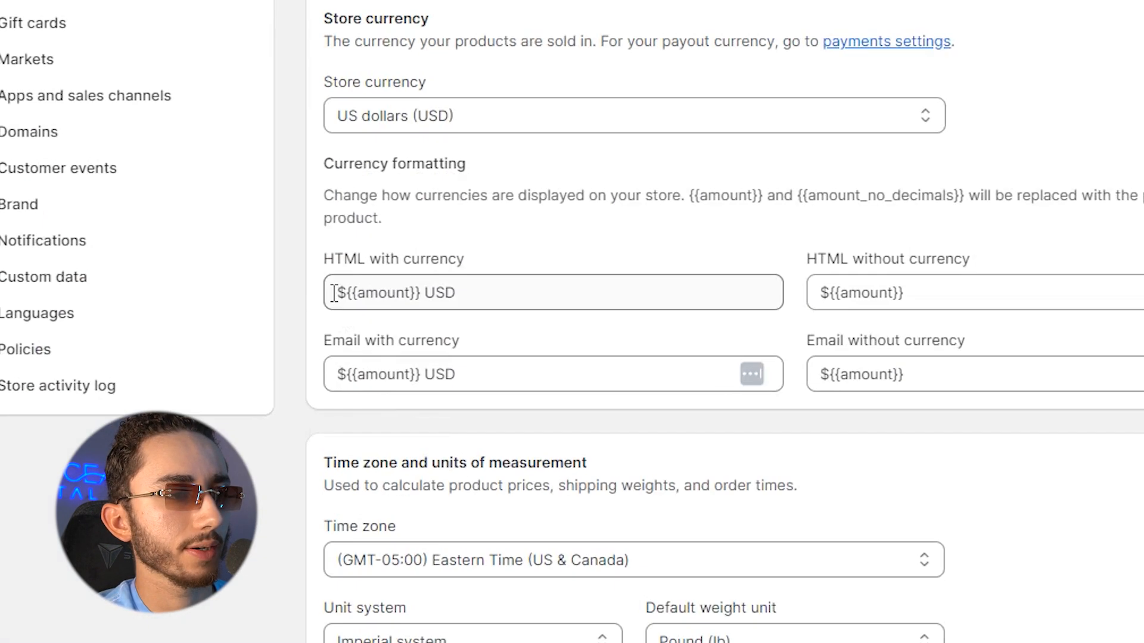
key(ctrl+v)
click(428, 356)
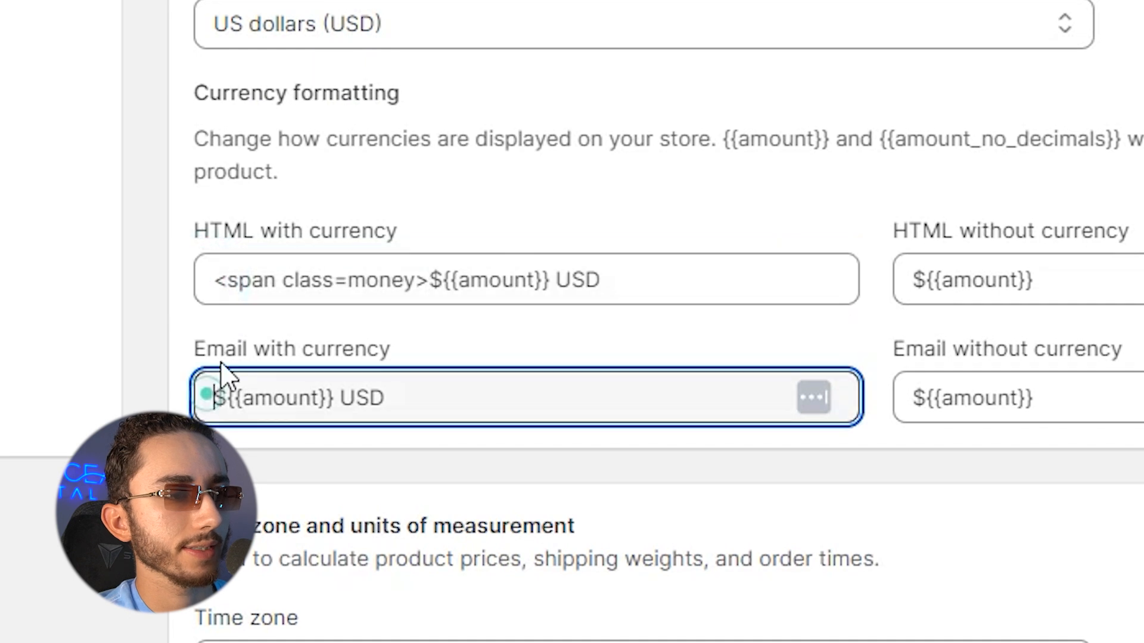
Prefix the Email with currency format with <span class=money> and append </span> to both the HTML and Email with currency formats.
key(ctrl+v)
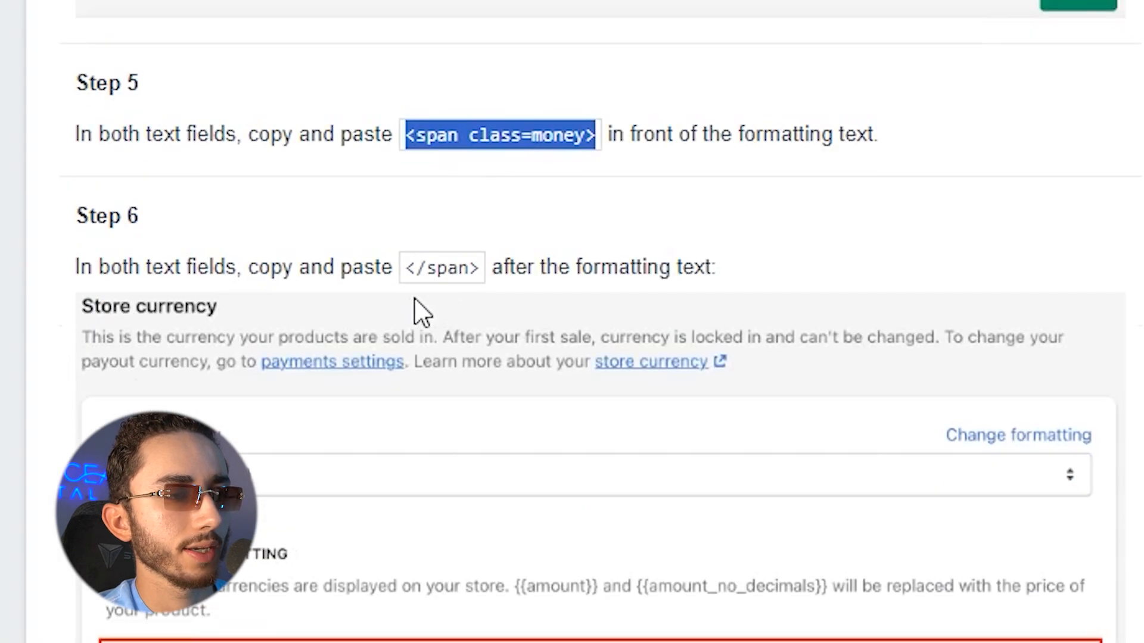
drag(402, 269, 490, 281)
key(ctrl+c)
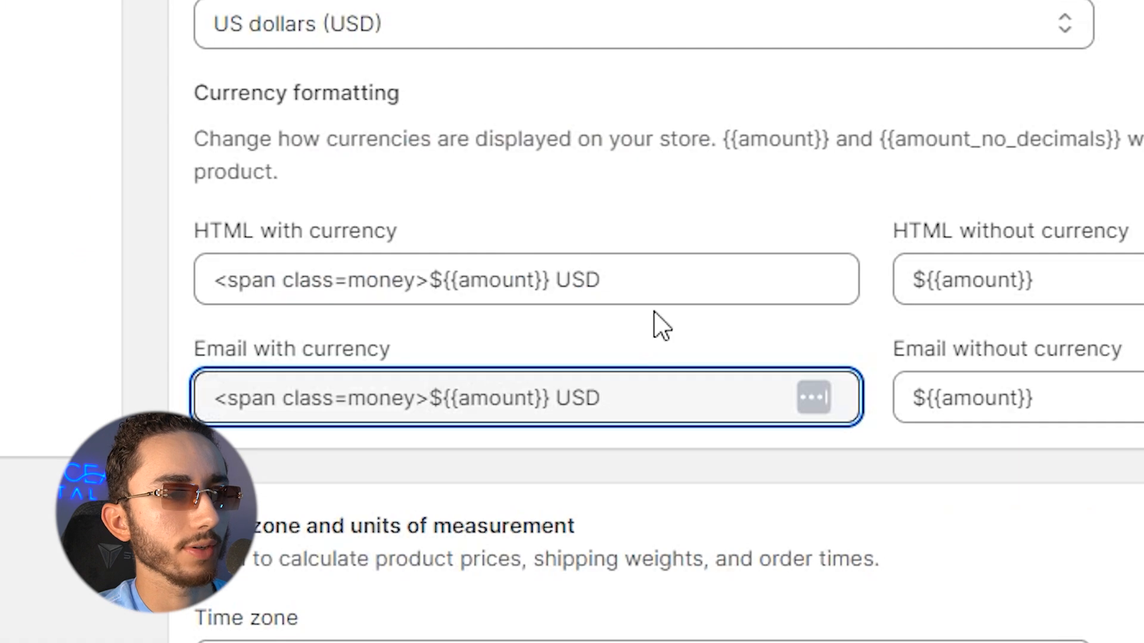
click(653, 263)
key(ctrl+v)
click(674, 407)
key(ctrl+v)
scroll(838, 327, down, 6)
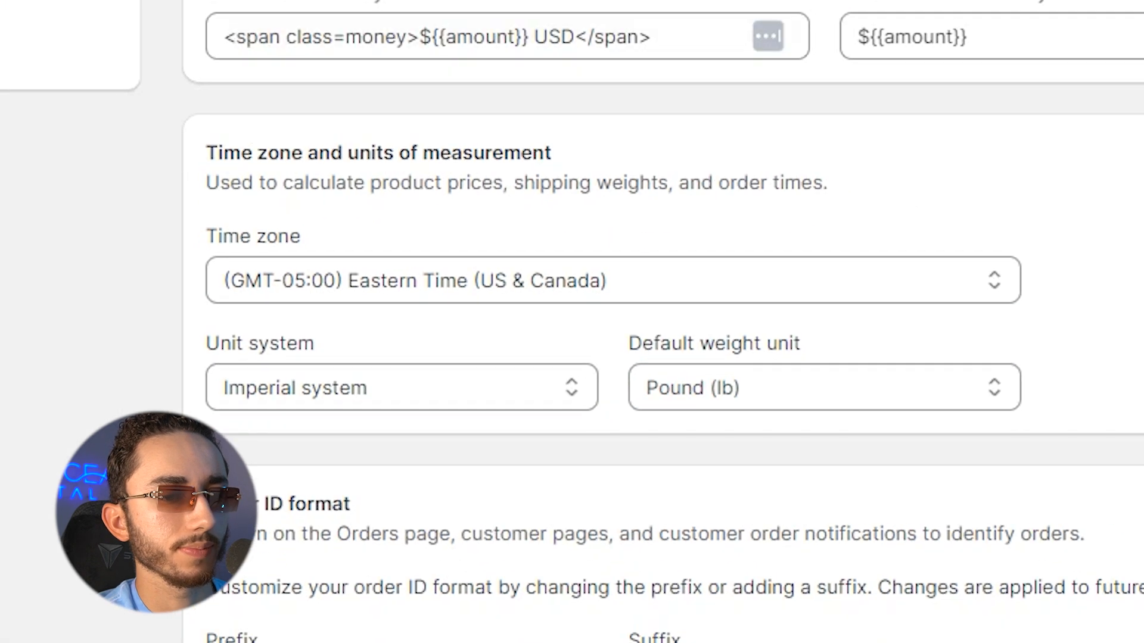
Following the setup guide's example, move the <span class=money> tag from Email with currency to the start of HTML without currency.
click(960, 612)
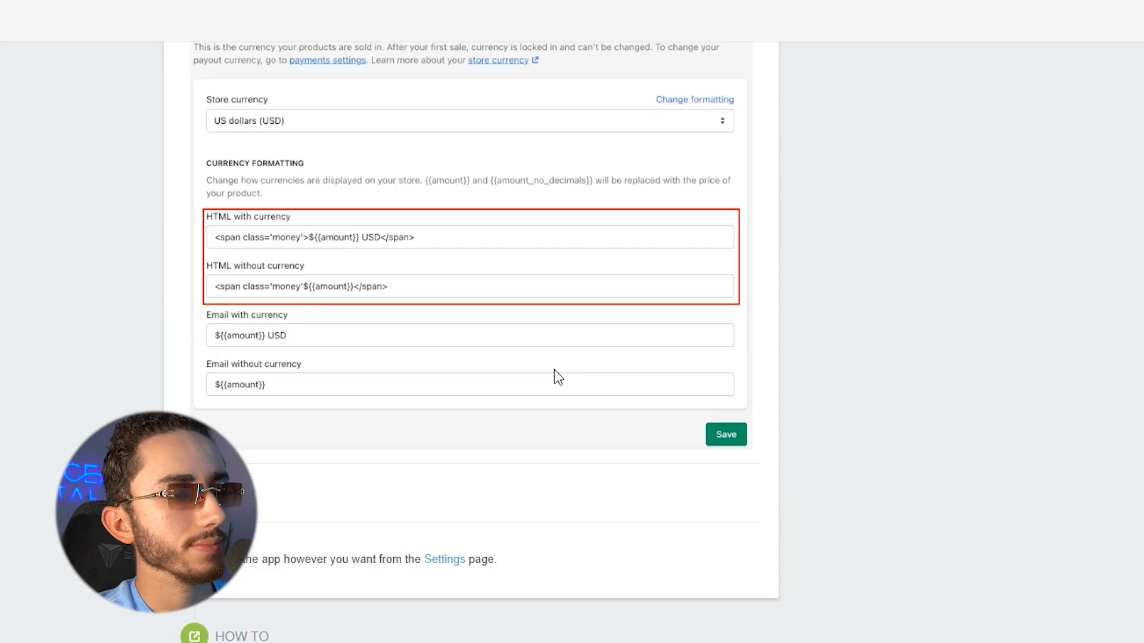
scroll(578, 359, down, 3)
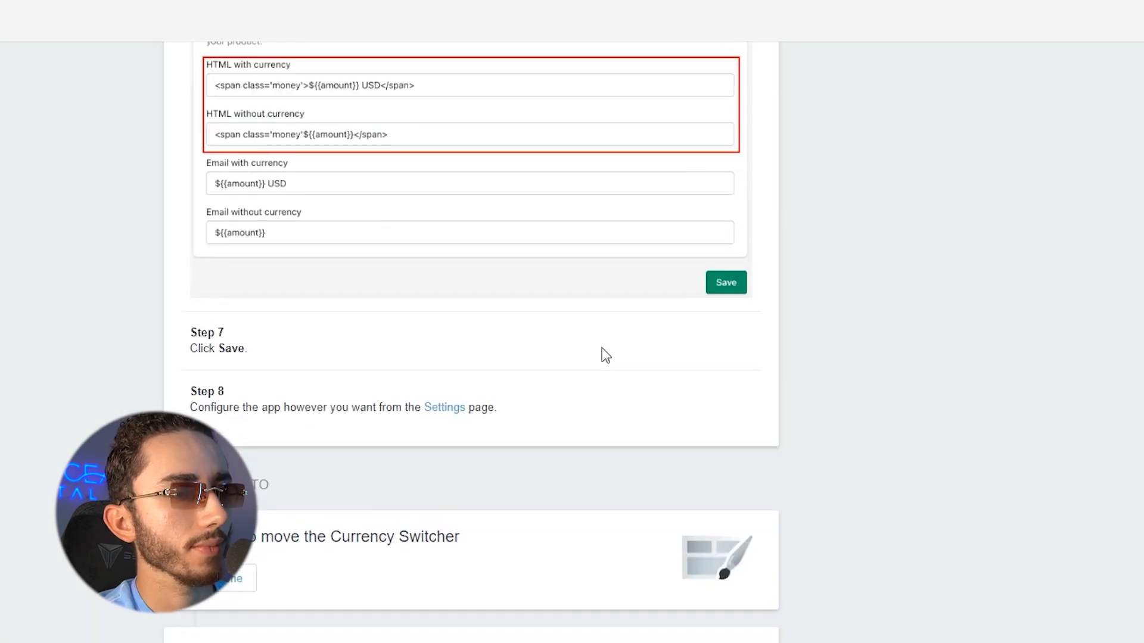
scroll(781, 245, up, 20)
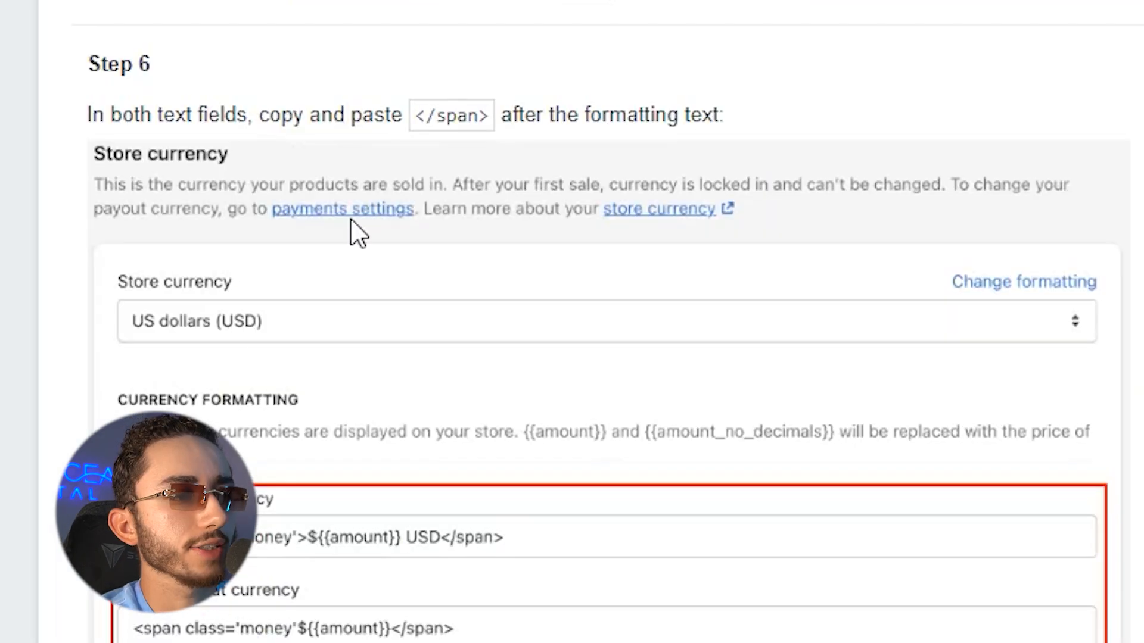
scroll(203, 280, down, 5)
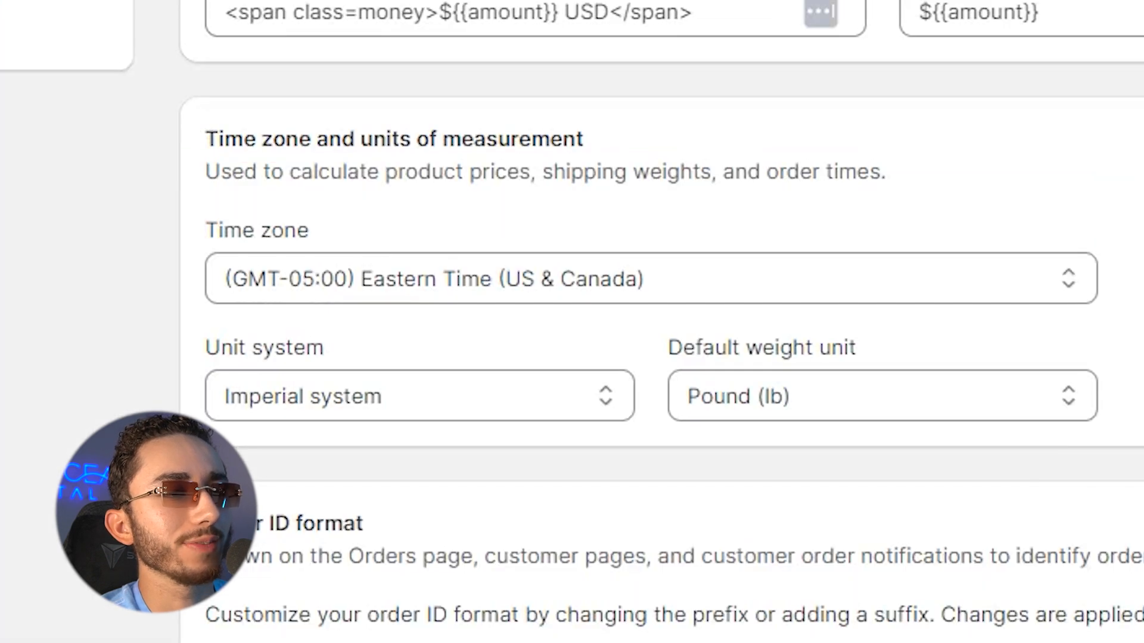
scroll(370, 327, up, 5)
click(222, 336)
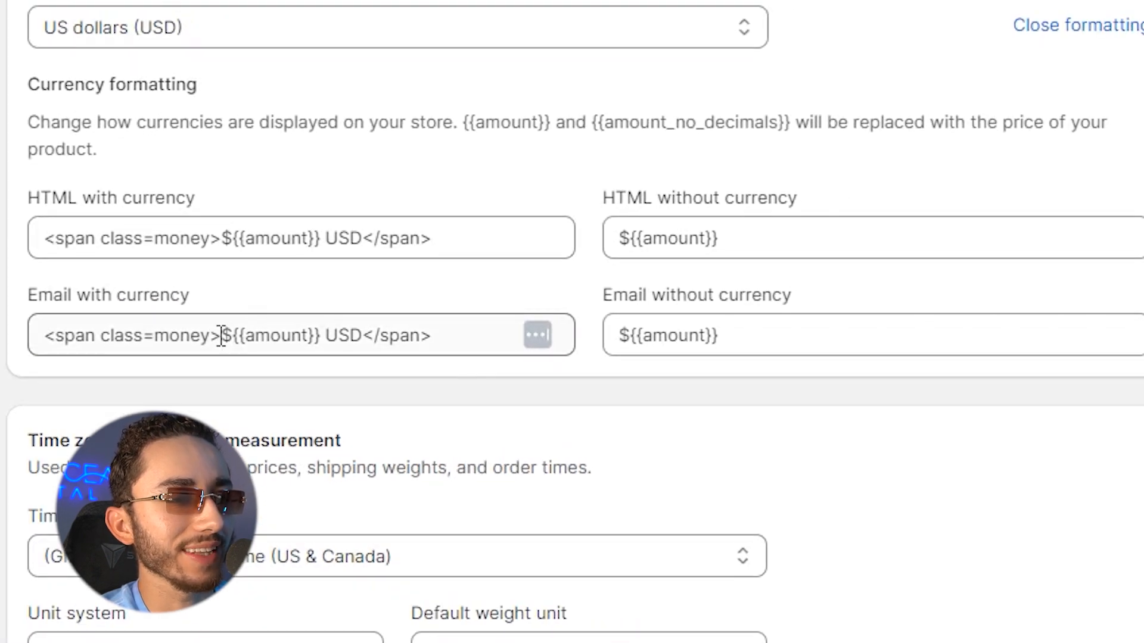
drag(224, 337, 12, 331)
key(ctrl+c)
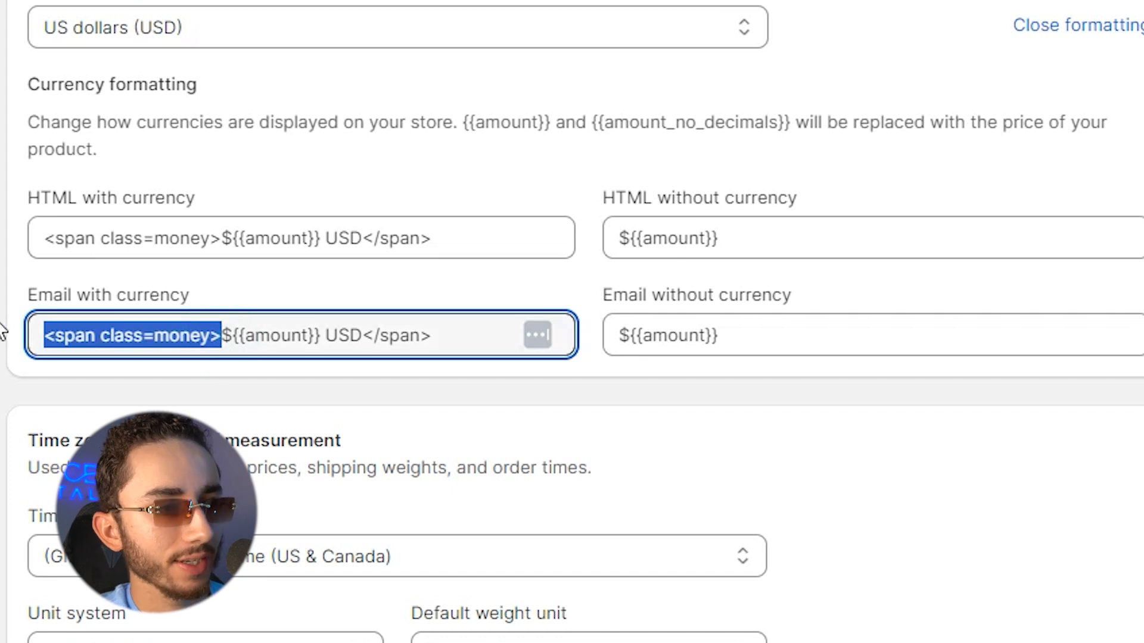
key(BackSpace)
click(606, 240)
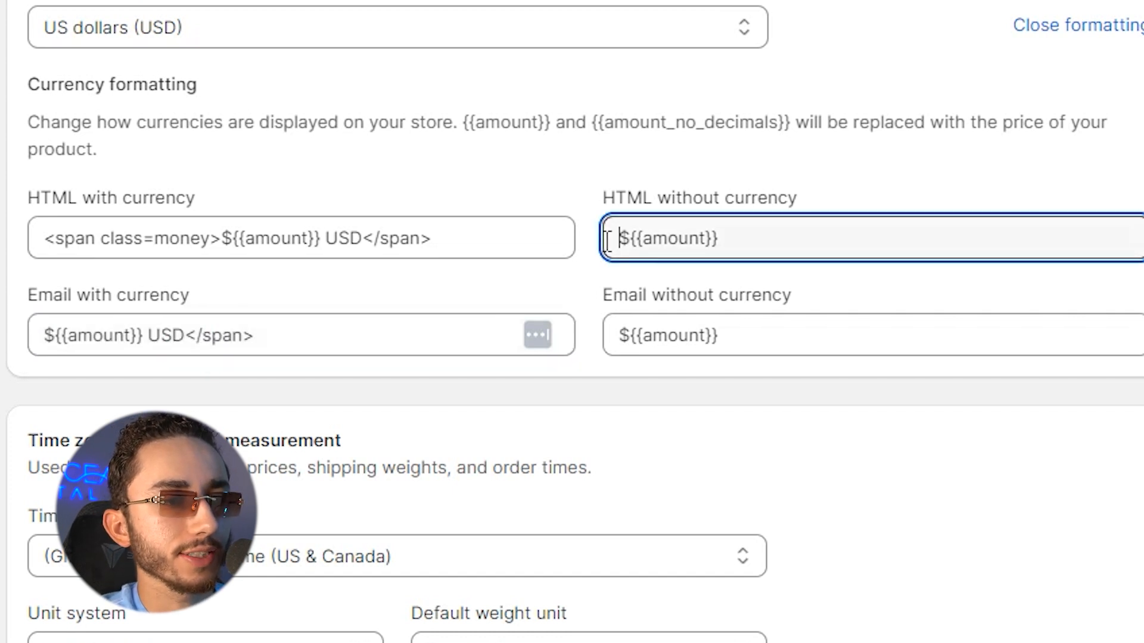
key(ctrl+v)
Append </span> to the HTML without currency format and remove it from the Email with currency format.
click(357, 241)
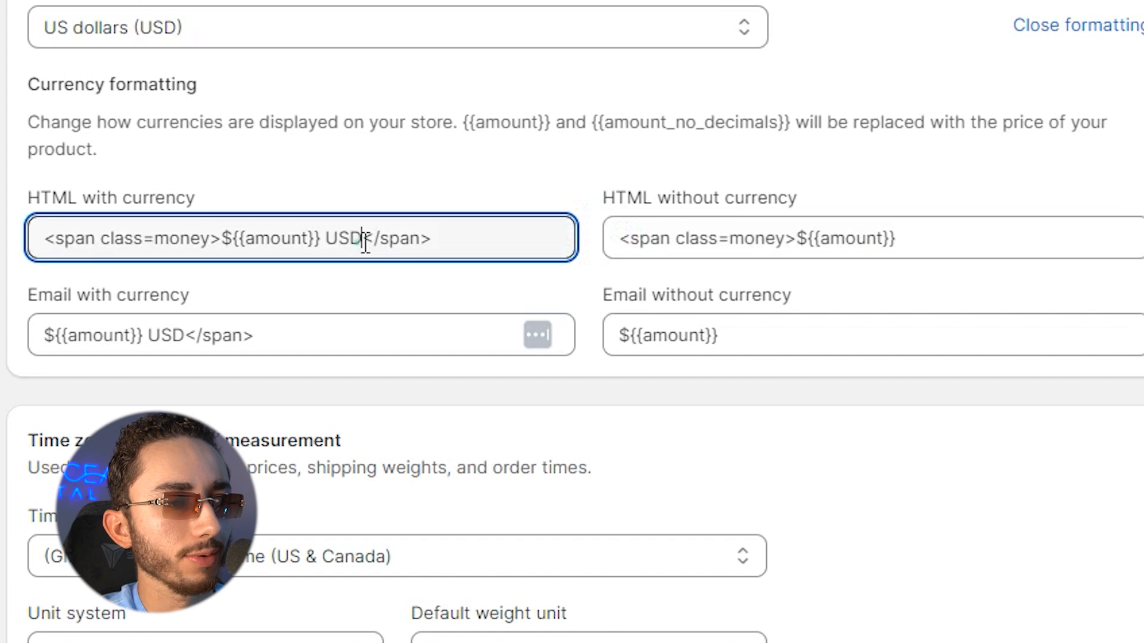
key(shift+End)
key(ctrl+c)
click(918, 231)
key(ctrl+v)
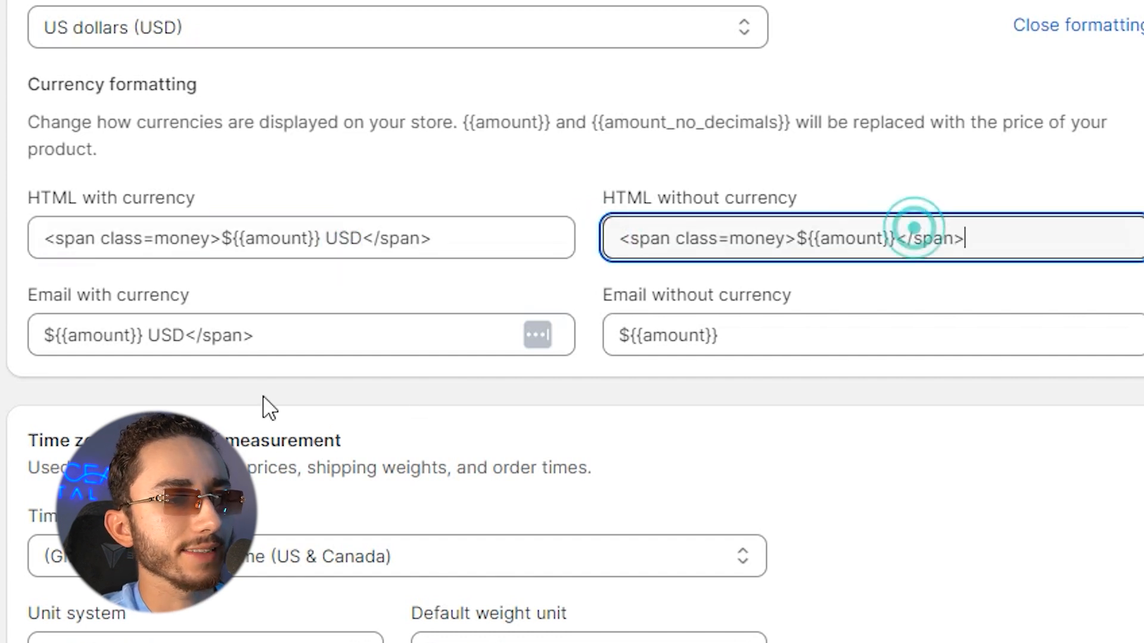
drag(186, 337, 355, 337)
key(BackSpace)
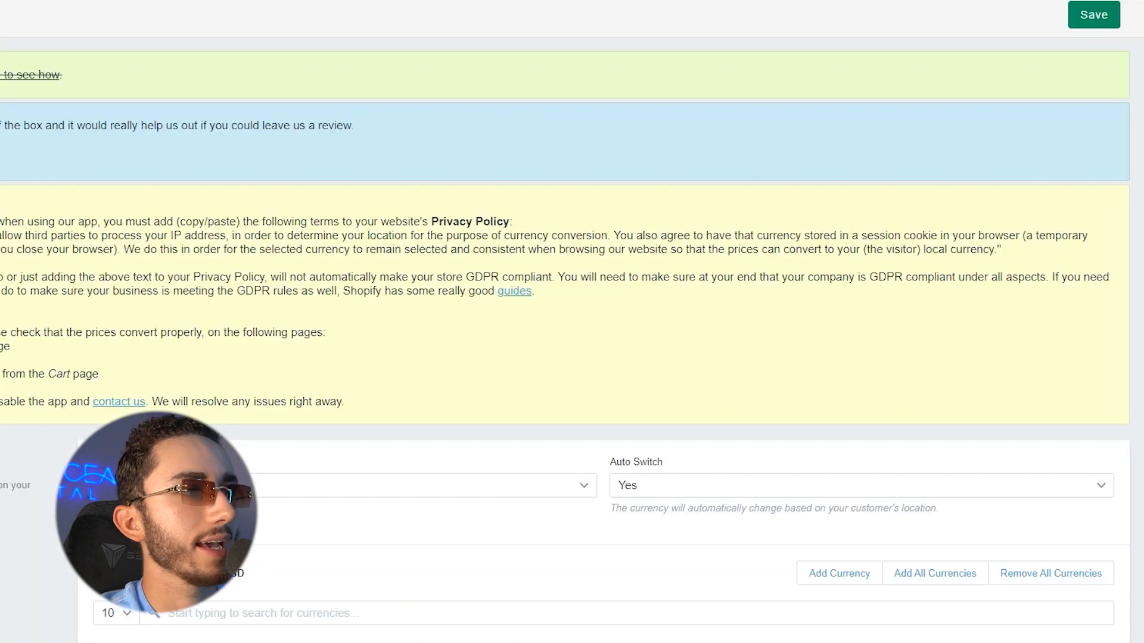
Review the currency converter app's settings for the currency list, switcher theme, decimals and checkout notification.
scroll(115, 88, down, 11)
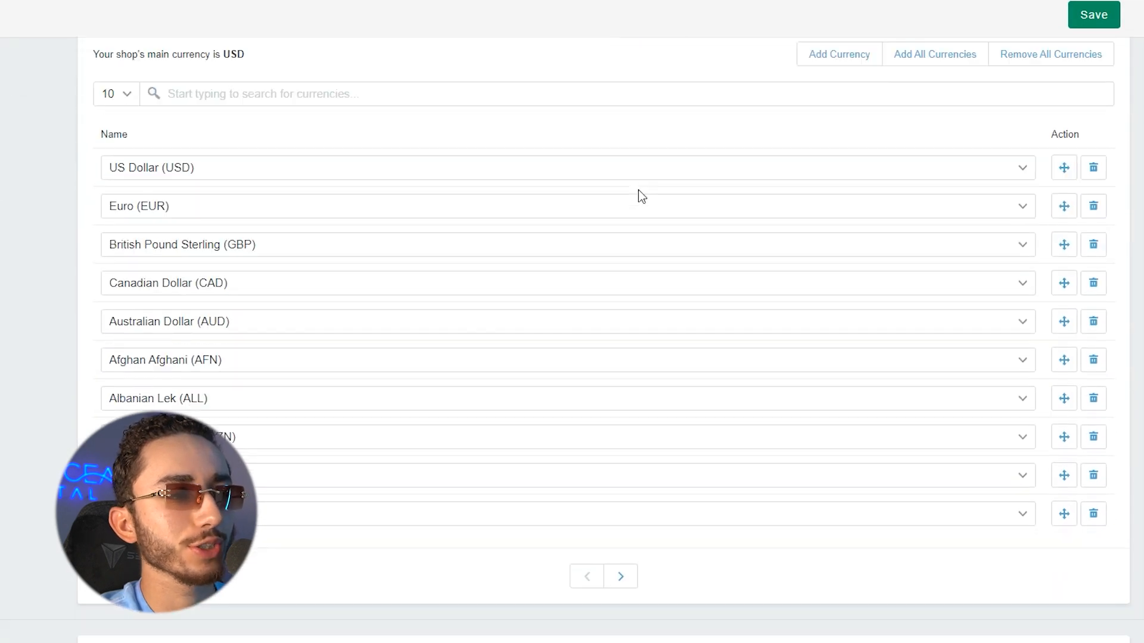
scroll(634, 194, down, 3)
scroll(634, 194, up, 5)
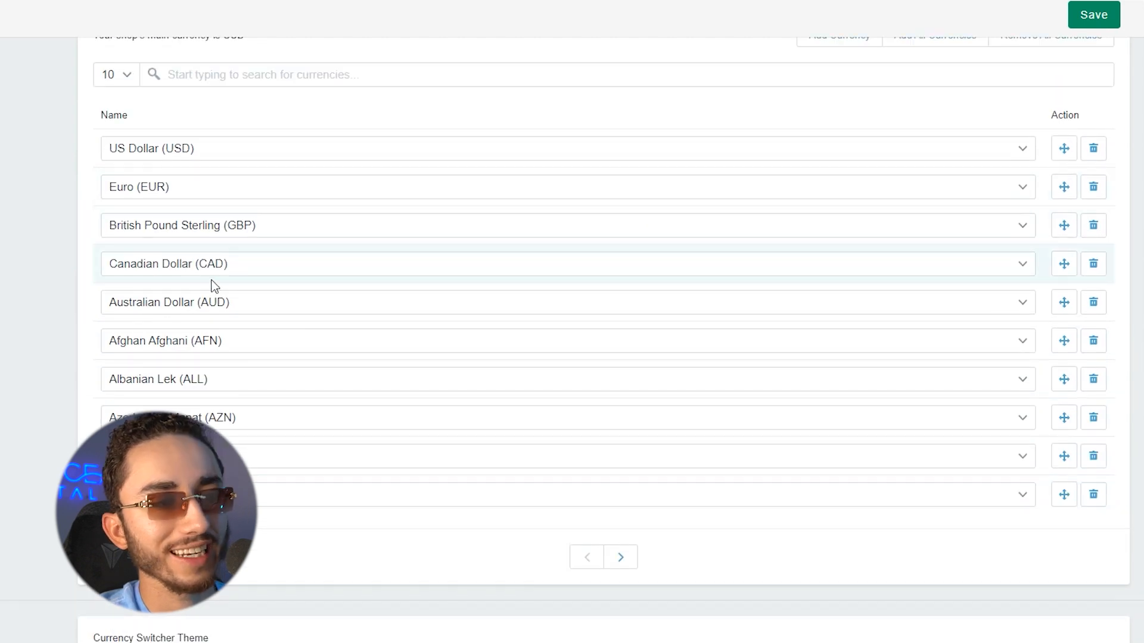
scroll(158, 204, down, 10)
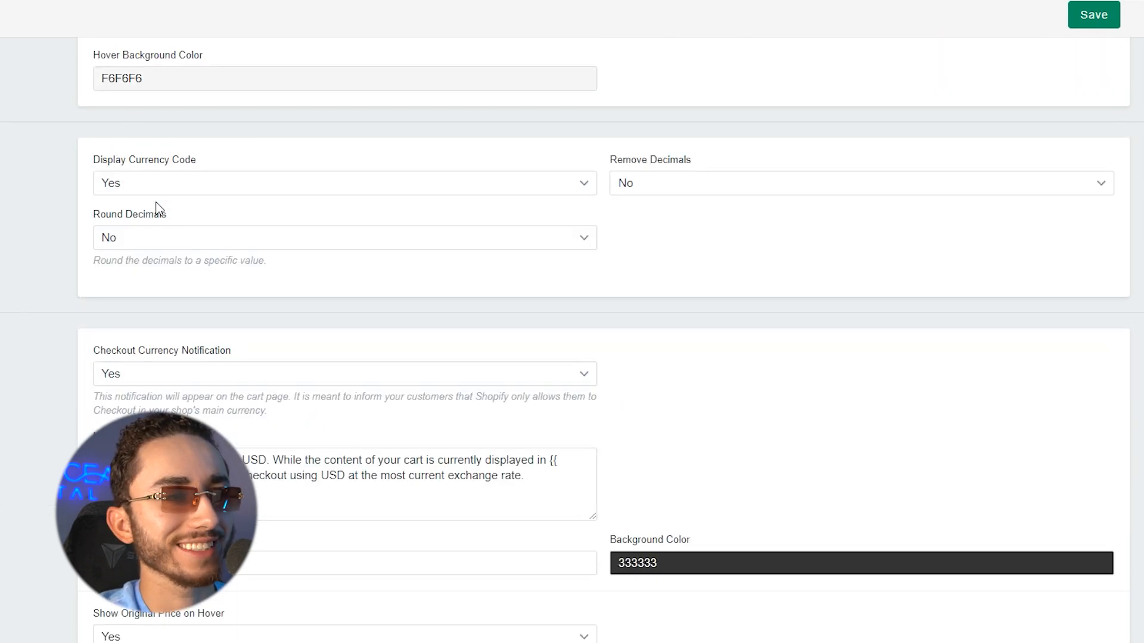
scroll(159, 209, up, 4)
scroll(171, 230, up, 4)
scroll(173, 228, down, 11)
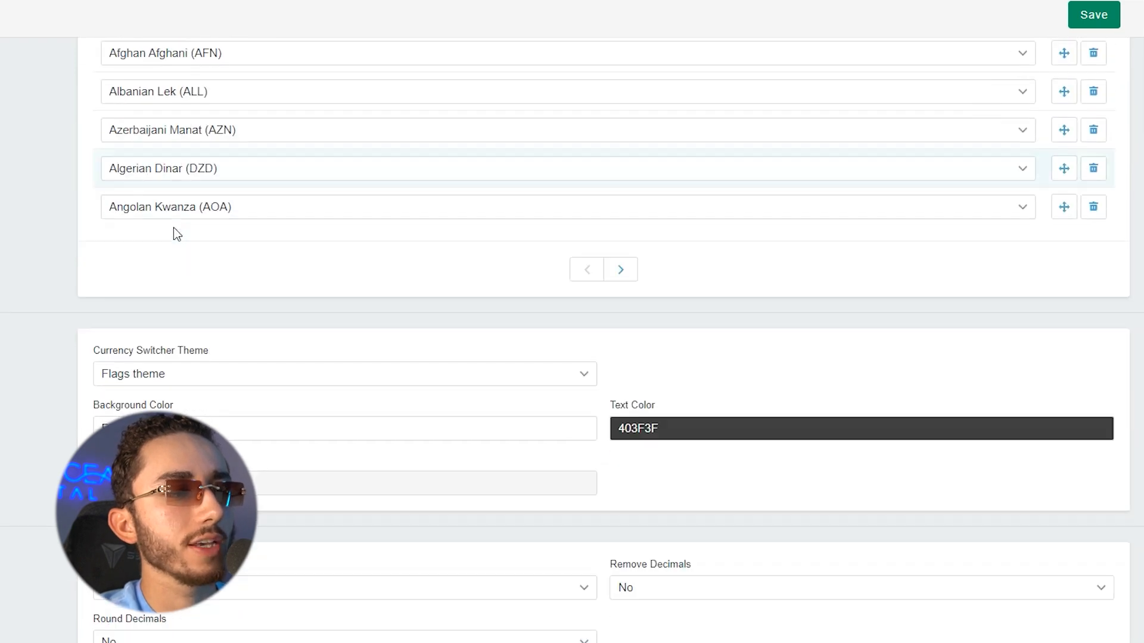
scroll(175, 227, down, 1)
scroll(175, 226, up, 1)
Choose the option for whether the Currency Converter becomes invisible and runs in the background.
scroll(175, 227, down, 1)
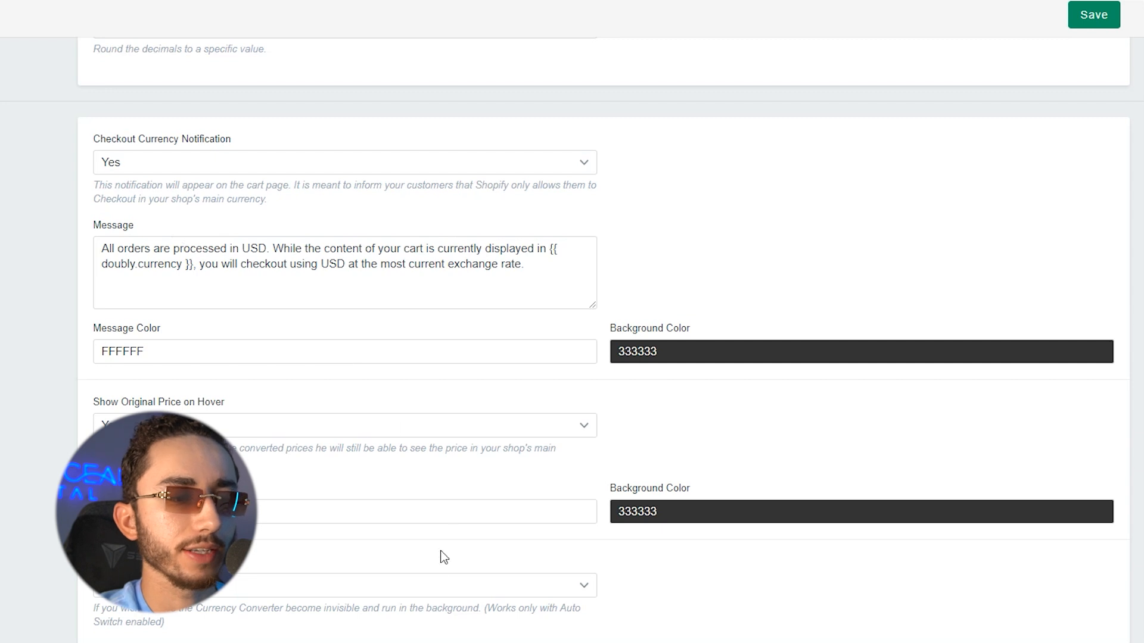
click(419, 586)
click(420, 605)
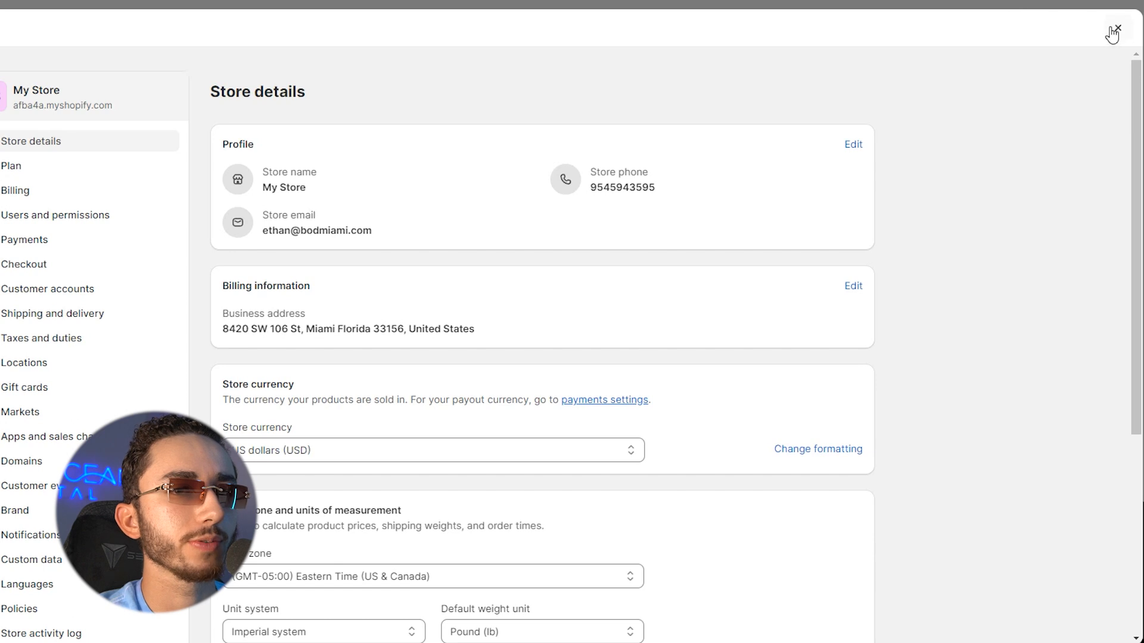
Leave the store settings, then open the Ultimate Sticky Add to Cart app and enable it in the store.
click(1114, 29)
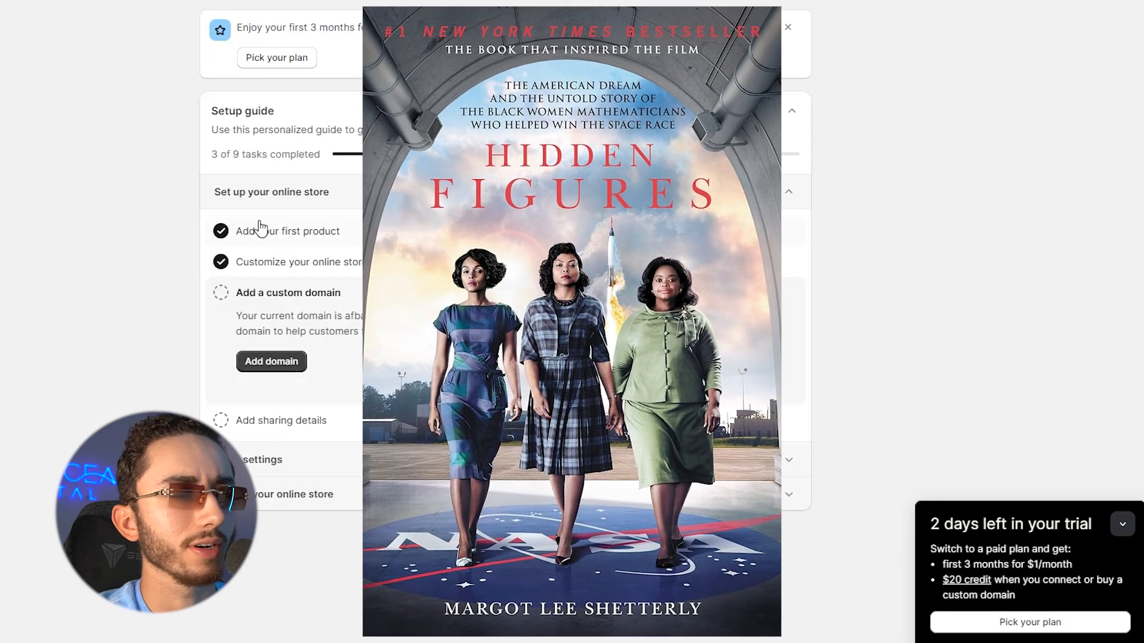
click(1, 203)
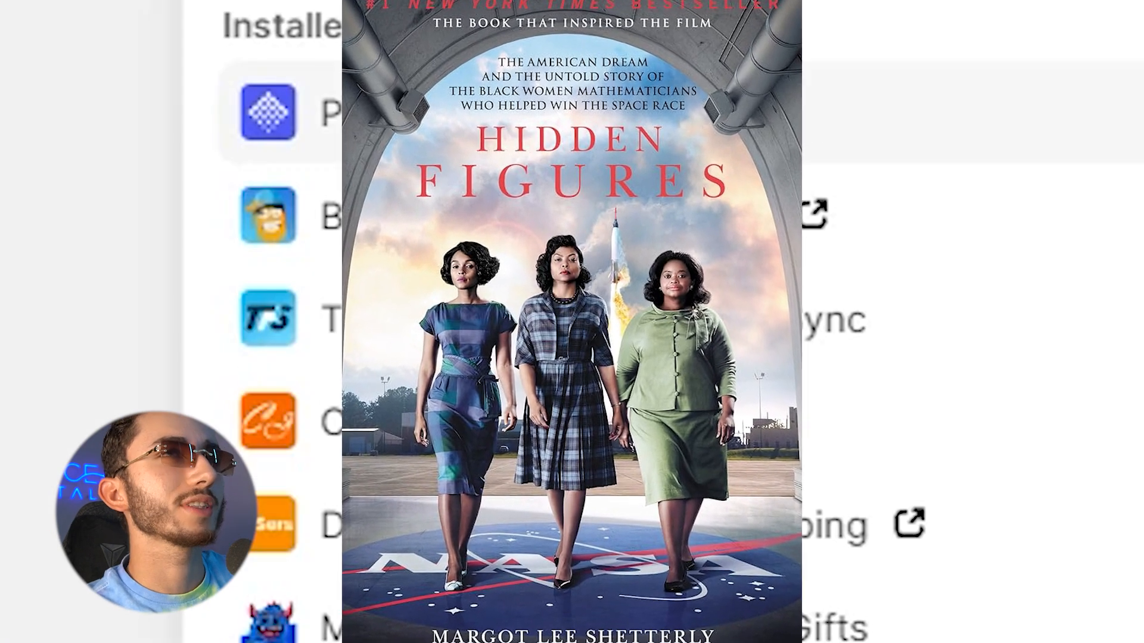
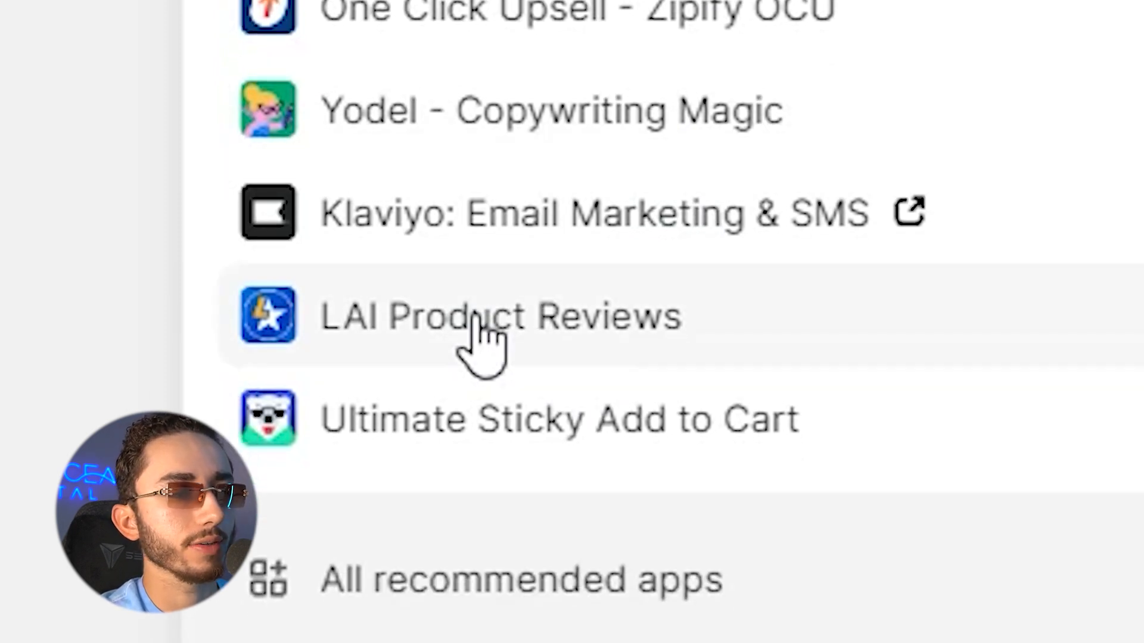
right_click(487, 440)
click(554, 255)
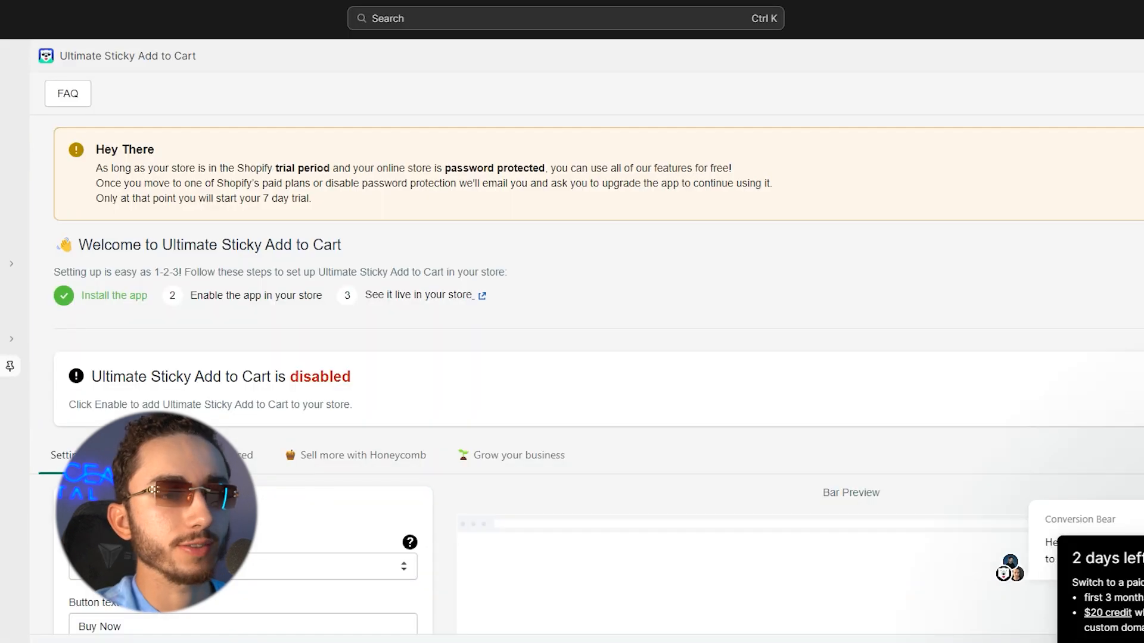
scroll(628, 234, down, 5)
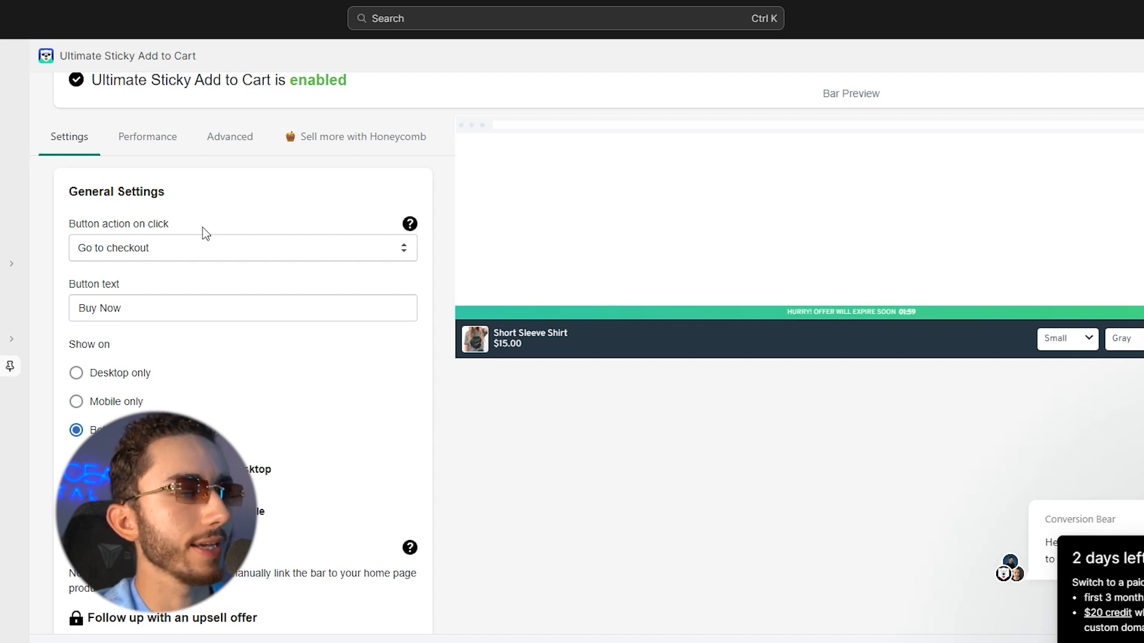
Look through the sticky bar's general settings and switch its Design Settings to Mobile.
scroll(206, 232, down, 3)
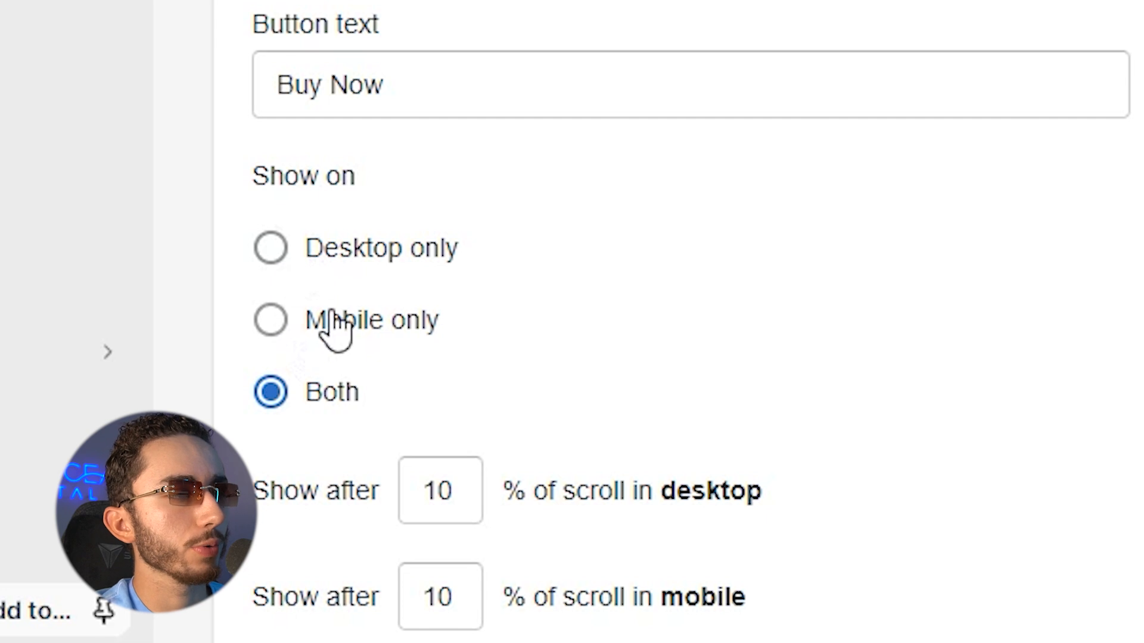
scroll(467, 391, down, 10)
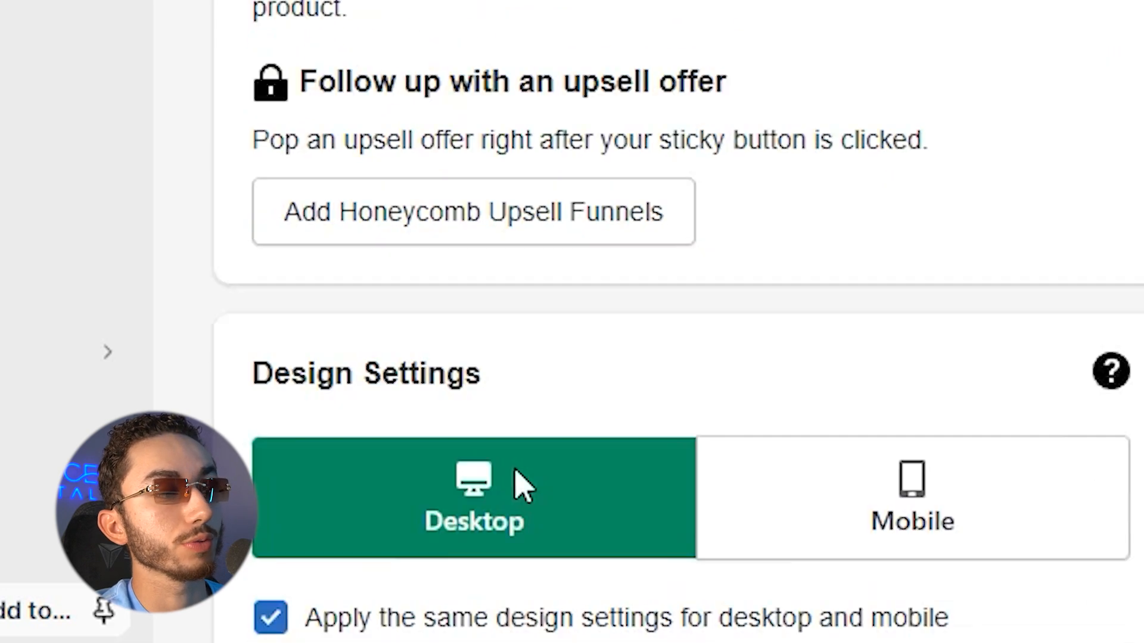
scroll(524, 486, down, 2)
drag(252, 211, 480, 364)
click(775, 322)
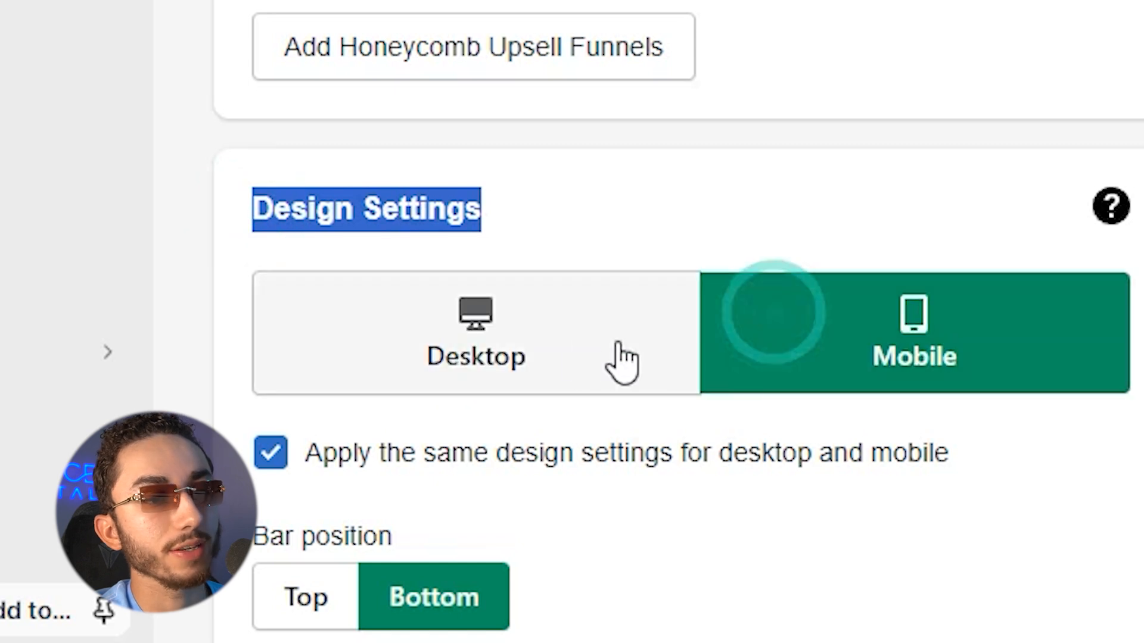
Turn on Show compare at price for the sticky bar, keeping the product image shown.
scroll(459, 554, down, 3)
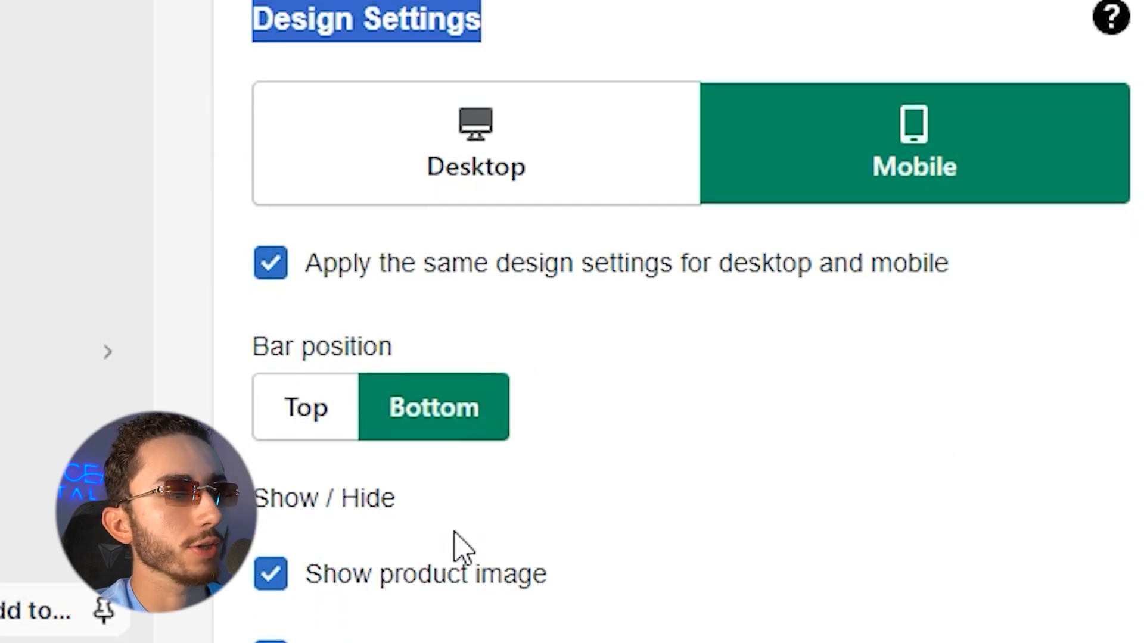
scroll(347, 497, down, 2)
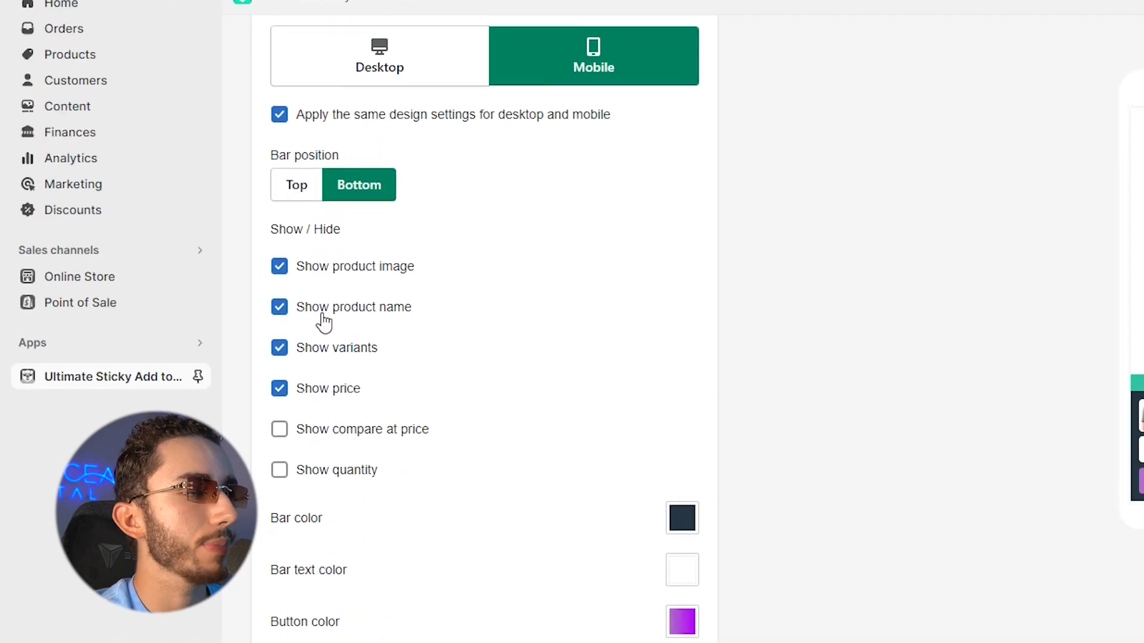
click(314, 271)
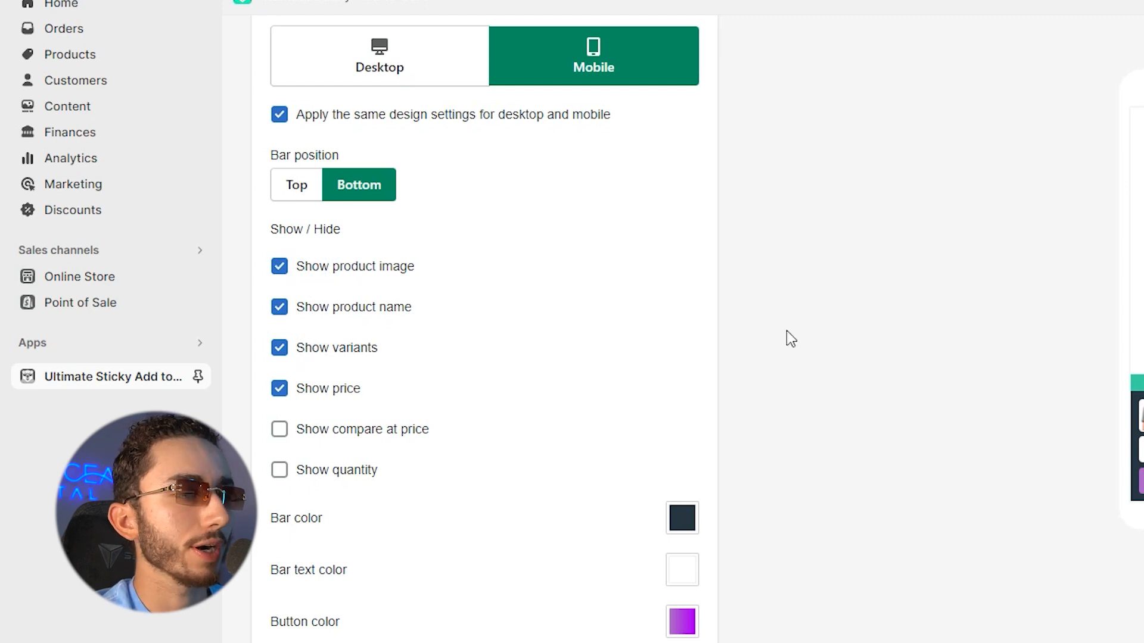
click(361, 429)
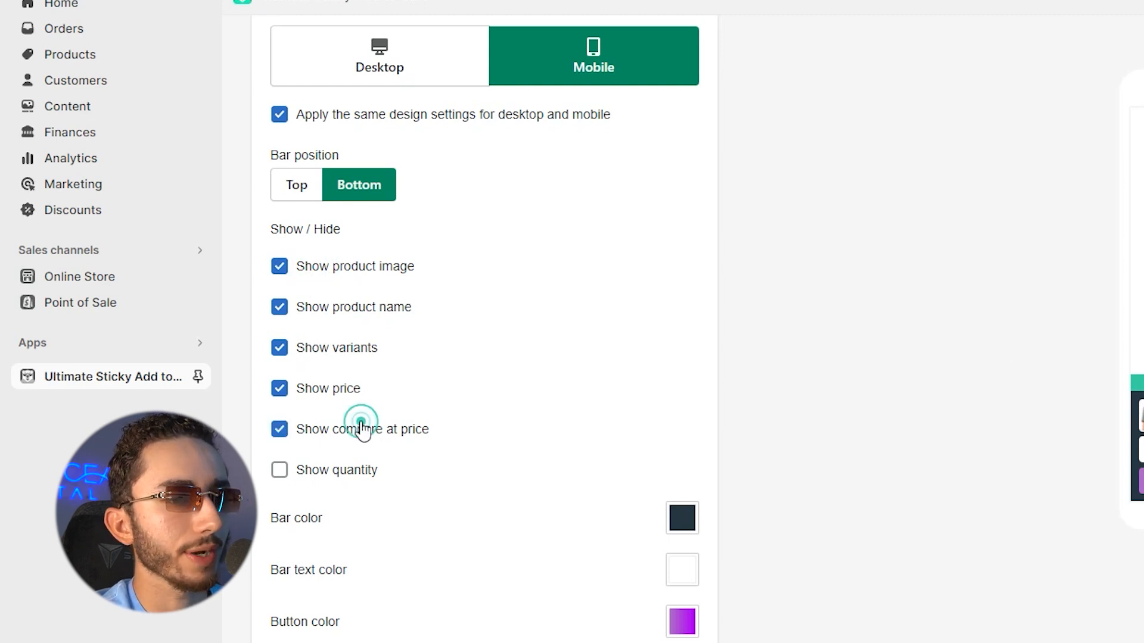
Set the sticky bar's color to white (#ffffff) and its text color to black (#000000).
scroll(362, 428, down, 2)
scroll(362, 428, down, 1)
click(682, 333)
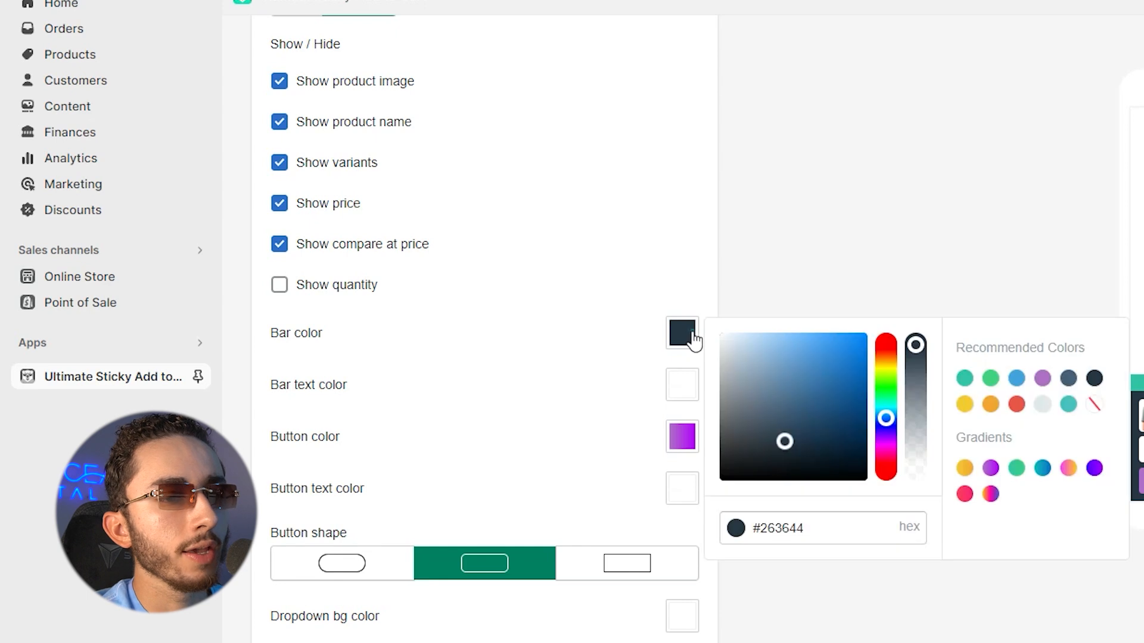
drag(738, 383, 690, 327)
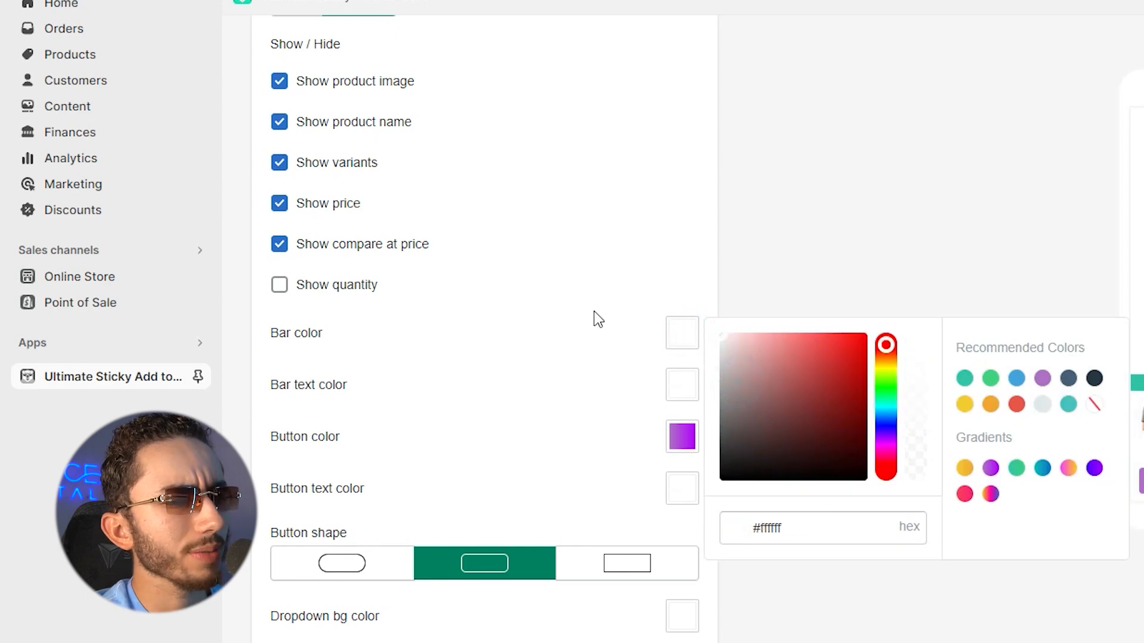
click(682, 384)
drag(779, 434, 563, 515)
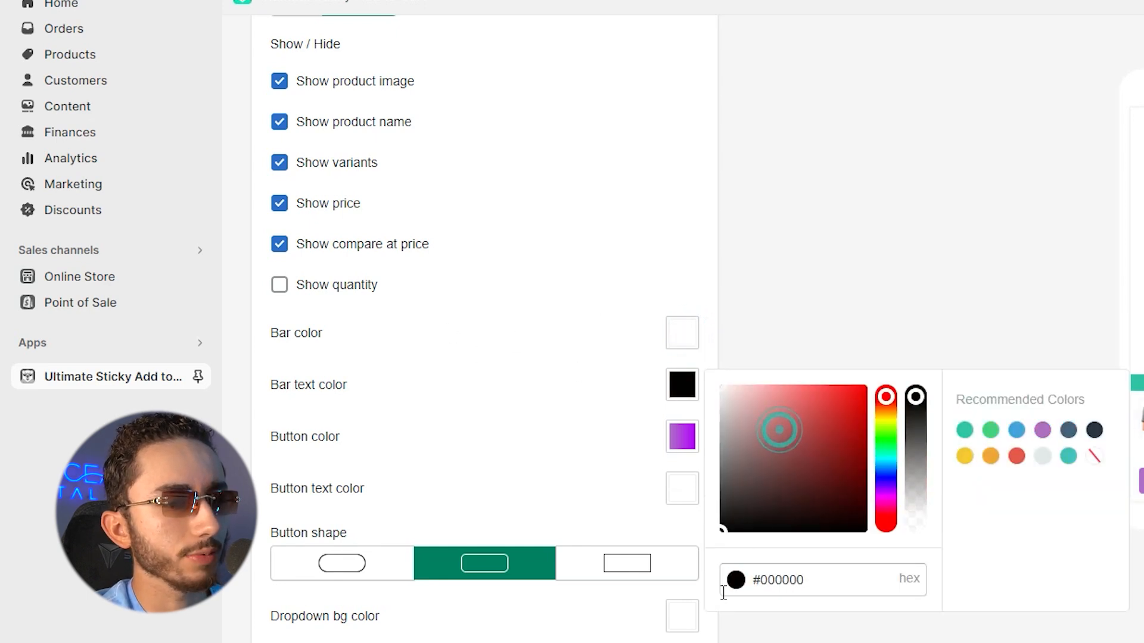
Set the sticky bar's button color to black (#000000).
click(682, 444)
drag(885, 542, 888, 524)
drag(817, 480, 708, 604)
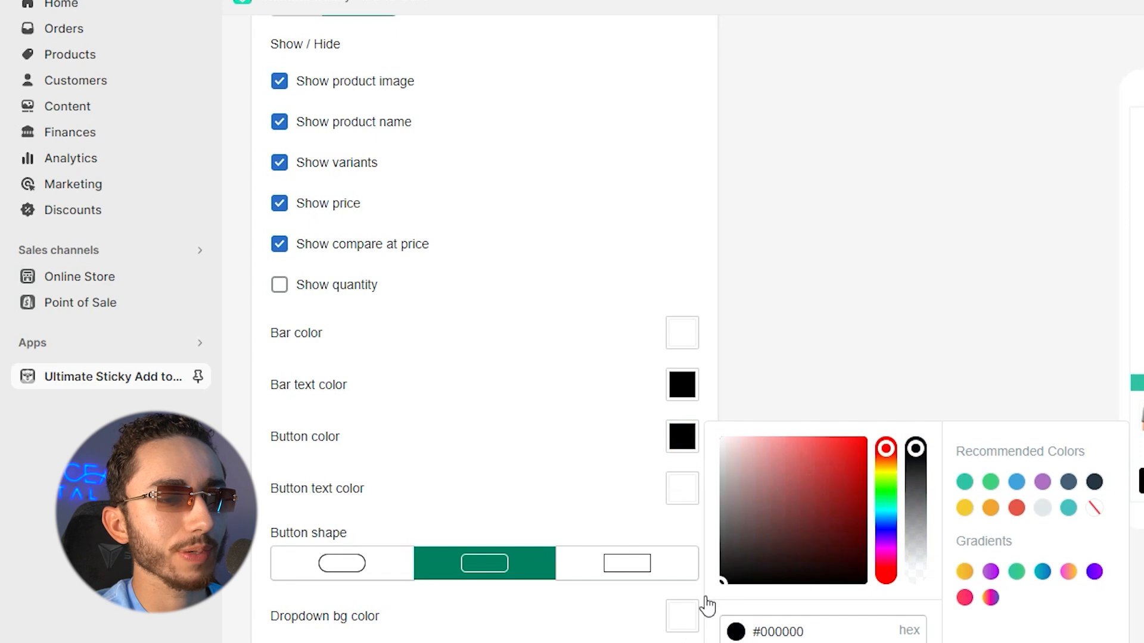
Set the sticky bar's button shape to the fully rounded pill option.
click(705, 274)
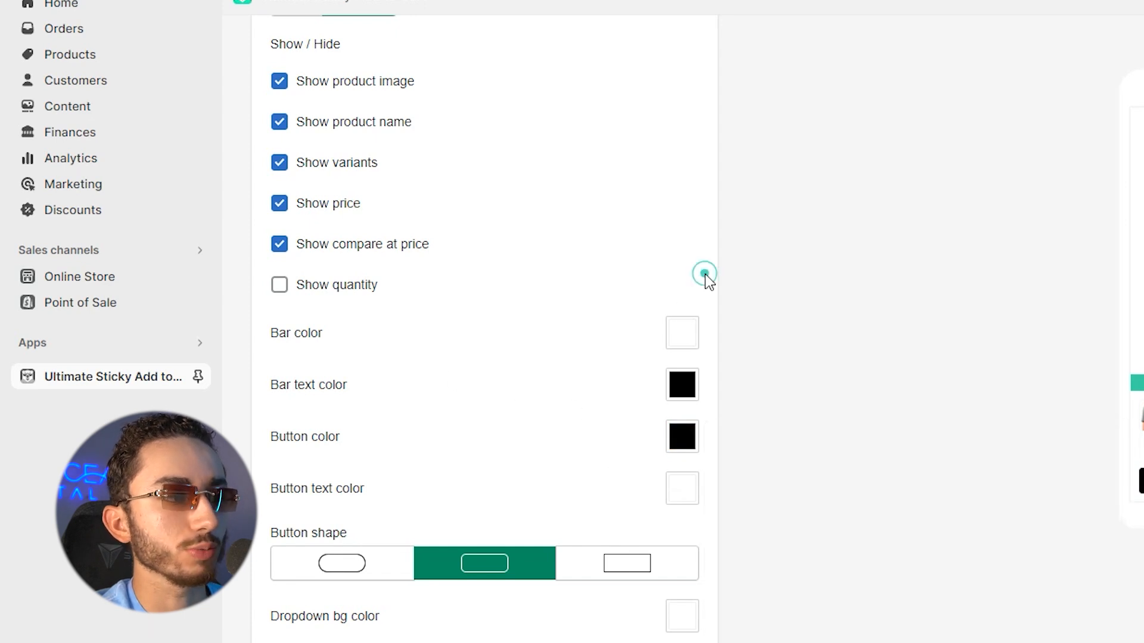
scroll(694, 304, down, 8)
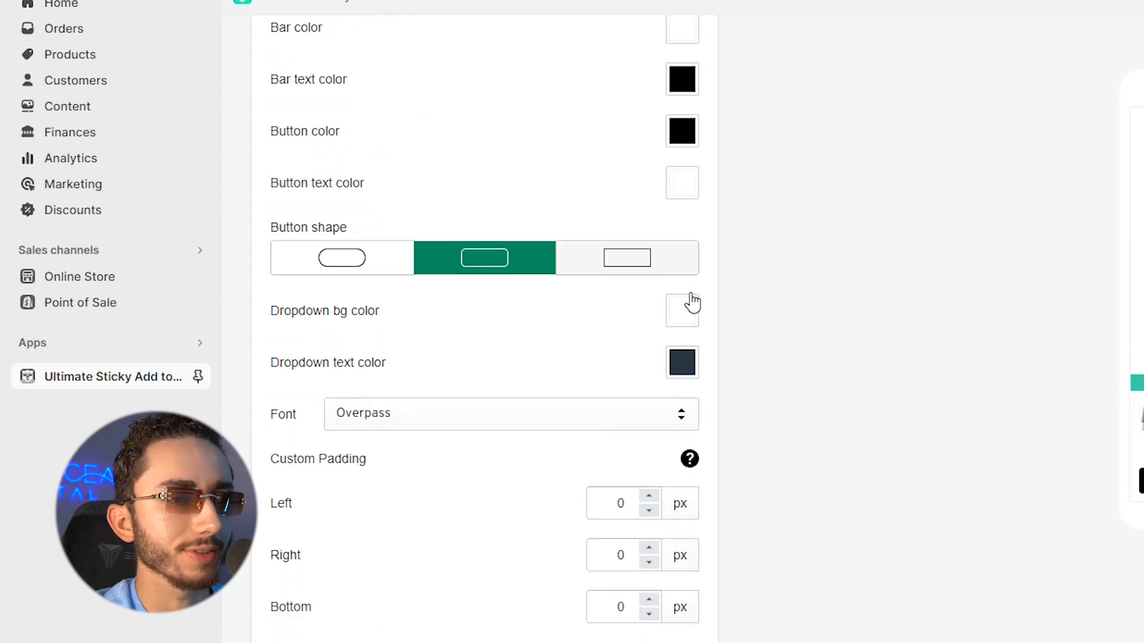
click(374, 101)
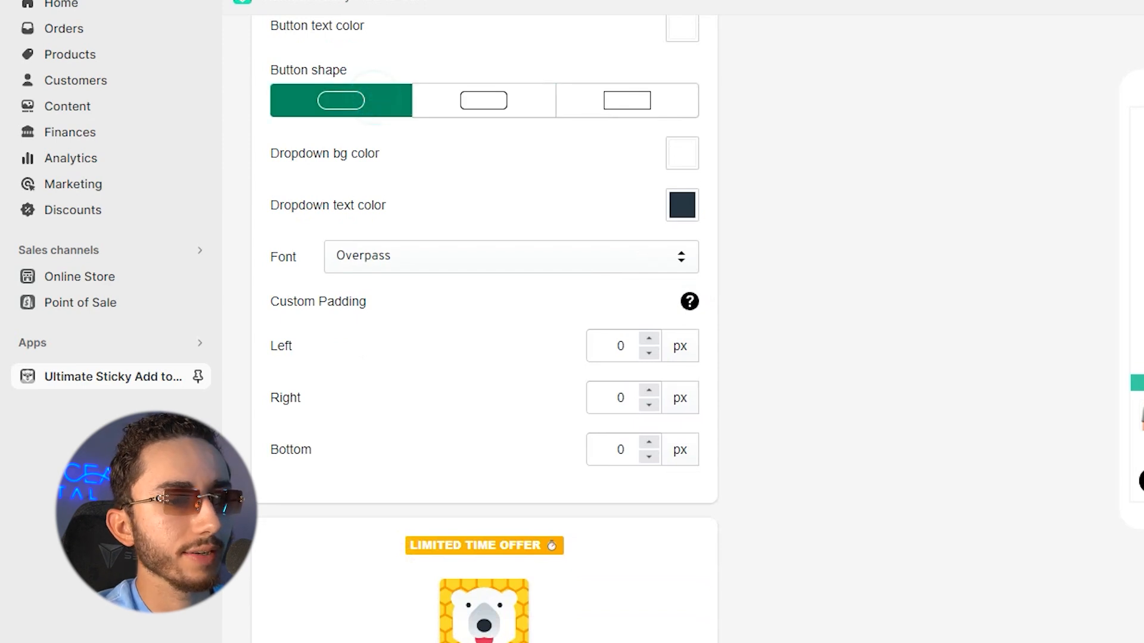
scroll(1139, 450, up, 3)
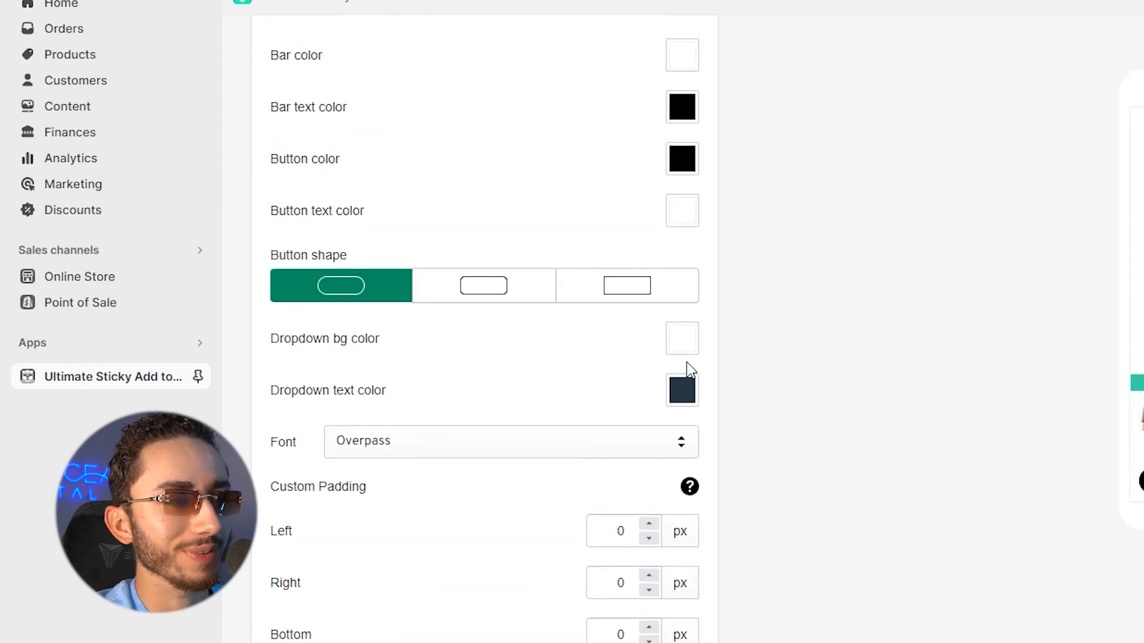
scroll(1071, 360, up, 5)
click(401, 306)
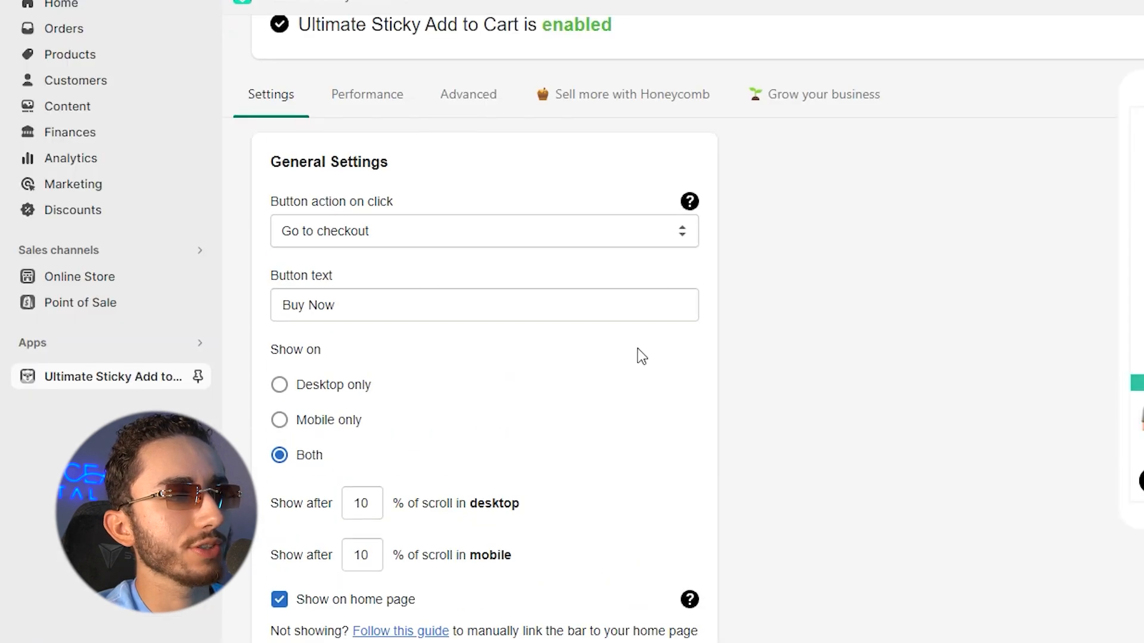
Set the Real Time Urgency countdown to start from 02:11:59.
scroll(638, 355, down, 20)
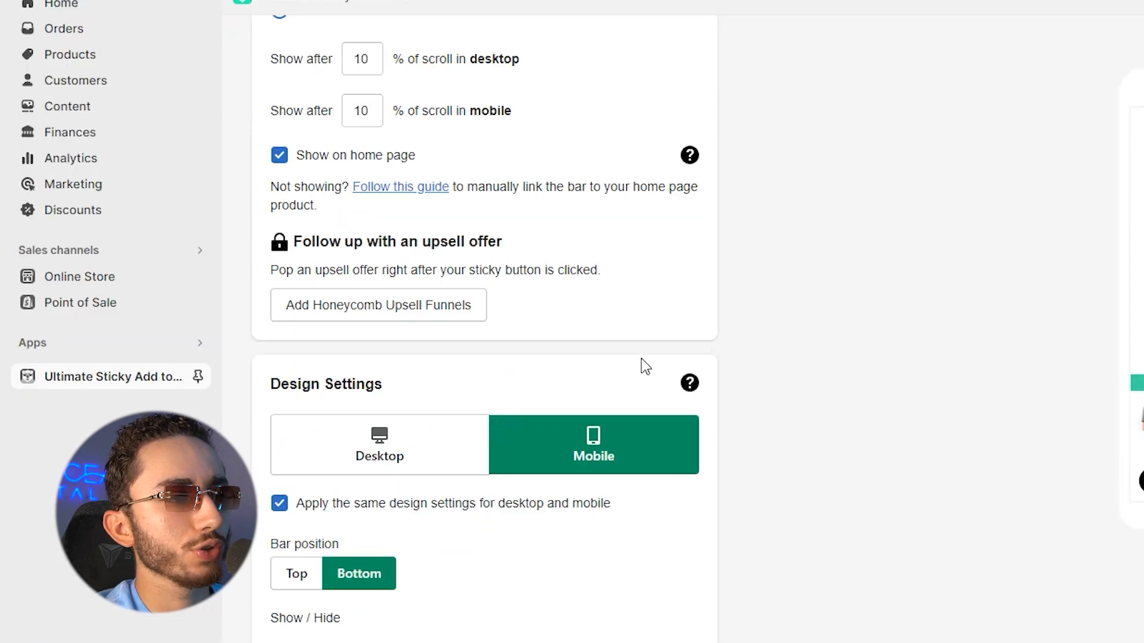
scroll(664, 306, down, 20)
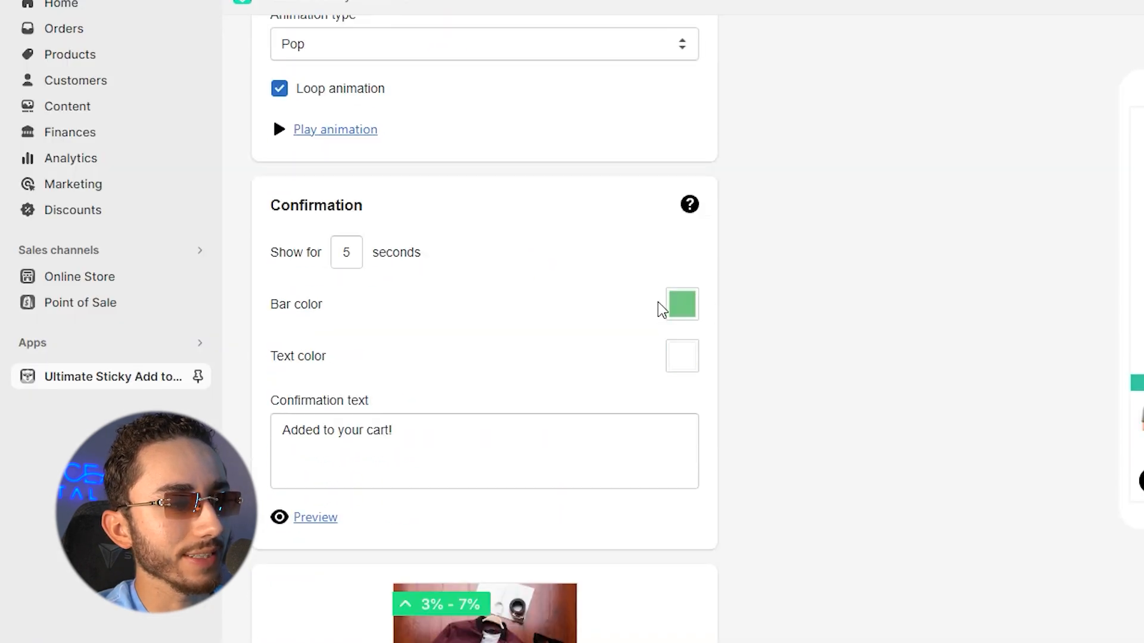
scroll(650, 300, down, 4)
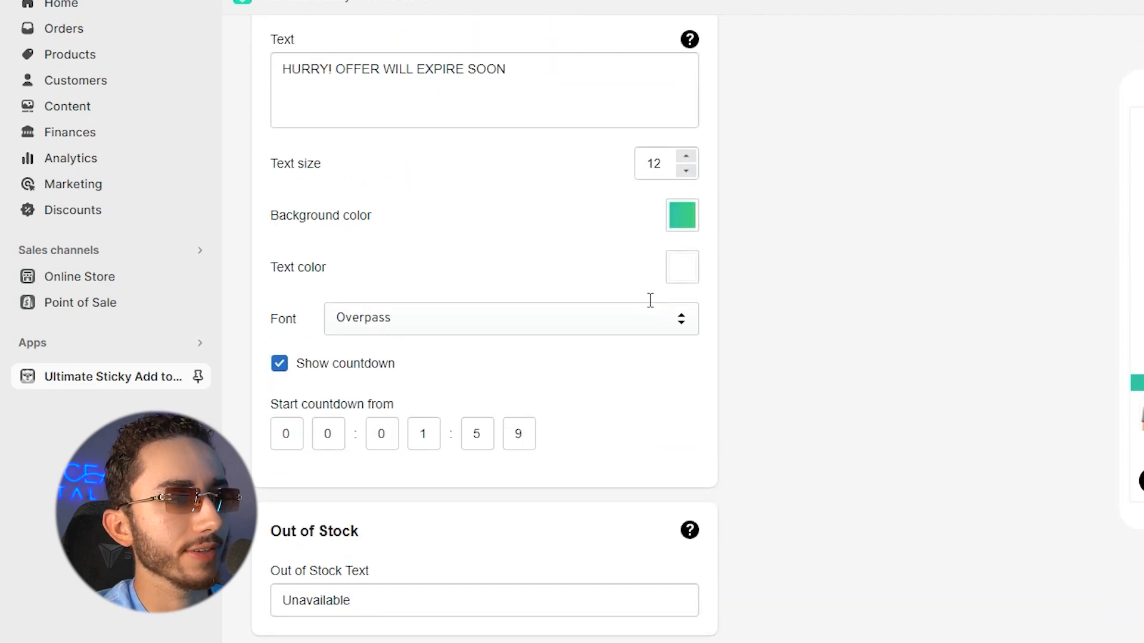
double_click(329, 436)
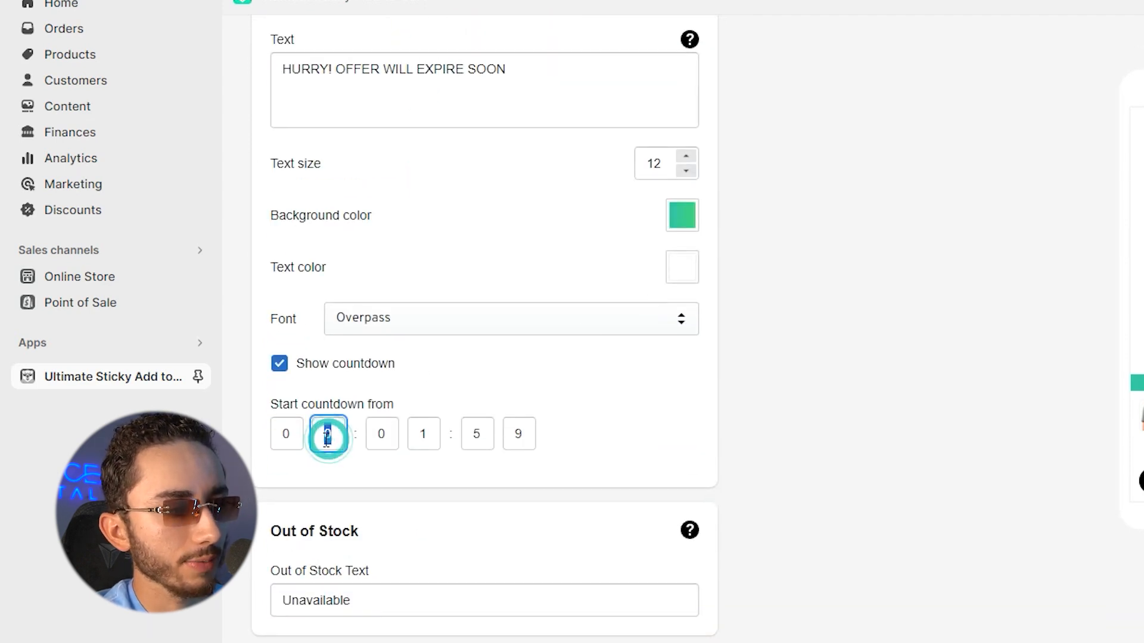
text(2)
double_click(389, 436)
text(1)
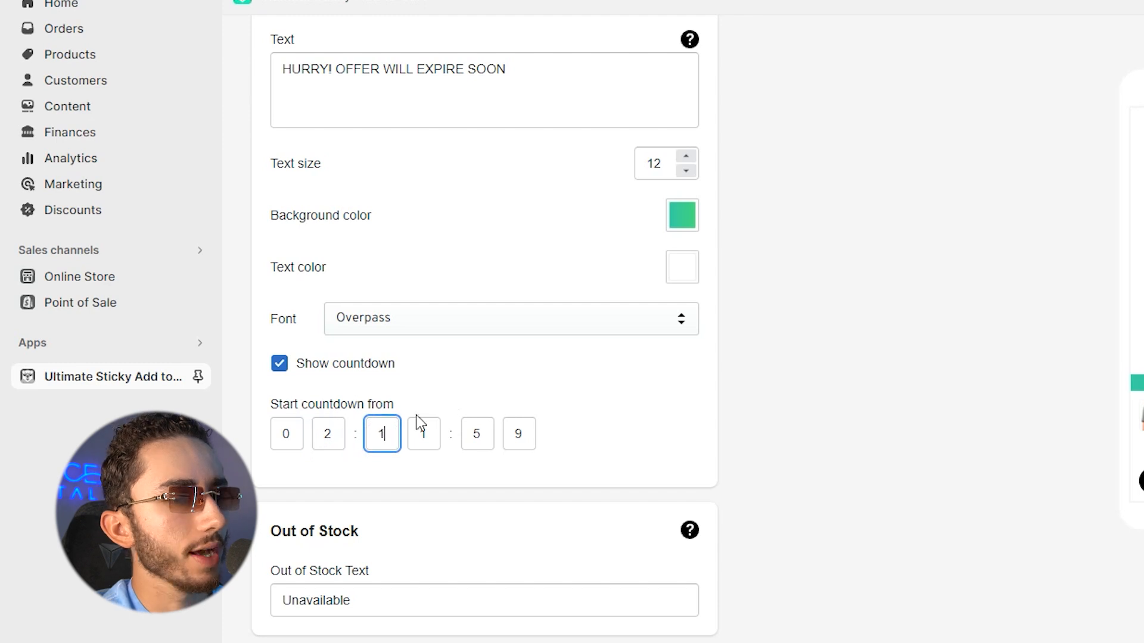
click(525, 410)
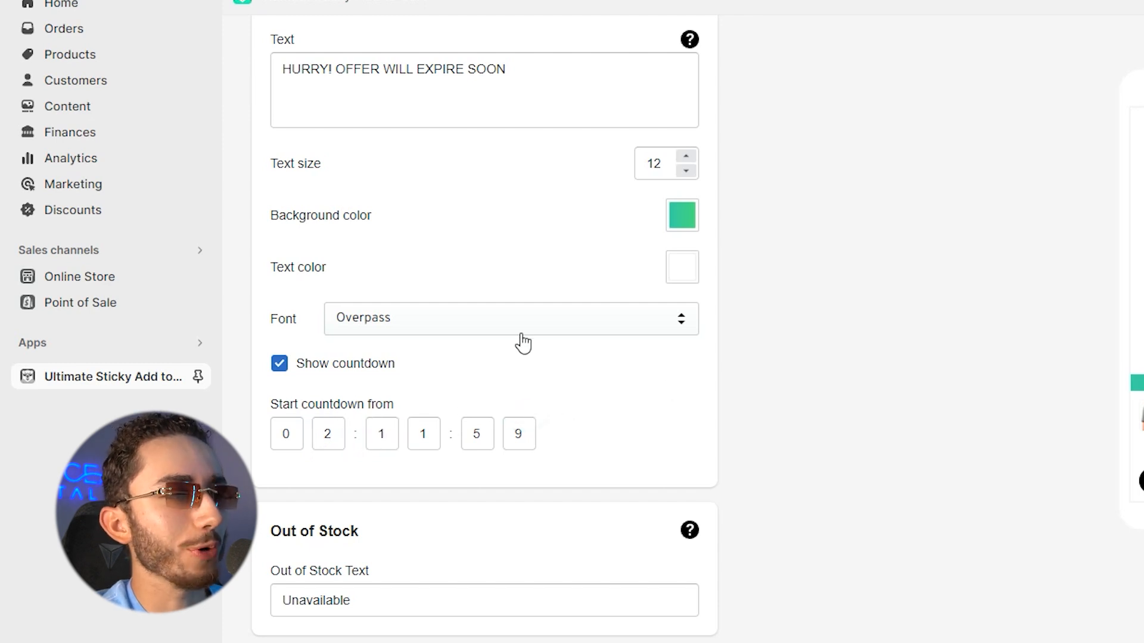
Turn off Show bar under Real Time Urgency.
scroll(685, 356, up, 5)
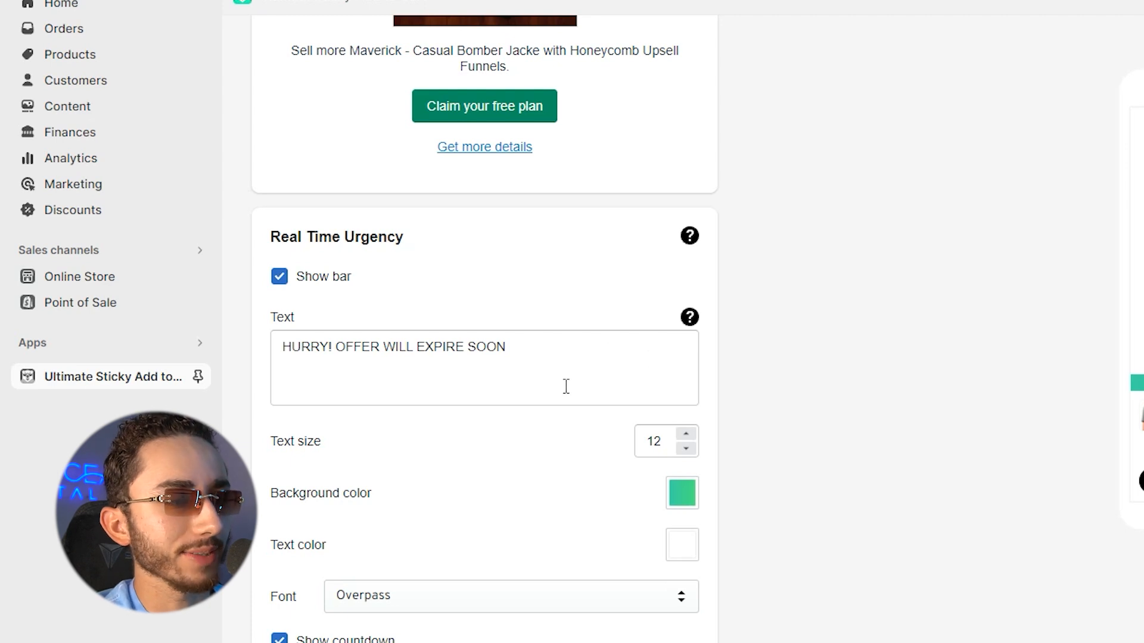
scroll(567, 384, down, 5)
scroll(549, 377, up, 3)
click(307, 149)
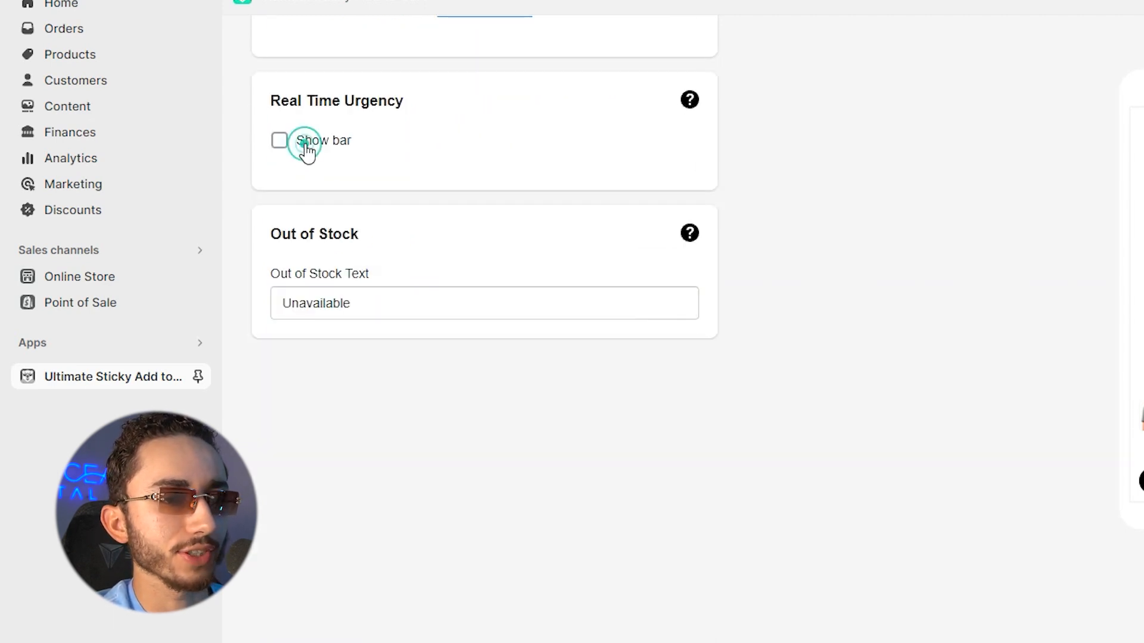
Switch the Design Settings to Desktop and set the bar alignment to the option with its elements close together.
scroll(495, 286, up, 10)
scroll(495, 279, up, 20)
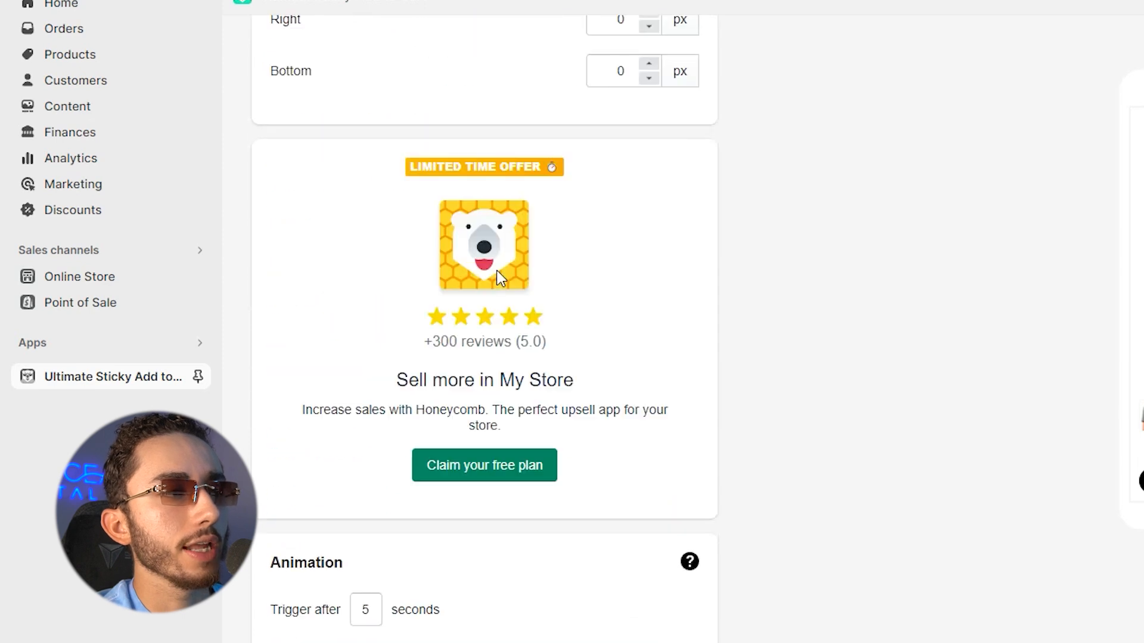
click(472, 351)
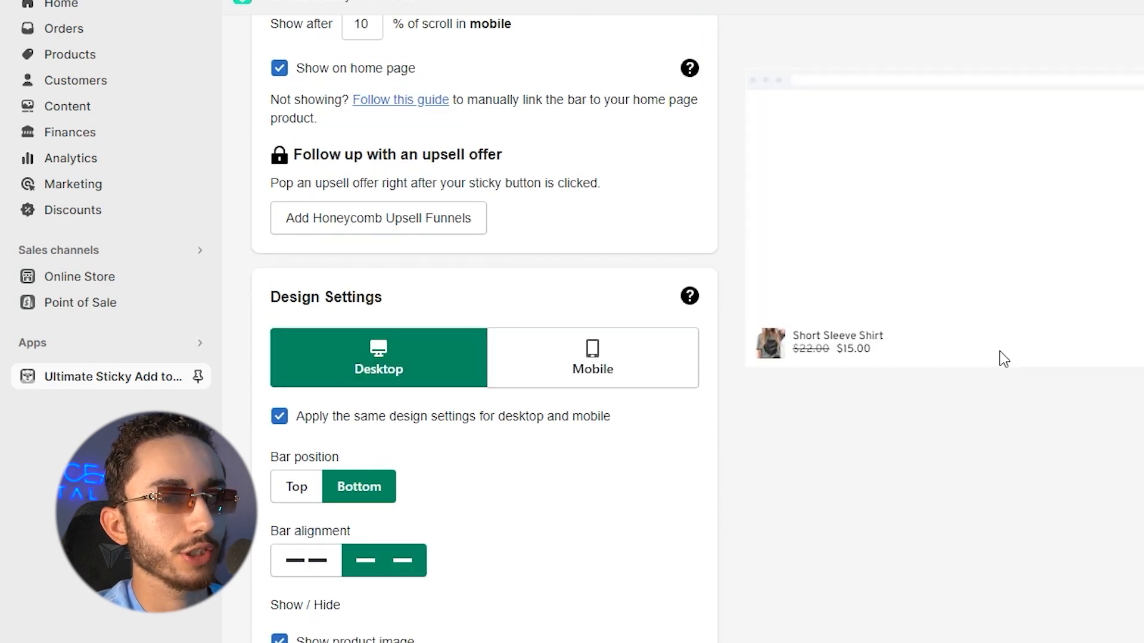
scroll(455, 500, down, 5)
click(321, 285)
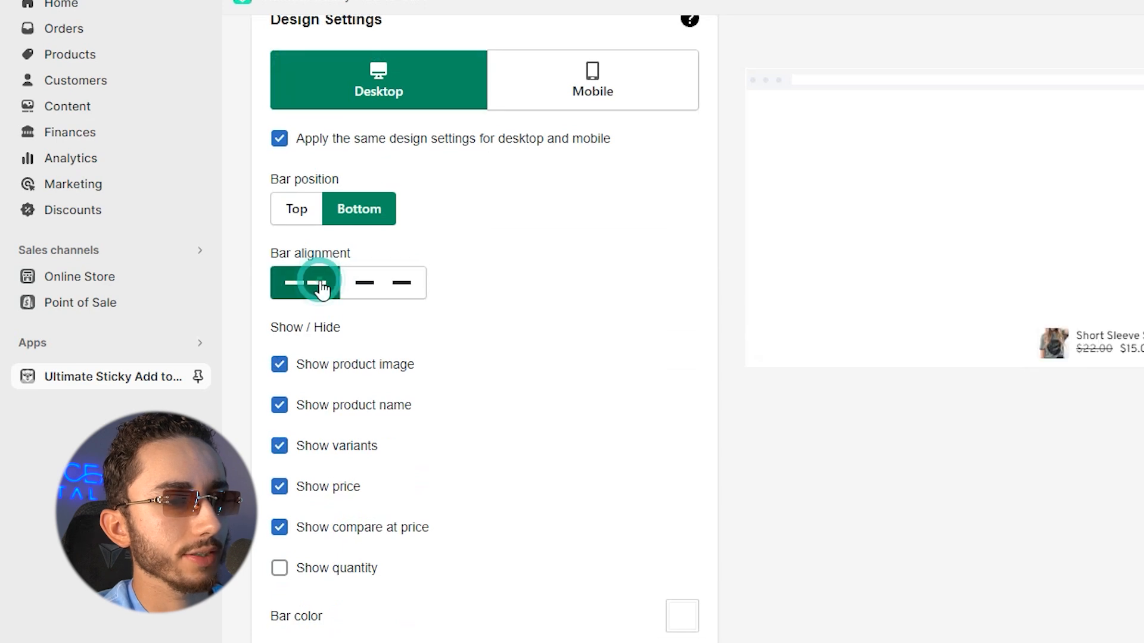
Turn off Loop animation for the sticky bar's Pop animation.
scroll(377, 316, down, 5)
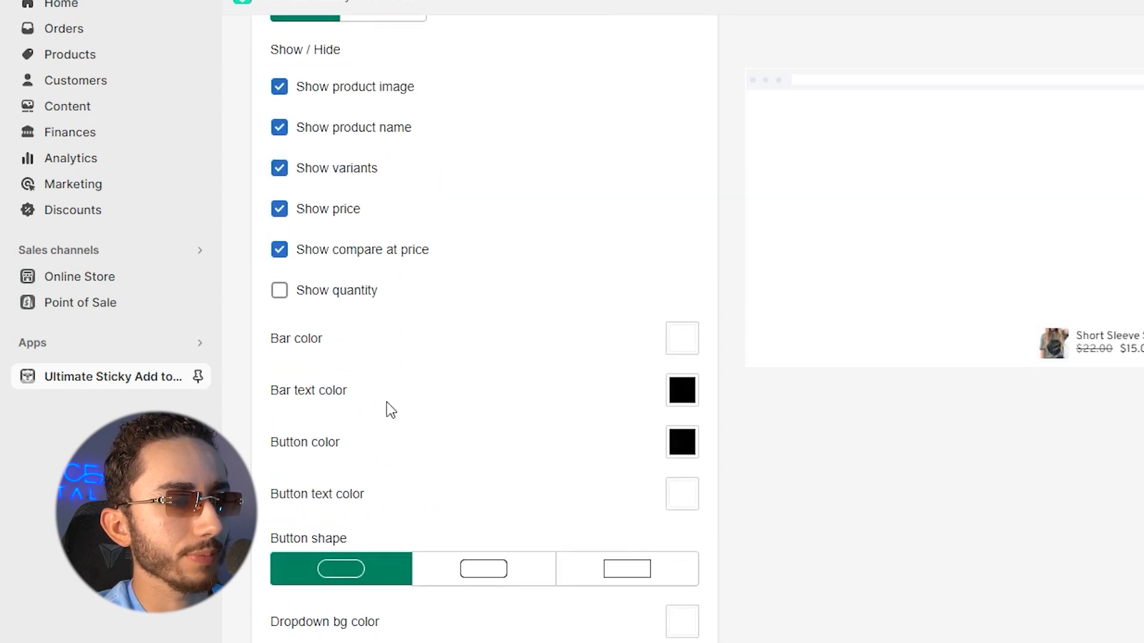
scroll(631, 458, down, 12)
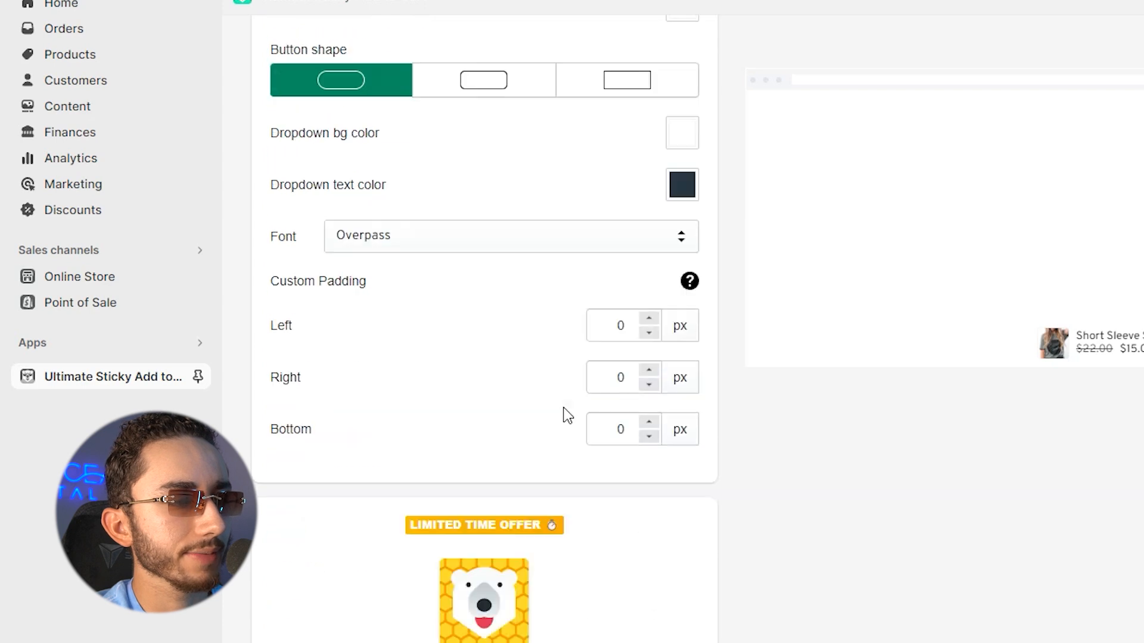
scroll(561, 403, down, 10)
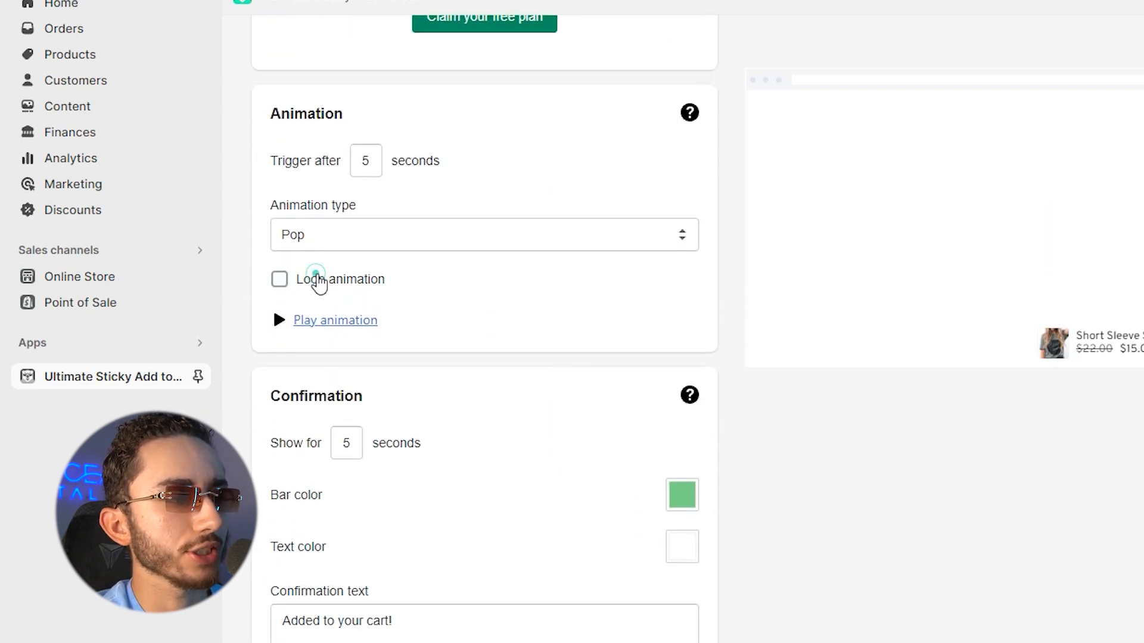
scroll(337, 286, down, 5)
scroll(355, 283, down, 10)
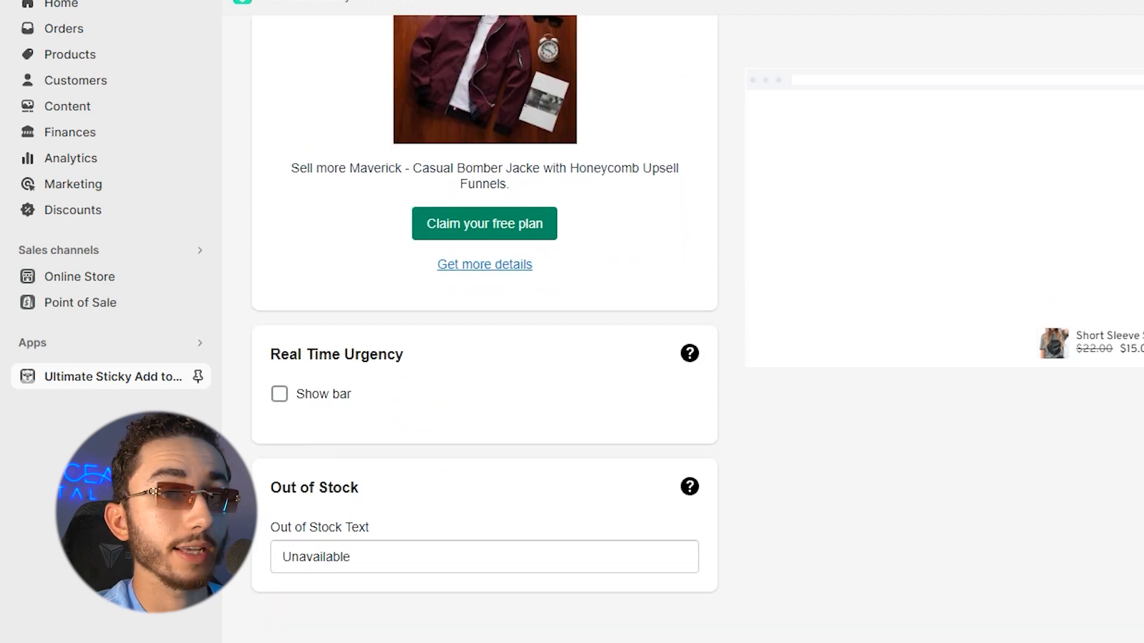
scroll(871, 307, up, 20)
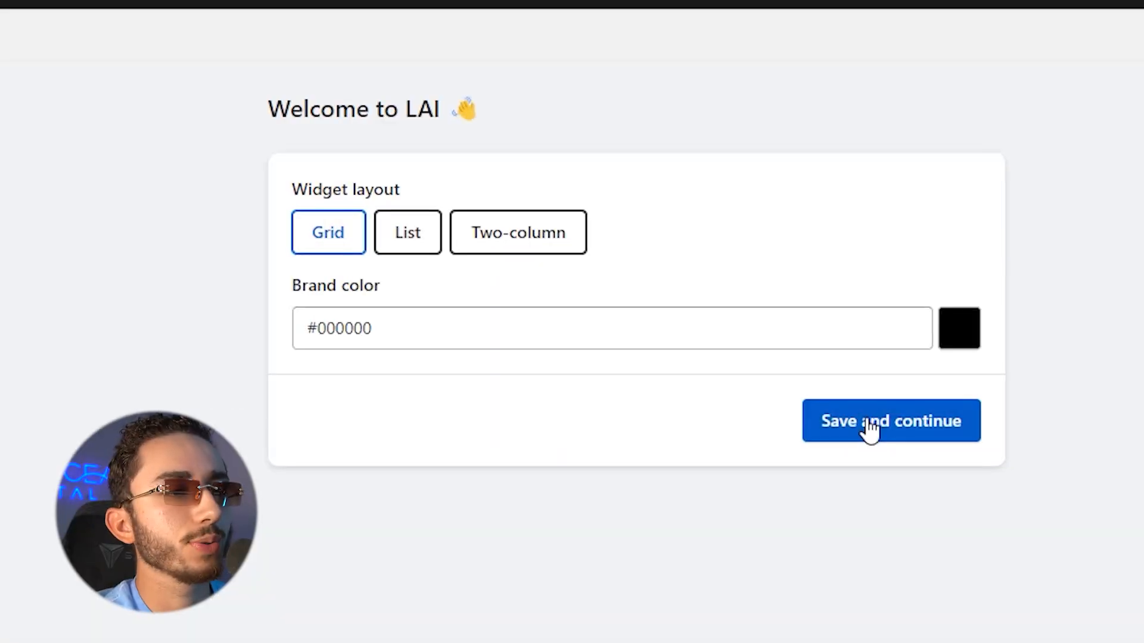
Complete the LAI reviews onboarding with the Grid layout, brand color #000000 and automatic installation, proceeding to the review import.
click(923, 424)
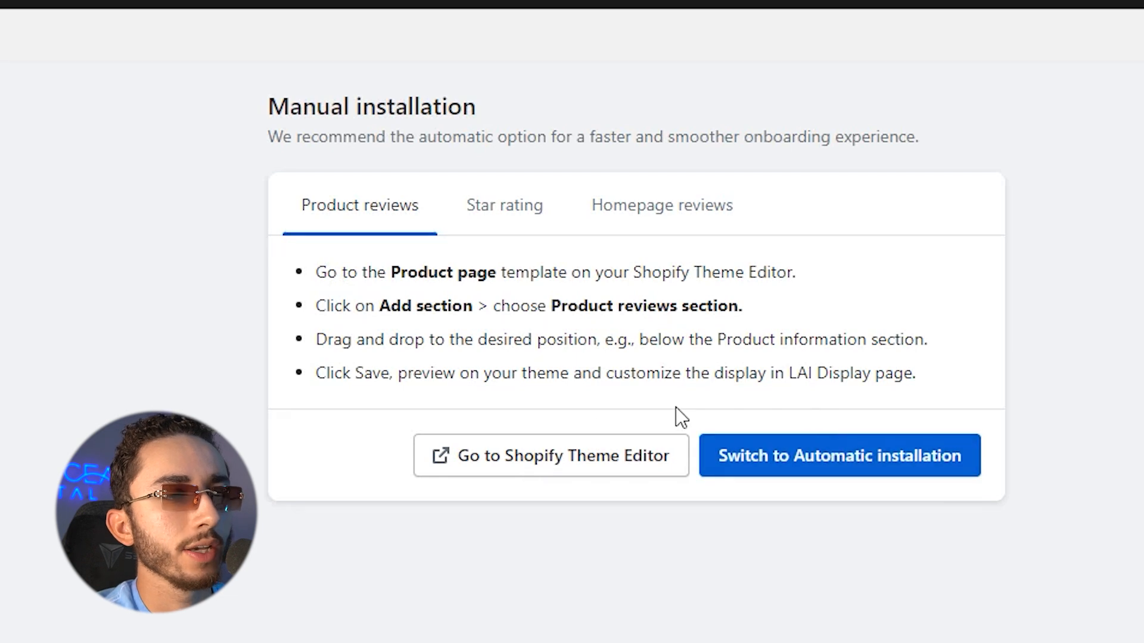
click(751, 456)
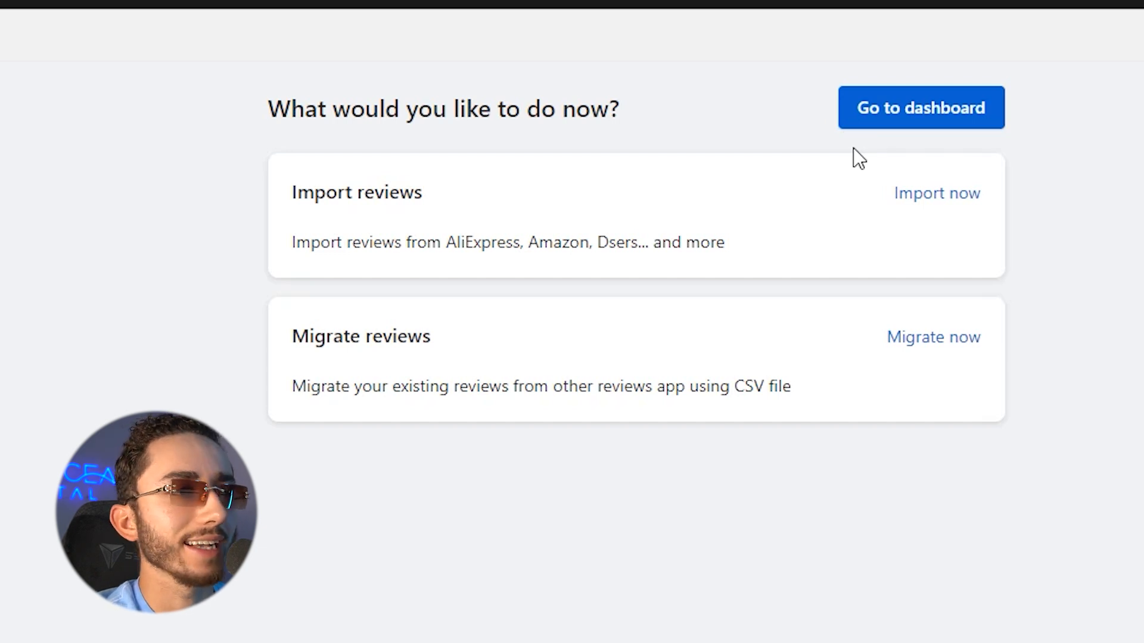
click(937, 194)
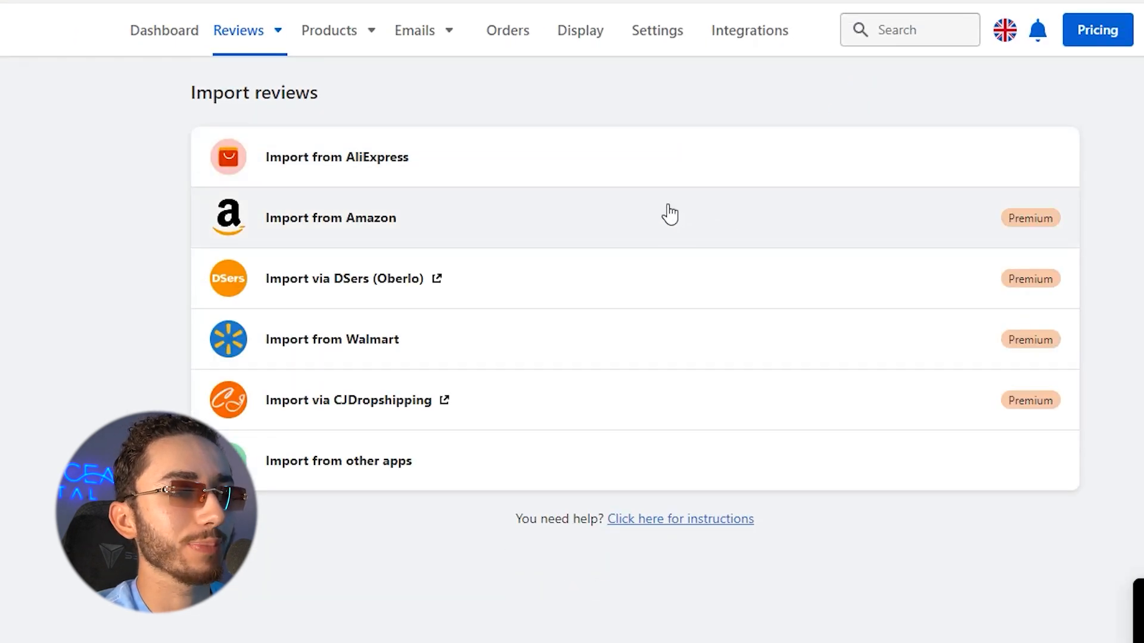
Start an Amazon review import for the TheraBelt - LED Relief Belt using the AmyHomie Cooling Blanket product link.
click(343, 220)
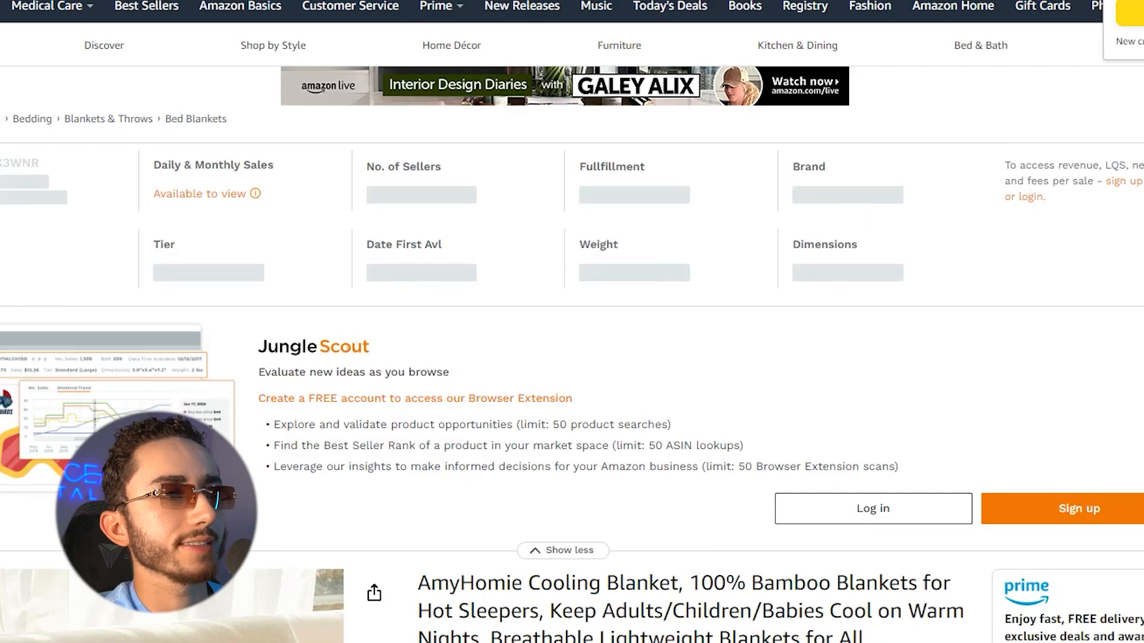
scroll(572, 322, down, 2)
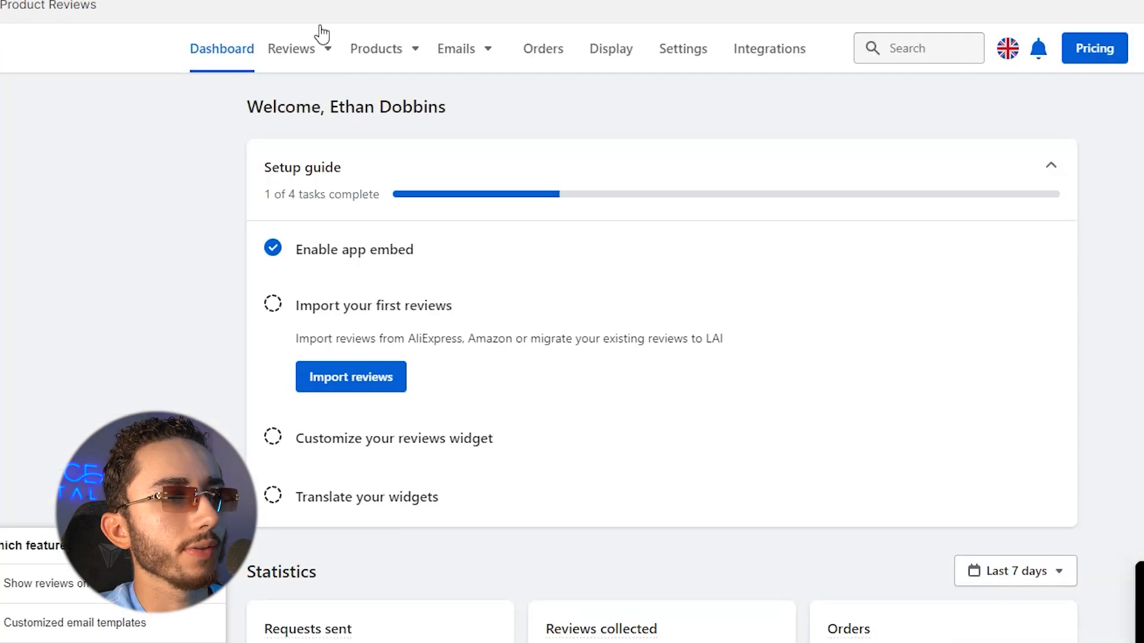
click(353, 386)
click(417, 220)
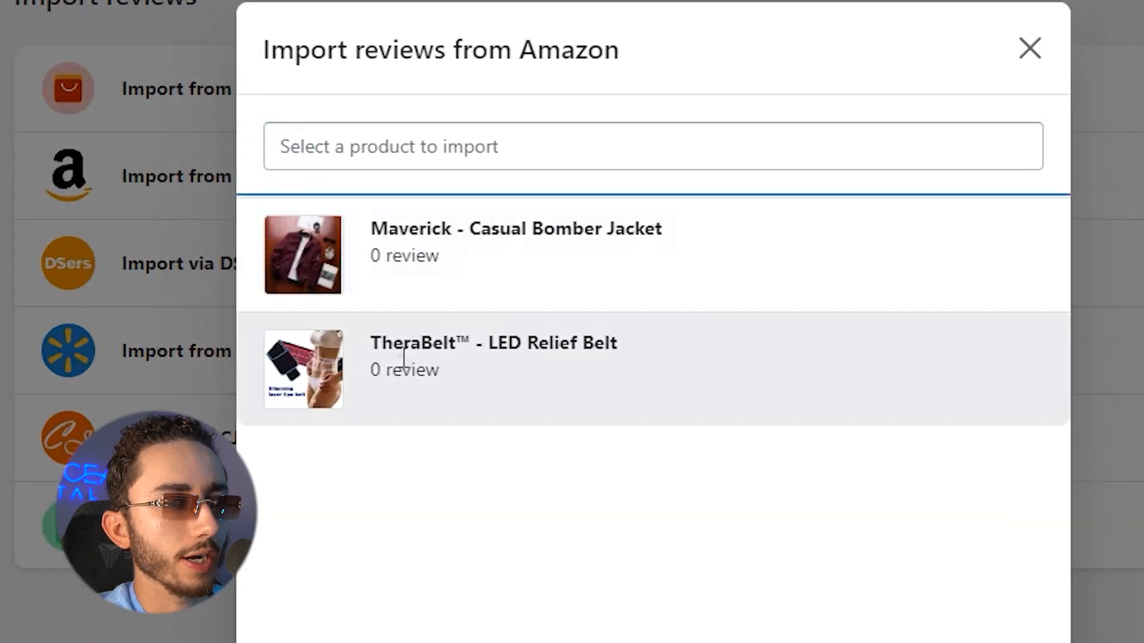
click(401, 351)
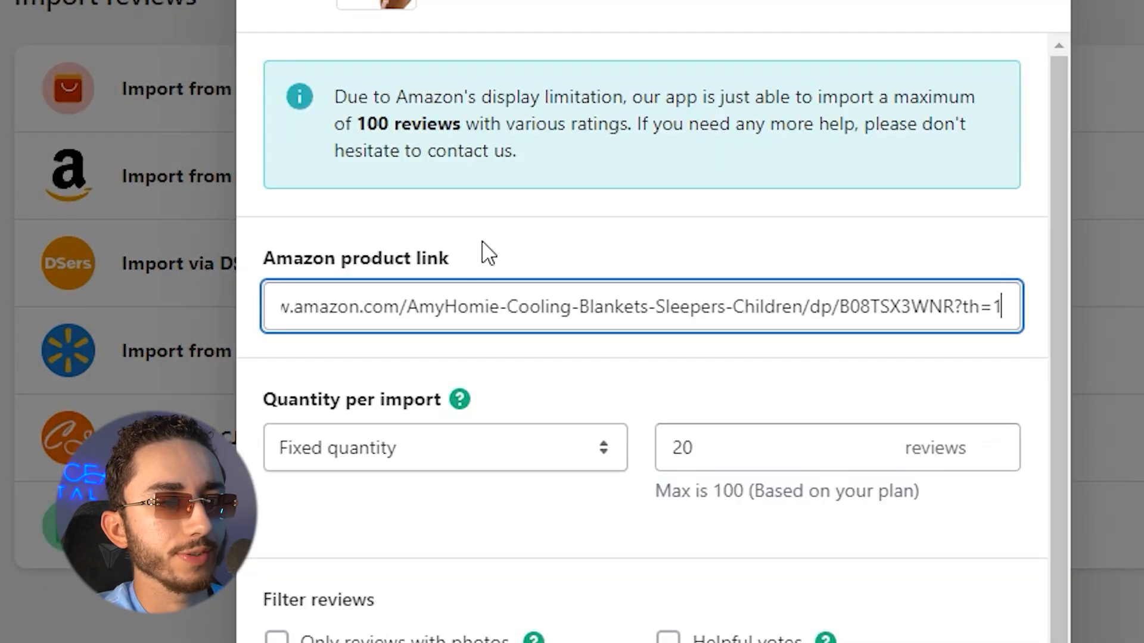
Set the import quantity to 100, restrict it to only reviews with photos, and fetch the matching reviews.
scroll(487, 253, down, 3)
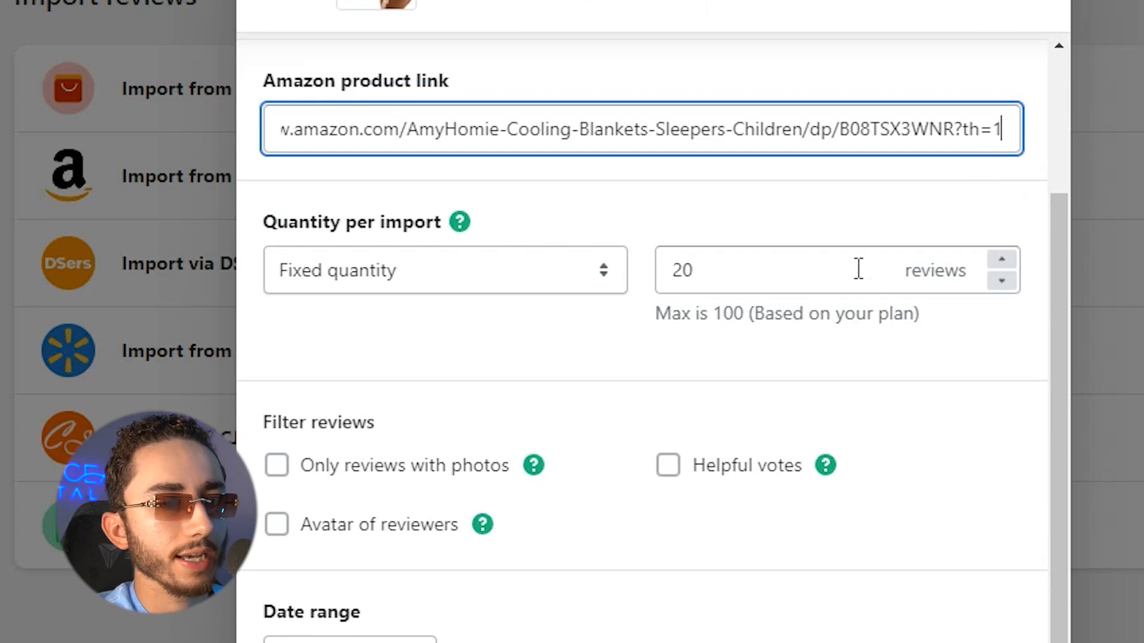
drag(858, 269, 651, 262)
key(BackSpace)
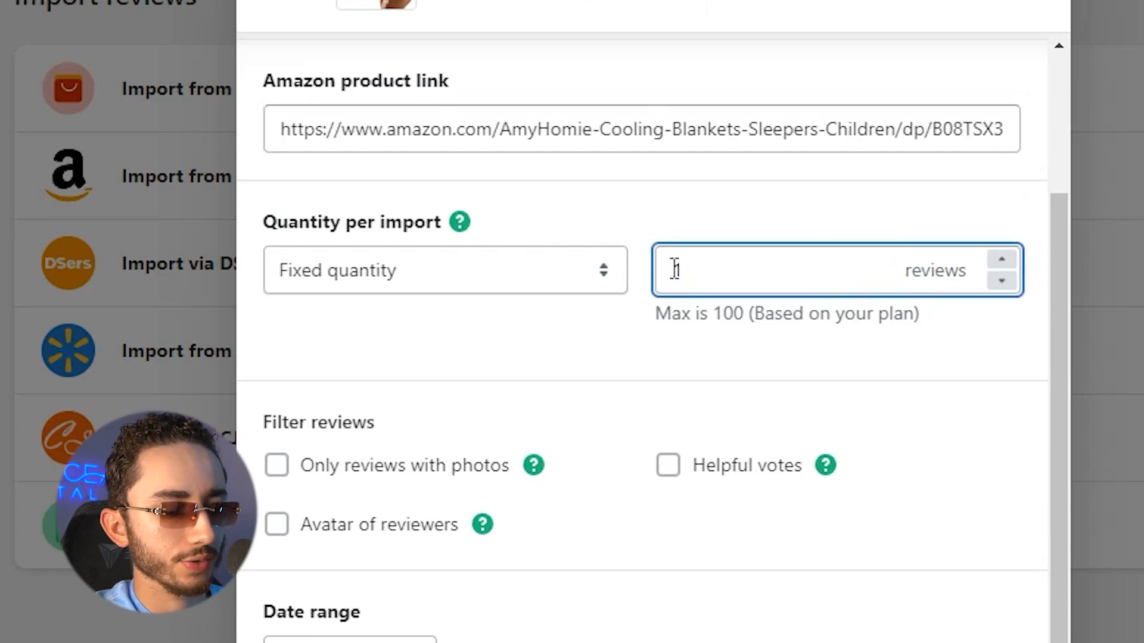
click(638, 360)
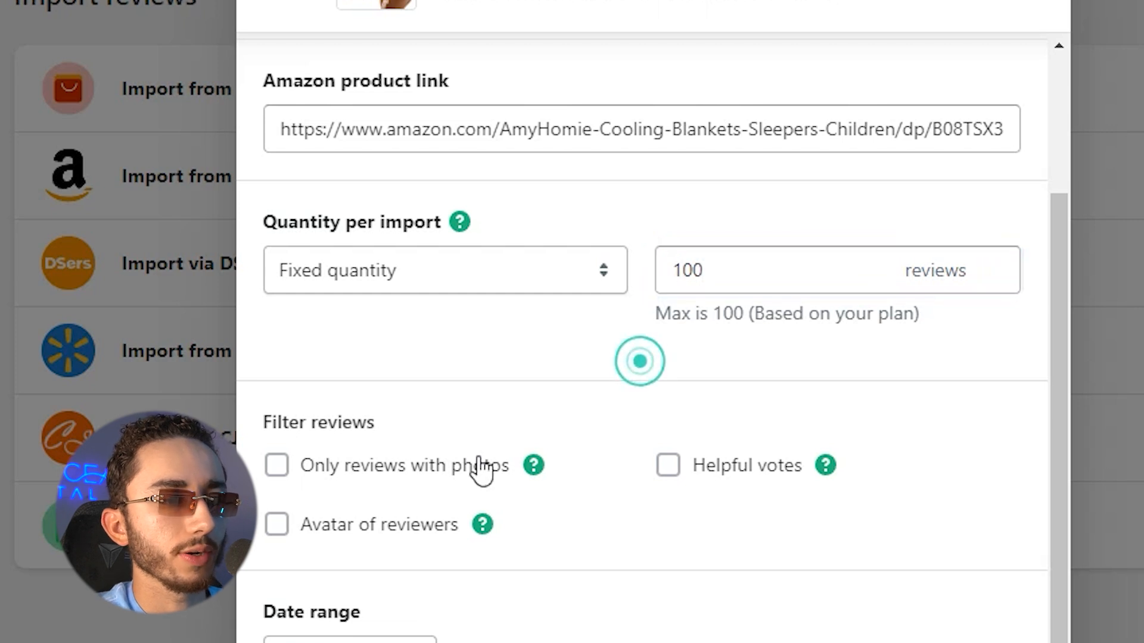
click(467, 459)
click(773, 628)
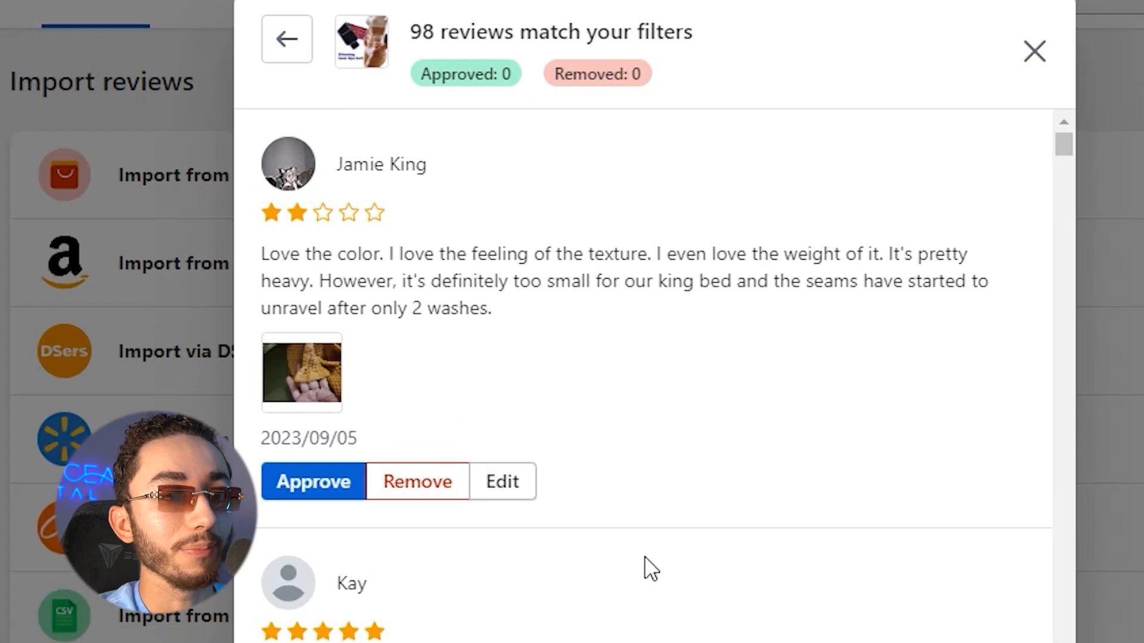
Look through the fetched Amazon reviews, open one for editing to examine its content and date fields, and close the import results.
scroll(525, 370, down, 6)
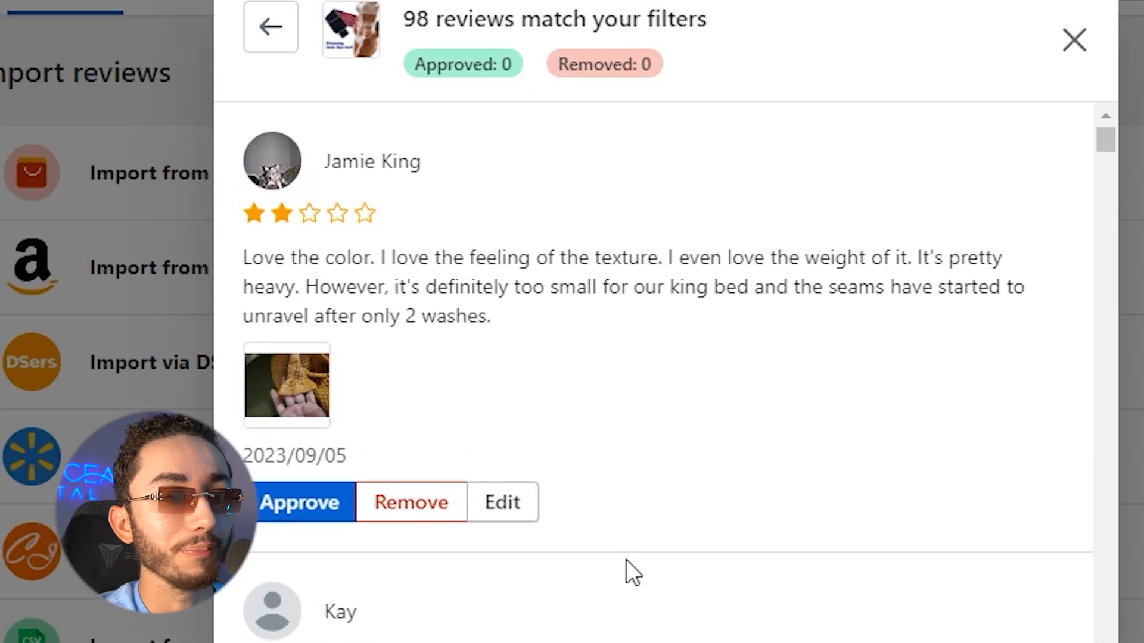
scroll(564, 276, down, 2)
click(485, 194)
click(481, 331)
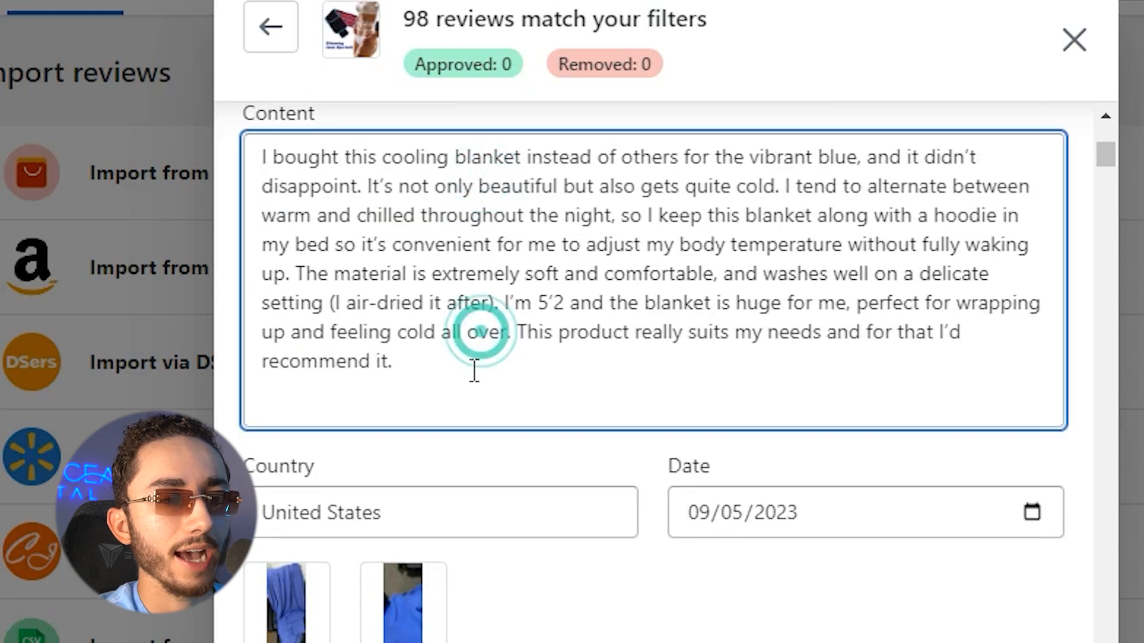
click(474, 370)
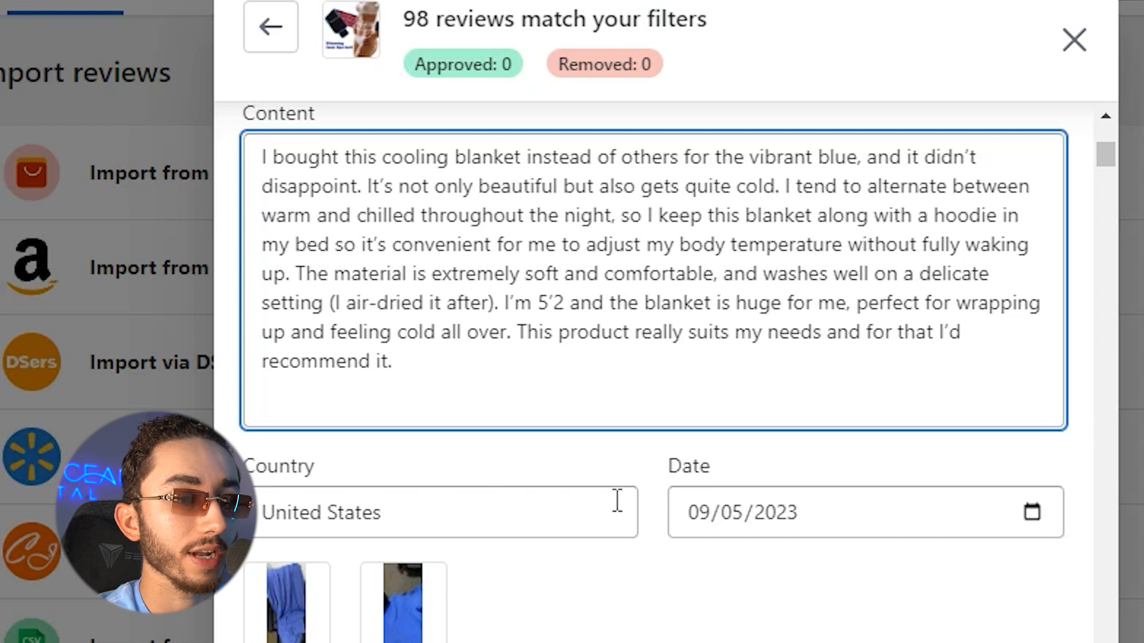
click(714, 513)
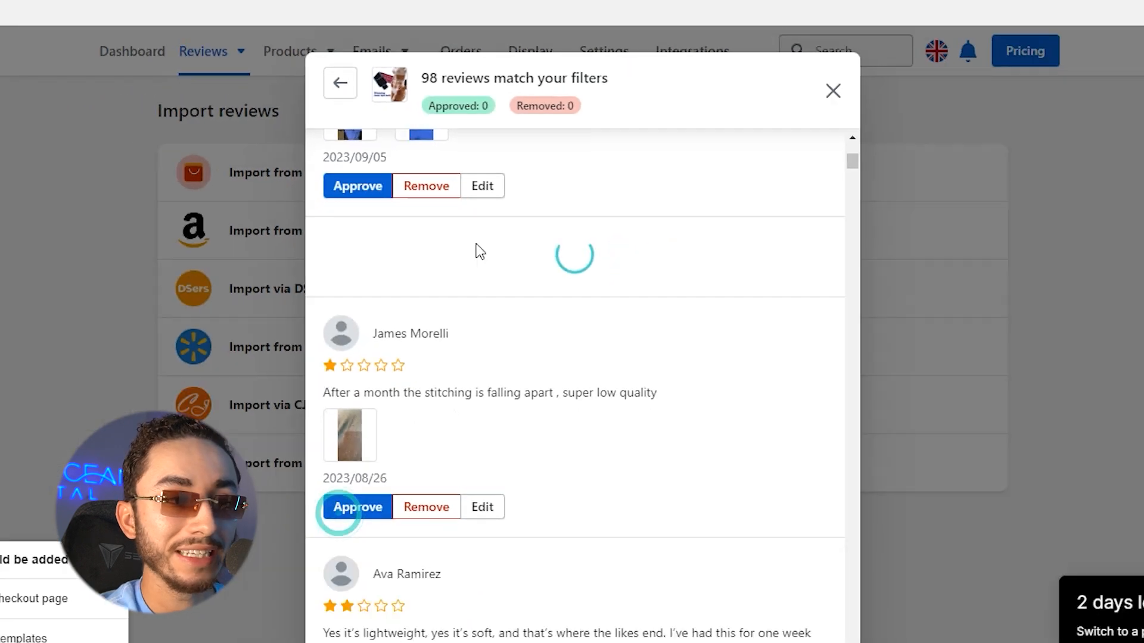
click(832, 92)
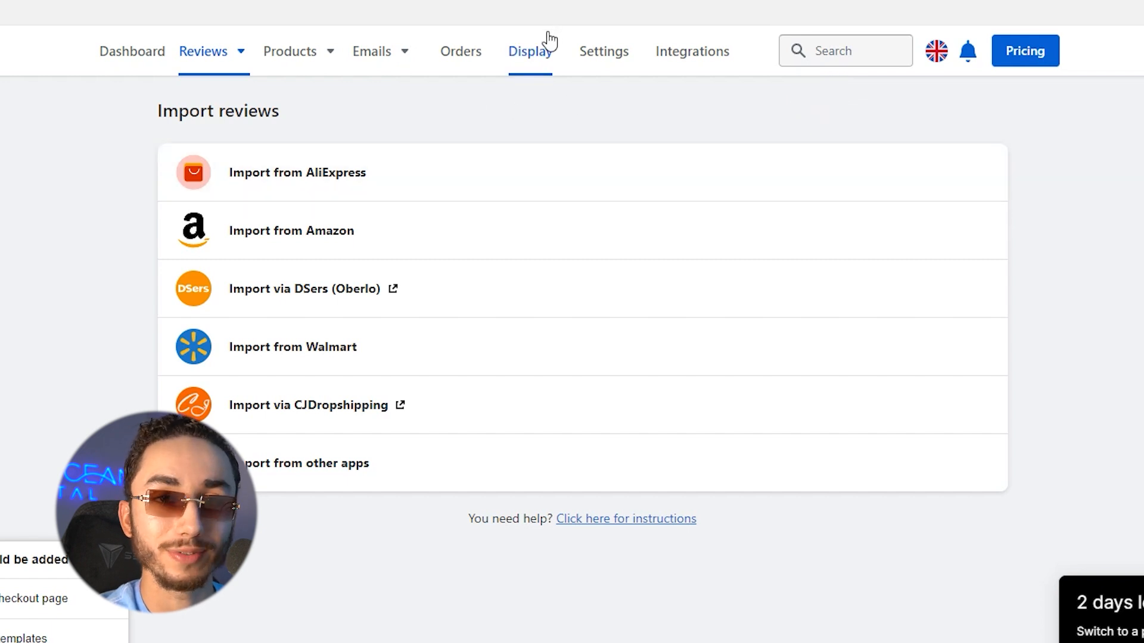
Integrate the LAI snippet code into the Dawn theme and look over the review settings.
click(595, 52)
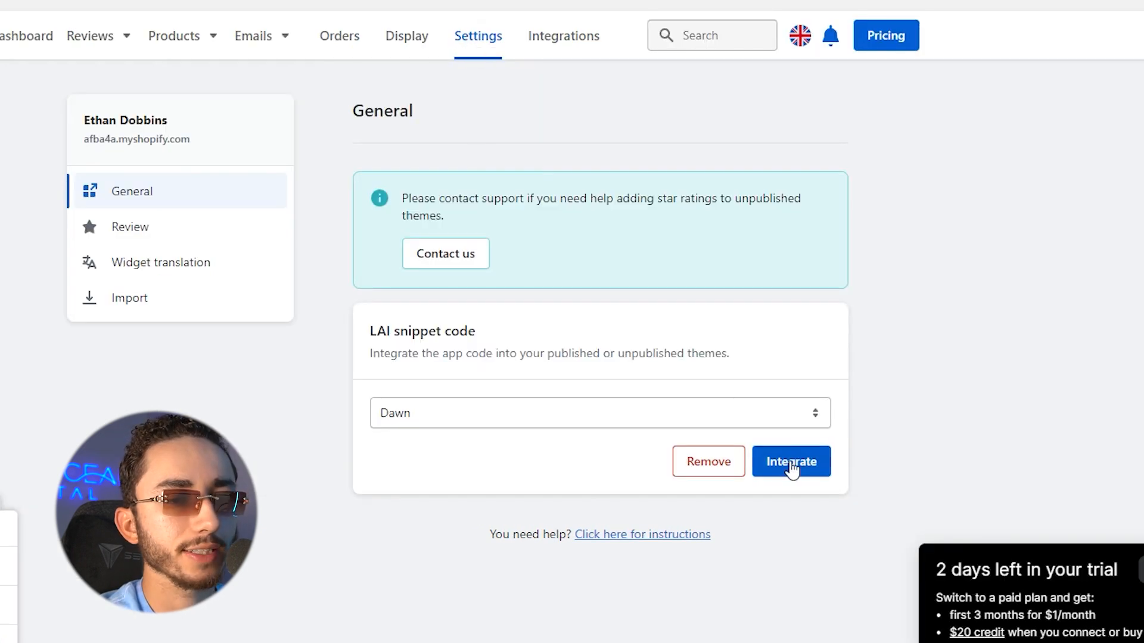
click(792, 463)
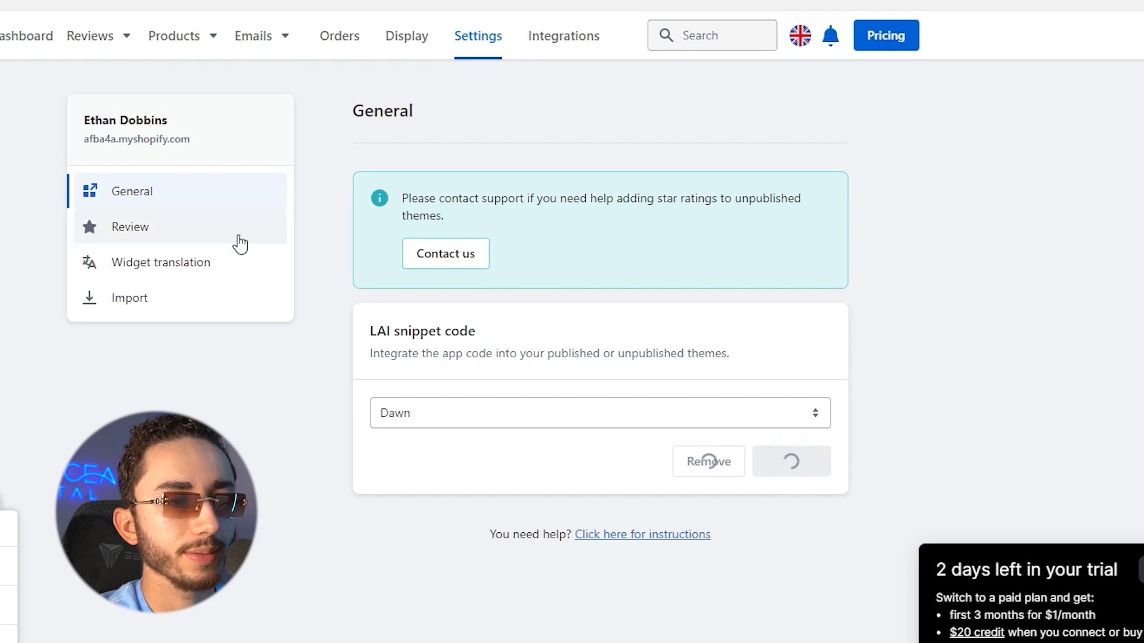
click(239, 238)
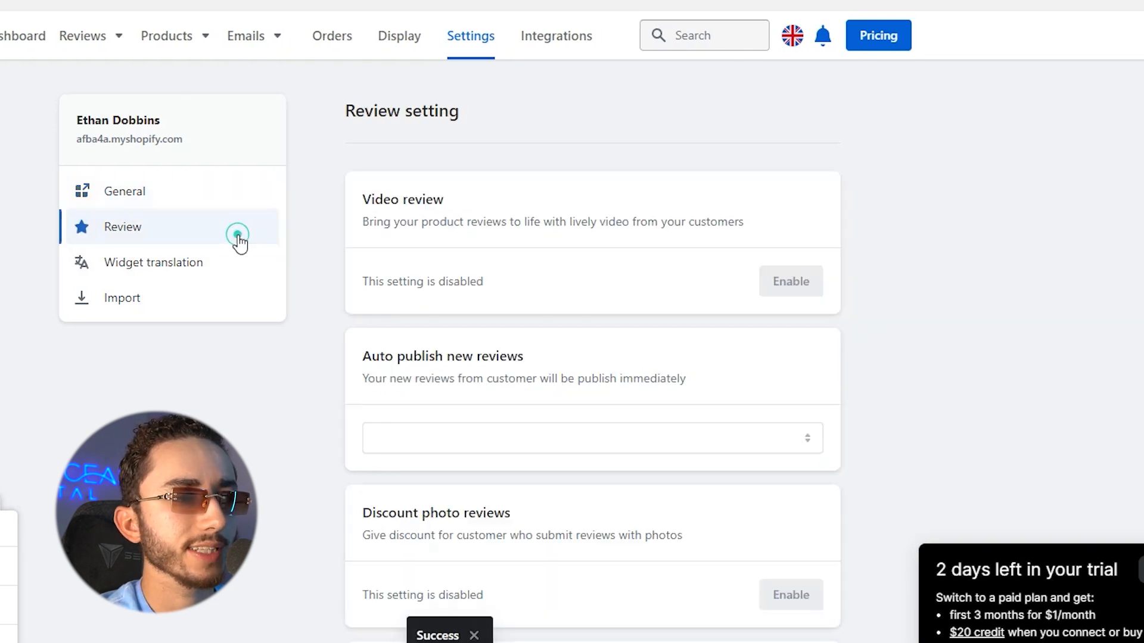
scroll(498, 241, down, 5)
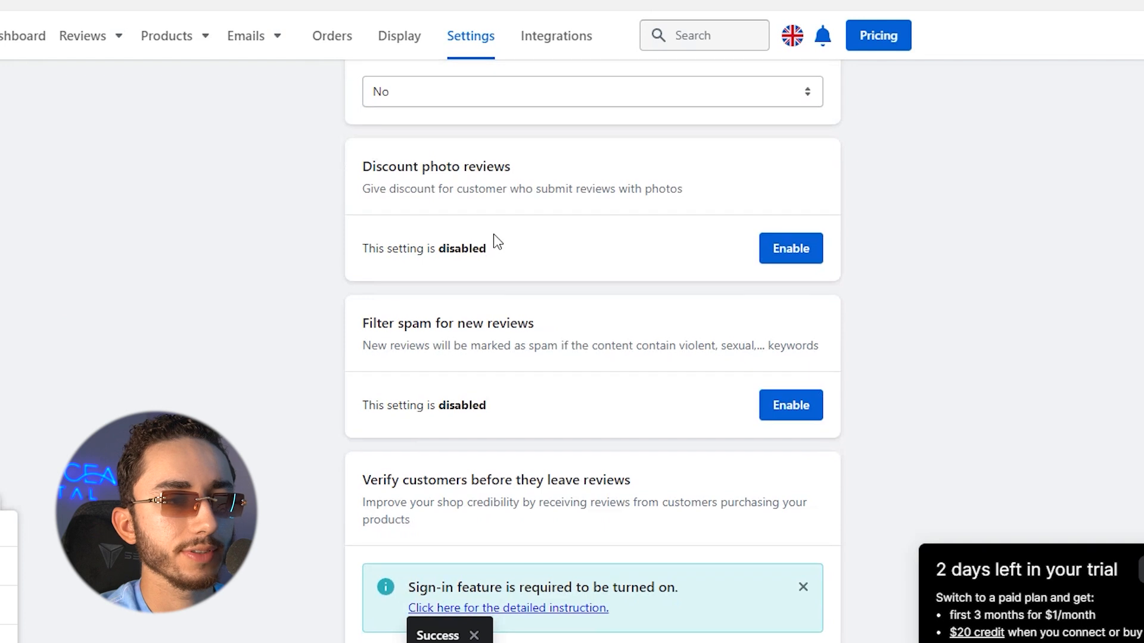
scroll(477, 232, down, 6)
scroll(499, 252, up, 11)
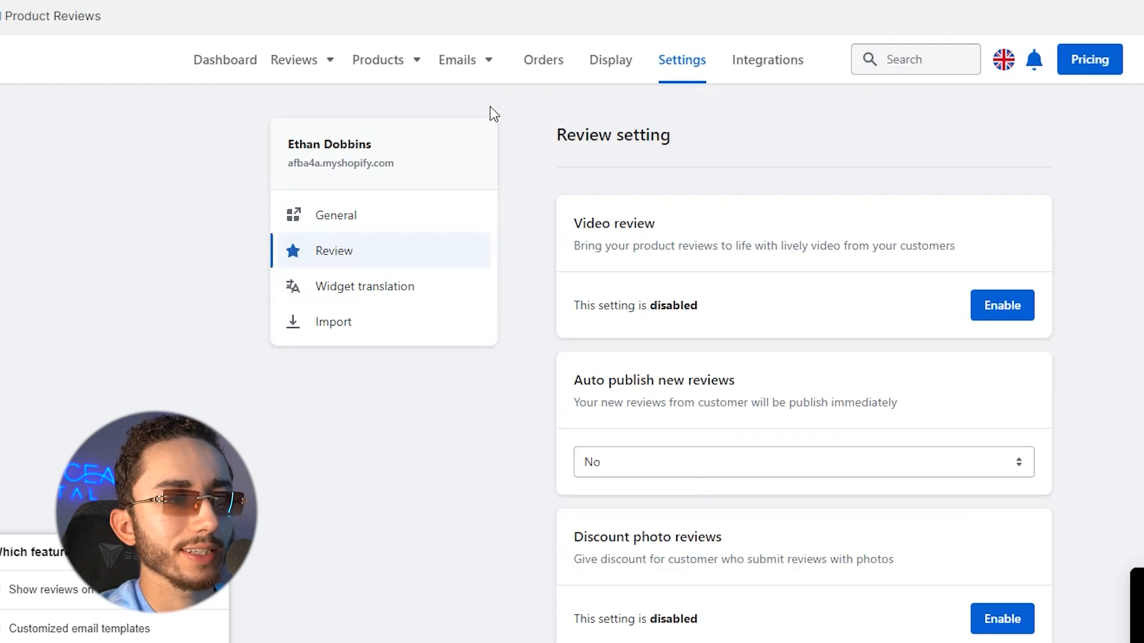
Open the Product reviews section for customization, examine its preview, and bring up its layout settings.
click(610, 62)
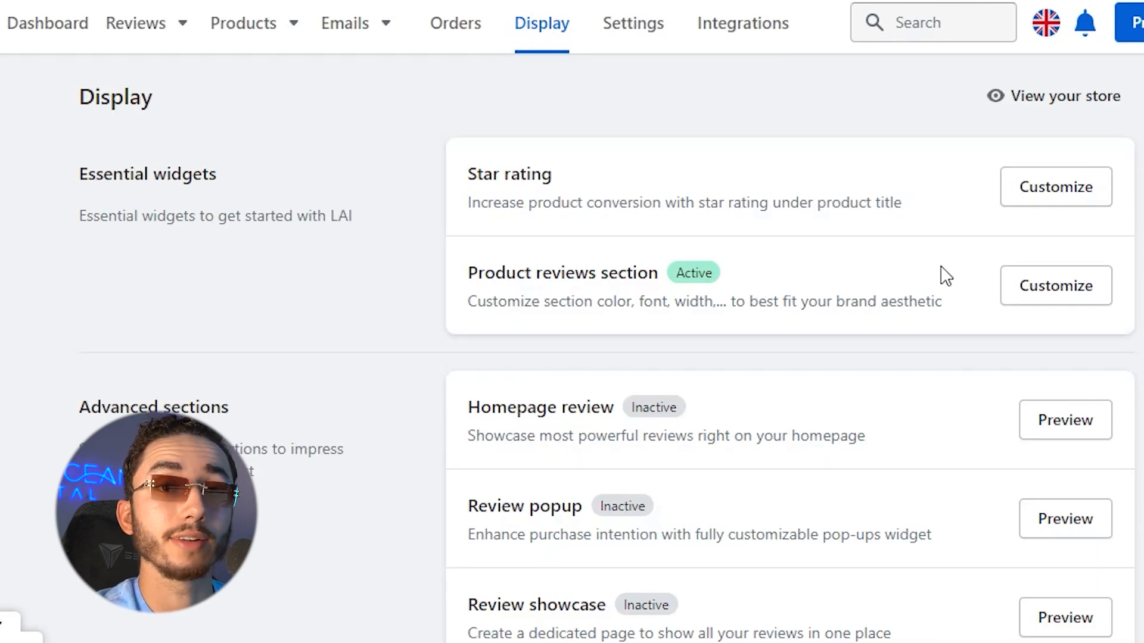
click(1063, 286)
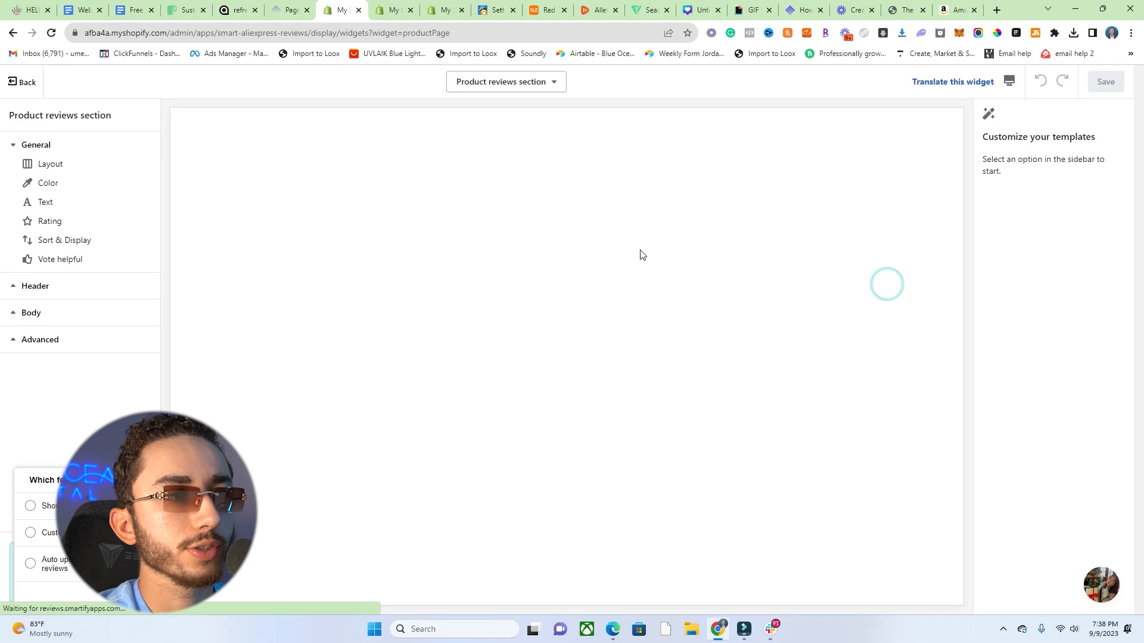
scroll(558, 309, down, 4)
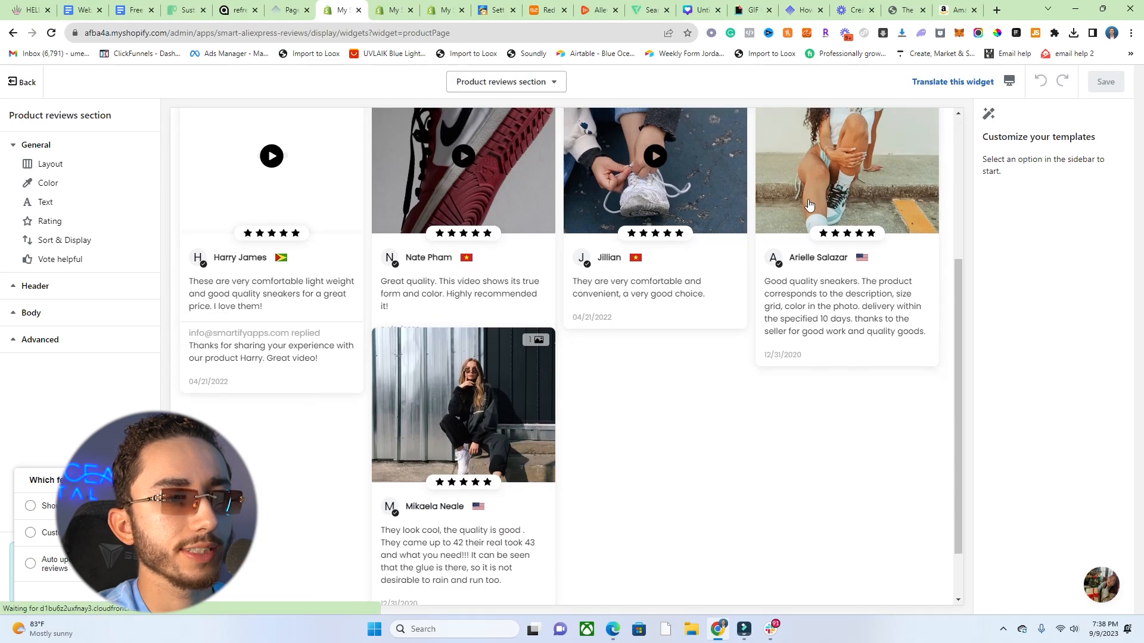
scroll(597, 241, up, 5)
click(77, 164)
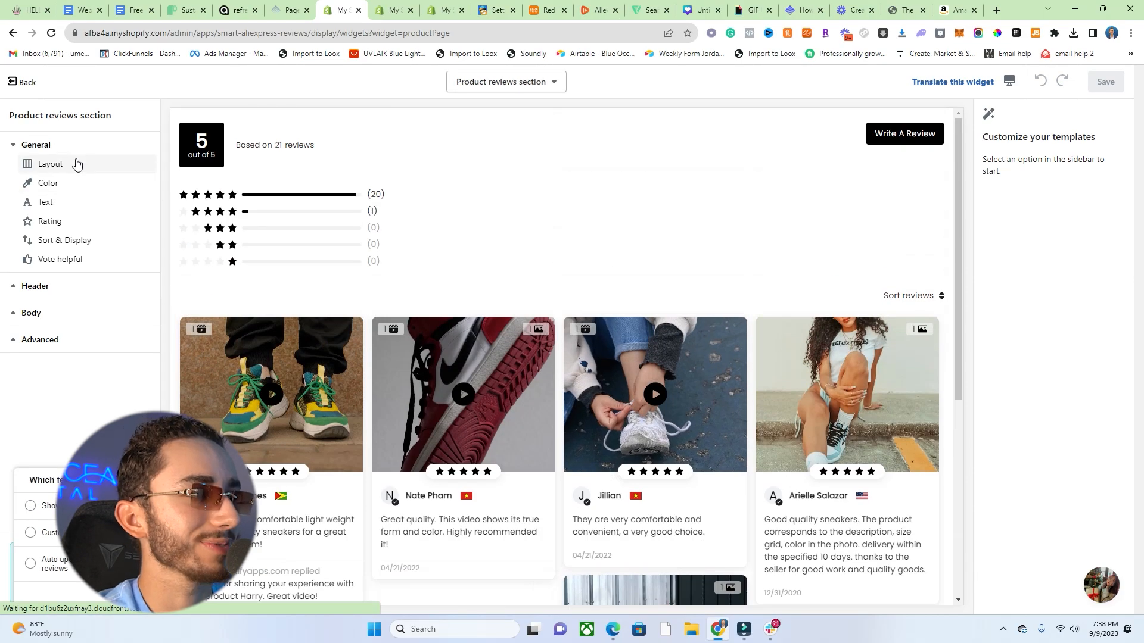
Try the Square and Square - small photos body types for the reviews section, and return it to Rounded.
click(1006, 209)
click(1008, 233)
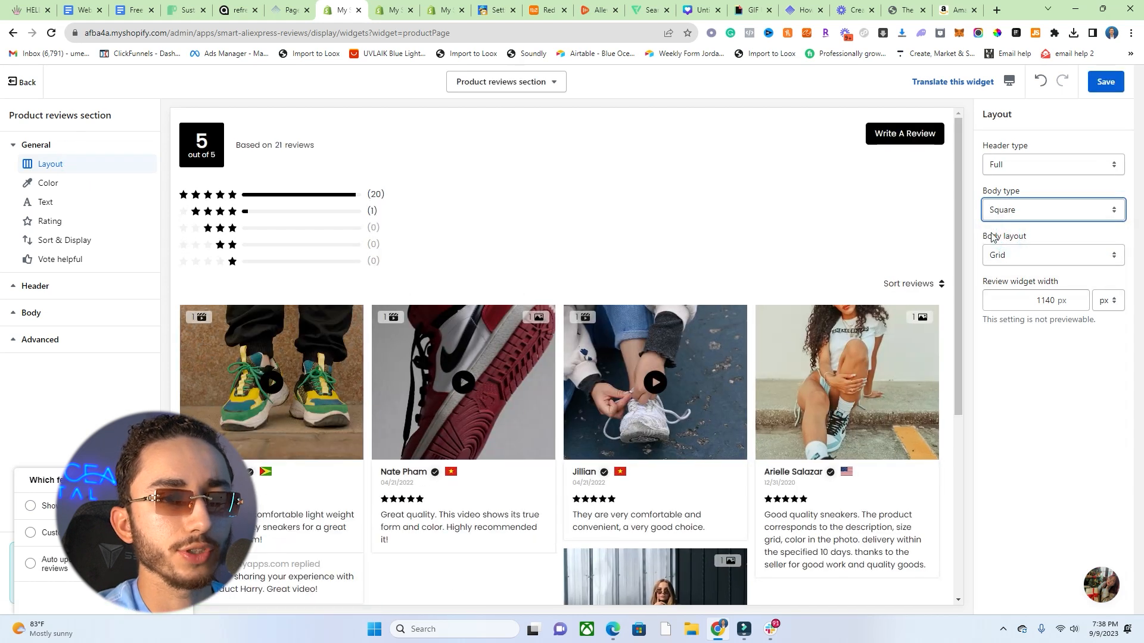
click(1054, 210)
click(1043, 246)
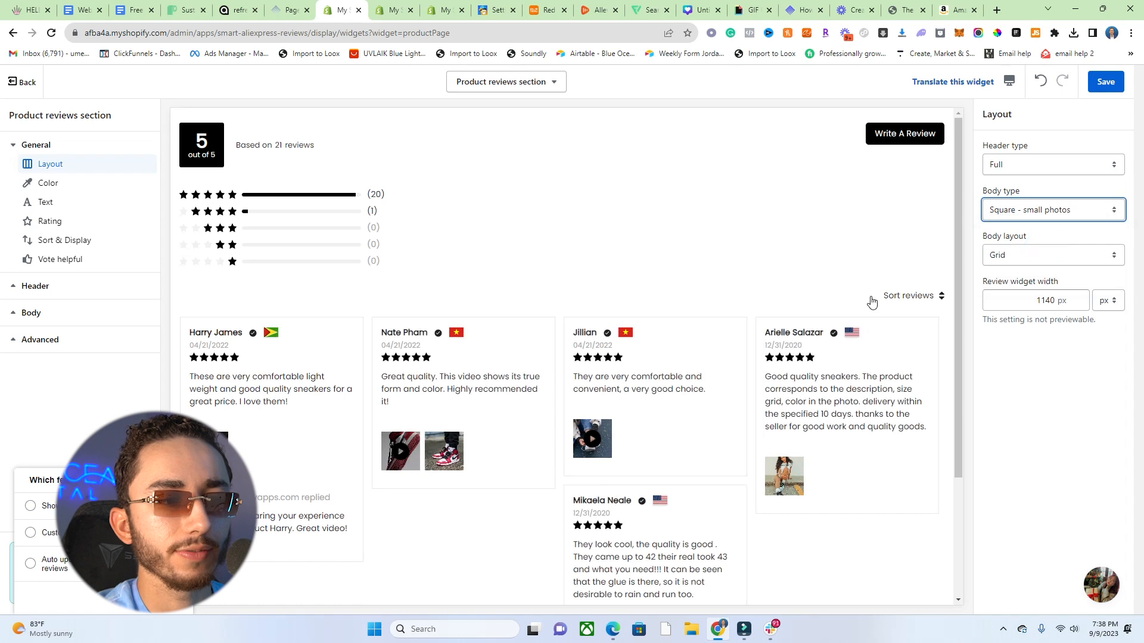
click(1034, 210)
click(1013, 223)
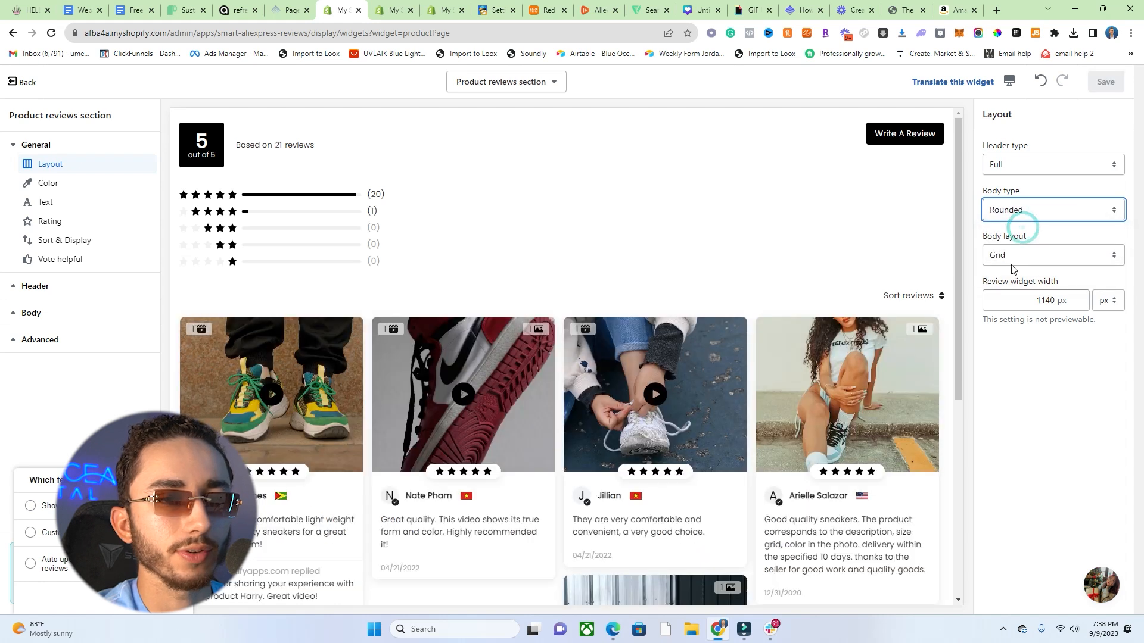
Try the List body layout for the reviews section, check the preview, and return it to Grid.
click(1009, 256)
click(1001, 272)
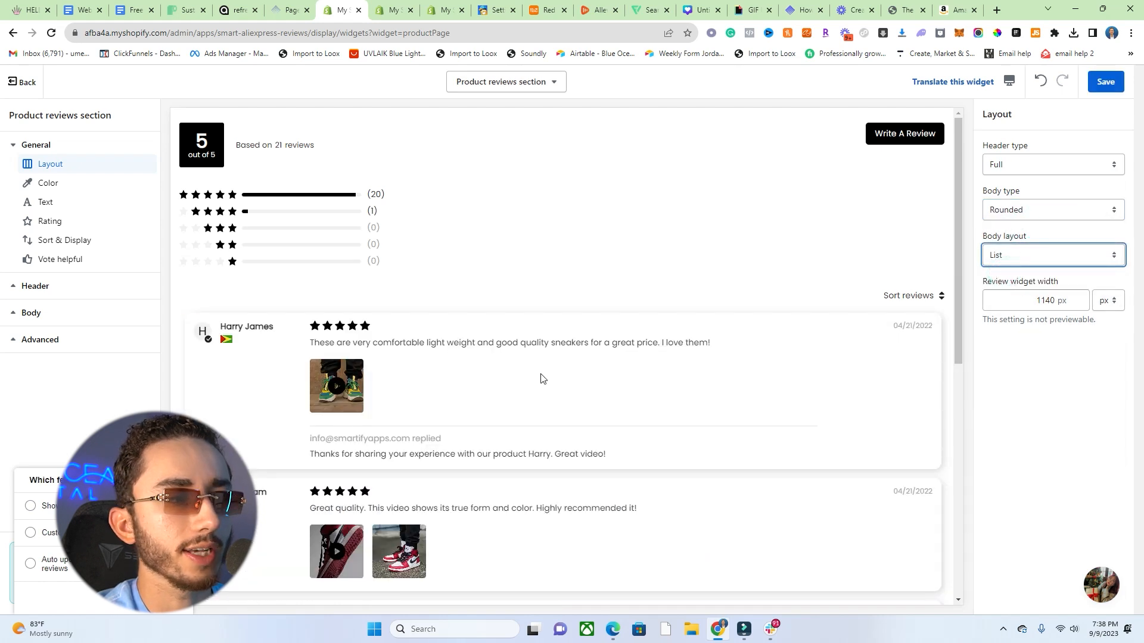
scroll(667, 337, down, 8)
scroll(667, 337, up, 6)
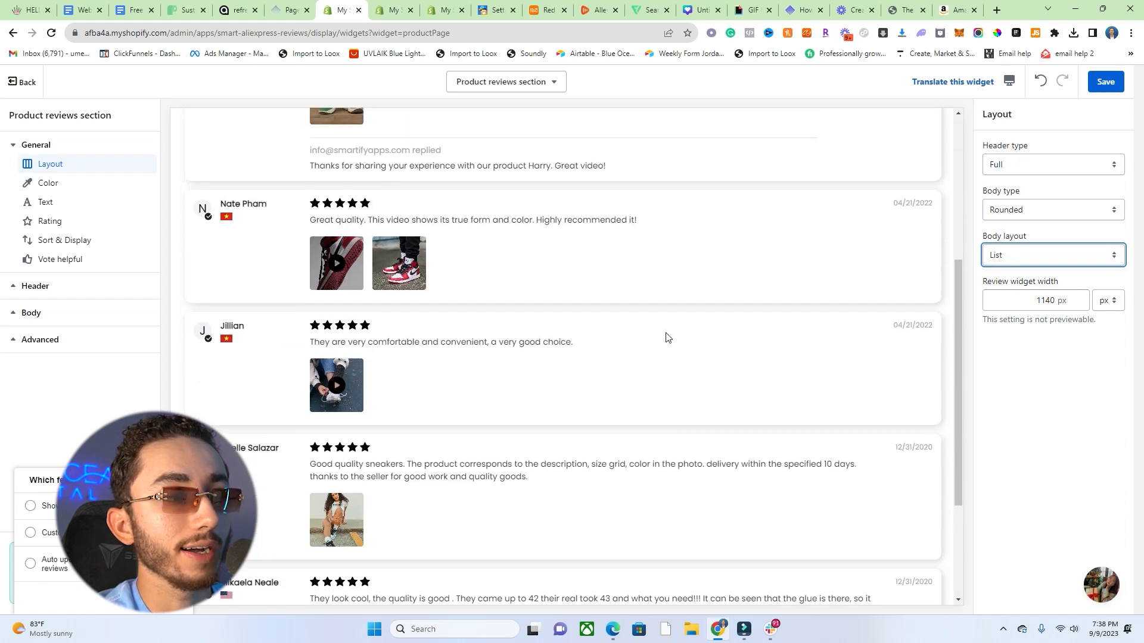
scroll(479, 235, up, 2)
click(1030, 257)
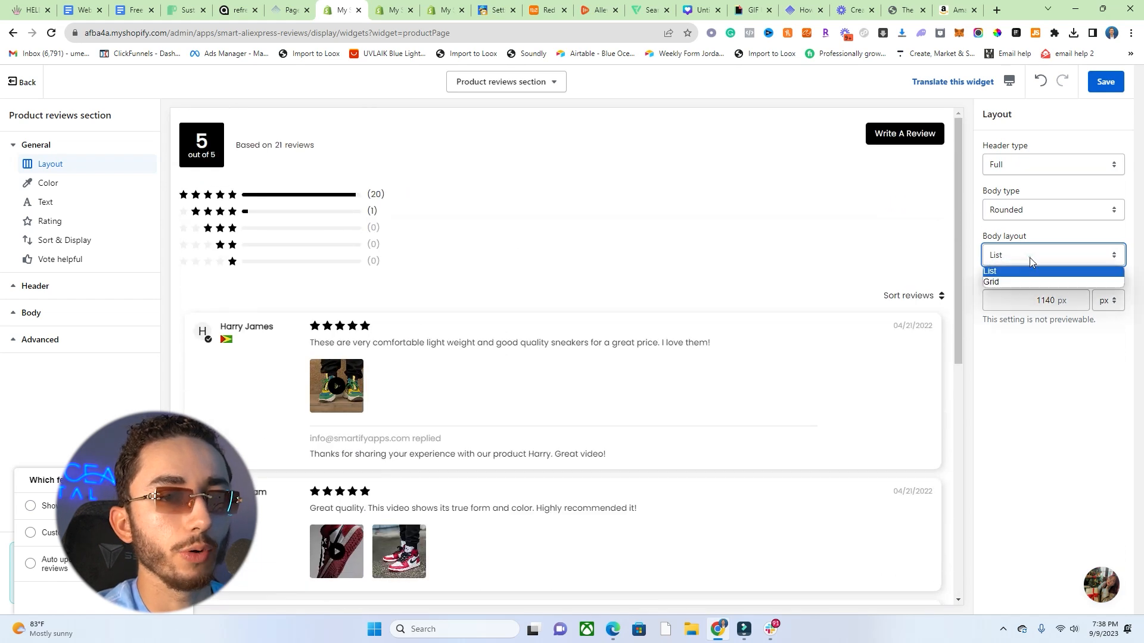
click(1025, 283)
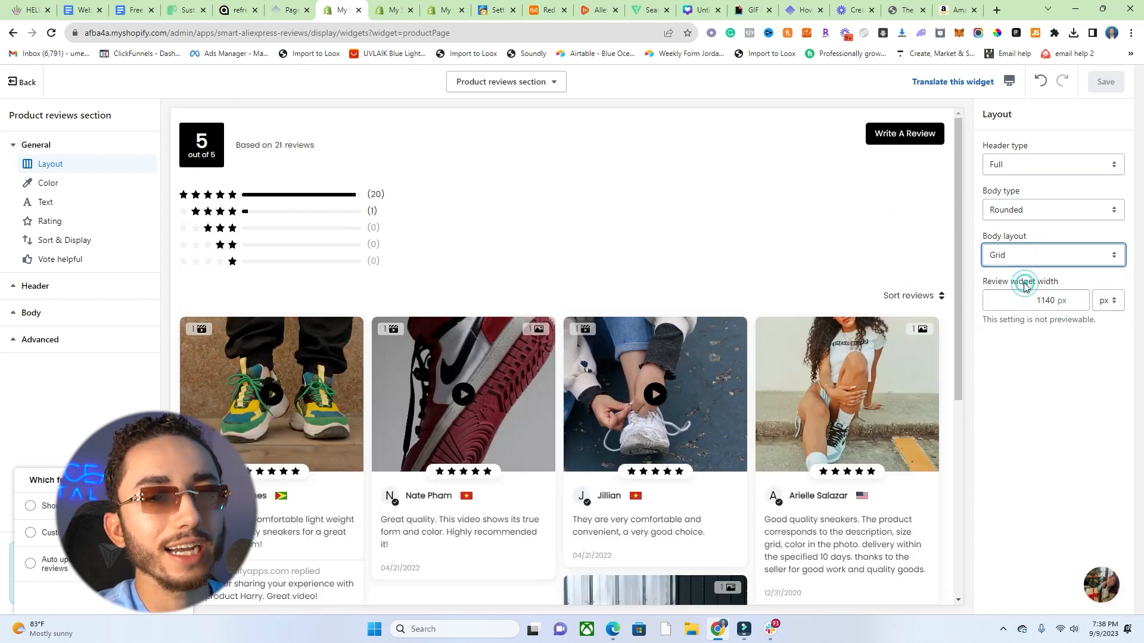
Try the Compact header type for the reviews section and return it to Full.
click(993, 161)
click(1005, 182)
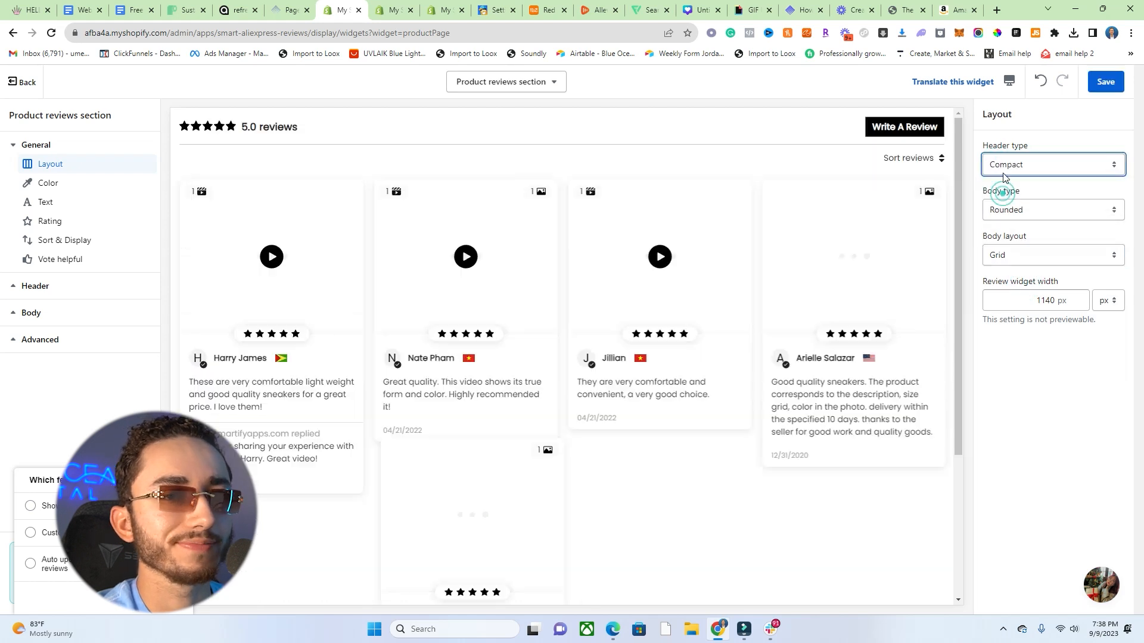
click(1004, 175)
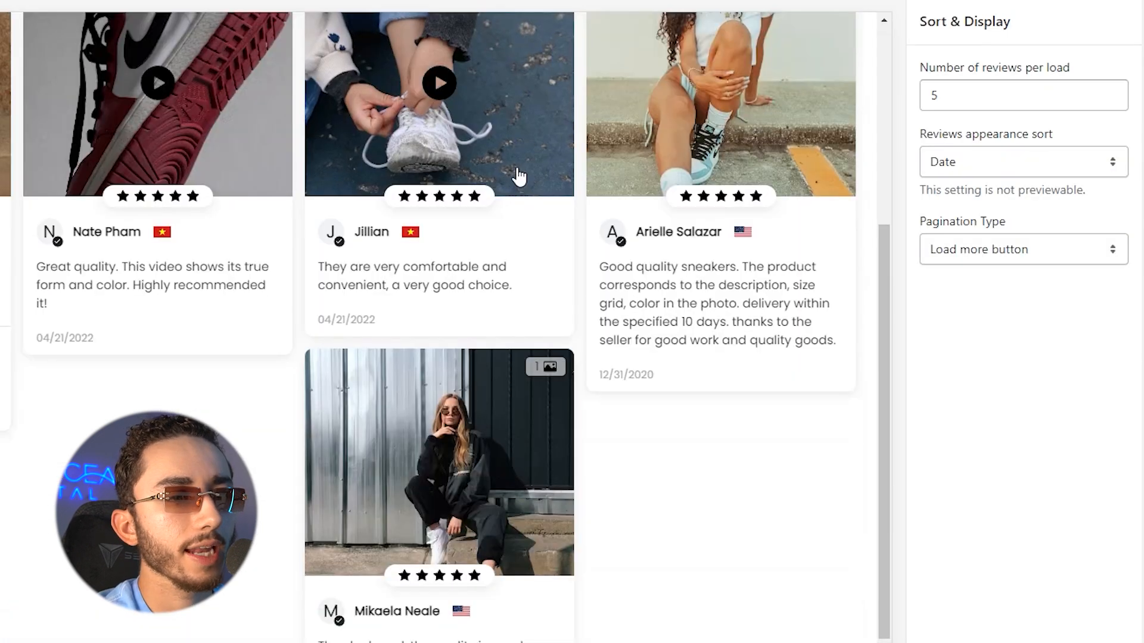
Set the number of reviews per load to 8, check the preview, and leave the widget editor without saving.
scroll(513, 179, up, 3)
scroll(537, 179, down, 1)
double_click(1078, 85)
text(7)
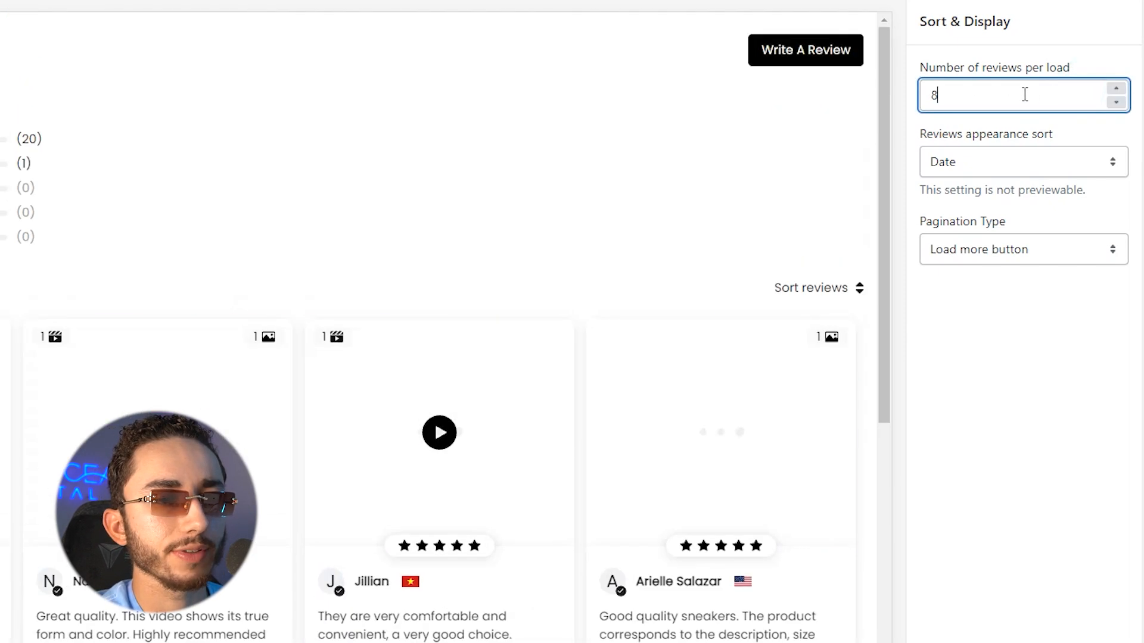
scroll(620, 276, down, 7)
scroll(325, 324, up, 4)
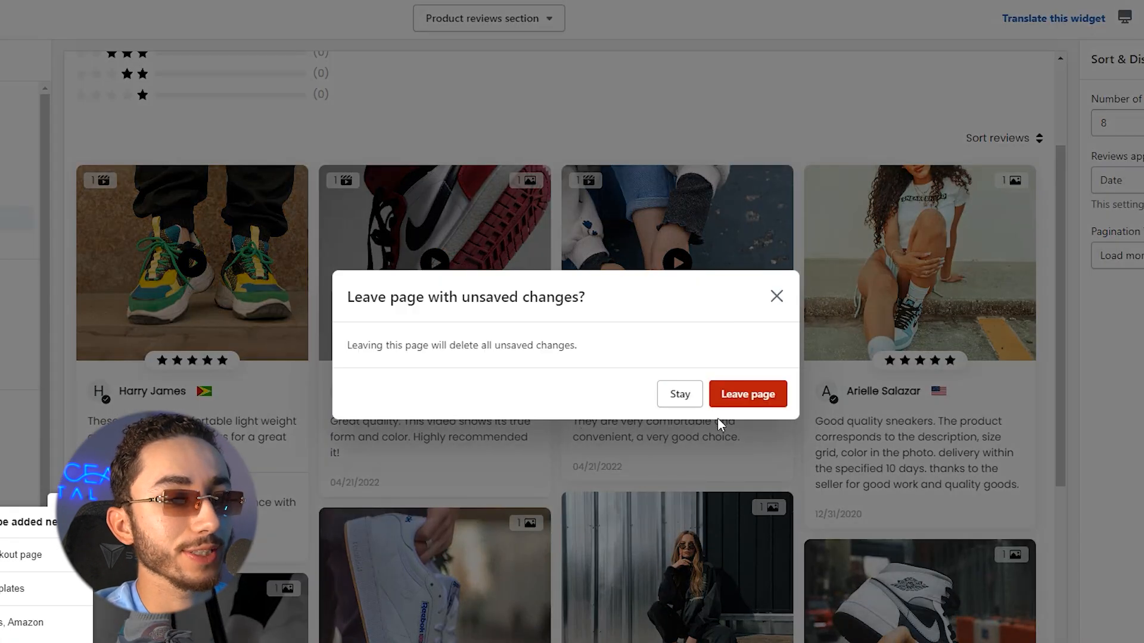
click(728, 398)
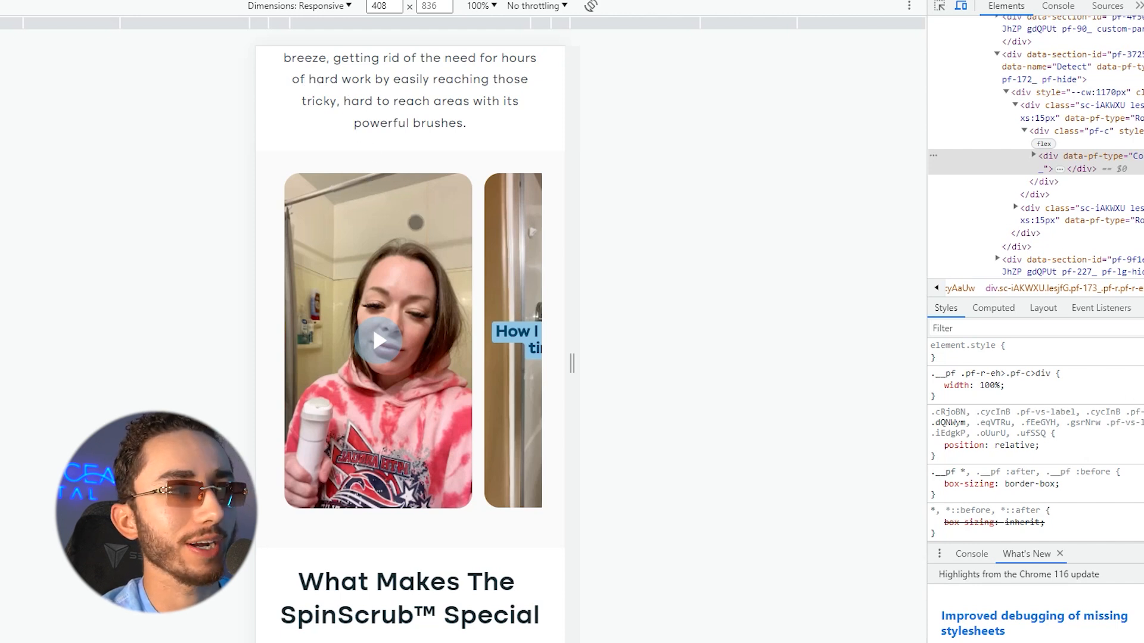
click(416, 223)
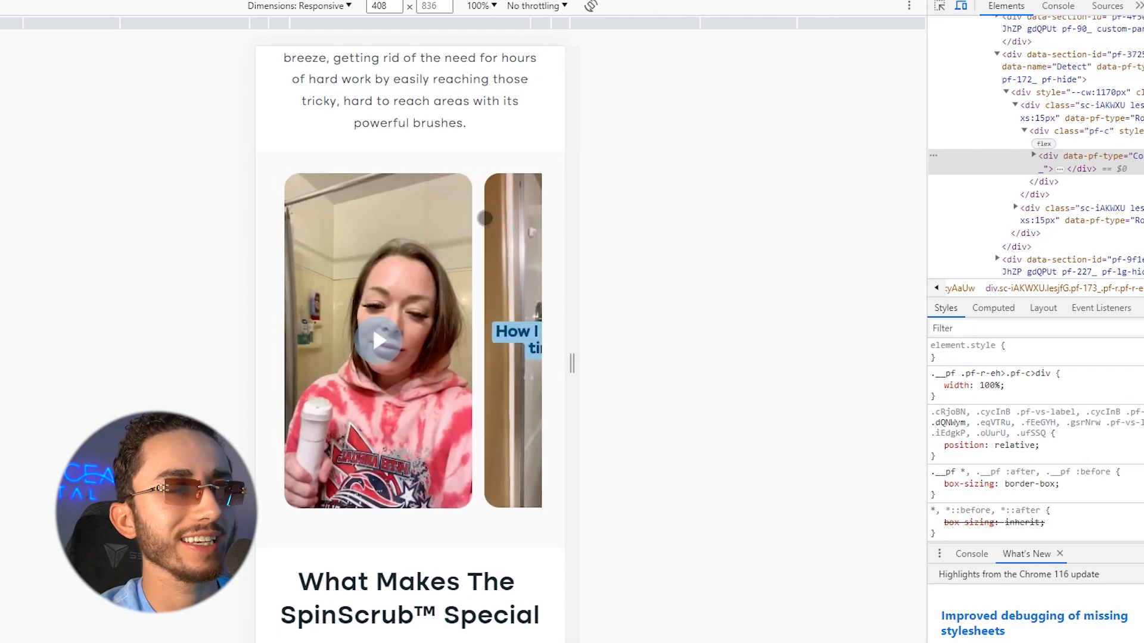
drag(552, 227, 486, 247)
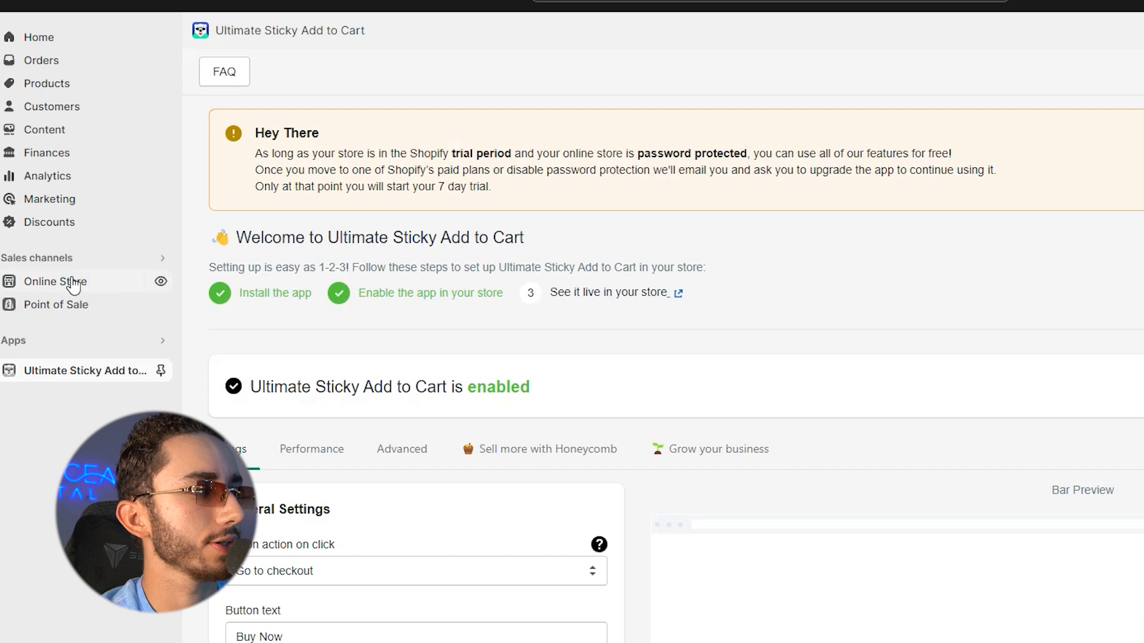
Open the Dawn theme of the online store for customization and look over its home page.
click(74, 287)
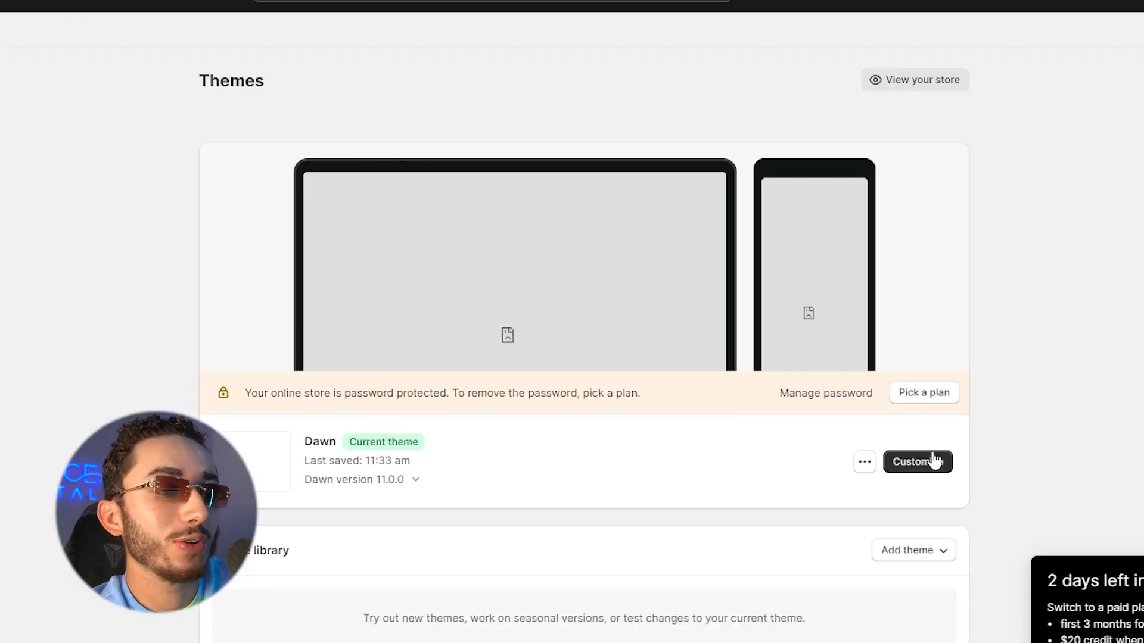
click(920, 463)
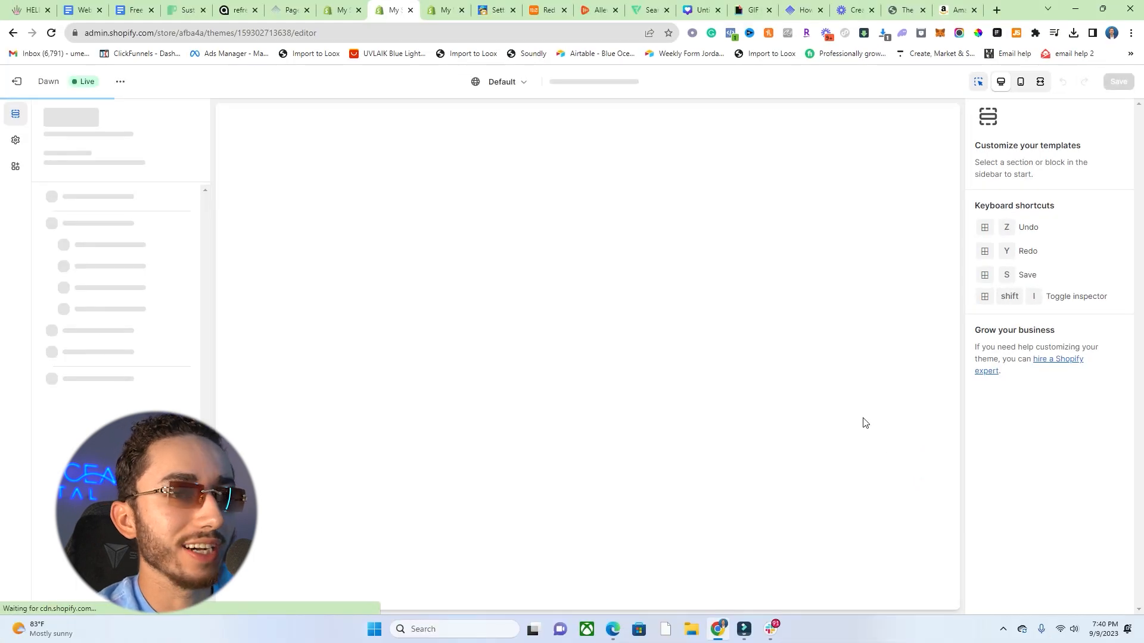
scroll(750, 351, down, 8)
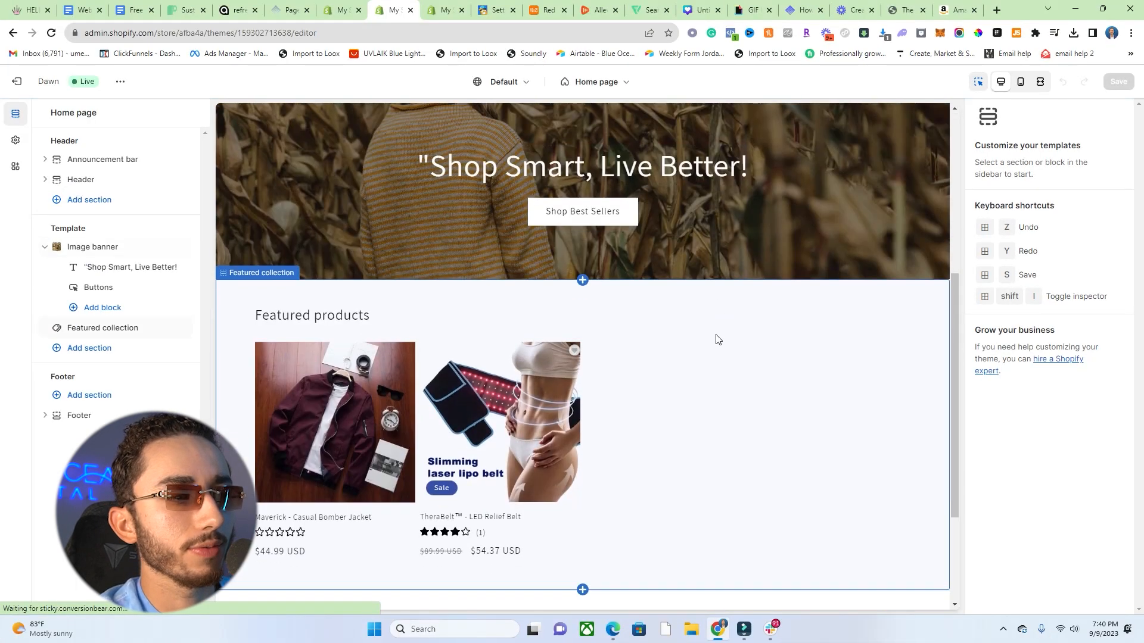
scroll(469, 307, down, 1)
Add a Featured product section below the featured collection and assign the Maverick - Casual Bomber Jacket to it.
click(67, 345)
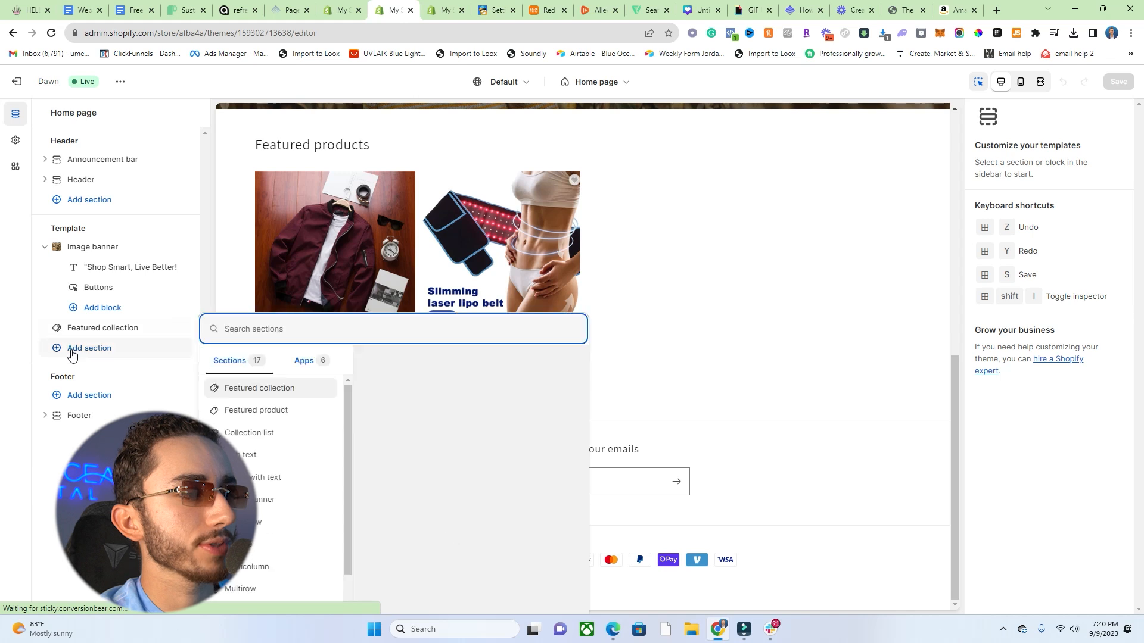
click(254, 371)
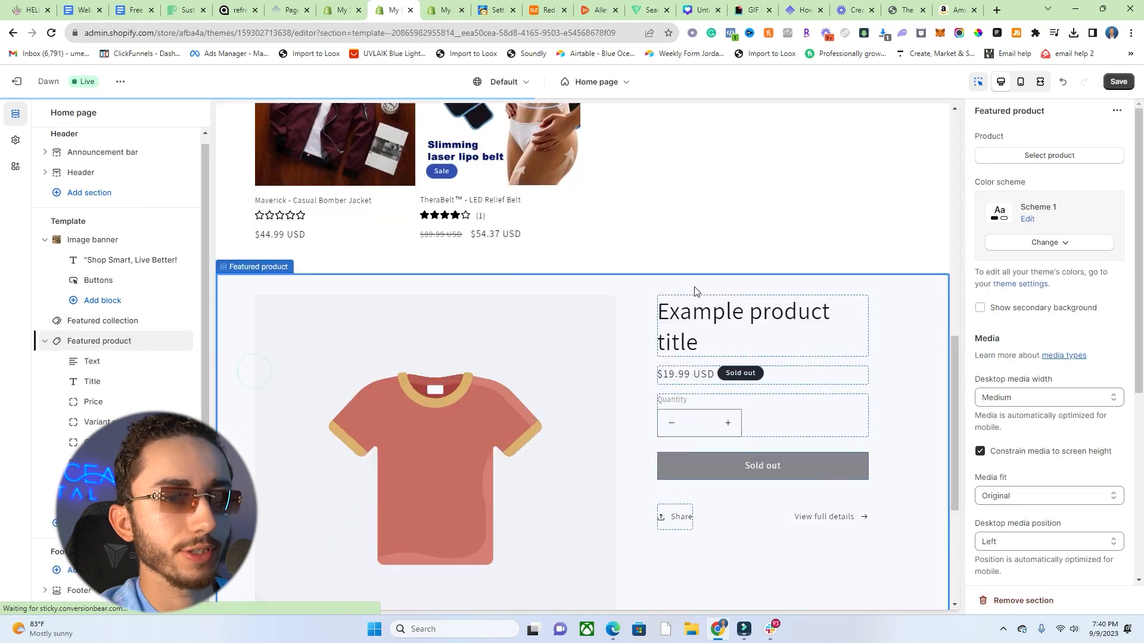
click(1046, 155)
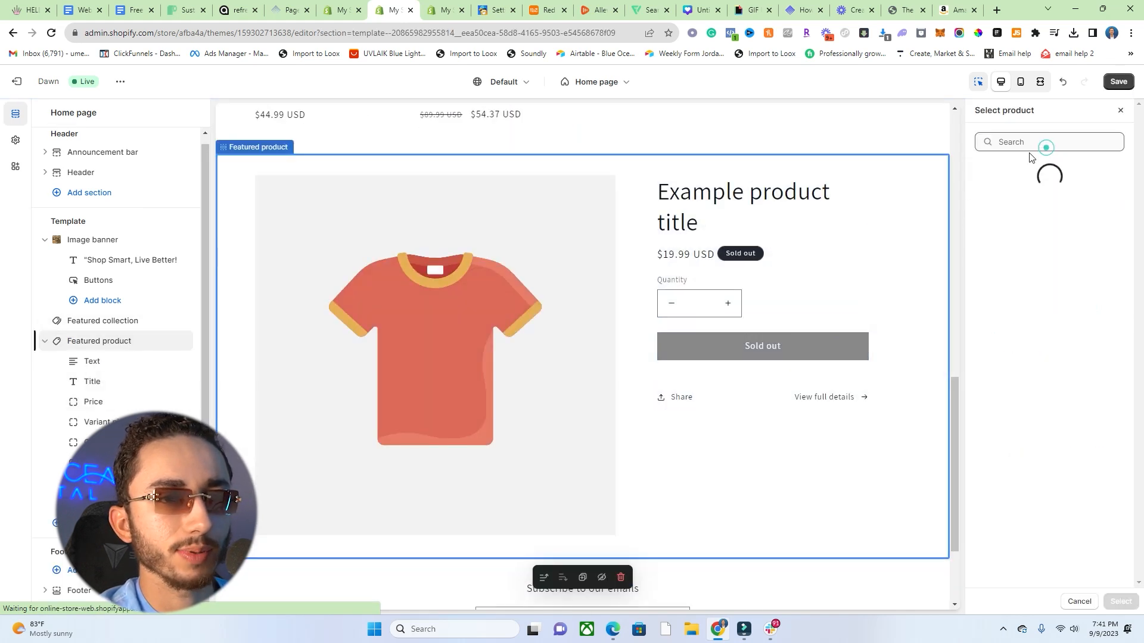
click(1018, 208)
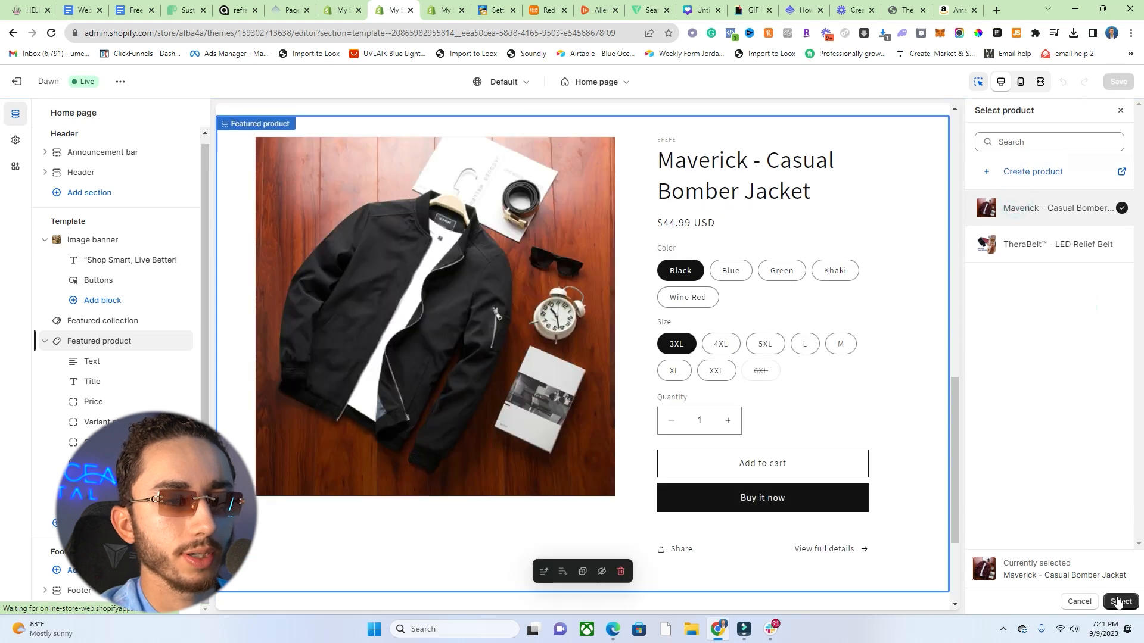
click(1119, 601)
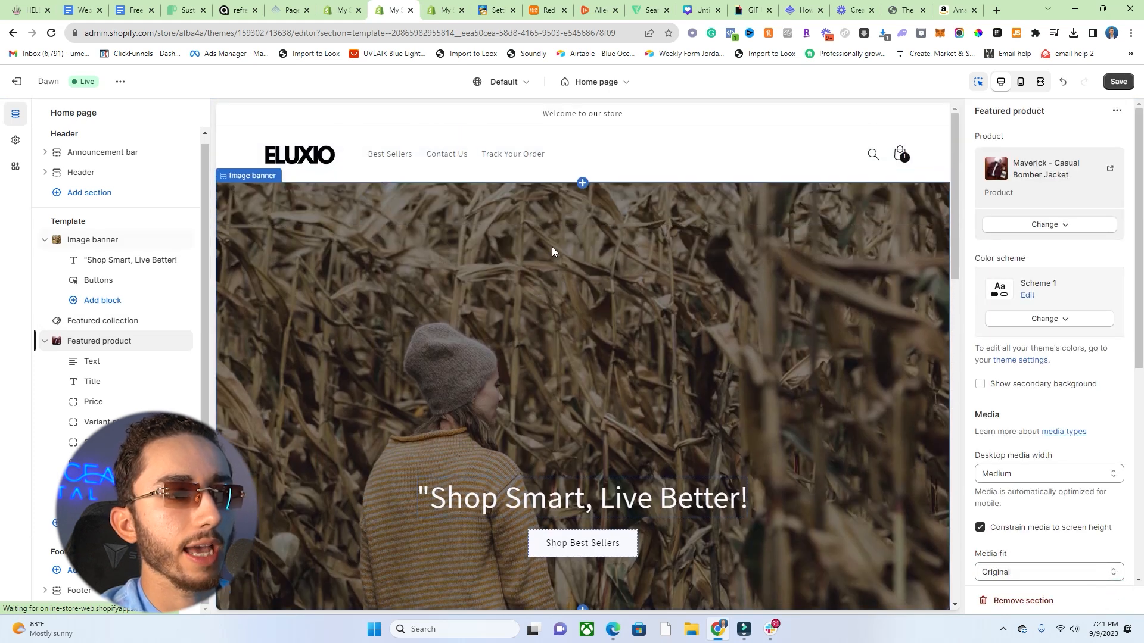
scroll(527, 263, down, 4)
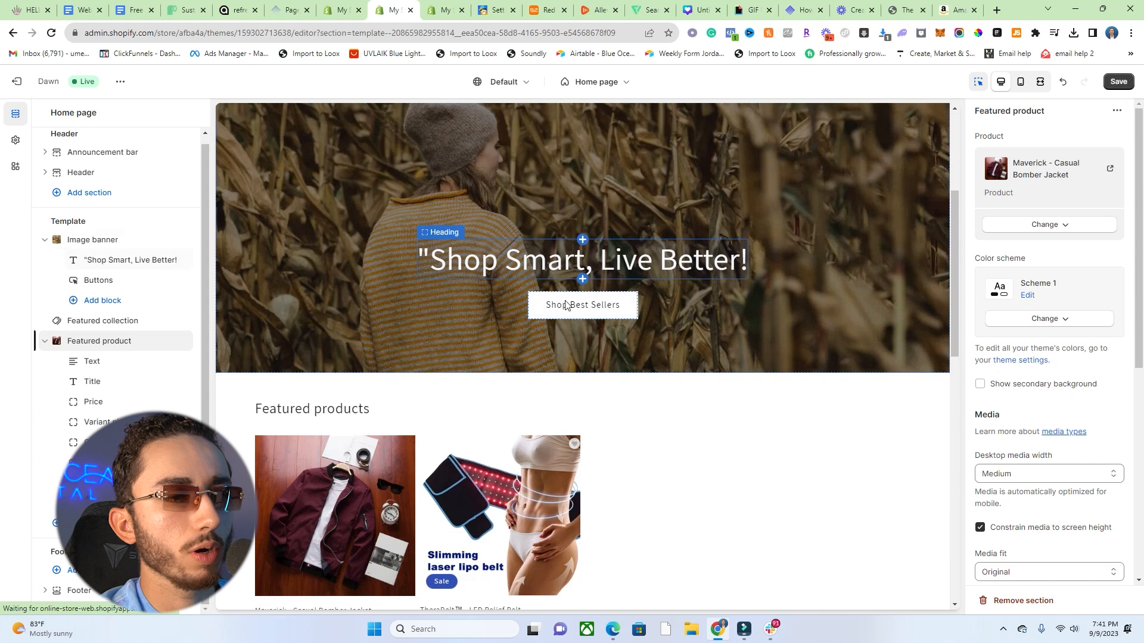
scroll(566, 304, down, 12)
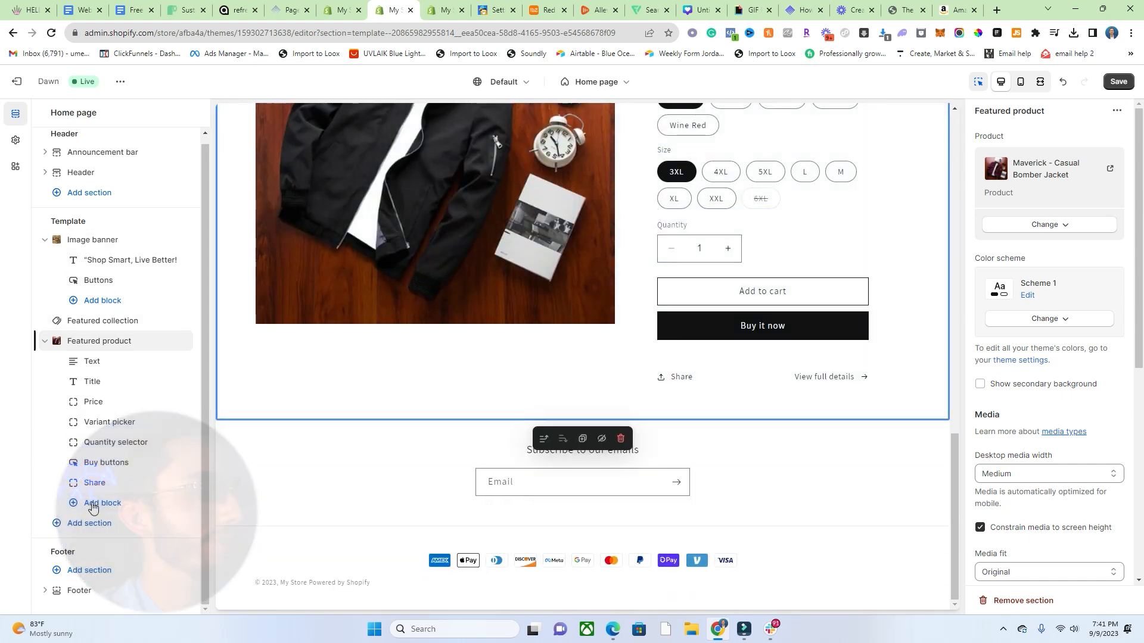
Add an Image with text section to the home page below the featured product.
click(87, 523)
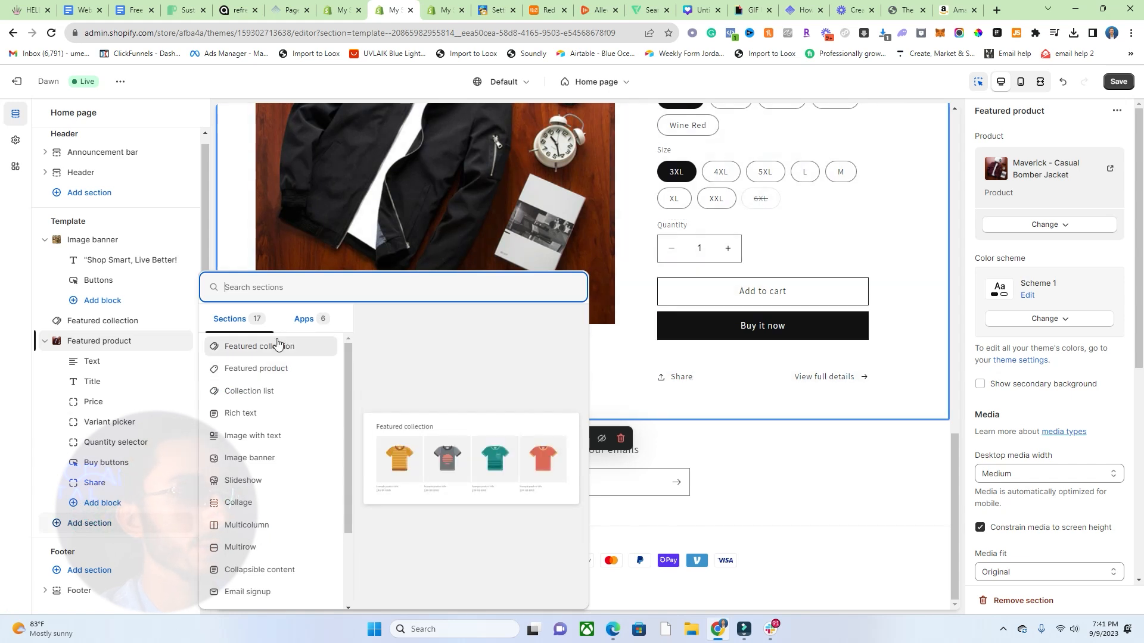
scroll(486, 186, up, 2)
scroll(486, 185, down, 2)
scroll(484, 194, up, 2)
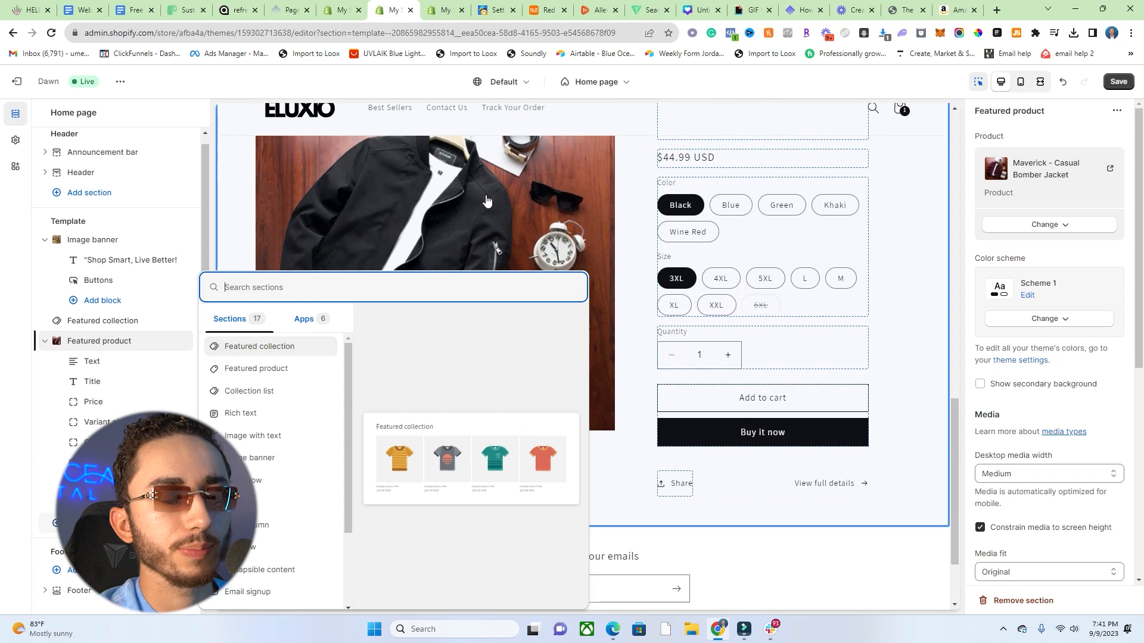
scroll(484, 205, down, 2)
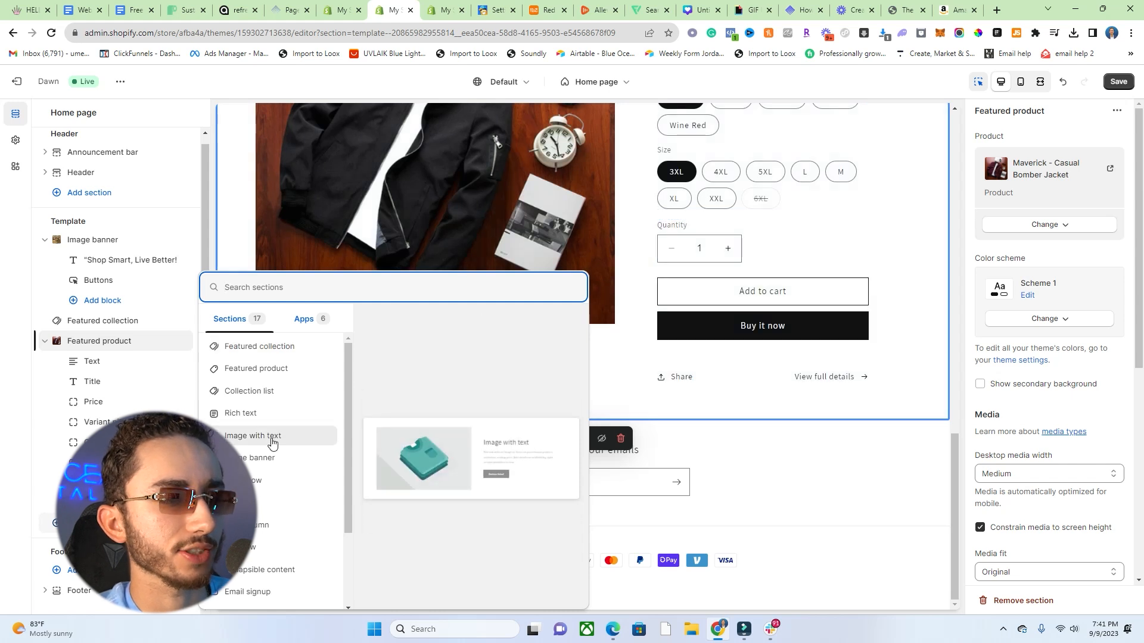
click(250, 435)
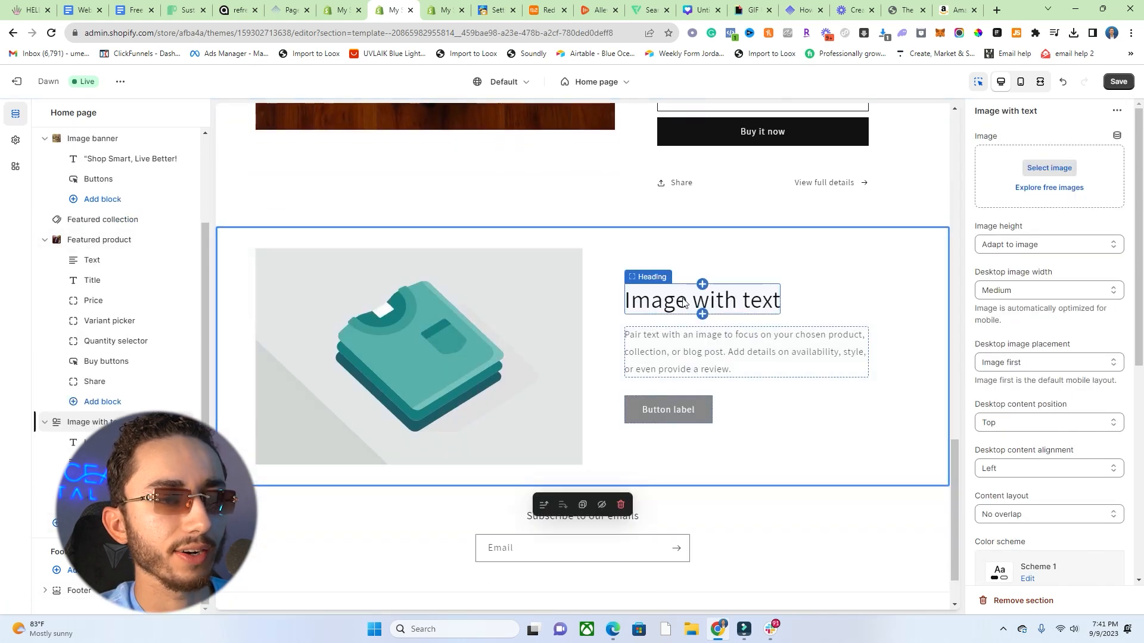
click(644, 312)
click(387, 301)
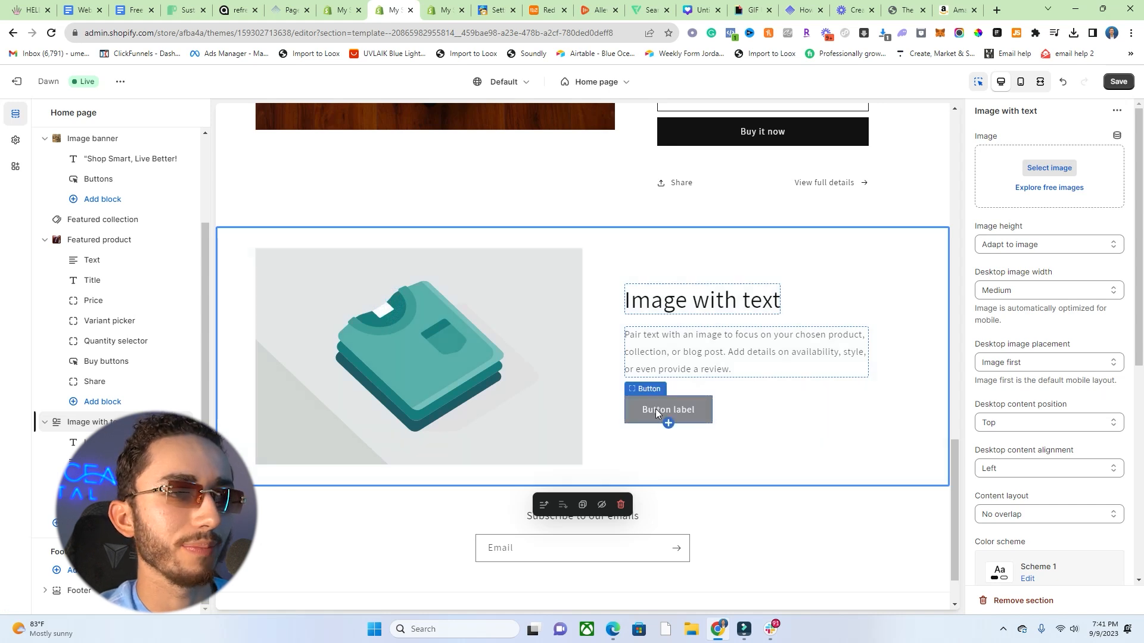
Add the LAI Product Reviews "Homepage reviews" block below Image with text and title it "Customer Reviews".
scroll(655, 409, down, 1)
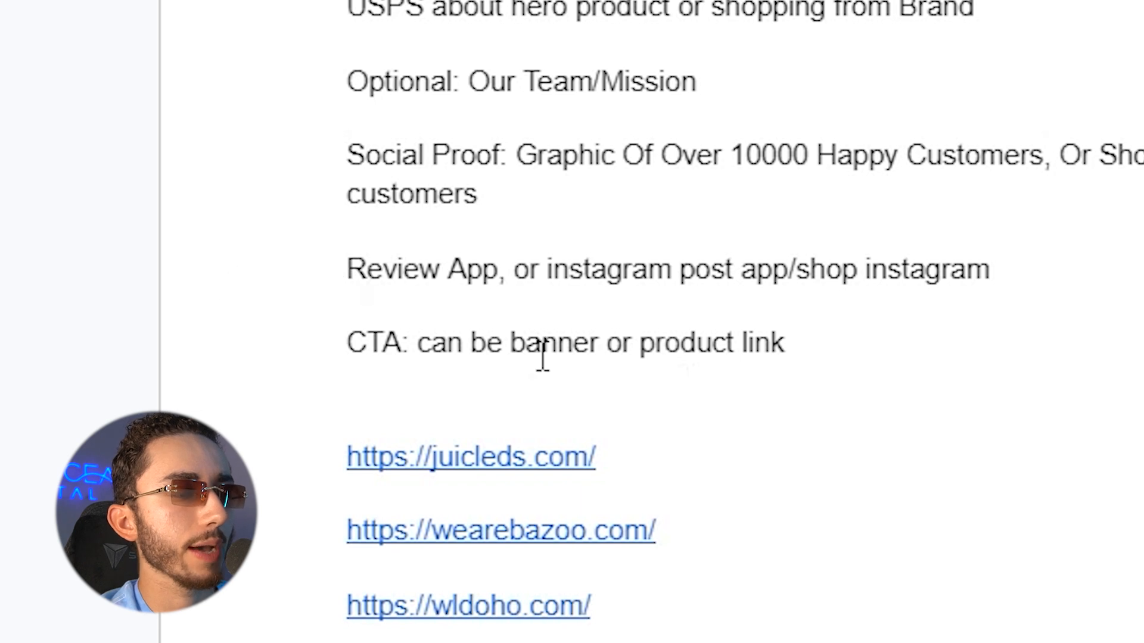
click(288, 9)
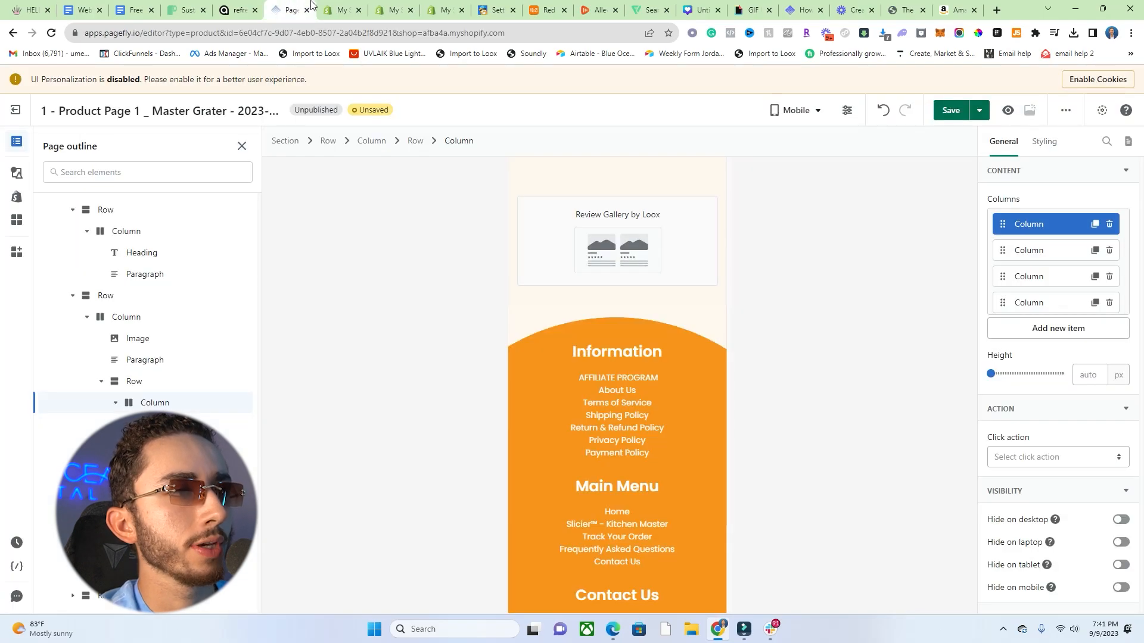
click(393, 10)
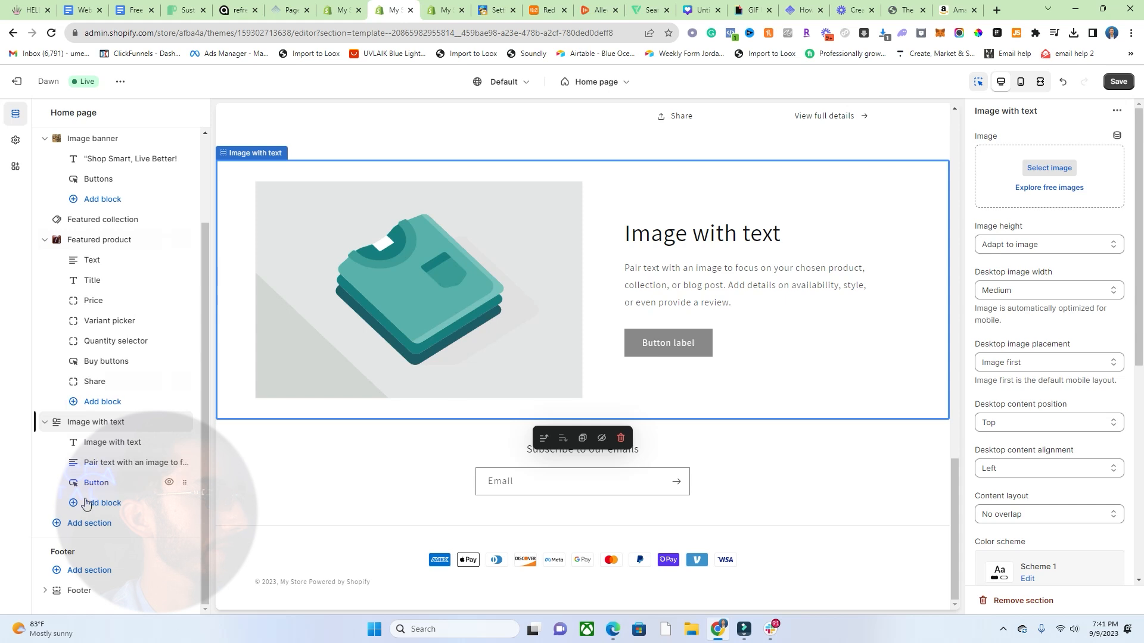
click(91, 523)
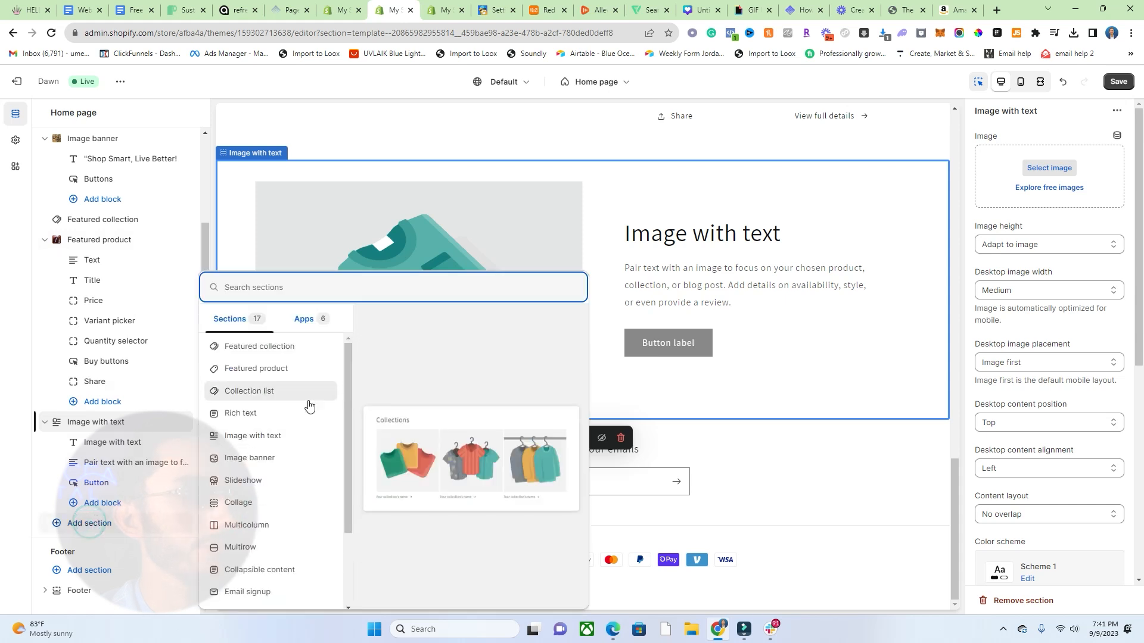
click(303, 319)
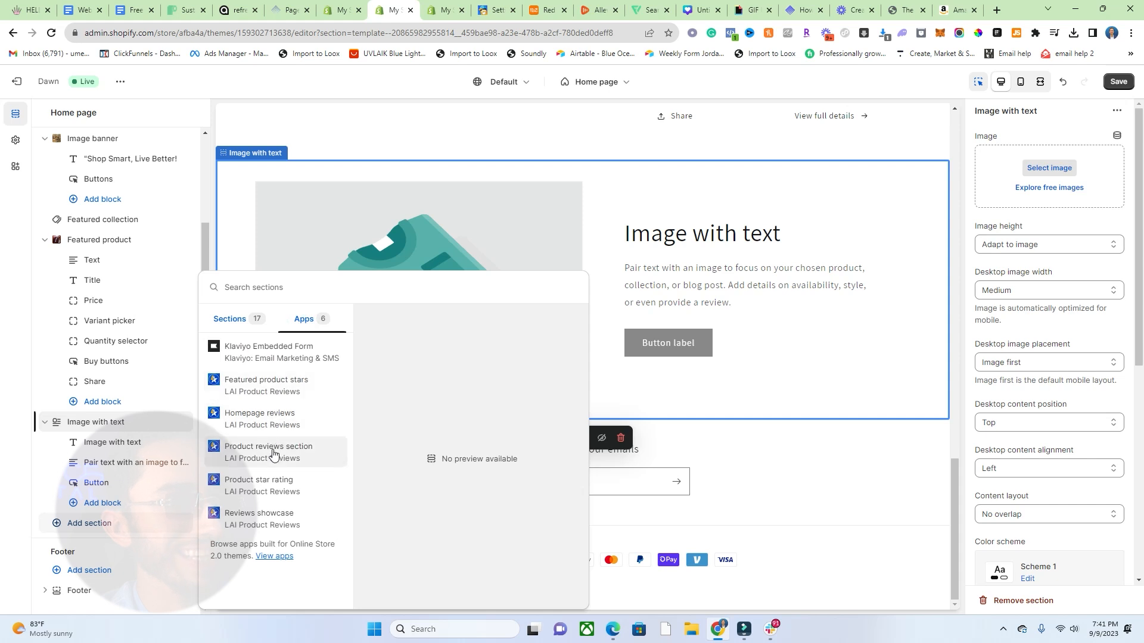
click(271, 423)
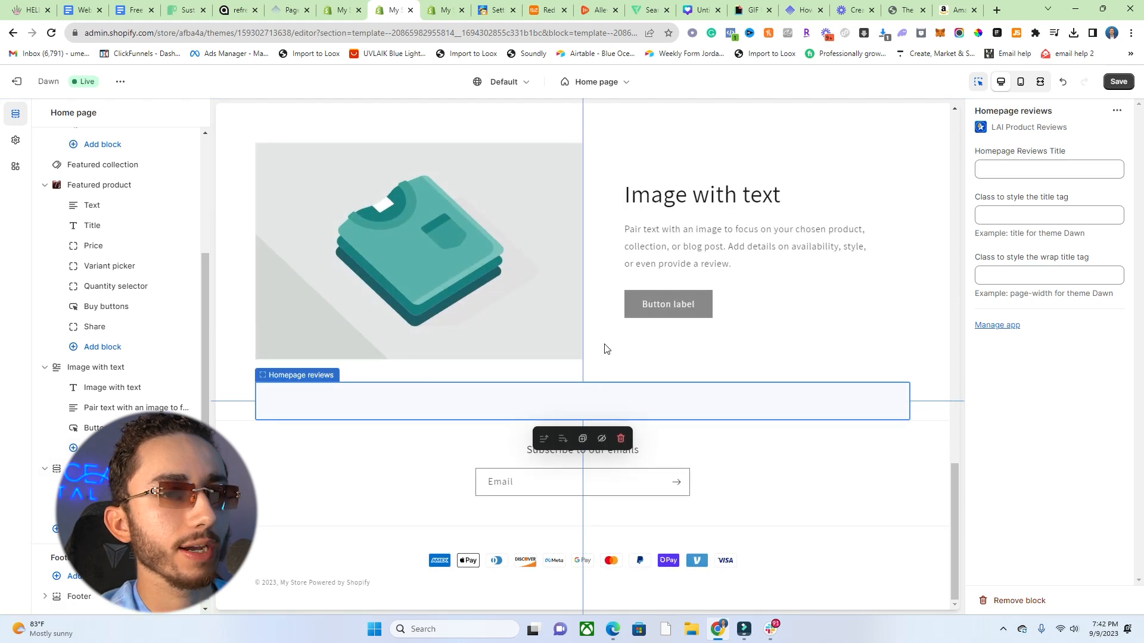
click(1008, 169)
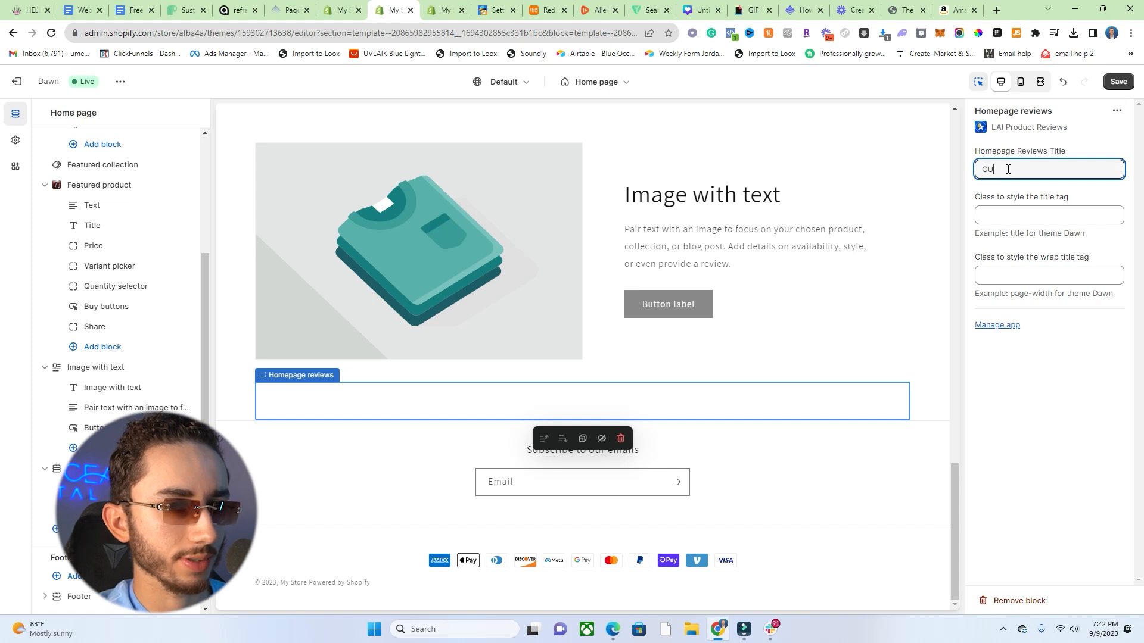
text(Customer Reviews)
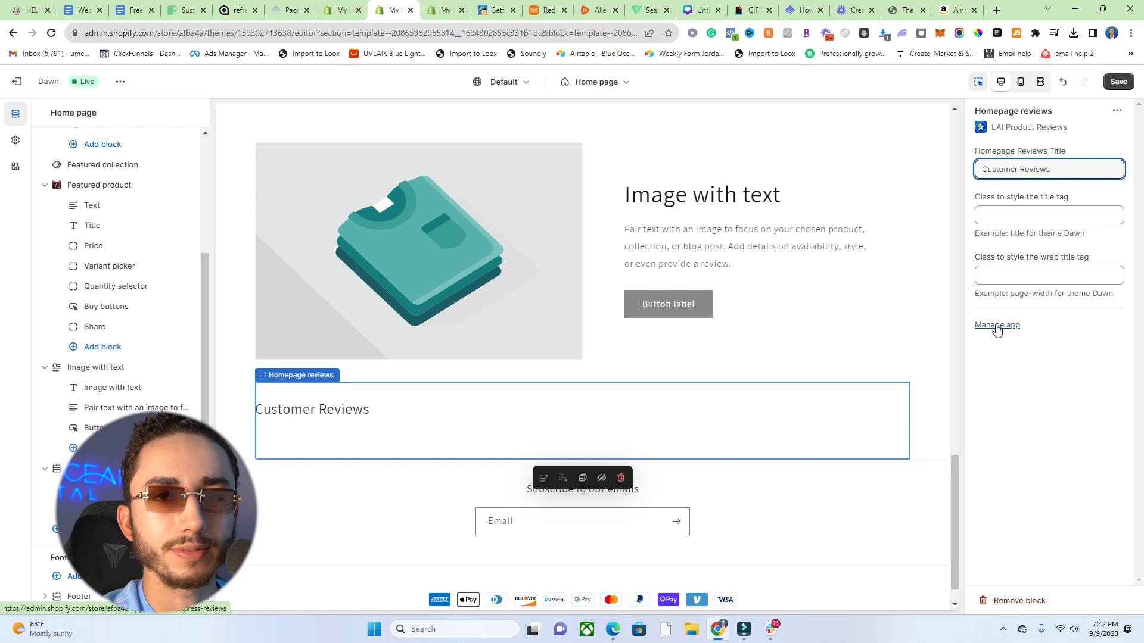
Open the management page of the reviews app separately and inspect the footer settings in the theme editor.
click(997, 326)
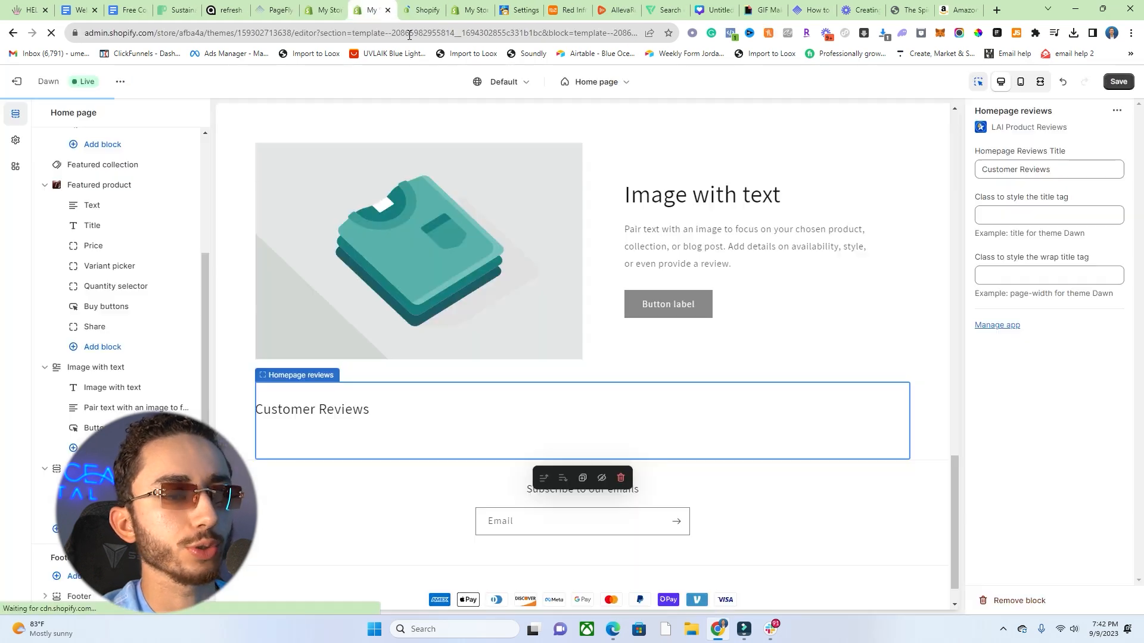
click(758, 450)
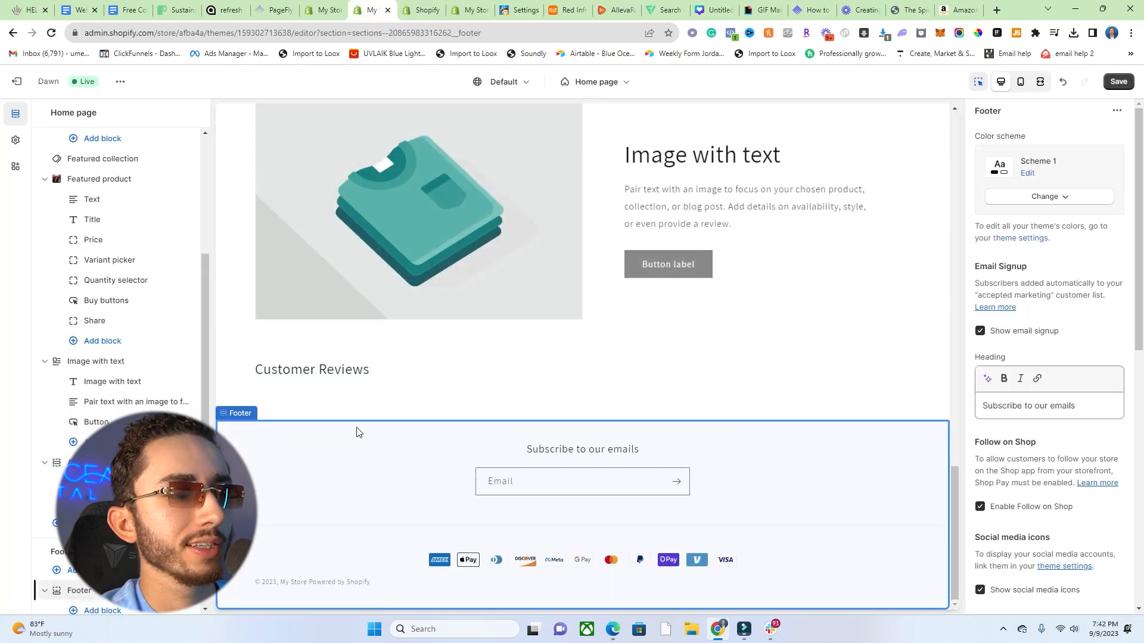
scroll(582, 358, up, 3)
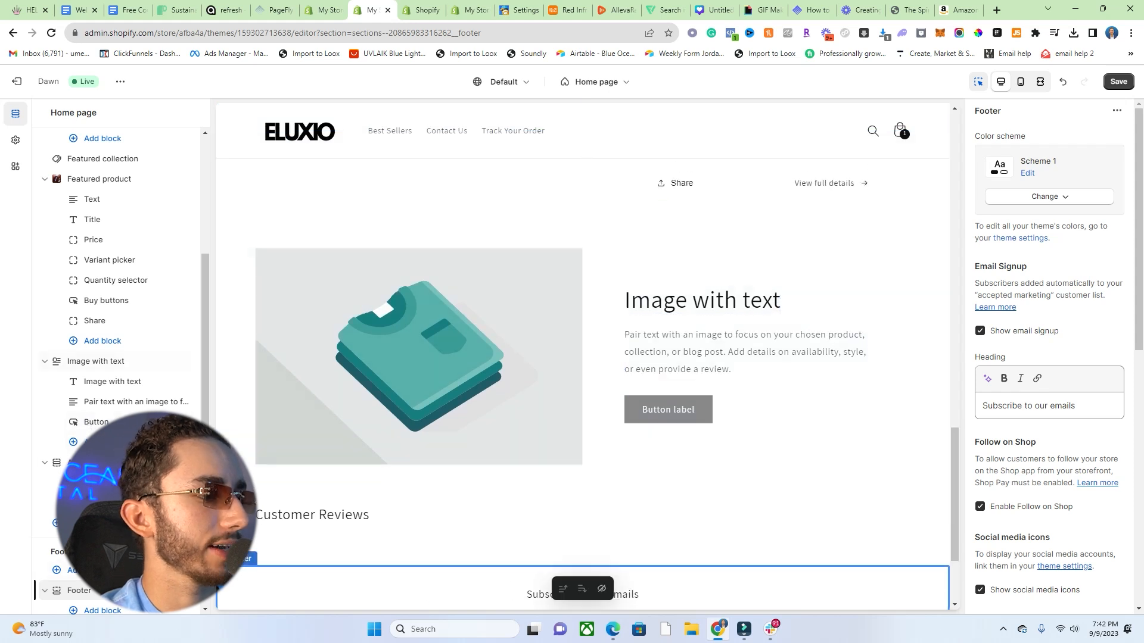
click(71, 570)
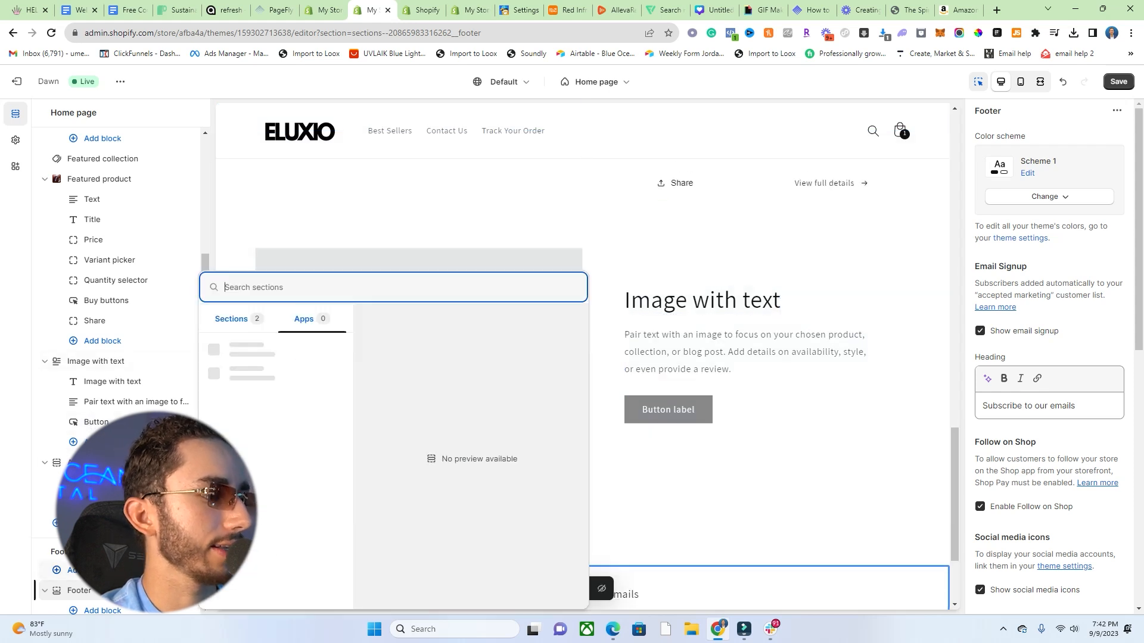
click(233, 319)
key(Escape)
click(63, 552)
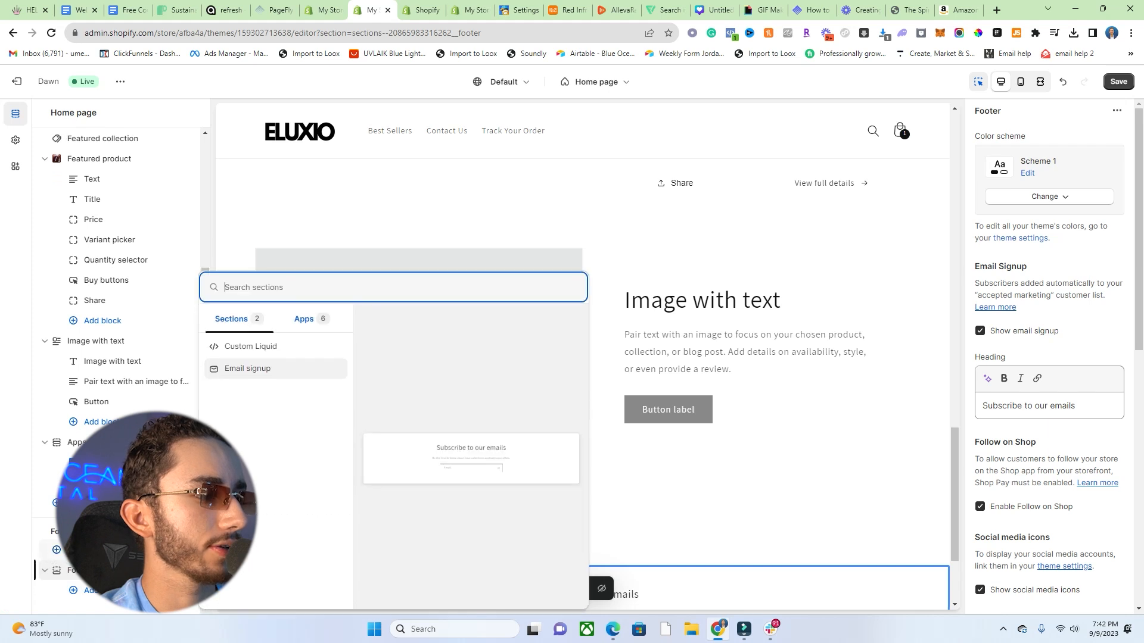
Add a Quick links Menu block using the Footer menu to the footer.
click(77, 589)
click(238, 272)
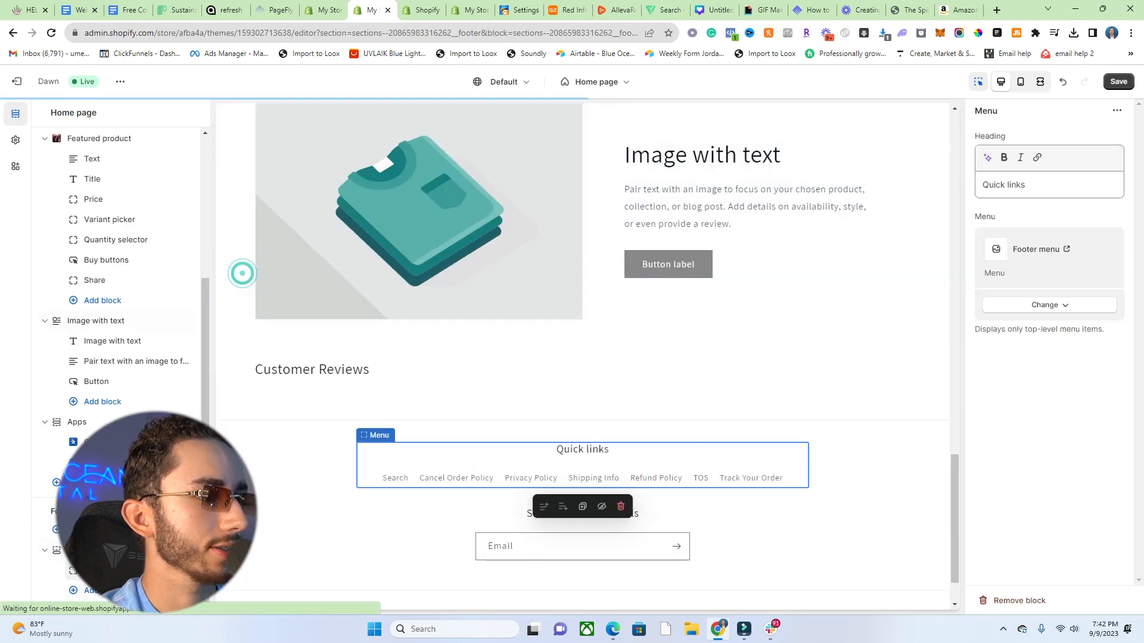
click(102, 402)
key(Escape)
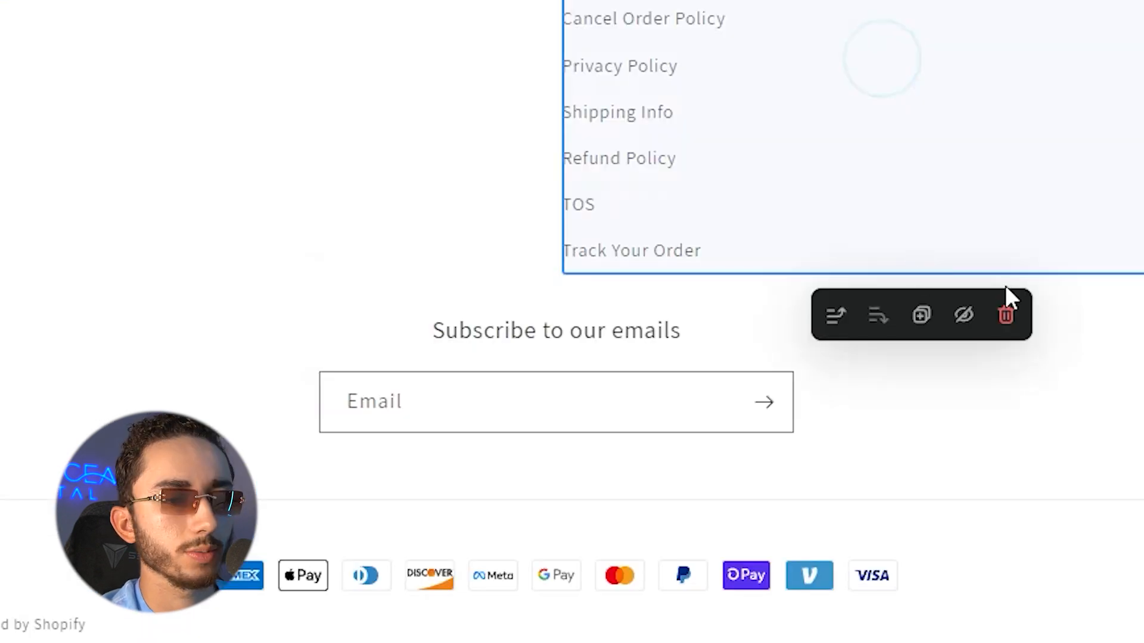
click(456, 567)
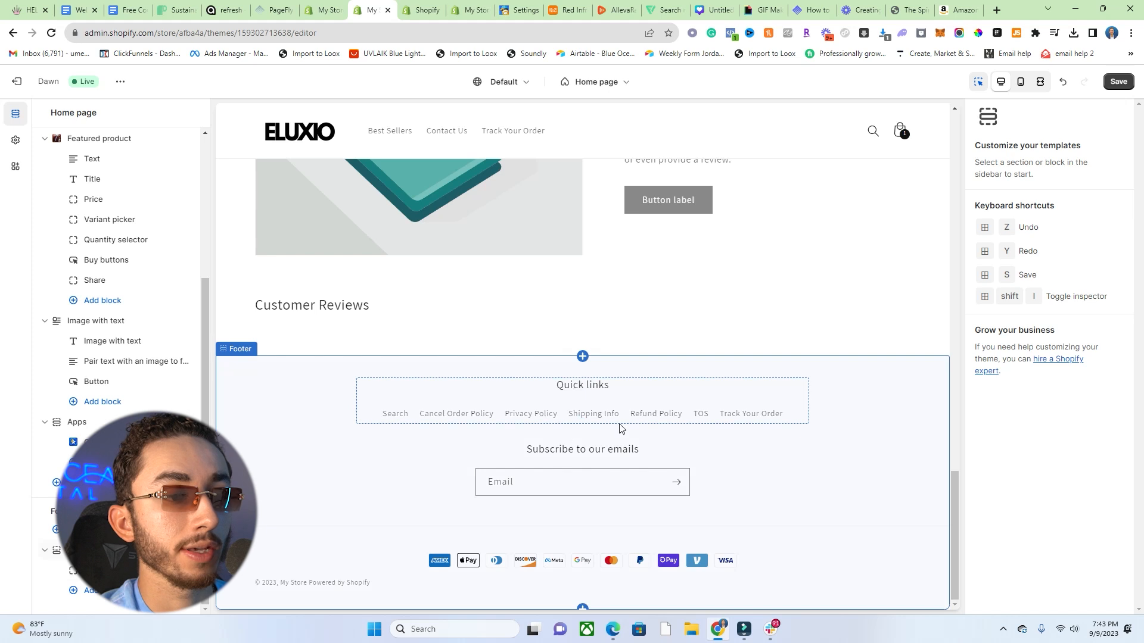
Turn off the email signup in the footer and look over the home page up to the top.
click(659, 458)
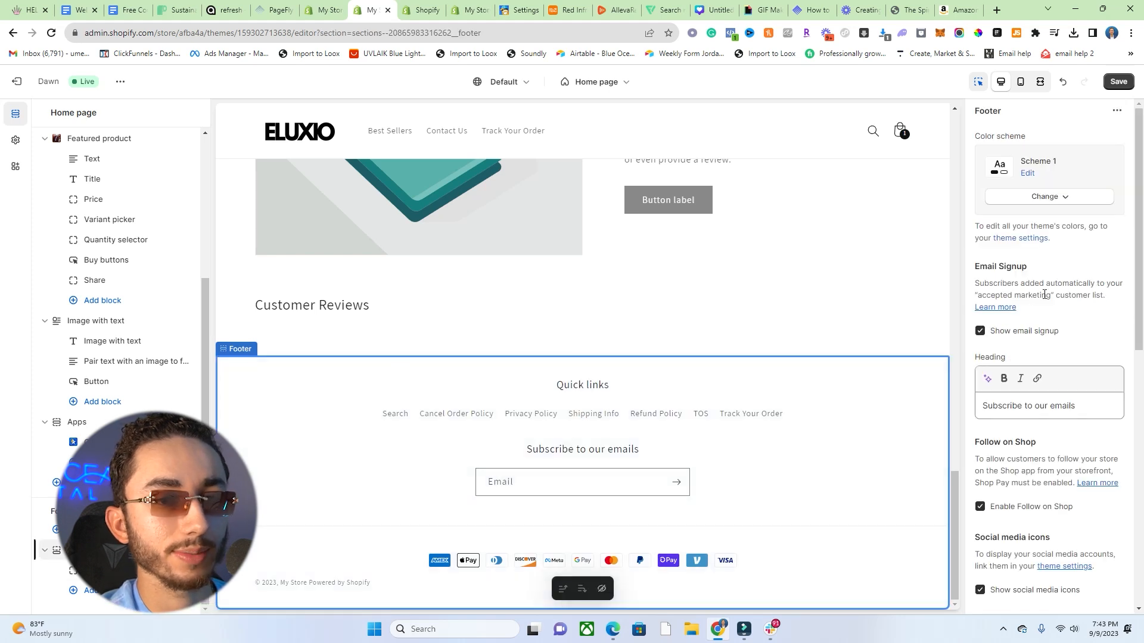
click(1008, 336)
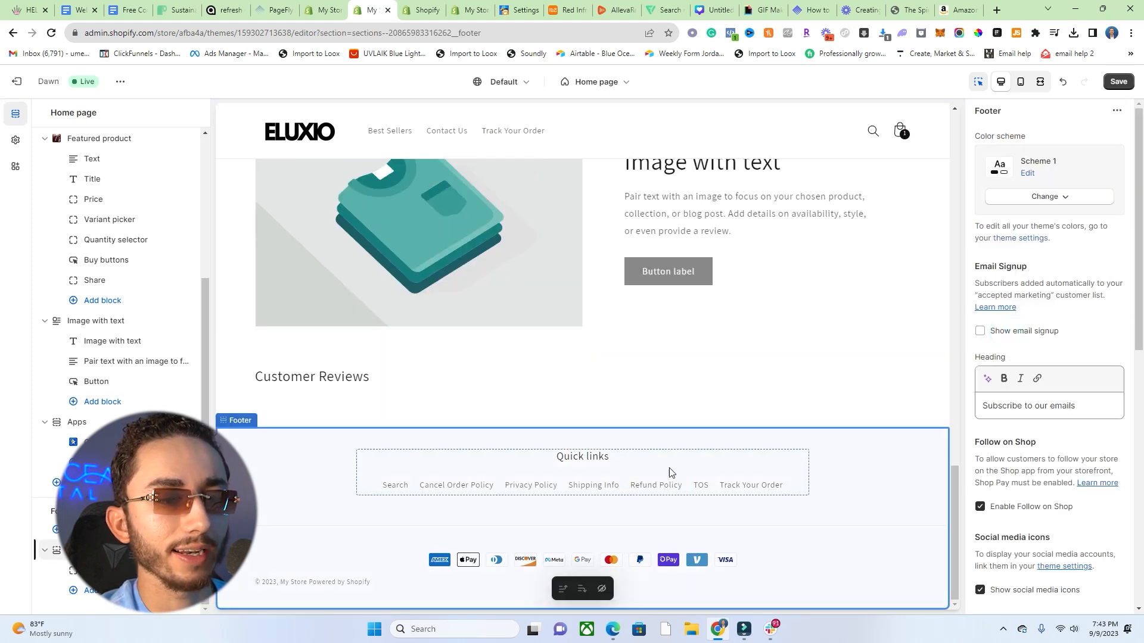
scroll(538, 291, up, 15)
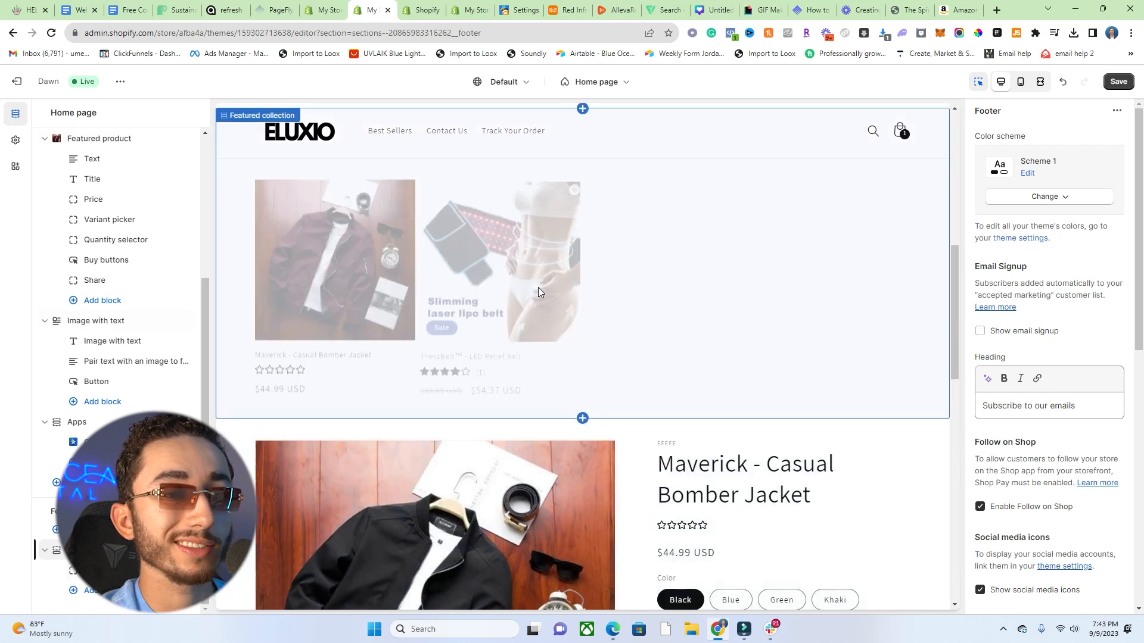
scroll(539, 296, up, 2)
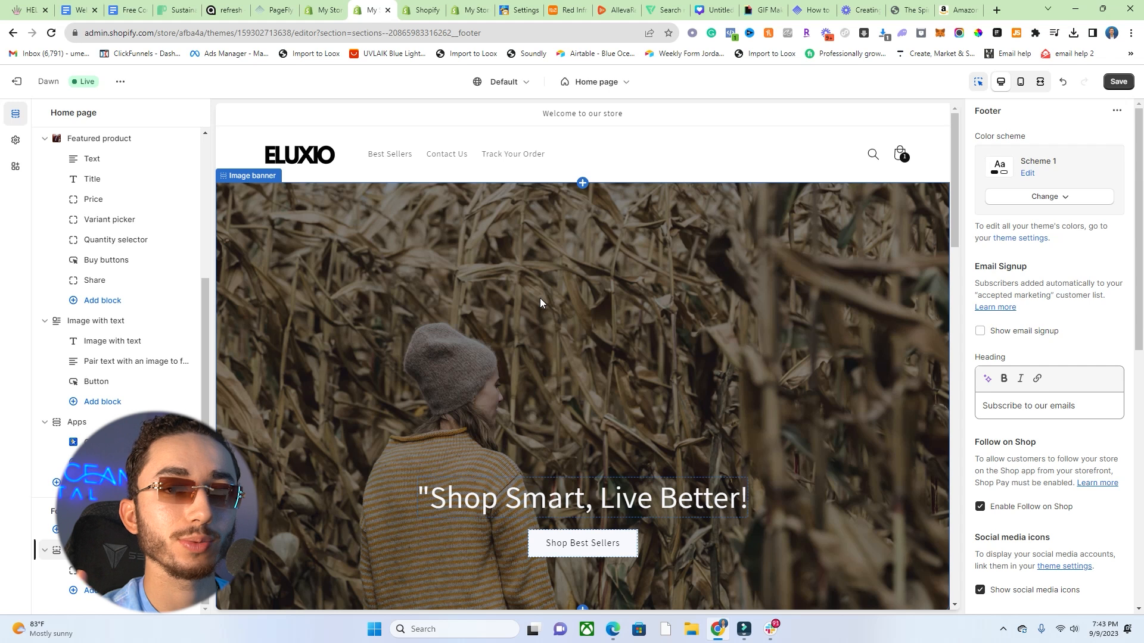
Change the body font to Serif in the theme's typography settings.
click(612, 171)
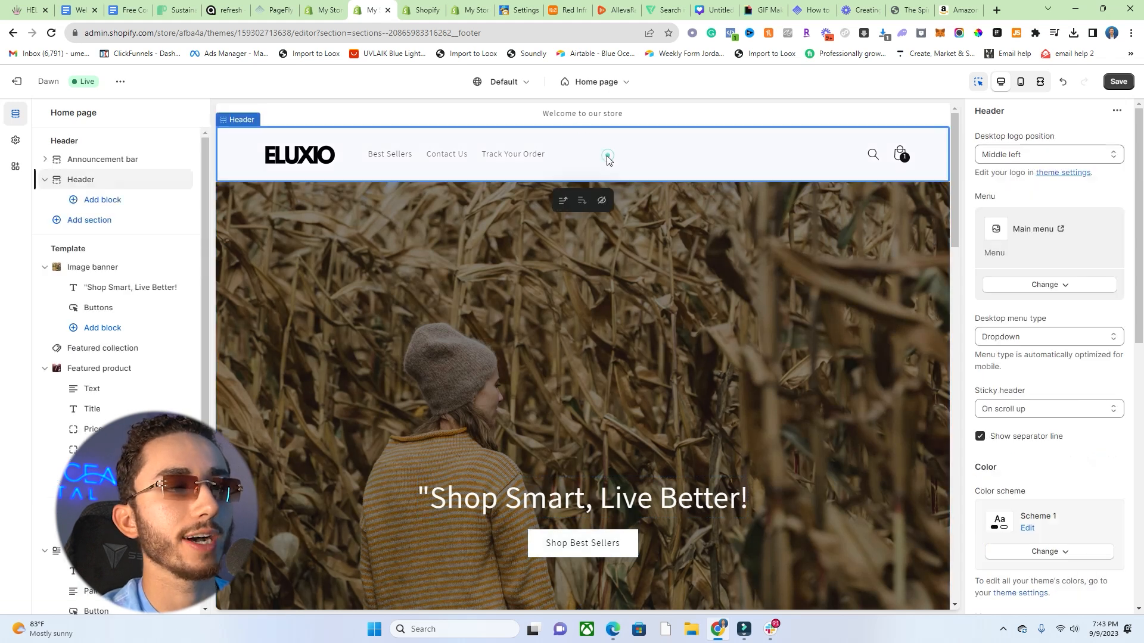
click(16, 140)
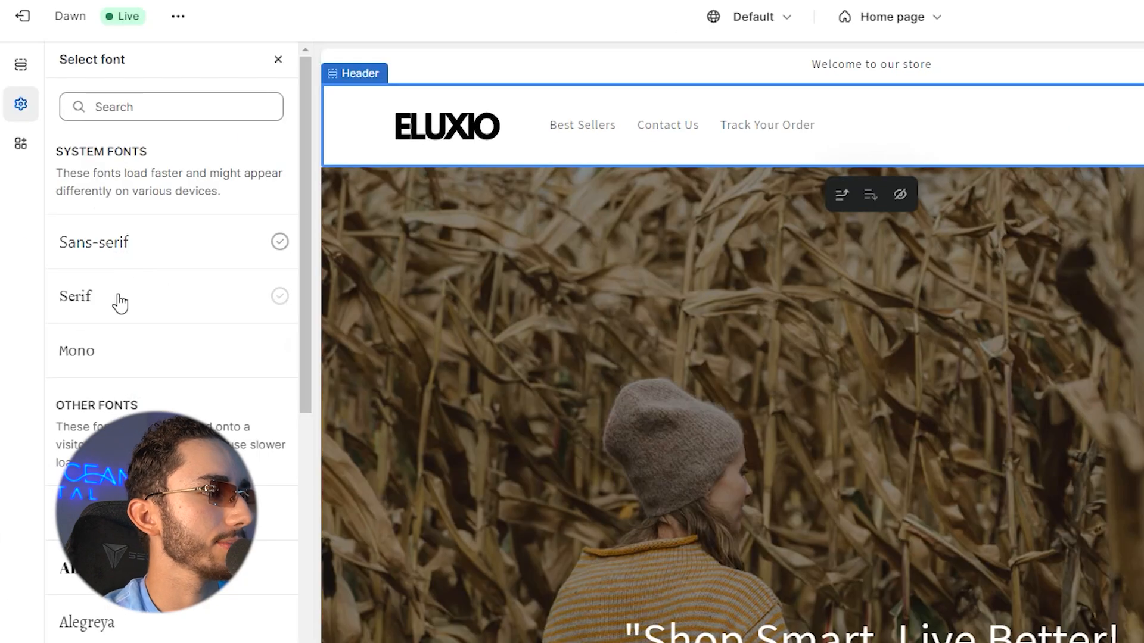
click(115, 297)
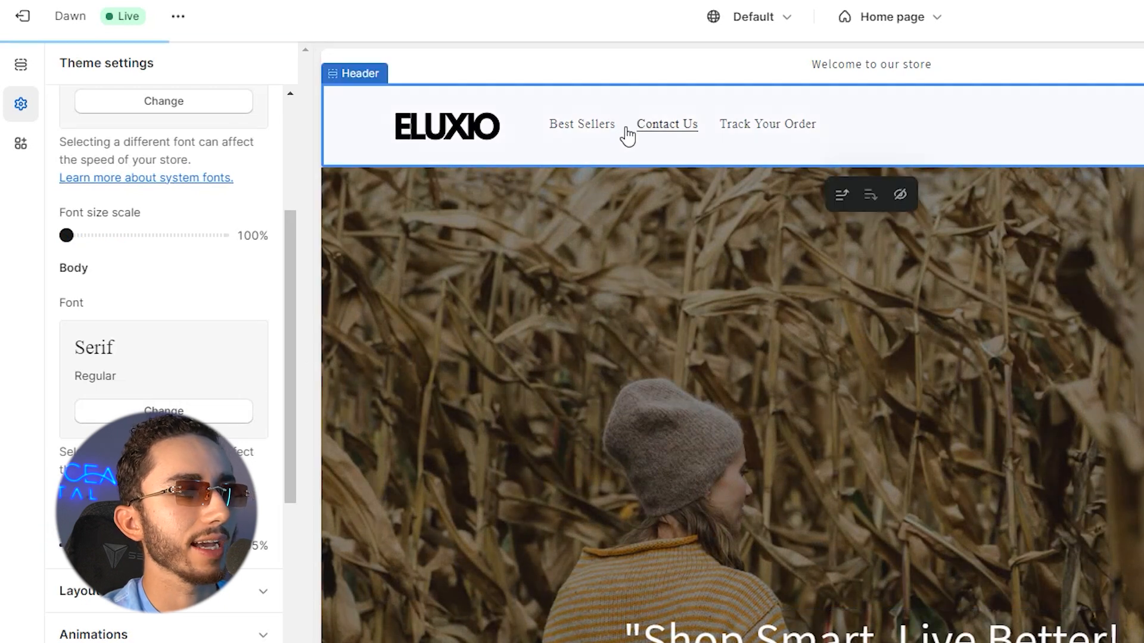
Set the body font size scale to 120% in the theme's typography settings.
scroll(166, 357, down, 3)
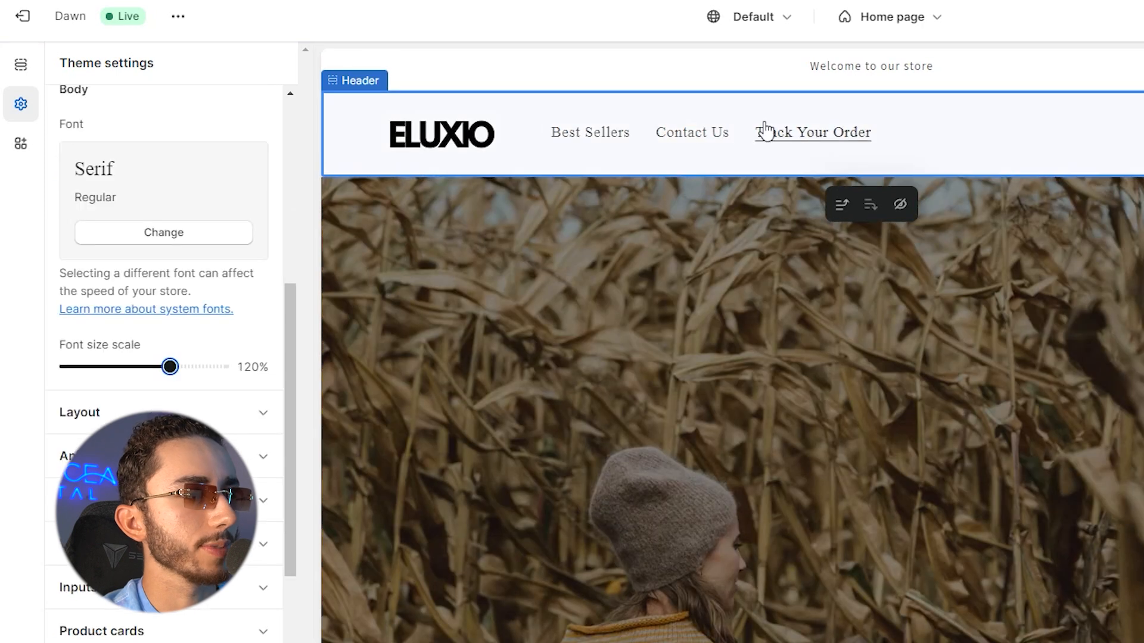
scroll(140, 344, up, 5)
scroll(183, 322, up, 5)
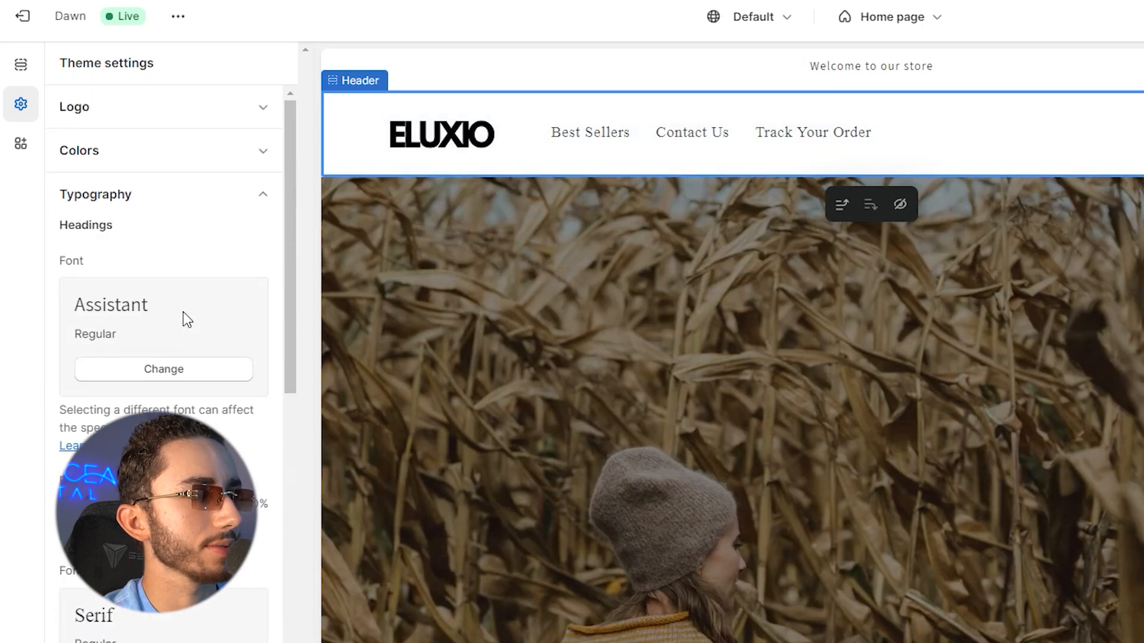
Examine the theme's color schemes and remaining theme settings categories, and review the home page down to the footer.
click(149, 148)
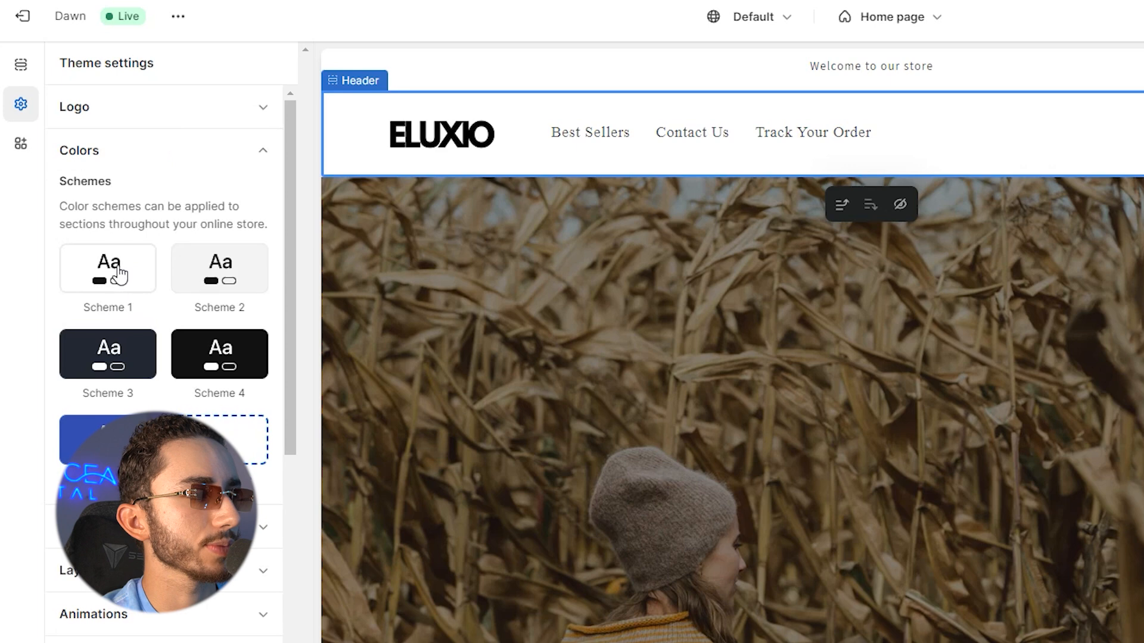
scroll(164, 334, down, 5)
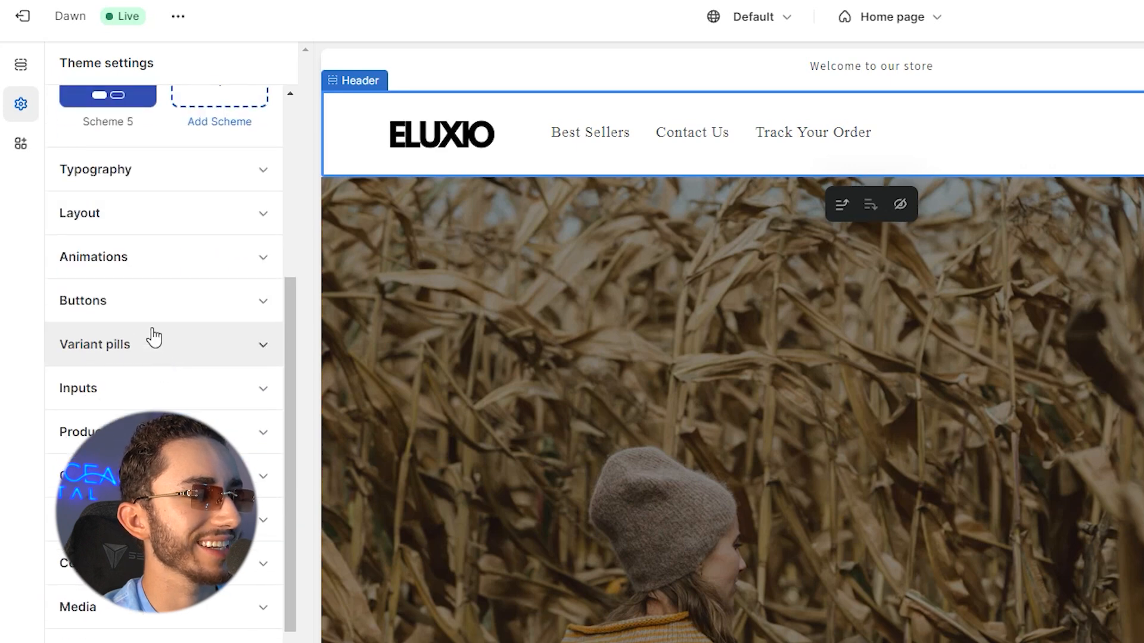
scroll(509, 328, down, 10)
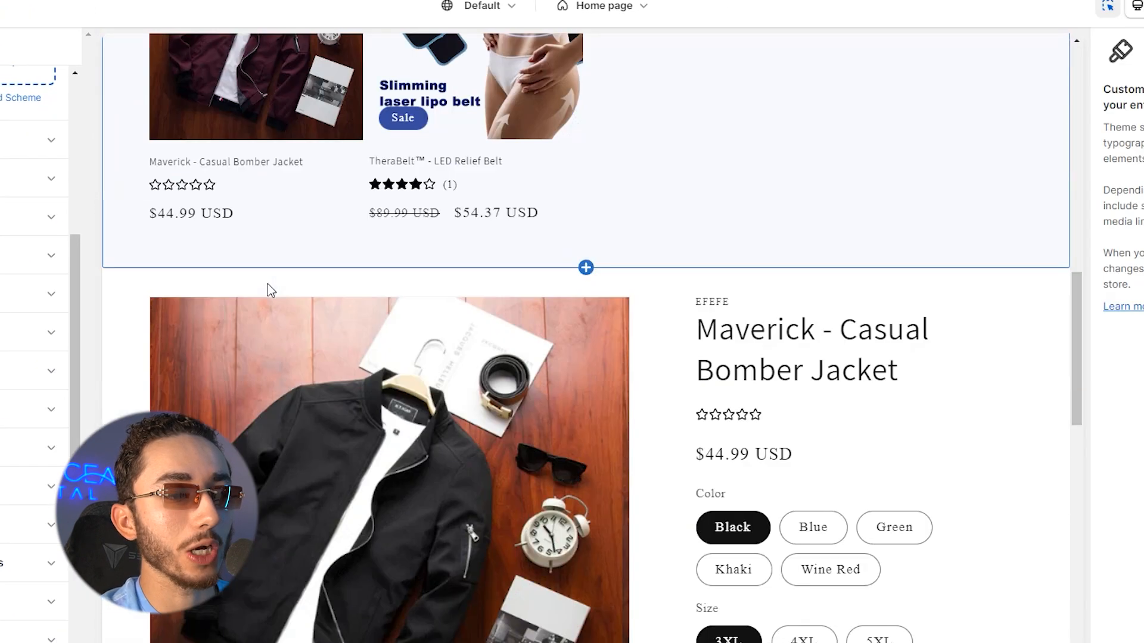
scroll(272, 280, down, 12)
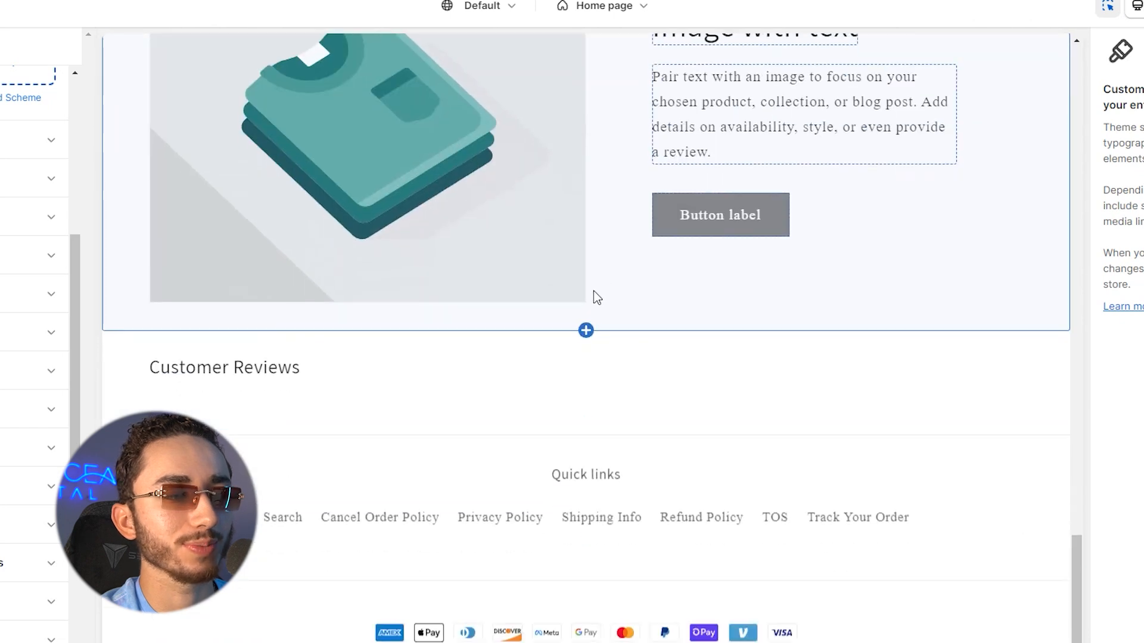
scroll(590, 295, up, 20)
scroll(584, 297, up, 5)
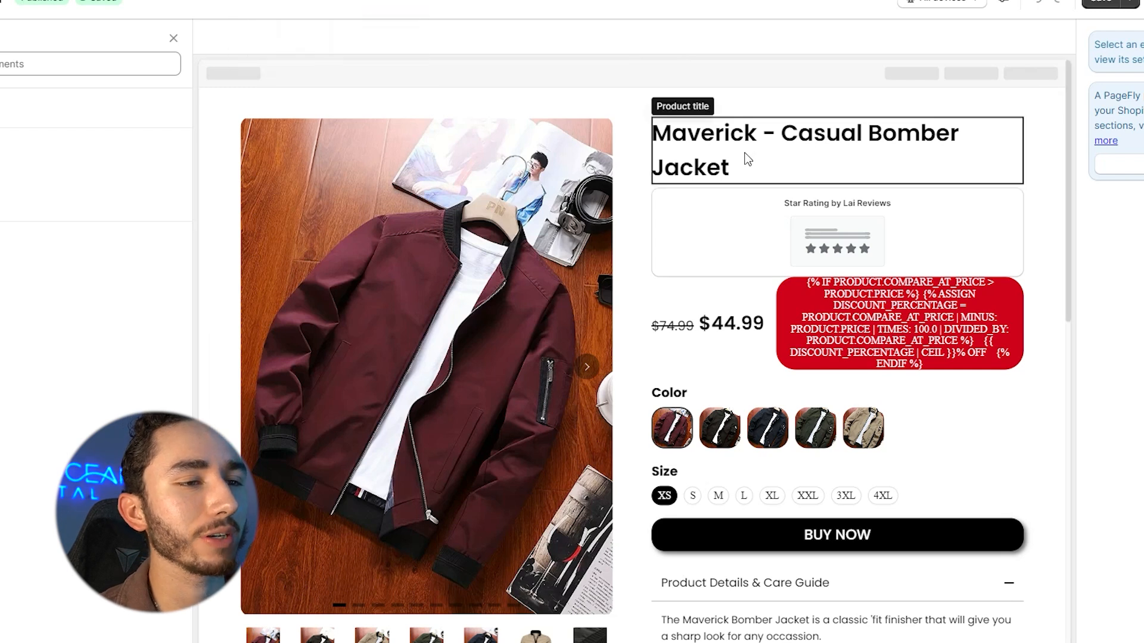
In the PageFly product page editor, open the active/selected state styling of the Size option values.
scroll(742, 195, down, 3)
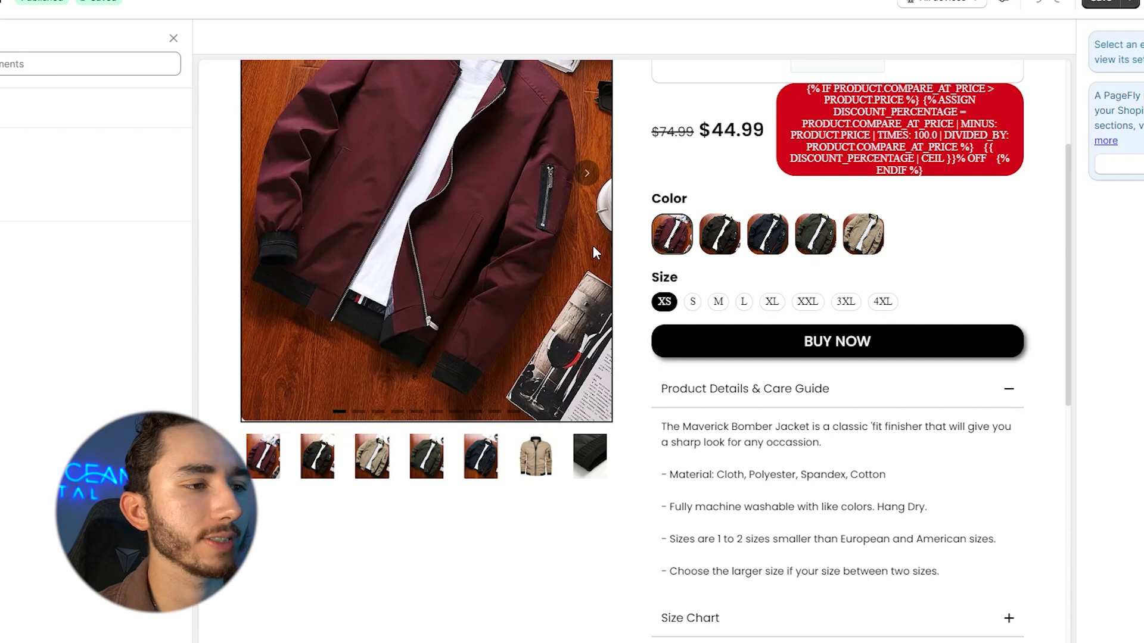
scroll(668, 298, up, 2)
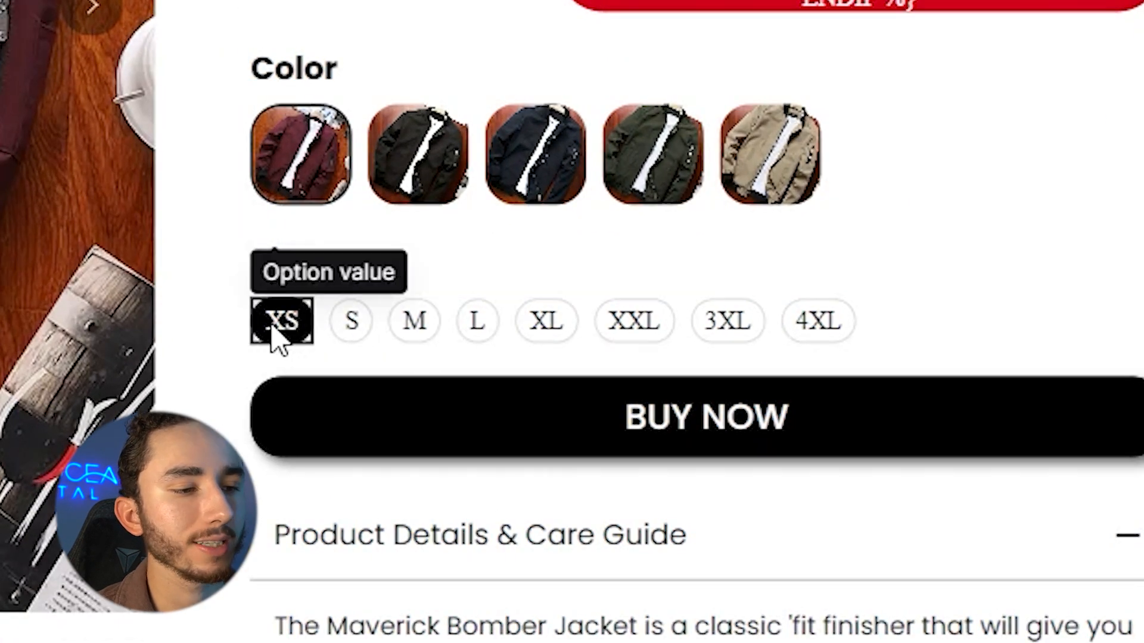
click(350, 324)
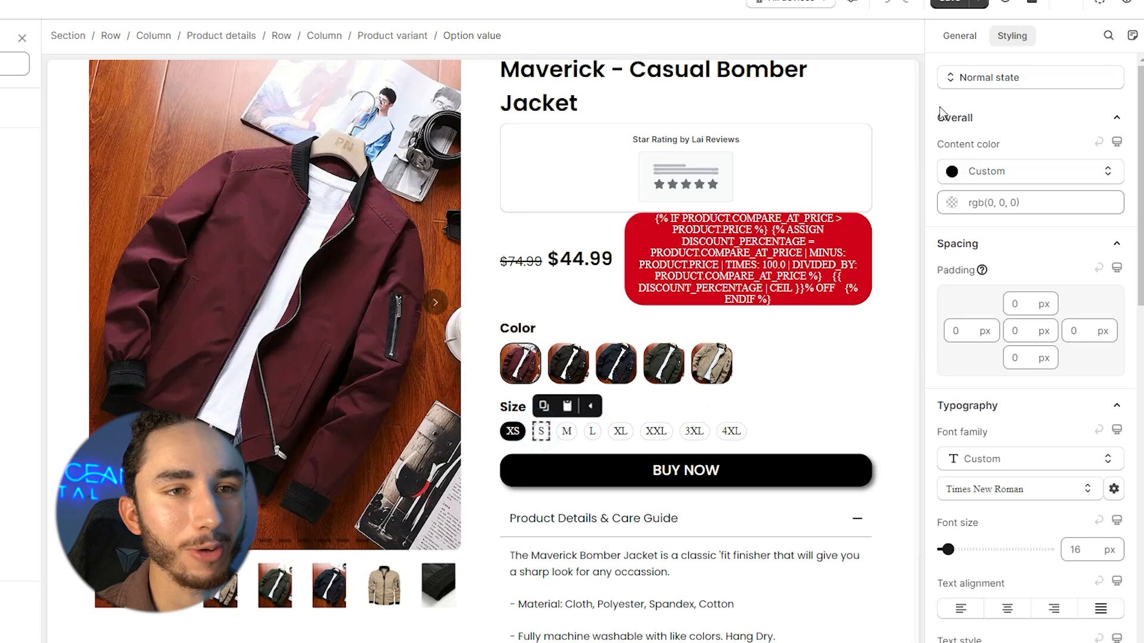
click(1000, 86)
click(956, 174)
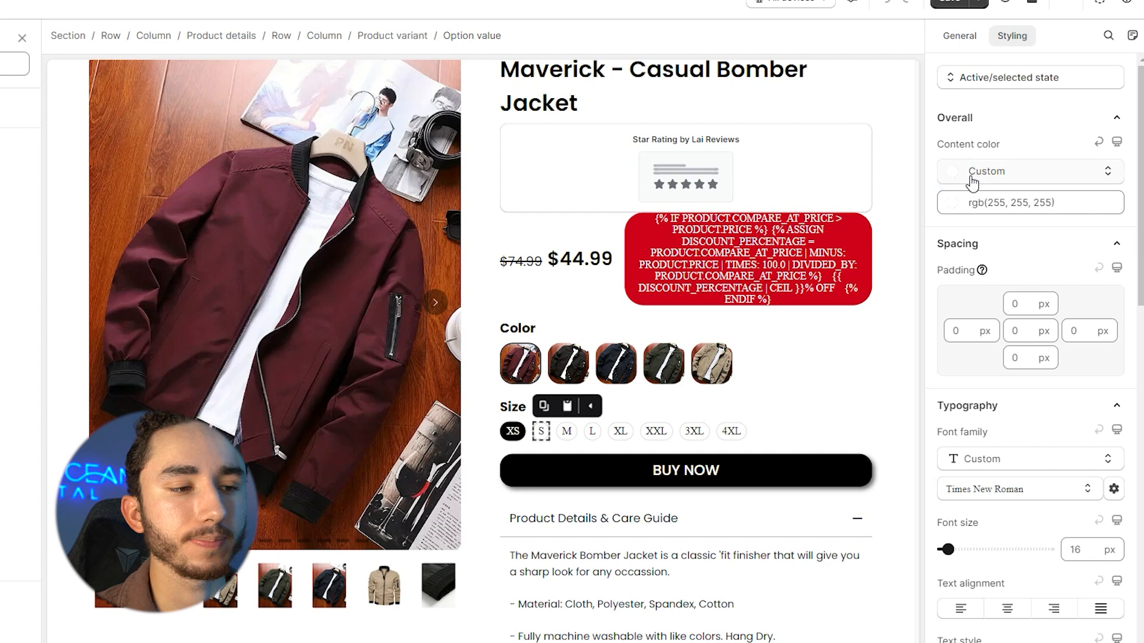
Try a white rgb(255, 255, 255) background color for the selected size option.
scroll(973, 191, down, 8)
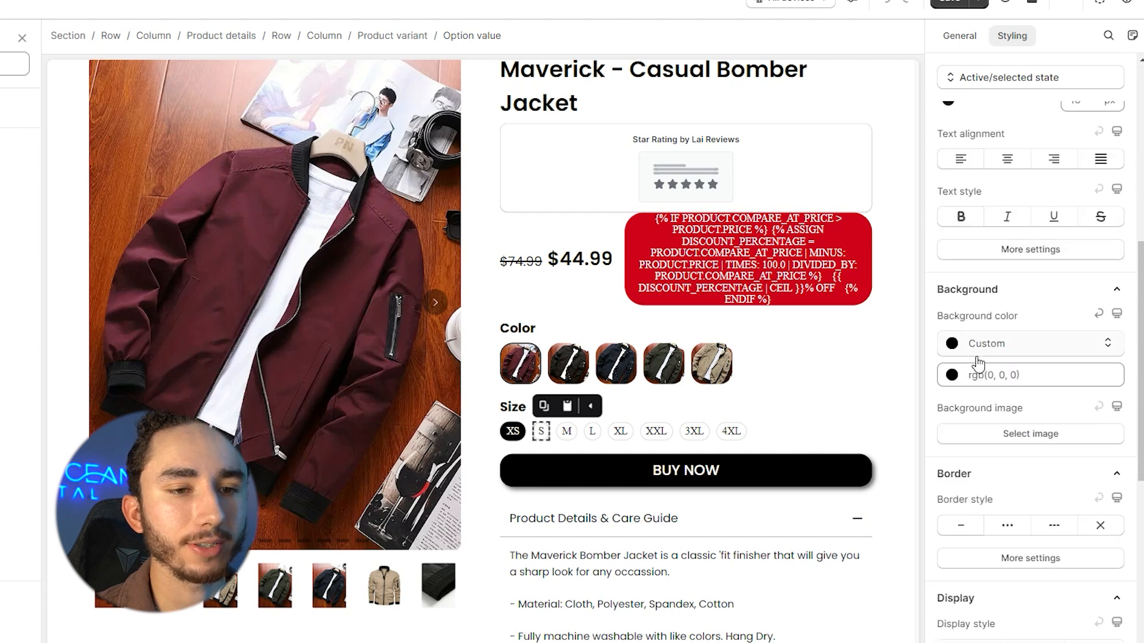
click(967, 377)
click(963, 220)
click(517, 438)
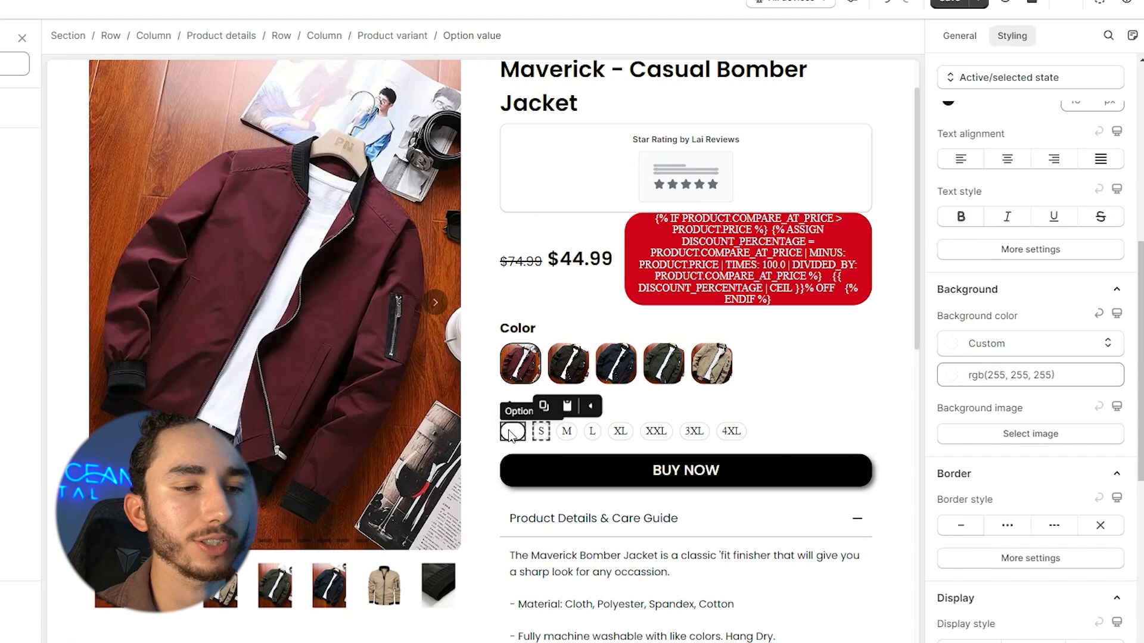
Set the selected size option's background back to black rgb(0, 0, 0) and undo the accidental font size change.
click(970, 376)
click(956, 191)
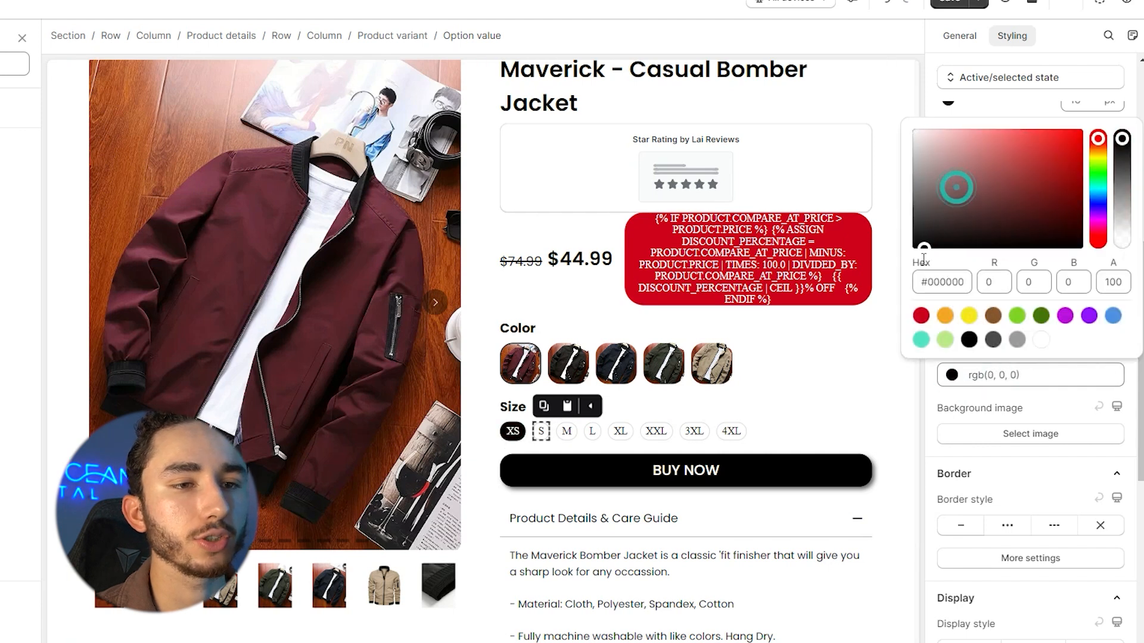
drag(955, 188, 918, 275)
click(970, 103)
scroll(969, 108, up, 2)
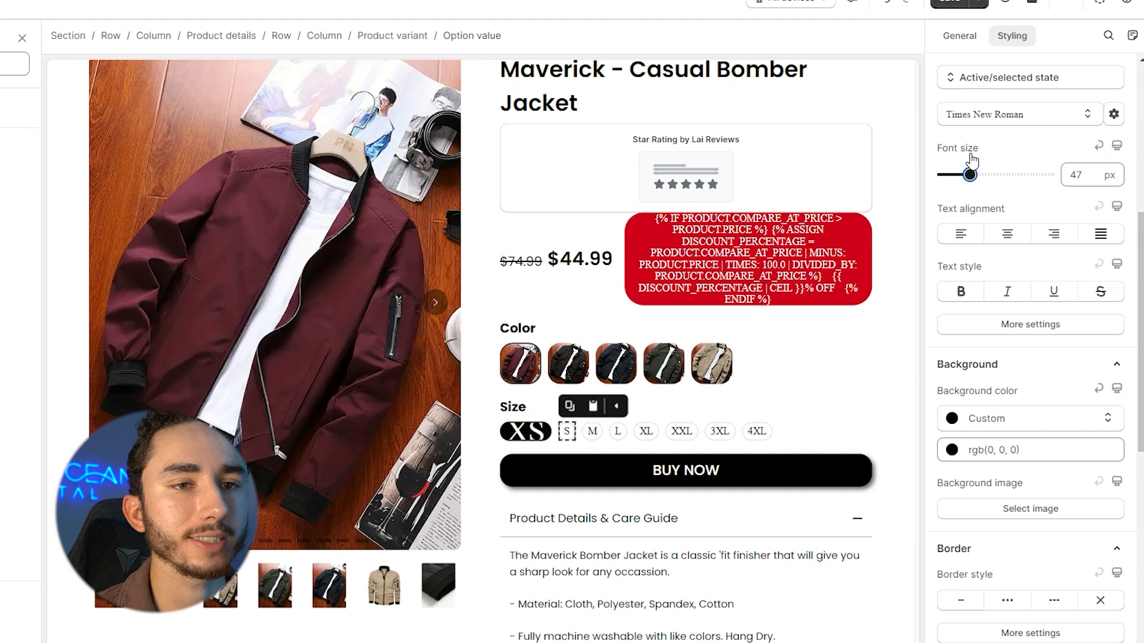
click(887, 3)
click(887, 3)
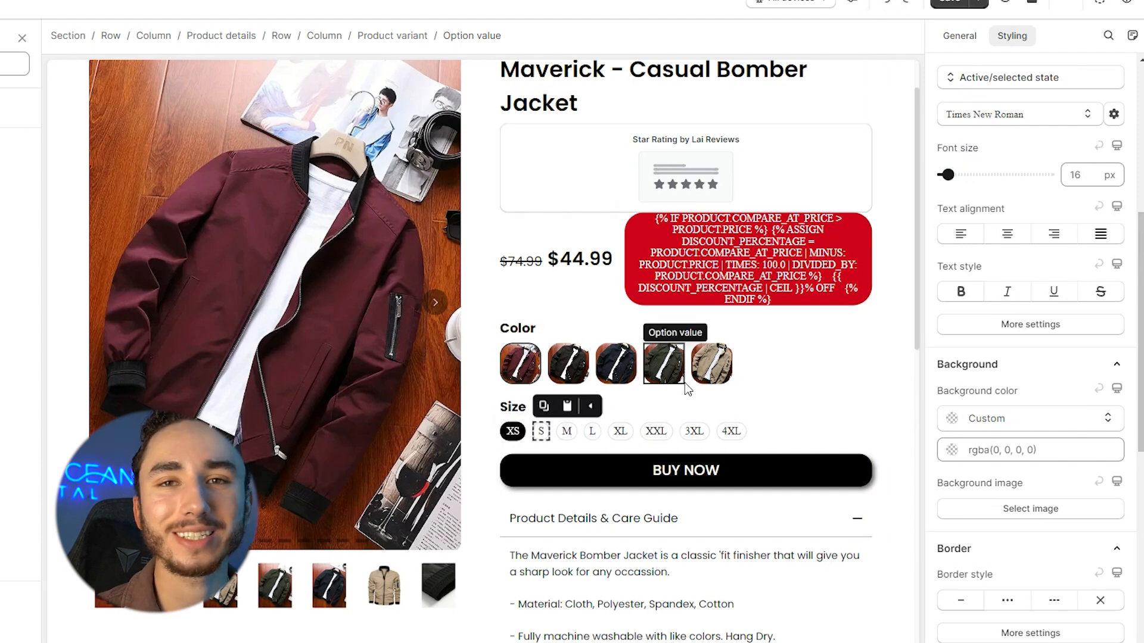
Give the color swatches' active/selected state a solid black border with a width of 2 px on all sides.
click(562, 365)
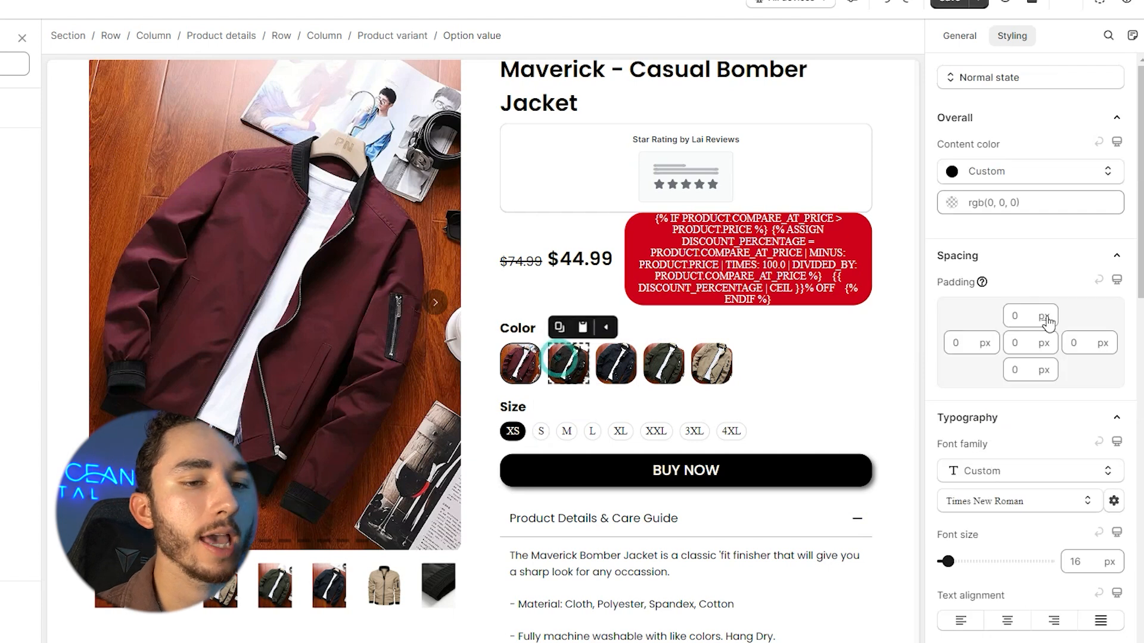
scroll(1043, 329, down, 9)
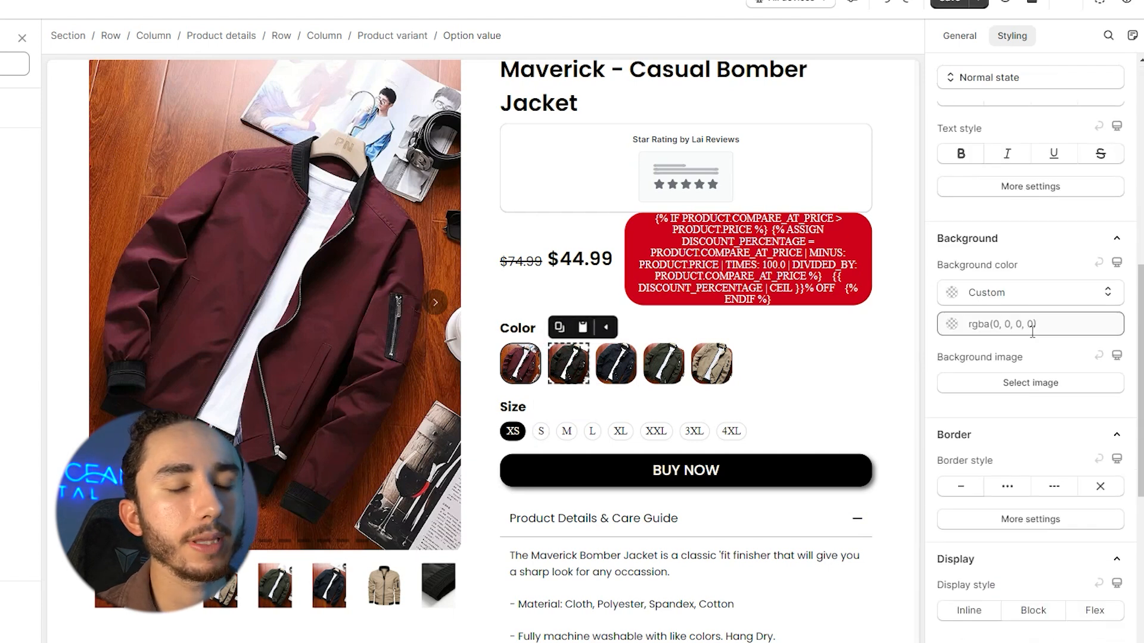
scroll(1037, 331, up, 9)
click(1001, 78)
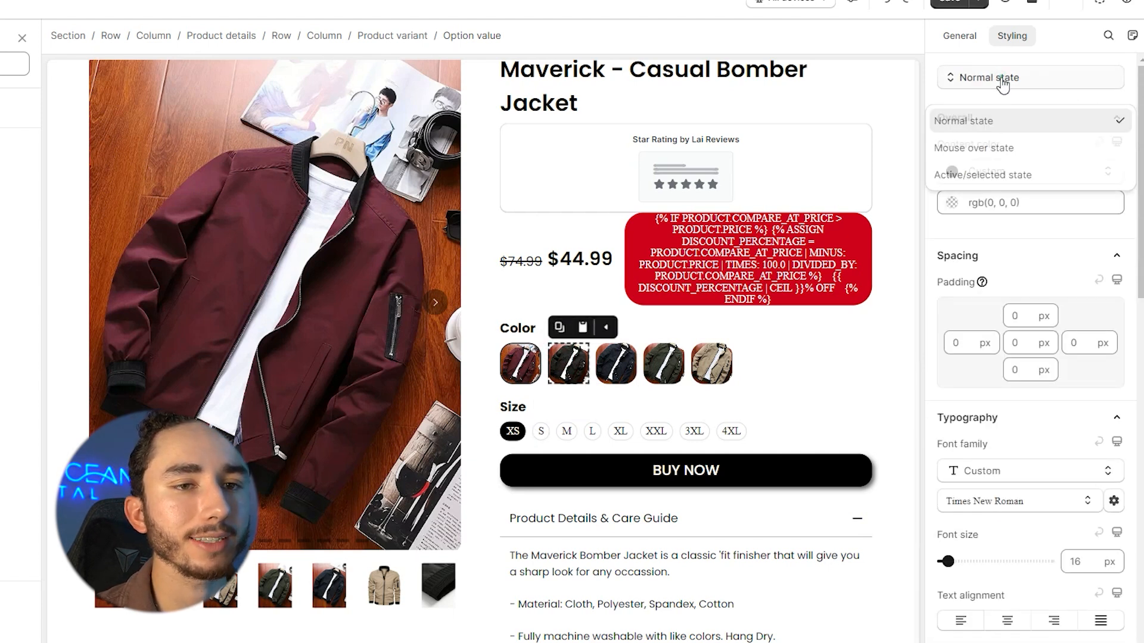
click(992, 171)
scroll(993, 179, down, 9)
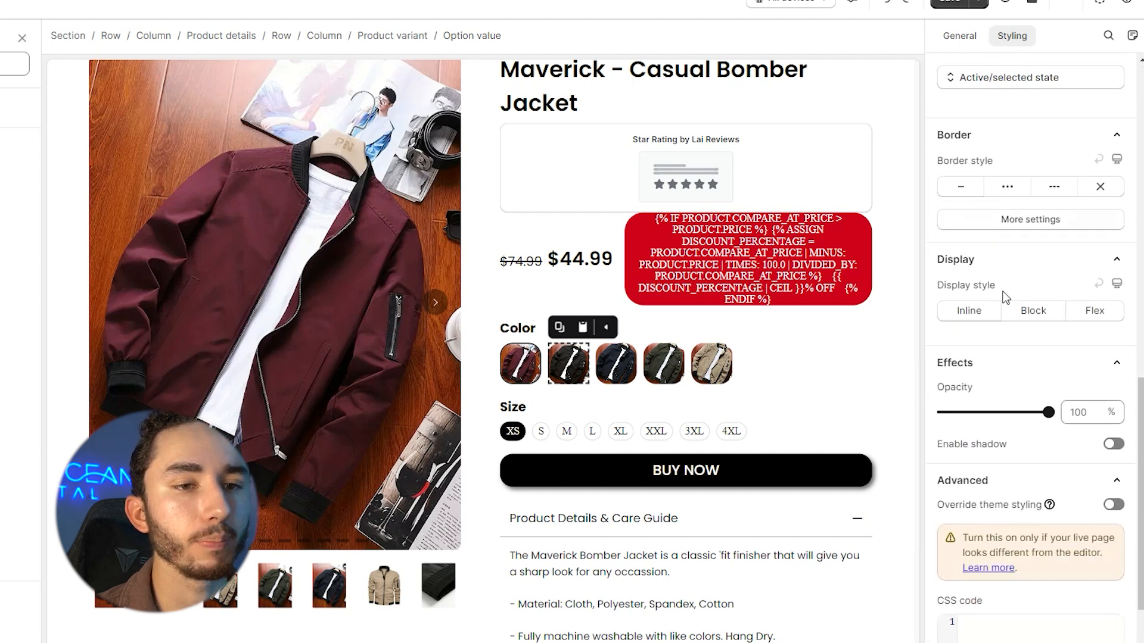
click(969, 190)
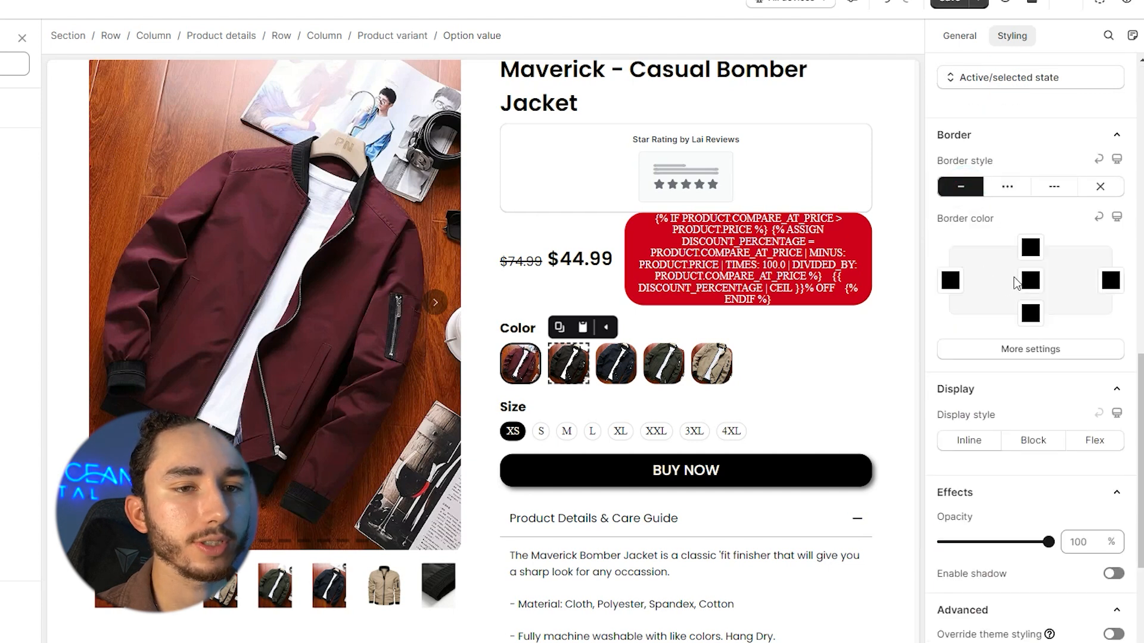
click(1026, 348)
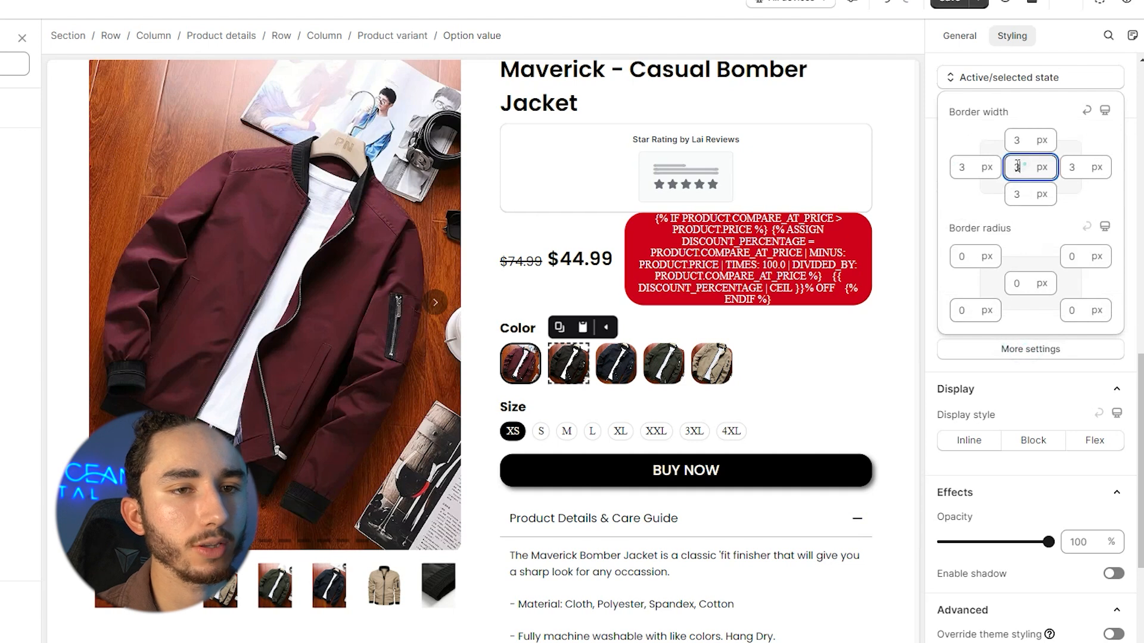
text(1)
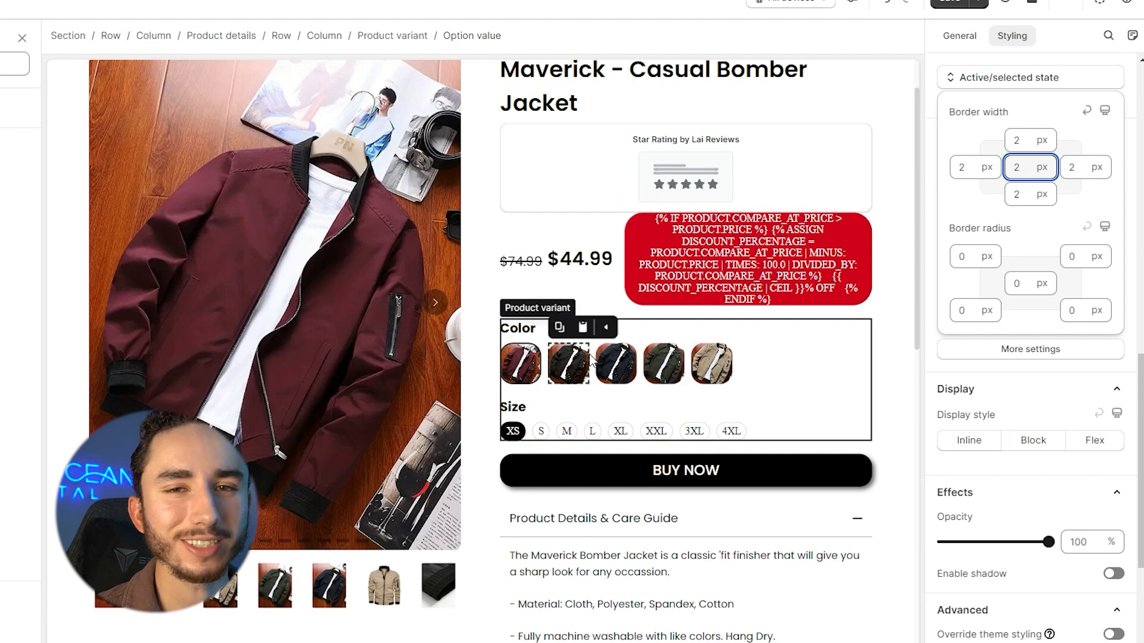
Preview the page, add the CSS code text-align: left; to the Star Rating by Lai Reviews element, and save.
click(680, 230)
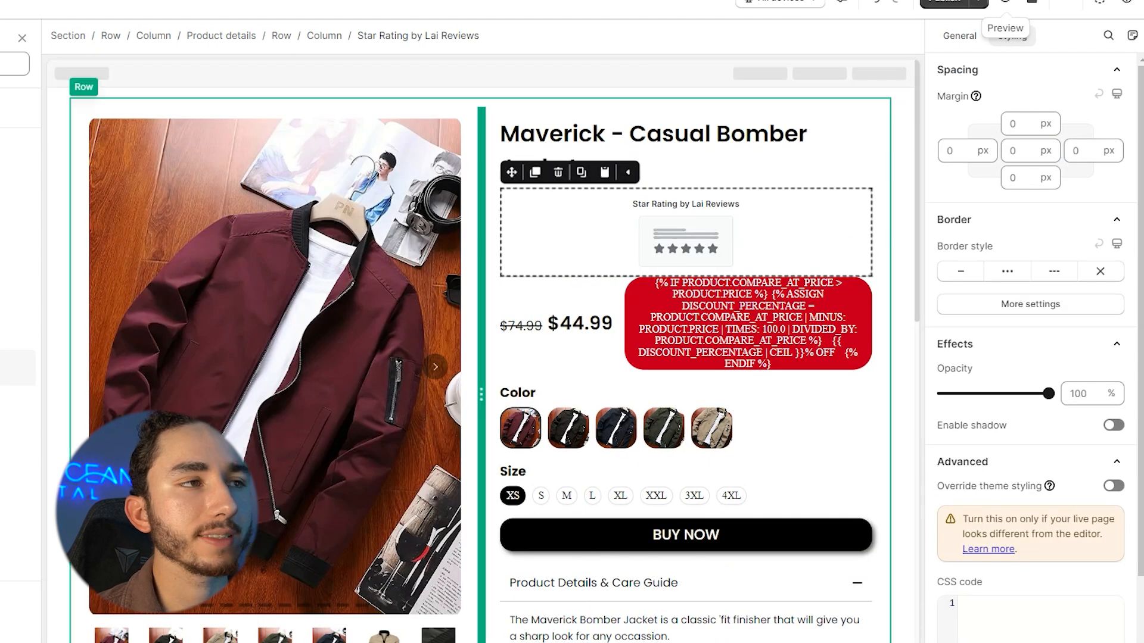
click(1005, 3)
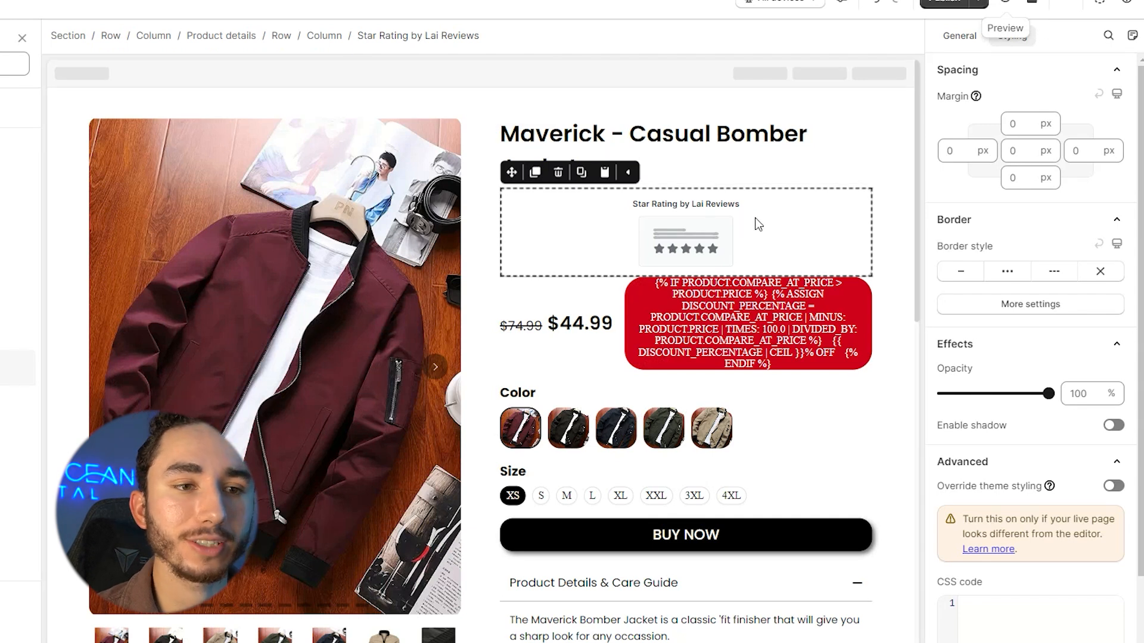
scroll(1029, 520, down, 2)
click(1028, 520)
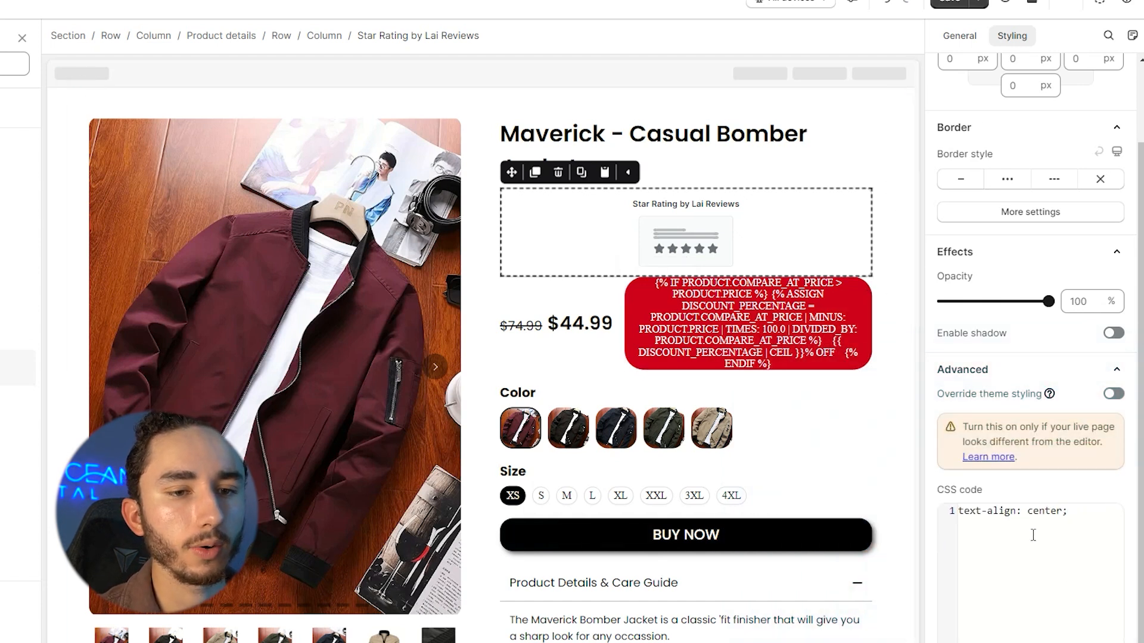
drag(1058, 510, 1062, 511)
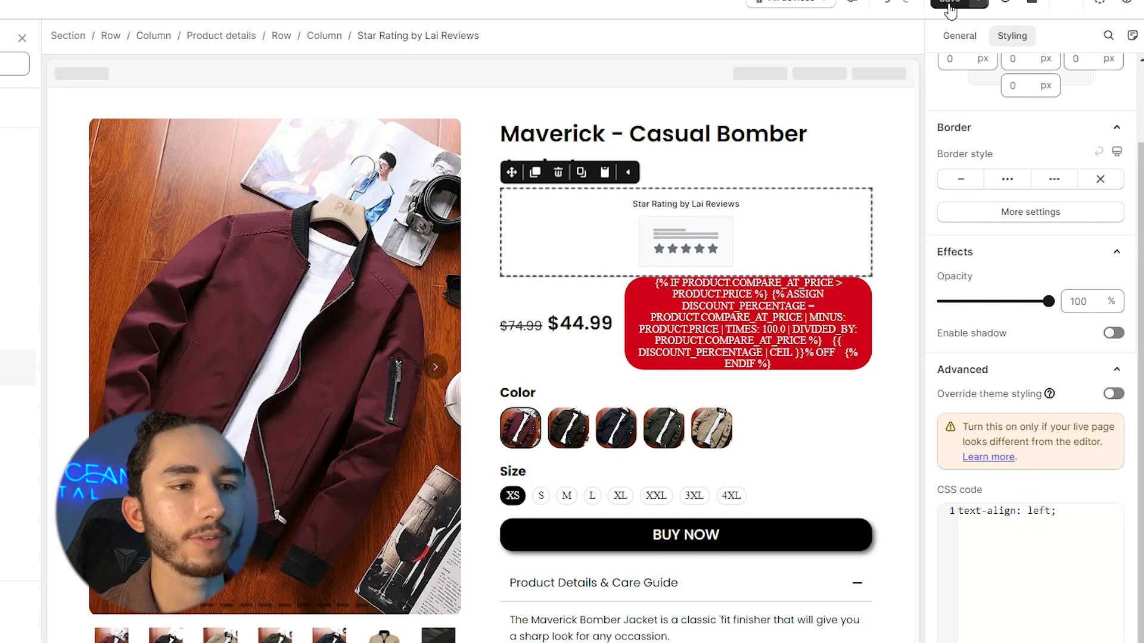
click(950, 5)
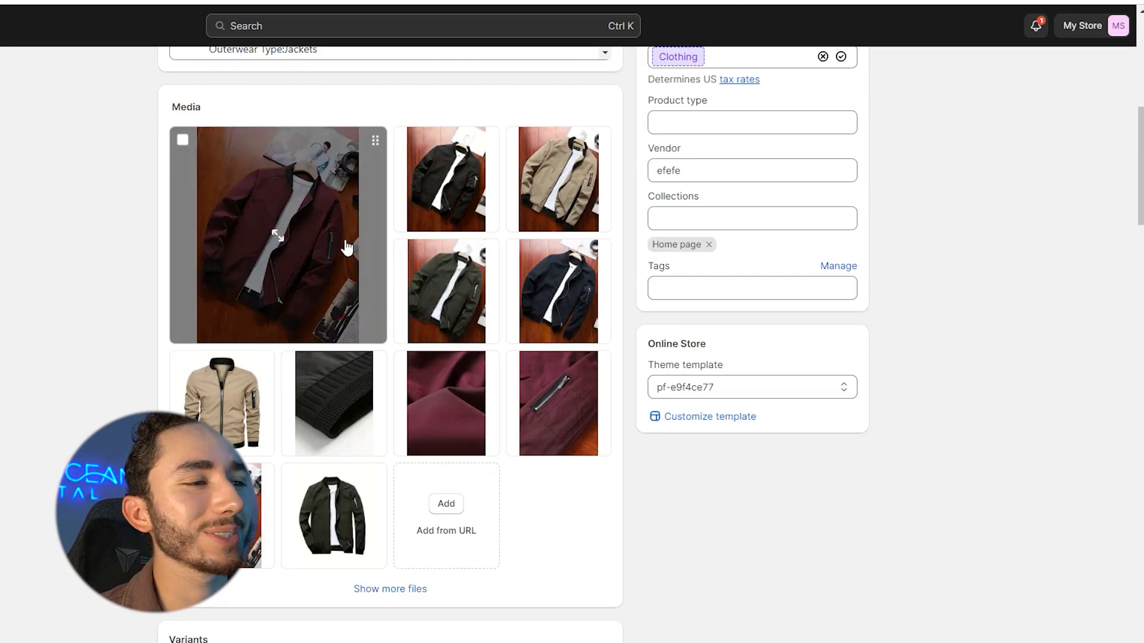
View the jacket's first two product media images at full size in the Shopify admin.
click(309, 187)
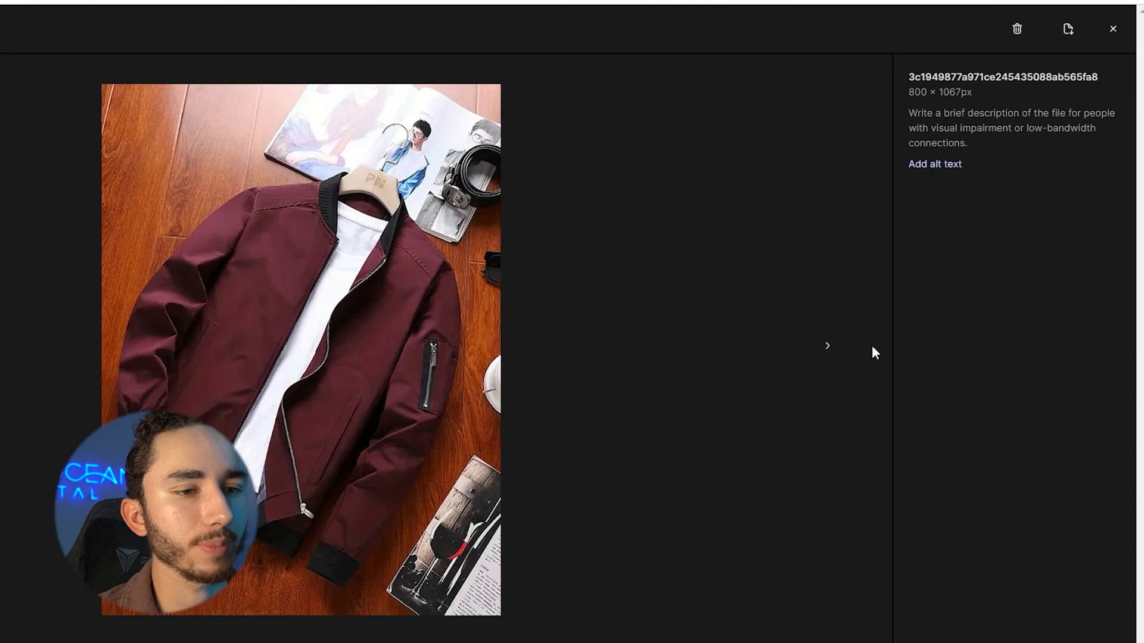
click(817, 356)
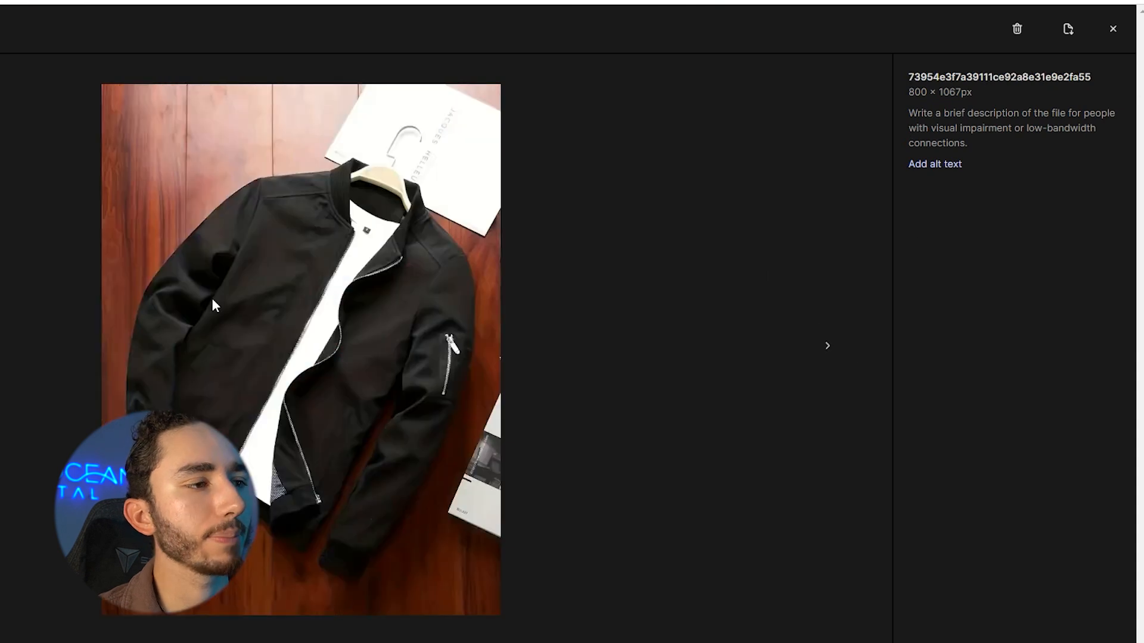
click(1113, 28)
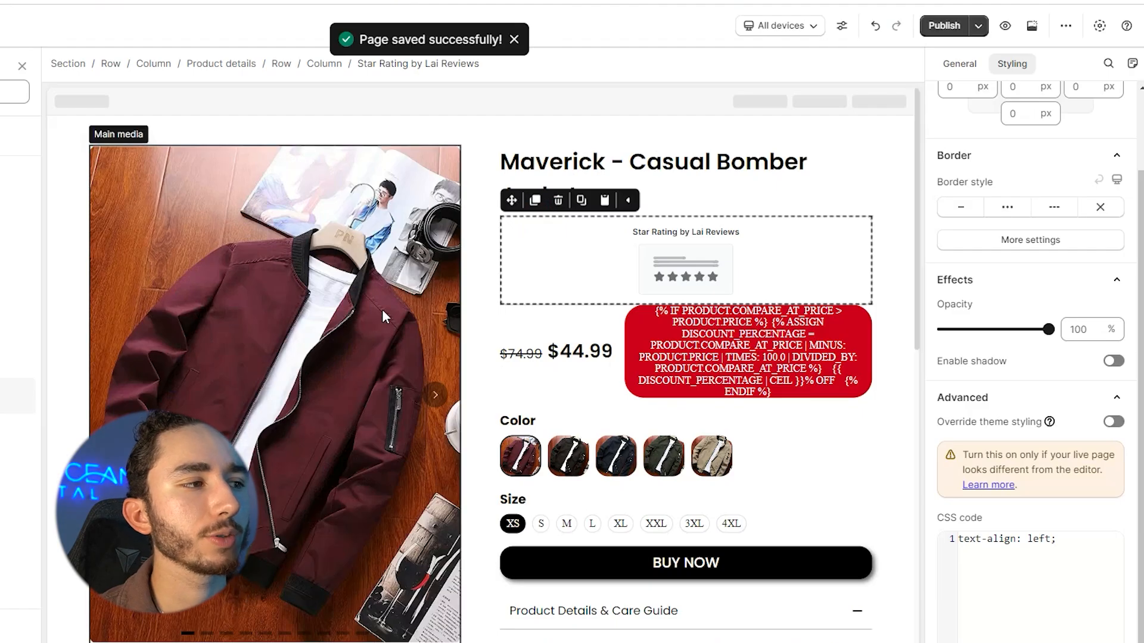
Select the product media element and review its general settings for width, media source, media list, badge and visibility.
click(381, 310)
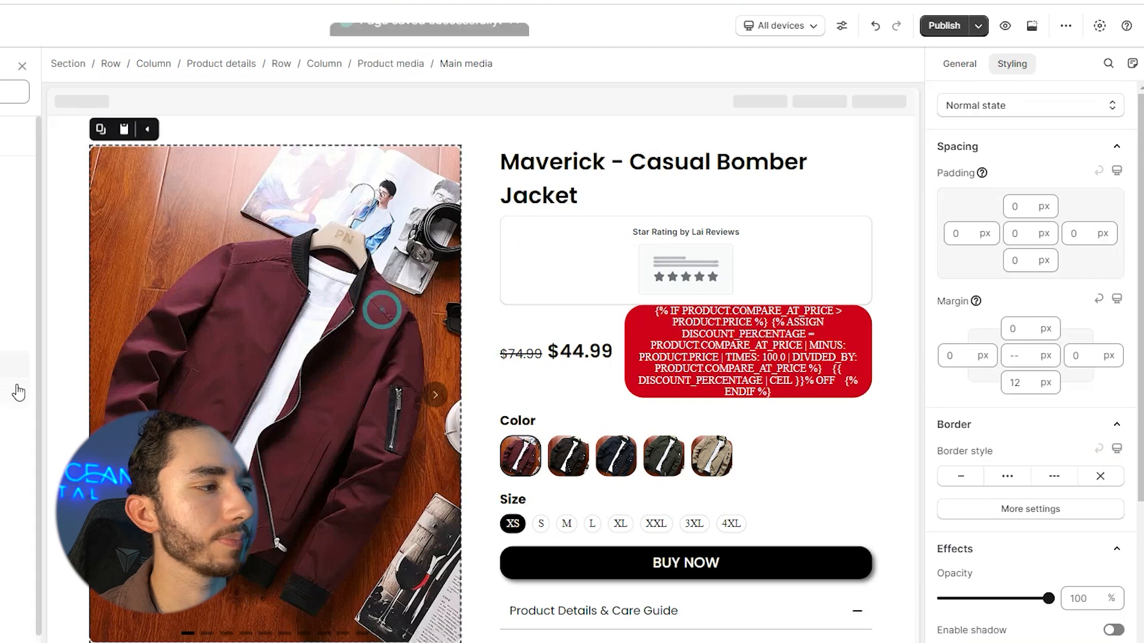
scroll(542, 426, down, 1)
click(960, 63)
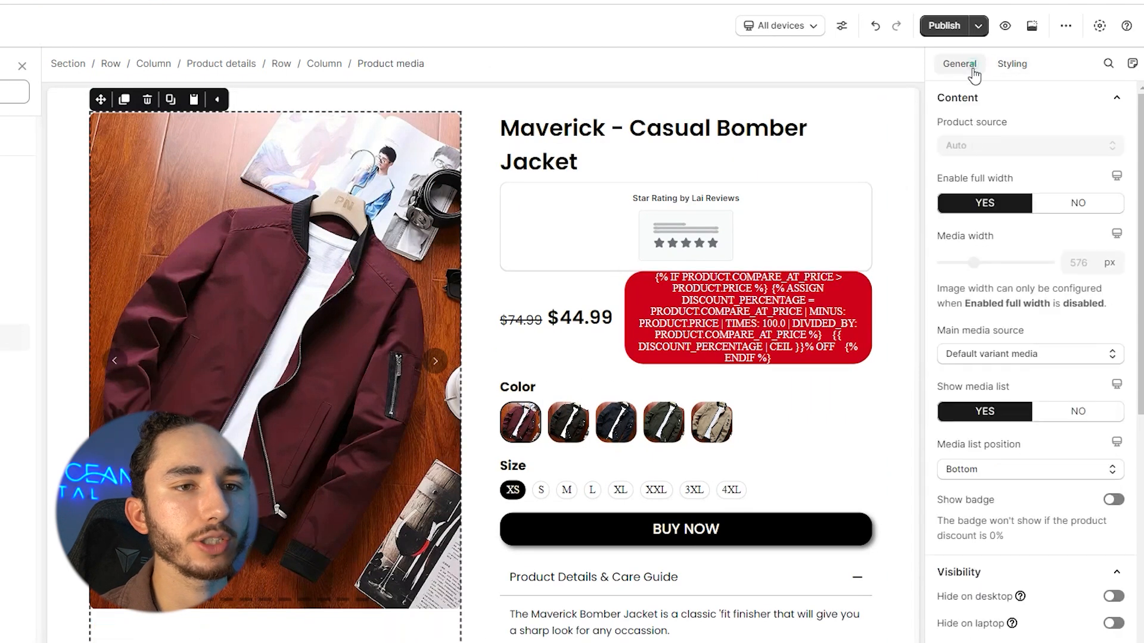
scroll(997, 313, down, 5)
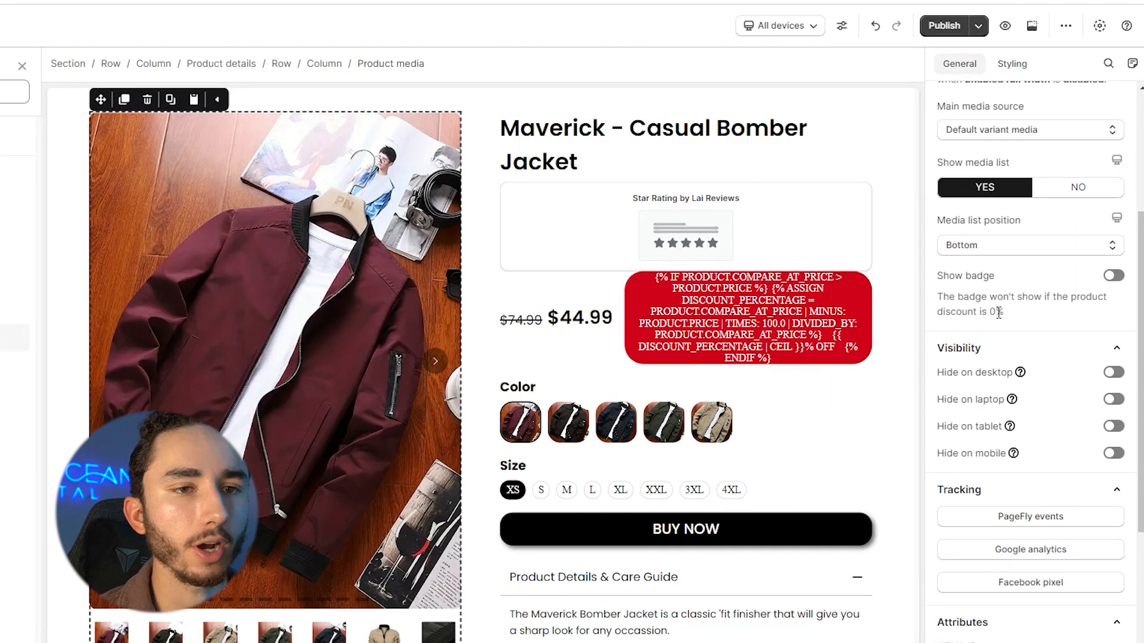
scroll(999, 313, up, 4)
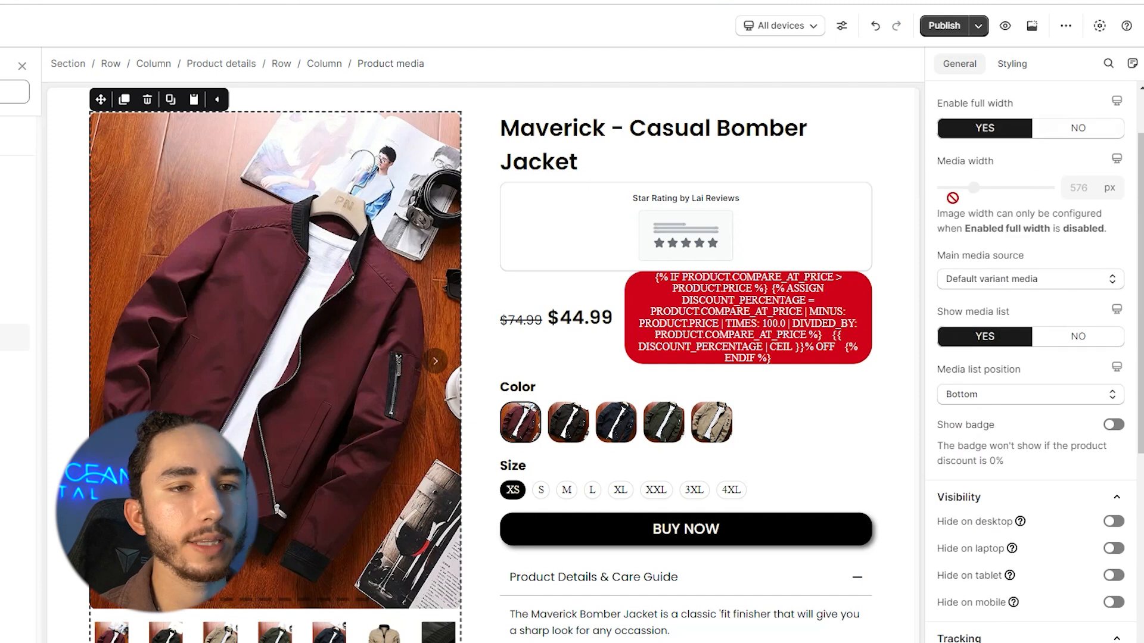
scroll(989, 333, down, 4)
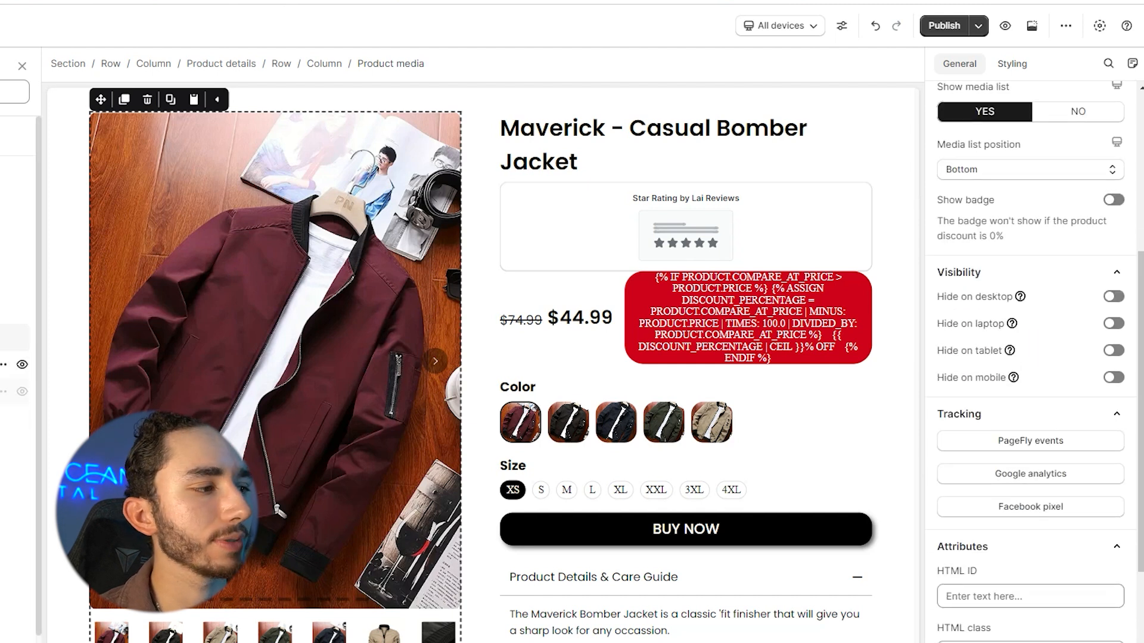
Open the main media's general settings and page through the jacket images in the gallery.
click(9, 365)
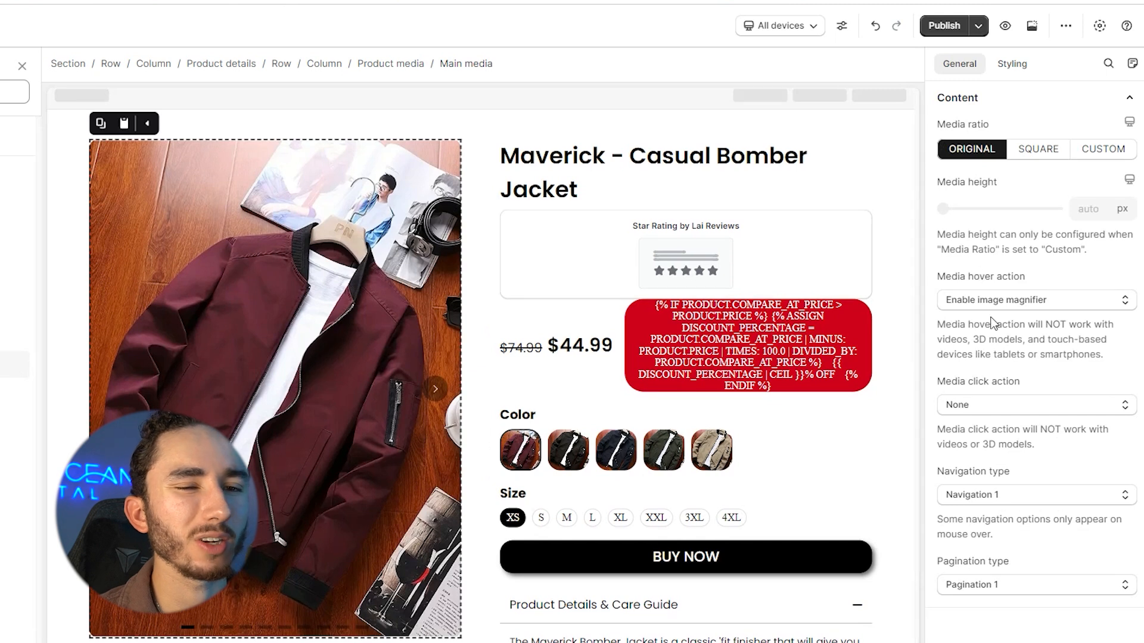
scroll(361, 282, down, 1)
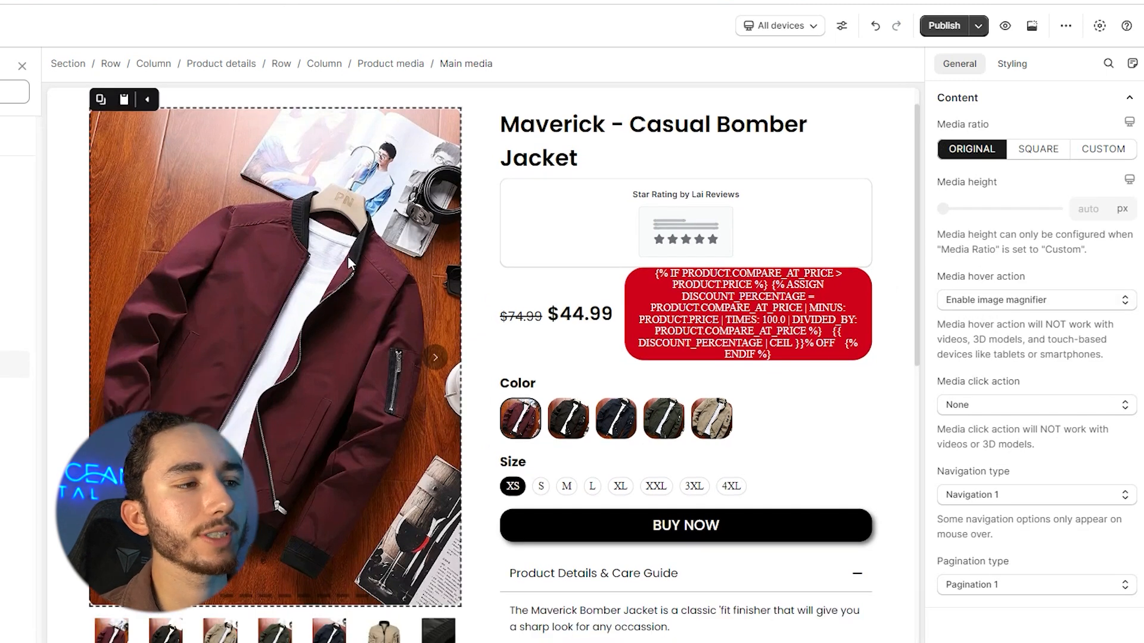
click(433, 360)
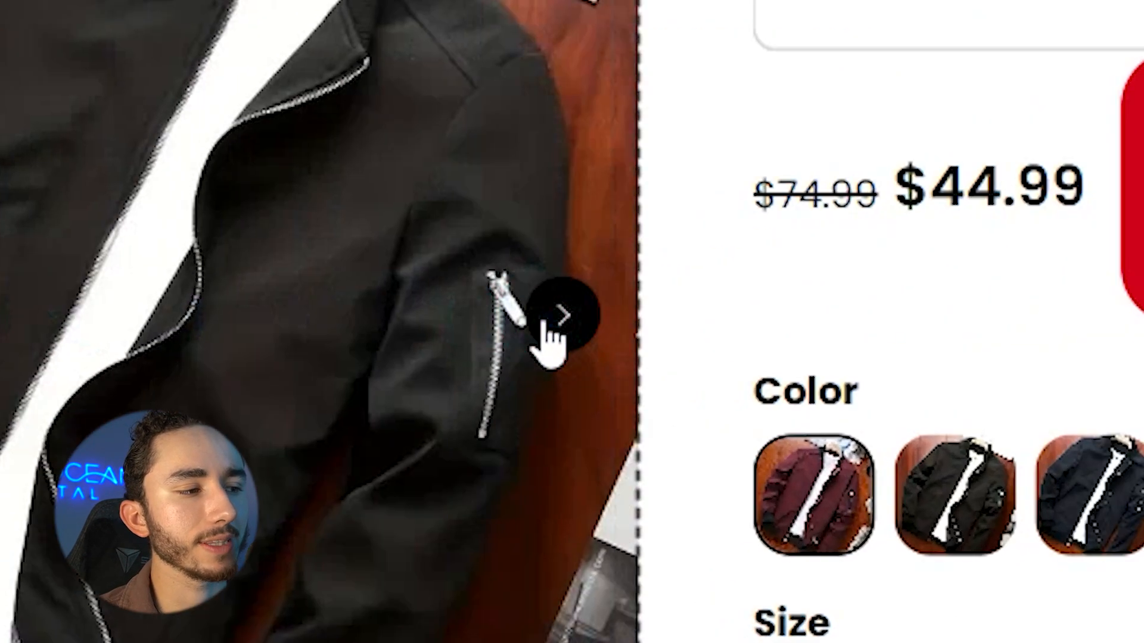
click(430, 359)
click(540, 318)
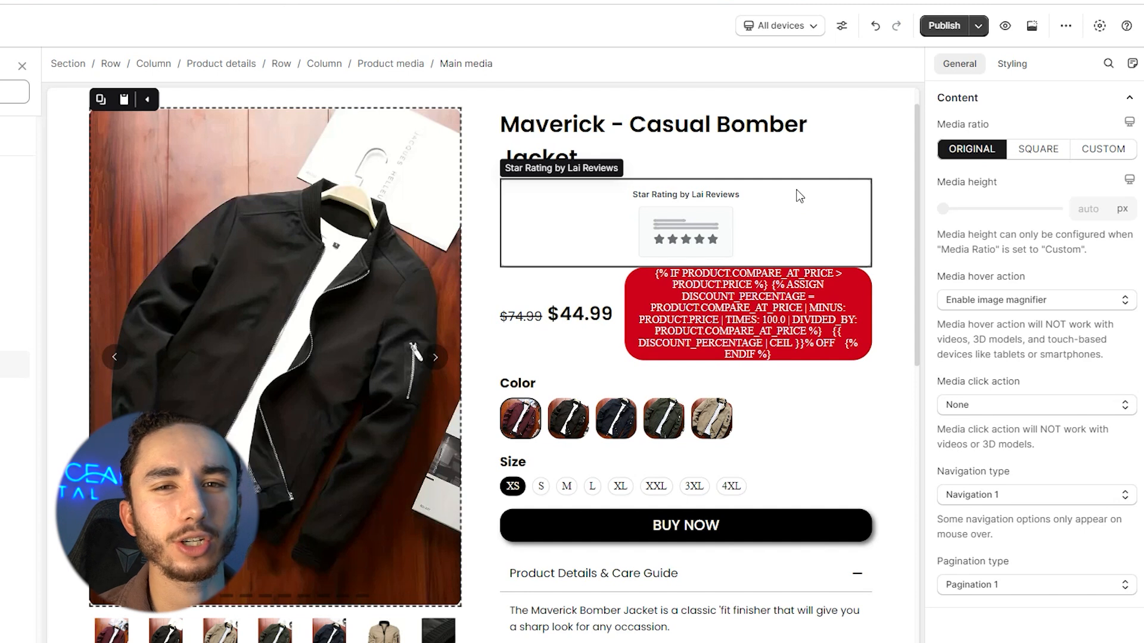
Try the Square media ratio on the main media and return it to Original.
click(1039, 152)
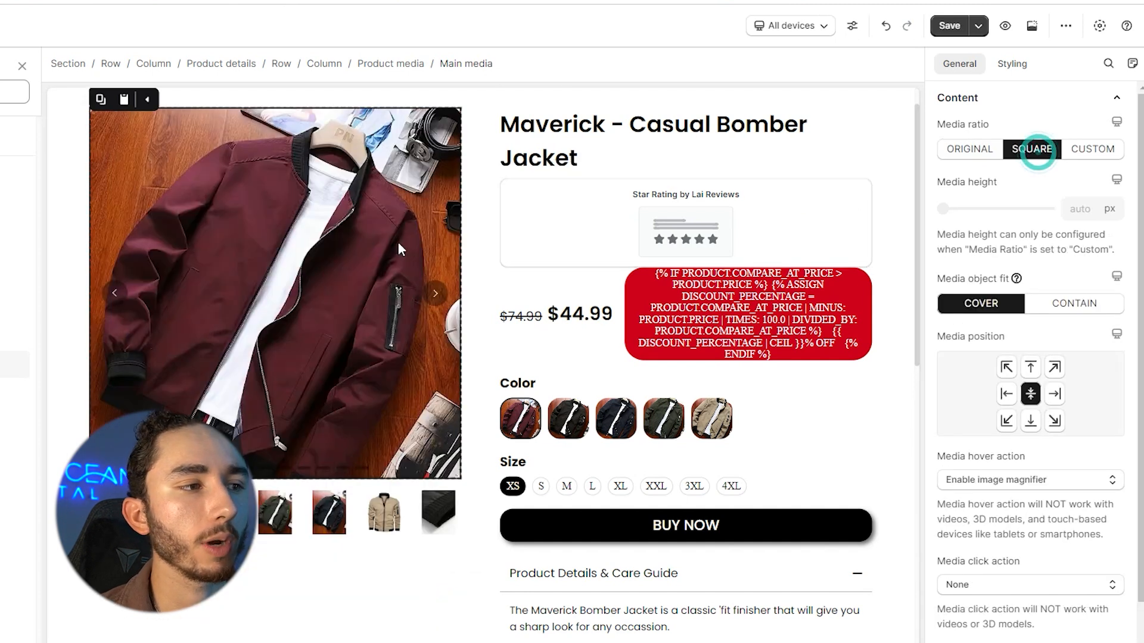
click(982, 150)
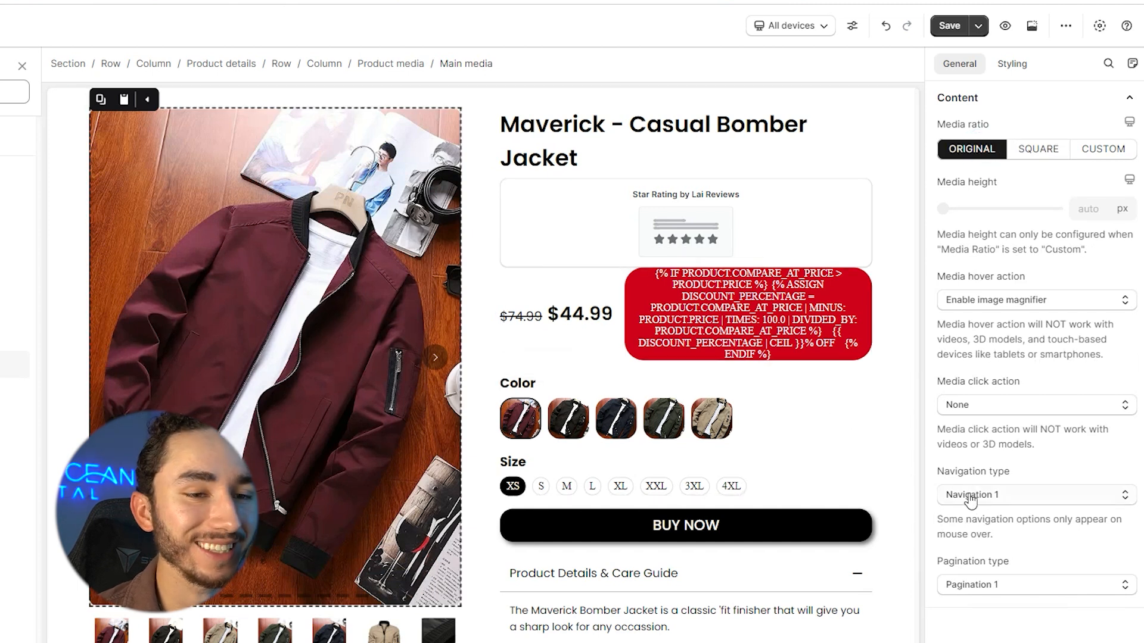
Check the main media's navigation type options, and test the gallery's pagination and next arrow.
click(982, 500)
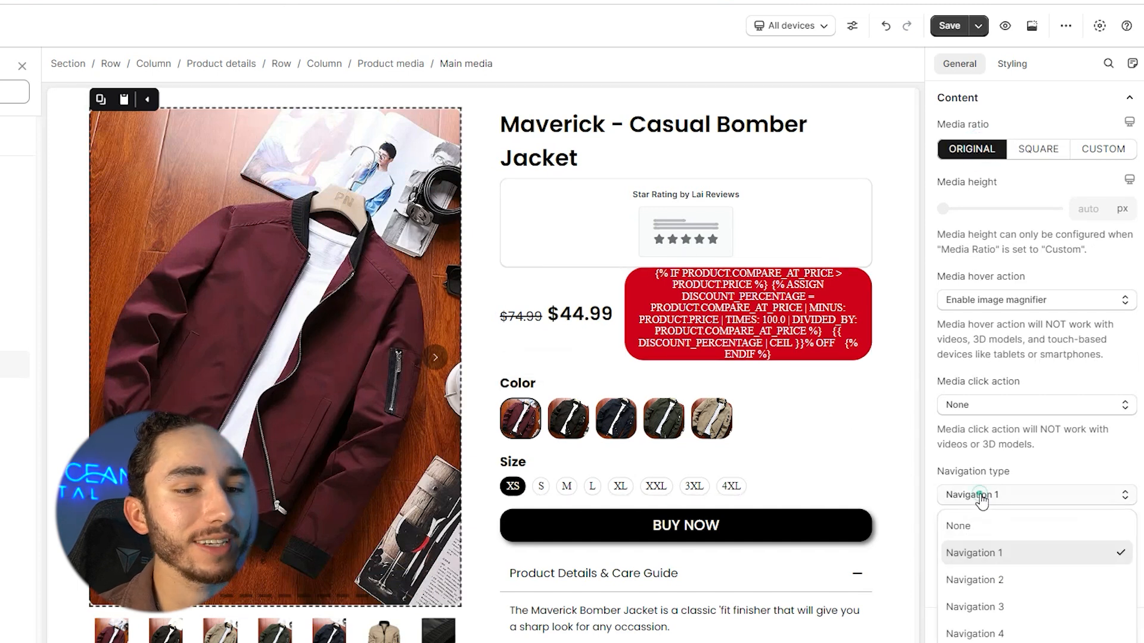
click(1002, 468)
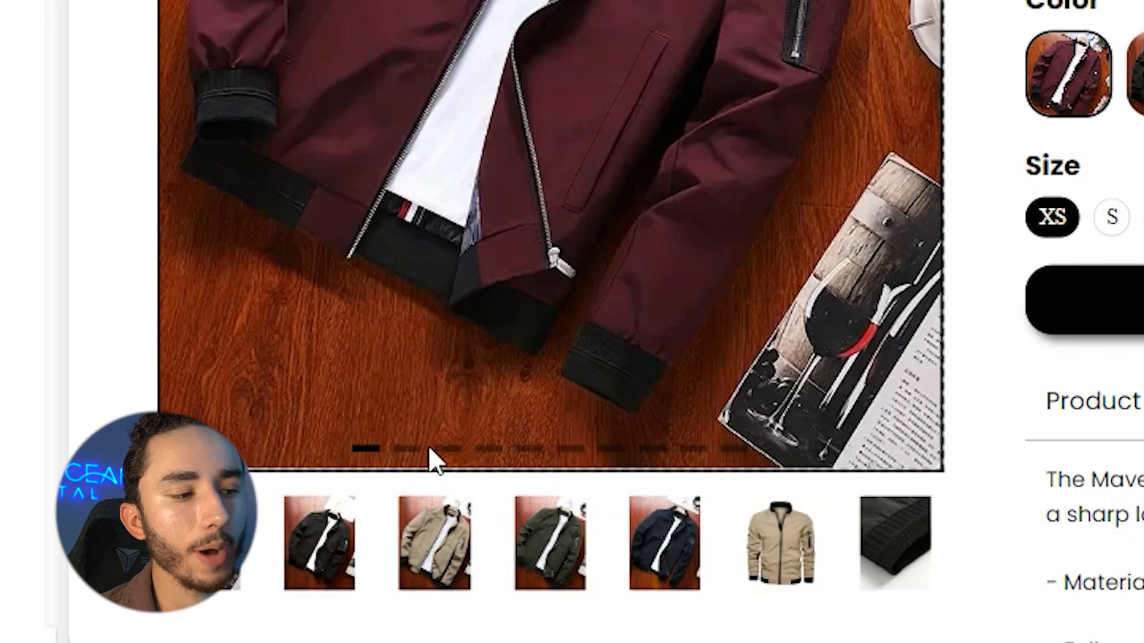
click(605, 449)
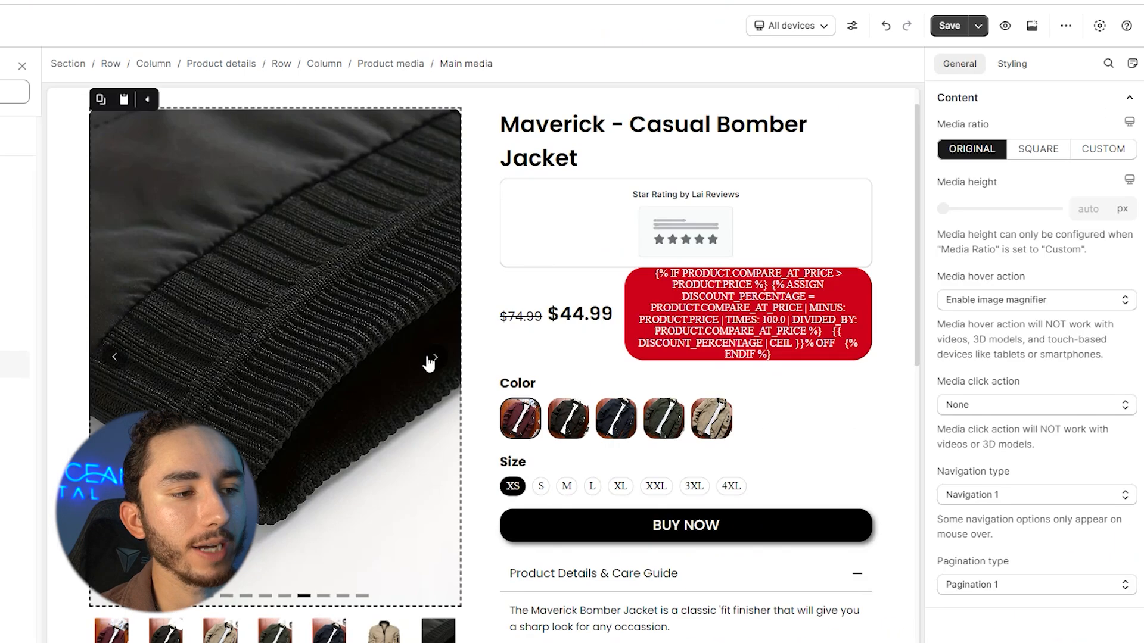
click(434, 358)
Switch the editor to Mobile view, browse the main media and product details, and select the Size Chart accordion header.
click(775, 26)
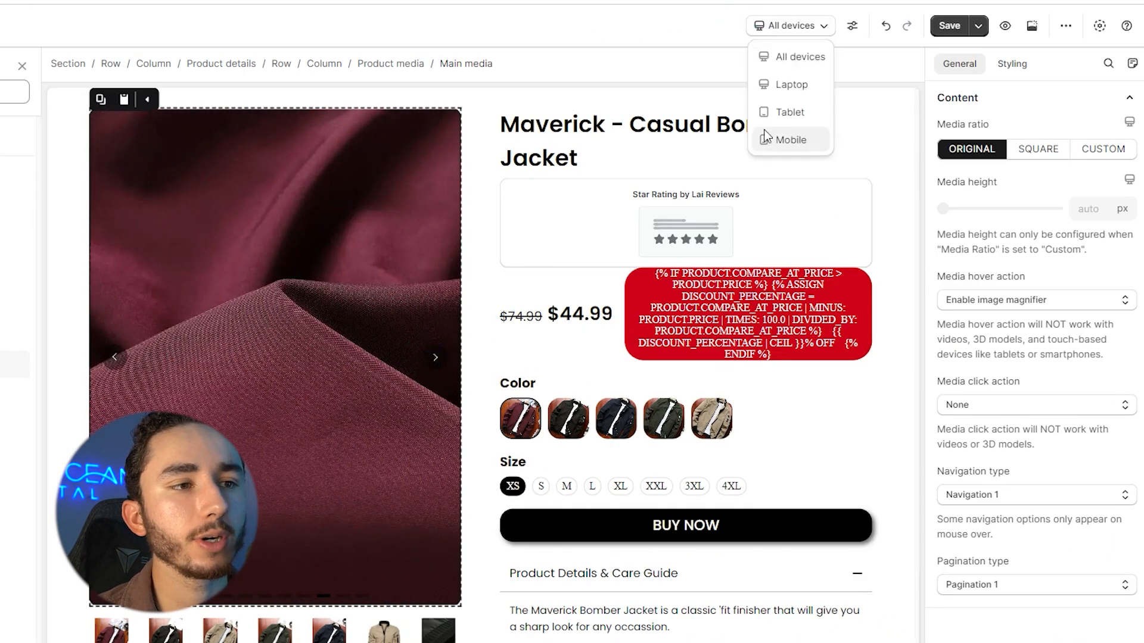
click(764, 136)
click(375, 290)
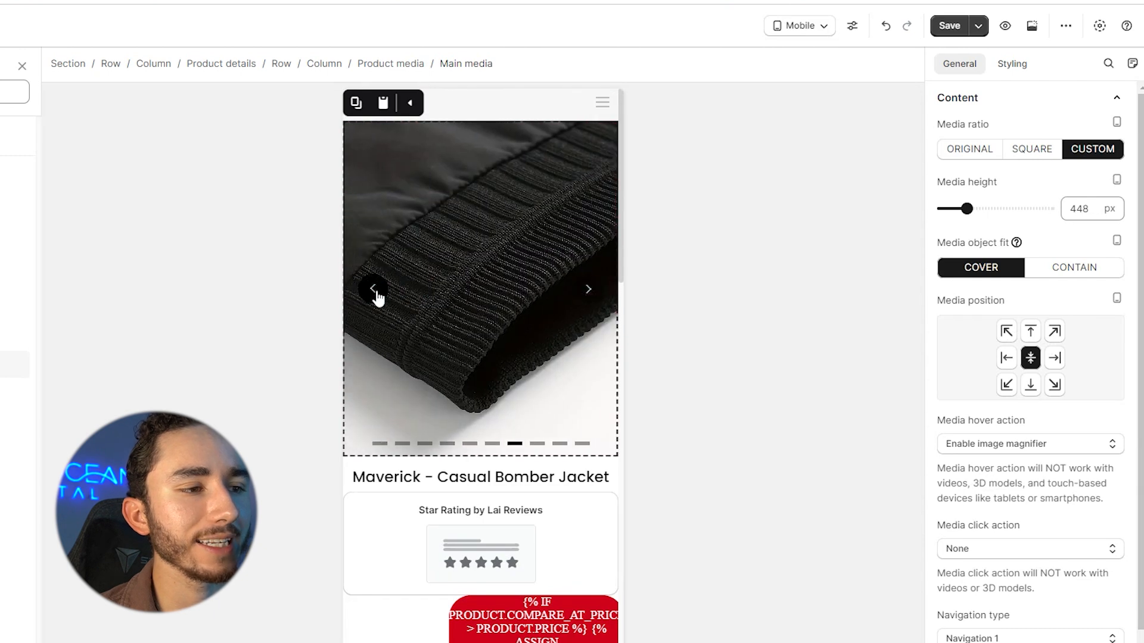
click(374, 290)
click(375, 290)
click(374, 290)
click(374, 291)
scroll(501, 273, down, 10)
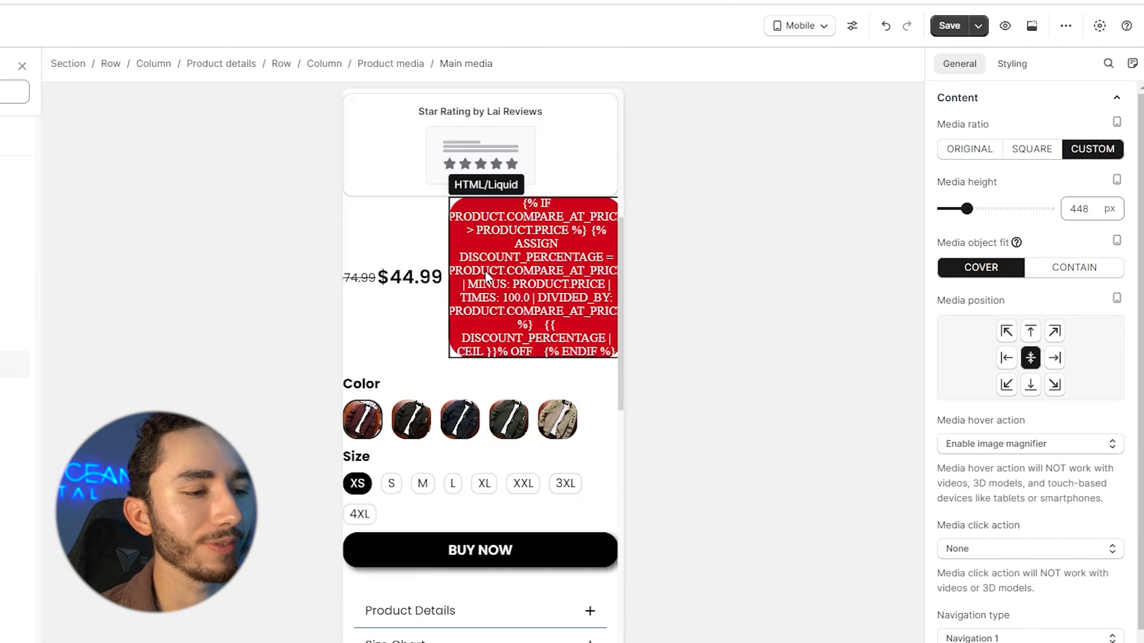
scroll(481, 268, down, 1)
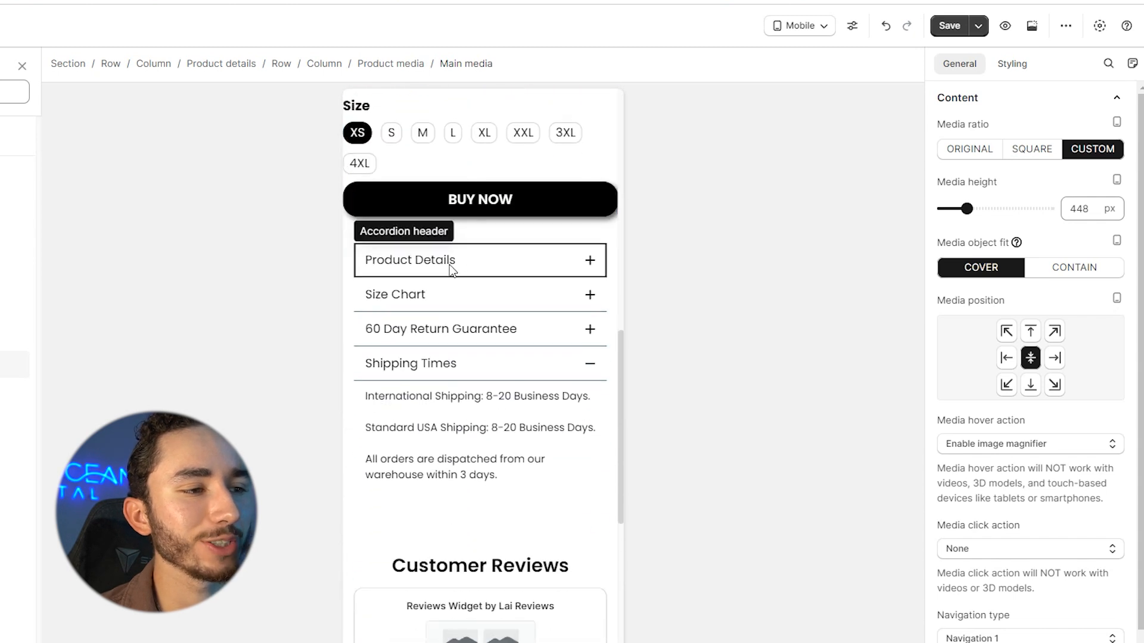
click(441, 297)
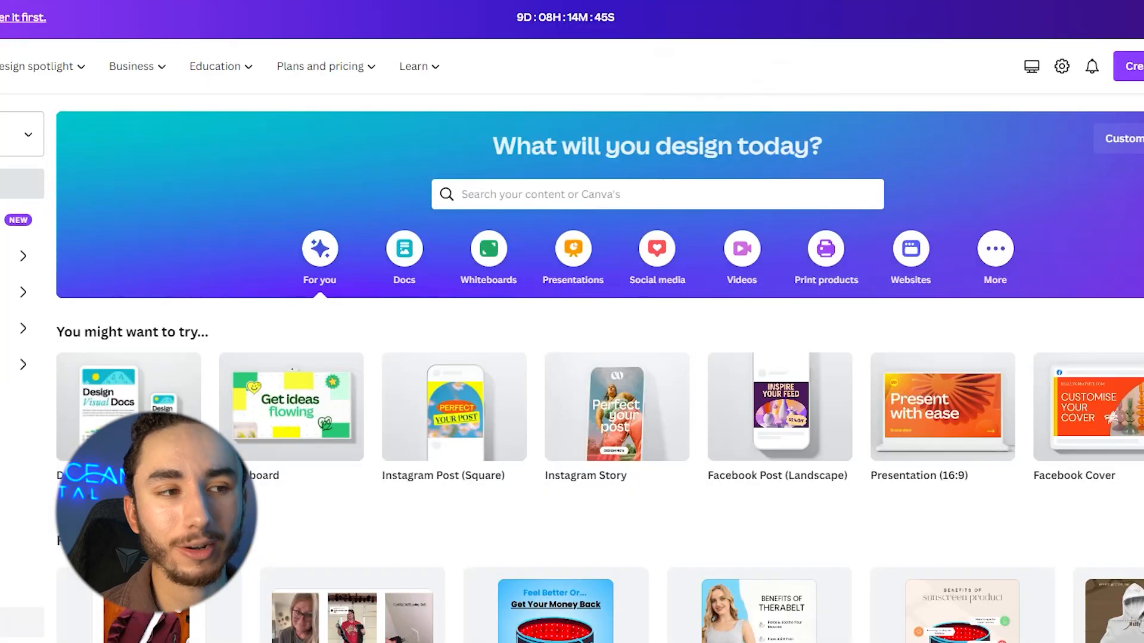
Switch to Canva and search for "size chart".
click(574, 191)
text(size chart)
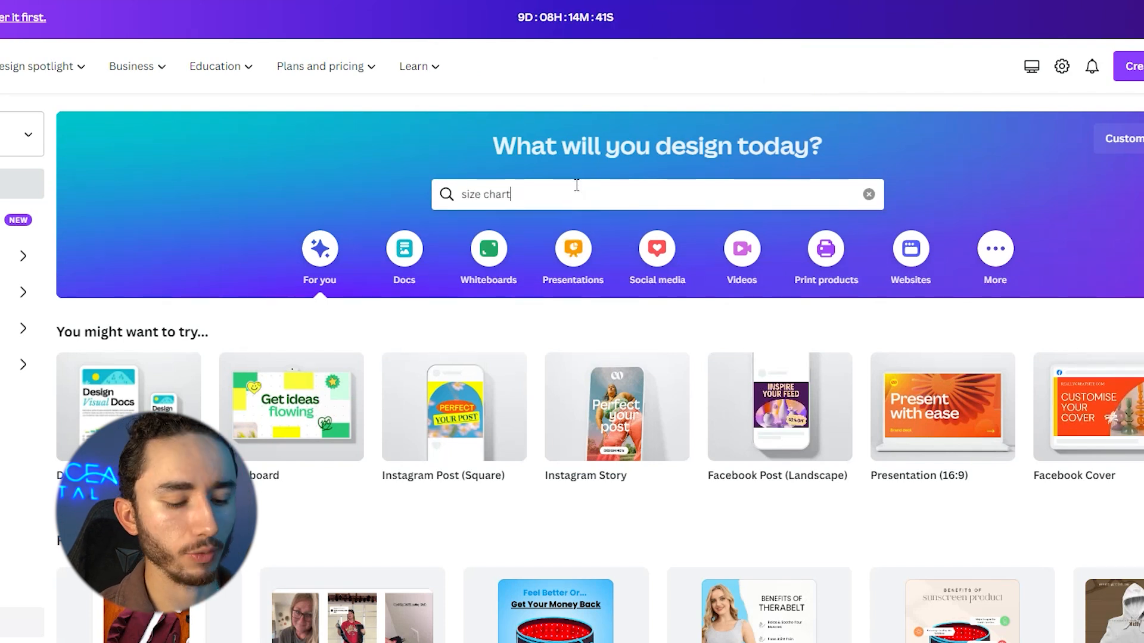
key(Return)
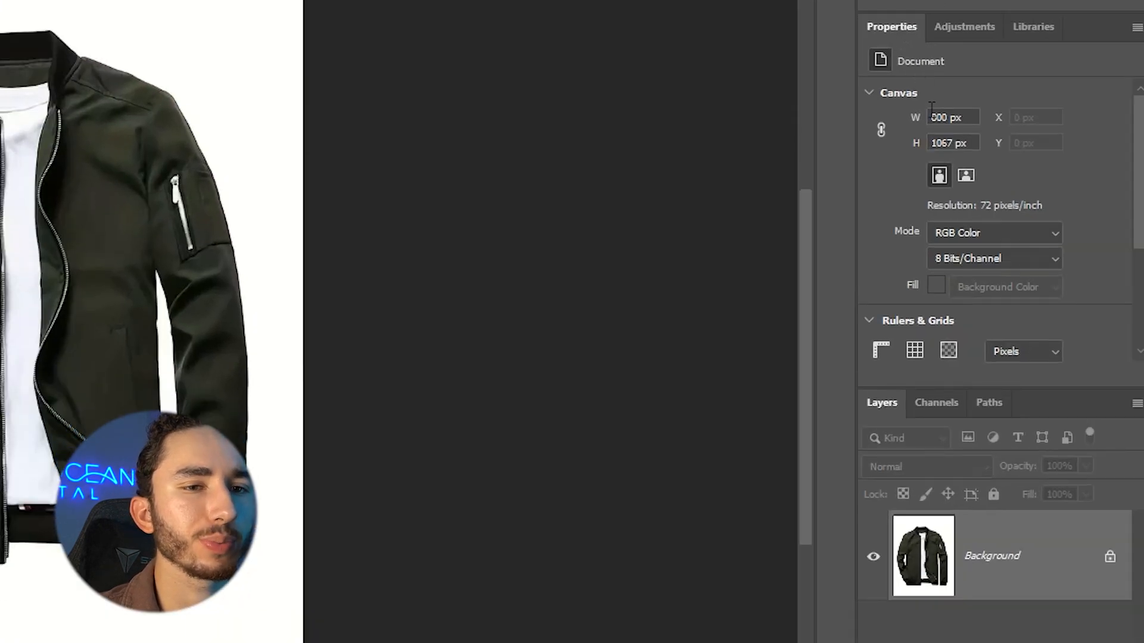
Switch to Photoshop, unlock the green jacket image's Background layer and remove its background.
scroll(1037, 208, down, 5)
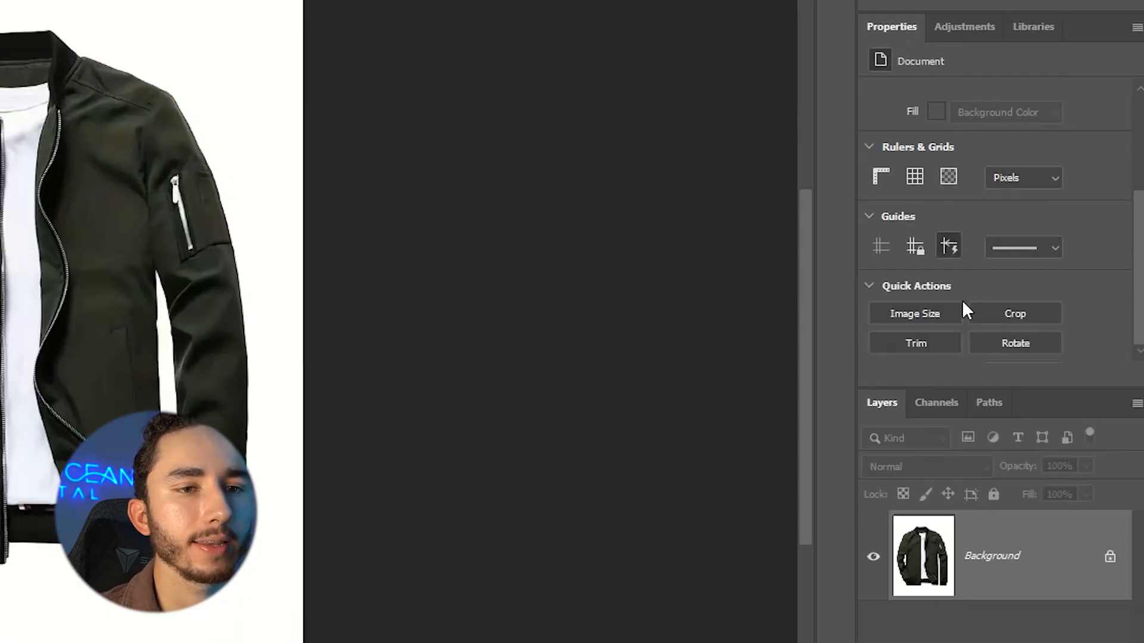
click(1110, 559)
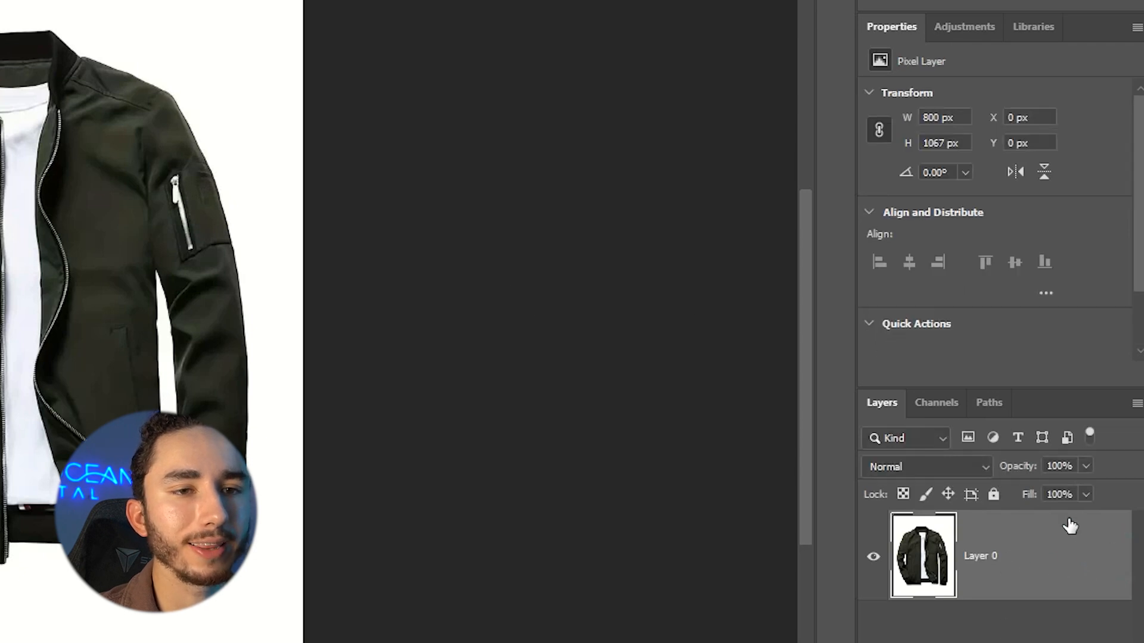
scroll(883, 130, down, 3)
click(954, 275)
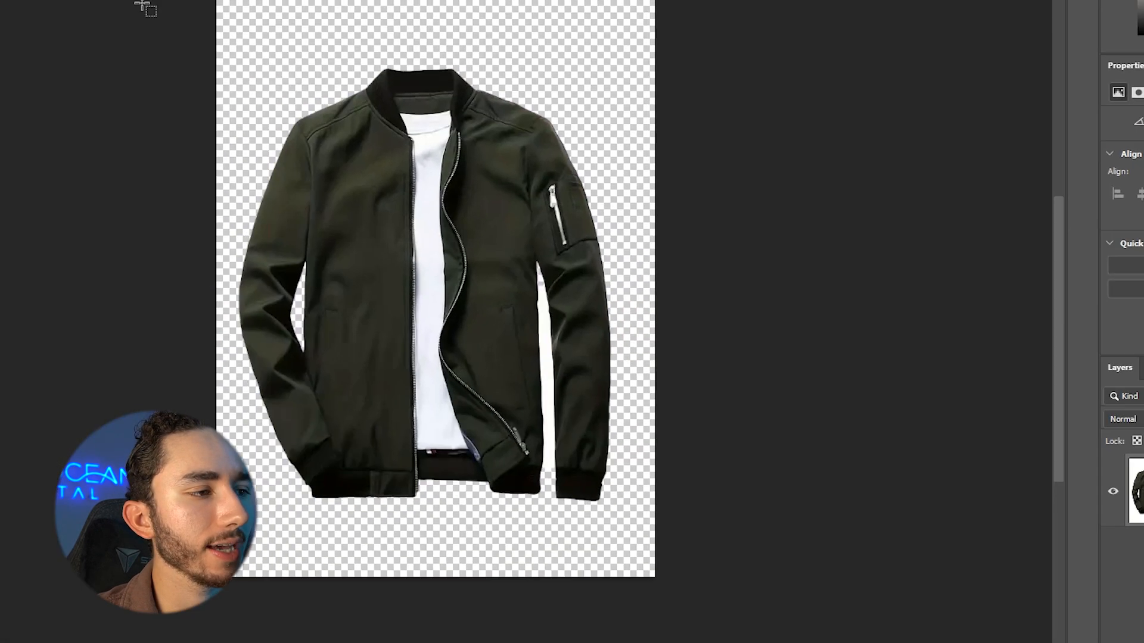
Refine the jacket's layer mask in Select and Mask with a smaller brush, clearing the leftover white gap between the body and sleeve.
key(ctrl+t)
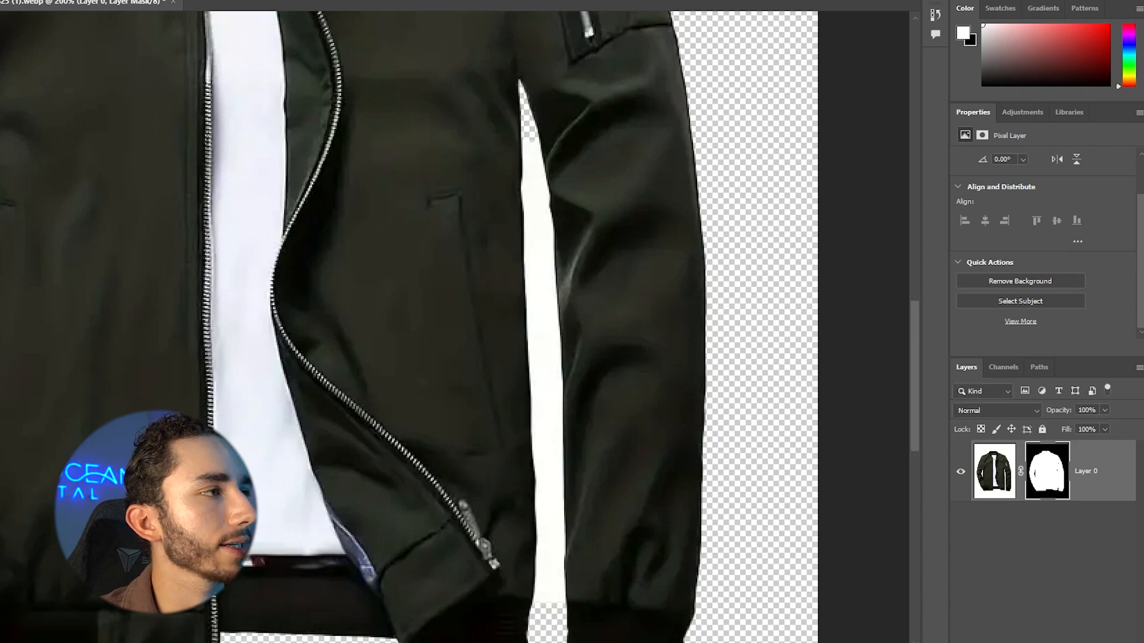
click(238, 13)
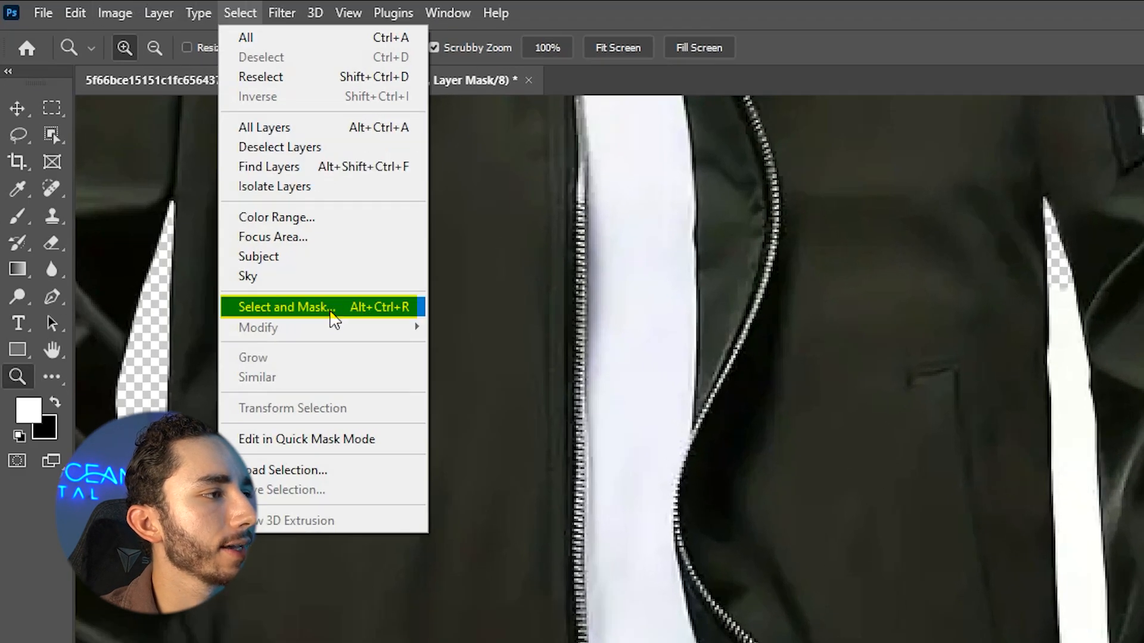
click(334, 306)
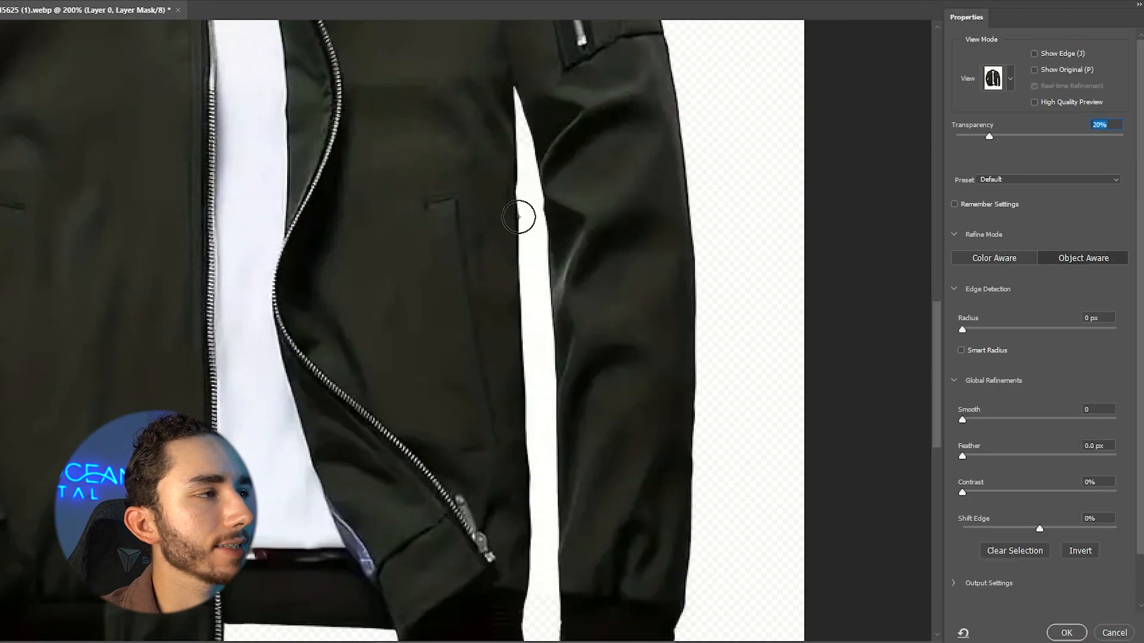
click(18, 1)
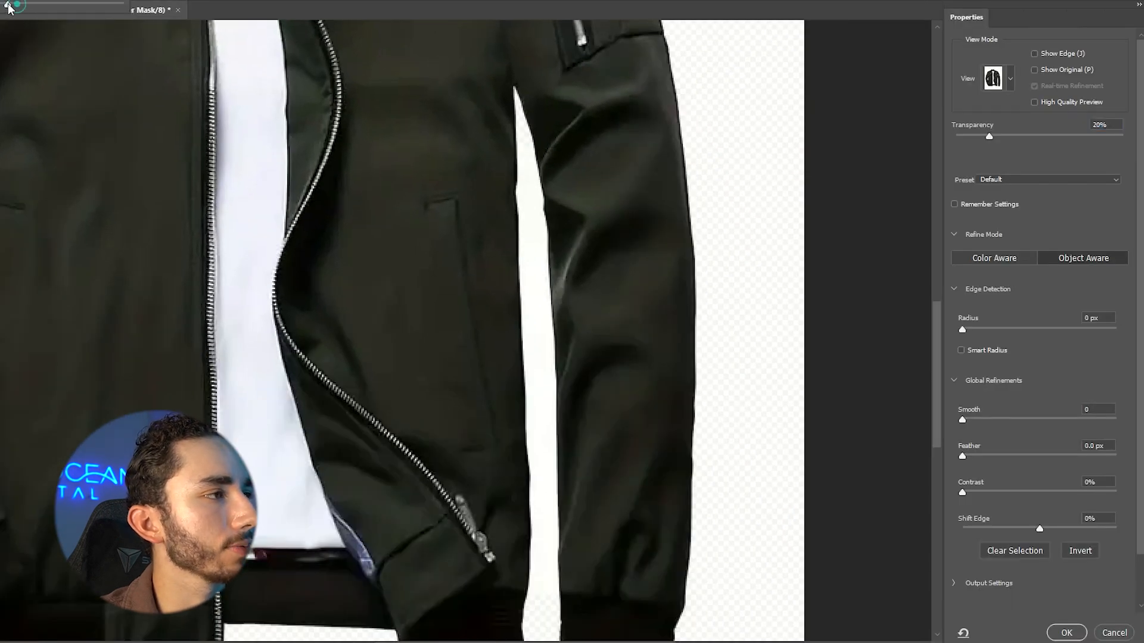
key(Return)
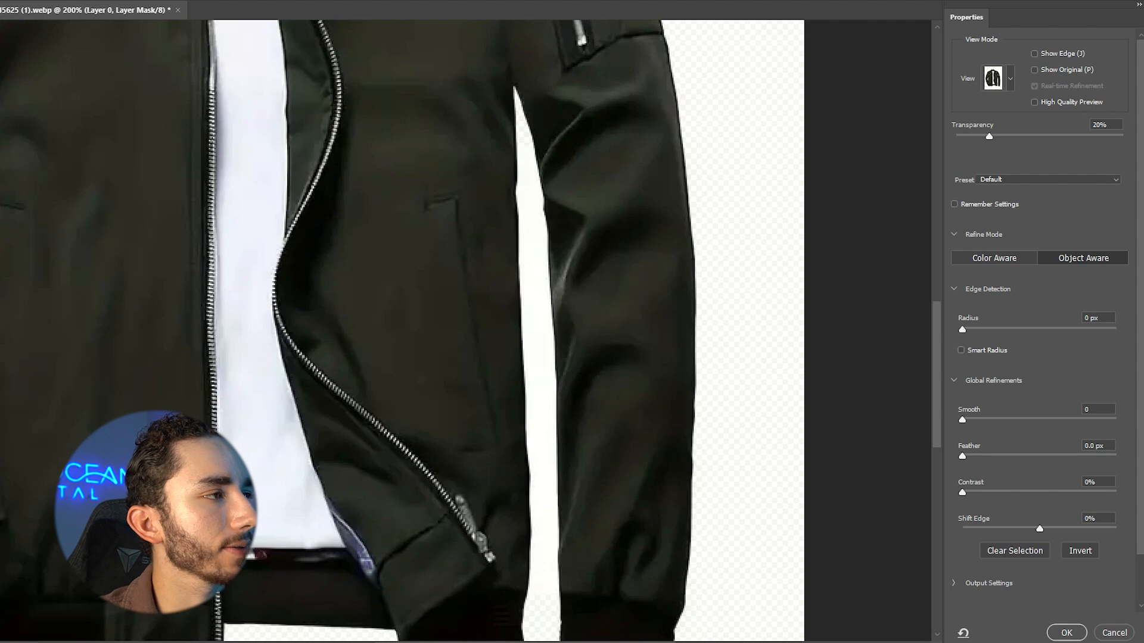
mouse_move(529, 162)
mouse_down()
mouse_move(538, 333)
mouse_move(512, 355)
mouse_up()
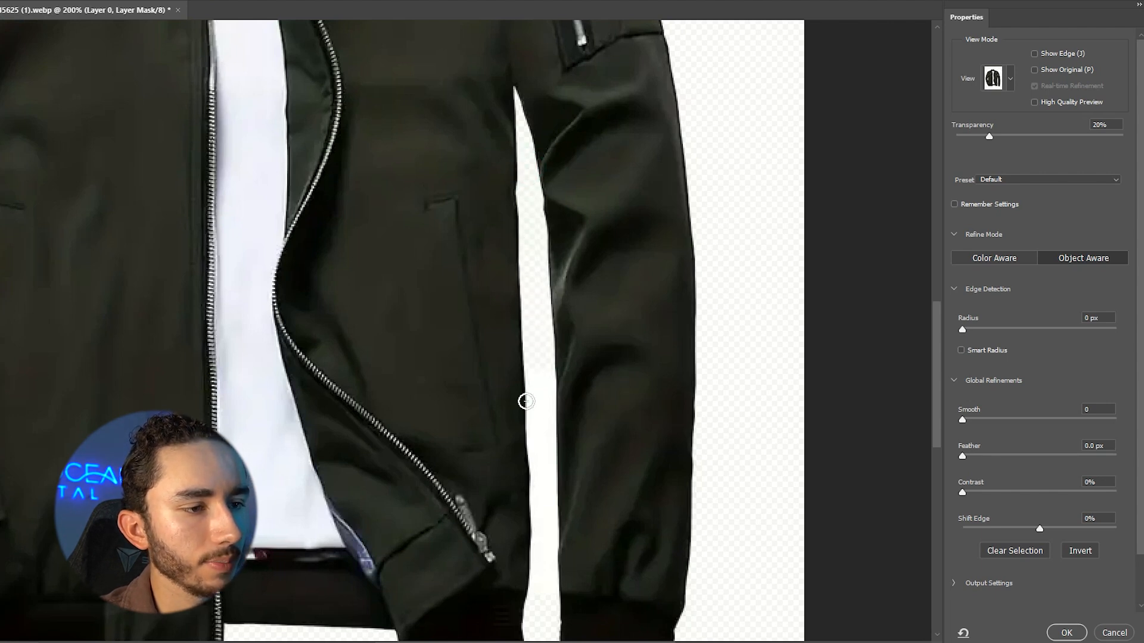
drag(538, 408, 547, 589)
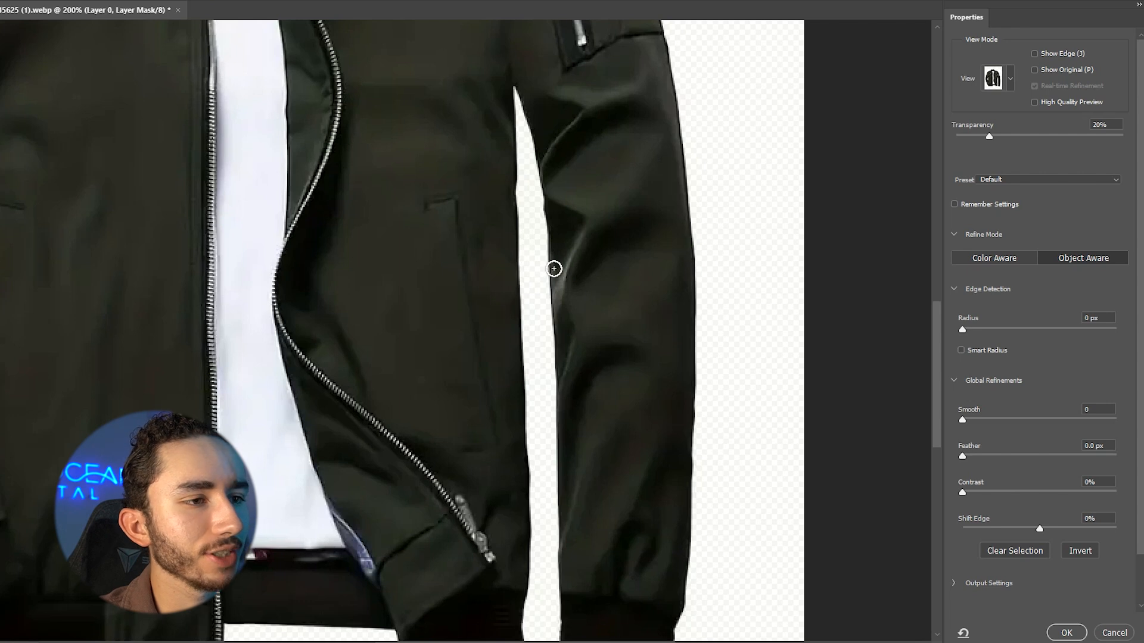
drag(566, 258, 566, 274)
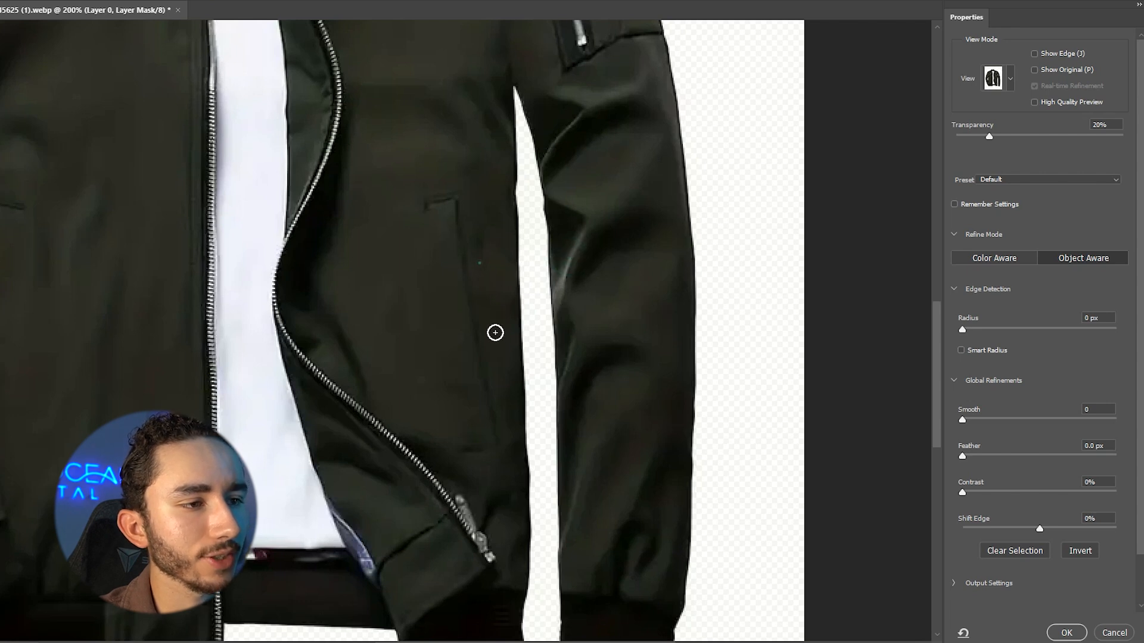
click(1065, 633)
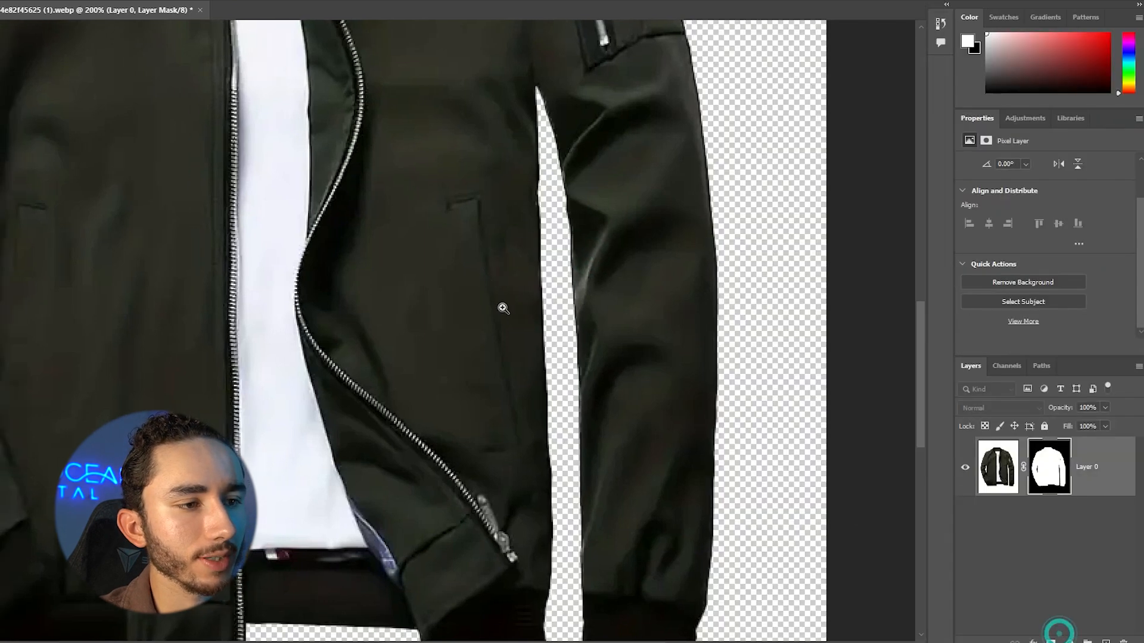
Switch back to the PageFly editor and look over the accordions, Customer Reviews section and footer in mobile view.
scroll(343, 243, down, 1)
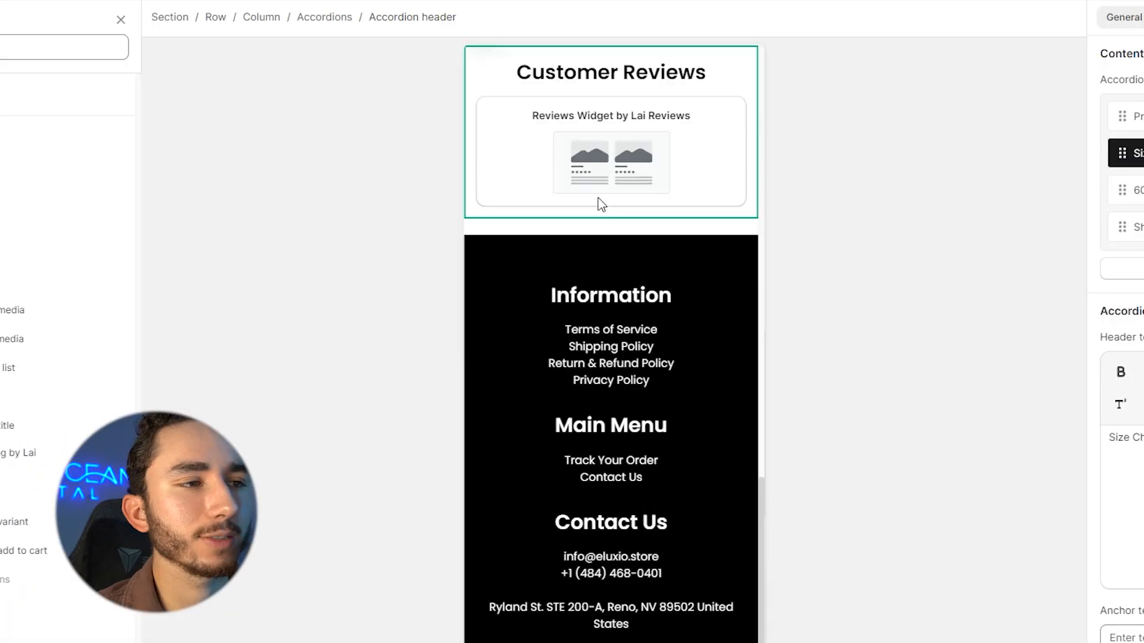
scroll(656, 256, up, 3)
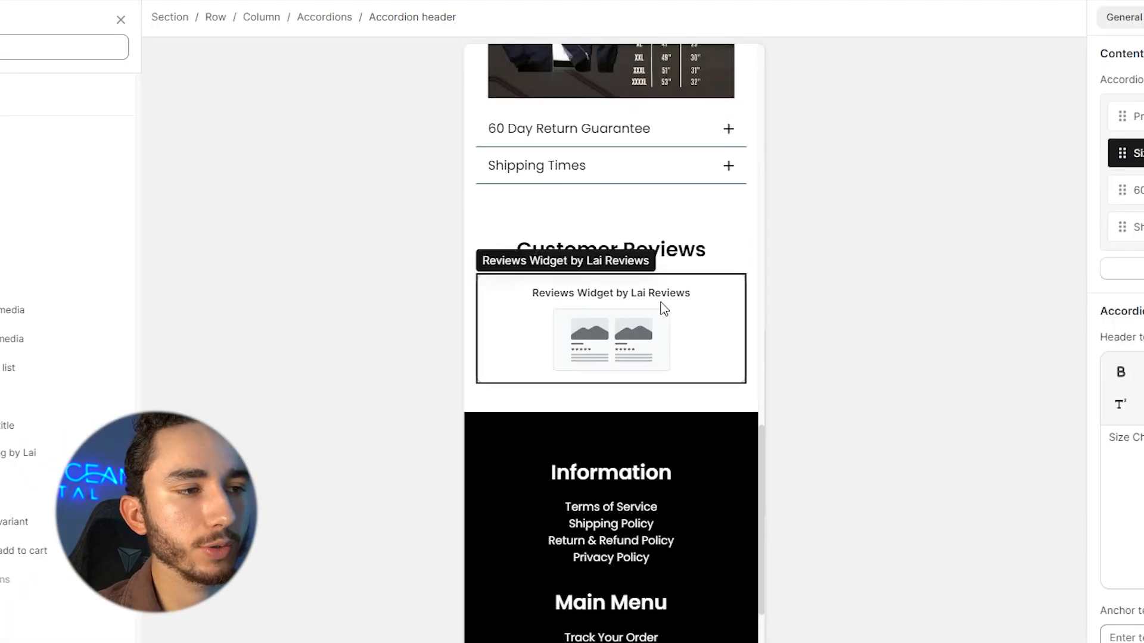
Look over the mobile page in PageFly, then hide the default Footer section in the theme editor's product template and review the page.
scroll(646, 395, down, 2)
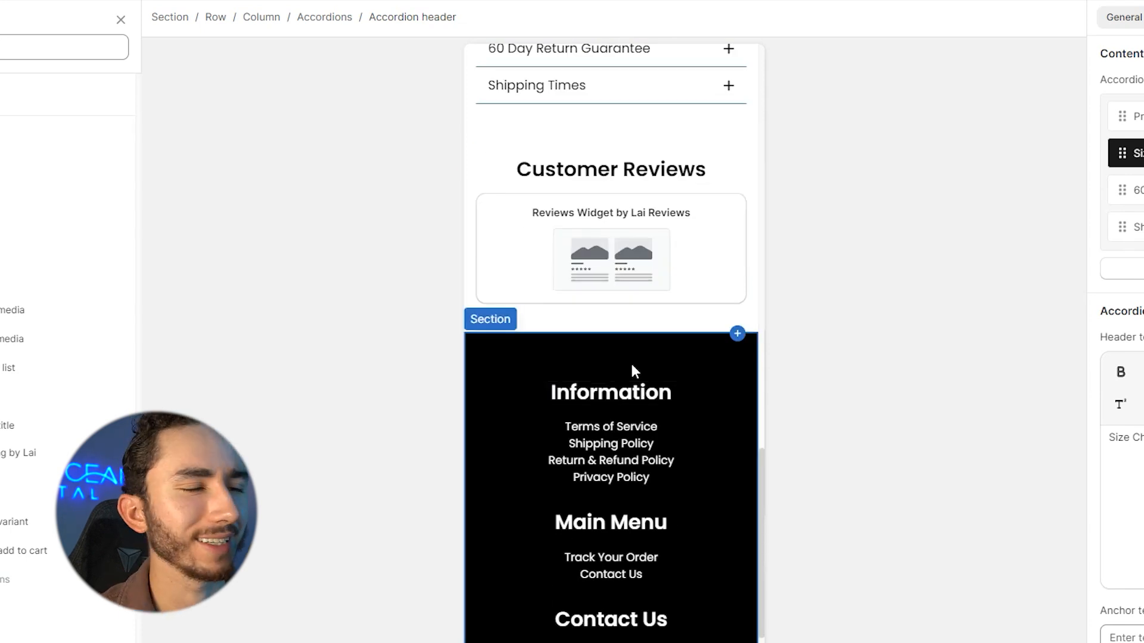
scroll(631, 366, down, 4)
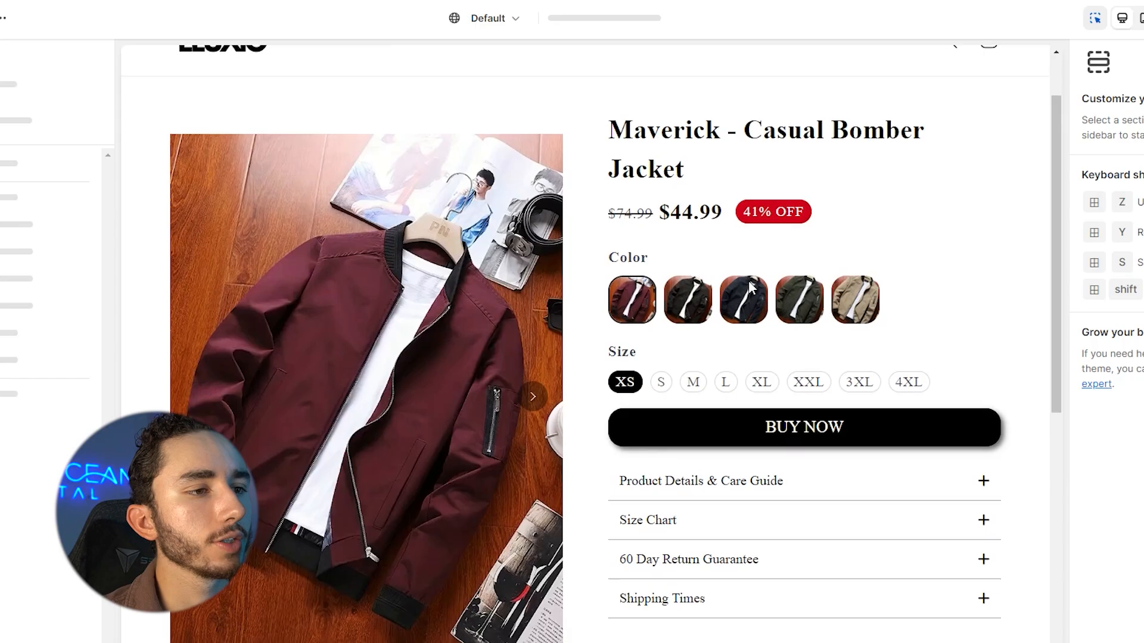
scroll(748, 280, down, 9)
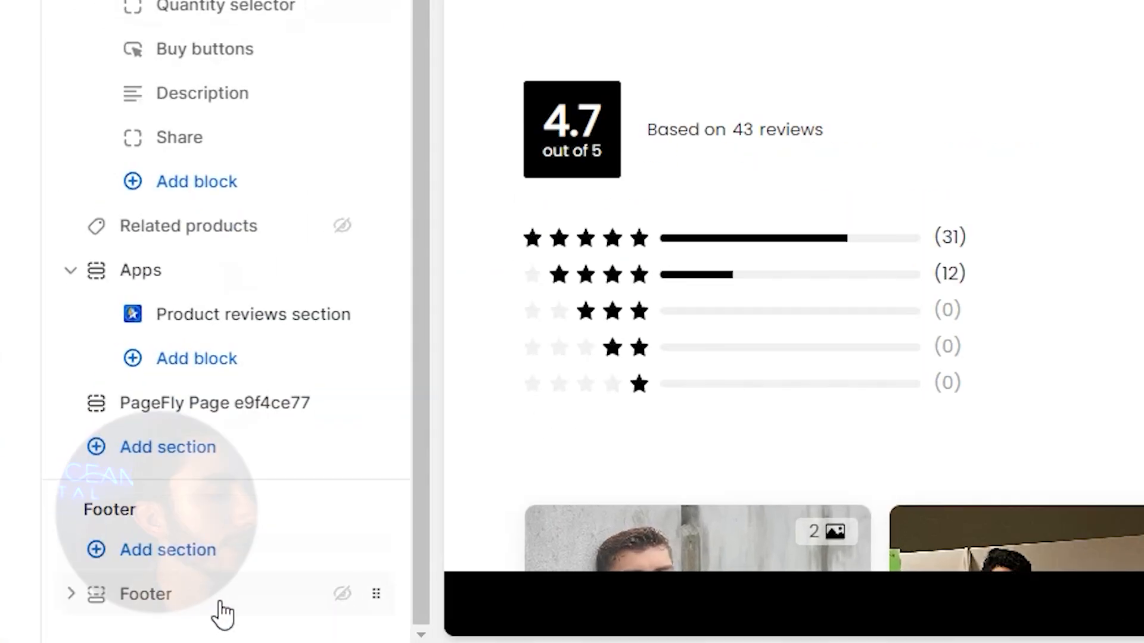
click(62, 642)
scroll(781, 352, down, 10)
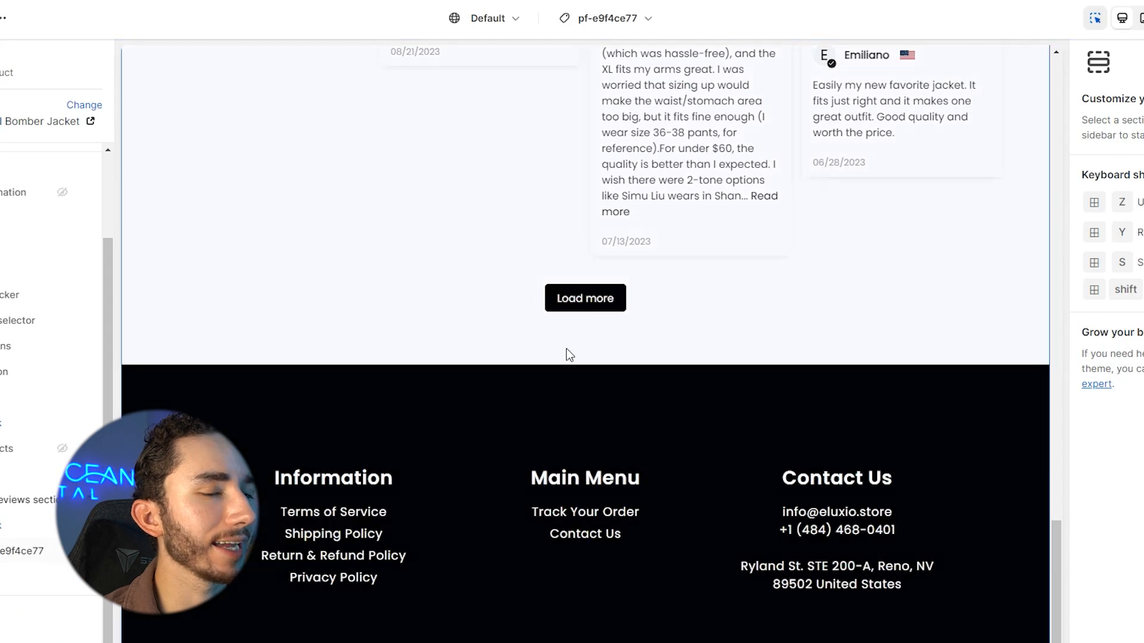
scroll(530, 358, up, 15)
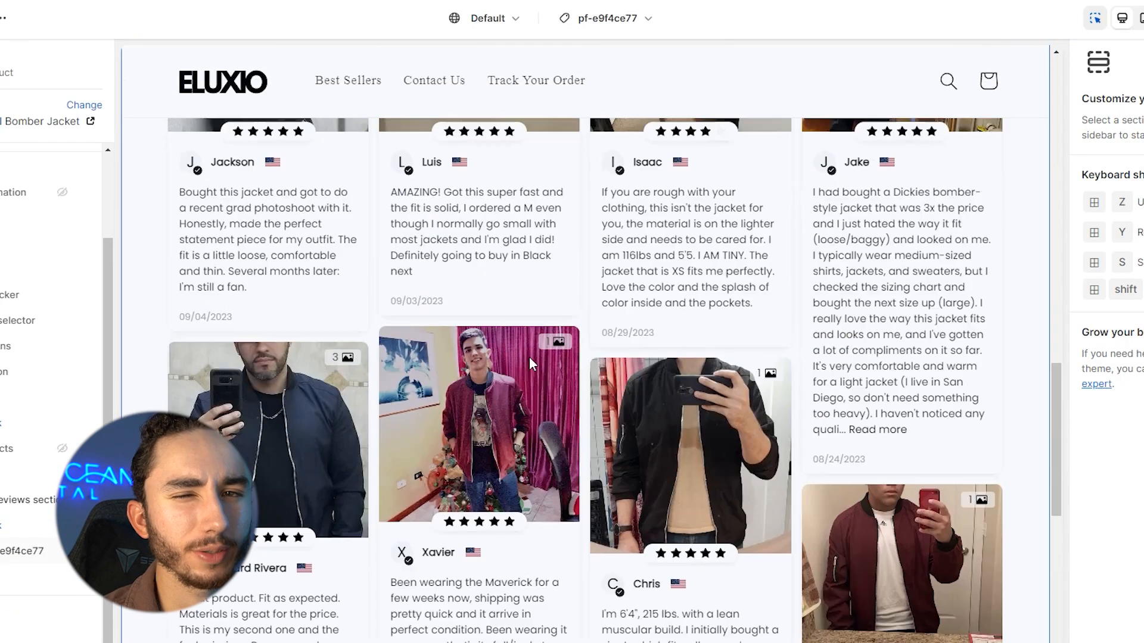
scroll(644, 202, down, 1)
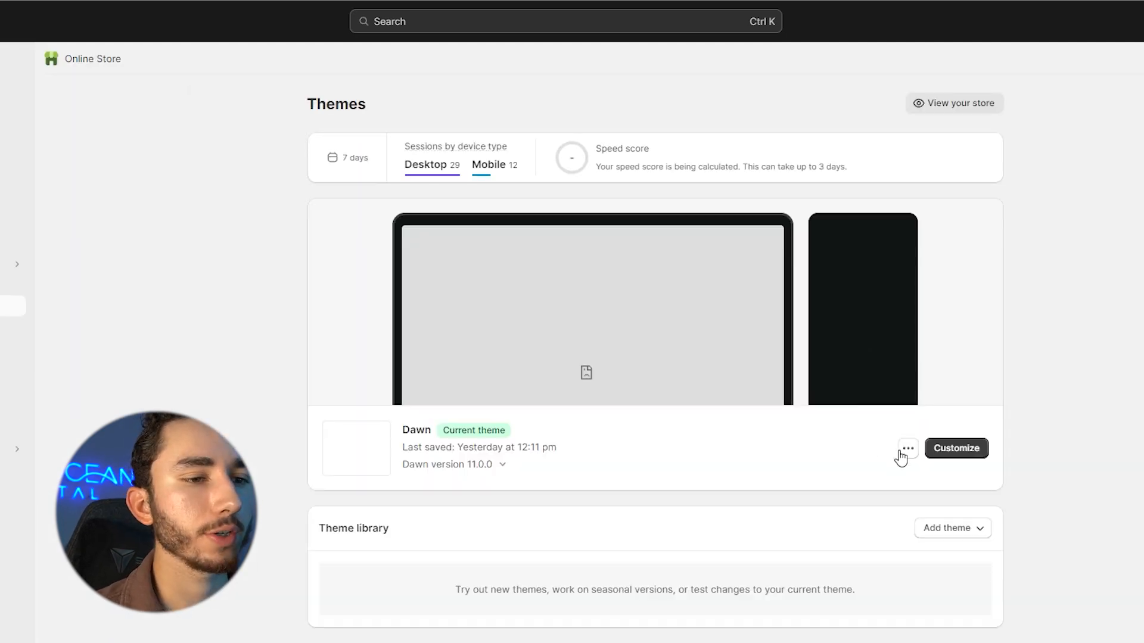
Open theme.liquid in the Dawn theme's code and examine the LAI custom CSS block in the head section.
click(908, 448)
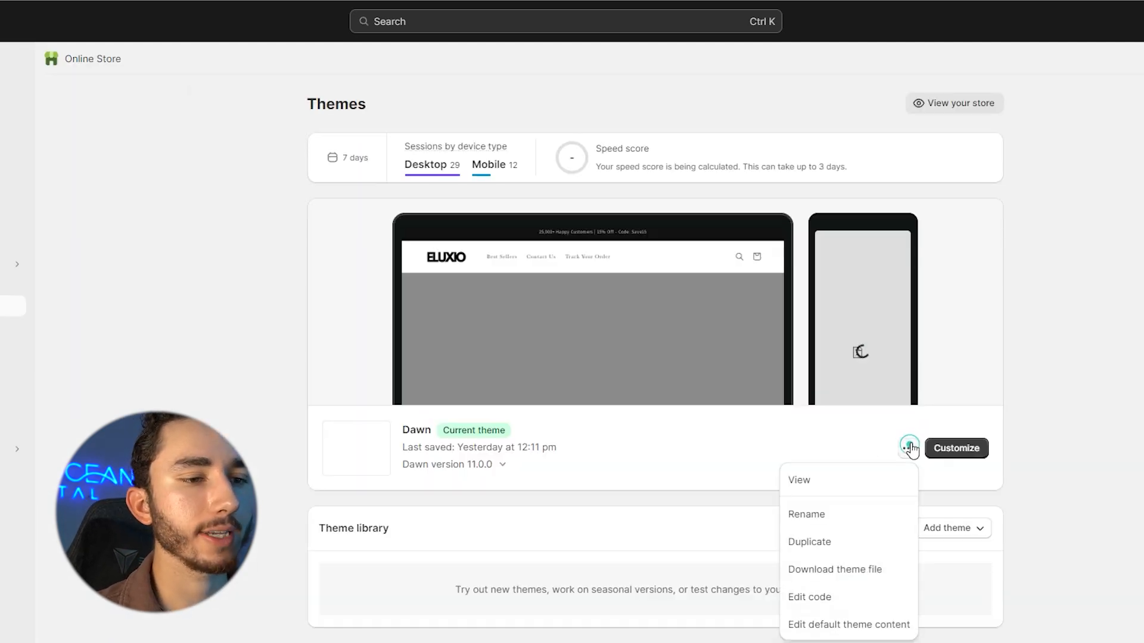
click(858, 589)
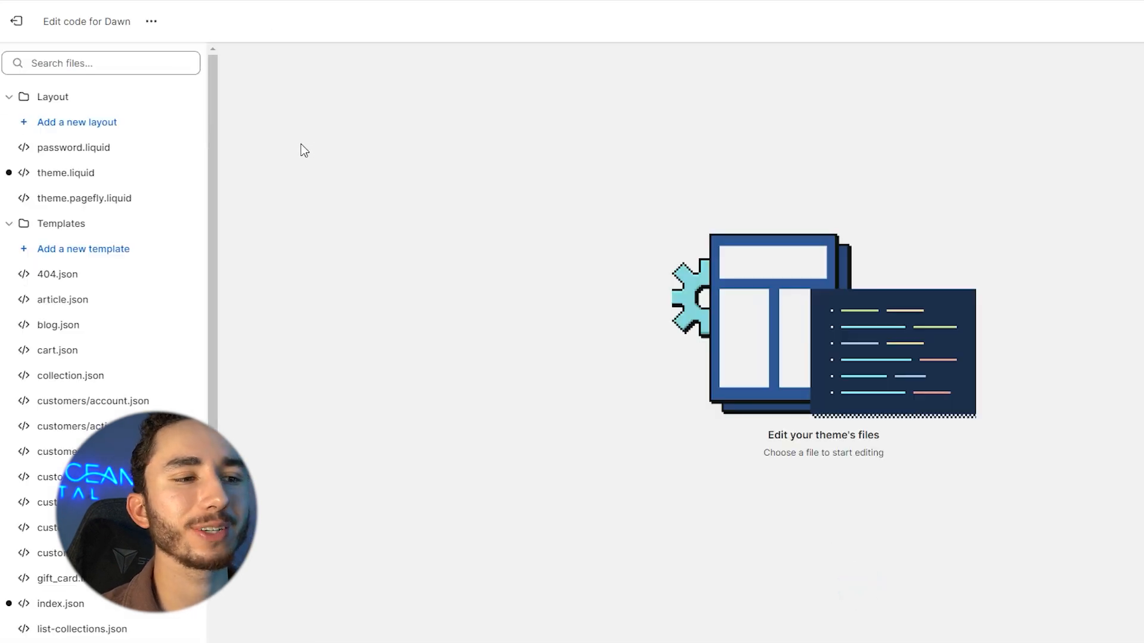
click(57, 176)
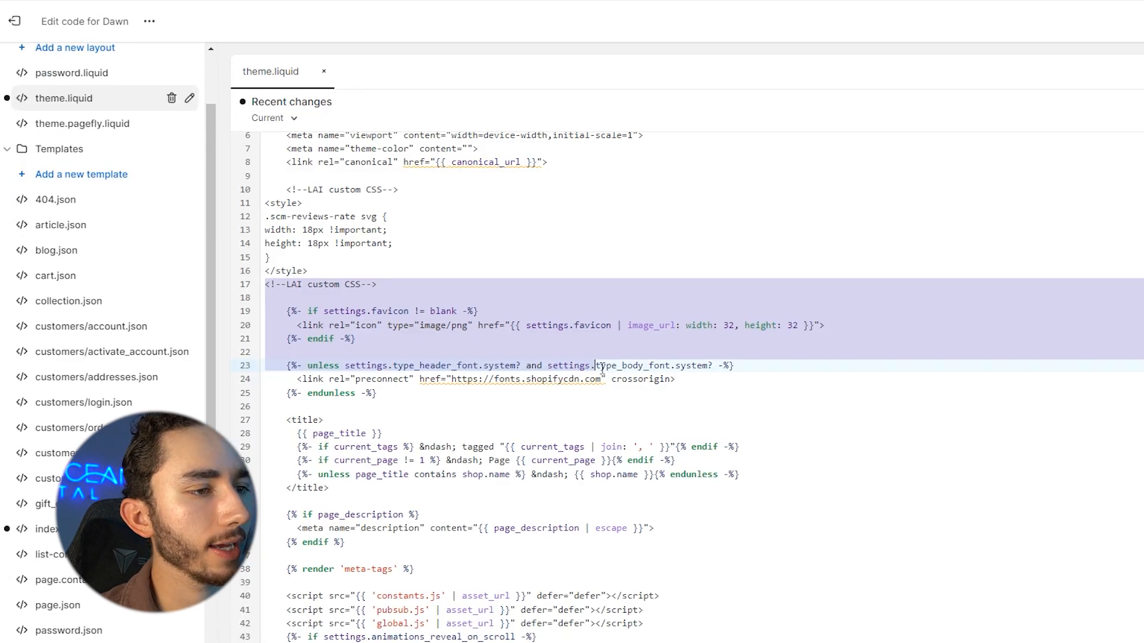
click(760, 332)
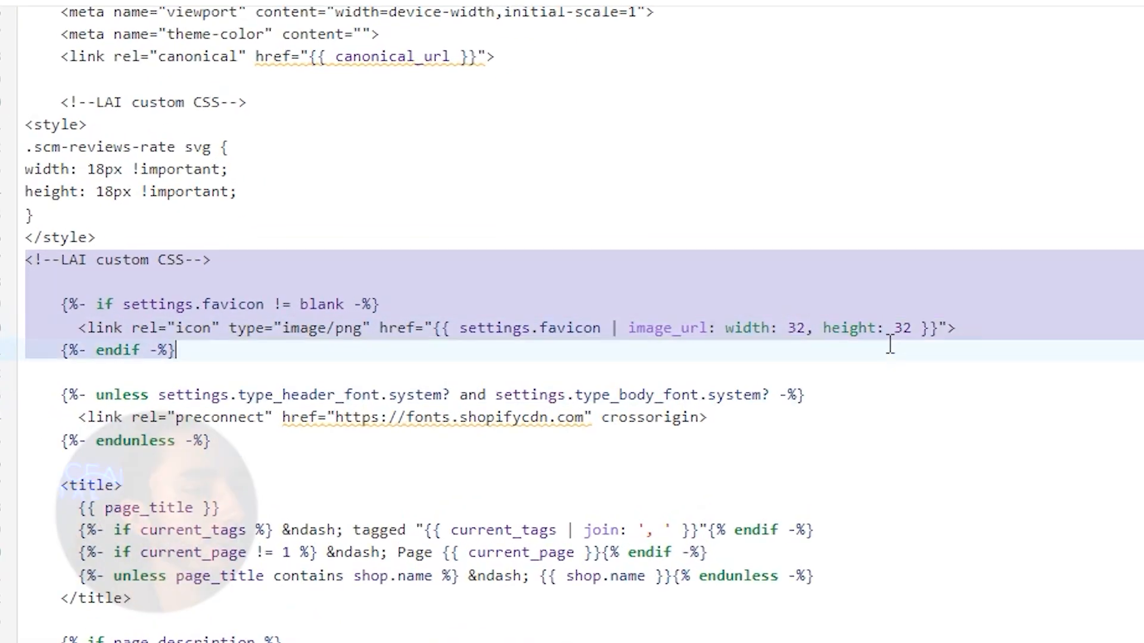
drag(889, 345, 780, 457)
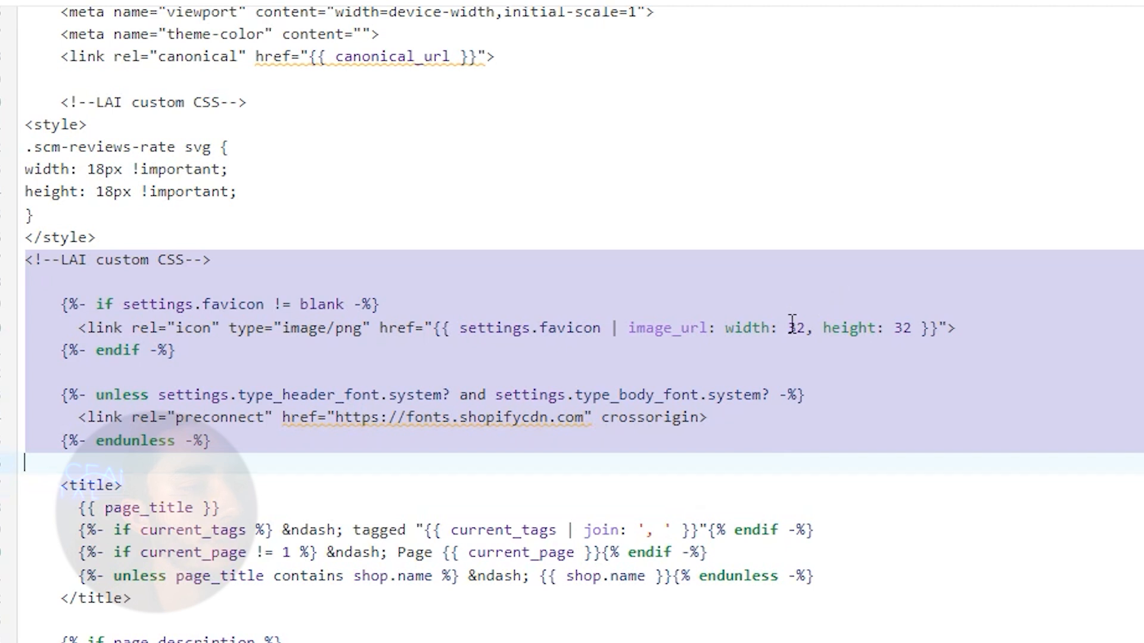
click(812, 328)
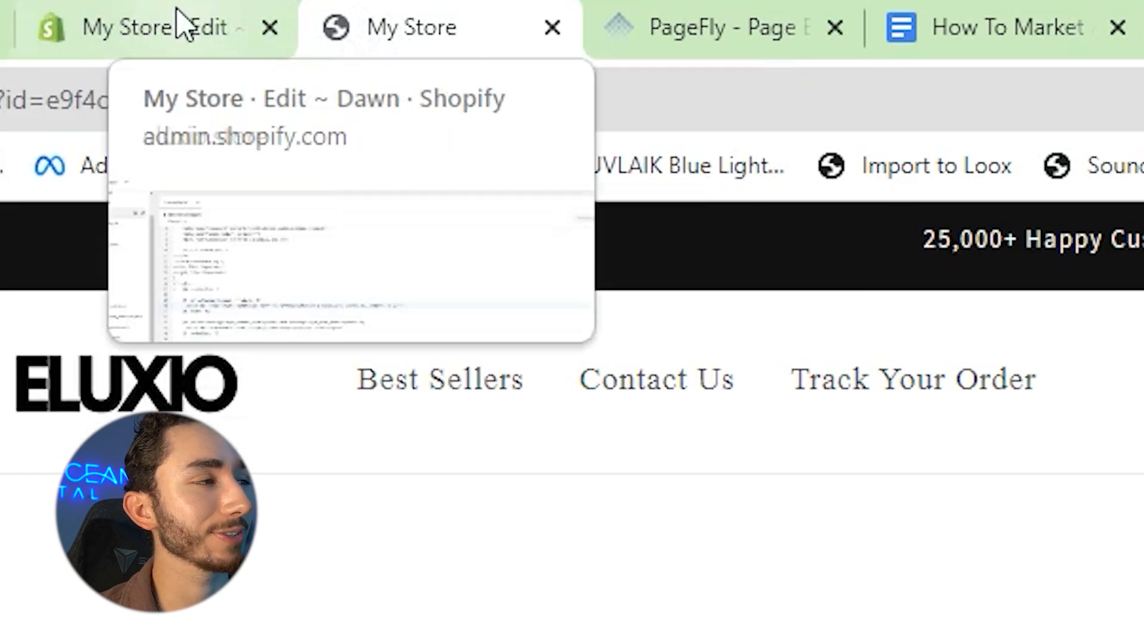
Set the homepage title to "Eluxio - Shop Smart, Live Better" in the Online Store preferences.
click(6, 26)
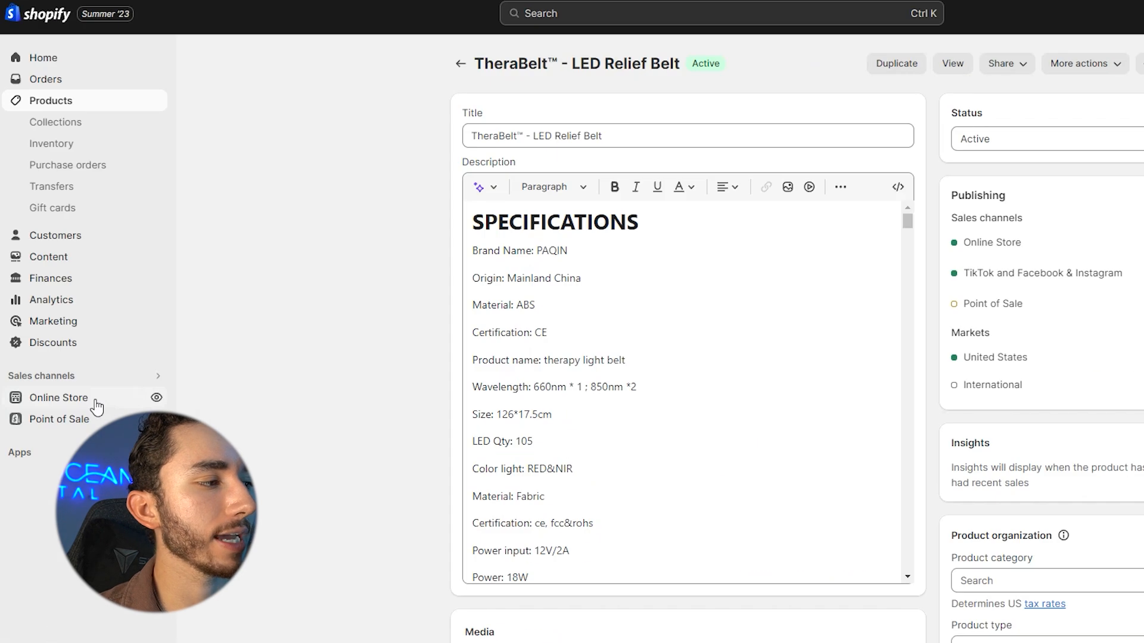
click(60, 324)
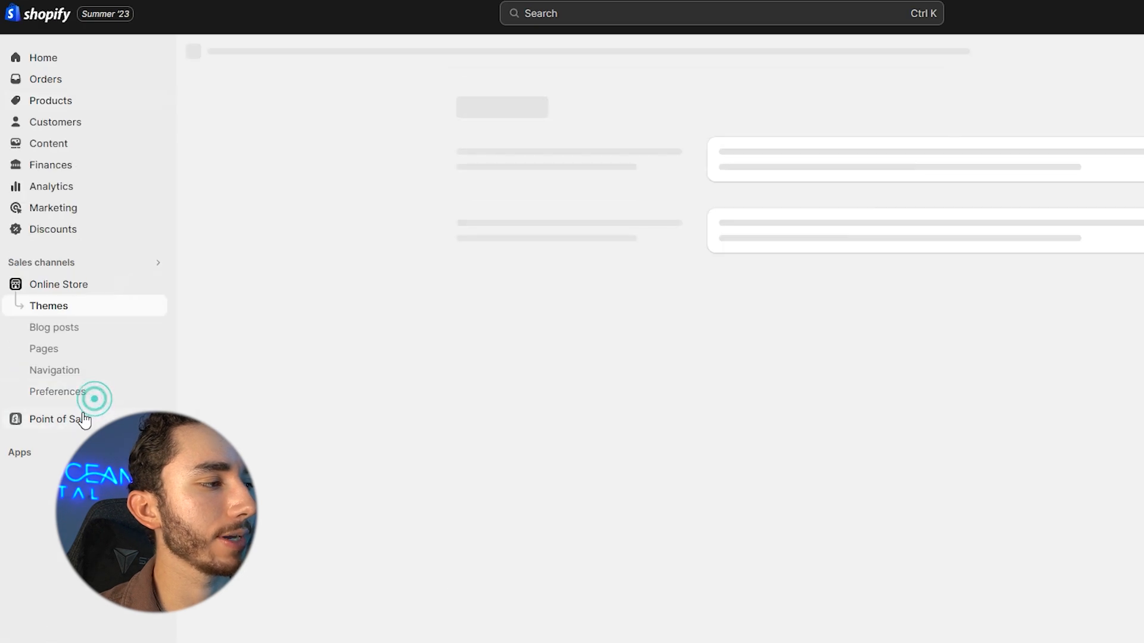
click(84, 395)
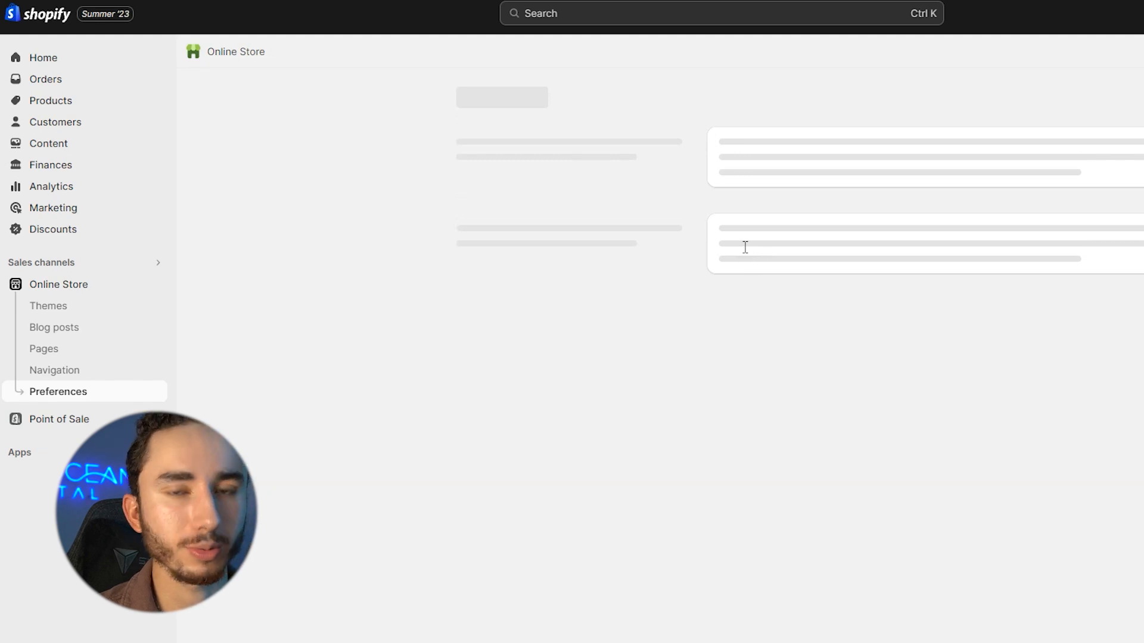
click(781, 189)
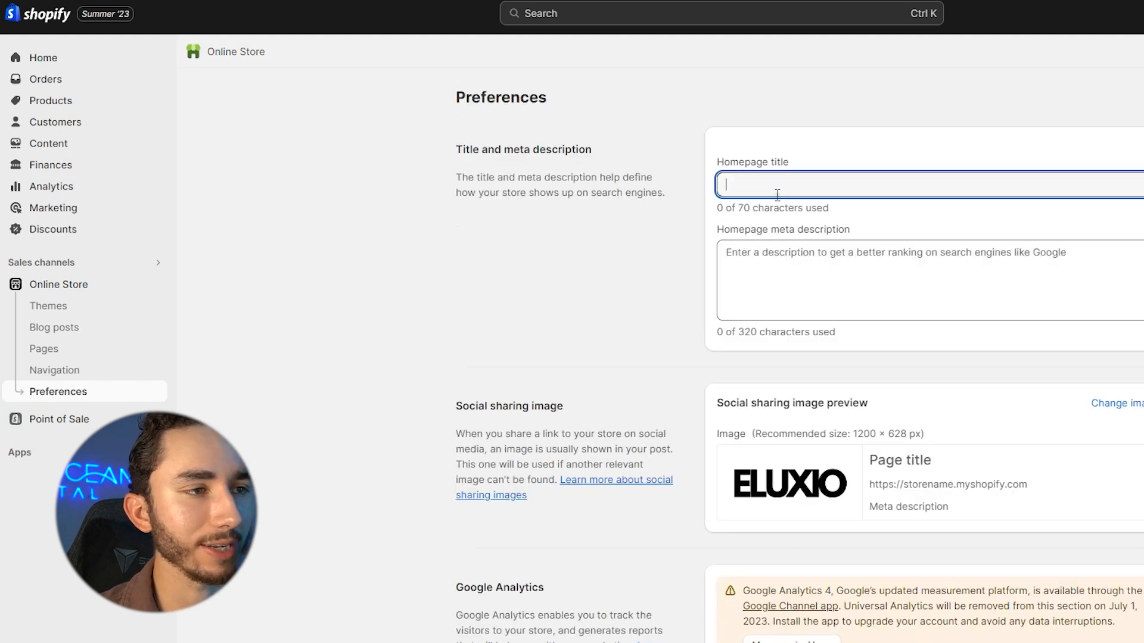
text(W)
key(BackSpace)
text(Eluxio)
text( - Shop Smart, Live Better)
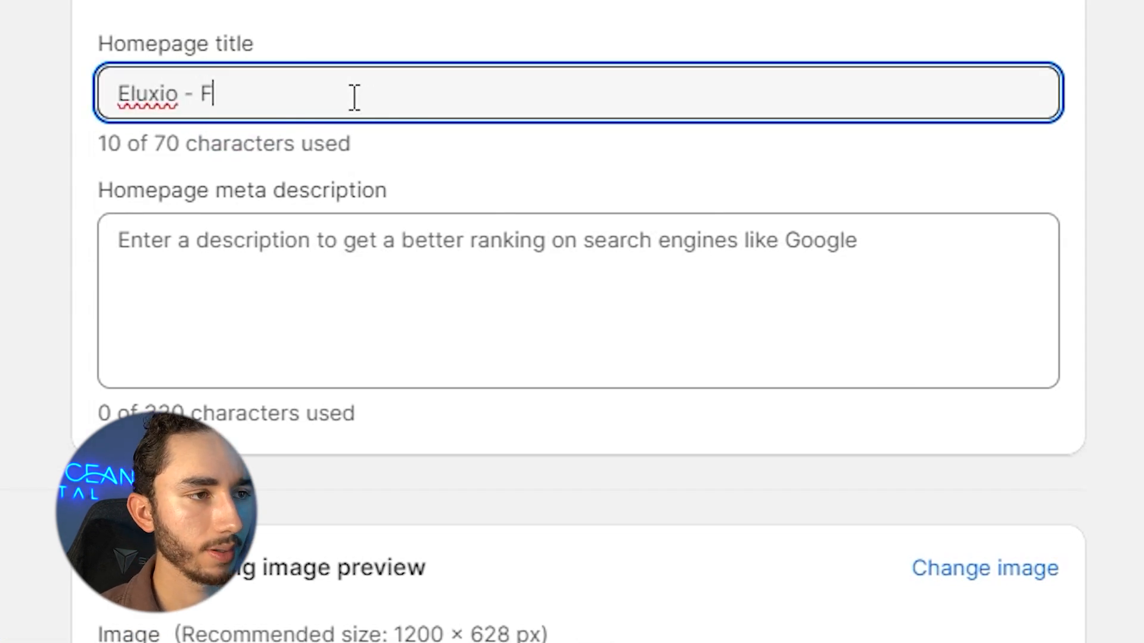
Toggle the visitor password restriction on and back off in the store preferences.
scroll(941, 122, down, 15)
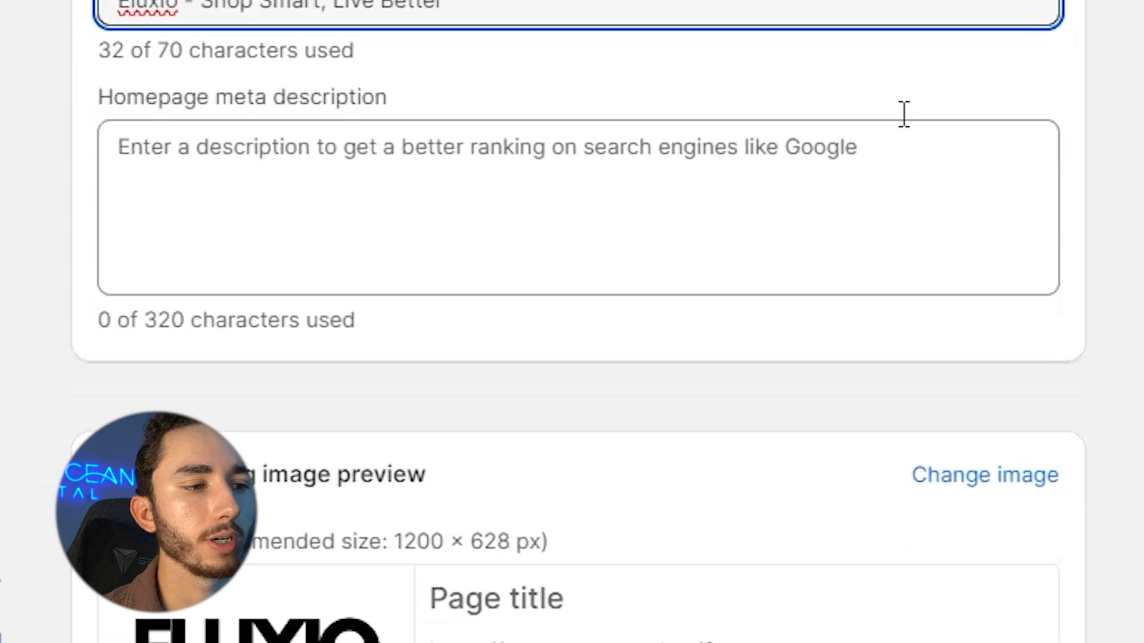
scroll(763, 199, down, 15)
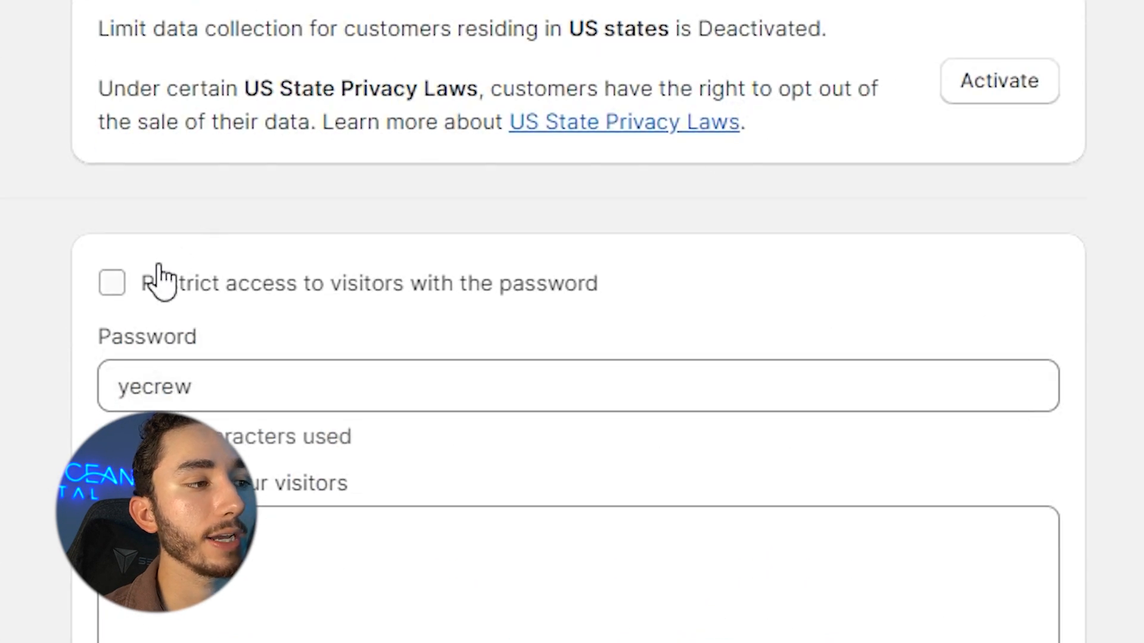
click(137, 281)
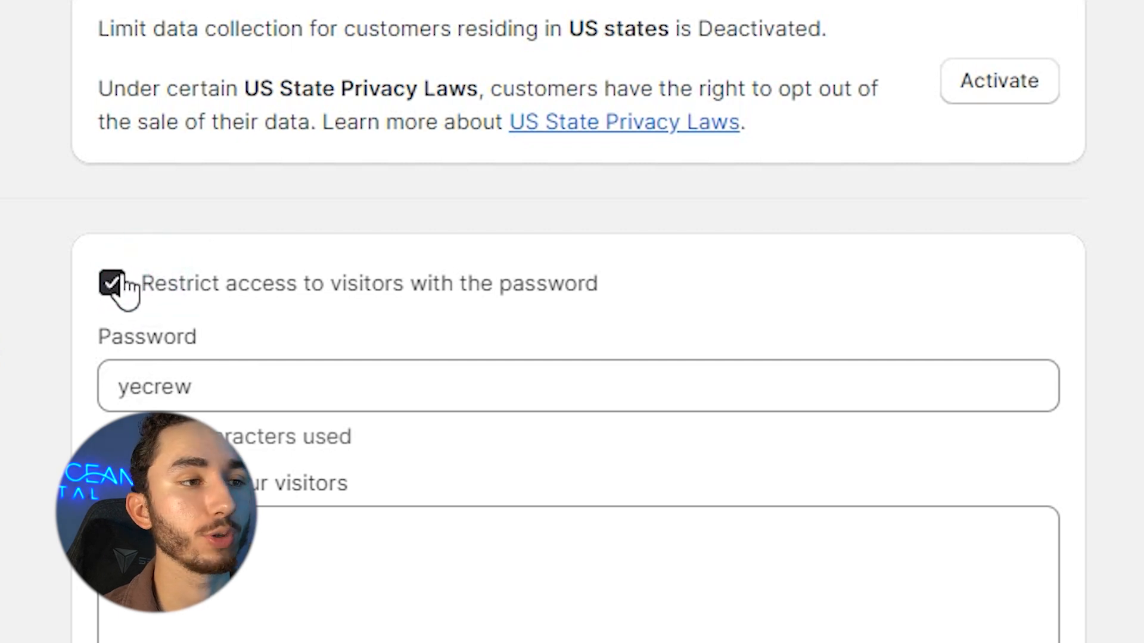
click(168, 284)
scroll(582, 192, up, 20)
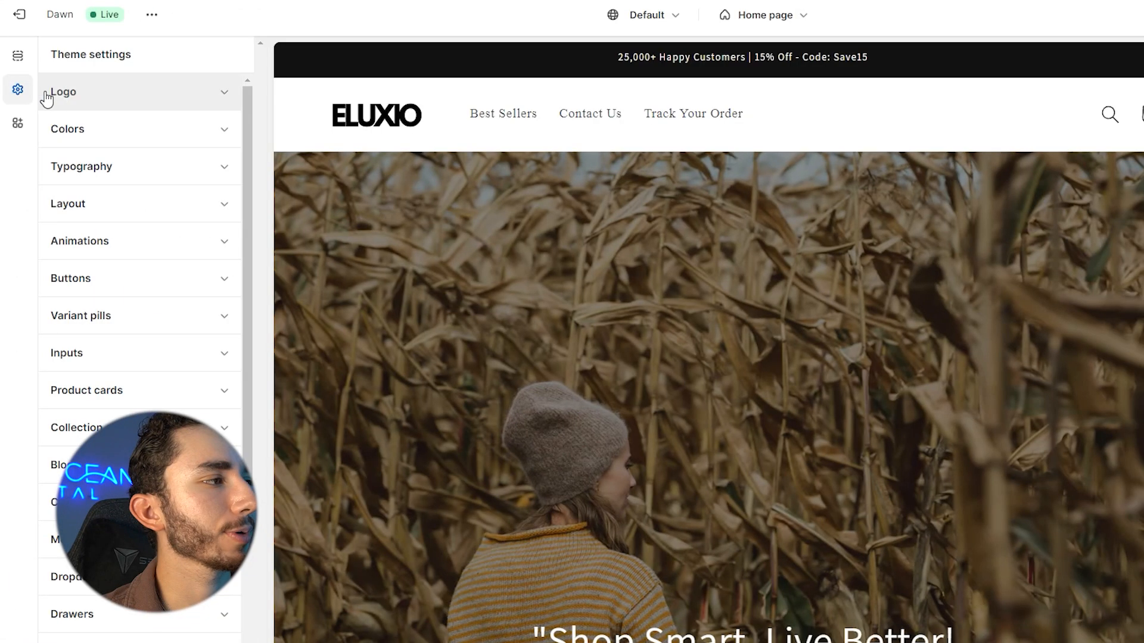
Open the favicon image selection in the Dawn theme's logo settings.
click(71, 95)
scroll(133, 238, down, 1)
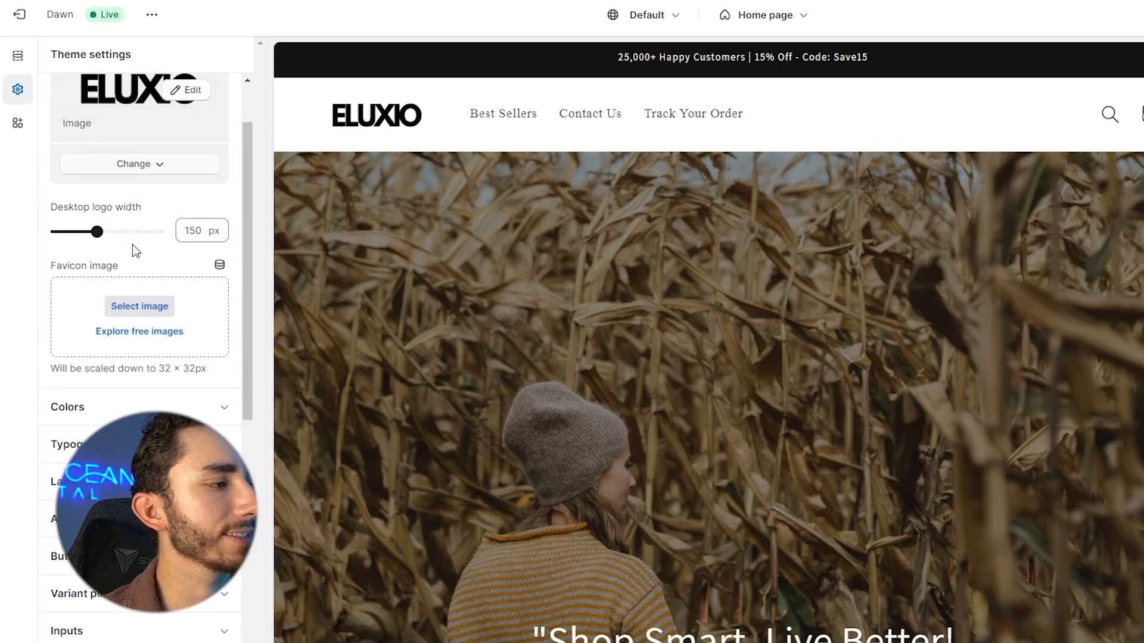
scroll(132, 244, down, 1)
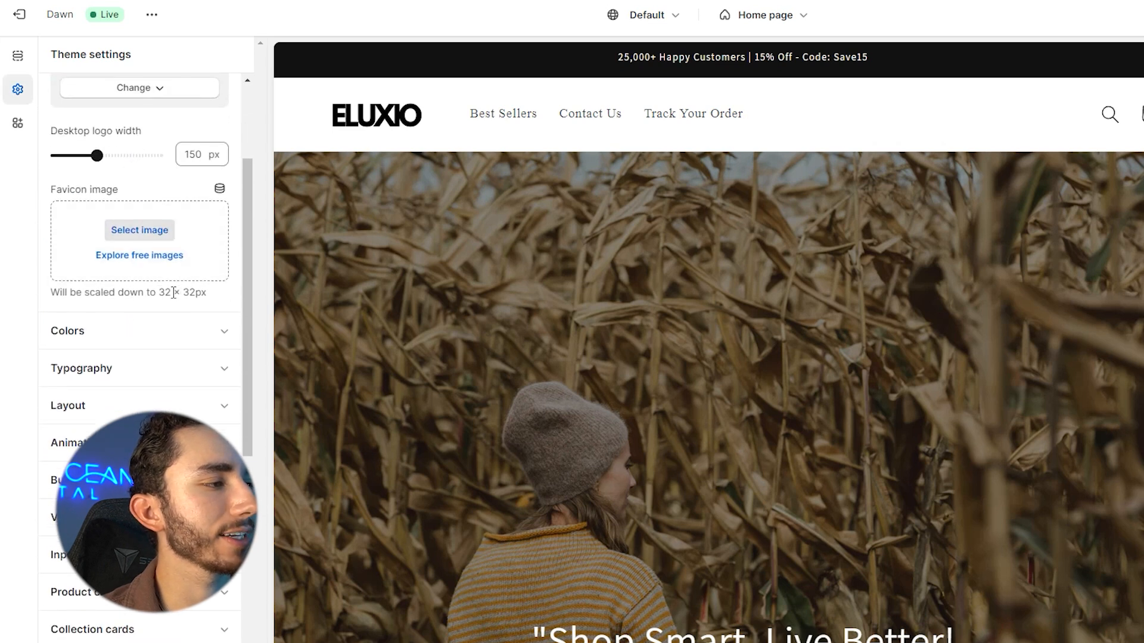
click(140, 231)
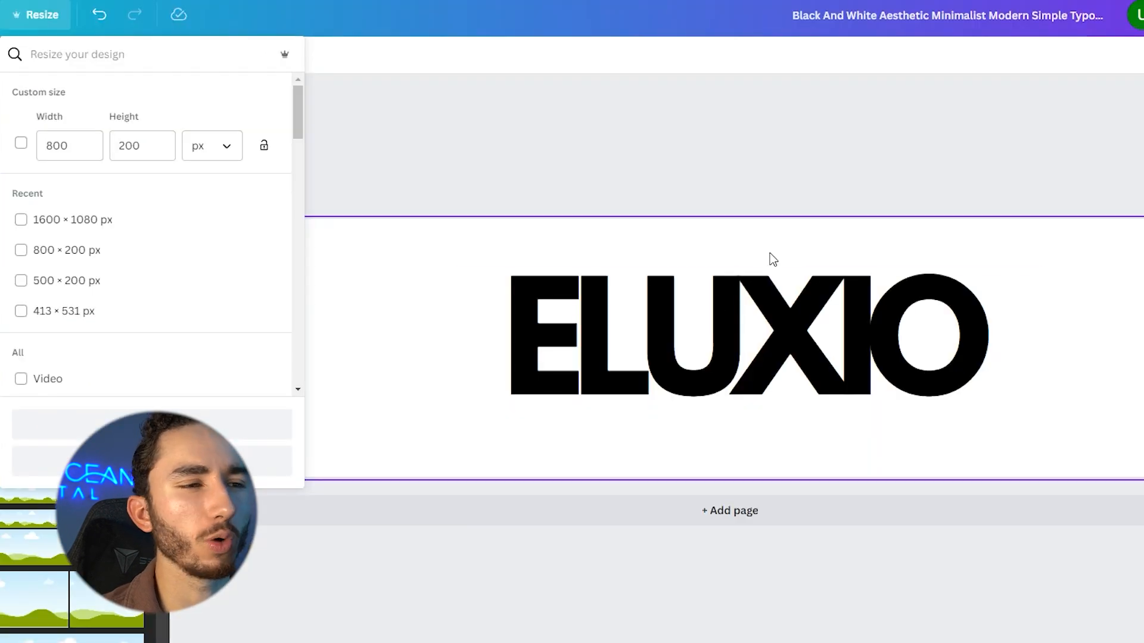
Switch to the logo design in Canva and shorten the ELUXIO text to "EL".
click(709, 305)
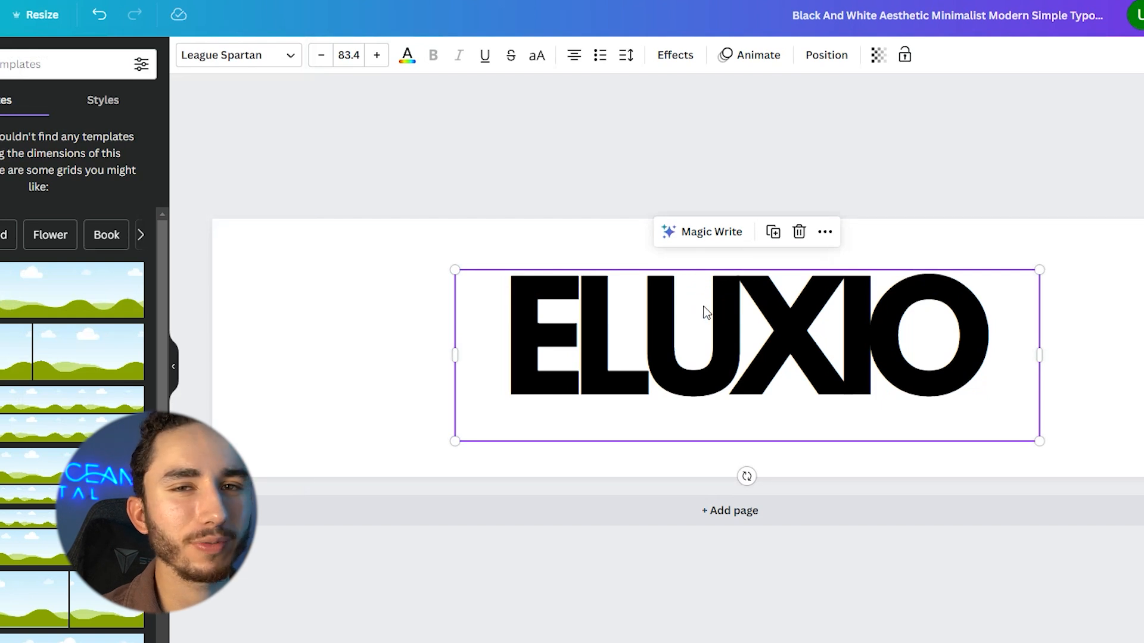
click(696, 335)
key(ctrl+a)
drag(643, 352, 999, 352)
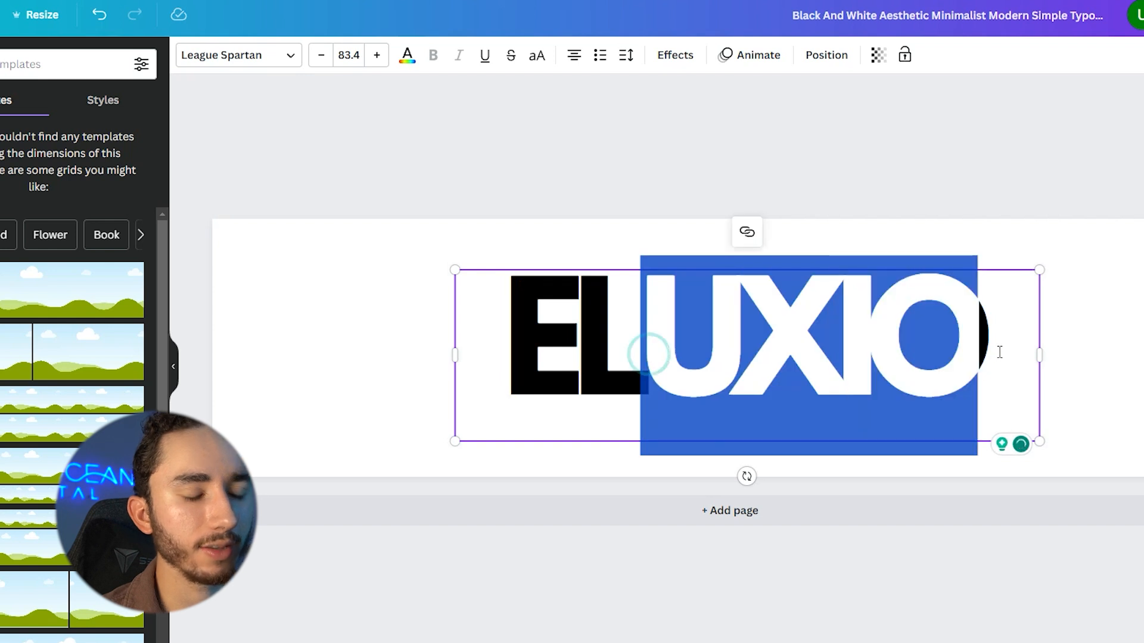
key(BackSpace)
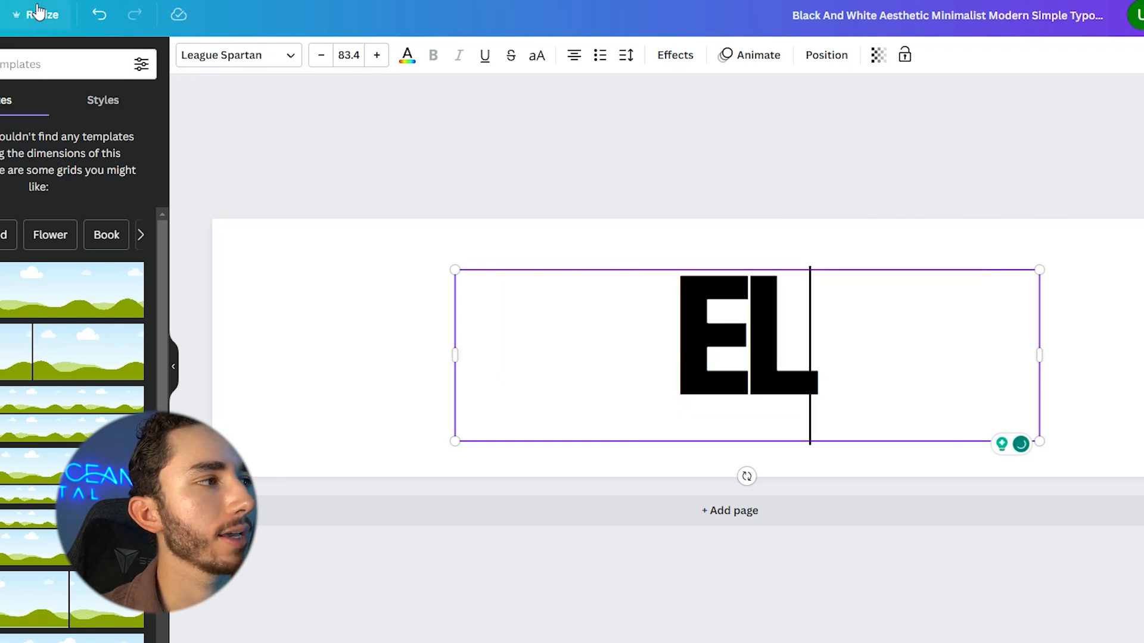
Resize the Canva logo design to 64 × 64 px.
click(37, 15)
double_click(75, 145)
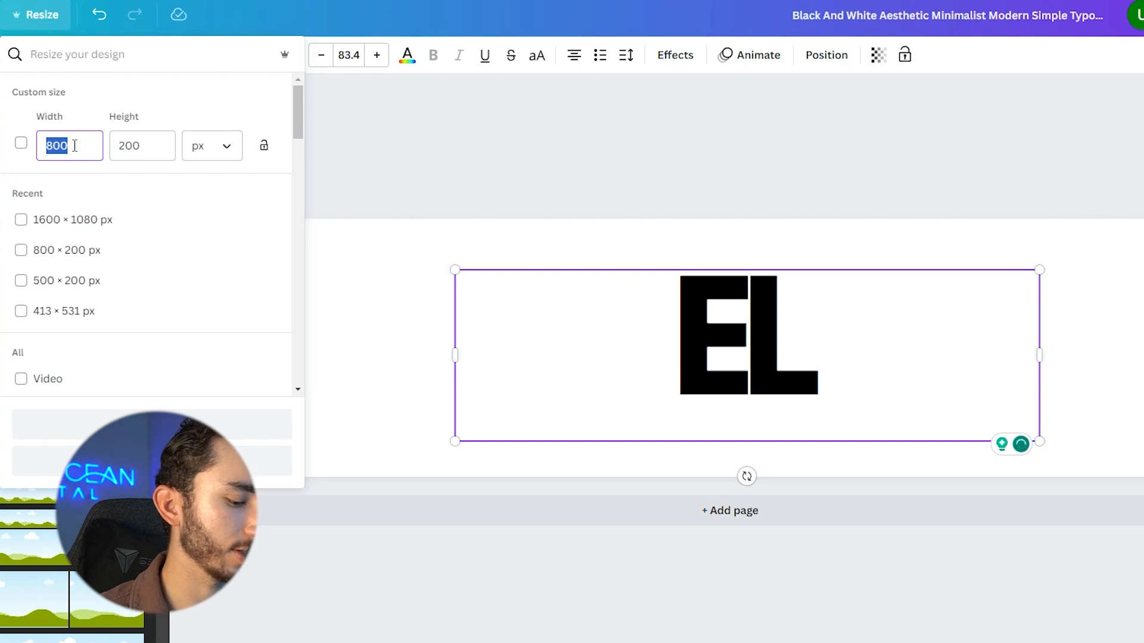
text(64)
double_click(138, 145)
text(64)
click(230, 430)
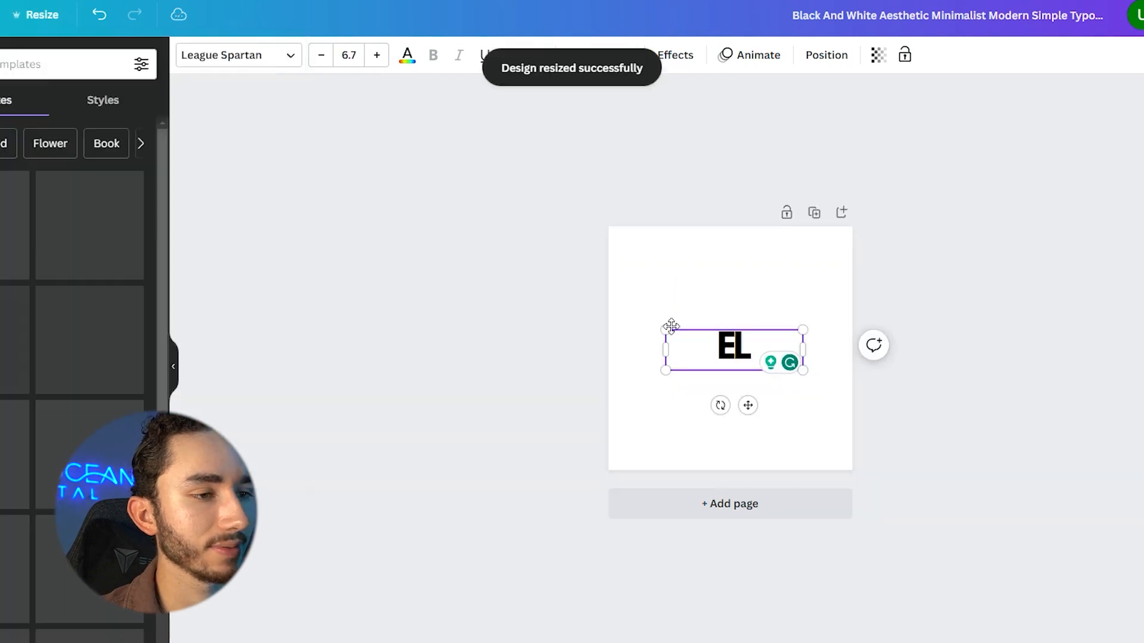
Enlarge the EL text to a font size of about 43.1 and center it so it fills the square canvas.
drag(667, 329, 245, 204)
drag(681, 206, 896, 289)
drag(459, 286, 236, 223)
drag(760, 220, 862, 248)
drag(339, 251, 122, 186)
drag(715, 186, 839, 240)
drag(247, 242, 357, 272)
drag(740, 270, 669, 248)
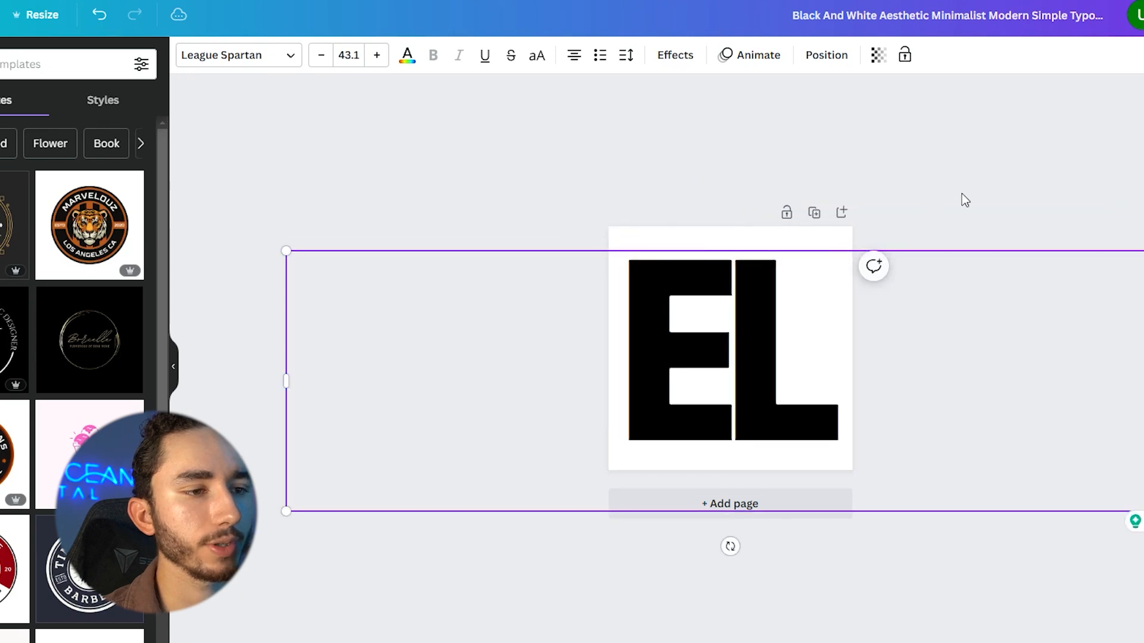
click(1027, 180)
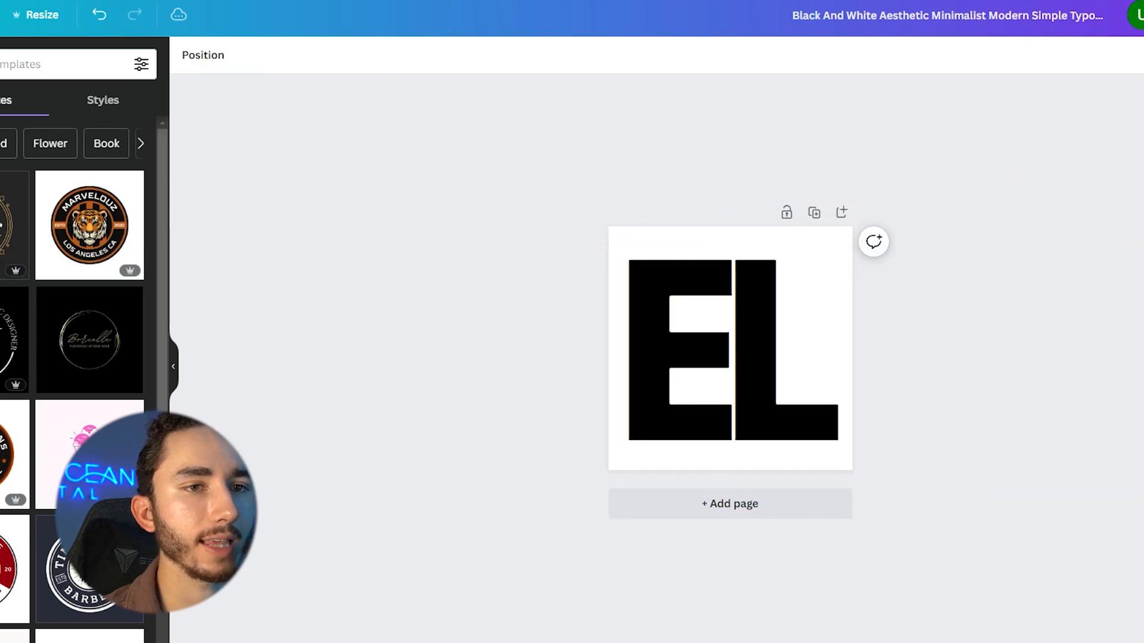
click(1037, 467)
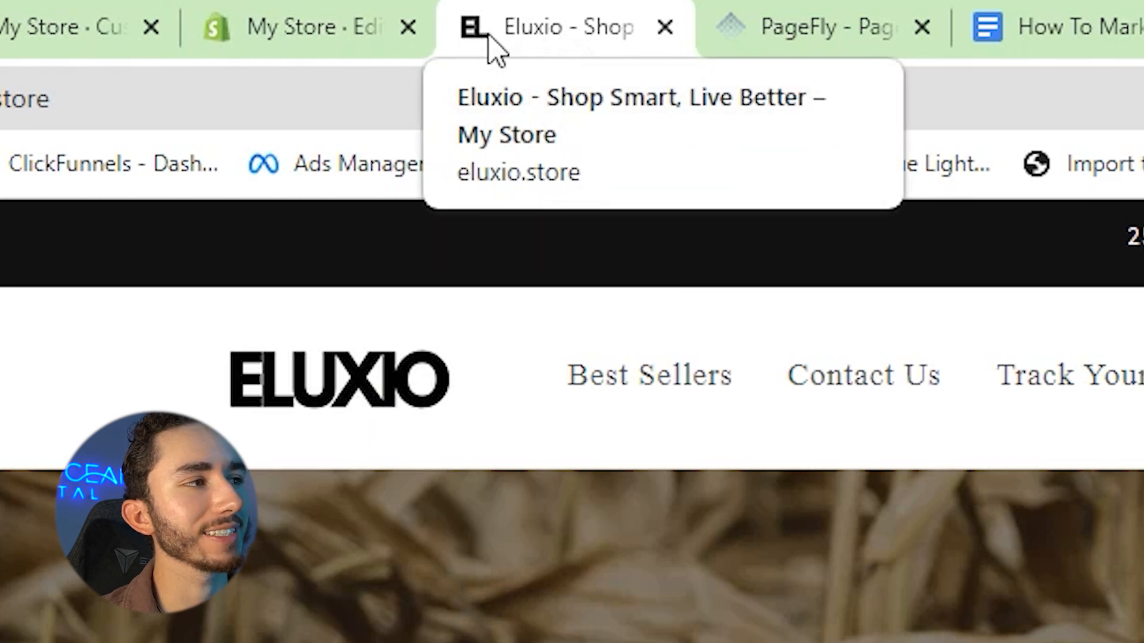
Switch to the belt product image design in Canva and set its background gradient to the horizontal white-to-blue style.
click(774, 11)
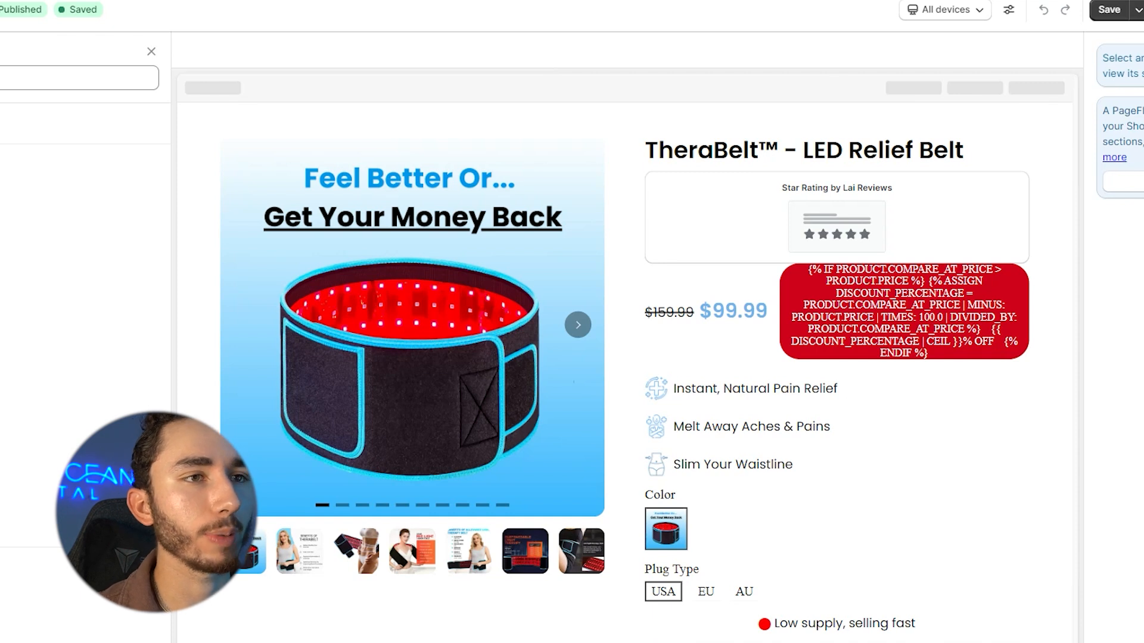
click(971, 9)
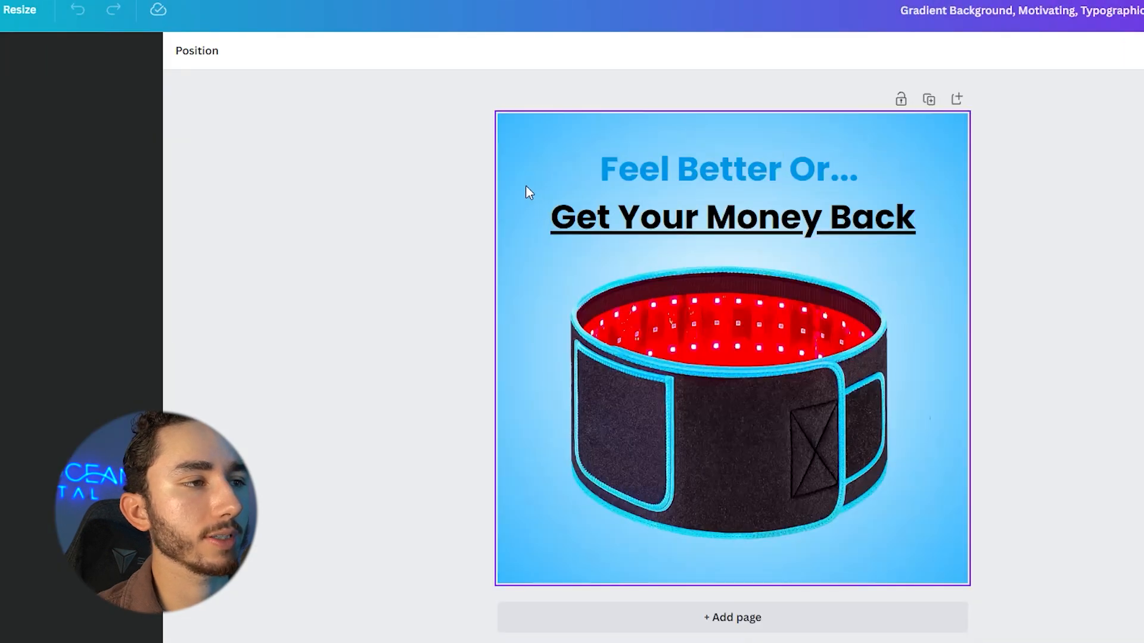
click(526, 185)
click(190, 57)
click(43, 147)
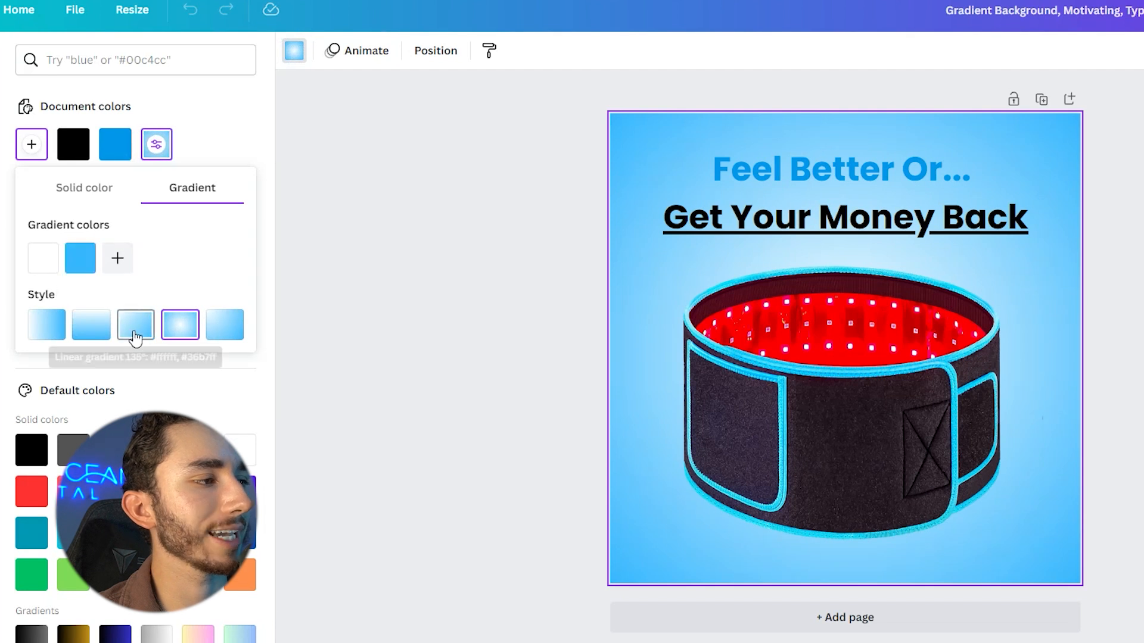
click(132, 325)
click(84, 323)
click(62, 325)
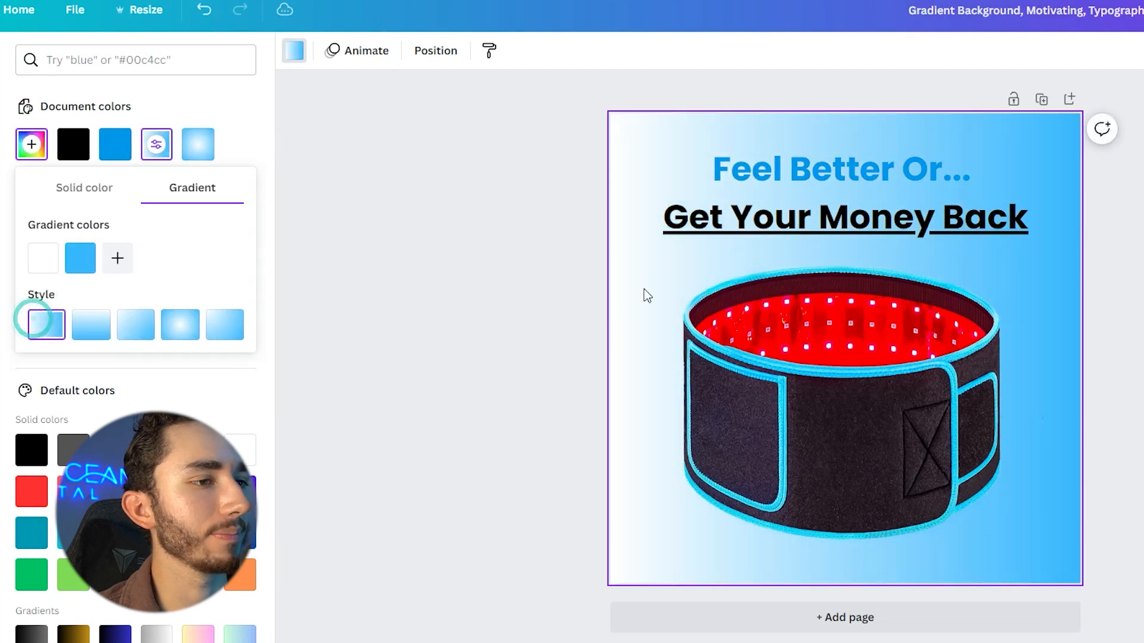
Examine how the belt picture and the "Feel Better Or..." and "Get Your Money Back" texts are built in the design.
click(763, 326)
click(795, 156)
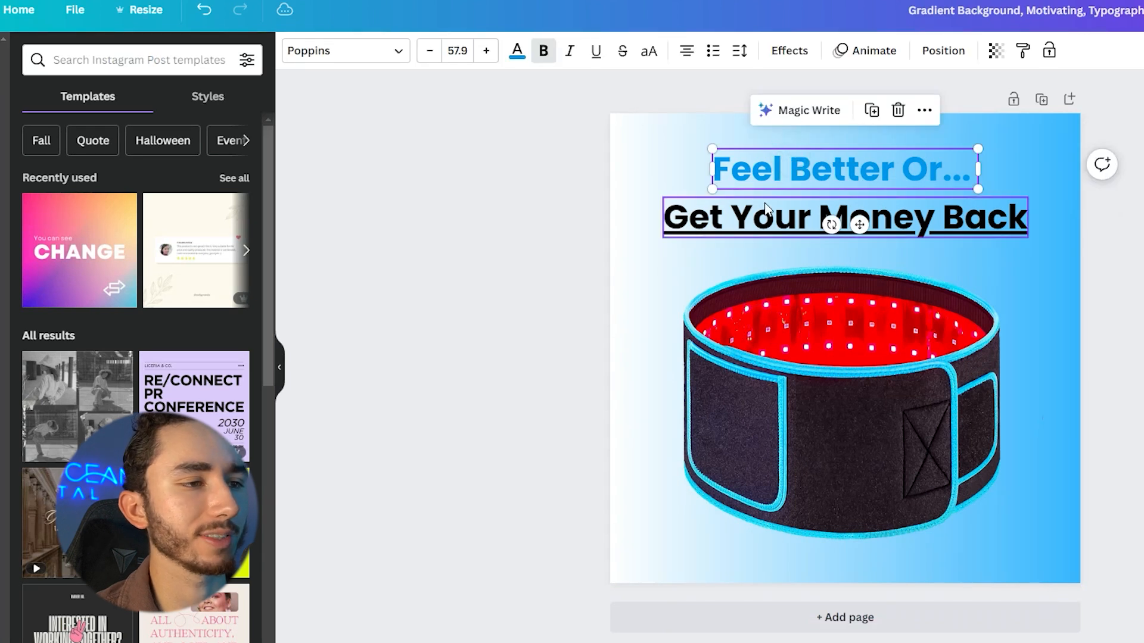
click(900, 220)
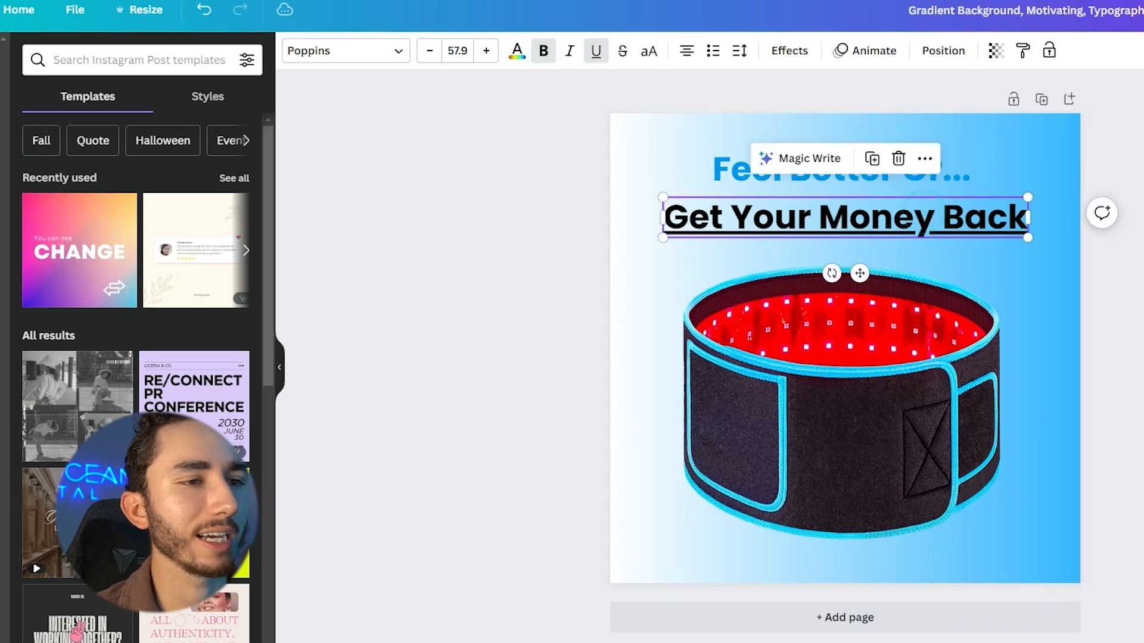
click(955, 134)
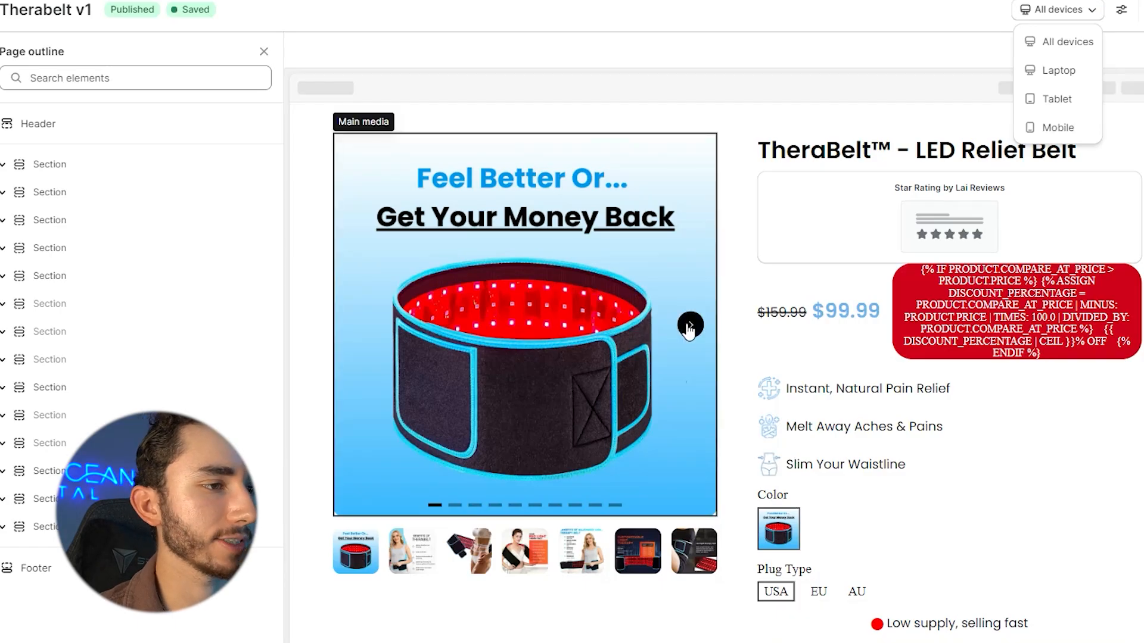
Switch to the Therabelt v1 page in PageFly and look through the product gallery images for their style and listed benefits.
click(690, 327)
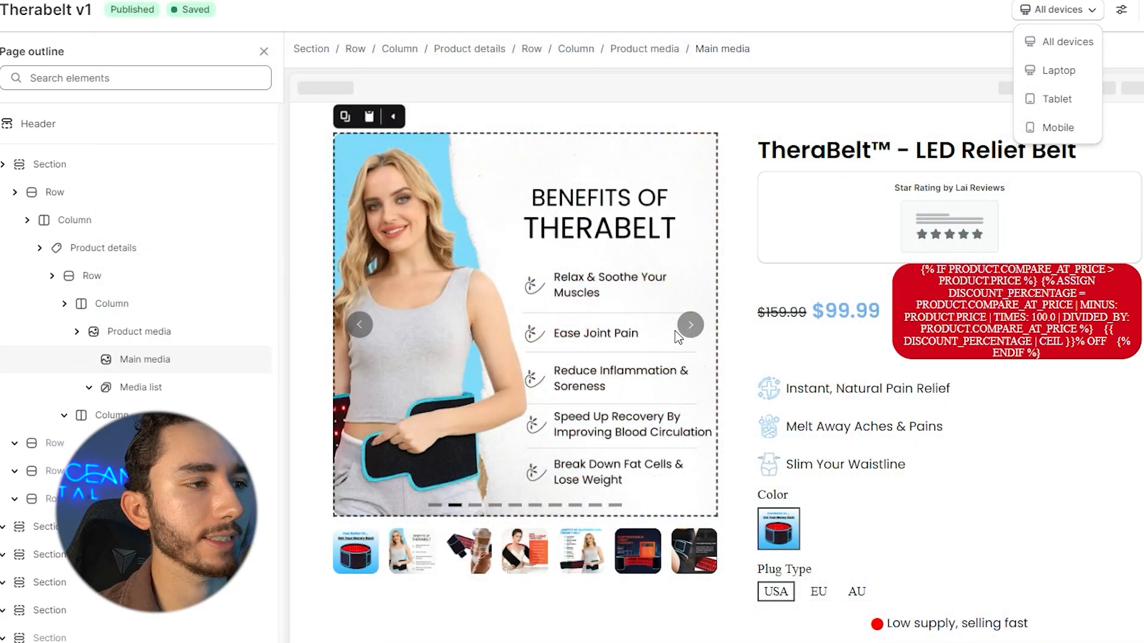
click(540, 554)
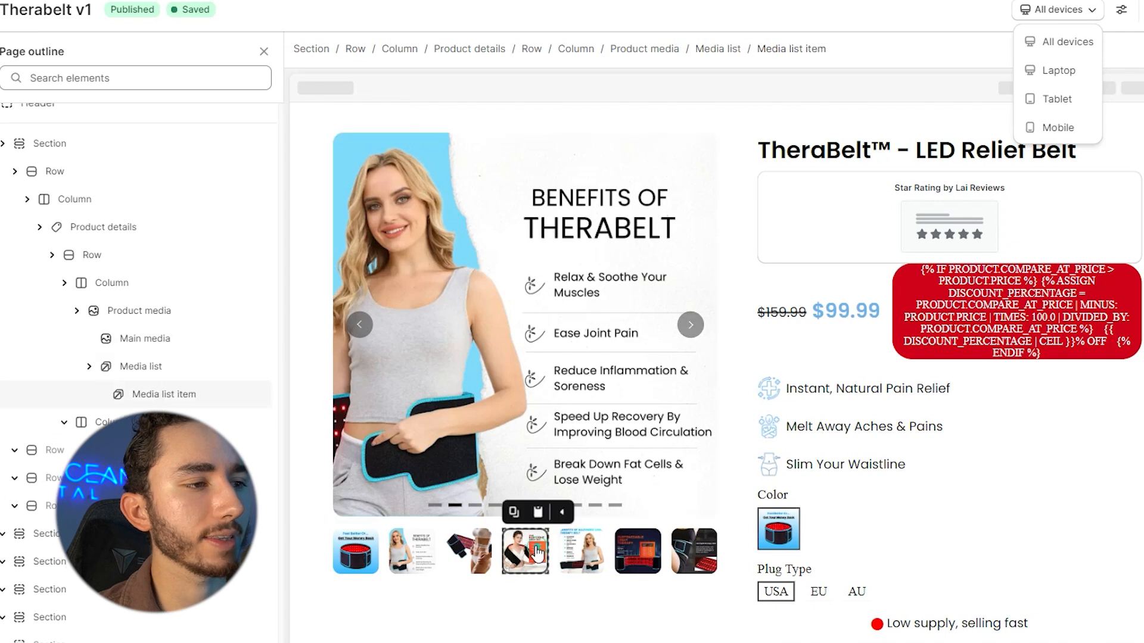
click(692, 326)
click(692, 327)
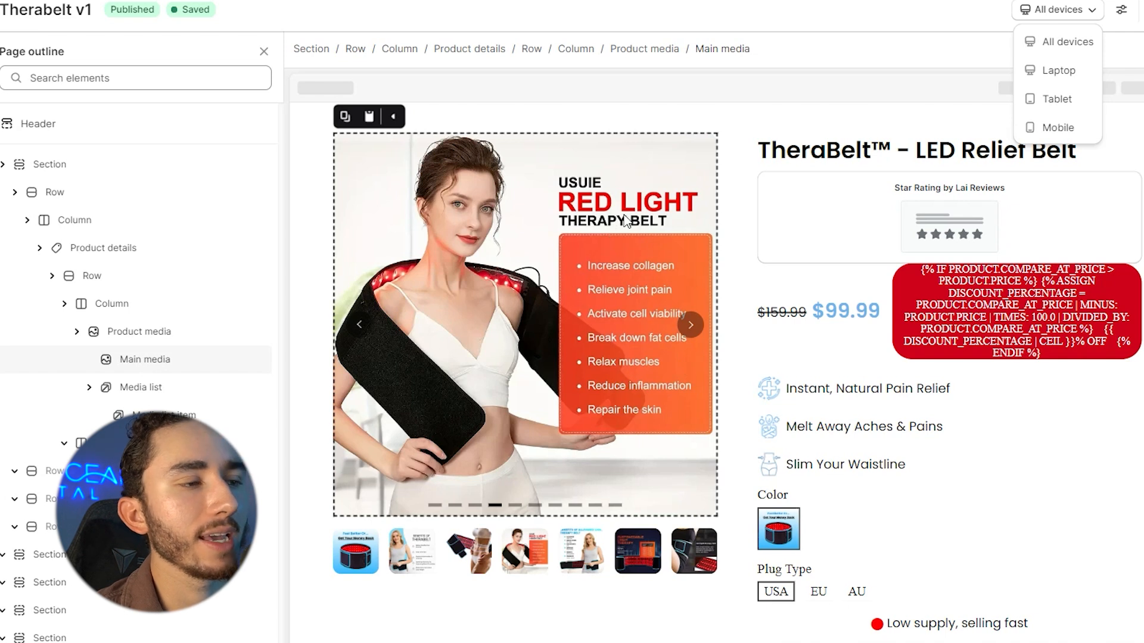
click(358, 326)
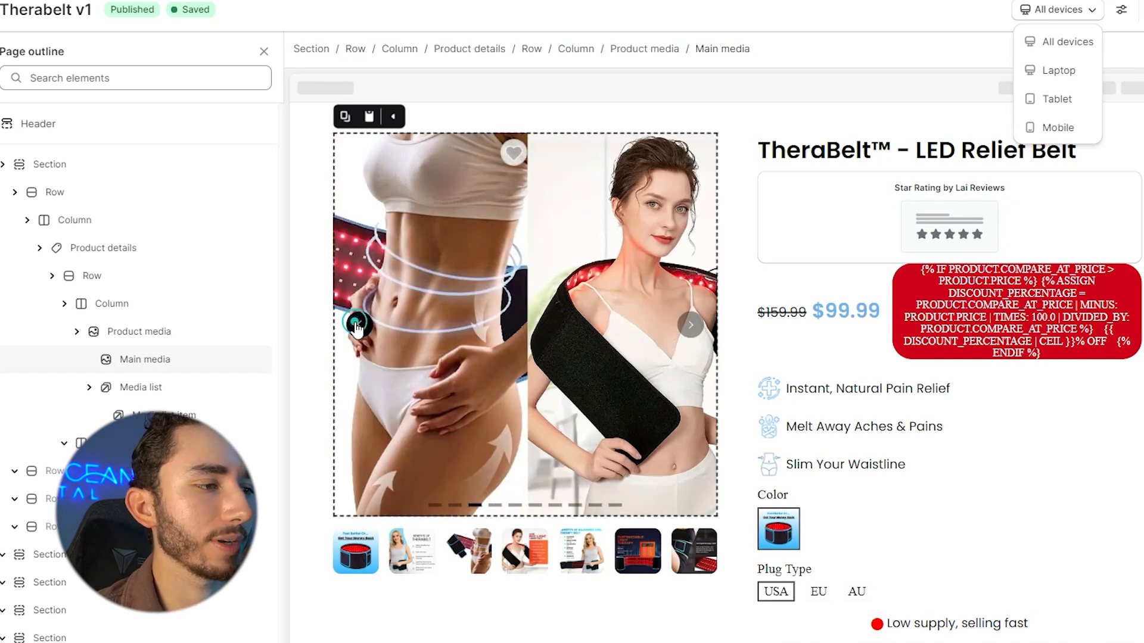
click(358, 325)
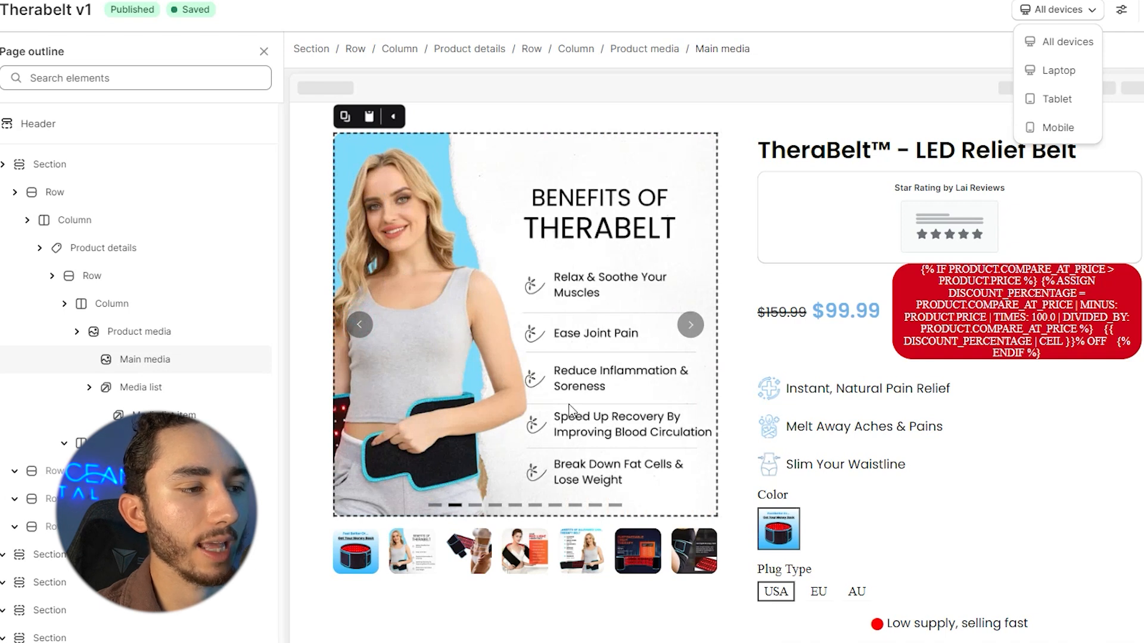
click(689, 326)
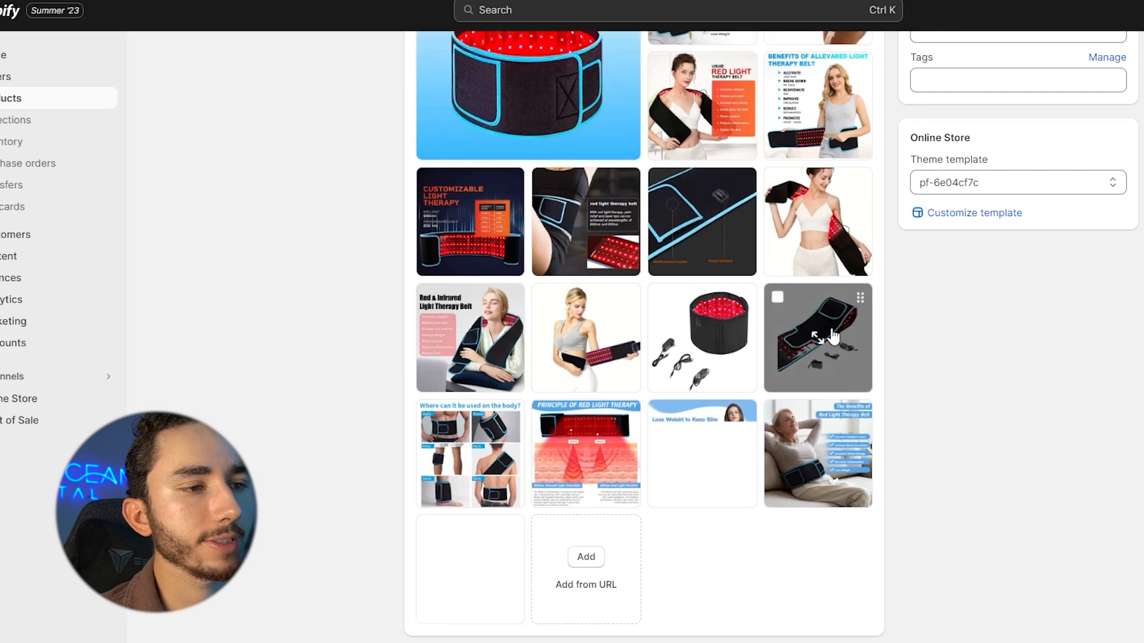
Delete the Color option from the TheraBelt product's variants in the Shopify admin.
scroll(822, 363, down, 2)
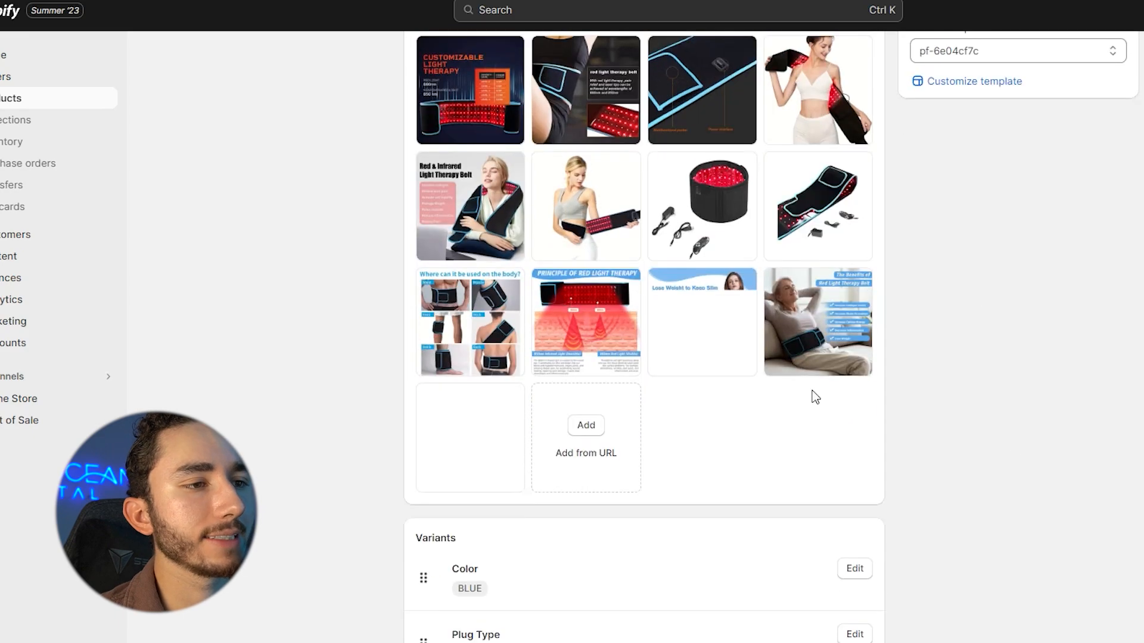
scroll(689, 299, down, 3)
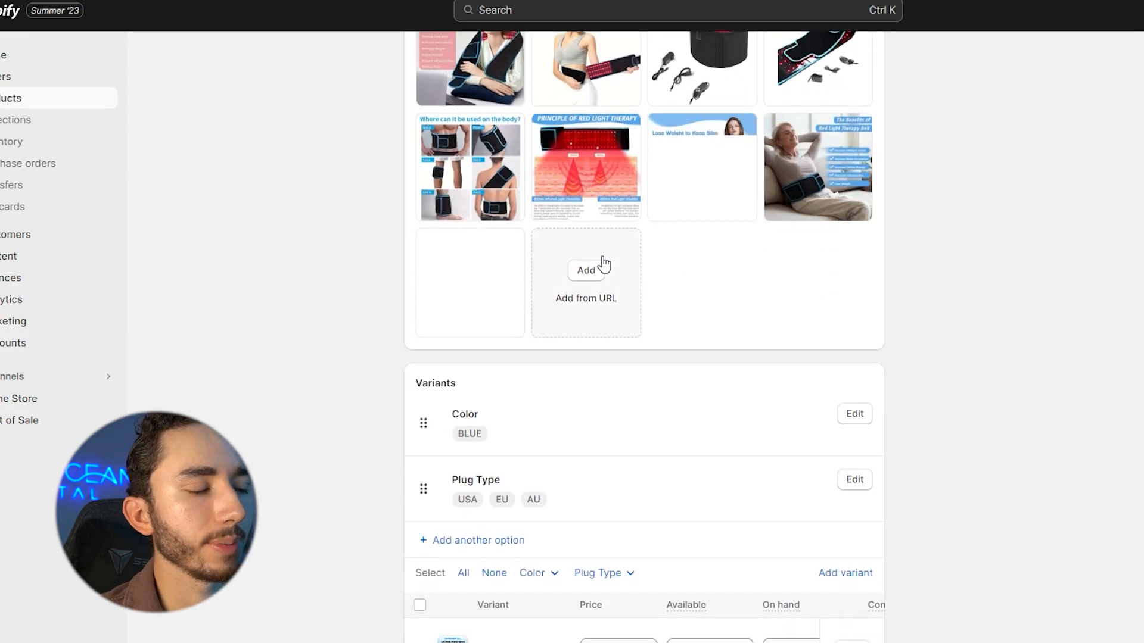
scroll(588, 262, down, 3)
scroll(680, 261, down, 2)
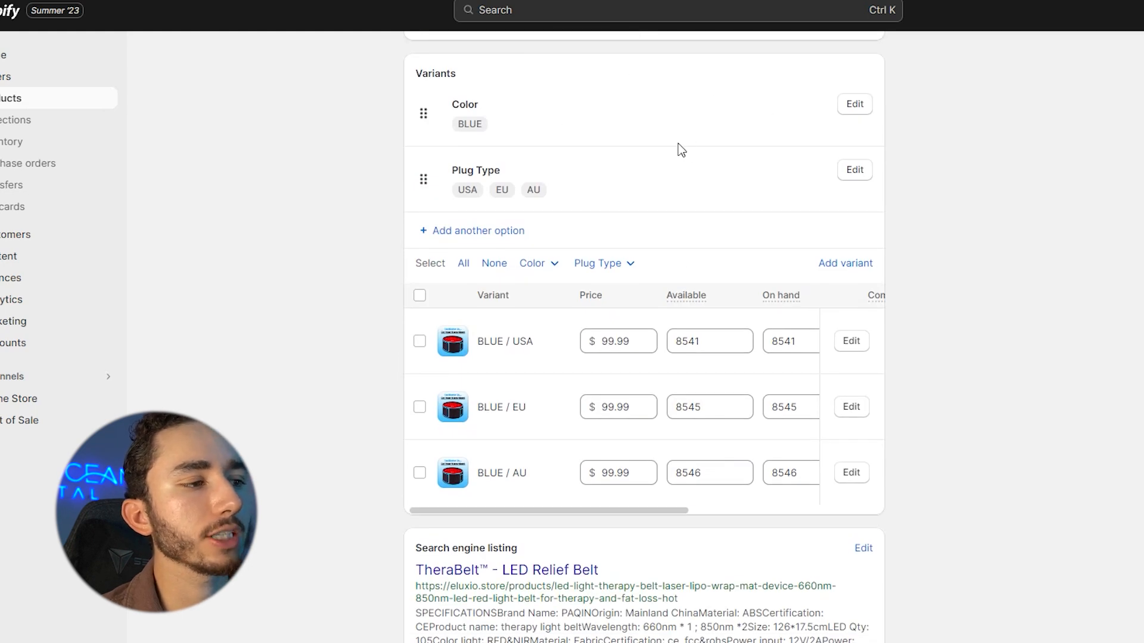
scroll(680, 149, up, 2)
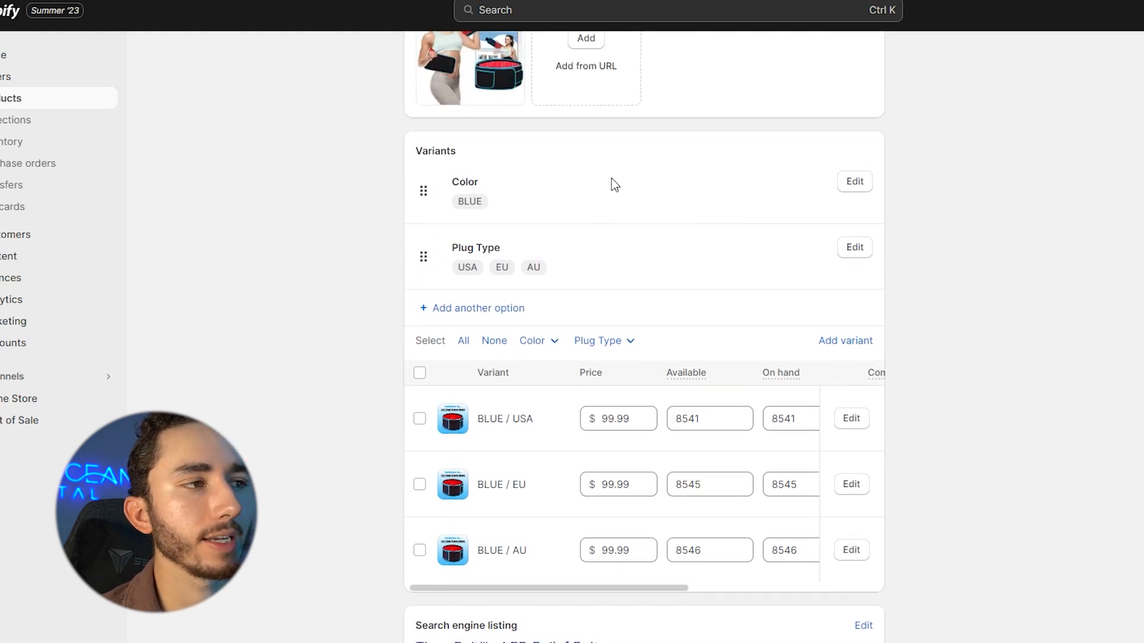
click(853, 182)
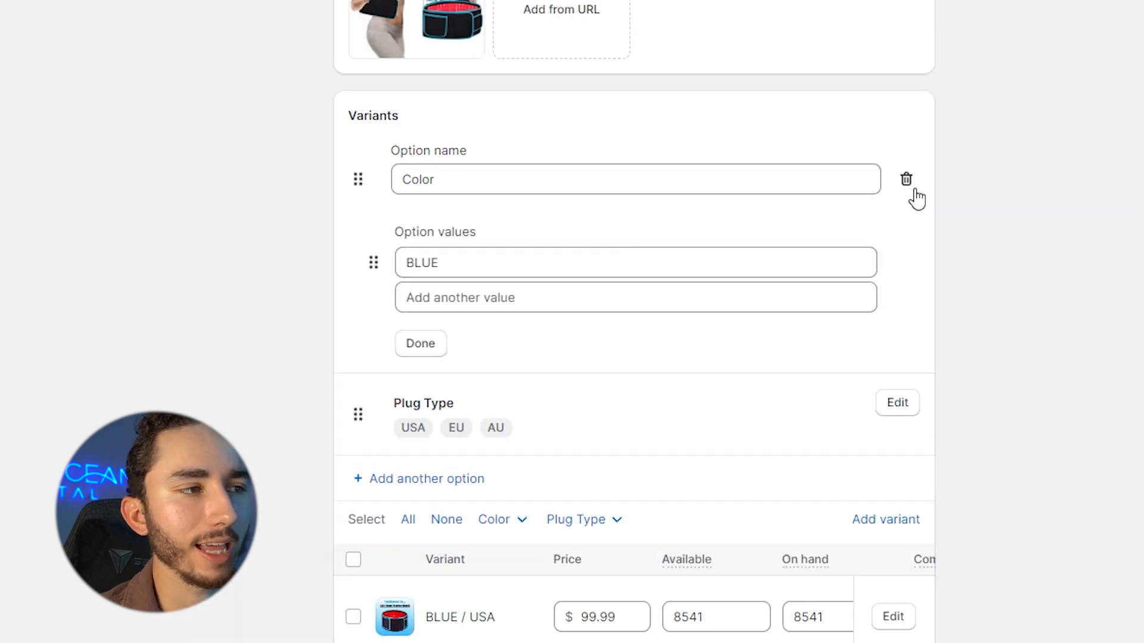
click(1017, 123)
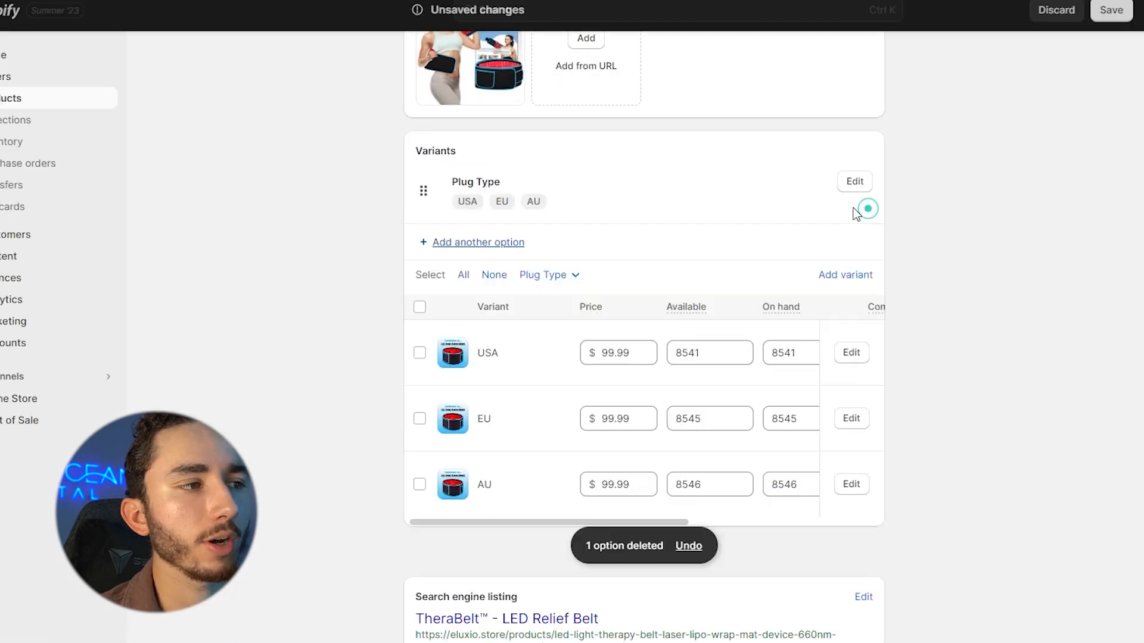
click(1102, 14)
click(865, 387)
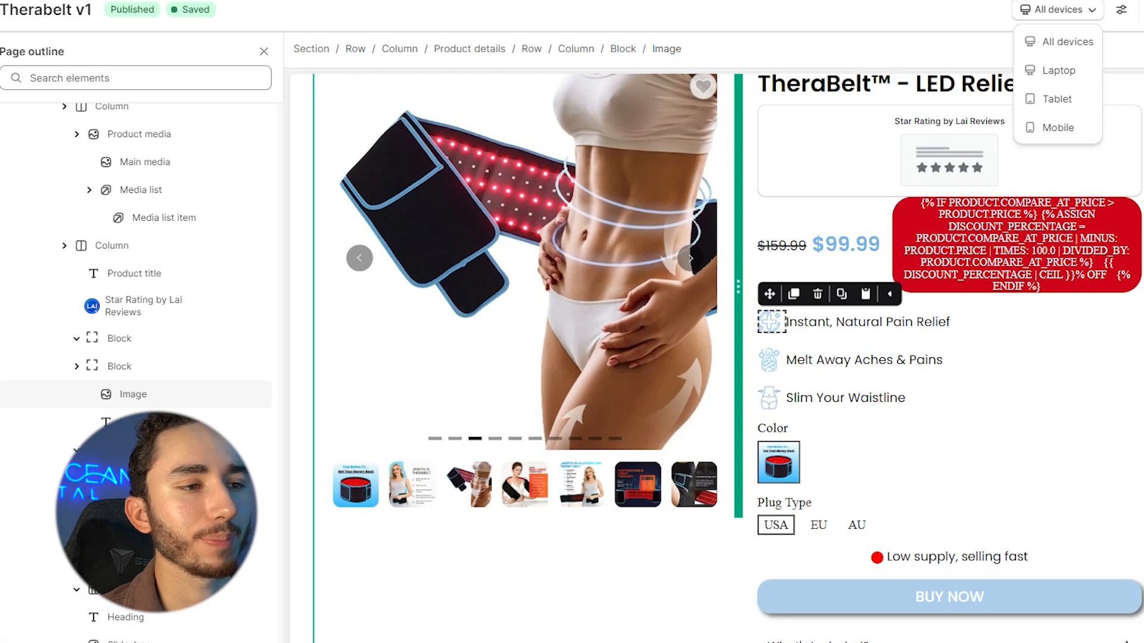
Review the Therabelt v1 page in PageFly from the benefit lines through the accordion to the customer videos and the section below.
click(738, 318)
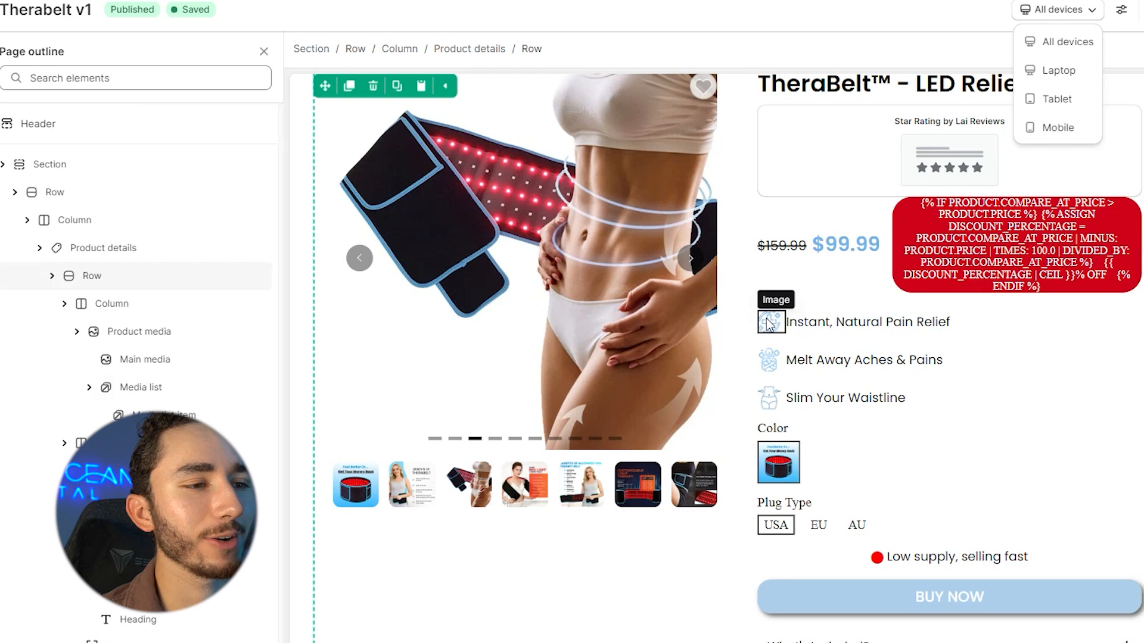
scroll(773, 319, down, 1)
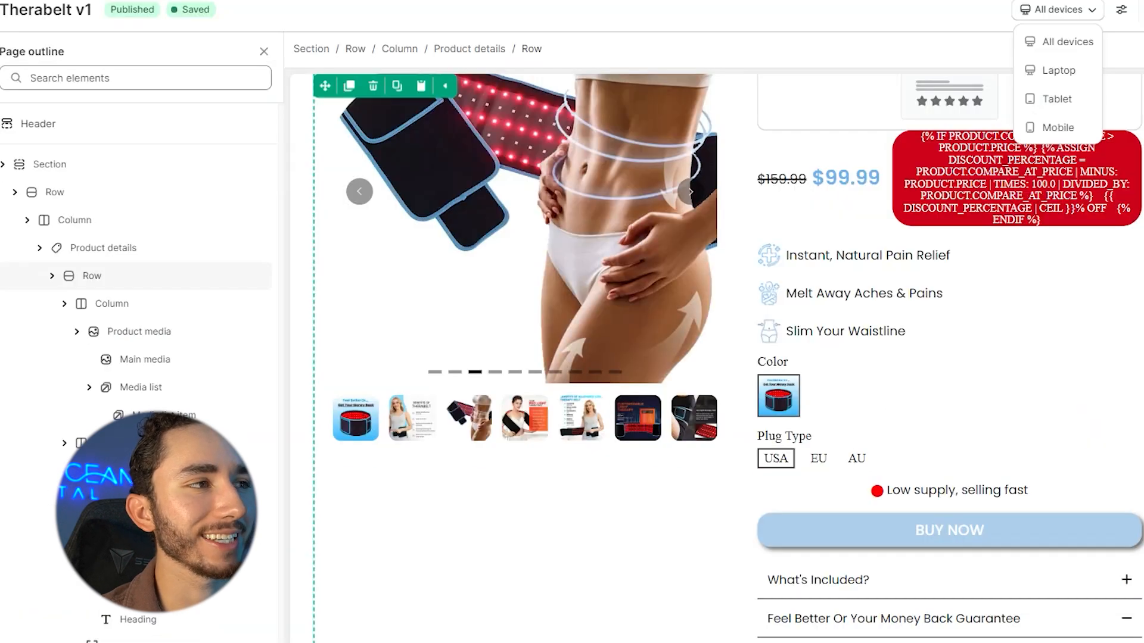
scroll(894, 276, down, 5)
scroll(895, 277, down, 1)
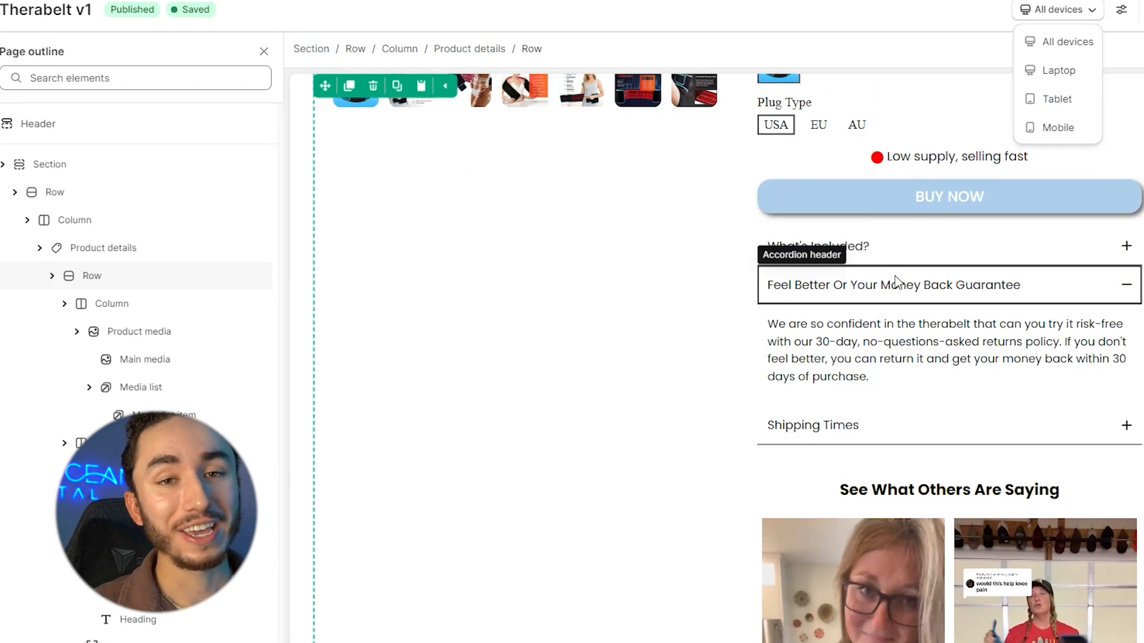
scroll(883, 310, down, 7)
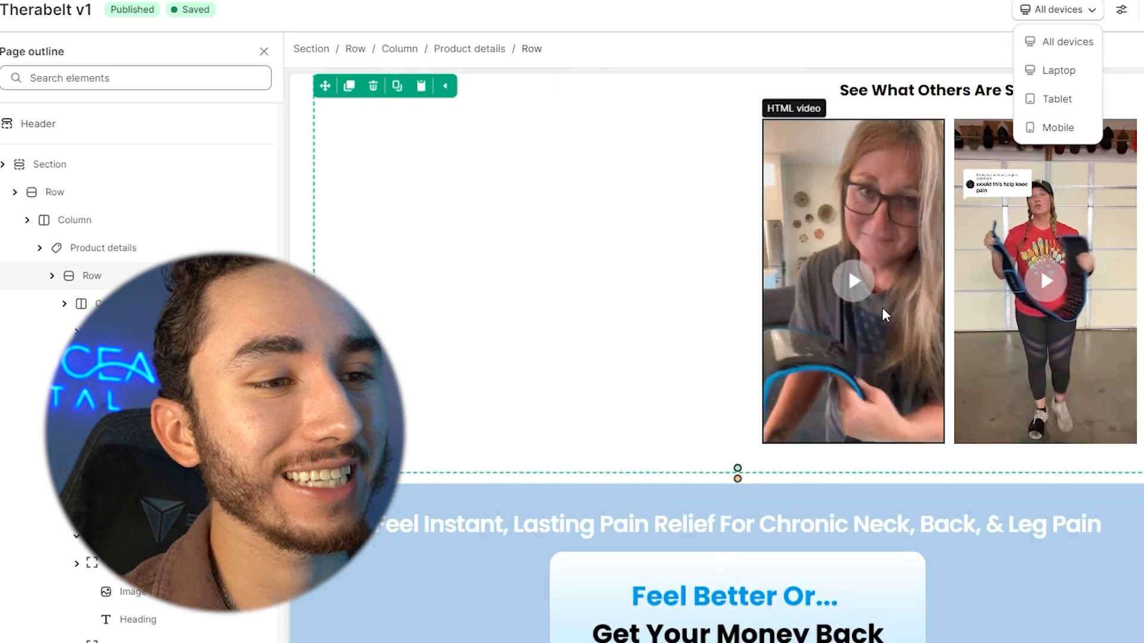
scroll(882, 307, down, 10)
scroll(698, 306, up, 15)
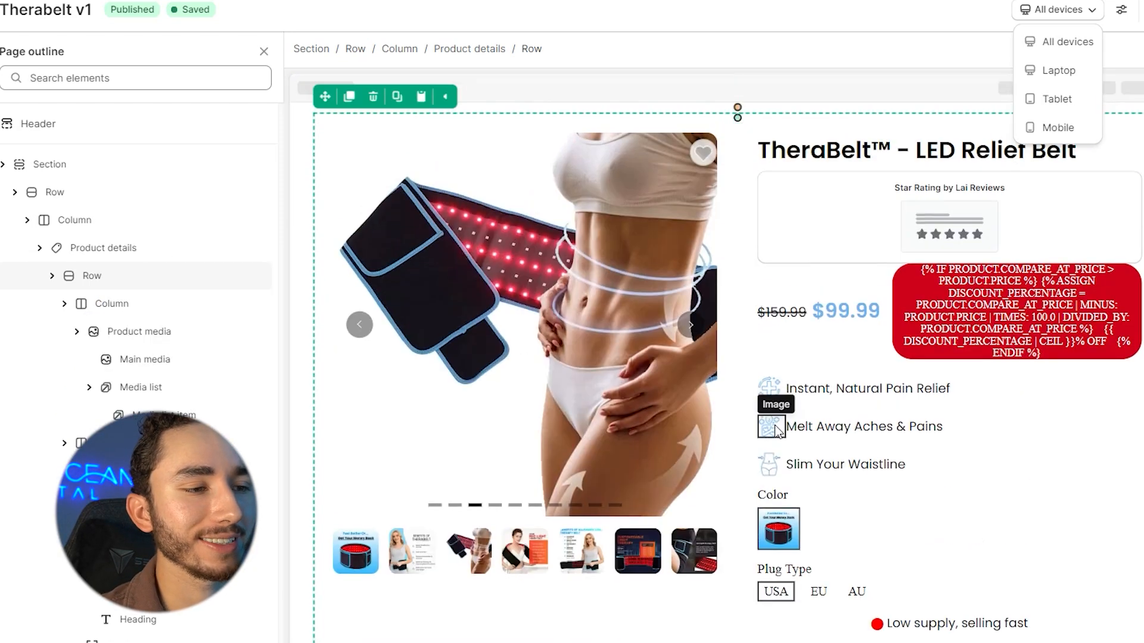
Inspect the settings of the icons beside the three benefit lines and of the "Slim Your Waistline" heading.
click(769, 384)
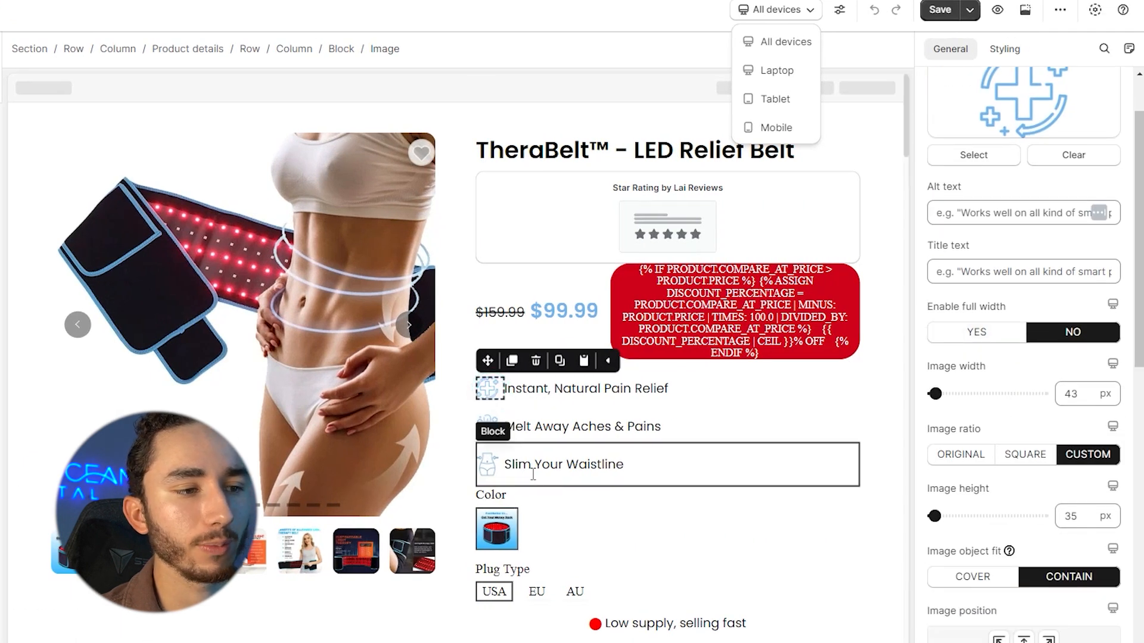
click(487, 422)
click(487, 465)
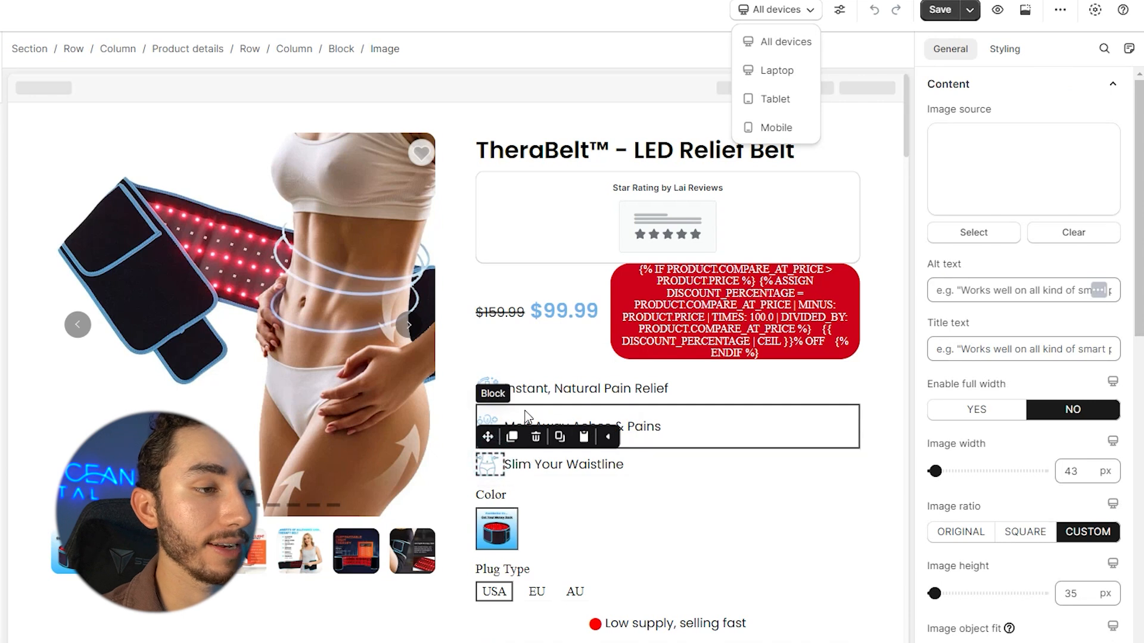
click(524, 462)
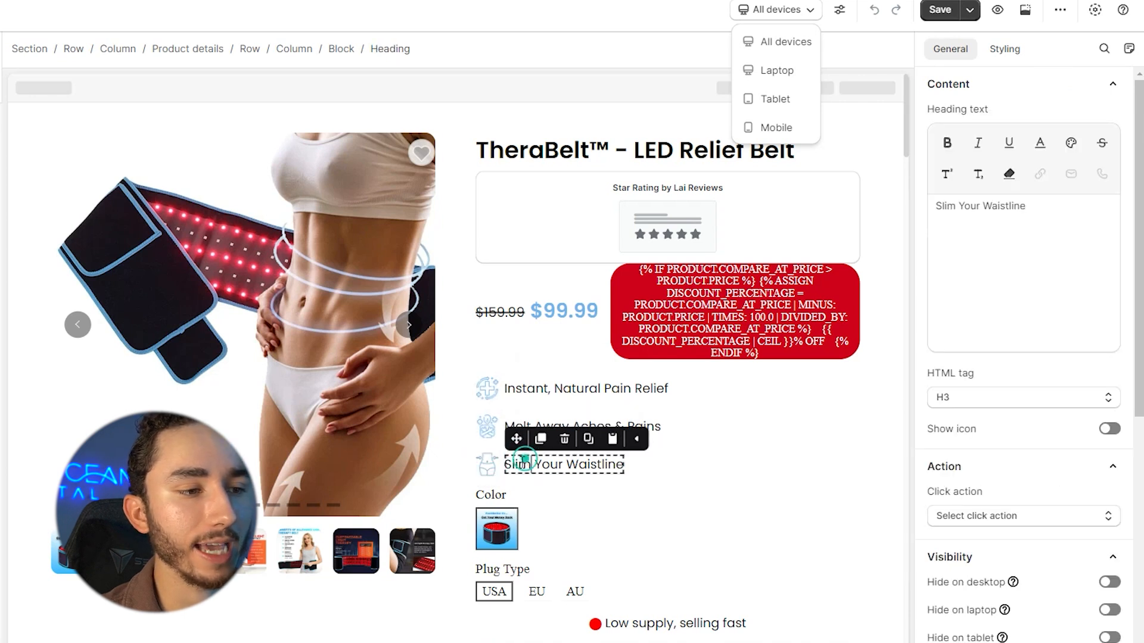
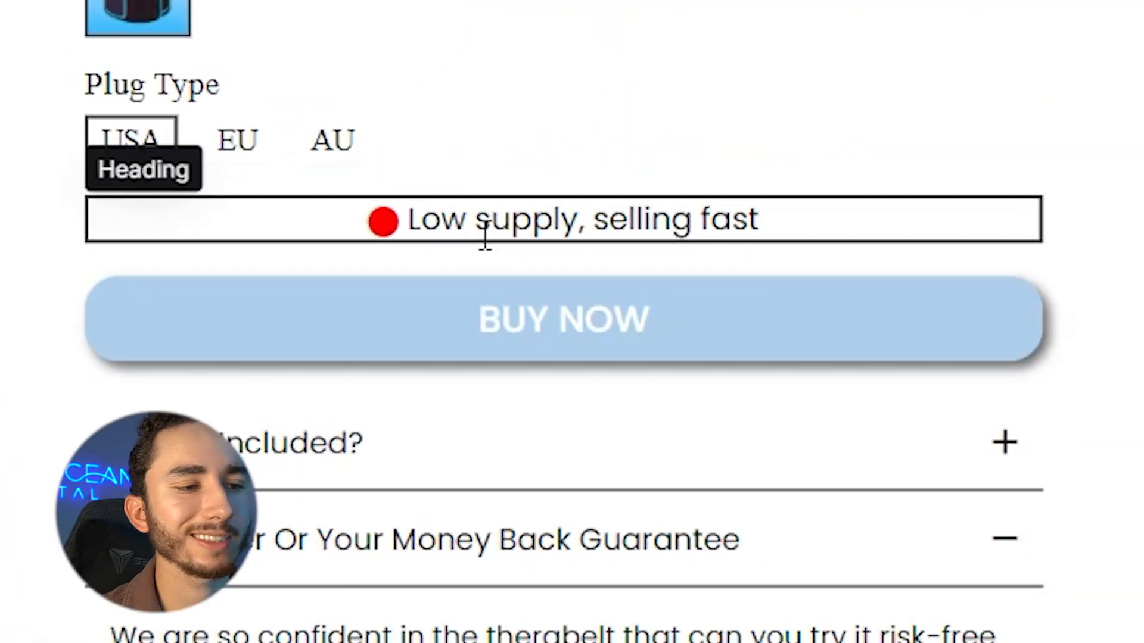
Try adding a heading and an icon element above the BUY NOW button, filtering the icon library for "circle".
click(442, 194)
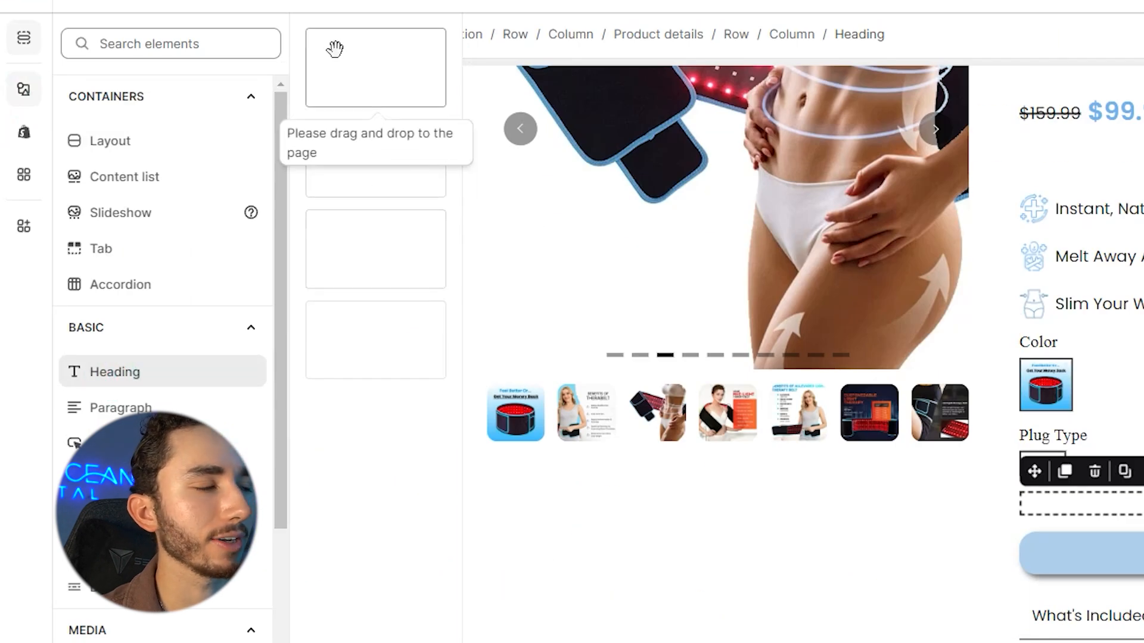
drag(363, 159, 1015, 533)
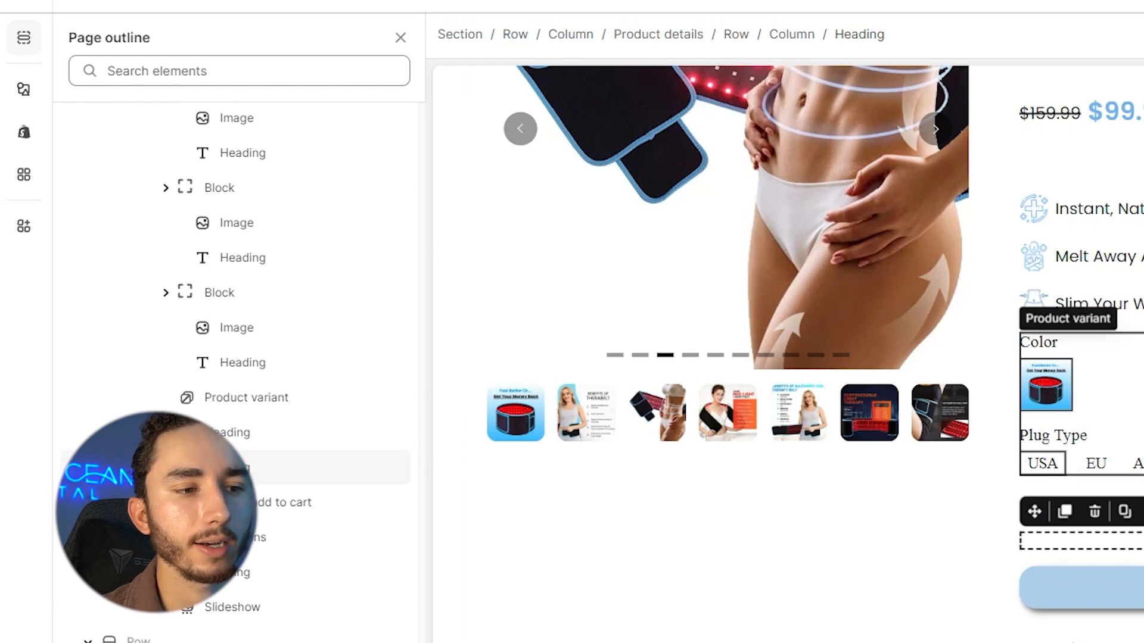
click(1039, 154)
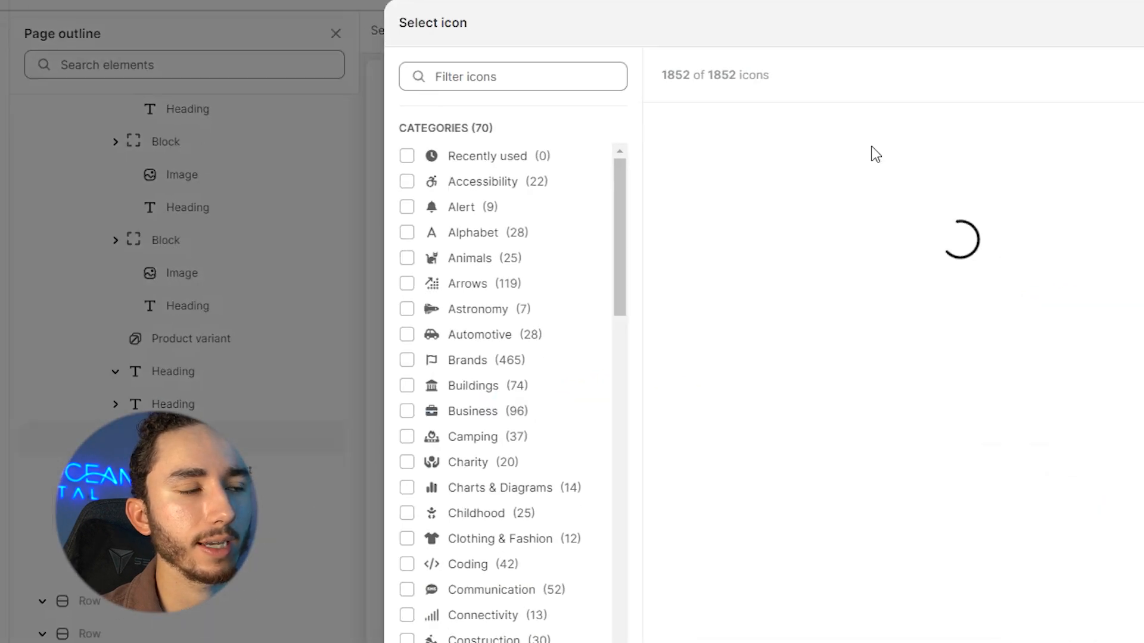
click(378, 66)
text(circle)
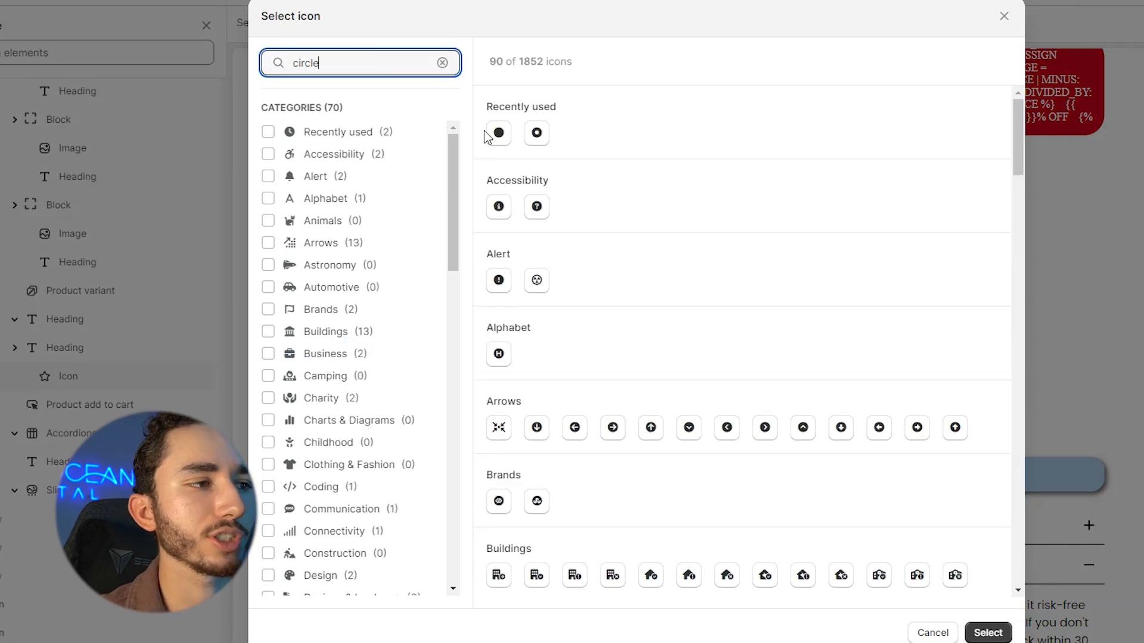
click(1003, 17)
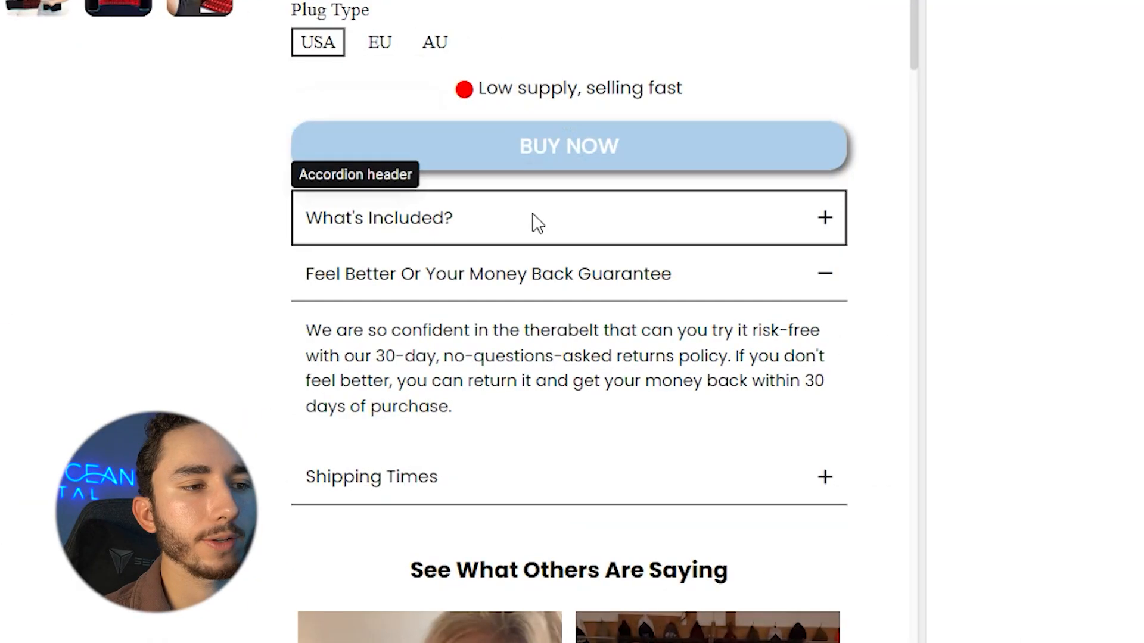
Expand the "What's Included?" accordion item and review its text, the items below and the "See What Others Are Saying" videos.
click(881, 525)
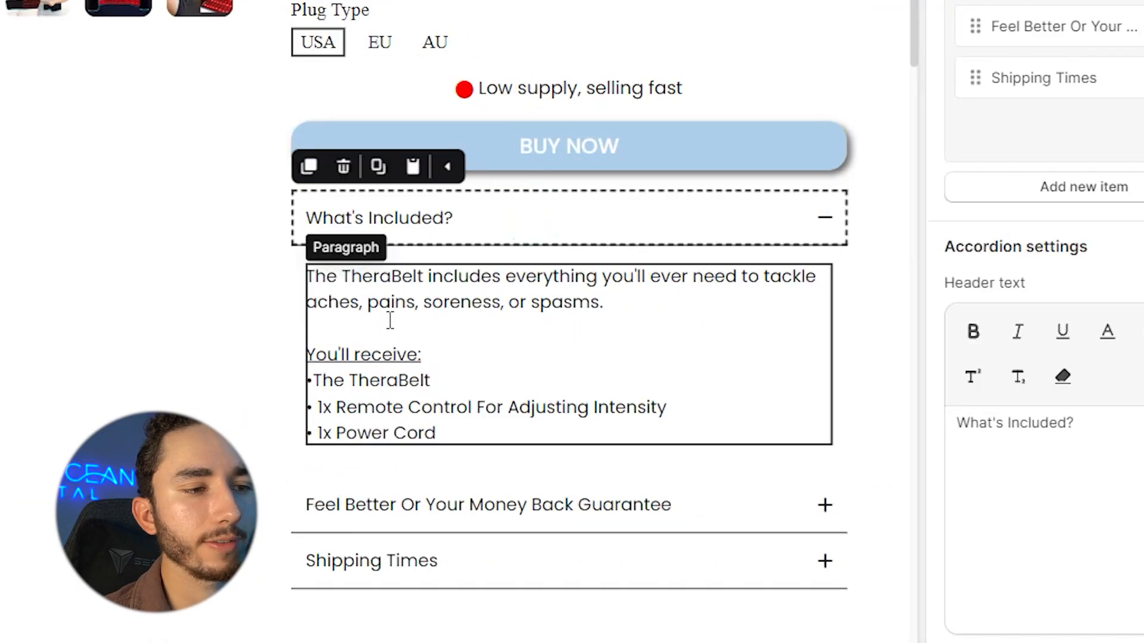
scroll(381, 347, down, 5)
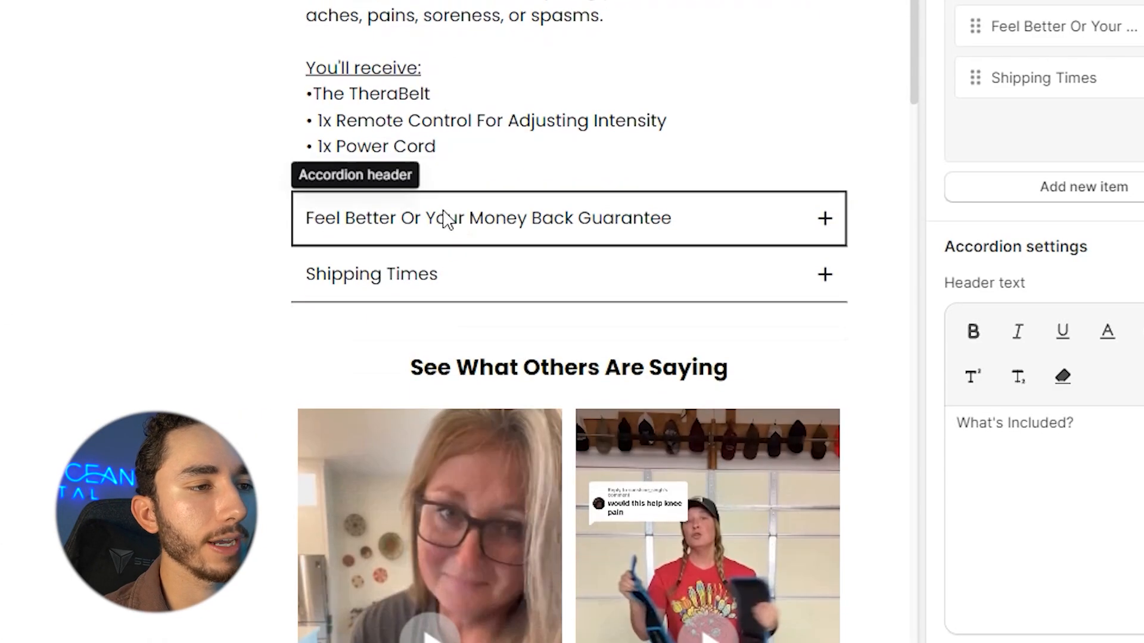
scroll(413, 84, down, 2)
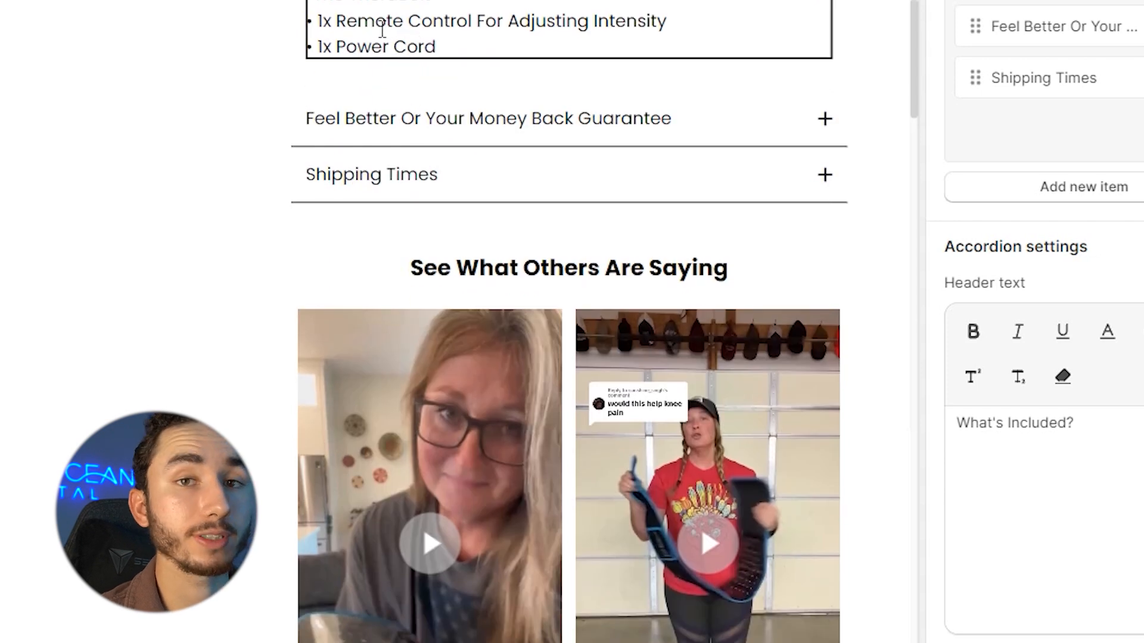
scroll(381, 26, down, 4)
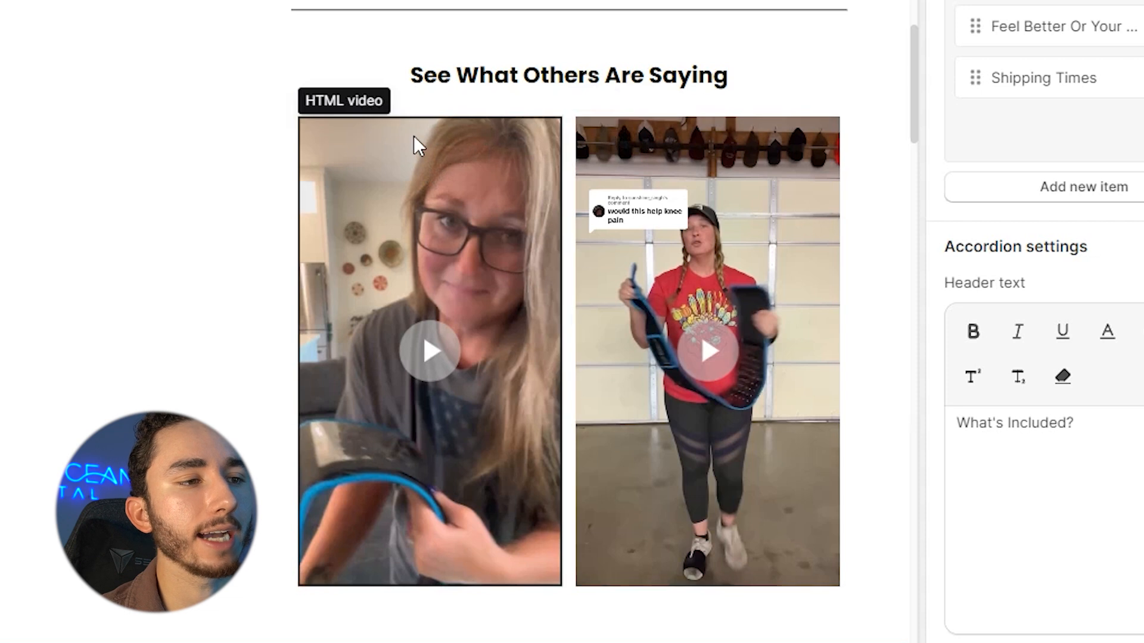
Select the customer-video slideshow and look up the available Slideshow layouts in the element library.
click(399, 111)
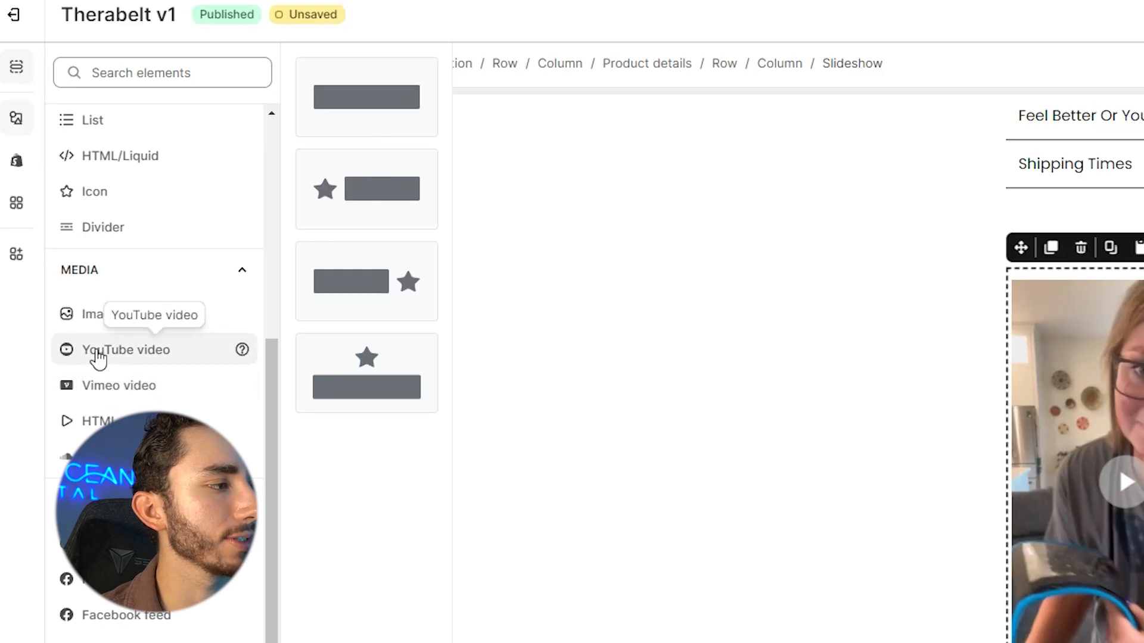
scroll(97, 353, up, 5)
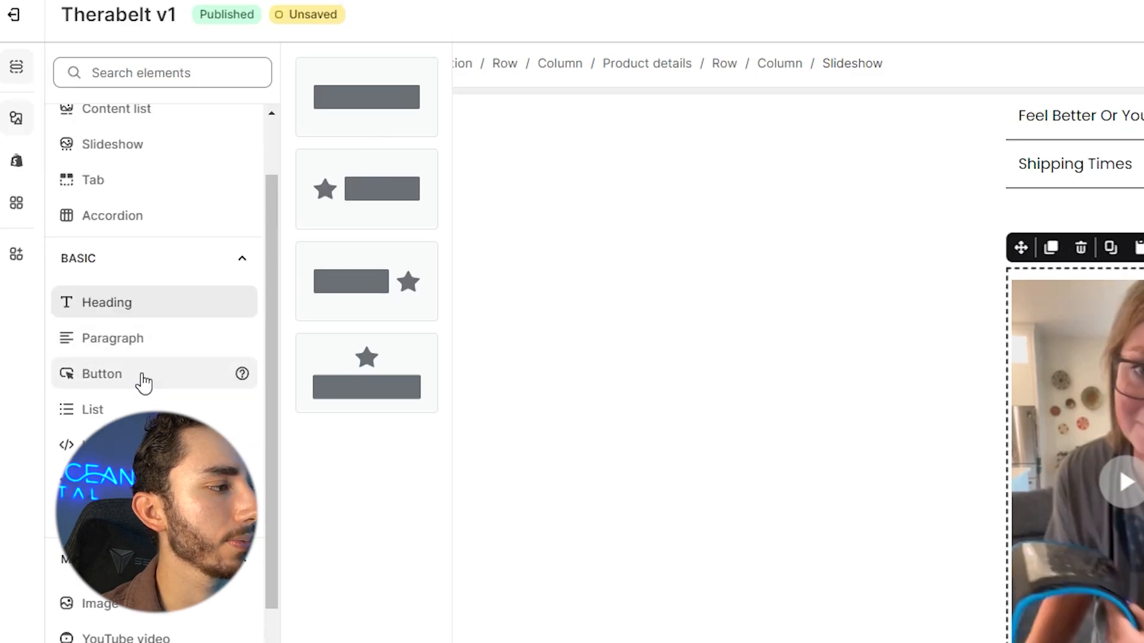
scroll(143, 381, up, 2)
mouse_move(149, 241)
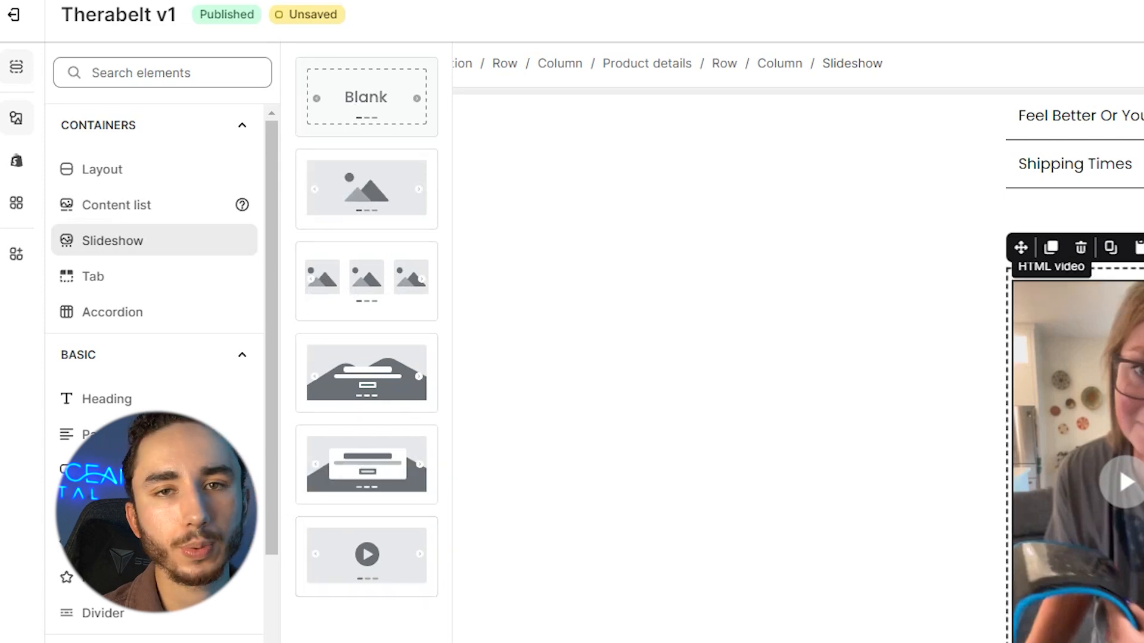
Inspect the first customer video's settings, including its source, size, playback options, cover image and device visibility.
click(1072, 387)
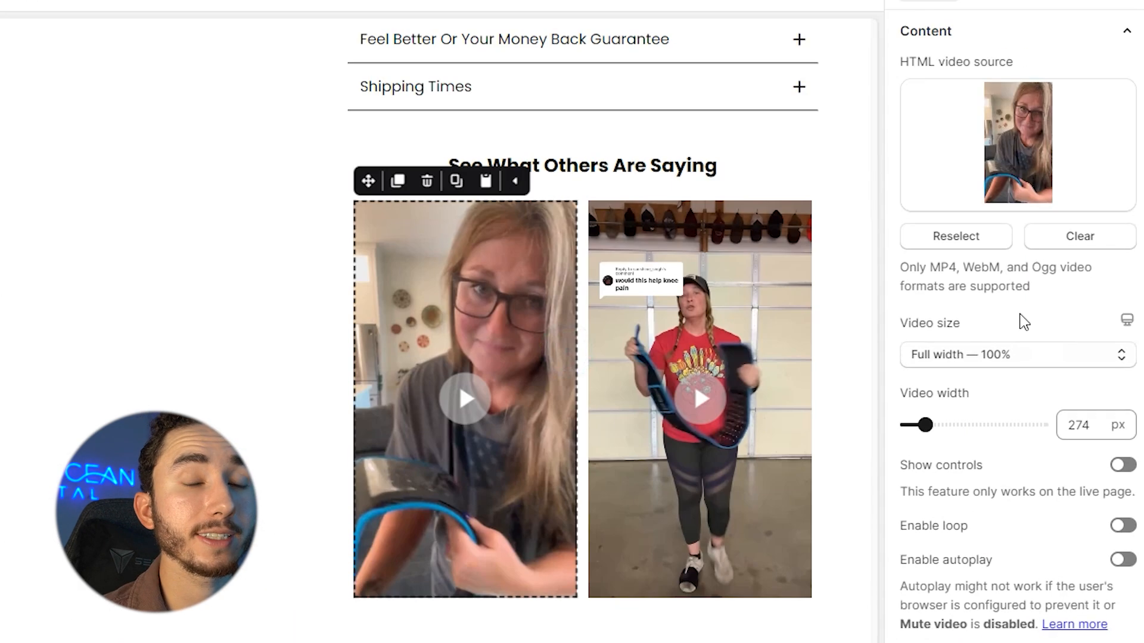
scroll(1014, 313, down, 3)
scroll(1013, 315, down, 3)
scroll(984, 292, up, 3)
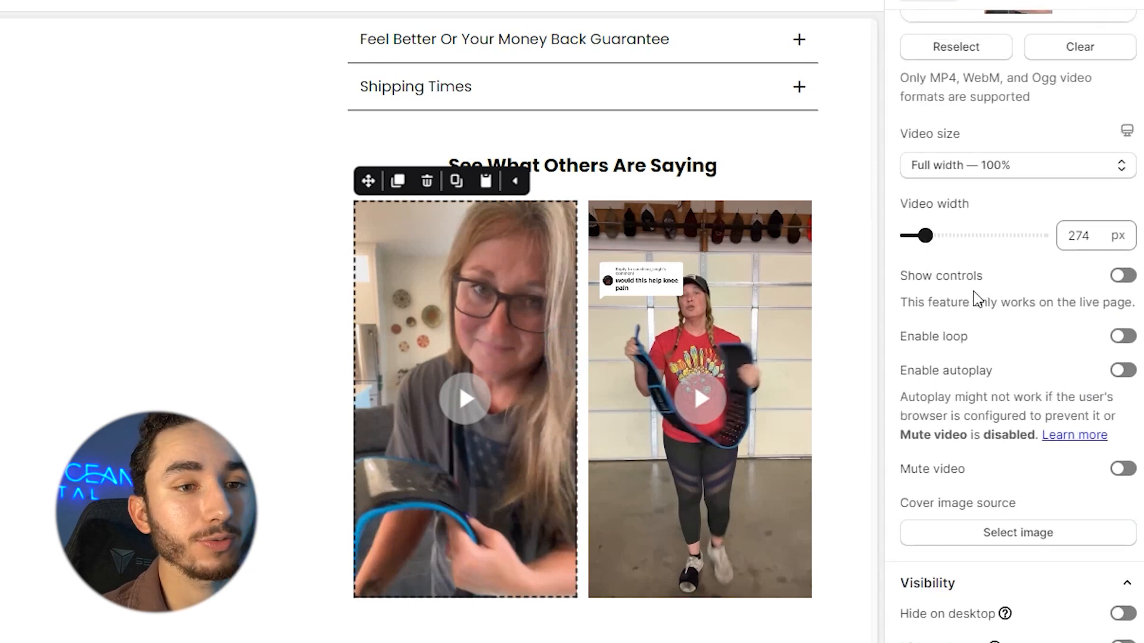
scroll(974, 292, down, 2)
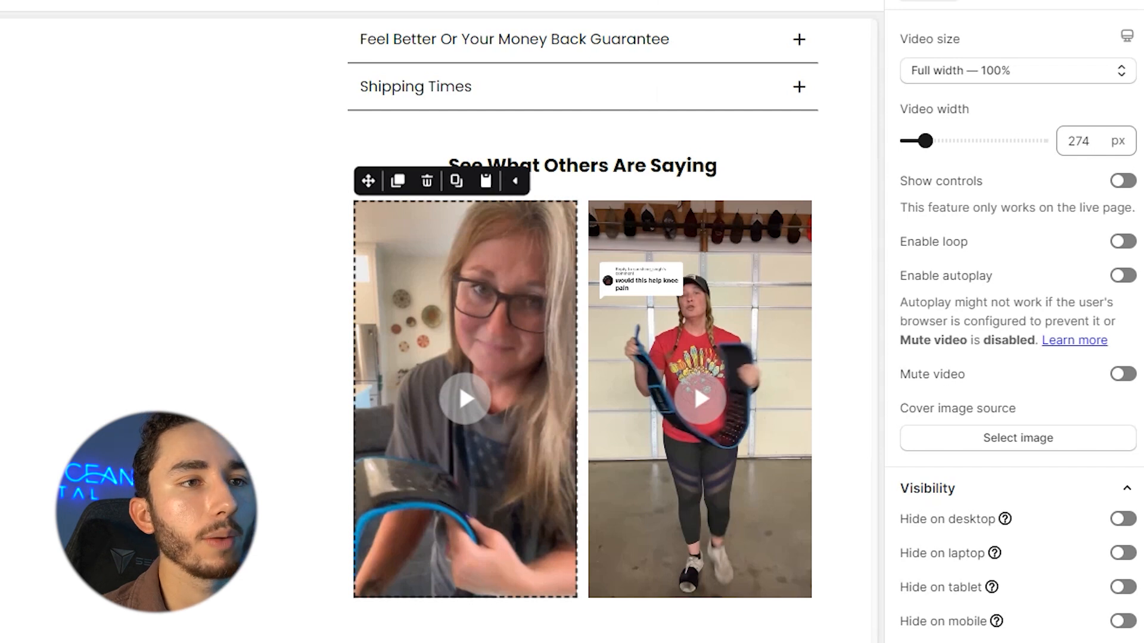
Switch the preview to Mobile and inspect the settings of the first video under "See What Others Are Saying".
click(709, 2)
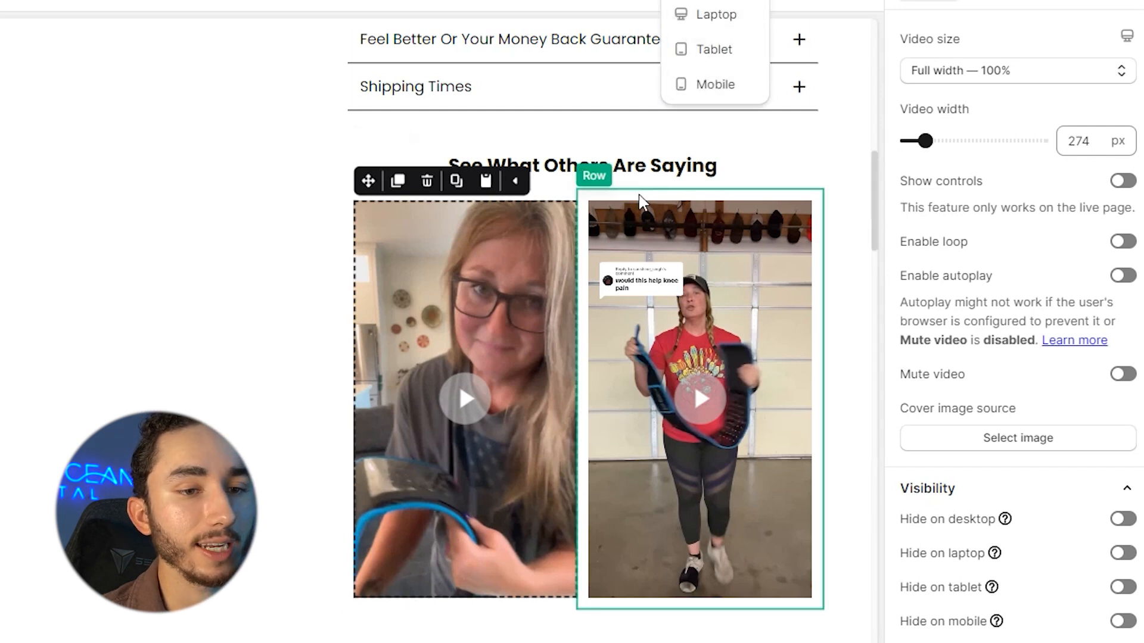
click(698, 86)
scroll(248, 335, down, 3)
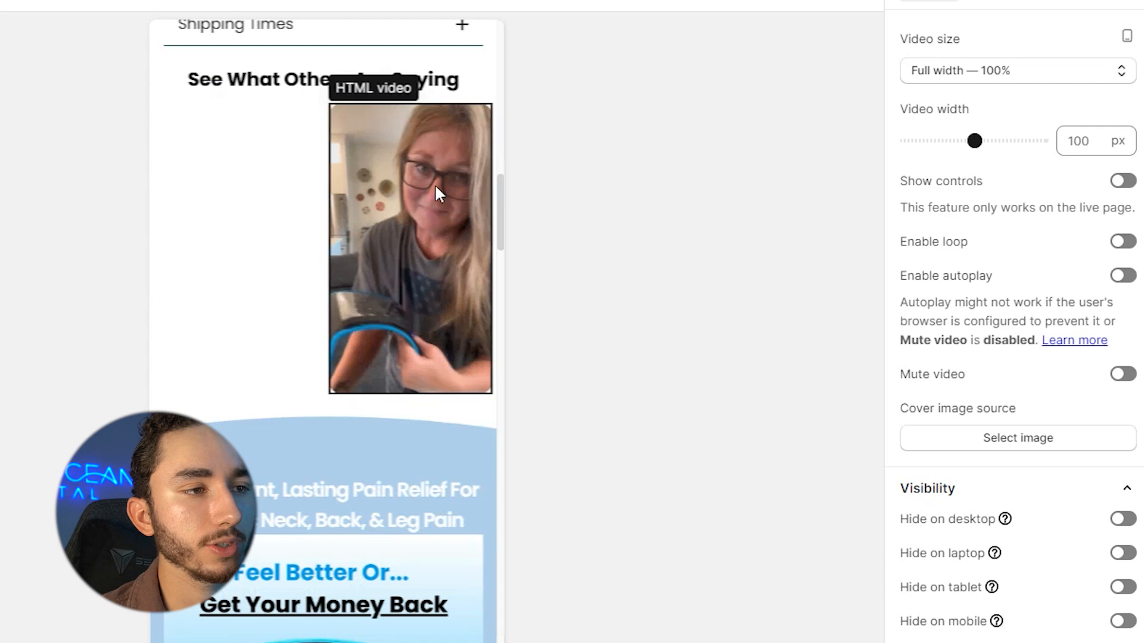
click(296, 187)
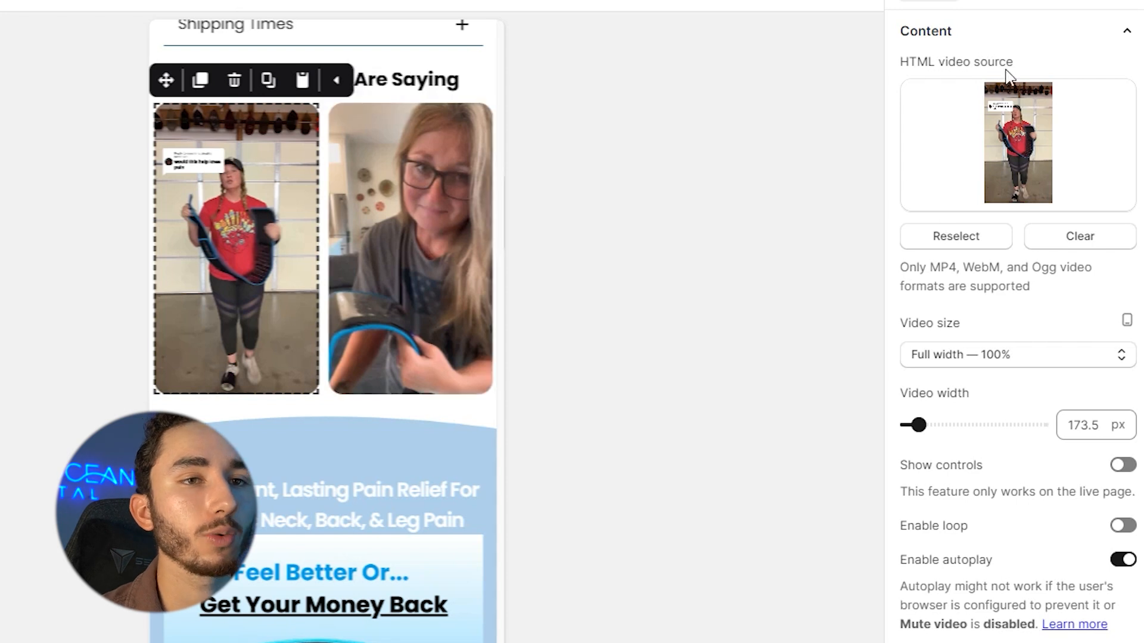
Inspect the mobile video slideshow's settings for displayed items, spacing, navigation and device visibility.
scroll(985, 83, down, 10)
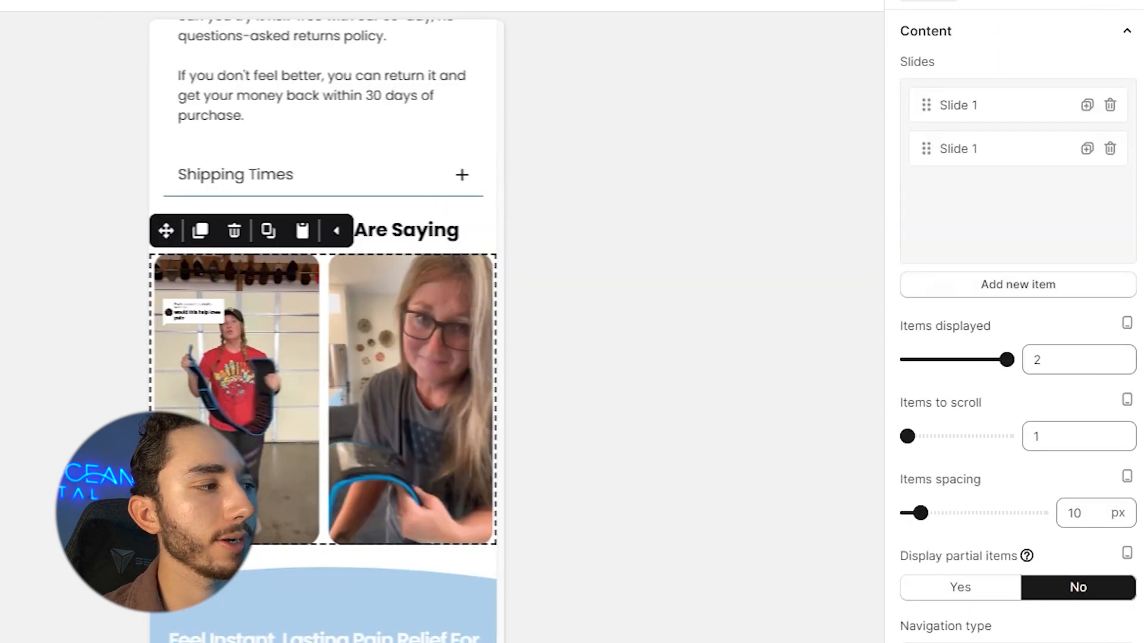
scroll(997, 319, down, 5)
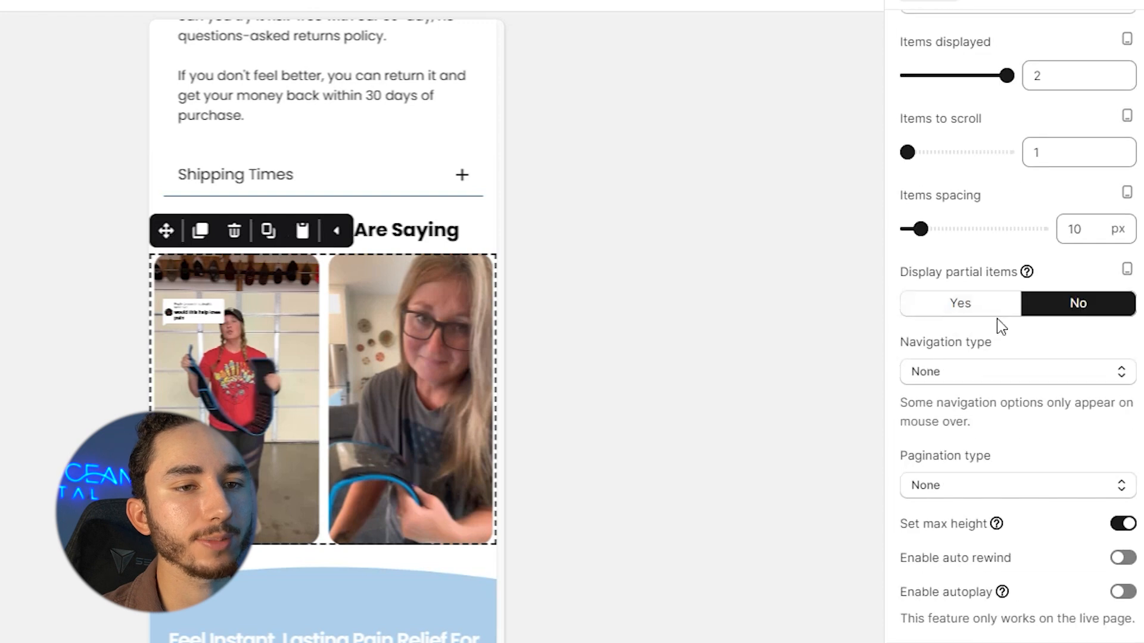
scroll(947, 230, down, 3)
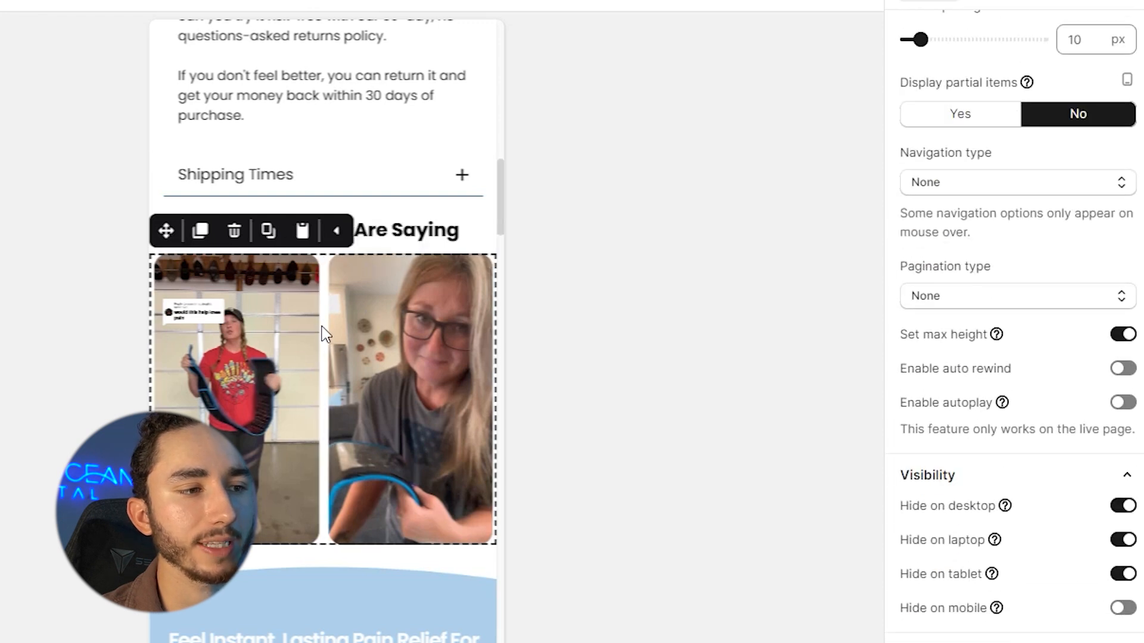
scroll(746, 413, down, 3)
scroll(746, 413, down, 1)
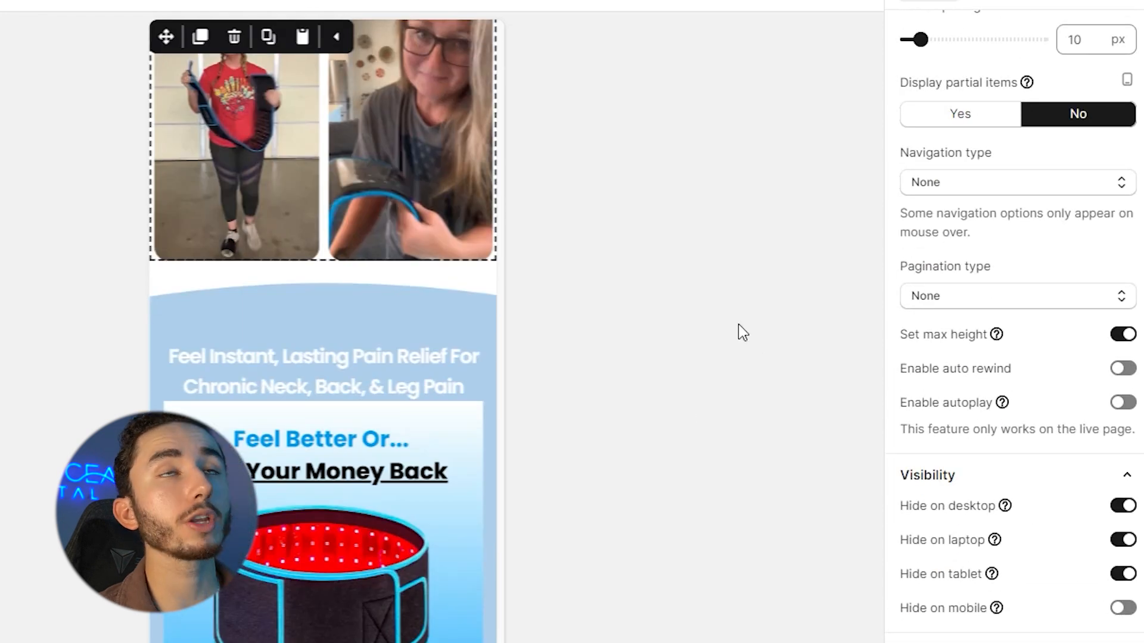
Turn off Hide on desktop for the mobile customer-video slideshow and change the preview device.
scroll(433, 310, up, 4)
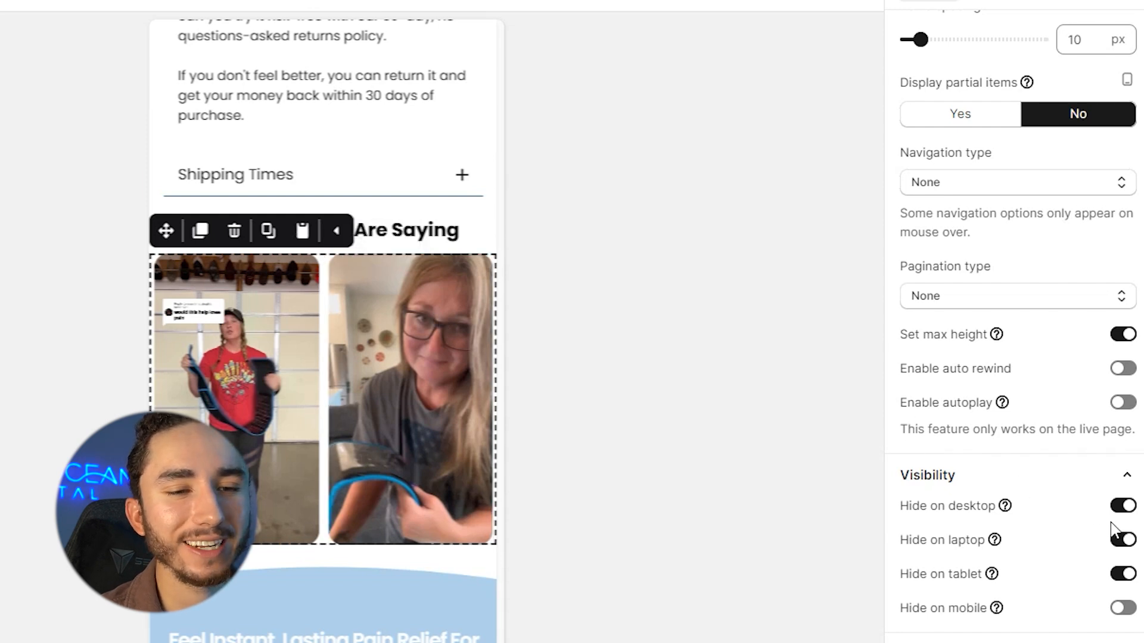
click(1120, 508)
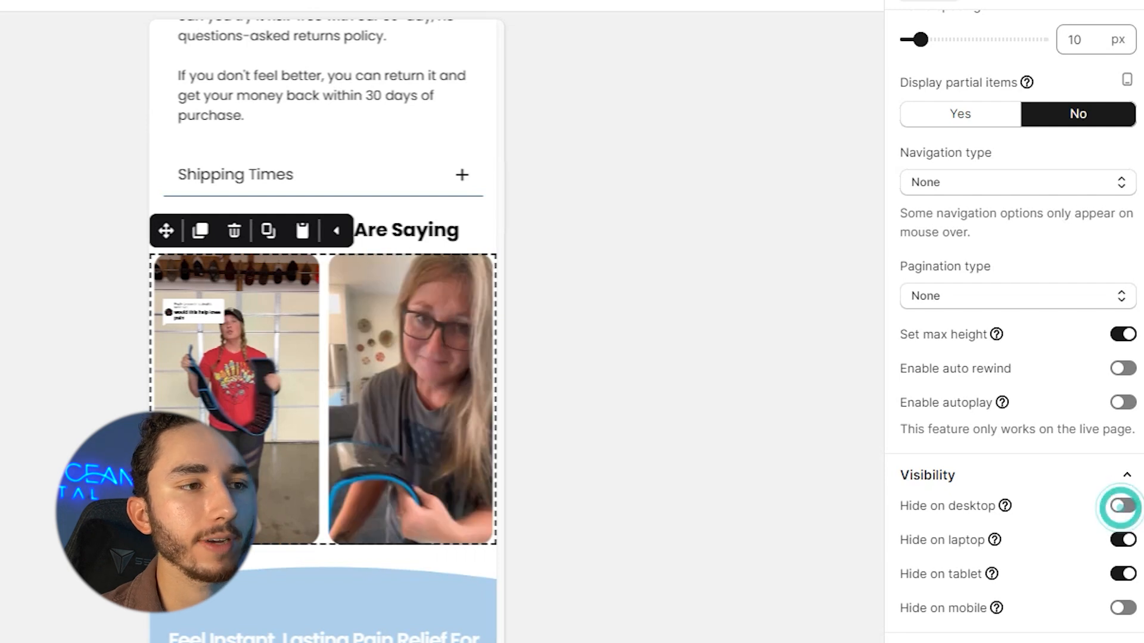
click(724, 14)
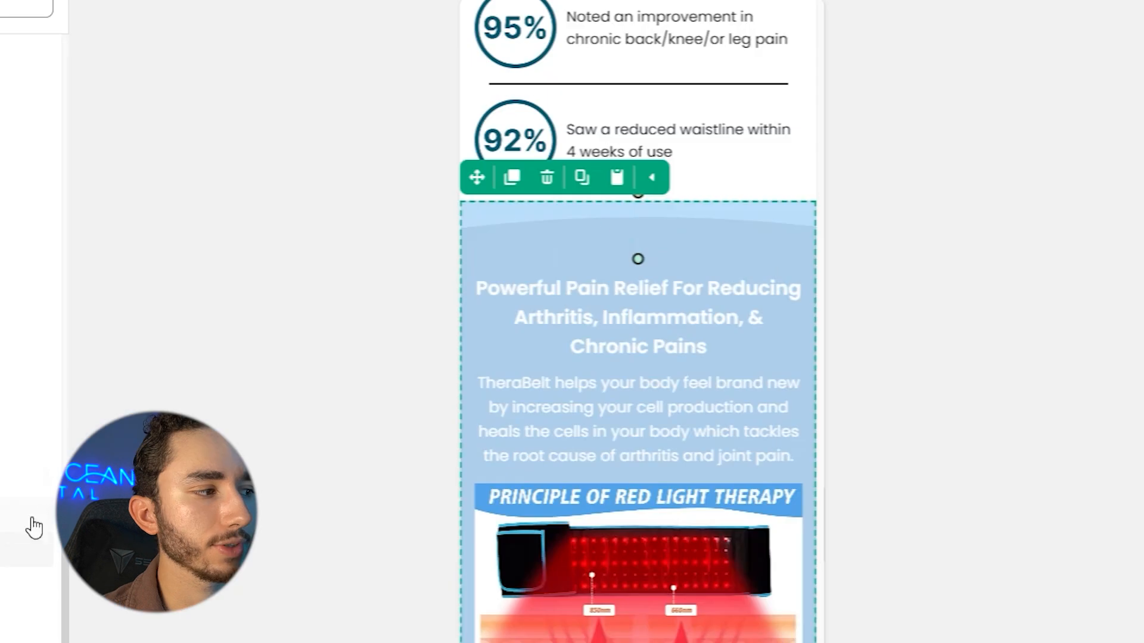
Review the mobile "Powerful Pain Relief" section, from the red light therapy diagram to the closing text and following image.
scroll(950, 177, down, 3)
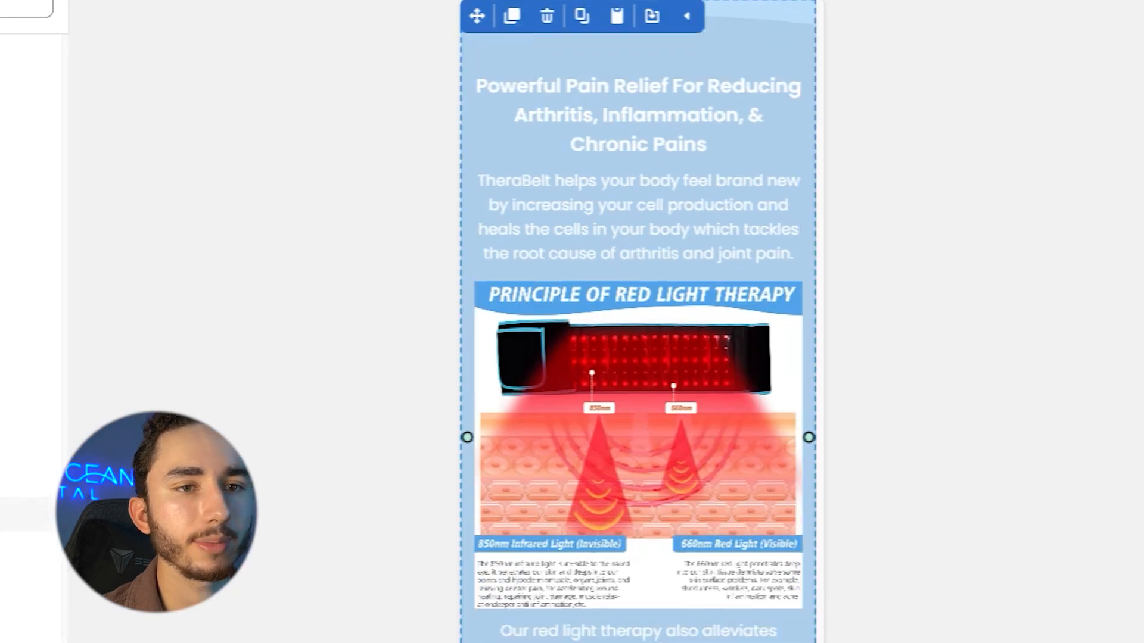
scroll(691, 337, up, 1)
scroll(692, 337, down, 5)
scroll(655, 346, up, 4)
scroll(545, 356, down, 5)
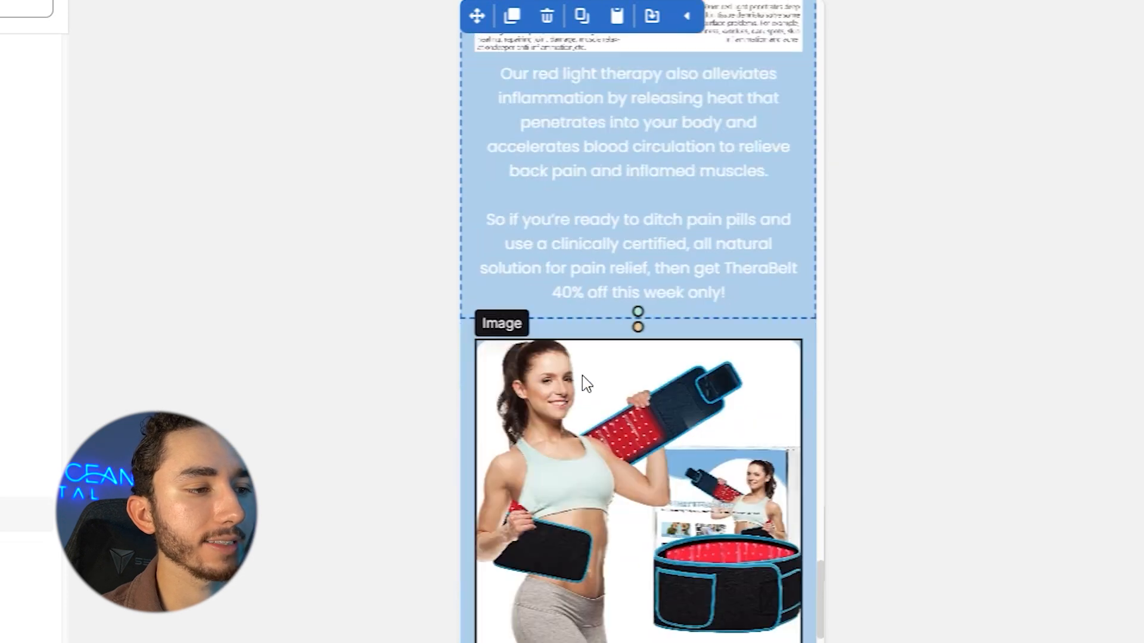
scroll(634, 197, up, 5)
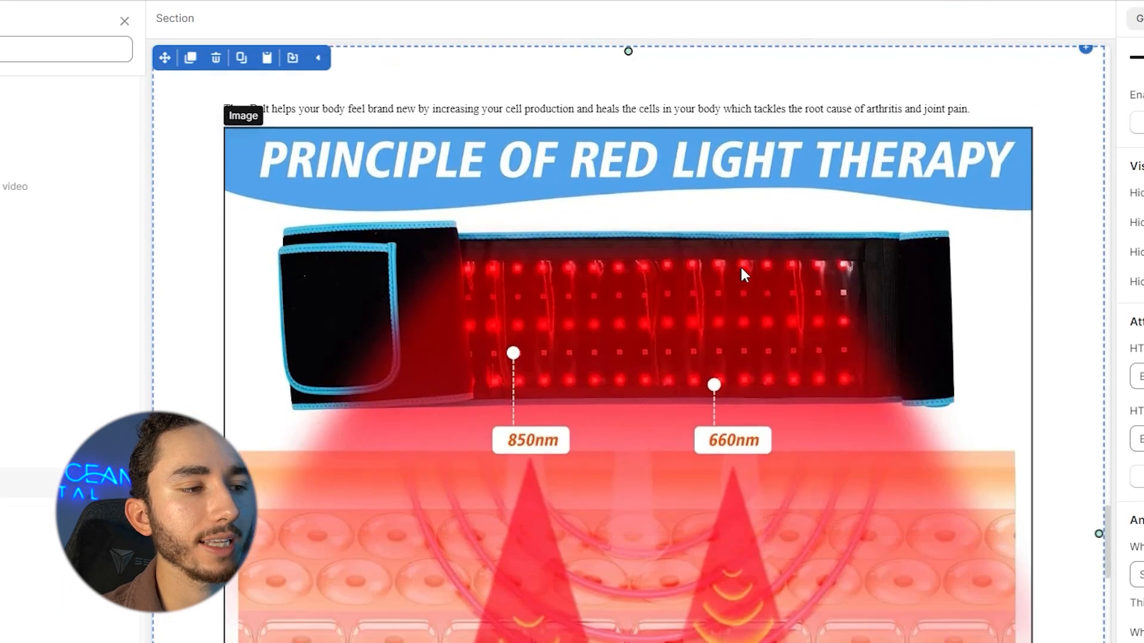
Examine how the mobile red light therapy section displays on desktop, hide it on desktop, and view the sections above it.
scroll(743, 274, down, 1)
scroll(743, 275, down, 5)
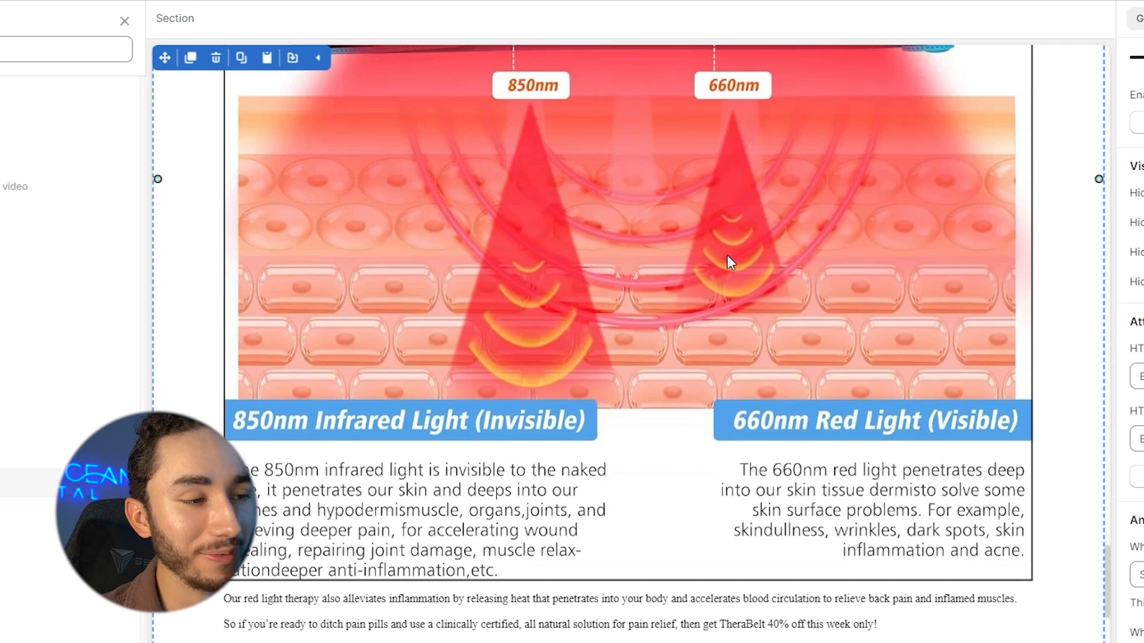
scroll(475, 376, up, 10)
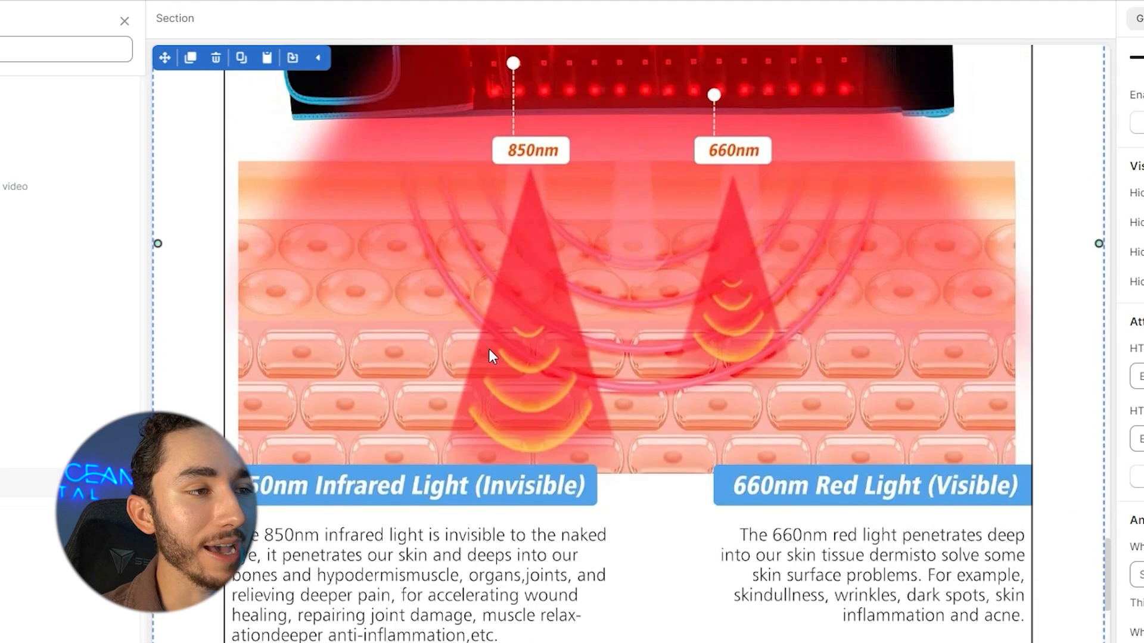
scroll(755, 318, down, 1)
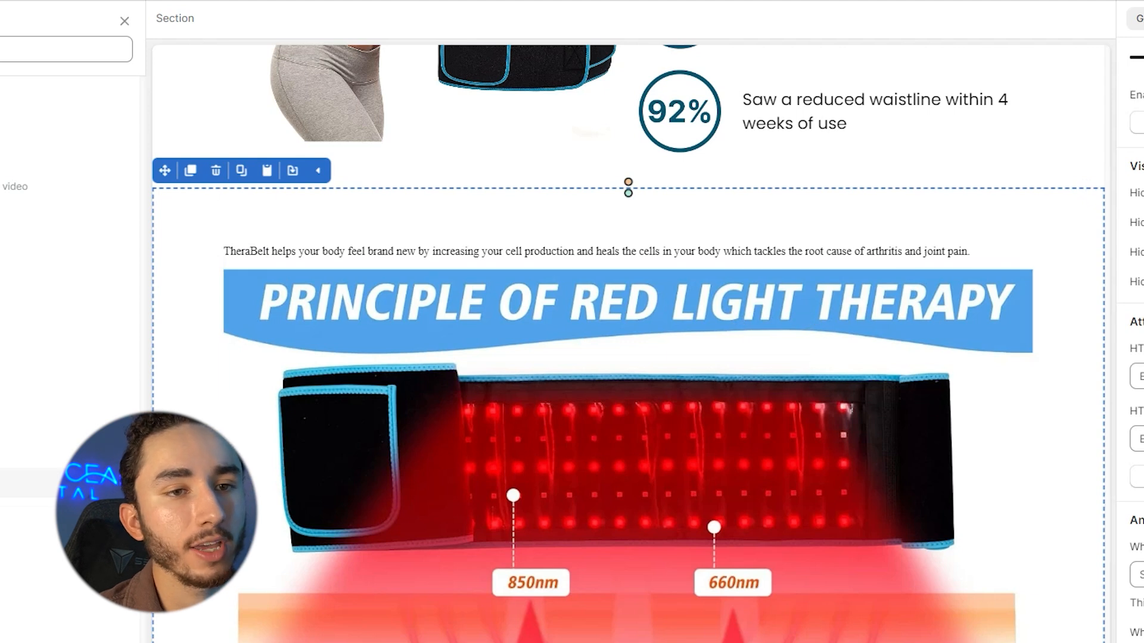
key(Delete)
scroll(526, 230, up, 8)
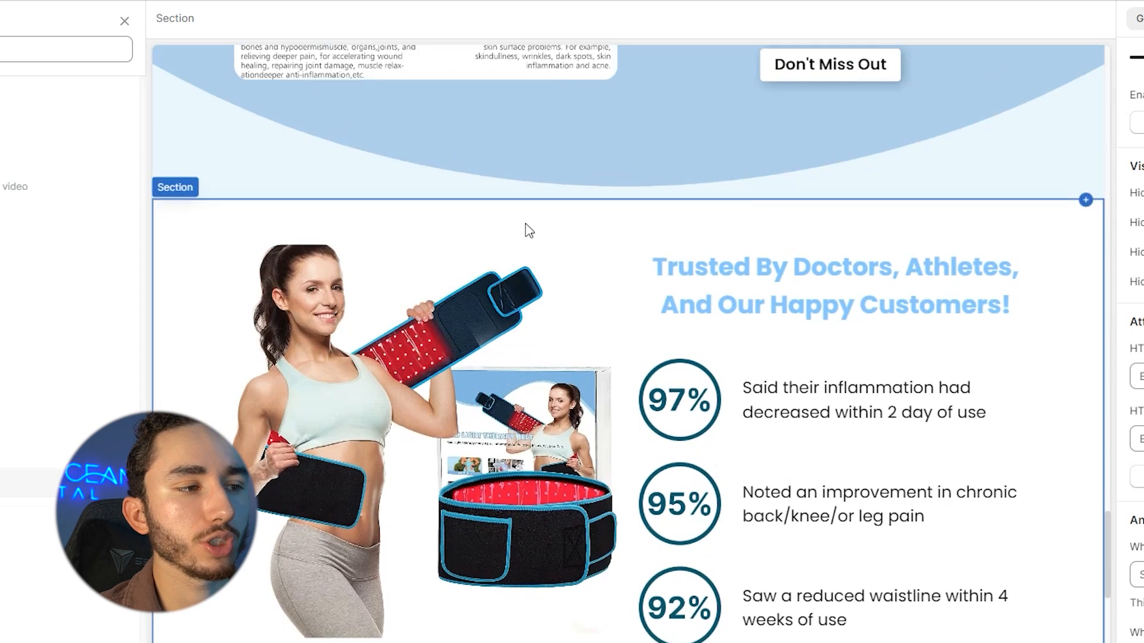
scroll(527, 230, up, 2)
Switch the preview to Mobile and review the "Feel Instant, Lasting Pain Relief" section down to its GET YOURS TODAY button.
click(935, 0)
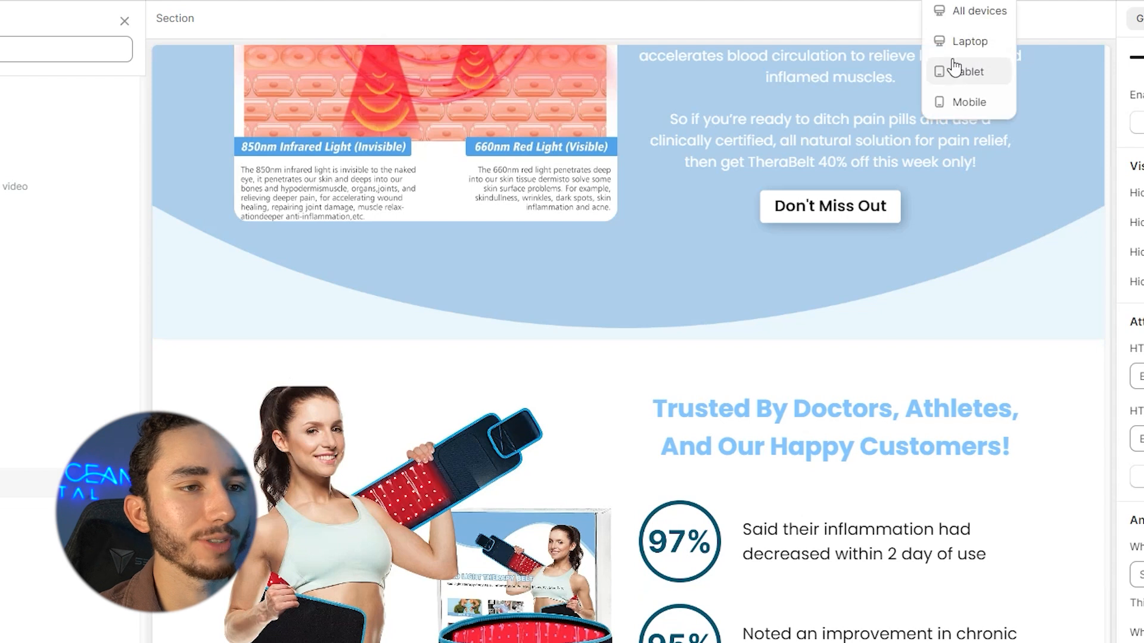
click(953, 101)
scroll(847, 143, down, 12)
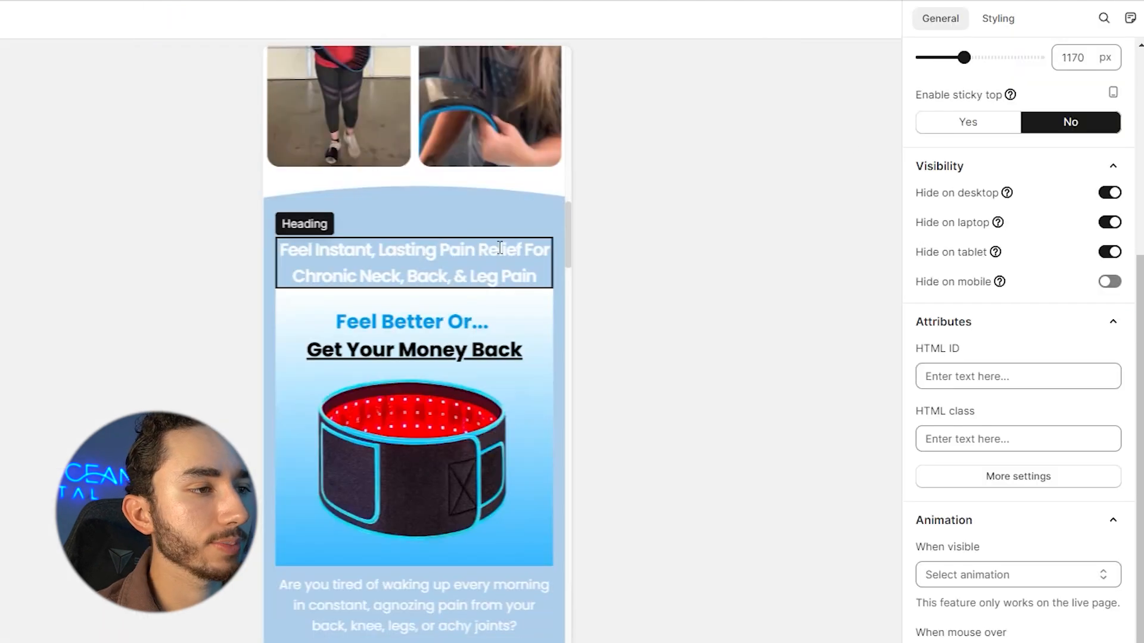
scroll(395, 178, down, 1)
scroll(407, 178, down, 3)
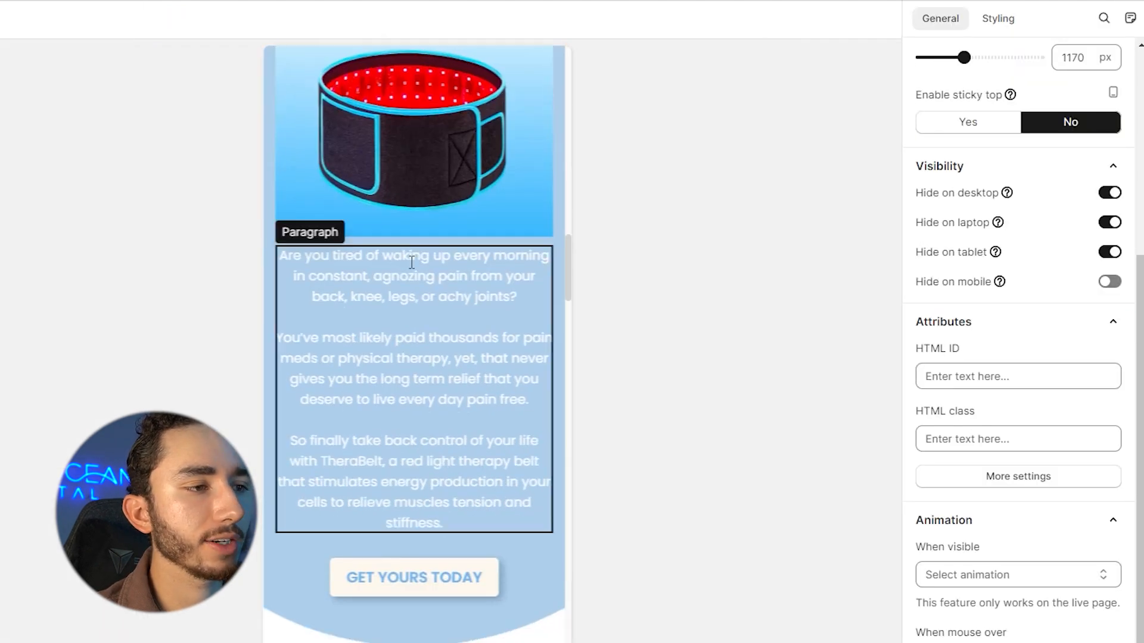
scroll(407, 301, down, 3)
Inspect the GET YOURS TODAY button's scroll-to-section action and target list, and view the product area higher up the page.
click(411, 331)
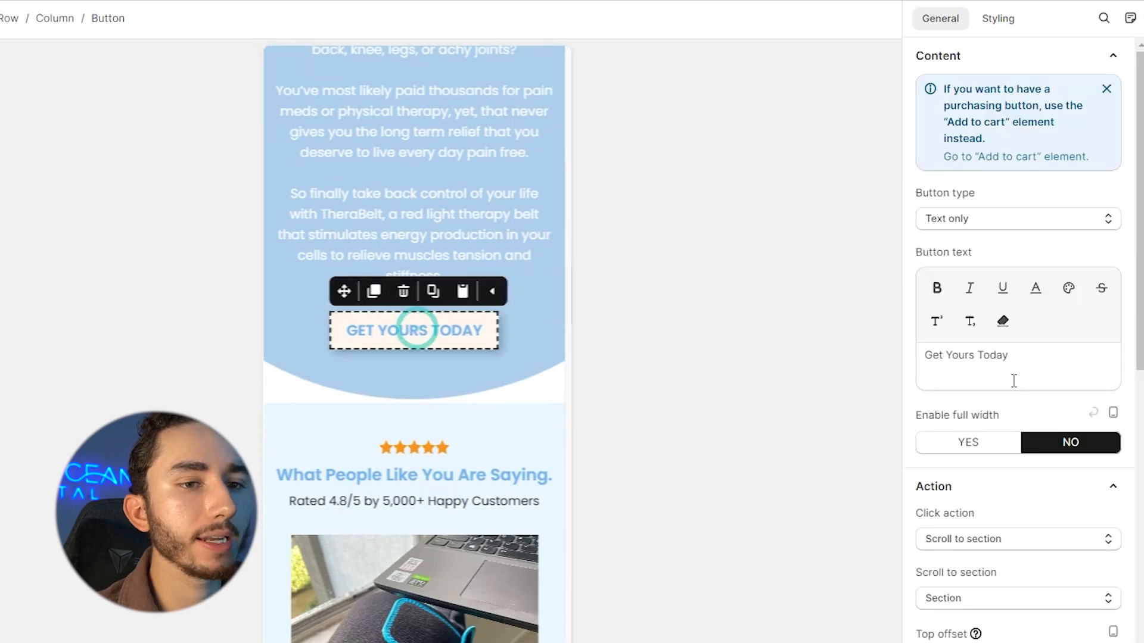
scroll(988, 485, down, 3)
click(969, 424)
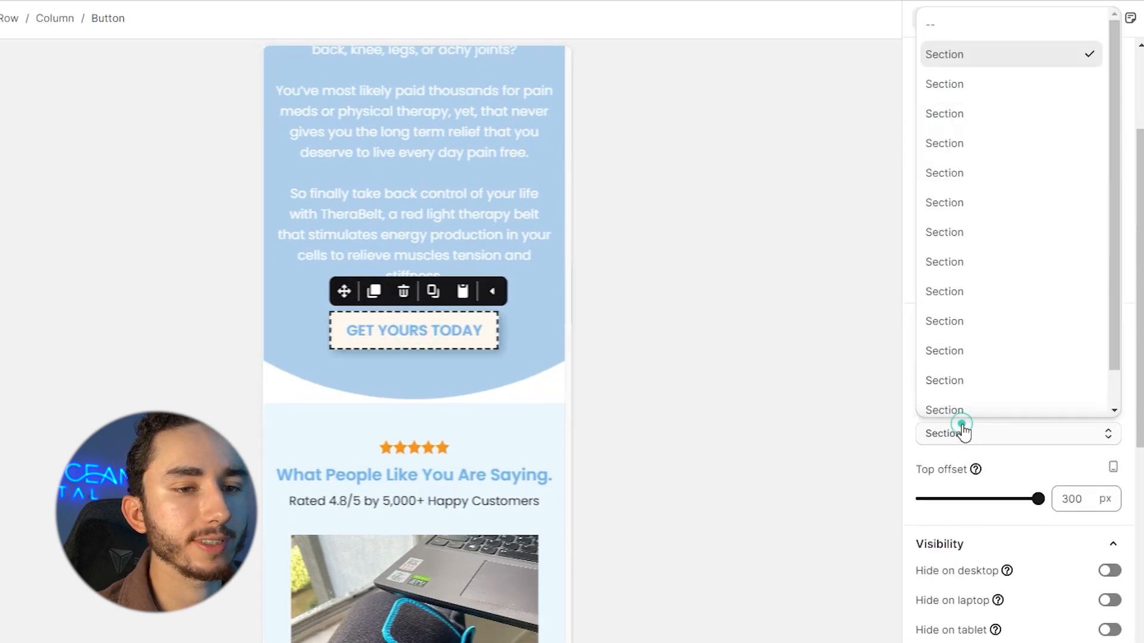
click(708, 321)
scroll(708, 321, up, 15)
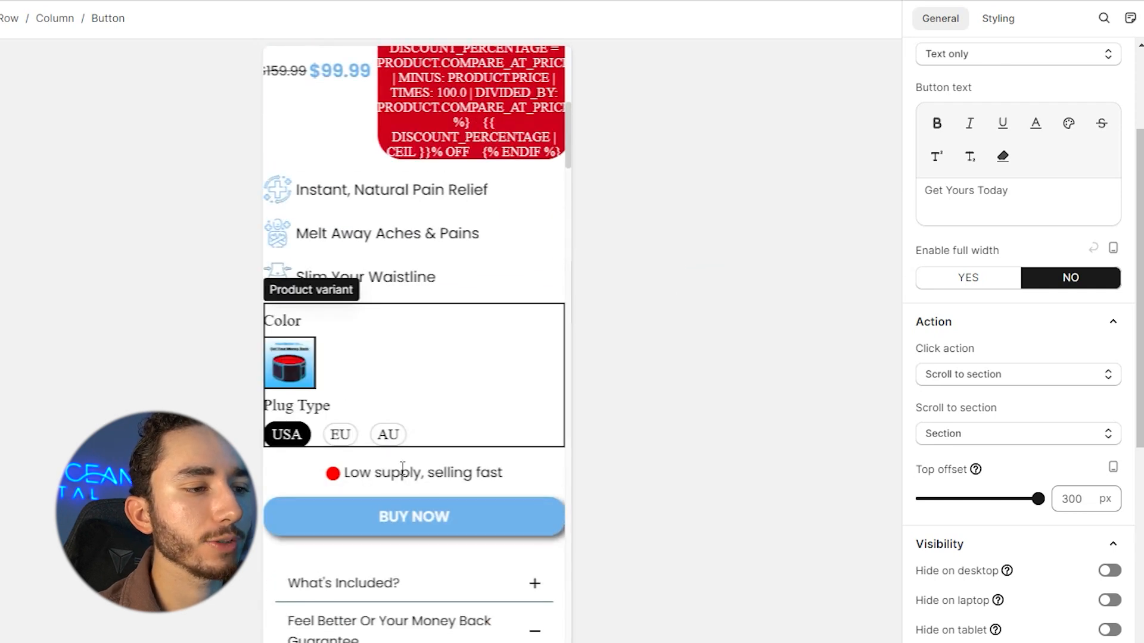
Review the "What People Like You Are Saying." slideshow and show its second customer review.
scroll(395, 477, down, 10)
scroll(391, 474, down, 10)
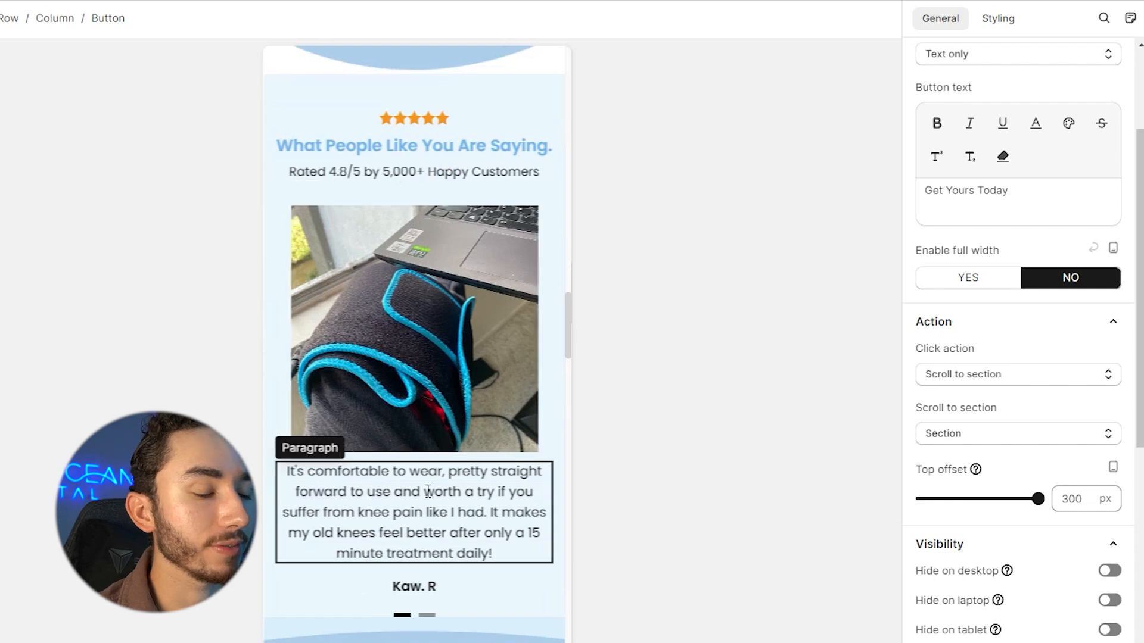
click(428, 613)
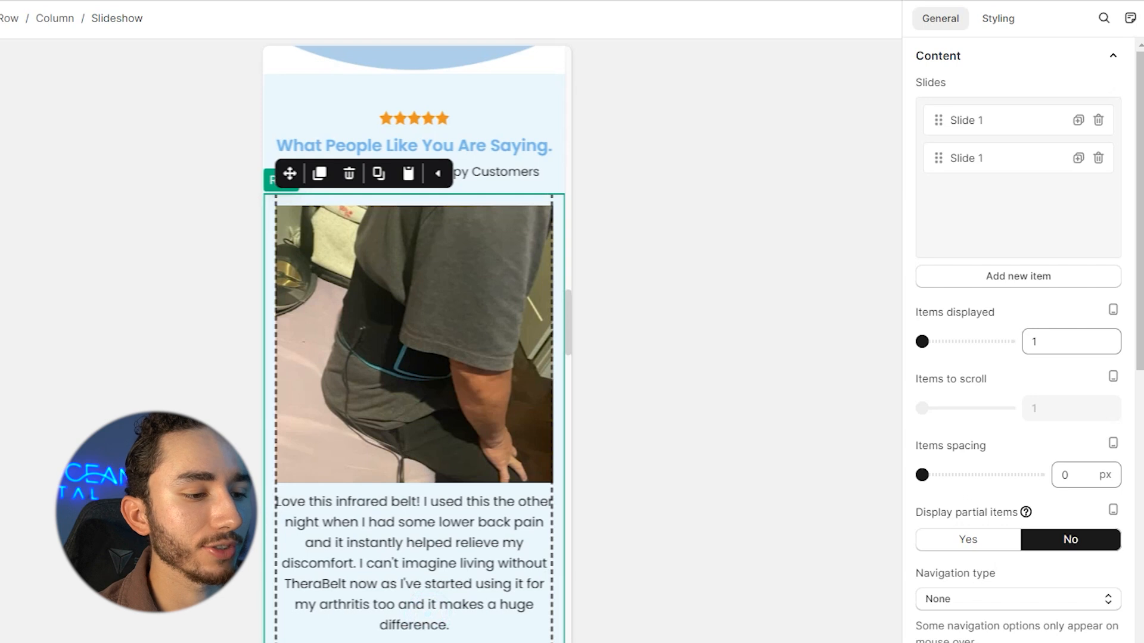
Review the mobile sections from the customer review slideshow down to the "Powerful Pain Relief" section.
scroll(425, 224, down, 15)
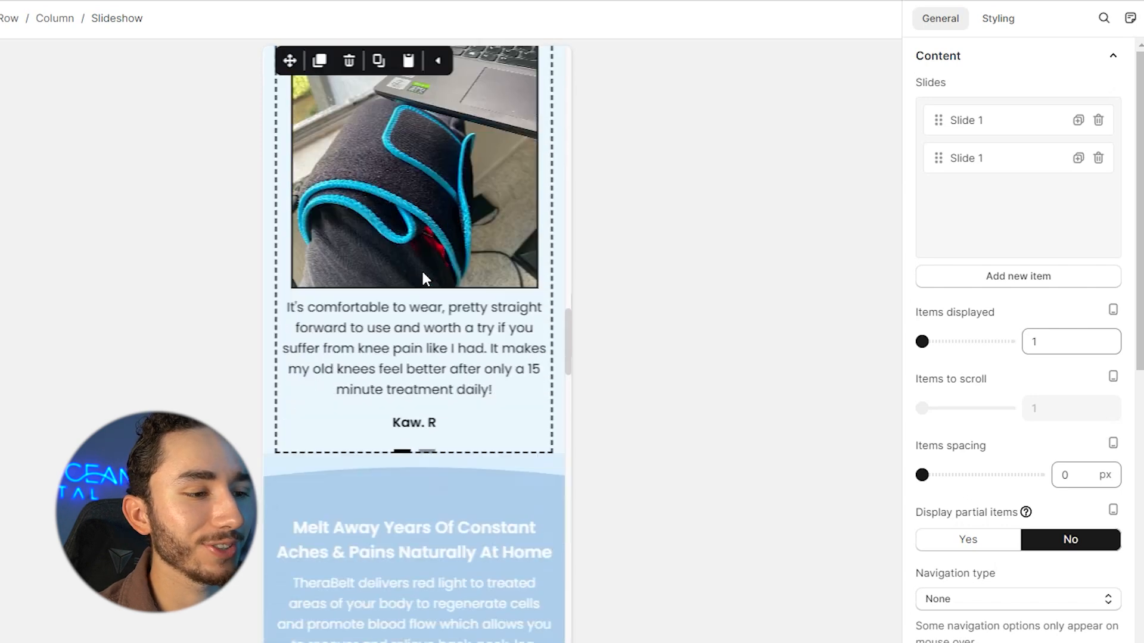
scroll(426, 328, down, 5)
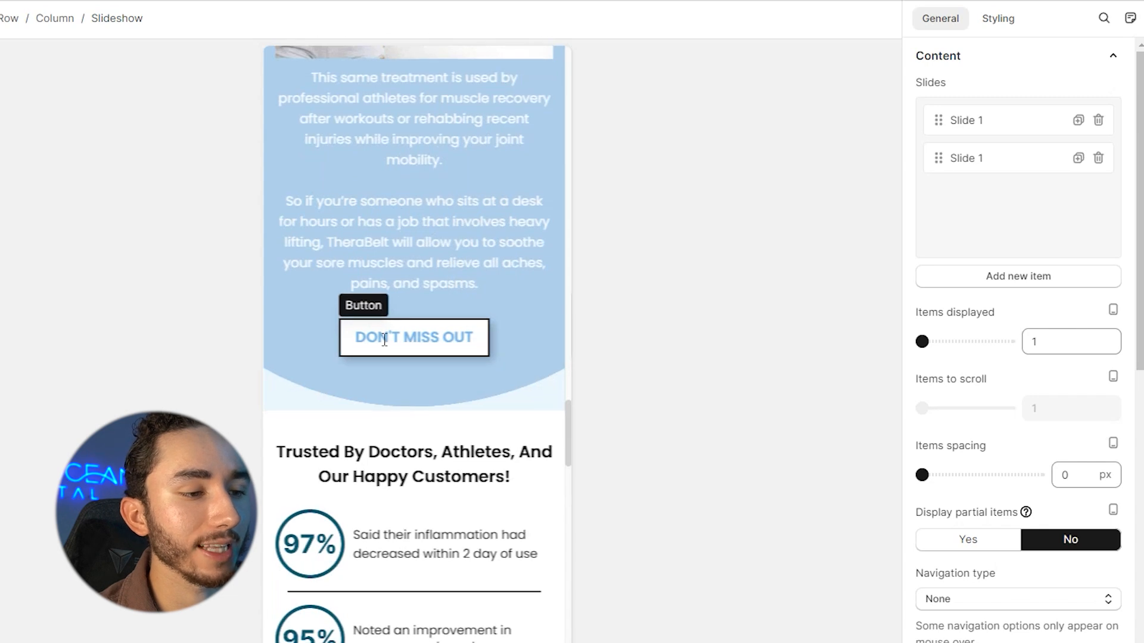
scroll(366, 335, down, 3)
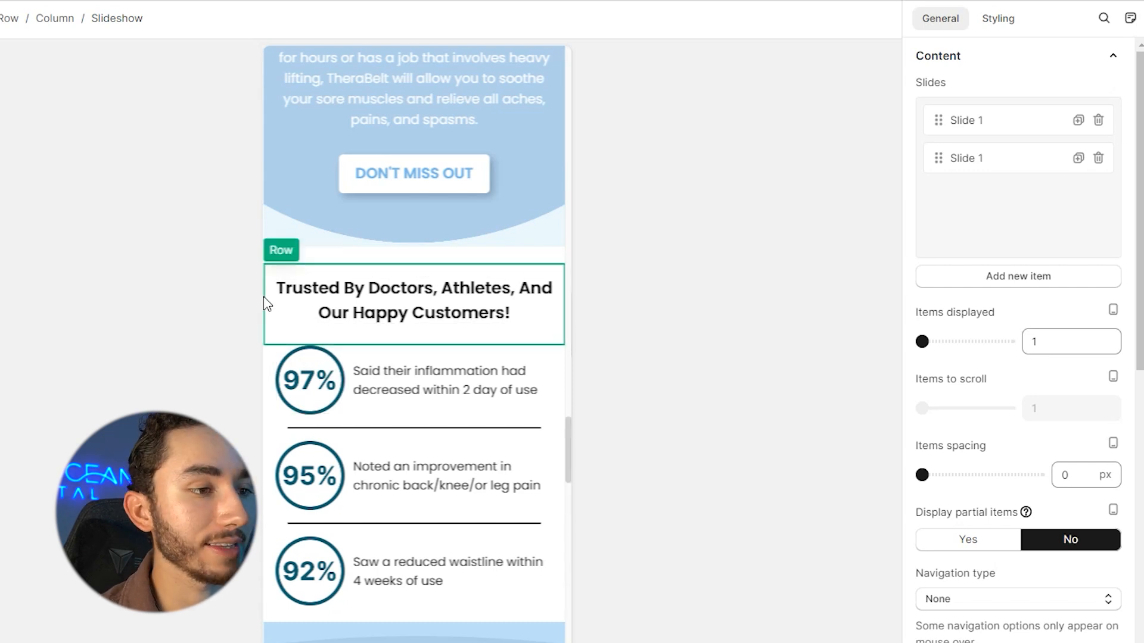
scroll(274, 304, down, 4)
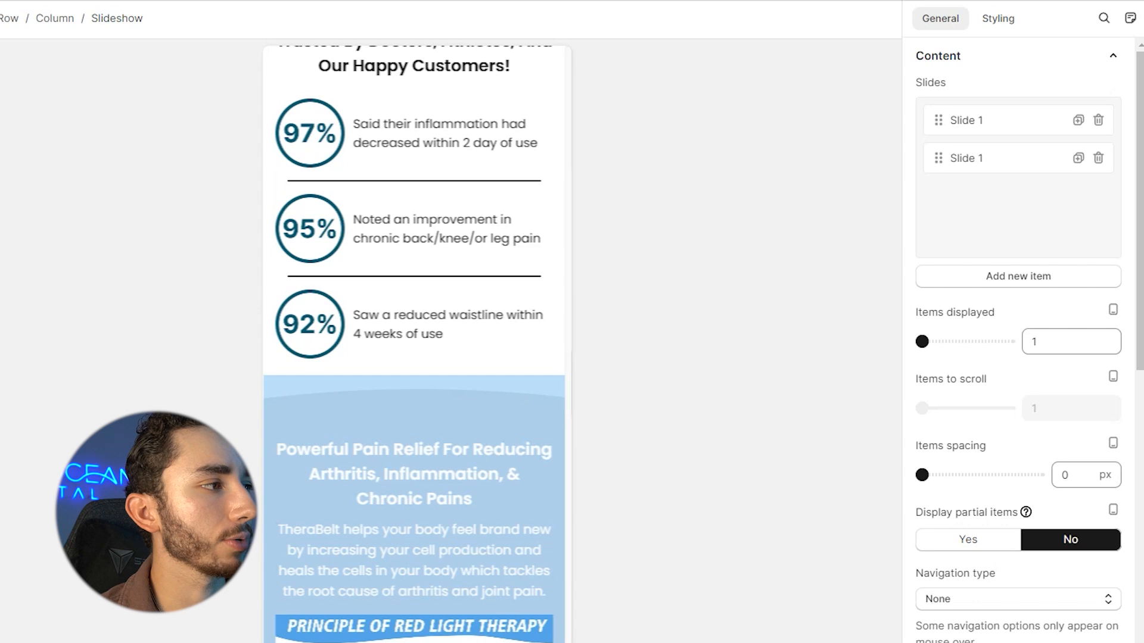
Add a row with two half-width columns below the 92% statistic and place an image element in its first column.
click(119, 108)
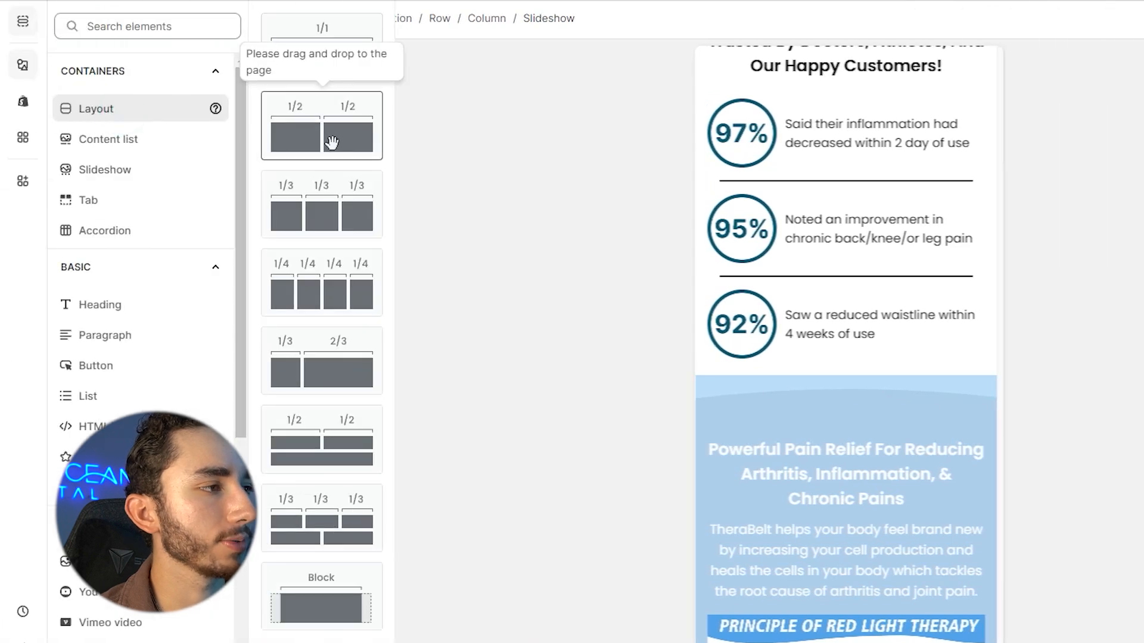
drag(343, 139, 803, 373)
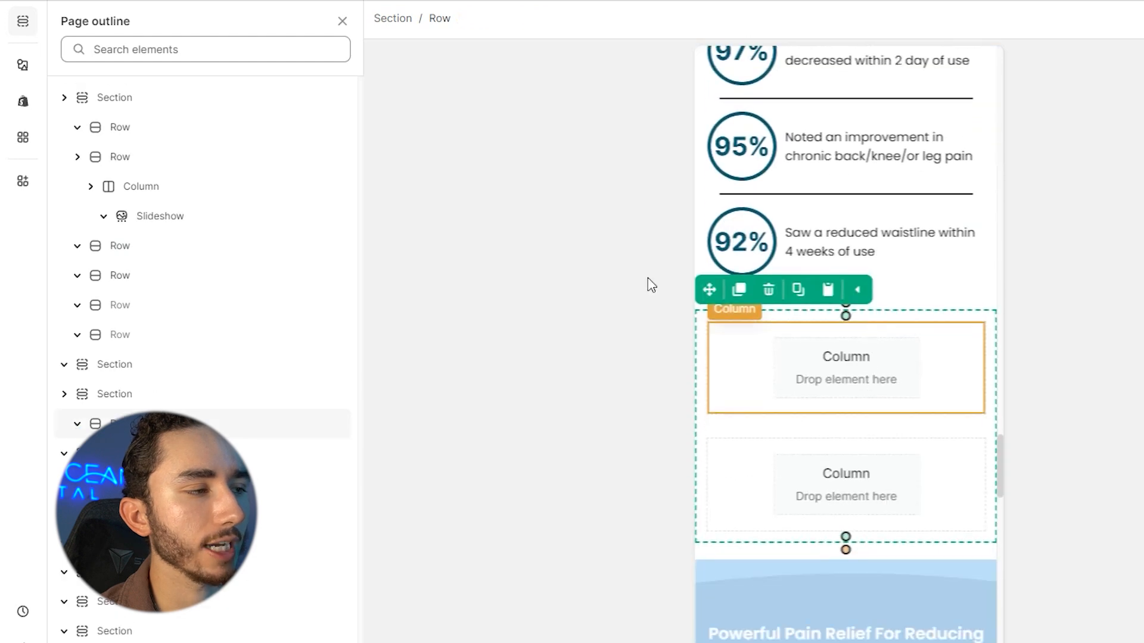
scroll(738, 178, up, 5)
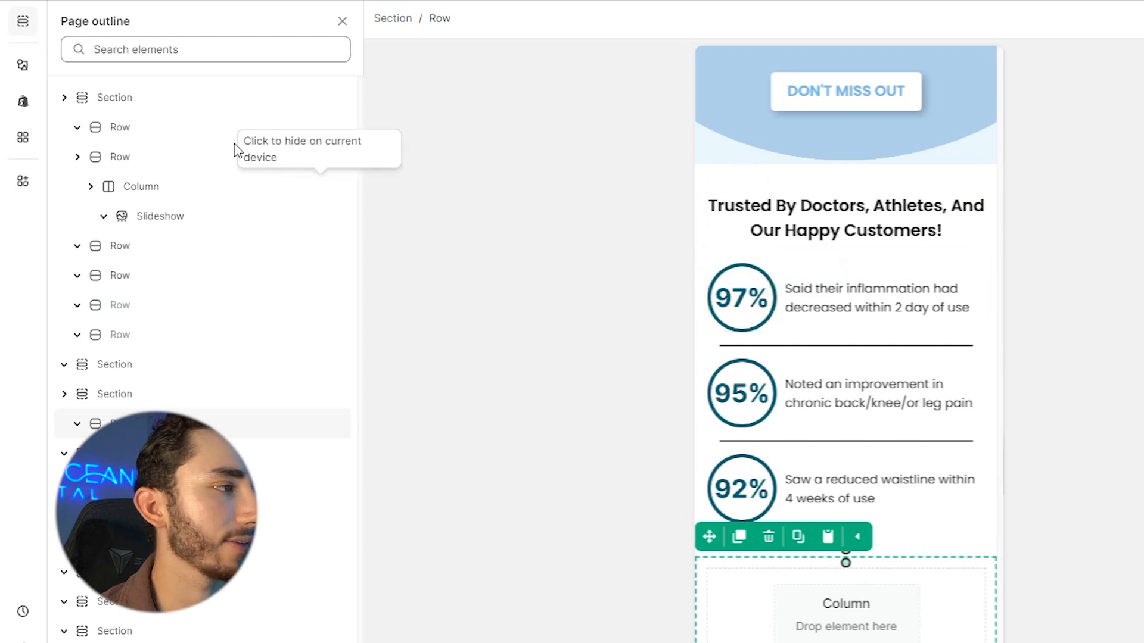
click(19, 64)
click(127, 241)
drag(332, 93, 815, 577)
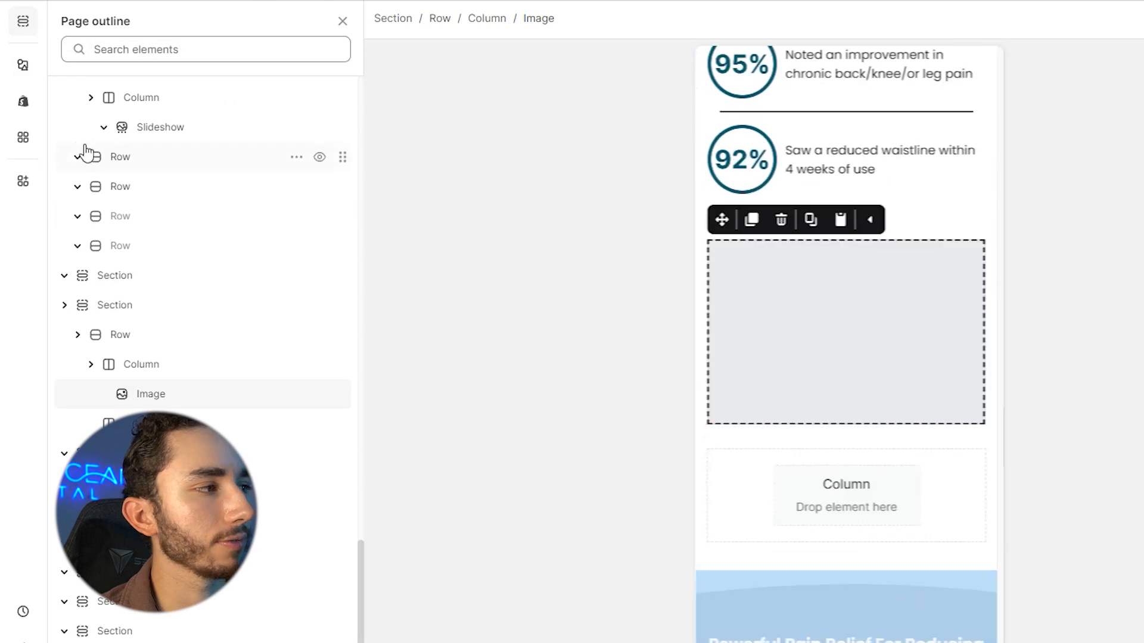
Add a heading element to the new row's second column and set the row to 2 columns per line.
click(23, 64)
scroll(80, 125, up, 3)
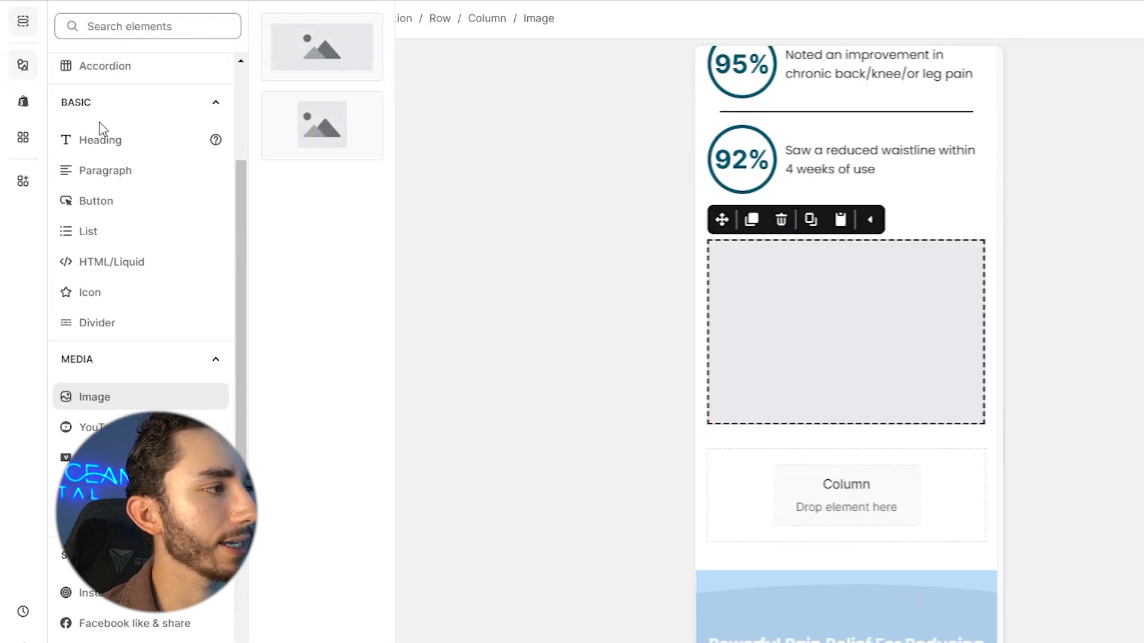
click(105, 153)
drag(321, 45, 824, 504)
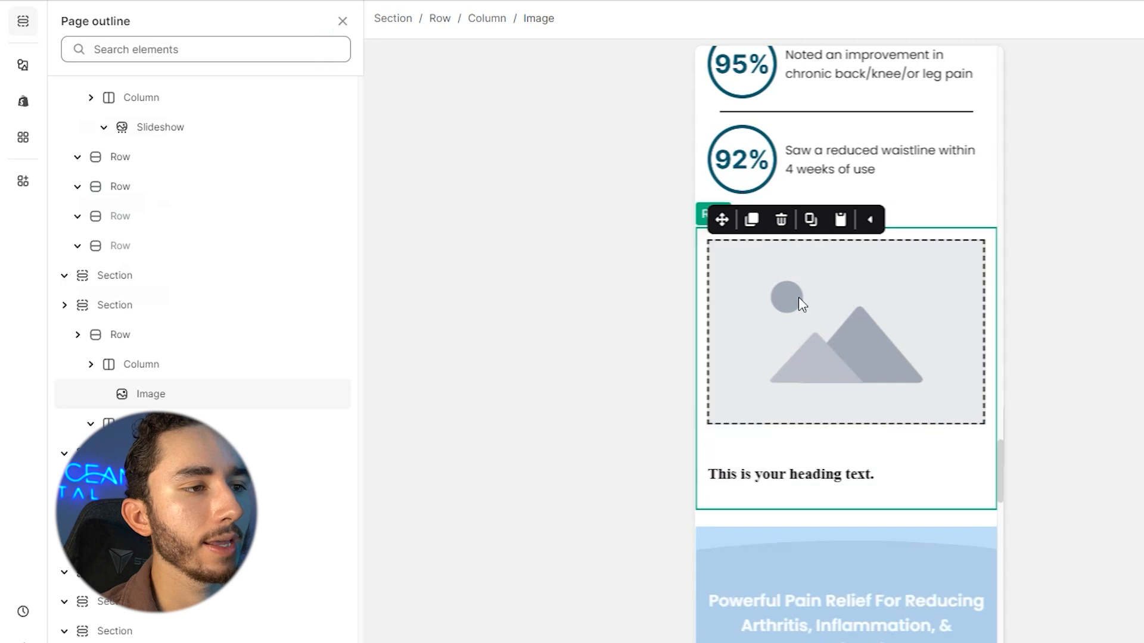
click(935, 231)
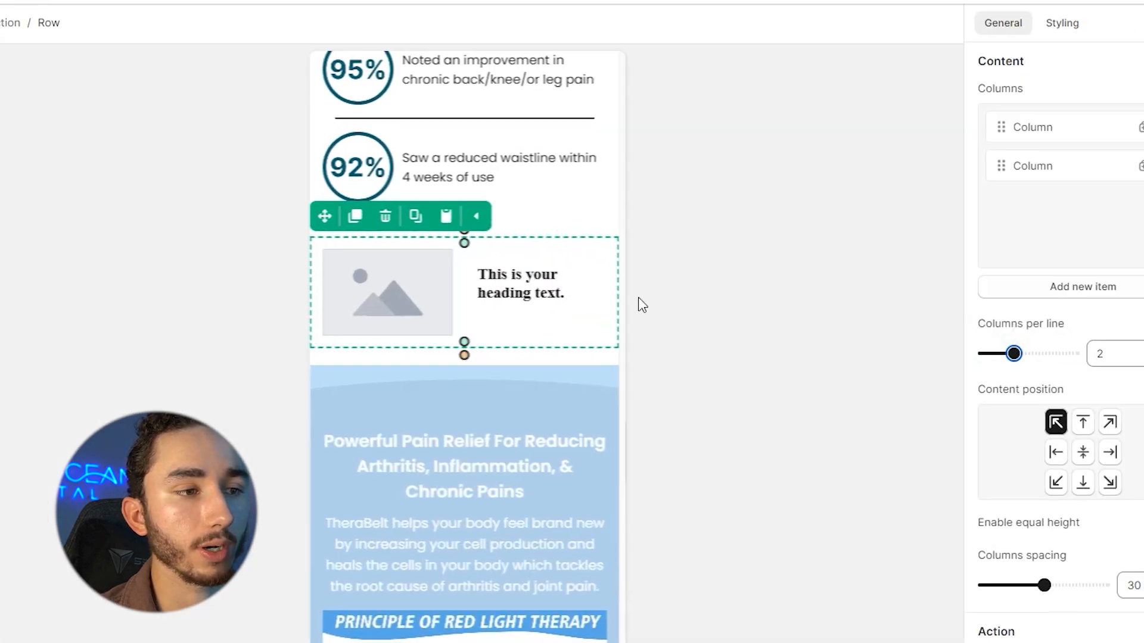
Replace the new heading's placeholder text with a copy of "Noted an improvement in chronic back/knee/or leg pain" from the 95% row.
scroll(322, 238, up, 3)
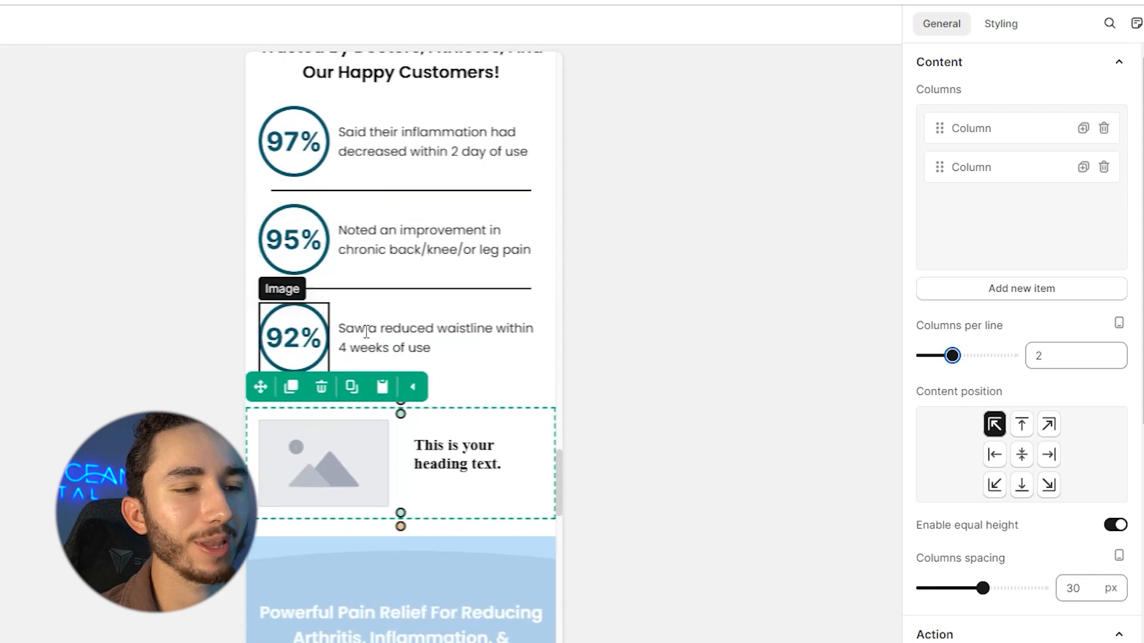
click(457, 455)
click(457, 455)
double_click(405, 251)
triple_click(405, 252)
key(ctrl+c)
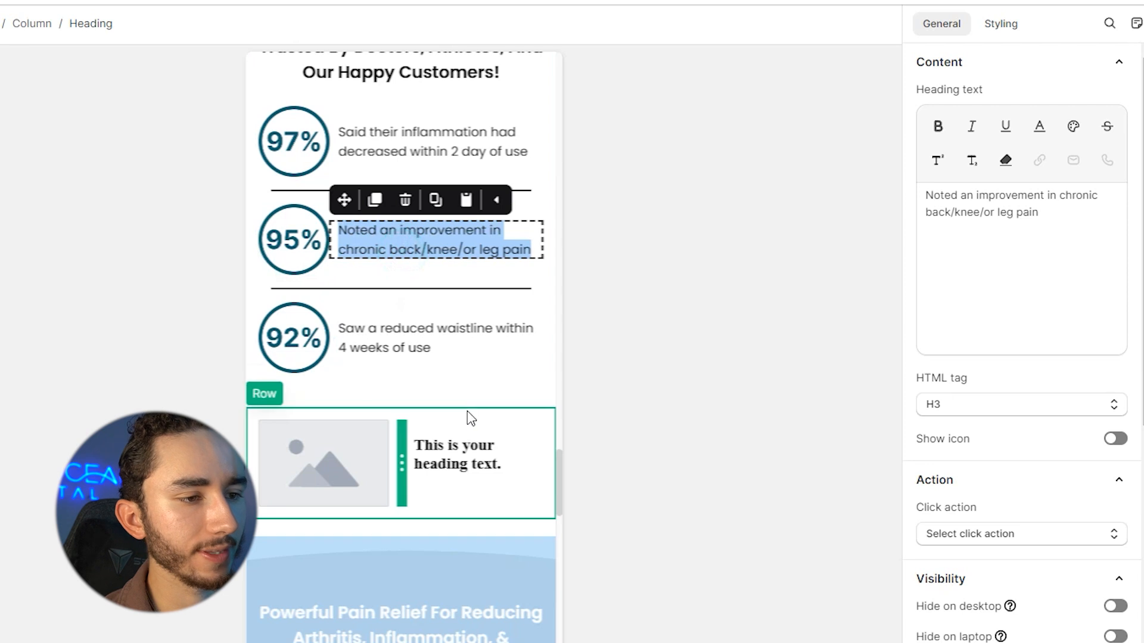
click(465, 452)
click(465, 452)
key(ctrl+v)
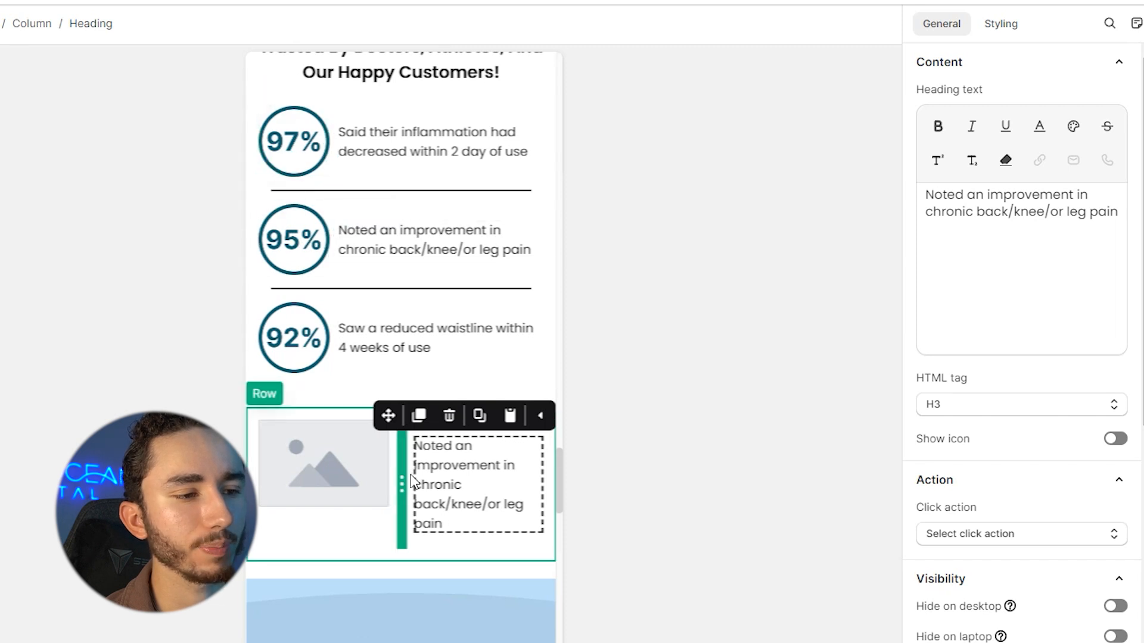
Narrow the new row's image column and fill the image placeholder with the 92% circle image.
drag(401, 469, 339, 465)
click(296, 454)
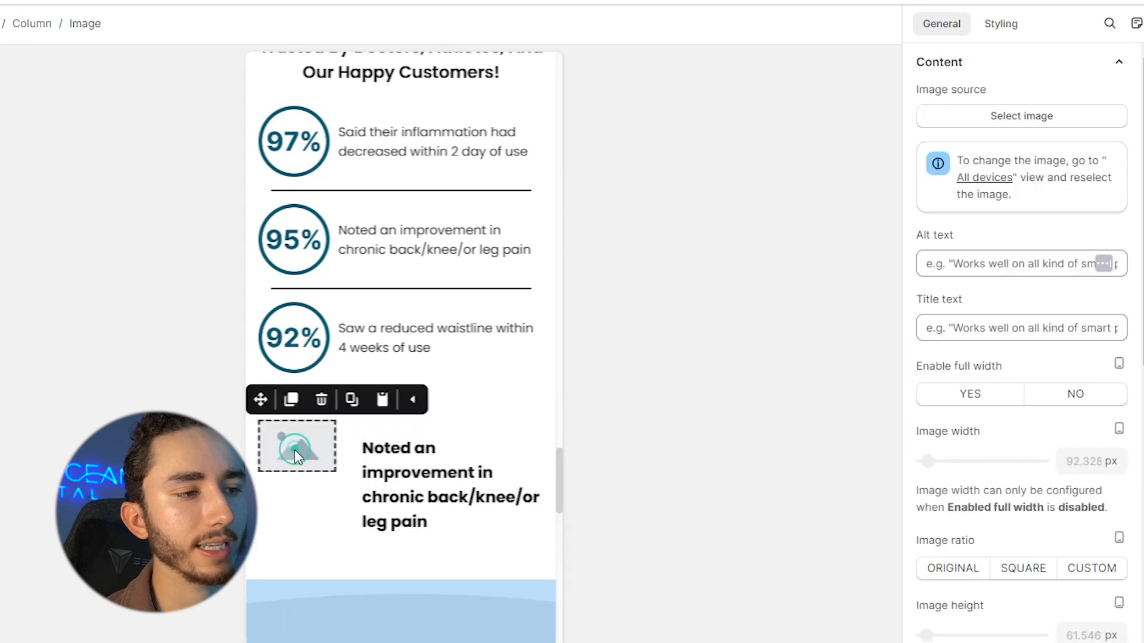
click(953, 117)
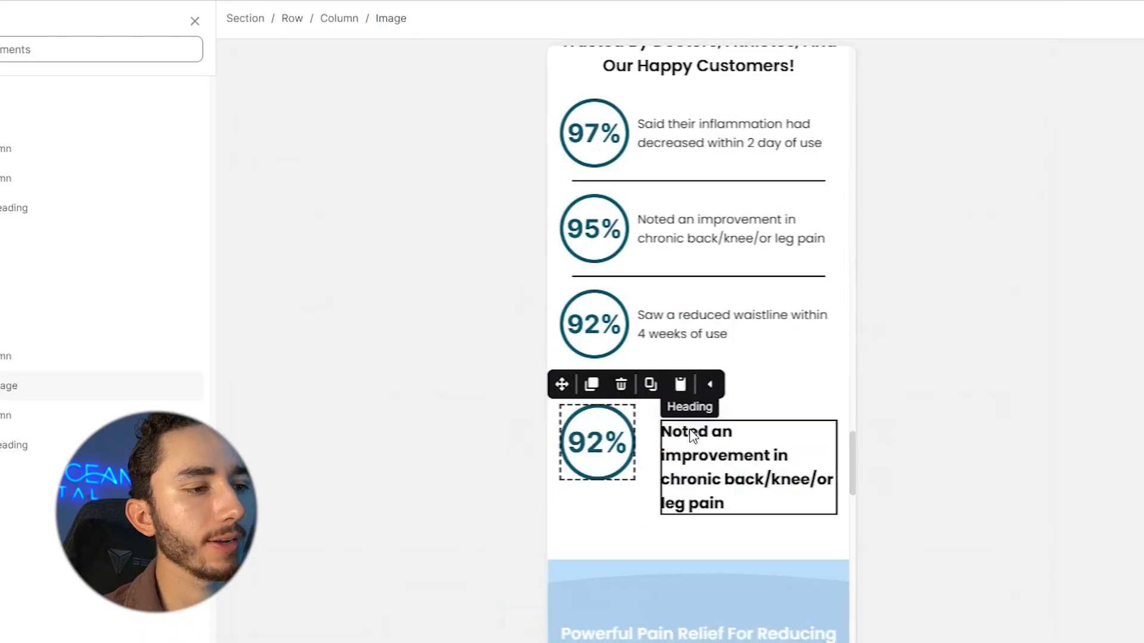
Set the new heading's font to non-bold Poppins at 17 px and compare its styling with the 97% row's heading.
click(697, 453)
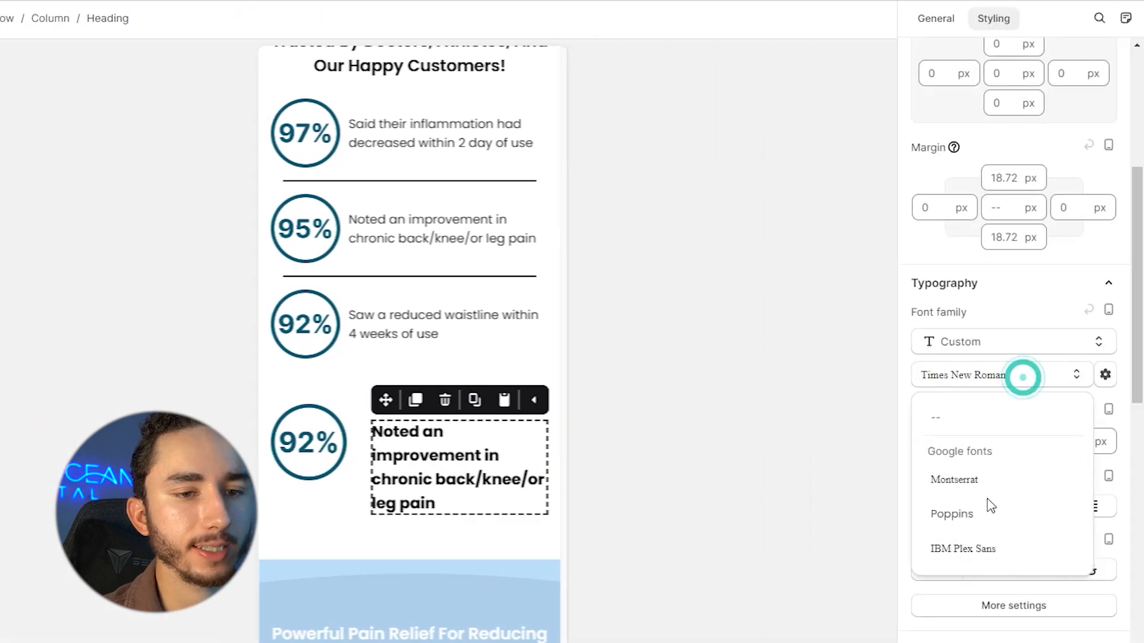
click(983, 514)
click(1071, 440)
text(17)
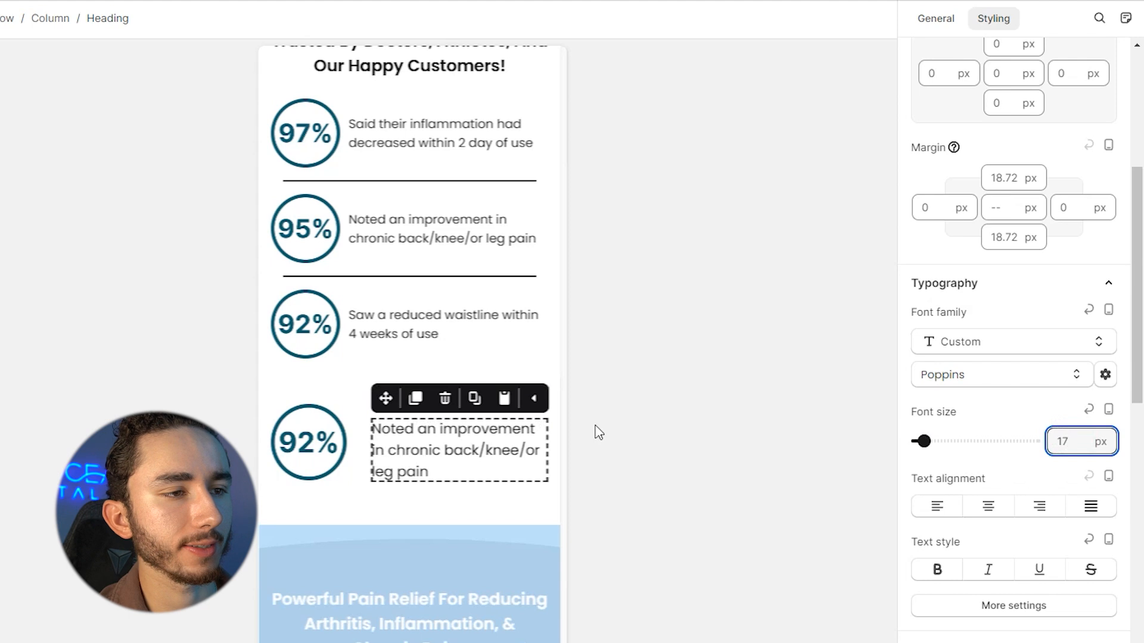
click(503, 146)
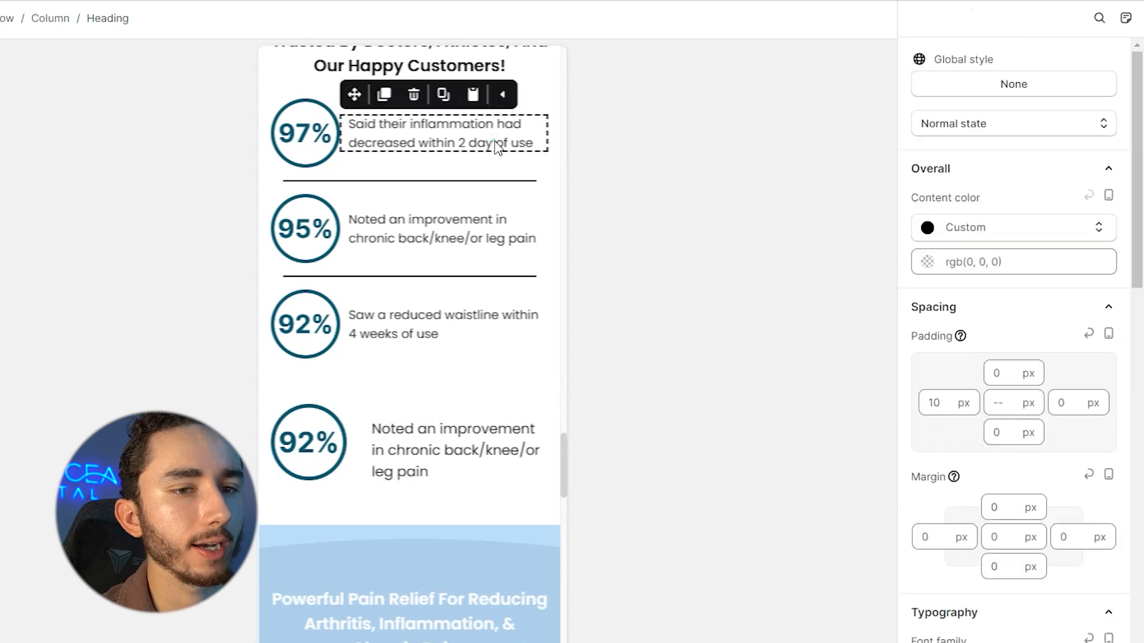
click(453, 447)
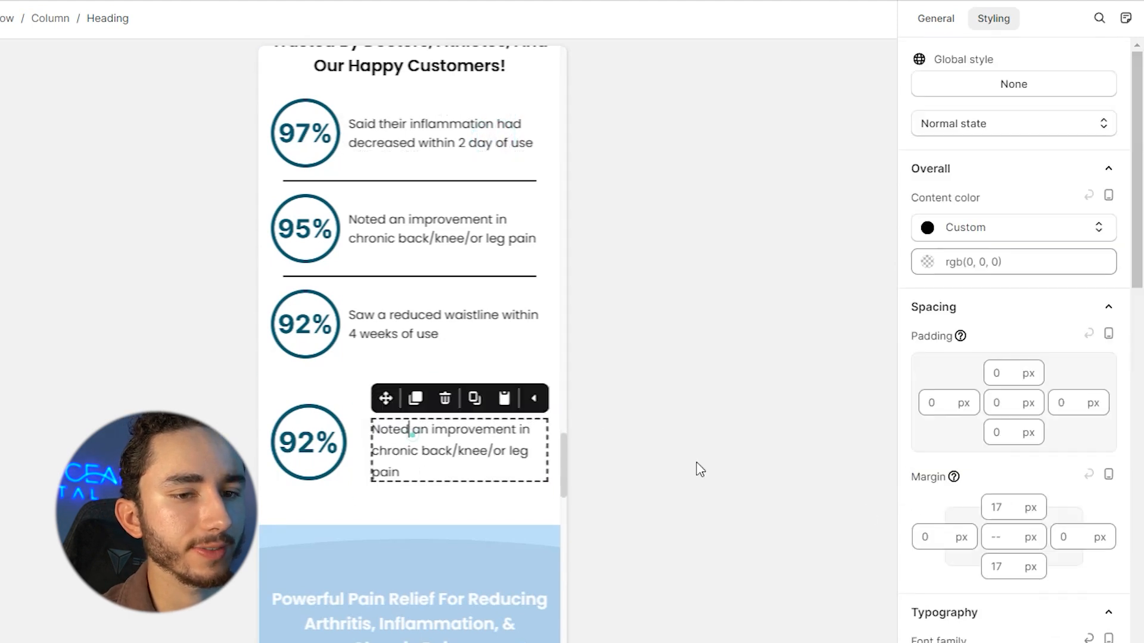
Try columns spacings of 0, 2 and 22 px on the new statistic row.
click(415, 377)
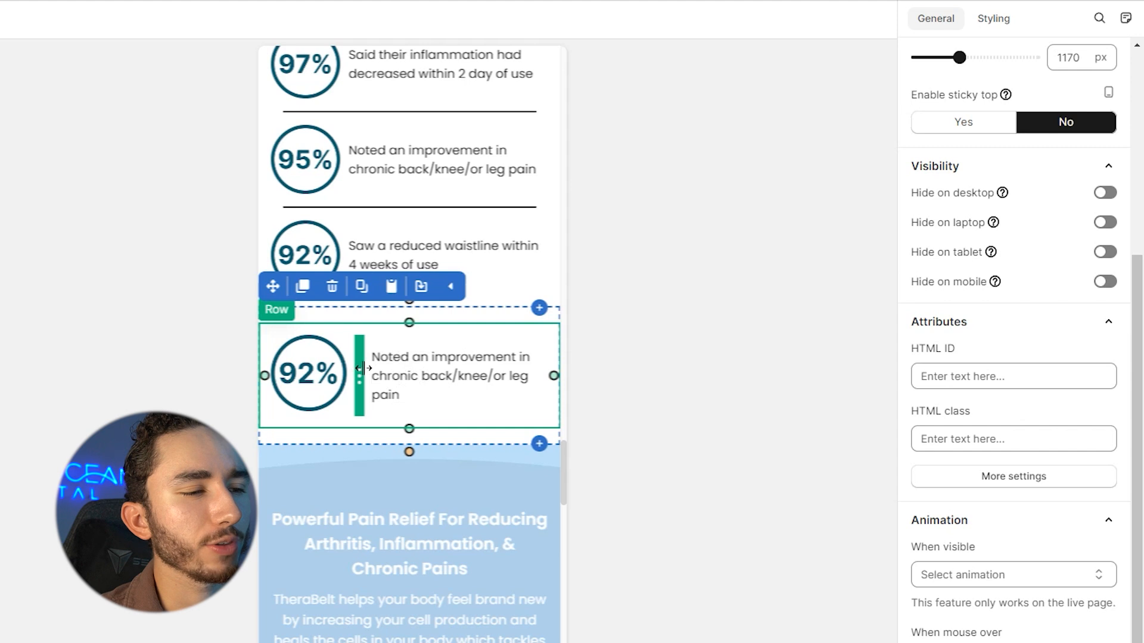
click(421, 287)
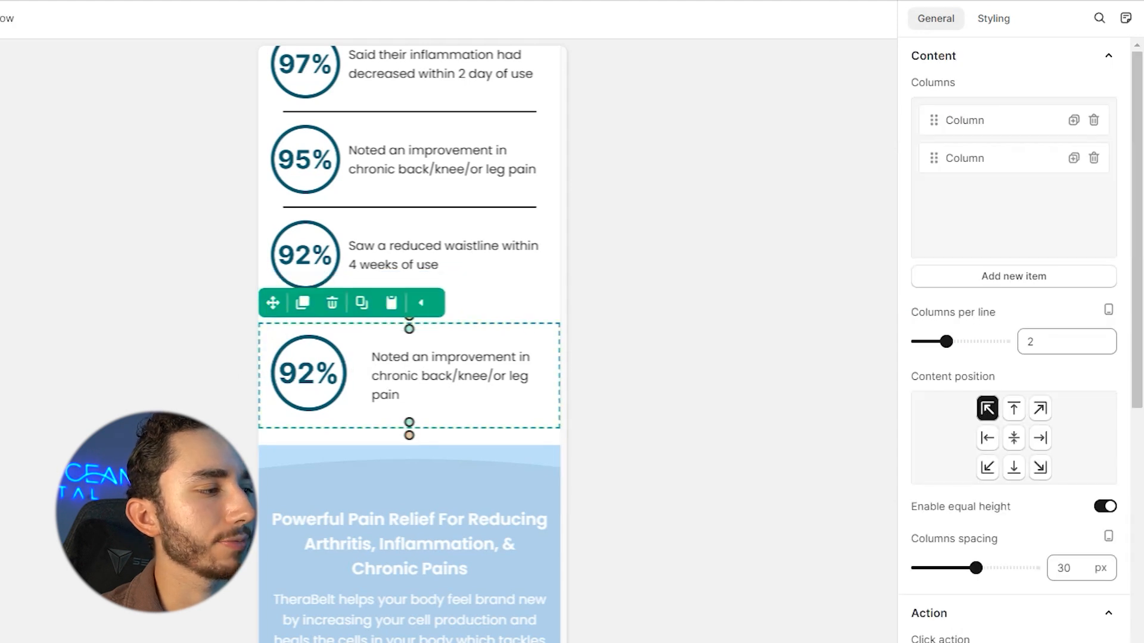
scroll(977, 380, down, 1)
scroll(977, 381, down, 3)
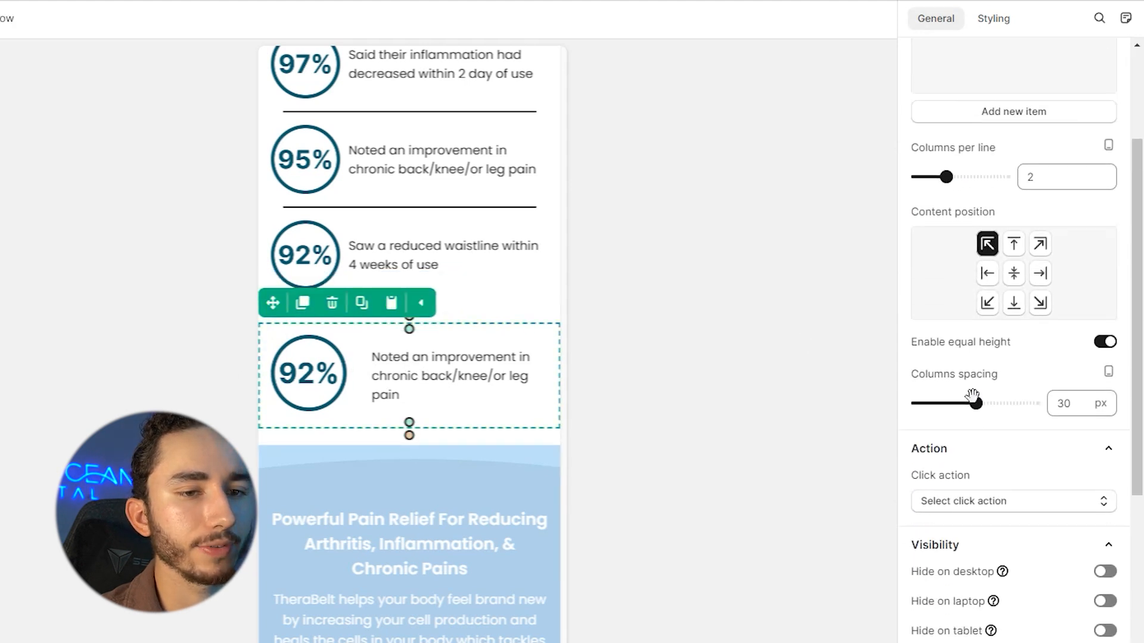
drag(975, 403, 910, 401)
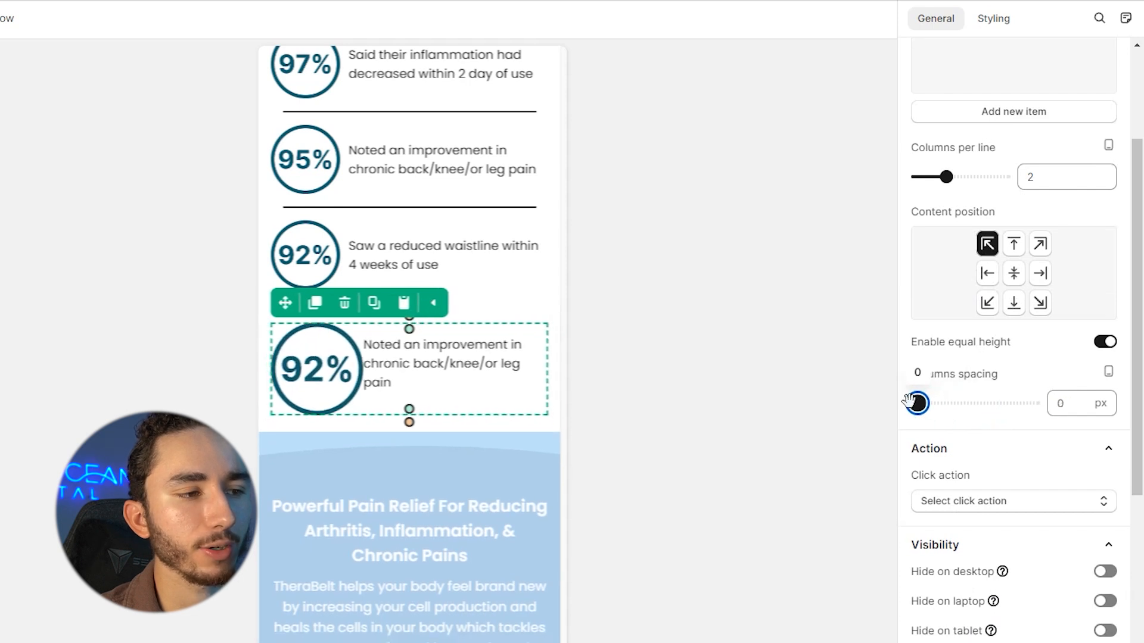
mouse_move(917, 403)
mouse_down()
mouse_move(944, 403)
mouse_move(921, 403)
mouse_up()
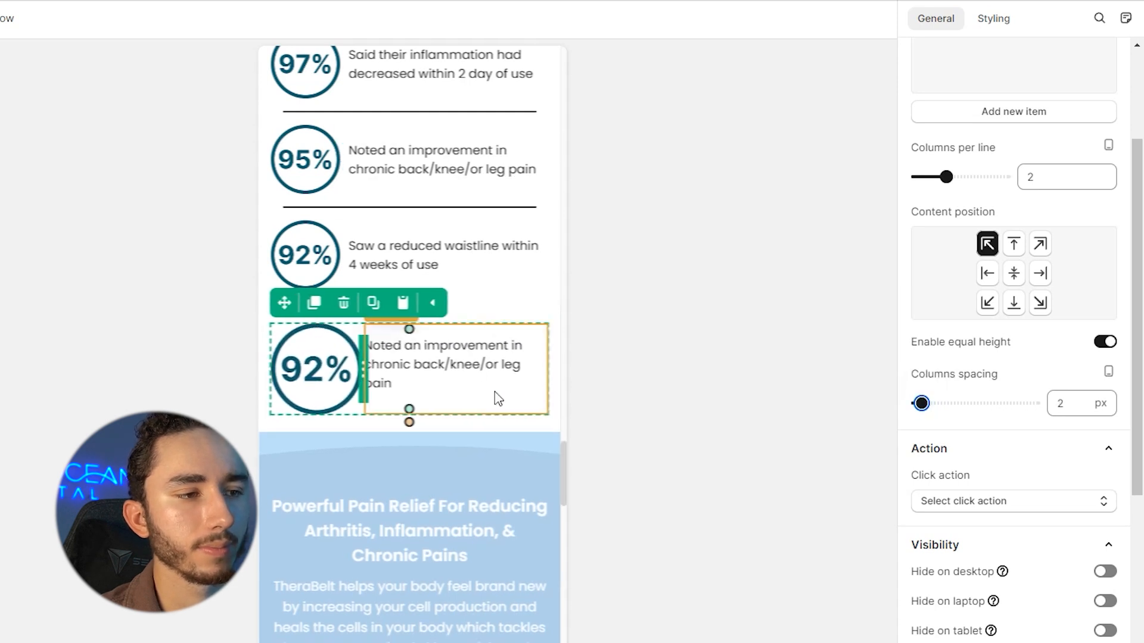
drag(921, 403, 960, 404)
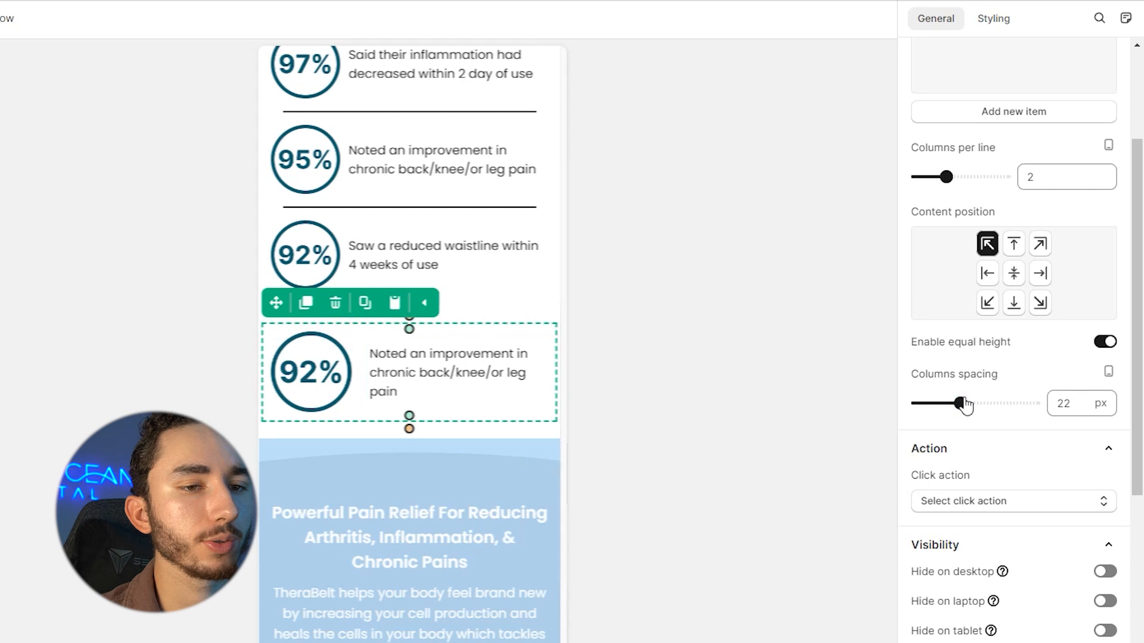
Check the columns spacing of the existing 92% row and set the new row's columns spacing to 0 px.
click(361, 228)
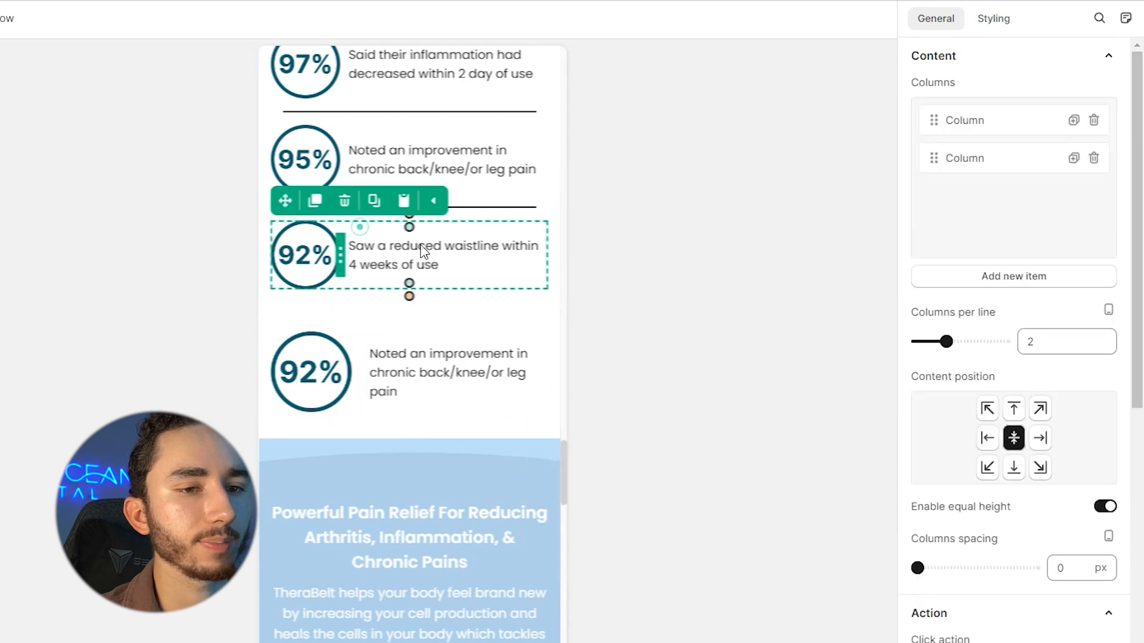
scroll(961, 547, down, 2)
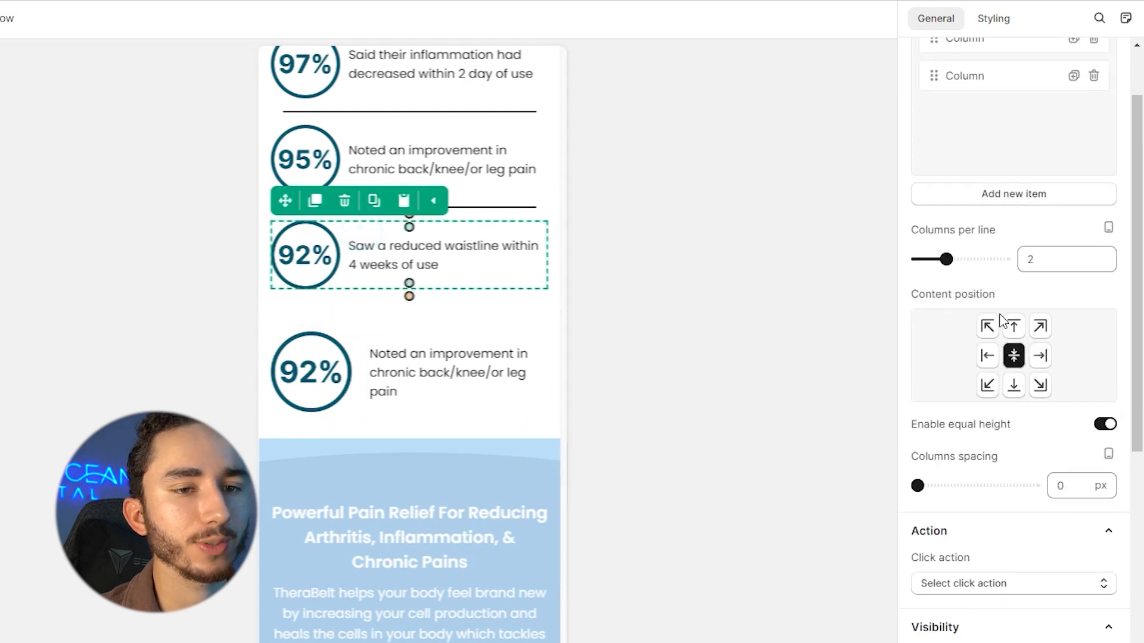
scroll(1001, 322, down, 2)
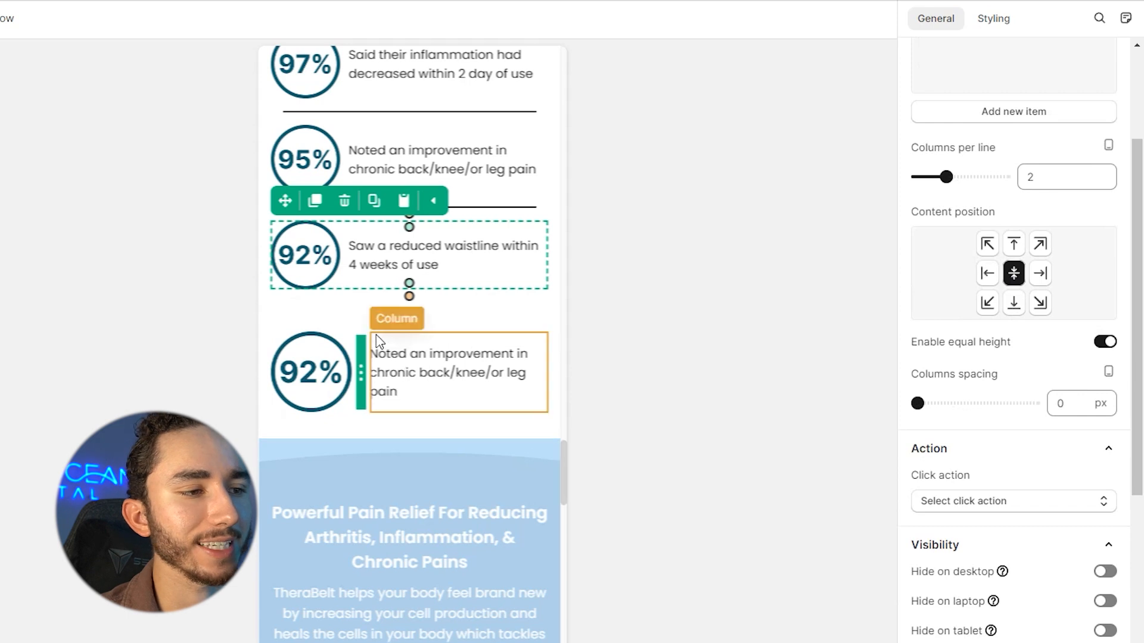
click(377, 329)
scroll(991, 457, down, 3)
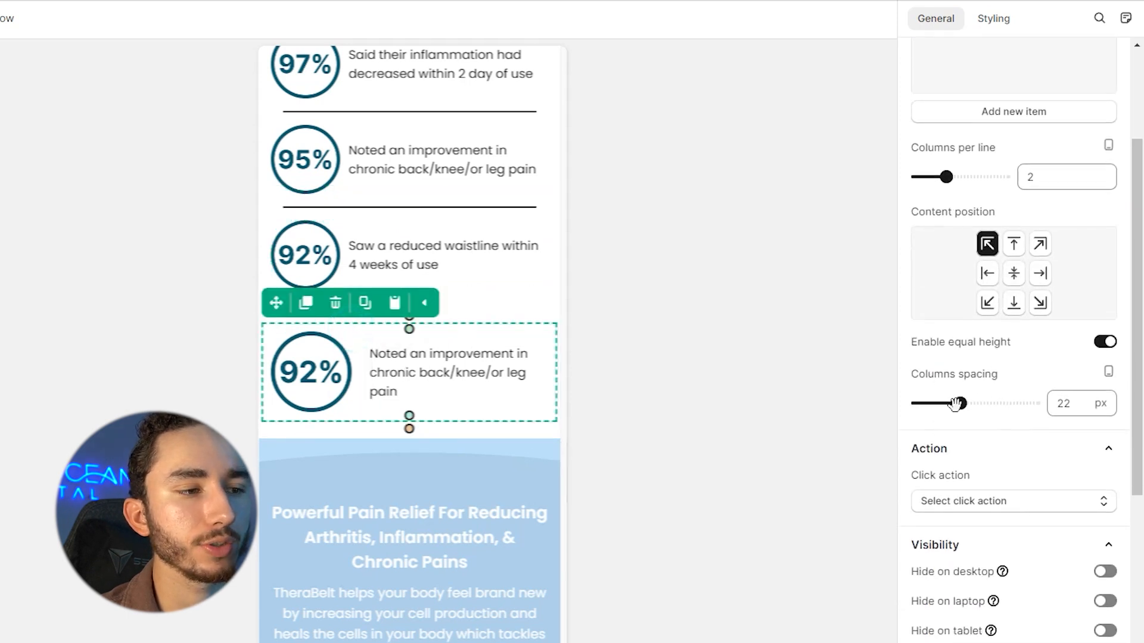
drag(956, 404, 774, 409)
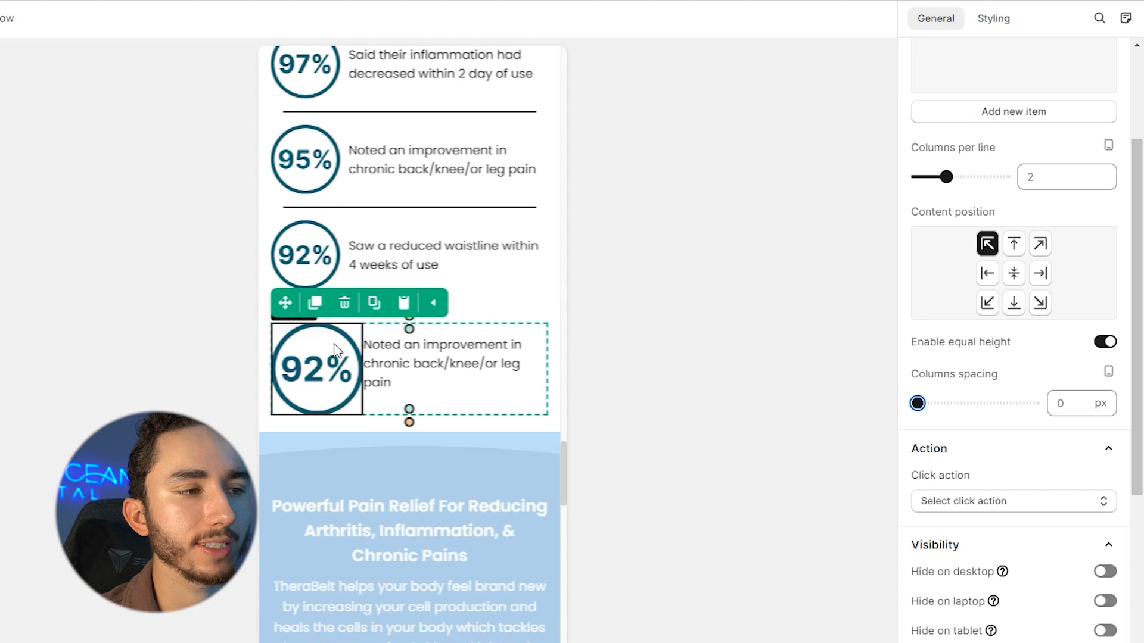
Check the existing 92% image's size settings and give the new row's image a custom ratio, 84 px height and Contain fit.
click(332, 375)
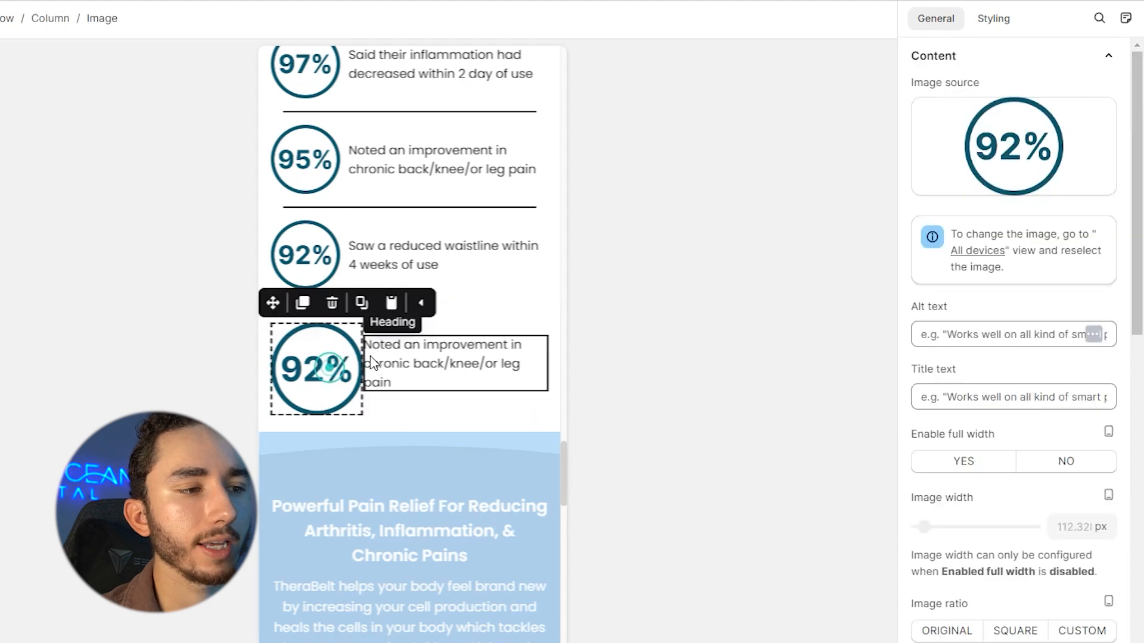
click(315, 260)
scroll(996, 527, down, 4)
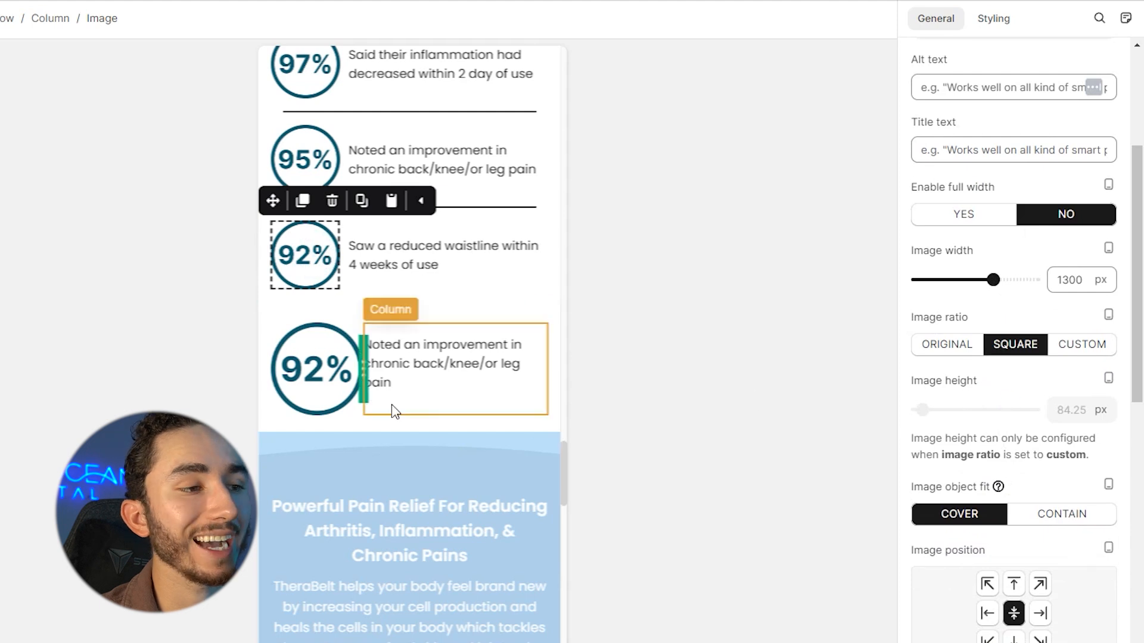
click(317, 362)
scroll(1093, 438, down, 4)
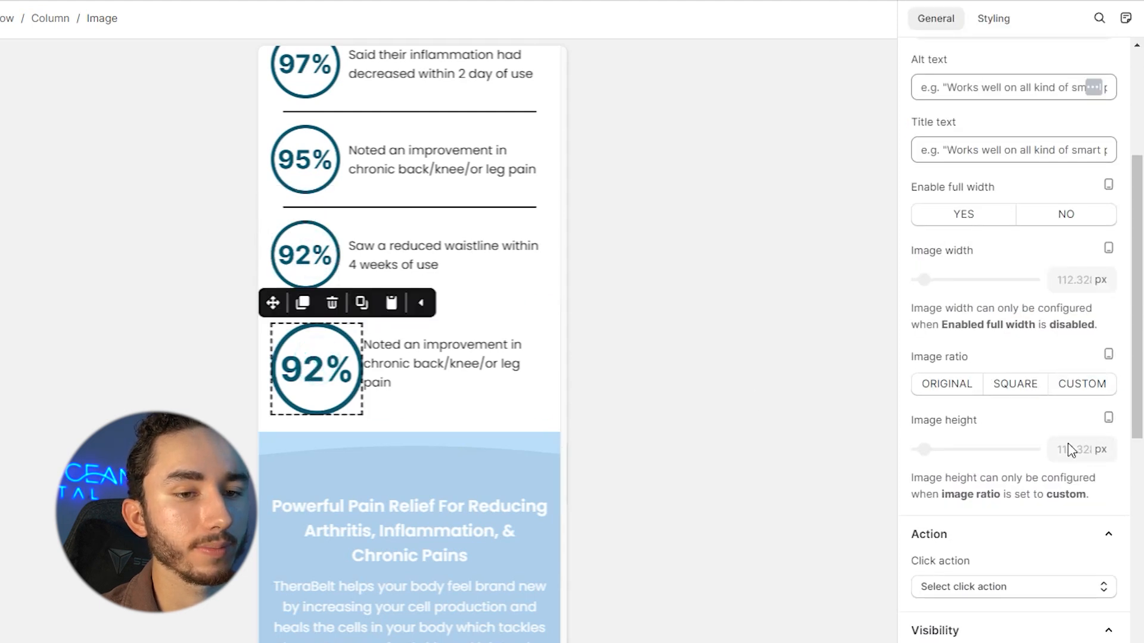
click(1072, 388)
double_click(1071, 448)
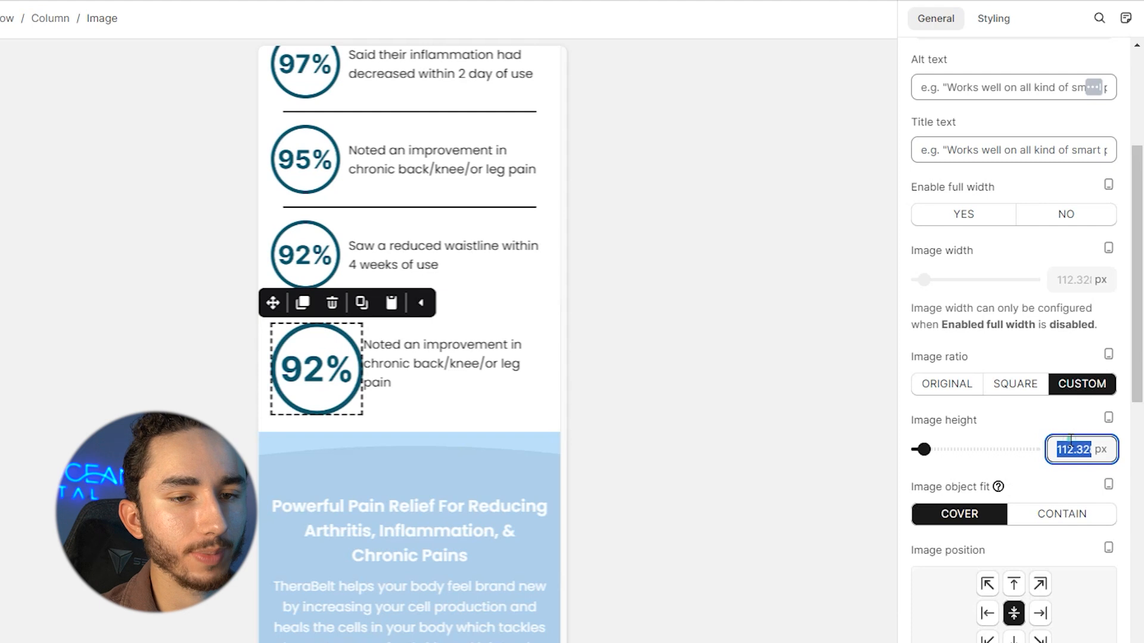
text(84)
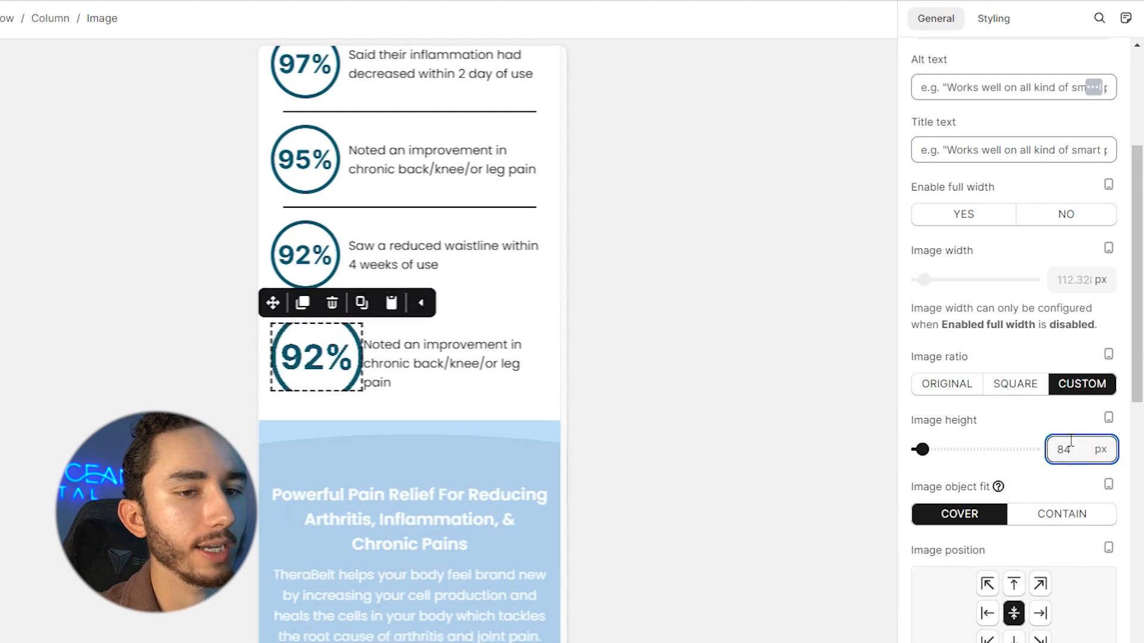
click(1038, 513)
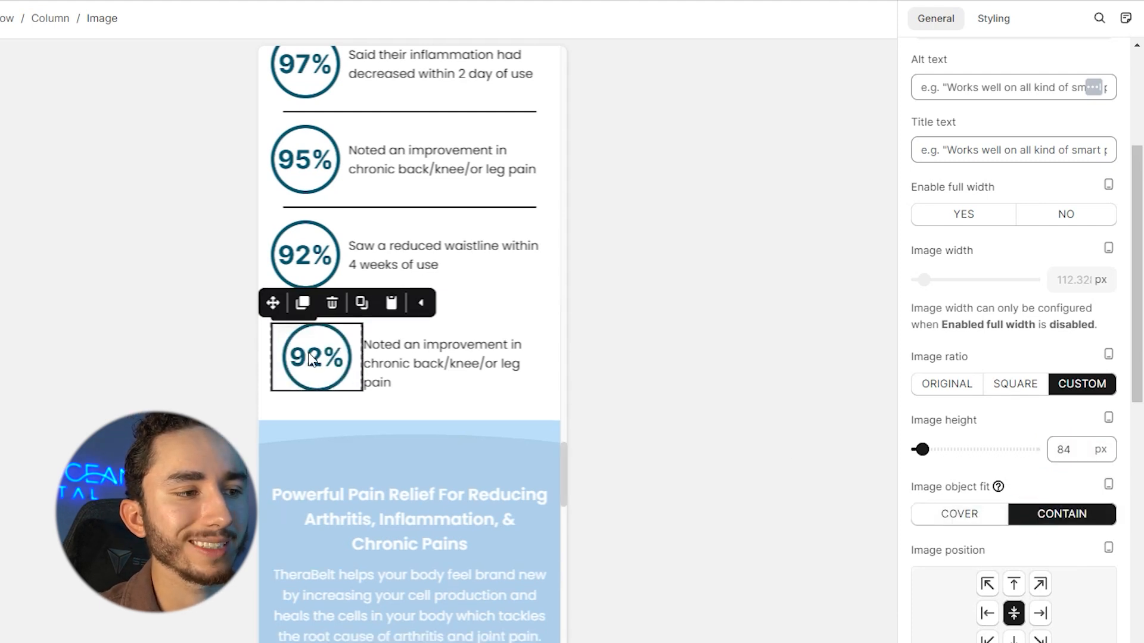
Narrow the new statistic row's image column to match the column width of the existing 92% row above.
click(365, 345)
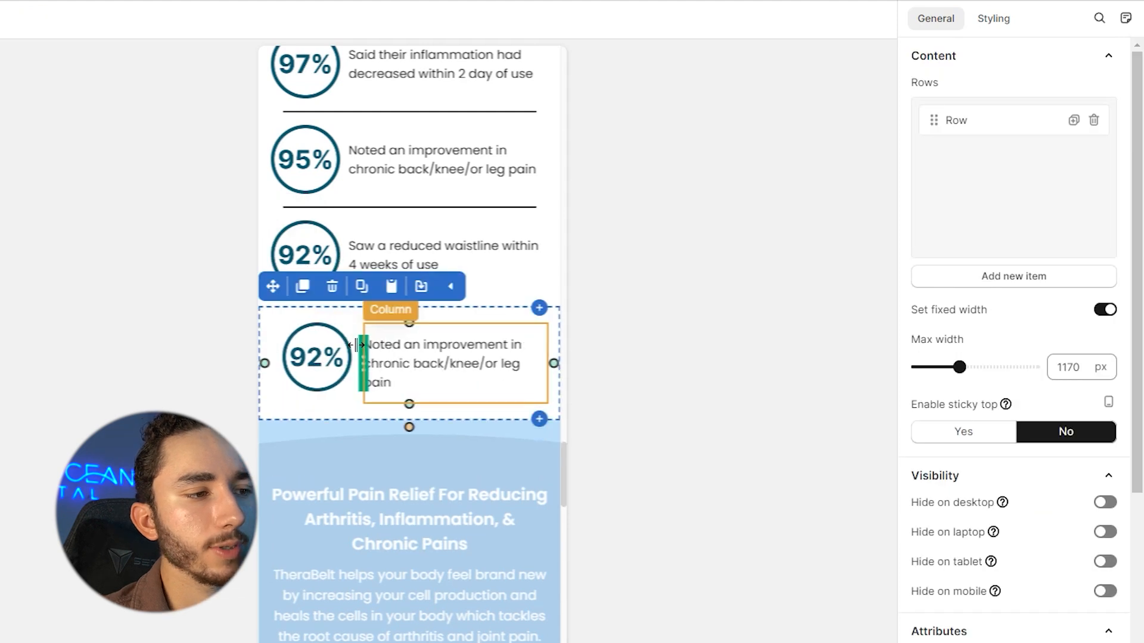
drag(357, 345, 341, 346)
click(329, 404)
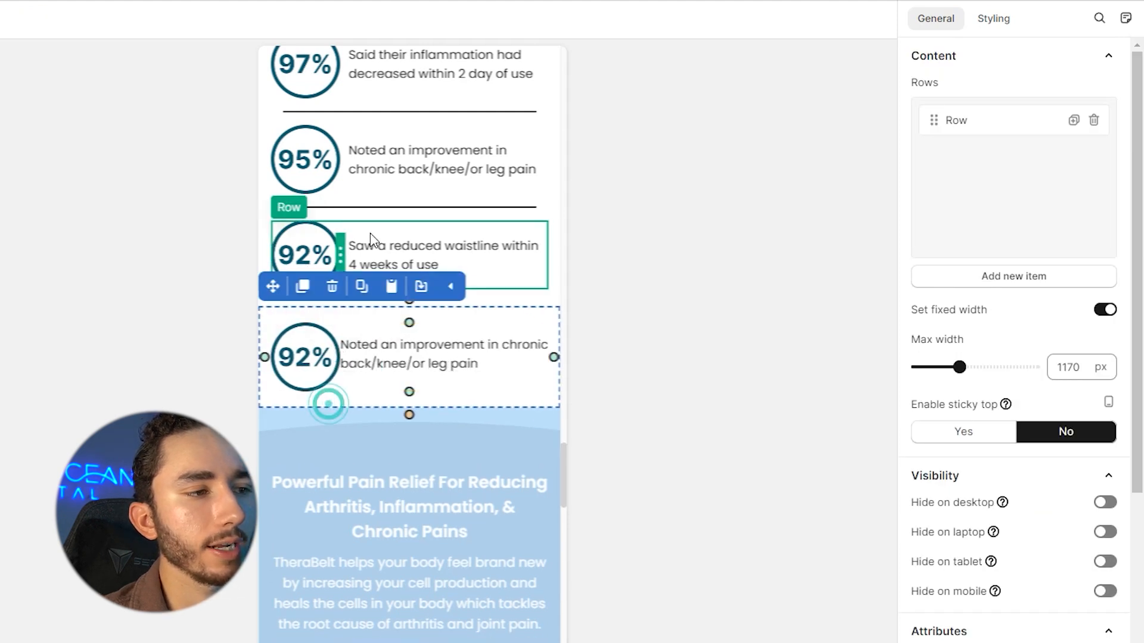
Set the left padding of the new statistic row's heading to 5 px.
click(356, 351)
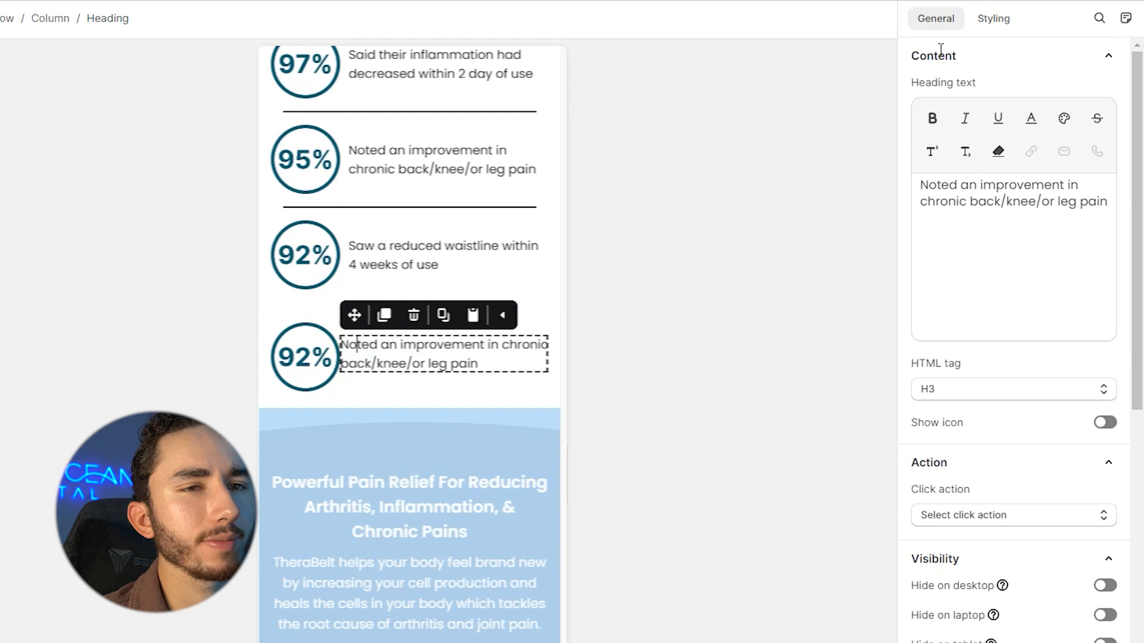
click(984, 24)
click(933, 397)
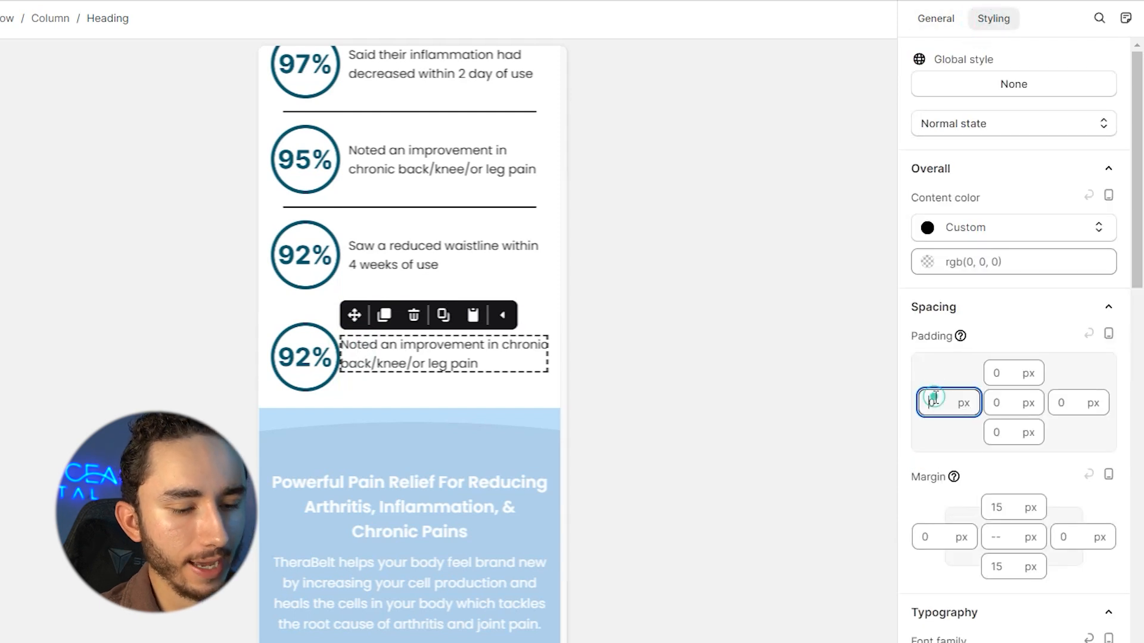
text(5)
Expand the FAQ question about using the TheraBelt for shoulder pain and set its header's right padding to 15 px.
click(443, 315)
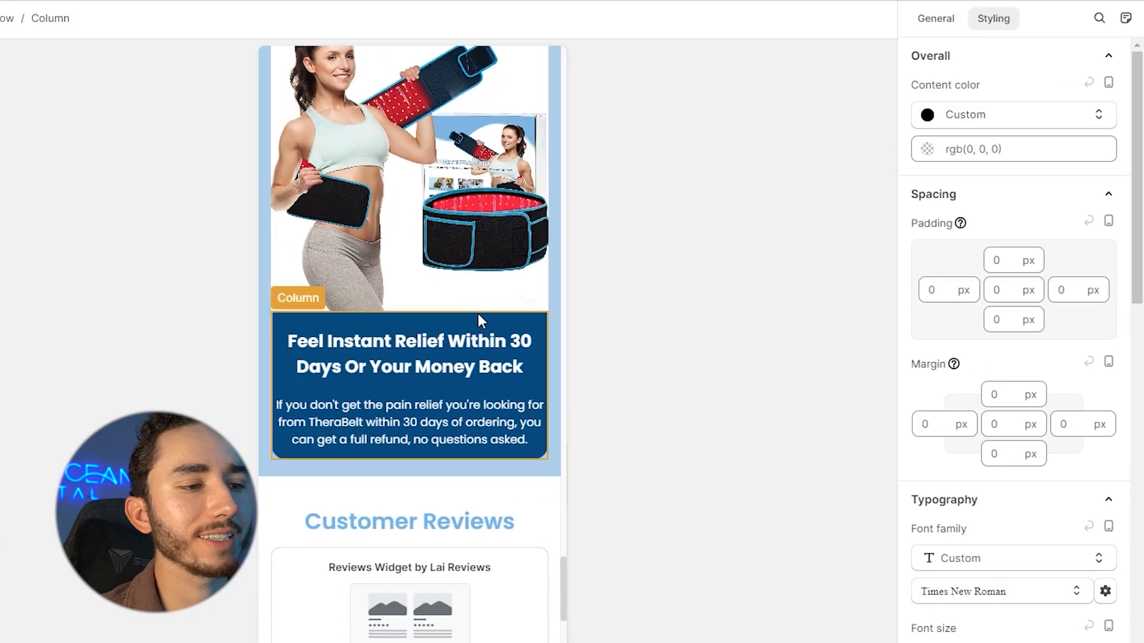
scroll(427, 434, down, 3)
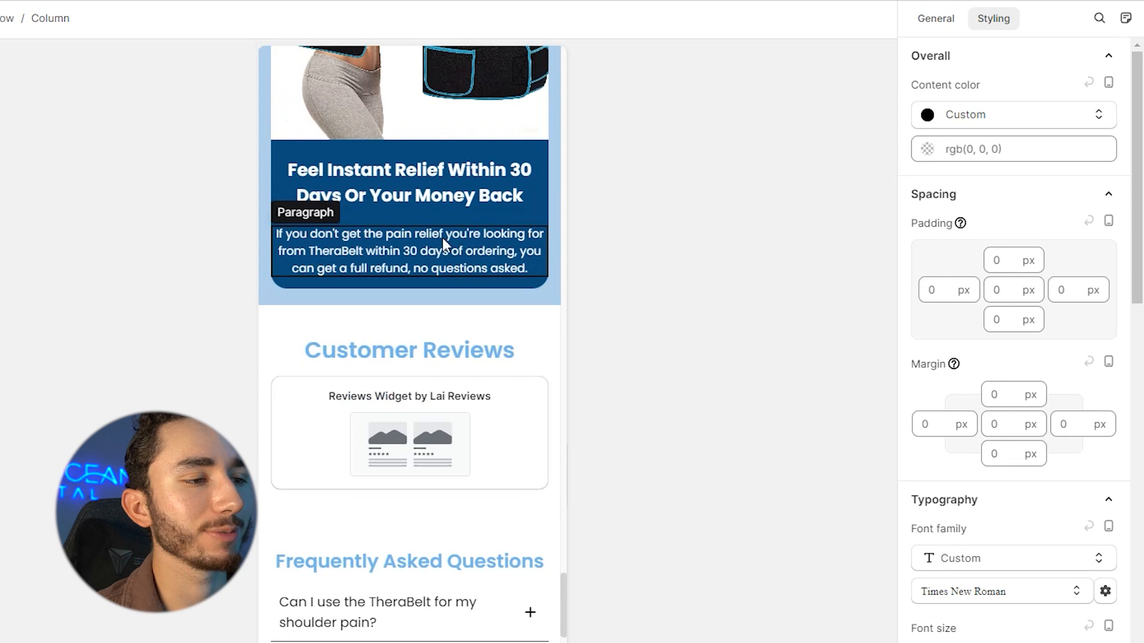
scroll(439, 439, down, 4)
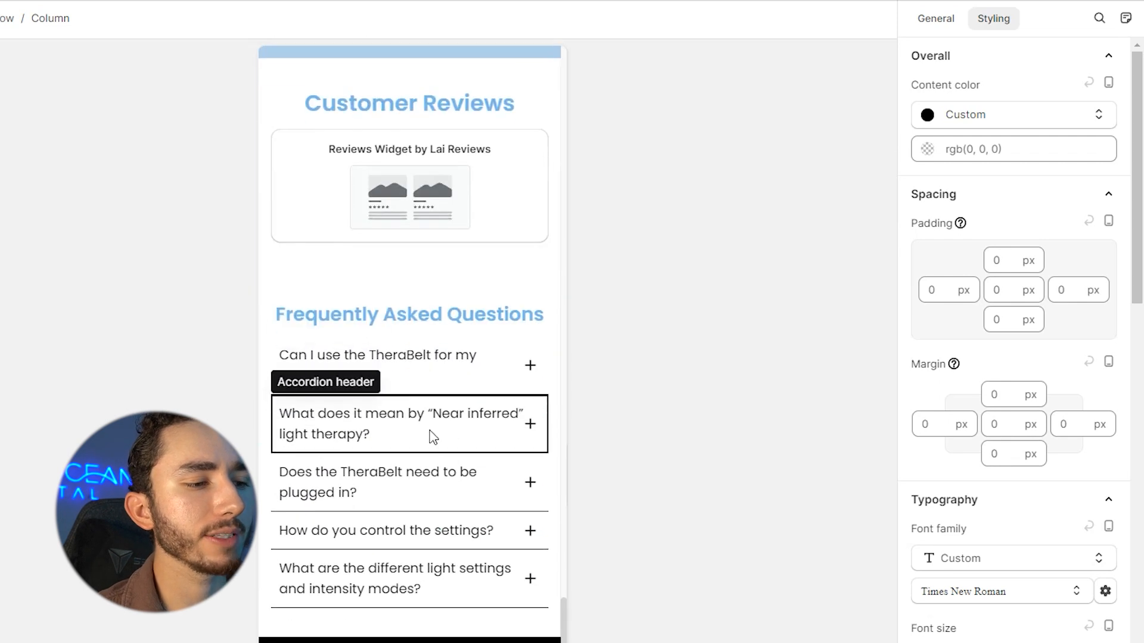
click(438, 374)
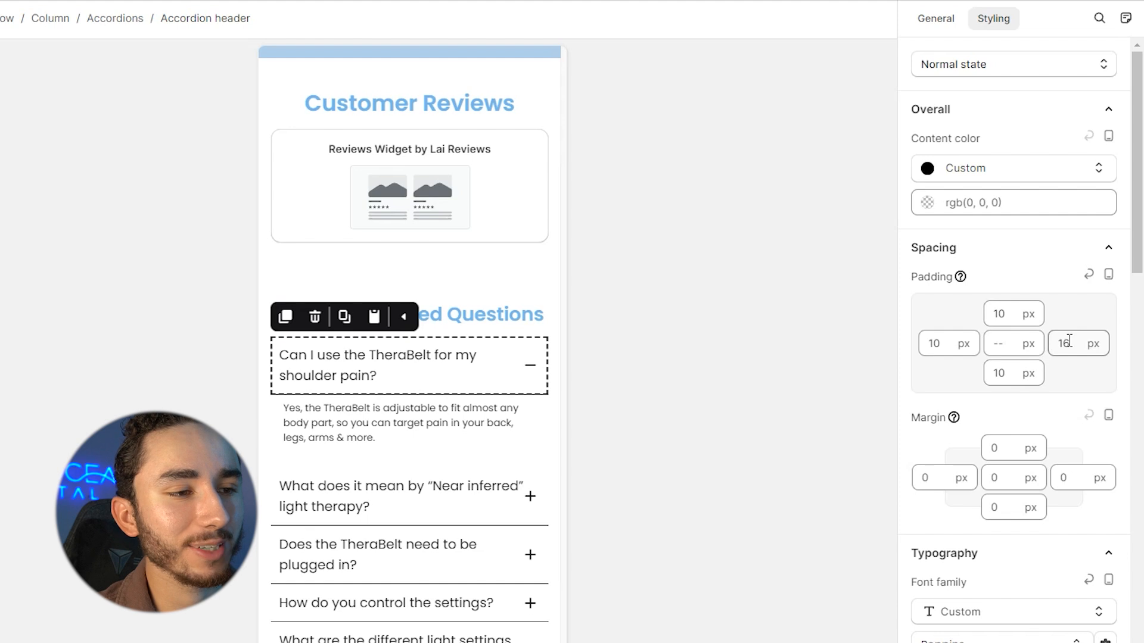
text(15)
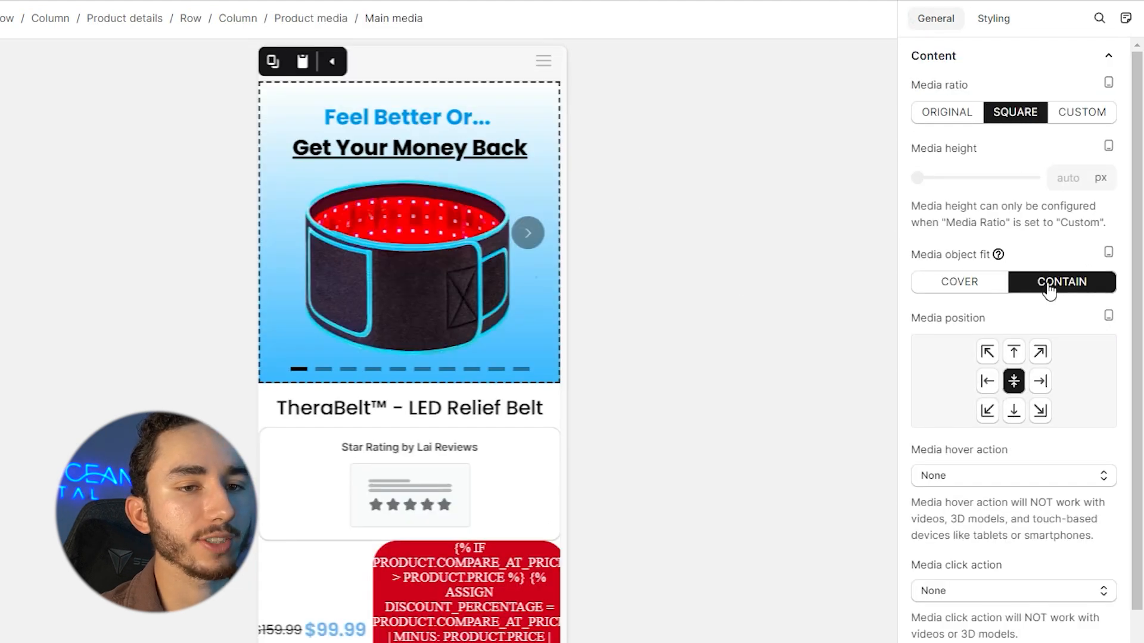
Look through the product media carousel and review the remaining sections of the mobile product page.
click(529, 234)
click(530, 236)
click(513, 235)
click(513, 235)
scroll(484, 196, down, 15)
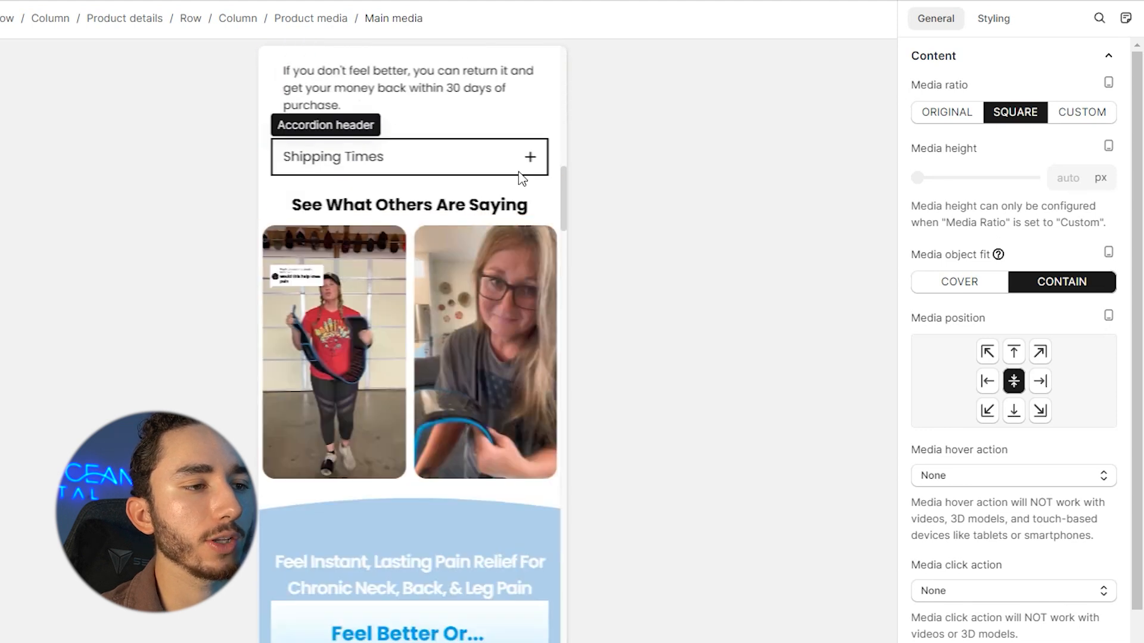
drag(563, 243, 557, 605)
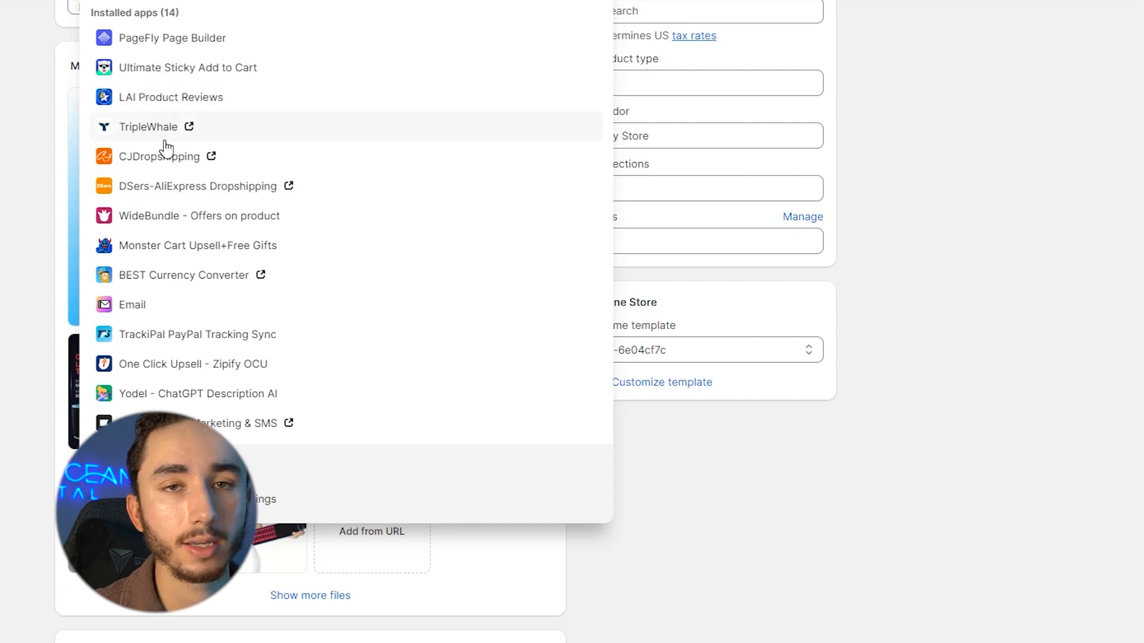
Switch to the LAI Product Reviews app and try a 20-review import from Amazon for the TheraBelt™ - LED Relief Belt.
click(170, 97)
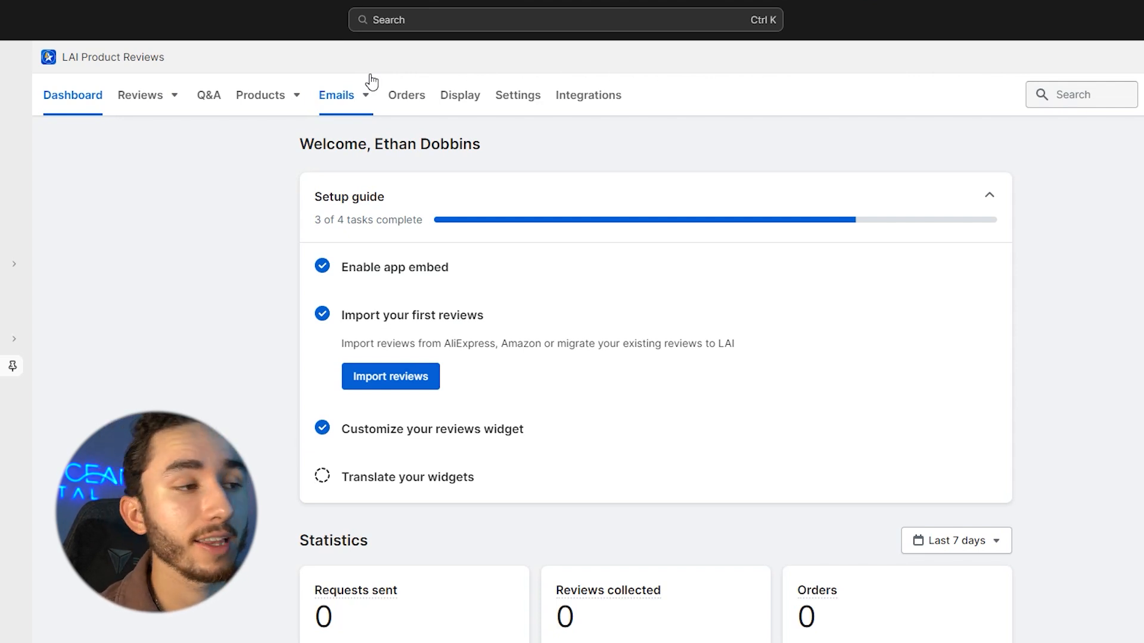
click(370, 377)
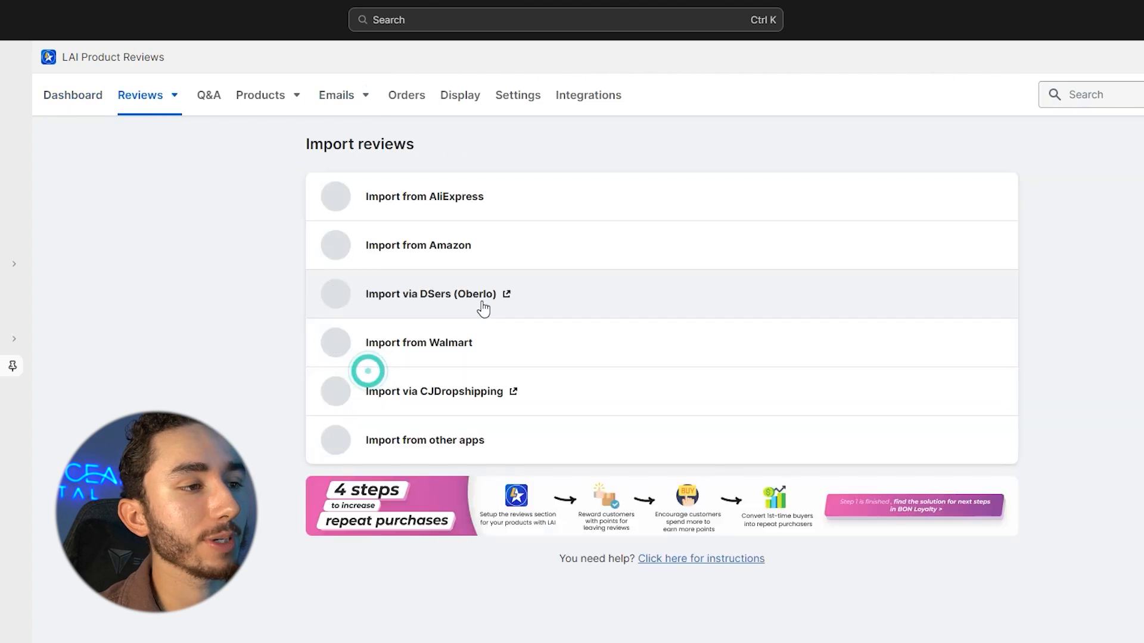
click(434, 255)
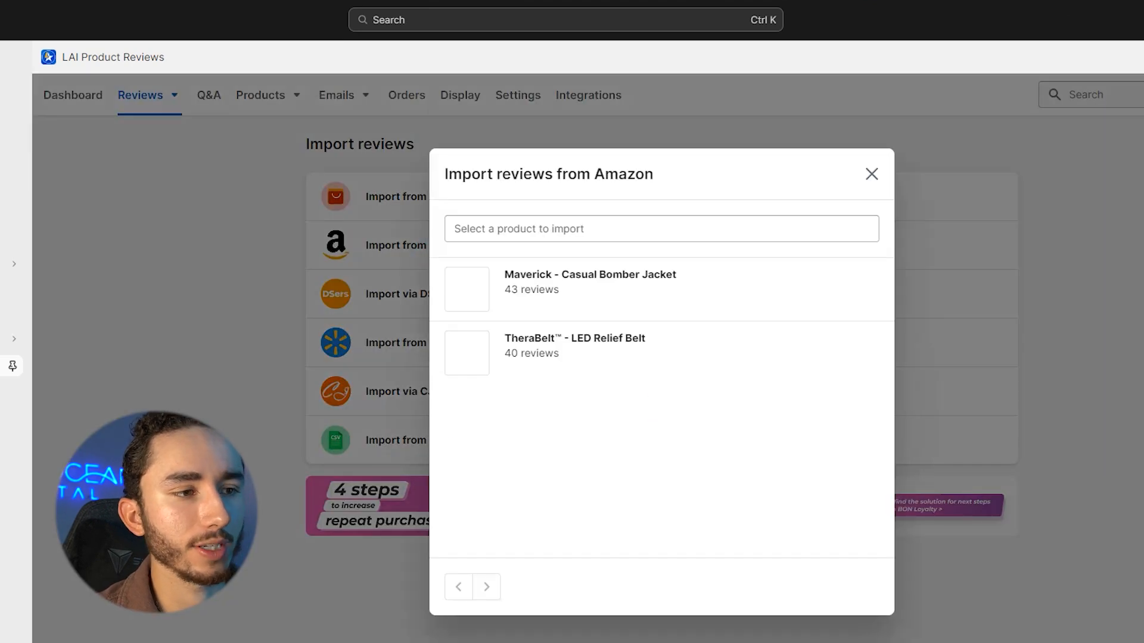
click(549, 356)
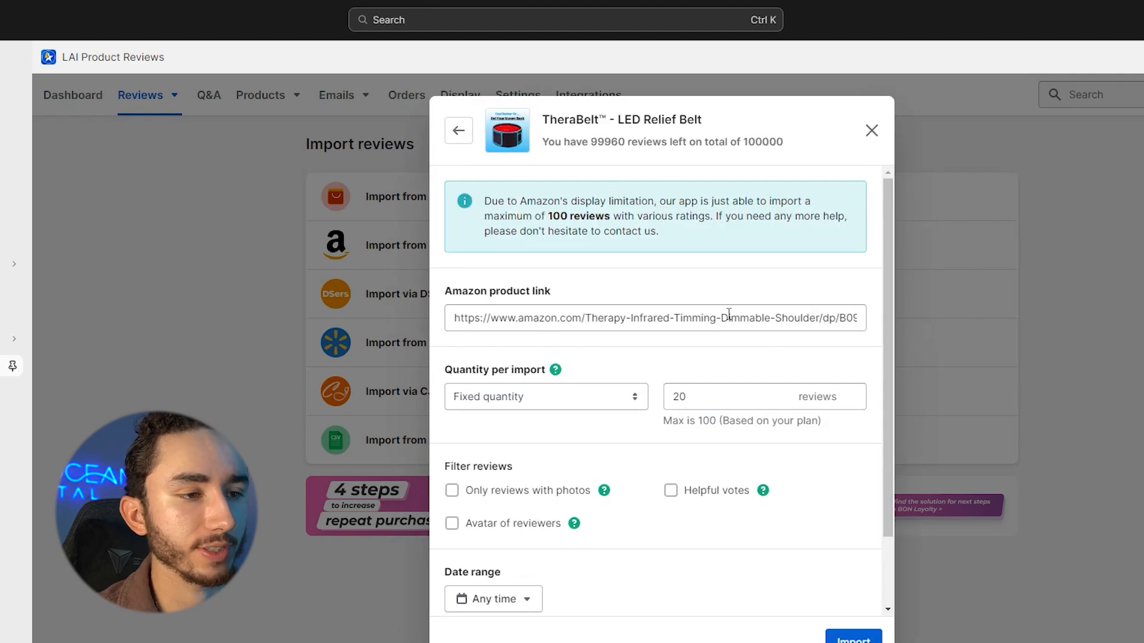
click(853, 639)
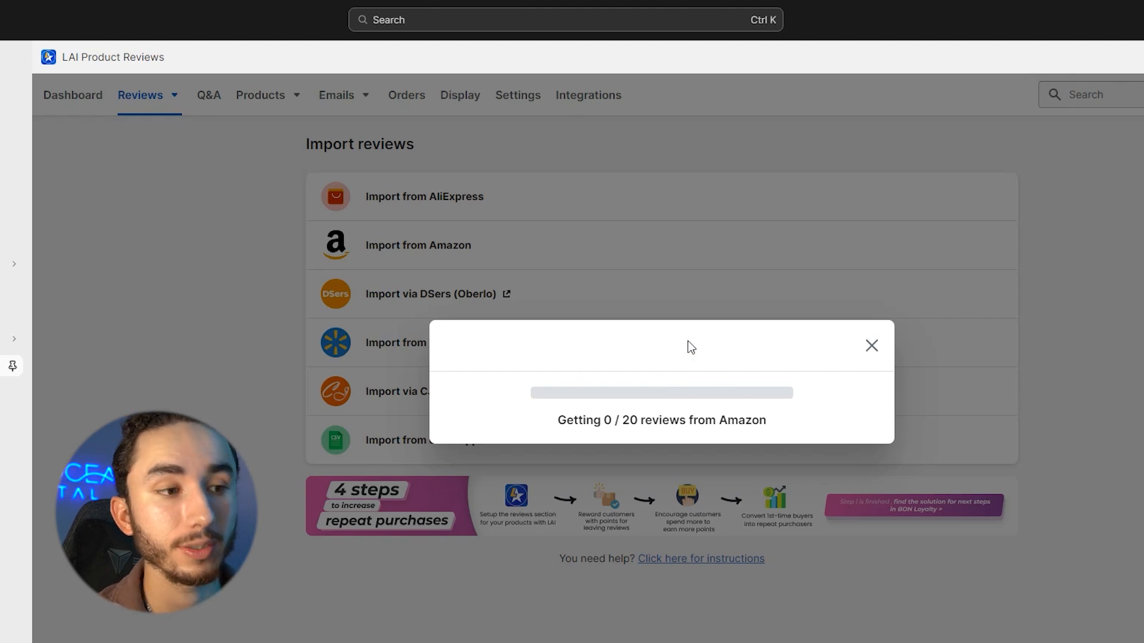
click(871, 346)
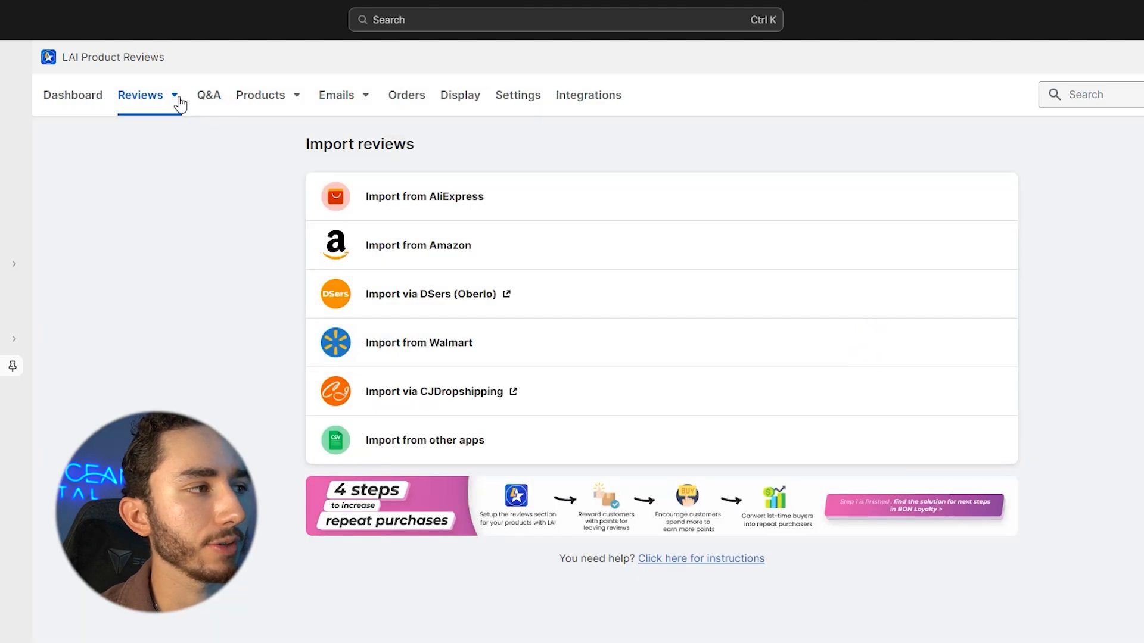
Go to the review management list and filter it to reviews with photos.
click(159, 103)
click(141, 174)
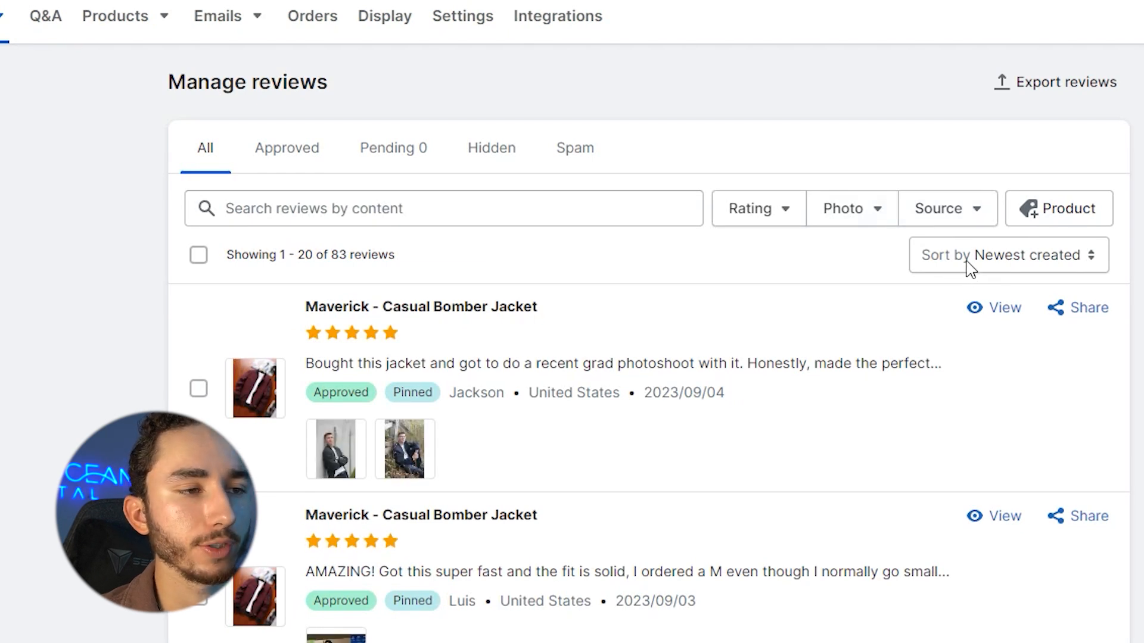
click(888, 222)
click(866, 263)
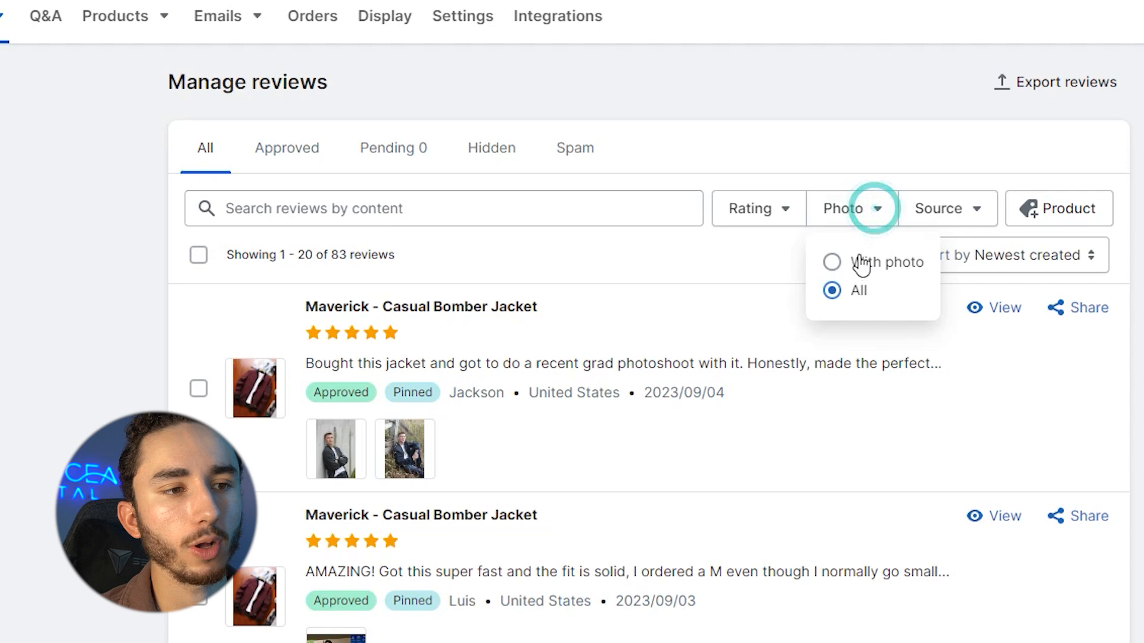
Select all listed photo reviews and look at the bulk actions available for them.
click(198, 296)
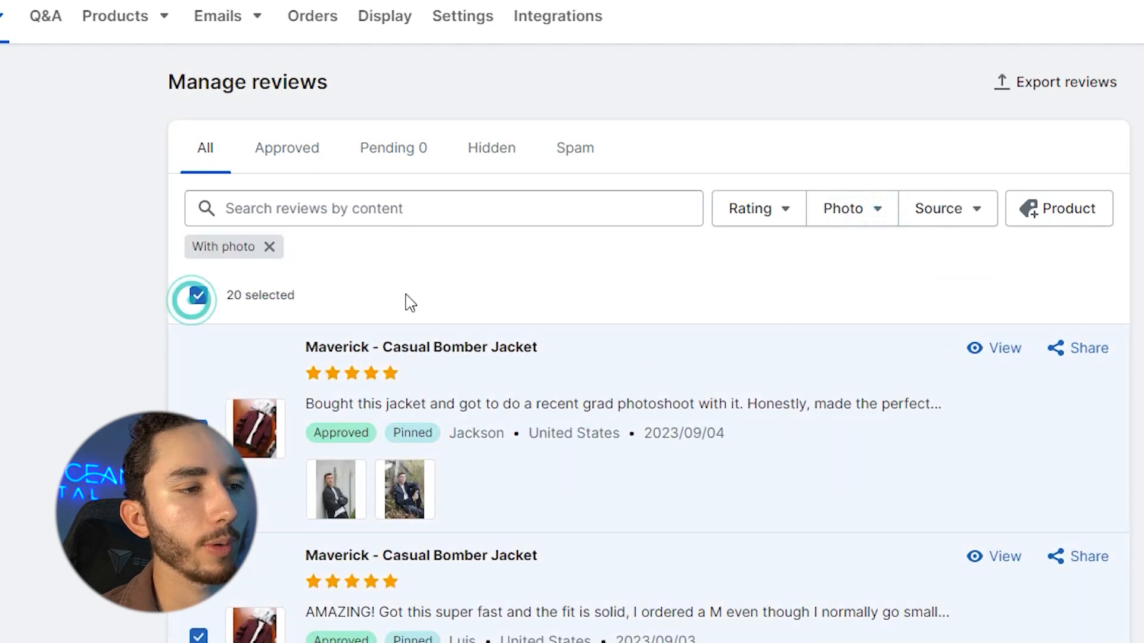
click(743, 638)
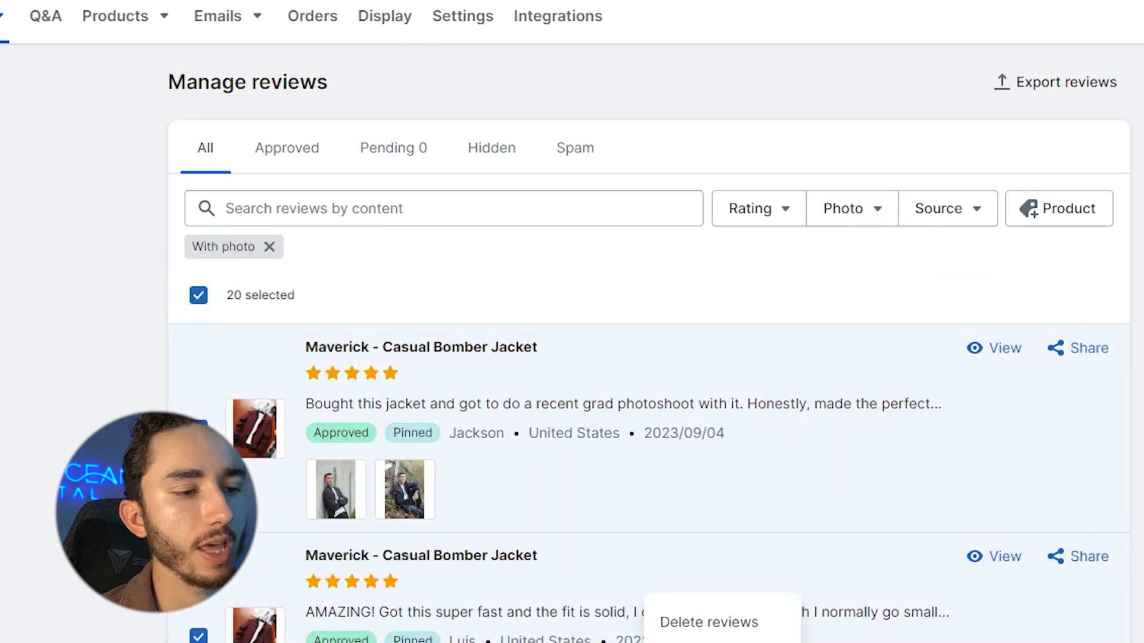
click(669, 281)
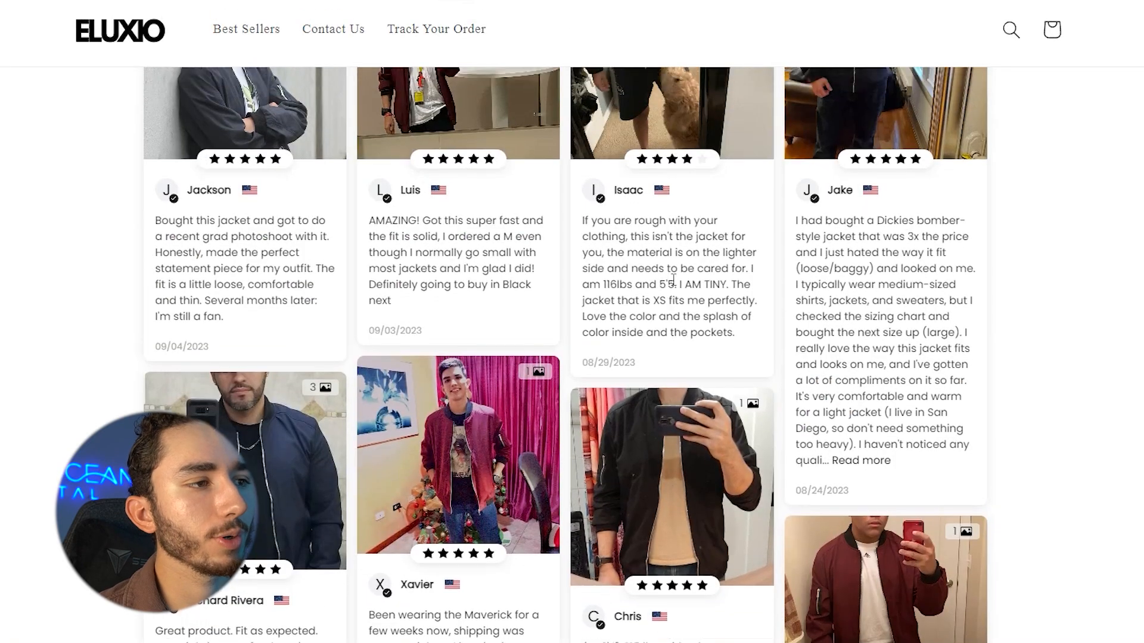
Examine the published Maverick jacket reviews on the Eluxio storefront, including the rating breakdown, customer photos and review texts.
scroll(888, 200, up, 4)
scroll(887, 199, down, 1)
scroll(888, 200, down, 5)
scroll(385, 219, up, 4)
scroll(385, 219, up, 1)
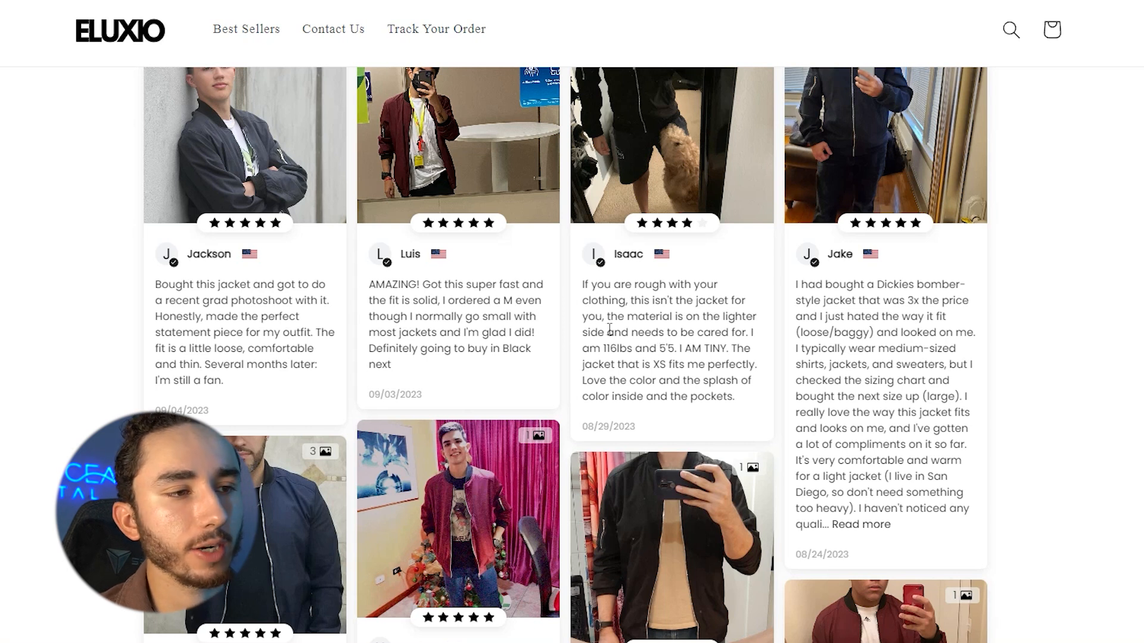
scroll(639, 325, up, 5)
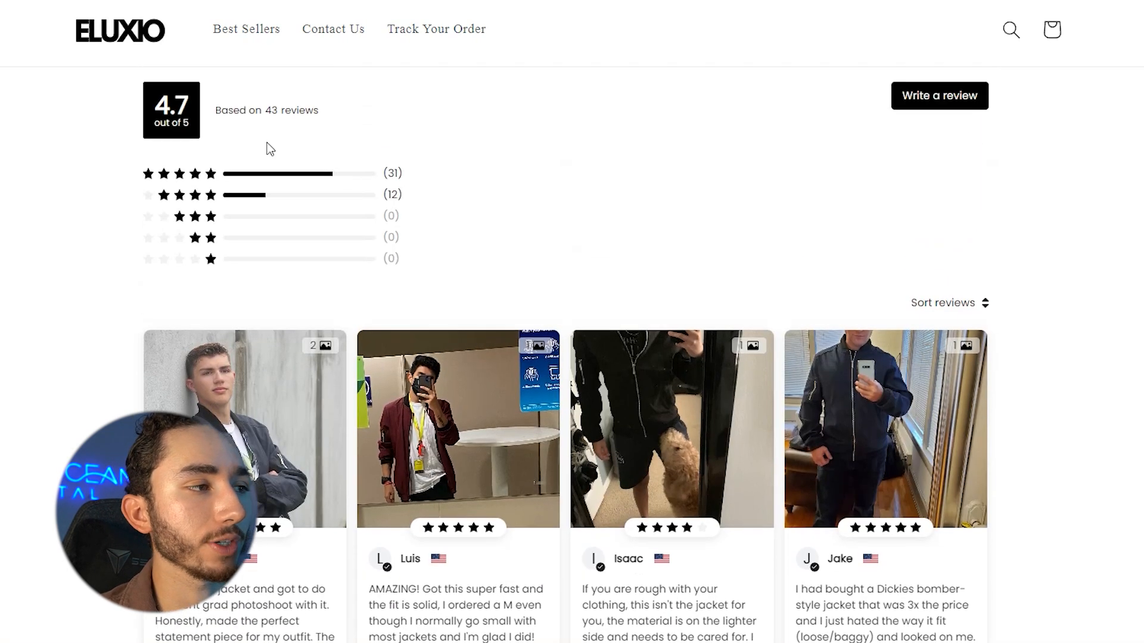
scroll(493, 406, down, 5)
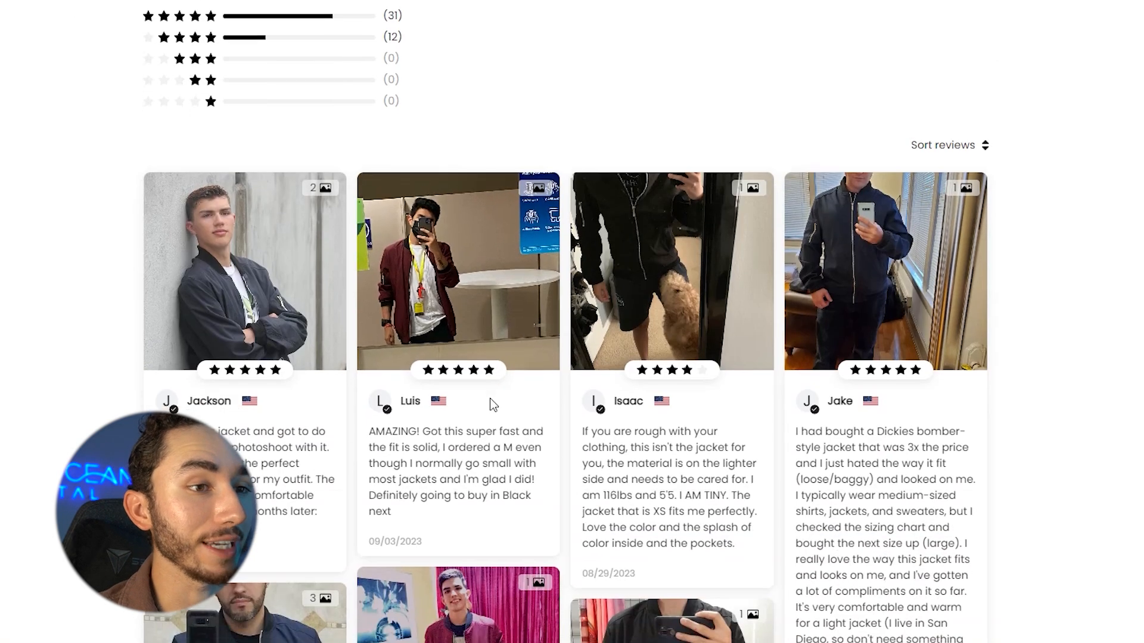
scroll(786, 304, down, 1)
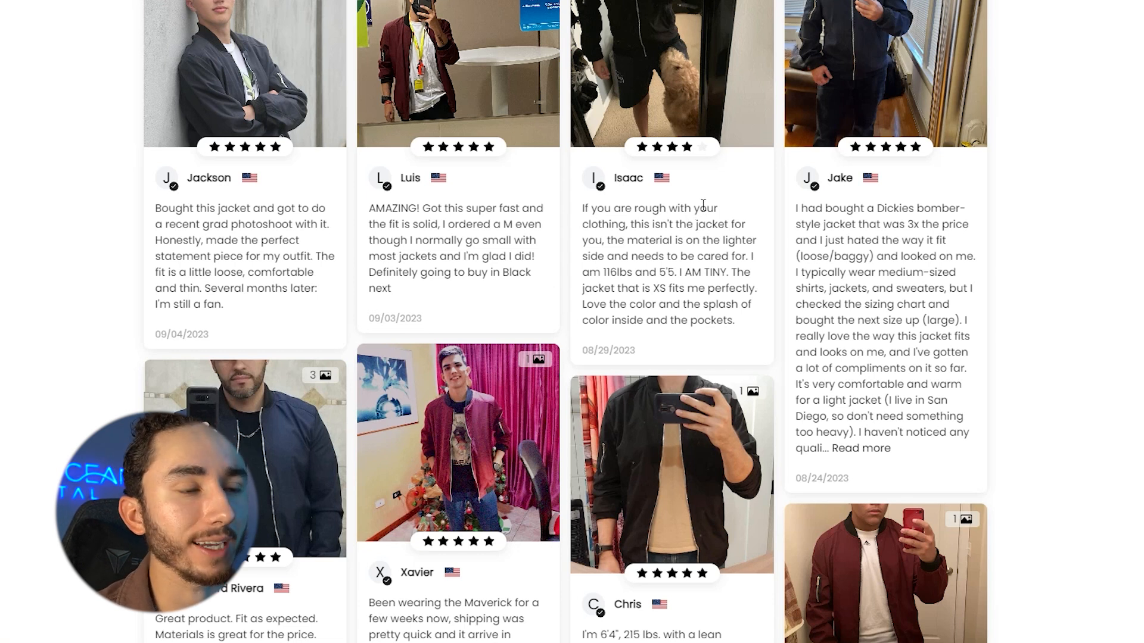
scroll(284, 227, down, 1)
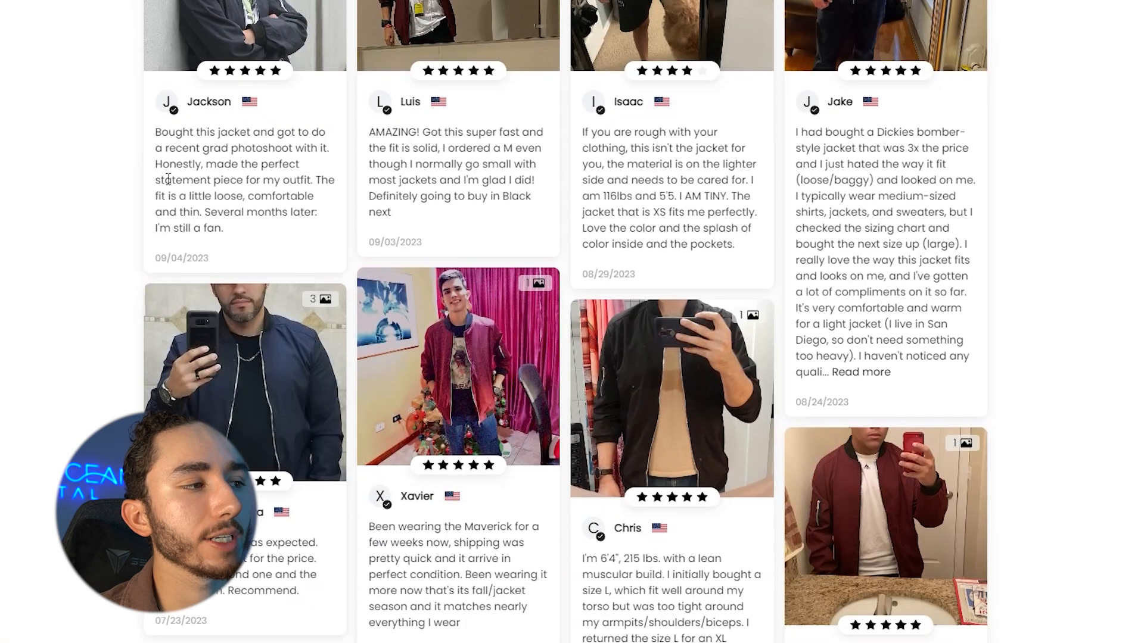
drag(155, 131, 272, 229)
click(270, 229)
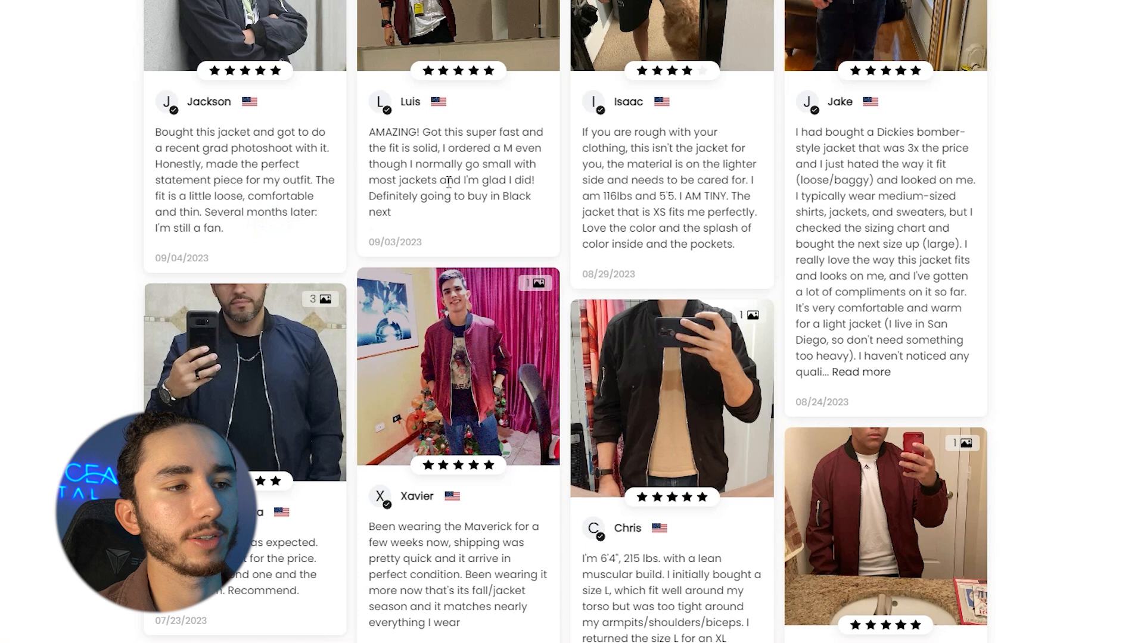
scroll(370, 172, down, 2)
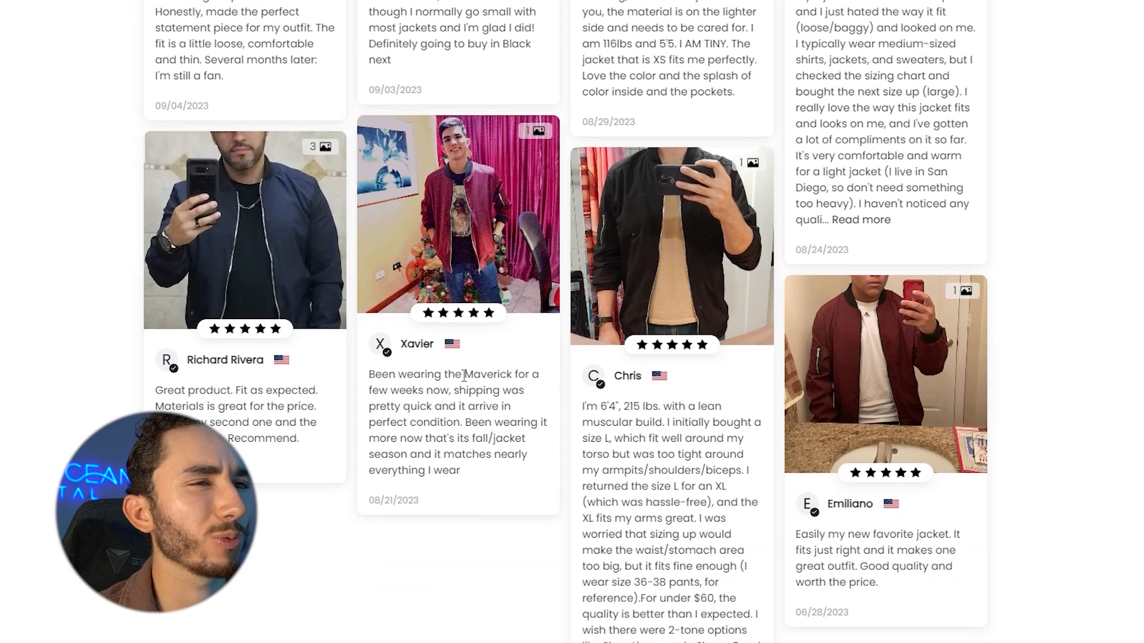
Read through the last customer review cards on the Maverick jacket's storefront page.
drag(464, 376, 512, 378)
click(714, 498)
scroll(714, 495, down, 5)
scroll(760, 36, up, 15)
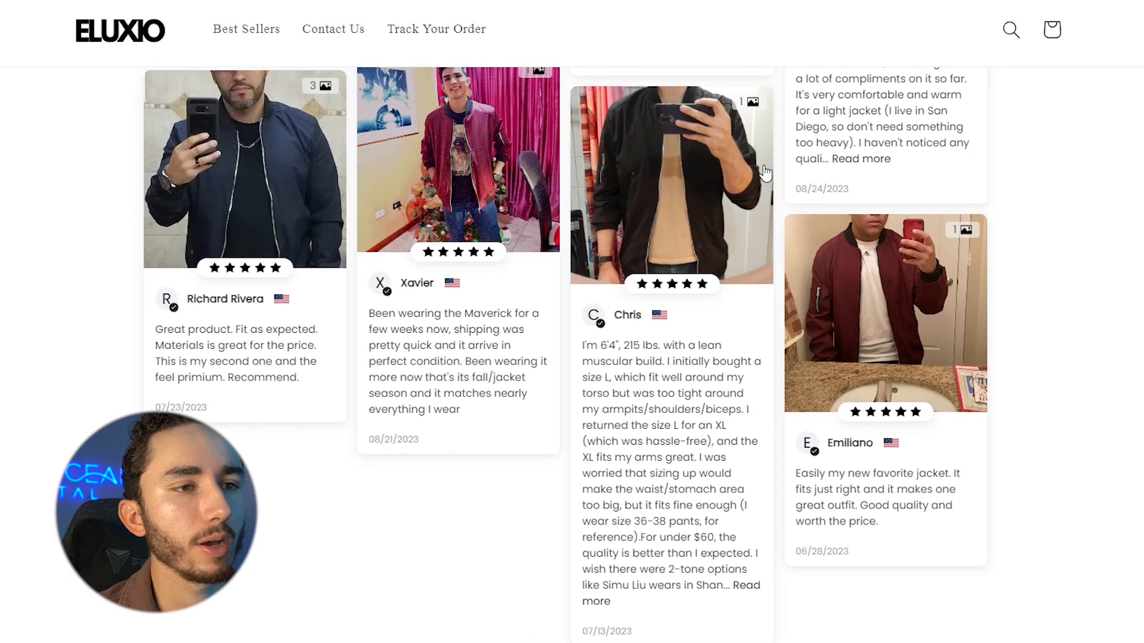
scroll(739, 156, up, 5)
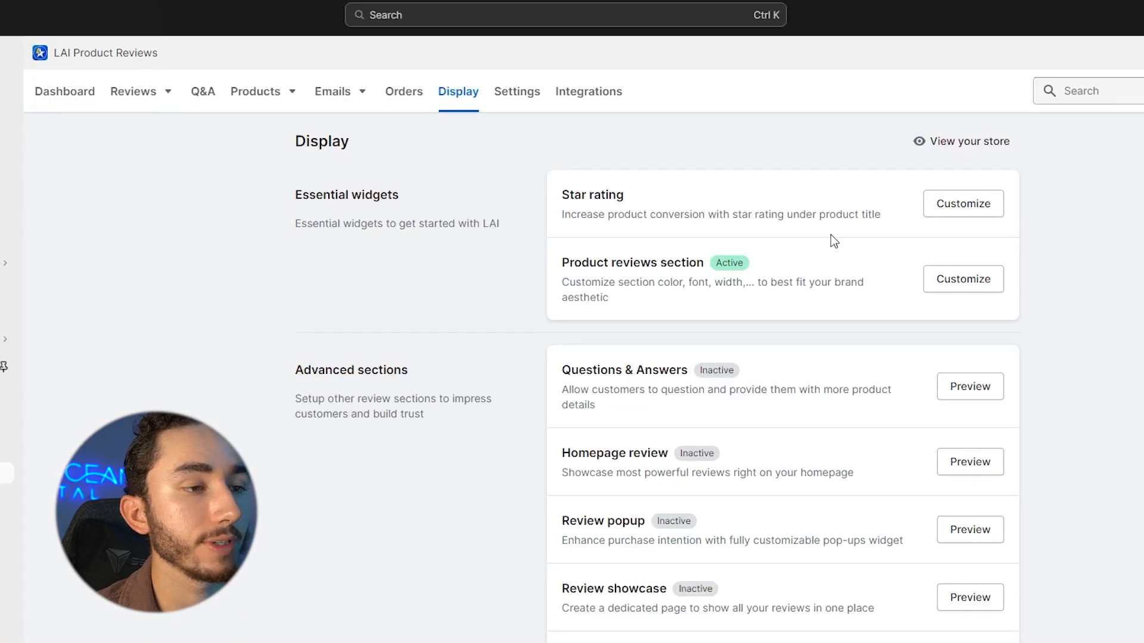
Open the customization of the Product reviews section in LAI Product Reviews and look at its sort, display and rating settings.
click(945, 275)
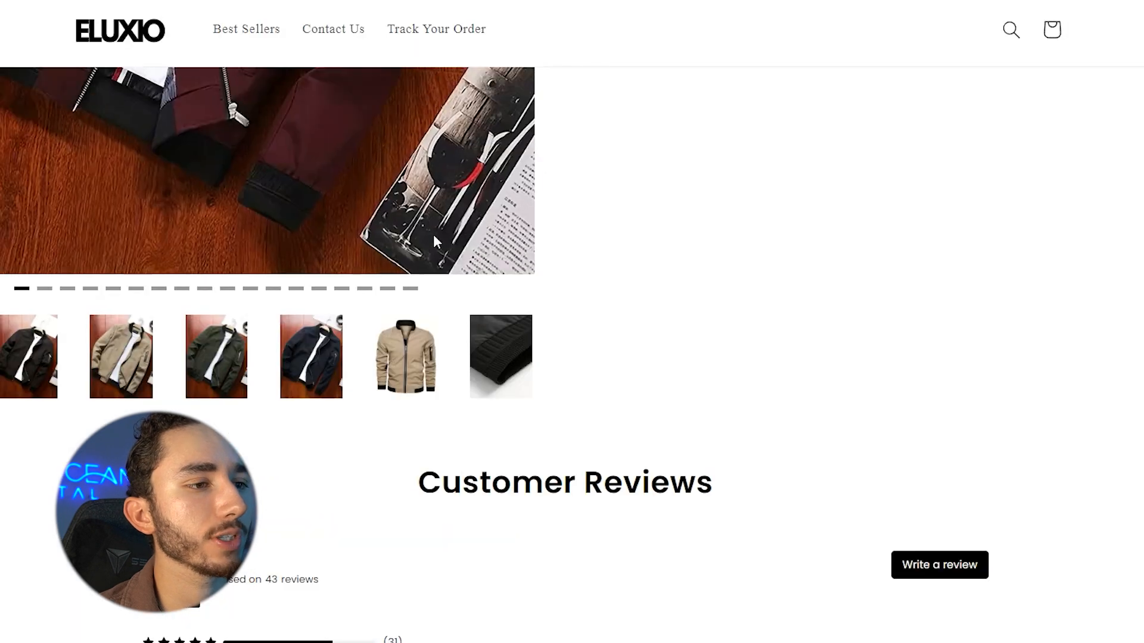
scroll(574, 410, down, 15)
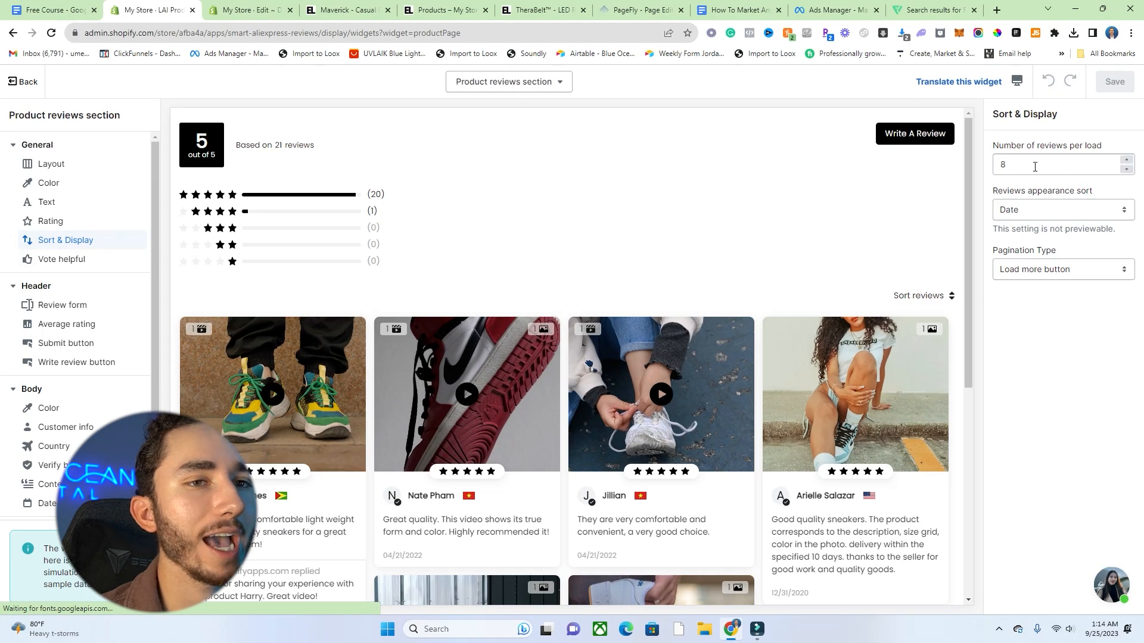
click(57, 221)
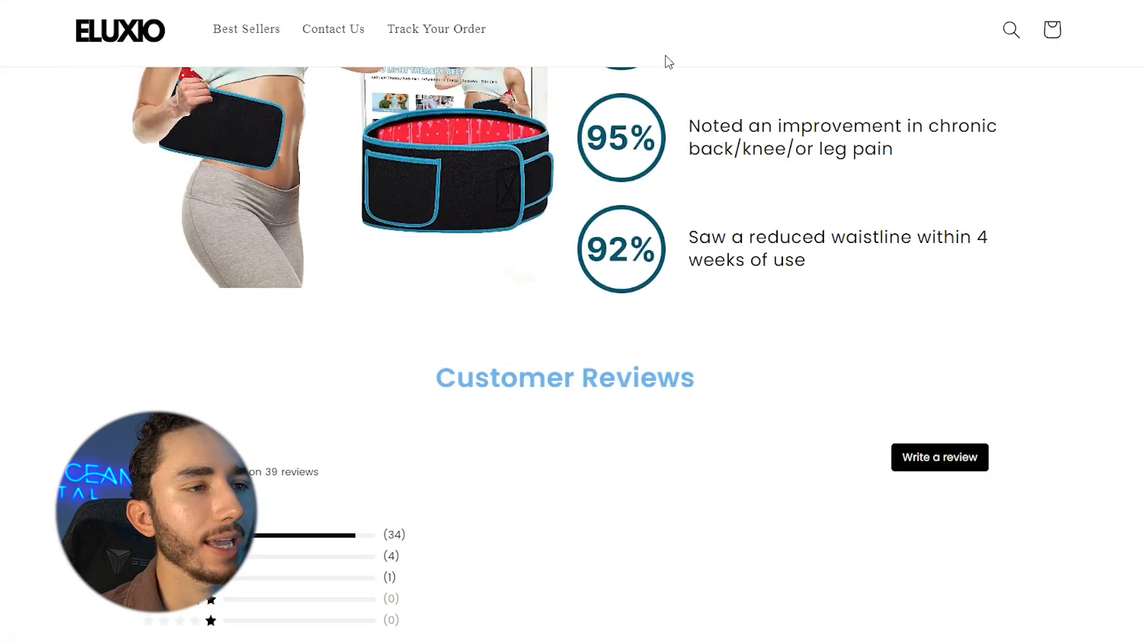
Examine the customer reviews on the TheraBelt storefront page, from the rating breakdown down to the end of the loaded review cards.
scroll(667, 58, down, 5)
scroll(668, 54, down, 7)
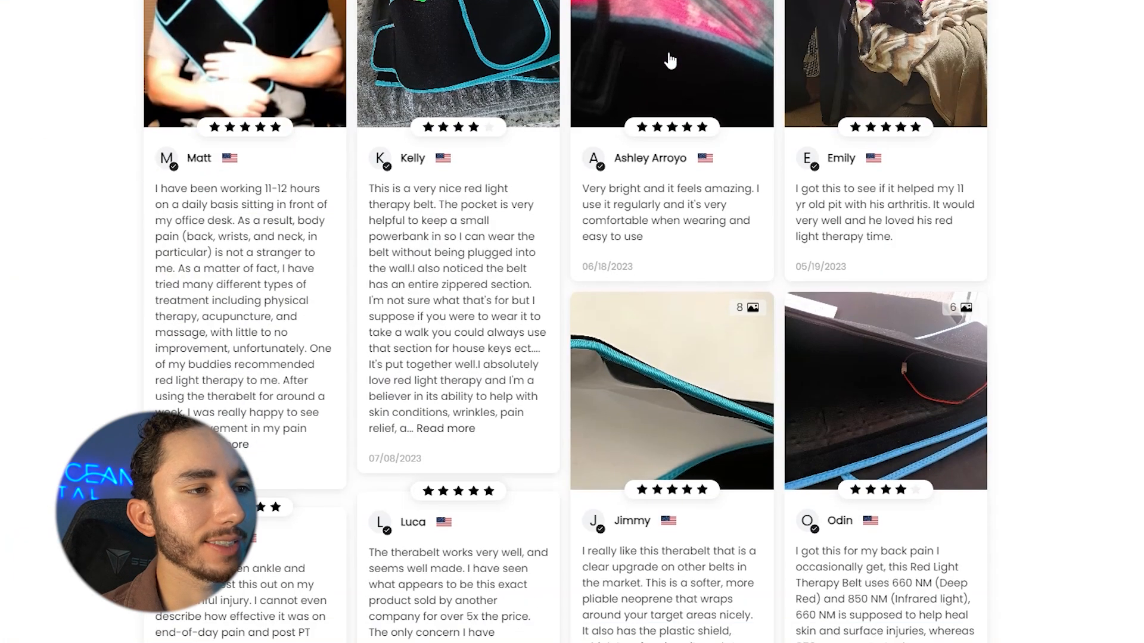
scroll(799, 145, down, 3)
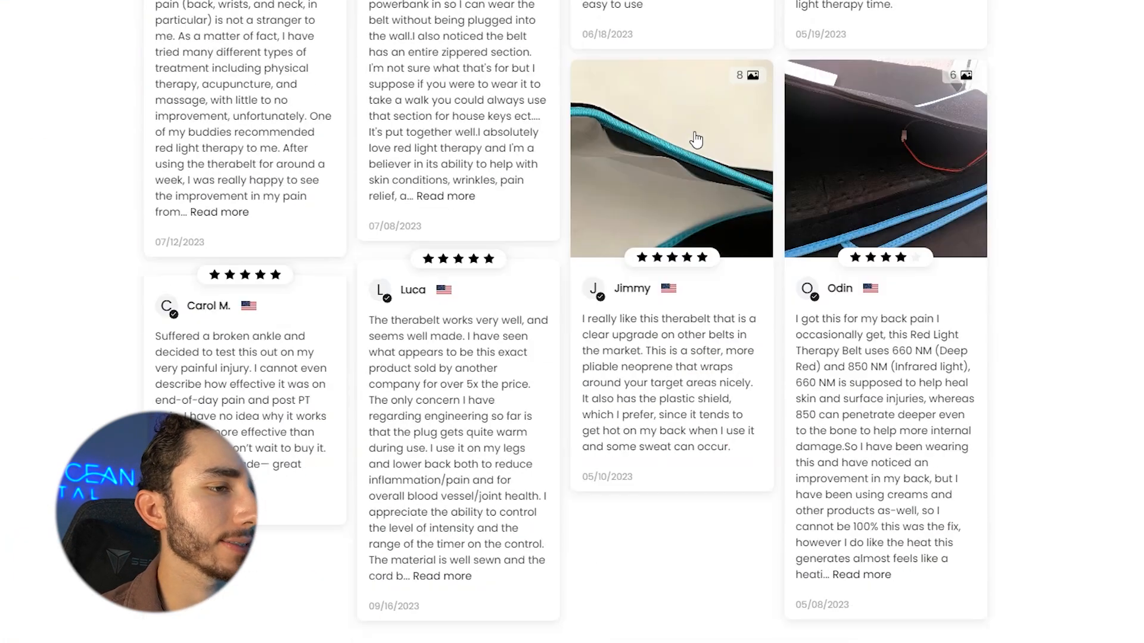
scroll(690, 145, up, 8)
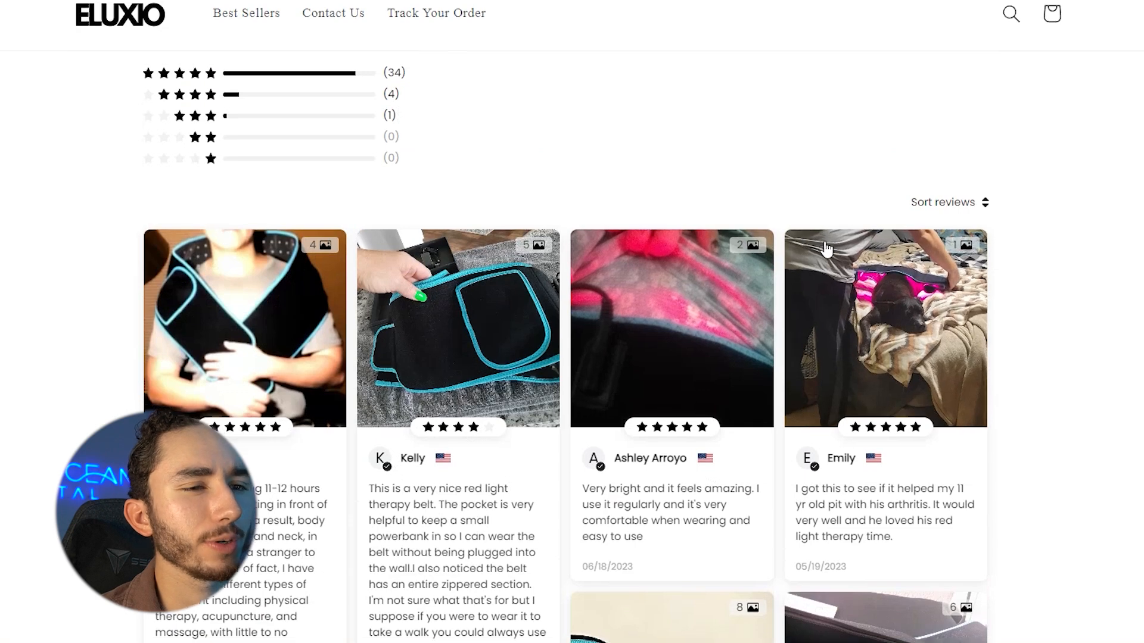
scroll(822, 245, down, 8)
scroll(451, 227, down, 8)
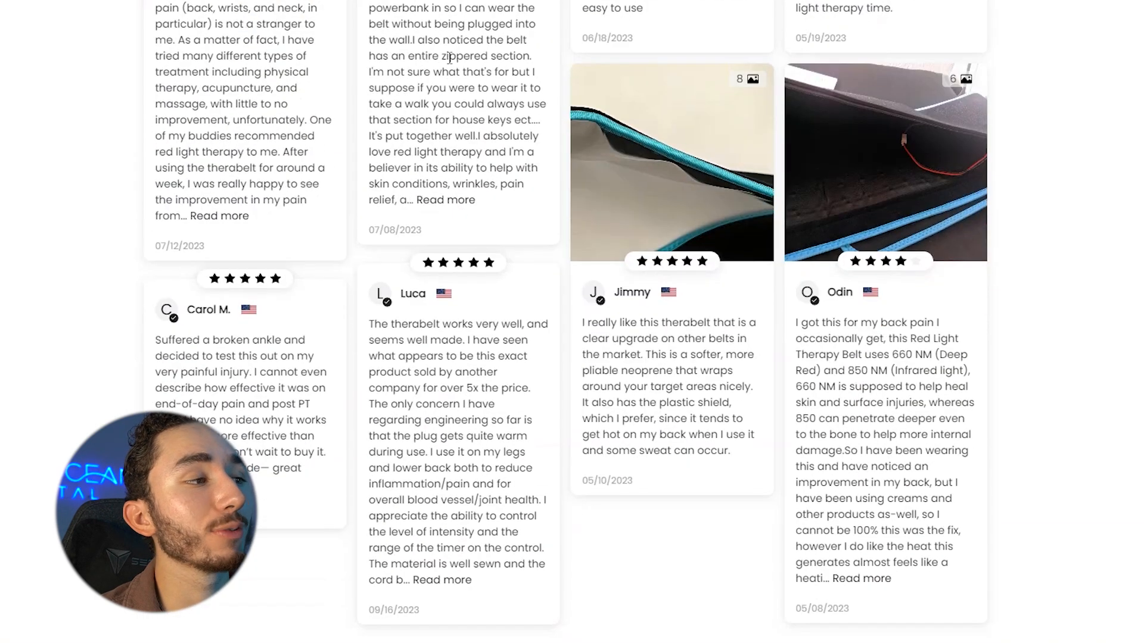
scroll(454, 114, up, 5)
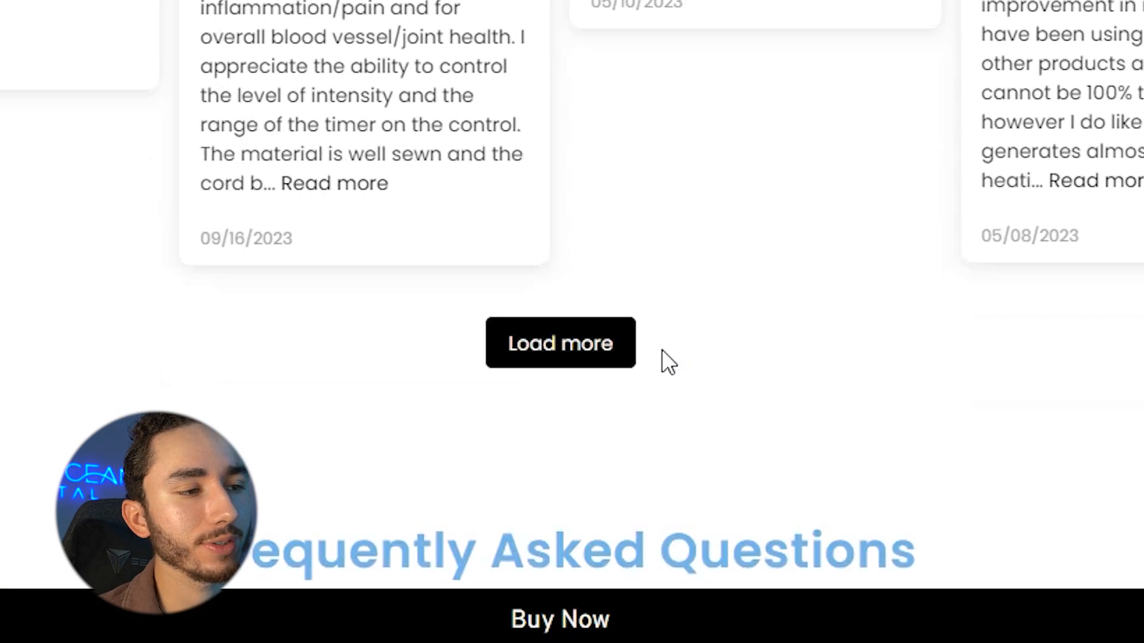
scroll(661, 360, down, 5)
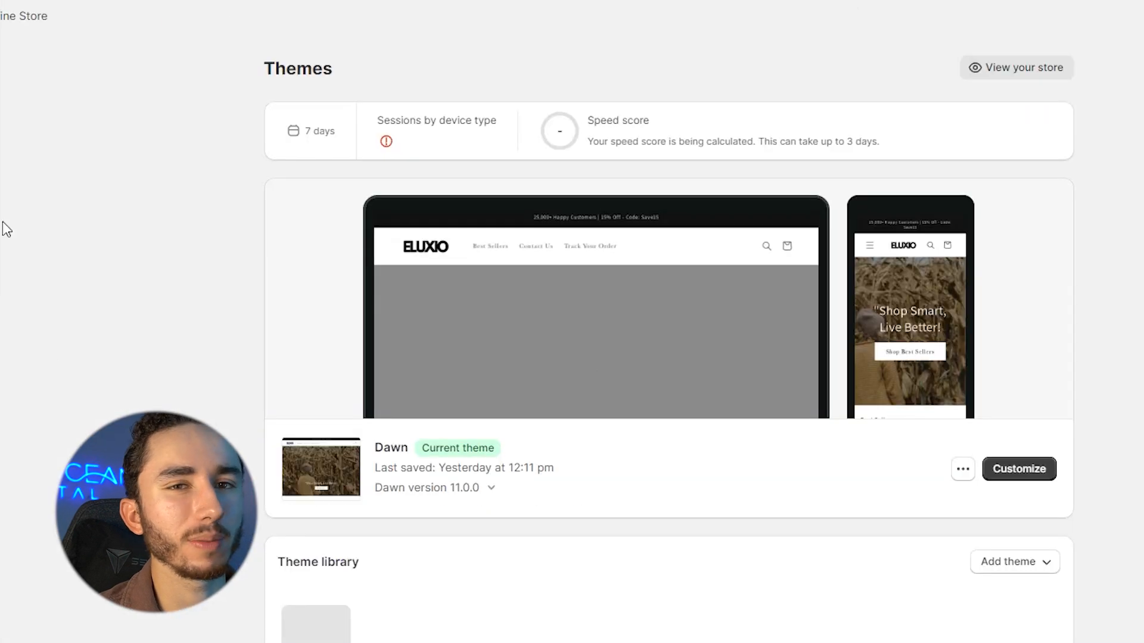
Open the Ultimate Sticky Add to Cart app and look through its bar color, button shape, font and padding settings.
click(371, 98)
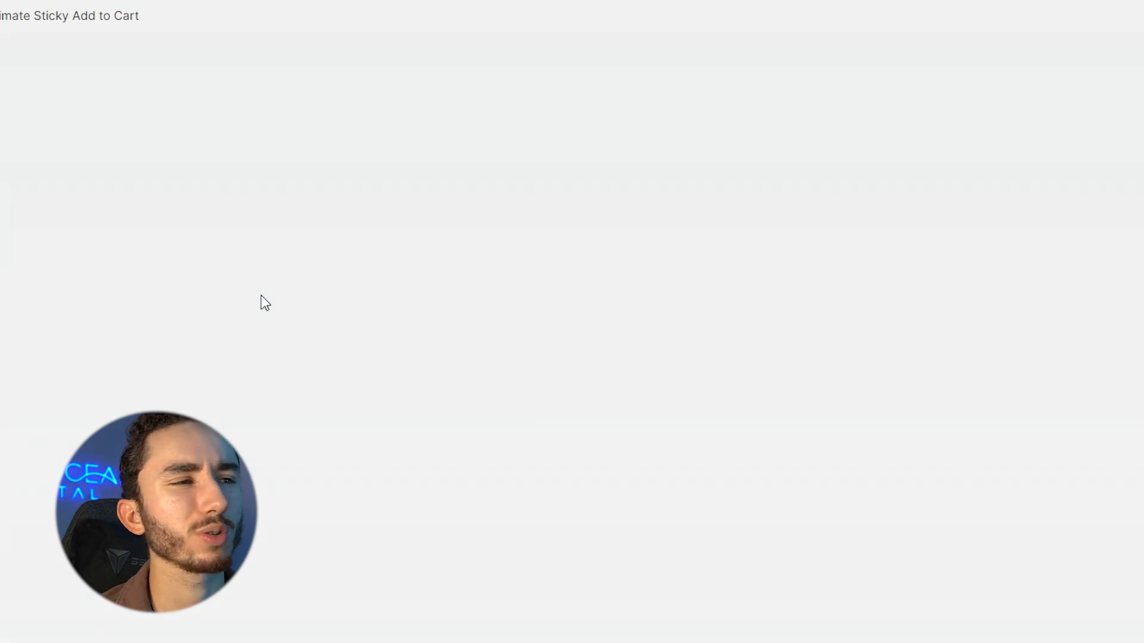
scroll(417, 167, down, 3)
scroll(417, 166, down, 20)
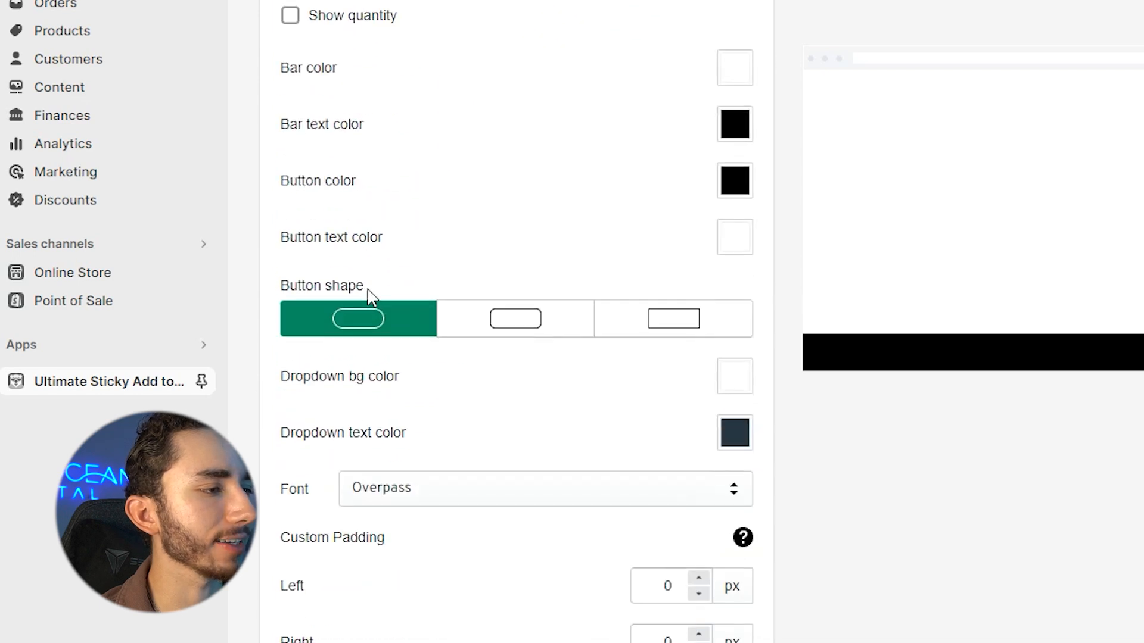
scroll(372, 302, down, 8)
scroll(317, 409, down, 2)
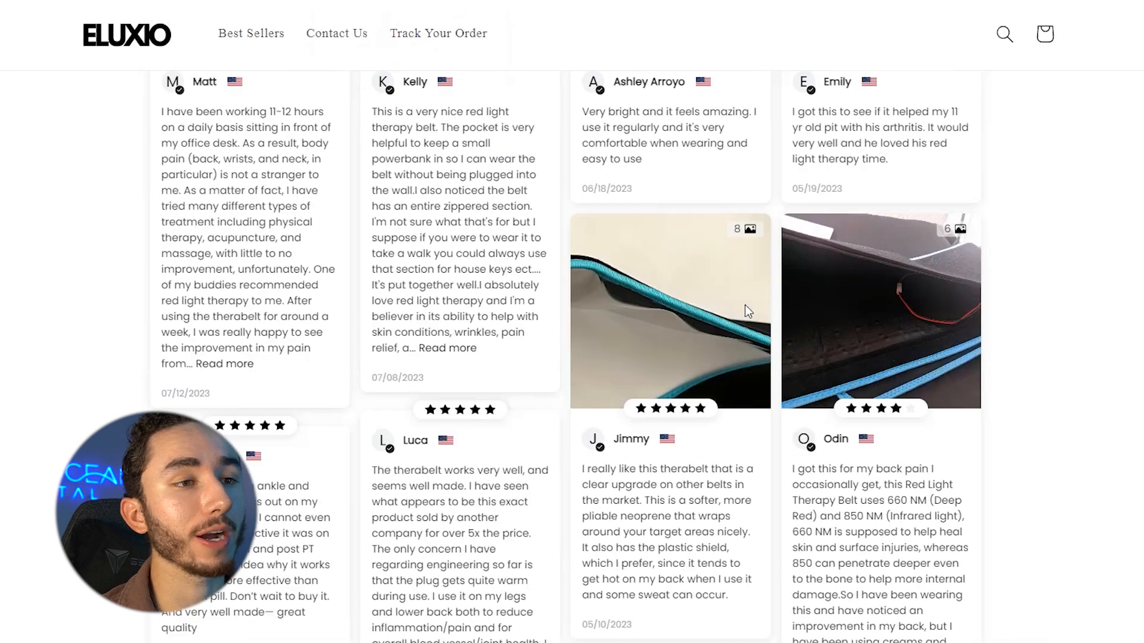
Return to the TheraBelt storefront page and look over its review summary and the product sections above it.
scroll(744, 305, up, 9)
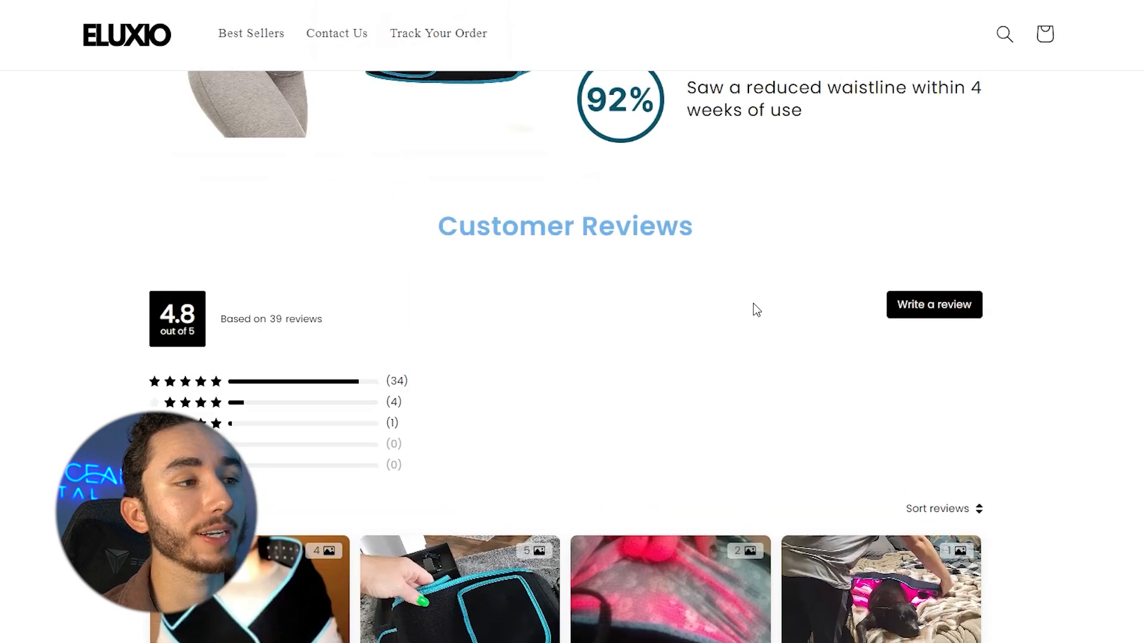
scroll(753, 303, up, 10)
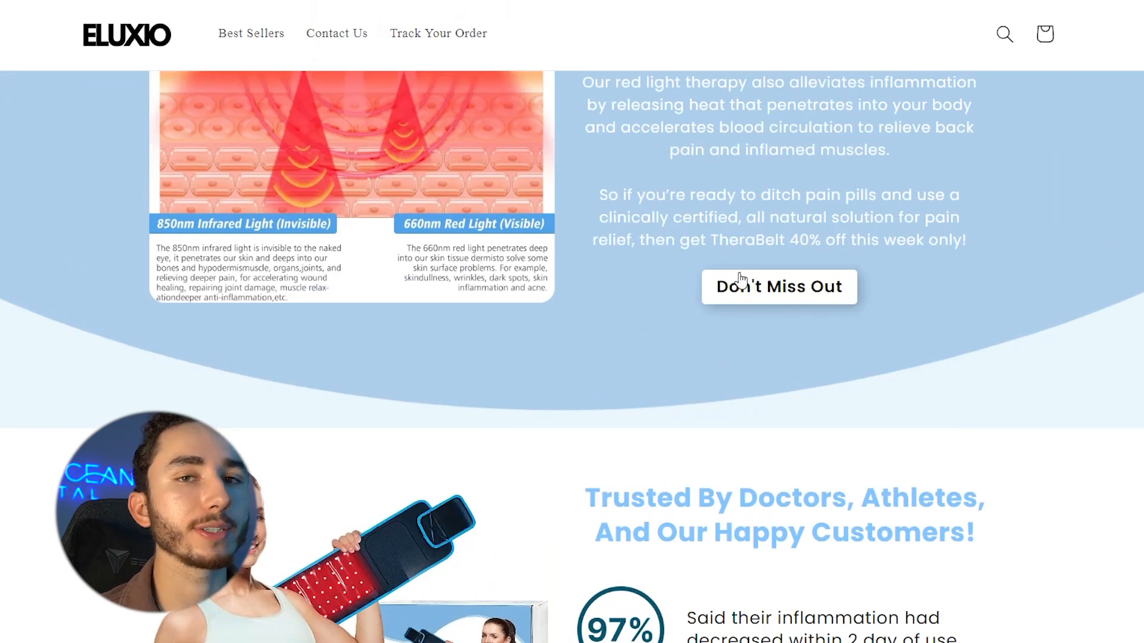